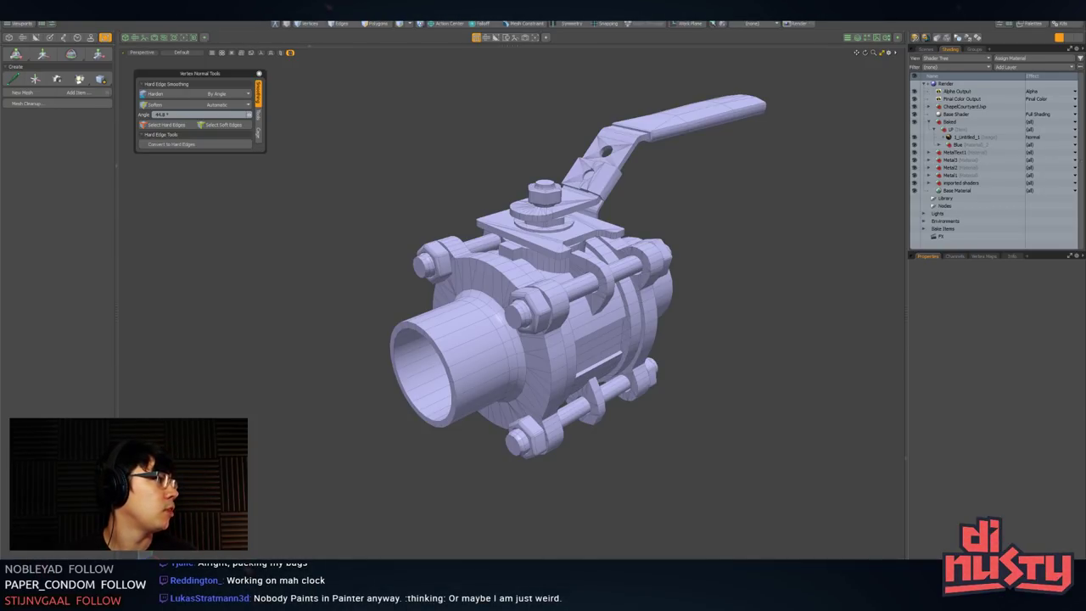
- Switch to Spotify, adjust the music playback volume, and return to Modo
key("alt+Tab")
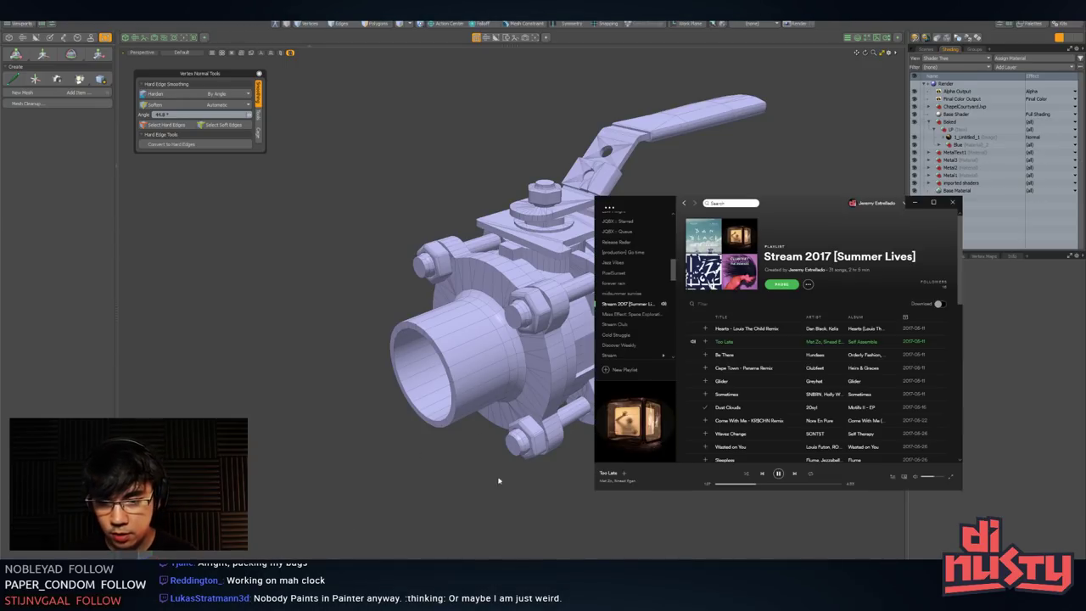
left_click(926, 478)
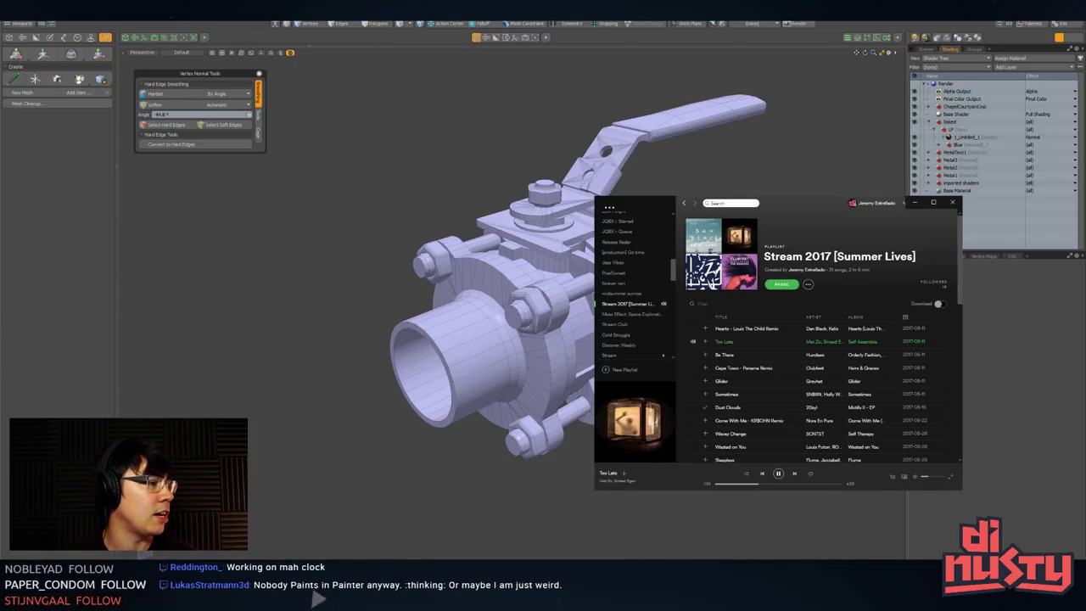
left_click(933, 478)
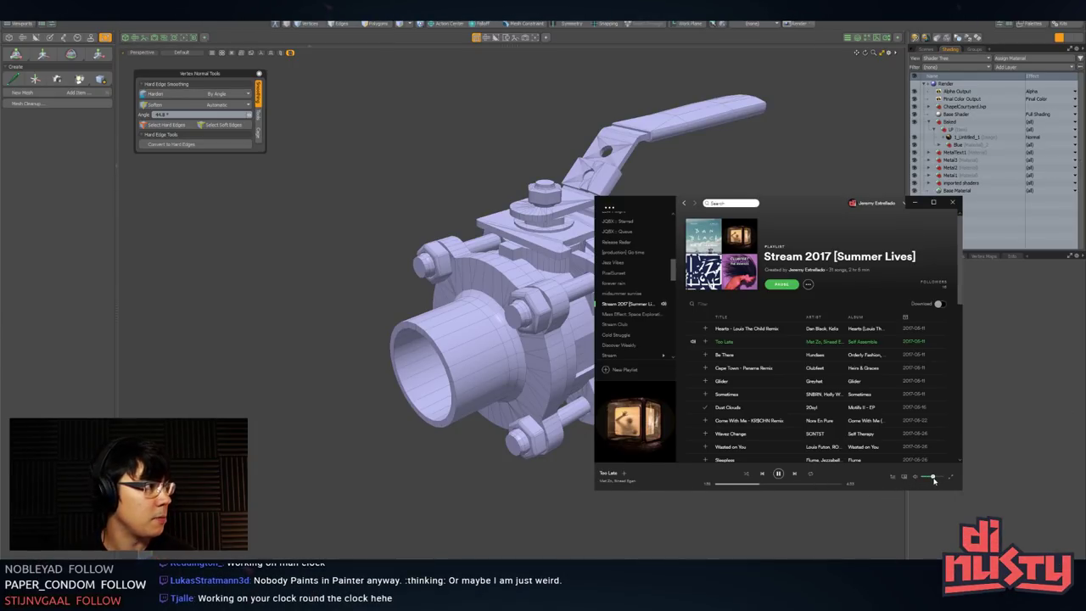
left_click(704, 536)
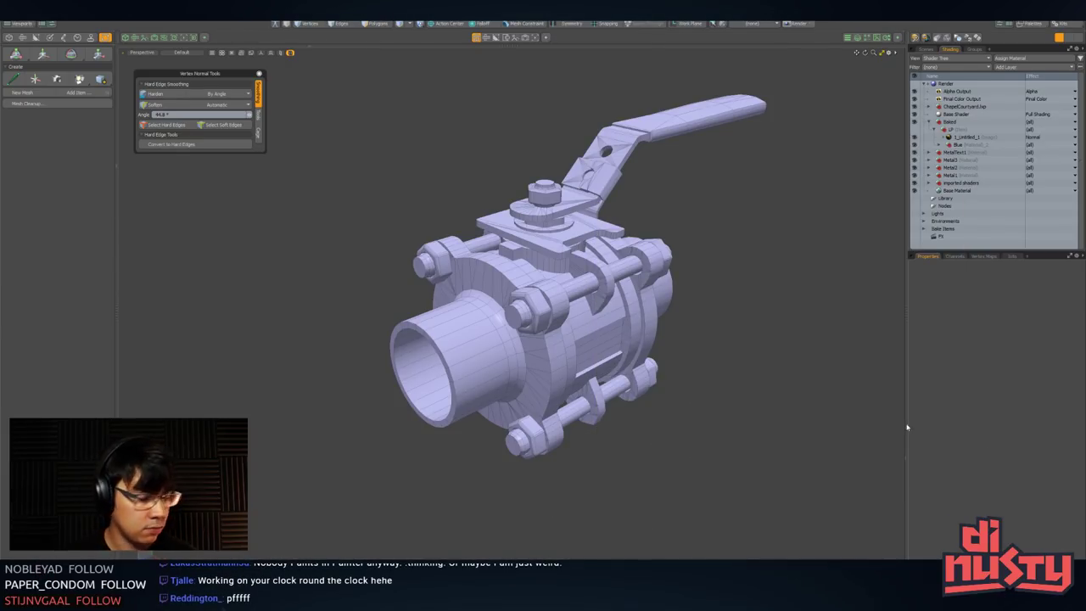
- Switch to the browser, load the Portfolio Queue spreadsheet and move its window off to another display
key("alt+Tab")
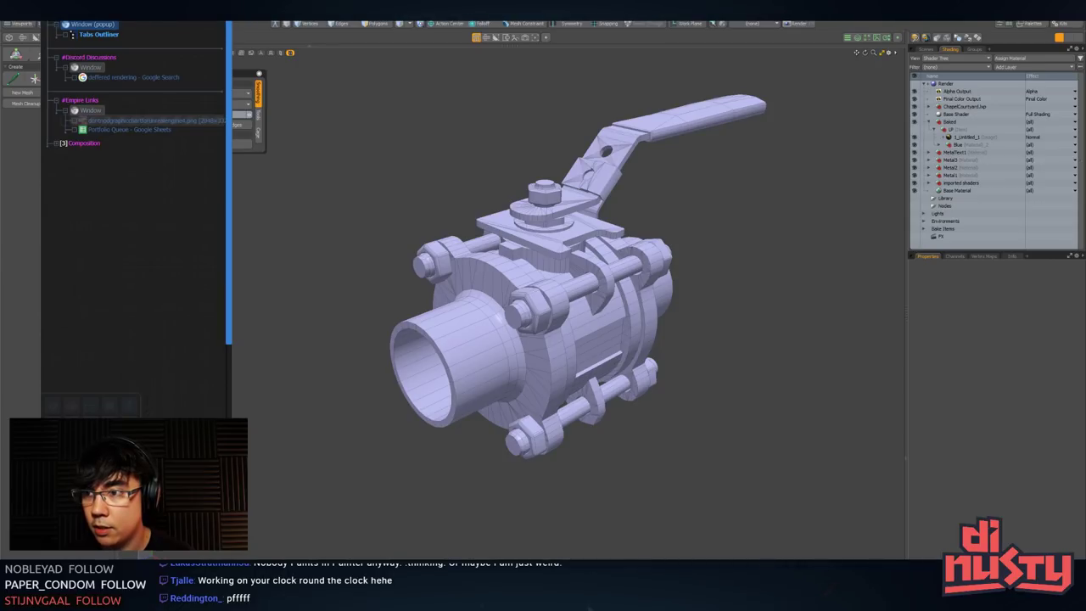
key("alt+Tab")
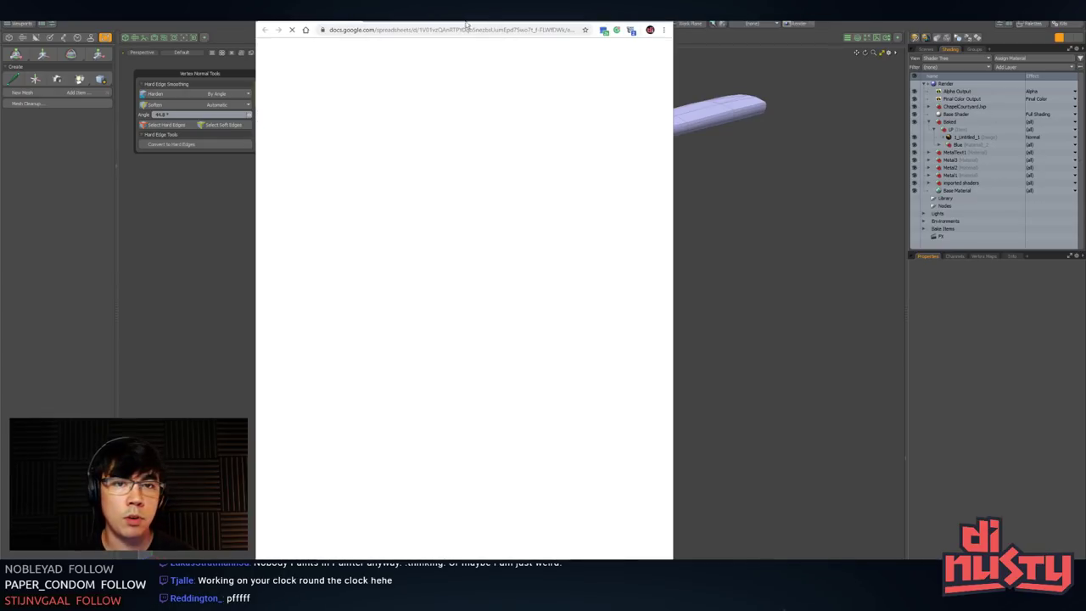
left_click_drag(466, 24, 1085, 44)
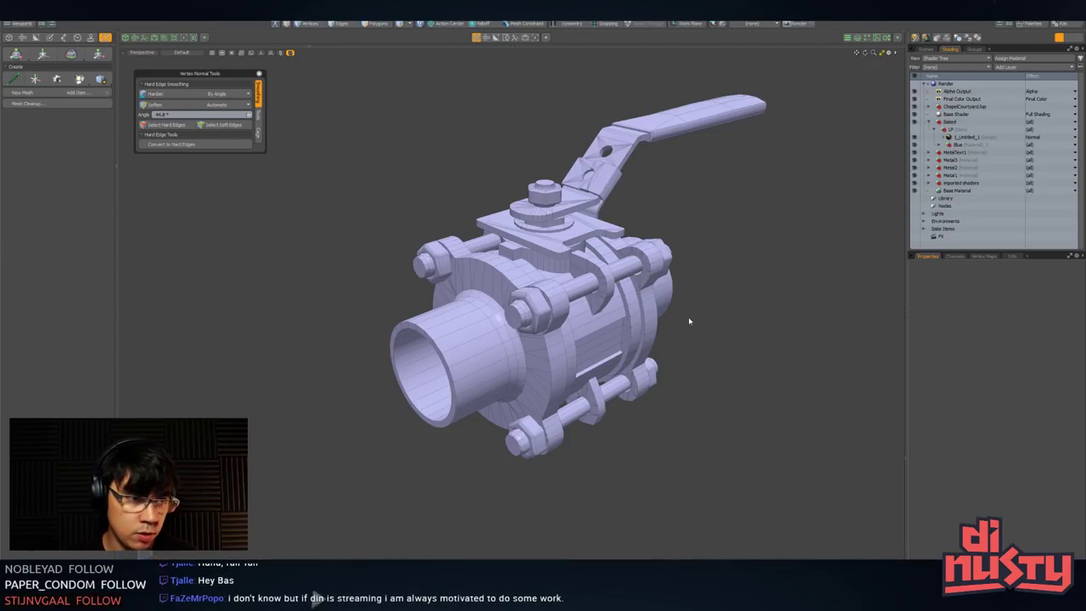
- Show the scene's item list in Modo and view the low-poly valve from its side
left_click(925, 49)
mouse_move(872, 129)
left_mouse_down("alt")
mouse_move(770, 167)
mouse_move(806, 186)
mouse_move(755, 153)
left_mouse_up("alt")
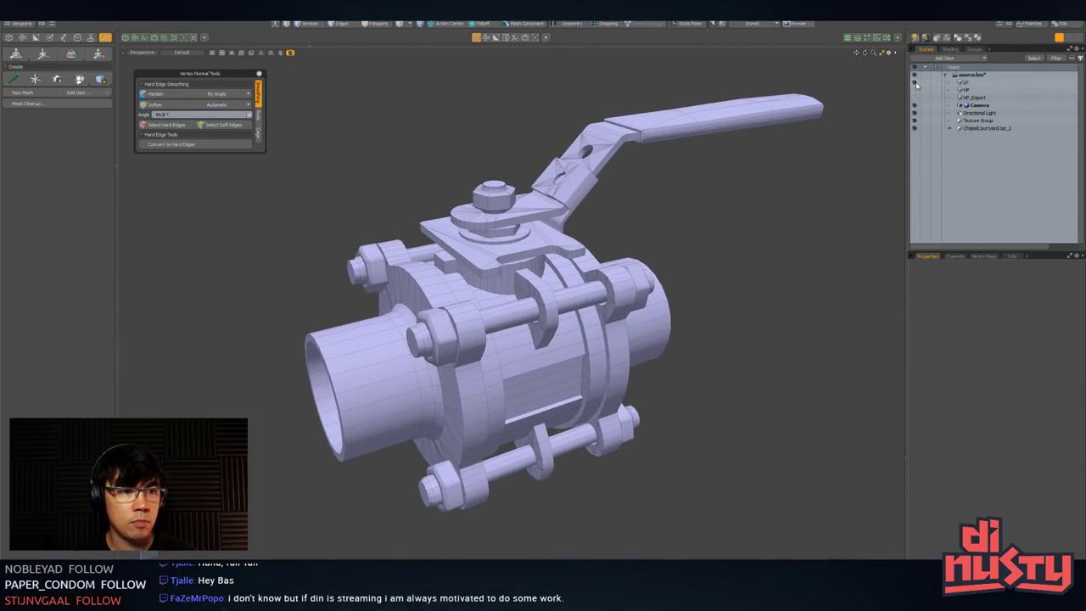
left_click_drag(763, 185, 784, 142, "alt")
- Select the whole curved bracket around the upper rod on the LP mesh, and clear the selection
left_click(524, 287)
key("3")
double_click(524, 287)
left_click_drag(523, 287, 611, 227, "alt")
key("alt+w")
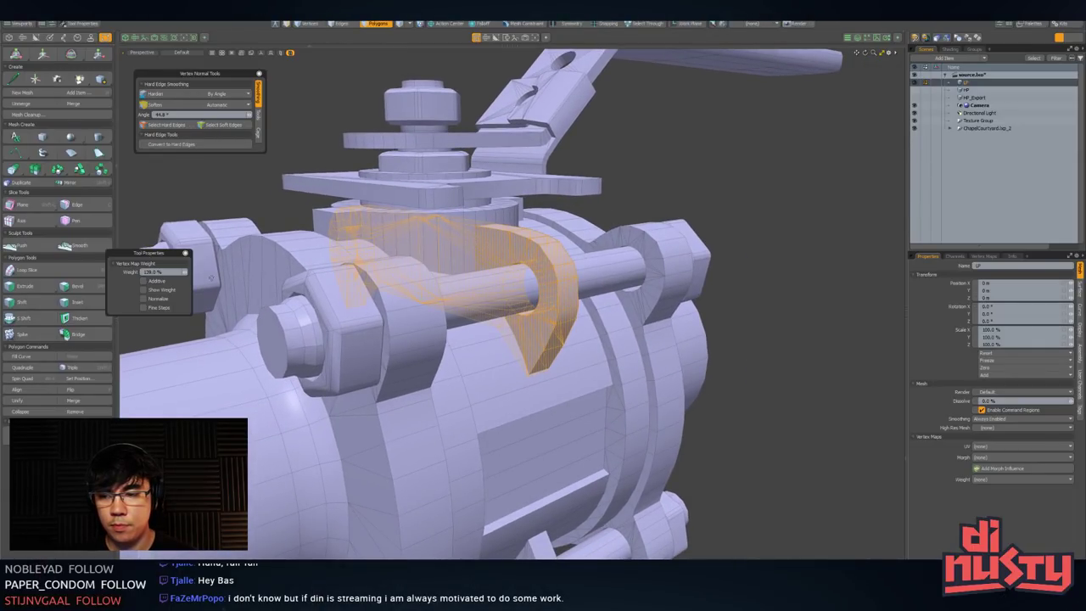
key("q")
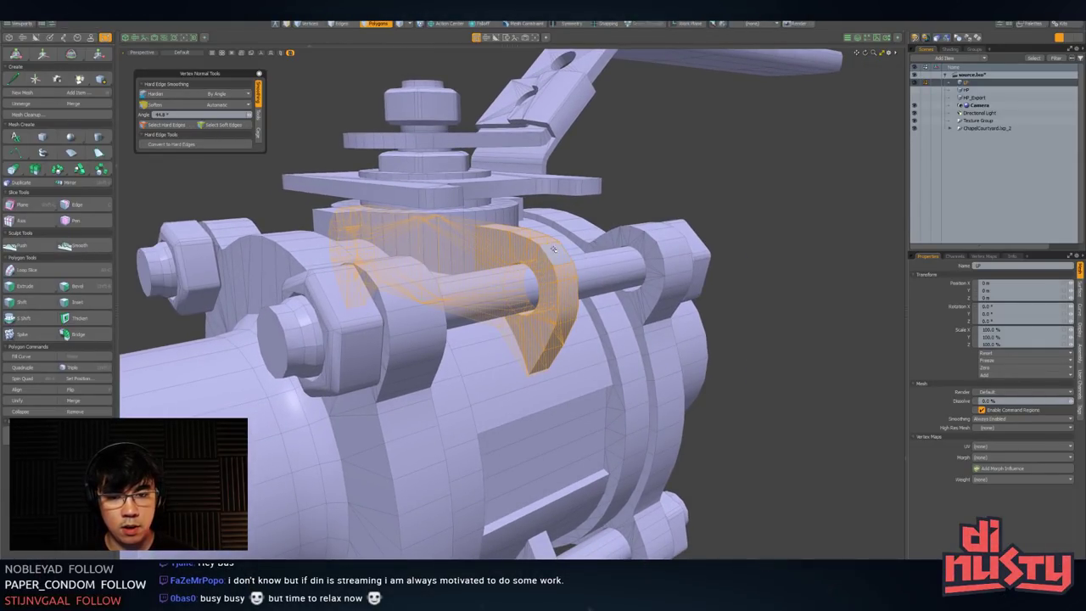
key("Escape")
- Try converting the LP mesh's curved rod bracket to a subdivision surface, and undo the attempt
left_click_drag(493, 236, 550, 290)
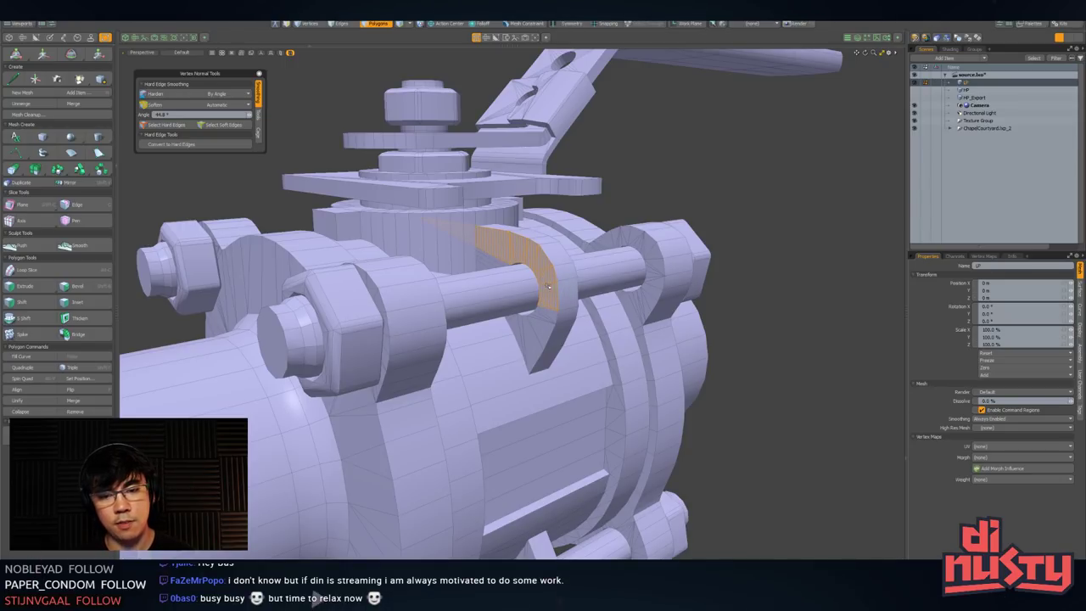
left_click(706, 189)
double_click(541, 295)
left_click(732, 184)
scroll(581, 219, "up", 2)
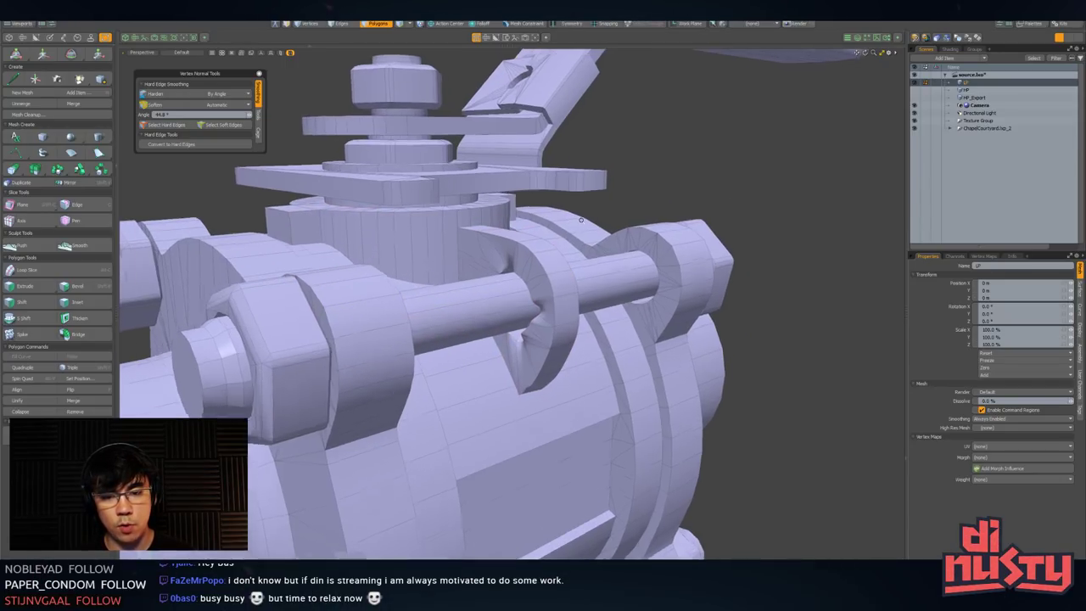
scroll(581, 220, "up", 1)
key("ctrl+z")
key("ctrl+z")
key("ctrl+z")
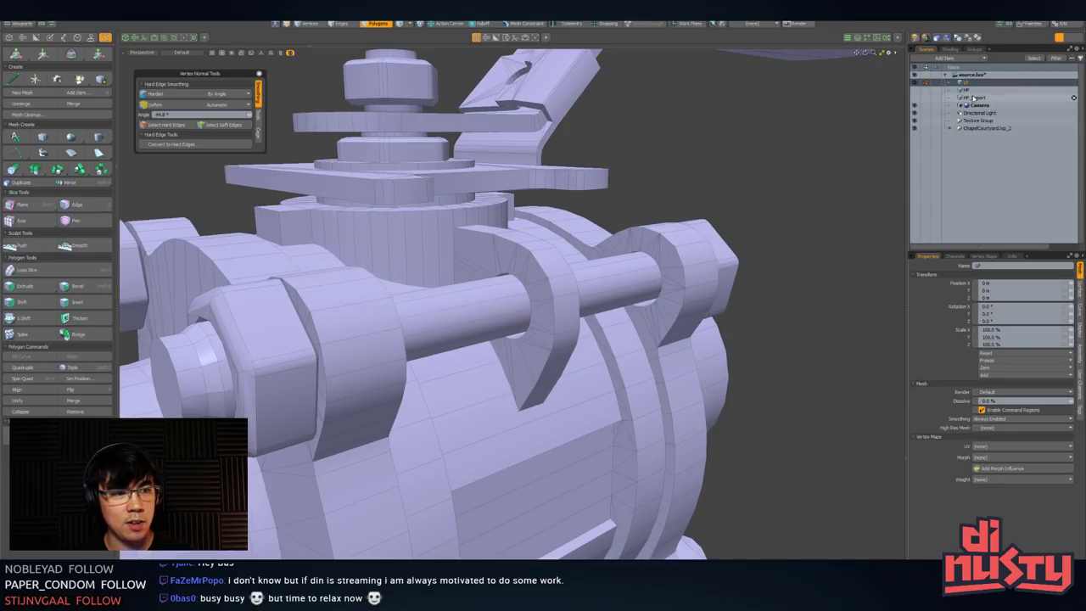
- Switch to the HP mesh and isolate its curved rod bracket
left_click(967, 89)
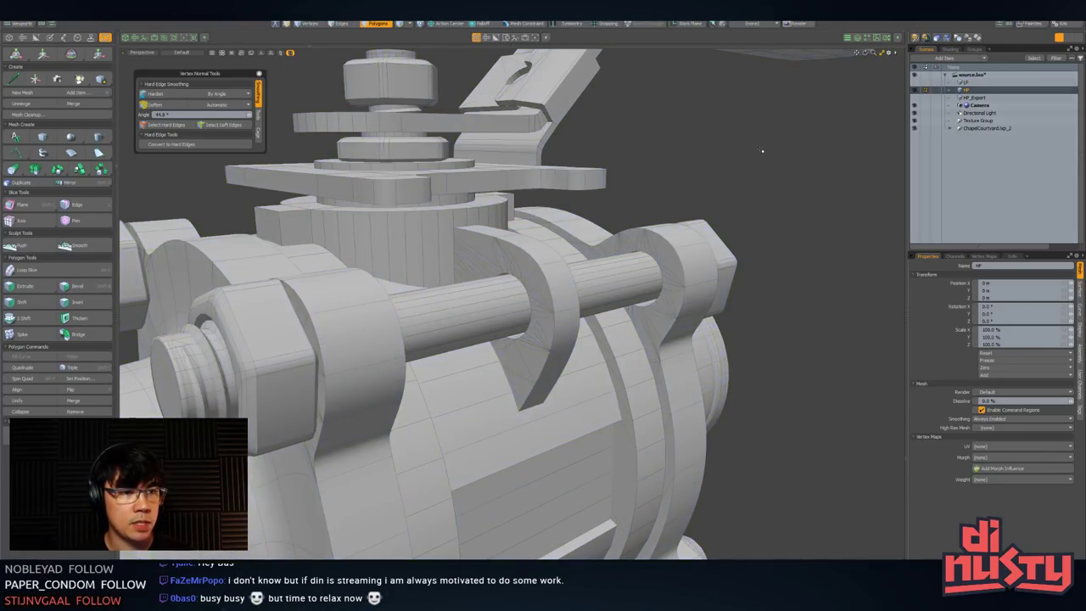
double_click(515, 266)
left_click_drag(515, 266, 720, 221, "alt")
key("shift+h")
left_click_drag(475, 259, 559, 270, "alt")
scroll(560, 269, "up", 4)
- Examine the isolated bracket's edges, vertices and face polygons around the hole and along its lower edge
key("2")
double_click(562, 342)
left_click_drag(562, 342, 434, 410, "alt")
key("1")
left_click(577, 352)
key("w")
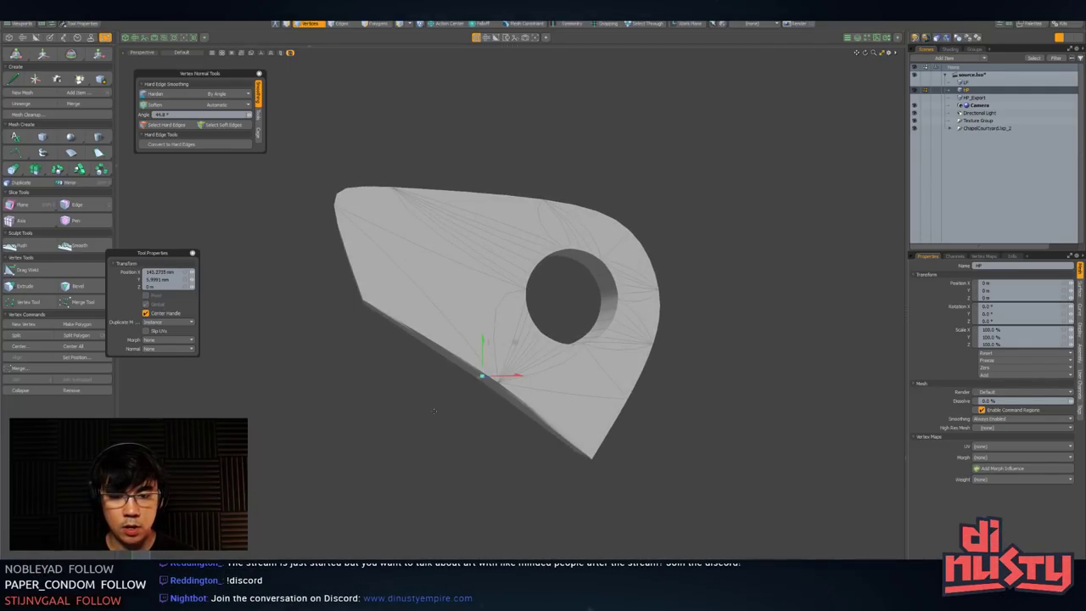
key("q")
key("3")
double_click(484, 348)
left_click_drag(484, 348, 458, 352, "alt")
left_click(471, 246)
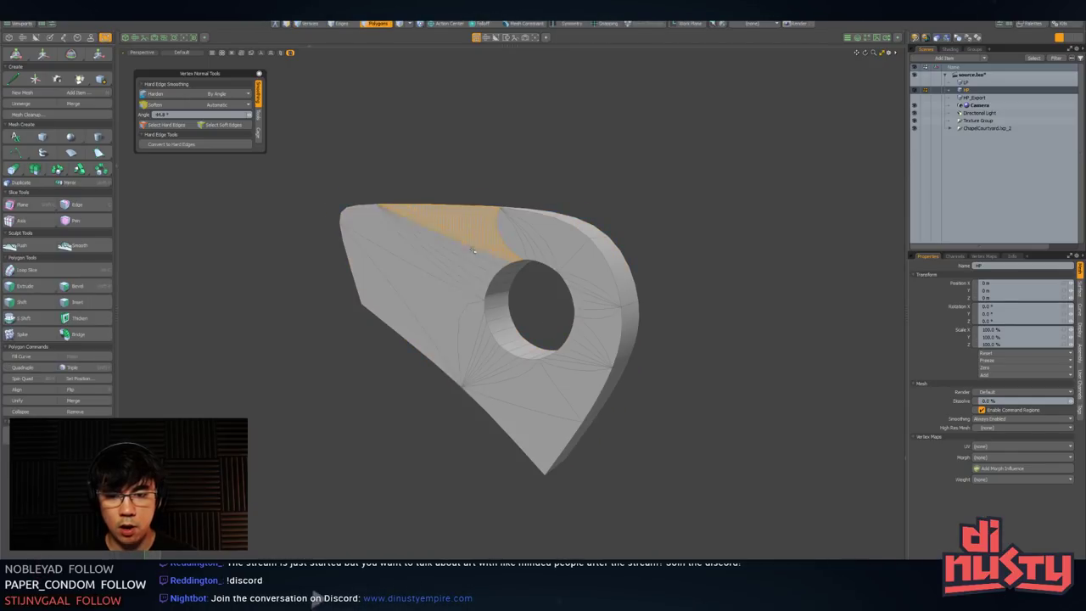
left_click_drag(648, 298, 548, 280, "alt")
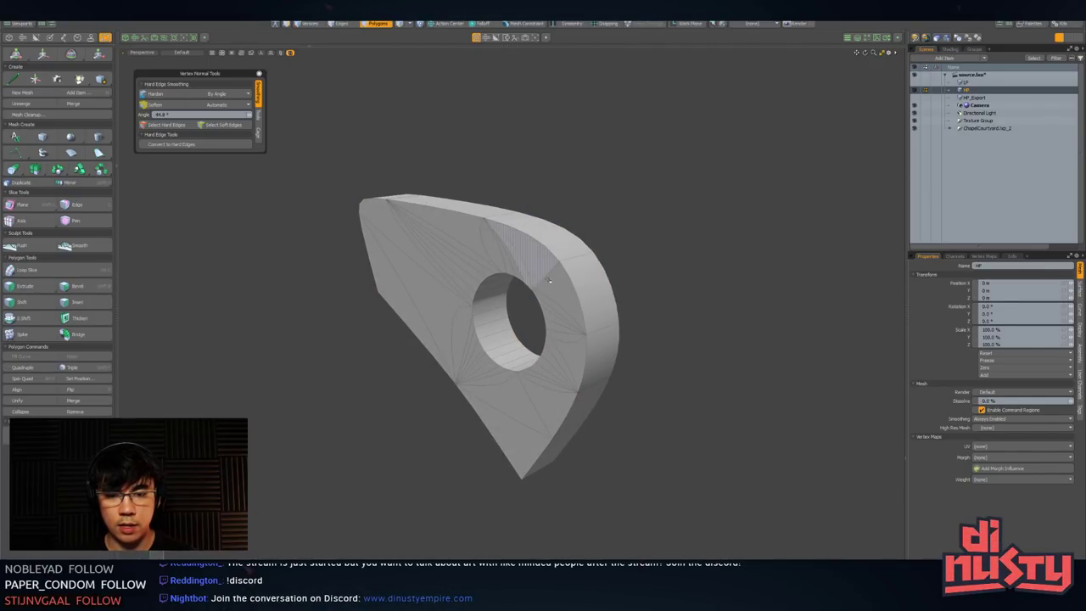
- Toggle subdivision on the isolated HP bracket to compare both surfaces, and unhide the rest of the mesh
key("Tab")
key("Tab")
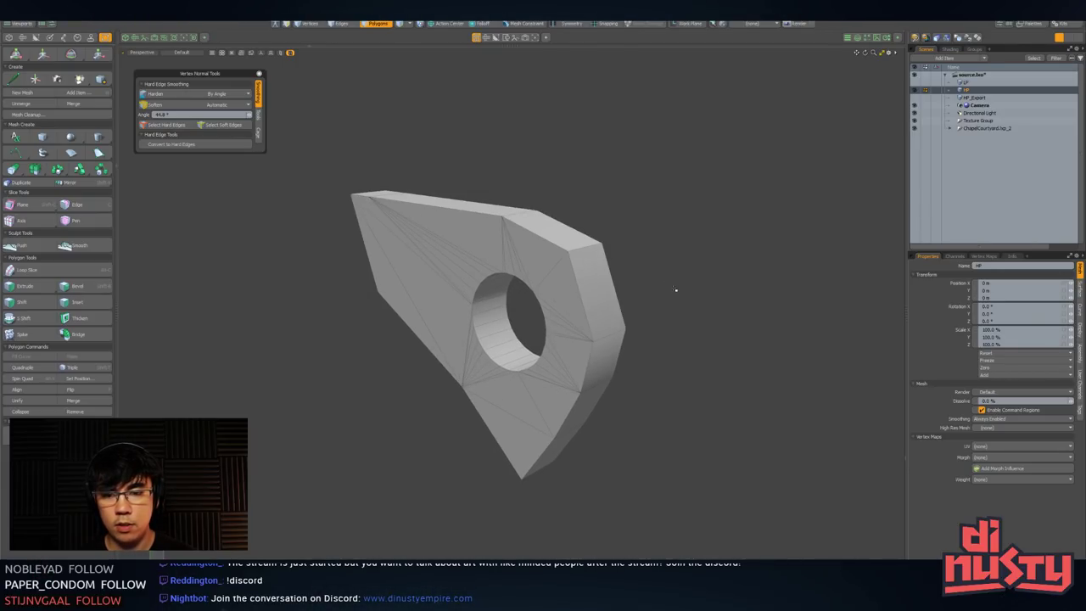
middle_click_drag(684, 298, 465, 263)
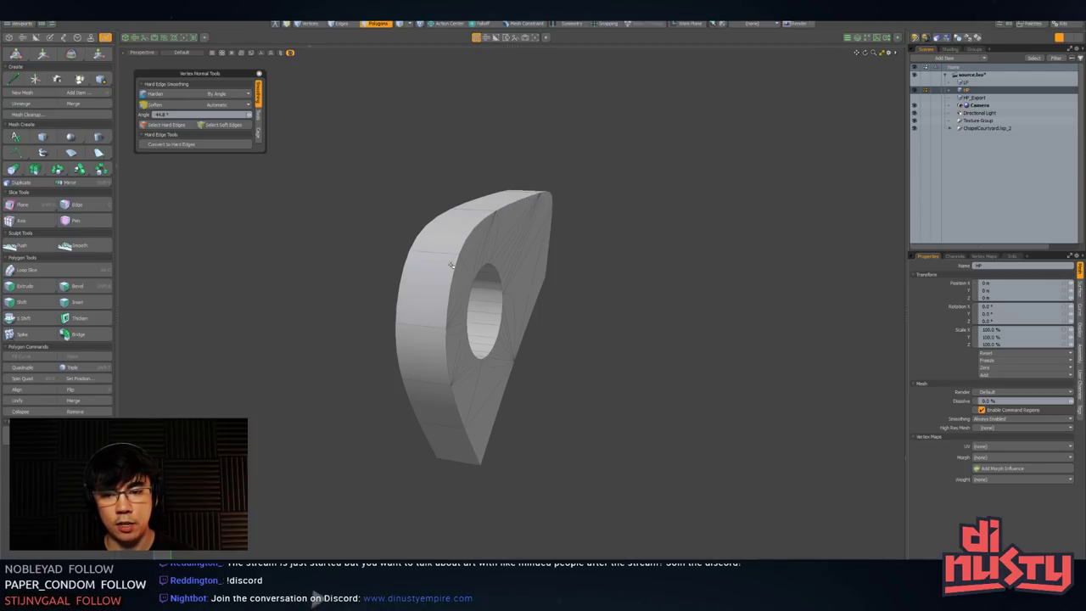
middle_click_drag(582, 294, 644, 297)
key("u")
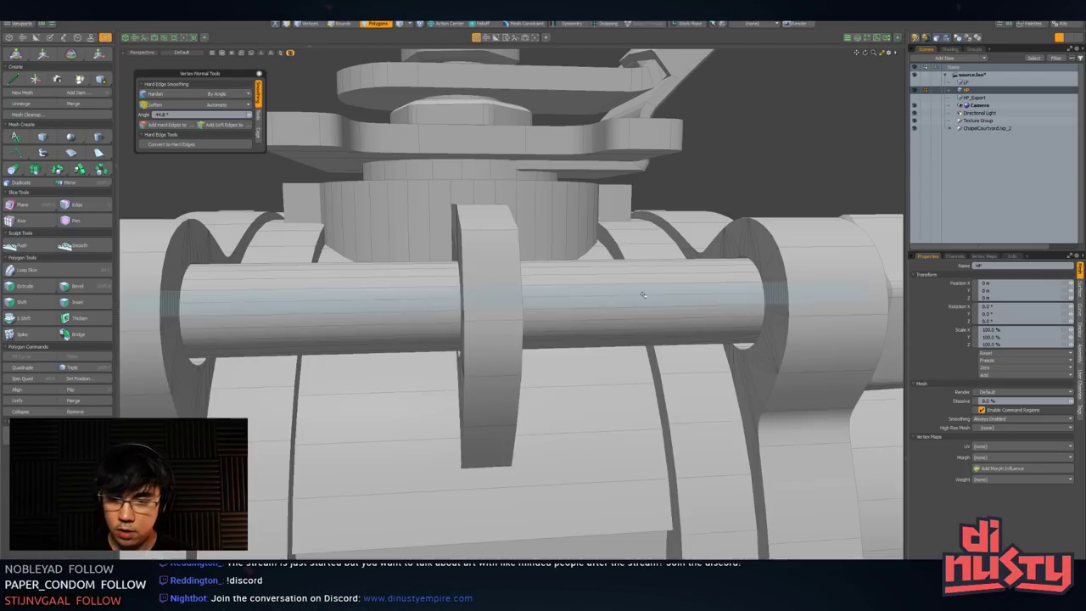
- Examine the HP mesh's curved bracket in place between the rod and the valve body
left_click_drag(562, 295, 670, 299, "alt")
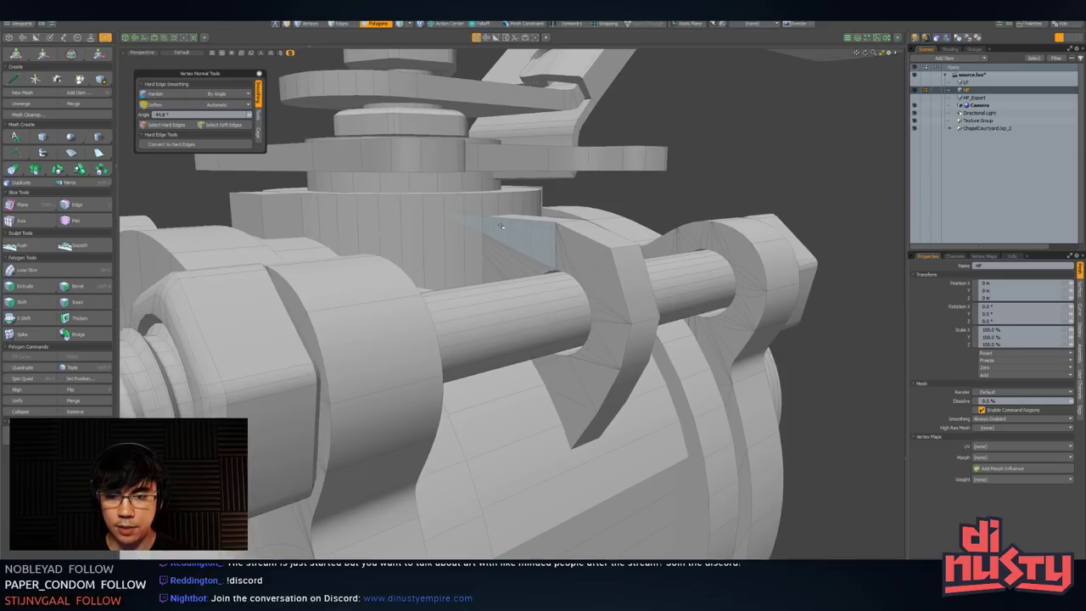
double_click(475, 222)
double_click(536, 387)
left_click_drag(535, 388, 562, 349, "alt")
left_click(677, 200)
scroll(704, 234, "down", 3)
left_click_drag(677, 200, 740, 246, "alt")
scroll(739, 246, "down", 3)
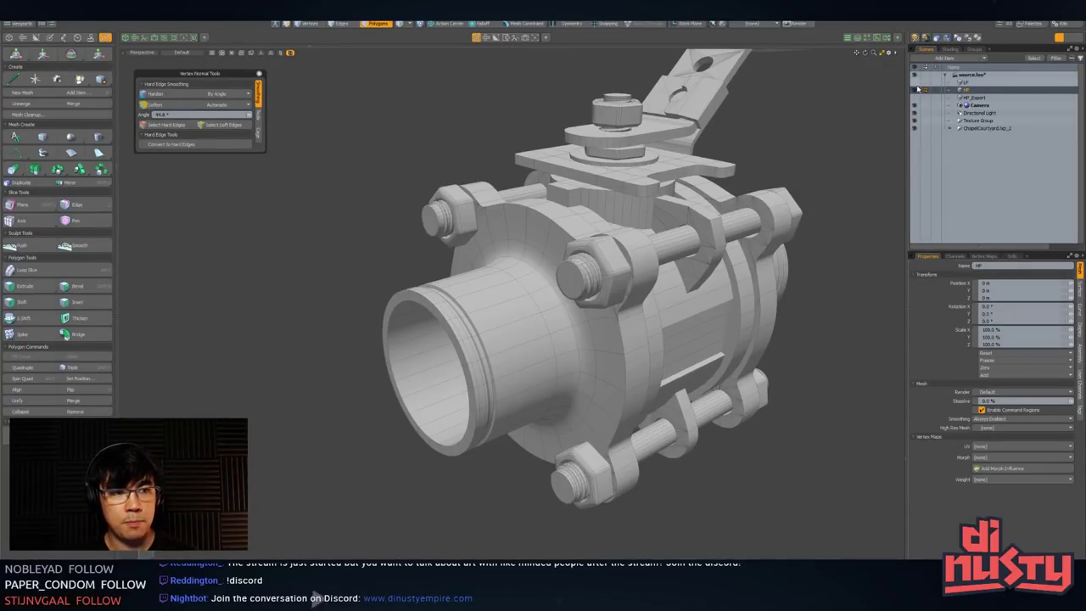
- Hide the HP mesh, show the LP mesh and make it active for polygon selection
left_click(914, 90)
left_click(915, 83)
left_click_drag(844, 106, 784, 162, "alt+shift")
left_click(975, 84)
middle_click_drag(783, 163, 582, 371)
key("3")
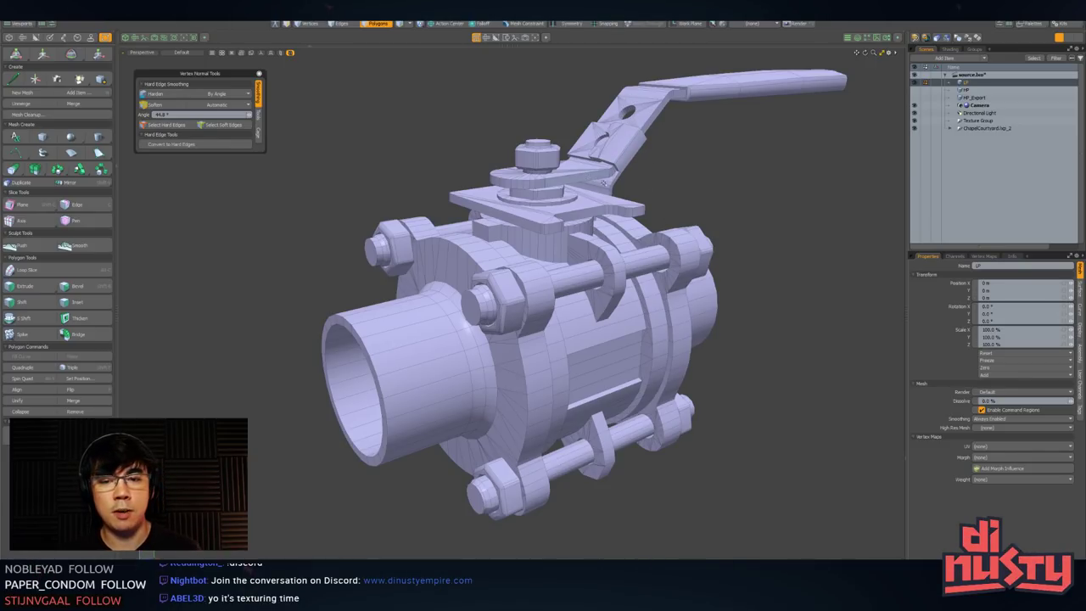
- Isolate the stepped round collar beneath the handle plate on the LP mesh
left_click_drag(629, 97, 617, 217, "alt")
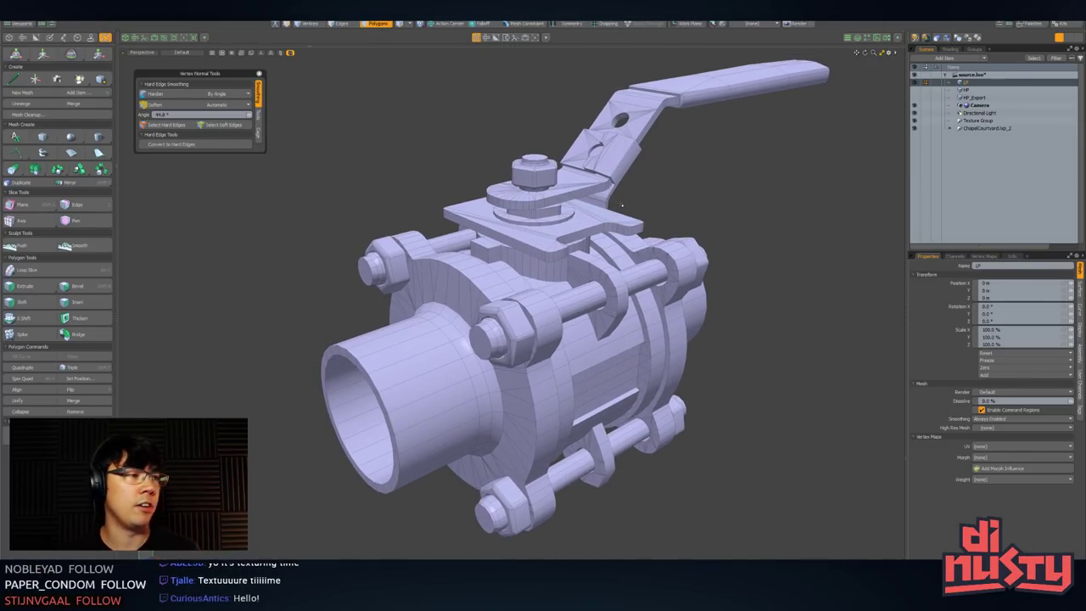
left_click_drag(623, 198, 646, 188, "alt")
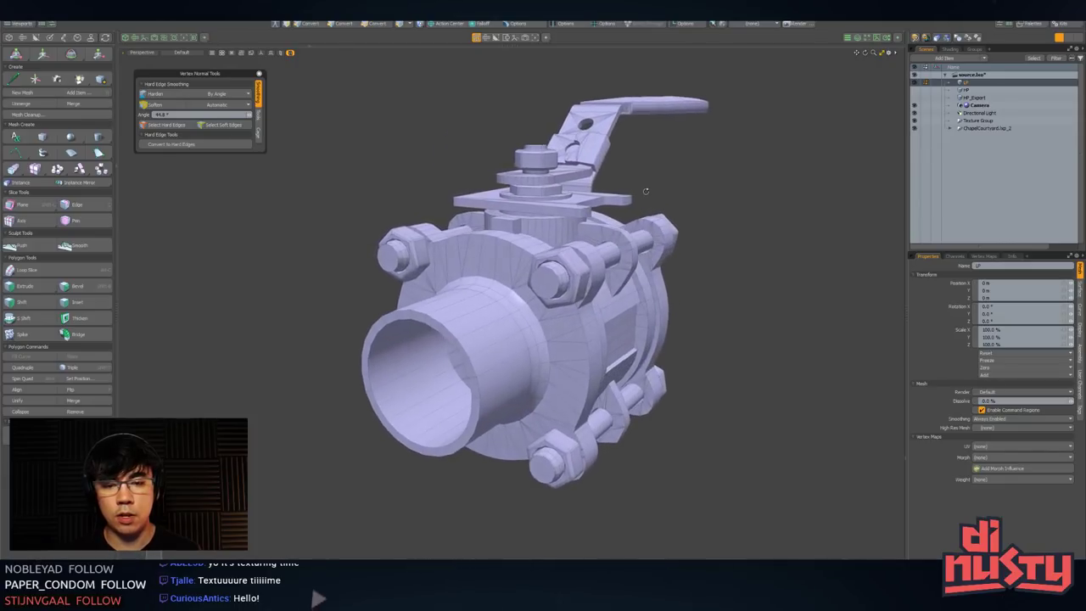
scroll(569, 364, "up", 5)
left_click_drag(569, 364, 519, 298, "alt")
key("3")
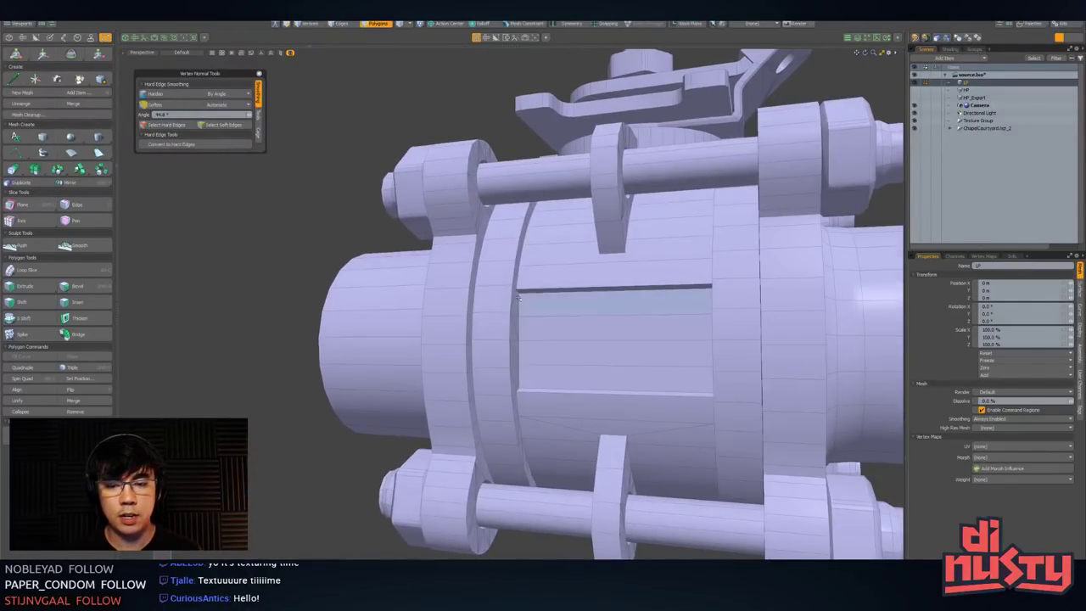
left_click_drag(689, 168, 699, 208, "alt")
double_click(699, 207)
double_click(696, 173)
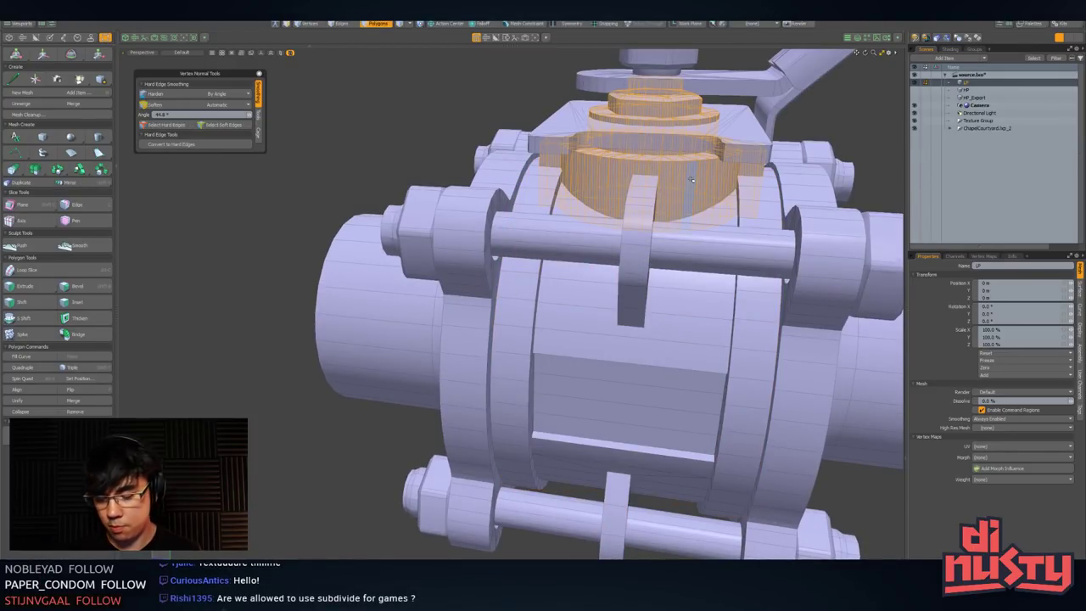
key("shift+h")
- Inspect the isolated collar from several angles and unhide the rest of the LP mesh
left_click_drag(705, 168, 607, 235, "alt+shift")
left_click(648, 179)
left_click_drag(538, 173, 545, 142, "alt")
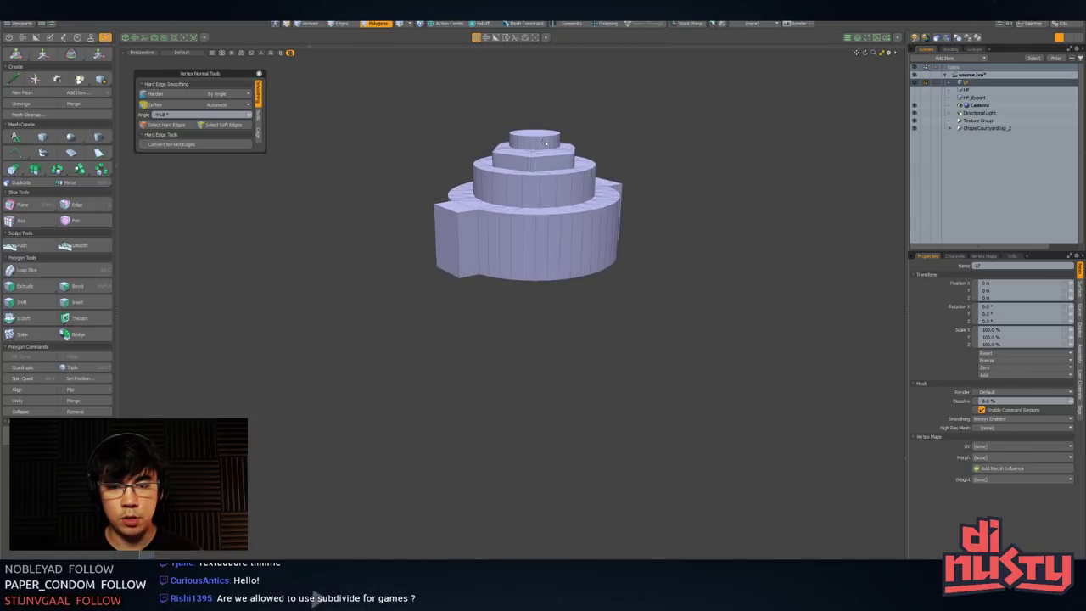
left_click_drag(570, 211, 606, 301, "alt")
key("u")
- Check the handle's separate parts by selecting their connected polygons one after another, and clear the selection
left_click_drag(607, 301, 618, 223, "alt")
double_click(618, 223)
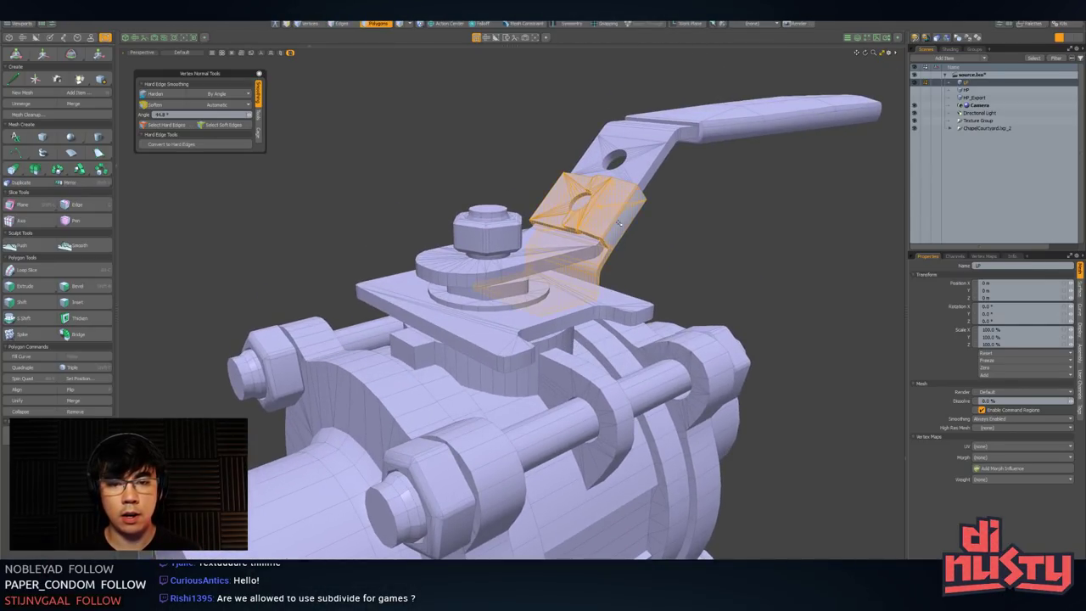
double_click(632, 179)
left_click_drag(633, 181, 670, 208, "alt")
double_click(690, 134)
left_click(751, 173)
double_click(702, 127)
left_click(671, 208)
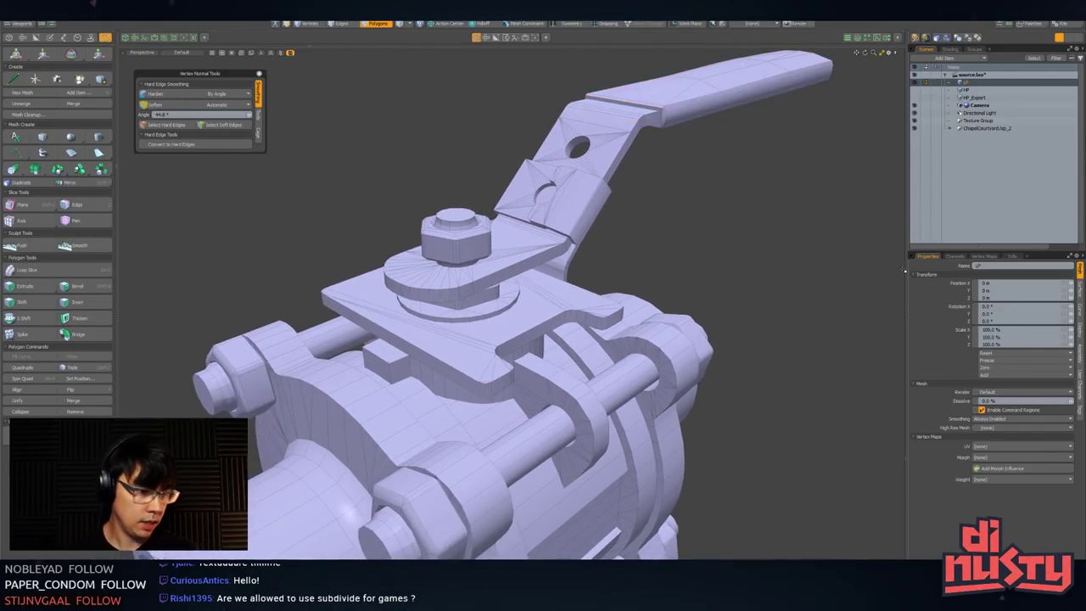
- Bring up the LP mesh's vertex maps, expand the UV maps and activate its UV map
left_click(953, 258)
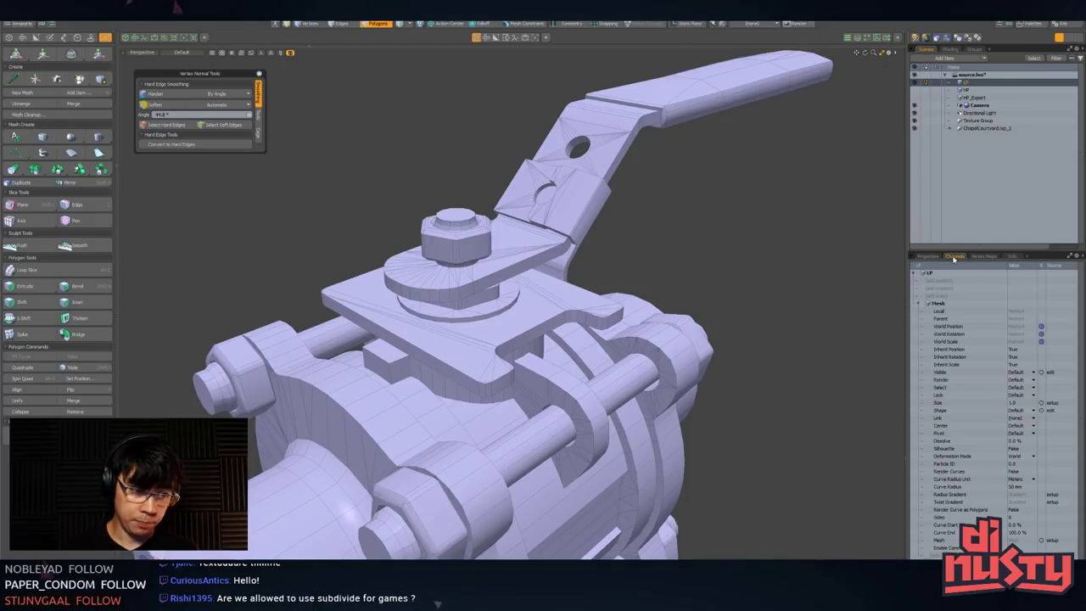
left_click(1012, 257)
left_click(989, 257)
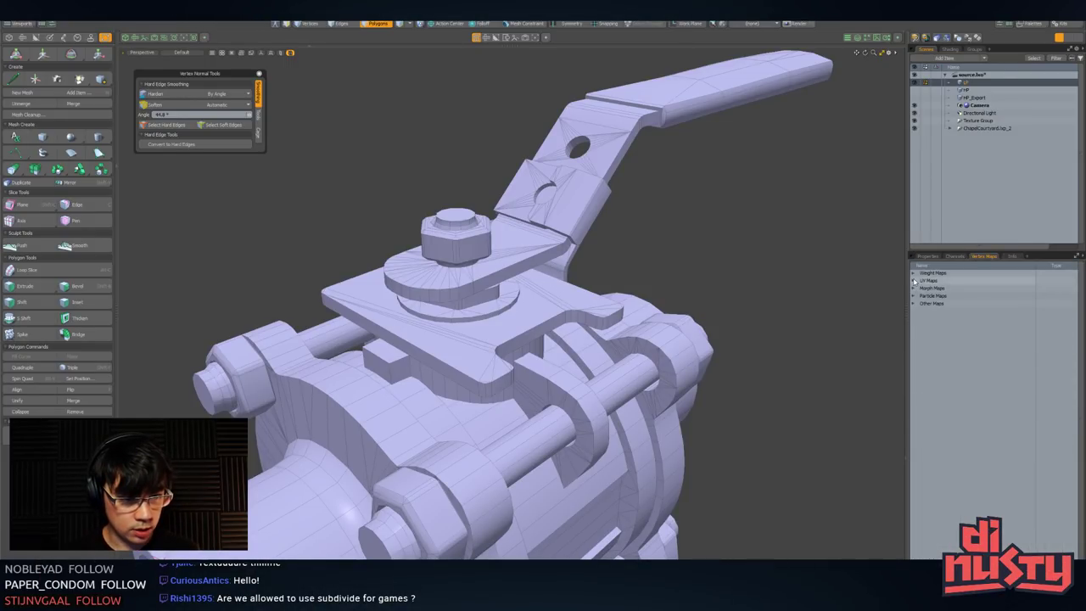
left_click(914, 281)
left_click(927, 290)
- View the full UV layout in a separate UV editor window and close that window
key("F2")
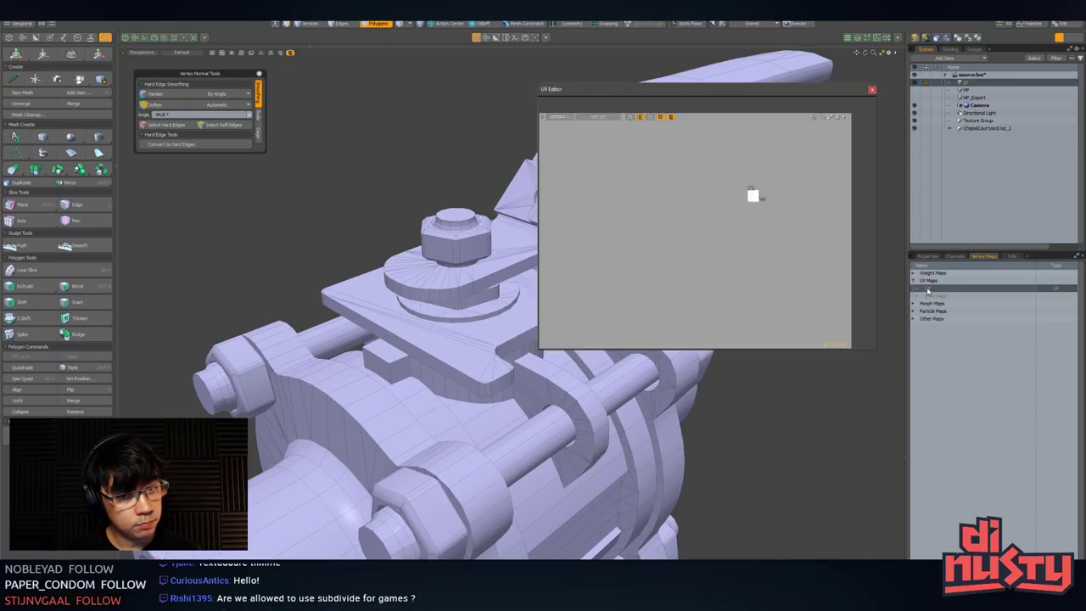
key("a")
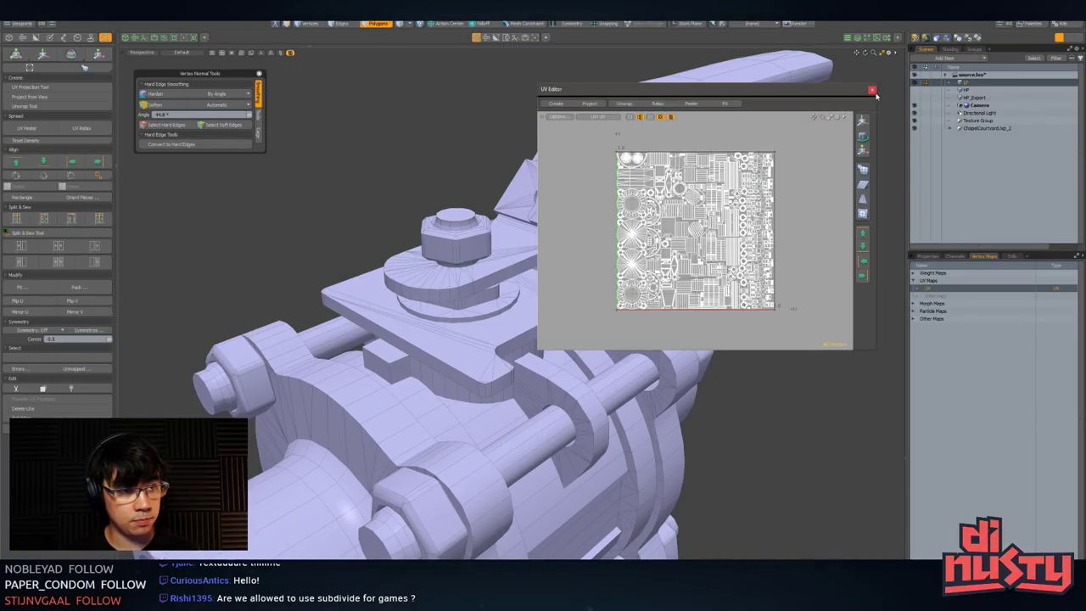
left_click(872, 90)
- Switch to a split layout showing the UV layout beside the perspective view of the valve
key("ctrl+F2")
scroll(340, 279, "up", 1)
left_click_drag(341, 279, 340, 240, "alt")
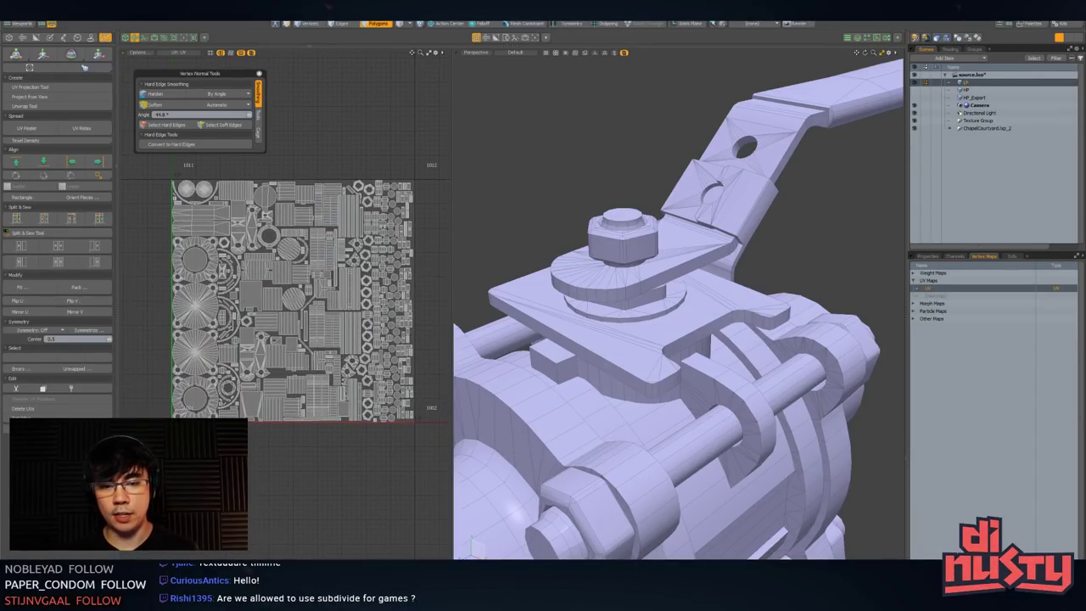
- Examine the packed UV islands up close alongside the whole valve in the perspective view
scroll(645, 289, "down", 3)
left_click_drag(644, 288, 663, 189, "alt+shift")
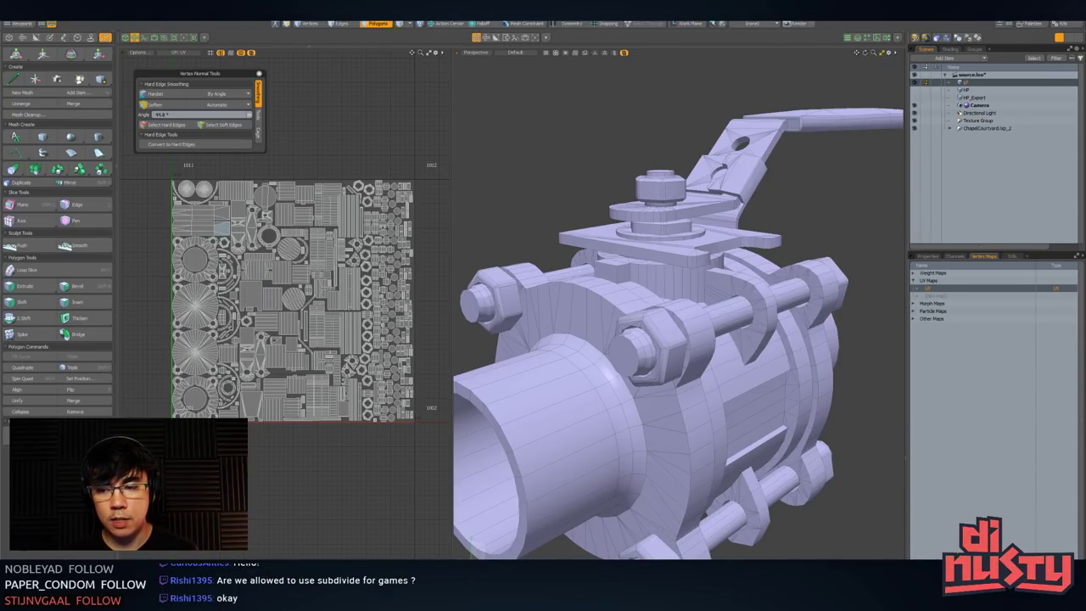
scroll(224, 229, "up", 5)
scroll(224, 229, "down", 3)
left_click_drag(233, 239, 223, 238, "alt+shift")
scroll(568, 284, "down", 3)
left_click_drag(568, 284, 614, 294, "alt")
left_click_drag(384, 297, 363, 285, "ctrl+alt")
left_click_drag(265, 257, 342, 290, "ctrl+alt")
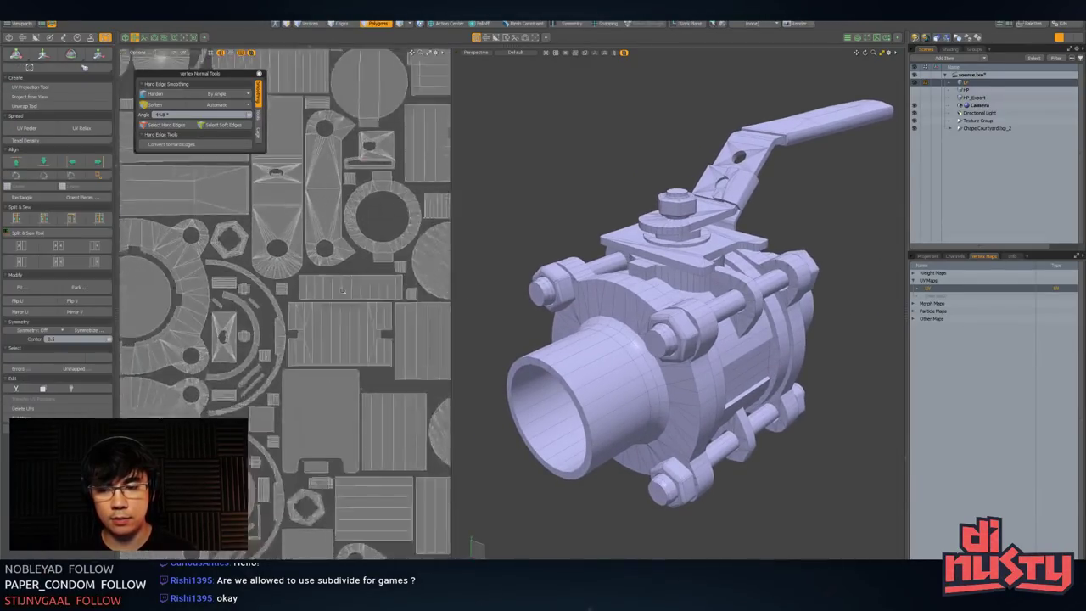
- Select the connected polygons of a curved strip island in the UV layout to locate it on the valve
scroll(261, 294, "up", 2)
key("bracketright")
left_click_drag(286, 315, 293, 225, "alt+shift")
scroll(286, 254, "down", 3)
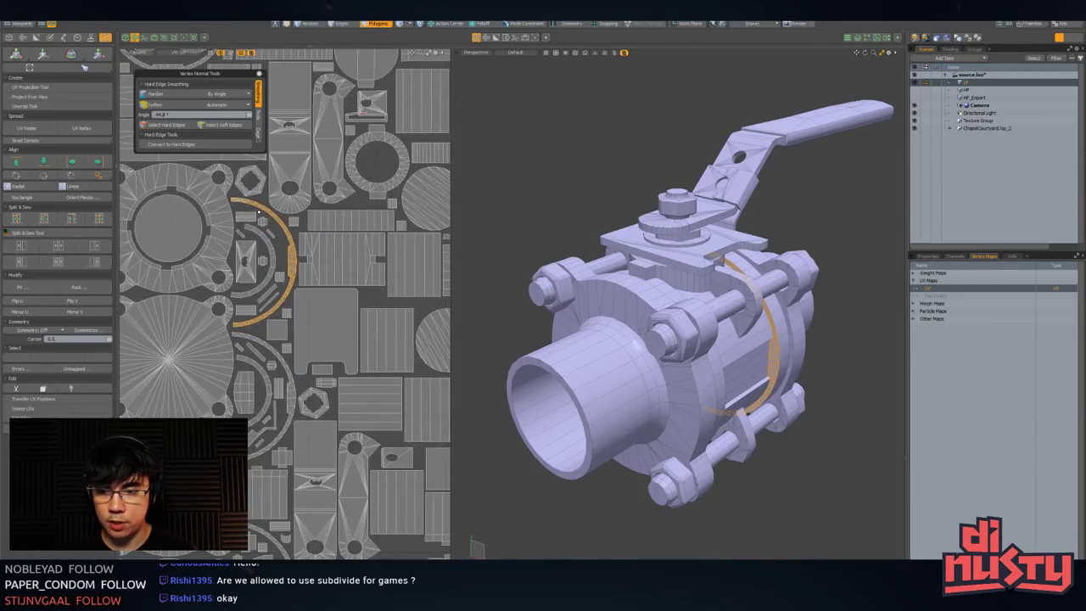
scroll(365, 259, "down", 3)
left_click_drag(308, 251, 291, 265, "alt+shift")
scroll(291, 265, "down", 3)
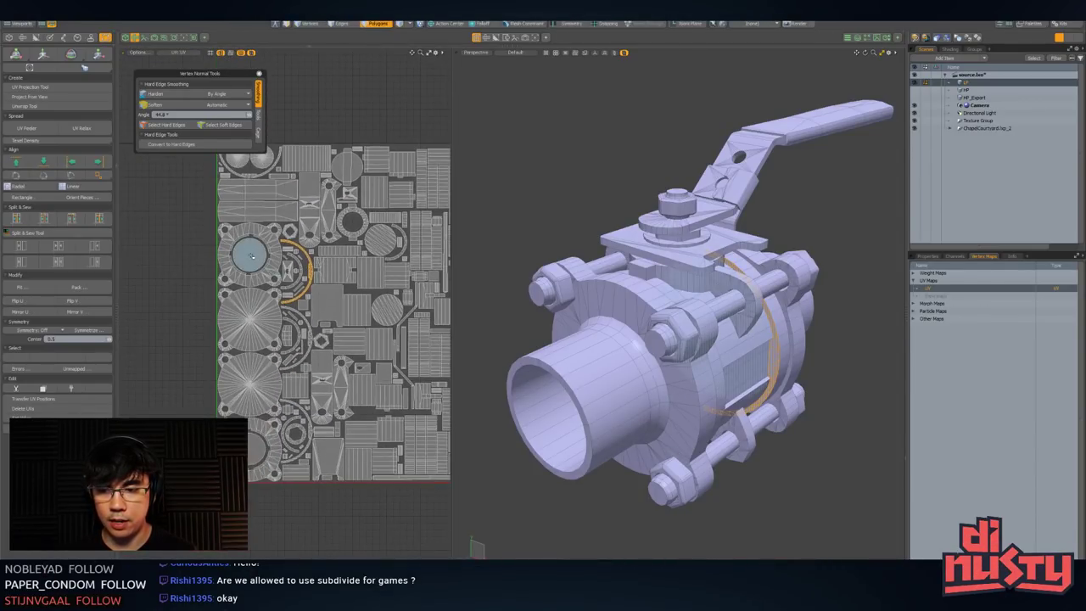
- Pick polygons in the circular UV islands to locate them on the valve, and clear the selection
left_click(251, 254)
left_click(249, 166)
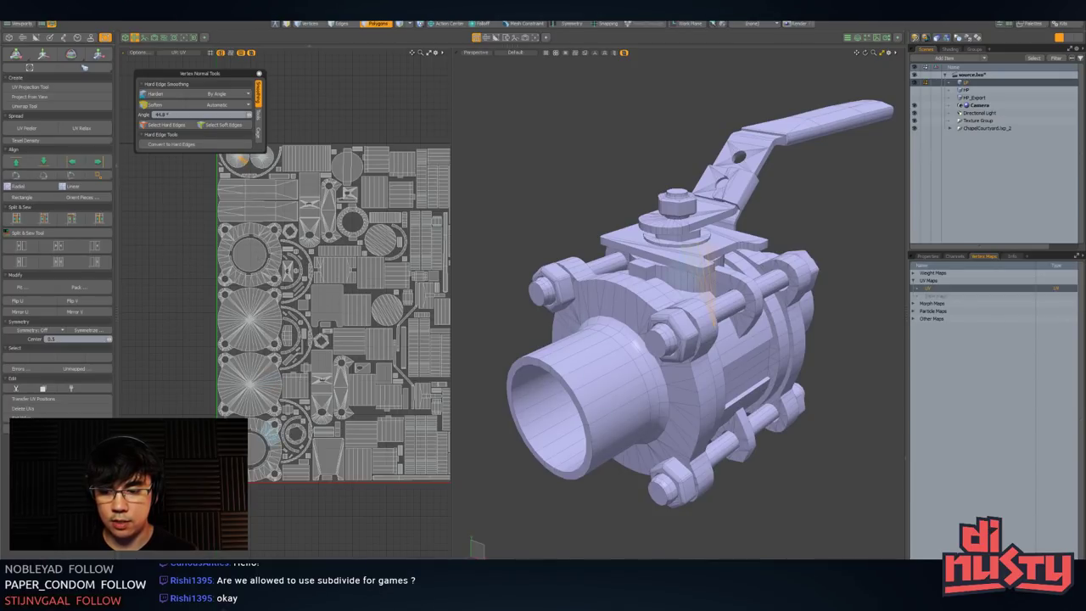
scroll(336, 197, "down", 3)
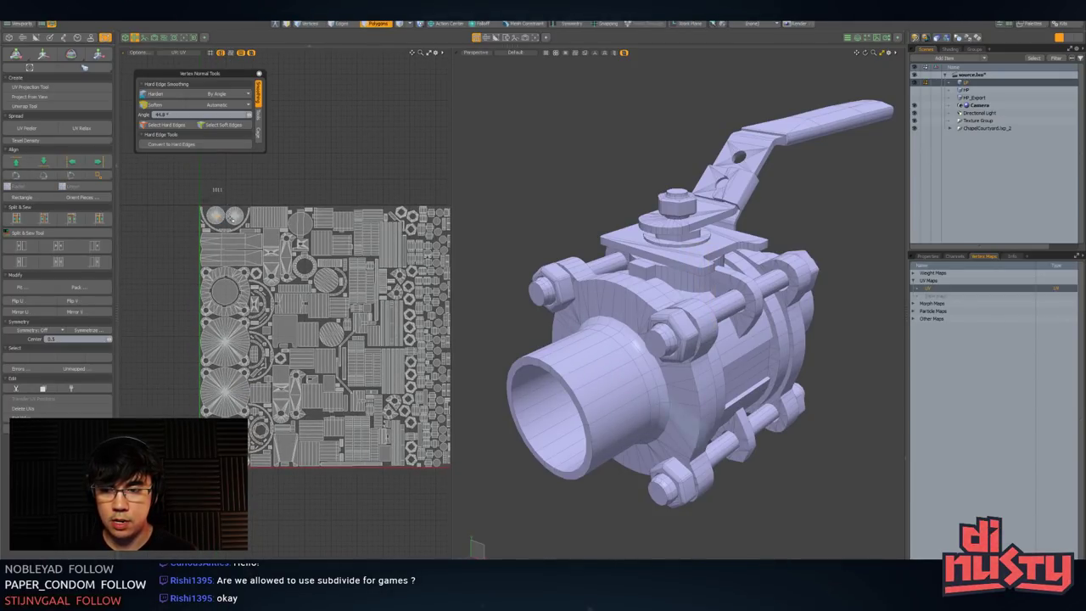
key("shift+Up")
key("shift+Up")
left_click_drag(738, 263, 649, 280, "alt")
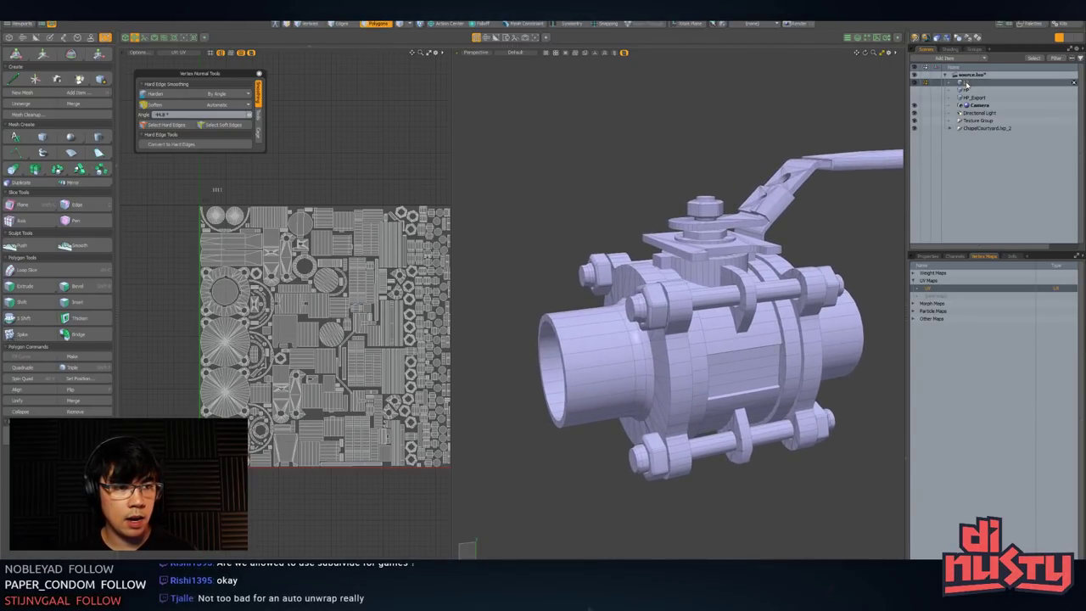
- Show the shader tree, look at the effect choices of the LP group's normal map image, and dismiss them
left_click(948, 49)
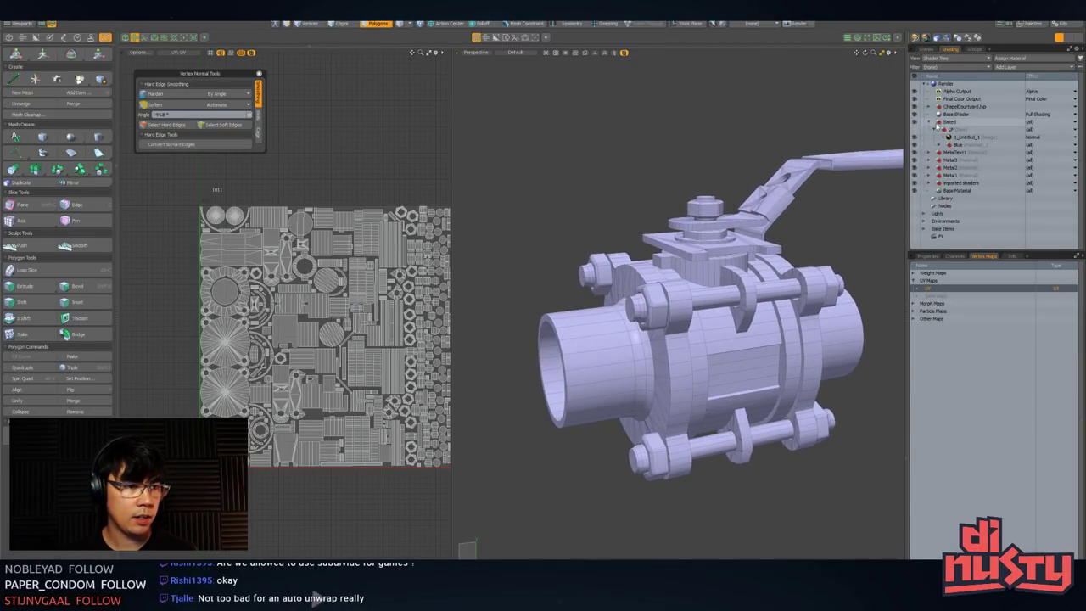
left_click_drag(740, 257, 684, 272, "alt")
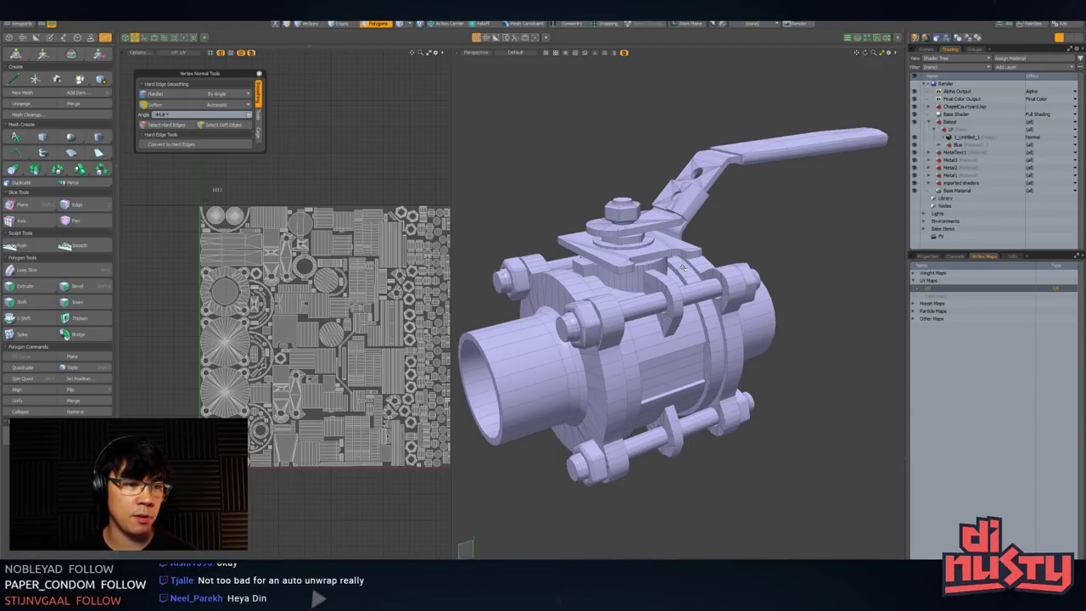
left_click_drag(614, 277, 651, 284, "alt")
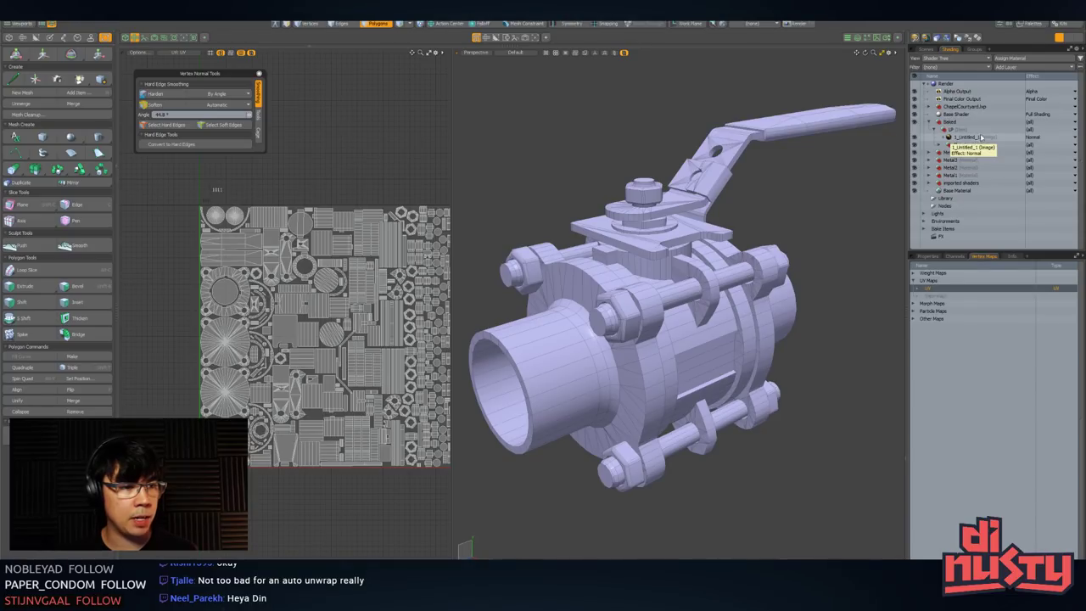
left_click(1043, 137)
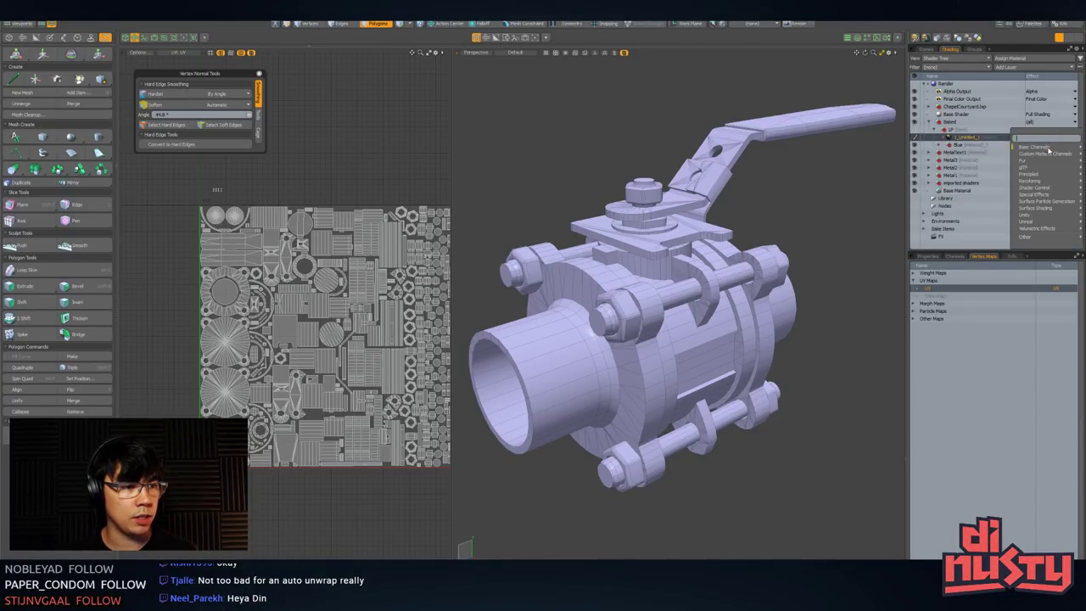
left_click(976, 376)
- Open the Bake from Object to Texture settings for the normal map image and cancel them
right_click(966, 141)
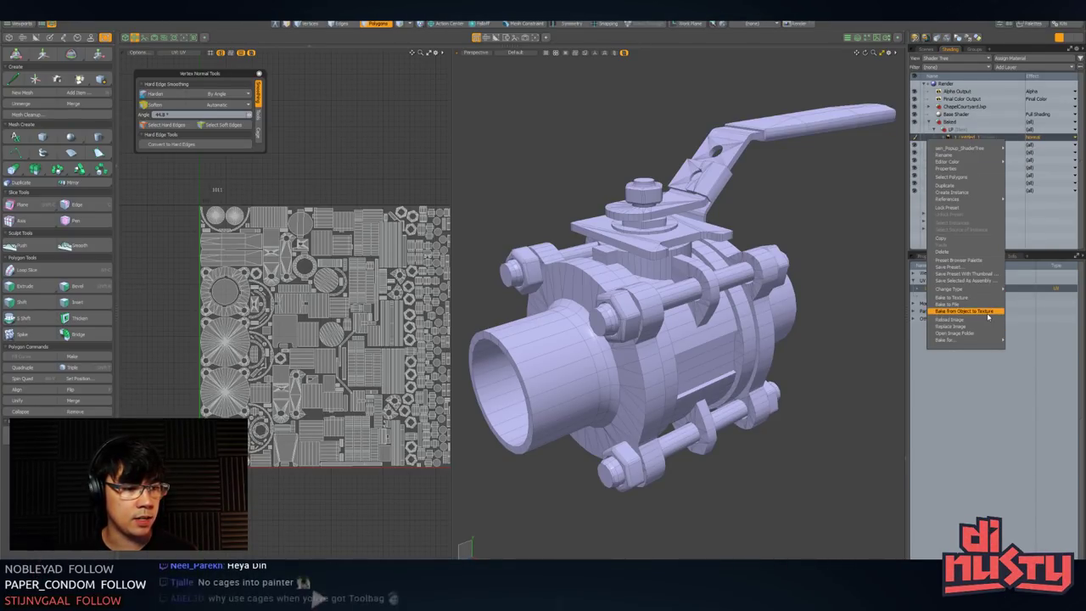
left_click(987, 313)
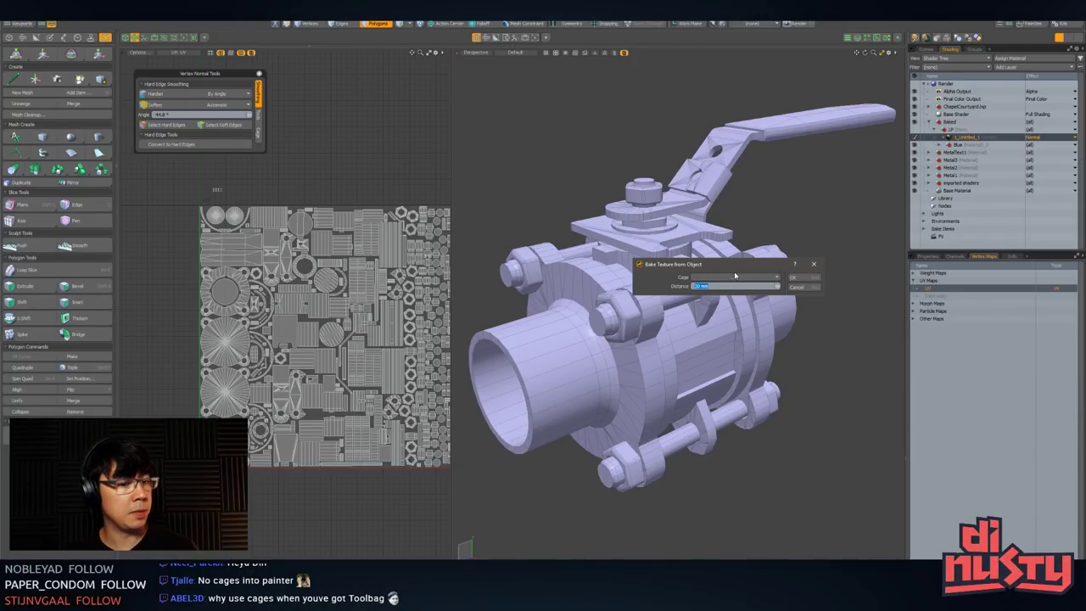
left_click(801, 289)
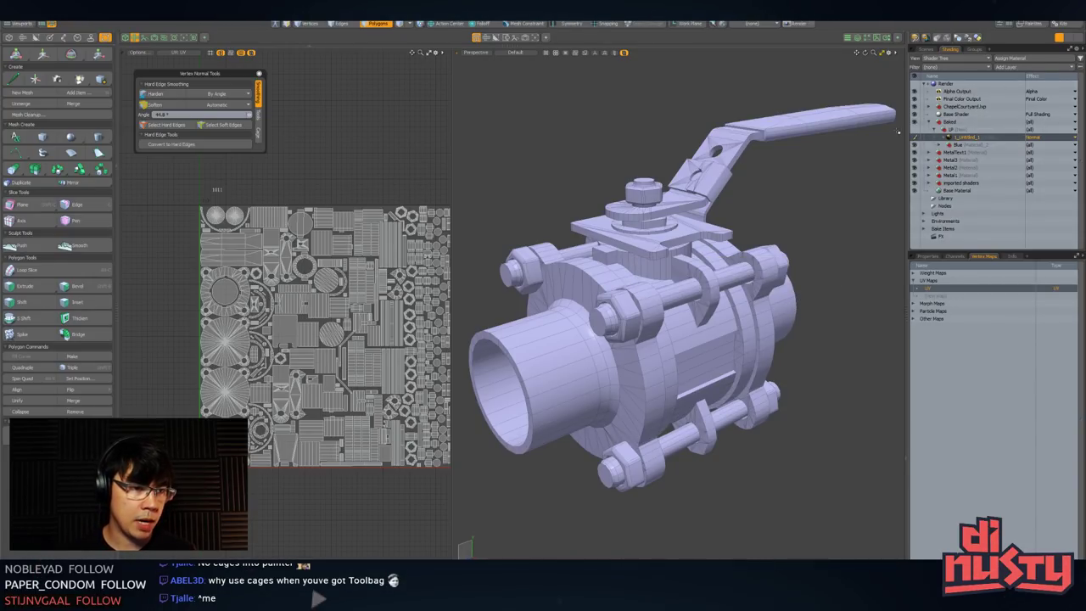
- Toggle the LP group's normal map shading to compare the valve with and without it, leaving it on
left_click(914, 137)
mouse_move(874, 164)
left_mouse_down("alt")
mouse_move(822, 191)
mouse_move(798, 168)
mouse_move(801, 189)
left_mouse_up("alt")
left_click(915, 133)
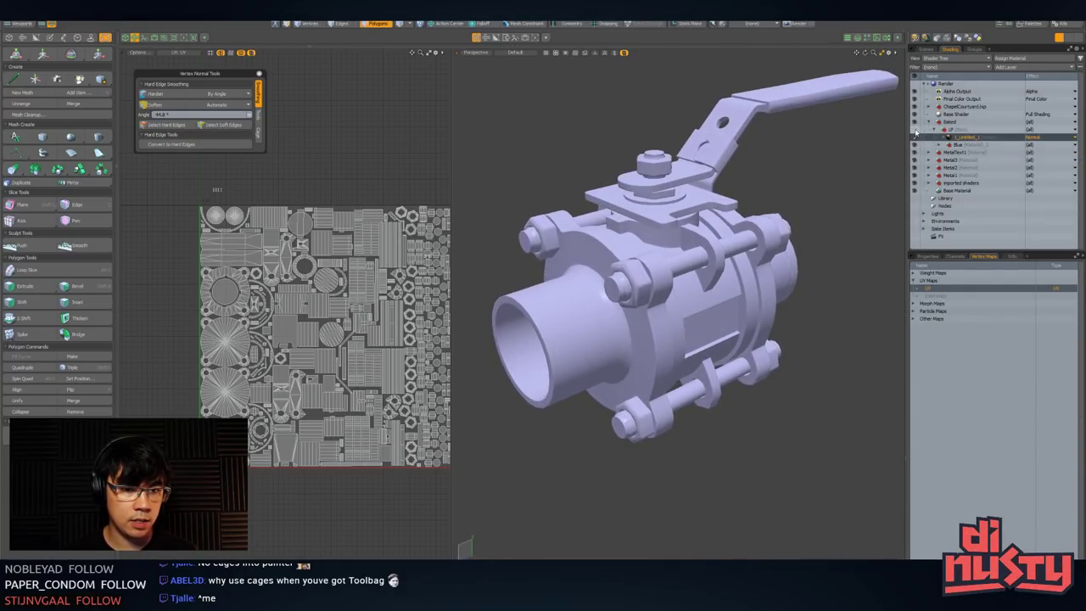
left_click(914, 133)
left_click(914, 131)
left_click(914, 130)
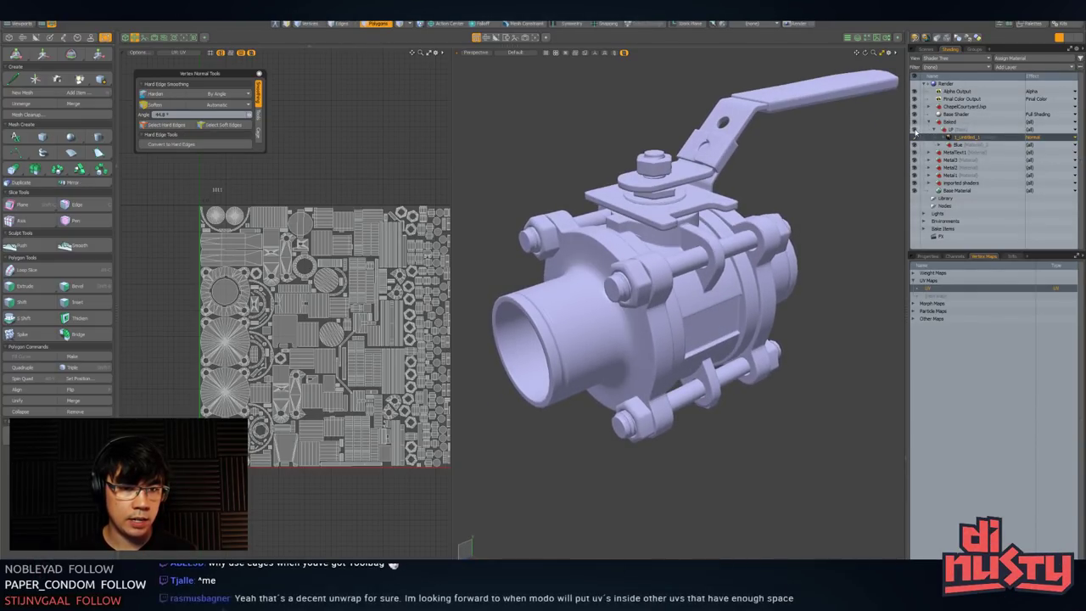
- Examine the normal-mapped edges of the bolt lug and the flange up close for baking artifacts
scroll(708, 206, "up", 6)
left_click_drag(705, 342, 682, 276, "alt+shift")
scroll(682, 276, "up", 3)
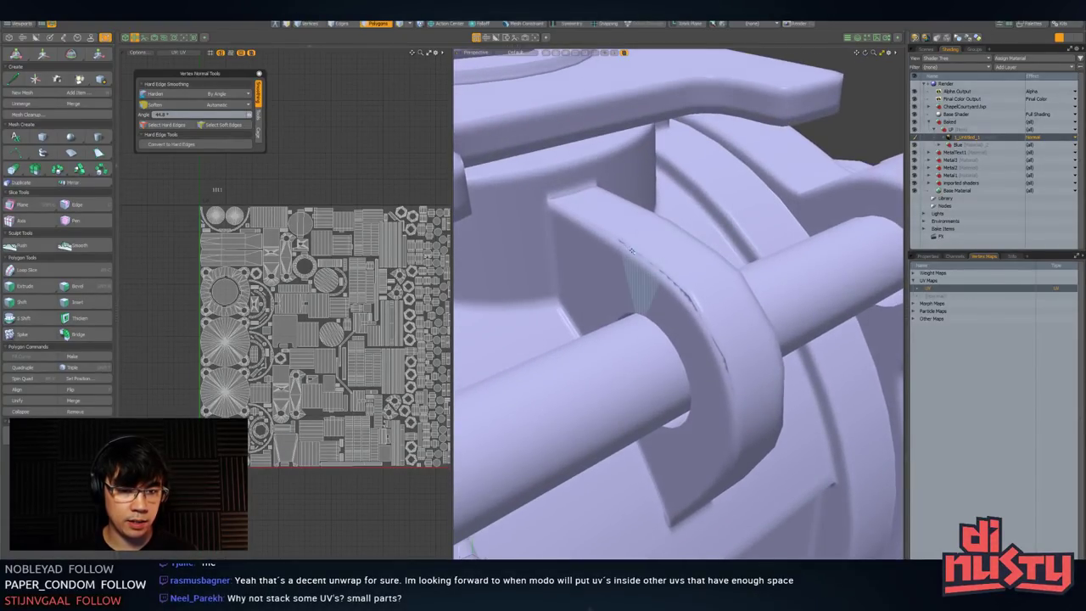
left_click_drag(699, 361, 750, 326, "alt")
scroll(731, 318, "down", 5)
left_click_drag(597, 346, 685, 283, "alt")
scroll(657, 342, "up", 5)
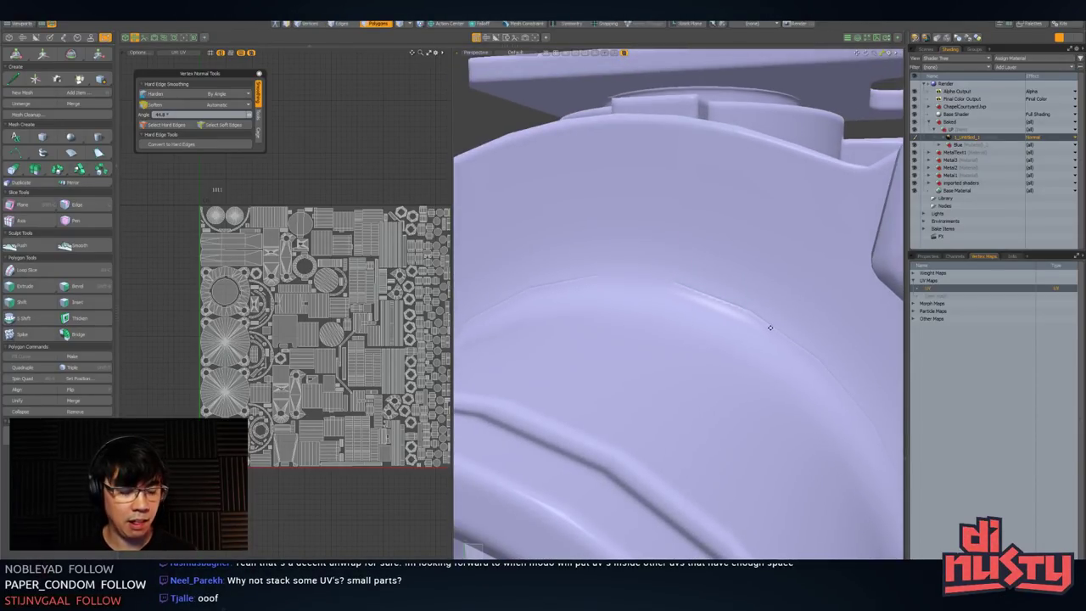
- Examine the normal-mapped valve as a whole and around its handle plate from several angles
scroll(707, 322, "down", 8)
left_click_drag(708, 324, 653, 350, "alt")
scroll(653, 351, "down", 3)
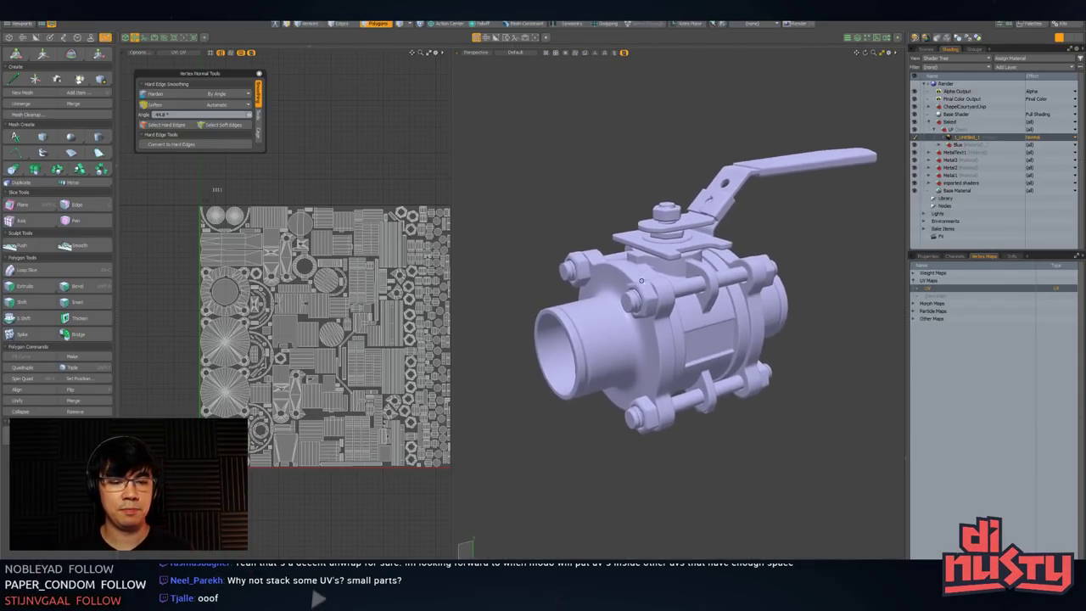
scroll(667, 311, "up", 3)
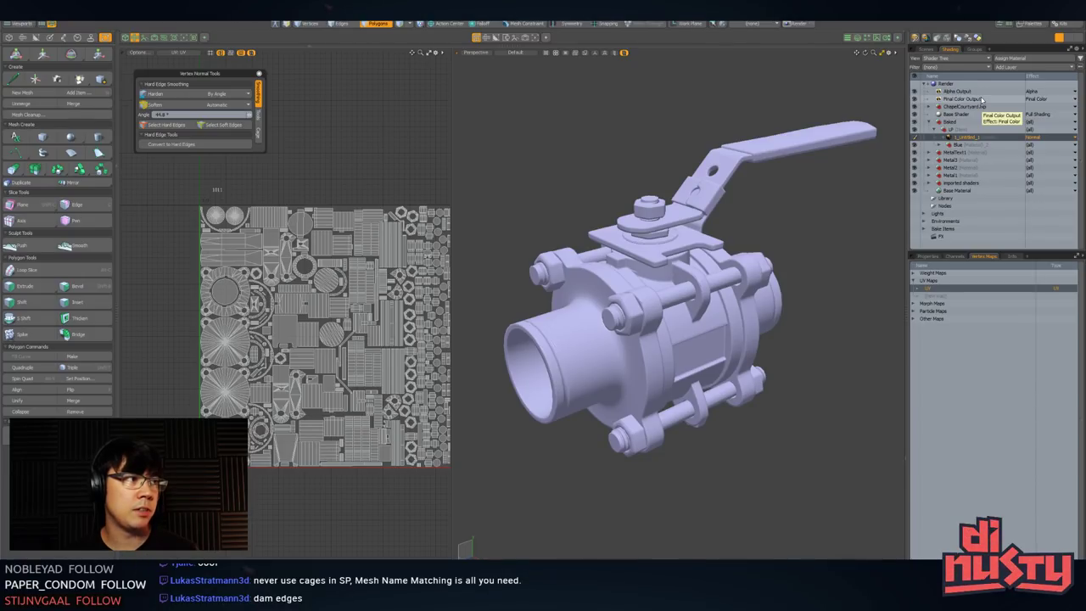
scroll(735, 207, "up", 5)
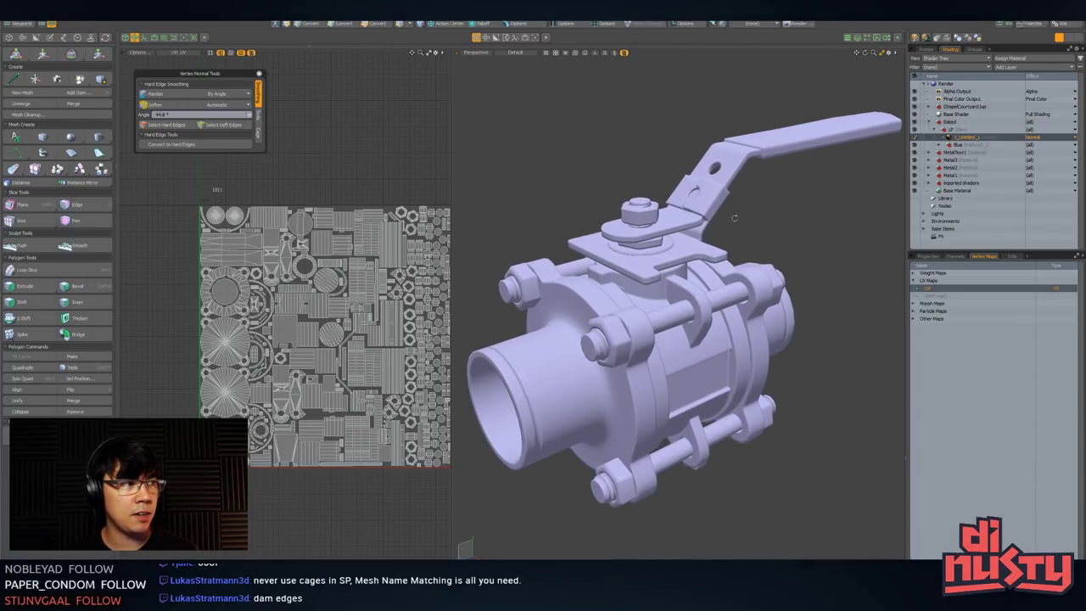
left_click_drag(734, 232, 648, 253, "ctrl+alt")
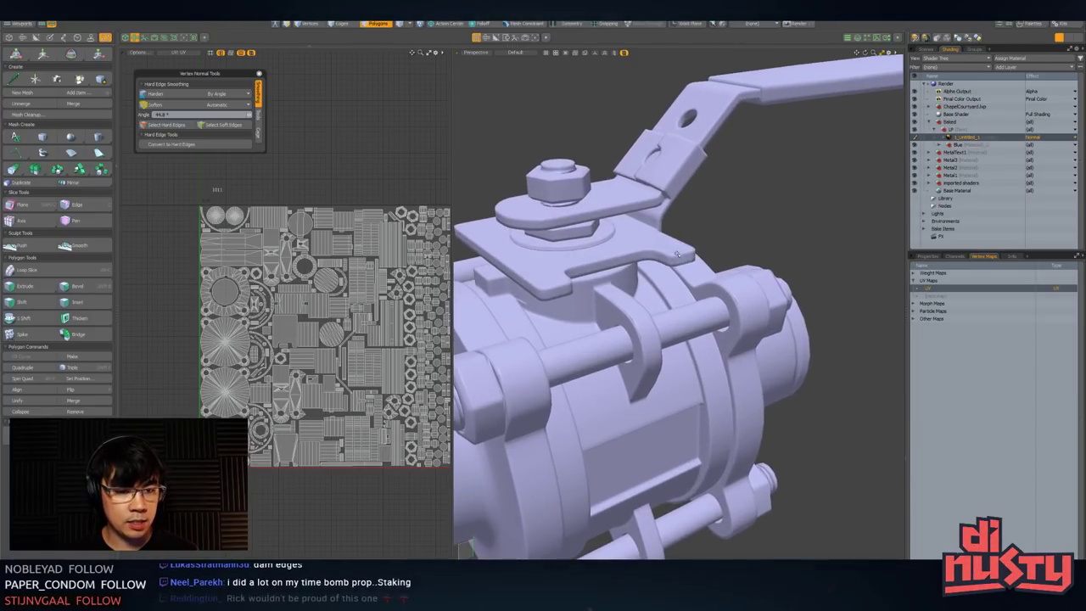
left_click_drag(558, 274, 661, 272, "alt")
scroll(623, 287, "down", 5)
scroll(638, 291, "up", 2)
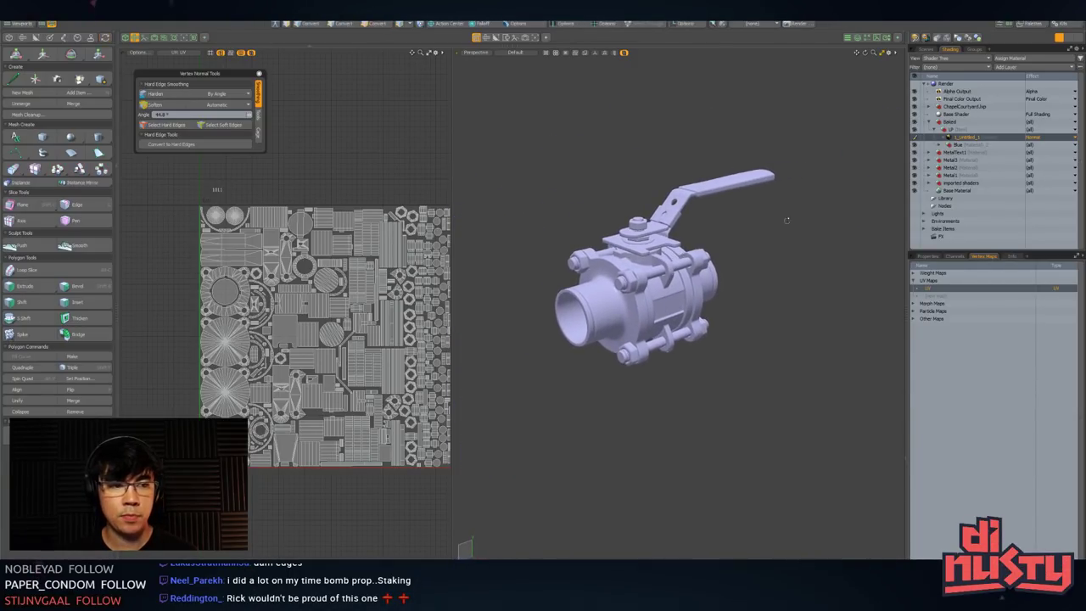
- View the baked normal map in an enlarged Image Viewer window and close that window
double_click(968, 138)
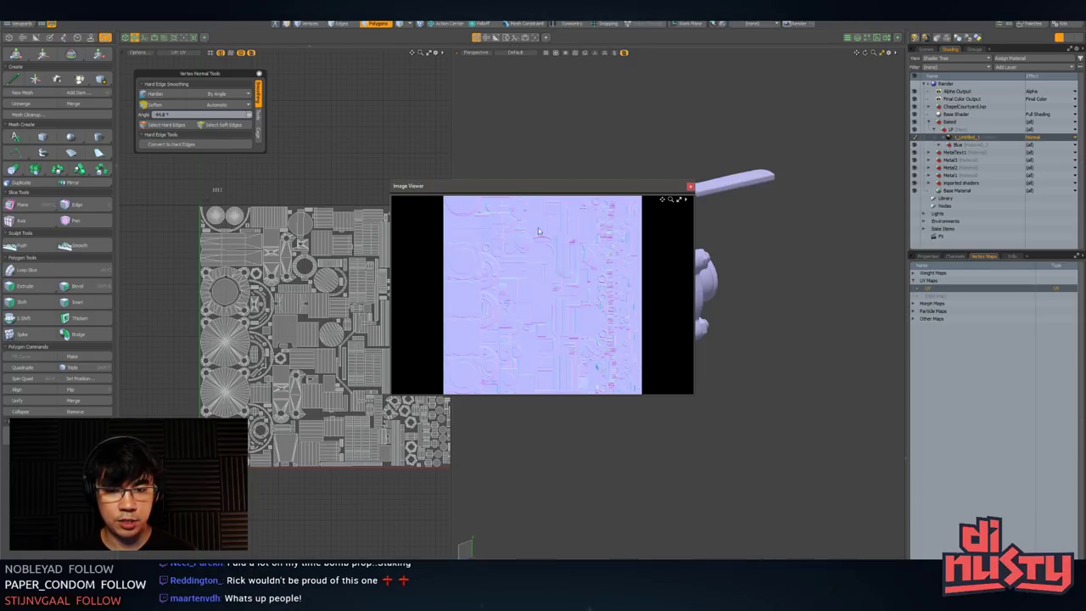
left_click_drag(522, 188, 565, 99)
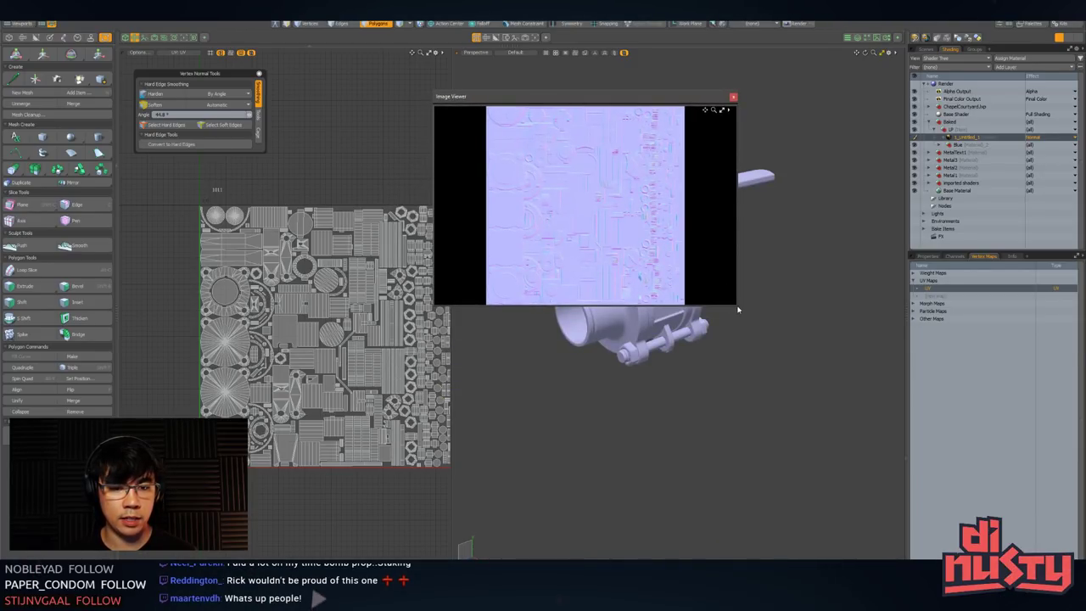
left_click_drag(739, 308, 722, 397)
left_click_drag(656, 98, 718, 84)
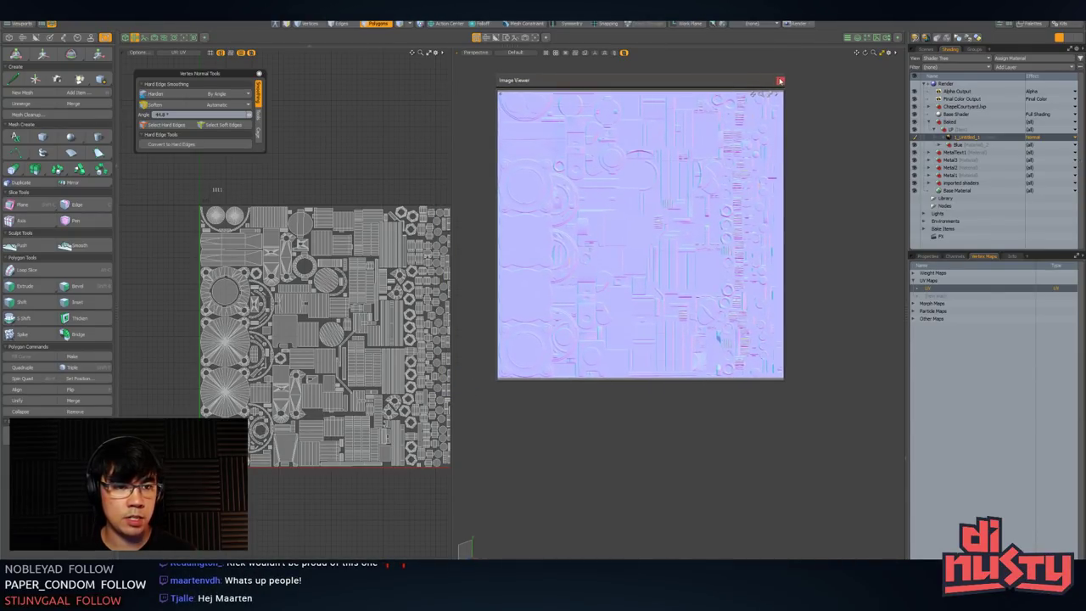
left_click(780, 81)
scroll(749, 261, "up", 2)
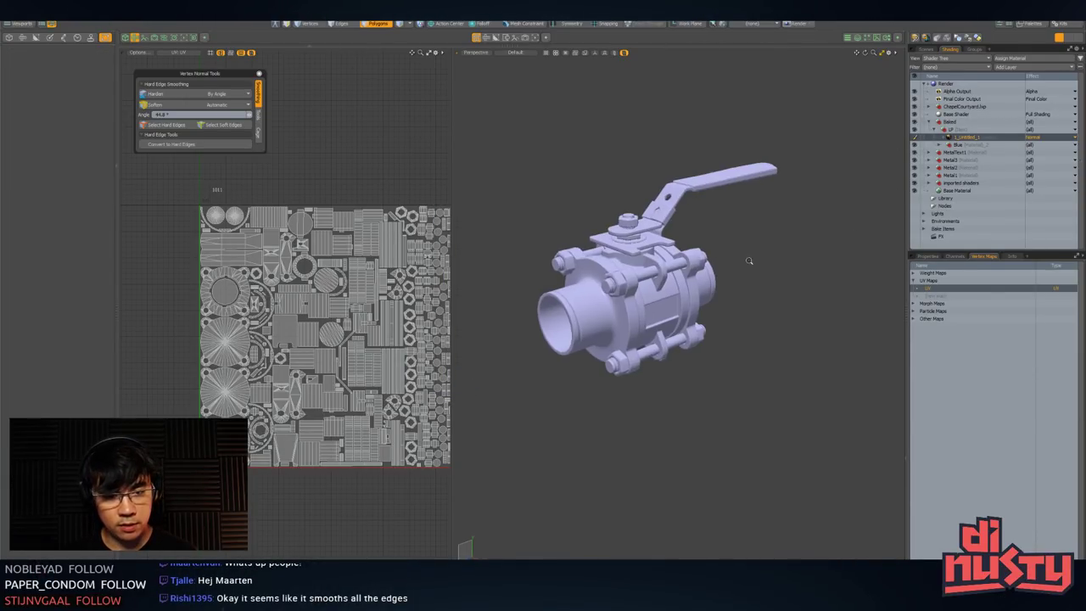
left_click_drag(749, 263, 768, 274, "alt+shift")
scroll(769, 274, "up", 2)
left_click_drag(704, 255, 750, 243, "alt+shift")
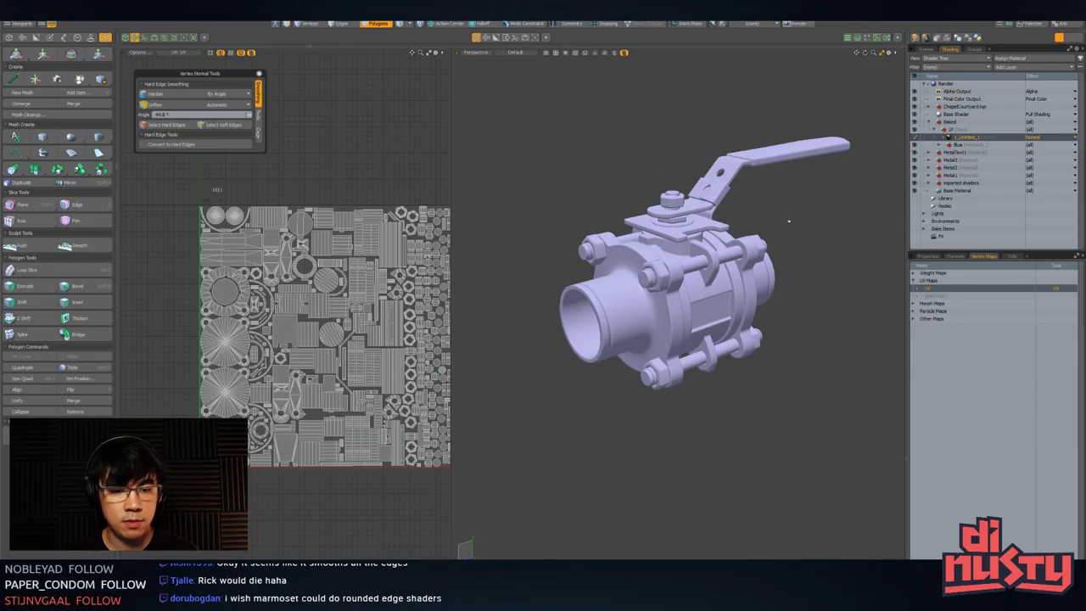
left_click_drag(789, 221, 796, 238, "alt")
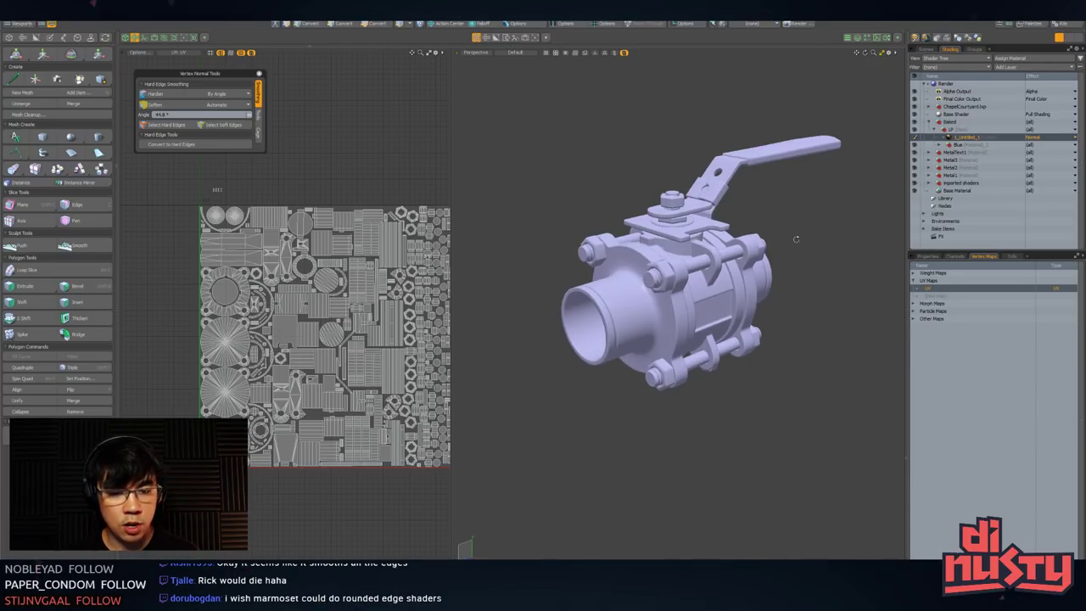
- Return to the scene's item list and show and select the HP mesh in place of the LP mesh
left_click(926, 50)
mouse_move(689, 137)
middle_mouse_down()
mouse_move(826, 390)
mouse_move(842, 125)
middle_mouse_up()
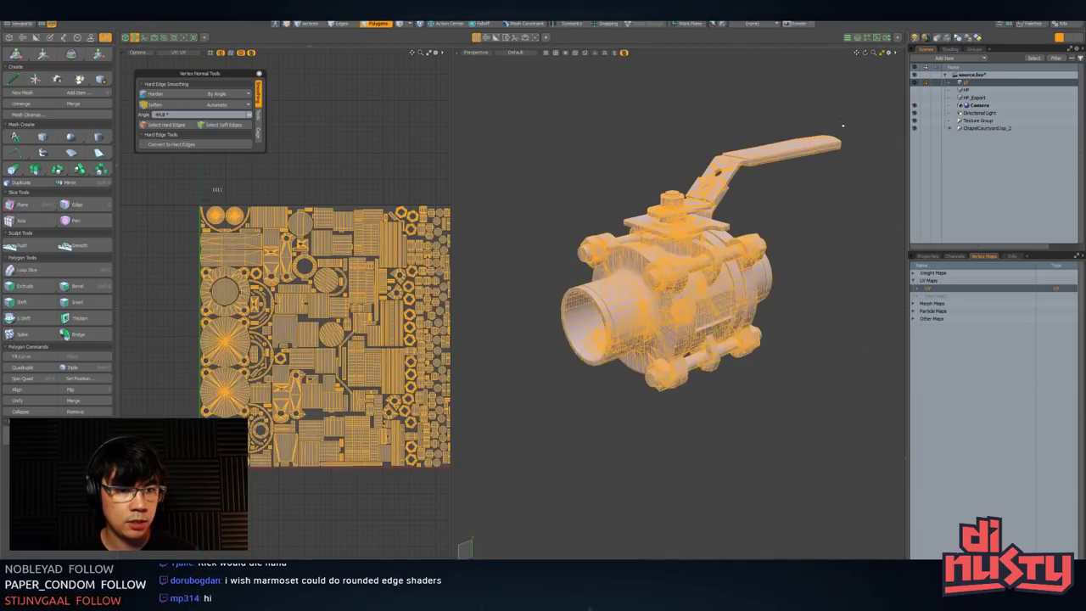
left_click(842, 126)
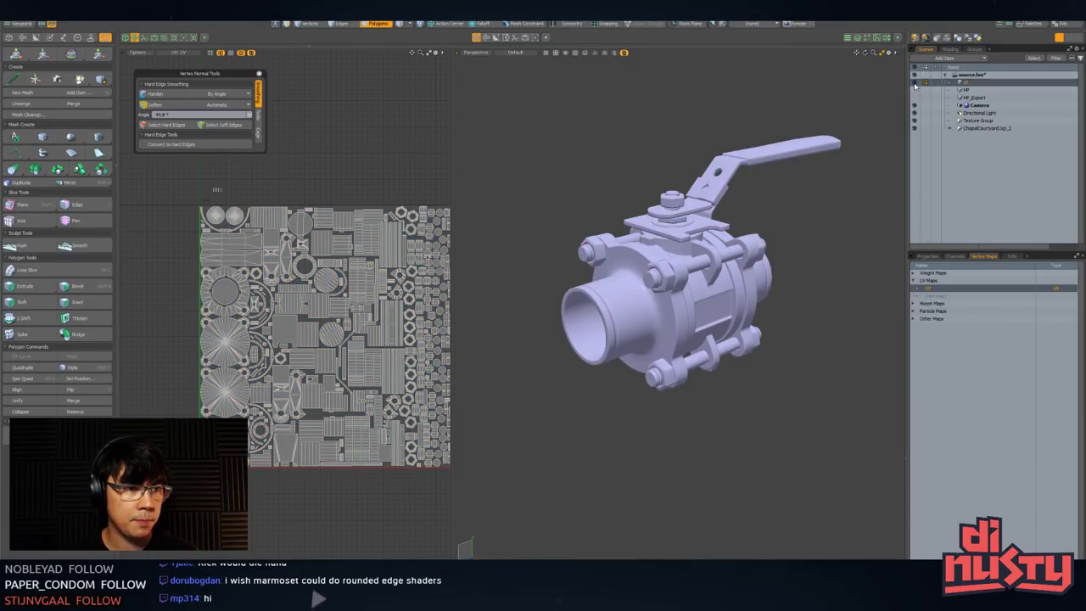
left_click(915, 90)
left_click(926, 90)
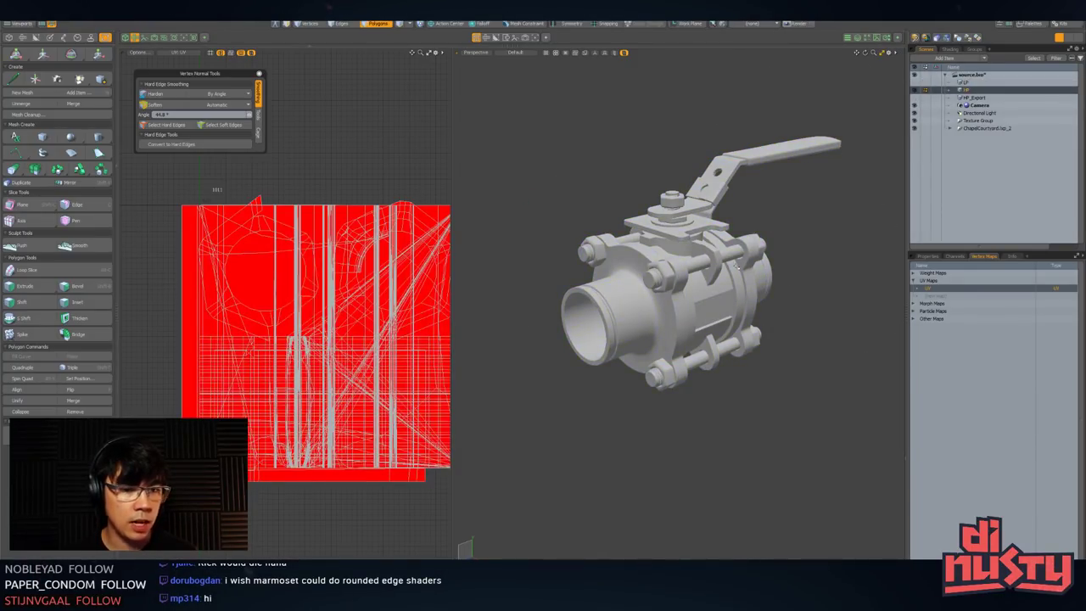
- Display the HP mesh with its wireframe and examine the topology of the valve body and bolts
scroll(730, 237, "up", 3)
left_click_drag(729, 237, 777, 225, "alt")
key("ctrl+3")
scroll(777, 232, "up", 4)
scroll(764, 229, "down", 3)
scroll(778, 226, "up", 1)
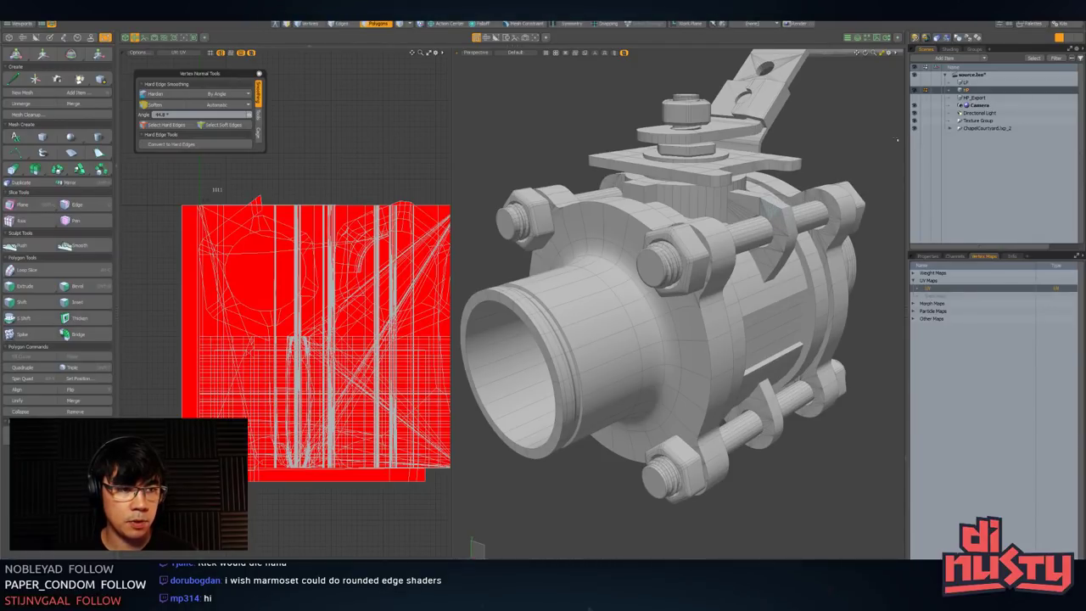
- Show and select the HP_Export mesh in place of the HP mesh and examine its denser topology around the bolts
left_click(915, 98)
left_click(914, 90)
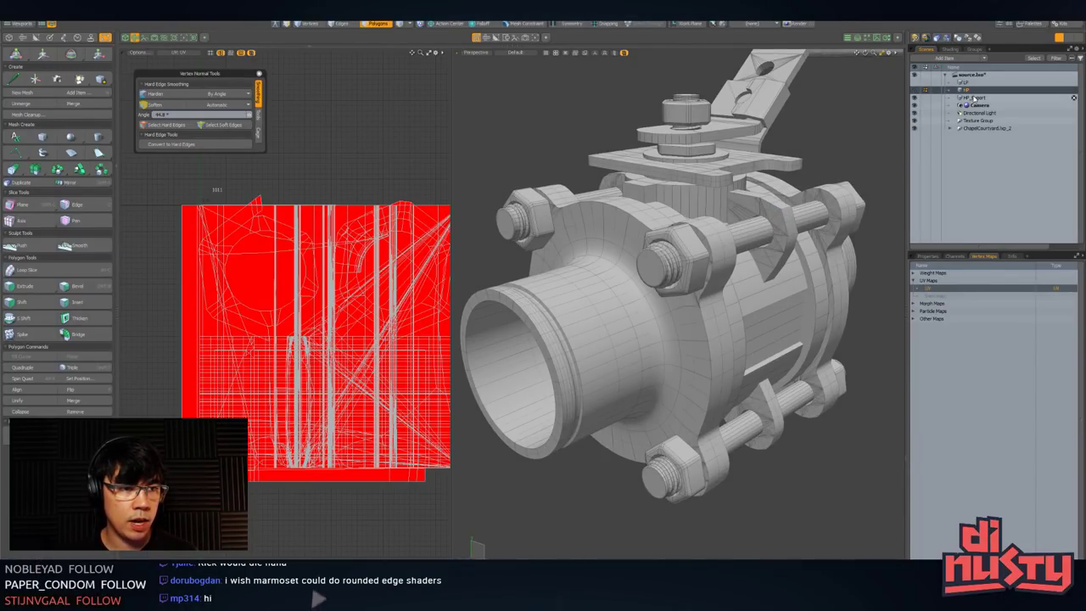
left_click(975, 98)
scroll(811, 227, "up", 3)
scroll(812, 224, "up", 3)
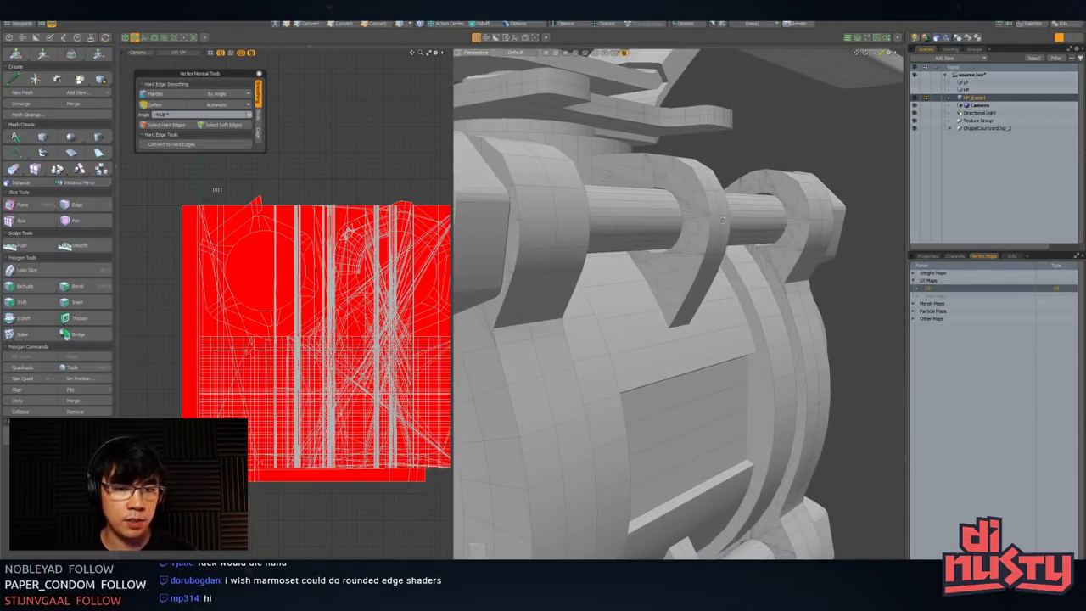
- Examine the HP_Export mesh's topology across the whole valve, from the flange and bolts to the handle
key("3")
left_click_drag(668, 194, 743, 248, "alt")
scroll(687, 273, "down", 3)
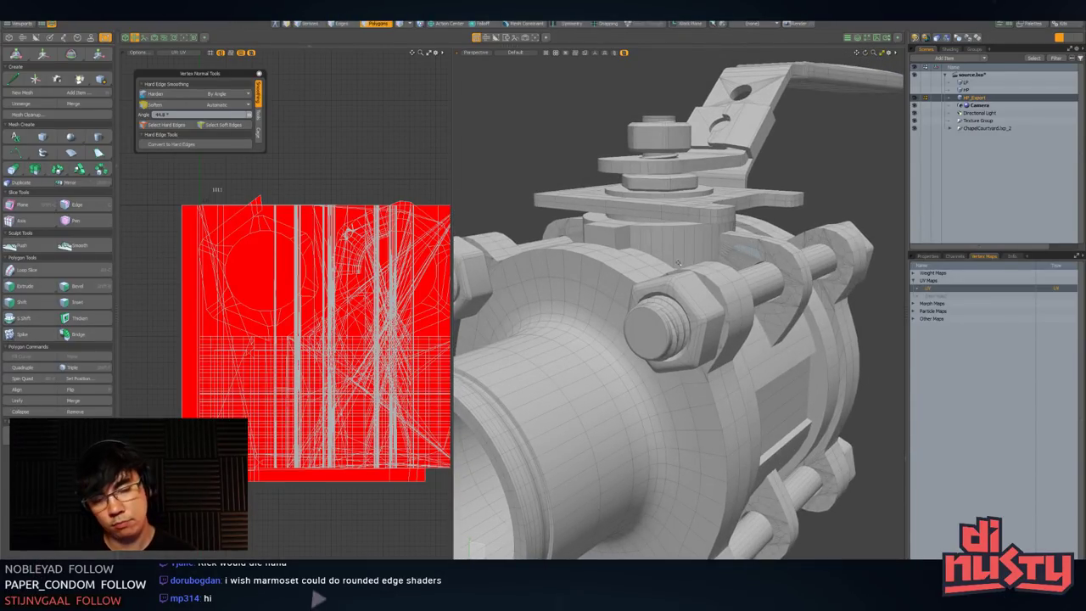
left_click(832, 202)
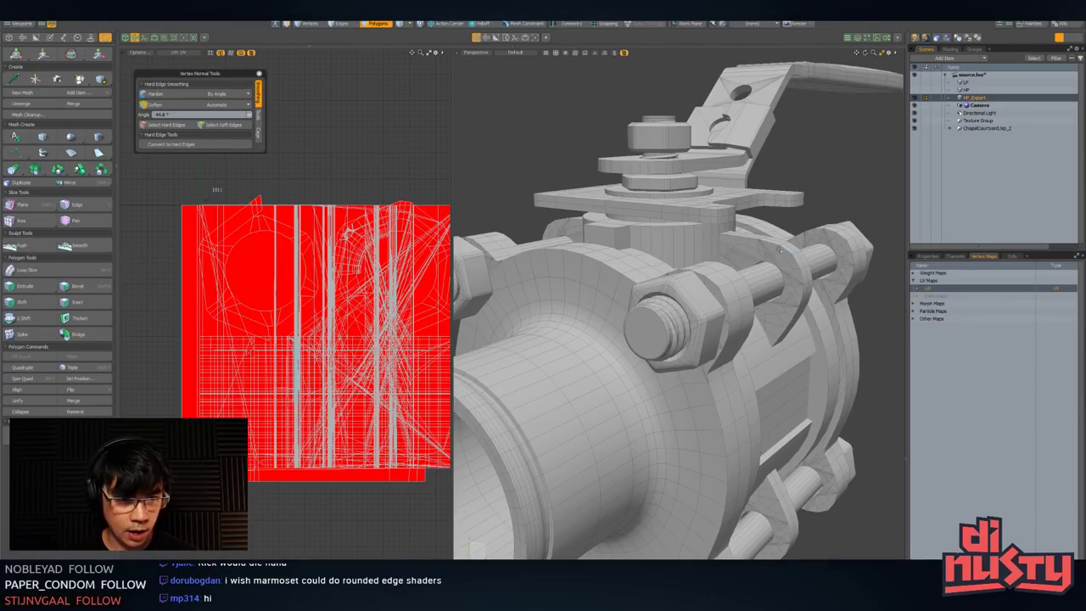
left_click_drag(799, 238, 743, 250, "alt")
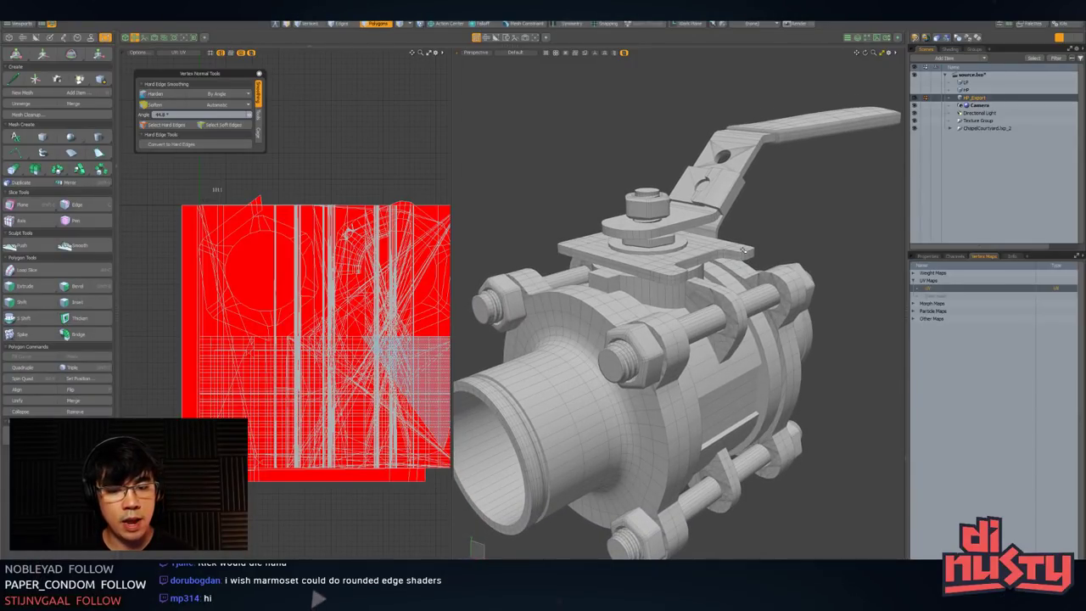
- Switch to Substance Painter and start a new project with LP.fbx from the Mesh folder as its mesh file
key("alt+Tab")
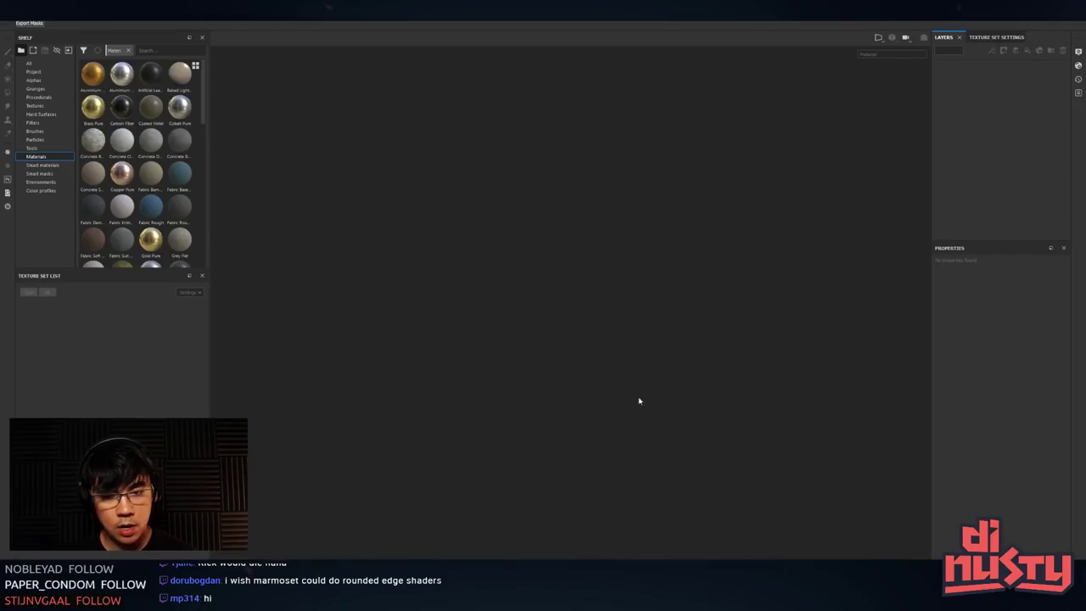
left_click(19, 23)
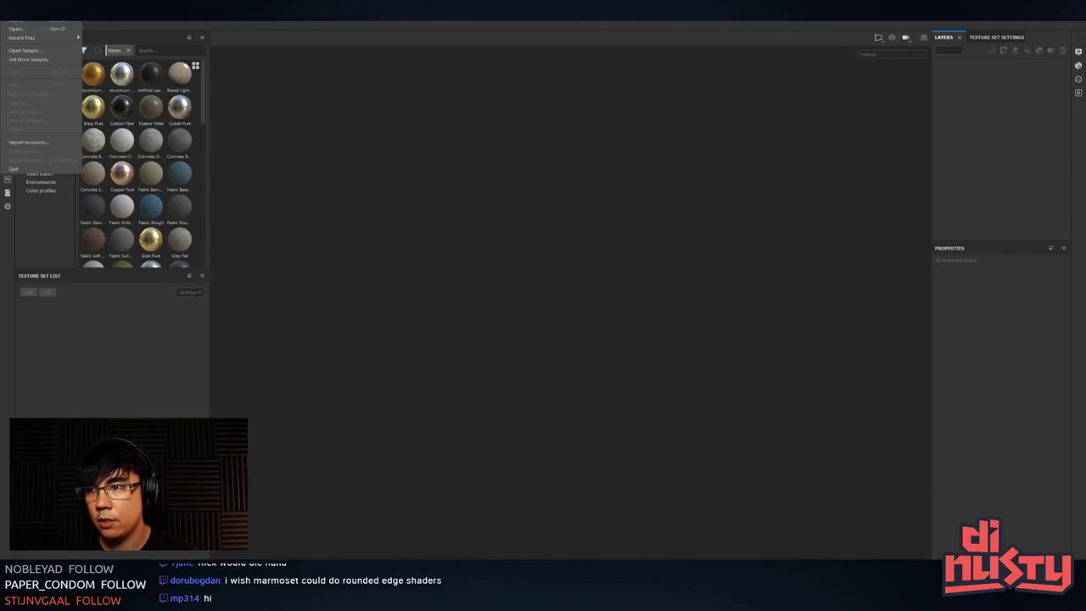
left_click(28, 28)
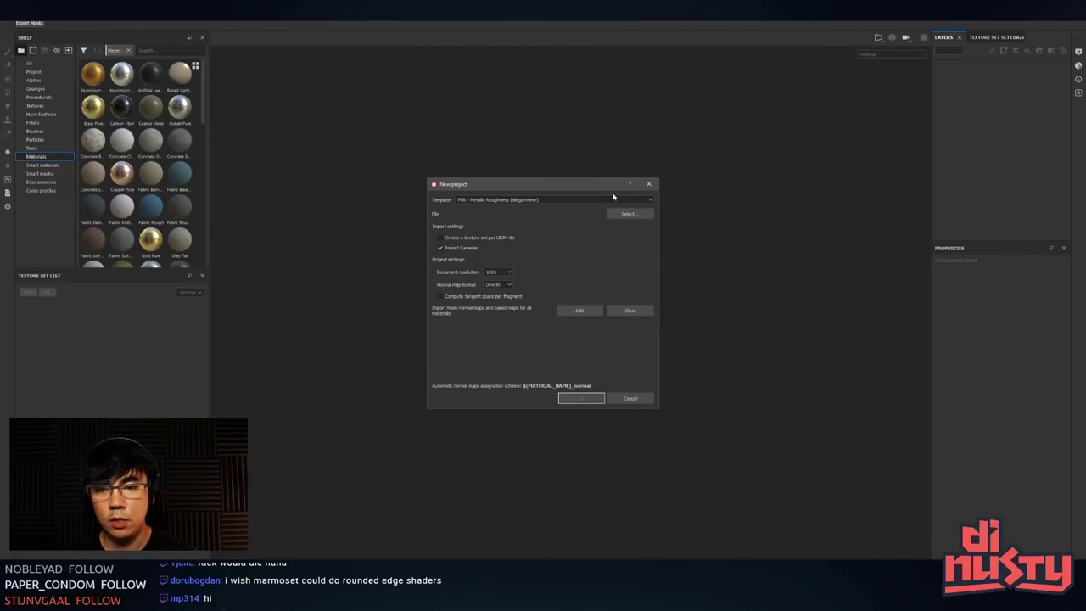
left_click(628, 214)
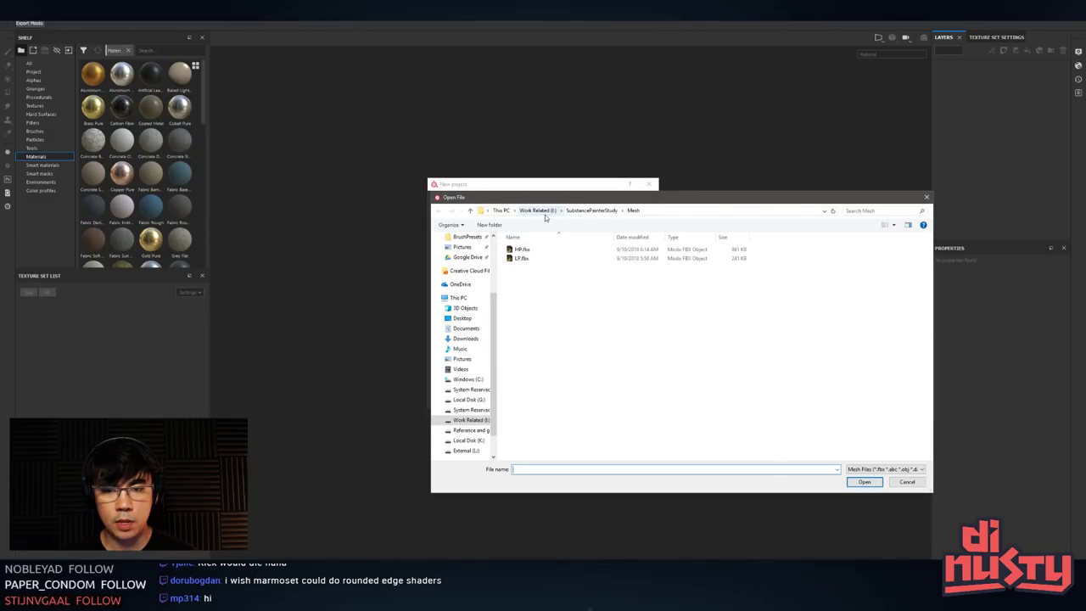
left_click(521, 259)
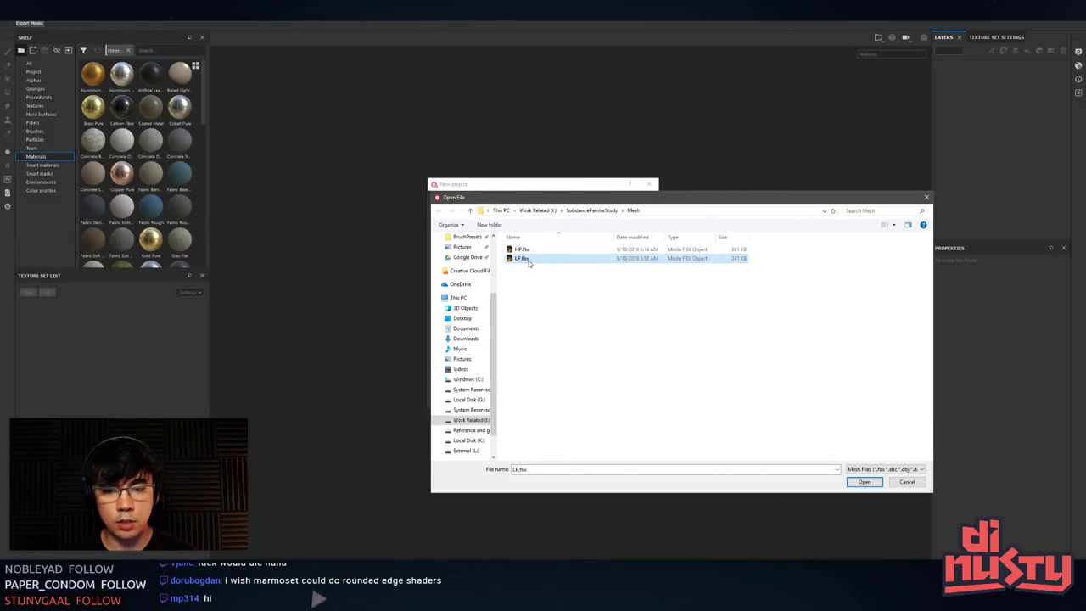
double_click(521, 258)
- Set the new project's document resolution to 2048 and its normal map format to OpenGL
left_click(506, 271)
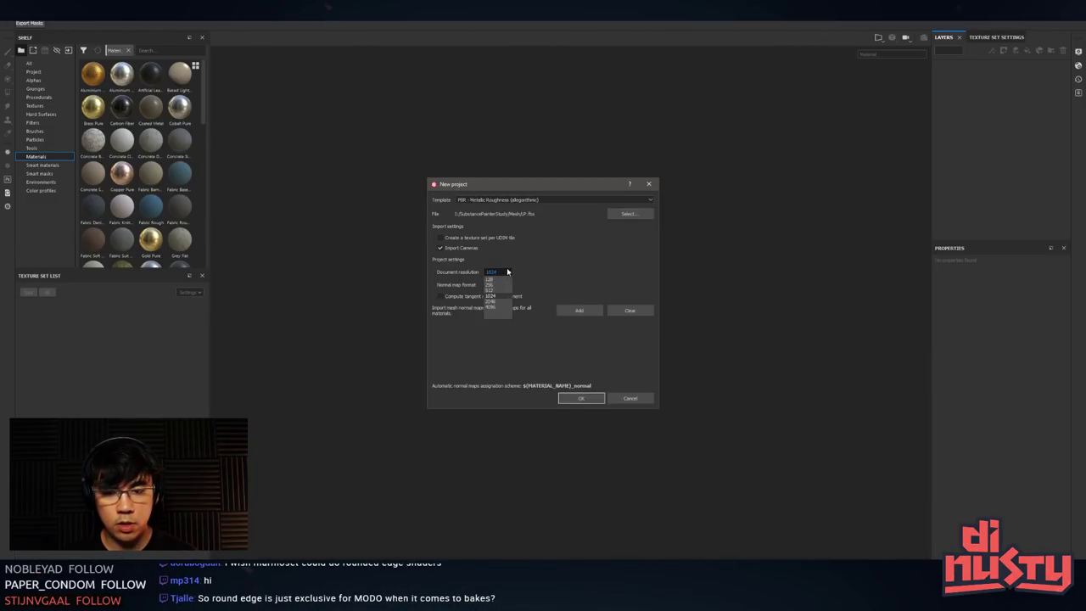
left_click(503, 302)
left_click(496, 285)
left_click(496, 297)
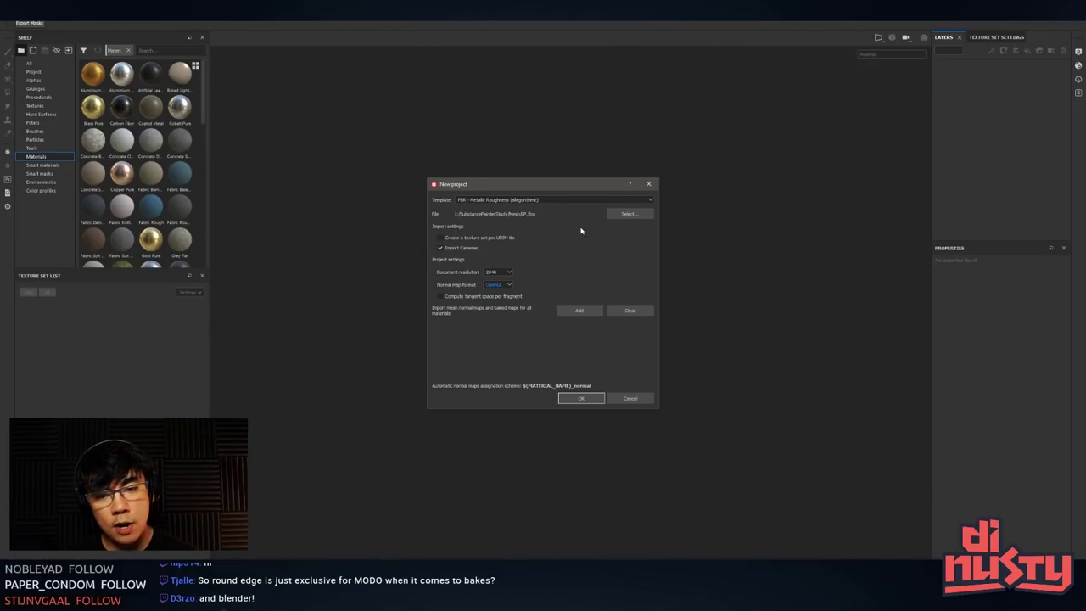
- Switch to MODO and show the LP mesh without wireframe in place of HP_Export, viewing the area around the upper bolt
key("alt+Tab")
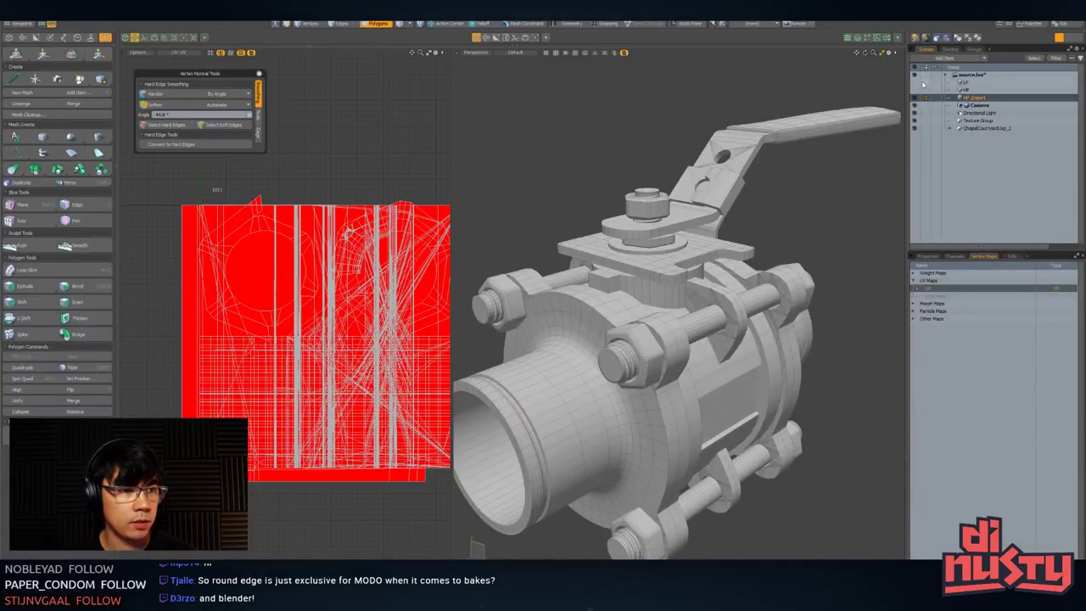
left_click(923, 82)
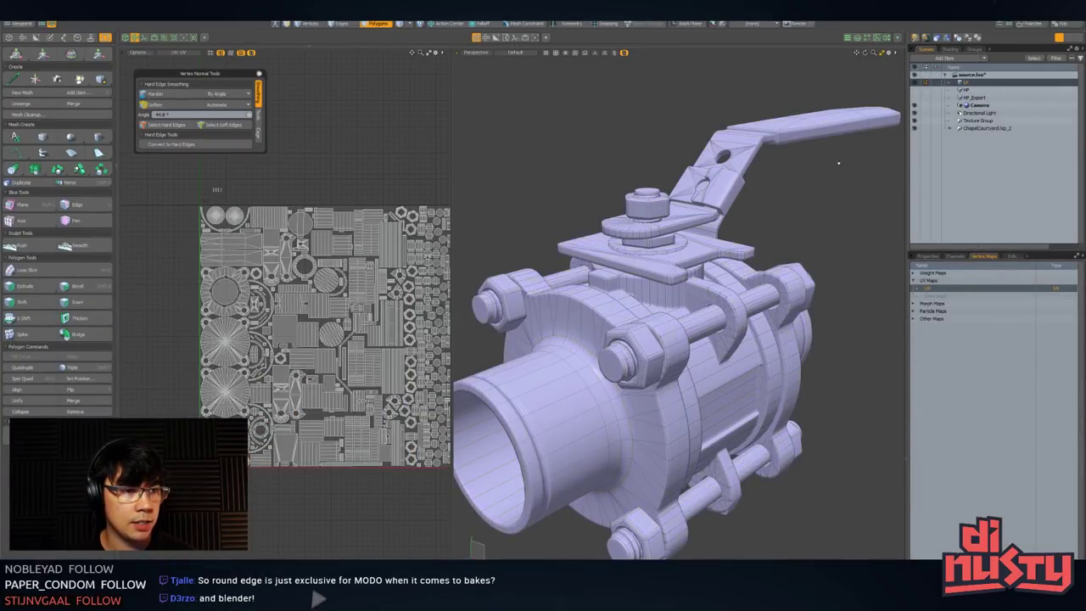
left_click_drag(837, 163, 709, 250, "alt")
key("ctrl+3")
left_click(828, 235)
scroll(778, 262, "up", 3)
scroll(753, 289, "up", 4)
- Select all connected polygons of the central valve body and its stem parts and hide everything else
double_click(577, 301)
left_click(569, 349)
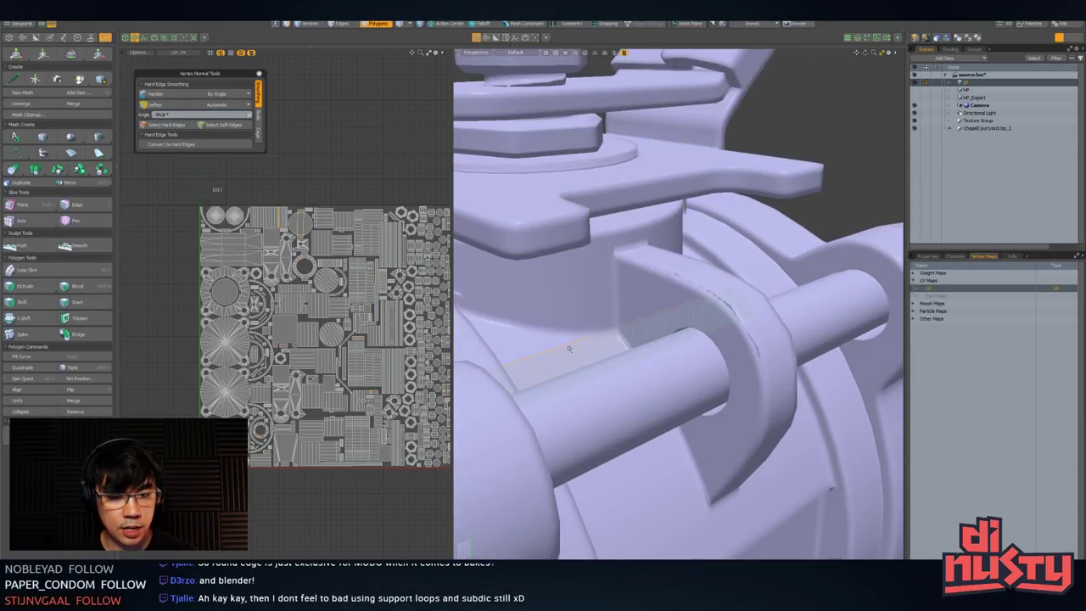
double_click(569, 349)
double_click(575, 314)
key("ctrl+z")
key("ctrl+z")
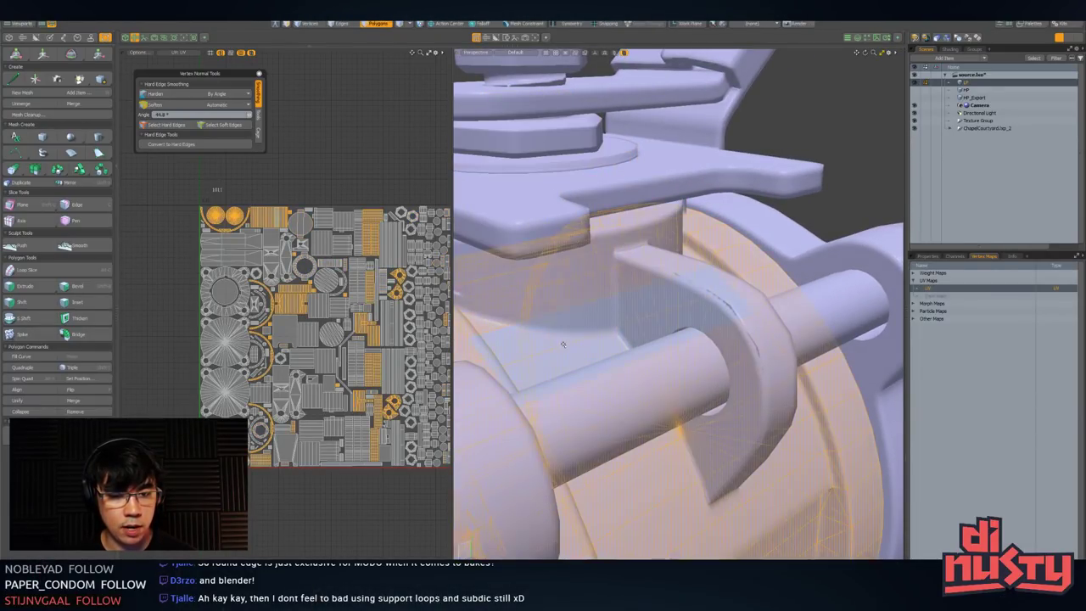
double_click(575, 314, "shift")
key("shift+h")
left_click(760, 170)
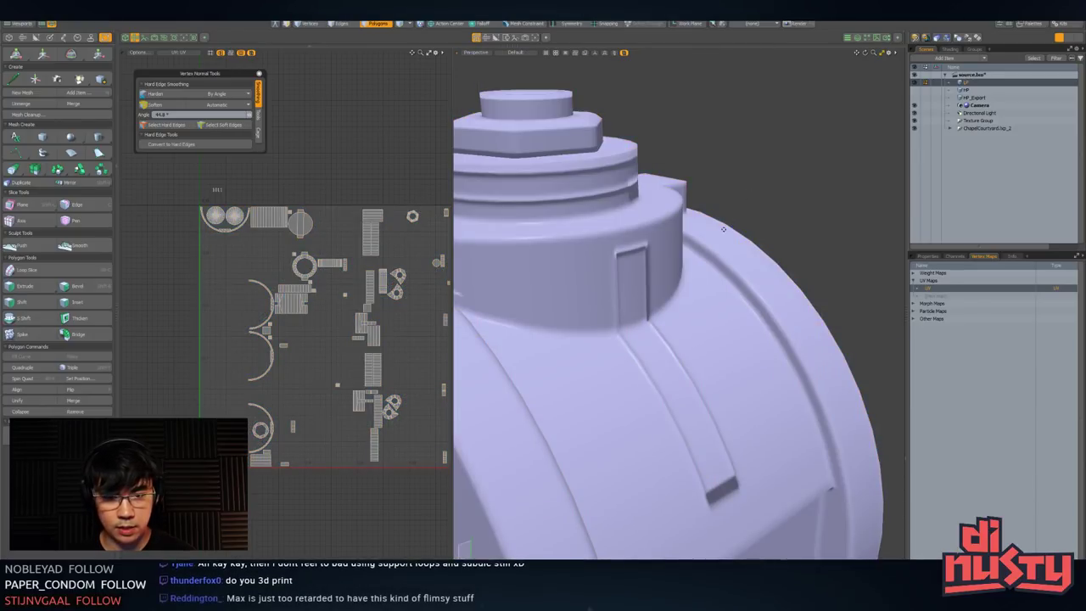
- Select the band of polygons where the cylindrical neck meets the valve body and examine their intersection
left_click_drag(724, 229, 736, 301, "alt")
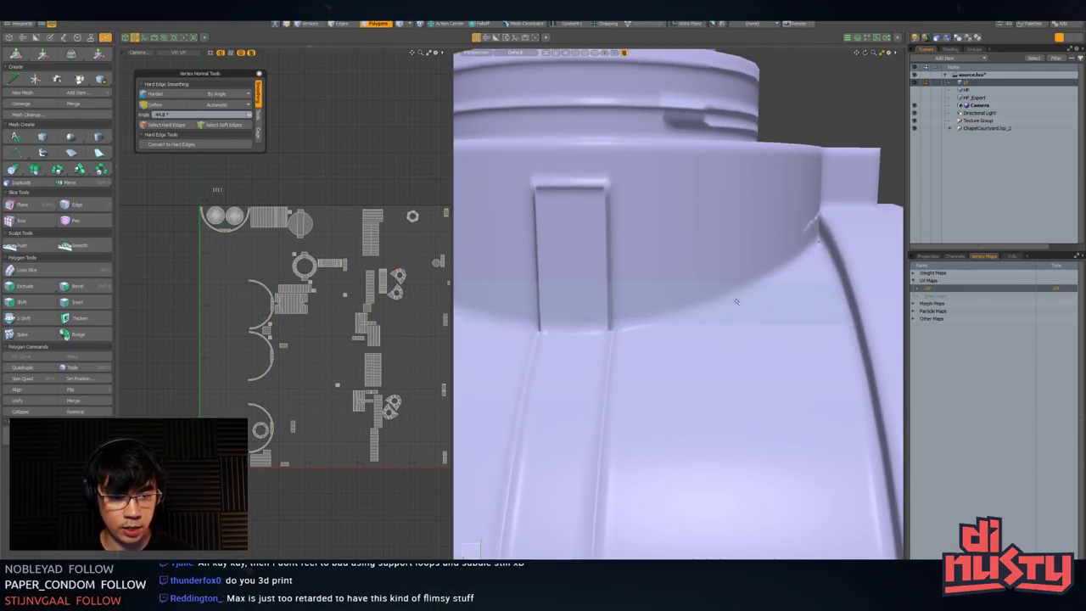
double_click(738, 319)
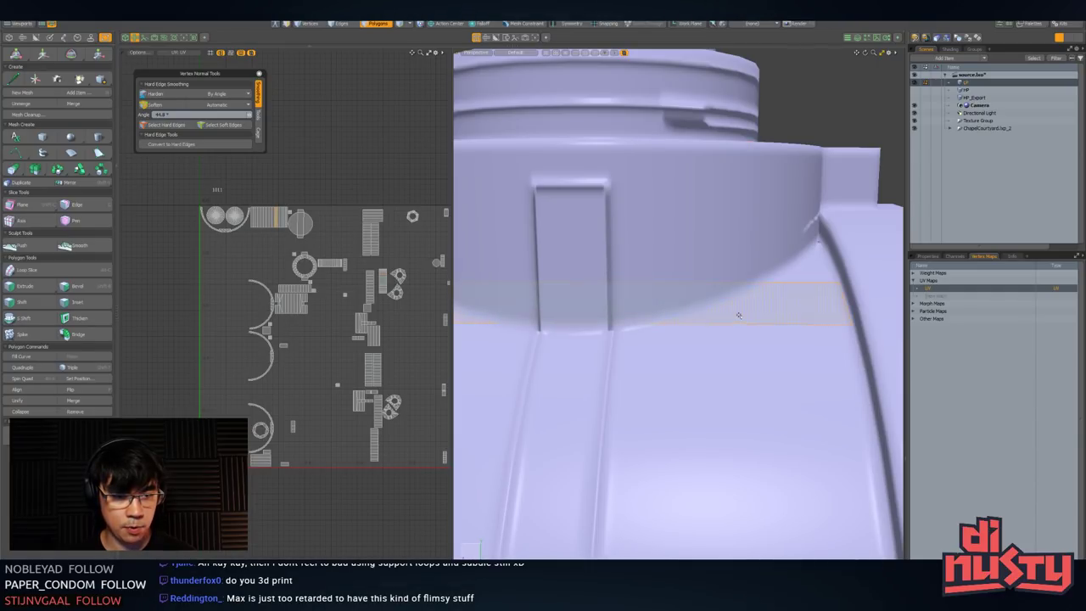
left_click_drag(782, 302, 764, 305, "ctrl+alt")
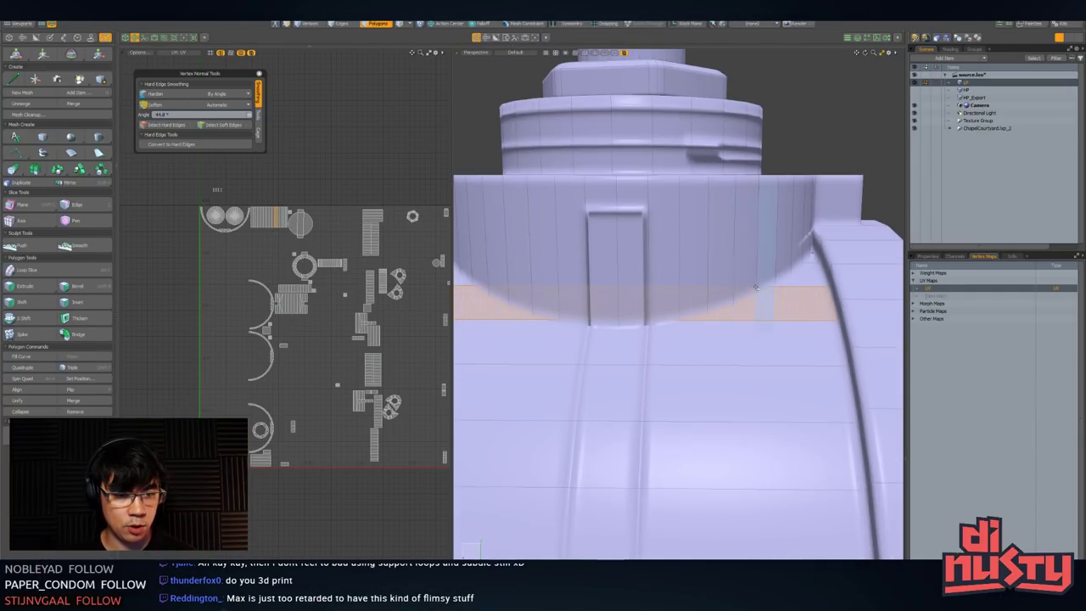
key("Escape")
- Unhide the remaining valve parts and display the complete LP mesh without its wireframe
key("F4")
left_click_drag(824, 203, 752, 291, "ctrl+alt")
left_click_drag(752, 291, 778, 298, "alt")
key("u")
left_click_drag(777, 299, 687, 265, "ctrl+alt")
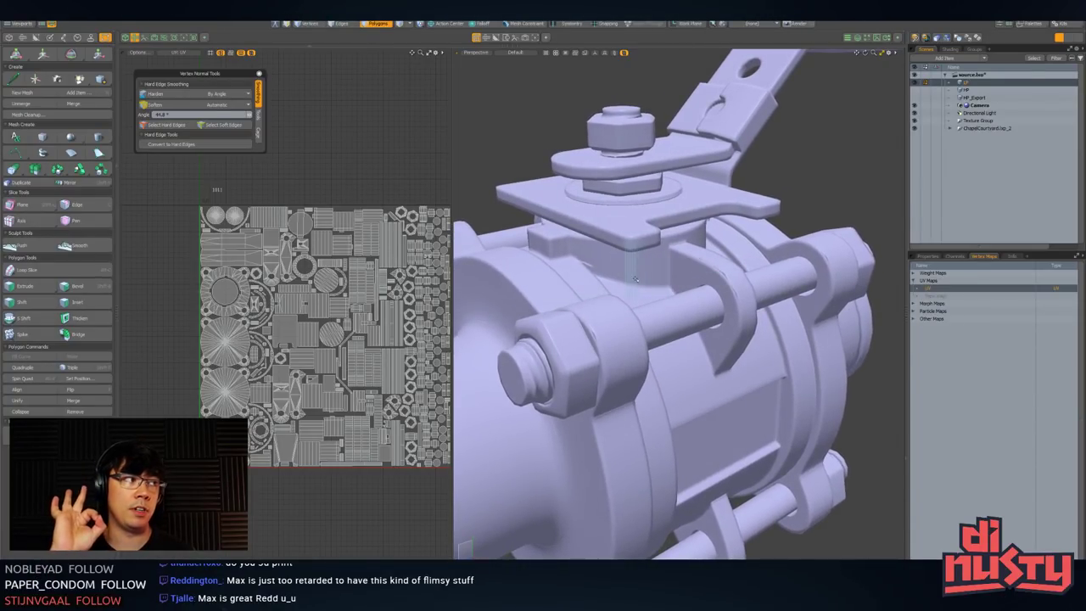
- Examine the complete LP mesh with its baked normals from several angles and distances alongside its UV layout
key("ctrl")
left_click_drag(624, 253, 618, 261, "alt")
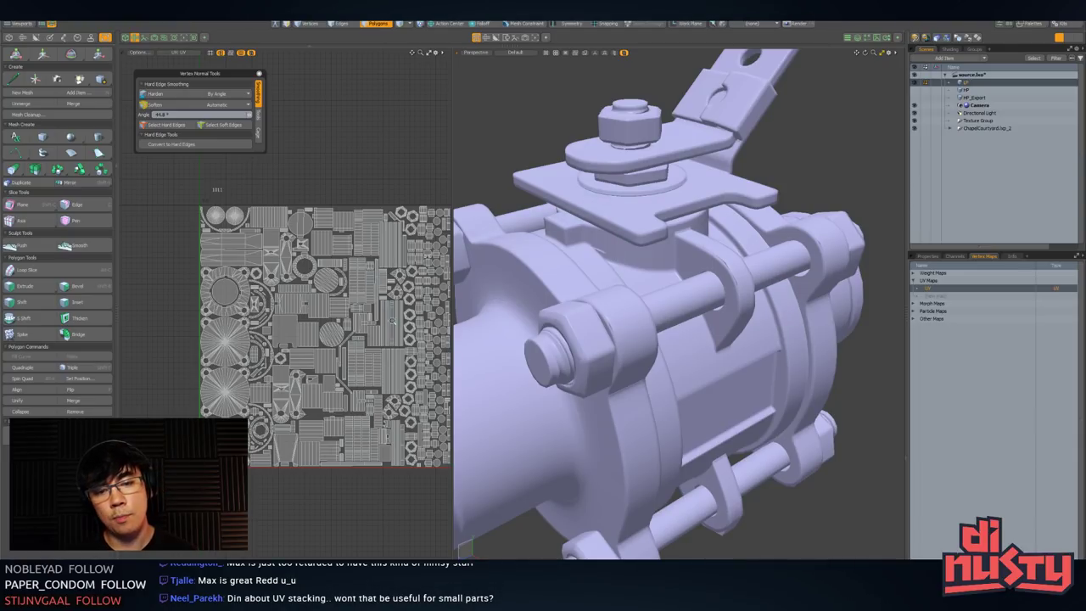
scroll(387, 324, "down", 1)
scroll(679, 275, "down", 4)
left_click_drag(678, 276, 748, 306, "alt")
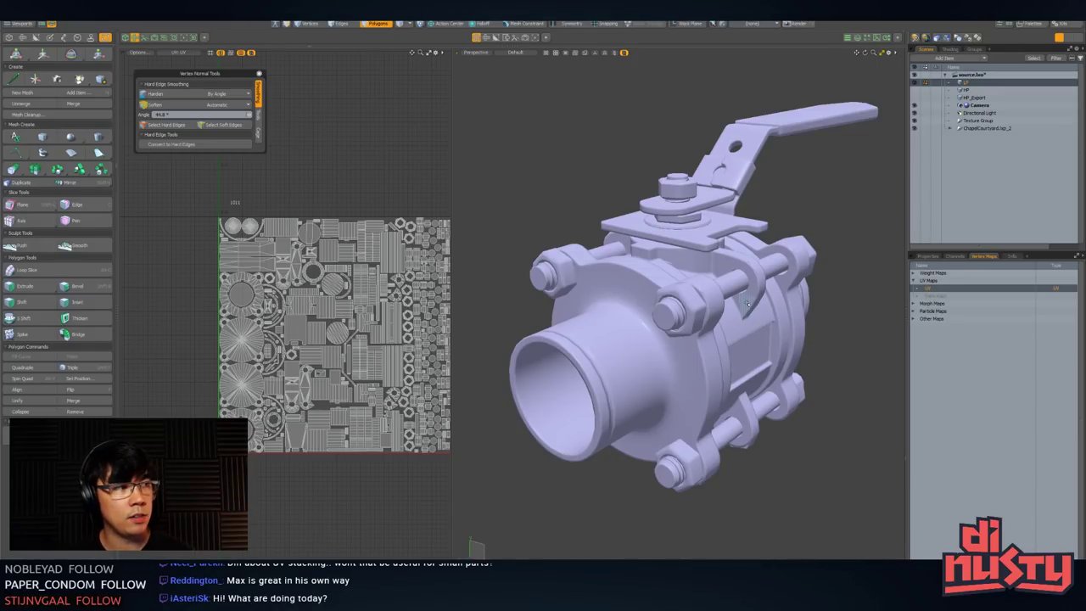
left_click_drag(732, 274, 650, 280, "alt")
key("3")
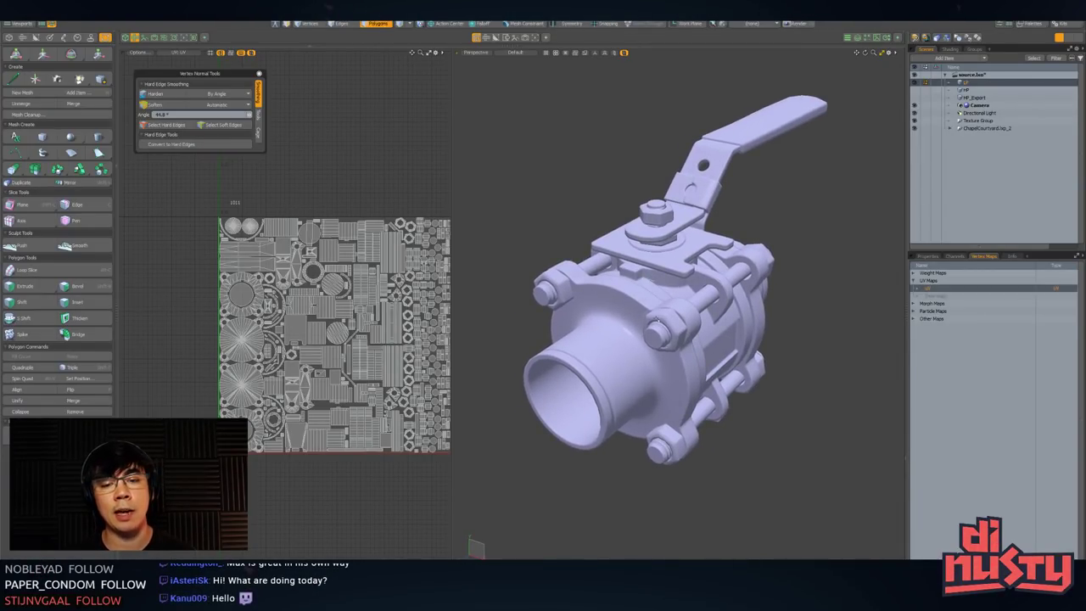
mouse_move(663, 333)
left_mouse_down("alt")
mouse_move(624, 316)
mouse_move(608, 285)
mouse_move(670, 332)
mouse_move(651, 339)
left_mouse_up("alt")
mouse_move(651, 339)
left_mouse_down("alt")
mouse_move(677, 348)
mouse_move(661, 330)
mouse_move(652, 336)
left_mouse_up("alt")
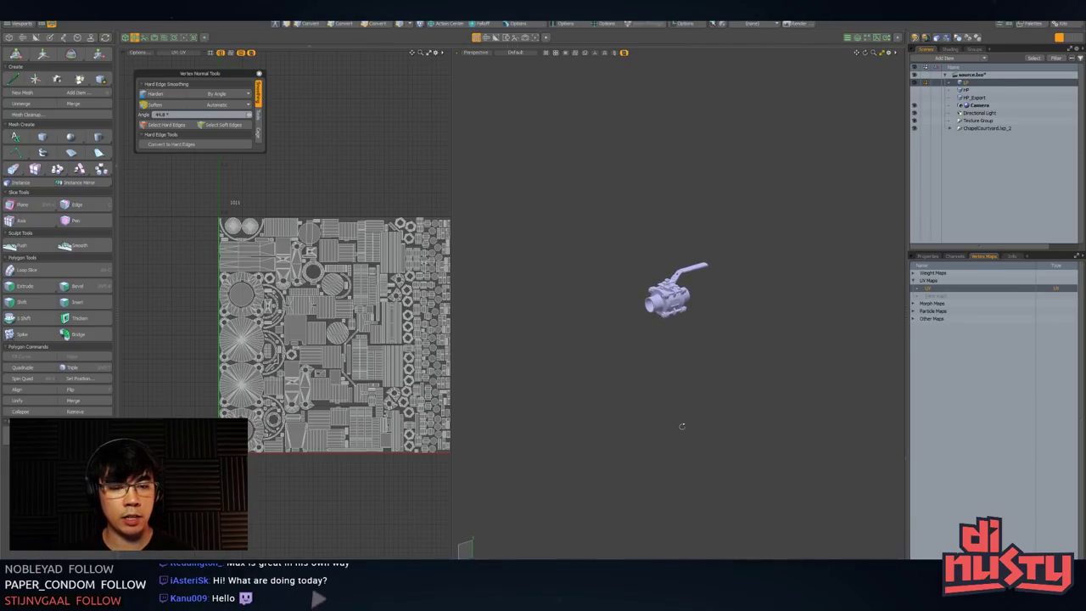
key("3")
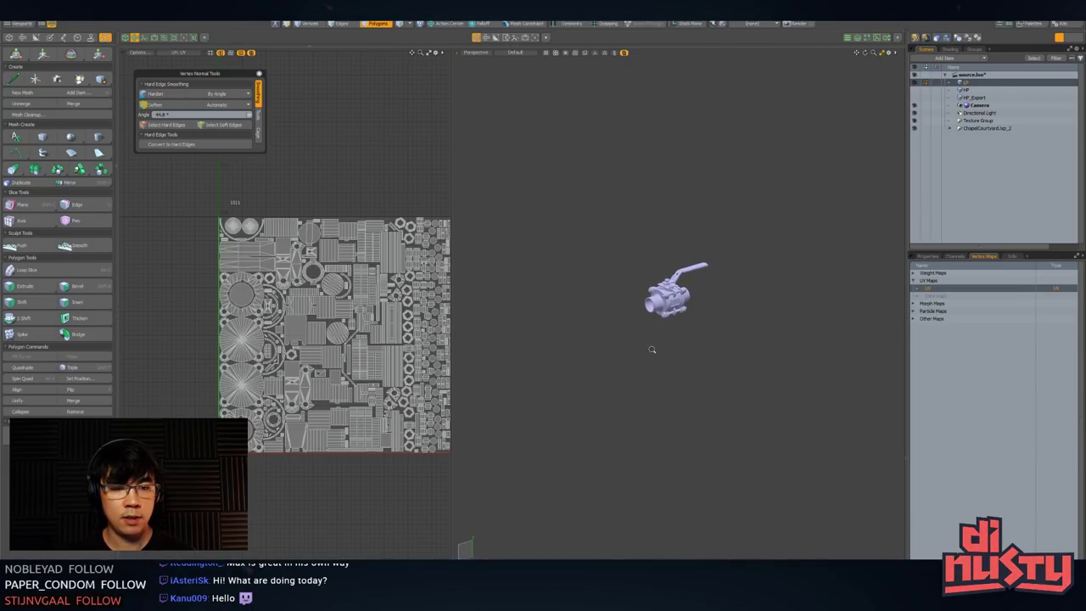
left_click_drag(639, 305, 784, 198, "ctrl+alt")
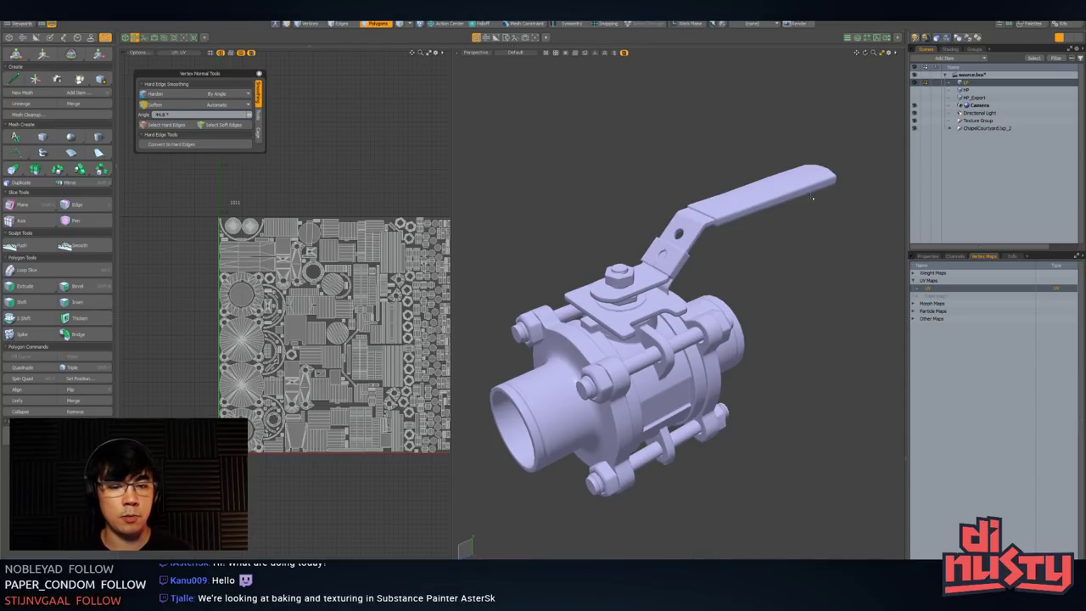
left_click_drag(664, 369, 664, 347, "alt")
key("3")
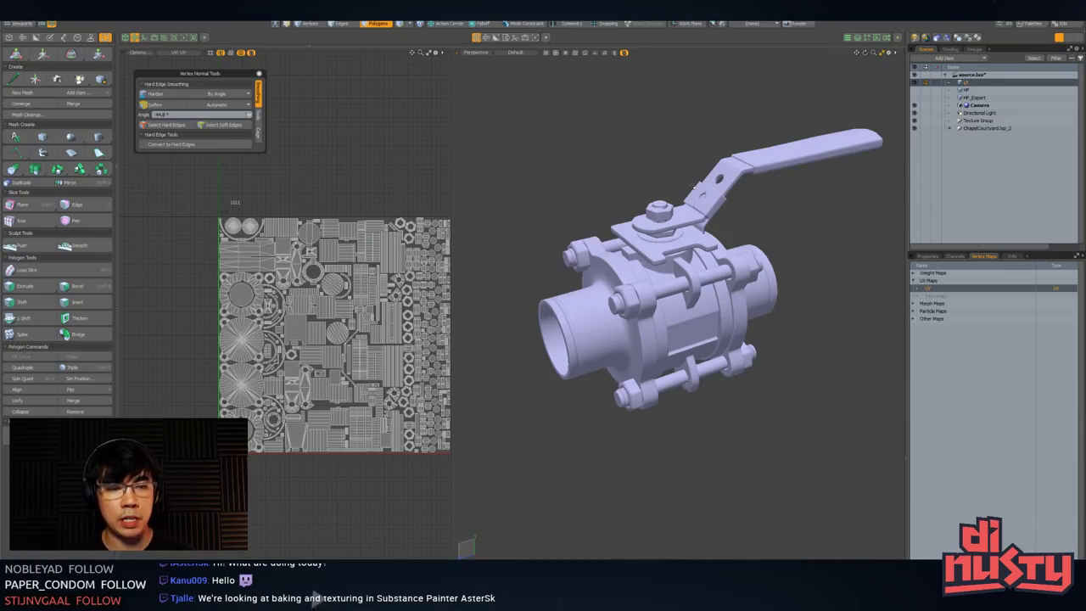
left_click_drag(695, 187, 719, 205, "alt")
scroll(747, 203, "up", 3)
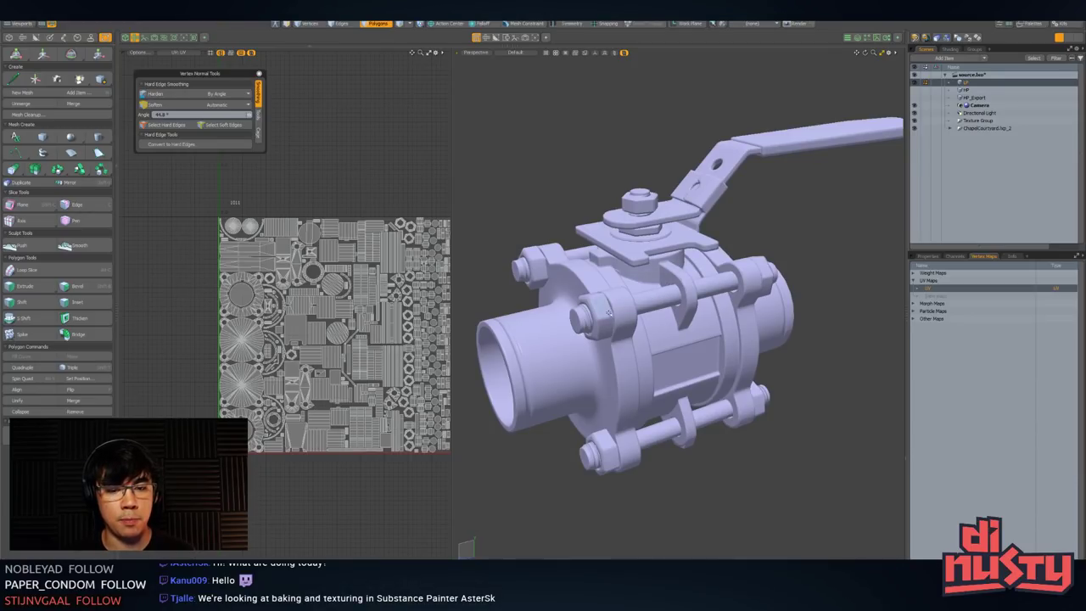
- Select the connected polygons of the end flange in a front view and examine their UV islands
left_click_drag(608, 312, 629, 207, "alt")
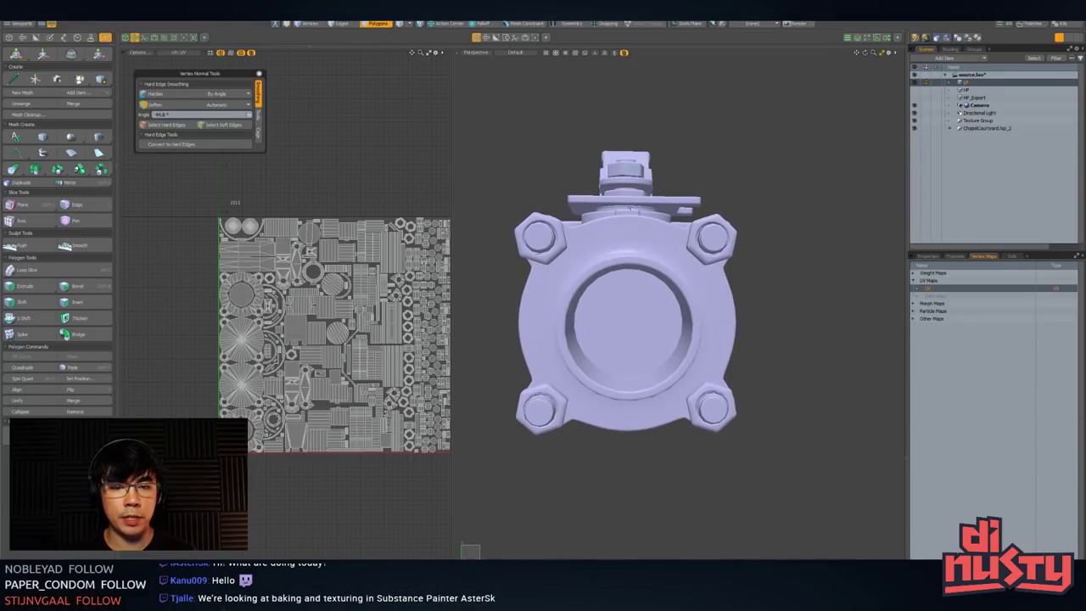
double_click(647, 235)
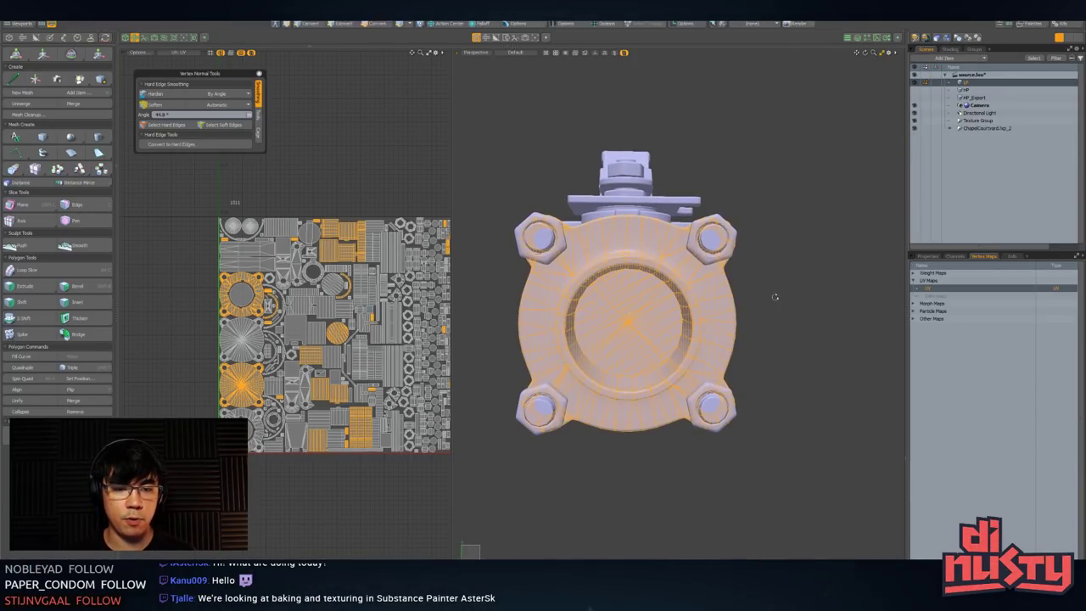
left_click_drag(775, 296, 739, 303, "alt")
- Select the upper bolt with its nuts as connected geometry, examine its UV islands, and clear the selection
left_click(681, 246)
left_click_drag(681, 246, 698, 268, "alt")
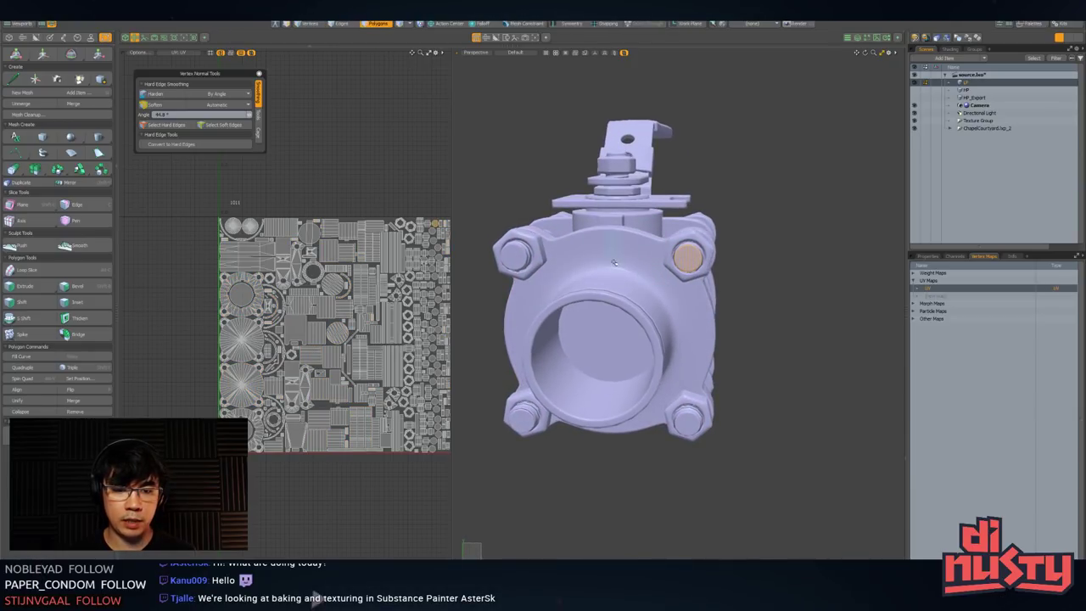
key("5")
left_click_drag(608, 305, 701, 332, "alt")
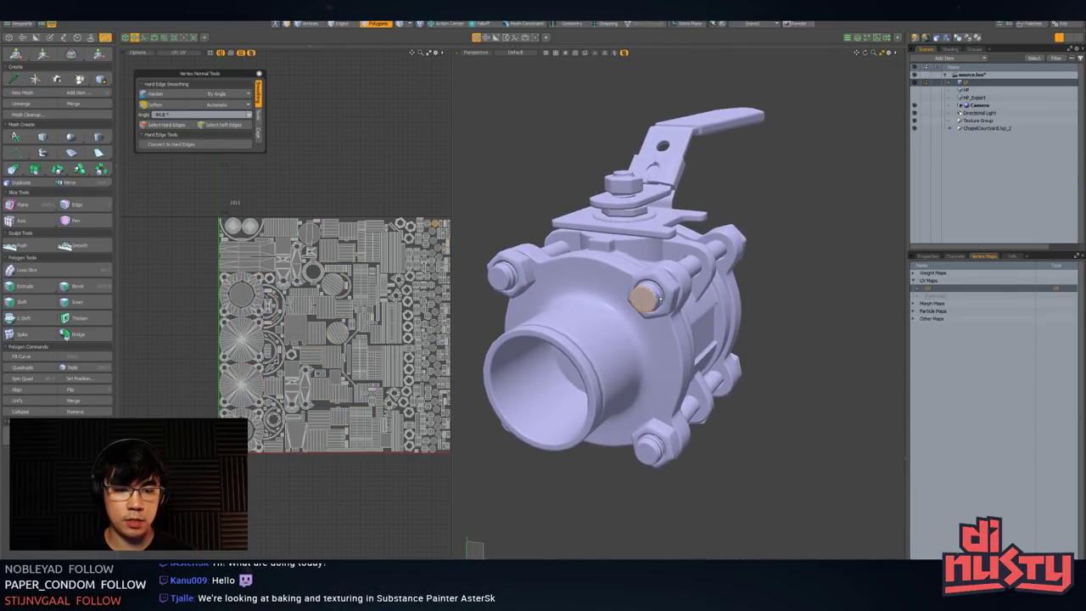
left_click_drag(806, 293, 718, 282, "alt")
left_click(729, 273, "shift")
double_click(792, 249)
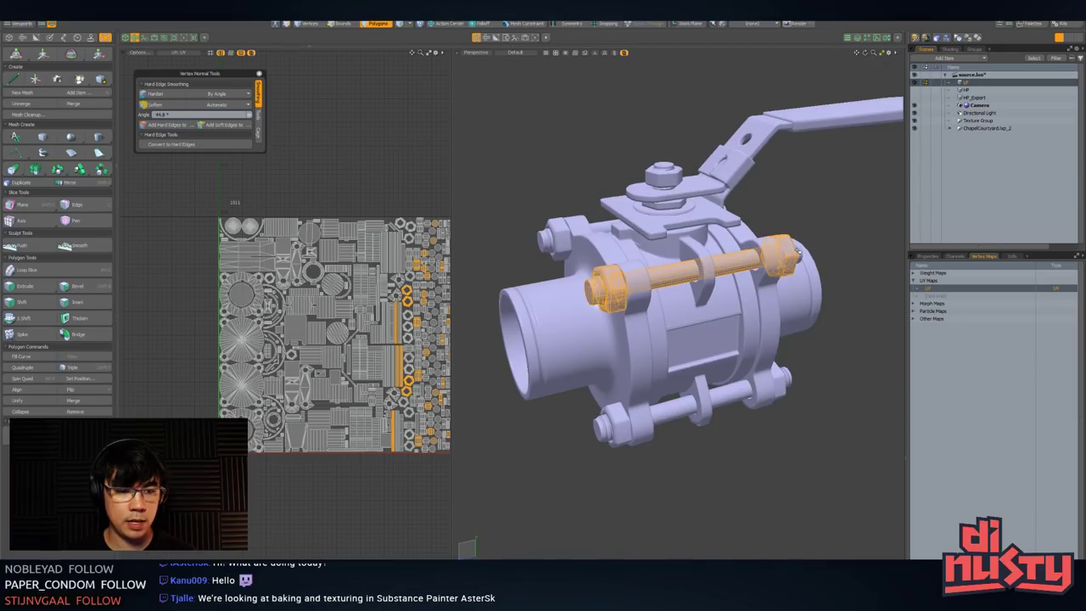
left_click_drag(792, 251, 844, 317, "alt")
left_click(843, 336)
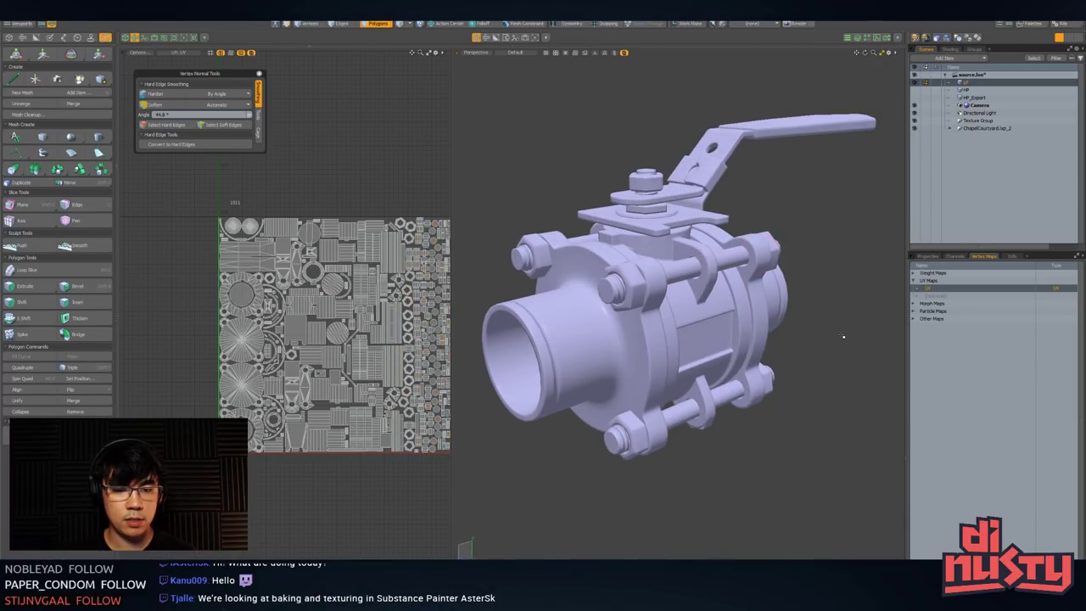
- Examine the LP mesh's handle bracket, its hole and the stem nut up close from both sides
scroll(825, 354, "down", 2)
left_click_drag(797, 359, 703, 304, "alt")
left_click_drag(583, 420, 635, 257, "alt")
scroll(636, 299, "up", 4)
scroll(653, 314, "down", 2)
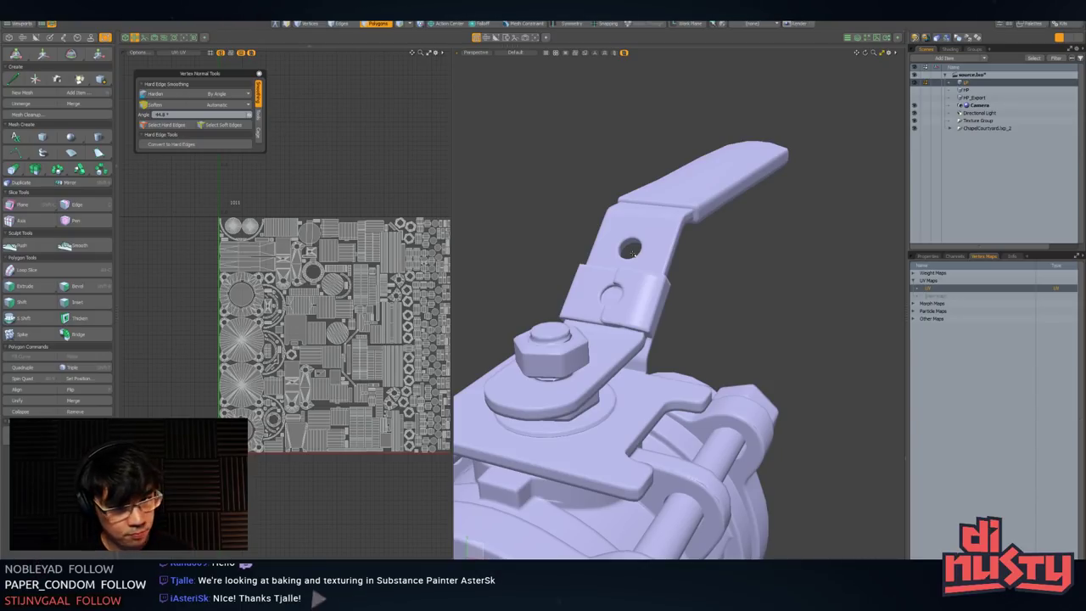
left_click_drag(707, 356, 791, 252, "ctrl+alt")
key("3")
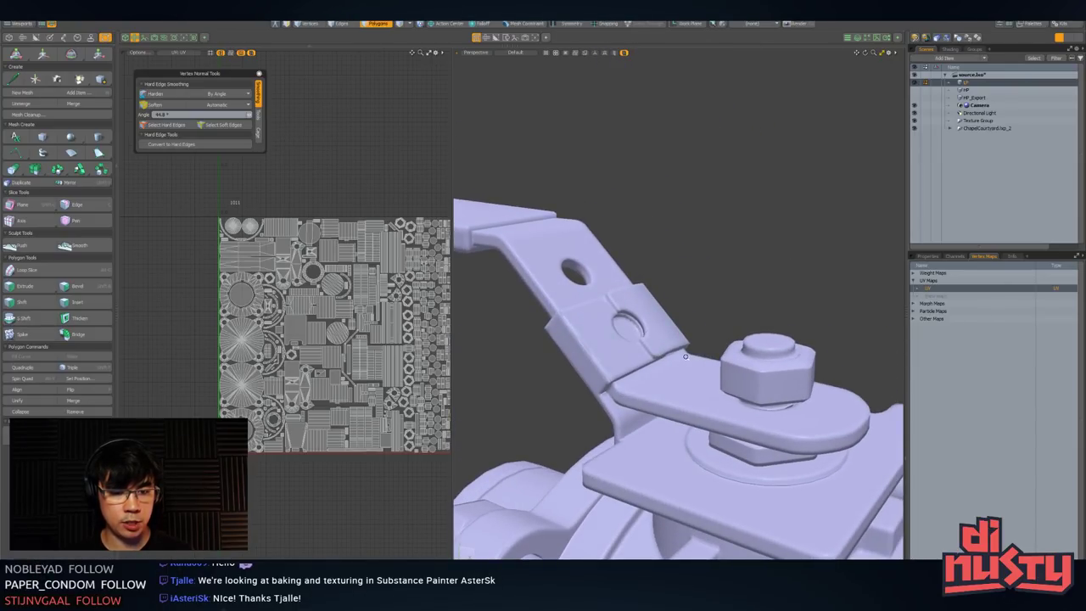
- Examine the handle bracket and stem nut up close, and the whole LP valve from a distance
left_click_drag(685, 356, 717, 356, "ctrl+alt")
left_click_drag(717, 357, 640, 373, "alt")
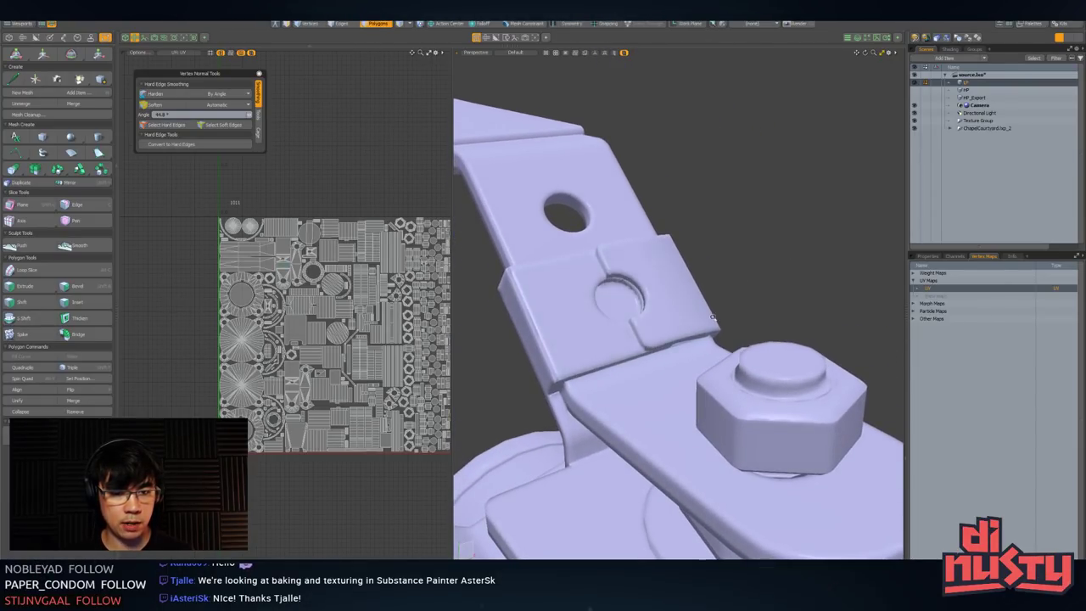
left_click_drag(713, 317, 594, 320, "ctrl+alt")
left_click_drag(593, 320, 711, 293, "alt")
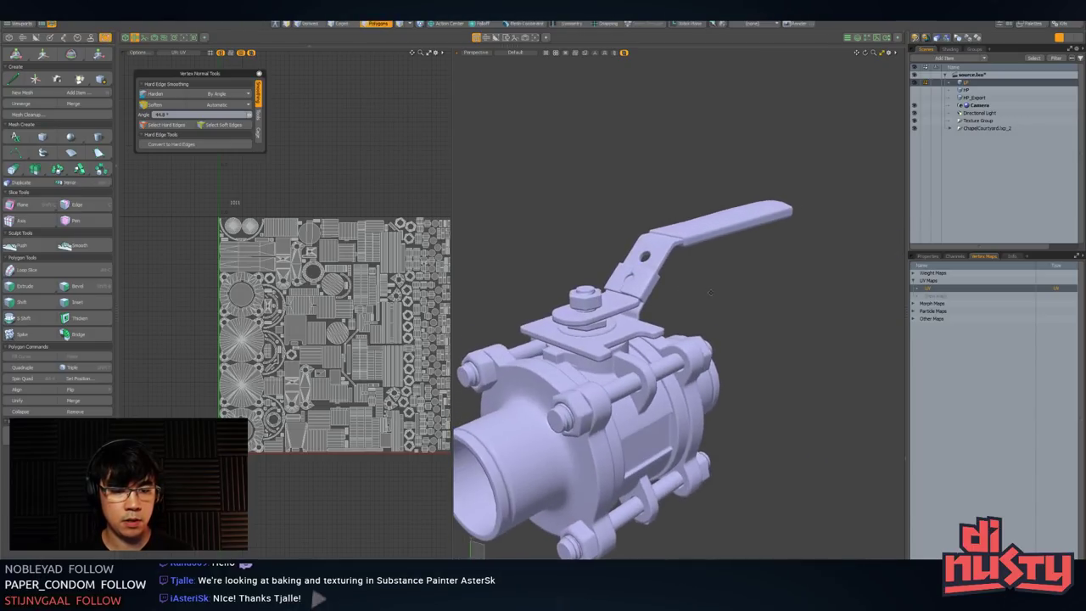
- Select a polygon under the valve body and one above the lower flange lug, examine their UV islands, and clear the selection
left_click_drag(615, 364, 606, 292, "alt+shift")
mouse_move(606, 331)
left_mouse_down("ctrl+alt")
mouse_move(691, 359)
mouse_move(609, 298)
mouse_move(591, 424)
mouse_move(605, 327)
left_mouse_up("ctrl+alt")
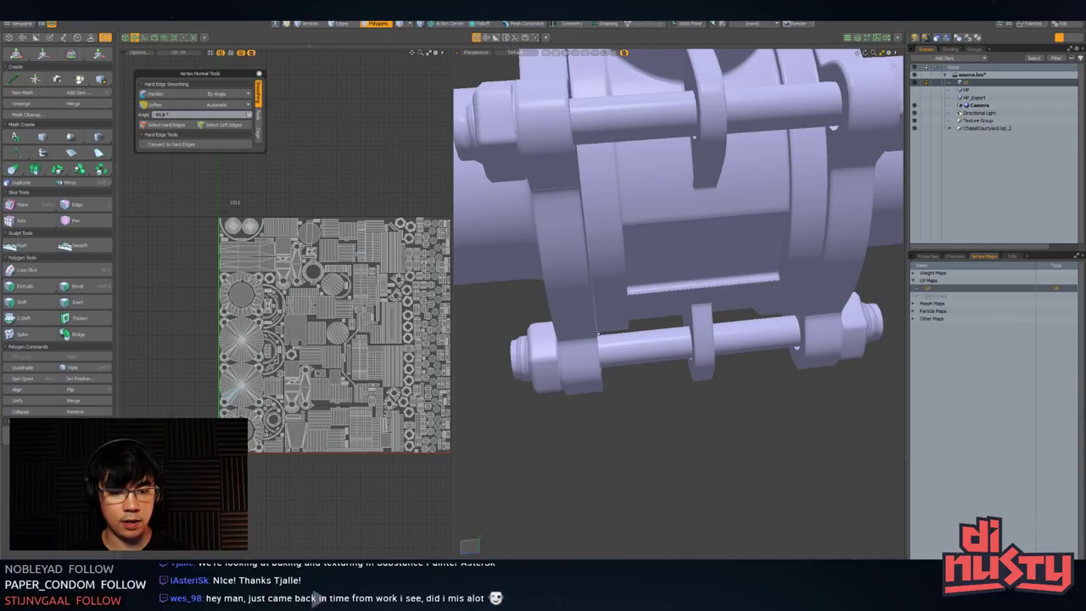
left_click_drag(612, 322, 639, 293, "alt")
left_click(642, 308)
left_click(577, 322, "shift")
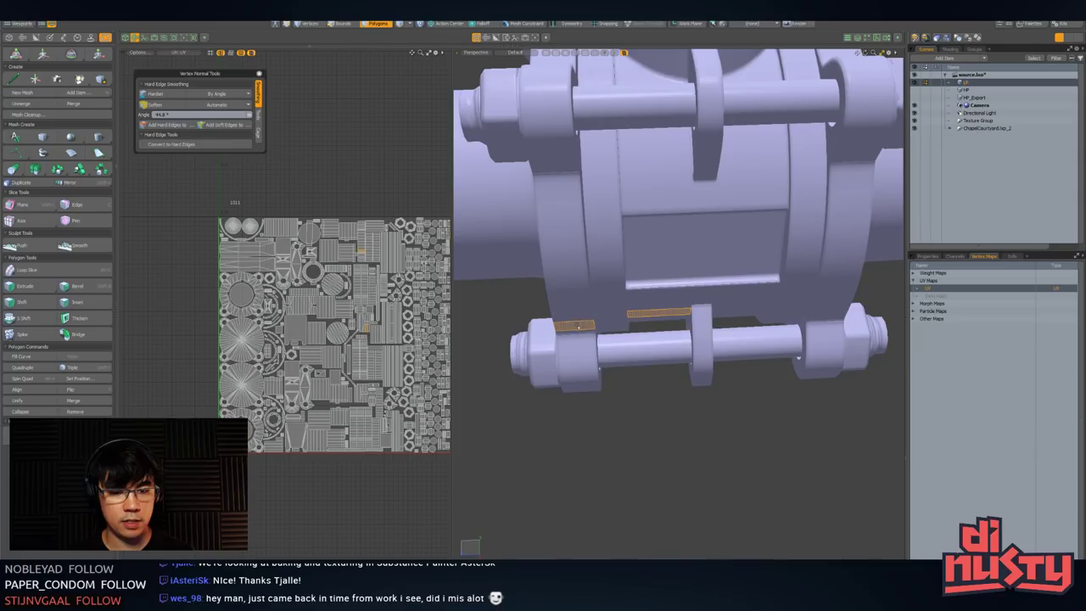
left_click_drag(576, 322, 607, 222, "alt")
left_click_drag(725, 242, 736, 352, "alt")
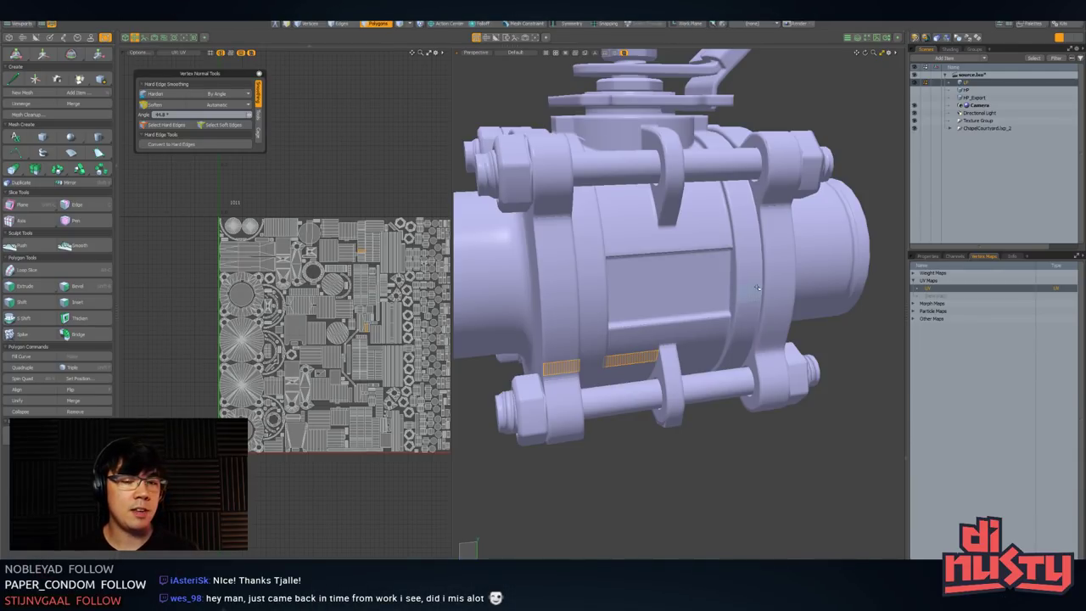
left_click(877, 370)
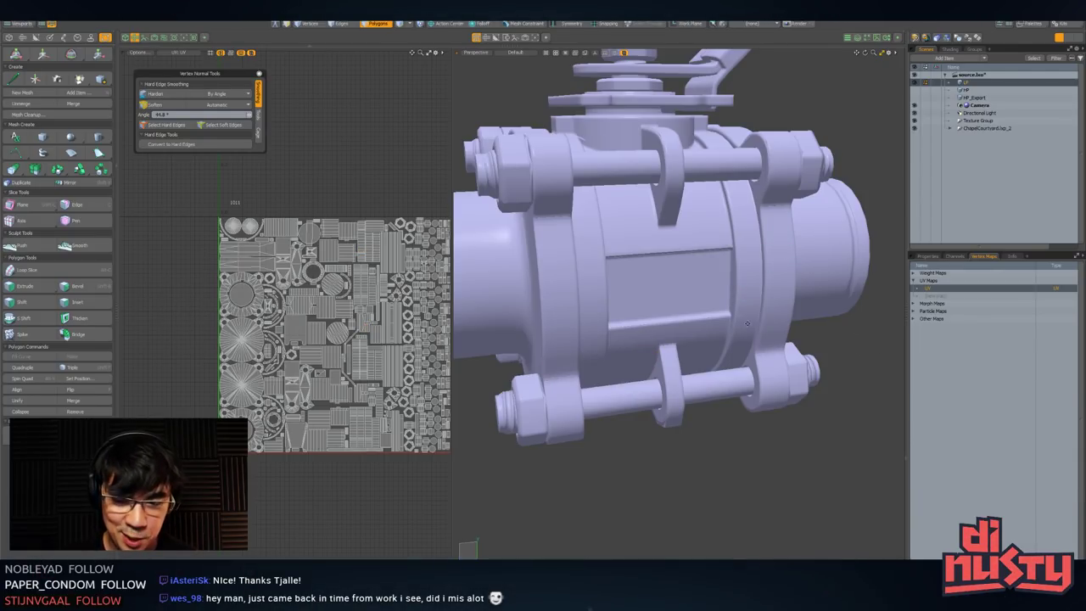
left_click_drag(710, 287, 731, 305, "alt")
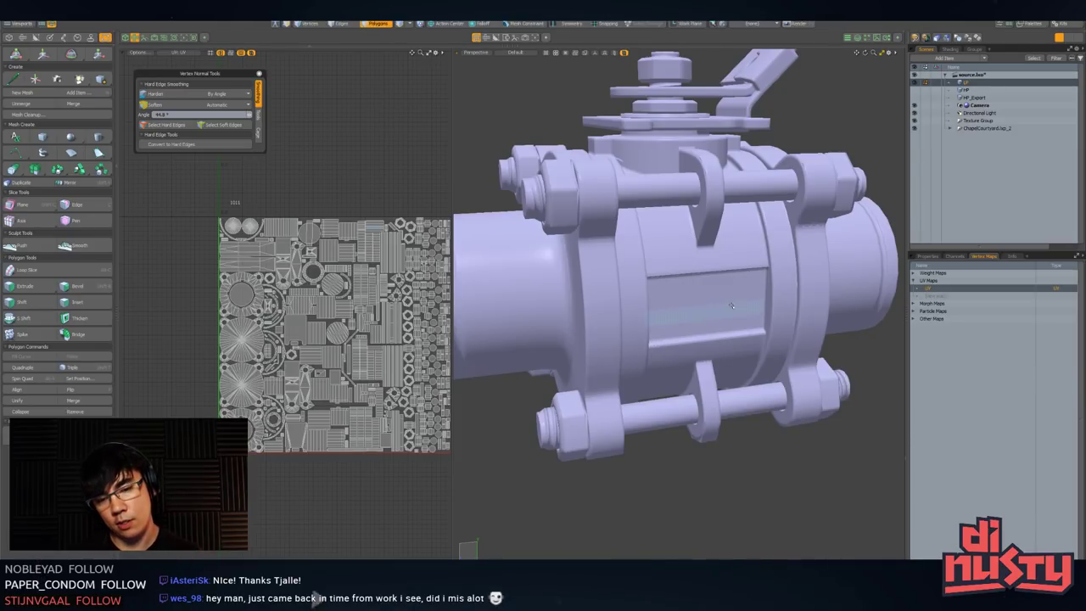
- Switch to Substance Painter, add LP_N.tga from the Bakes folder to the new project's baked maps, and create the project
left_click(603, 600)
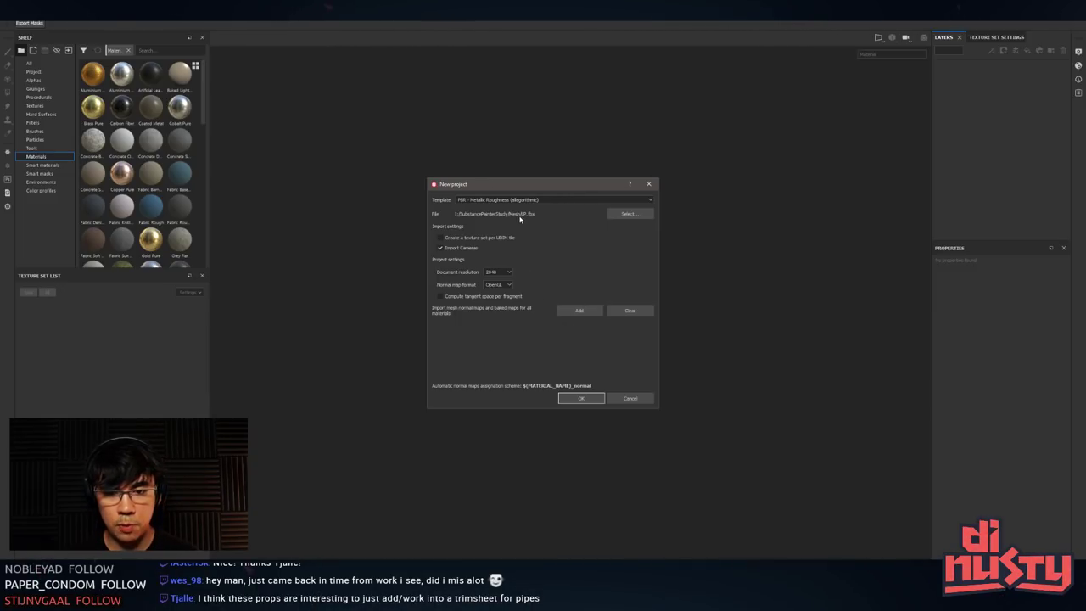
left_click(578, 310)
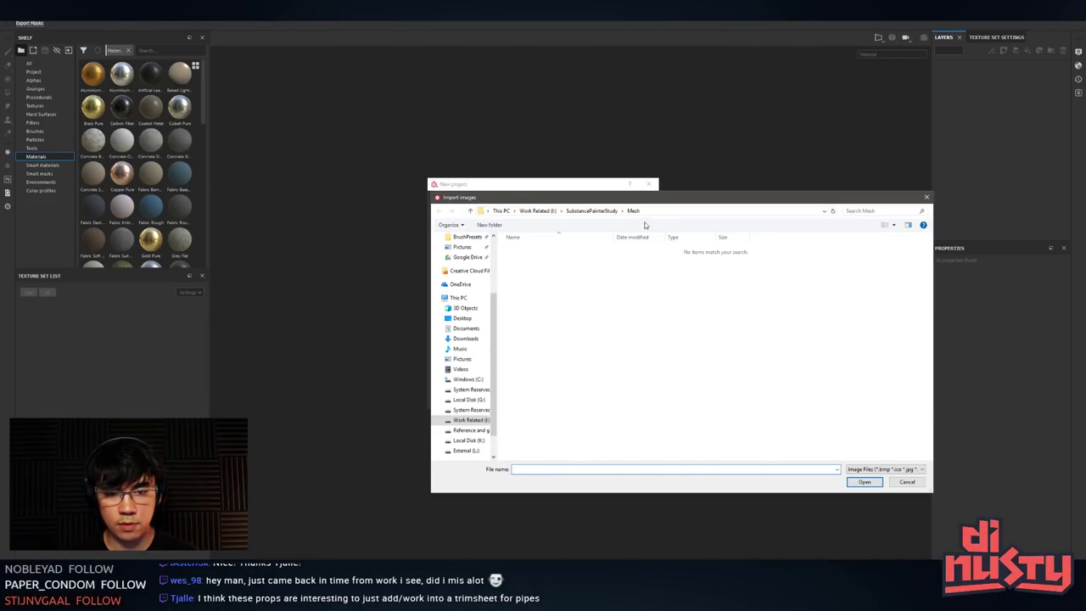
left_click(591, 210)
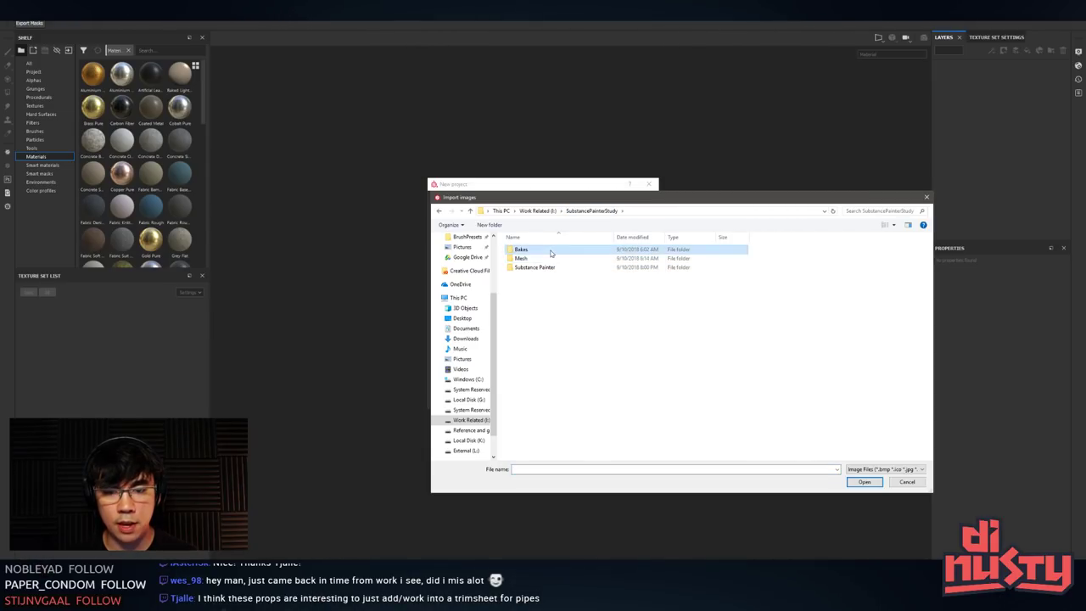
double_click(550, 253)
left_click(578, 281)
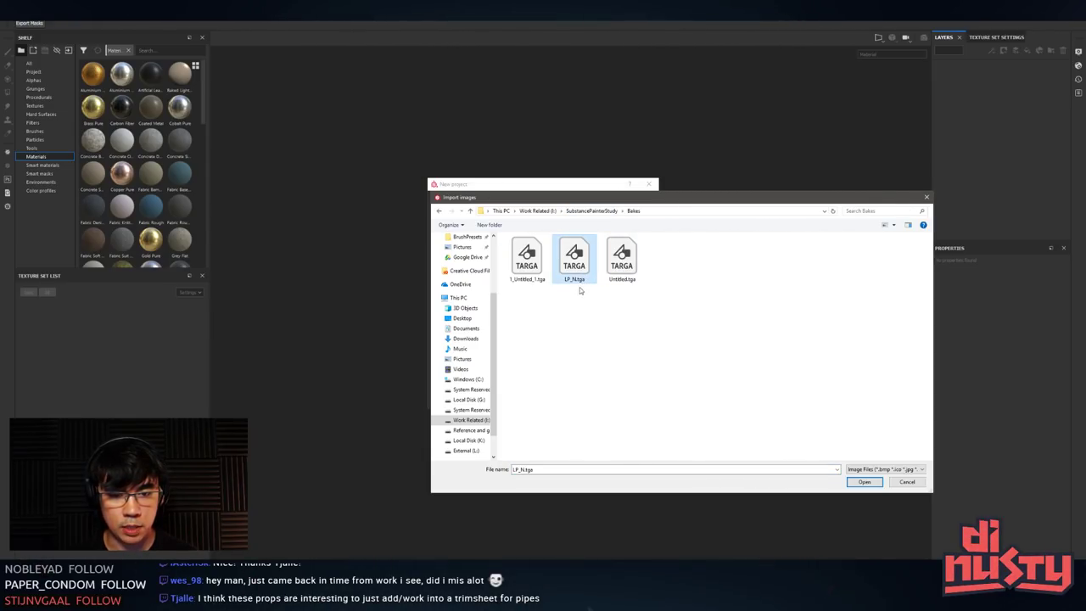
double_click(580, 273)
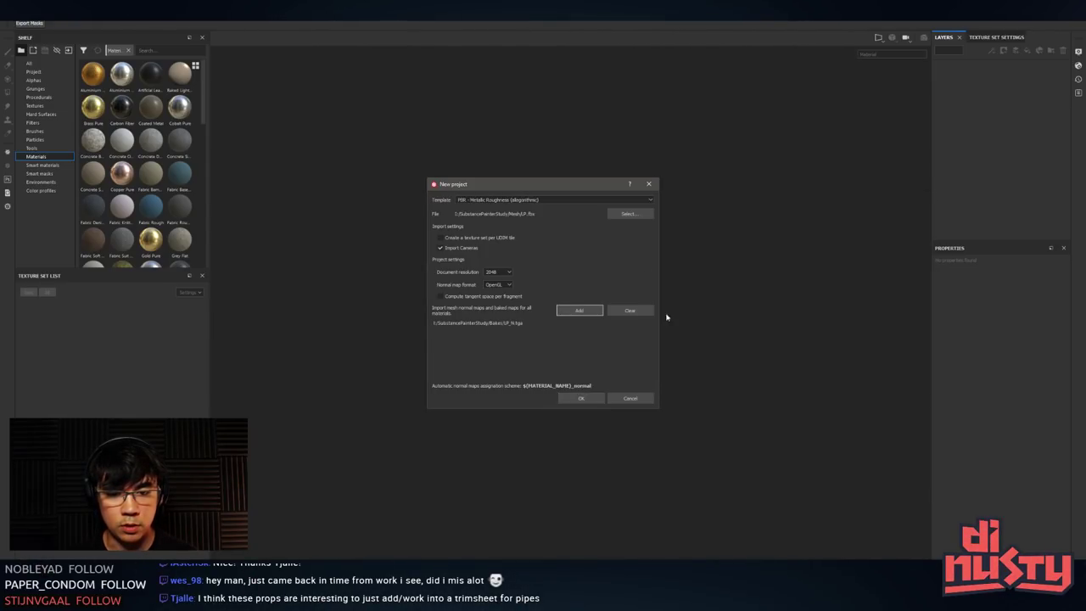
left_click(581, 397)
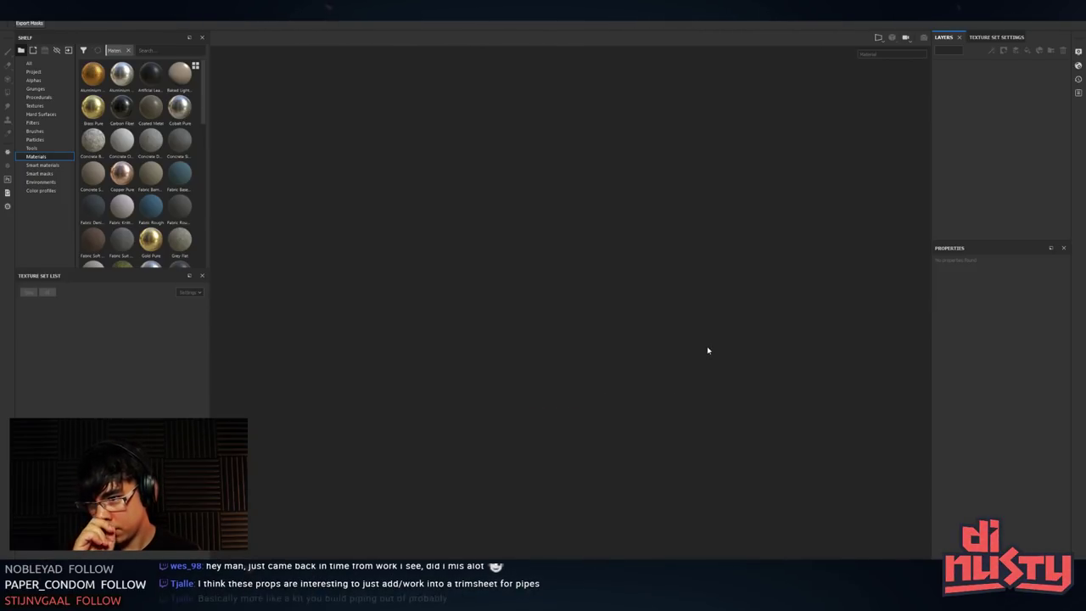
- Assign LP_N as the normal map in the Blue texture set's mesh maps
left_click_drag(751, 335, 795, 301, "alt")
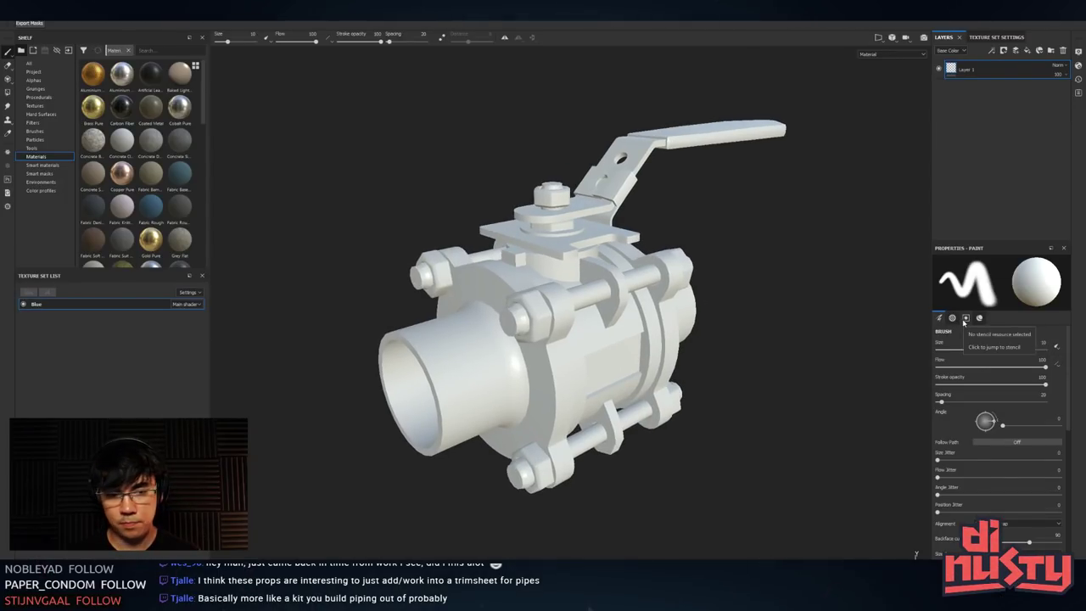
left_click(994, 38)
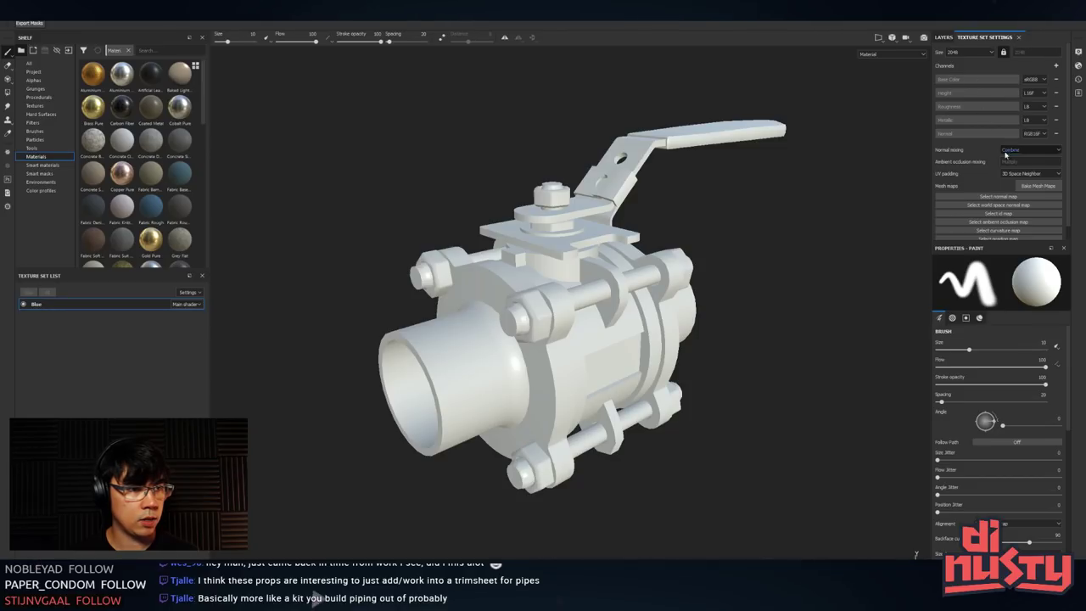
left_click(992, 182)
left_click(975, 203)
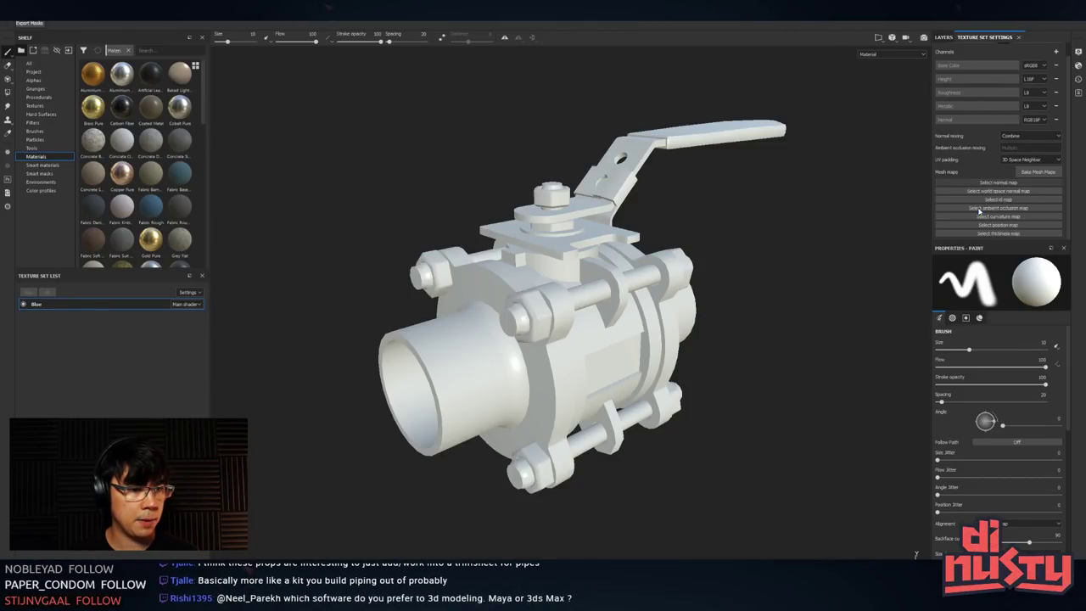
- Reduce the brush size to 1.3 and examine the normal map on the valve's bolts, flanges and body up close
mouse_move(759, 240)
left_mouse_down("alt")
mouse_move(735, 221)
mouse_move(752, 231)
left_mouse_up("alt")
right_click_drag(515, 279, 916, 326, "alt")
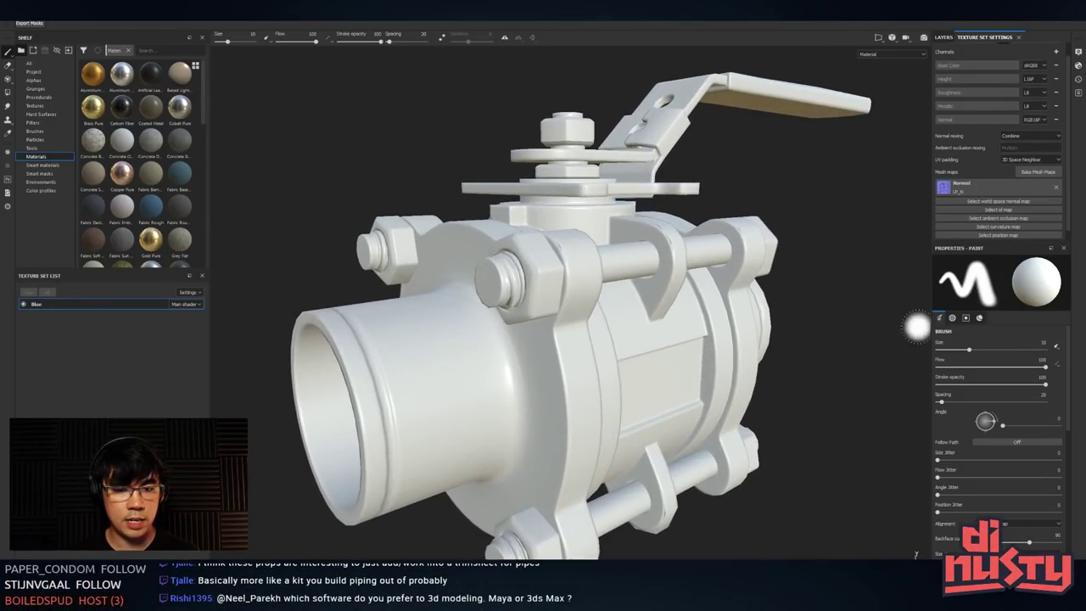
right_click_drag(556, 283, 712, 288, "alt")
left_click_drag(713, 289, 687, 339, "alt")
middle_click_drag(607, 343, 538, 373, "alt")
right_click_drag(539, 373, 678, 340, "alt")
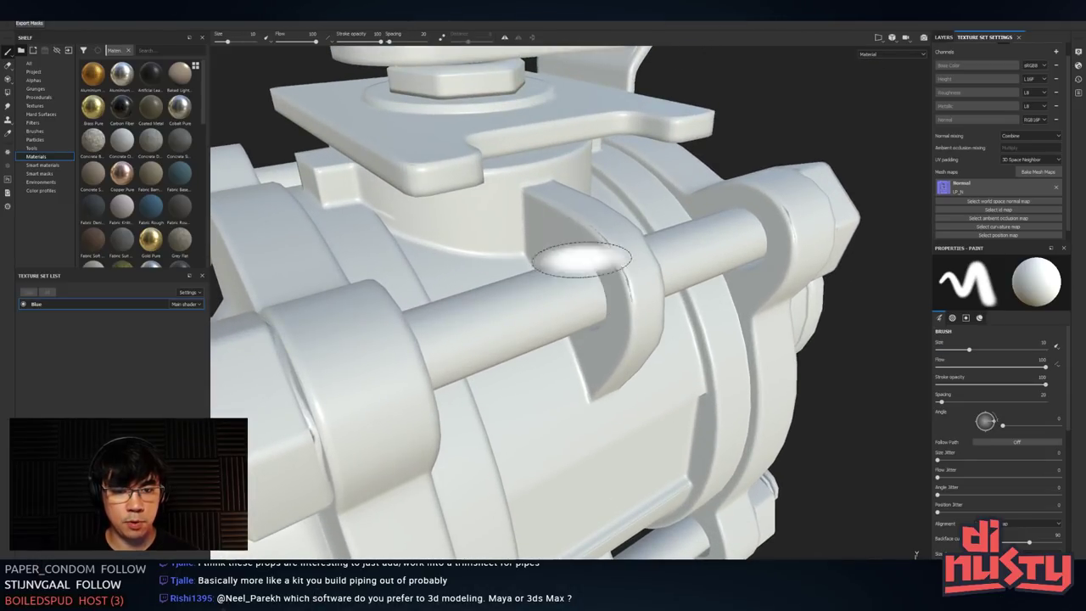
right_click_drag(637, 263, 583, 258, "ctrl")
left_click_drag(633, 284, 551, 227, "alt")
scroll(551, 227, "down", 8)
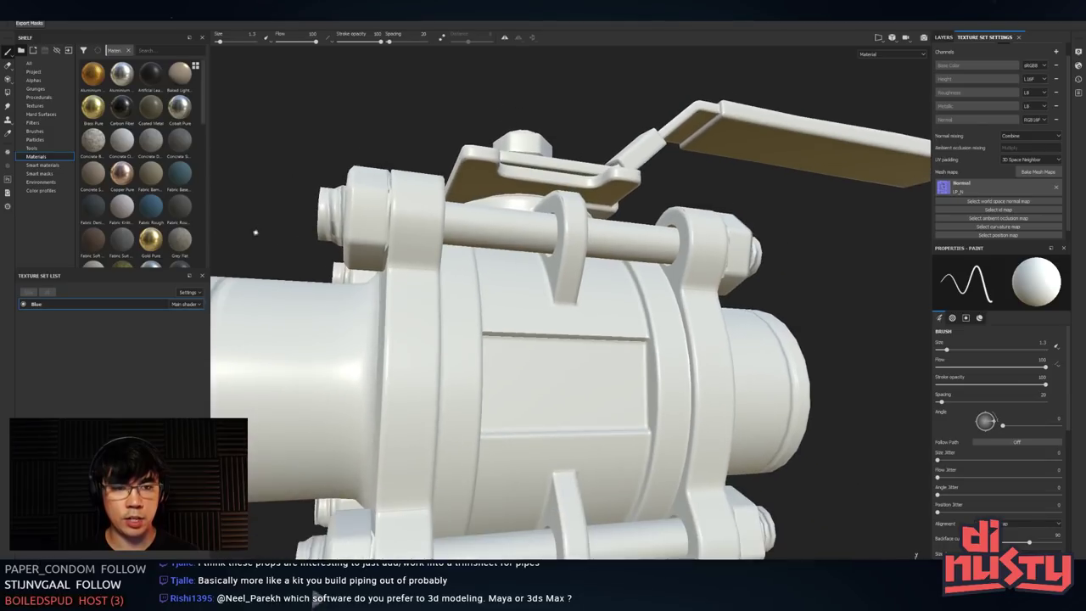
- Examine the complete valve with its normal map from several angles and distances
mouse_move(577, 294)
left_mouse_down("alt")
mouse_move(617, 298)
mouse_move(610, 303)
left_mouse_up("alt")
middle_click_drag(610, 303, 602, 301, "alt")
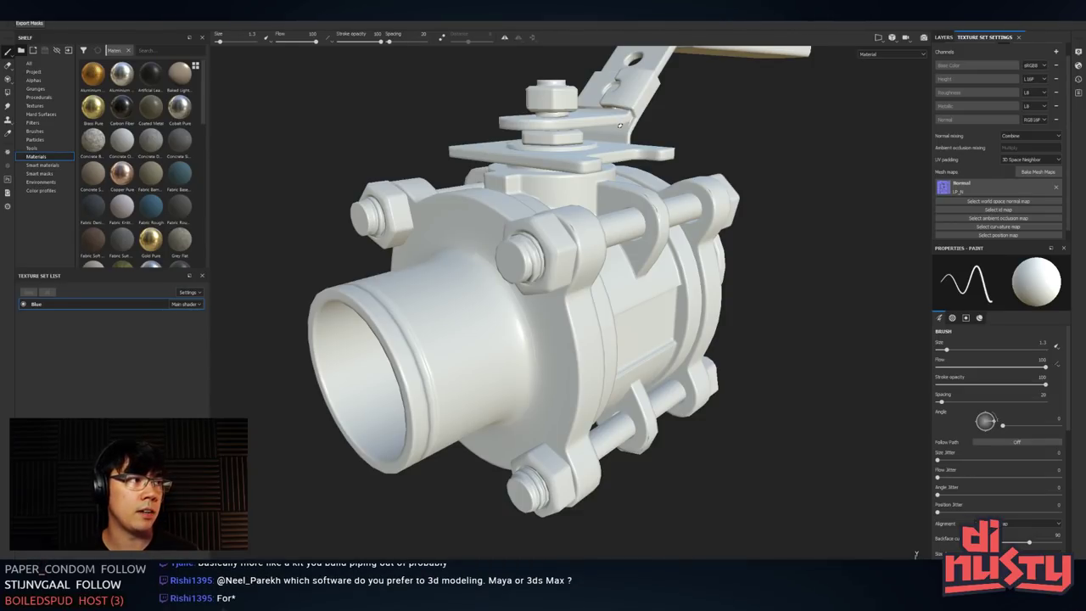
left_click_drag(685, 179, 628, 282, "alt")
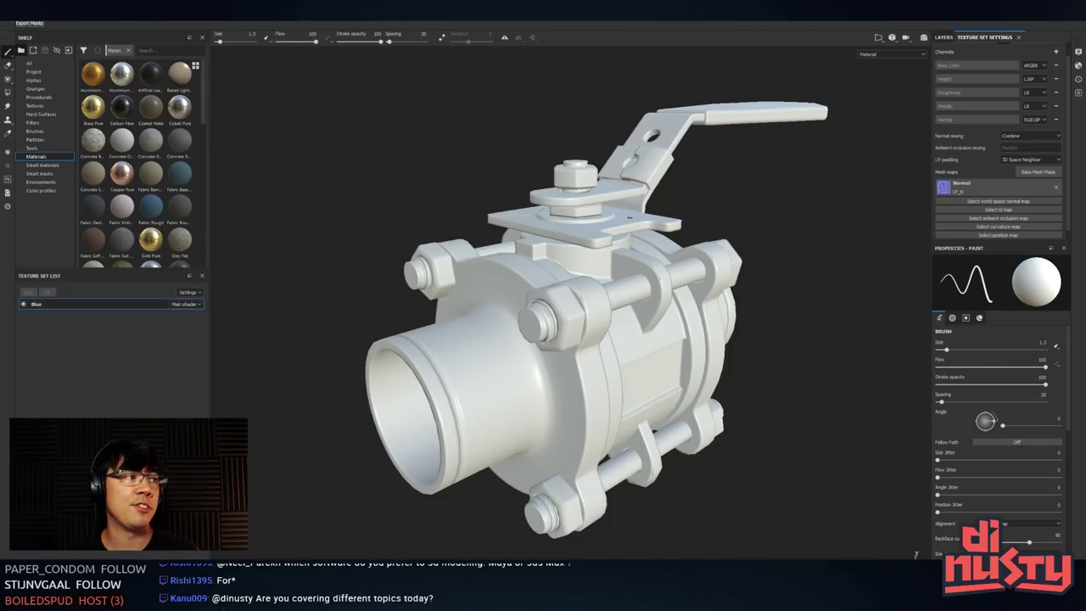
left_click_drag(650, 227, 685, 216, "alt")
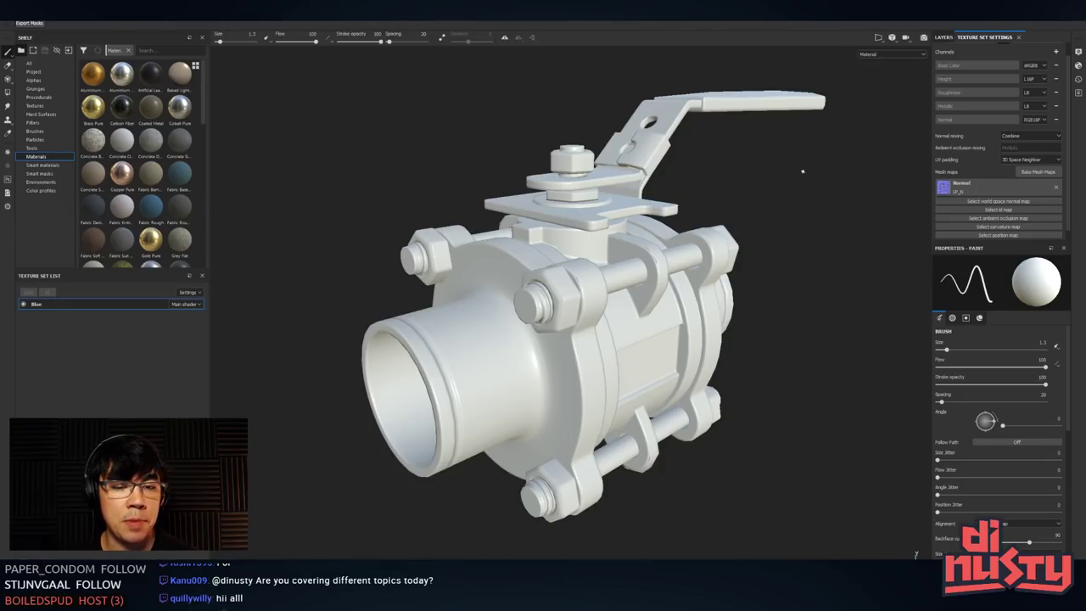
left_click_drag(802, 171, 645, 272, "alt")
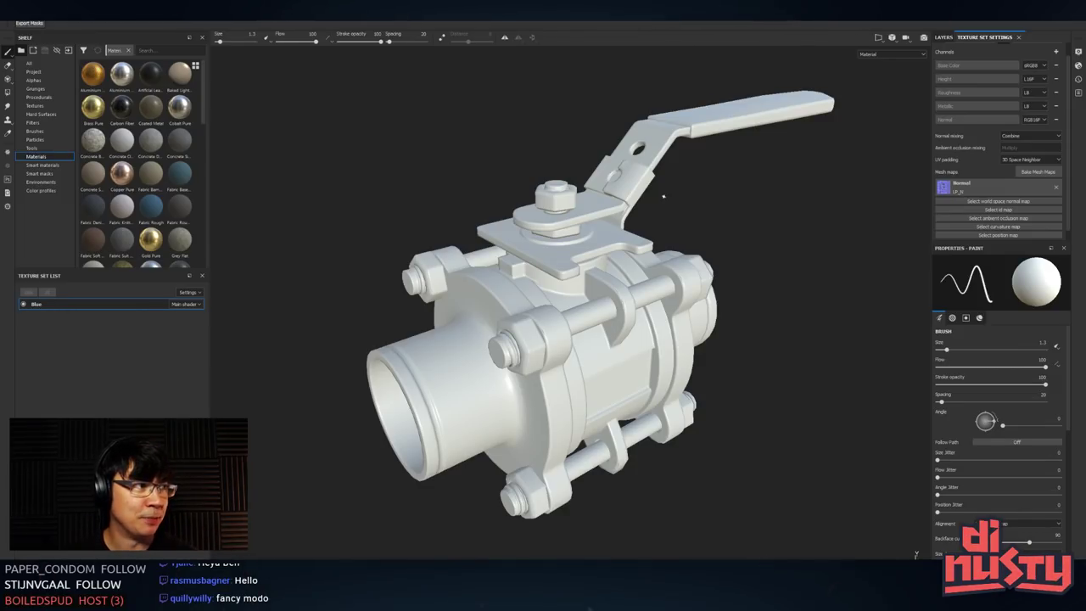
right_click_drag(592, 334, 567, 351, "alt")
middle_click_drag(566, 351, 560, 331, "alt")
right_click_drag(560, 331, 517, 352, "alt")
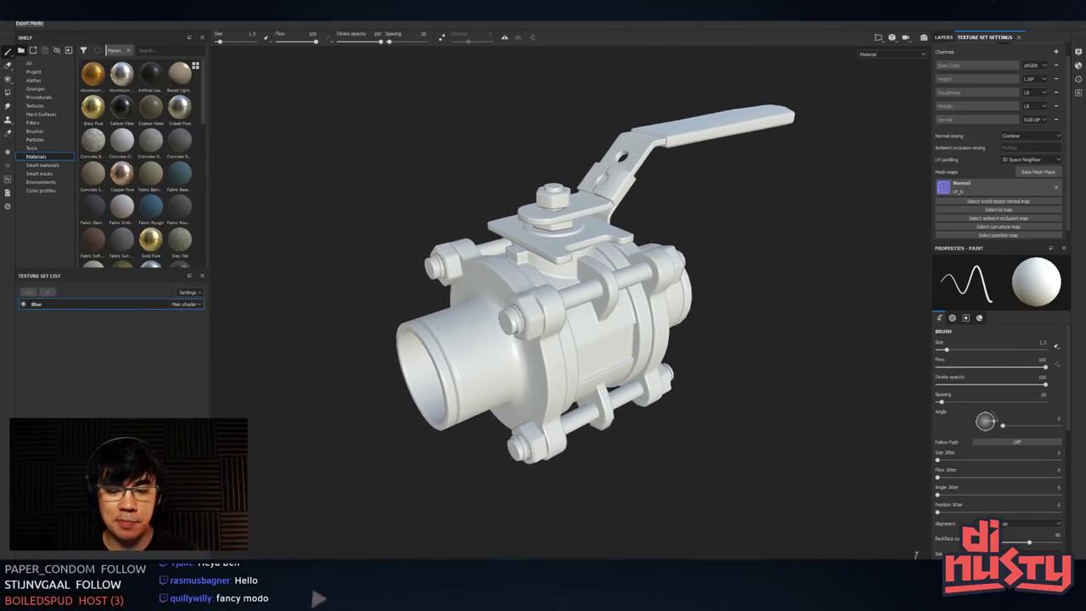
middle_click_drag(555, 329, 527, 349, "alt")
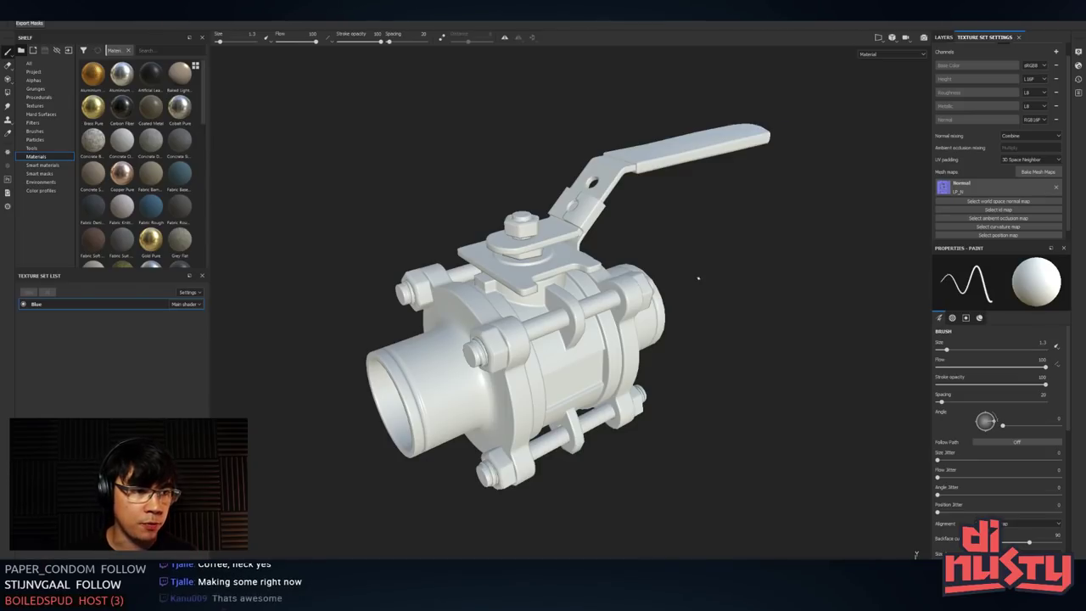
- Set the mesh map baking output size to 2048 and exclude the Normal map from the bake
left_click(1044, 171)
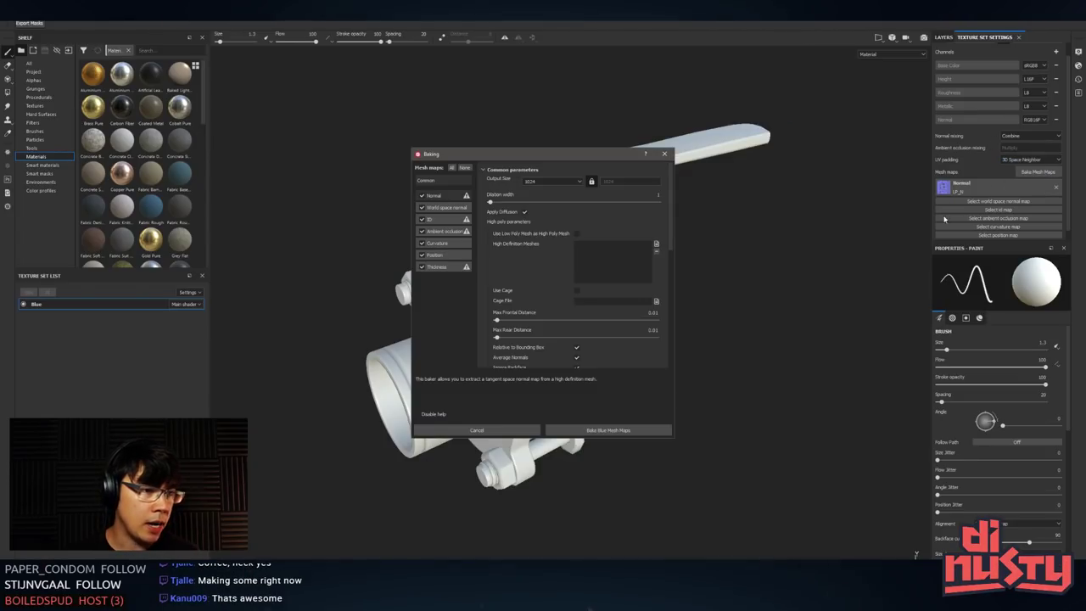
left_click(551, 181)
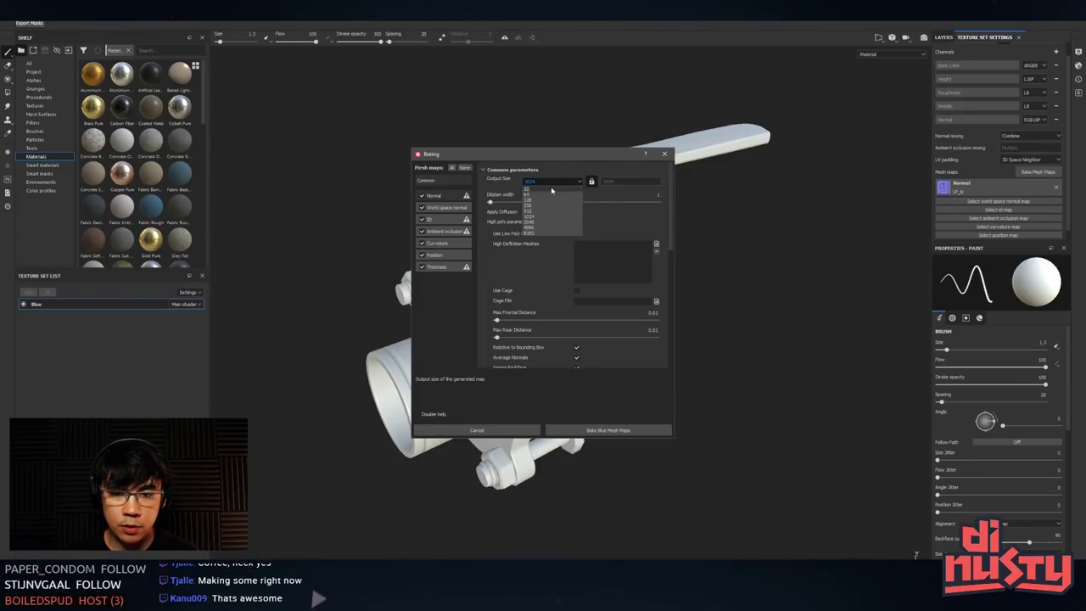
left_click(565, 228)
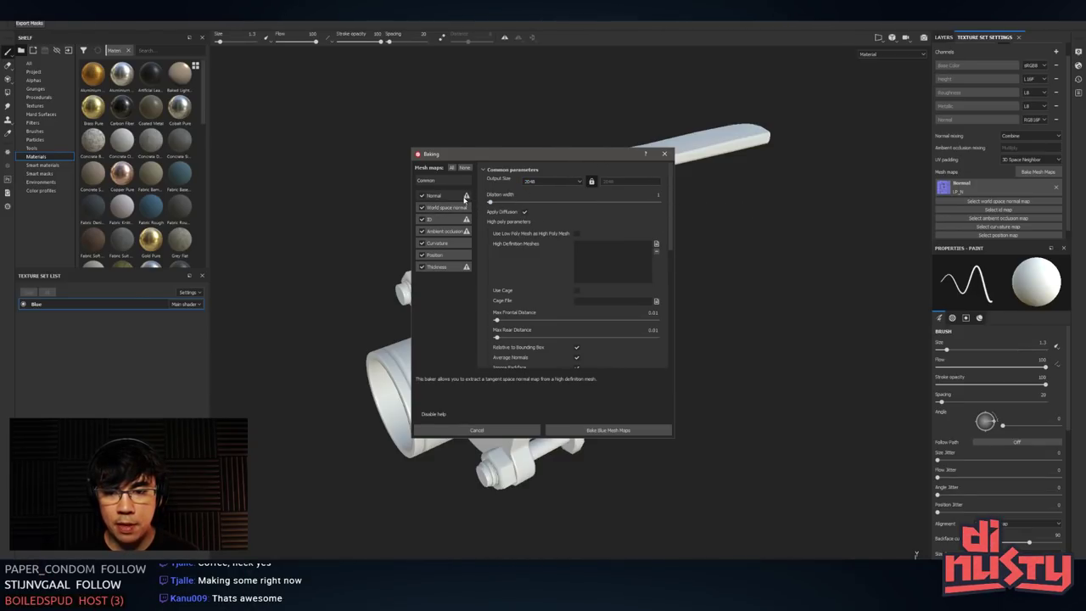
left_click(422, 196)
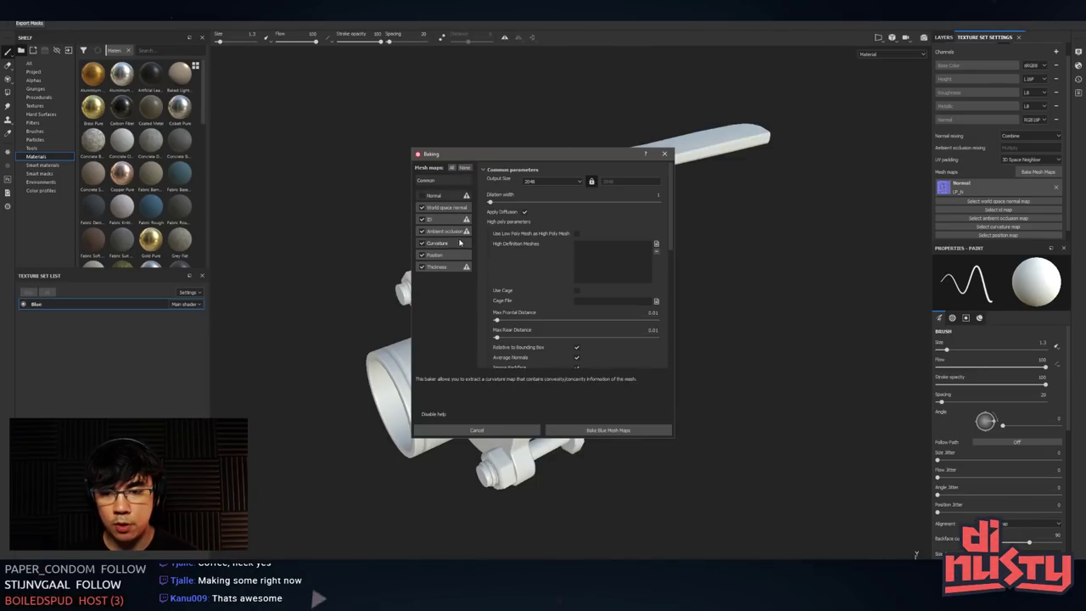
- Load HP.fbx from the SubstancePainterStudy Mesh folder as the high definition mesh for baking
left_click(655, 243)
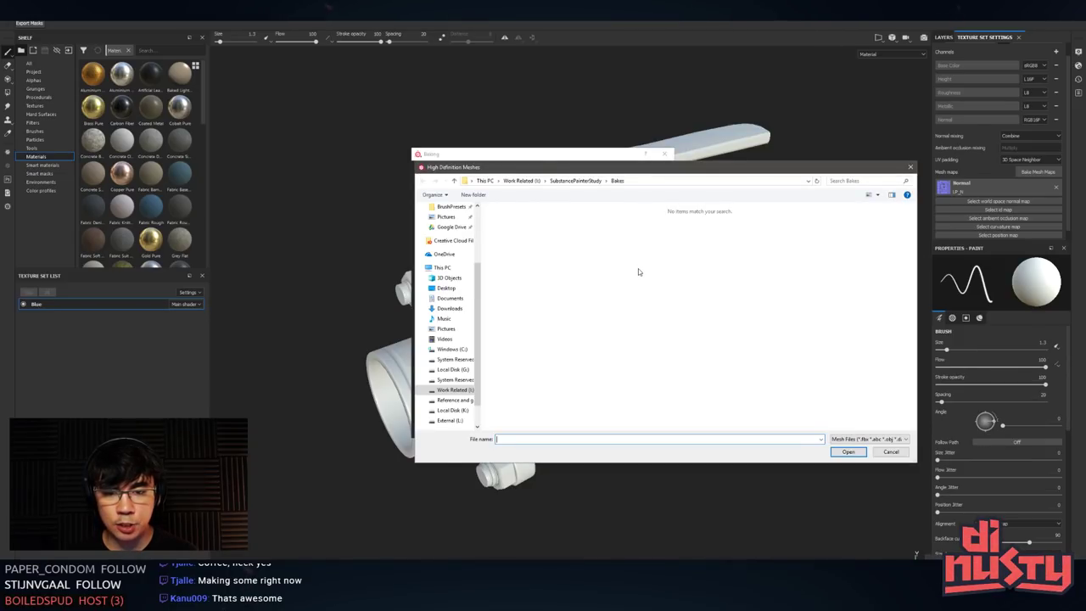
left_click(597, 182)
double_click(507, 228)
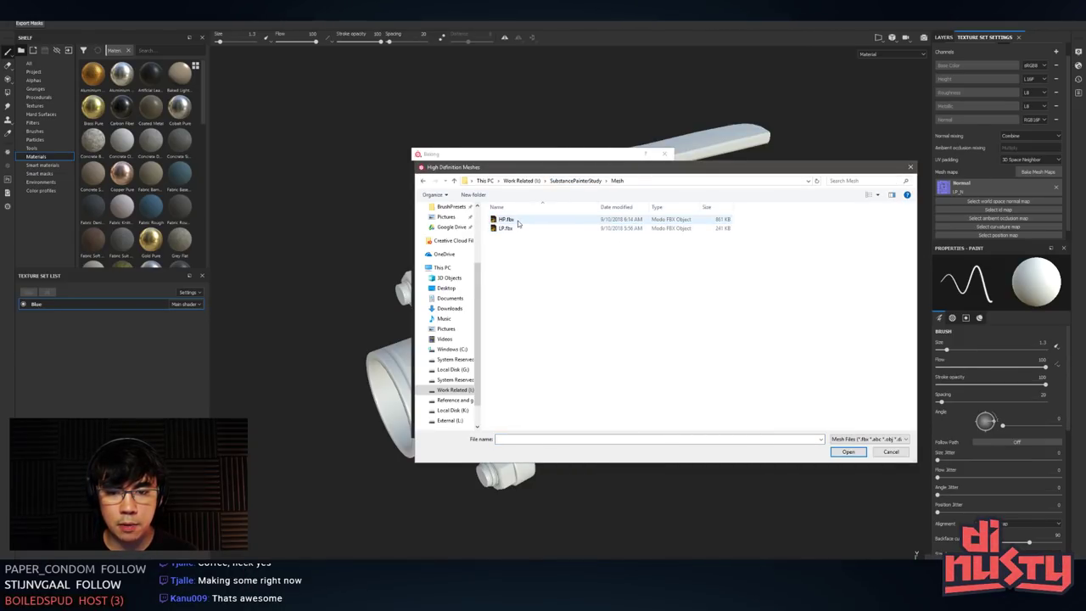
left_click(513, 219)
double_click(507, 220)
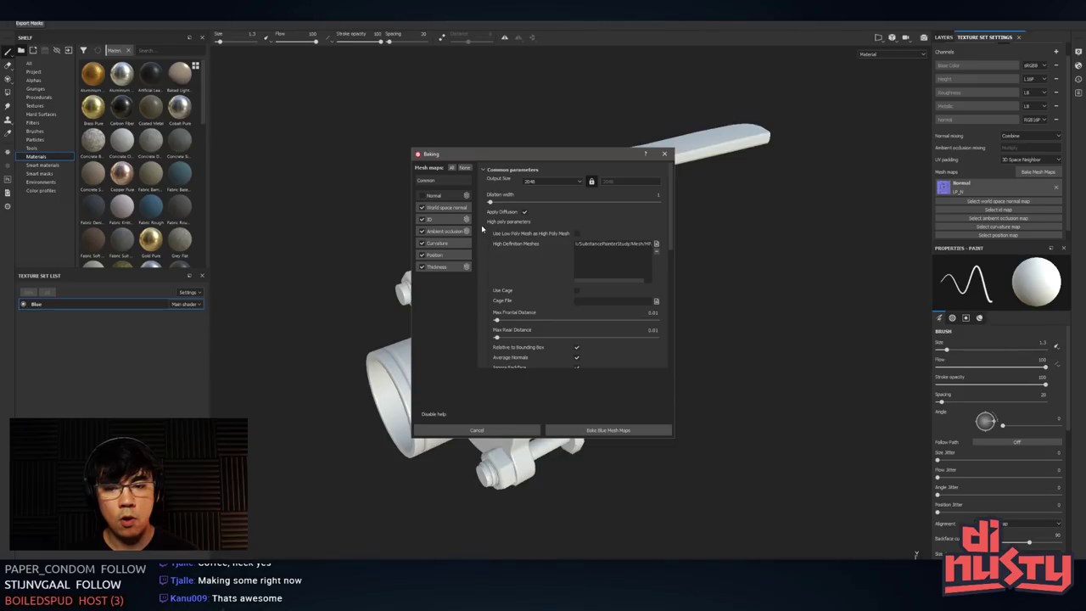
- Remove the high definition mesh entry from the baking settings and add HP.fbx again
left_click(576, 242)
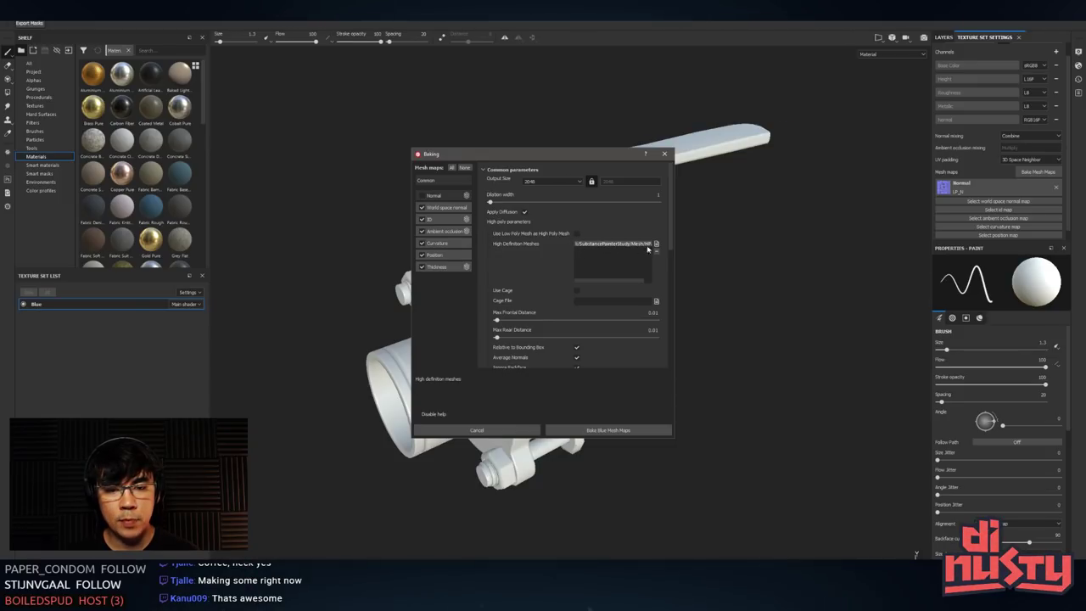
left_click(657, 252)
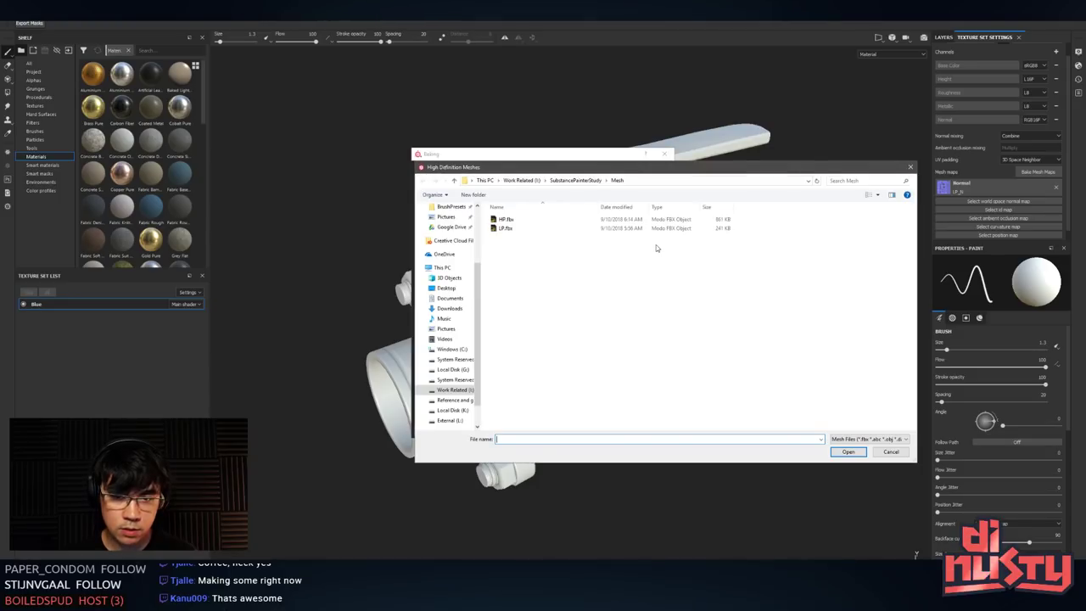
double_click(509, 220)
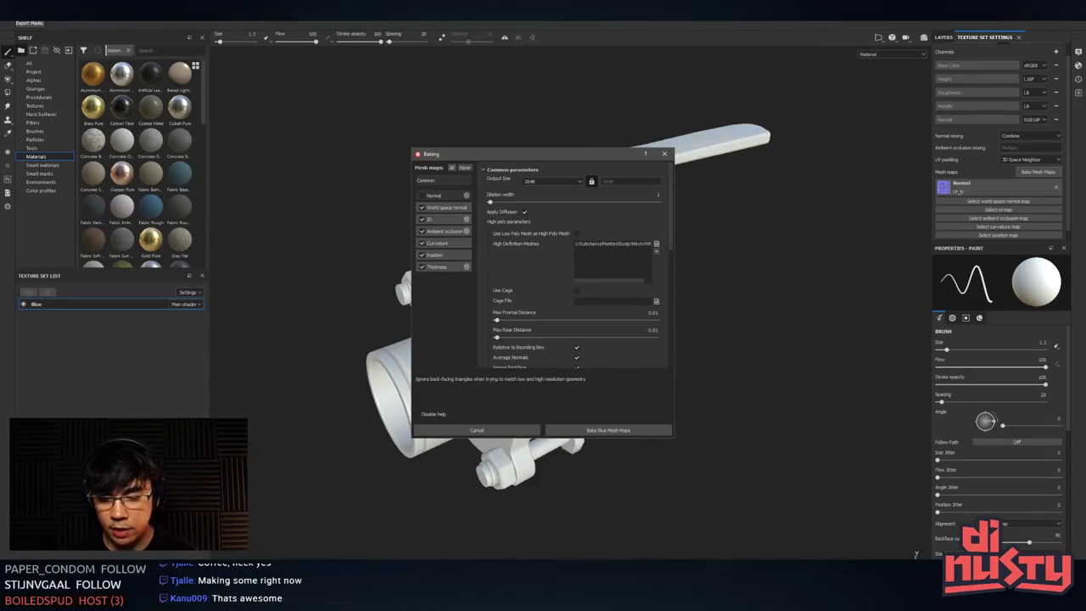
- Switch to Modo and make the HP_Export mesh visible and active in the 3D view
key("alt+Tab")
mouse_move(606, 263)
left_mouse_down("alt")
mouse_move(670, 271)
mouse_move(647, 272)
mouse_move(677, 299)
mouse_move(746, 296)
mouse_move(851, 266)
left_mouse_up("alt")
scroll(647, 271, "up", 3)
key("a")
scroll(704, 298, "down", 3)
scroll(751, 296, "up", 3)
key("3")
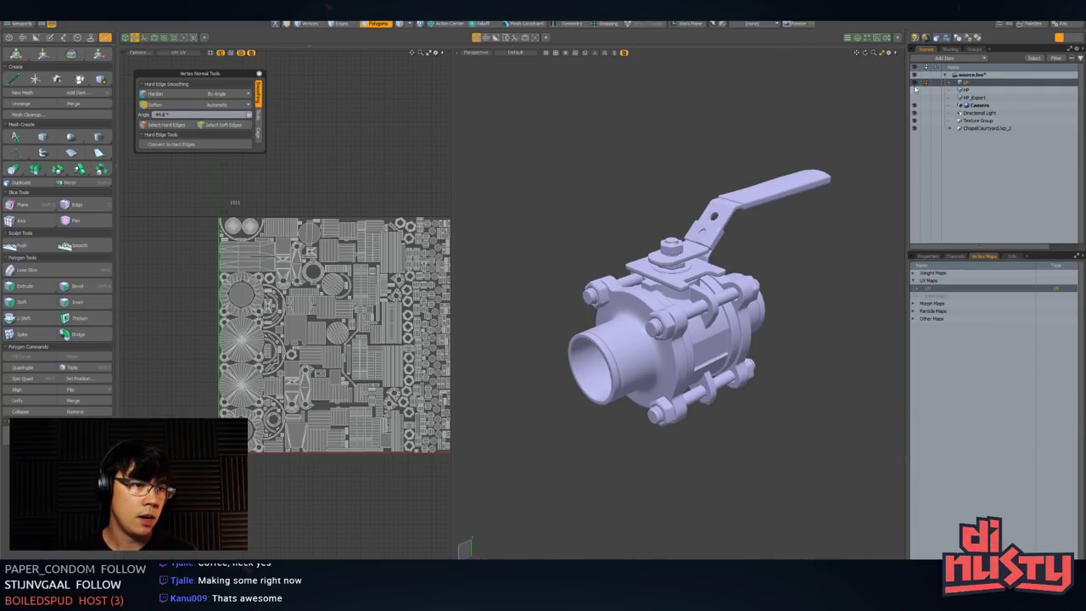
left_click(914, 98)
left_click_drag(879, 216, 891, 173, "alt")
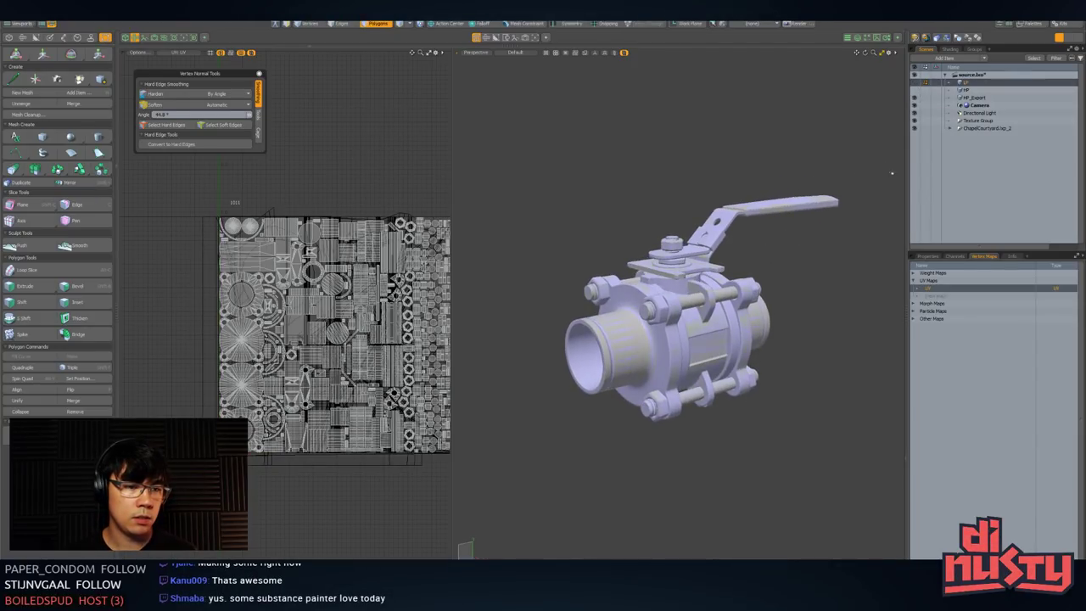
left_click(969, 98)
left_click_drag(768, 229, 751, 284, "alt")
scroll(746, 286, "up", 3)
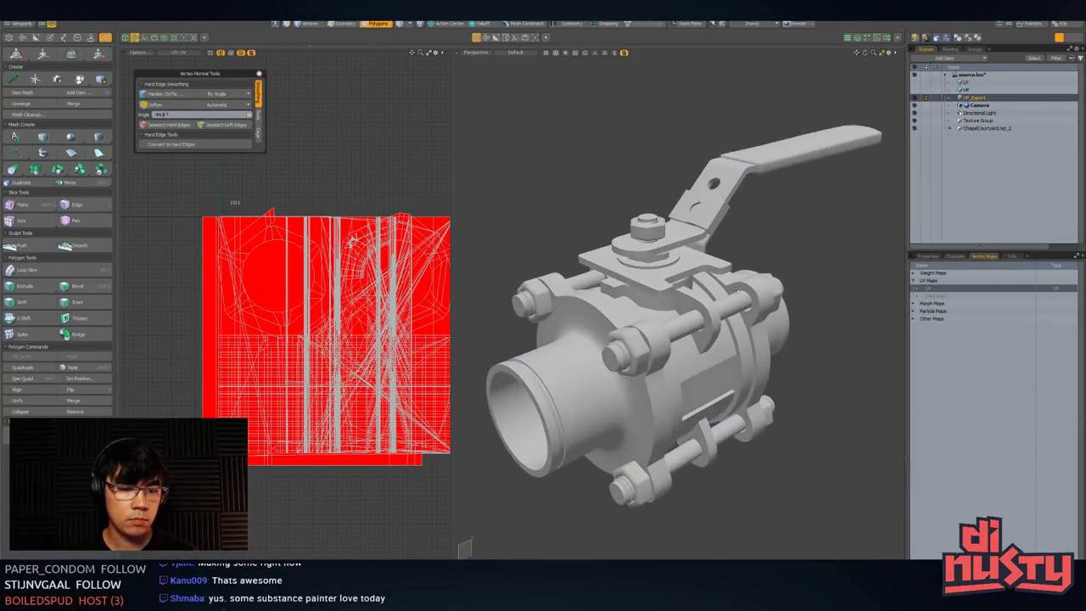
- Show the HP_Export mesh's wireframe without vertices and examine its lugs, bolts and valve body
key("ctrl+3")
left_click(789, 308)
key("ctrl+3")
left_click(814, 294)
key("ctrl+3")
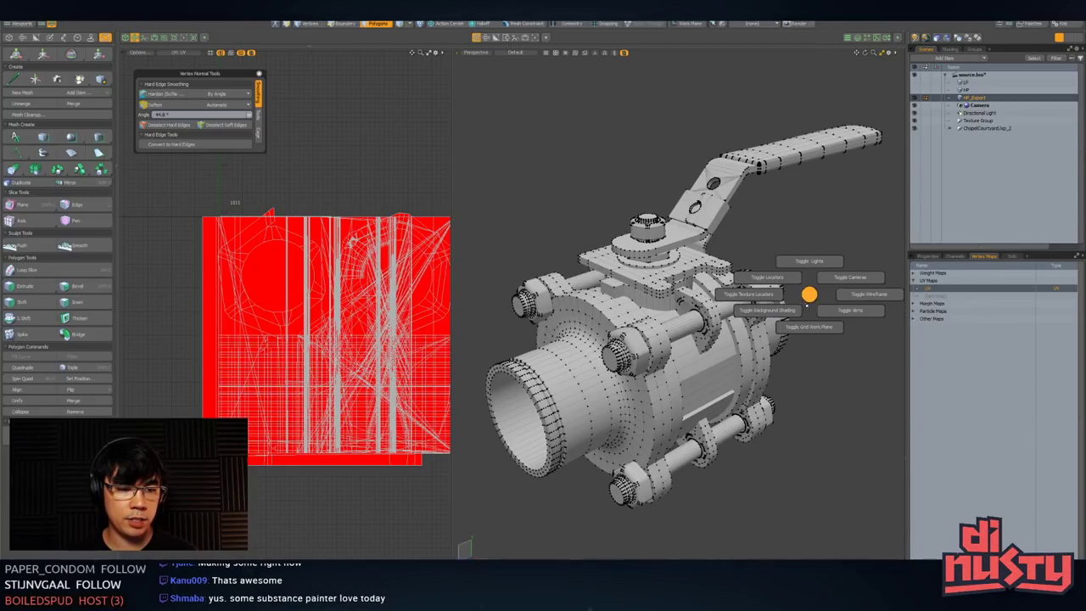
left_click(826, 311)
scroll(721, 305, "up", 10)
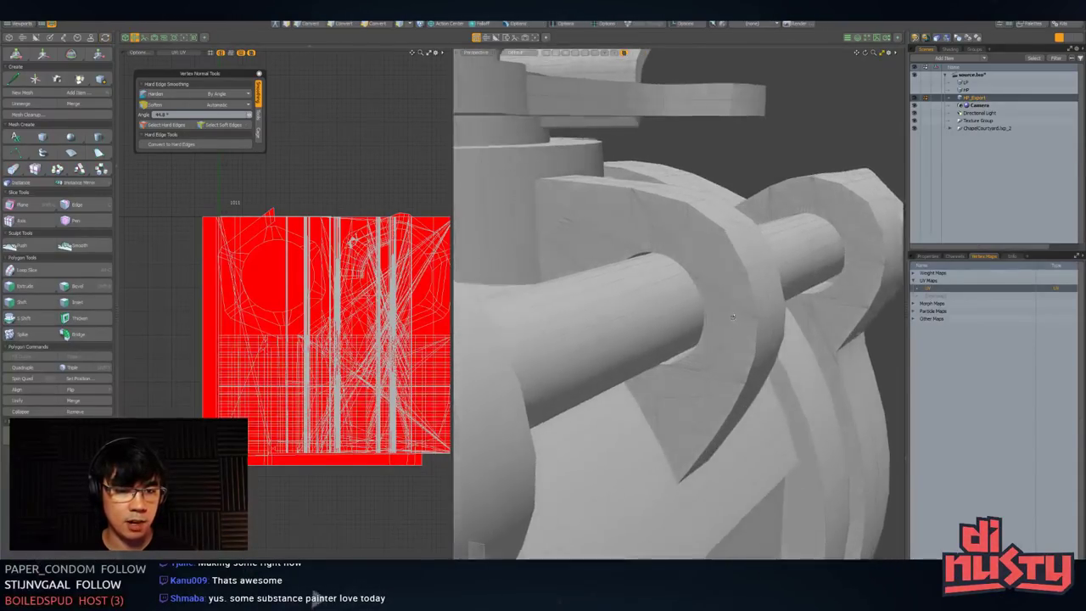
left_click_drag(721, 305, 677, 298, "alt")
scroll(696, 324, "down", 6)
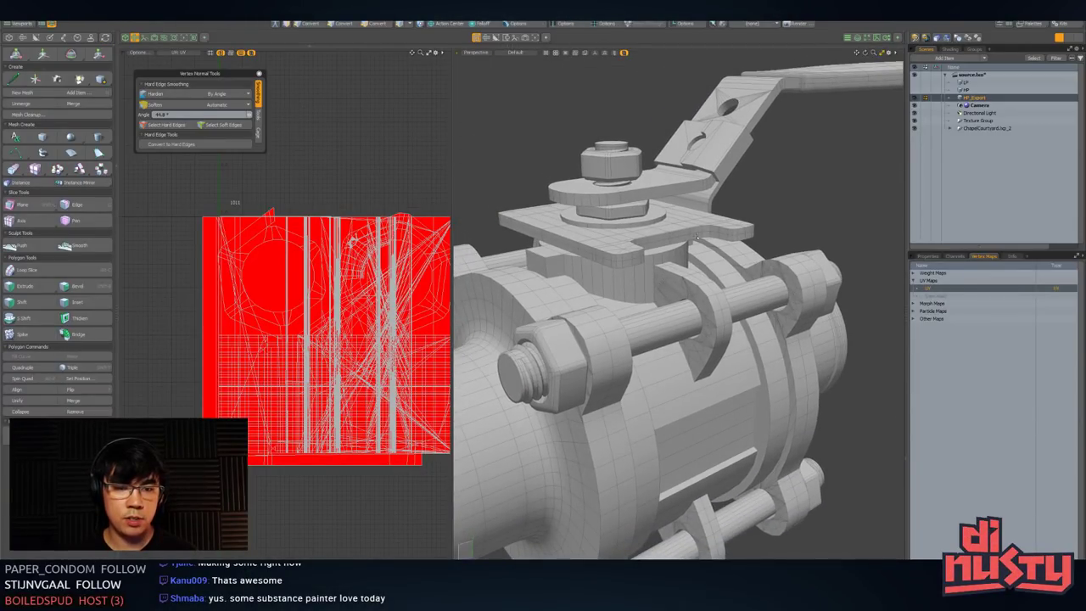
key("3")
left_click_drag(696, 237, 766, 221, "alt")
scroll(826, 198, "down", 4)
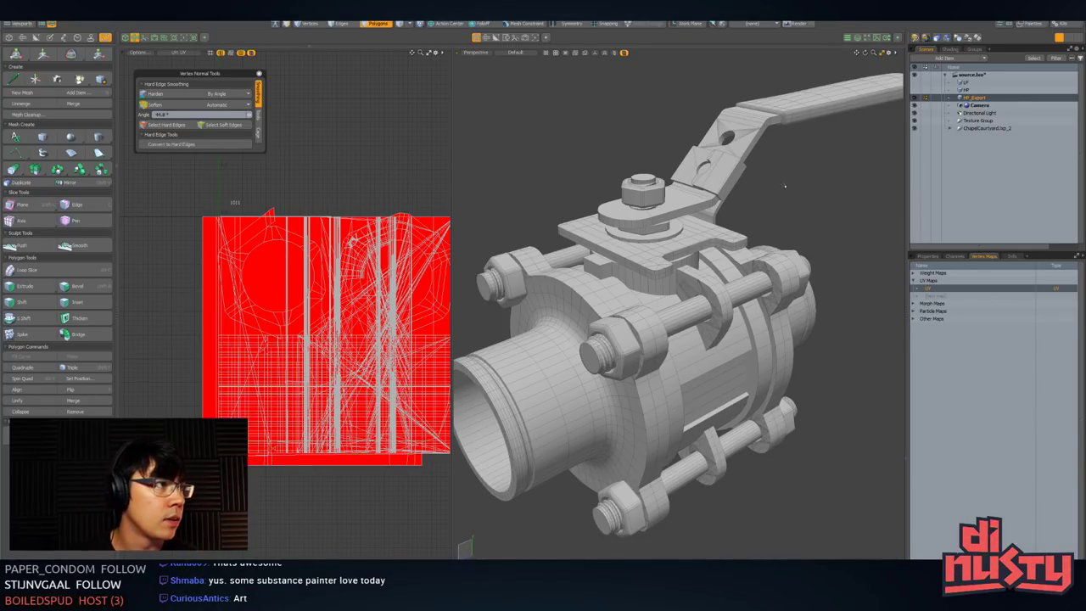
- Return to Substance Painter and bake the selected mesh maps for the Blue texture set
key("alt+Tab")
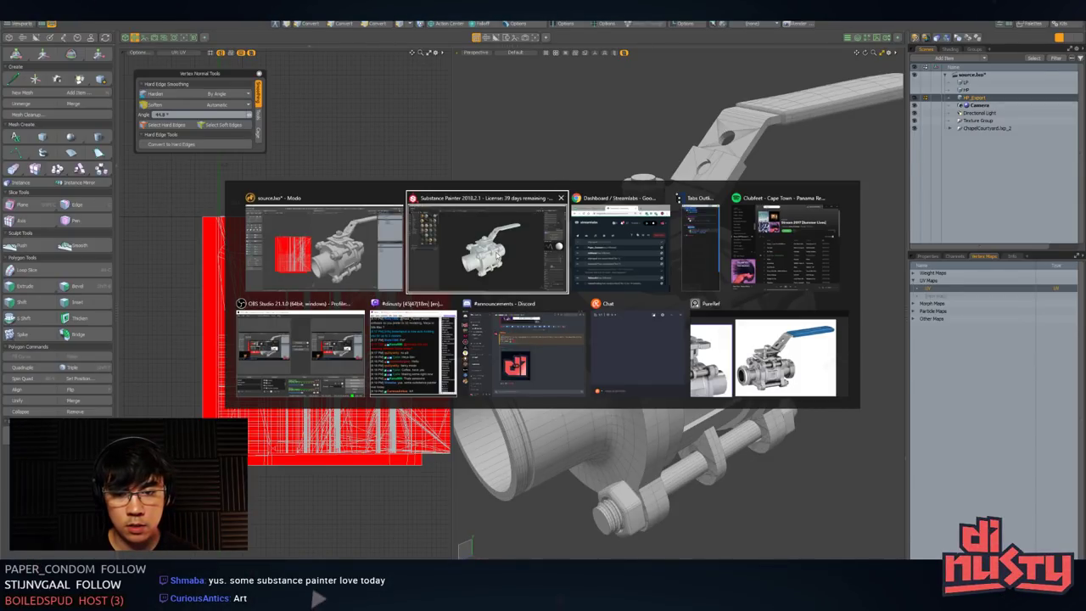
left_click(551, 242)
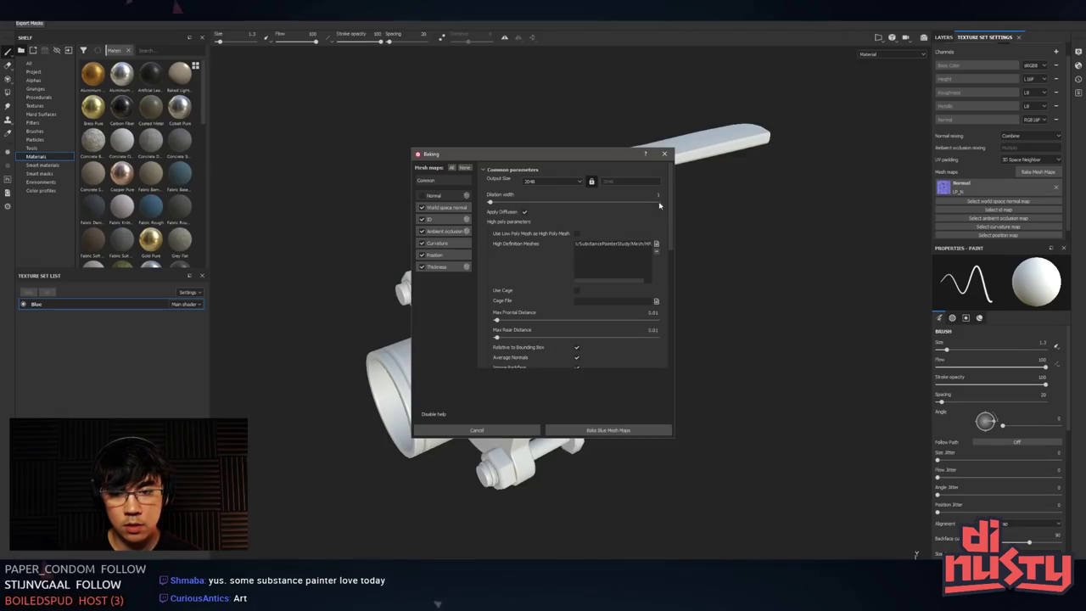
left_click(627, 433)
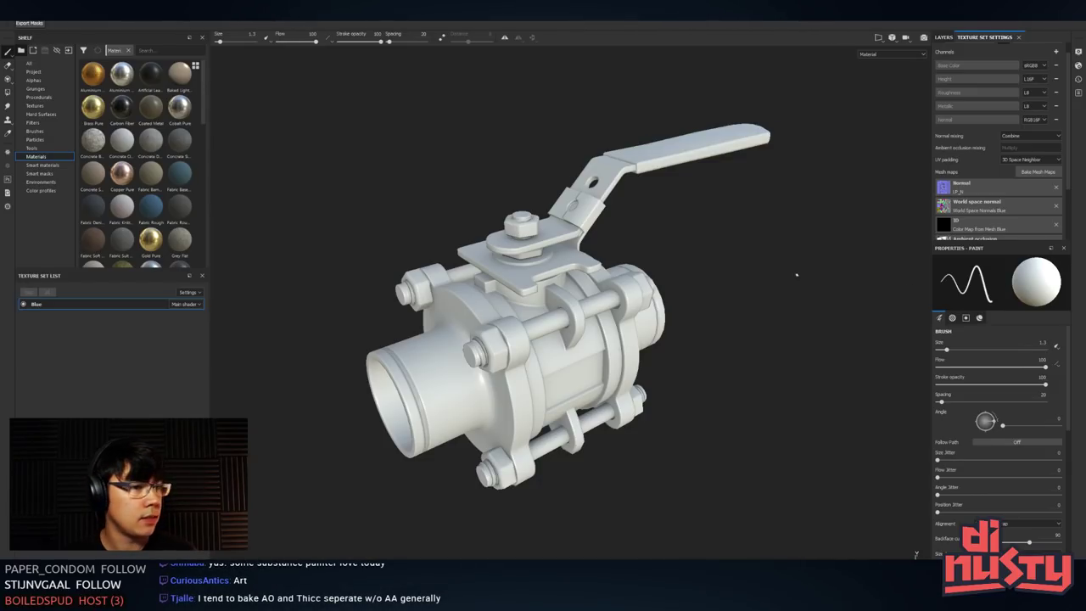
- Cycle through the mesh maps on the valve, including normal, world space normal, curvature and ambient occlusion
key("b")
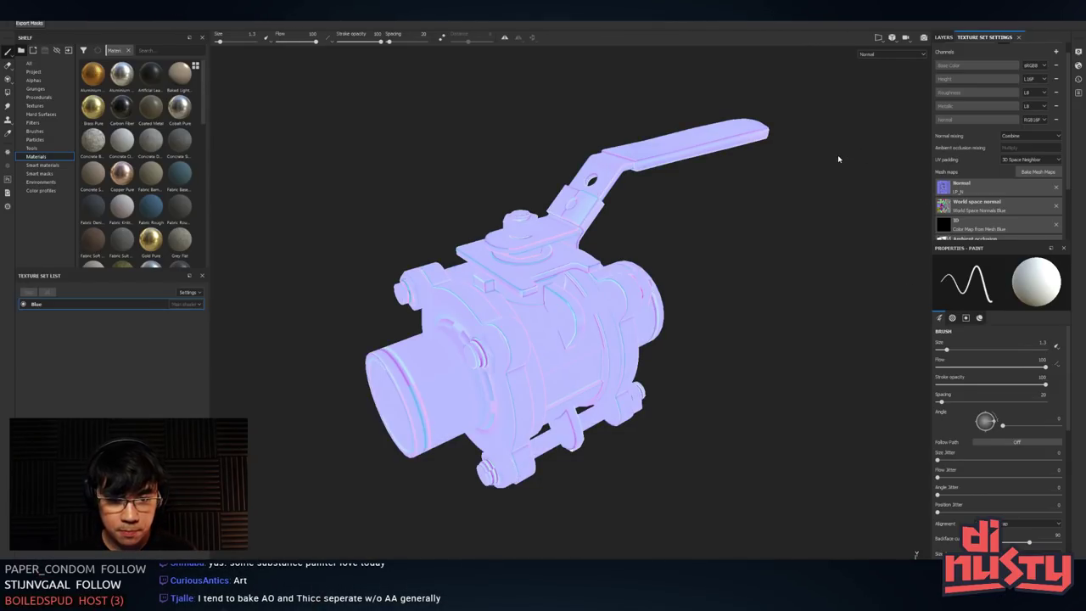
key("b")
key("b")
key("b")
key("b")
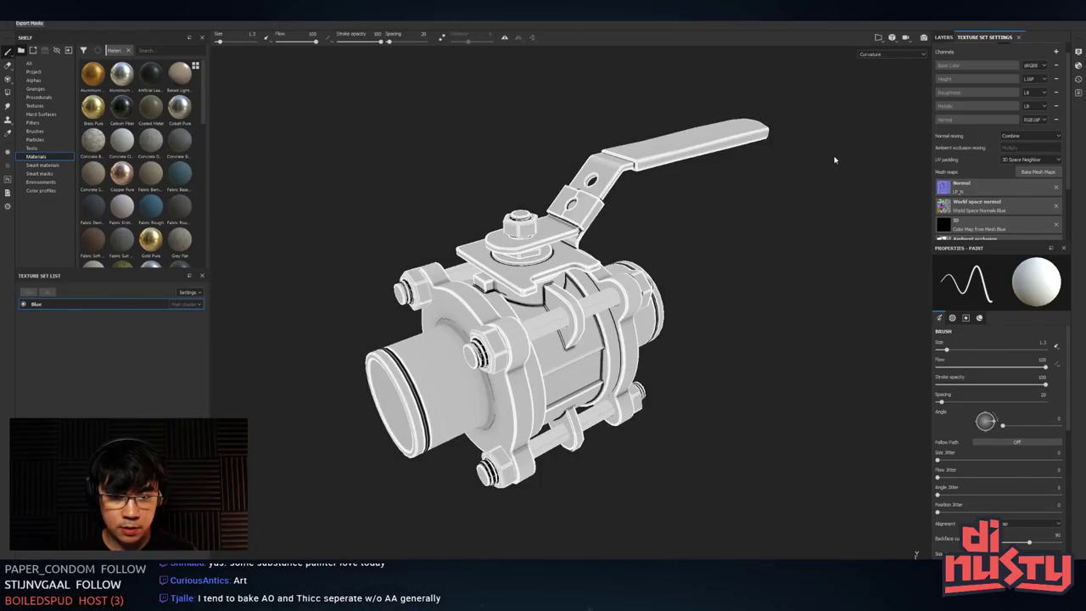
key("b")
key("b")
key("b")
key("b")
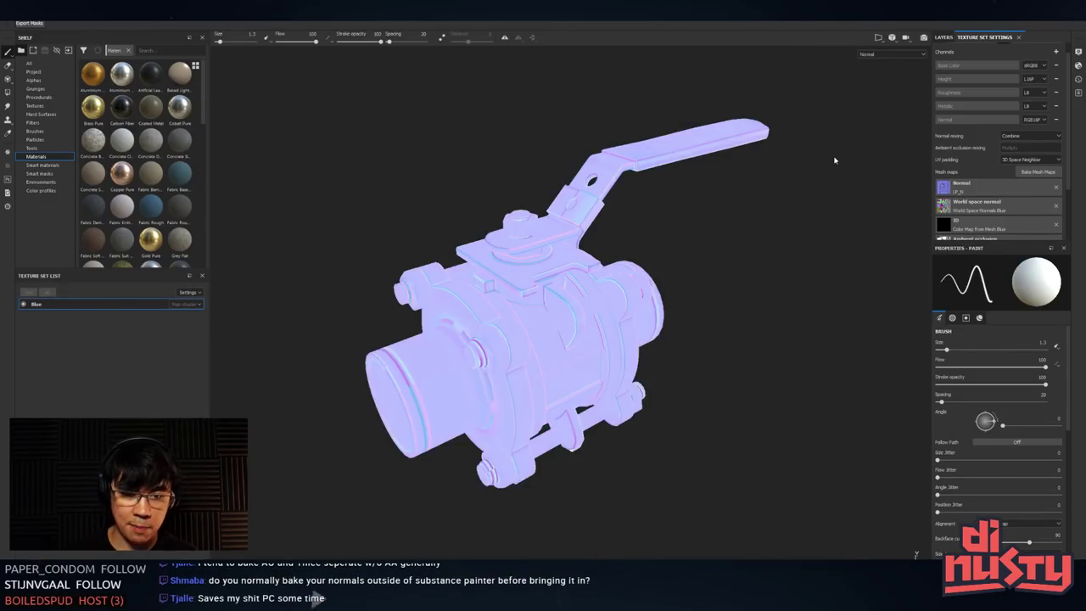
scroll(681, 285, "up", 2)
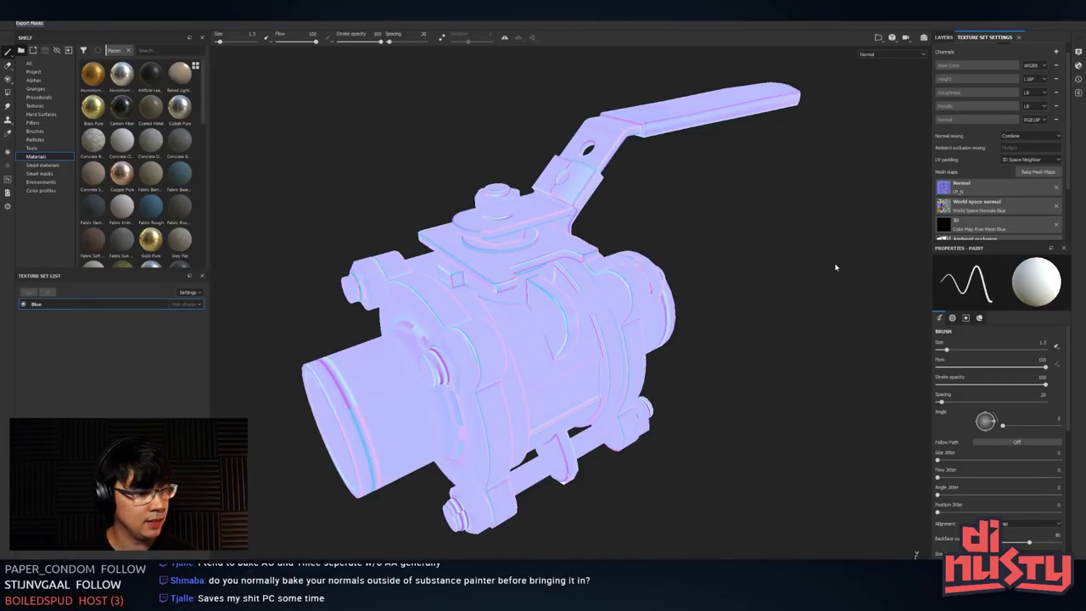
key("b")
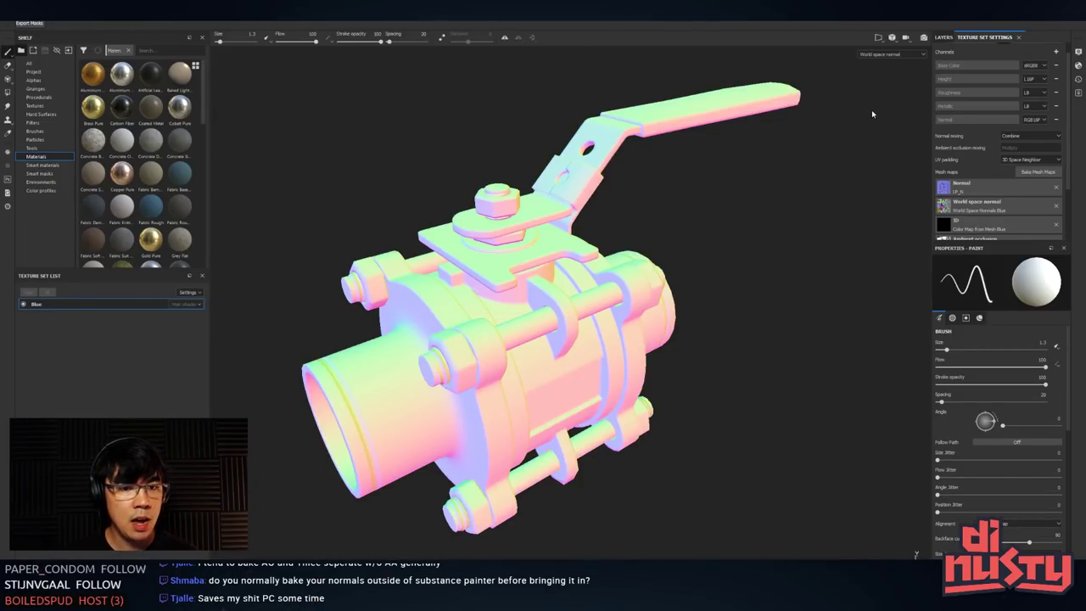
key("b")
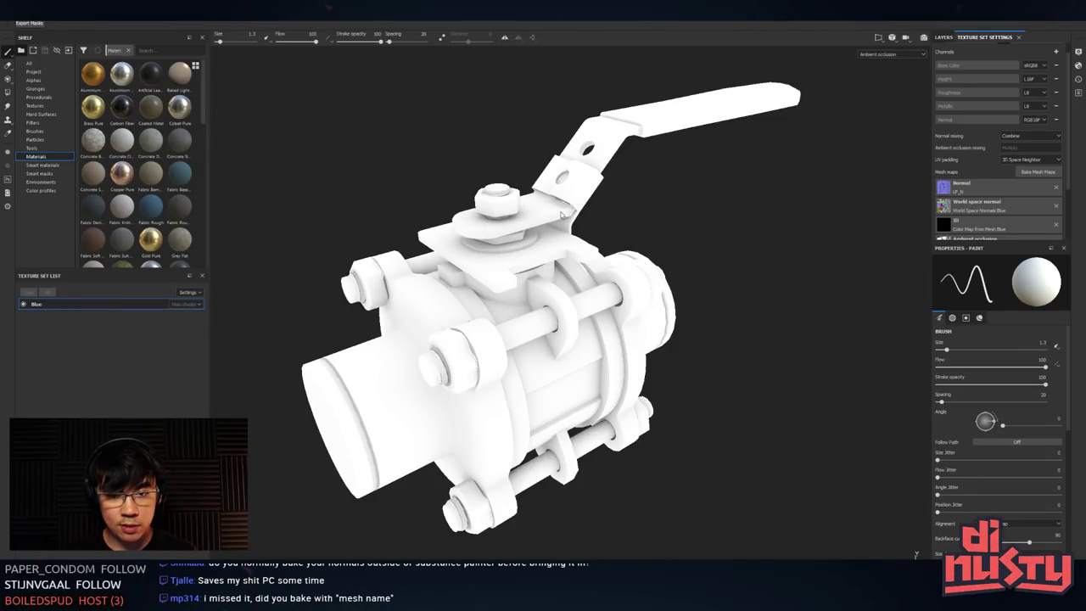
- Examine the ambient occlusion on the whole valve and review the high definition mesh entry in the baking settings
scroll(704, 255, "down", 5)
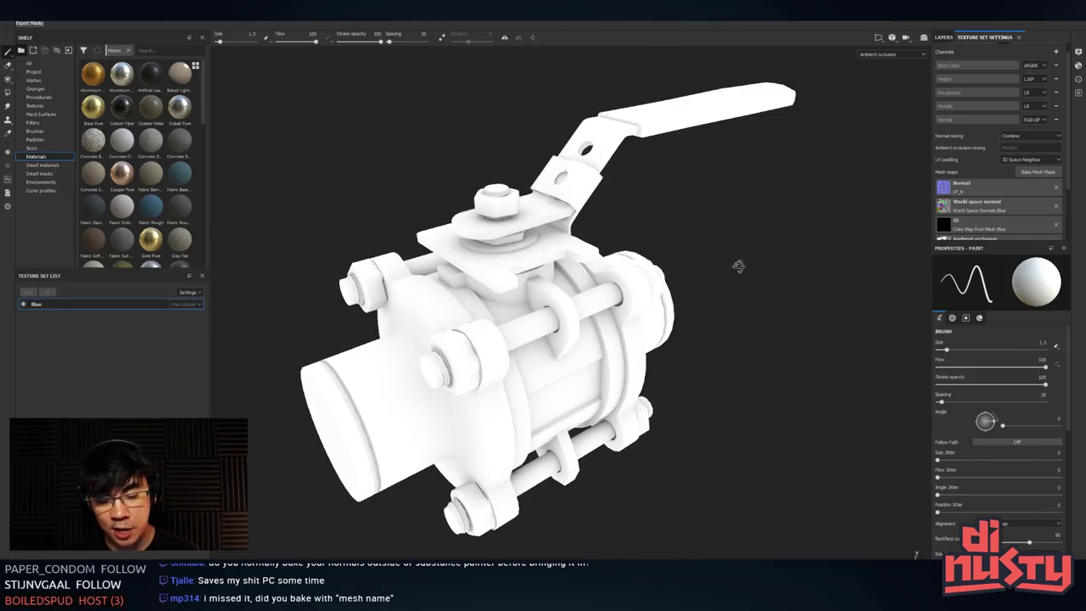
left_click_drag(686, 299, 752, 308, "alt")
middle_click_drag(753, 308, 749, 296, "alt")
right_click_drag(749, 296, 766, 320, "alt")
middle_click_drag(766, 320, 759, 333, "alt")
left_click_drag(757, 333, 746, 322, "alt")
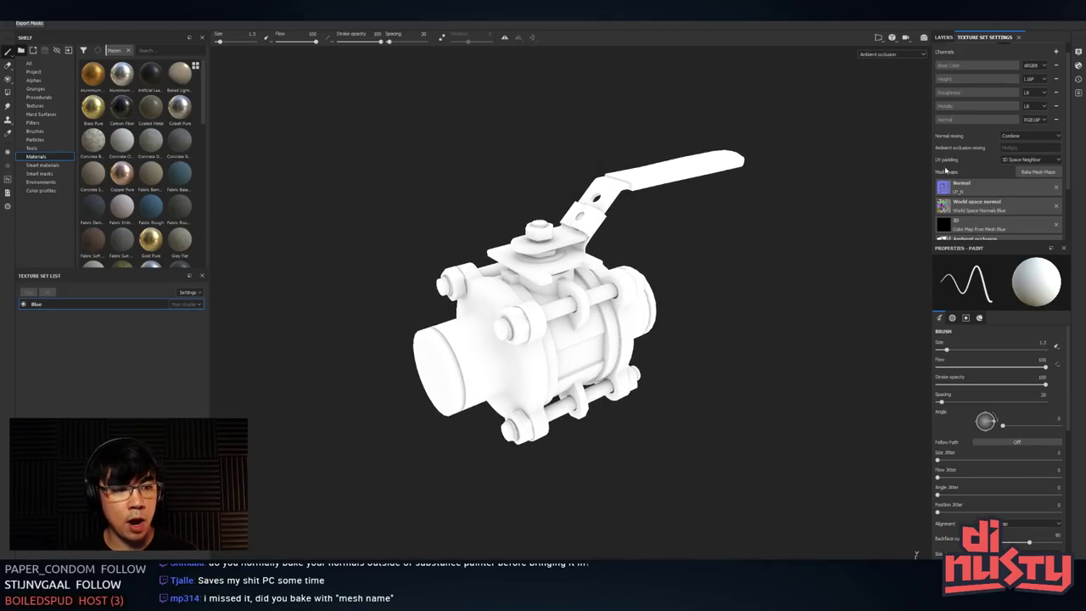
left_click(1037, 172)
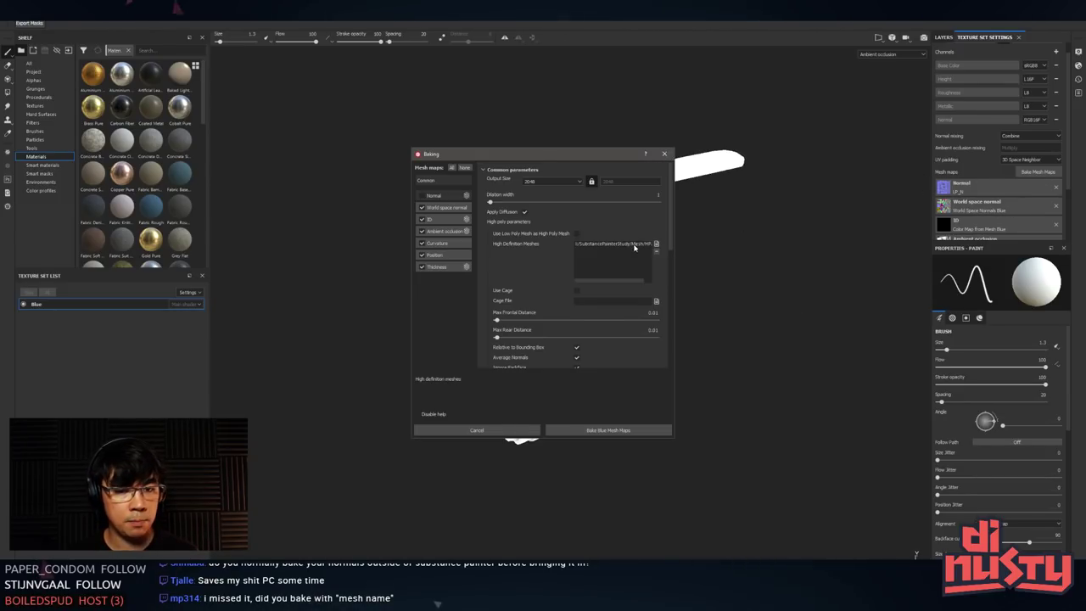
left_click(664, 153)
- Examine the ambient occlusion around the stem nut, handle bracket and flange bolts, and check the baking settings
left_click_drag(755, 270, 804, 260, "alt")
right_click_drag(804, 260, 841, 283, "alt")
left_click_drag(841, 282, 558, 251, "alt")
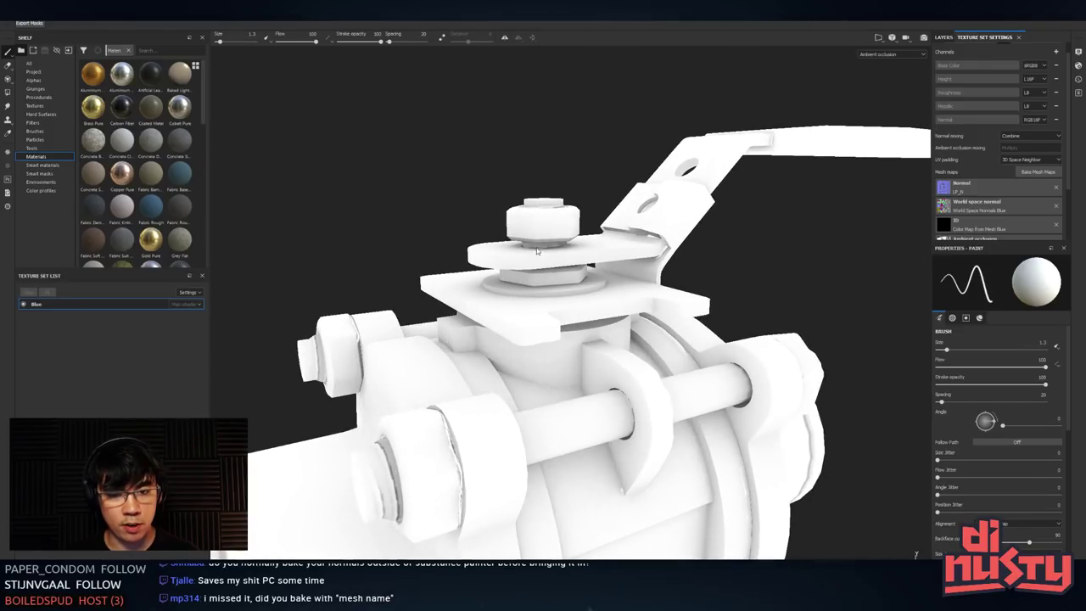
left_click_drag(640, 239, 636, 243, "alt")
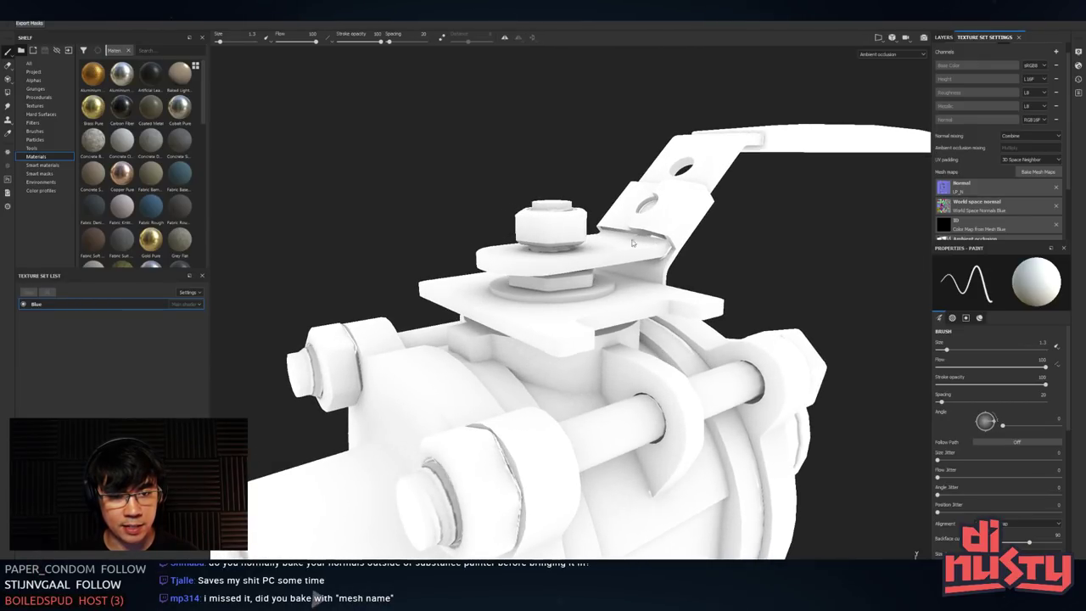
right_click_drag(659, 274, 382, 310, "alt")
middle_click_drag(383, 311, 478, 286, "alt")
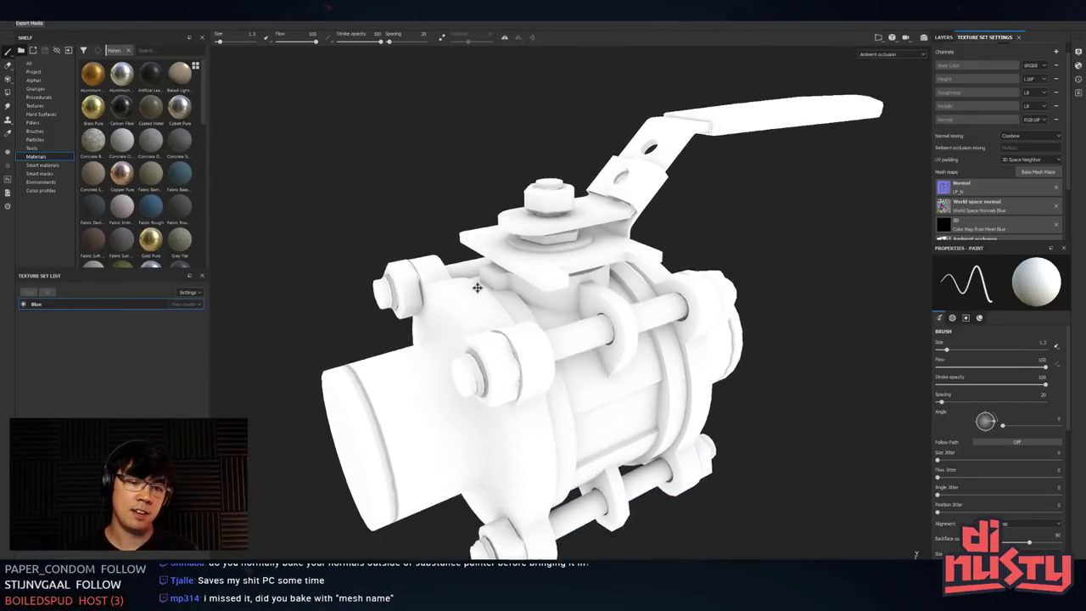
right_click_drag(478, 286, 458, 283, "alt")
middle_click_drag(478, 279, 487, 282, "alt")
left_click_drag(486, 282, 488, 281, "alt")
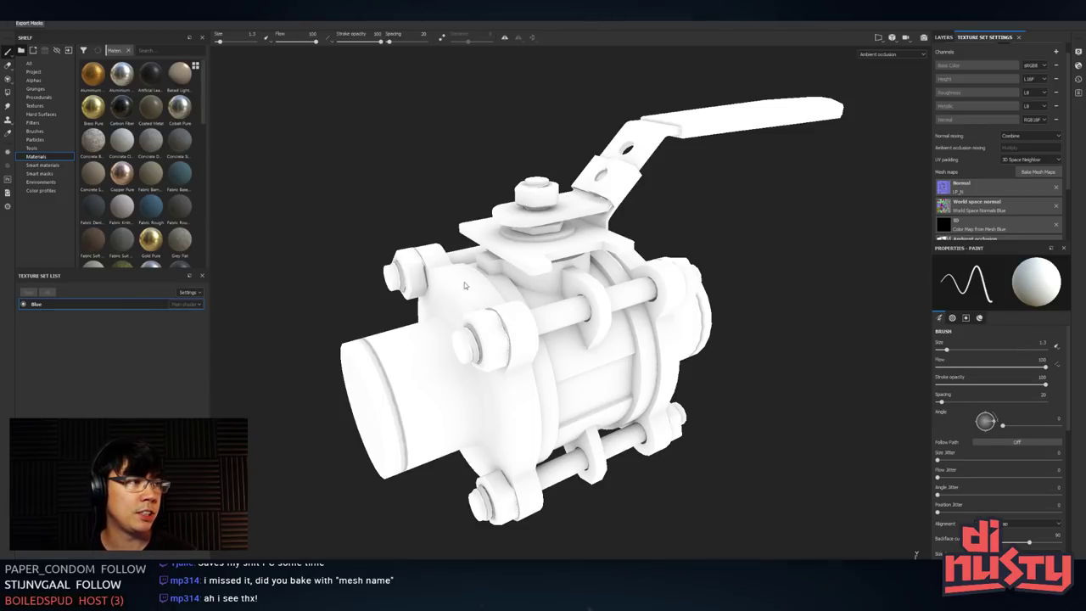
scroll(501, 270, "down", 2)
left_click_drag(506, 267, 509, 246, "alt")
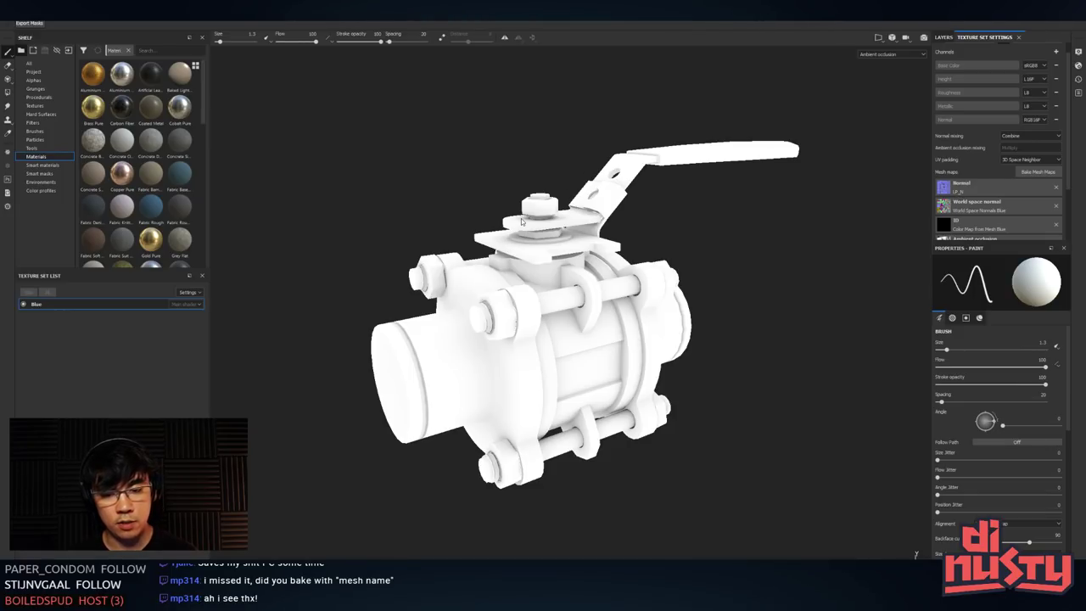
scroll(509, 319, "up", 3)
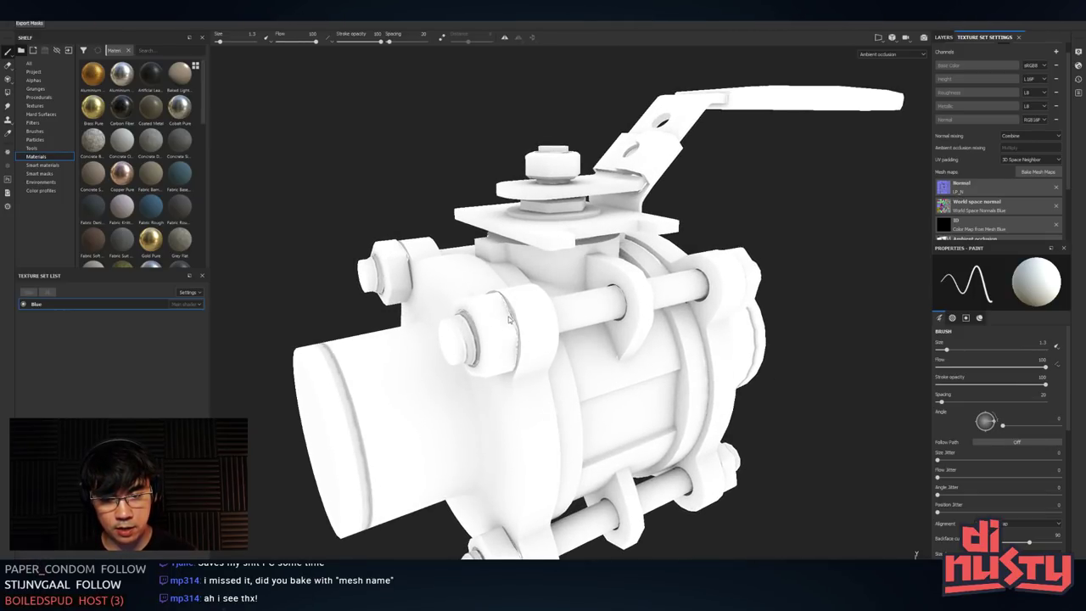
scroll(509, 319, "down", 3)
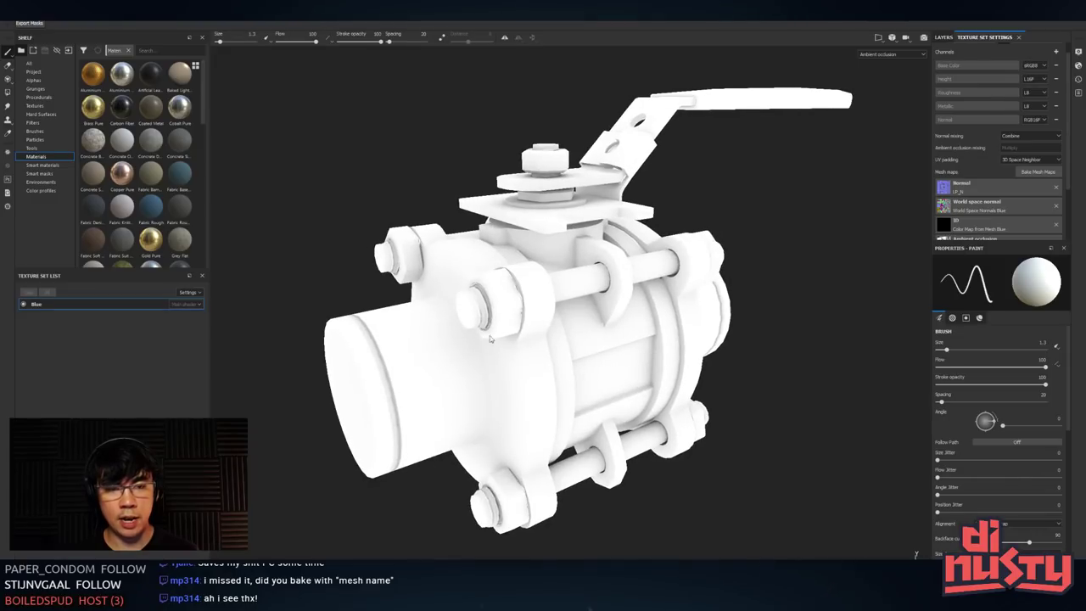
left_click(1037, 171)
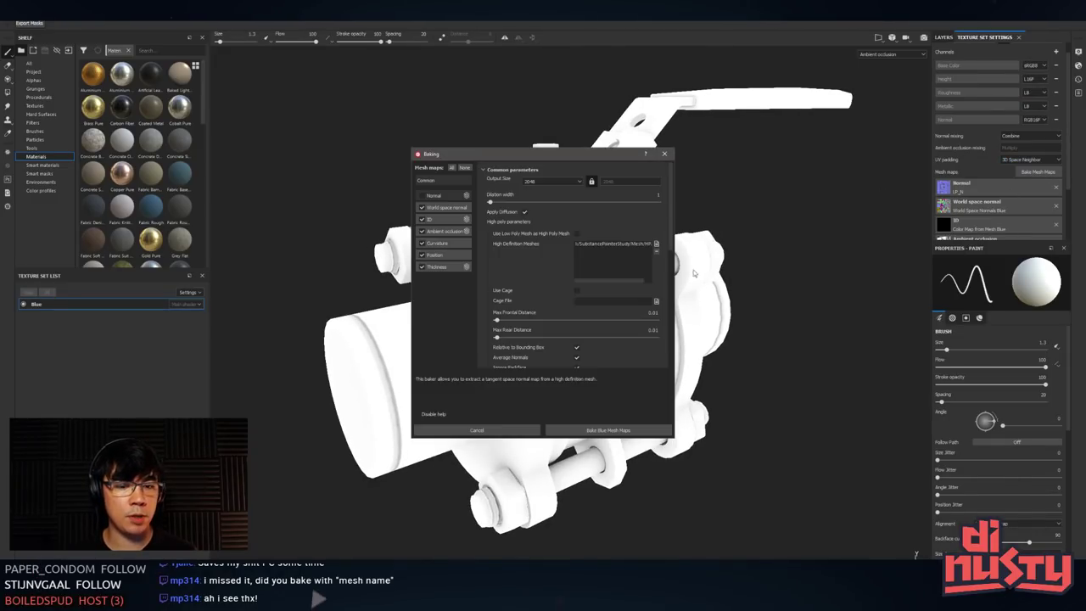
left_click(669, 154)
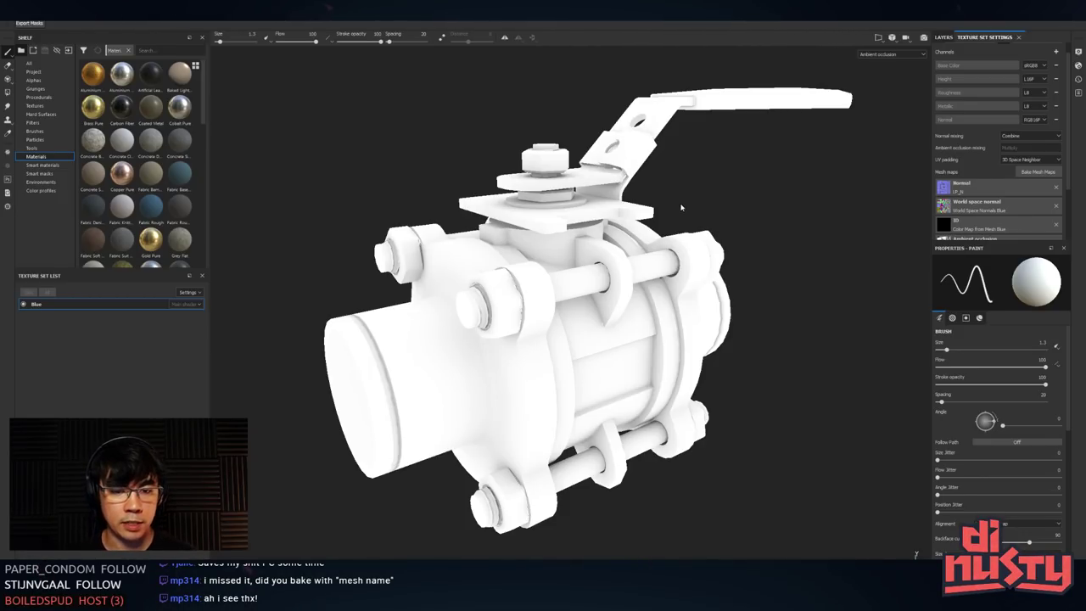
- Cycle the mesh maps on the valve from ambient occlusion round to the world space normal
mouse_move(681, 207)
left_mouse_down("alt")
mouse_move(675, 244)
mouse_move(673, 202)
left_mouse_up("alt")
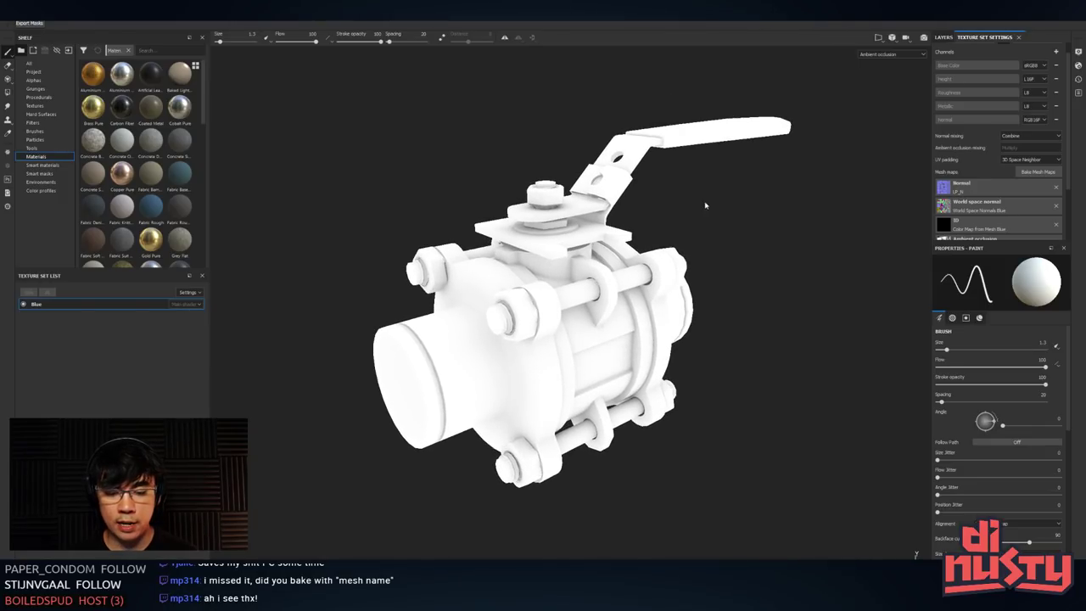
key("b")
key("b")
key("b")
key("b")
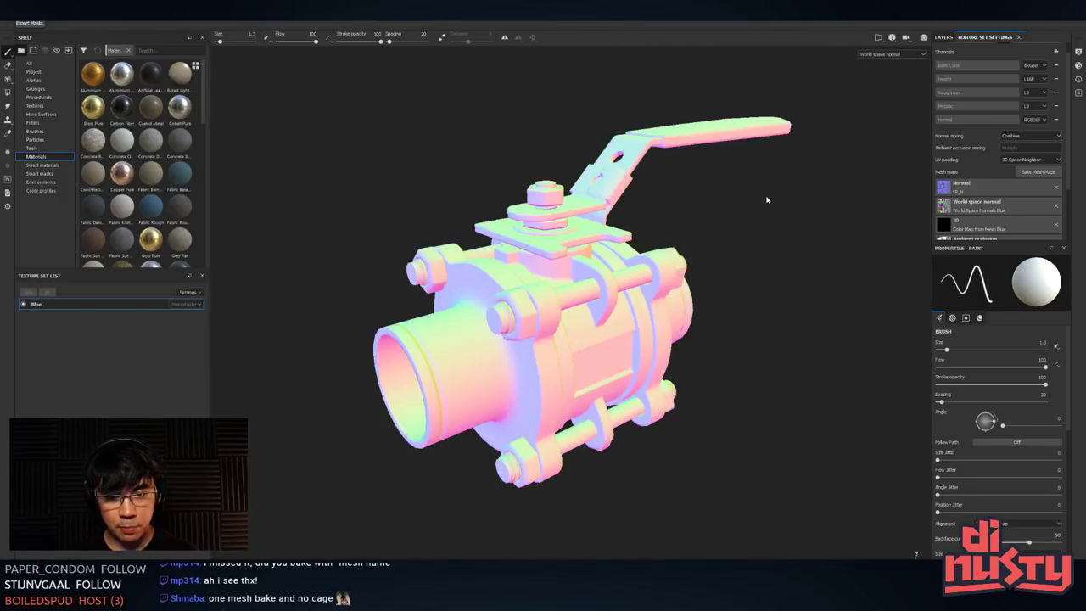
- Look through the valve's texture channels, including height and base color, and return to the full material view
key("c")
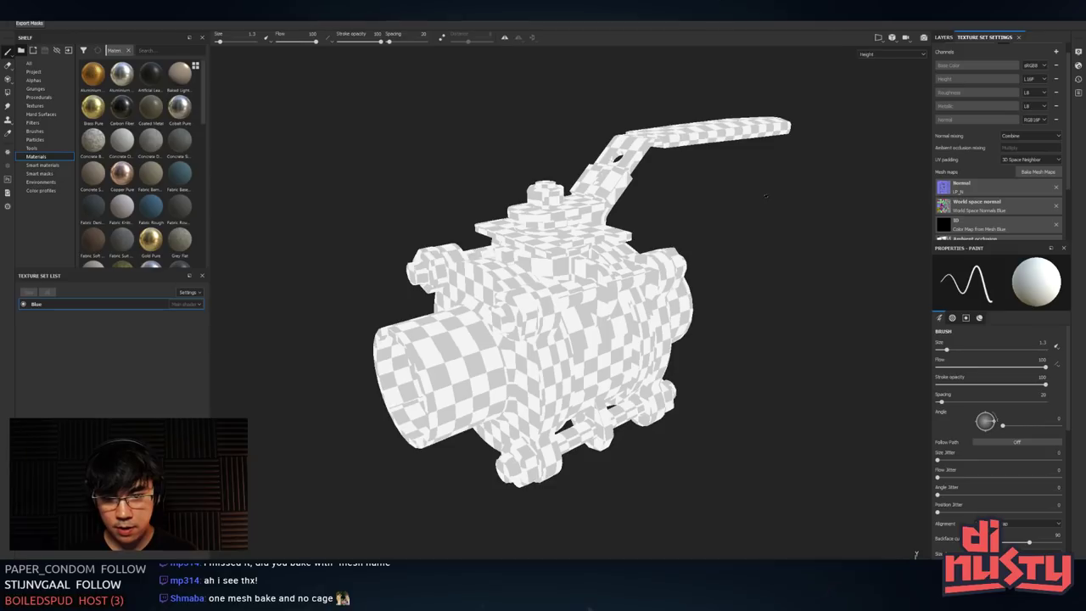
key("c")
scroll(871, 59, "up", 2)
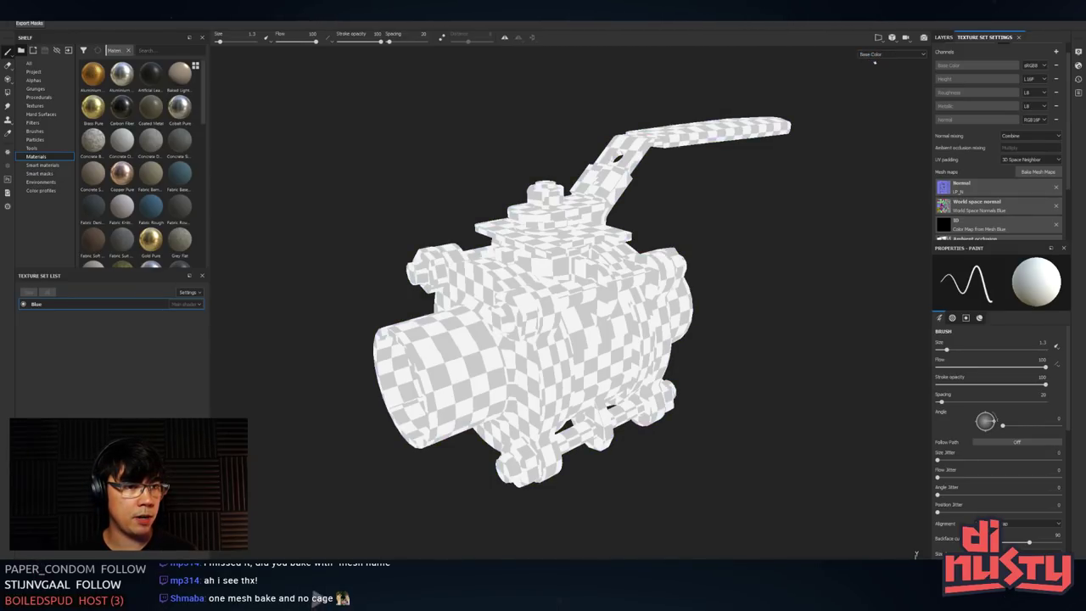
key("c")
key("c")
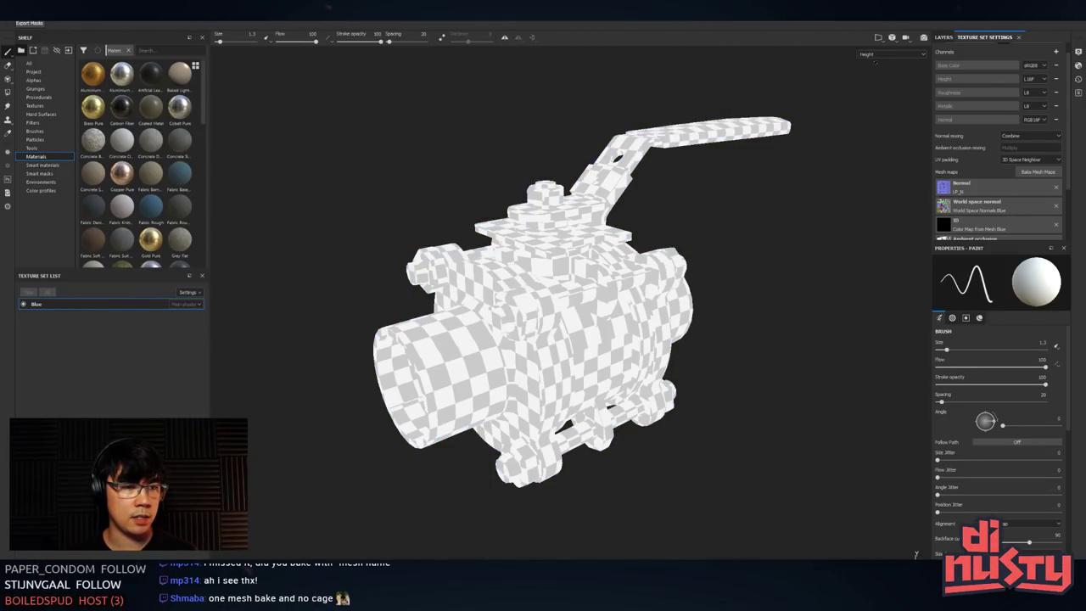
key("m")
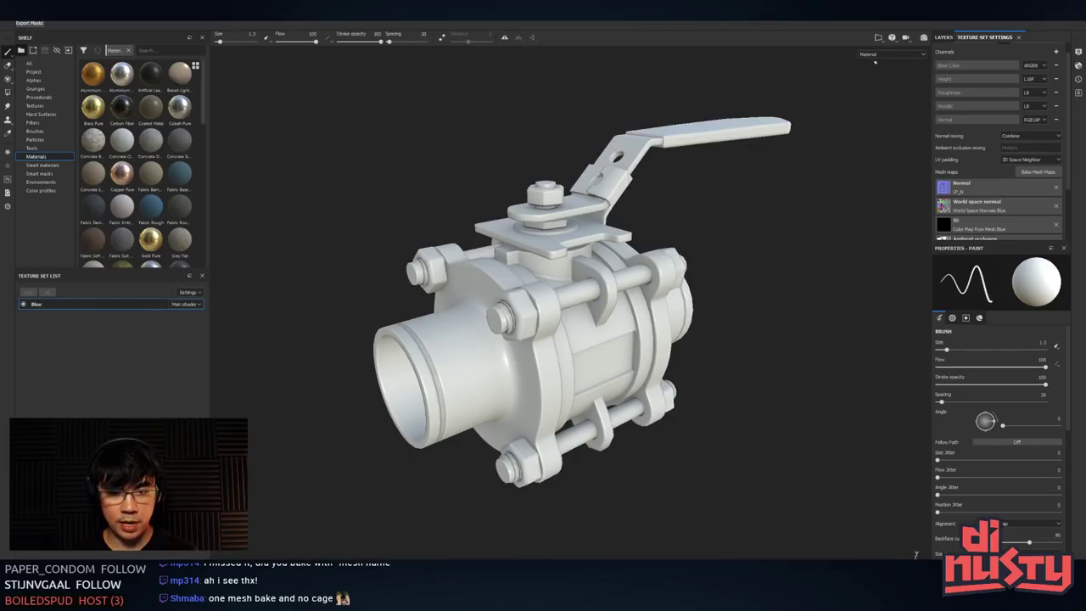
left_click_drag(819, 194, 800, 192, "alt")
right_click_drag(799, 191, 778, 200, "alt")
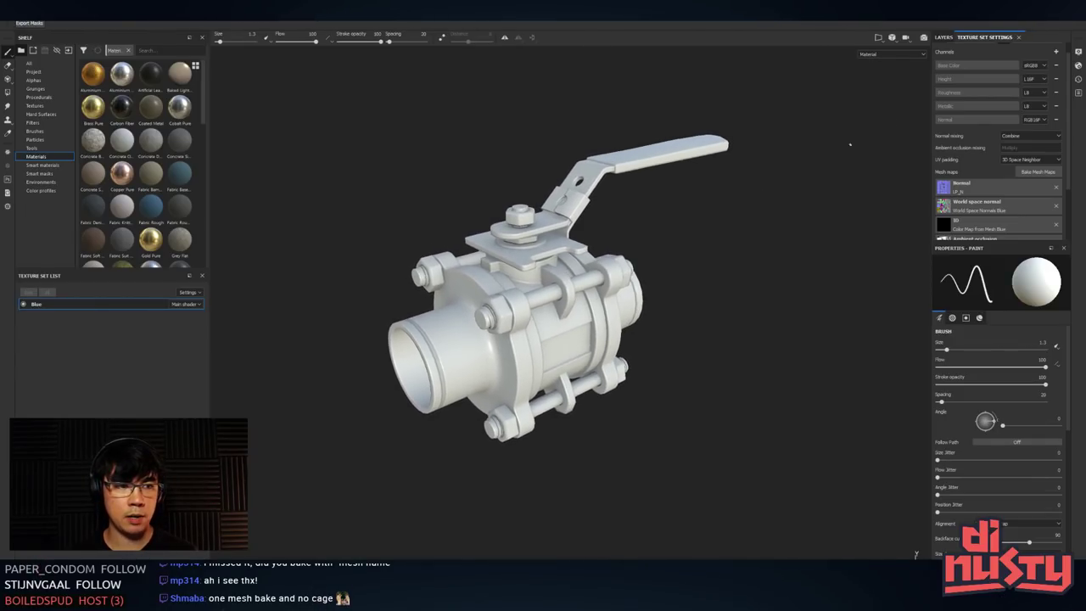
- Review the environment and camera options in the display settings
left_click(1079, 51)
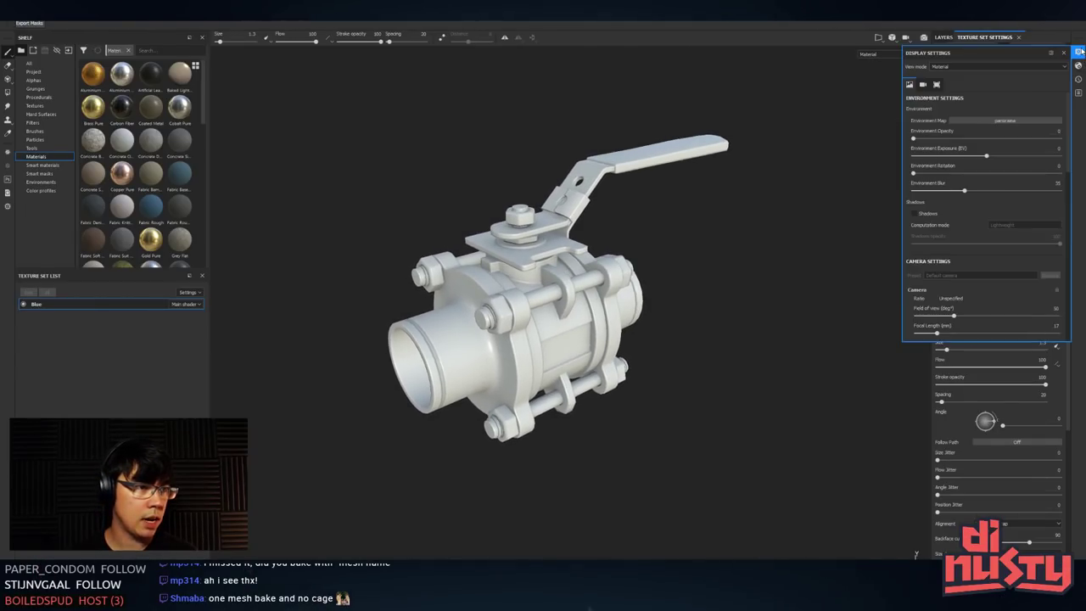
mouse_move(728, 212)
left_mouse_down("alt")
mouse_move(715, 213)
mouse_move(758, 211)
mouse_move(744, 209)
left_mouse_up("alt")
left_click_drag(836, 179, 811, 182, "alt")
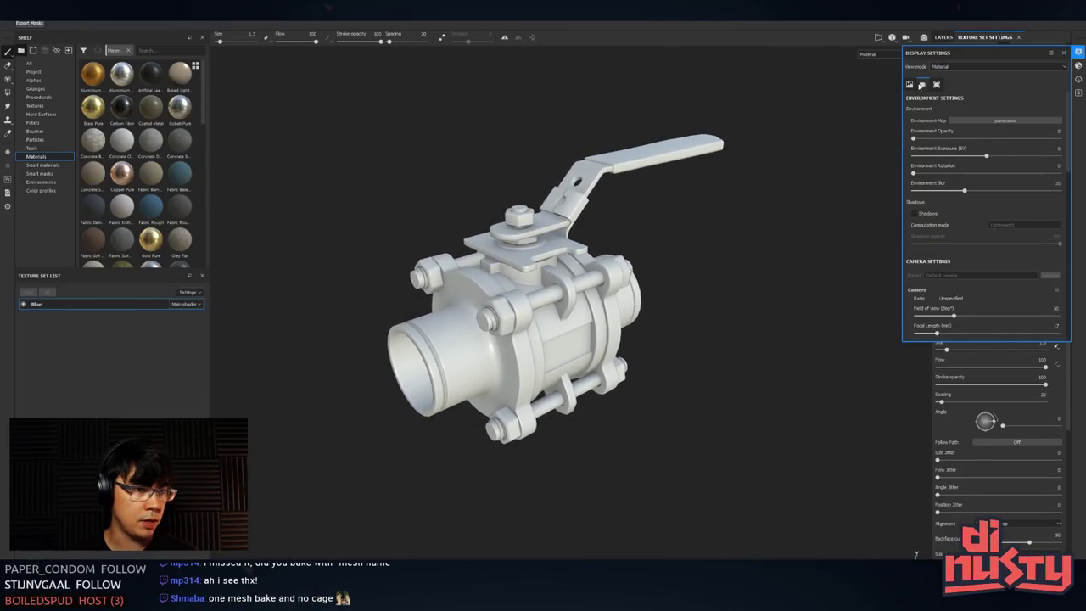
scroll(915, 104, "down", 4)
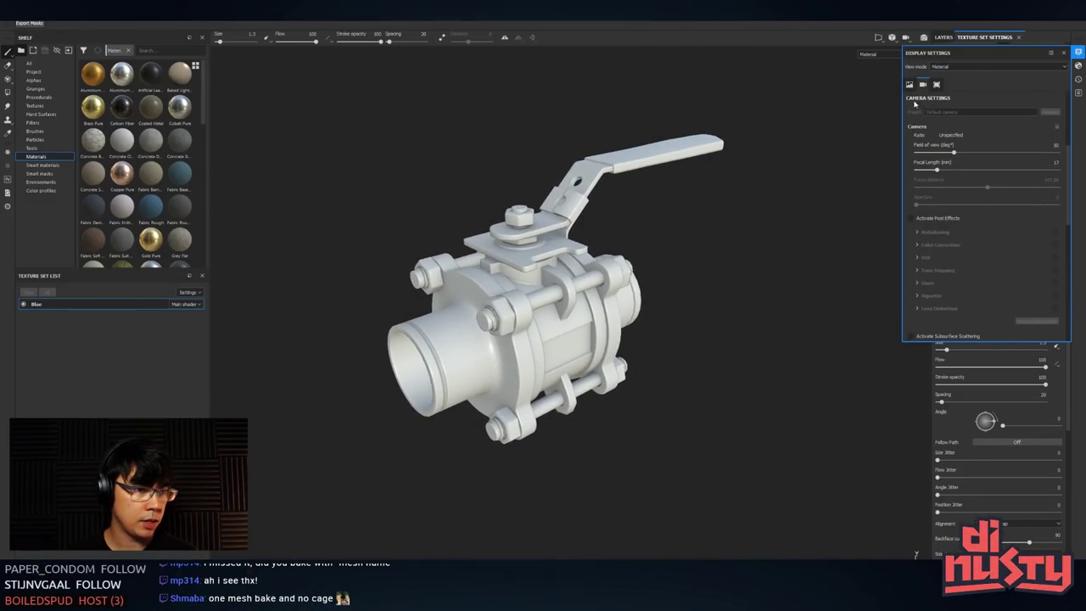
- Review the main shader's parameters and available quality levels, and close the shader settings
left_click(1078, 66)
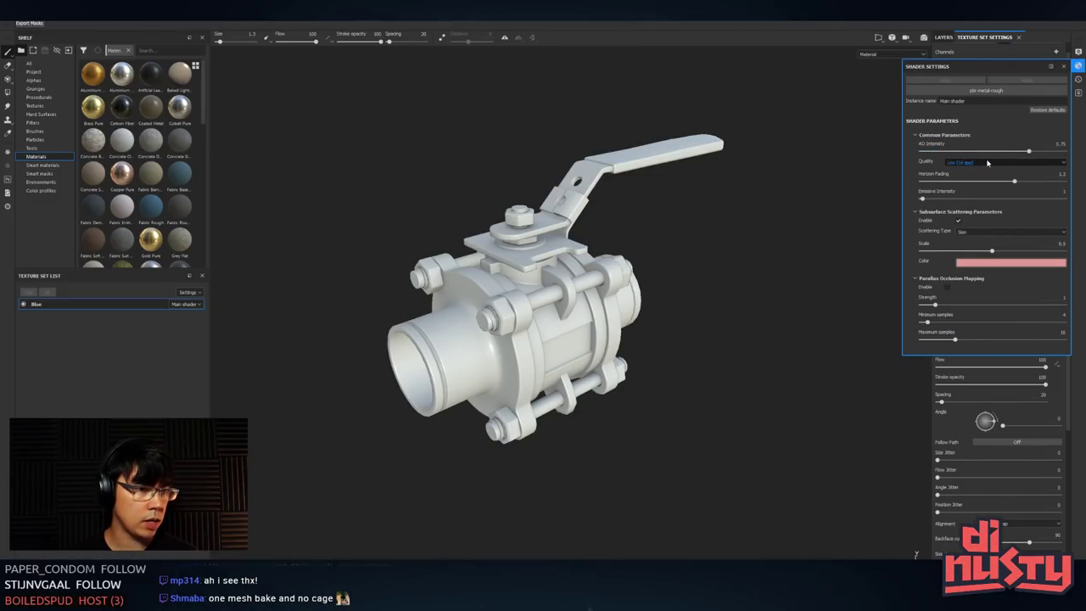
left_click(984, 163)
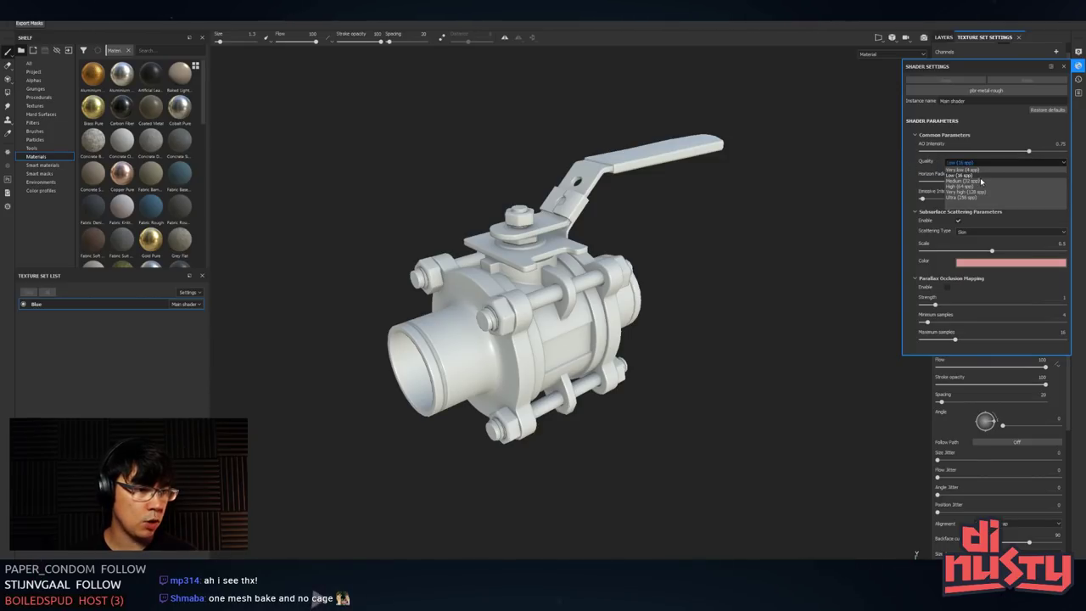
left_click(945, 132)
left_click_drag(768, 158, 750, 173, "alt")
left_click(1058, 66)
left_click_drag(763, 216, 683, 210, "alt")
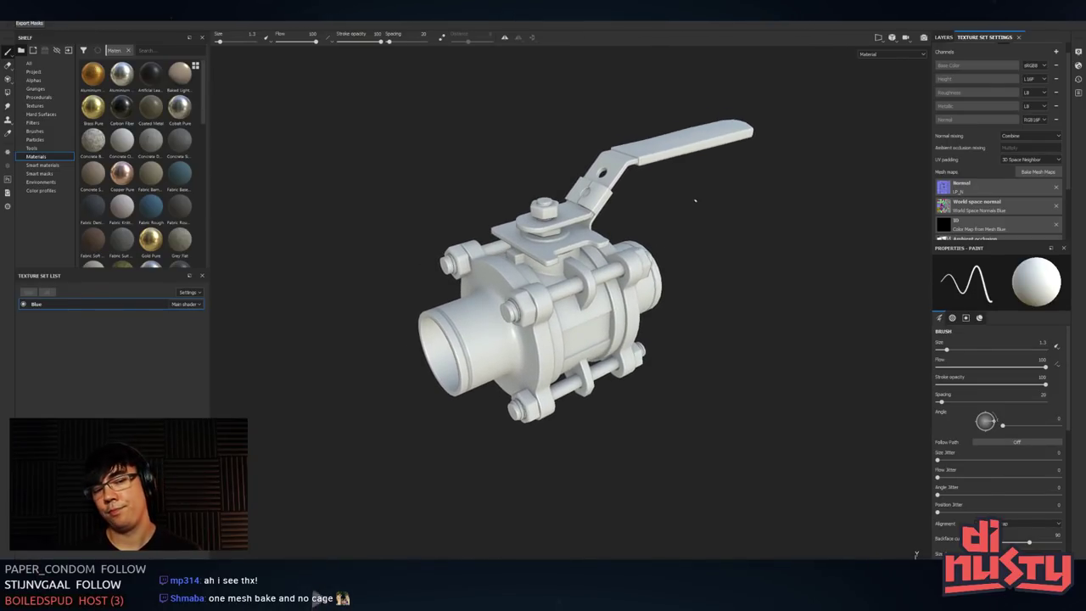
- Bring up the layer stack and look over the untextured valve
left_click(938, 37)
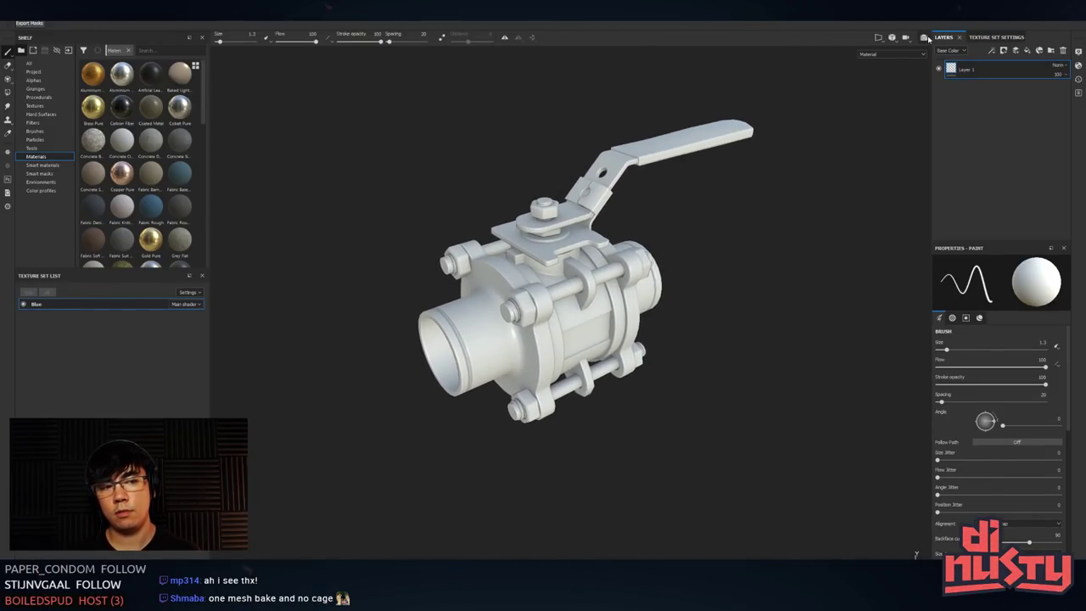
left_click_drag(809, 182, 796, 155, "alt")
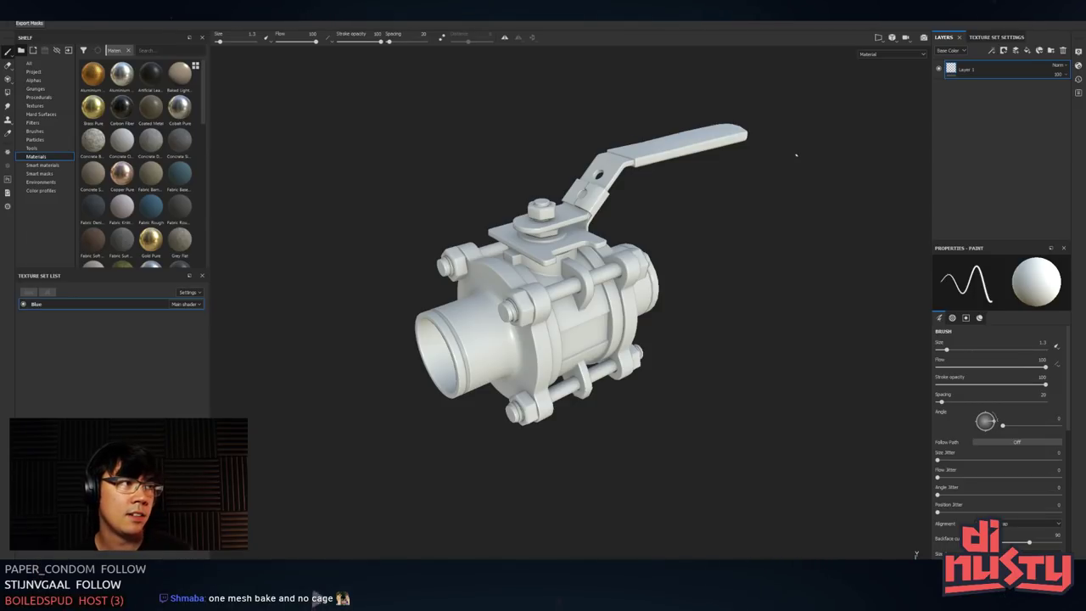
left_click_drag(796, 155, 805, 166, "alt")
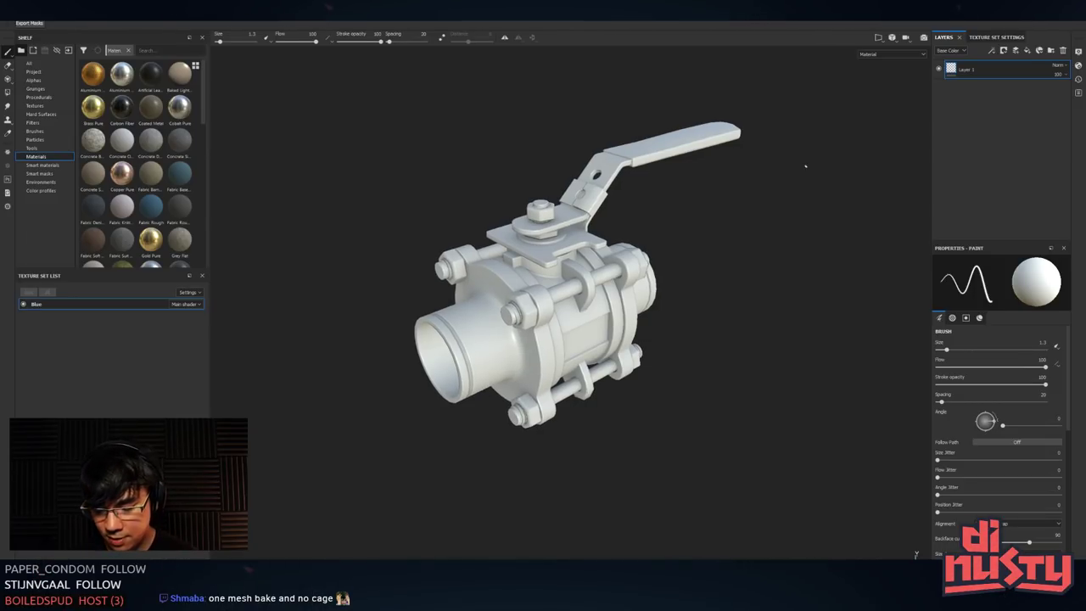
mouse_move(752, 197)
left_mouse_down("alt")
mouse_move(721, 181)
mouse_move(715, 189)
mouse_move(743, 186)
left_mouse_up("alt")
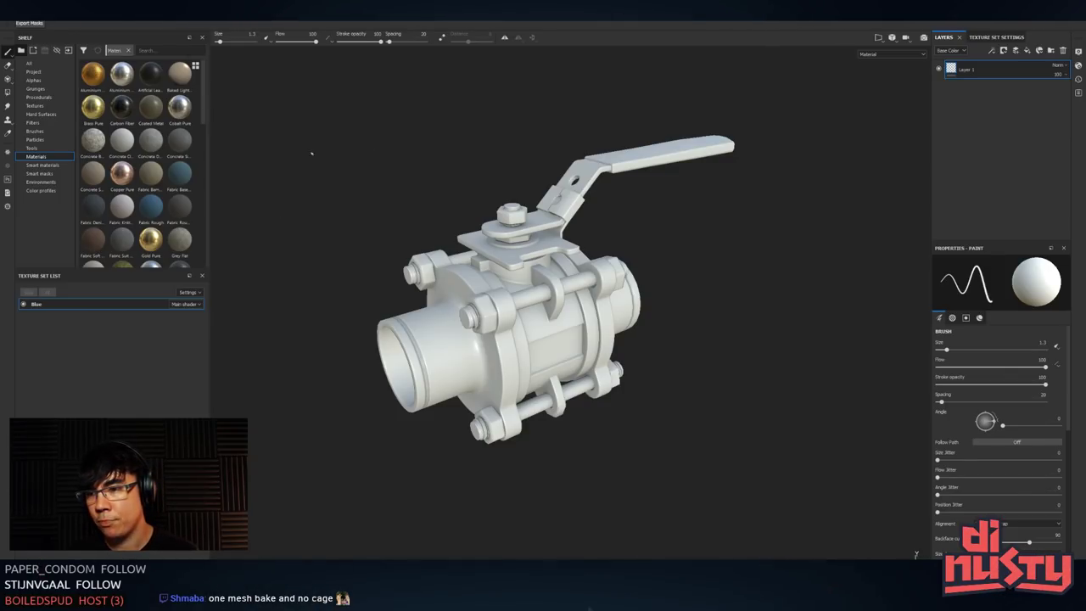
- Search the smart materials for steel and apply Steel Rust Surface to the valve
left_click(45, 149)
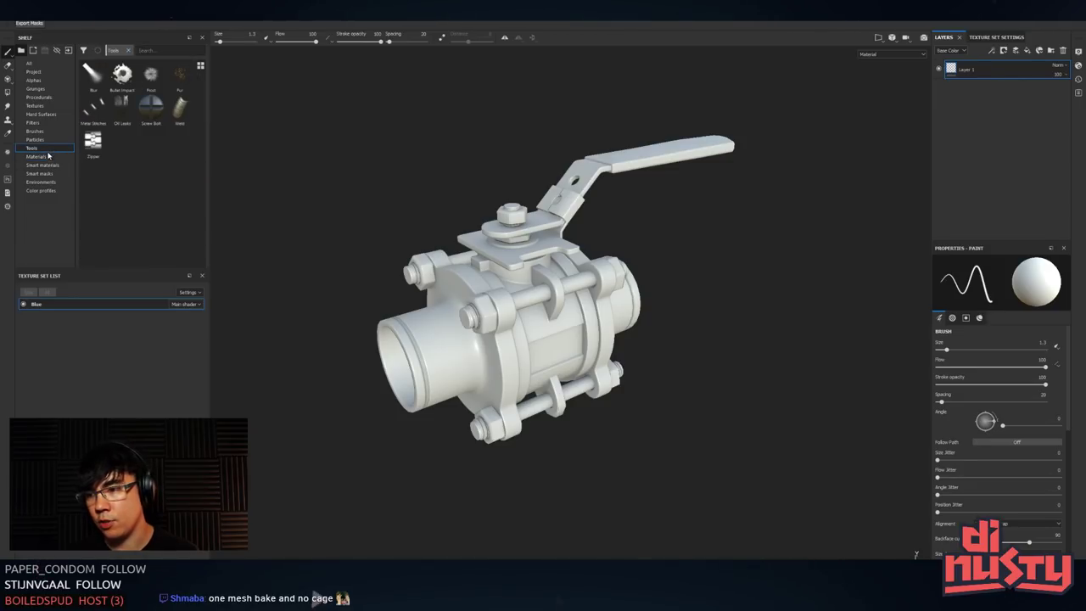
left_click(39, 156)
left_click(60, 165)
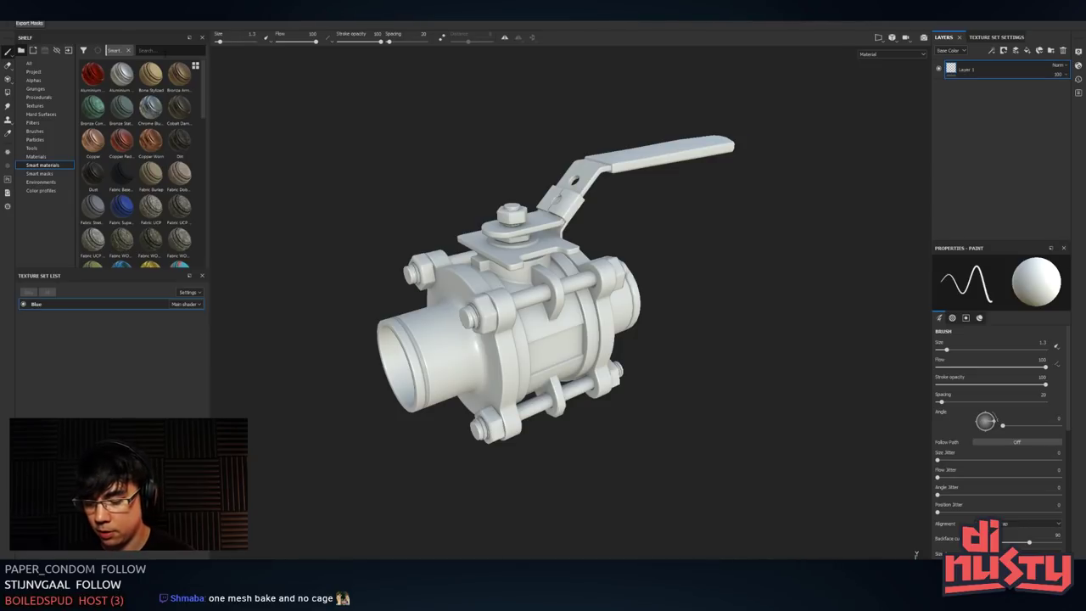
left_click(166, 51)
type("steel")
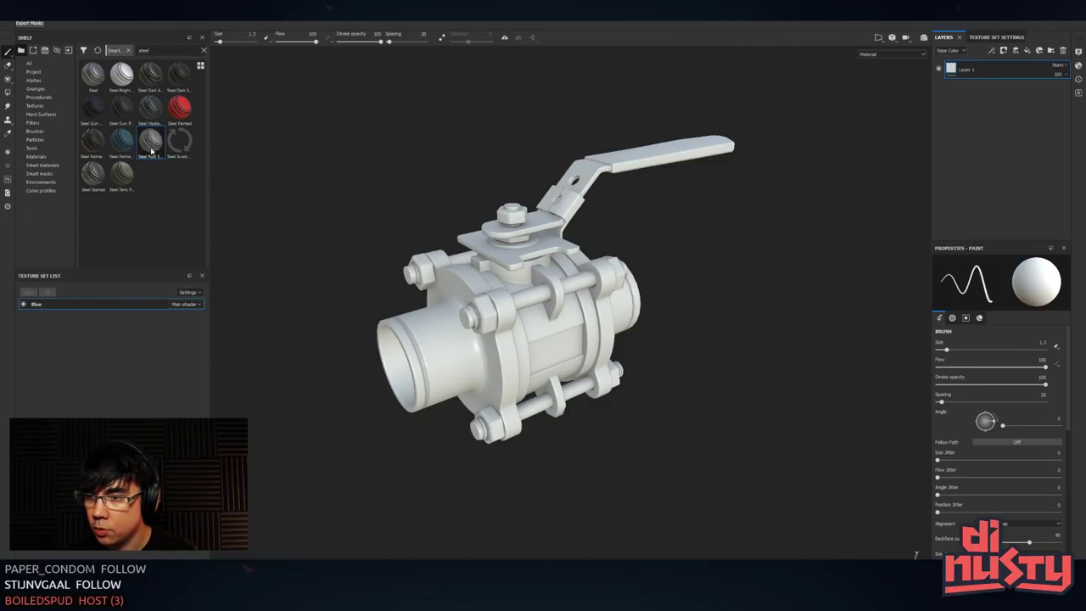
mouse_move(152, 149)
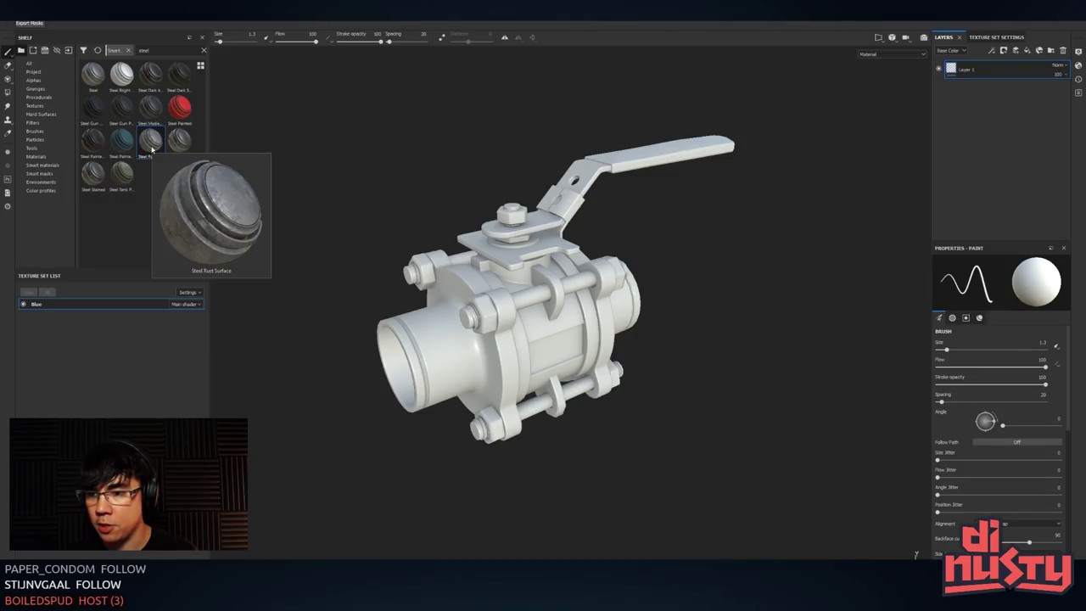
left_click_drag(151, 150, 524, 293)
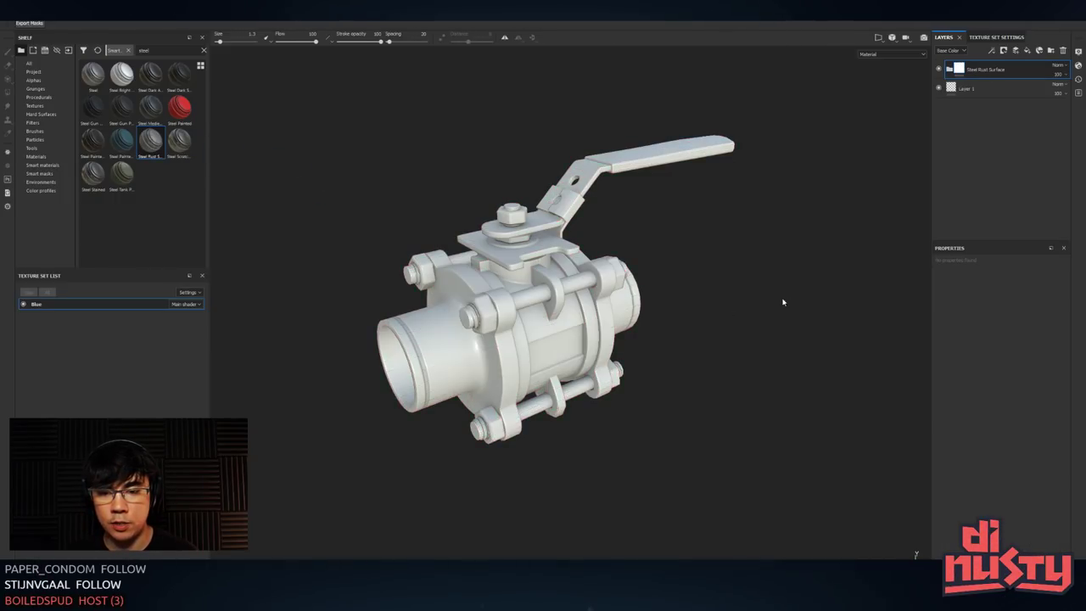
- Examine the rusted steel on the valve from several angles and expand the Steel Rust Surface folder to see its layers
left_click_drag(719, 266, 656, 251, "alt")
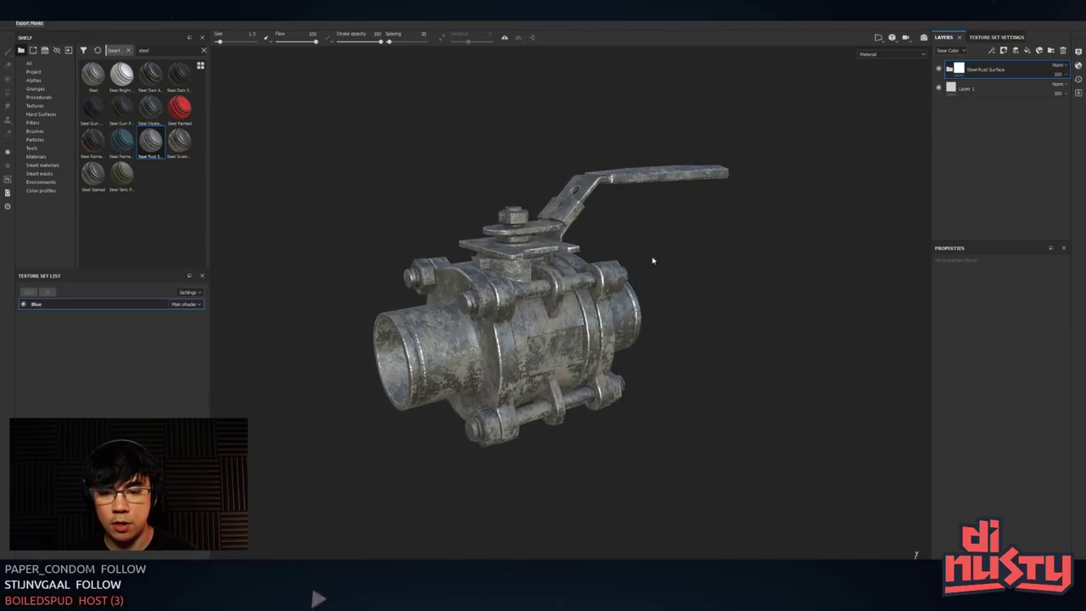
right_click_drag(652, 260, 746, 299, "alt")
left_click_drag(746, 298, 617, 304, "alt")
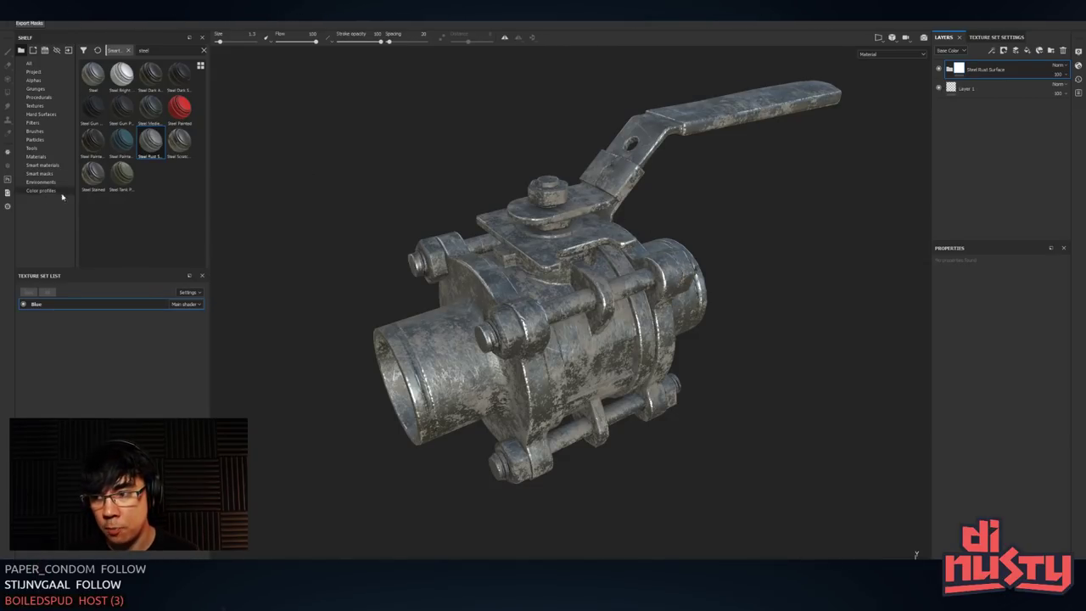
left_click(948, 69)
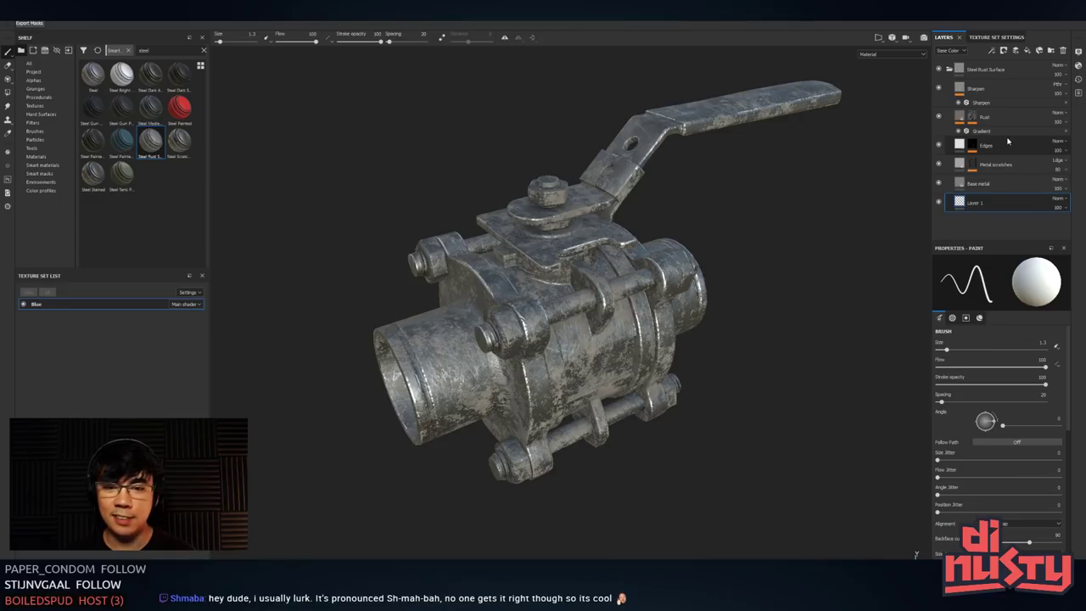
left_click_drag(759, 341, 752, 324, "alt")
middle_click_drag(752, 325, 741, 315, "alt")
right_click_drag(742, 314, 770, 322, "alt")
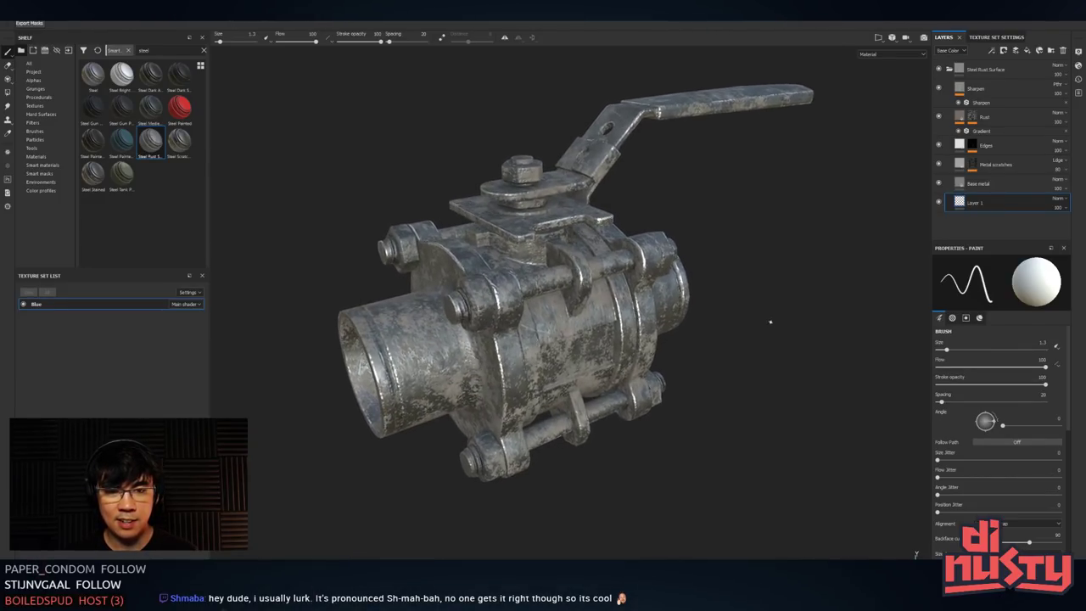
left_click_drag(770, 322, 763, 352, "alt")
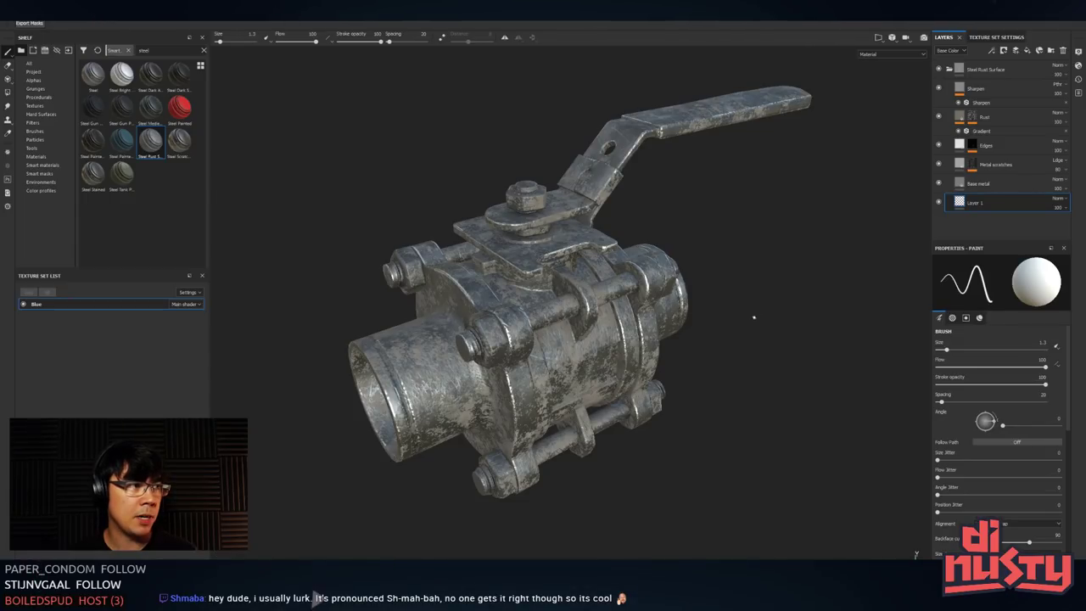
mouse_move(733, 351)
left_mouse_down("alt")
mouse_move(734, 330)
mouse_move(734, 342)
left_mouse_up("alt")
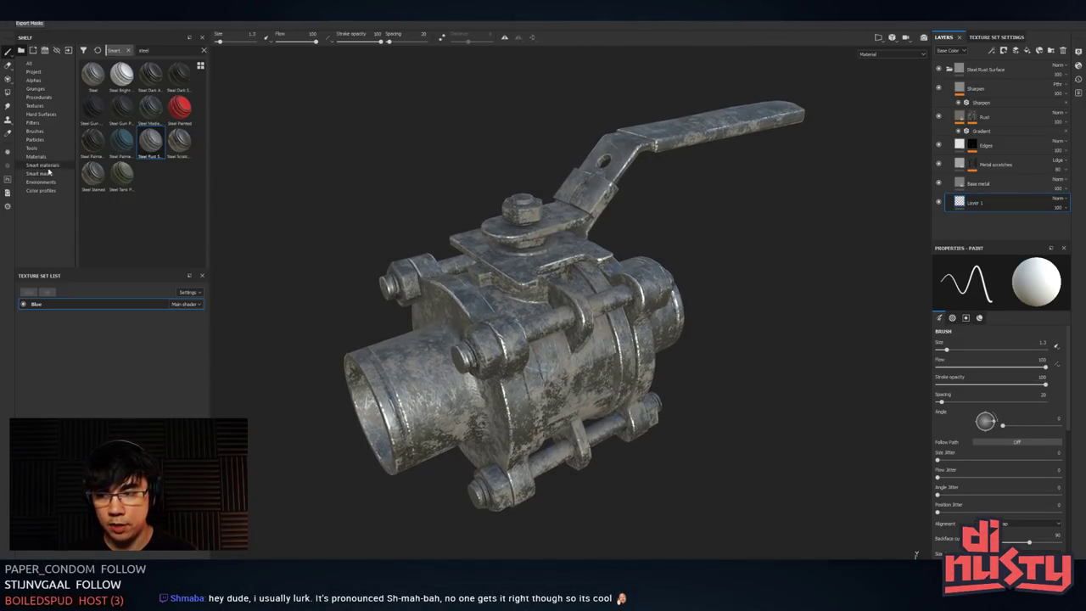
- Shift the Rust layer's tri-planar projection on the valve, giving it a Y offset of about -0.035
left_click(993, 94)
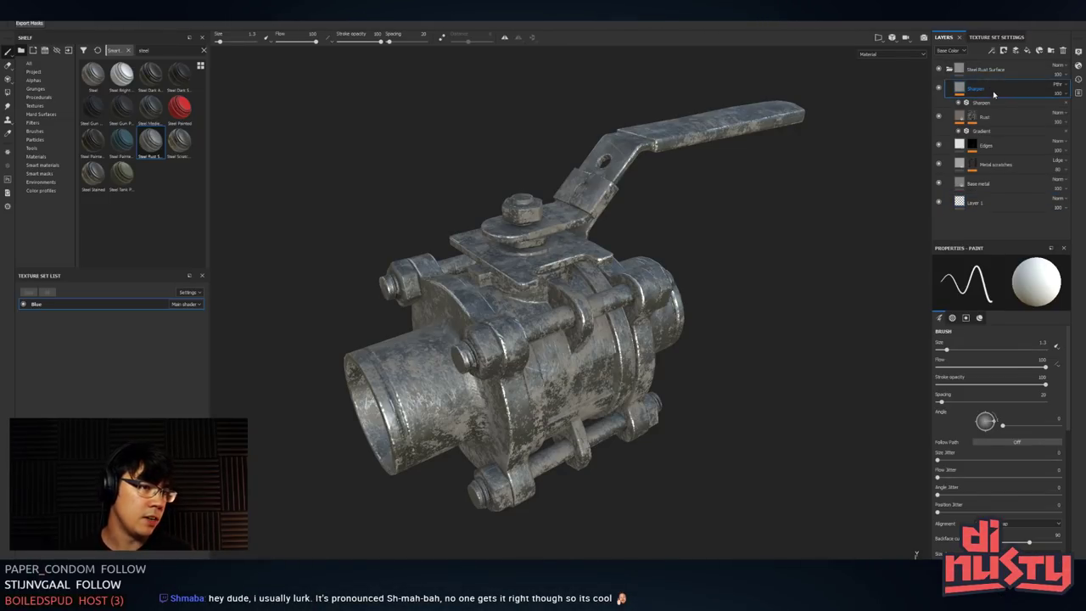
left_click(981, 145)
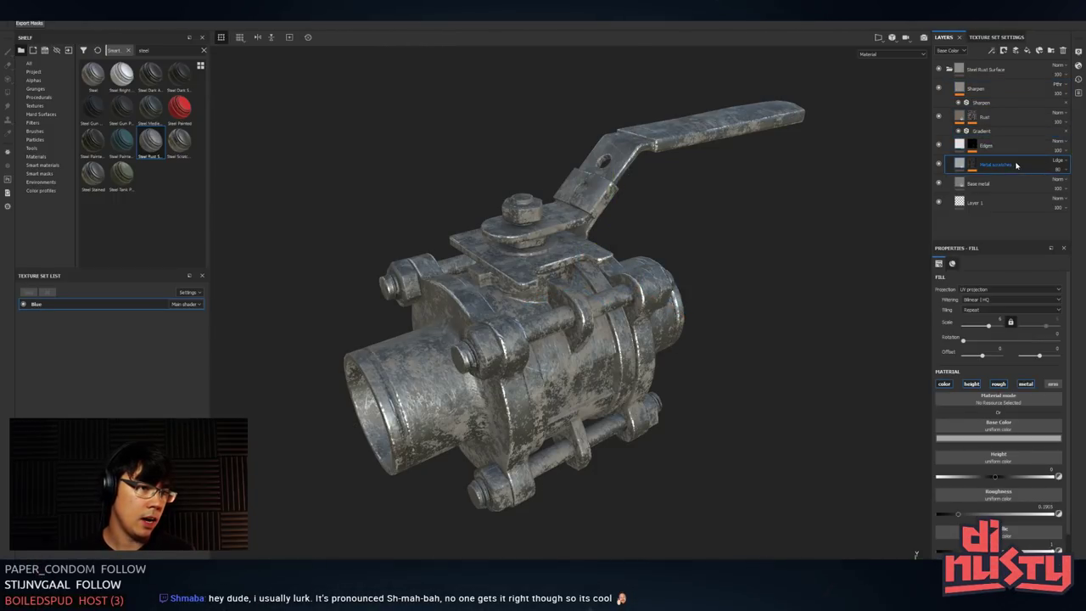
left_click(997, 116)
left_click_drag(777, 179, 773, 154, "alt")
left_click_drag(601, 301, 617, 317)
mouse_move(632, 231)
left_mouse_down()
mouse_move(632, 256)
mouse_move(632, 223)
mouse_move(632, 242)
left_mouse_up()
left_click_drag(739, 259, 496, 288, "alt")
scroll(669, 253, "down", 3)
left_click_drag(553, 324, 523, 297)
- Rotate the Rust layer's tri-planar projection freehand and scale it up uniformly to about 1.25
key("e")
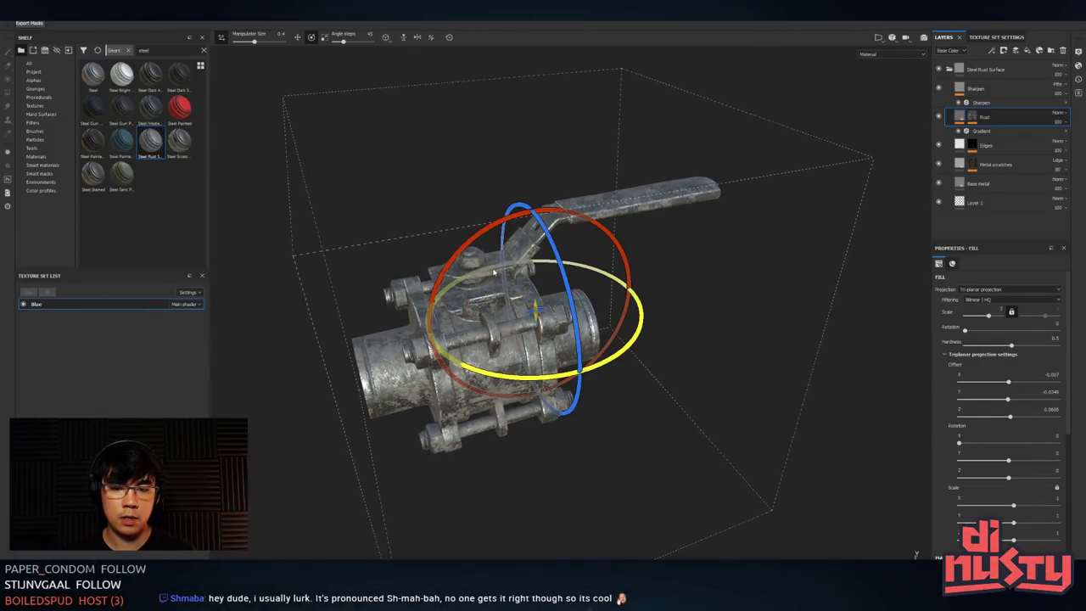
mouse_move(486, 232)
left_mouse_down()
mouse_move(477, 249)
mouse_move(499, 221)
left_mouse_up()
key("r")
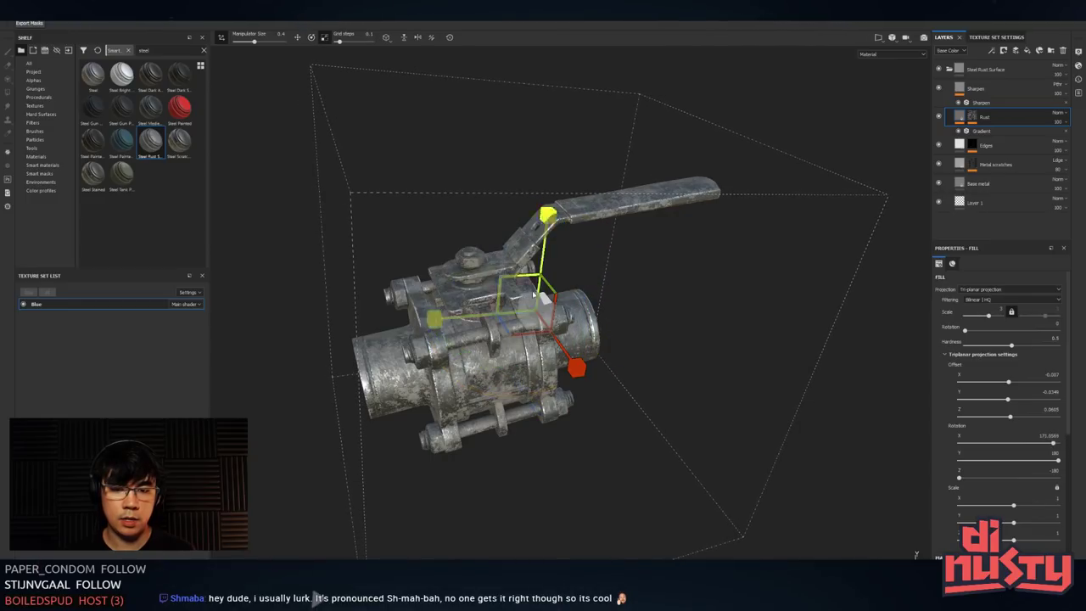
left_click_drag(535, 311, 606, 283)
left_click(976, 119)
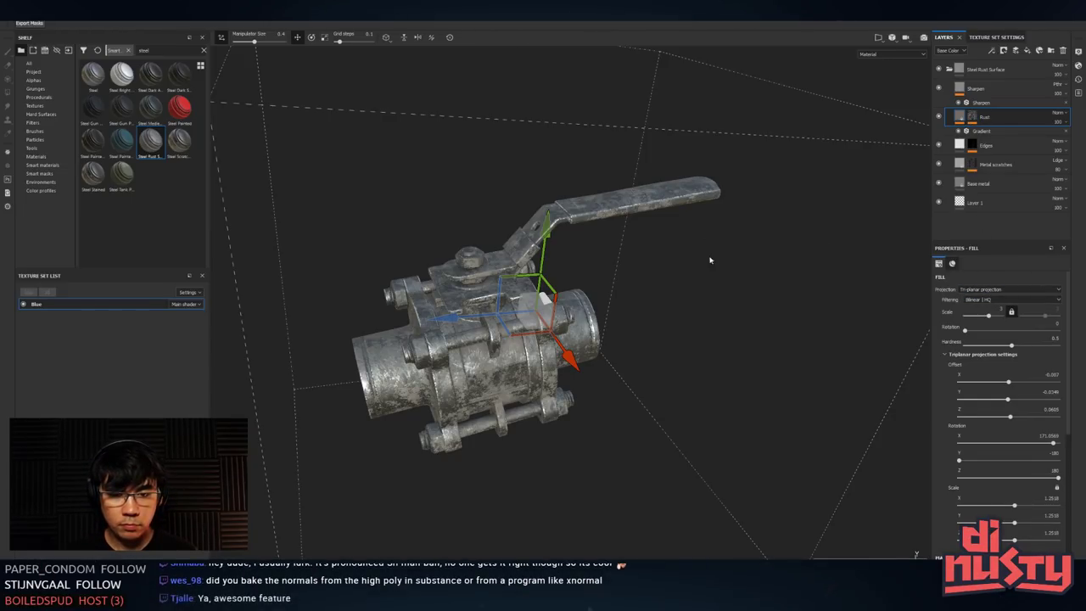
left_click_drag(720, 252, 865, 197, "alt")
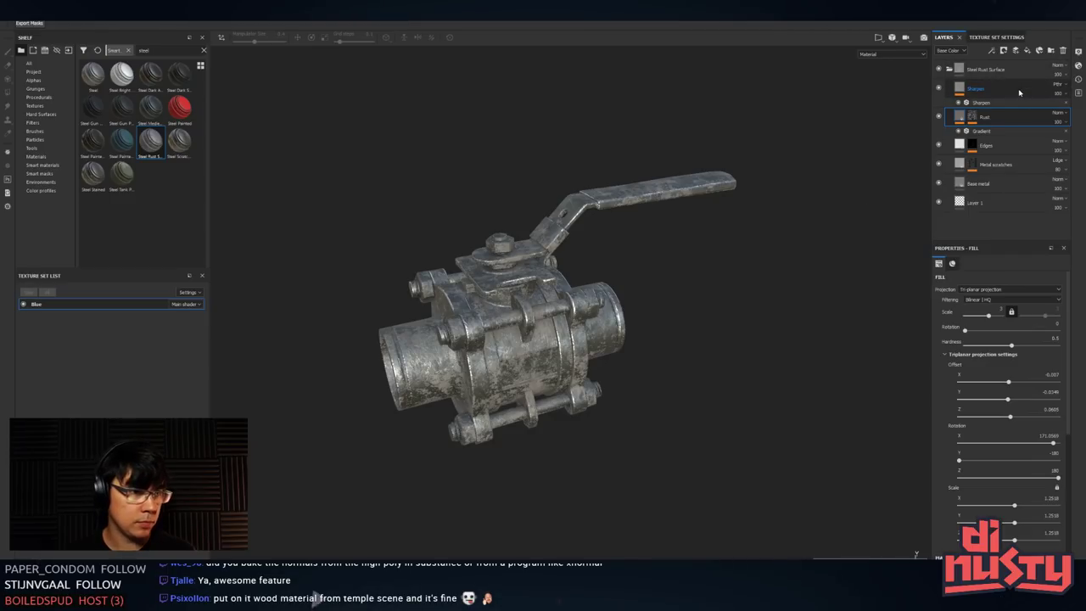
- Delete the empty Layer 1 from the bottom of the layer stack
left_click(1017, 143)
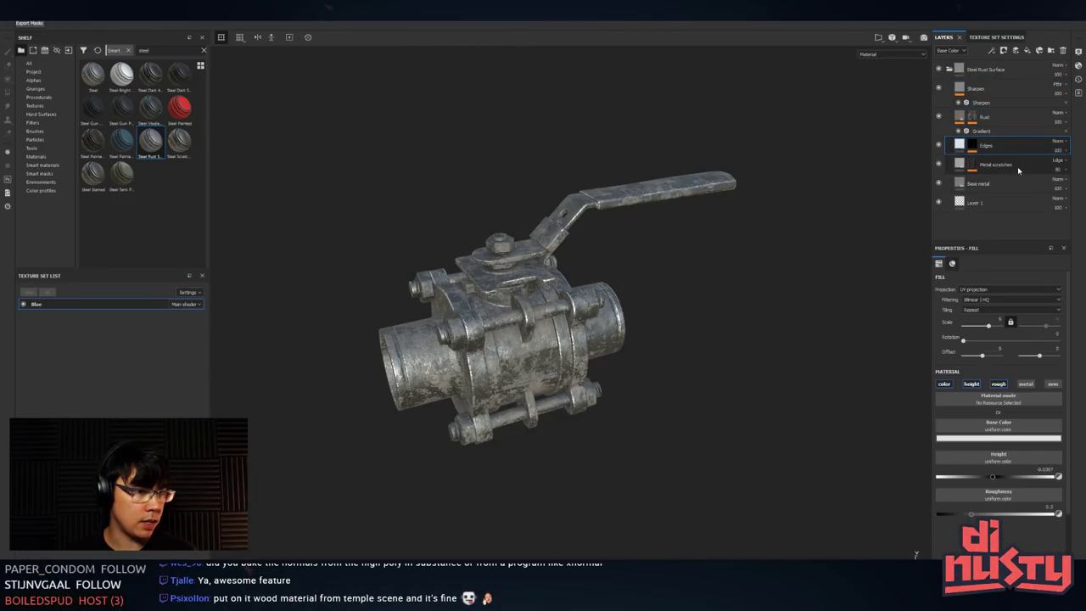
left_click(1008, 203)
key("Delete")
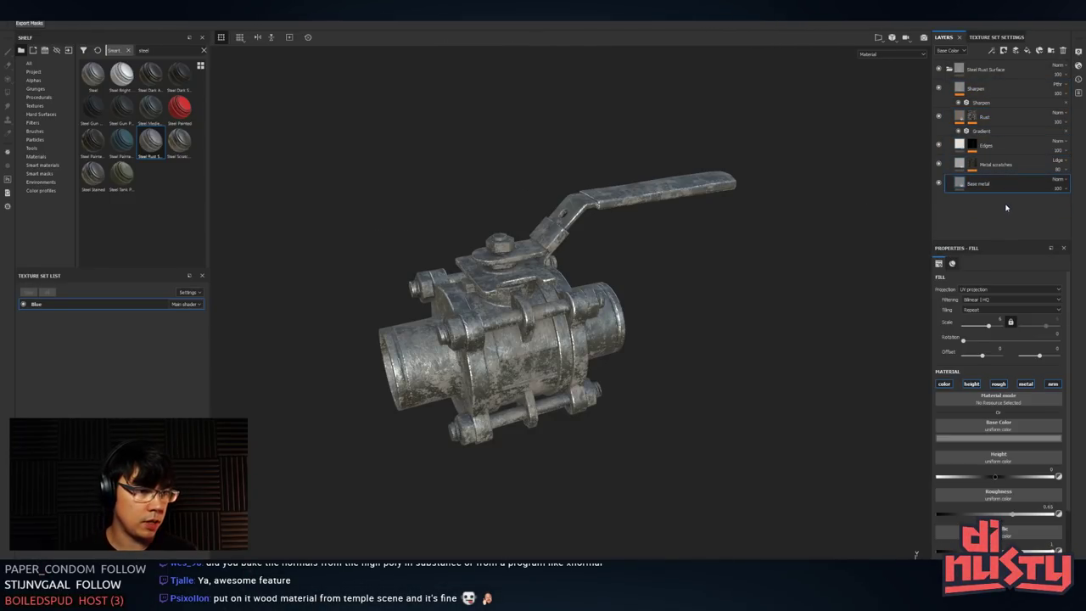
- Group the layers from Sharpen to Base metal into a new folder outside Steel Rust Surface, and delete the emptied original folder
left_click(990, 91, "shift")
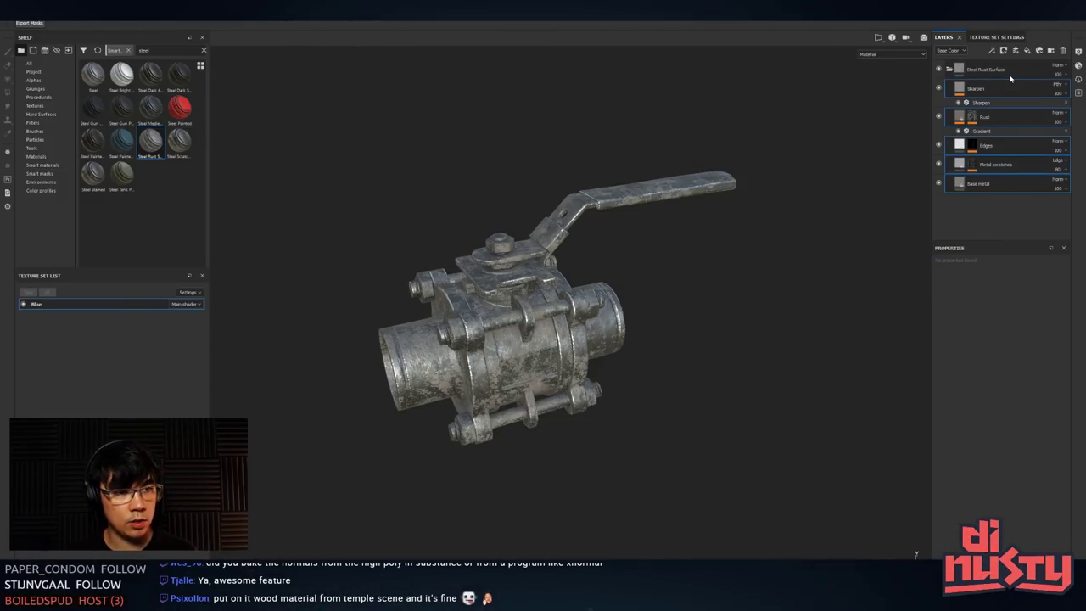
key("ctrl+g")
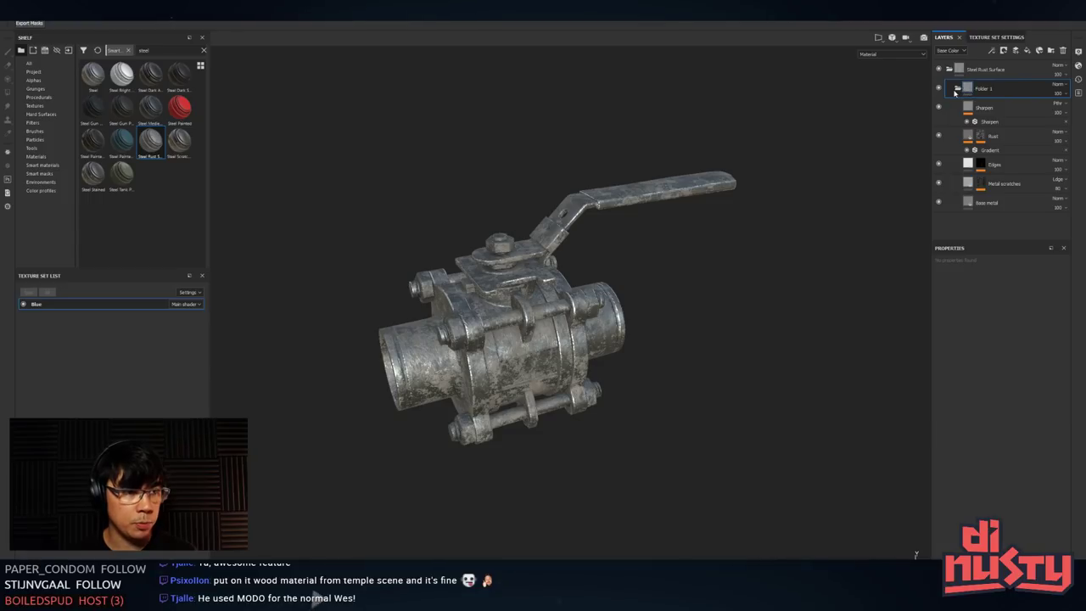
left_click(957, 89)
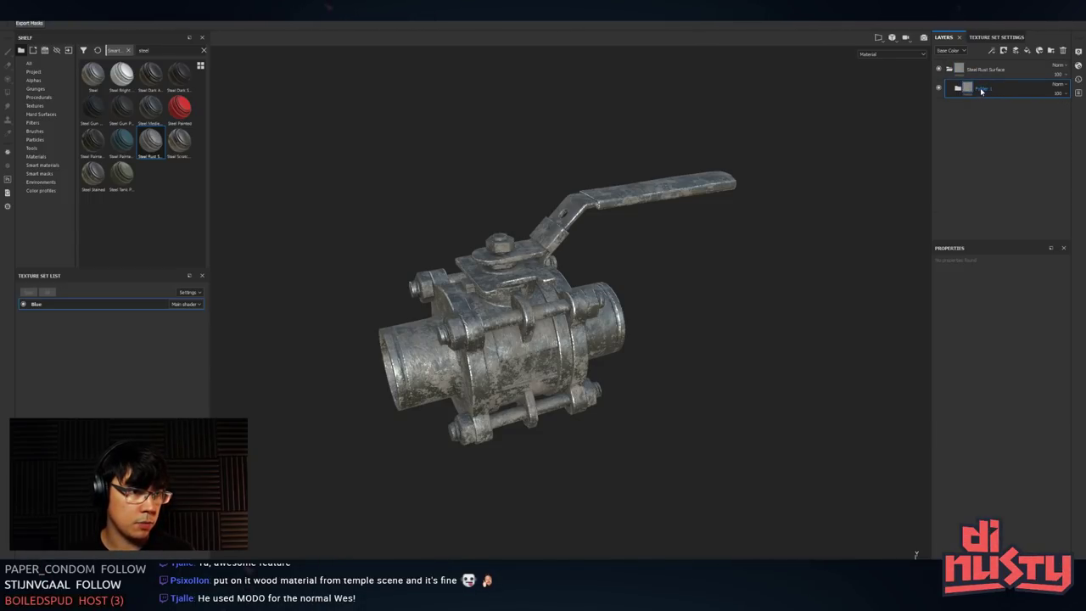
left_click_drag(981, 90, 1000, 62)
left_click(988, 90)
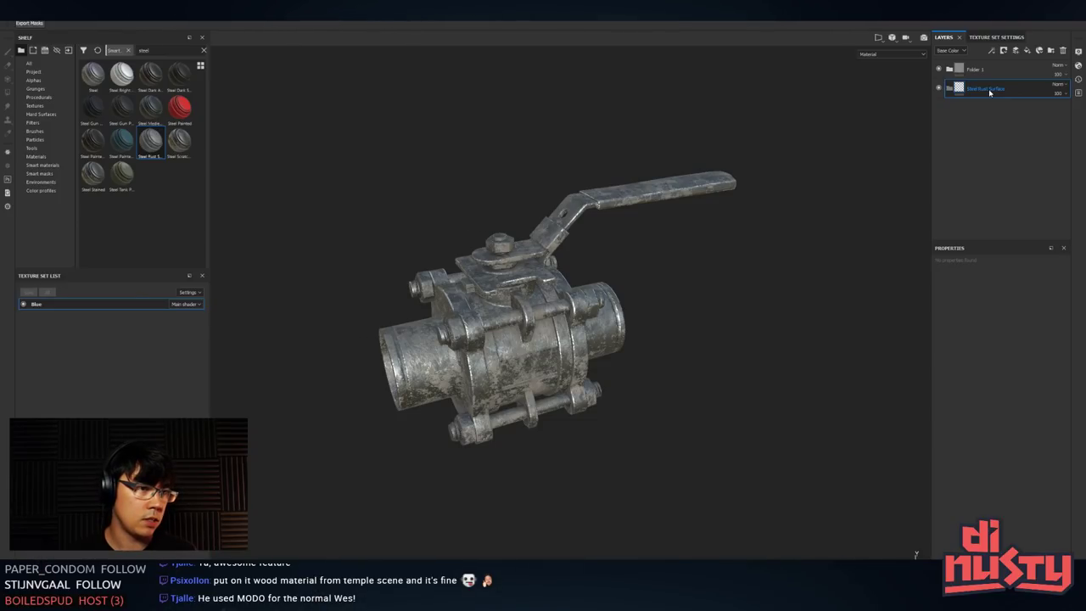
left_click_drag(989, 93, 994, 75)
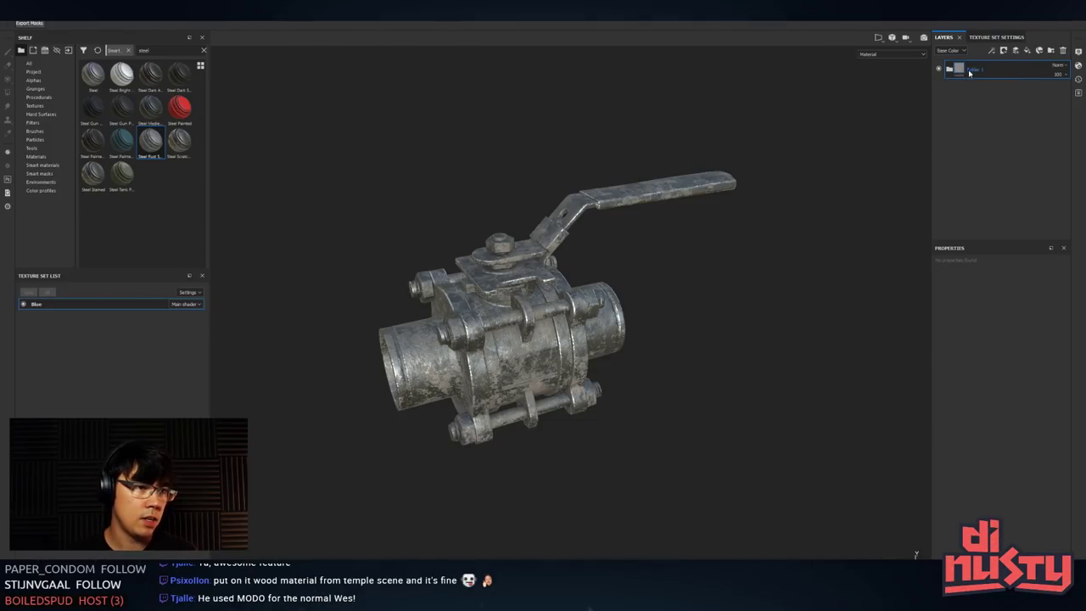
- Expand the new layer folder and rename it Ya
left_click(949, 69)
double_click(976, 71)
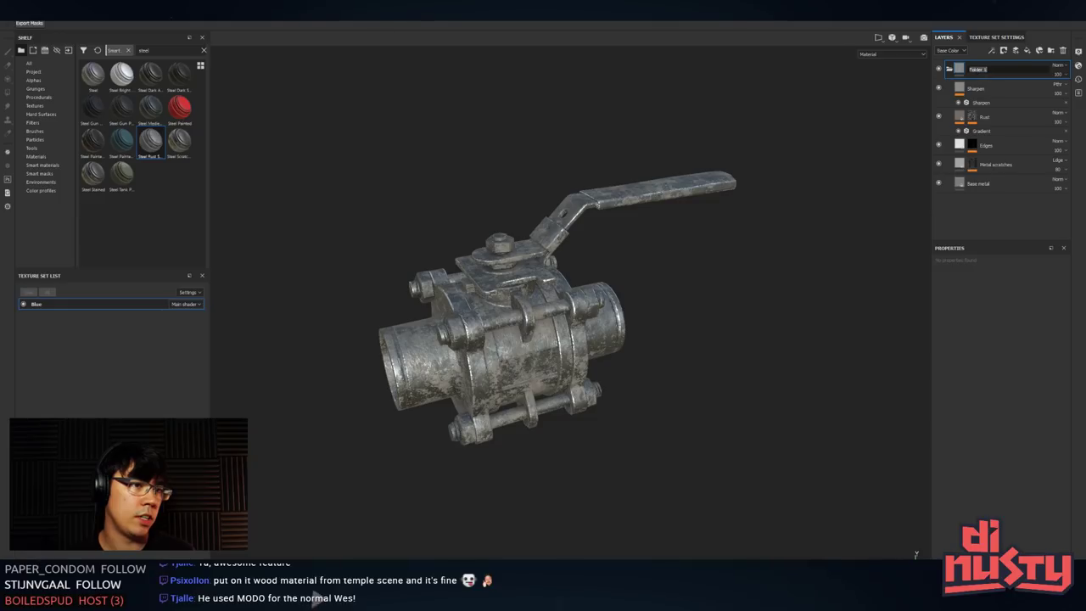
type("O")
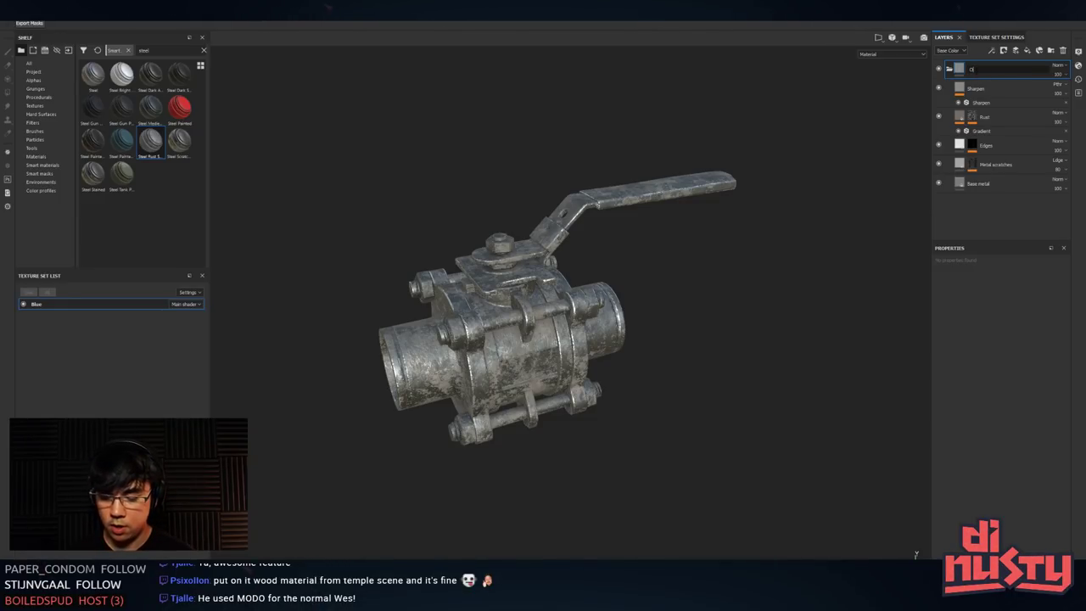
key("Return")
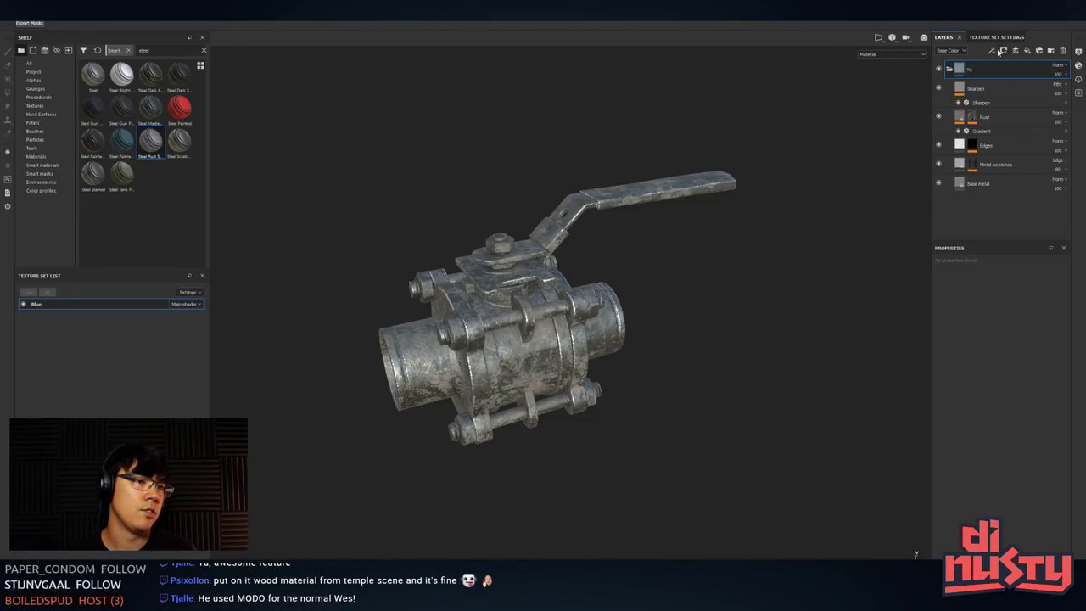
- Create a smart material from the Ya folder
left_click_drag(653, 268, 926, 115, "alt")
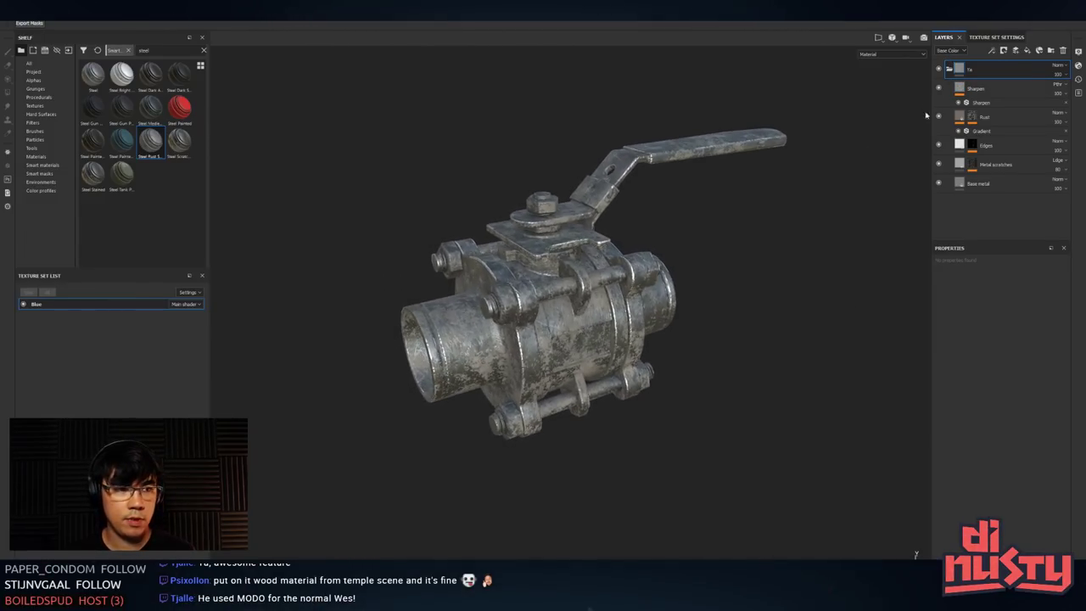
right_click(961, 67)
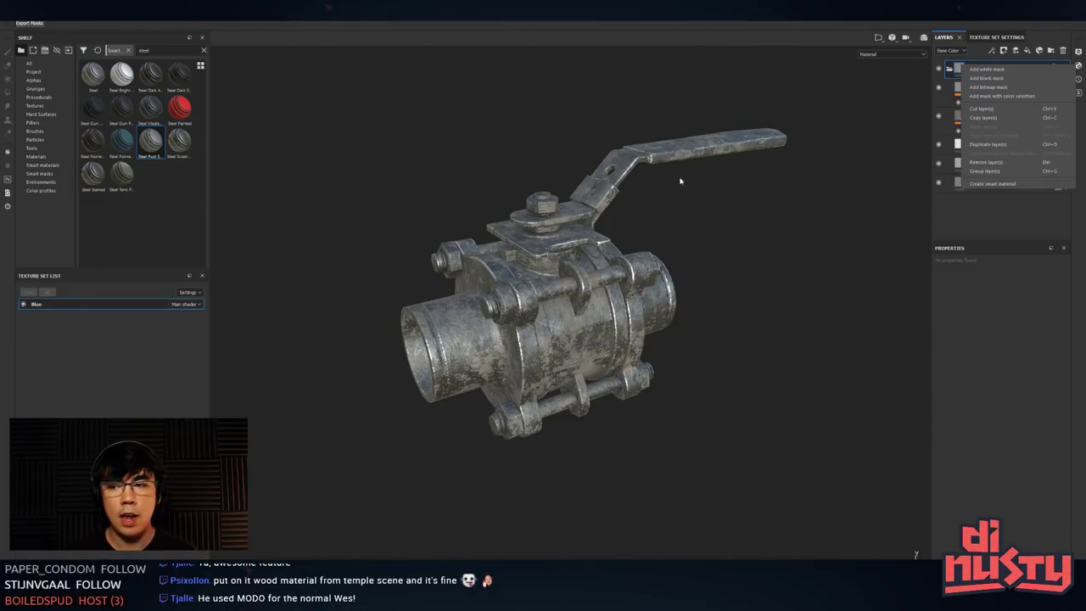
left_click(994, 184)
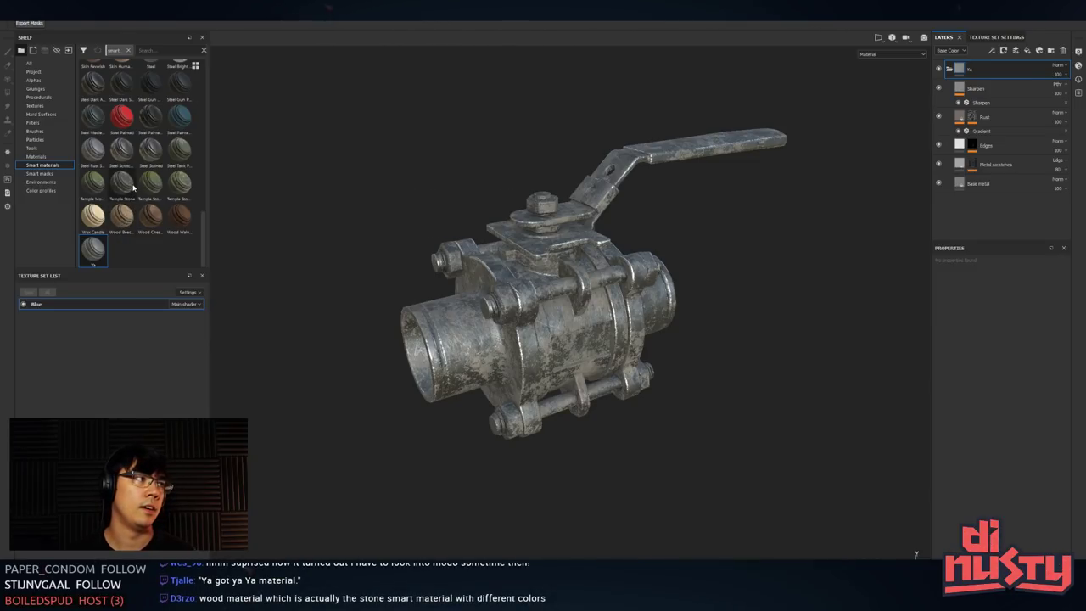
mouse_move(134, 183)
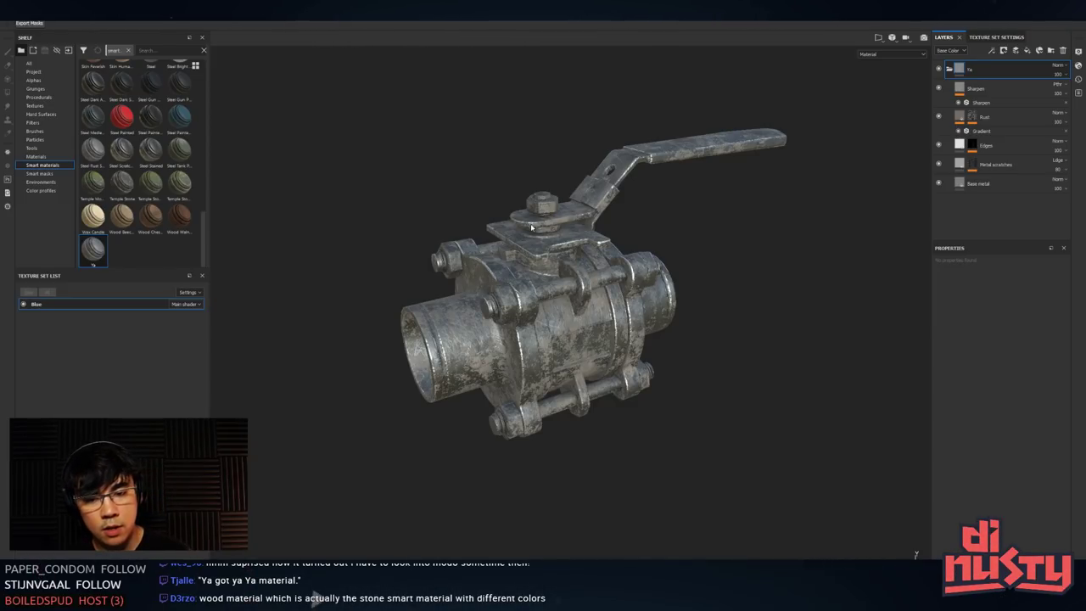
- Delete the Ya folder from the layer stack and apply the saved Ya smart material to the valve
left_click_drag(532, 227, 548, 267, "alt")
right_click_drag(560, 270, 684, 295, "alt")
mouse_move(684, 296)
left_mouse_down("alt")
mouse_move(700, 247)
mouse_move(670, 291)
mouse_move(689, 300)
left_mouse_up("alt")
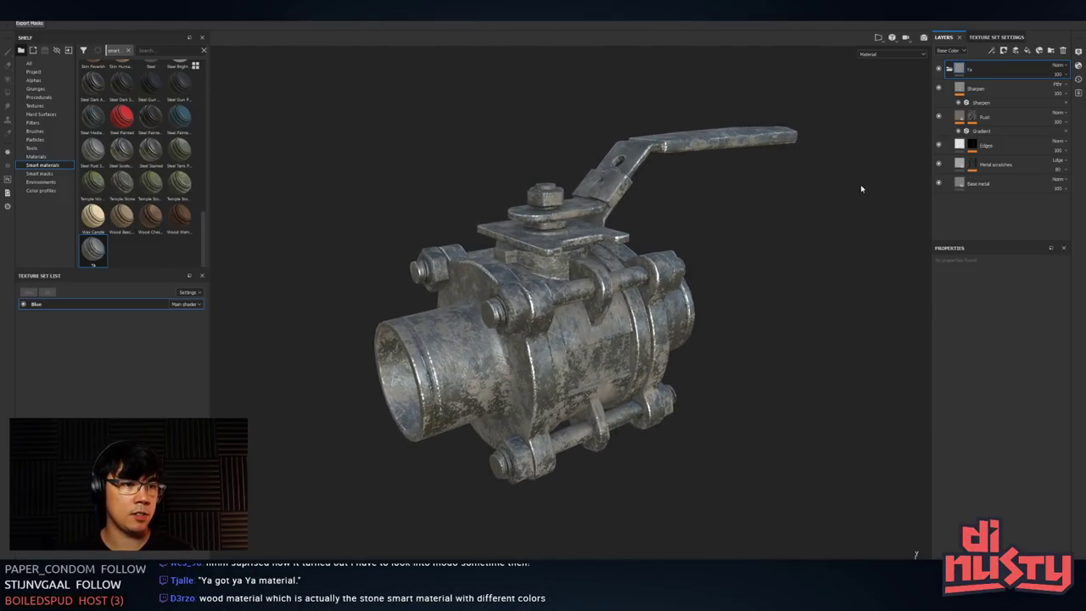
key("Delete")
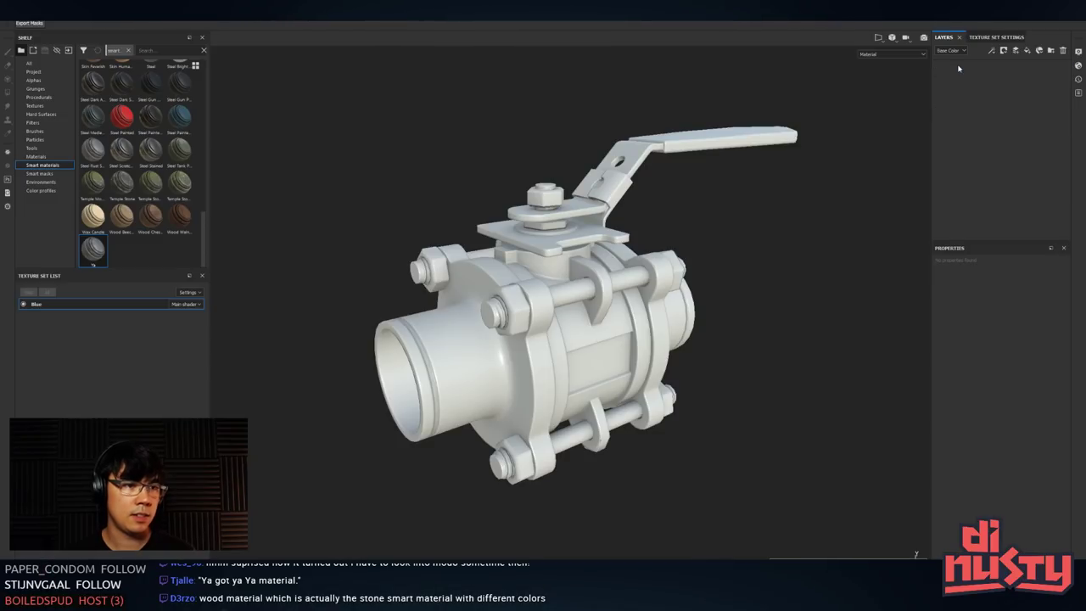
left_click_drag(94, 248, 502, 259)
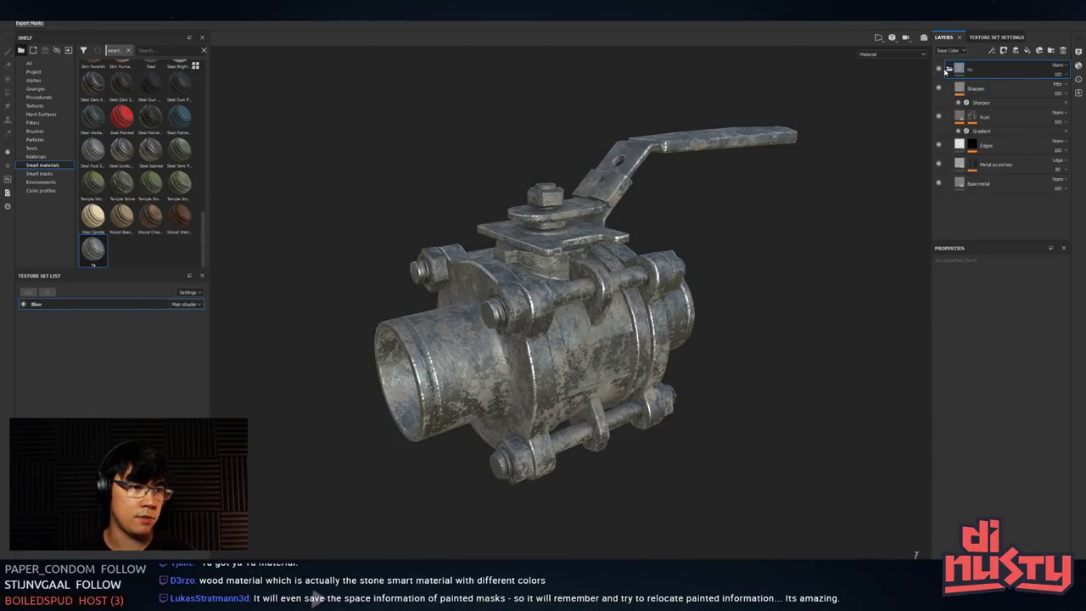
- Remove the Ya folder and apply the Temple Stone Mossy smart material to the valve instead
key("Delete")
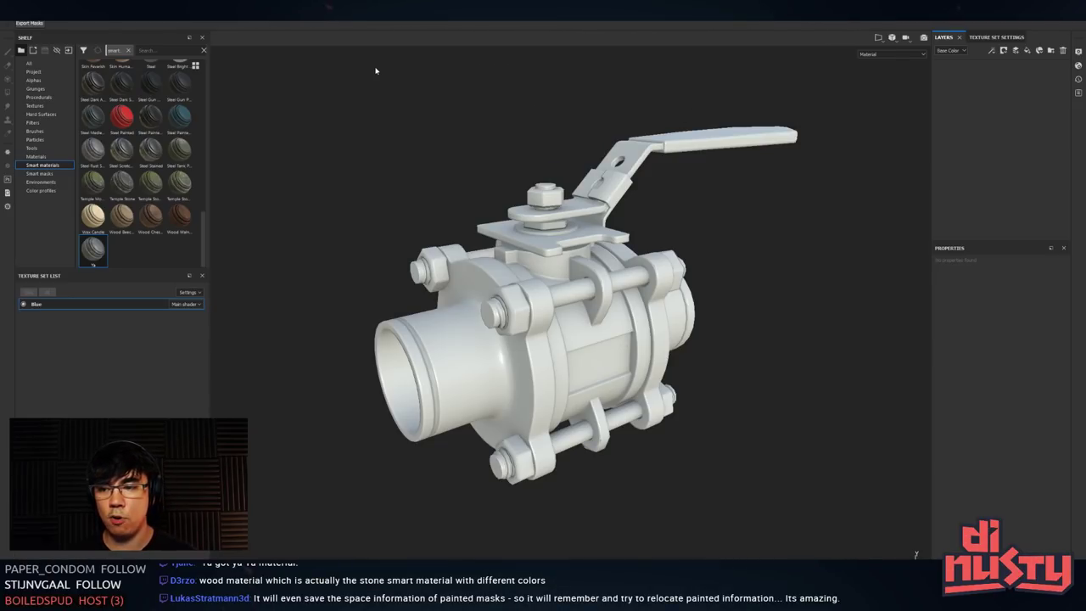
left_click_drag(150, 181, 837, 178)
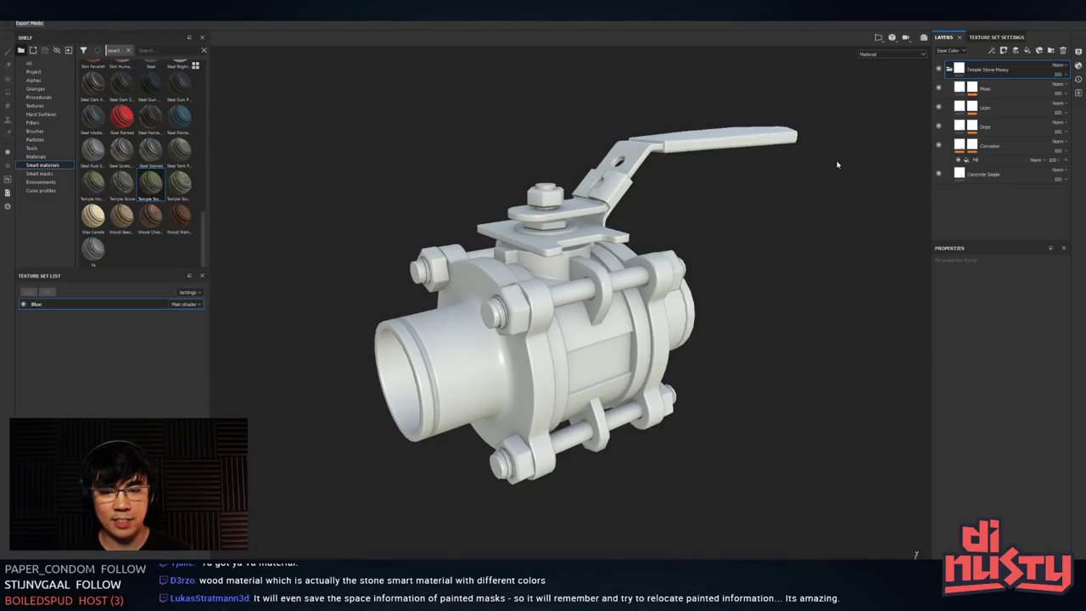
left_click_drag(816, 251, 763, 293, "alt")
scroll(678, 323, "up", 3)
left_click_drag(645, 340, 660, 294, "alt")
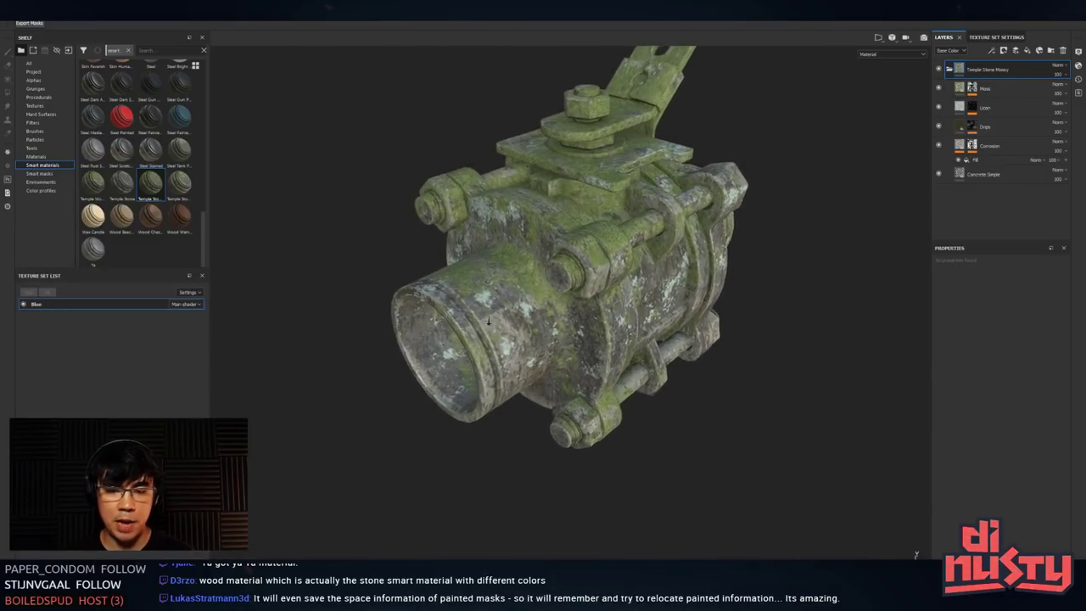
- Examine up close how the moss and stone textures cover the valve's pipe end, bolts and body
scroll(608, 346, "up", 3)
scroll(544, 292, "up", 2)
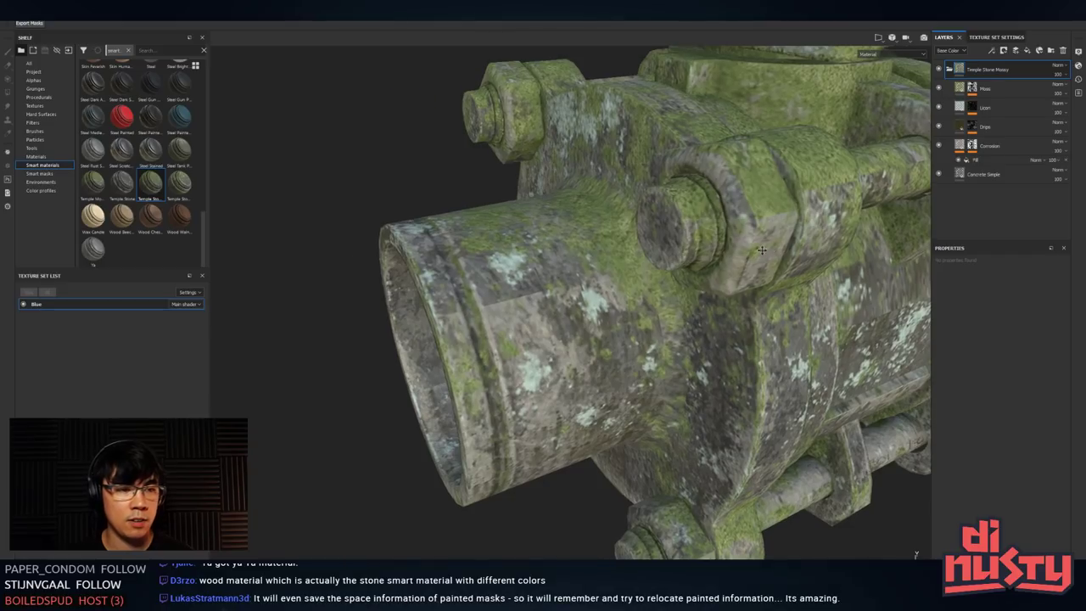
left_click_drag(651, 303, 587, 300, "alt")
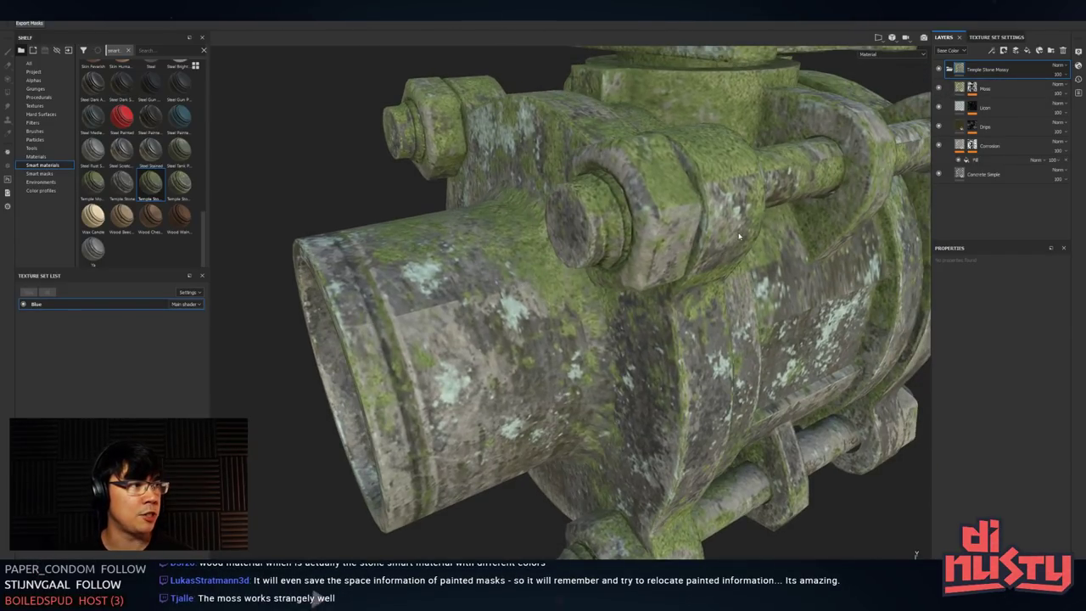
right_click_drag(757, 216, 749, 178, "alt")
left_click_drag(748, 178, 661, 190, "alt")
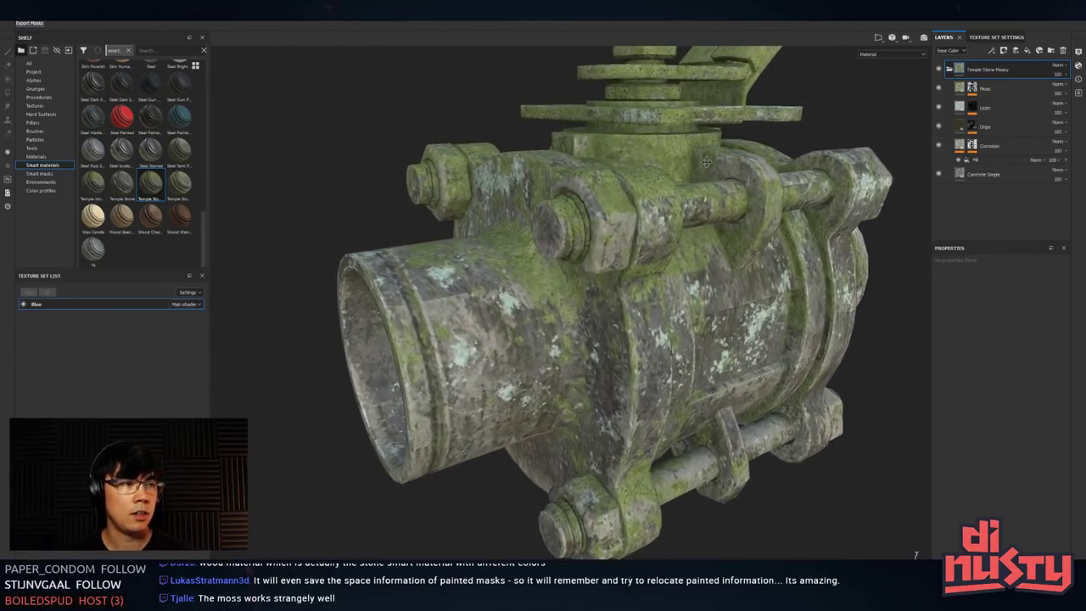
right_click_drag(661, 191, 590, 180, "alt")
middle_click_drag(589, 180, 585, 219, "alt")
left_click_drag(584, 219, 606, 237, "alt")
right_click_drag(606, 237, 695, 264, "alt")
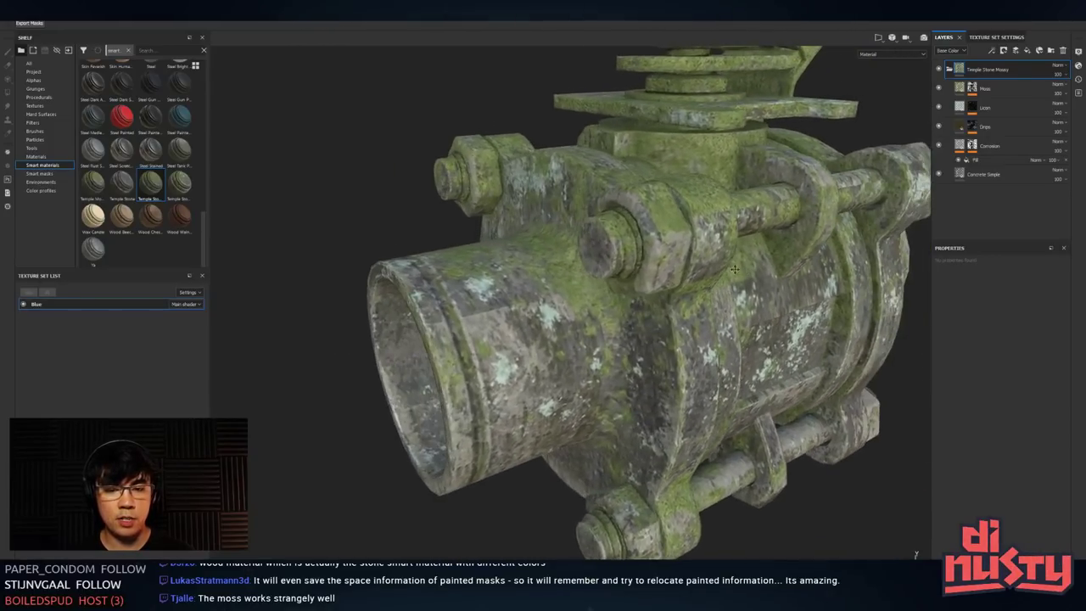
left_click_drag(695, 265, 695, 233, "alt")
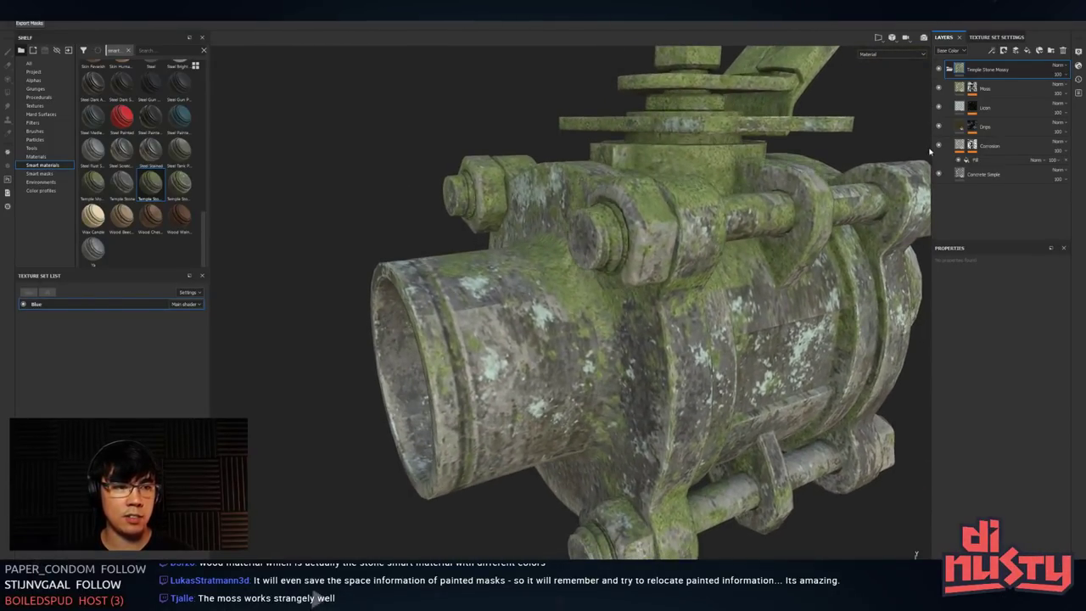
- Compare the valve with the Moss layer hidden and shown, leaving the layer visible
left_click(939, 89)
left_click(939, 88)
left_click(939, 88)
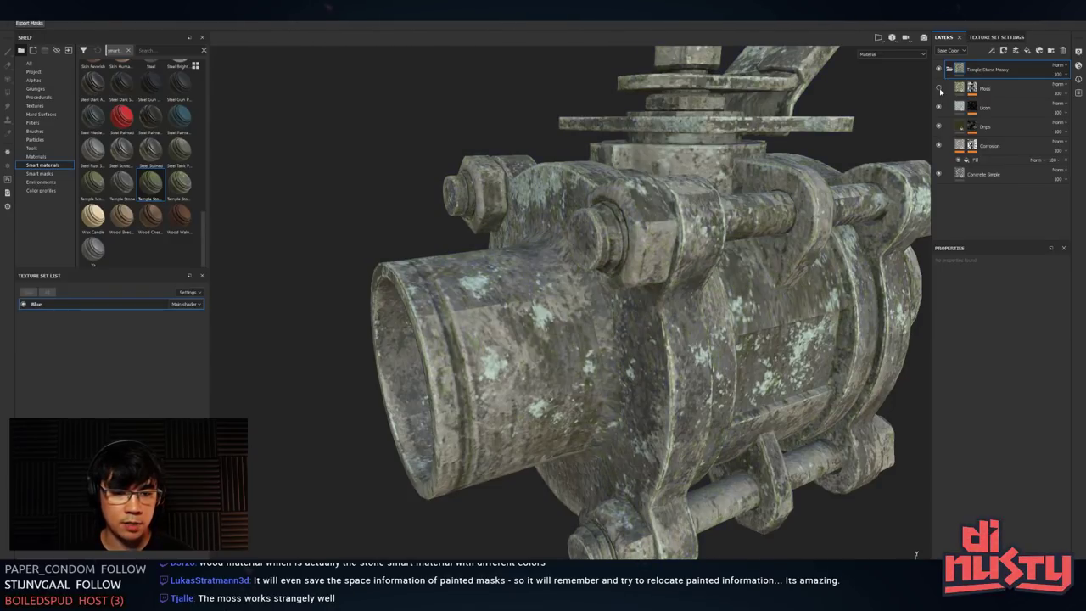
left_click(939, 88)
left_click_drag(896, 120, 653, 286, "alt")
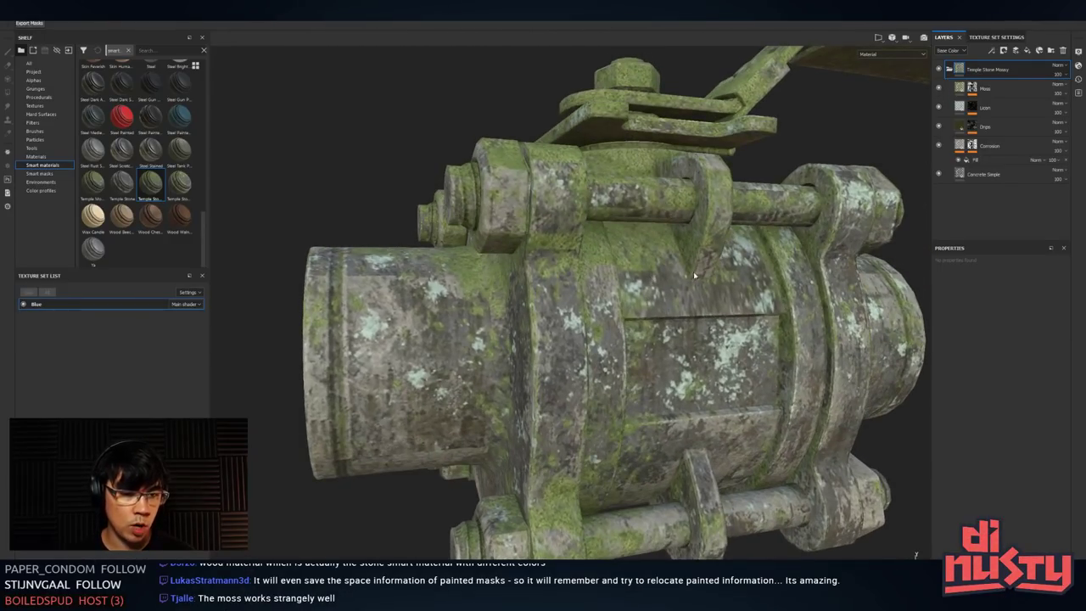
- Display only the Moss layer's mask on the valve and examine it around the body and pipe opening
left_click(971, 88, "alt")
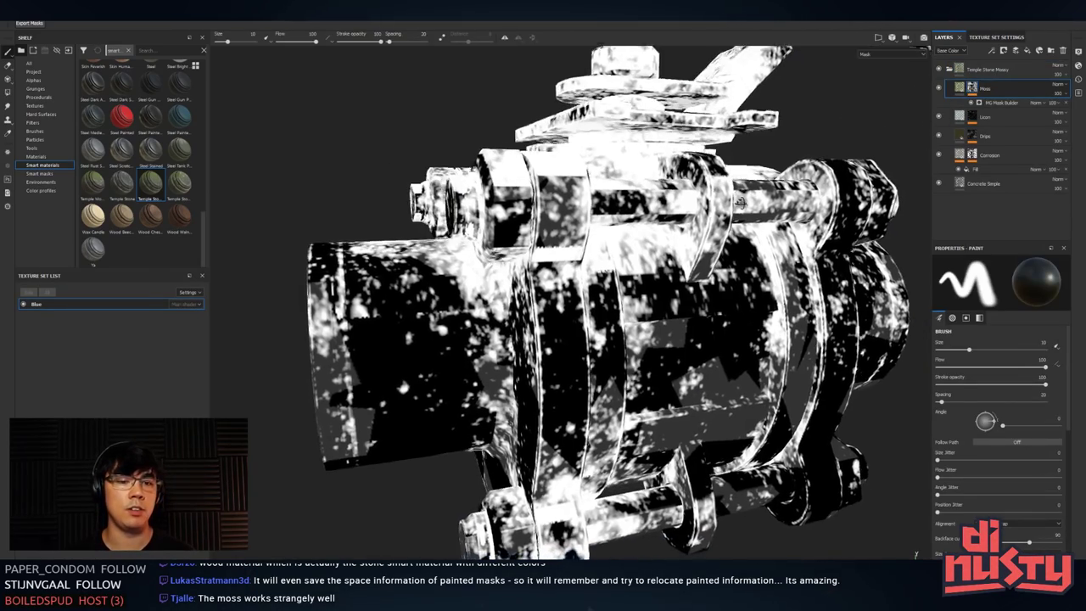
right_click_drag(740, 203, 650, 181, "alt")
mouse_move(650, 181)
left_mouse_down("alt")
mouse_move(763, 241)
mouse_move(691, 203)
mouse_move(577, 263)
left_mouse_up("alt")
mouse_move(577, 263)
right_mouse_down("alt")
mouse_move(636, 289)
mouse_move(572, 287)
right_mouse_up("alt")
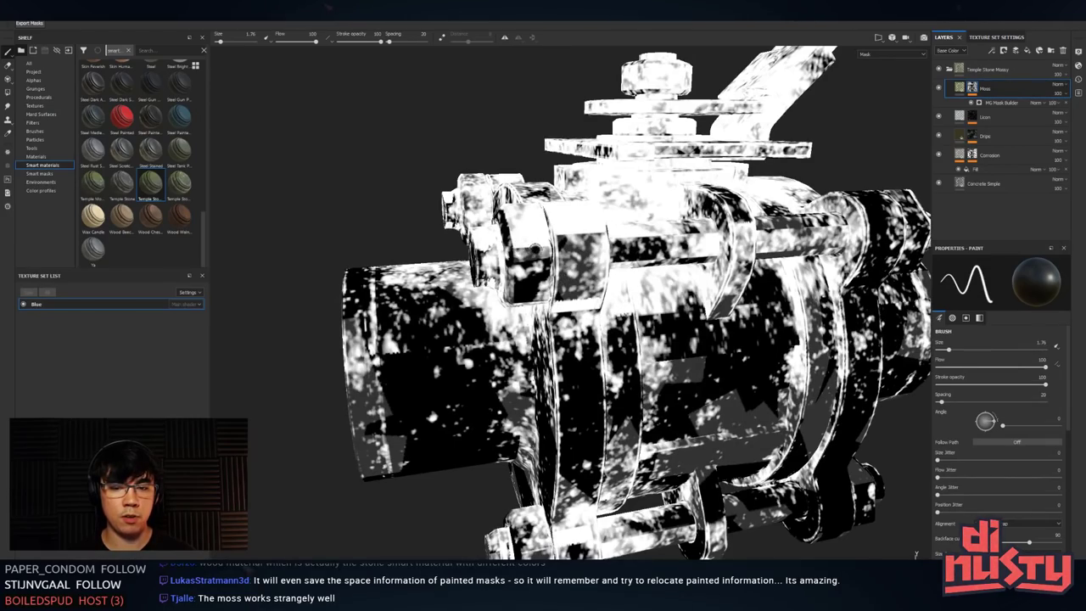
left_click_drag(544, 290, 541, 321, "alt")
left_click_drag(314, 598, 477, 395, "alt")
left_click_drag(616, 150, 797, 191, "alt")
right_click_drag(509, 279, 560, 288, "alt")
left_click_drag(560, 289, 462, 288, "alt")
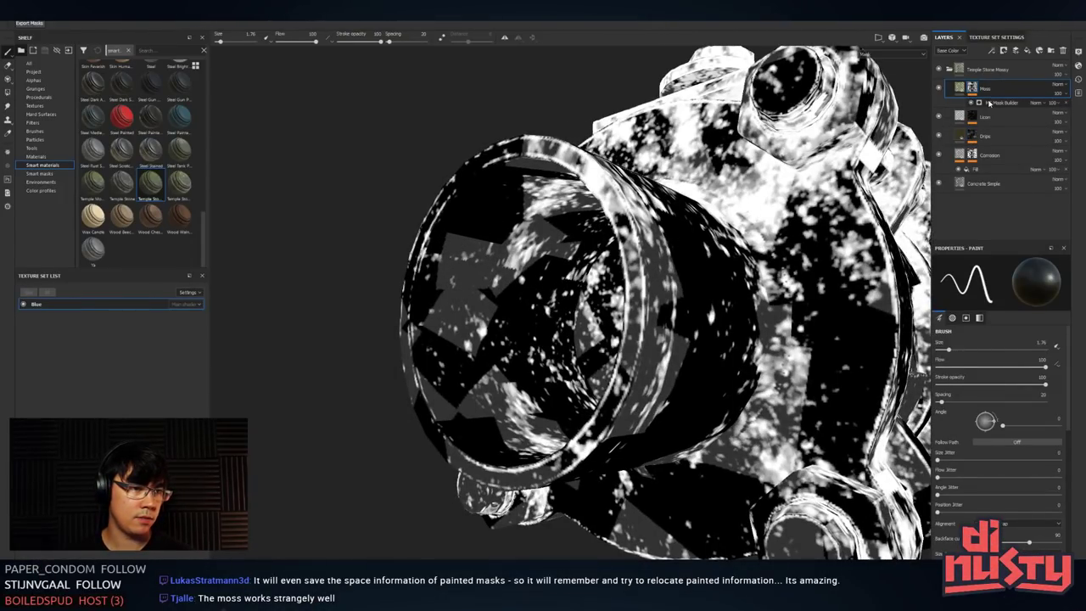
- Set Scatter to 0 in the MG Mask Builder generator on the Moss layer's mask
left_click(1022, 102)
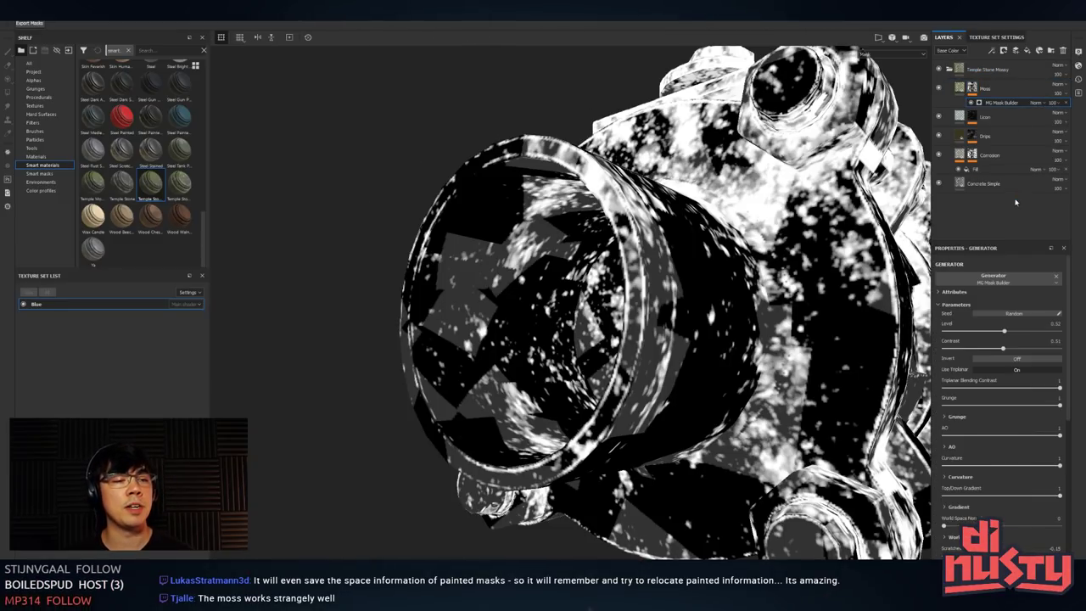
scroll(1006, 380, "down", 2)
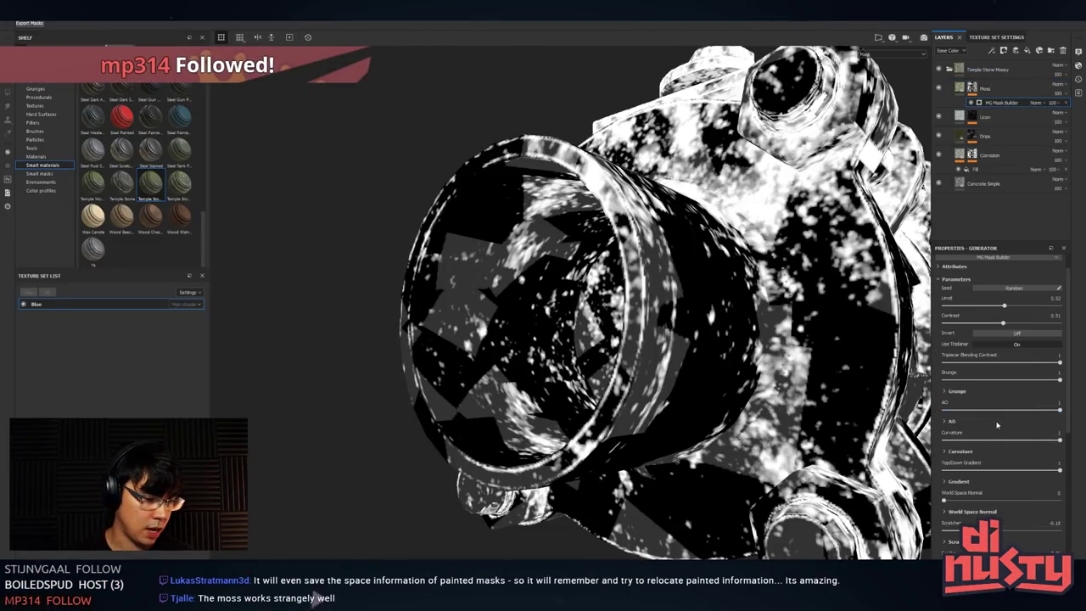
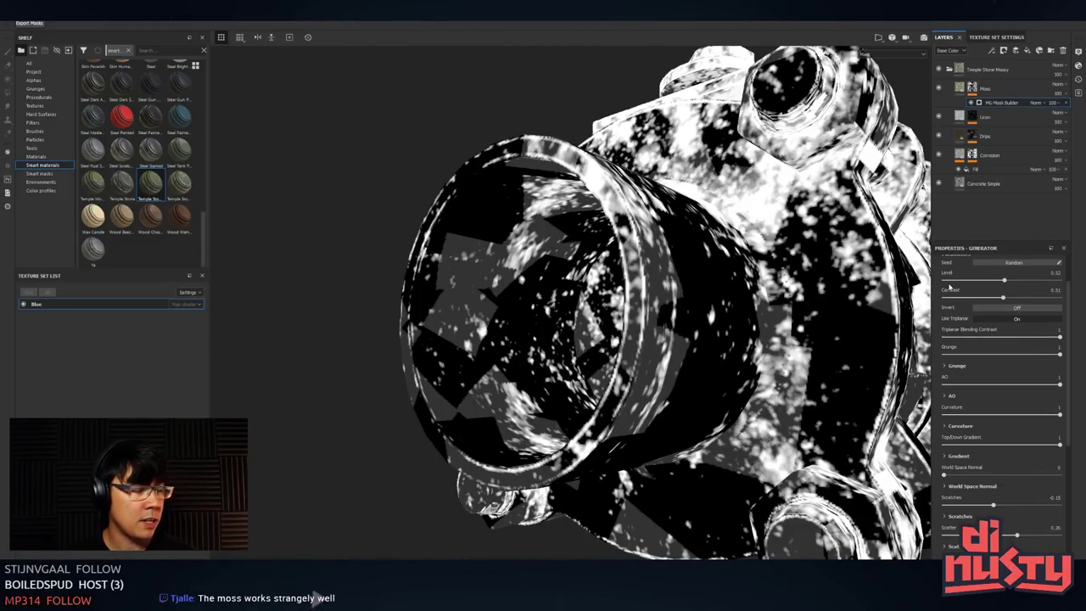
mouse_move(474, 296)
left_mouse_down("alt")
mouse_move(570, 373)
mouse_move(585, 412)
mouse_move(554, 376)
mouse_move(570, 383)
mouse_move(575, 302)
mouse_move(588, 287)
left_mouse_up("alt")
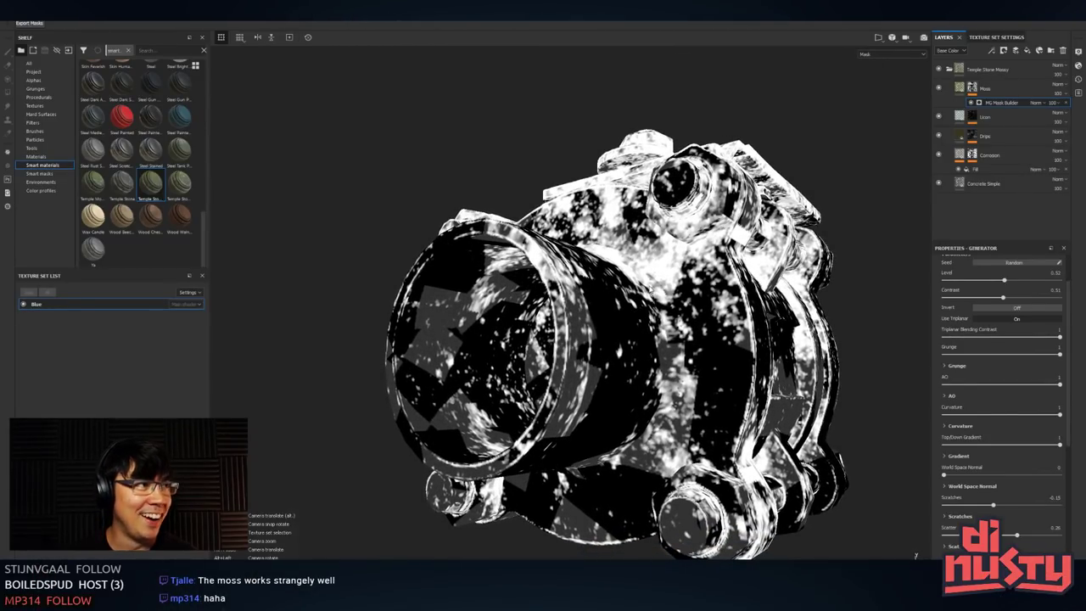
left_click_drag(587, 287, 580, 263, "alt")
left_click_drag(586, 314, 496, 300, "alt")
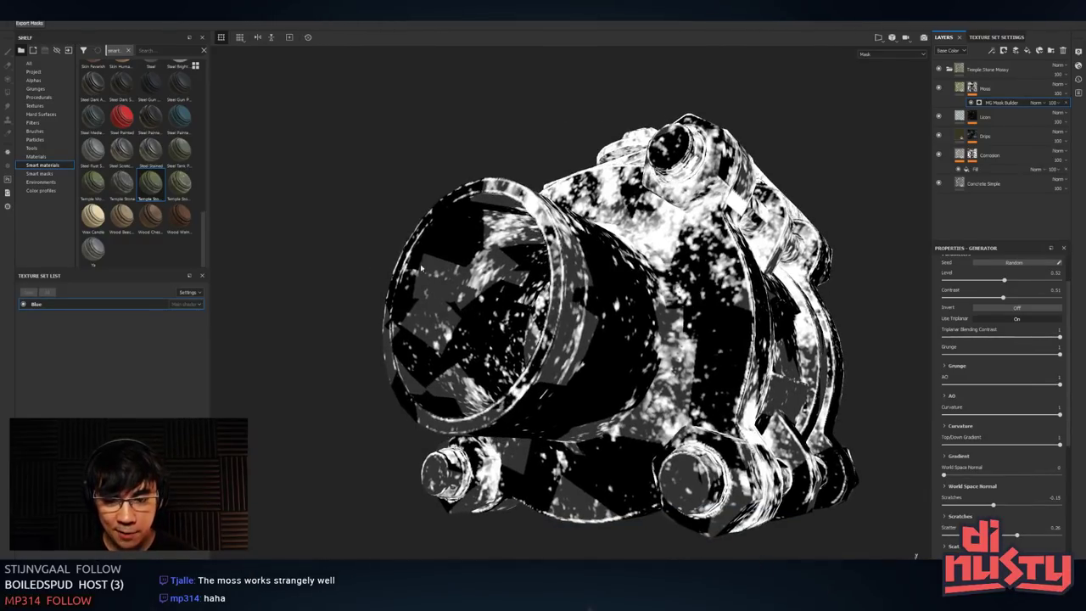
scroll(1008, 434, "down", 2)
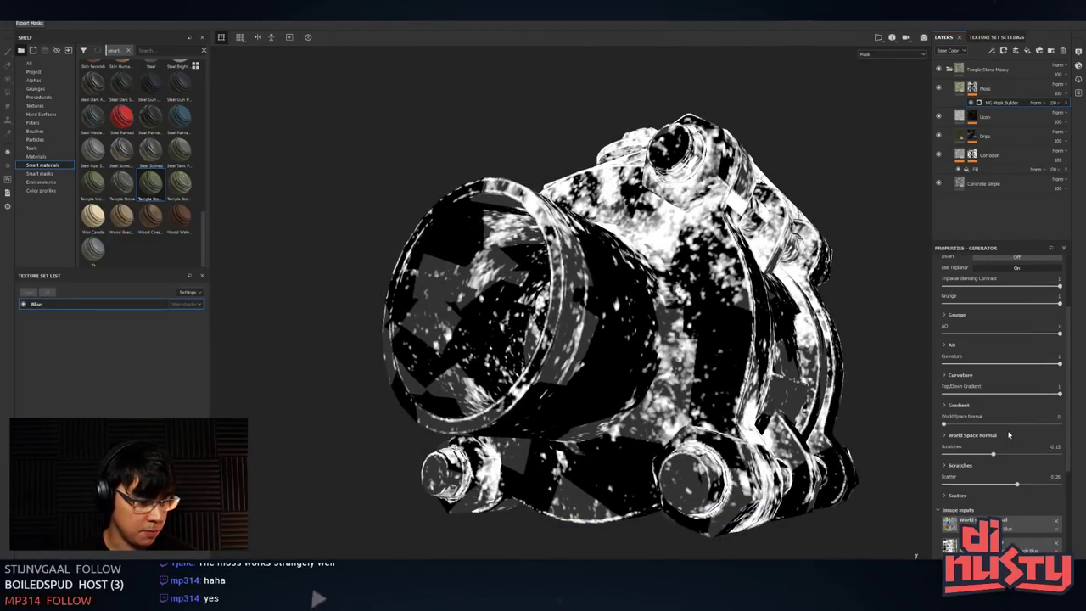
scroll(978, 456, "down", 1)
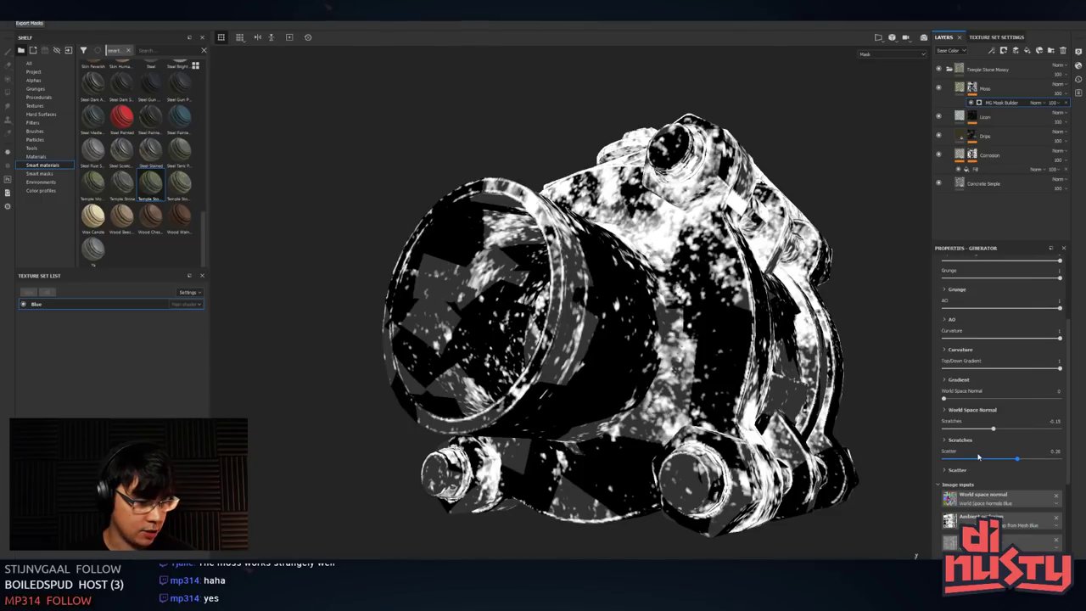
mouse_move(1021, 461)
left_mouse_down()
mouse_move(1030, 462)
mouse_move(984, 463)
mouse_move(1043, 465)
mouse_move(959, 472)
mouse_move(1045, 466)
mouse_move(1007, 467)
mouse_move(1016, 459)
left_mouse_up()
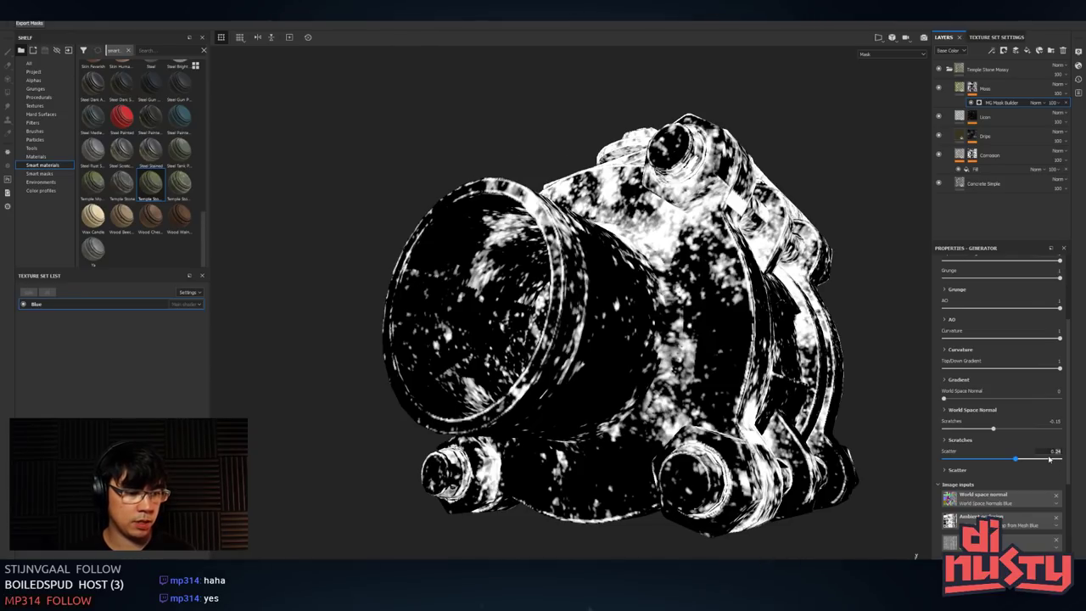
type("0")
key("Return")
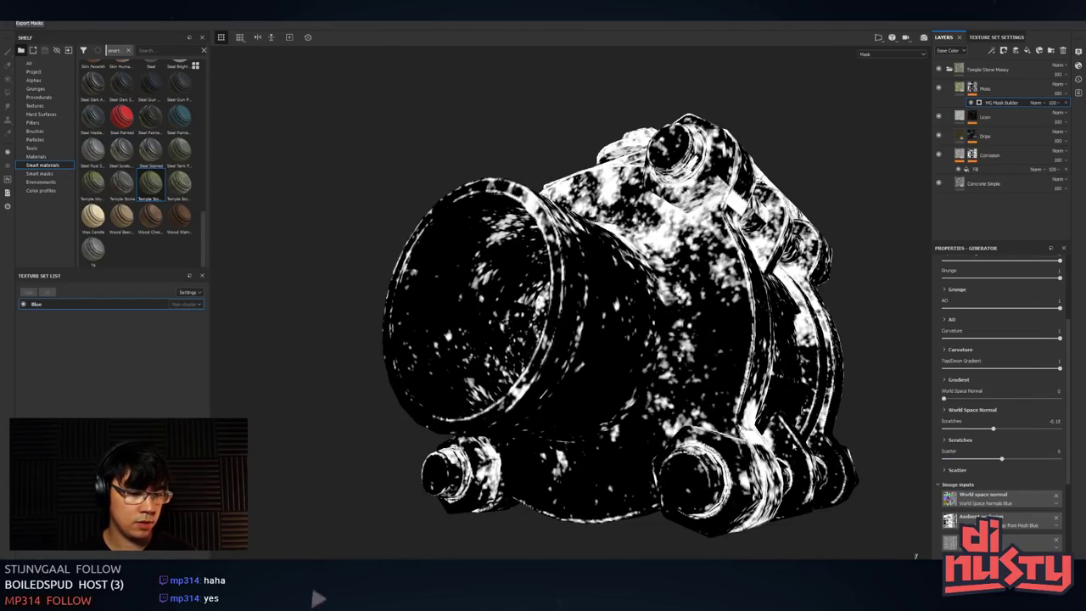
- Compare the Moss mask before and after the Scatter change using undo and redo, keeping Scatter at 0
left_click_drag(604, 332, 566, 390, "alt")
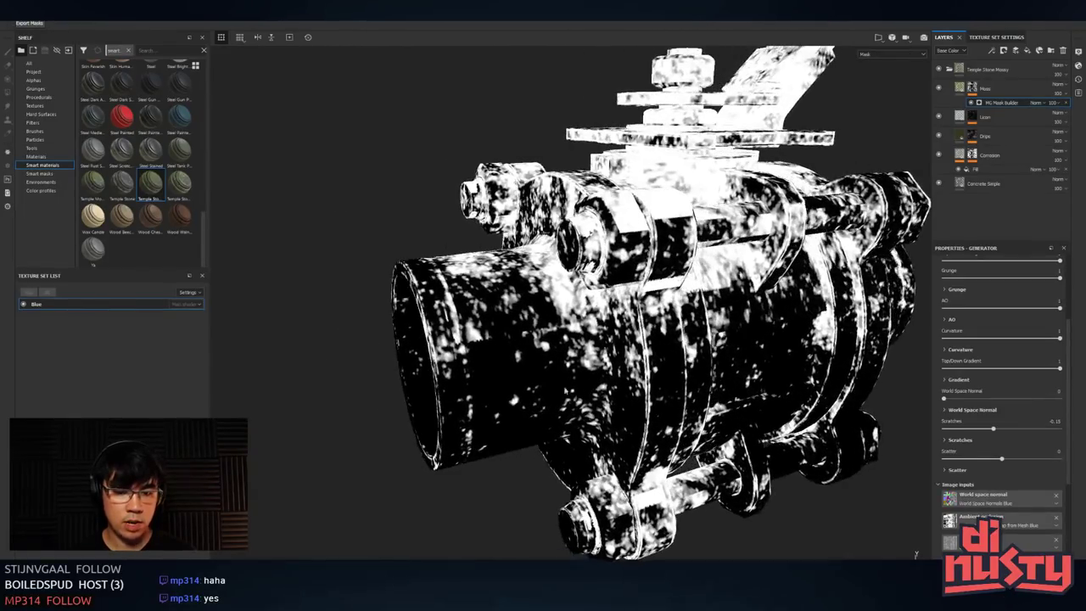
key("ctrl+y")
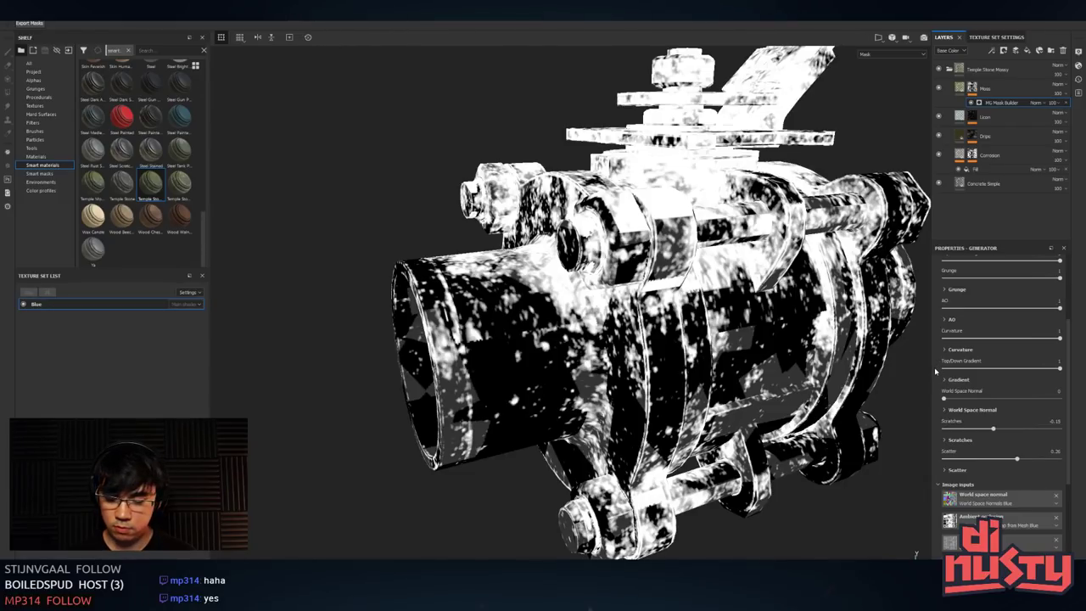
key("ctrl+z")
left_click_drag(799, 369, 752, 348, "alt")
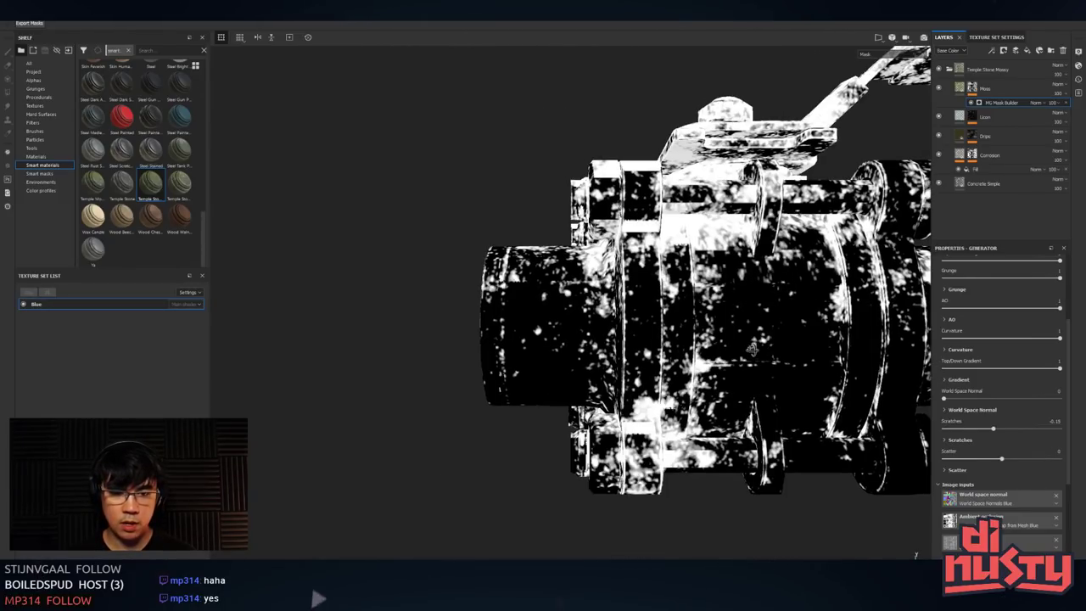
- Examine the Moss mask from several sides of the valve and review the parameters of its MG Mask Builder generator
left_click_drag(632, 343, 668, 315, "alt")
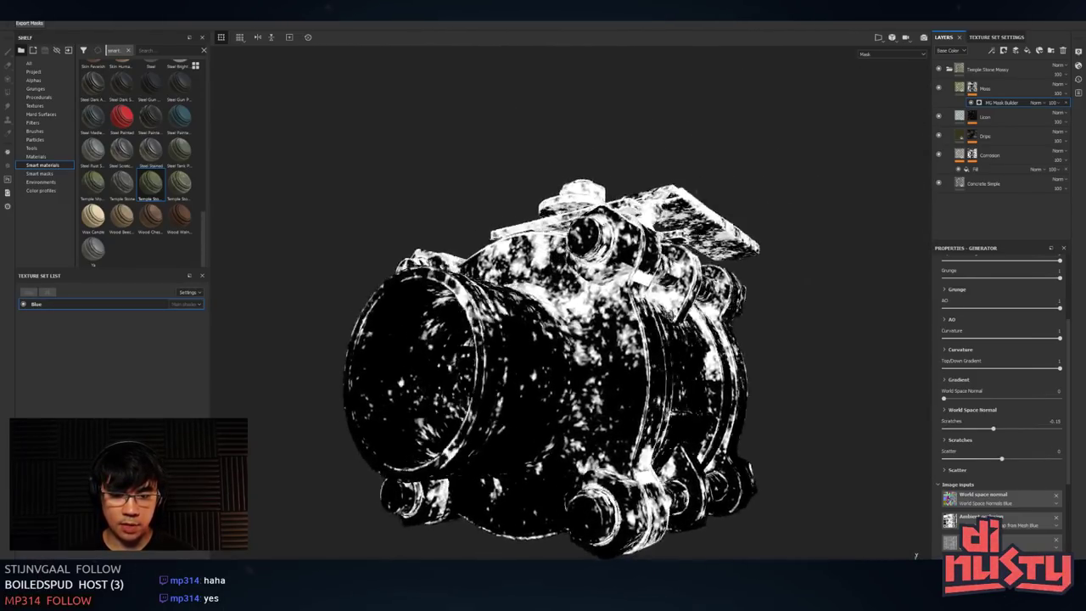
left_click_drag(585, 407, 536, 369, "alt")
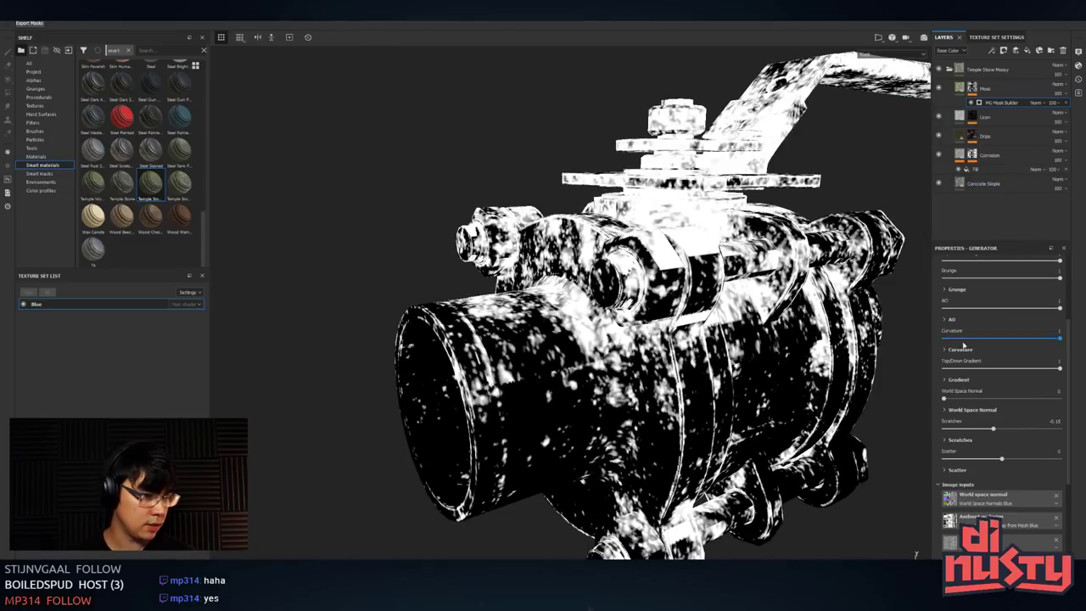
scroll(975, 333, "up", 2)
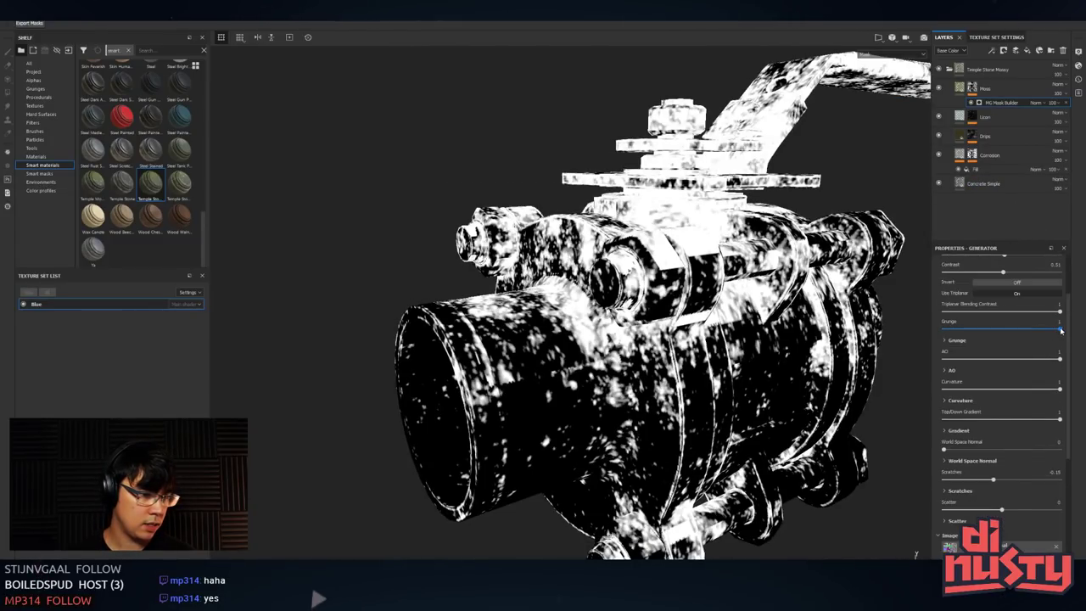
scroll(994, 329, "down", 1)
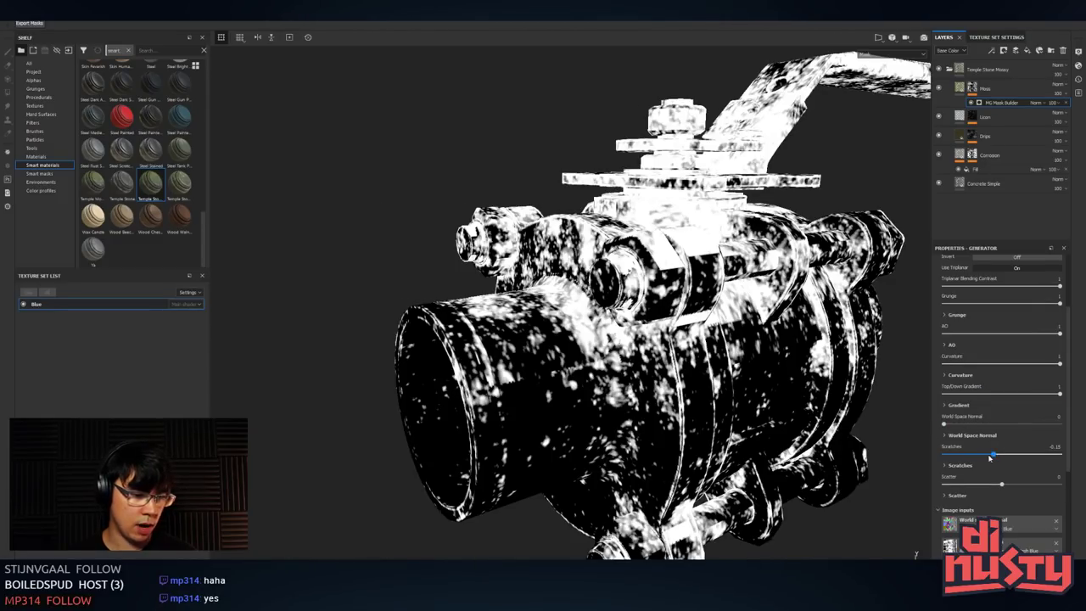
mouse_move(989, 457)
left_mouse_down()
mouse_move(947, 461)
mouse_move(987, 456)
left_mouse_up()
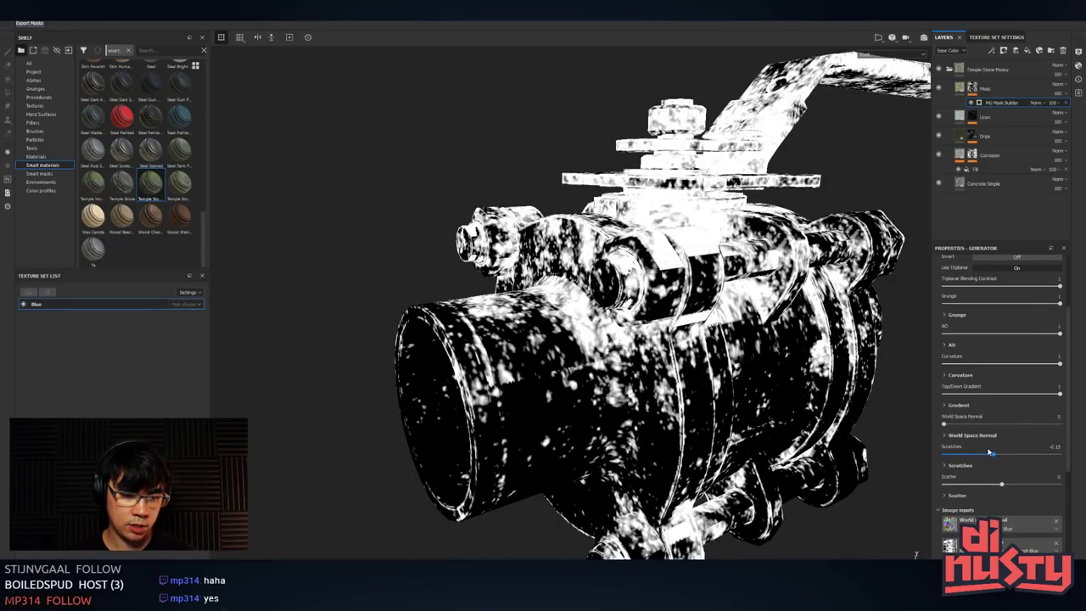
- Try a higher Scatter and a lower Top/Down Gradient in the Moss mask's generator, undoing each change
left_click(1017, 484)
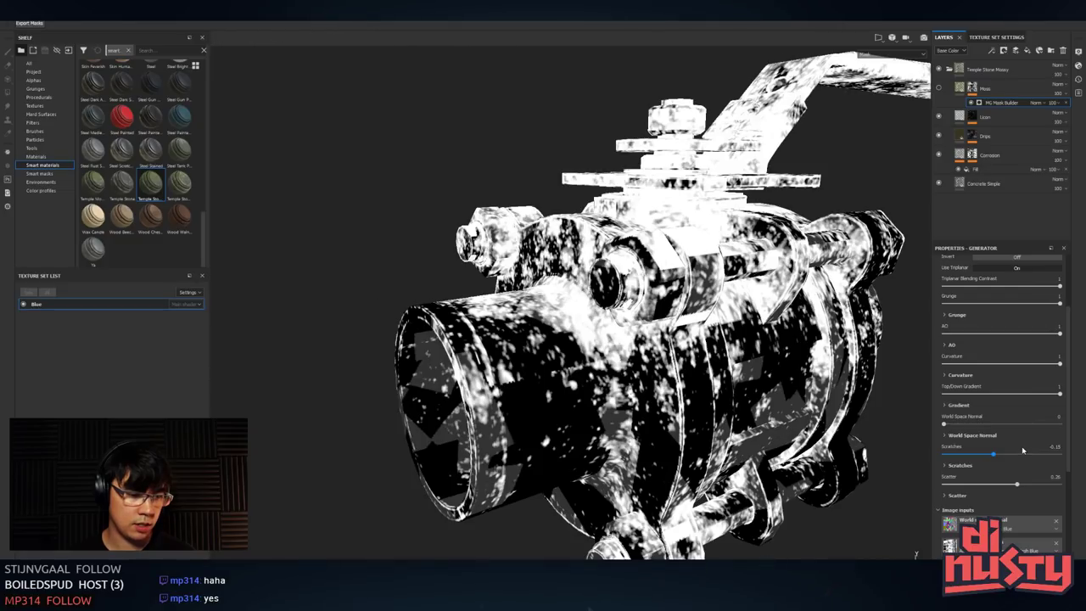
key("ctrl+z")
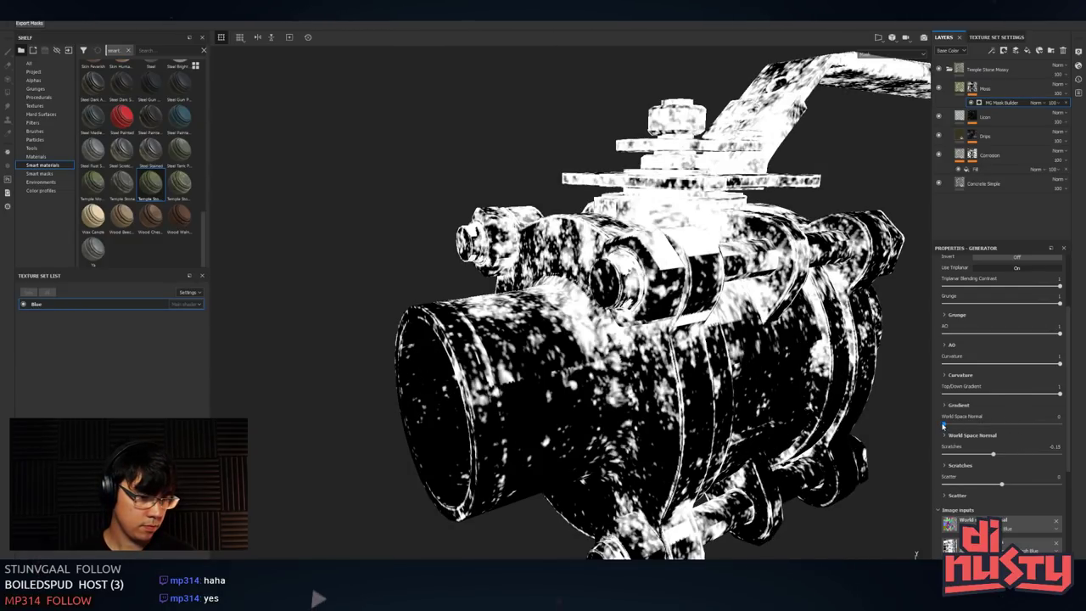
left_click_drag(1059, 394, 1018, 401)
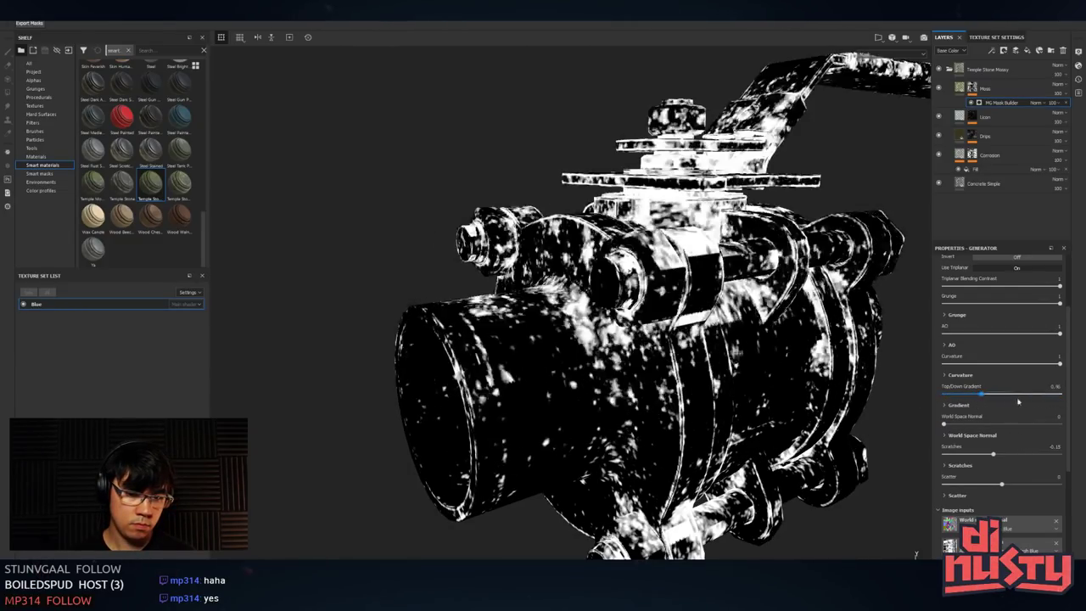
key("ctrl+z")
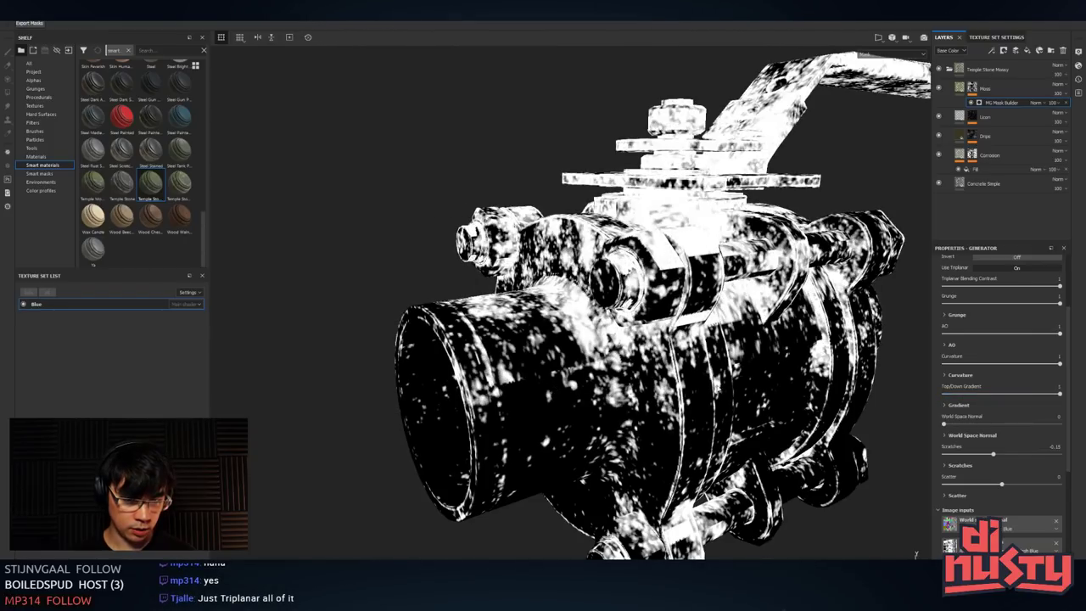
- Expand the Curvature settings of the Moss mask's generator and set Convex Range to 0.22
left_click(951, 375)
mouse_move(1019, 394)
left_mouse_down()
mouse_move(977, 396)
mouse_move(1031, 395)
mouse_move(995, 399)
mouse_move(1028, 396)
mouse_move(1017, 396)
left_mouse_up()
left_click_drag(797, 399, 842, 402, "alt")
middle_click_drag(843, 402, 810, 392, "alt")
left_click_drag(807, 366, 640, 379, "alt")
- Show the full material on the valve, hide the Moss layer and select the lichen layer below it
key("m")
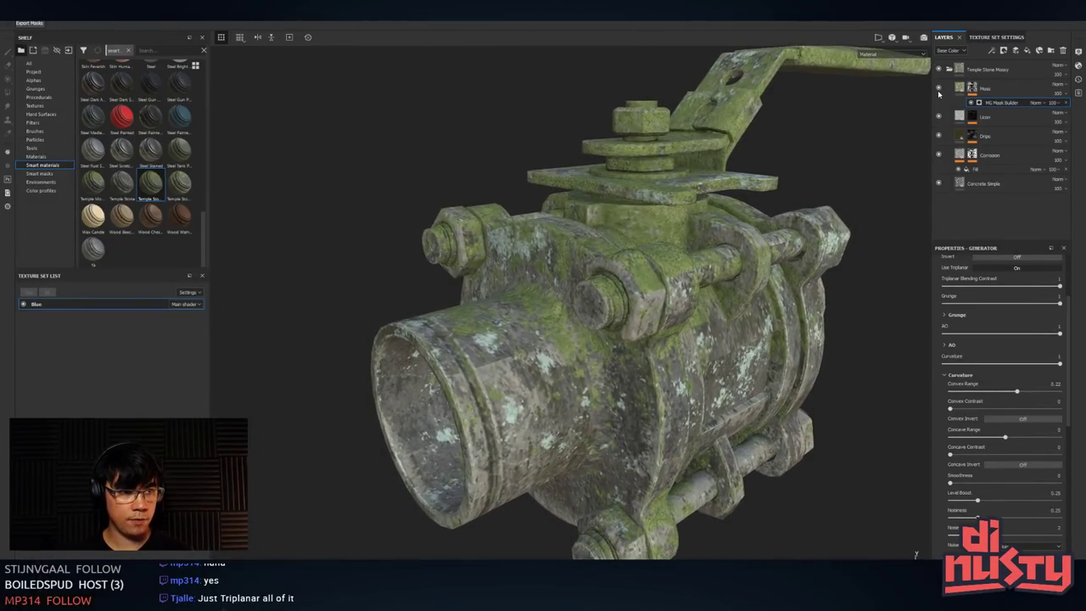
left_click(938, 88)
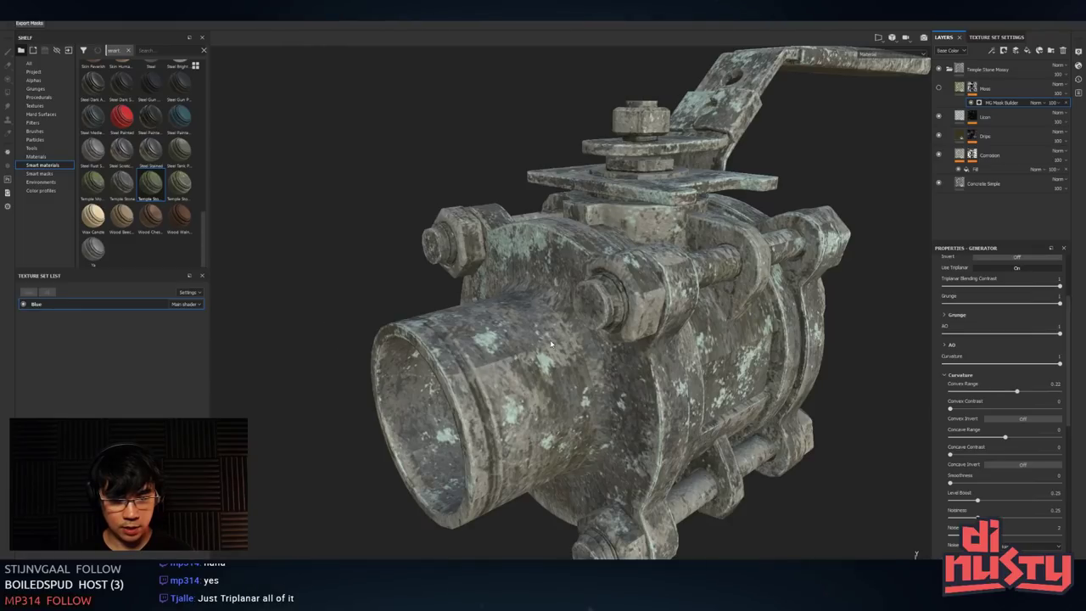
left_click(939, 123)
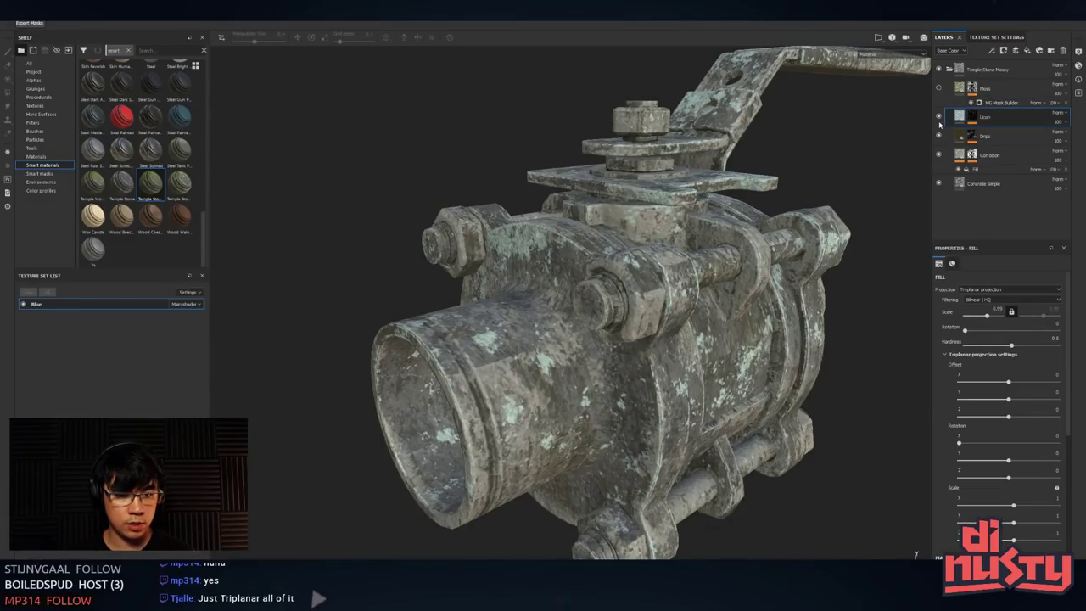
- Compare the valve with the lichen layer hidden and shown, leaving the layer visible
left_click(939, 117)
left_click(939, 117)
left_click(939, 117)
left_click(939, 117)
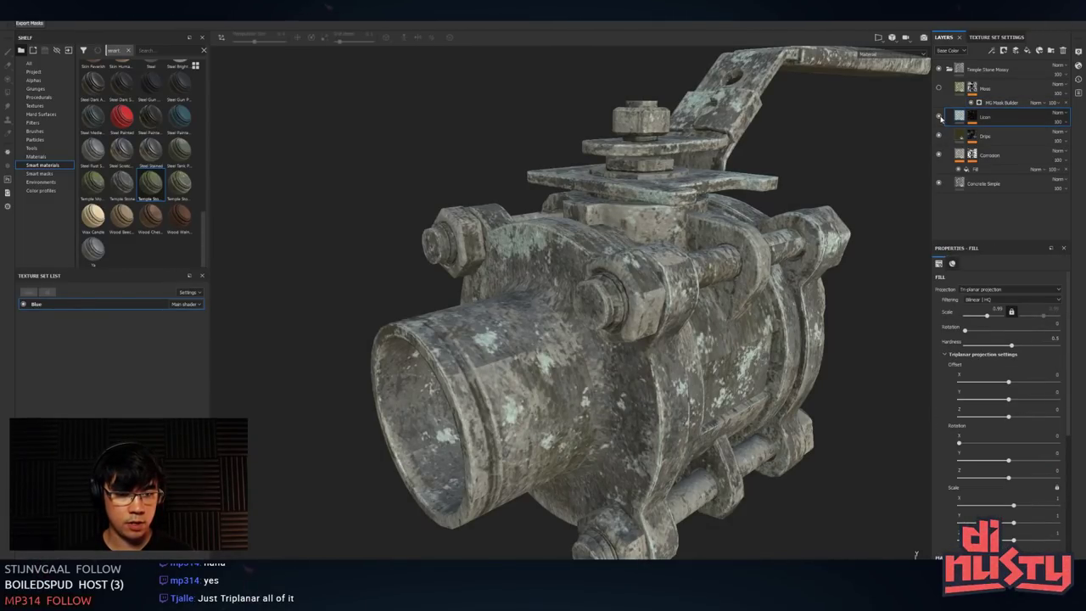
left_click(939, 117)
left_click(939, 117)
left_click(938, 117)
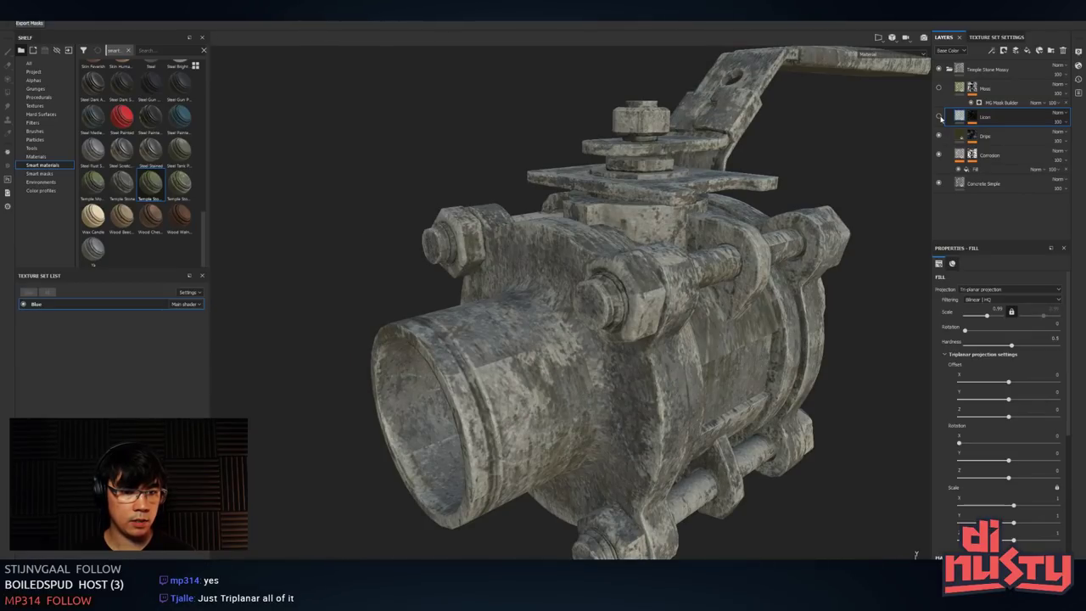
left_click(939, 117)
left_click_drag(763, 205, 612, 268, "alt")
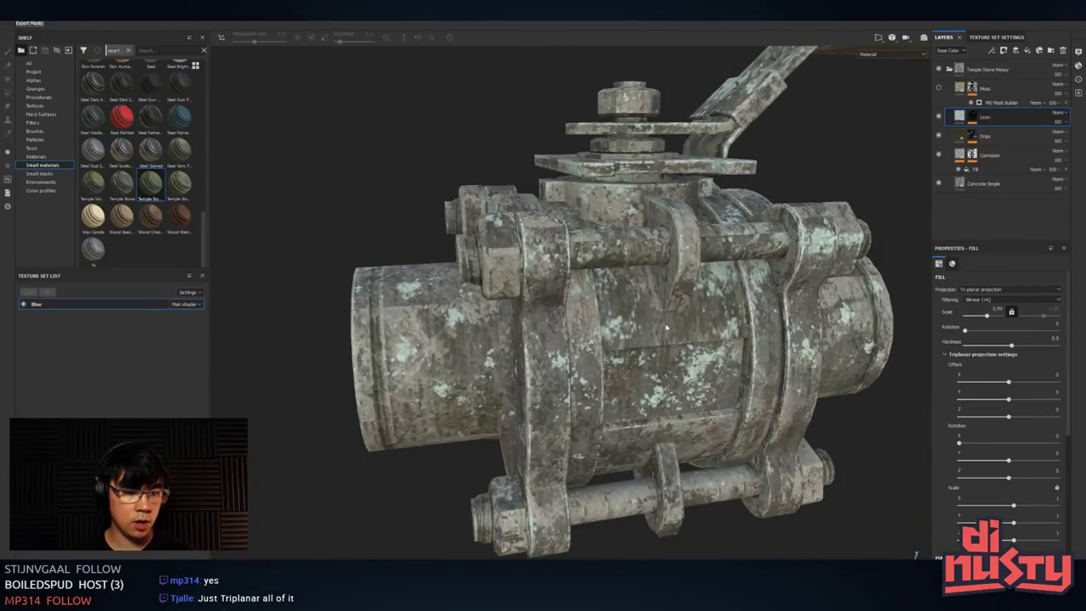
- Hide the lichen layer and compare the valve with the Drips layer hidden and shown, leaving Drips visible
left_click(938, 117)
left_click(938, 136)
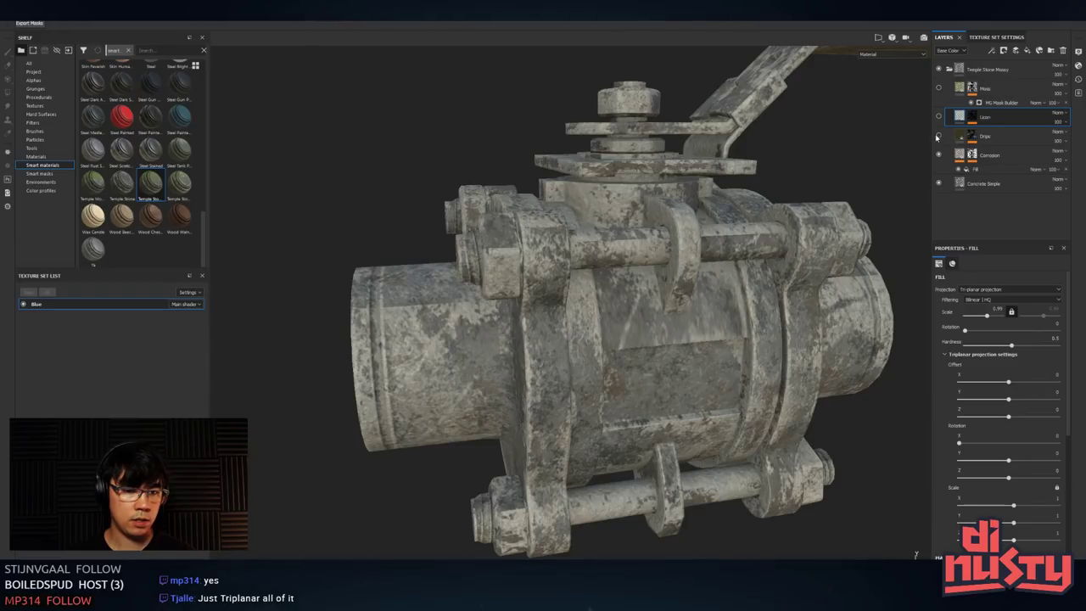
left_click(938, 136)
left_click(937, 136)
left_click(937, 136)
left_click(937, 136)
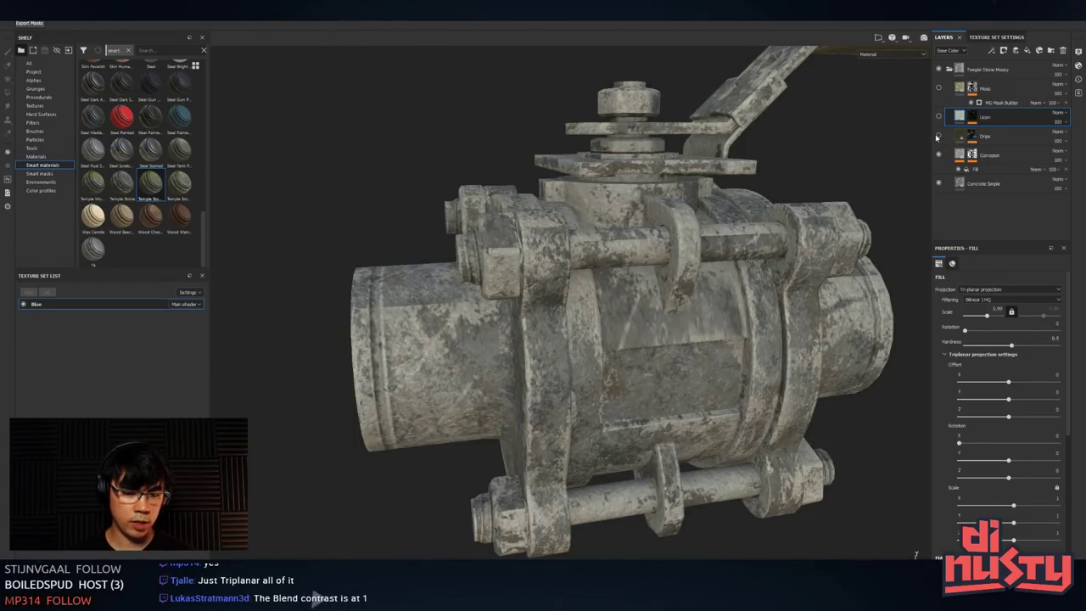
left_click(937, 136)
left_click(937, 135)
left_click(937, 136)
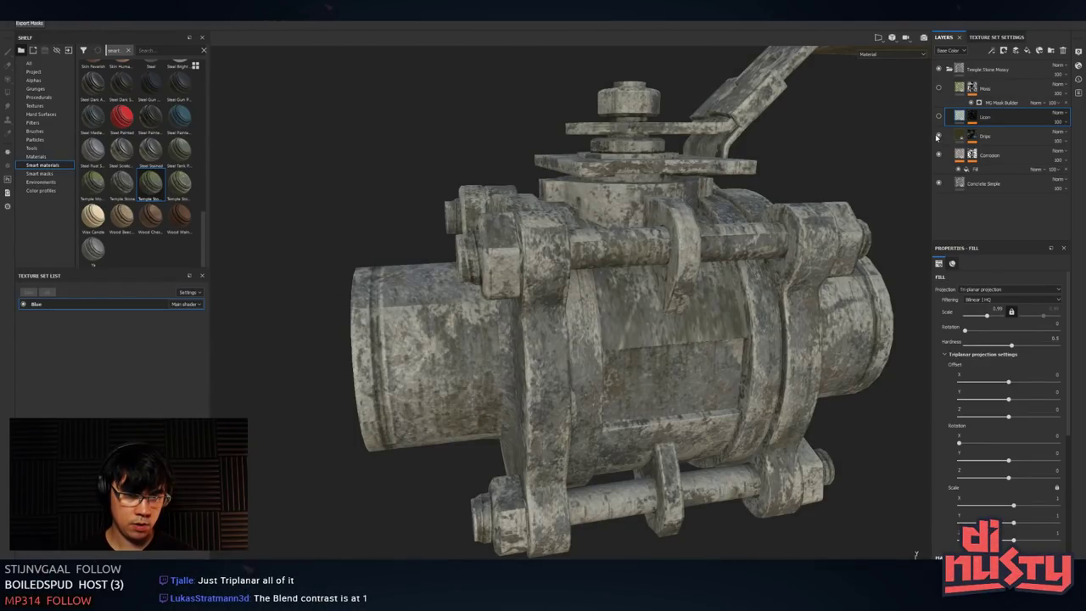
- Display only the Drips layer's mask on the valve and reduce the brush size to 0.6
left_click(973, 136, "alt")
left_click_drag(791, 167, 848, 263, "alt")
middle_click_drag(848, 262, 789, 399, "alt")
mouse_move(788, 399)
left_mouse_down("alt")
mouse_move(727, 349)
mouse_move(721, 319)
left_mouse_up("alt")
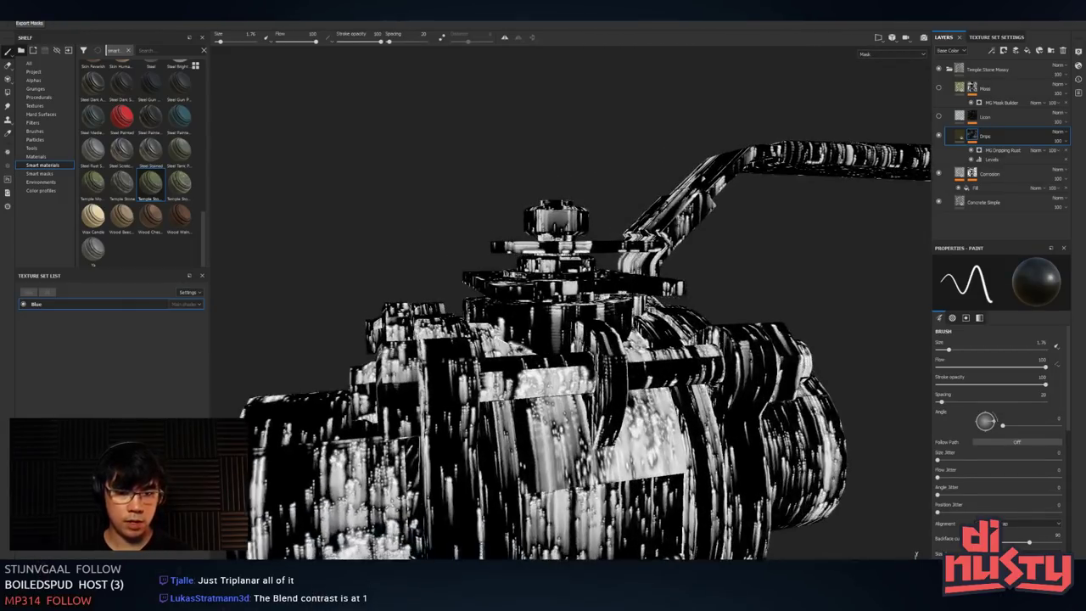
key("[")
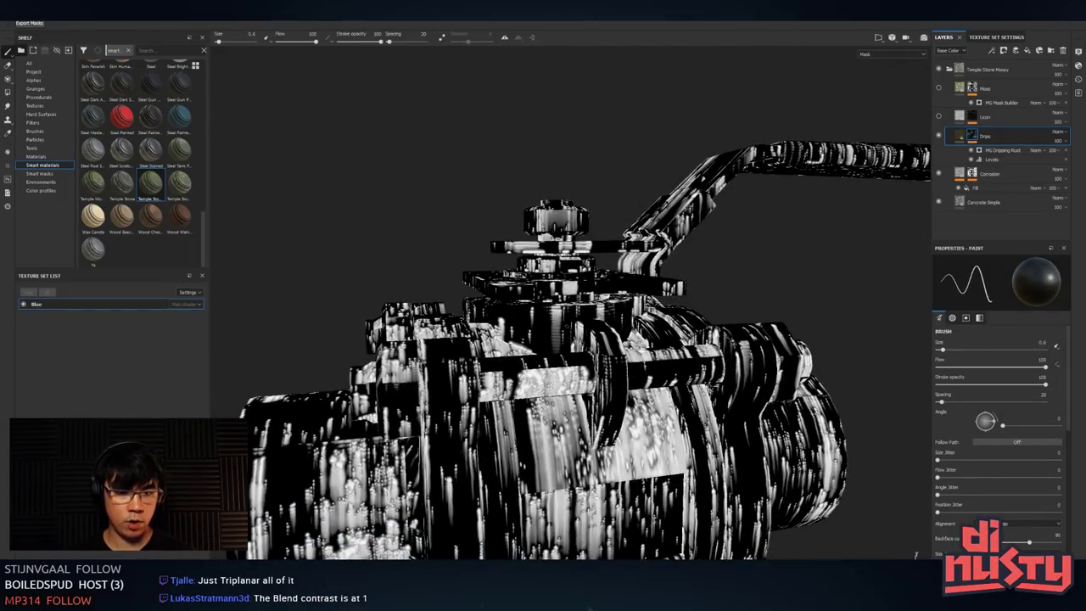
- Select the MG Dripping Rust generator on the Drips mask and set Drips Samples Amount to its maximum
left_click(1003, 151)
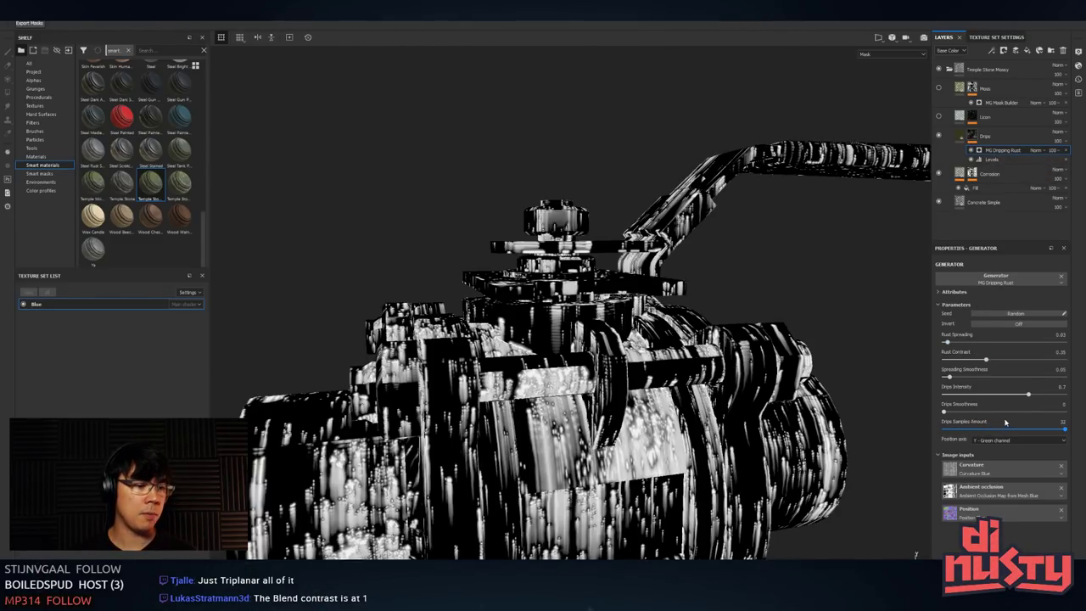
mouse_move(1067, 432)
left_mouse_down()
mouse_move(1023, 429)
mouse_move(1065, 429)
left_mouse_up()
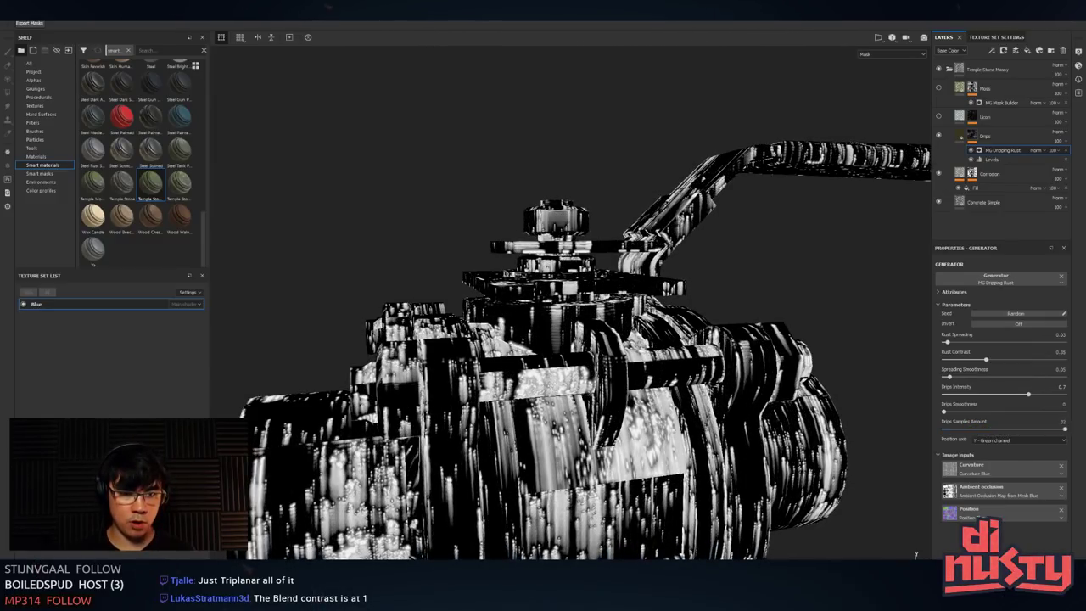
left_click_drag(807, 311, 802, 264, "alt")
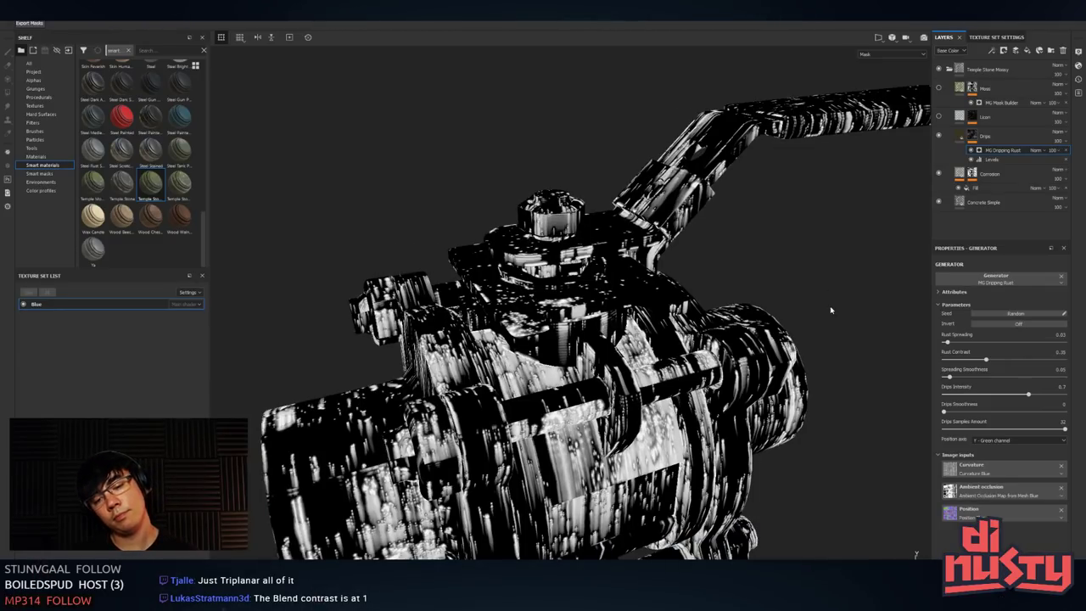
left_click_drag(830, 310, 814, 236, "alt")
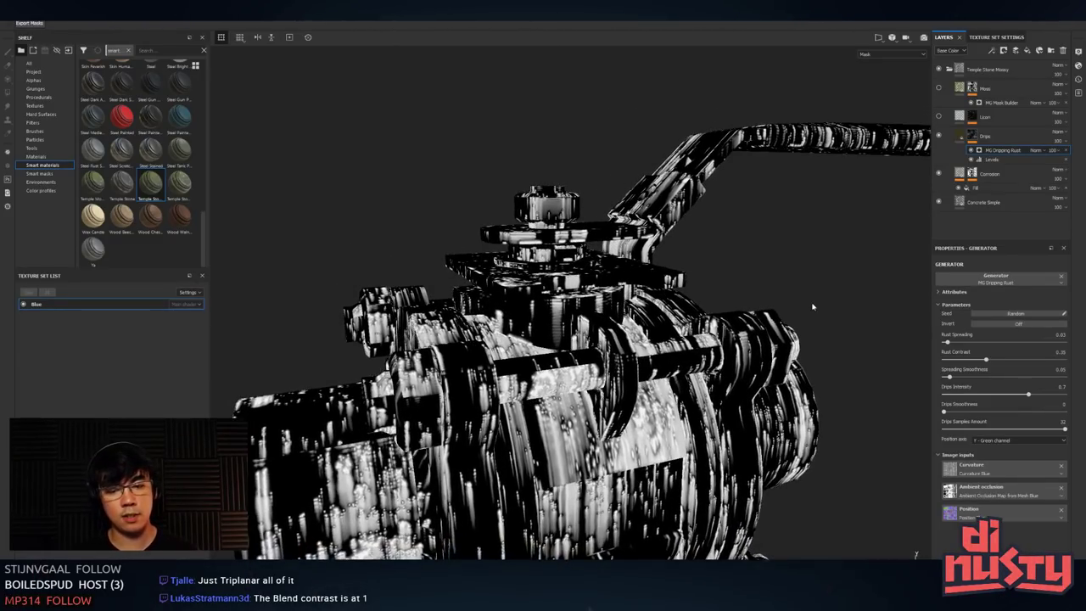
left_click_drag(812, 307, 774, 248, "alt")
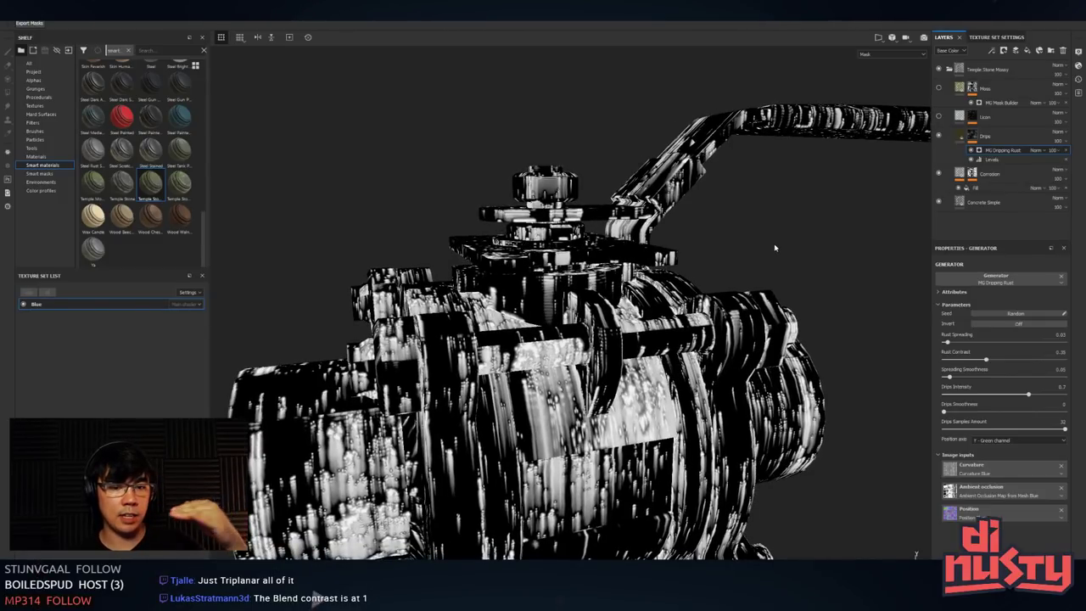
left_click(1062, 420)
key("Return")
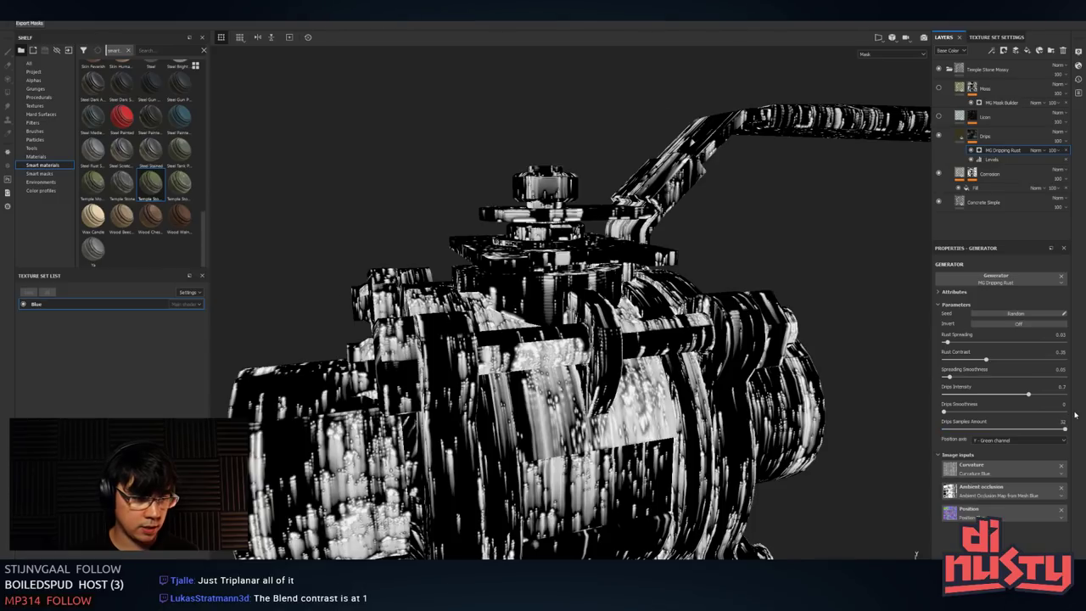
left_click(1060, 430)
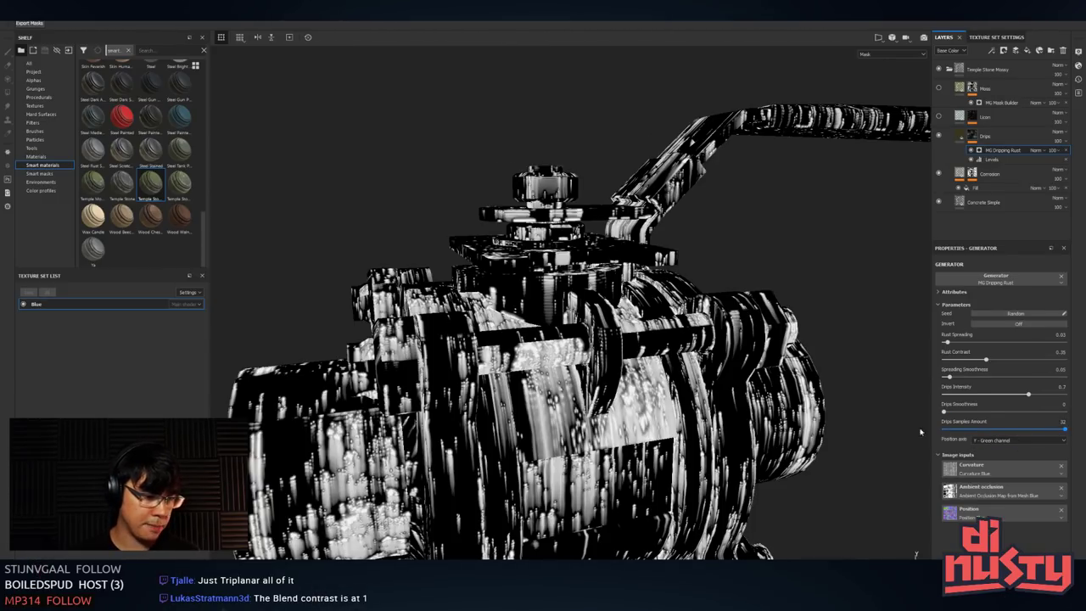
- Set Drips Smoothness to about 0.09 in the MG Dripping Rust generator and examine the streaks around the valve body
left_click_drag(679, 348, 757, 378, "alt")
left_click_drag(943, 413, 954, 413)
left_click_drag(652, 373, 673, 343, "alt")
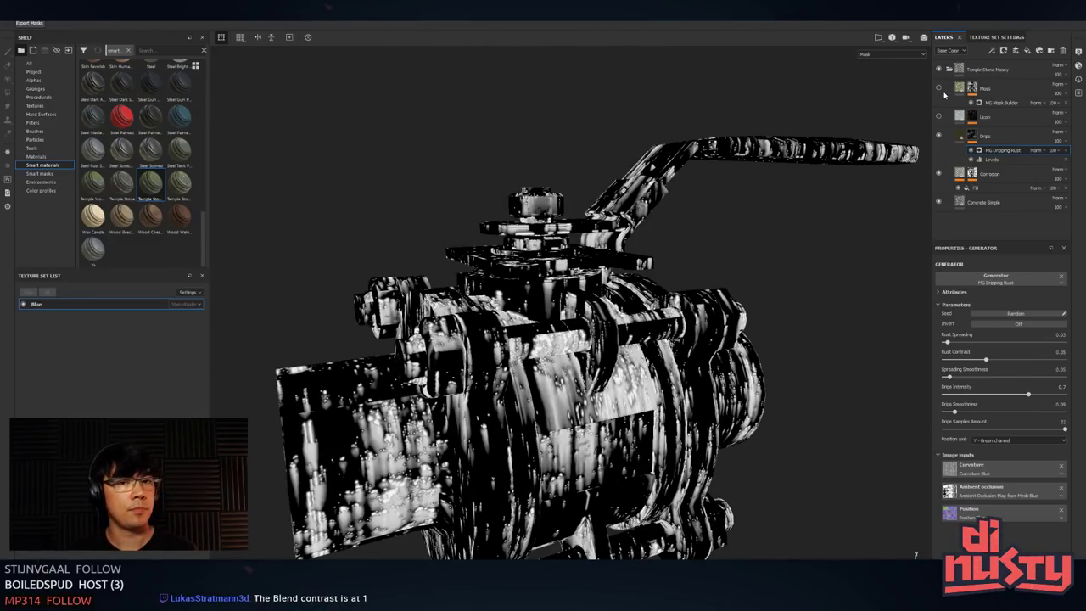
left_click_drag(662, 201, 691, 164, "alt")
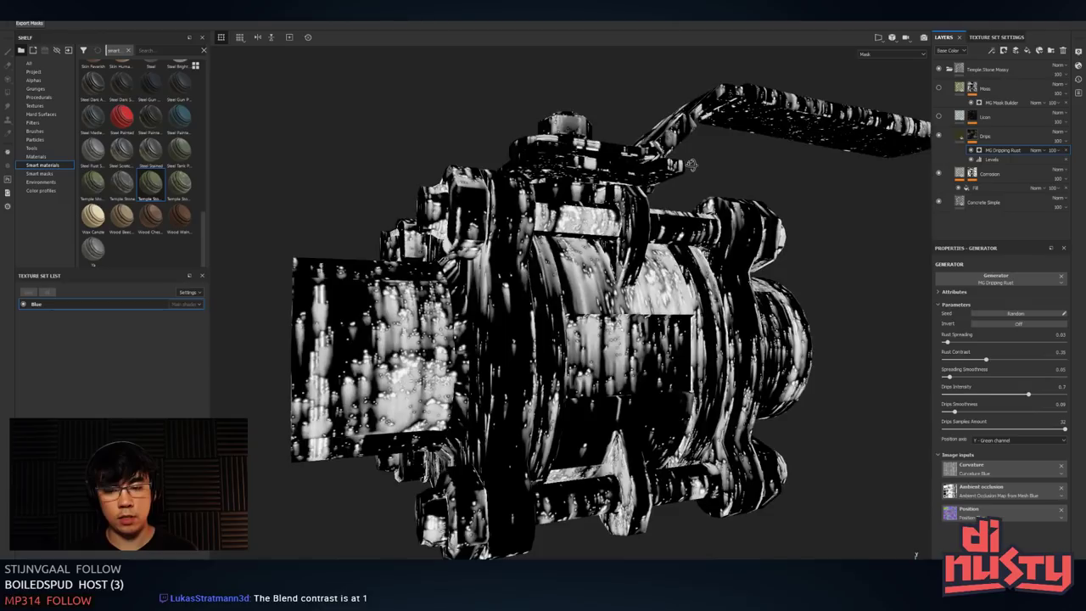
right_click_drag(572, 283, 627, 284, "alt")
left_click_drag(627, 284, 588, 273, "alt")
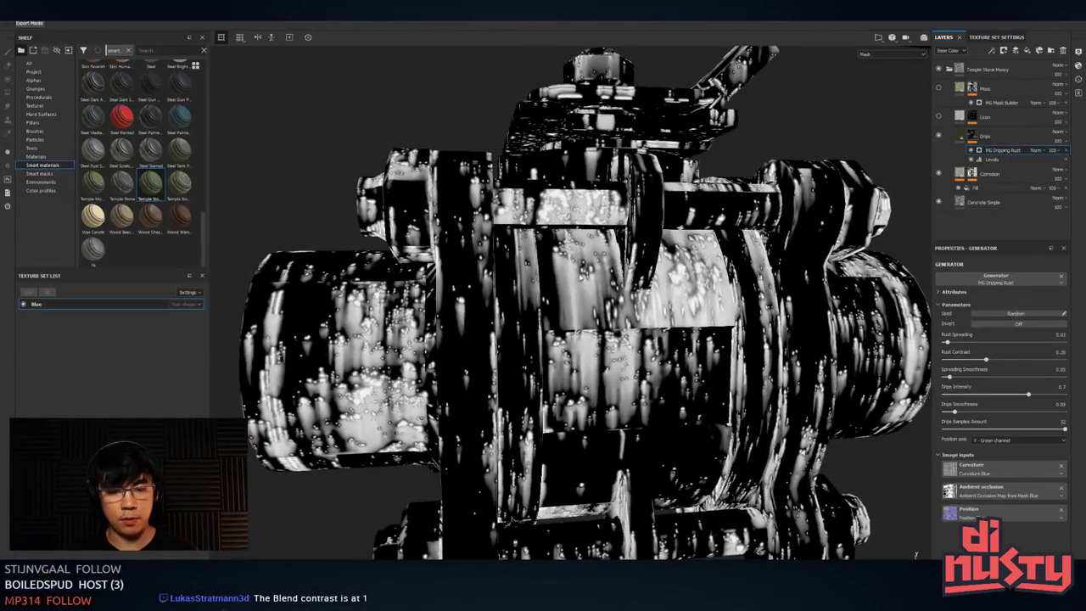
left_click_drag(711, 142, 813, 230, "alt")
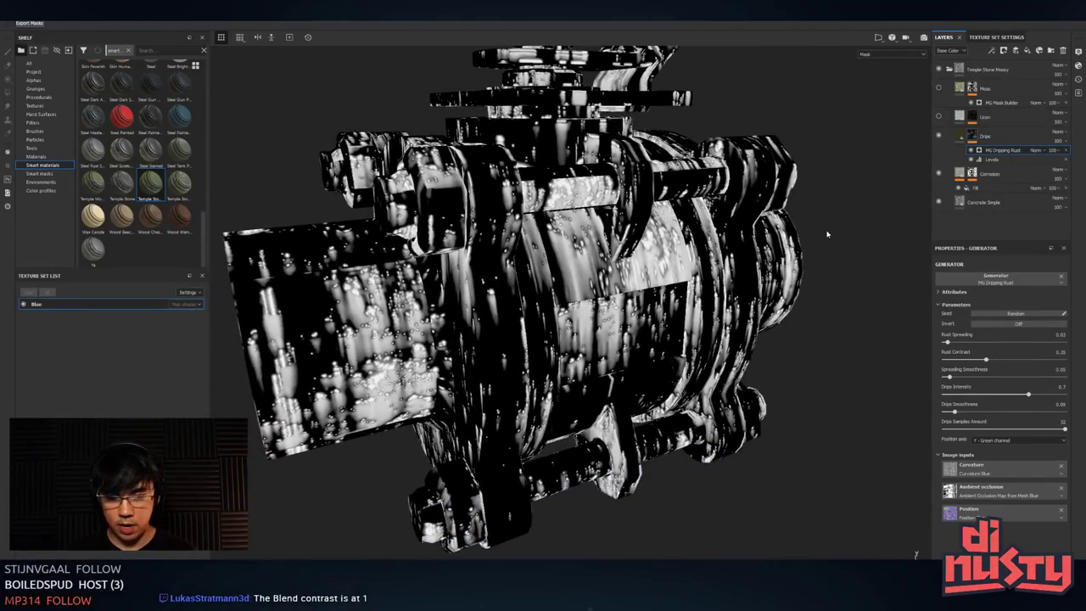
- Return the valve to the full material view and hide the Drips layer
key("m")
left_click_drag(604, 219, 678, 242, "alt")
right_click_drag(679, 243, 628, 245, "alt")
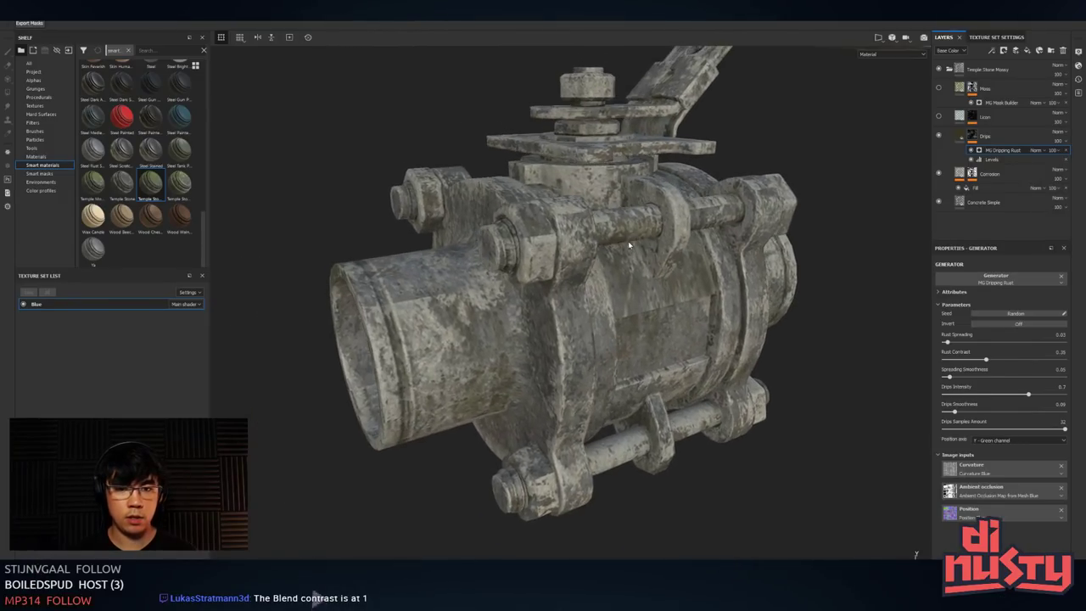
left_click(939, 135)
left_click_drag(801, 170, 740, 161, "alt")
- Compare the valve with the Corrosion layer hidden and shown, leaving the layer visible
left_click(938, 174)
left_click(938, 174)
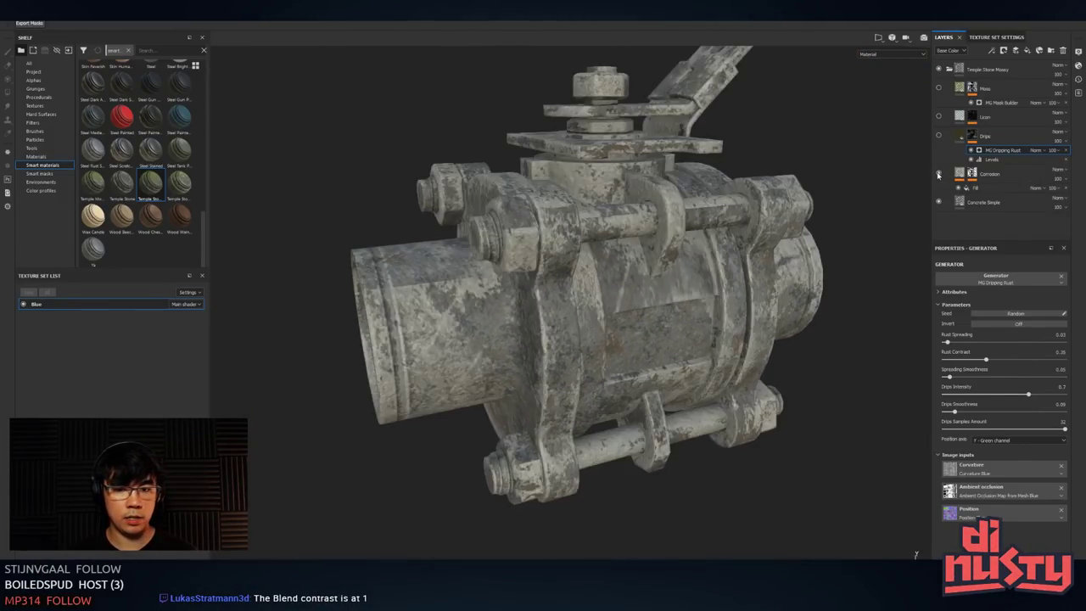
left_click(938, 174)
left_click(938, 174)
- Display only the Corrosion layer's mask on the valve and examine it around the body and pipe opening
left_click(973, 174)
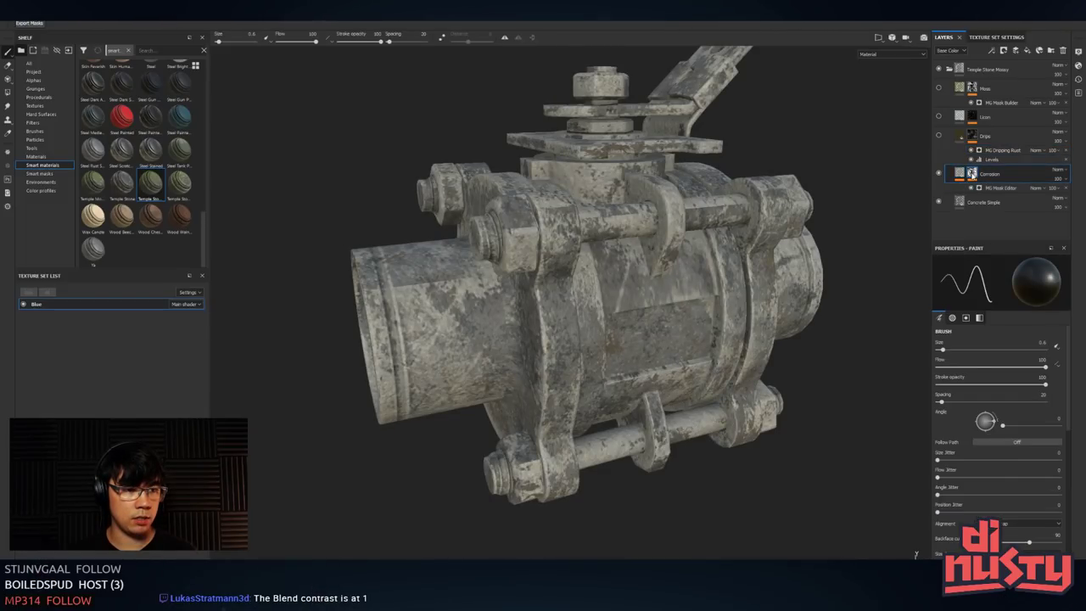
left_click(972, 174, "alt")
left_click_drag(717, 350, 738, 397, "alt")
middle_click_drag(737, 397, 634, 428, "alt")
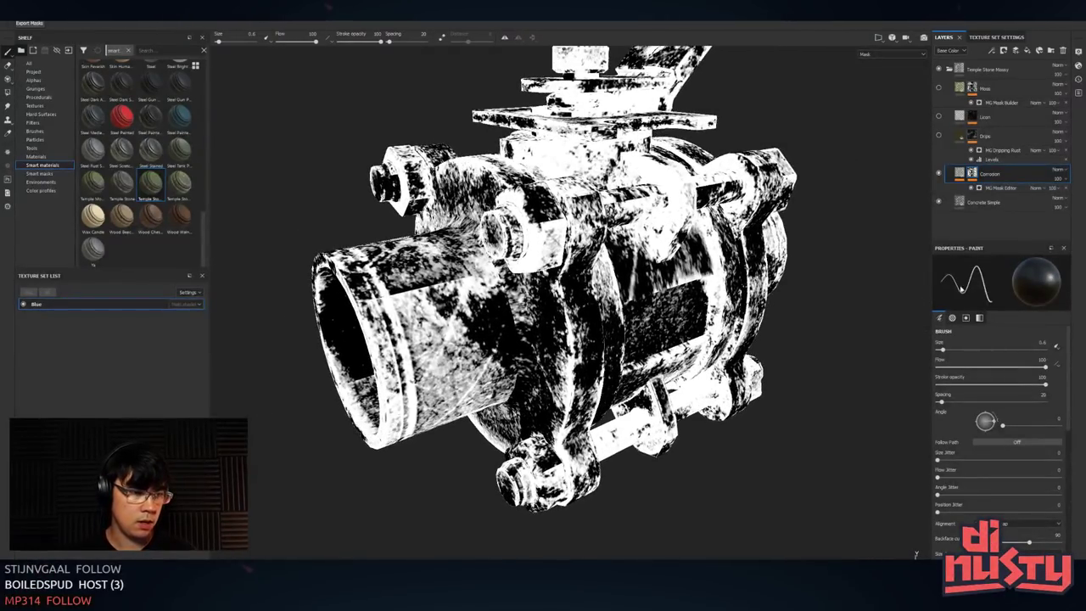
- Open the Corrosion mask's MG Mask Editor generator, test its Texture amount, leaving it at 1, and show the detailed Texture settings
left_click(989, 196)
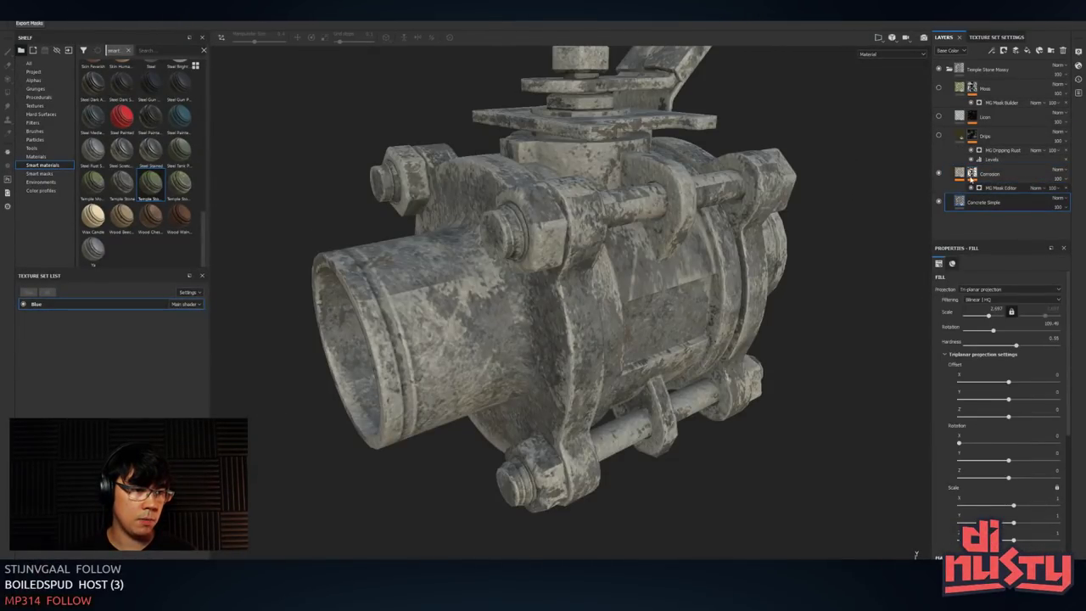
left_click(983, 186)
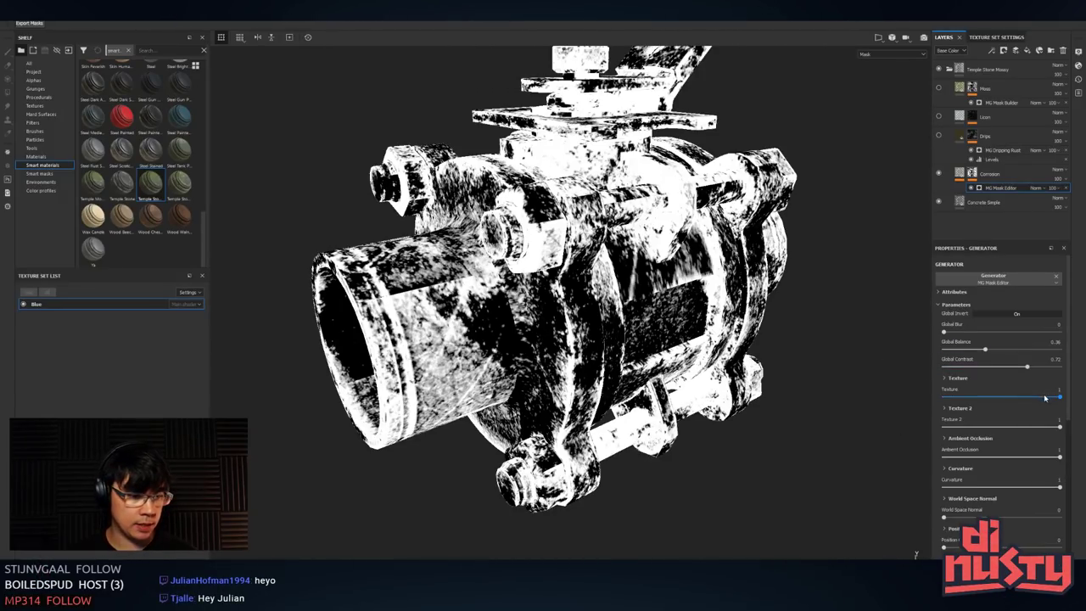
left_click_drag(996, 397, 1062, 396)
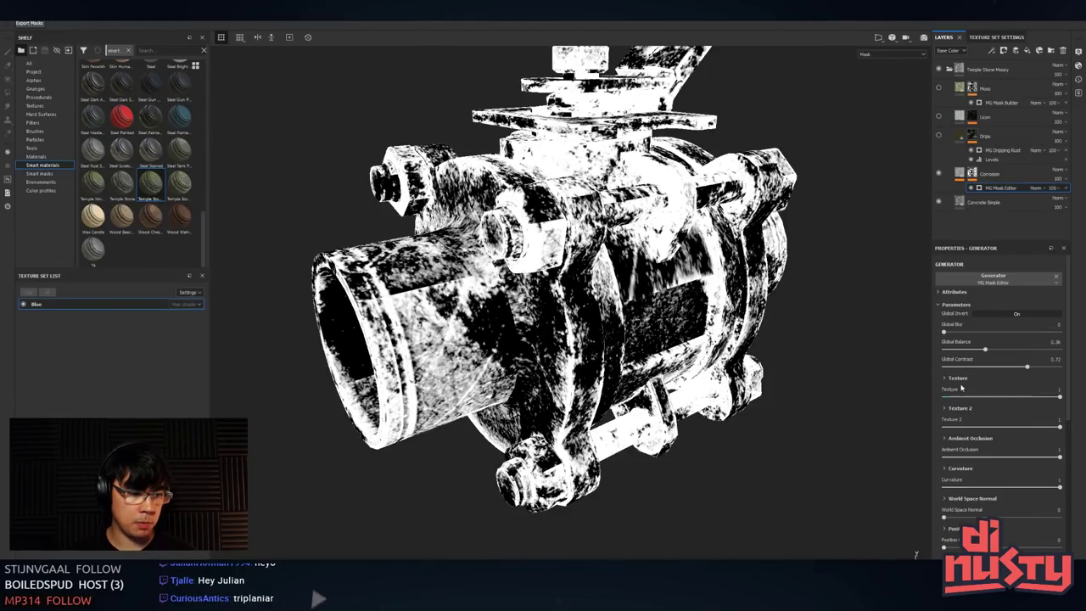
left_click(957, 378)
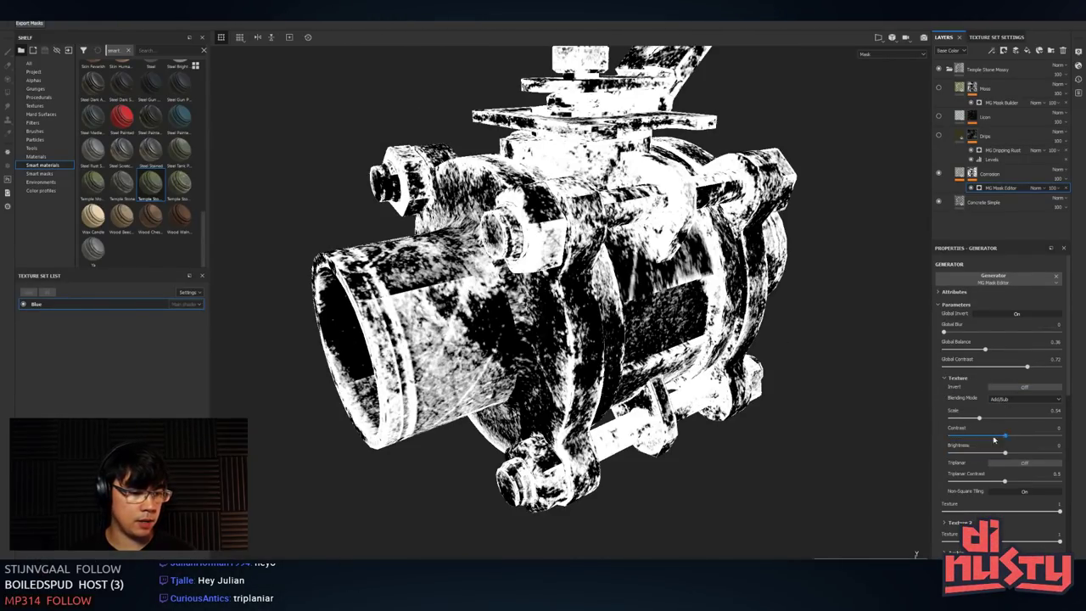
- Enable Triplanar for the Corrosion mask's Texture, set Triplanar Contrast to 0.41, and examine the pattern around the valve
left_click_drag(744, 396, 790, 376, "alt")
right_click_drag(790, 376, 755, 370, "alt")
left_click_drag(754, 370, 838, 388, "alt")
middle_click_drag(838, 387, 824, 390, "alt")
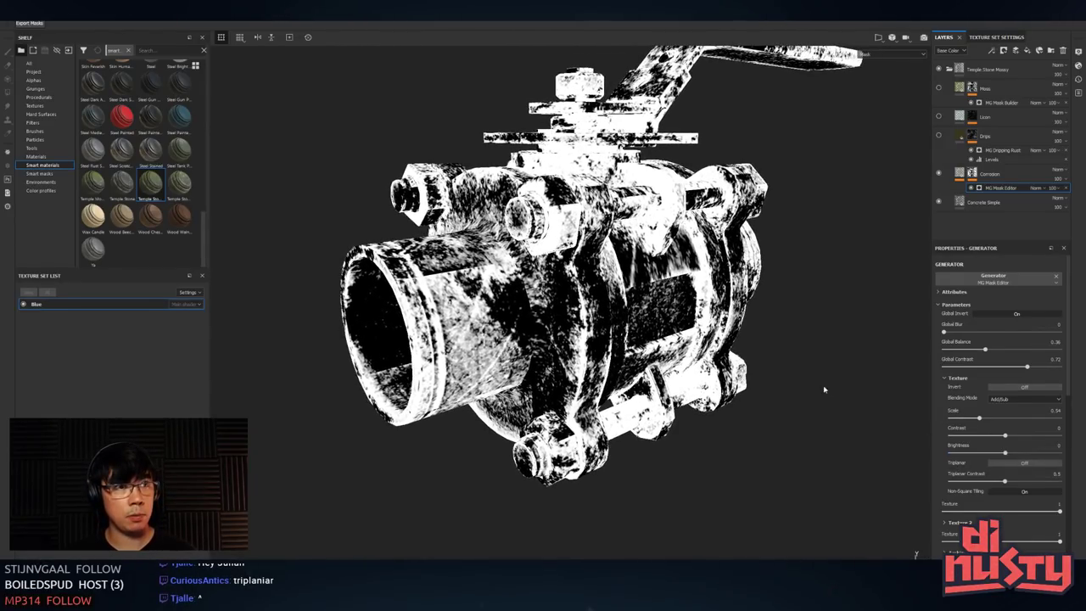
left_click_drag(824, 390, 786, 374, "alt")
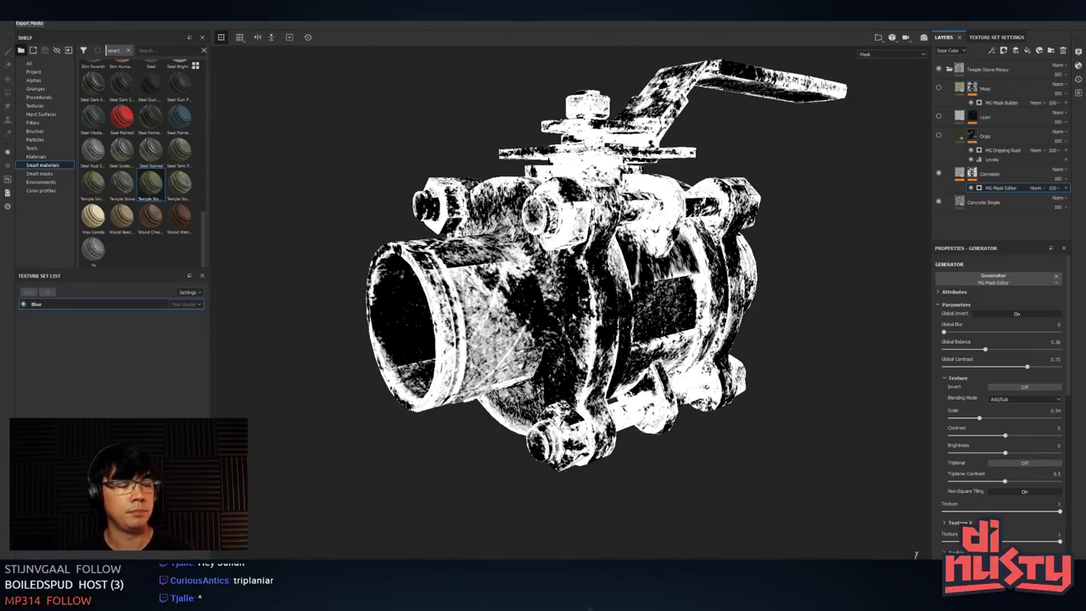
left_click_drag(573, 315, 727, 412, "alt")
middle_click_drag(727, 412, 740, 426, "alt")
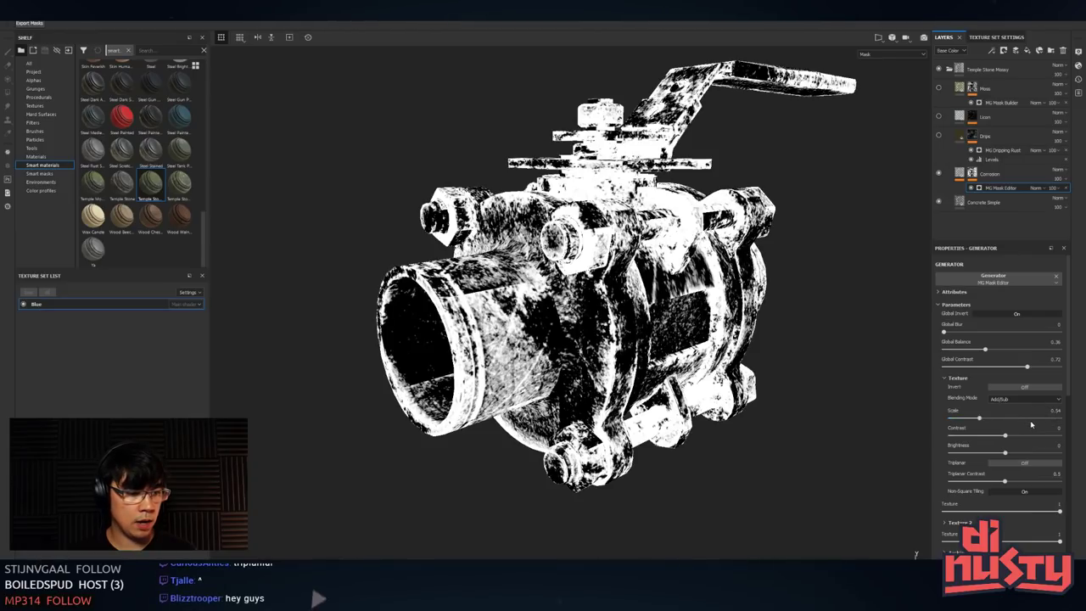
left_click(1022, 462)
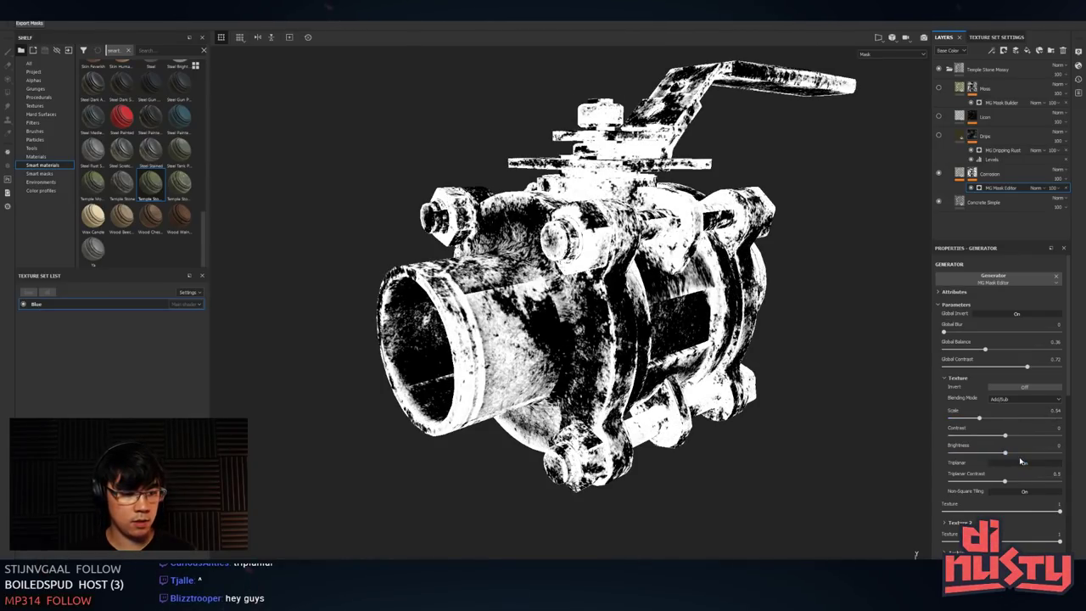
mouse_move(1006, 483)
left_mouse_down()
mouse_move(1018, 482)
mouse_move(975, 482)
mouse_move(994, 482)
left_mouse_up()
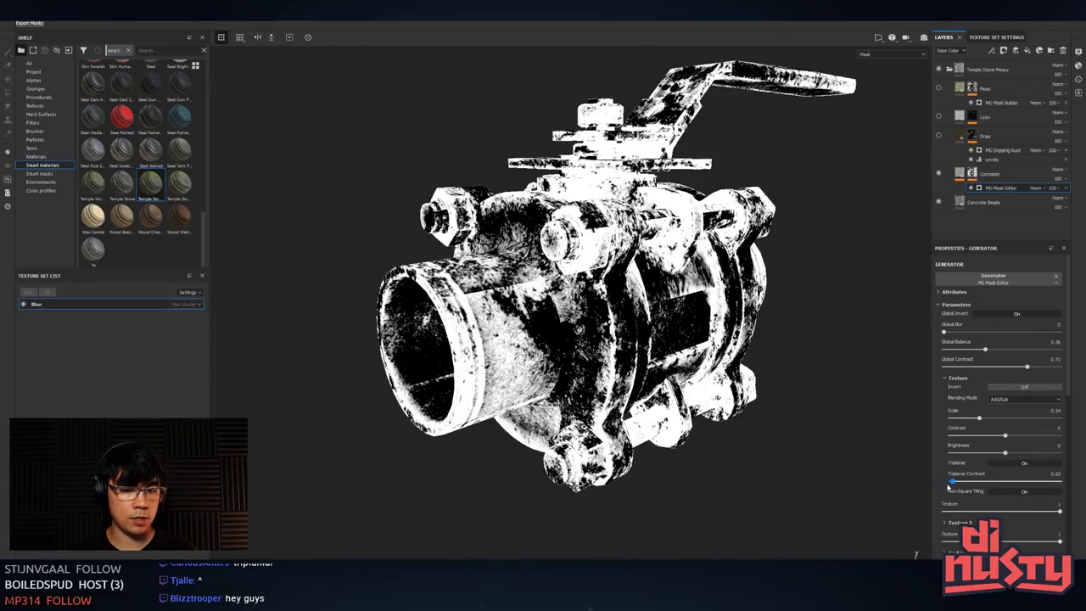
left_click_drag(835, 454, 886, 424, "alt")
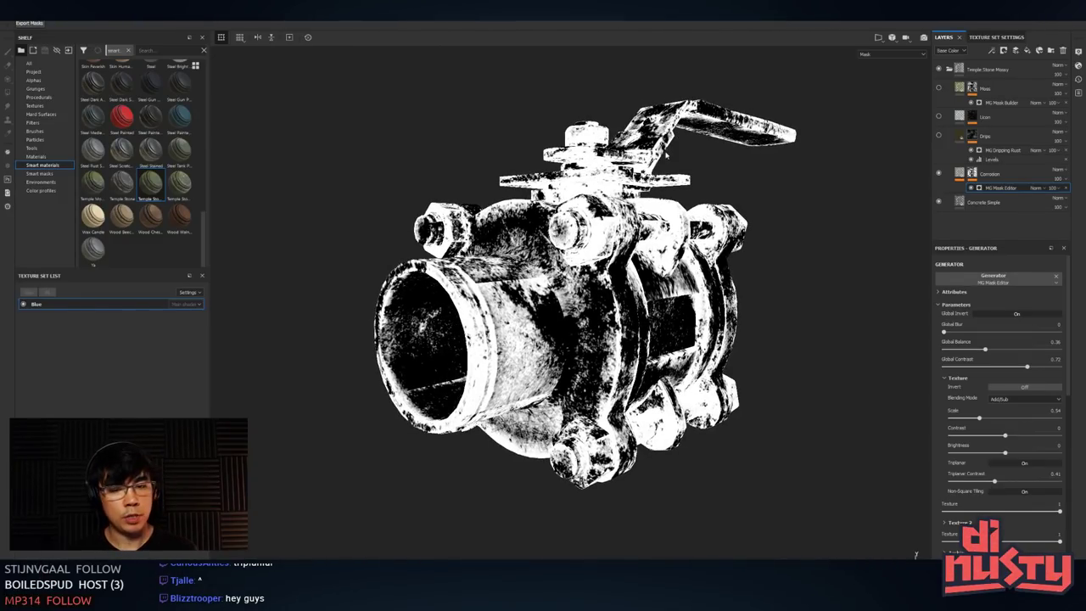
left_click_drag(768, 250, 790, 325, "alt")
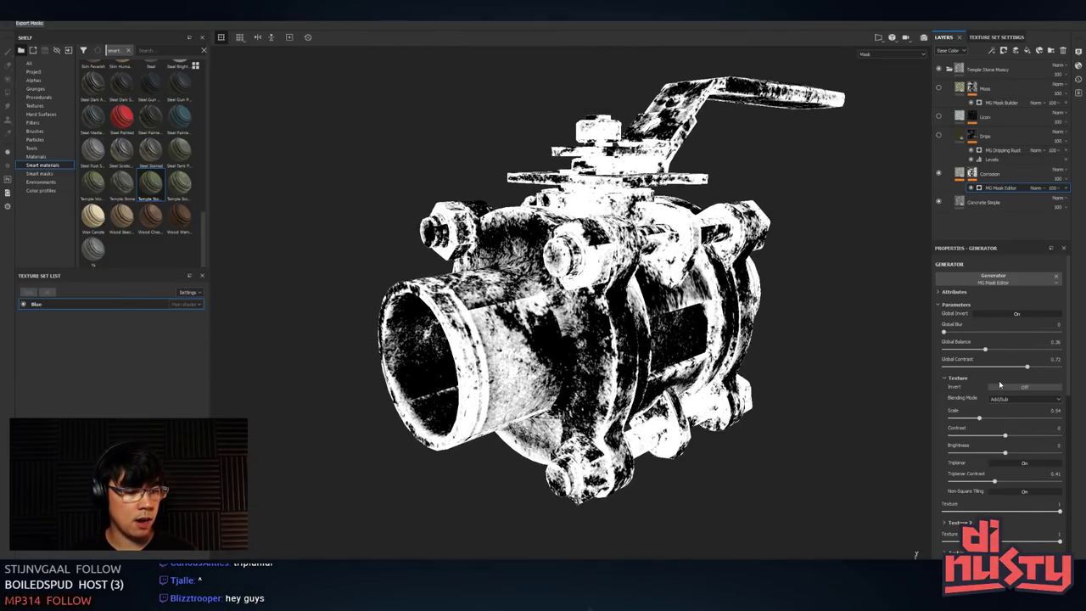
left_click_drag(887, 307, 838, 328, "alt")
- Collapse the Texture settings, keep the Texture 2 amount at 1, and enable Triplanar for Texture 2
left_click(944, 379)
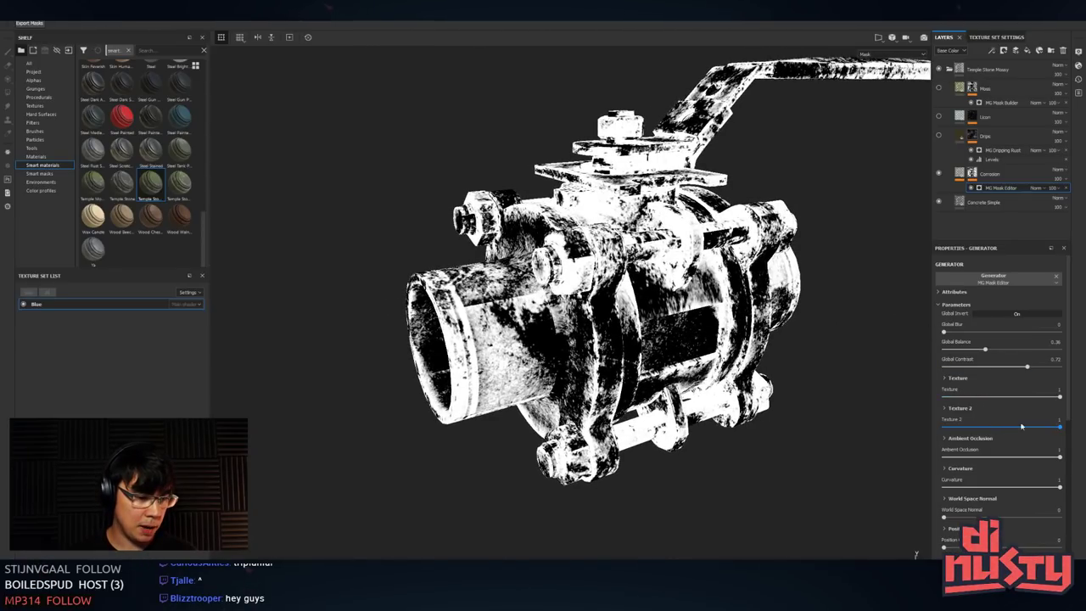
mouse_move(1051, 430)
left_mouse_down()
mouse_move(944, 427)
mouse_move(1064, 428)
left_mouse_up()
left_click(959, 408)
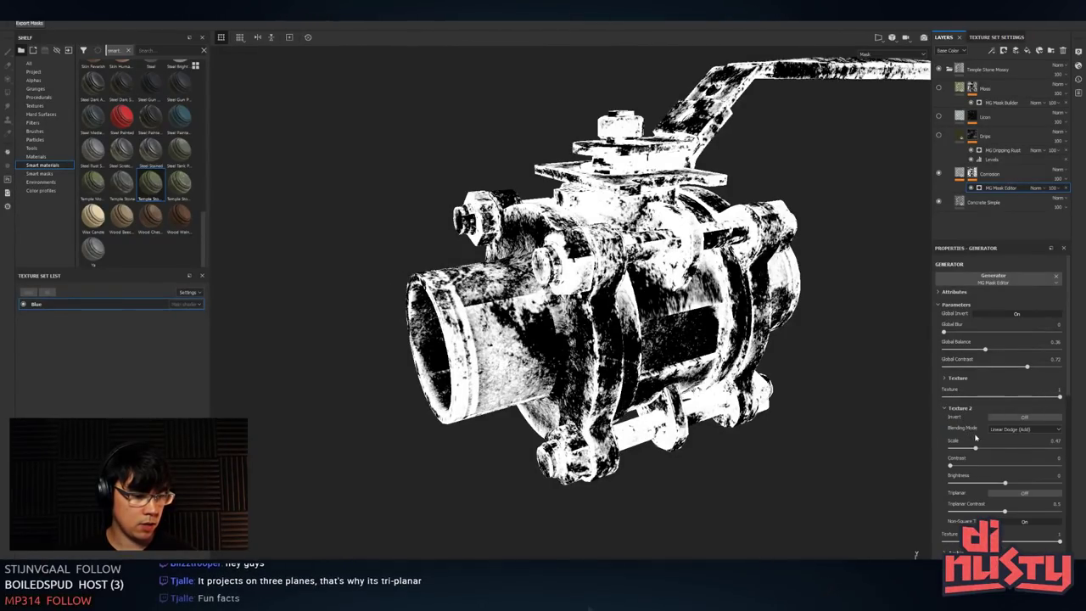
left_click(1022, 492)
left_click_drag(873, 458, 668, 360, "alt")
left_click_drag(822, 444, 810, 390, "alt")
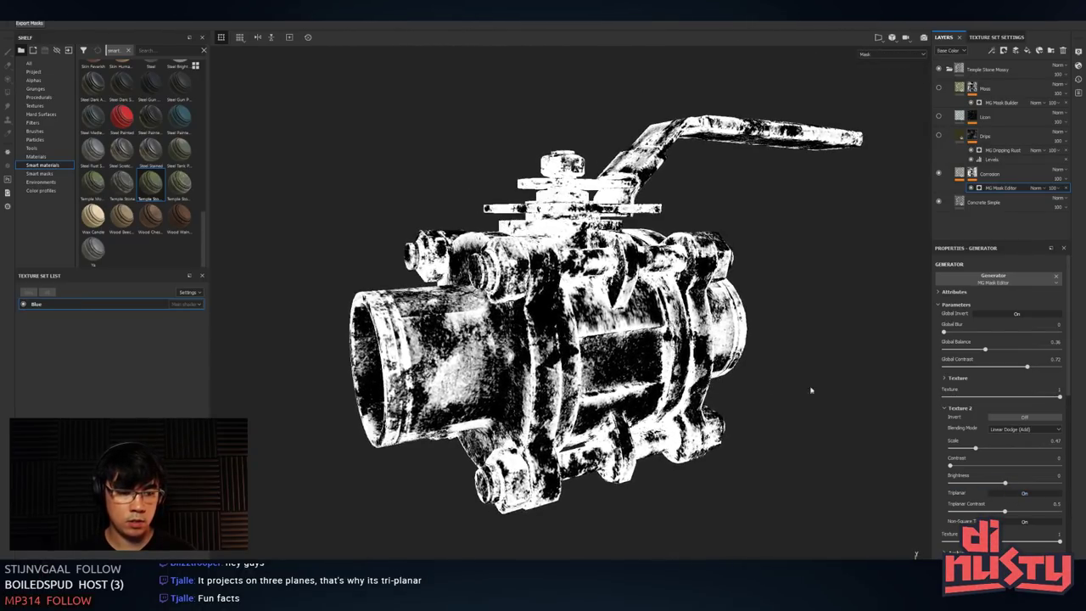
- Set Texture 2 Brightness to 0.04 and Triplanar Contrast to 0.001, keeping its Contrast at 0
left_click_drag(951, 467, 899, 464)
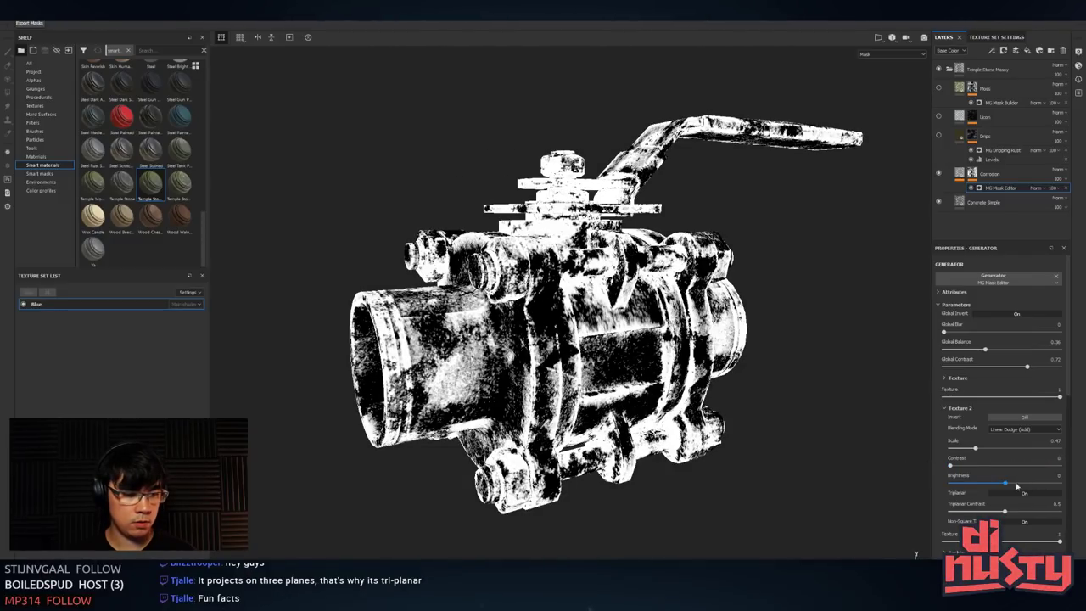
left_click_drag(1003, 488, 955, 515)
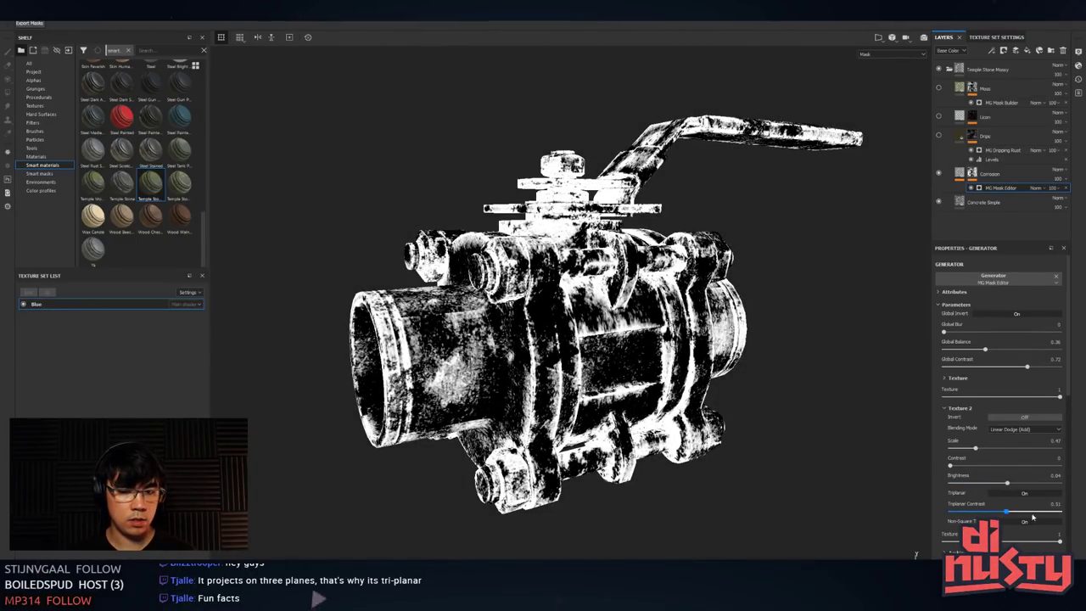
left_click_drag(1032, 517, 1064, 518)
left_click_drag(955, 519, 921, 518)
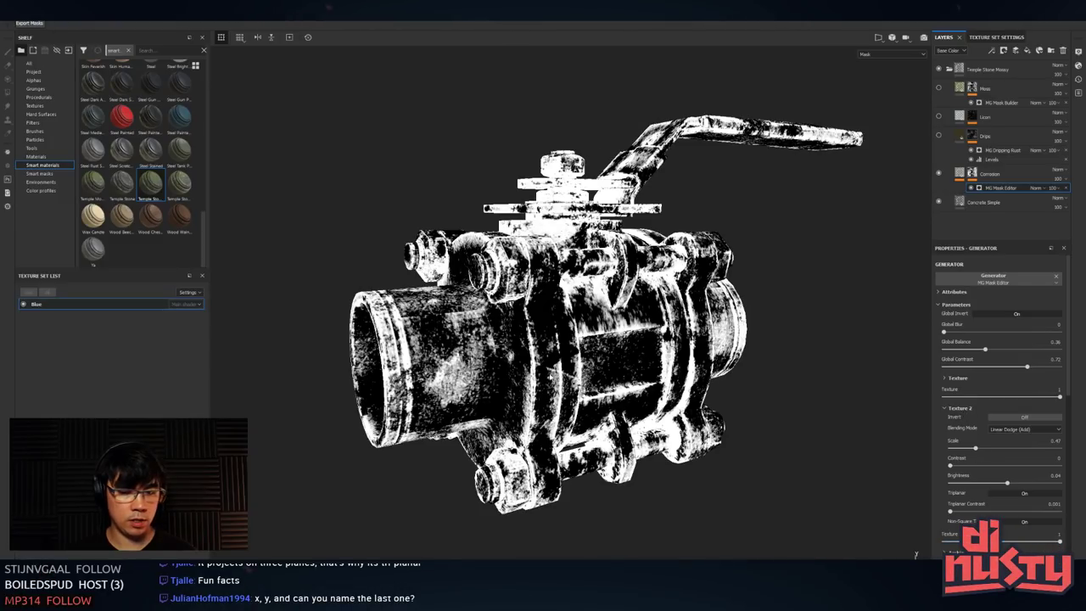
- Examine the Corrosion mask around the valve body, bolts and pipe opening
left_click_drag(550, 377, 598, 397, "alt")
middle_click_drag(516, 355, 575, 362, "alt")
mouse_move(648, 359)
left_mouse_down("alt")
mouse_move(660, 387)
mouse_move(623, 340)
mouse_move(645, 386)
mouse_move(631, 364)
left_mouse_up("alt")
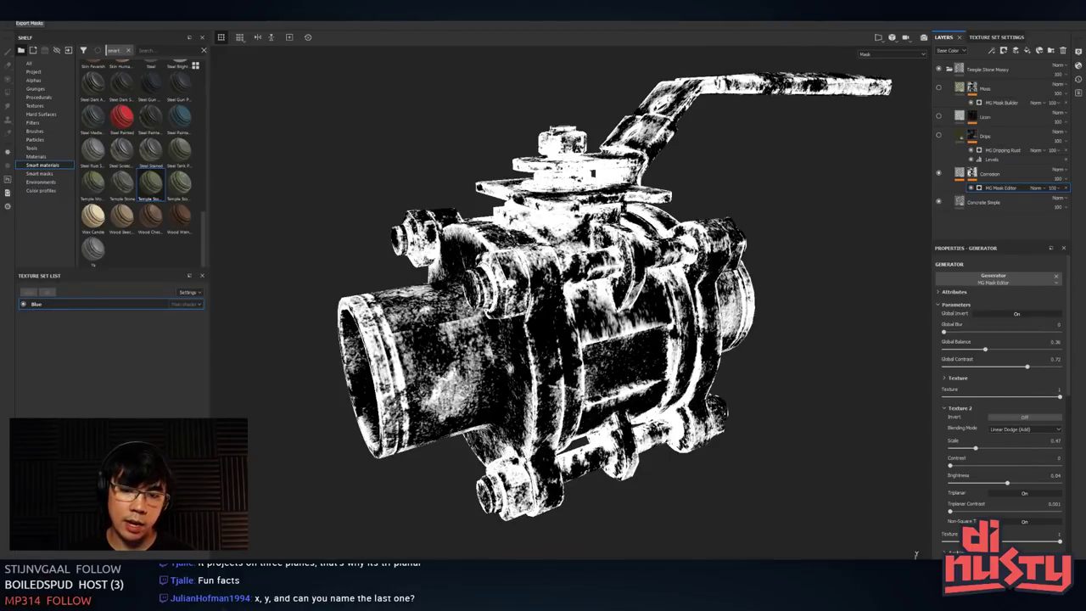
left_click_drag(617, 235, 642, 253, "alt")
middle_click_drag(642, 253, 721, 254, "alt")
left_click_drag(721, 255, 751, 258, "alt")
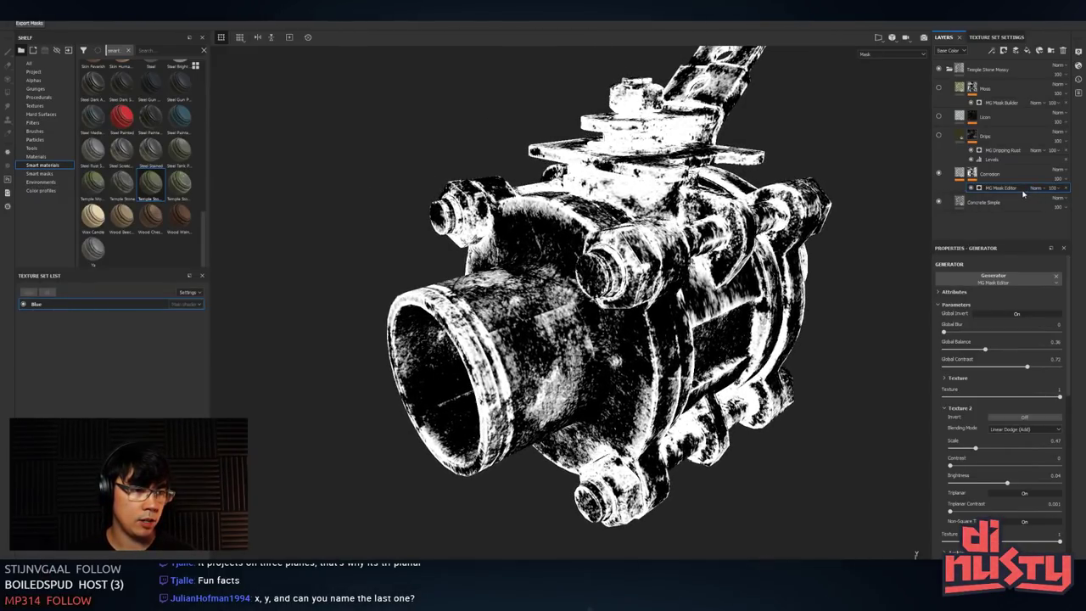
left_click_drag(934, 253, 832, 242, "alt")
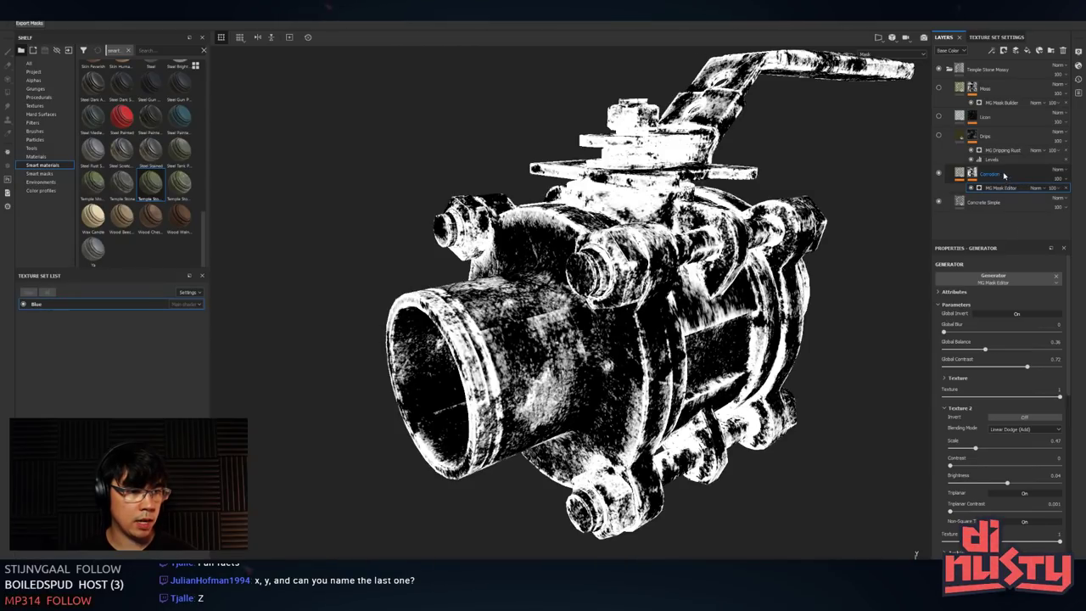
- Add a Paint effect above the MG Mask Editor in the Corrosion mask and view the pipe end up close
right_click(976, 177)
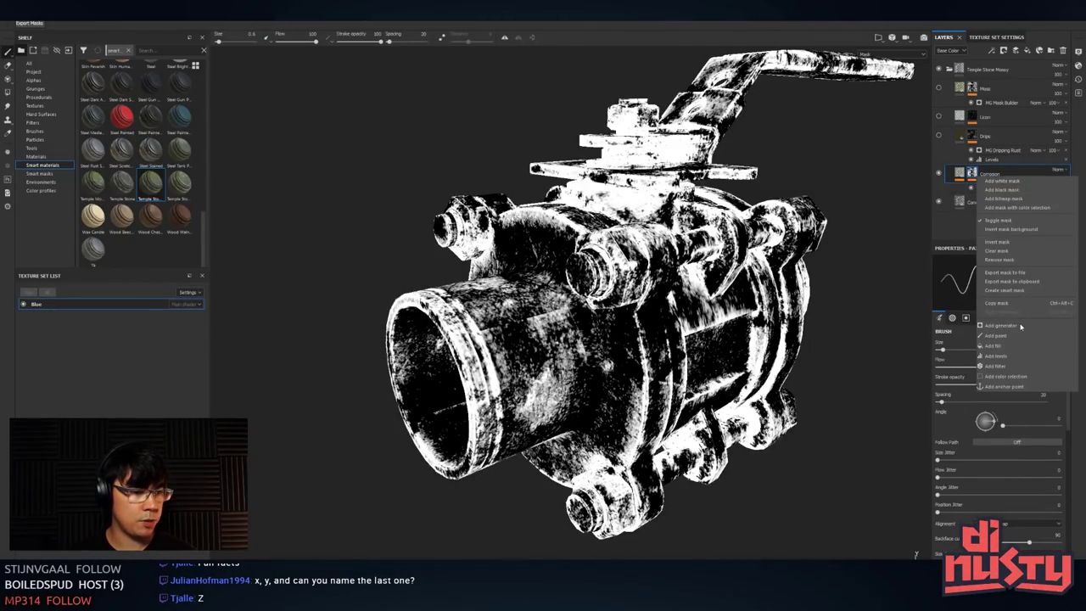
left_click(1012, 336)
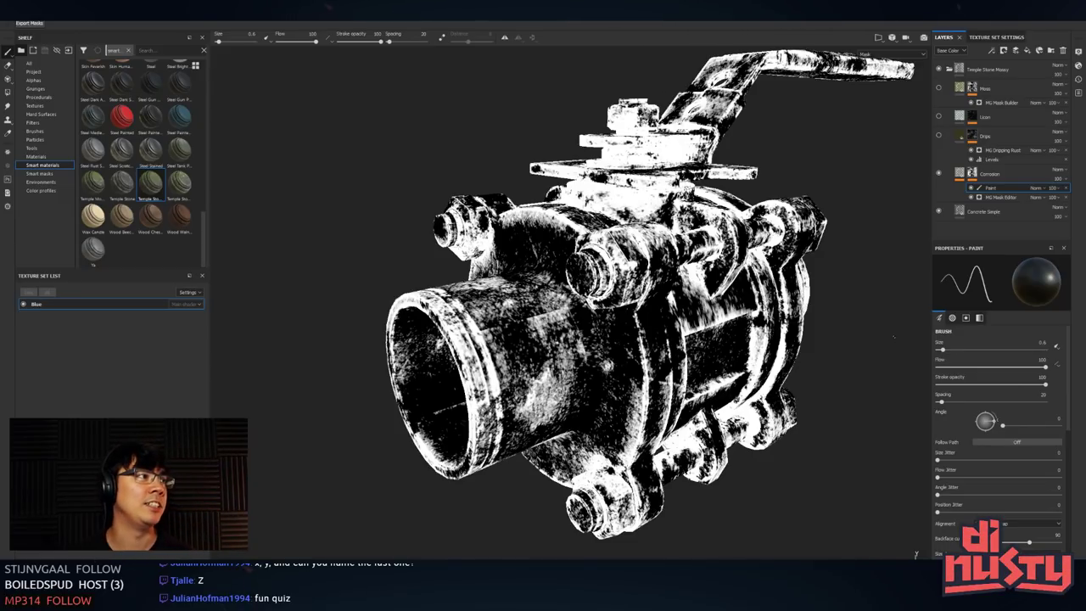
left_click_drag(526, 305, 594, 326, "alt")
right_click_drag(542, 323, 610, 322, "alt")
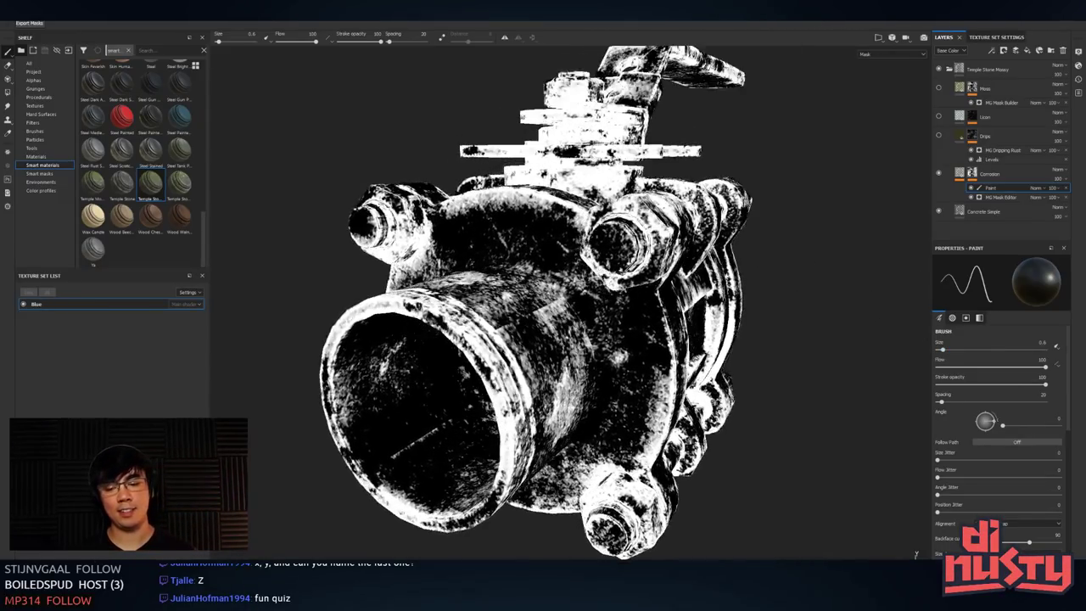
middle_click_drag(475, 356, 611, 309, "alt")
left_click_drag(576, 314, 492, 326, "alt")
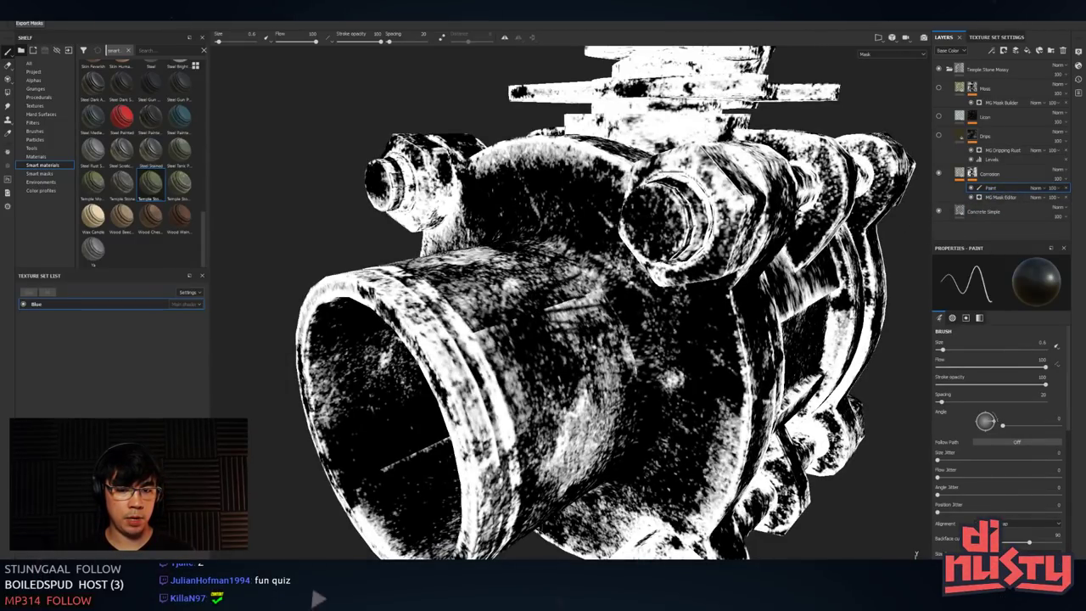
left_click_drag(753, 288, 543, 270, "alt")
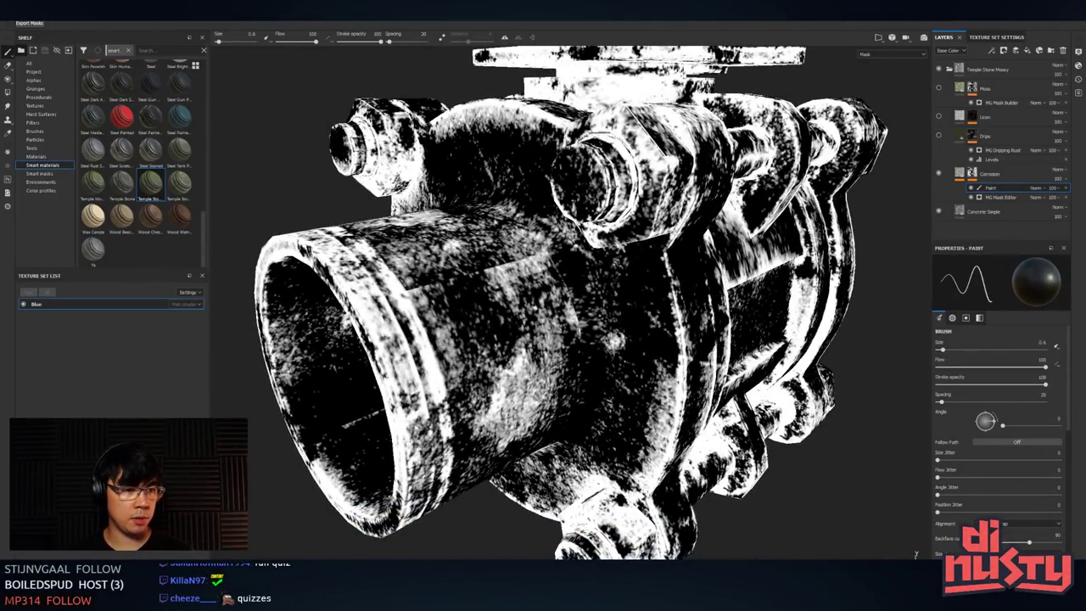
- Show the brush settings over the viewport and switch the surrounding interface panels on and off, leaving them hidden
right_click(636, 148)
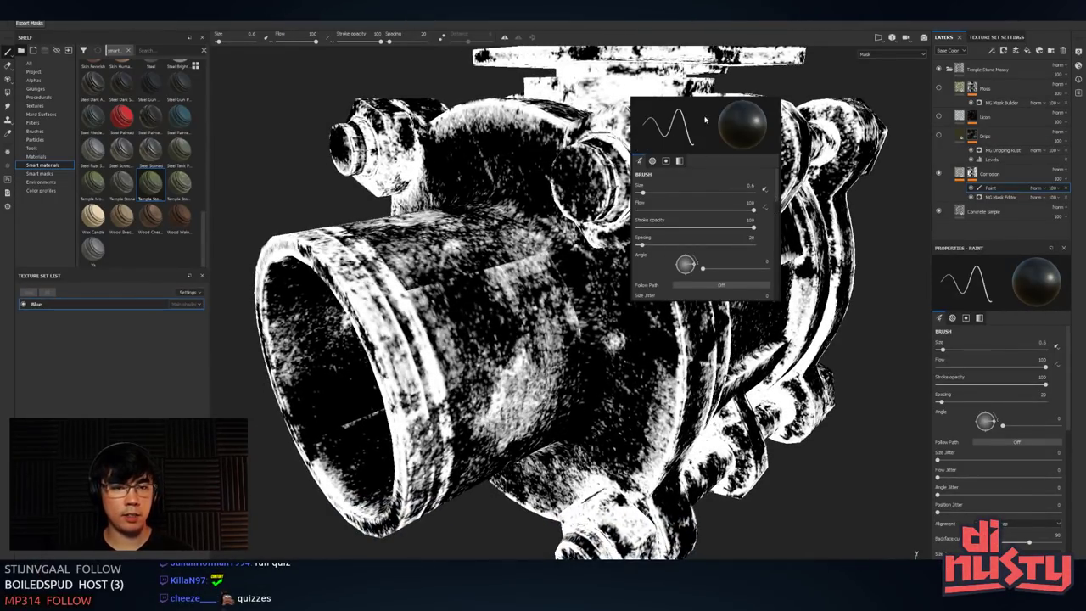
key("Tab")
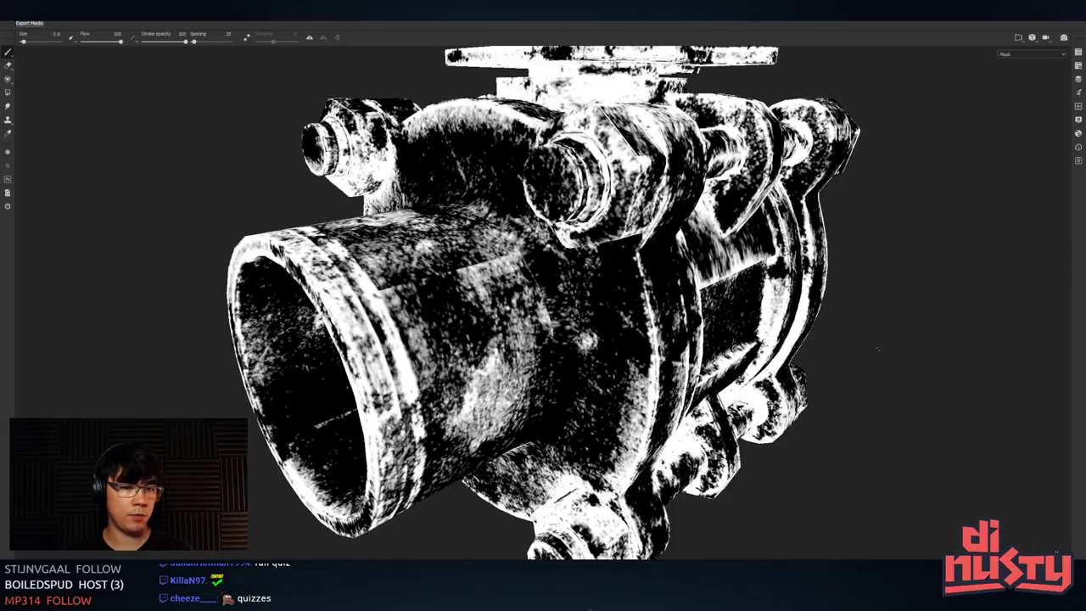
mouse_move(676, 331)
left_mouse_down("alt")
mouse_move(624, 262)
mouse_move(581, 235)
left_mouse_up("alt")
right_click(581, 235)
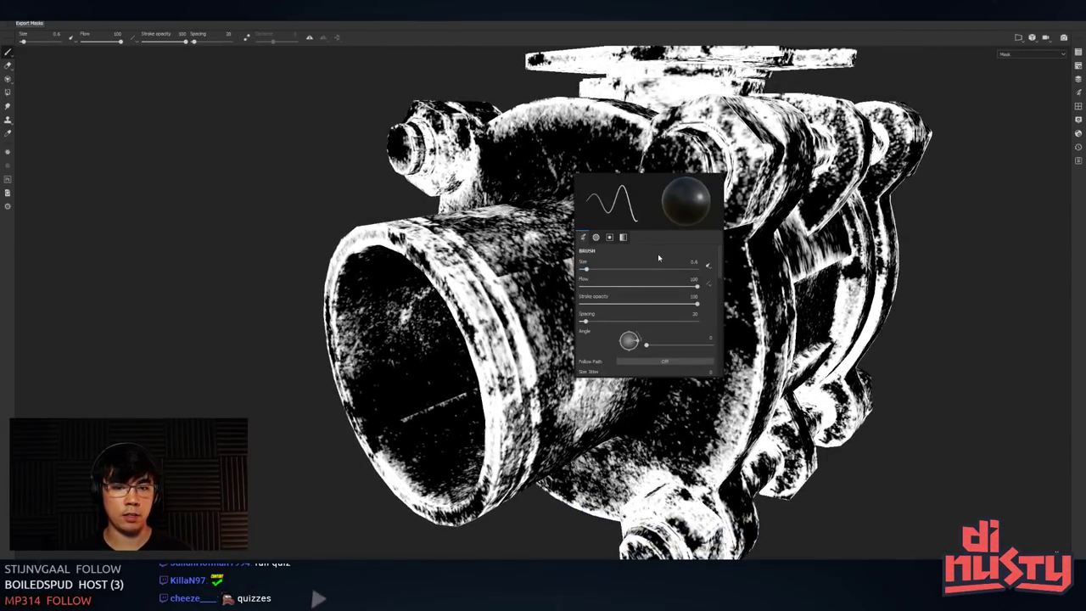
scroll(658, 257, "down", 4)
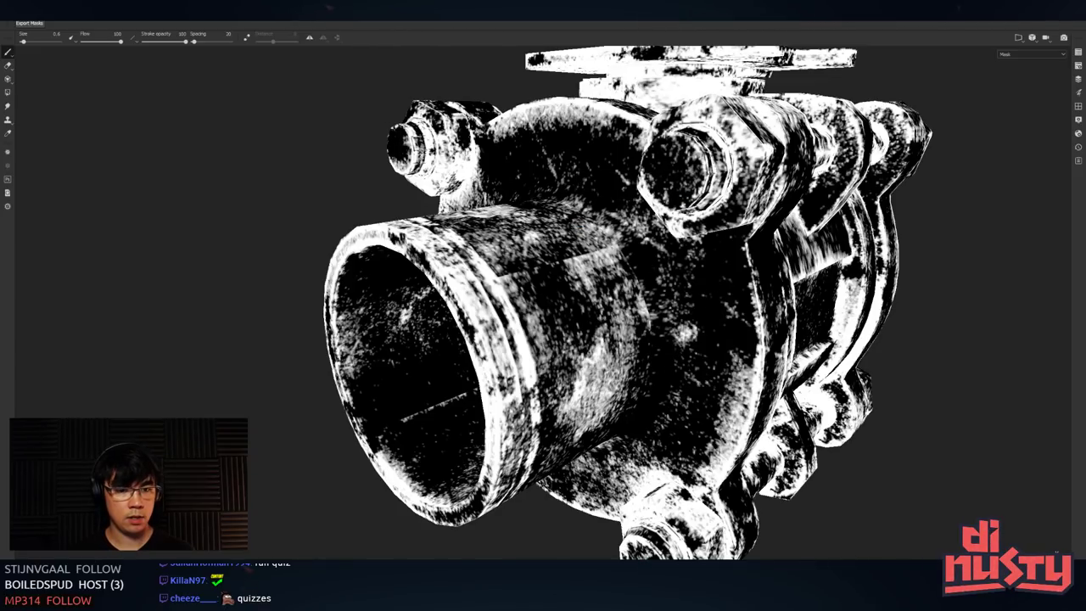
key("Tab")
key("Tab")
key("Tab")
key("Tab")
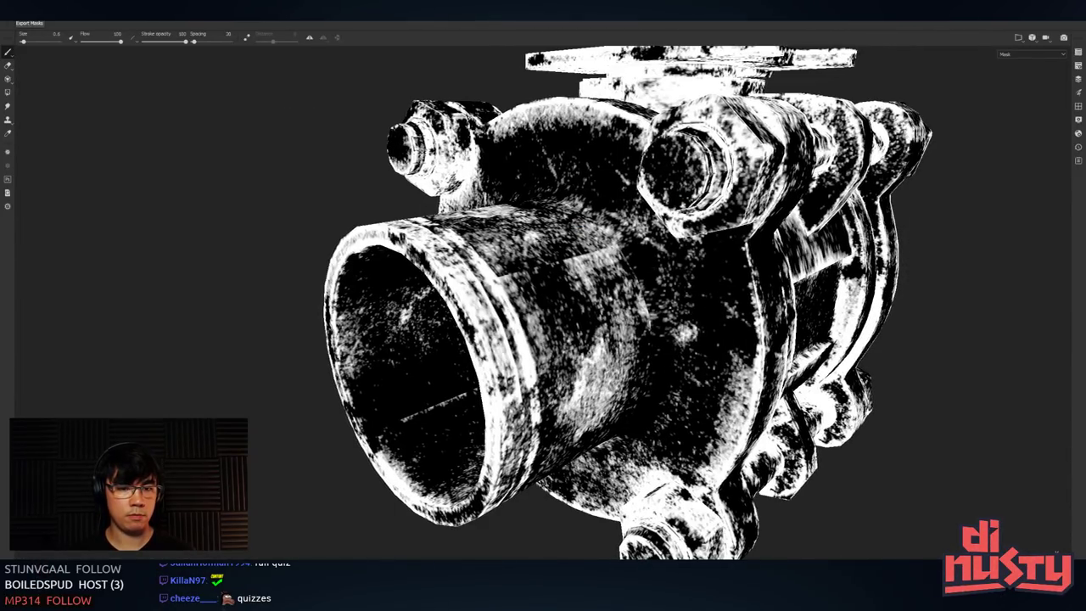
- Look through the floating brush settings, from the jitter options to Alignment, Size Space and Alpha
right_click(701, 121)
scroll(705, 212, "down", 1)
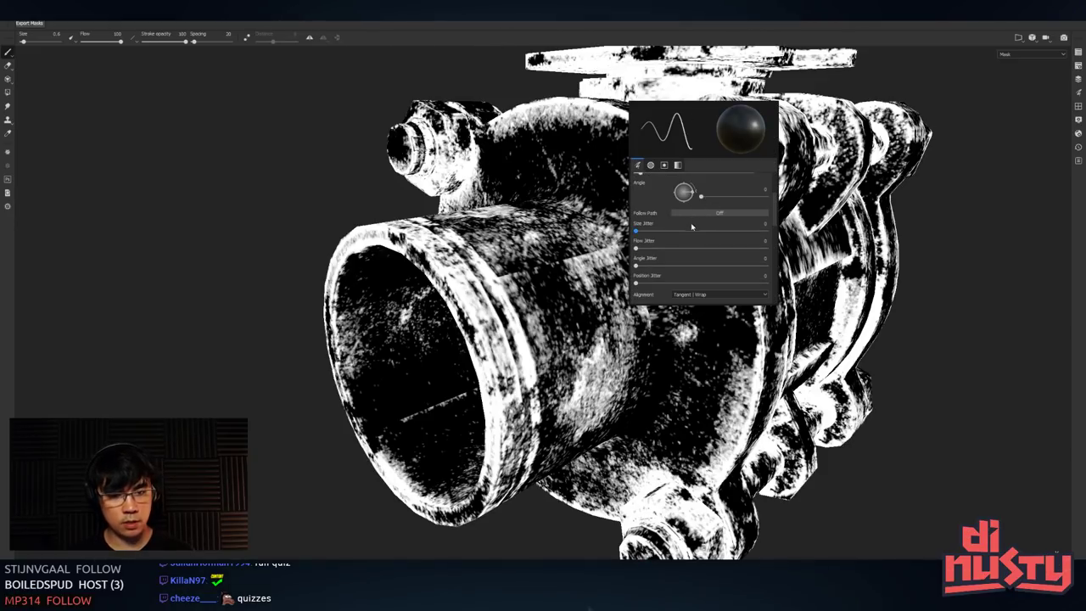
scroll(676, 227, "down", 4)
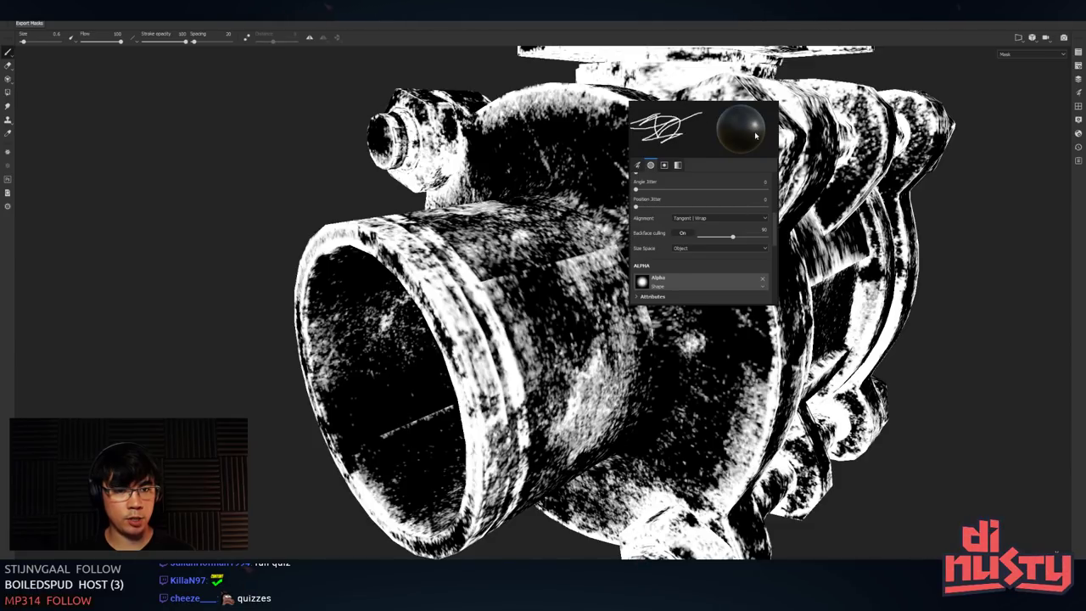
- Return the valve to the full material view, glance at the floating brush settings, and restore the interface panels
key("m")
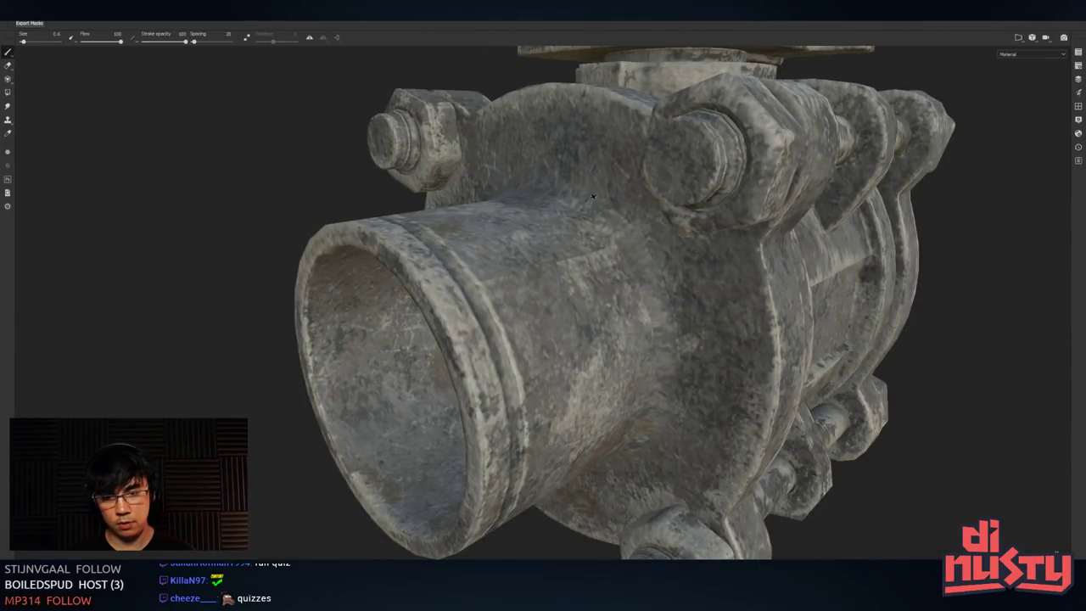
left_click_drag(590, 204, 591, 222, "alt")
right_click(684, 218)
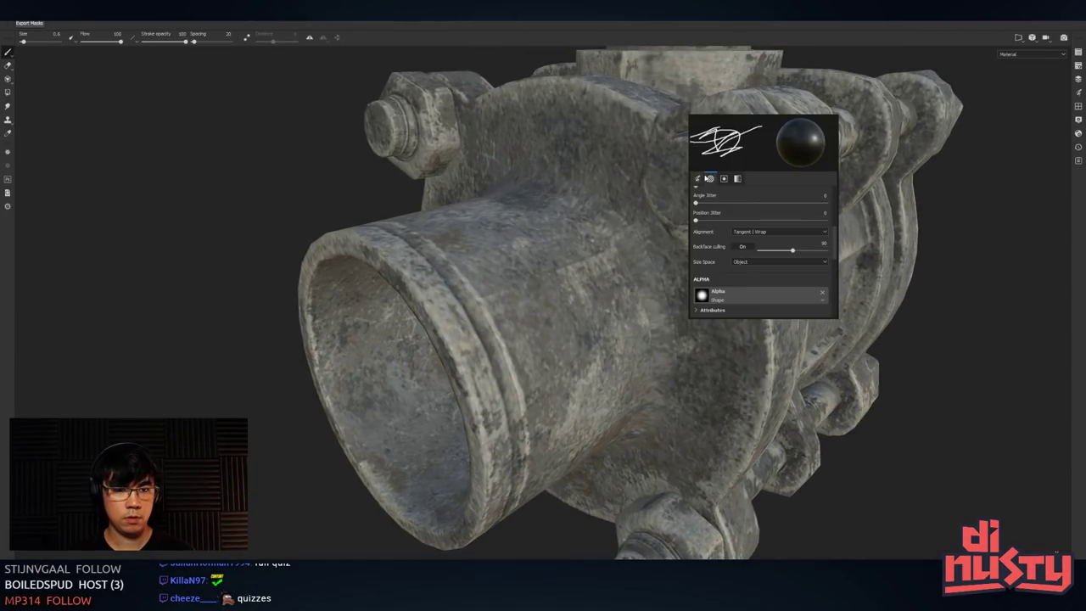
key("Tab")
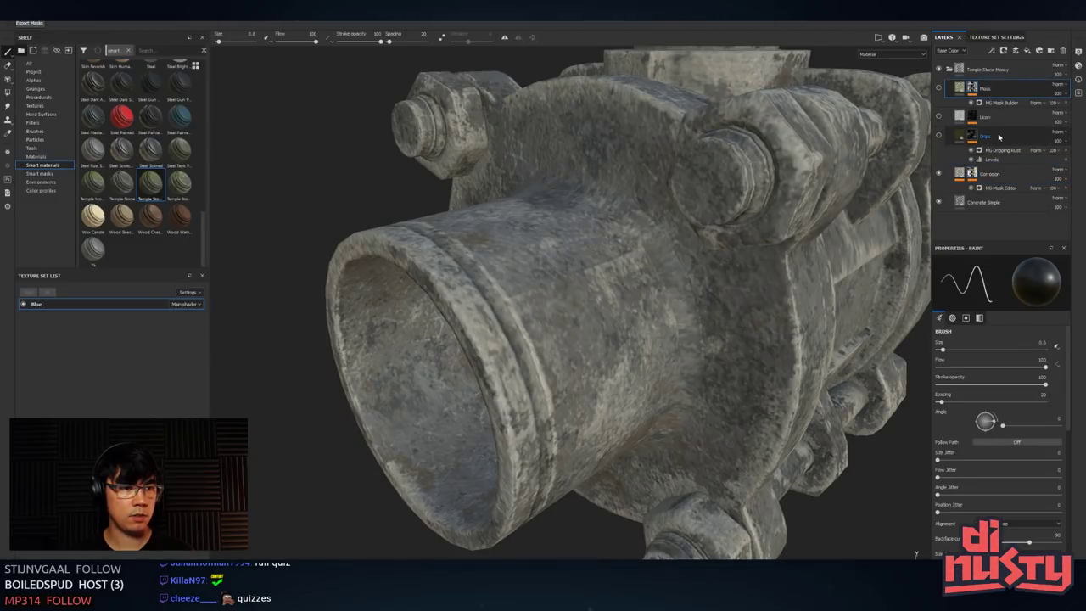
- Display the Corrosion mask on its own and check the brush settings with a test stroke in the brush preview
left_click(974, 174)
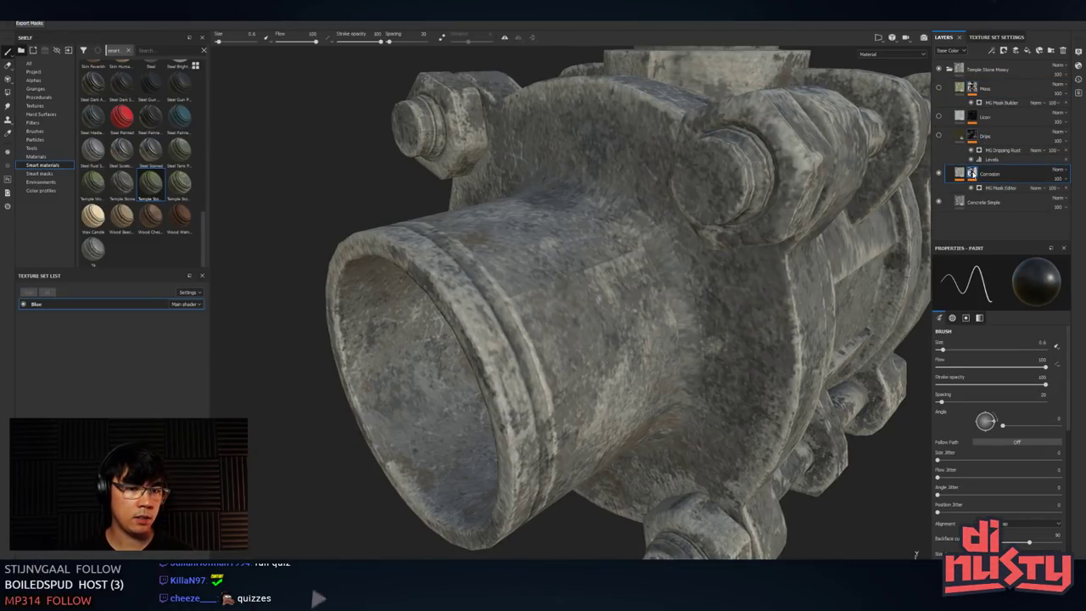
left_click(972, 173, "alt")
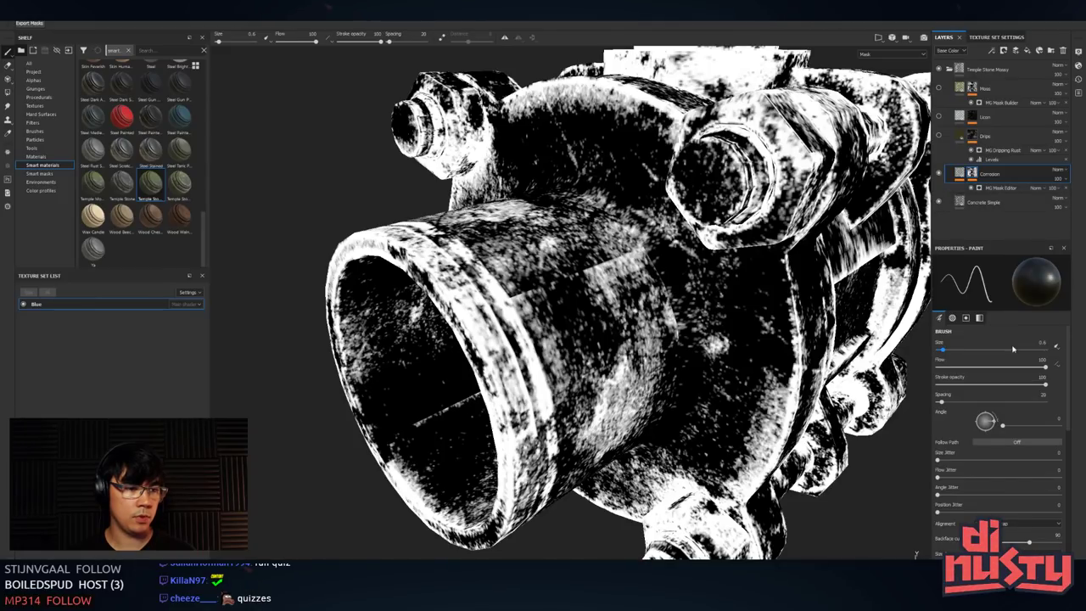
scroll(990, 334, "down", 1)
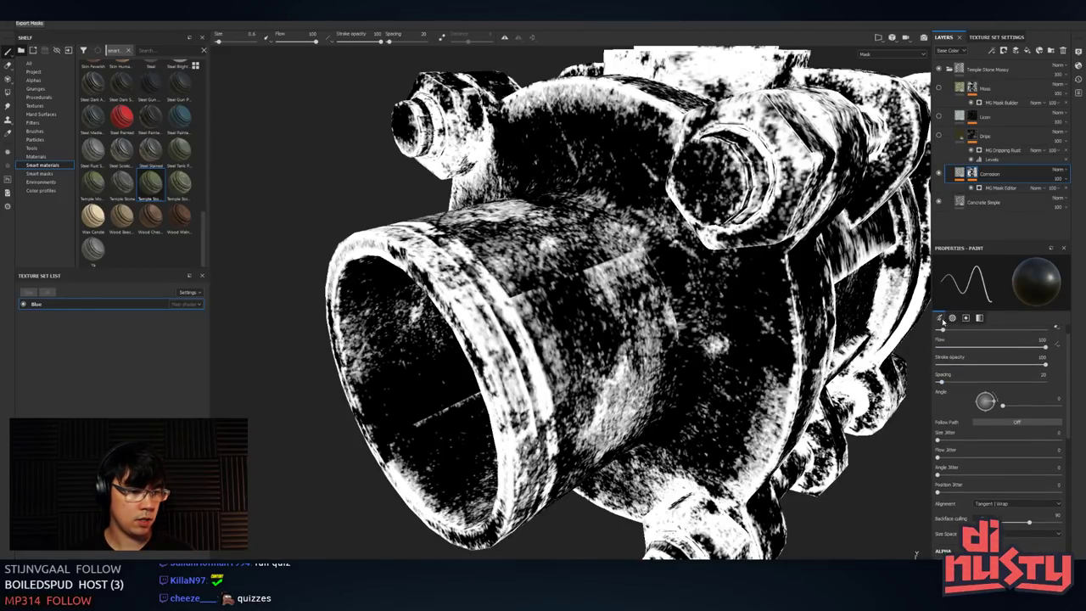
left_click(952, 317)
left_click(940, 318)
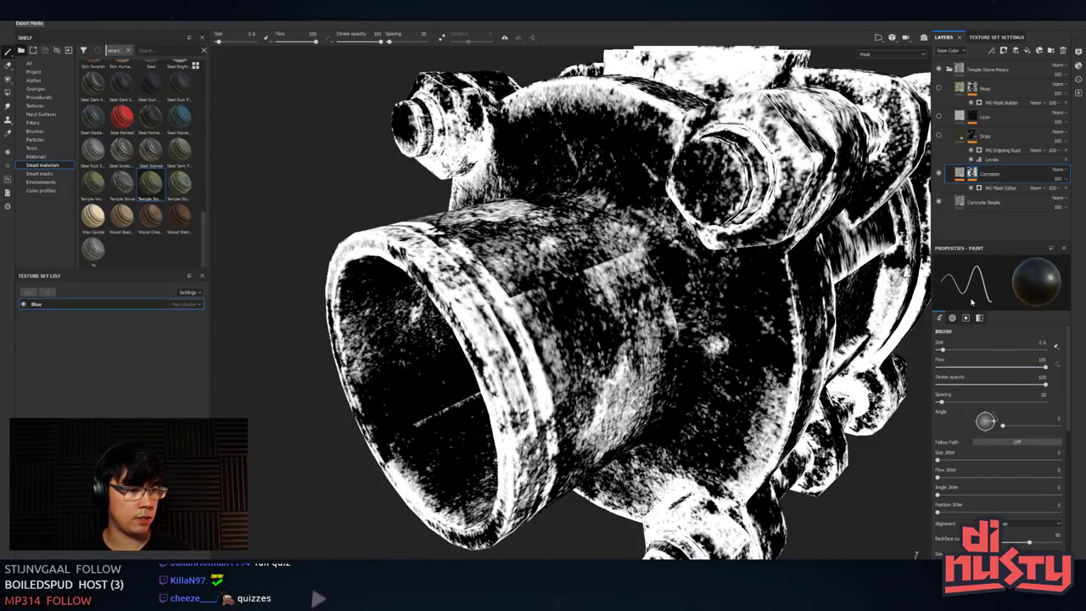
left_click_drag(943, 278, 958, 289)
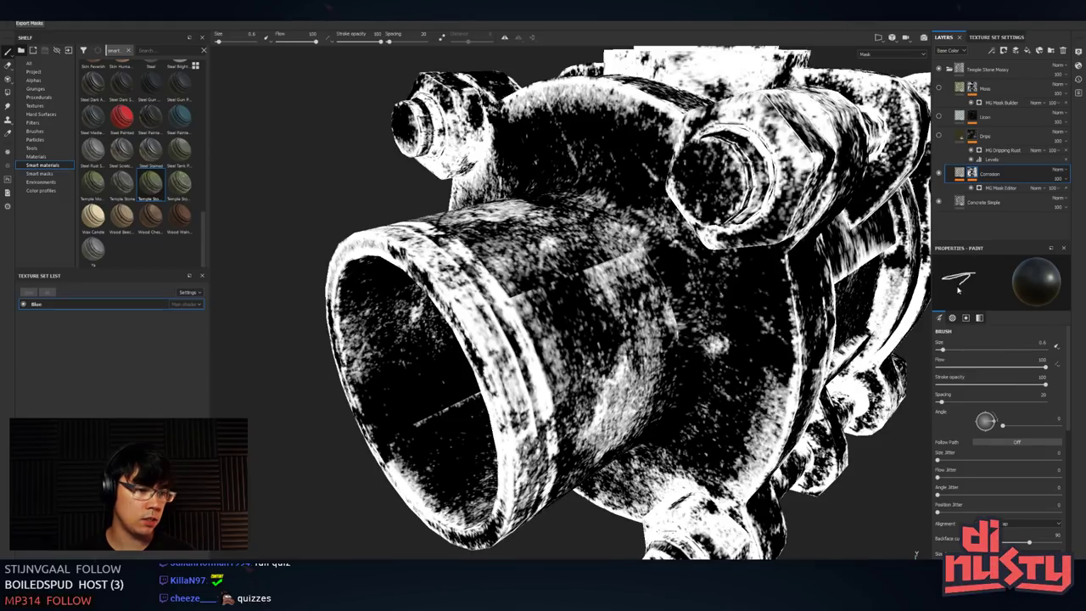
- Enlarge the brush to about 5.14 and assign the Brush Corner Large alpha to it
left_click_drag(944, 350, 953, 350)
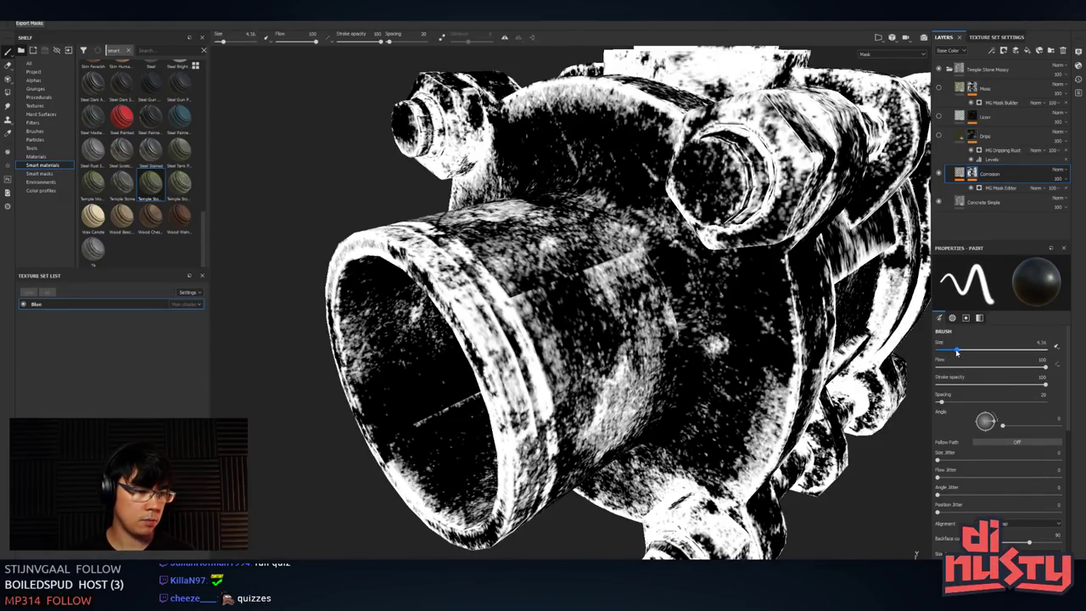
scroll(975, 407, "down", 4)
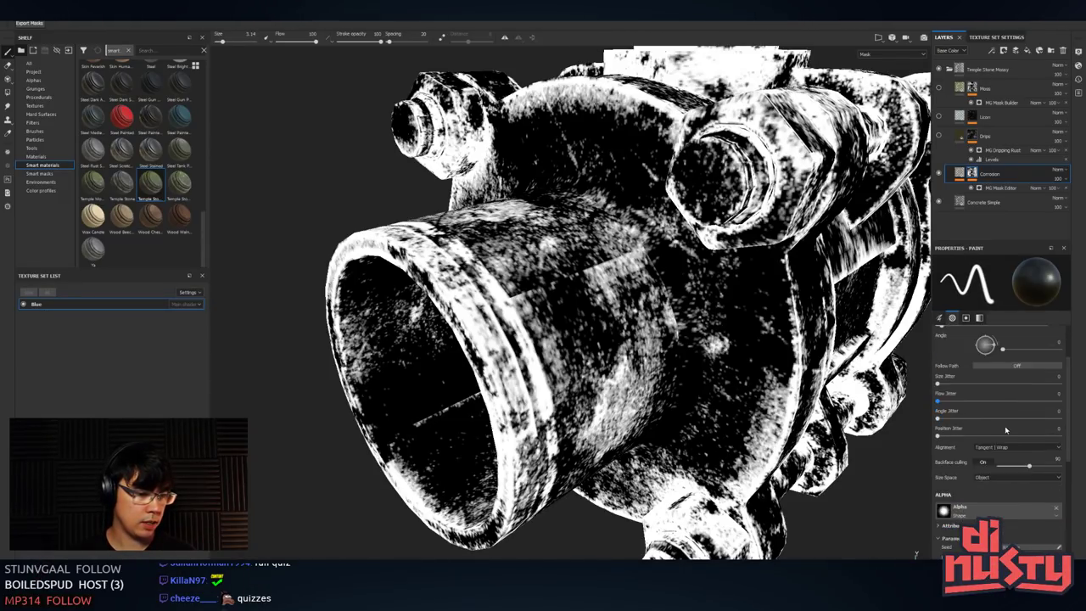
left_click(983, 484)
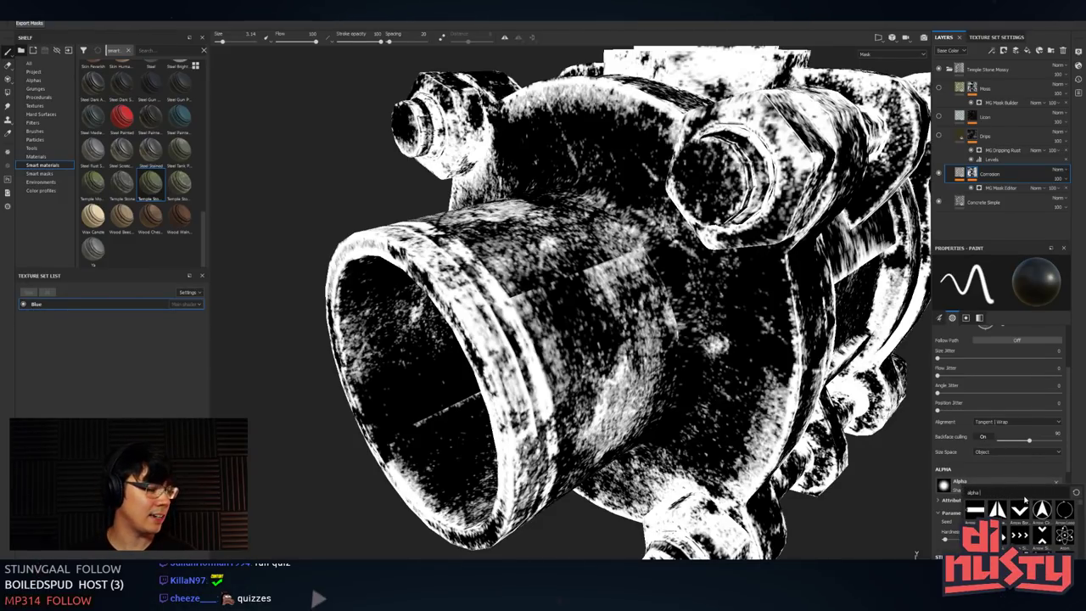
scroll(1005, 525, "down", 2)
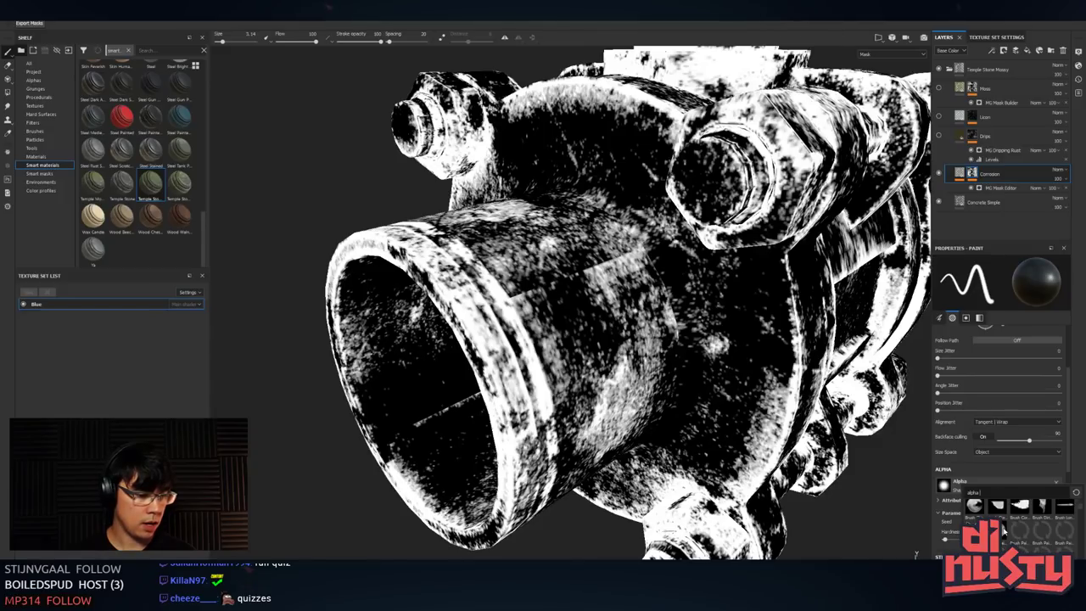
left_click(1022, 509)
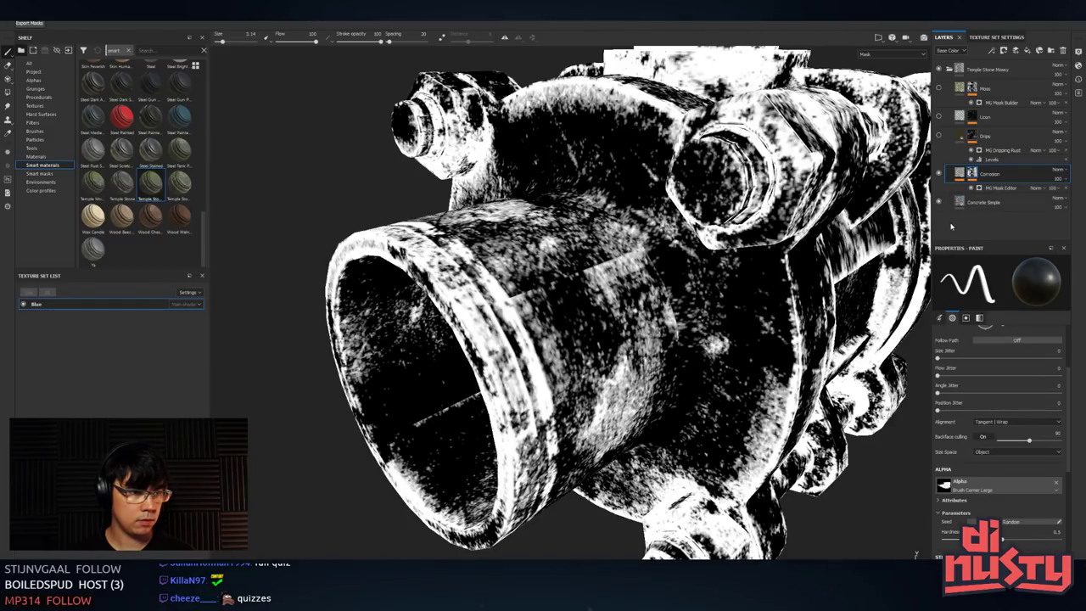
- Add a Paint effect to the Corrosion mask and try short strokes on the pipe beside the flange
right_click(1009, 173)
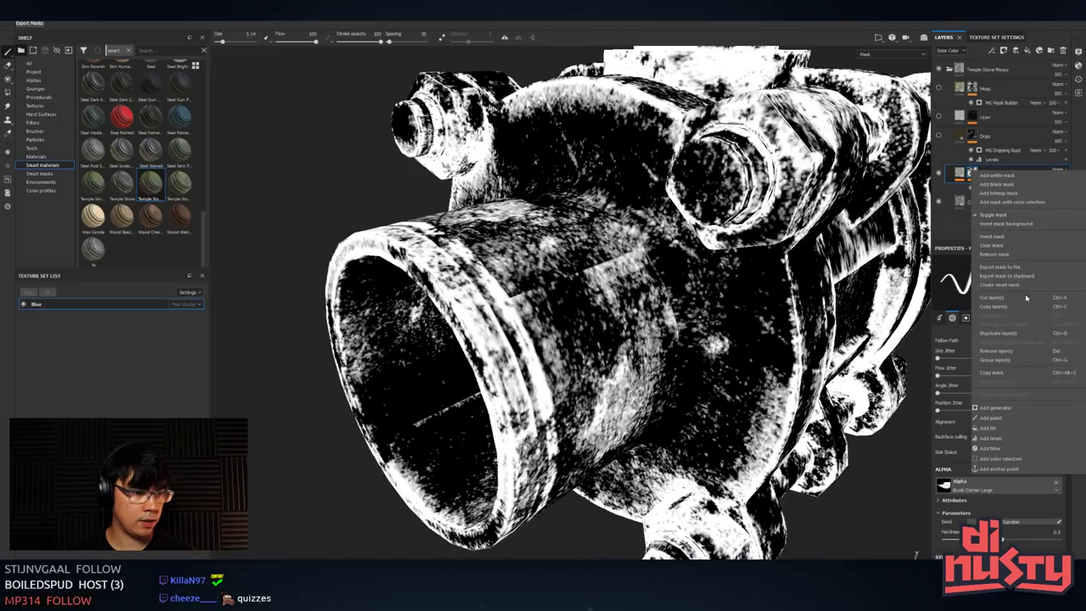
left_click(991, 417)
left_click_drag(585, 356, 621, 336, "alt")
mouse_move(627, 251)
left_mouse_down()
mouse_move(596, 261)
mouse_move(653, 237)
left_mouse_up()
left_click_drag(691, 315, 705, 313)
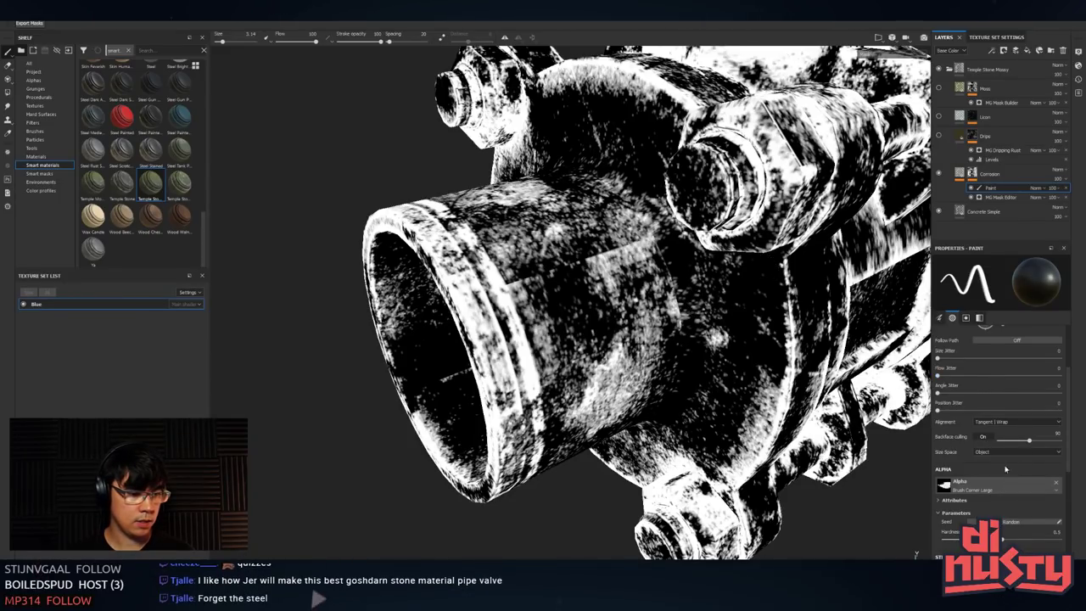
- Set the brush's Angle Jitter to 123 and Position Jitter to 28
scroll(975, 407, "down", 3)
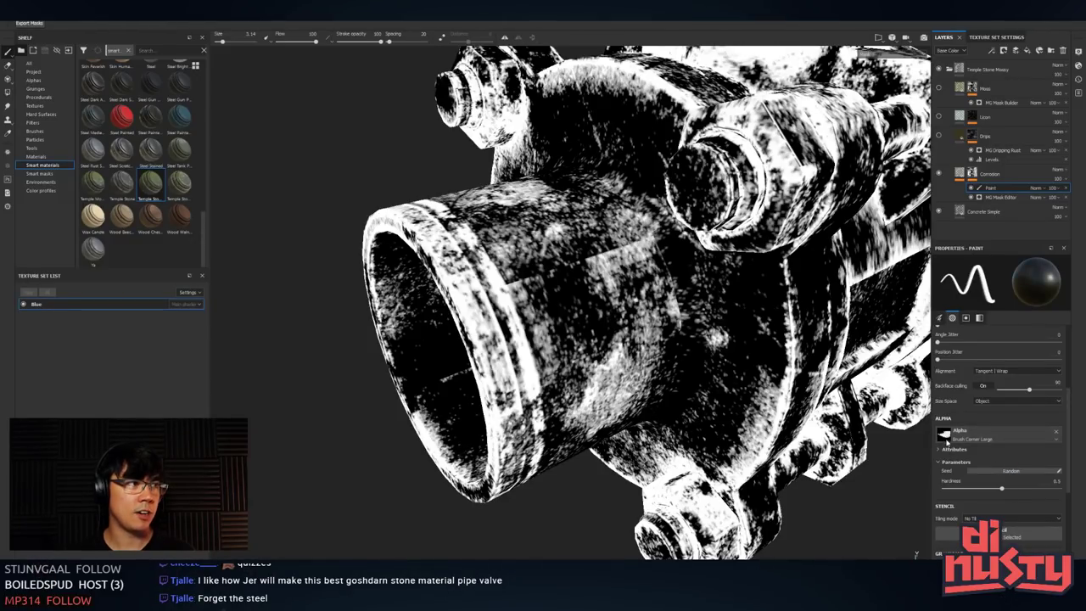
left_click_drag(615, 386, 614, 409, "alt")
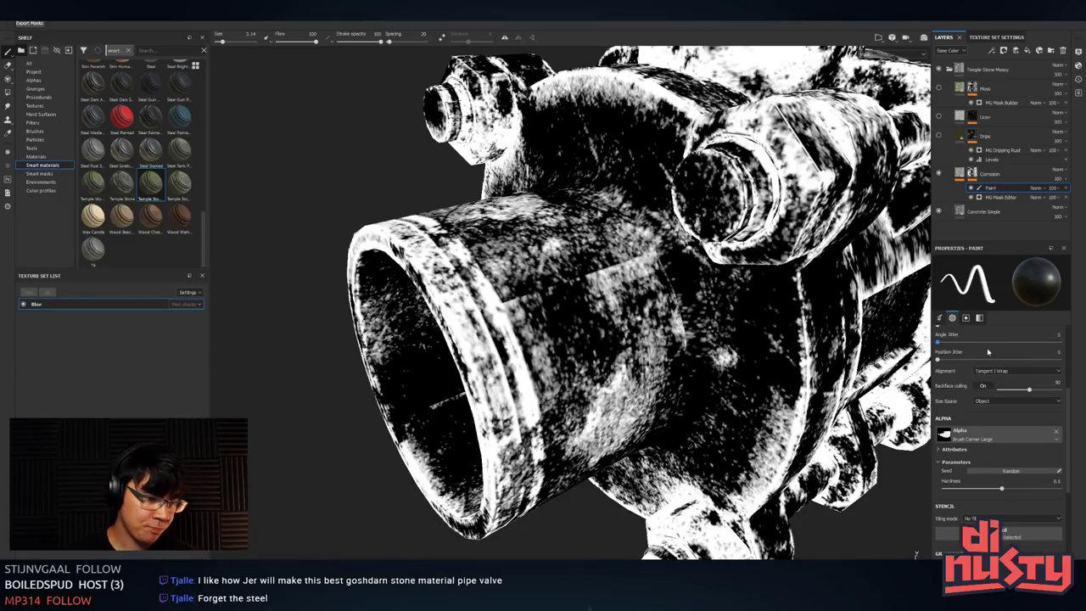
left_click_drag(939, 341, 1018, 342)
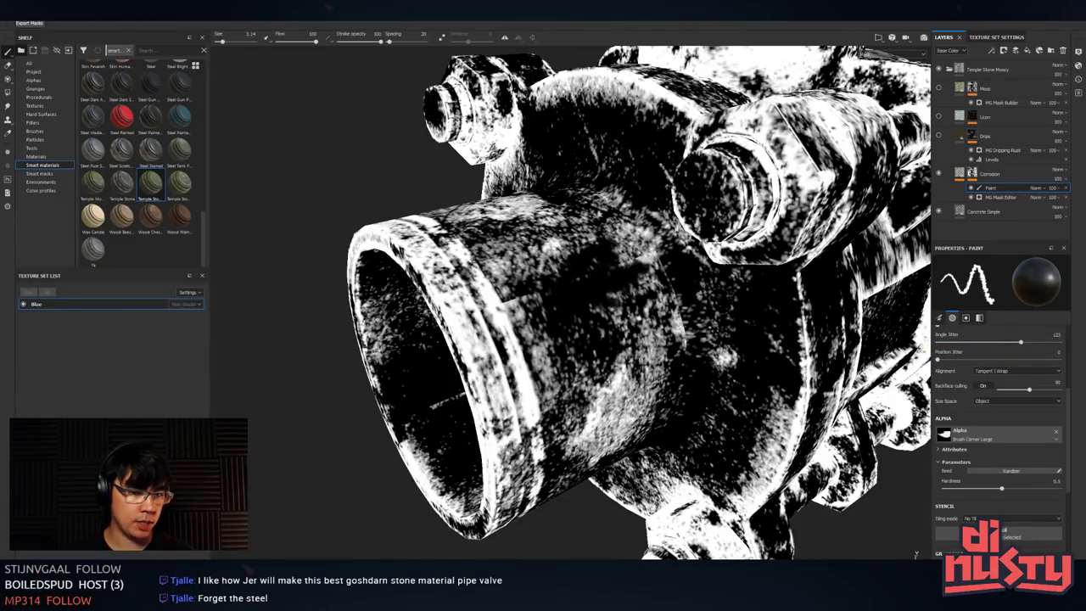
mouse_move(938, 360)
left_mouse_down()
mouse_move(998, 360)
mouse_move(971, 359)
left_mouse_up()
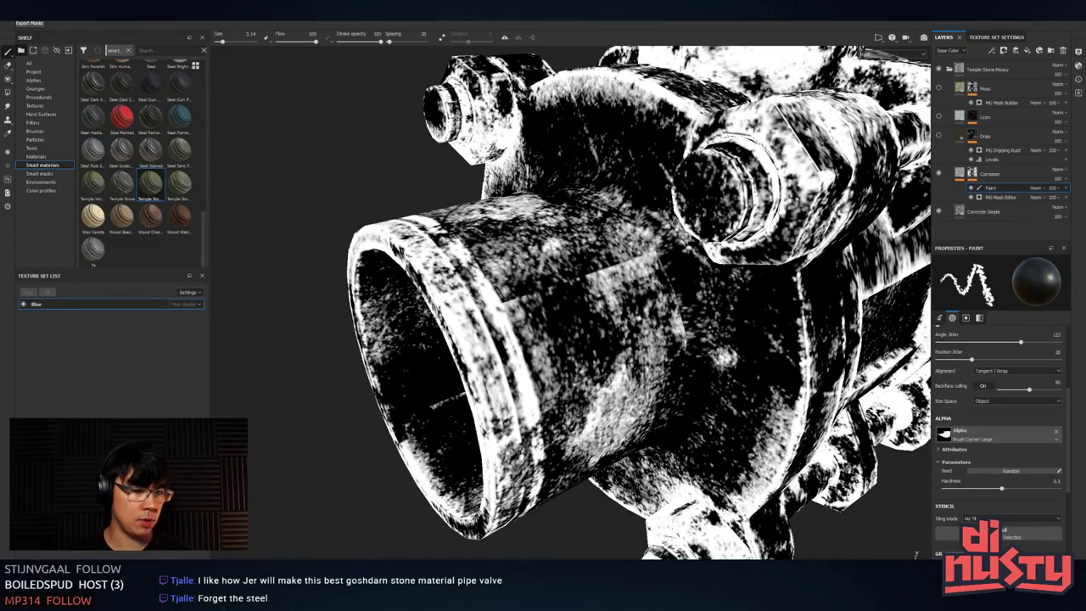
- Paint over the hard seam lines of the Corrosion mask on the pipe, then return to the full material view
left_click_drag(647, 247, 636, 256)
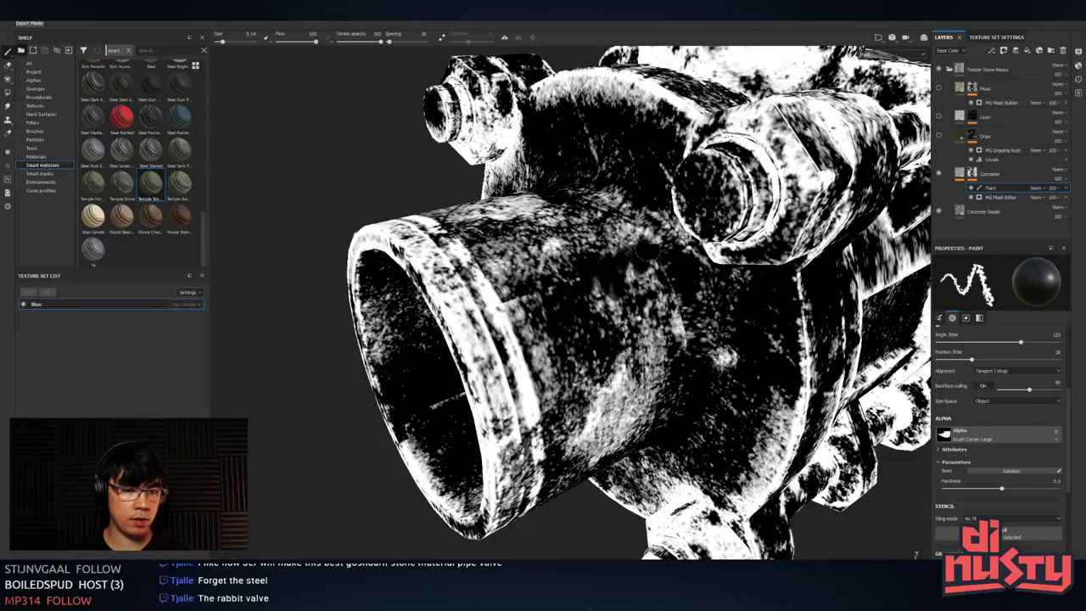
mouse_move(539, 287)
left_mouse_down()
mouse_move(511, 298)
mouse_move(535, 307)
mouse_move(490, 300)
mouse_move(515, 311)
left_mouse_up()
mouse_move(632, 351)
left_mouse_down("alt")
mouse_move(666, 367)
mouse_move(751, 373)
mouse_move(674, 382)
left_mouse_up("alt")
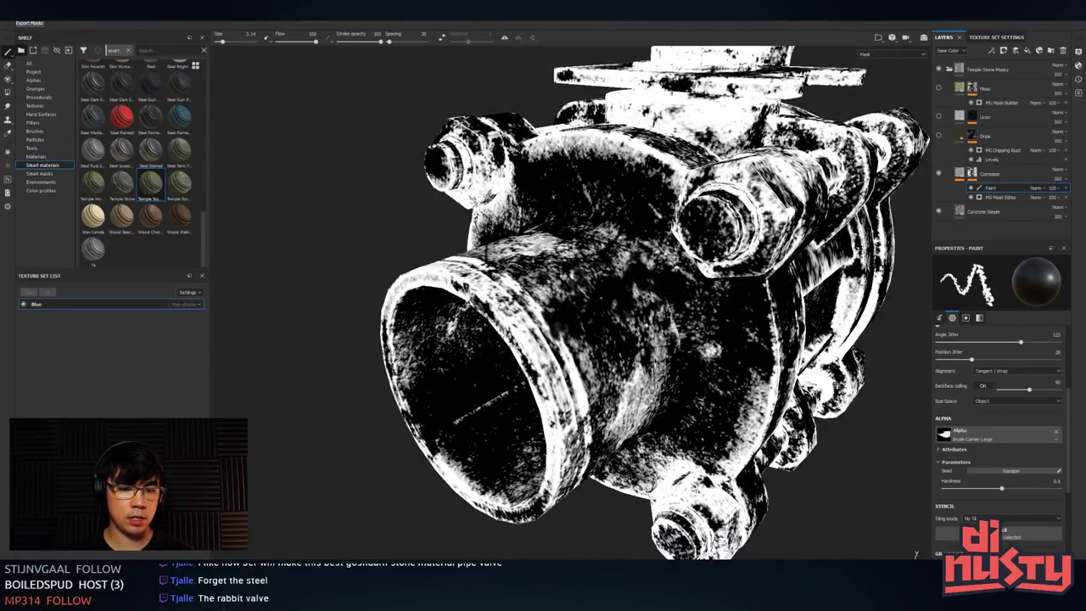
mouse_move(664, 339)
left_mouse_down("alt")
mouse_move(598, 331)
mouse_move(630, 333)
mouse_move(712, 379)
mouse_move(636, 352)
mouse_move(667, 357)
left_mouse_up("alt")
key("m")
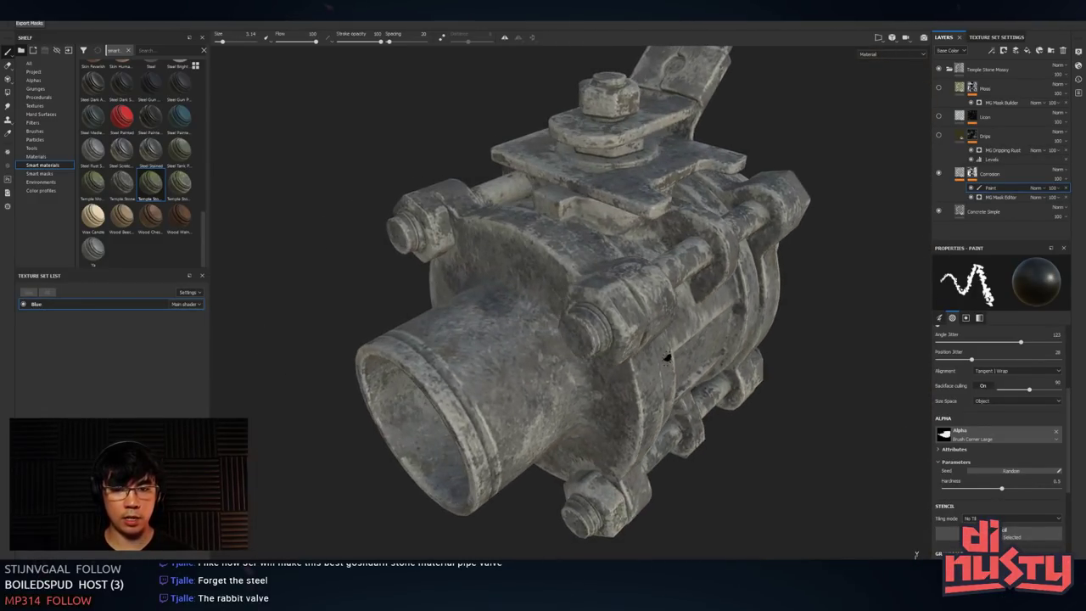
left_click_drag(740, 285, 524, 344, "alt")
- Toggle the Concrete Simple and Corrosion layers off and on to compare what each contributes to the valve
left_click(937, 211)
left_click(937, 212)
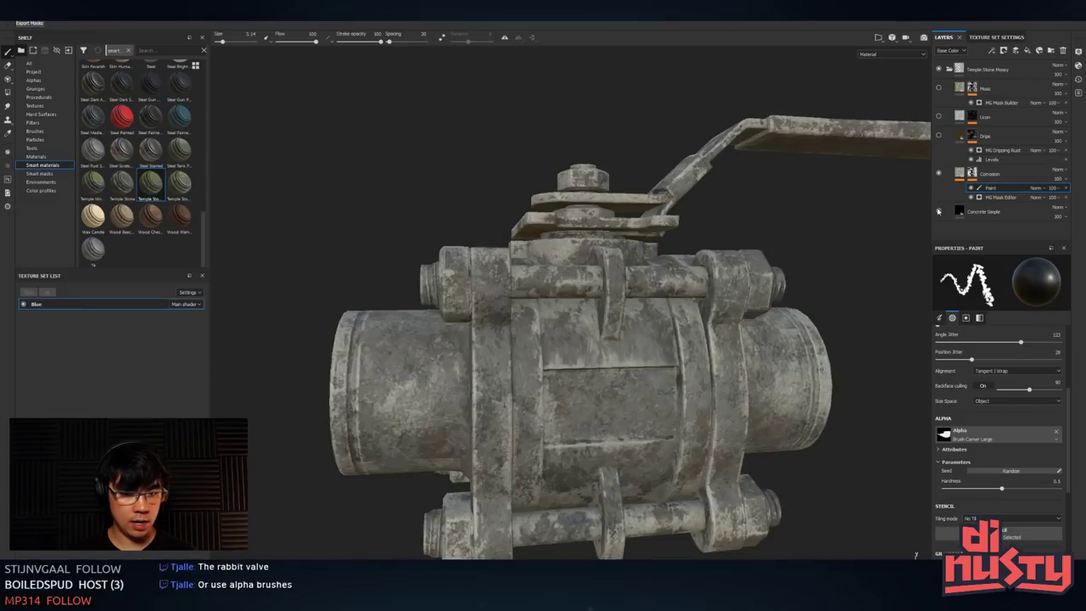
left_click(937, 211)
left_click(937, 212)
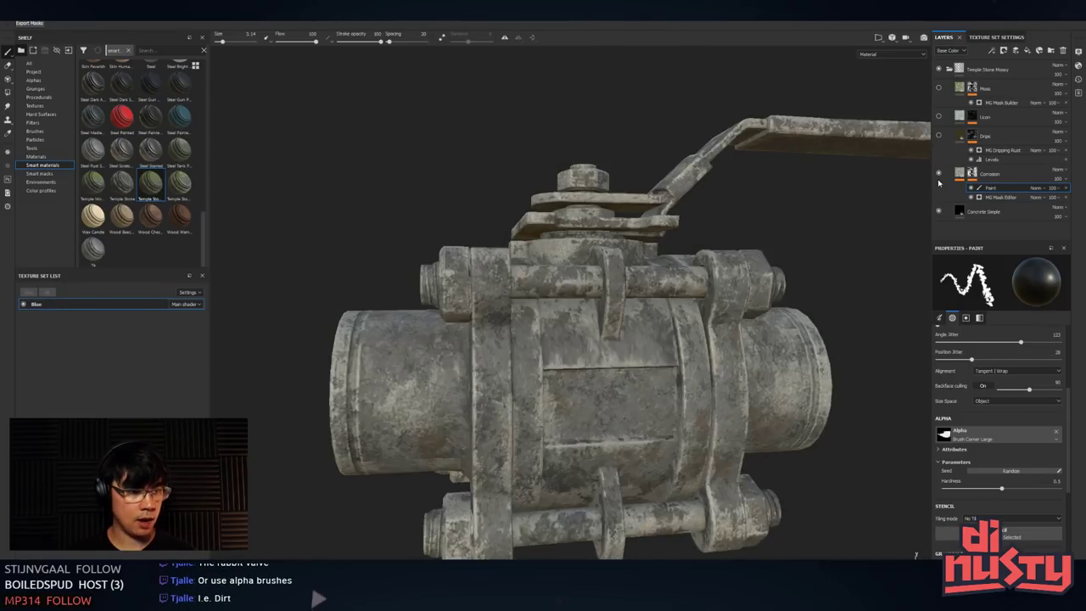
left_click(939, 173)
left_click(938, 173)
left_click(939, 174)
left_click(939, 173)
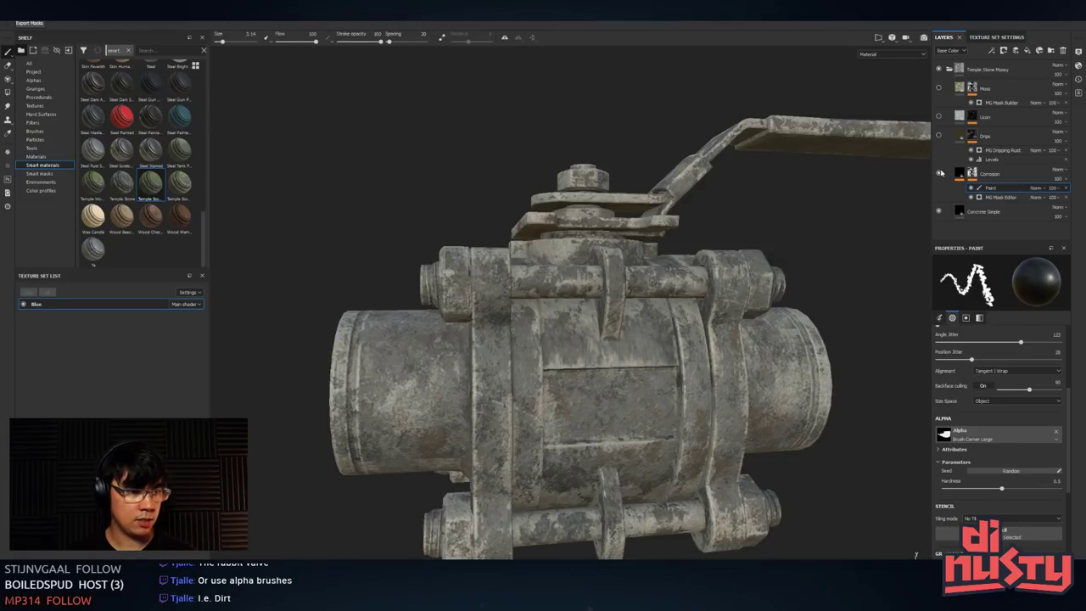
- Examine the Corrosion layer's fill and its triplanar projection settings while viewing the valve from an angle
left_click(989, 196)
left_click(970, 175)
left_click(960, 174)
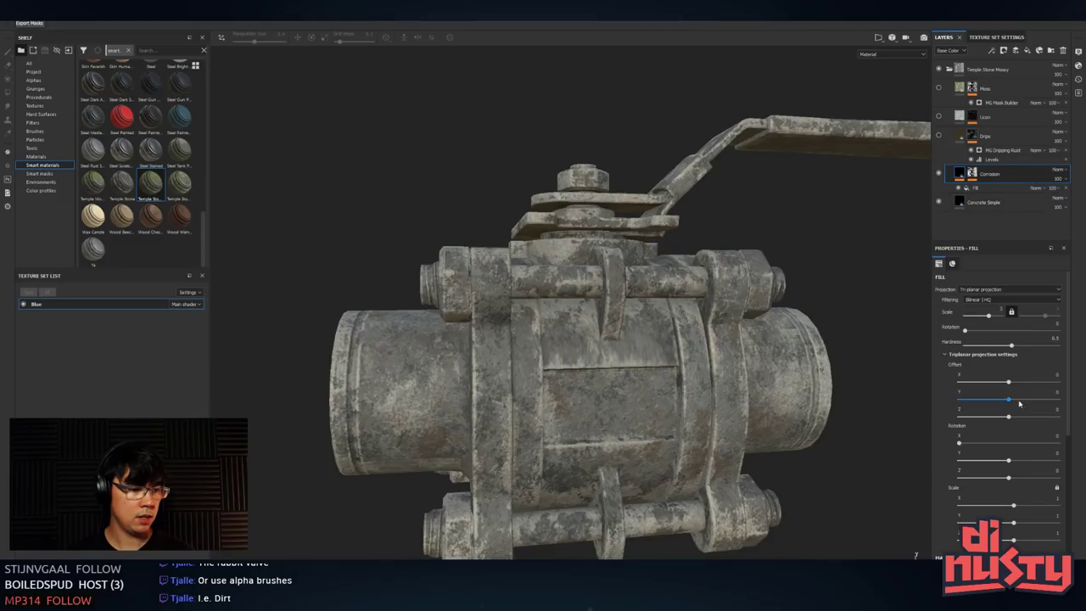
left_click_drag(758, 314, 820, 307, "alt")
mouse_move(1011, 386)
left_mouse_down()
mouse_move(1035, 382)
mouse_move(1008, 383)
left_mouse_up()
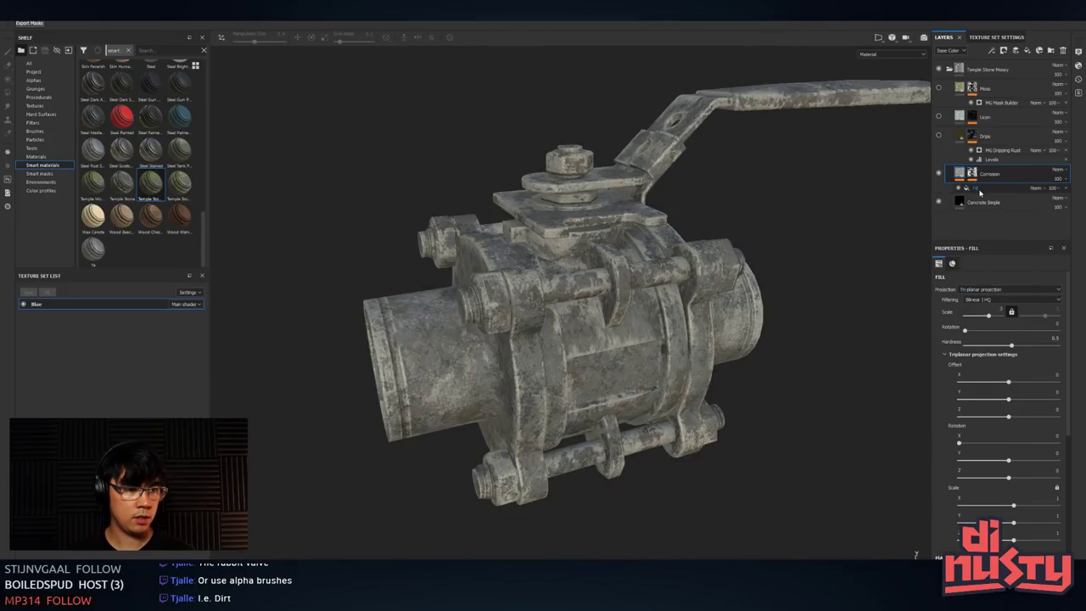
- Select the Corrosion mask and switch the layer off and on to judge its effect again
left_click(972, 174)
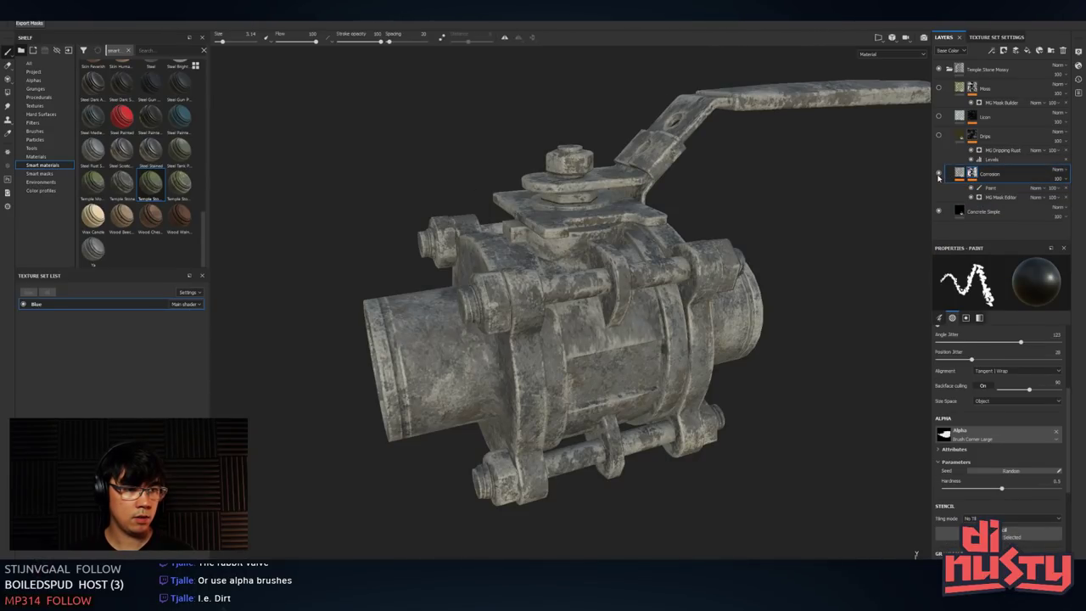
left_click(938, 174)
left_click(938, 174)
left_click(938, 174)
left_click(938, 173)
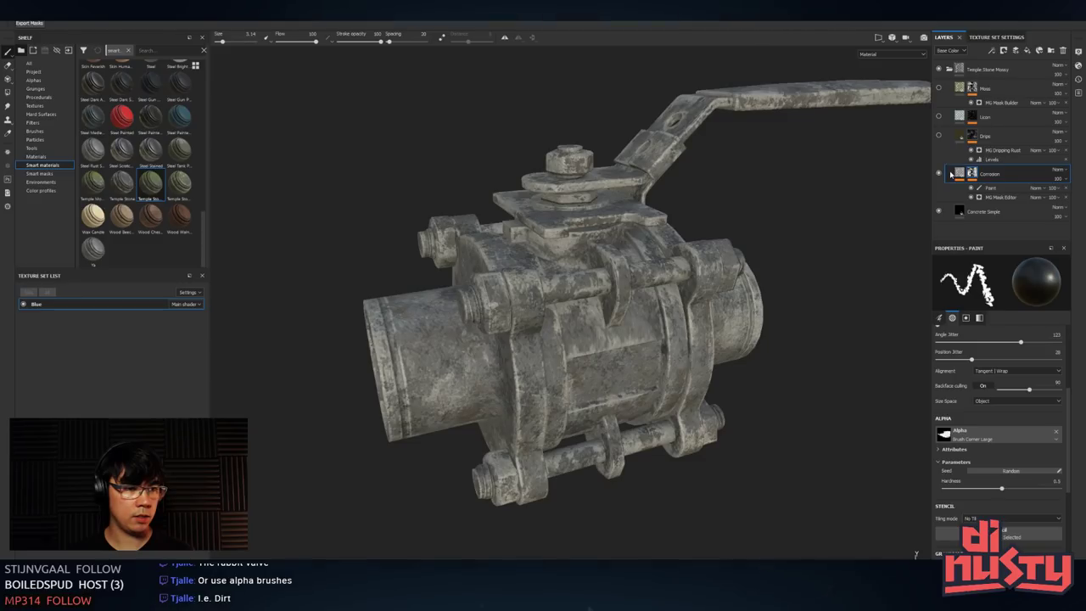
- Examine the Corrosion fill's Rust Coarse material and its parameters, from Rust Color to Cavities
left_click(958, 174)
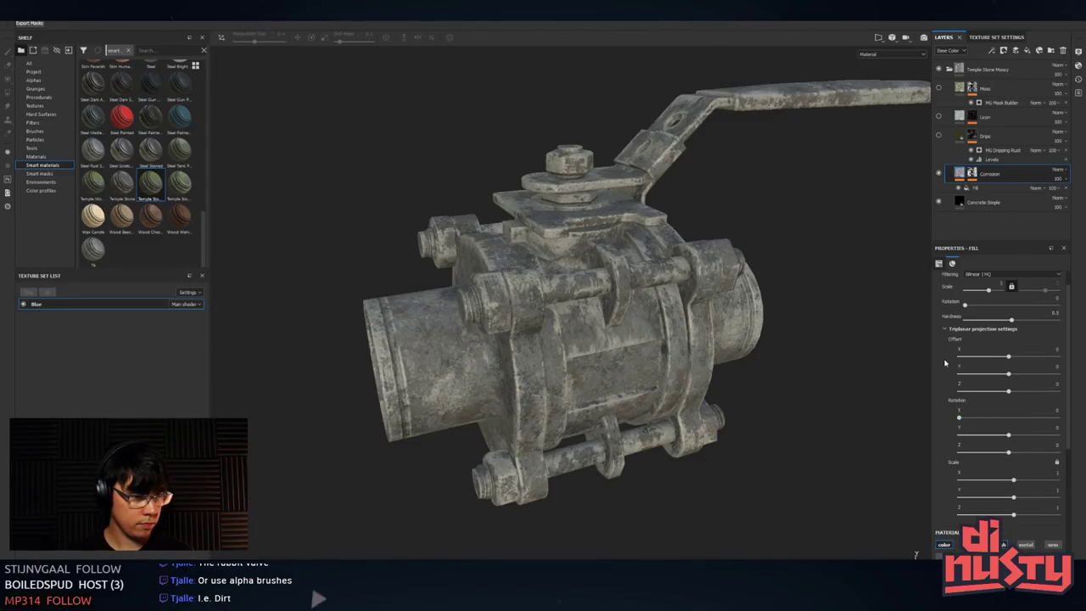
scroll(943, 335, "down", 2)
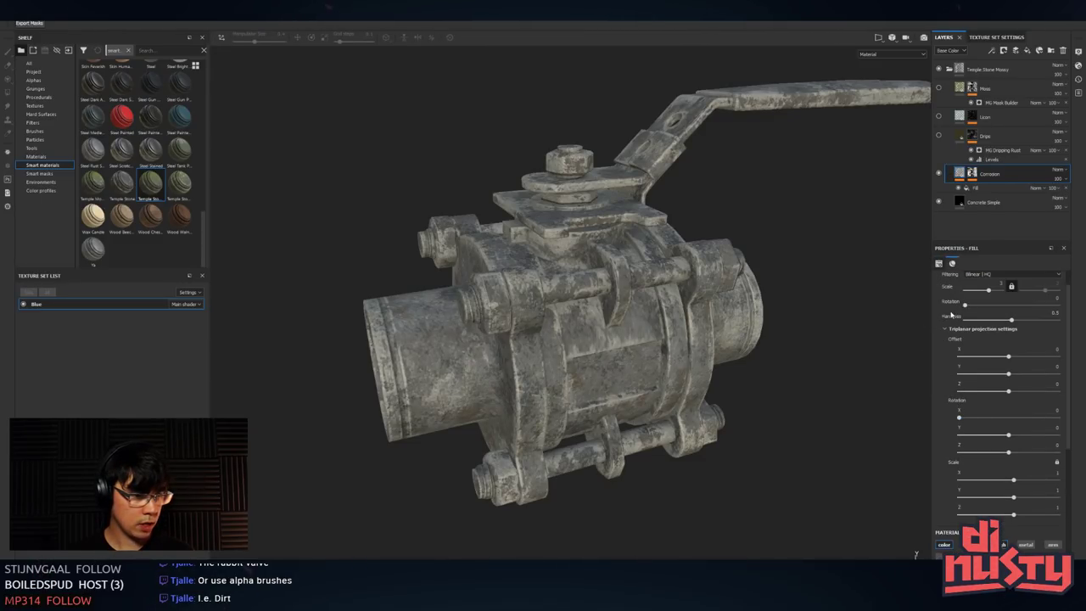
scroll(951, 314, "down", 7)
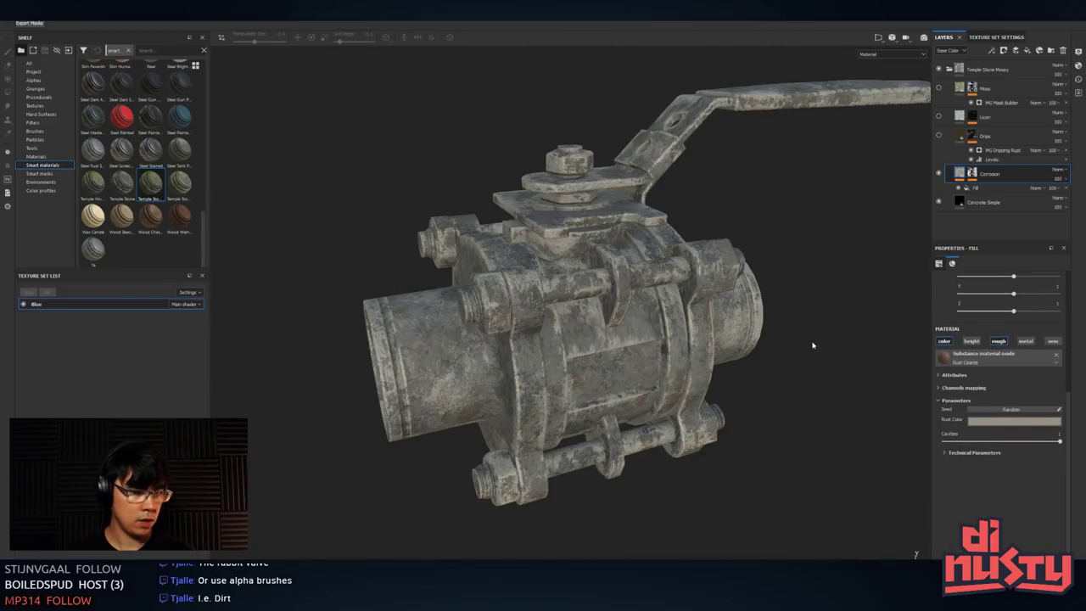
left_click_drag(812, 345, 848, 293, "alt")
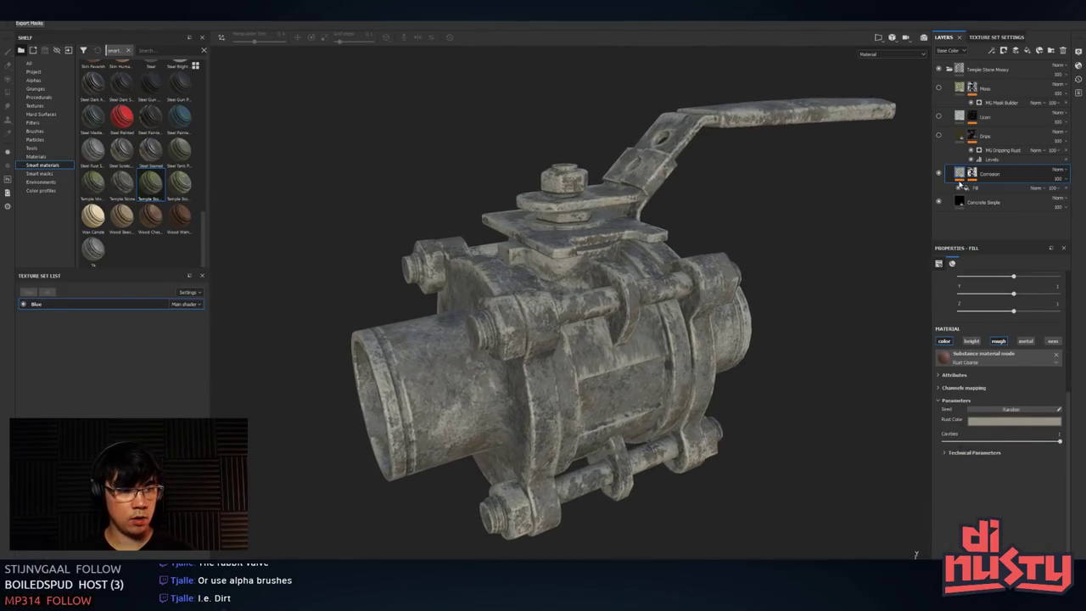
- Show the hidden Moss, Licen and Drips layers, and rotate the environment lighting to view the other side of the valve
left_click(939, 115)
left_click(939, 88)
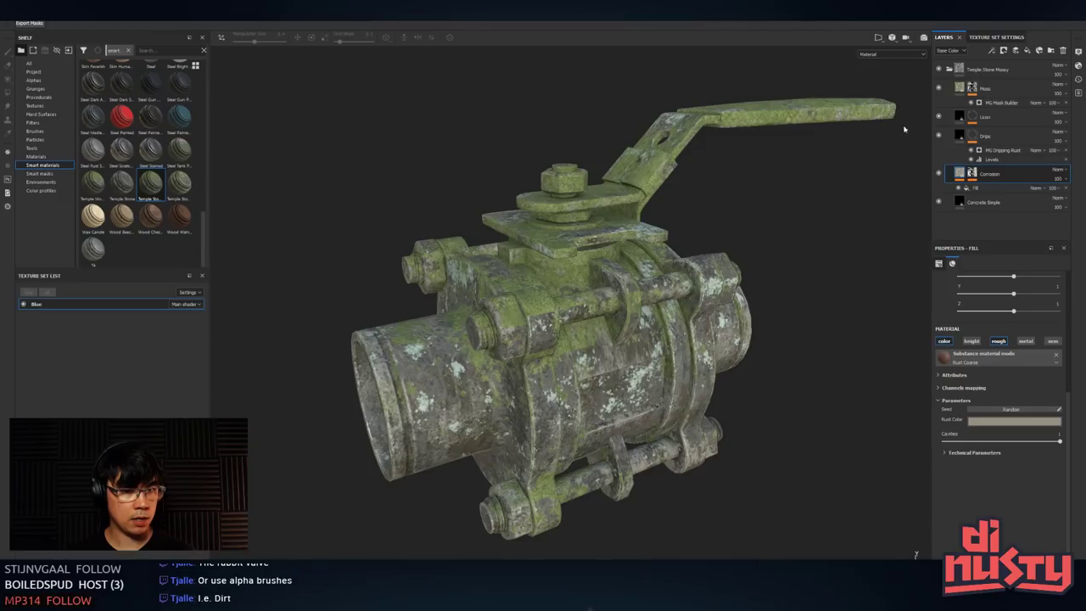
left_click_drag(904, 129, 792, 345, "alt")
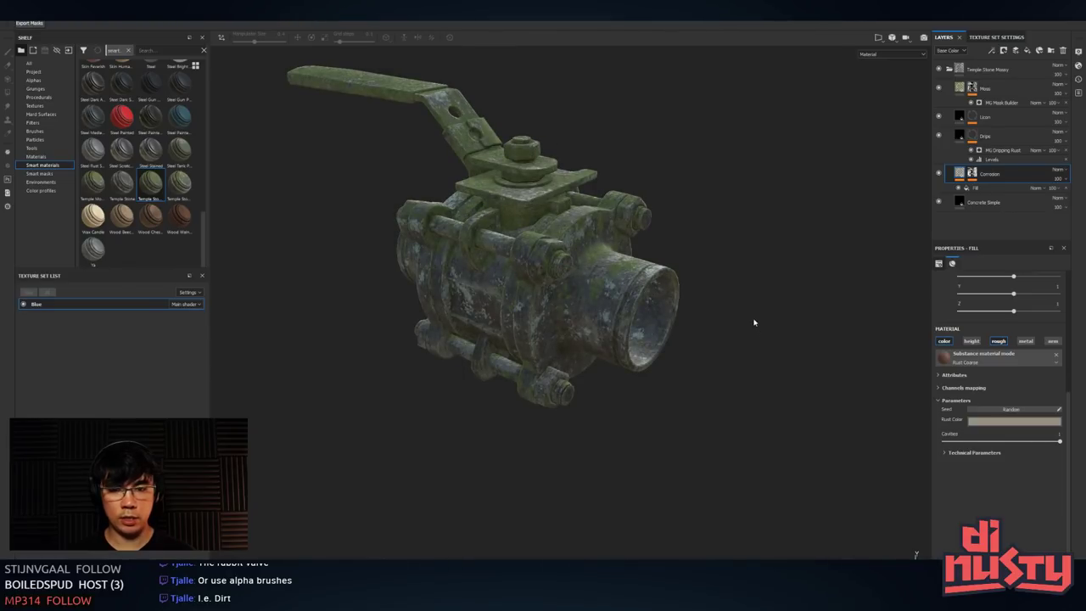
right_click_drag(745, 315, 791, 301, "shift")
left_click_drag(791, 301, 776, 279, "alt")
- Show the environment background at about 23 opacity and set the environment exposure to 0 EV
left_click(1079, 65)
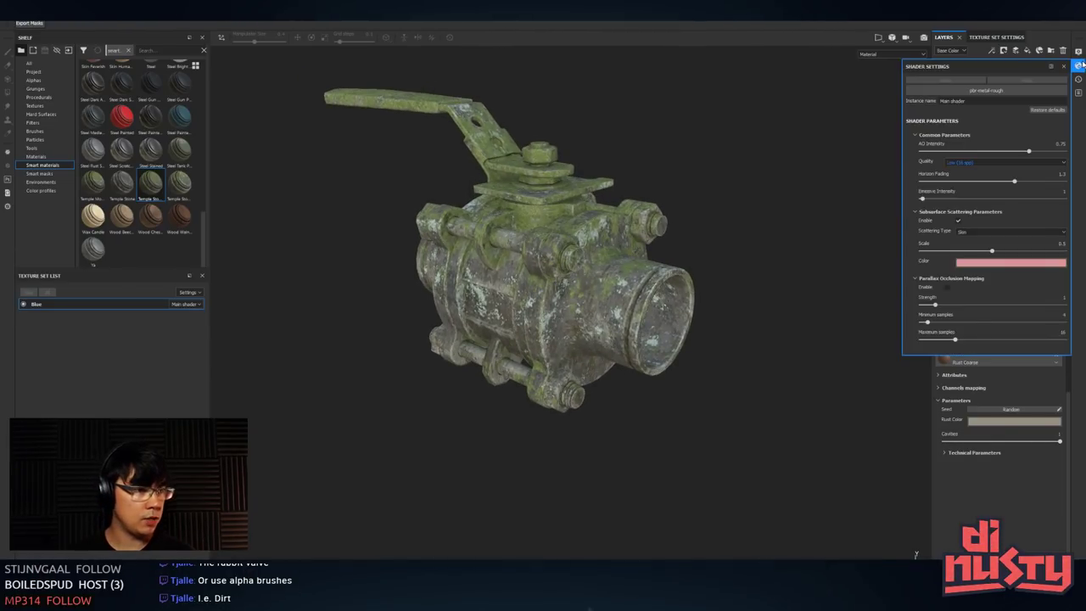
left_click(1078, 53)
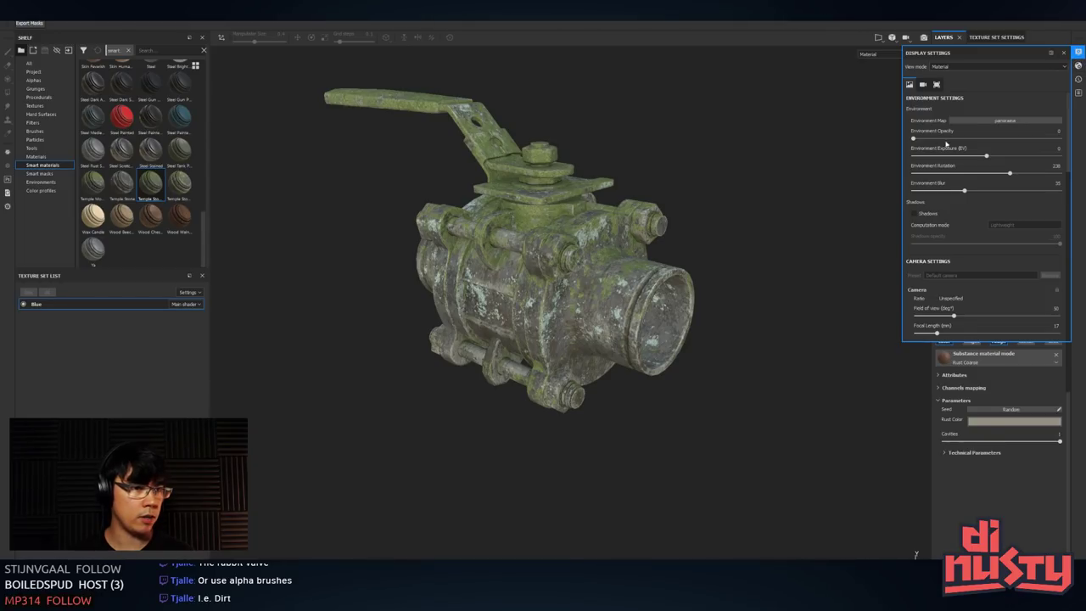
left_click_drag(913, 140, 980, 157)
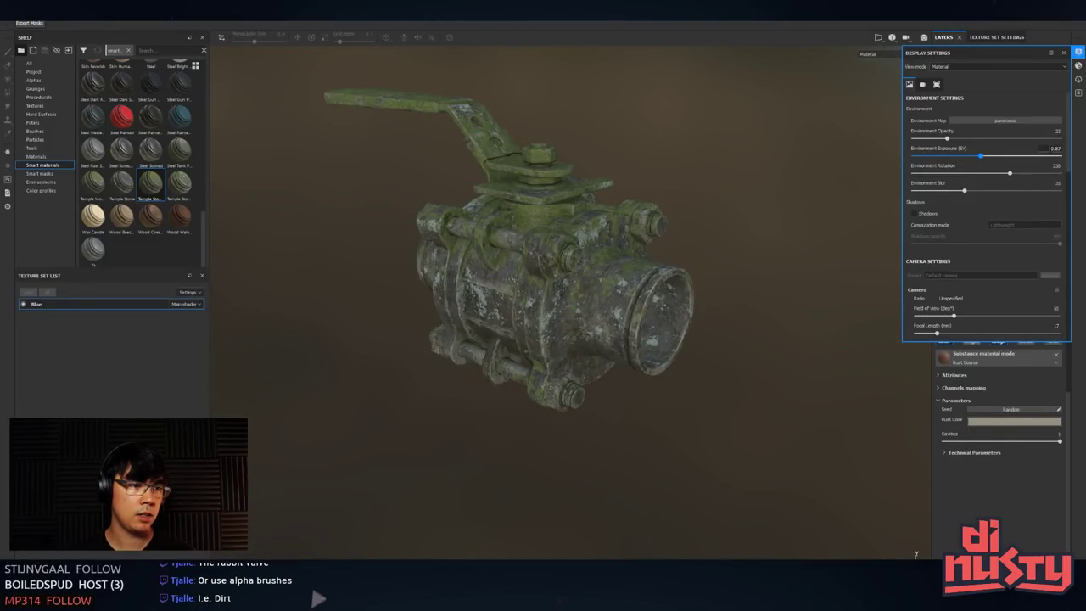
double_click(1051, 148)
type("0")
key("Return")
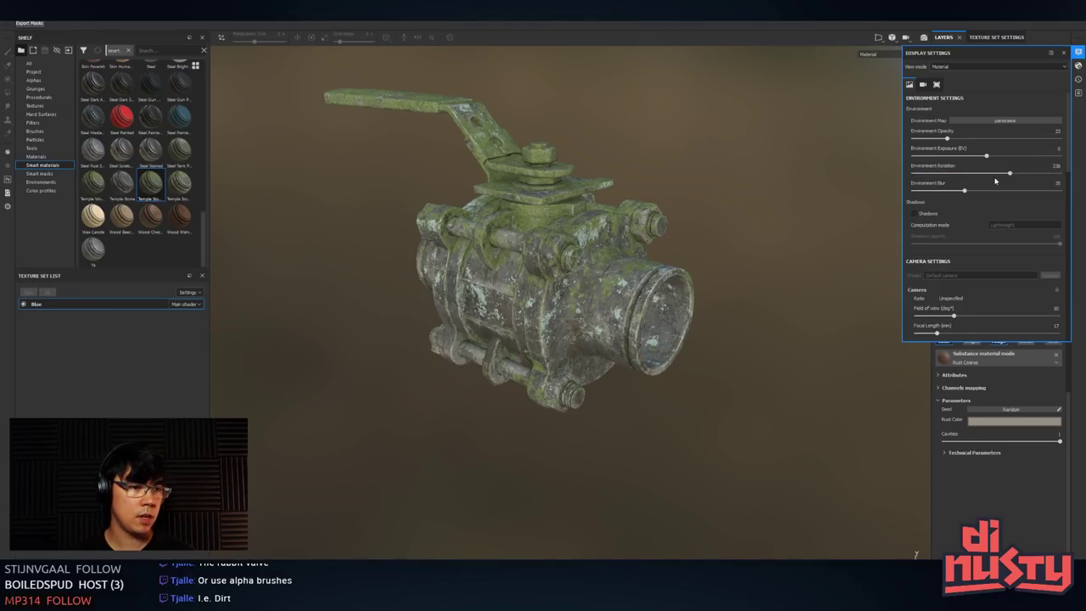
- Adjust the environment background blur, ending at 24, while checking it behind the valve
mouse_move(963, 193)
left_mouse_down()
mouse_move(916, 192)
mouse_move(981, 190)
left_mouse_up()
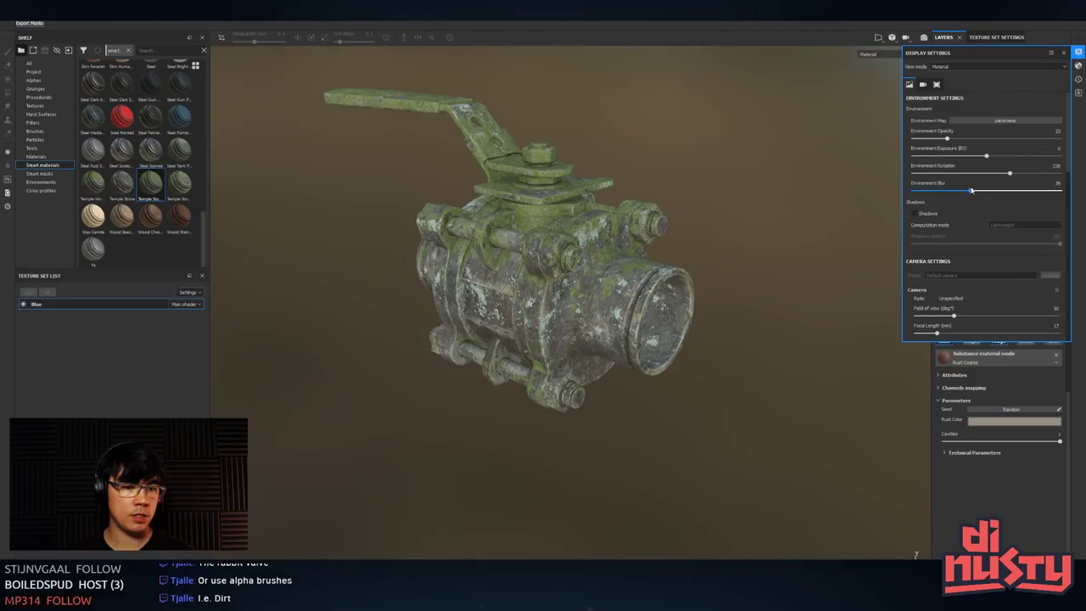
left_click_drag(753, 224, 835, 219, "alt")
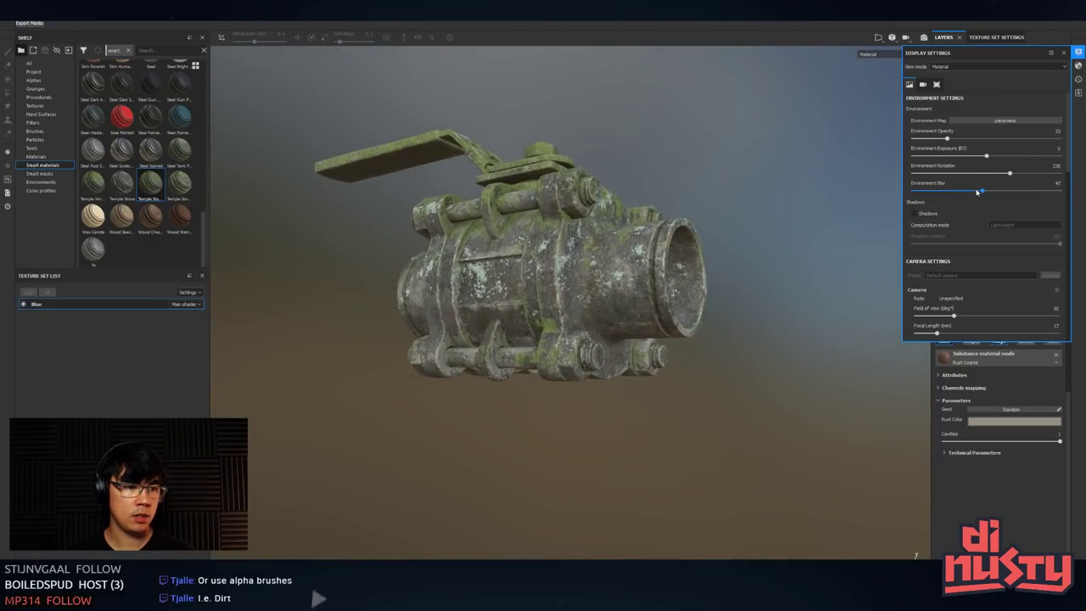
left_click_drag(976, 192, 948, 191)
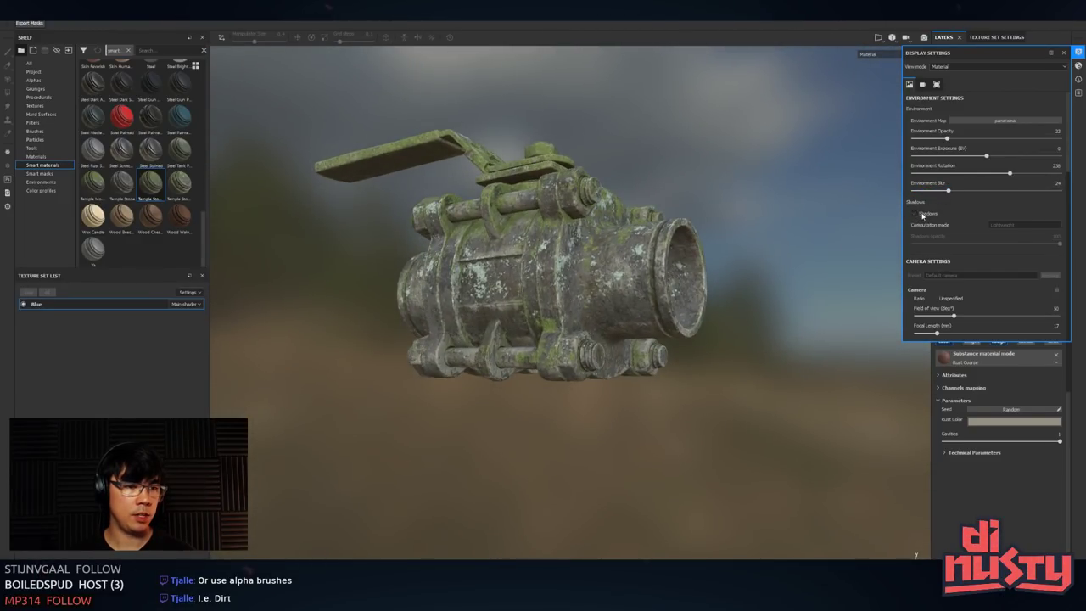
- Try viewport shadows on the valve, switching the computation mode to Intensive and rotating the environment lighting
left_click(922, 215)
left_click_drag(734, 226, 697, 217, "alt")
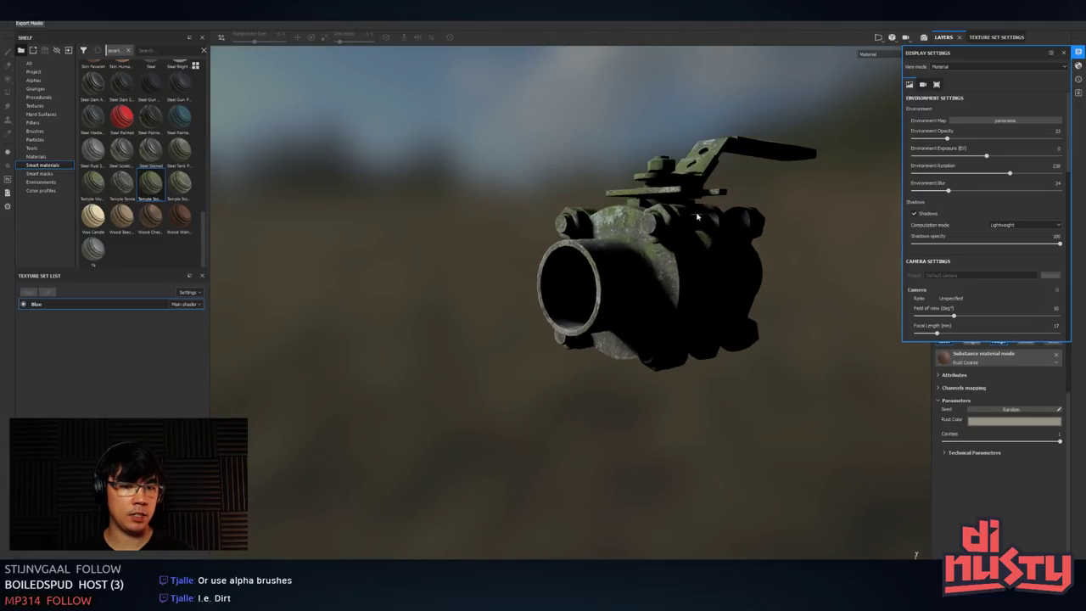
right_click_drag(697, 217, 711, 220, "shift")
left_click(1024, 224)
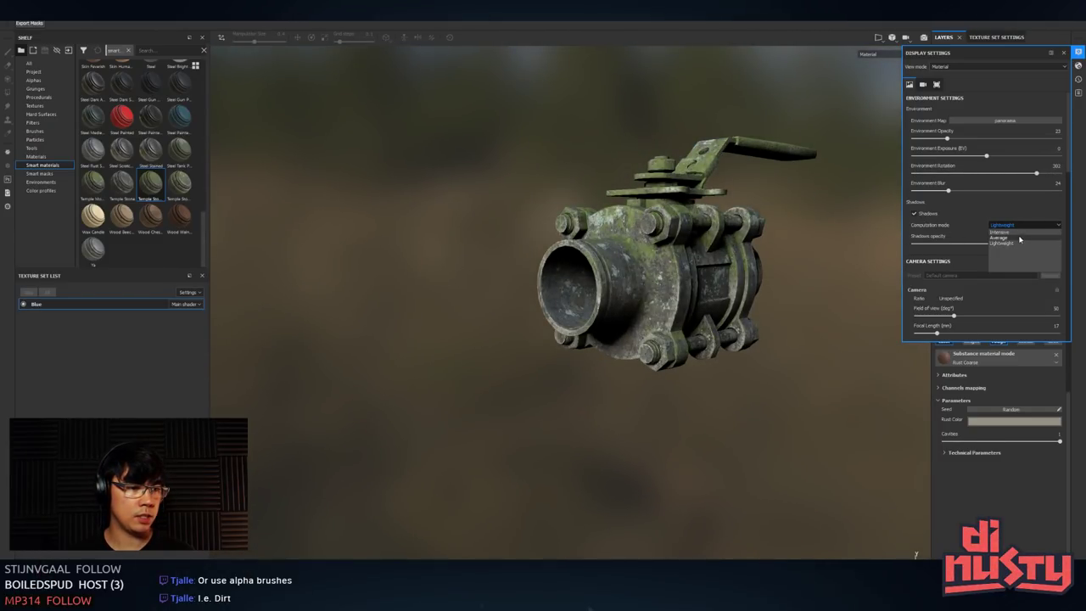
left_click(1018, 233)
right_click_drag(785, 250, 792, 255, "shift")
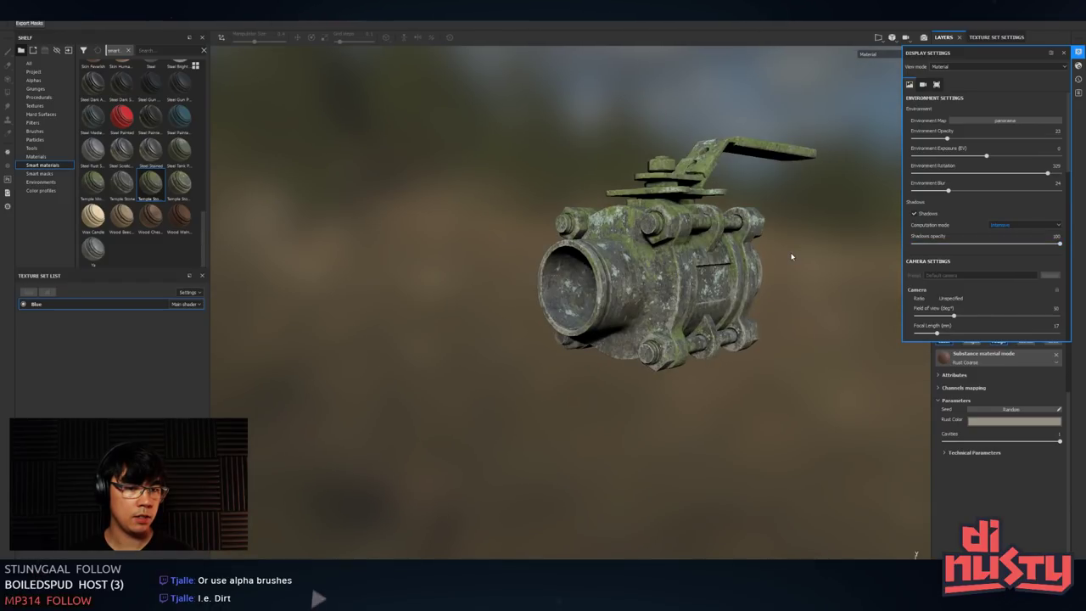
- Set the shadow computation mode back to Lightweight, turn viewport shadows off and frame the whole valve
left_click(1018, 225)
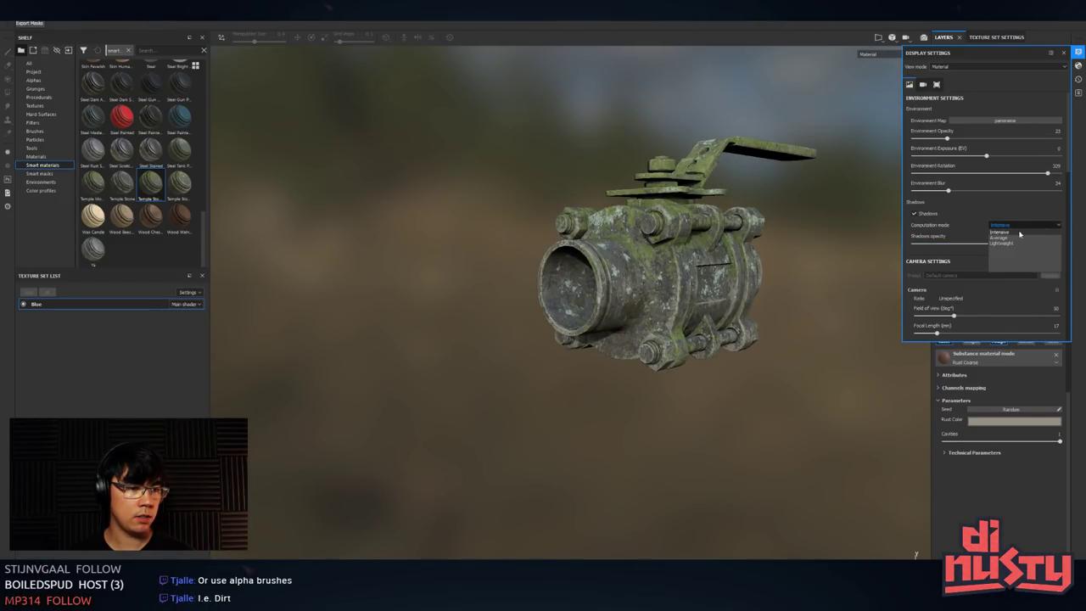
left_click(1002, 242)
left_click_drag(808, 225, 811, 246, "alt")
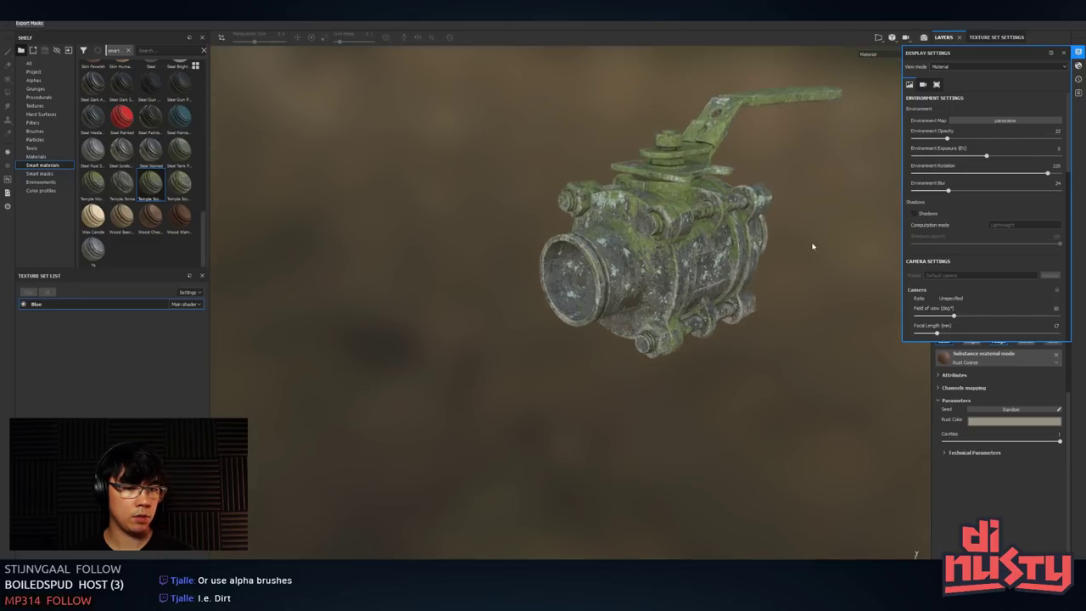
middle_click_drag(812, 246, 740, 300, "alt")
left_click_drag(740, 300, 714, 302, "alt")
right_click_drag(714, 302, 749, 319, "alt")
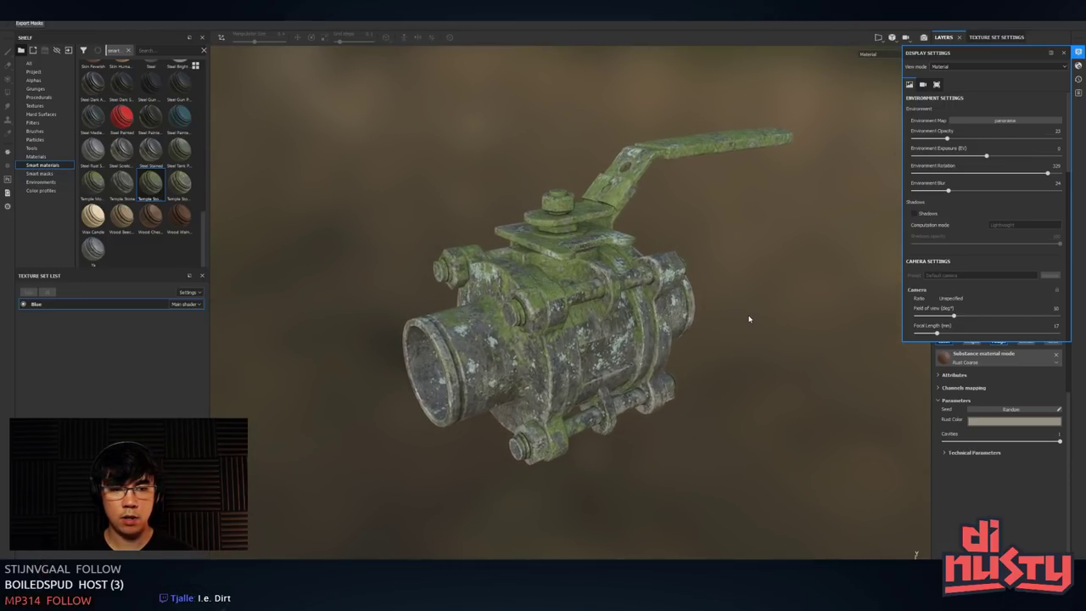
- Close the display settings and delete the whole Temple Stone Mossy layer group
left_click(1077, 56)
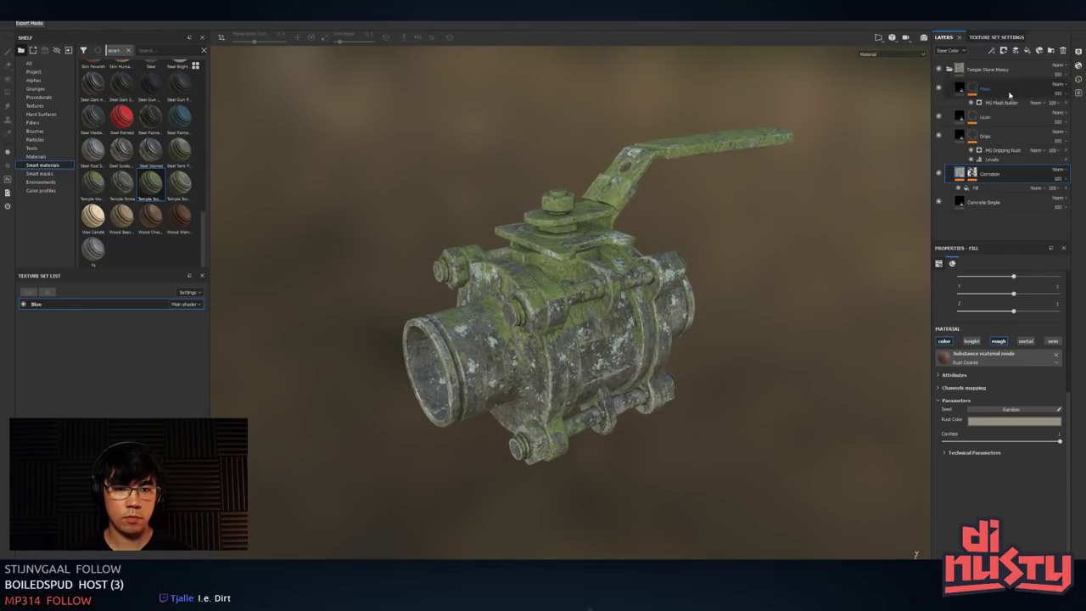
left_click(949, 69)
left_click(989, 69)
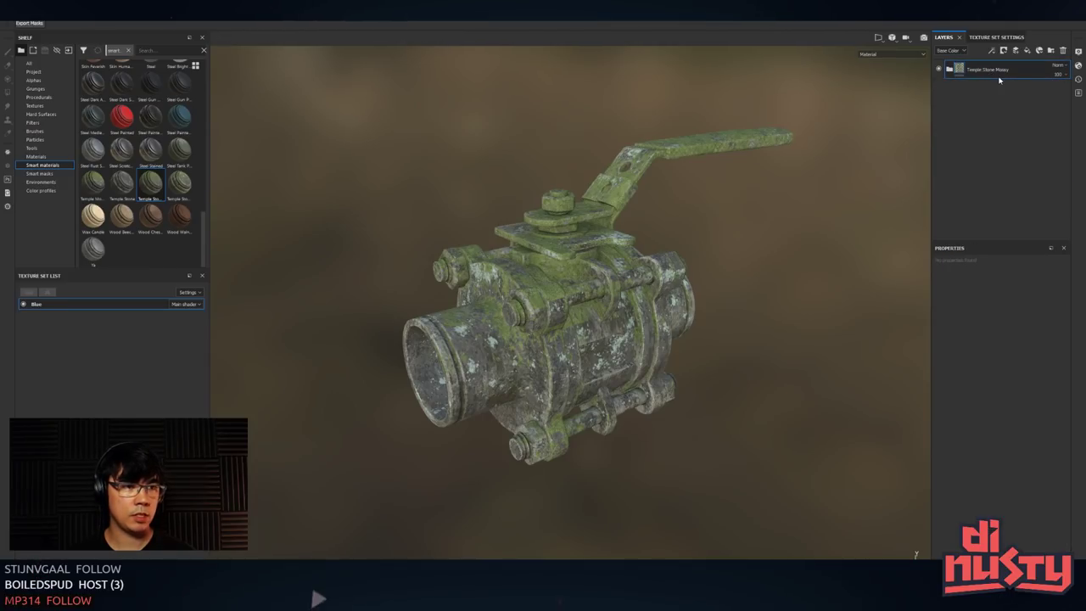
key("Delete")
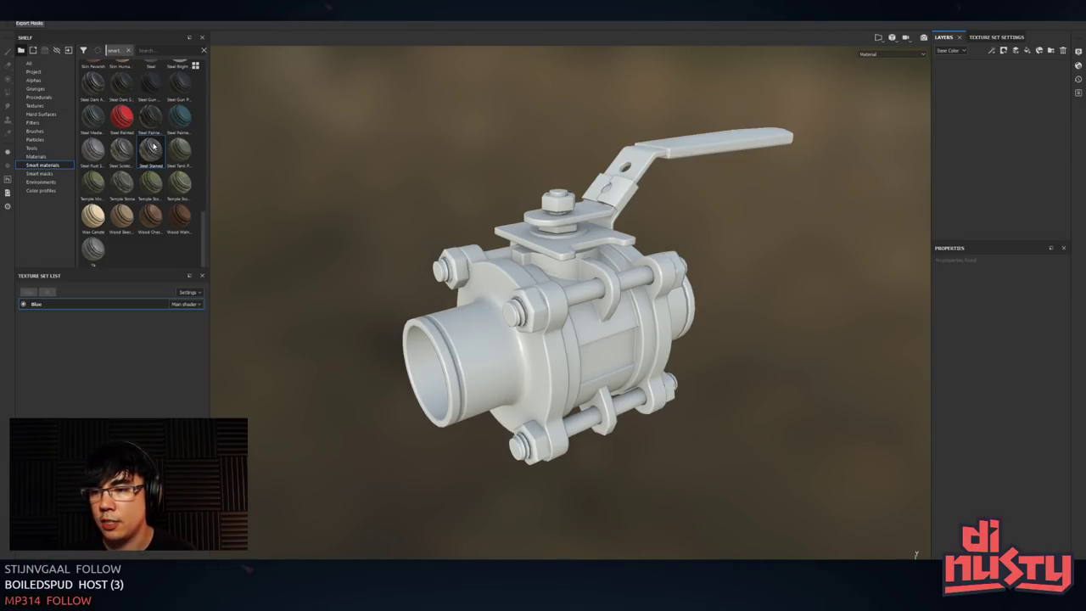
- Apply the Steel Stained smart material to the valve and view it from several angles
mouse_move(147, 154)
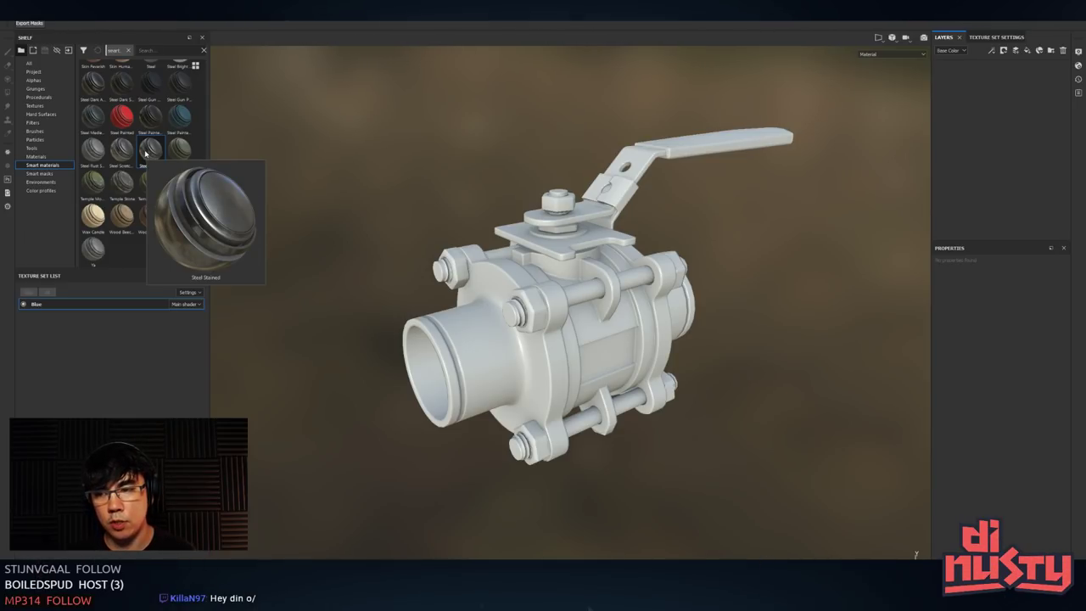
left_click_drag(146, 153, 441, 233)
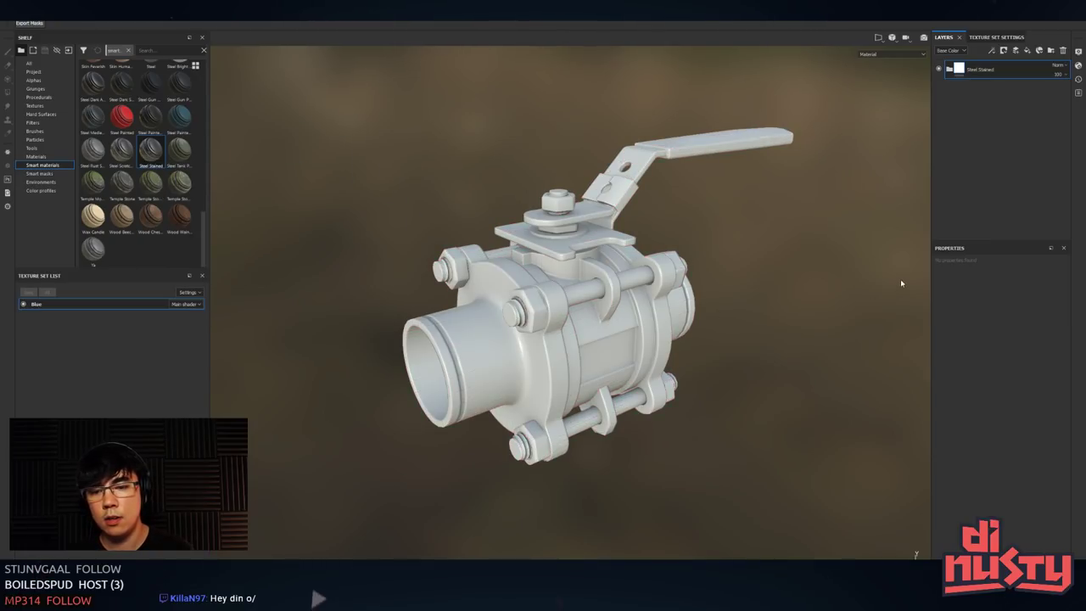
left_click_drag(558, 338, 594, 258, "alt")
left_click_drag(475, 310, 482, 380, "alt")
middle_click_drag(482, 380, 506, 324, "alt")
right_click_drag(506, 323, 564, 324, "alt")
left_click_drag(564, 324, 701, 369, "alt")
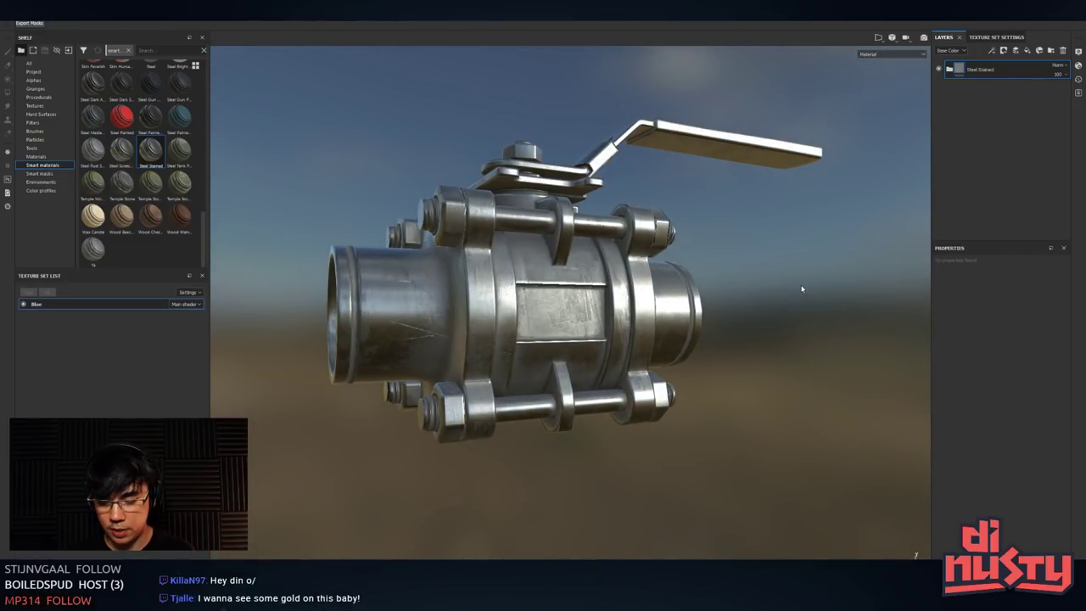
left_click_drag(753, 234, 757, 231, "alt")
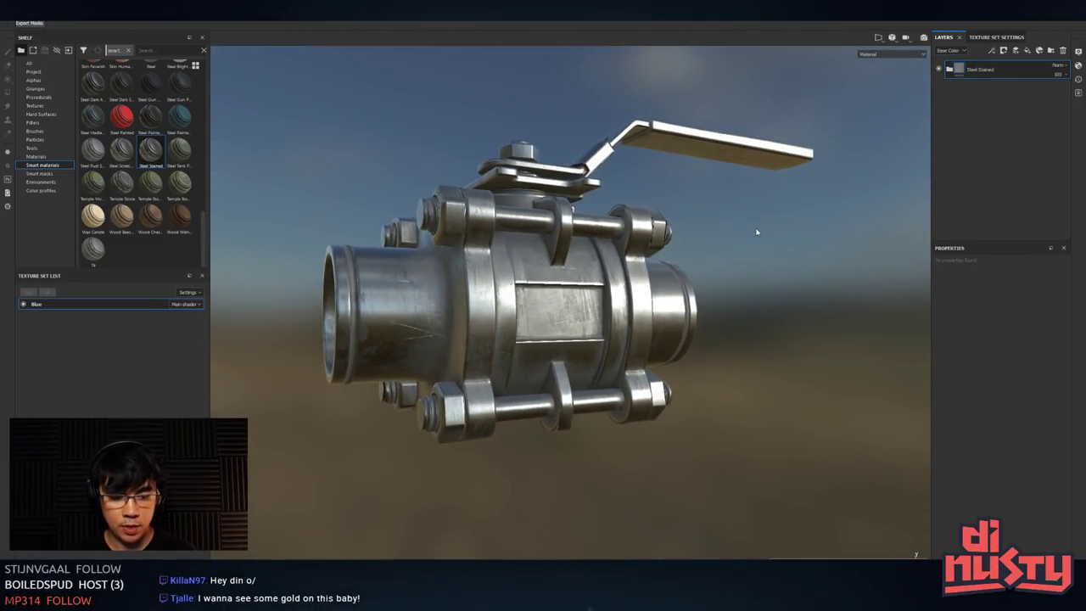
- Cycle through the baked mesh maps as far as World space normal, and examine the Base Color channel on its own
key("b")
key("b")
key("b")
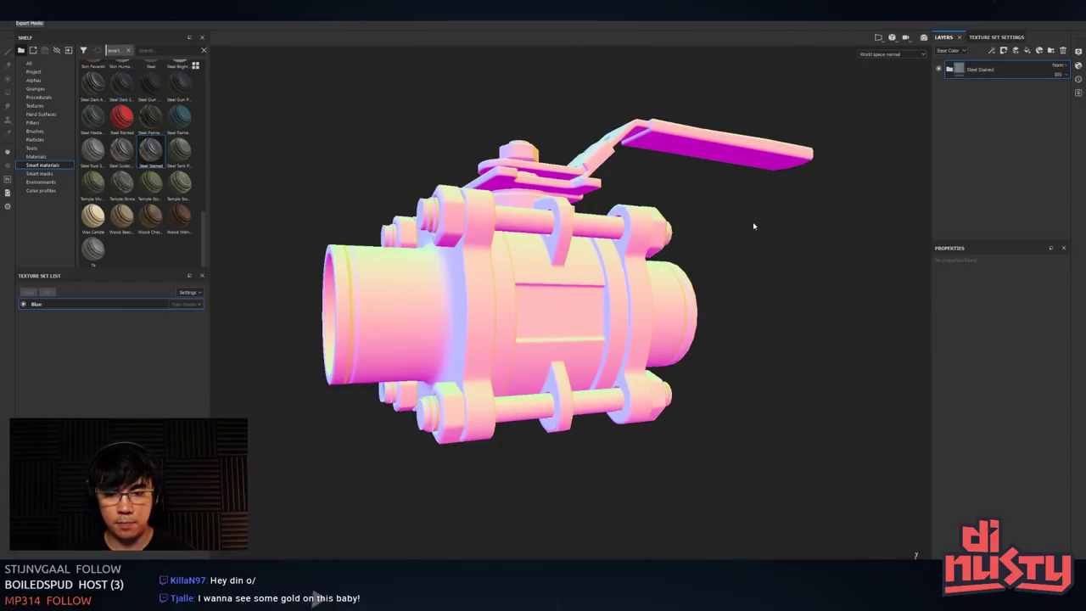
key("c")
mouse_move(746, 254)
left_mouse_down("alt")
mouse_move(754, 270)
mouse_move(761, 261)
left_mouse_up("alt")
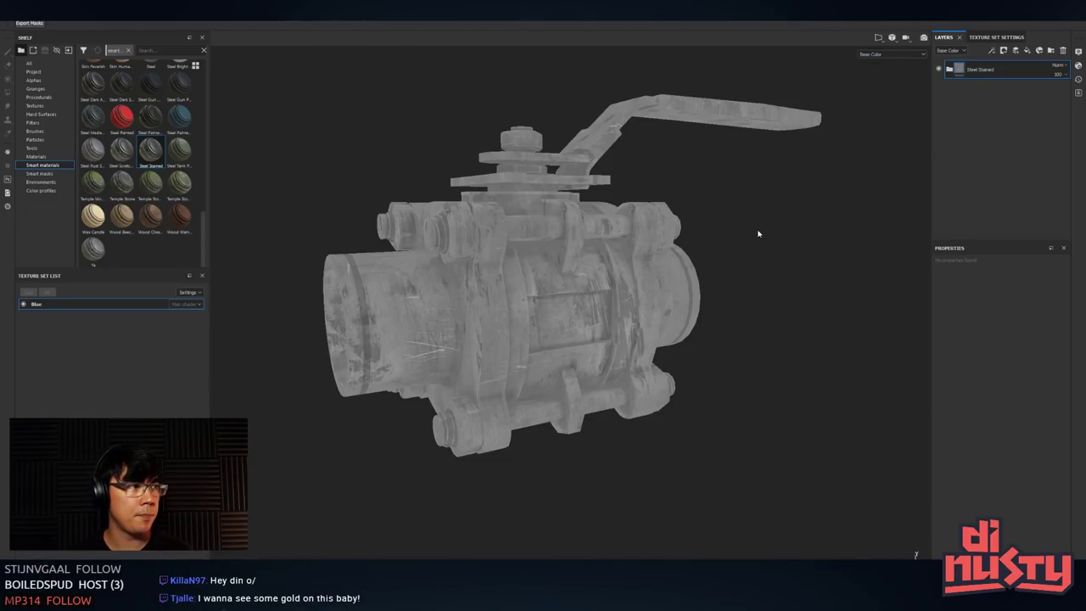
middle_click_drag(749, 293, 749, 315, "alt")
left_click_drag(750, 312, 782, 290, "alt")
- View the Height channel on its own and examine the Roughness channel around the bolts, flanges and handle
key("c")
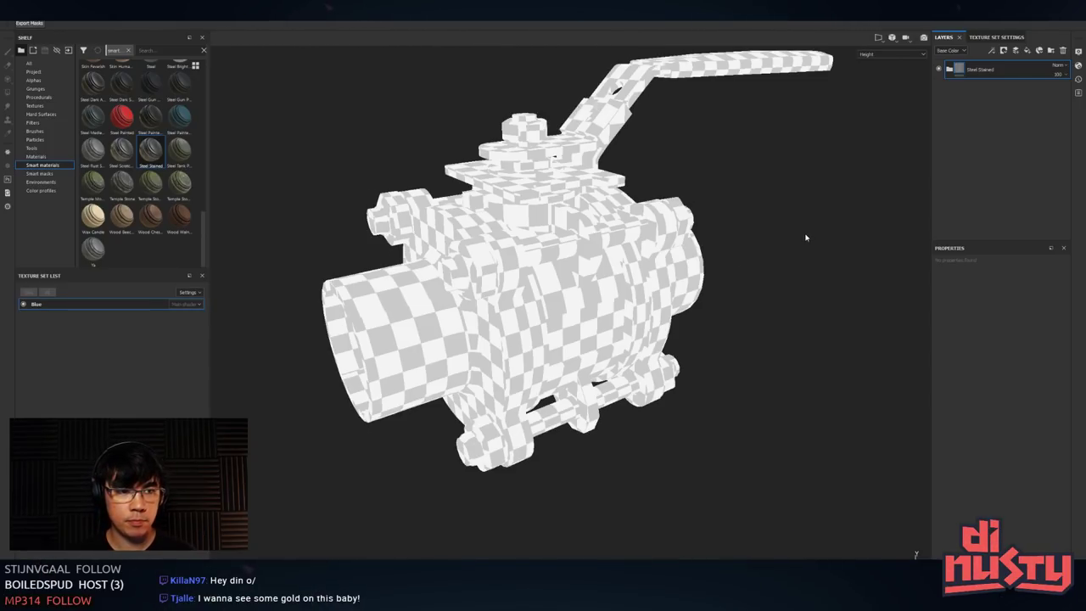
mouse_move(809, 234)
left_mouse_down("alt")
mouse_move(810, 246)
mouse_move(815, 236)
left_mouse_up("alt")
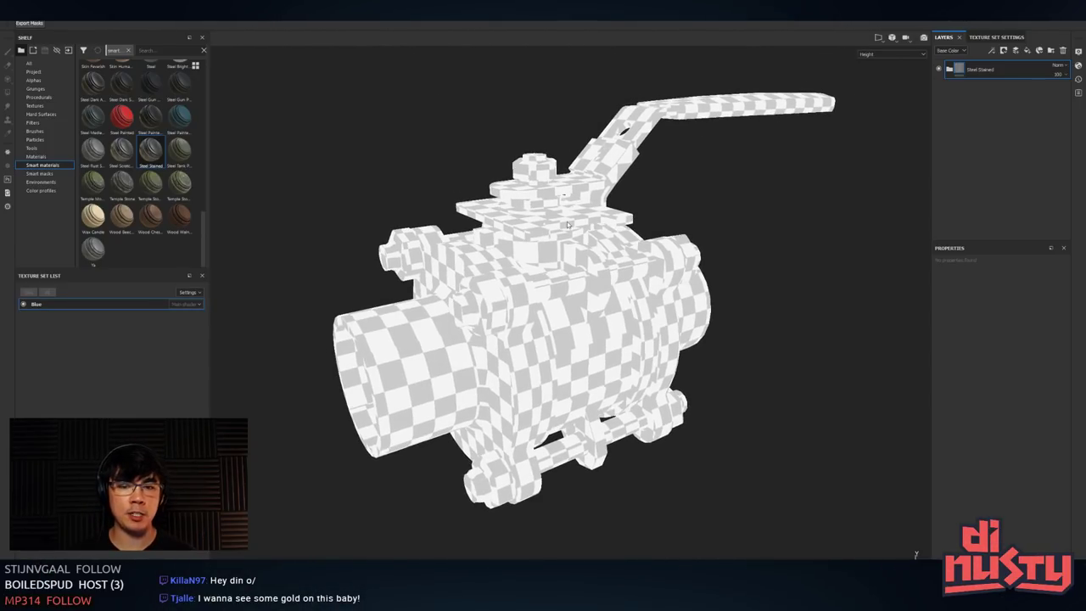
key("c")
left_click_drag(831, 247, 776, 270, "alt")
middle_click_drag(776, 270, 753, 223, "alt")
right_click_drag(753, 223, 860, 245, "alt")
left_click_drag(860, 245, 806, 246, "alt")
right_click_drag(806, 246, 784, 252, "alt")
left_click_drag(783, 252, 742, 283, "alt")
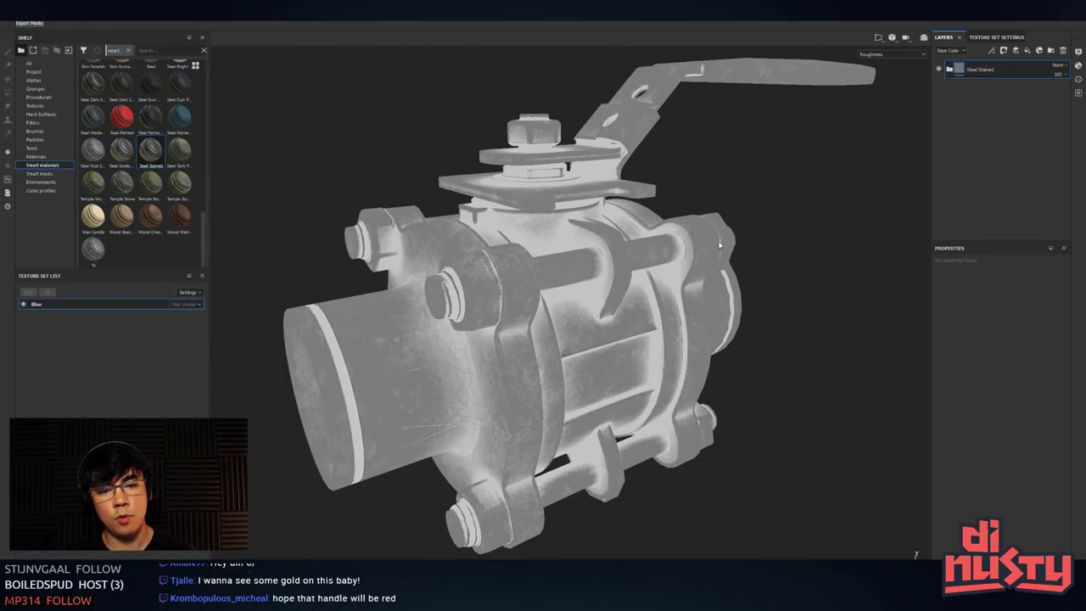
mouse_move(732, 177)
left_mouse_down("alt")
mouse_move(669, 217)
mouse_move(724, 235)
mouse_move(713, 212)
mouse_move(720, 232)
left_mouse_up("alt")
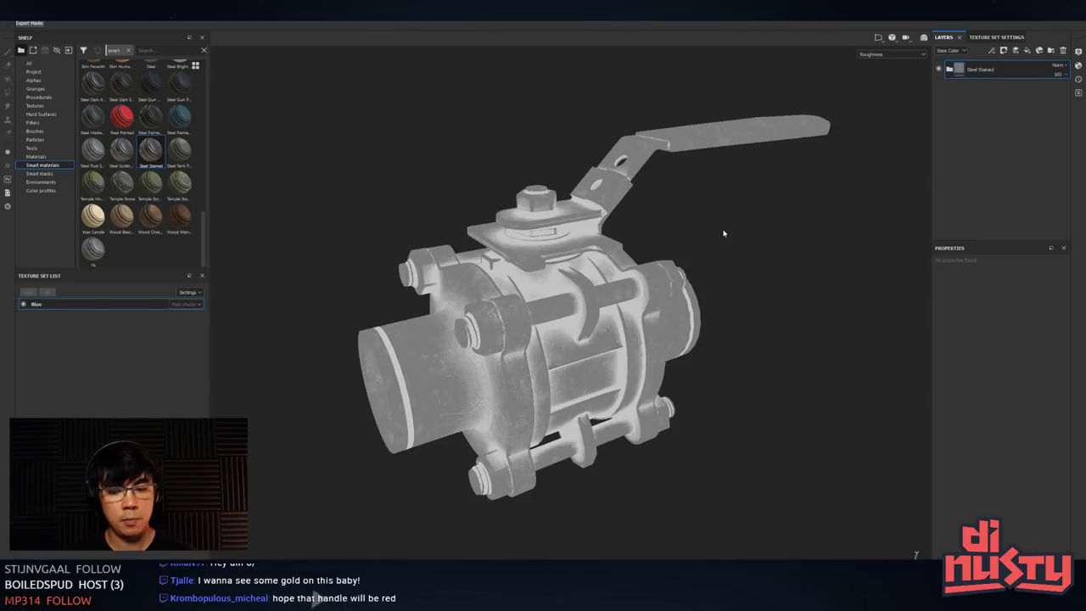
- Examine the Metallic channel on its own from the side and at an angle
key("c")
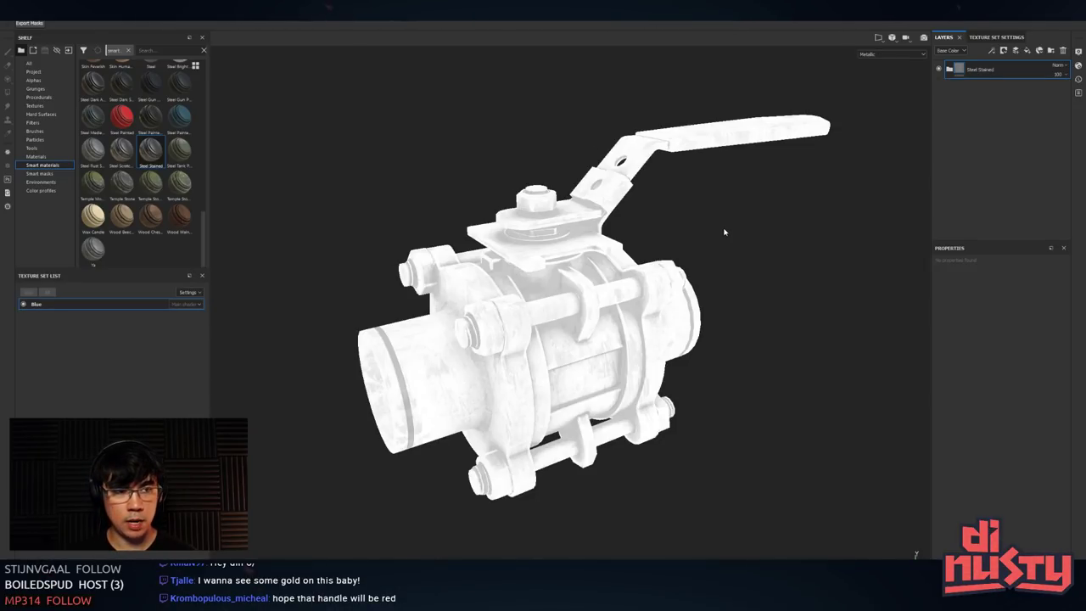
left_click_drag(725, 234, 651, 243, "alt")
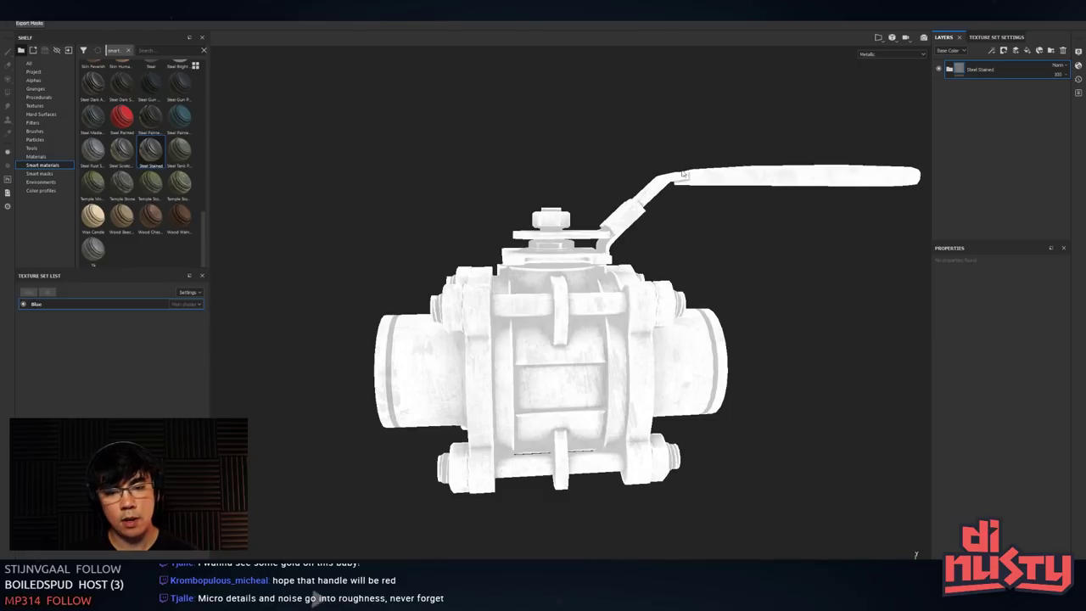
left_click_drag(682, 174, 697, 341, "alt")
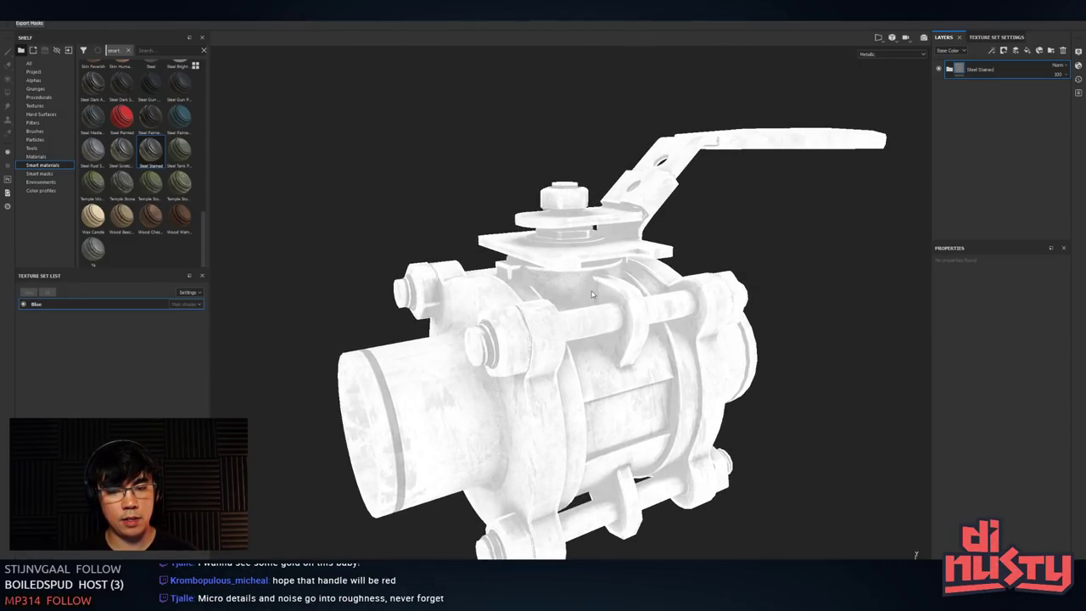
left_click_drag(592, 283, 587, 289, "alt")
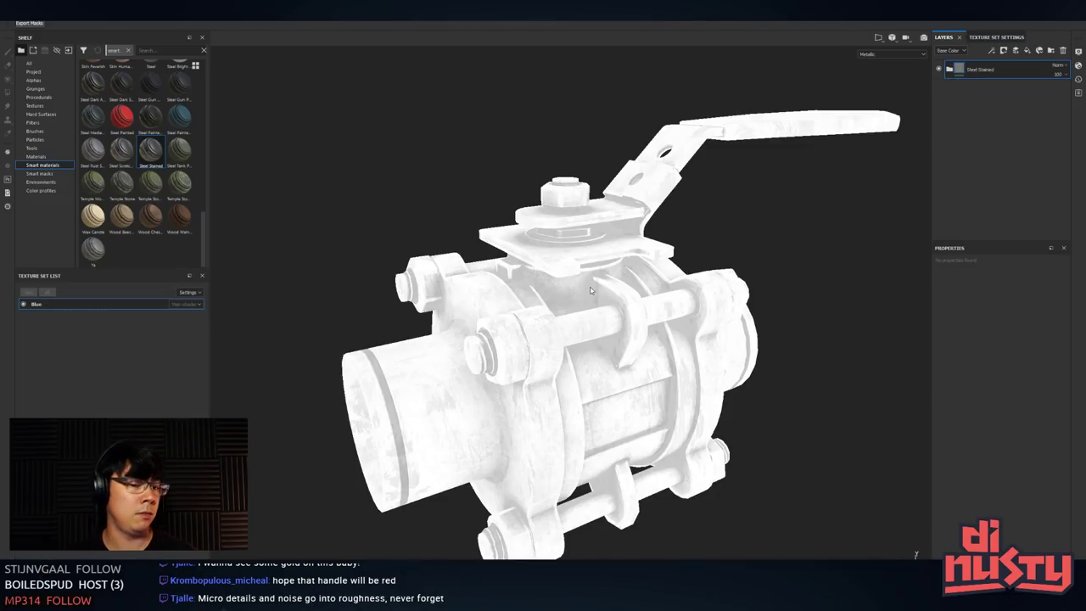
left_click_drag(651, 312, 648, 328, "alt")
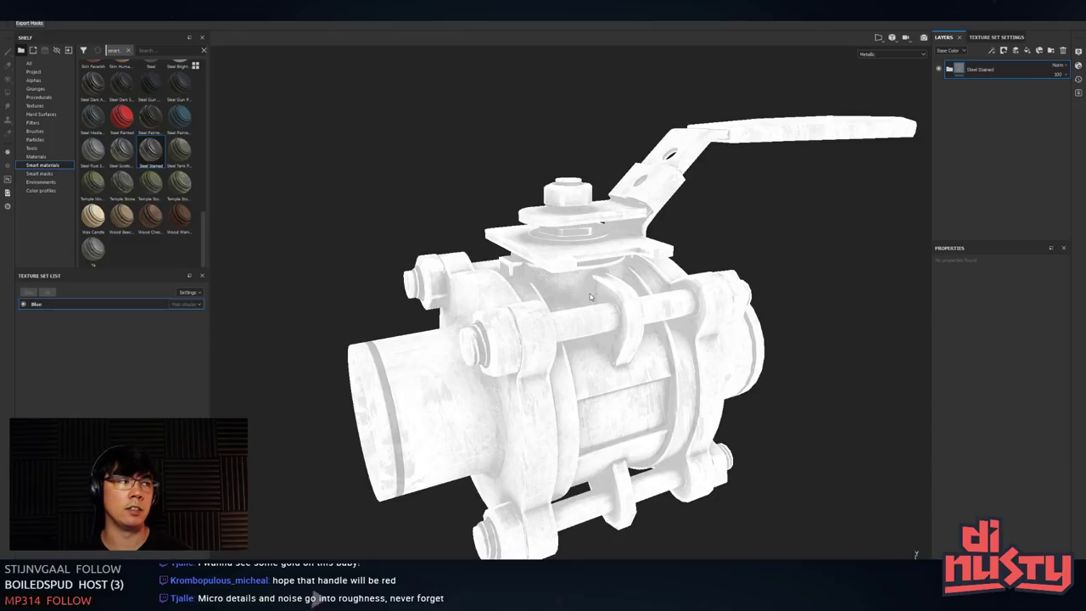
mouse_move(590, 293)
left_mouse_down("alt")
mouse_move(593, 315)
mouse_move(574, 285)
left_mouse_up("alt")
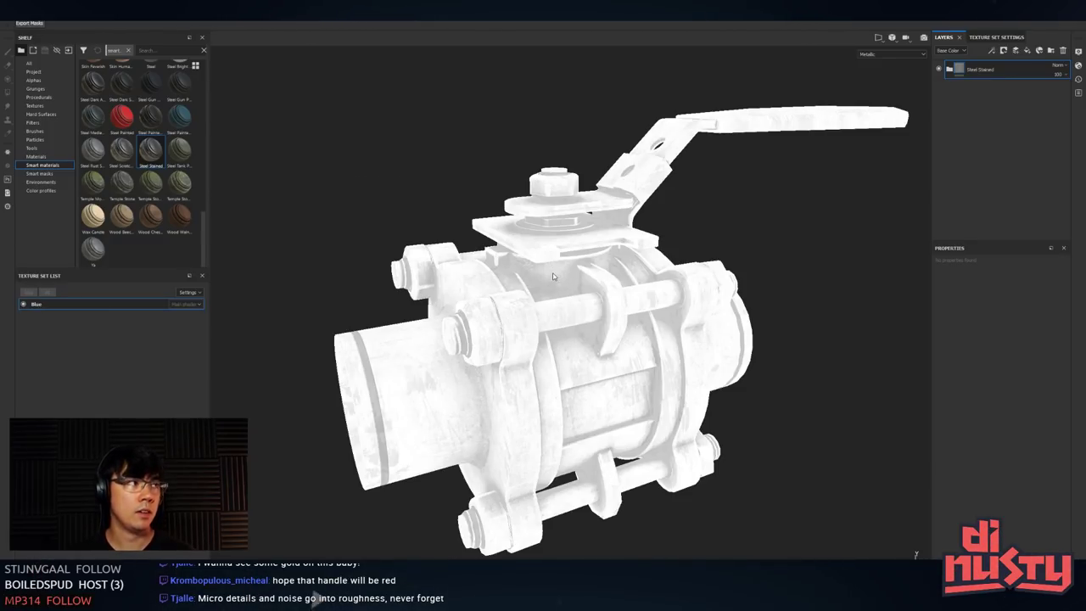
- Examine the valve's Normal and Normal+Height+Mesh channels, and return to the lit Material view
middle_click_drag(592, 276, 593, 279, "alt")
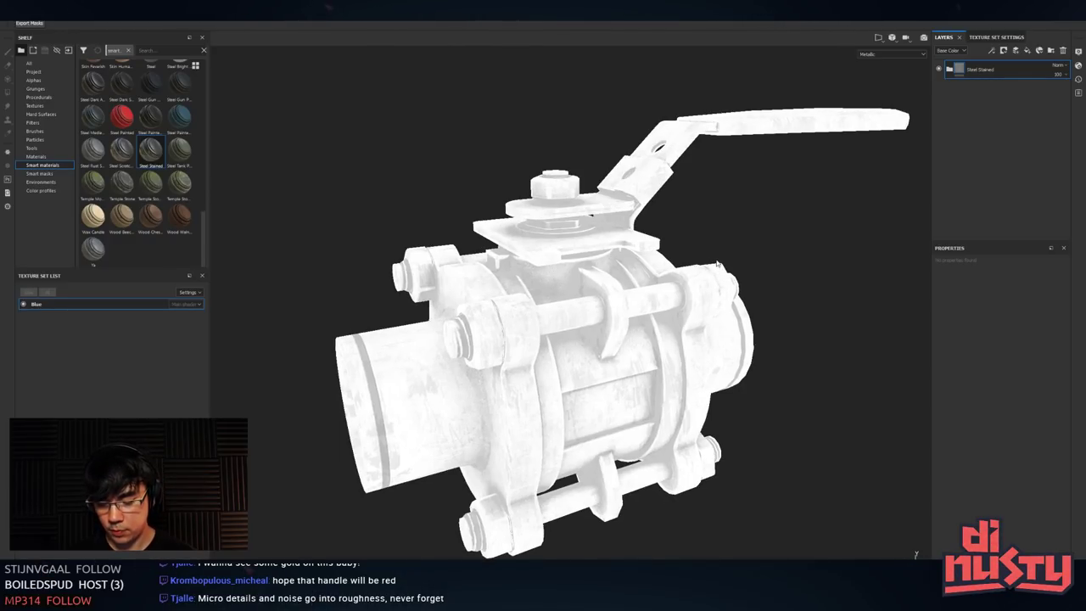
key("c")
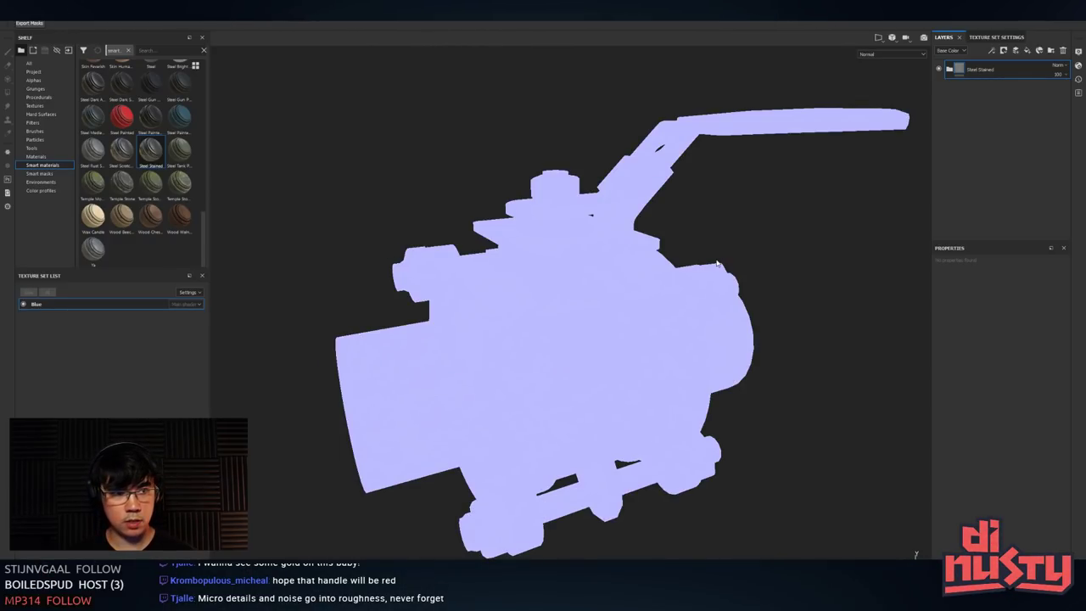
key("c")
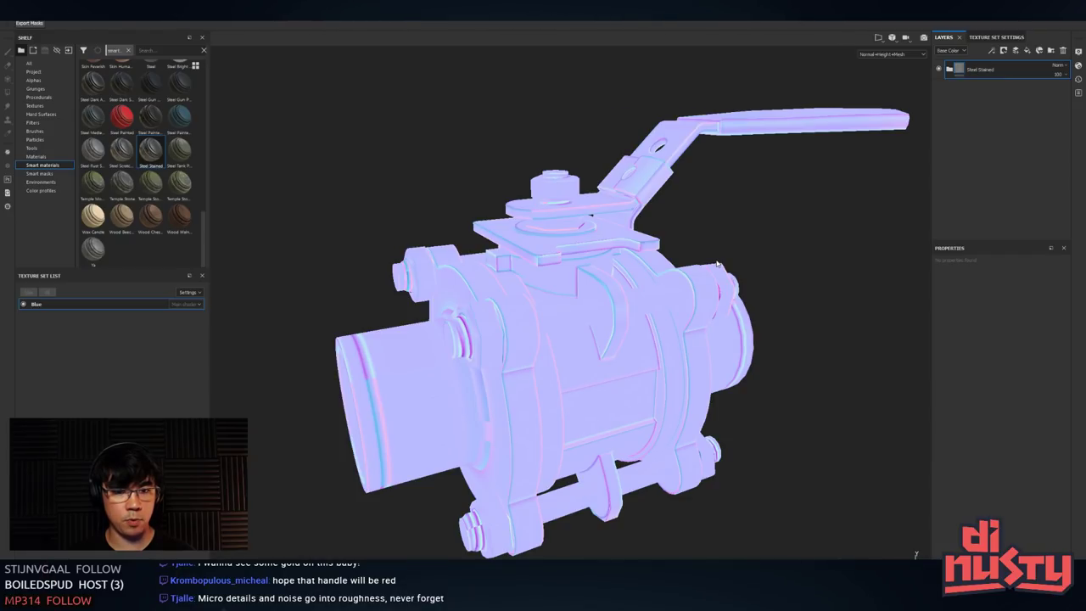
left_click_drag(718, 267, 564, 371, "alt")
key("m")
mouse_move(564, 370)
right_mouse_down("shift")
mouse_move(628, 368)
mouse_move(568, 366)
right_mouse_up("shift")
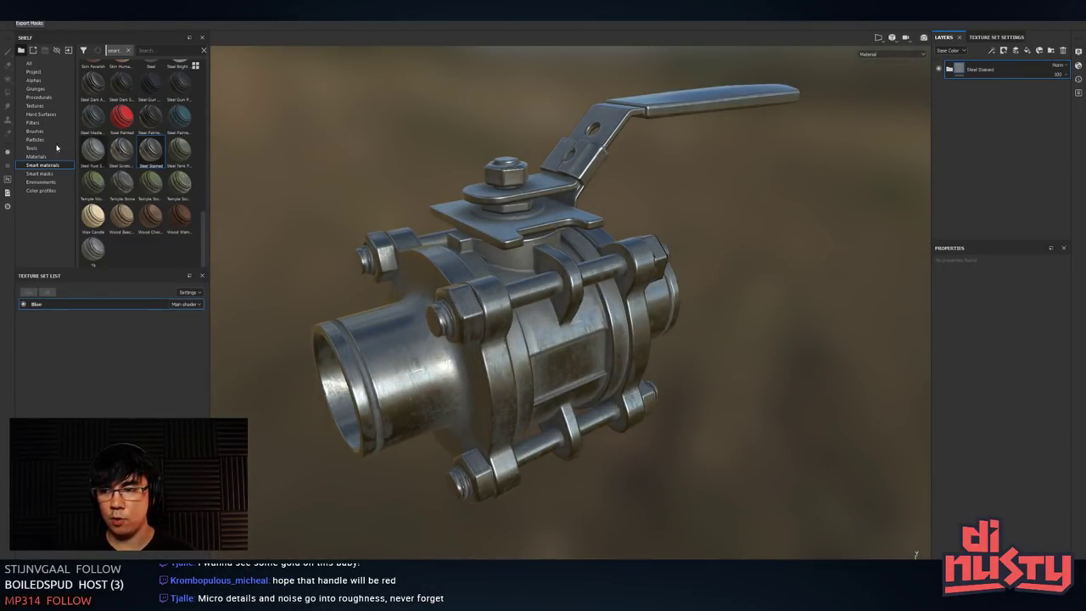
- Try lighting the valve with the bus_garage environment map
left_click(51, 184)
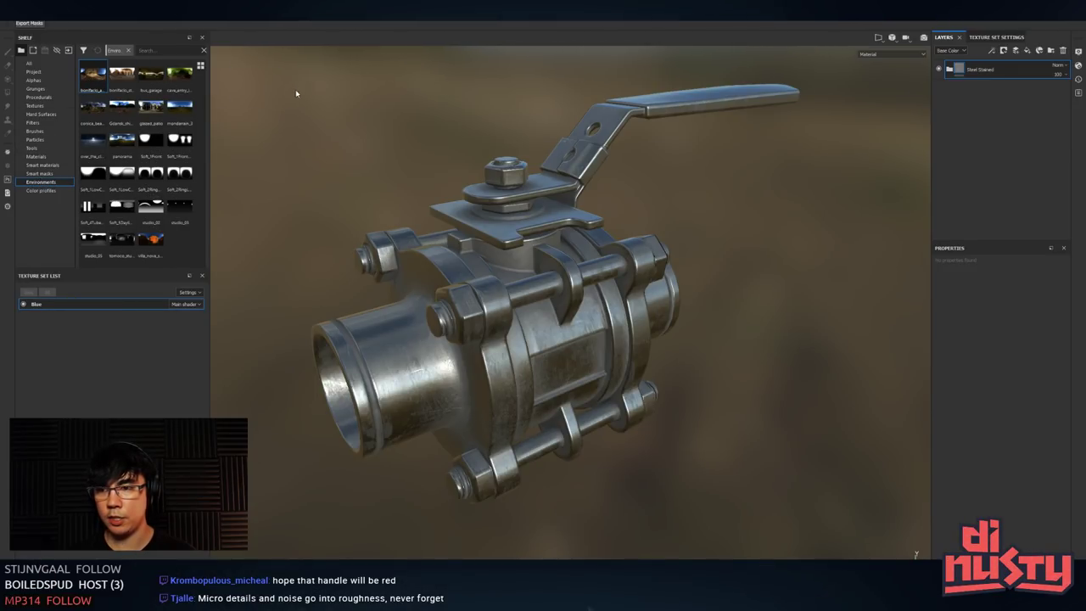
left_click(128, 80)
left_click(152, 78)
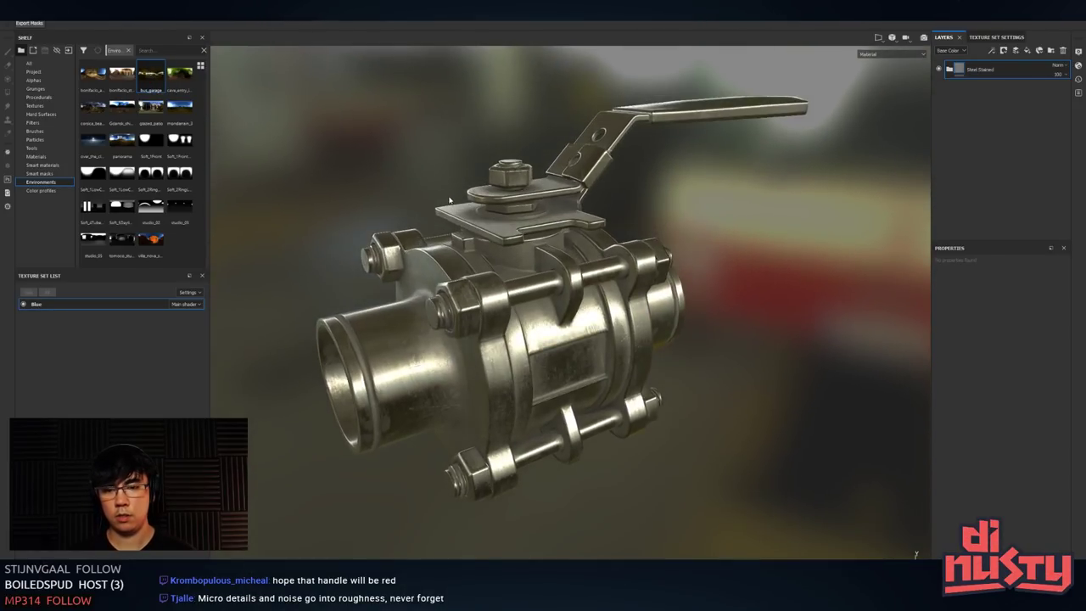
left_click_drag(450, 199, 428, 208, "alt")
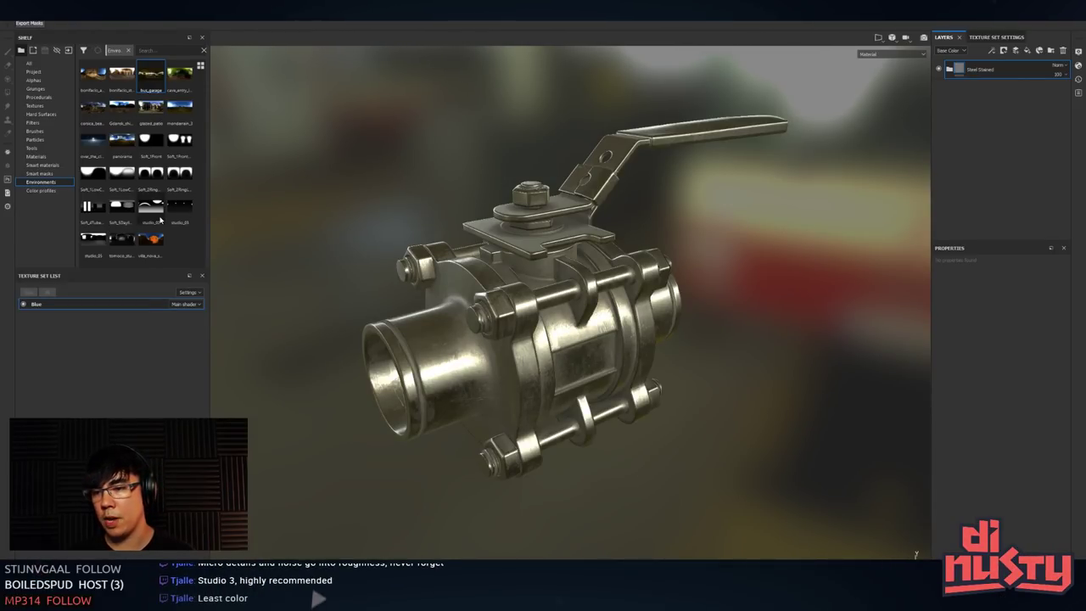
- Light the valve with the studio_03 environment map
left_click_drag(179, 205, 328, 270)
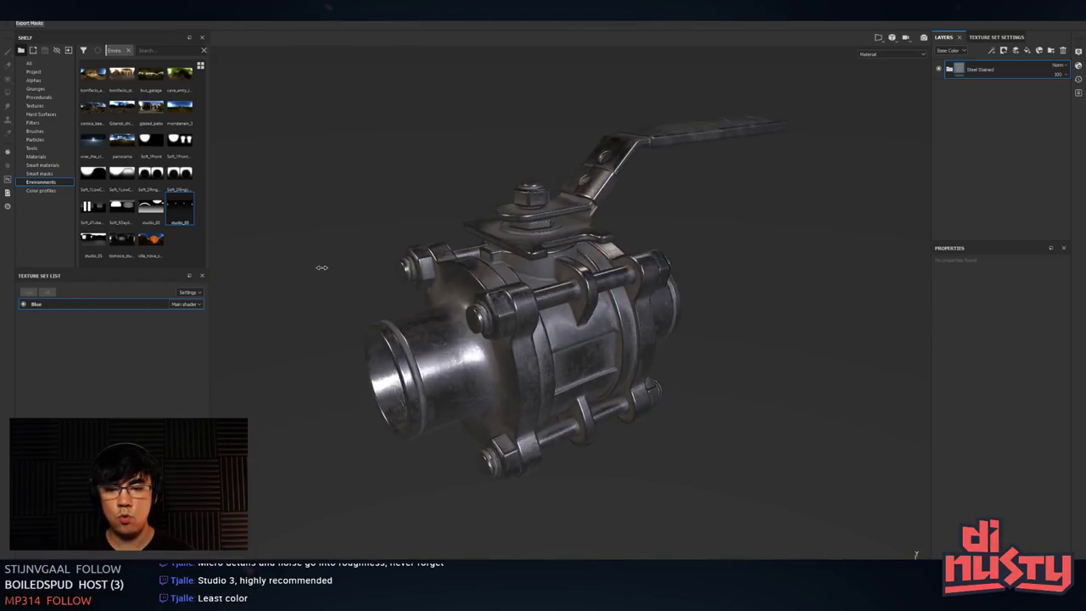
left_click_drag(326, 272, 405, 297, "alt")
left_click_drag(445, 343, 509, 313, "alt")
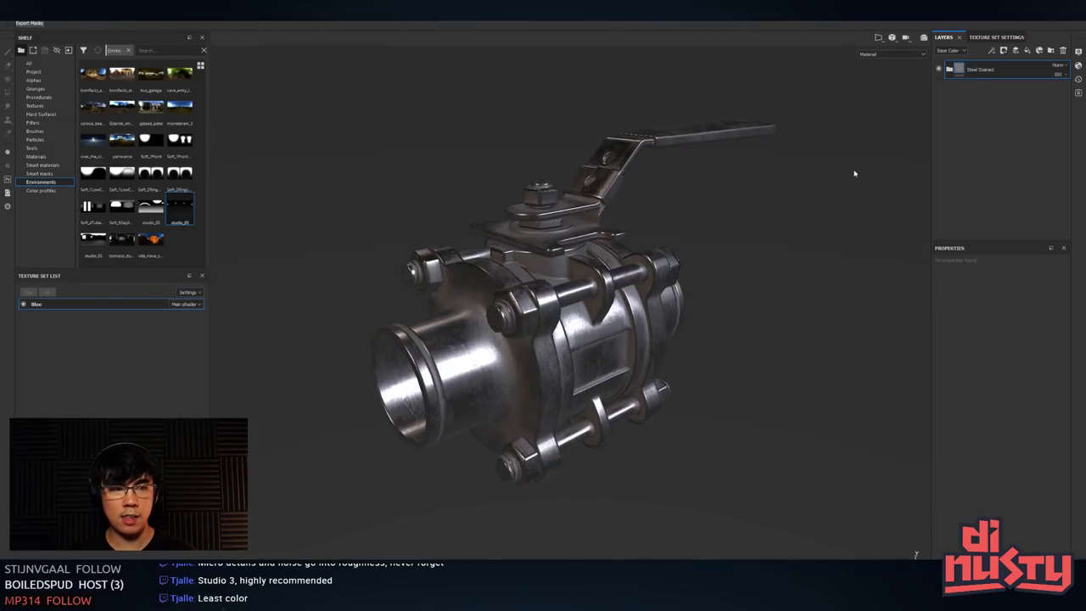
- Activate post effects in the camera display settings and enable antialiasing
left_click(1078, 66)
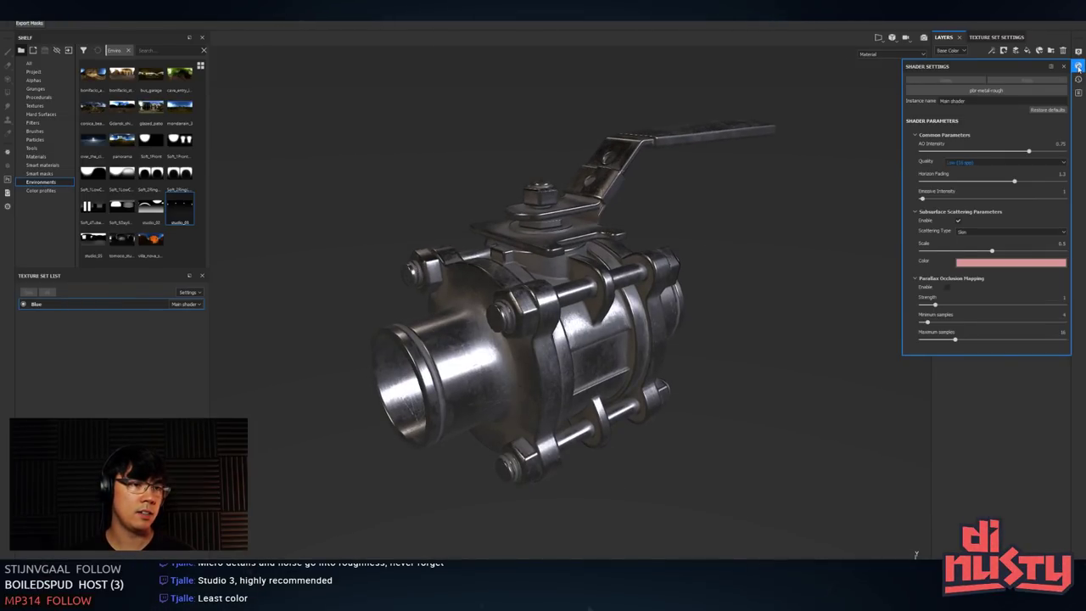
left_click(1078, 52)
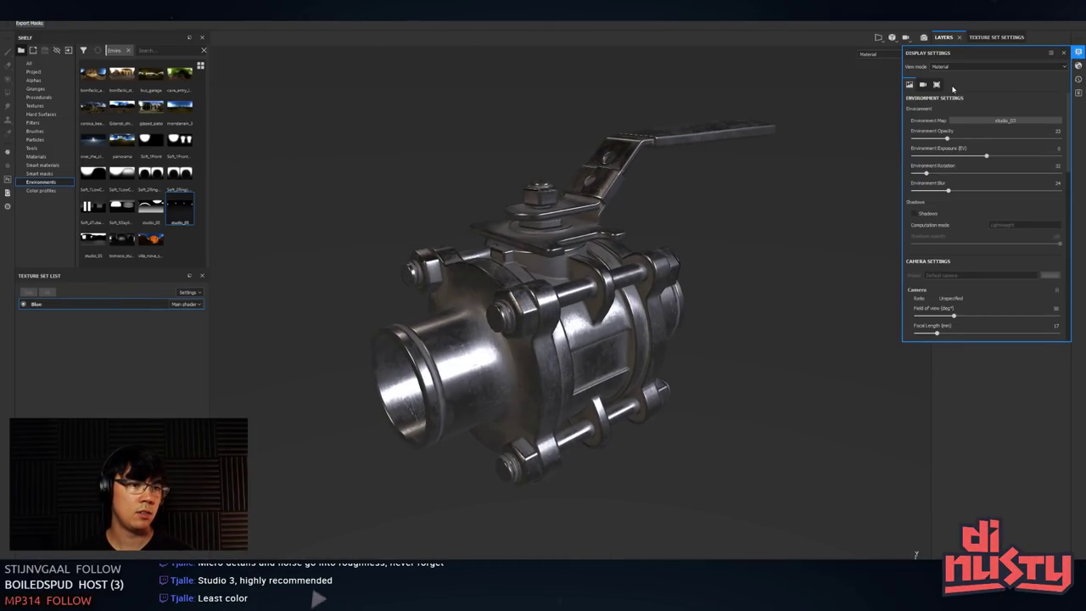
left_click(923, 85)
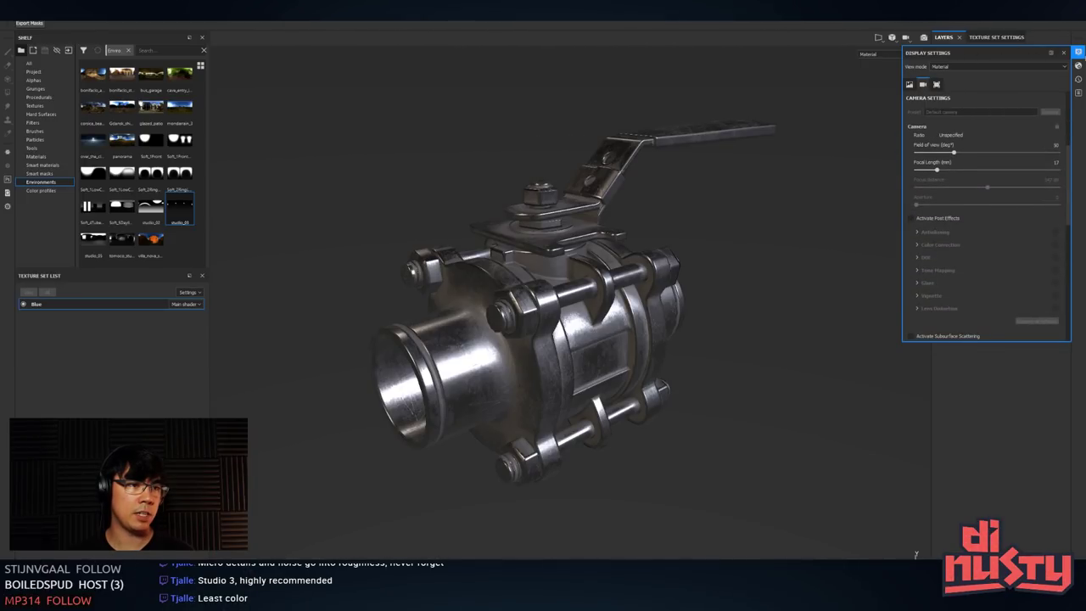
left_click_drag(980, 55, 796, 96)
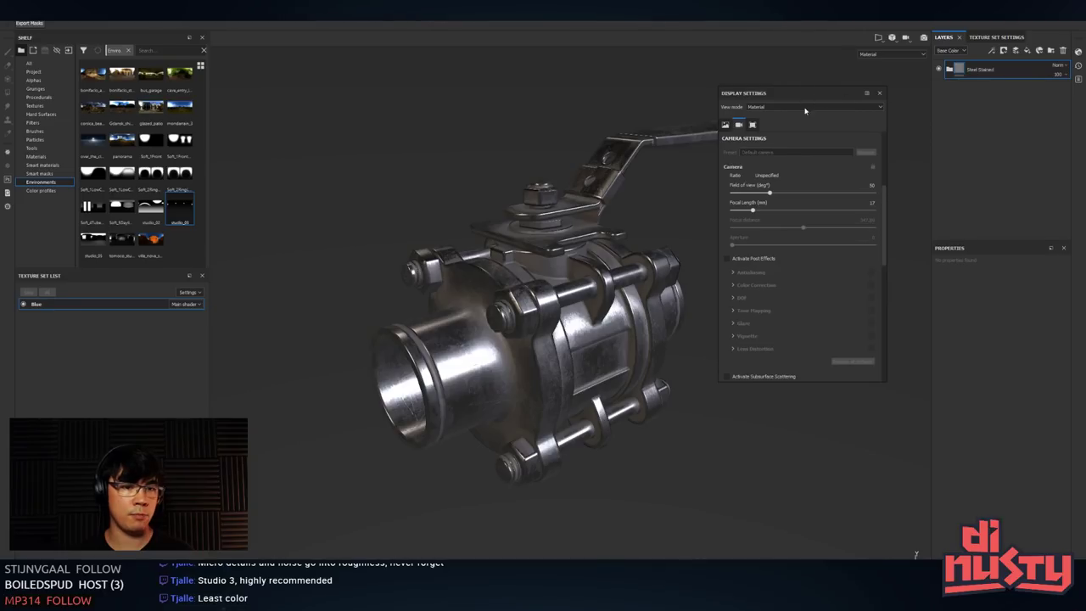
left_click(726, 258)
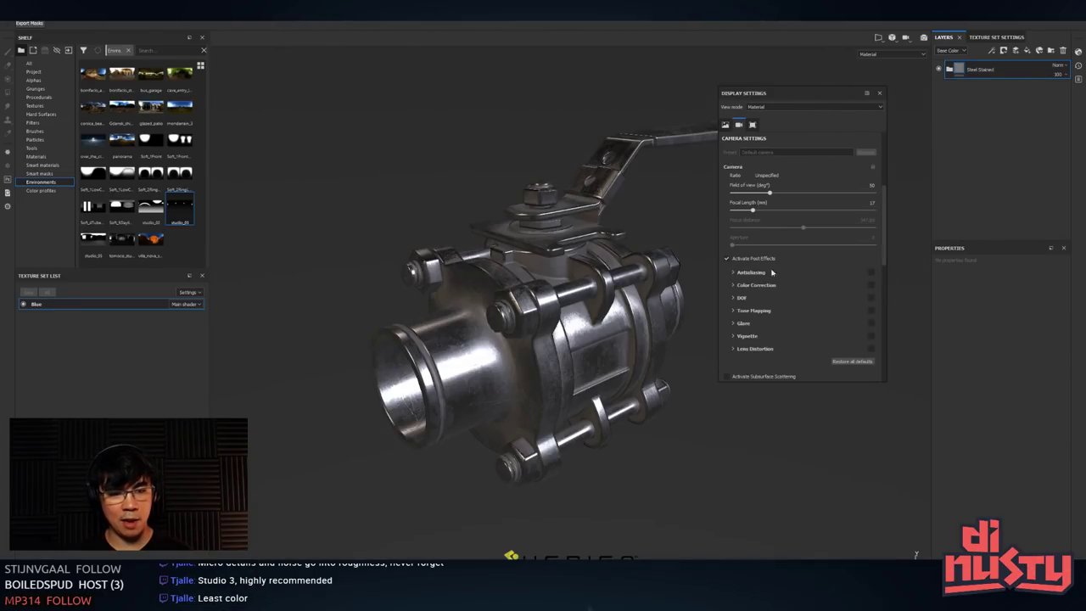
left_click(870, 272)
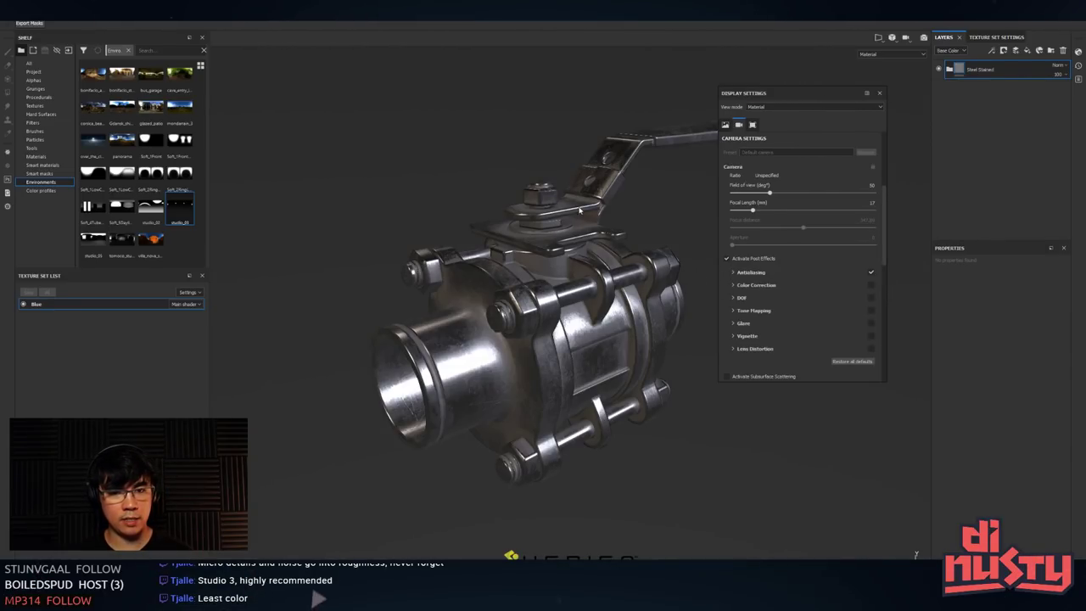
left_click_drag(662, 167, 626, 147, "alt")
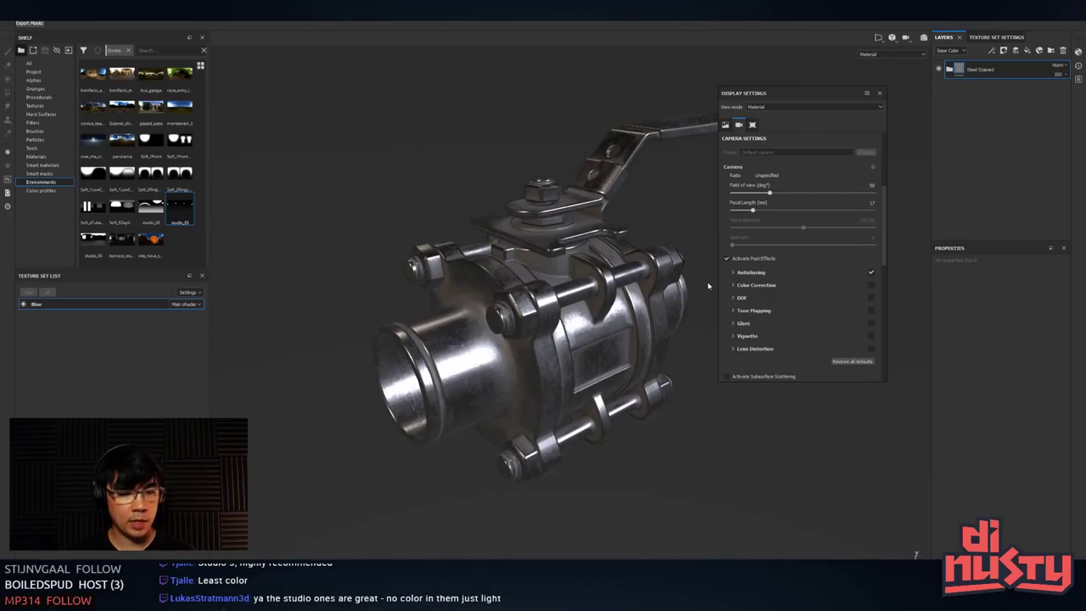
- Try the Glare post effect at a luminance of 0.96, deactivate all post effects and close the display settings
left_click(735, 323)
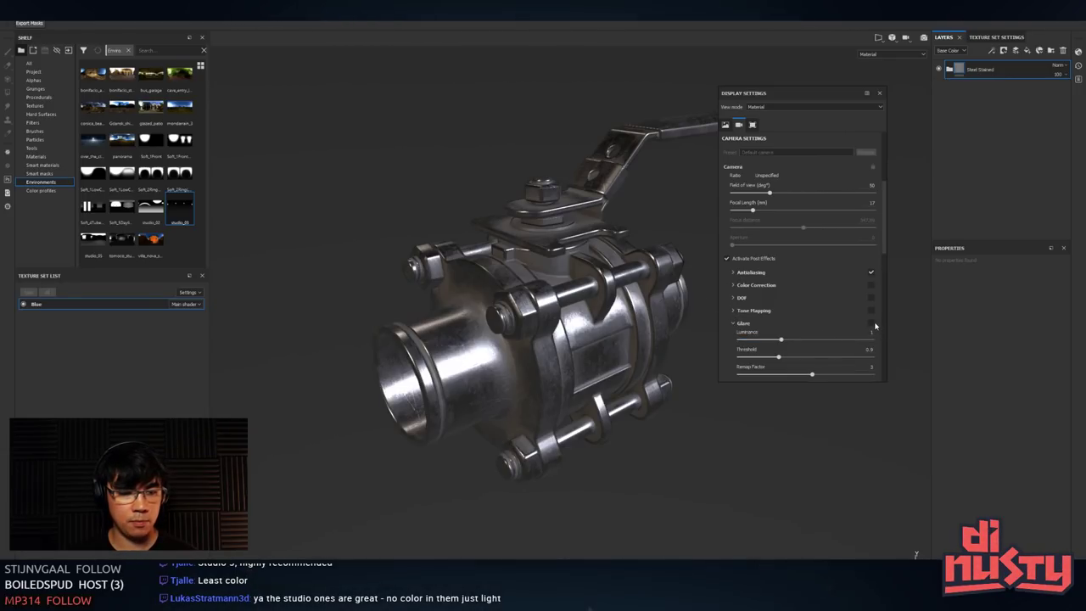
left_click(871, 323)
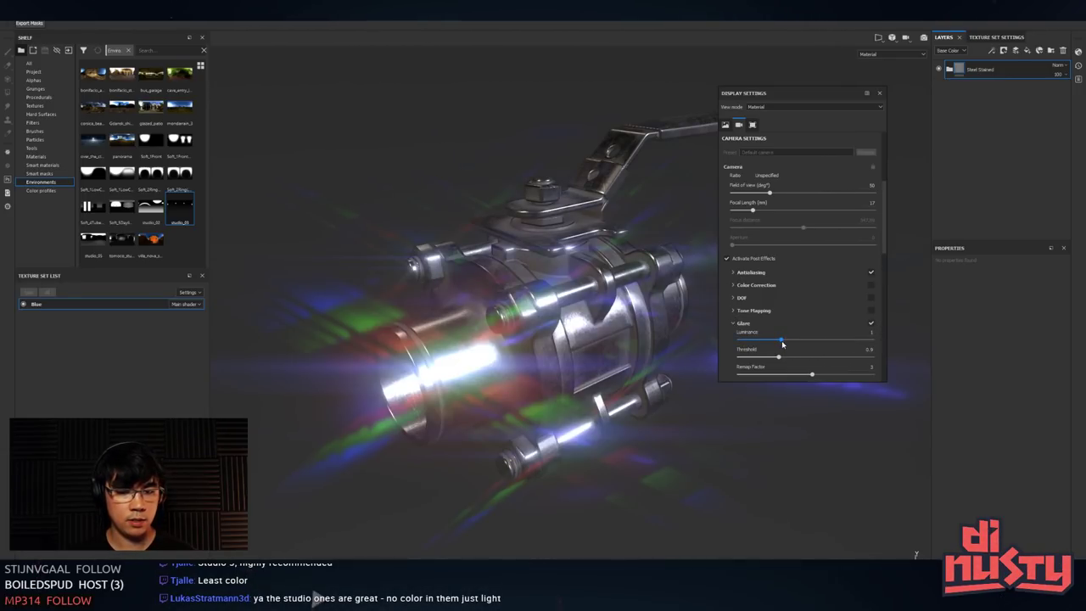
mouse_move(781, 341)
left_mouse_down()
mouse_move(806, 340)
mouse_move(780, 340)
left_mouse_up()
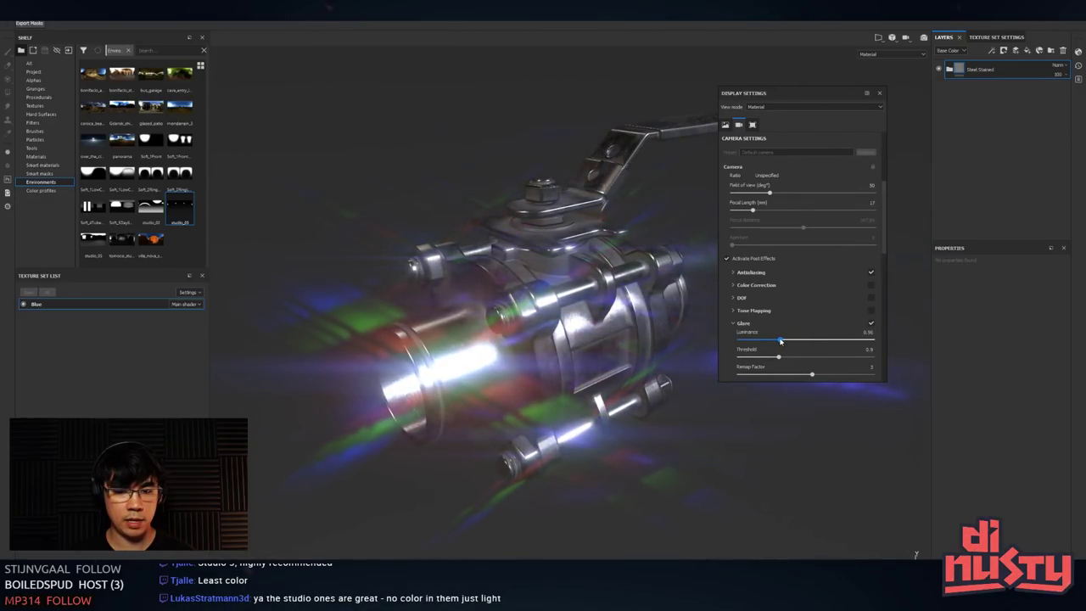
mouse_move(585, 349)
left_mouse_down("alt")
mouse_move(577, 324)
mouse_move(536, 340)
mouse_move(626, 356)
mouse_move(582, 357)
left_mouse_up("alt")
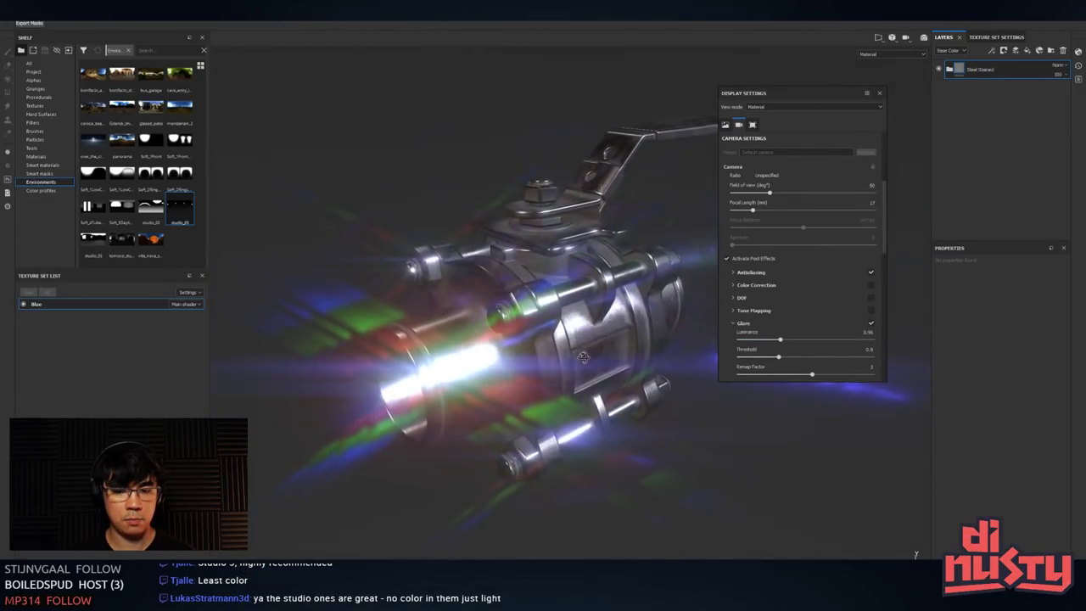
middle_click_drag(583, 357, 594, 320, "alt")
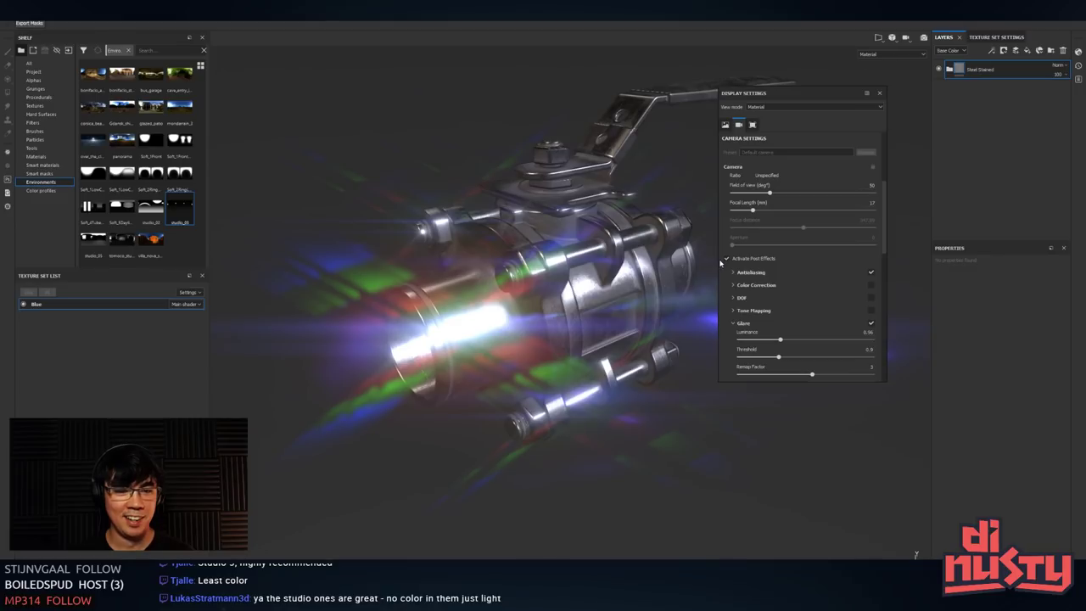
left_click(726, 258)
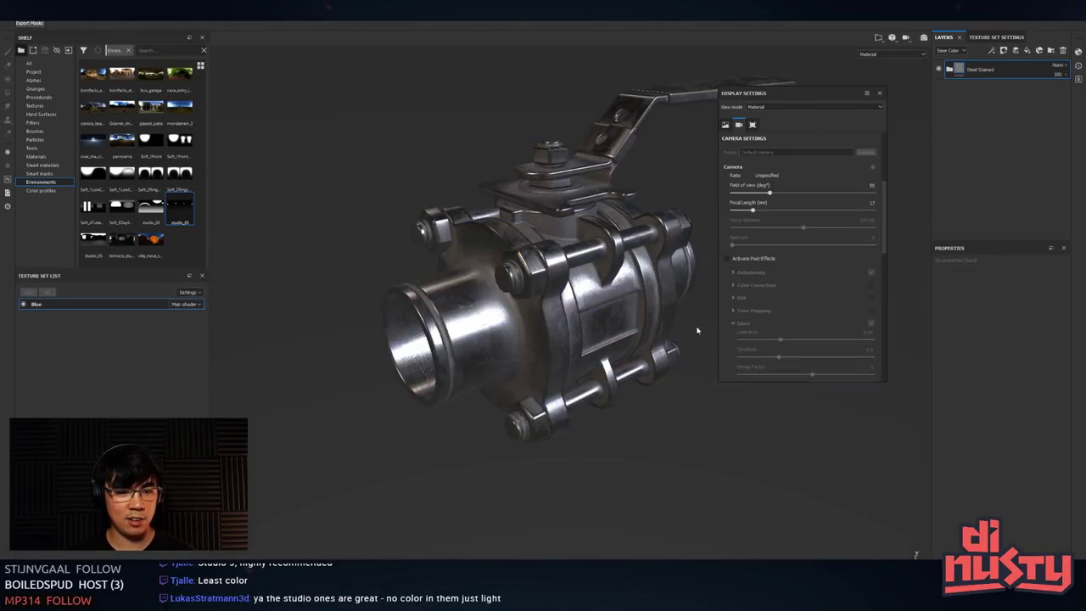
left_click(879, 94)
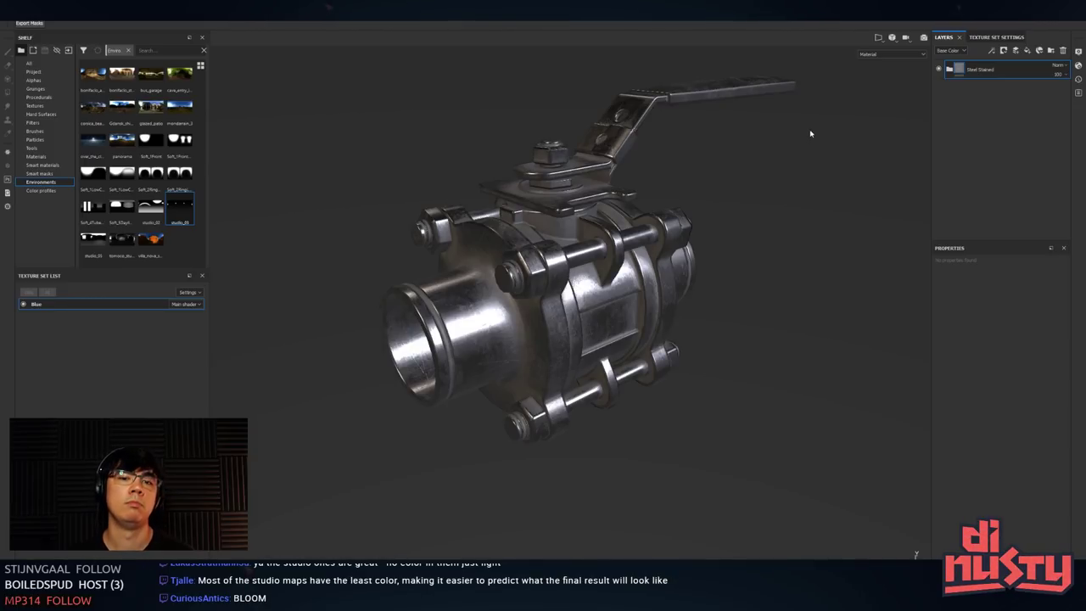
- Examine how the stained steel on the valve body and handle reflects the studio lighting from several angles
left_click_drag(806, 138, 717, 291, "alt")
right_click_drag(716, 291, 582, 358, "alt")
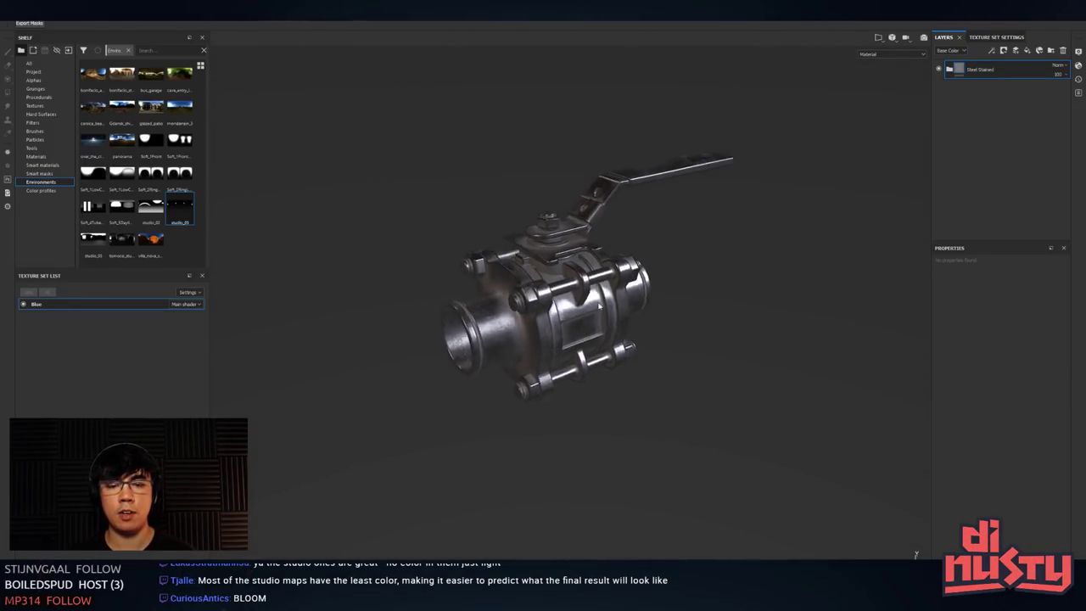
left_click_drag(581, 358, 587, 339, "alt")
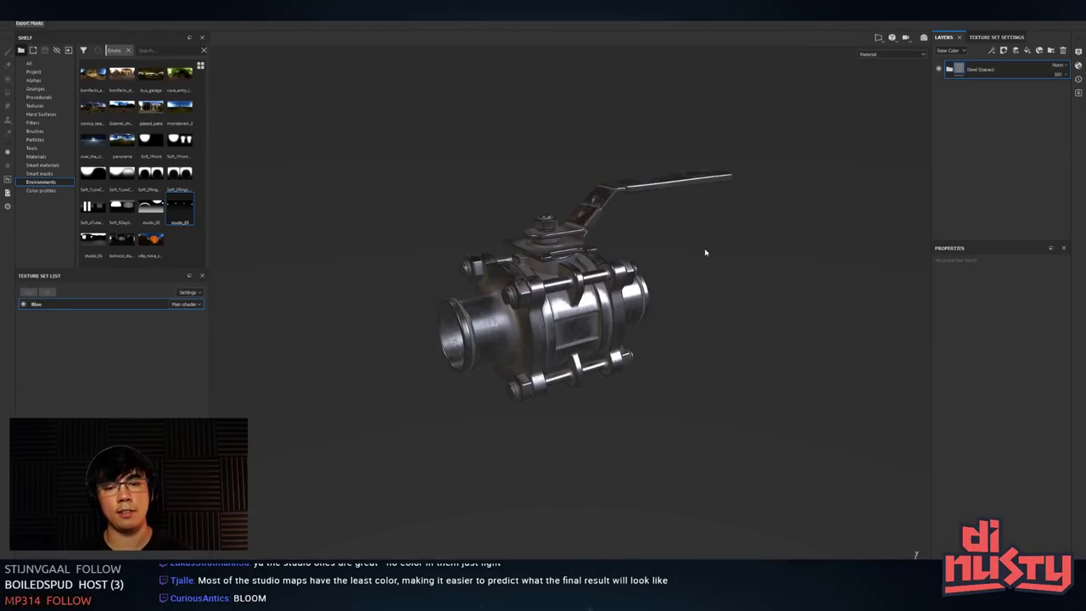
left_click_drag(682, 201, 709, 184, "alt")
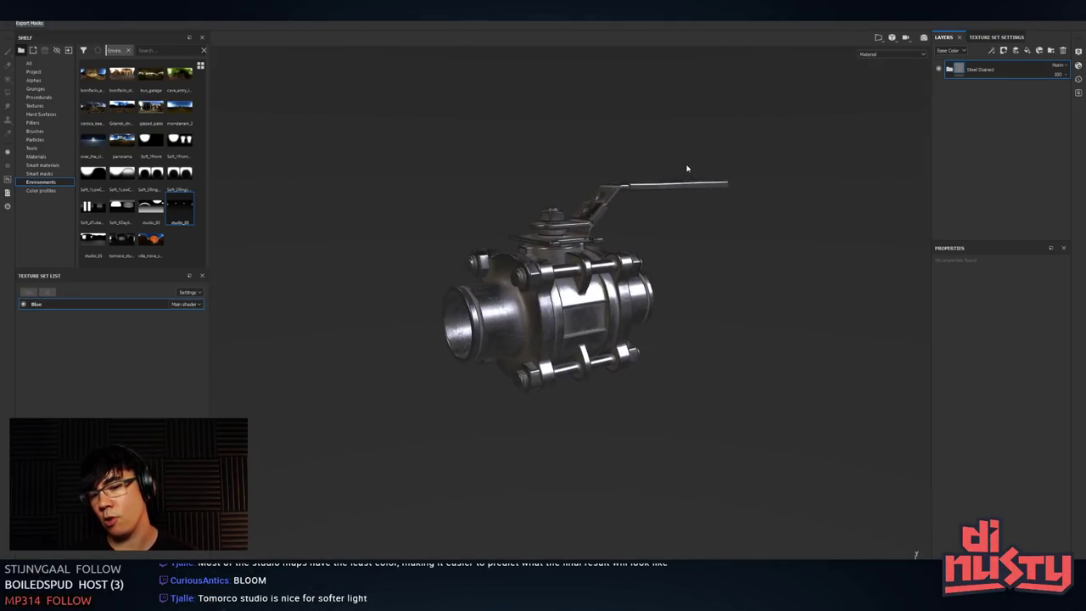
left_click_drag(691, 170, 698, 186, "alt")
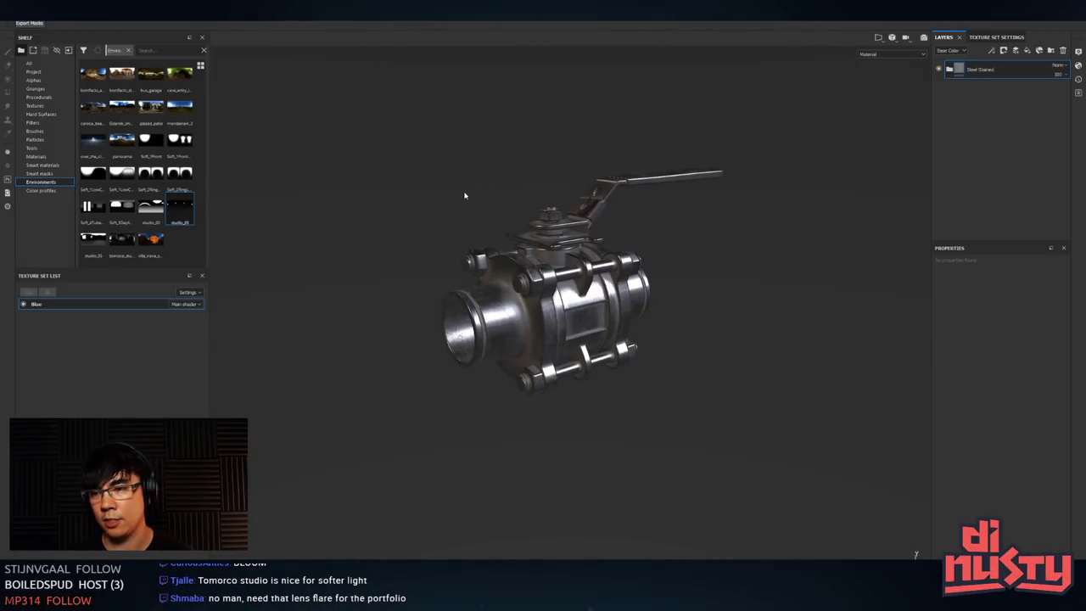
left_click_drag(392, 137, 411, 235, "alt")
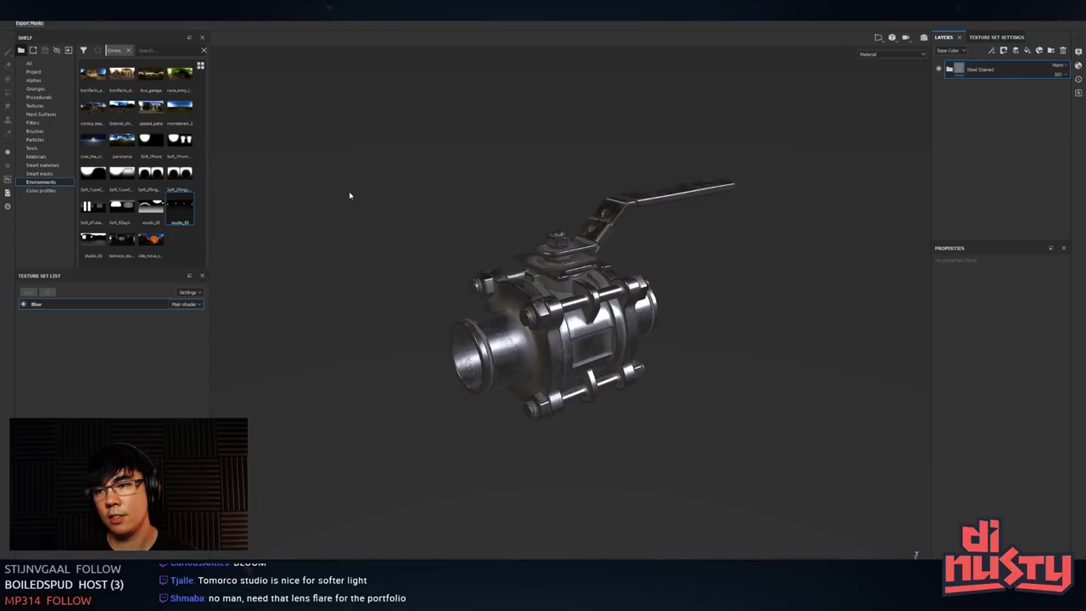
left_click_drag(597, 202, 693, 331, "alt")
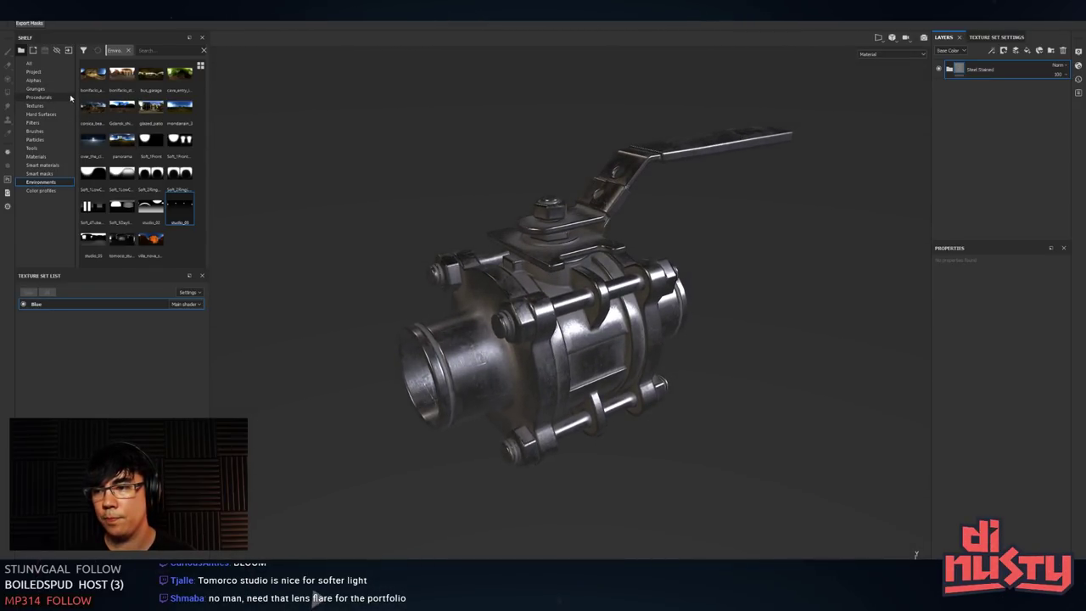
left_click_drag(681, 243, 675, 259, "alt")
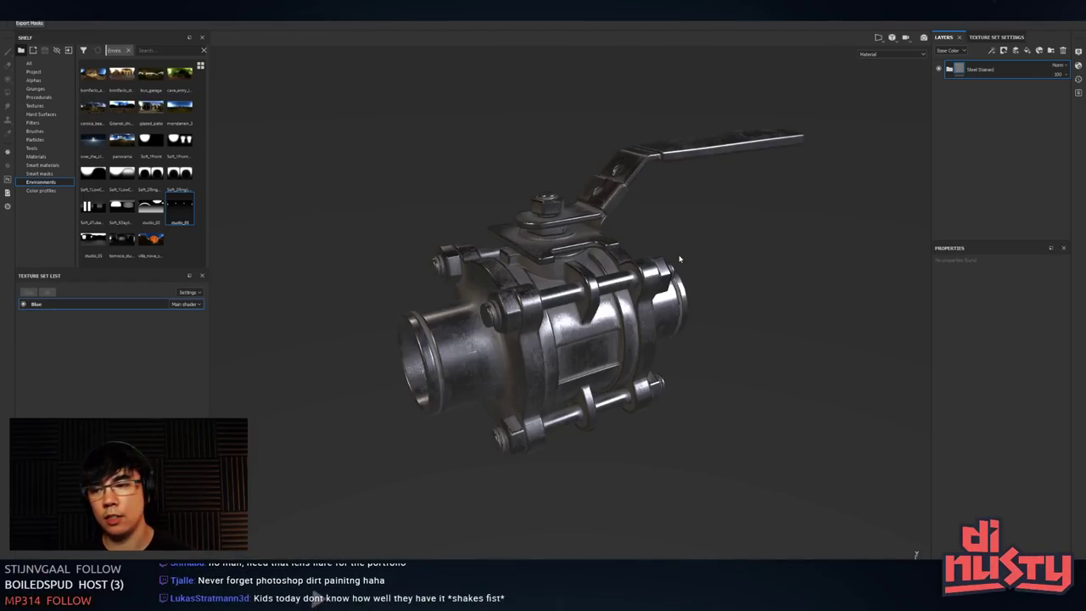
mouse_move(150, 172)
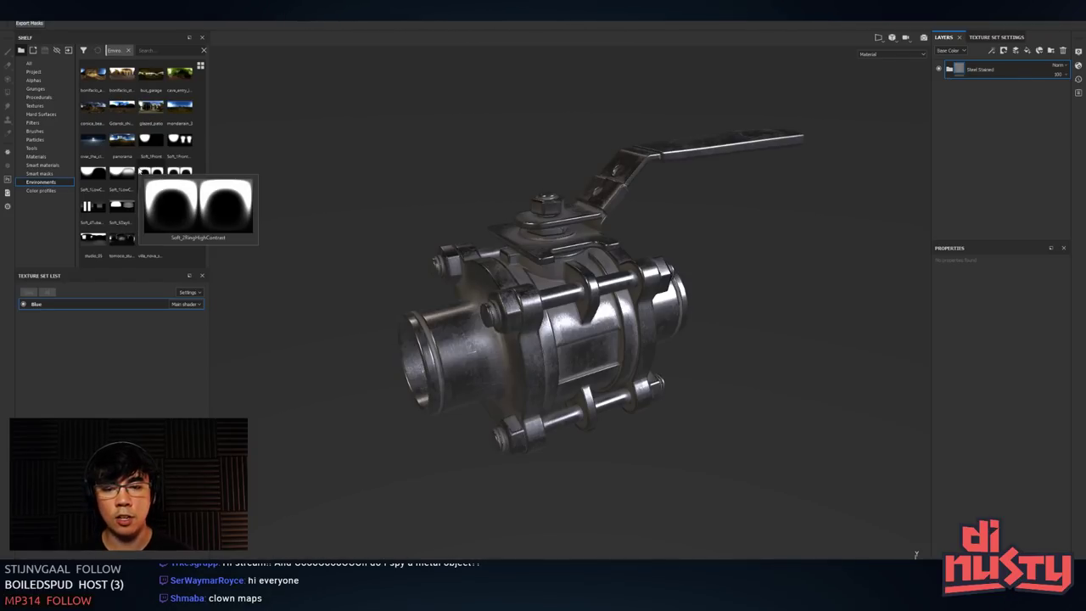
left_click_drag(689, 127, 670, 191, "alt")
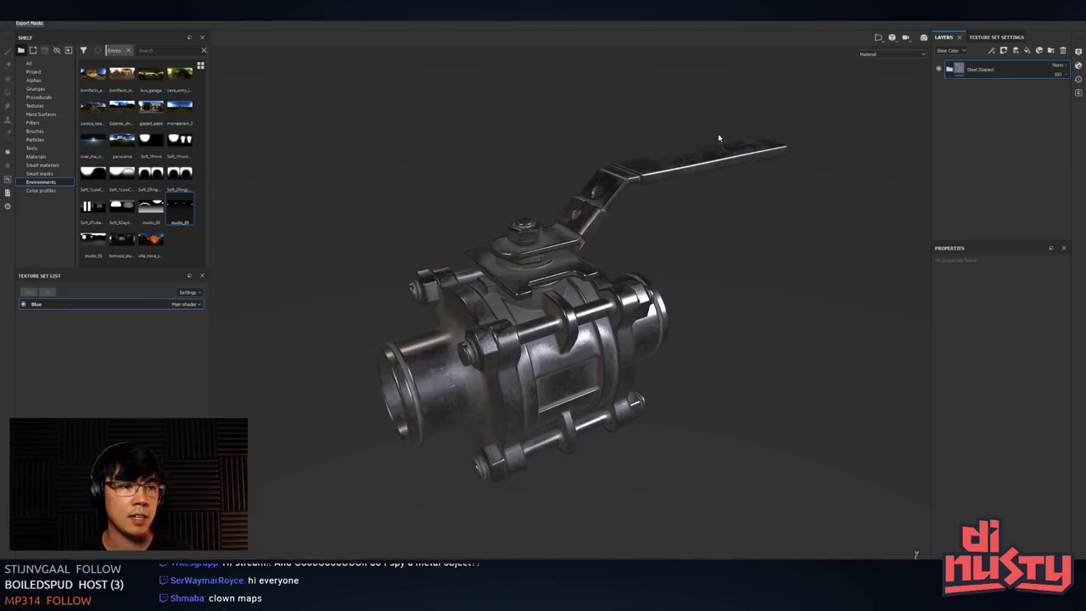
left_click_drag(717, 137, 708, 190, "alt")
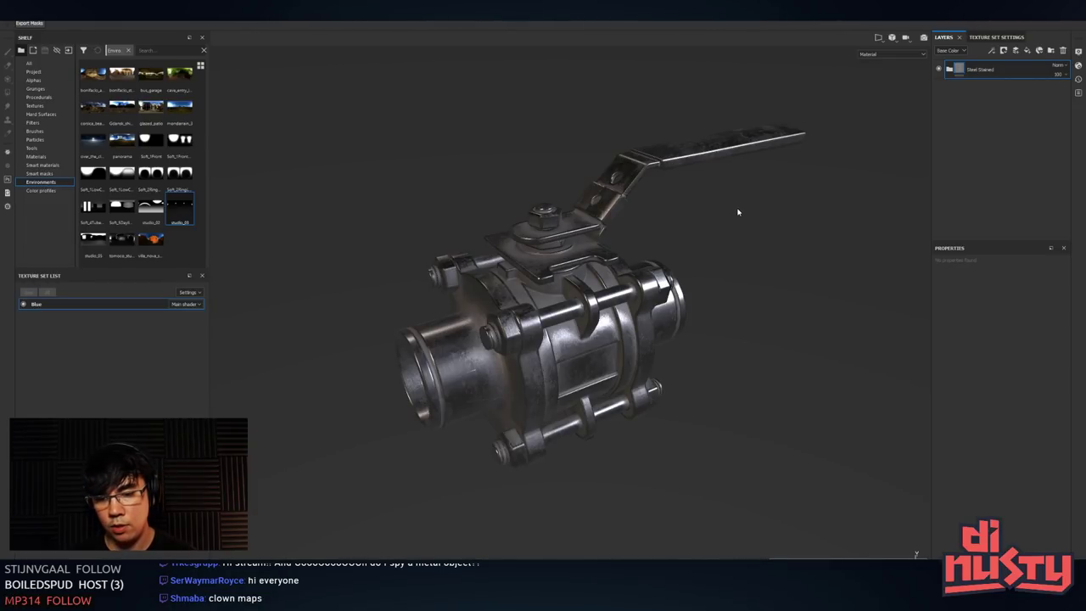
- Search the smart materials for "gol" and apply Gold Armor to the valve above the Steel Stained layer
left_click(47, 88)
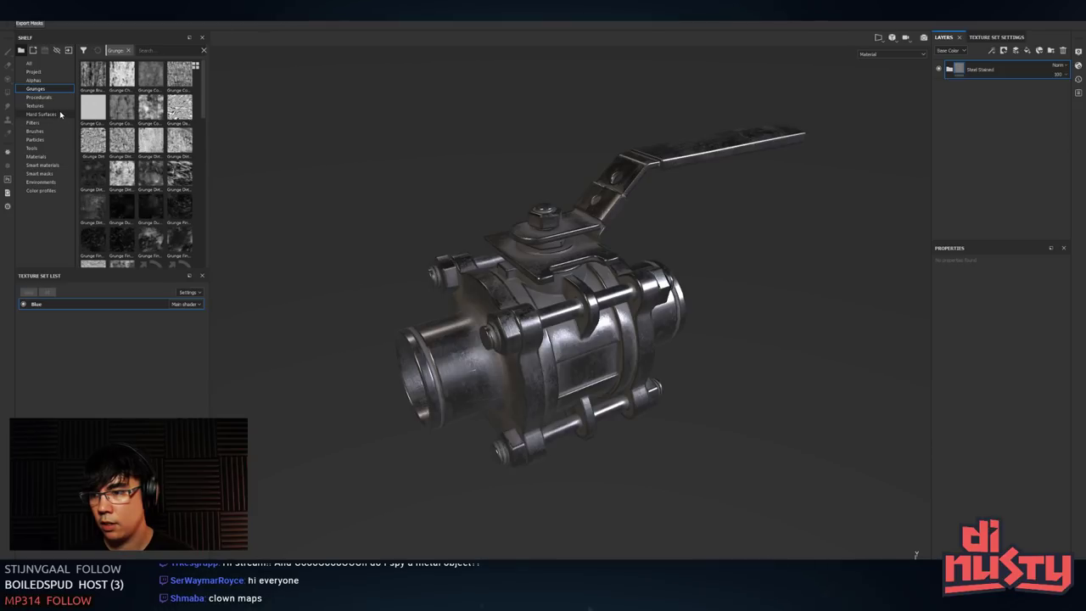
left_click(38, 156)
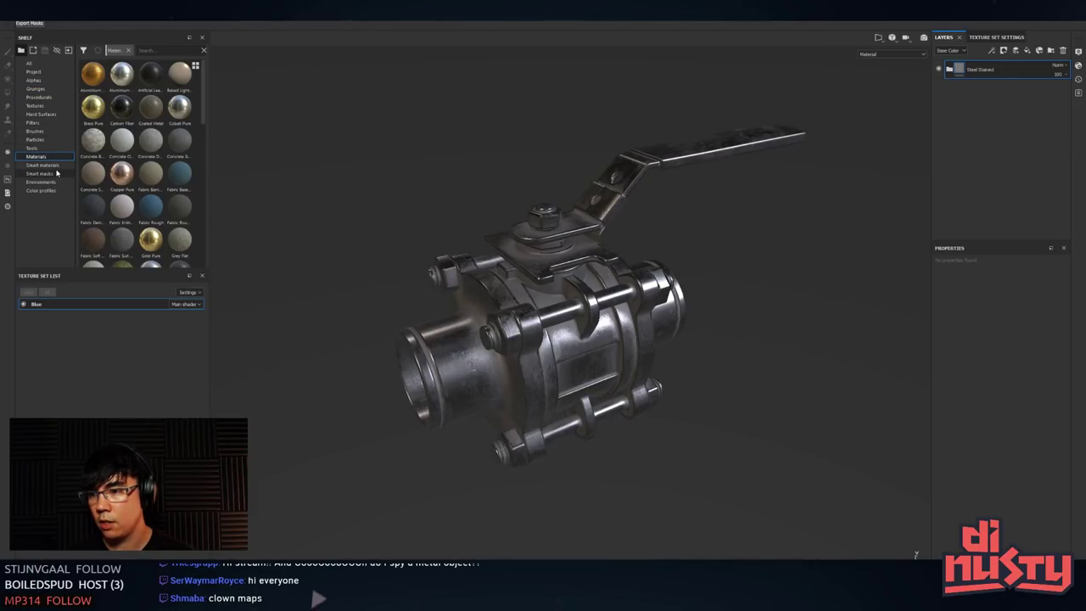
left_click(47, 164)
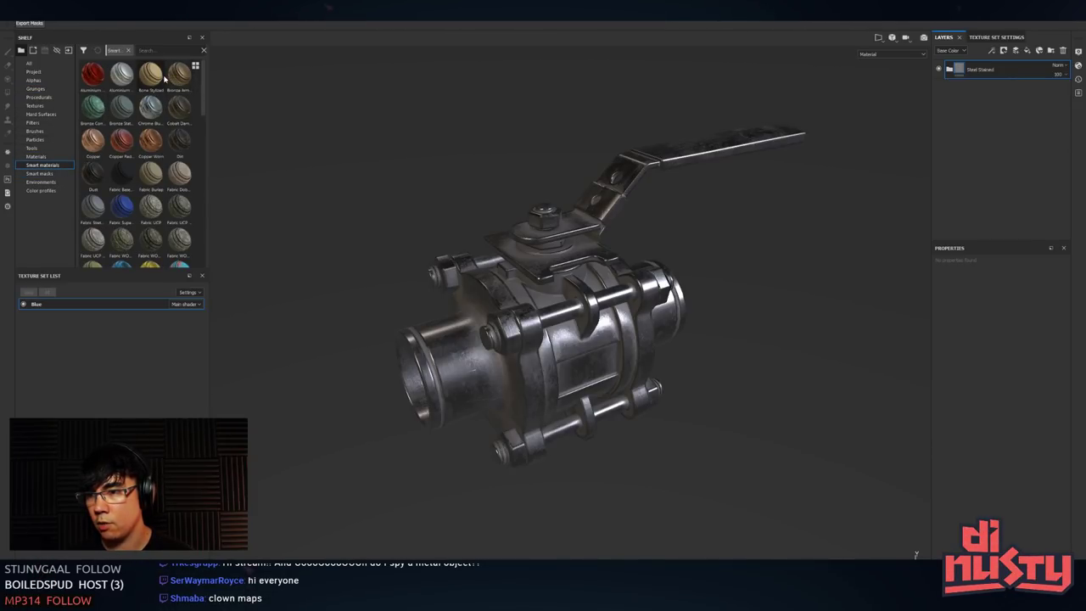
mouse_move(161, 78)
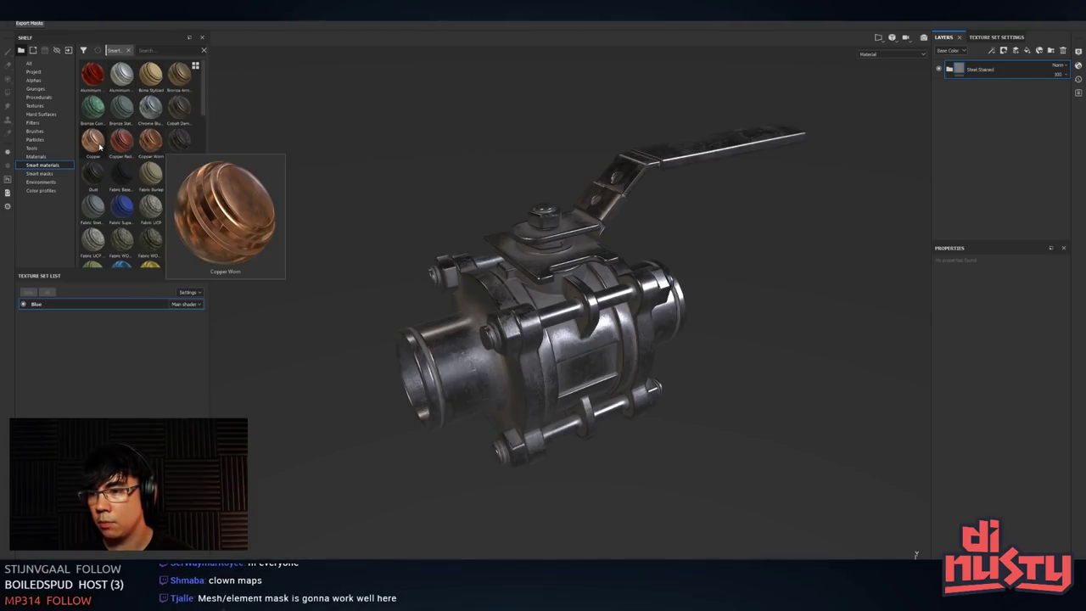
left_click(141, 50)
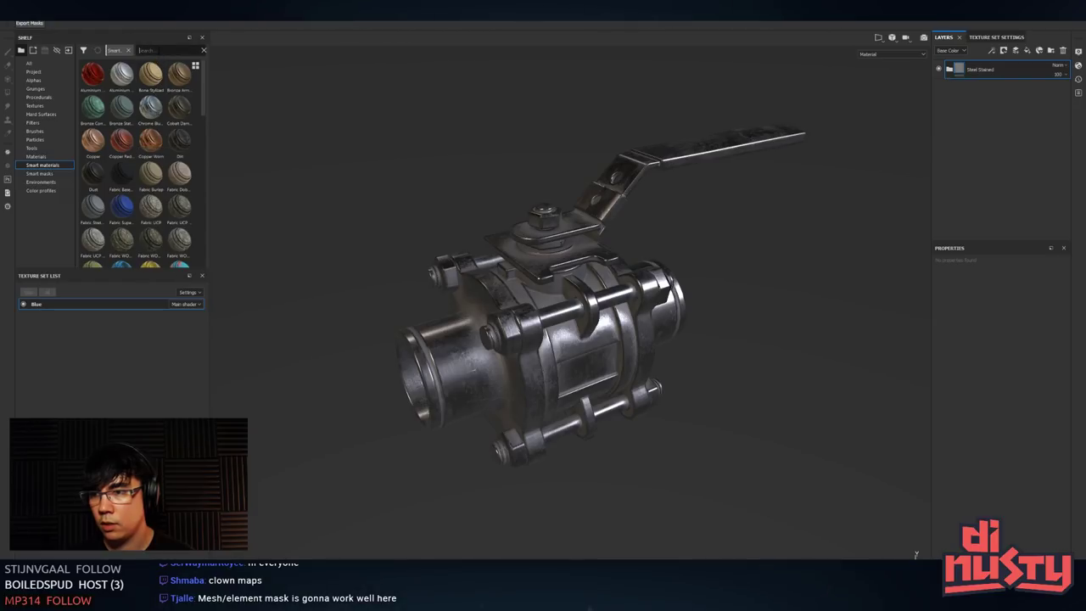
type("gol")
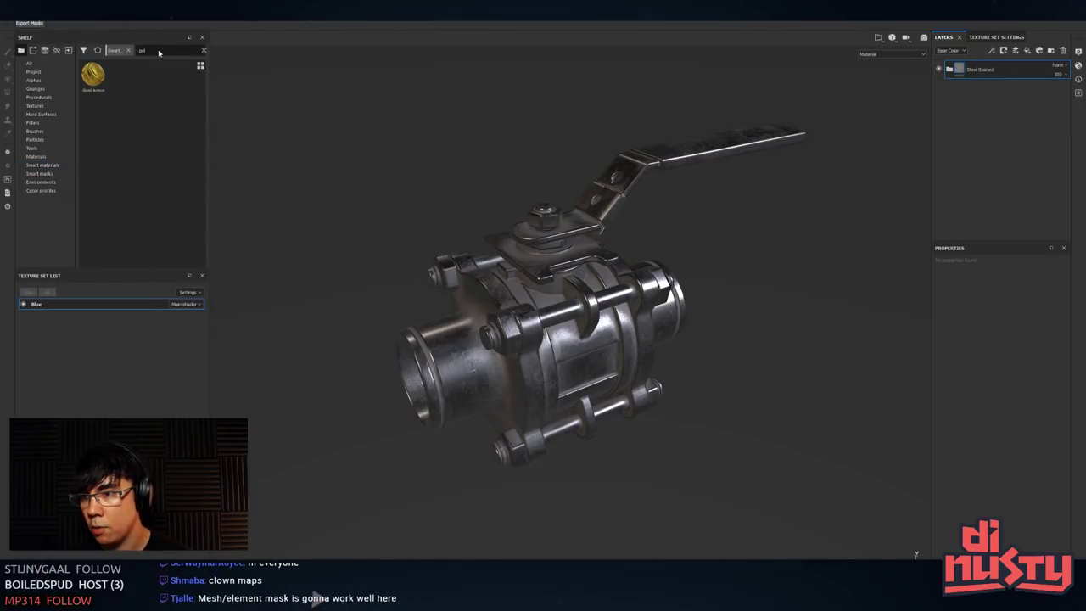
mouse_move(100, 82)
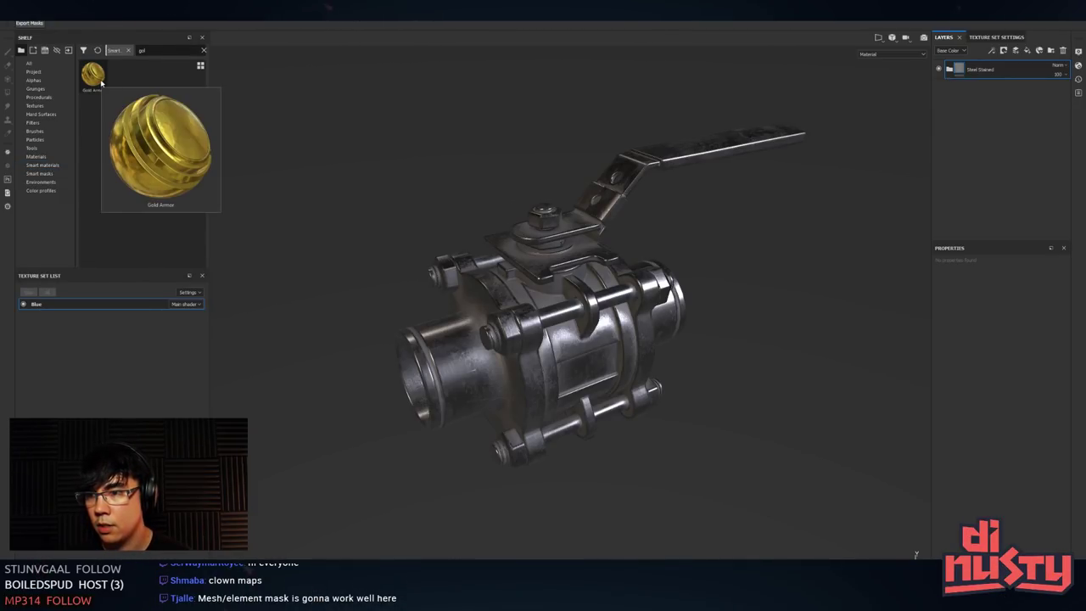
left_click_drag(100, 82, 504, 288)
- Examine the gold valve from several angles and compare it with the stained steel by toggling the Gold Armor layer's visibility
left_click_drag(715, 231, 783, 235, "alt")
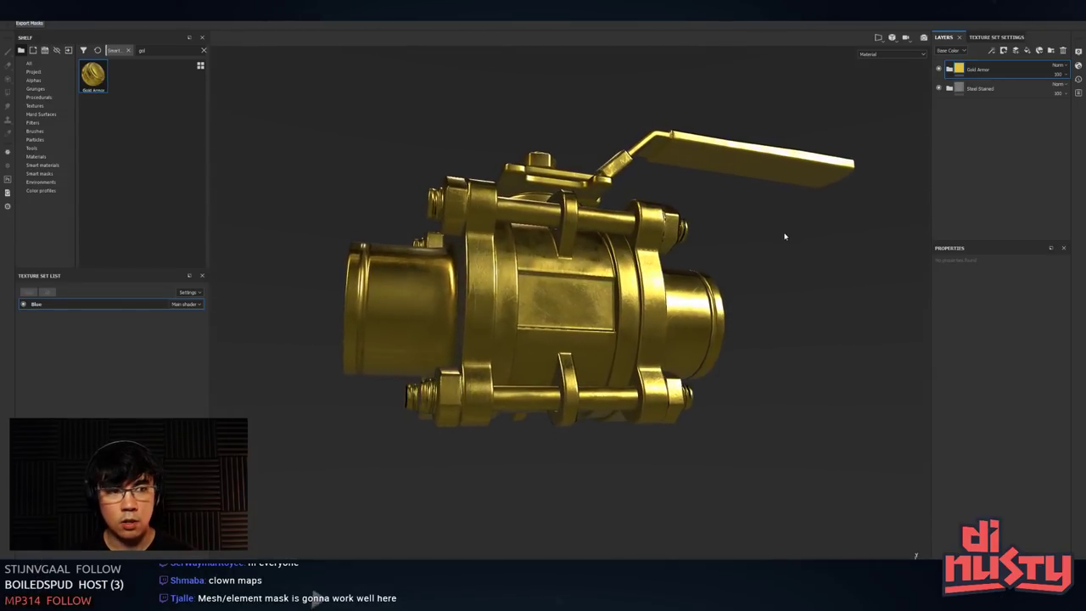
left_click_drag(749, 180, 600, 254, "alt")
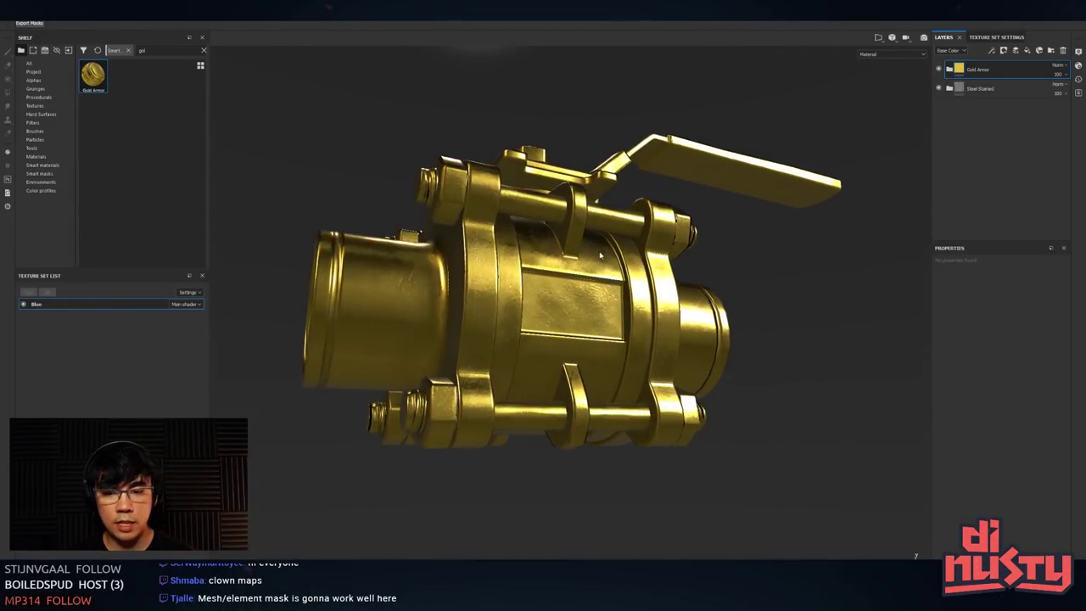
middle_click_drag(475, 298, 500, 274, "alt")
left_click_drag(499, 274, 433, 281, "alt")
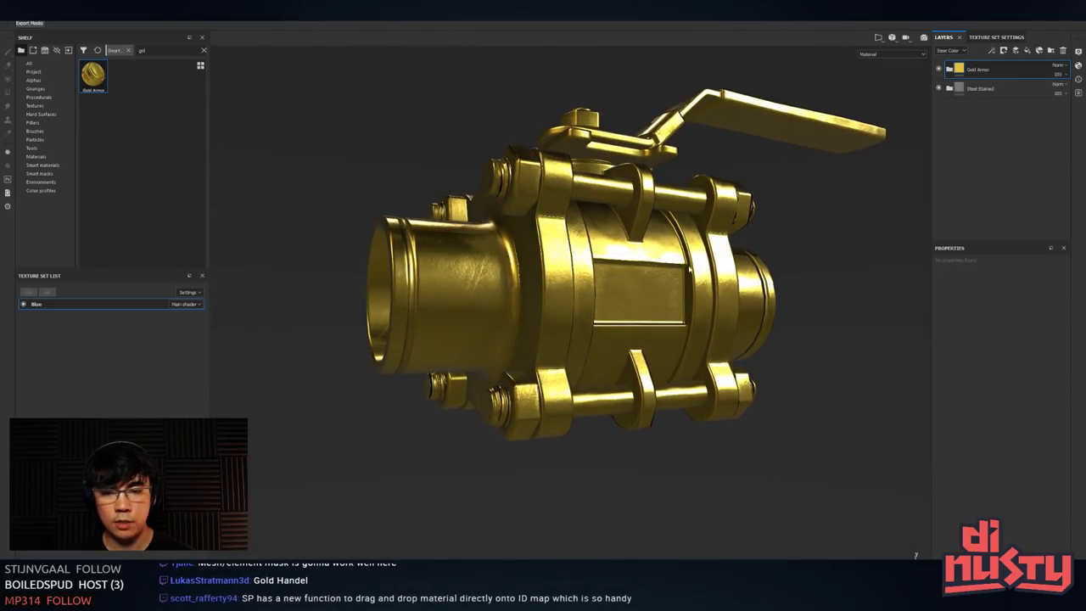
left_click(939, 70)
left_click(939, 70)
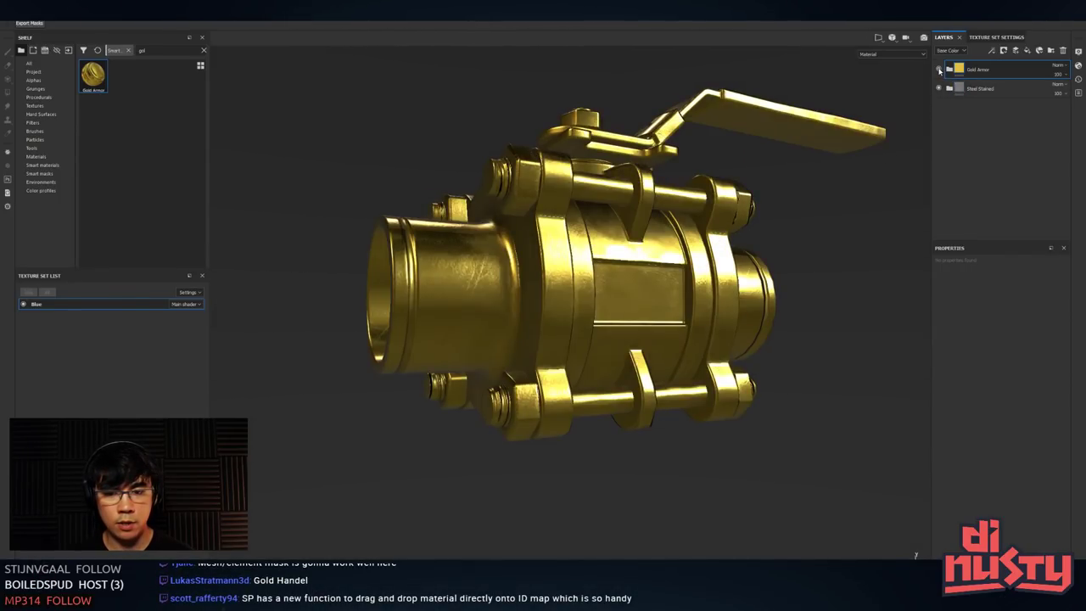
left_click(939, 69)
left_click(939, 70)
left_click(939, 69)
left_click(939, 69)
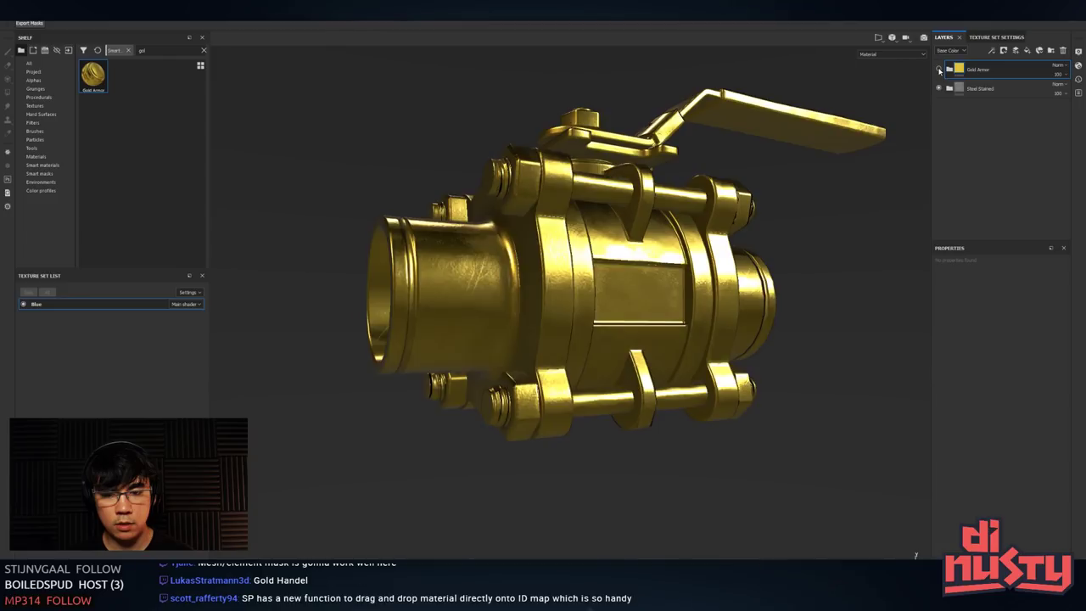
left_click(939, 70)
left_click(939, 69)
left_click(939, 69)
left_click(939, 70)
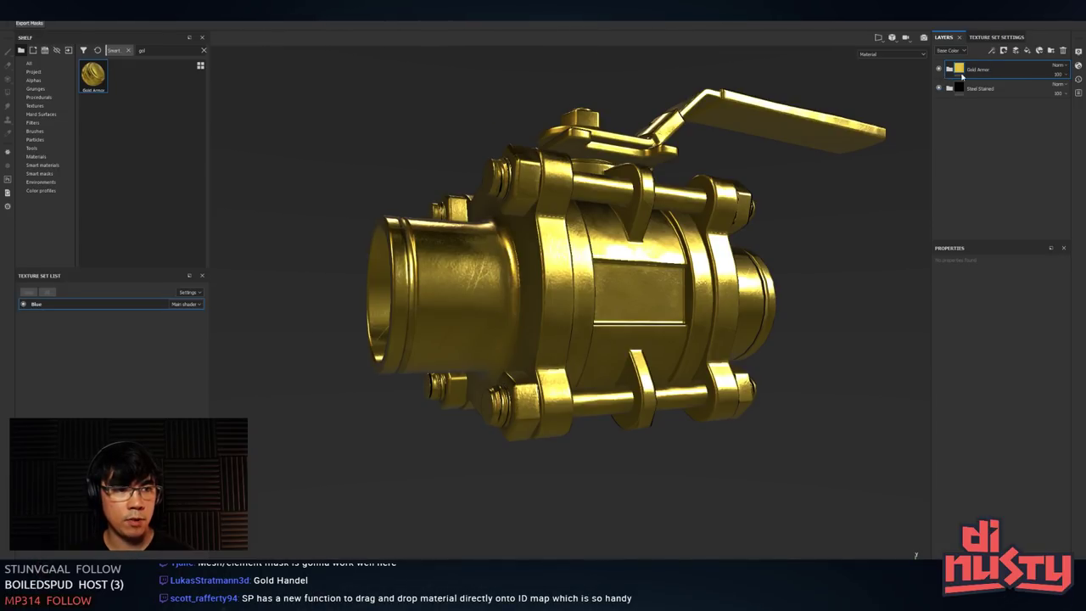
- Add a black mask to the Gold Armor layer
mouse_move(685, 168)
left_mouse_down("alt")
mouse_move(656, 178)
mouse_move(649, 204)
mouse_move(684, 184)
mouse_move(683, 172)
left_mouse_up("alt")
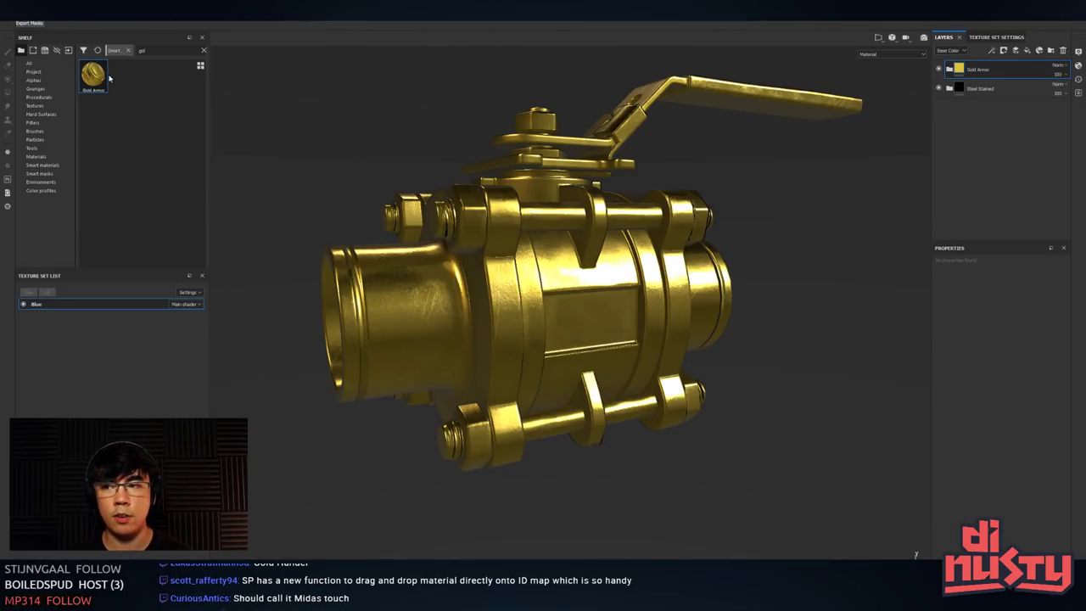
left_click_drag(98, 76, 490, 220)
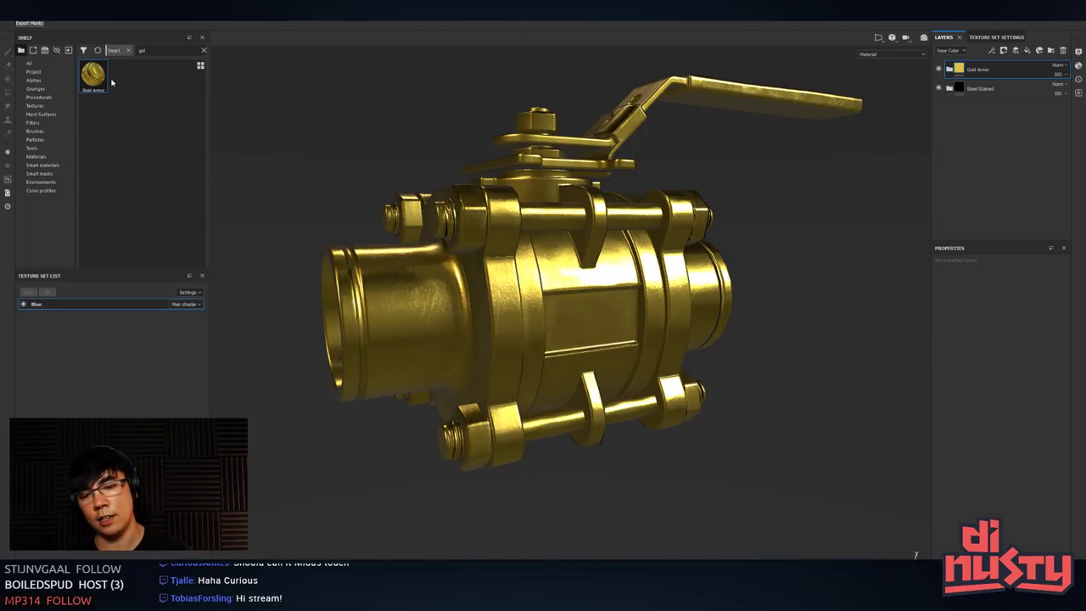
left_click_drag(603, 152, 676, 269, "alt")
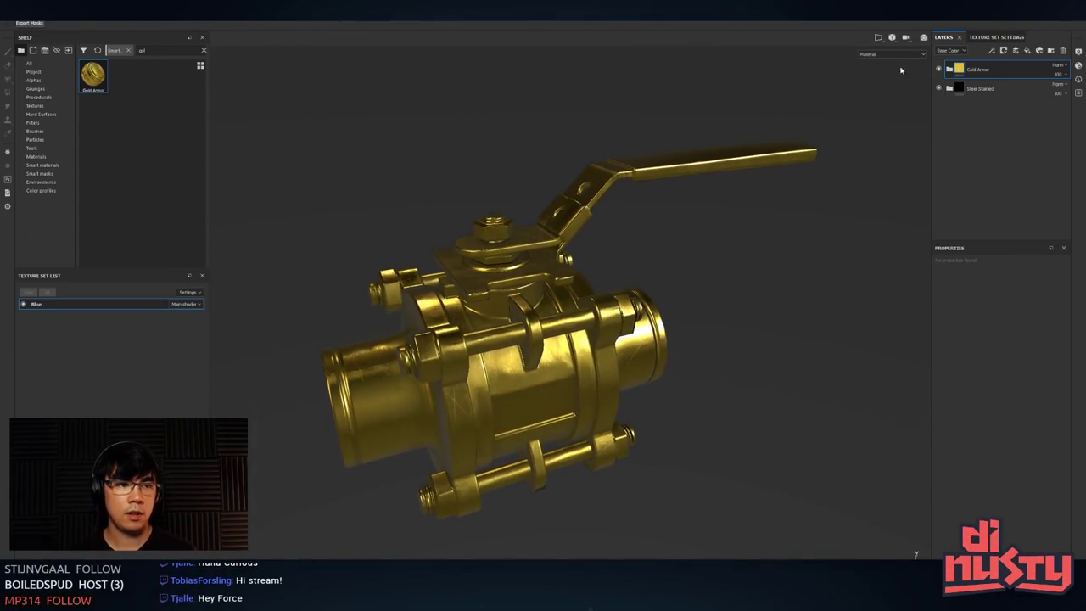
left_click_drag(876, 112, 666, 227, "alt")
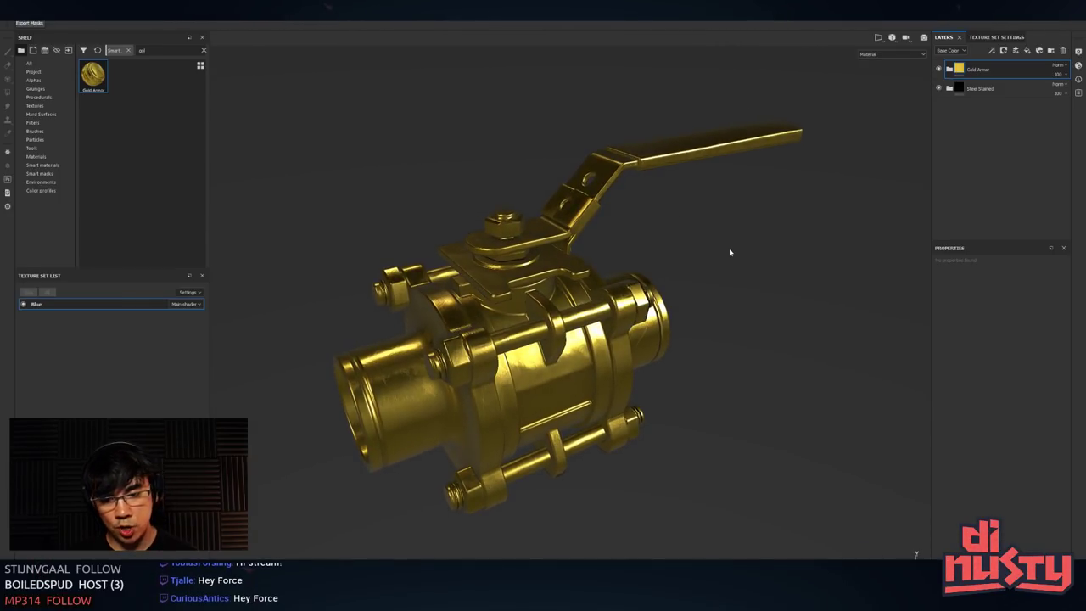
mouse_move(727, 195)
left_mouse_down("alt")
mouse_move(720, 181)
mouse_move(709, 193)
left_mouse_up("alt")
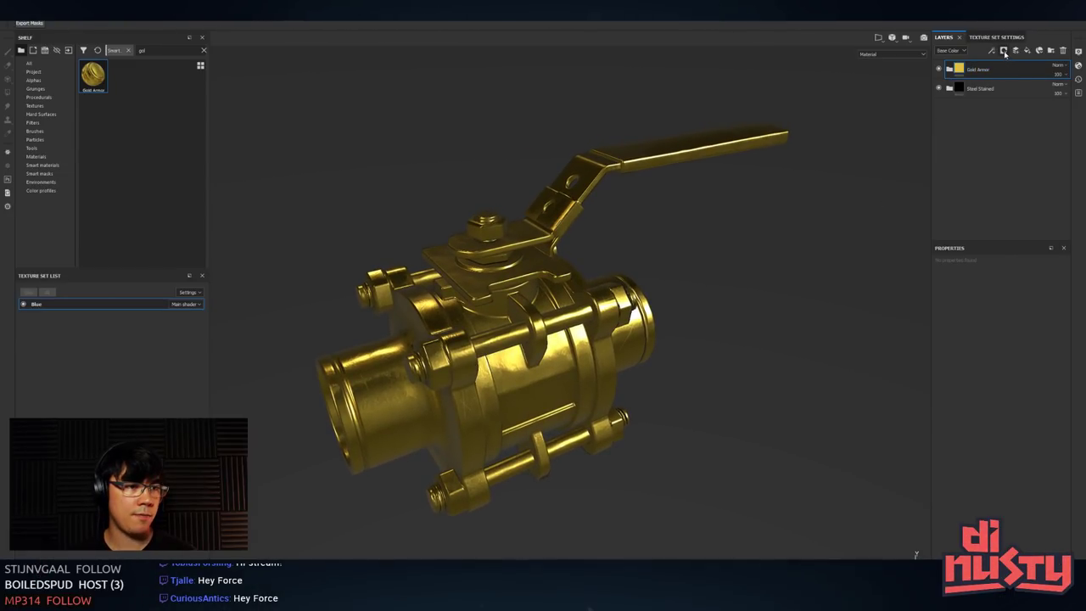
left_click(1004, 51)
left_click(1023, 70)
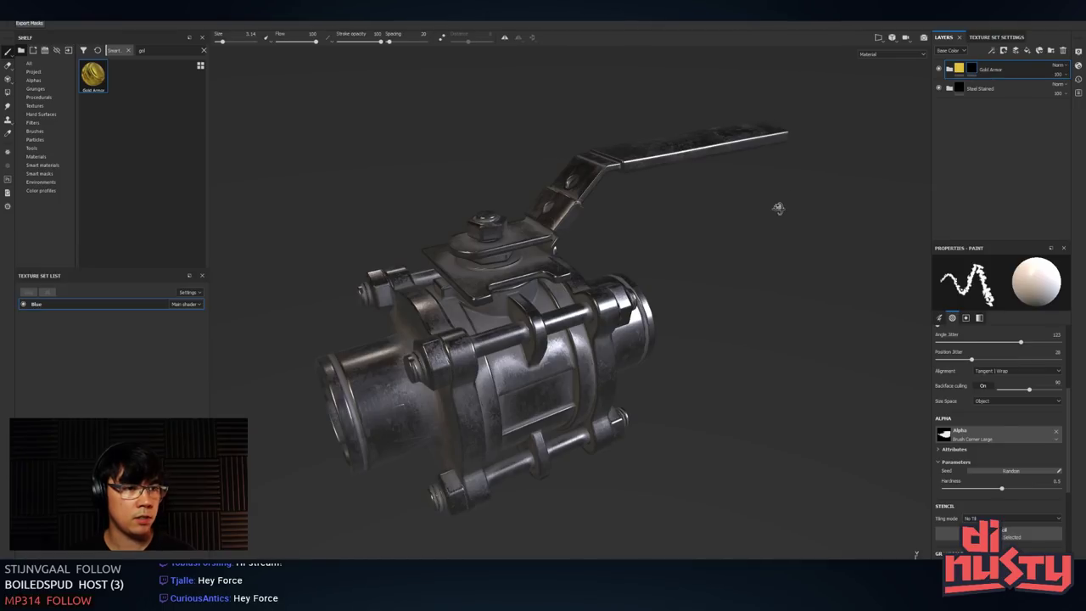
- Try a brush stroke across the valve on the Gold Armor mask and undo it
left_click_drag(778, 207, 827, 202, "alt")
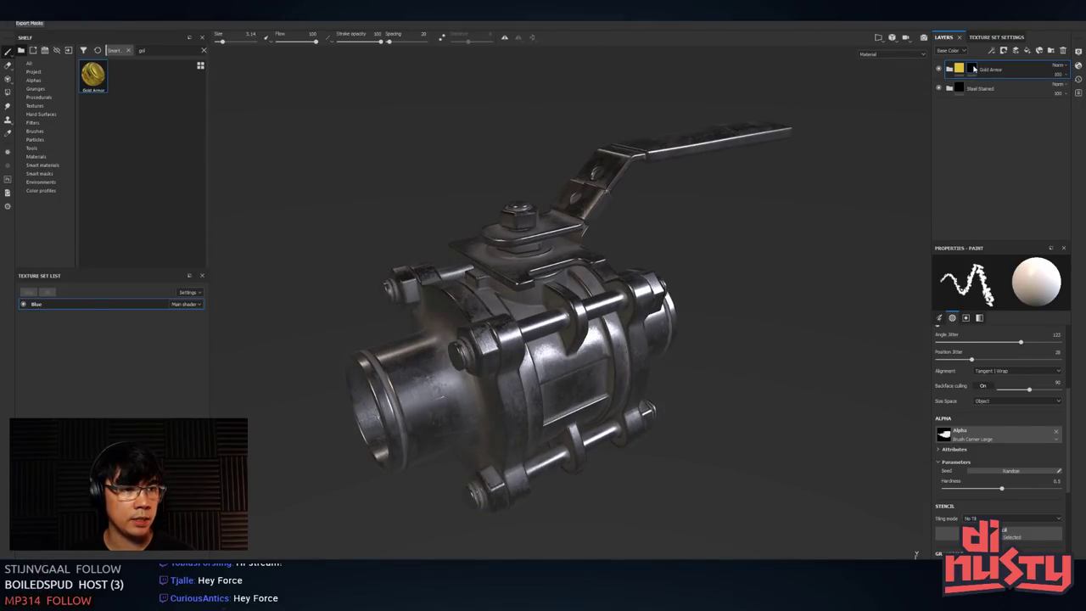
left_click_drag(640, 198, 626, 246, "alt")
right_click_drag(626, 246, 679, 255, "alt")
mouse_move(598, 309)
left_mouse_down()
mouse_move(502, 373)
mouse_move(528, 402)
mouse_move(544, 225)
mouse_move(557, 236)
mouse_move(458, 312)
left_mouse_up()
mouse_move(475, 311)
left_mouse_down("alt")
mouse_move(549, 274)
mouse_move(623, 308)
mouse_move(563, 383)
mouse_move(576, 370)
left_mouse_up("alt")
key("ctrl+z")
left_click_drag(653, 356, 682, 306, "alt")
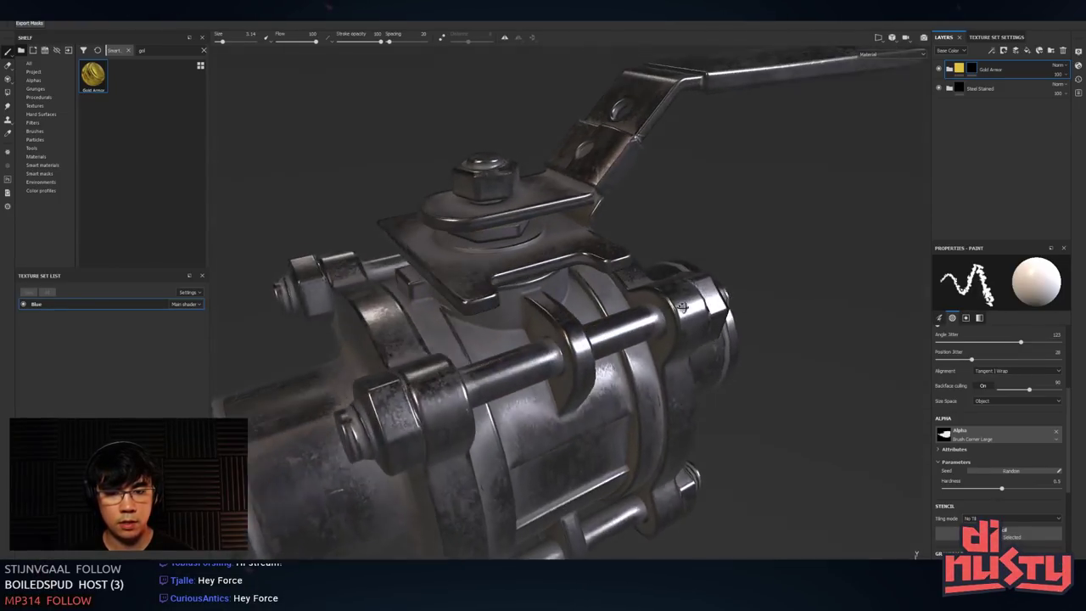
- Activate Polygon Fill for the Gold Armor mask and set its fill mode to UV chunk fill
right_click_drag(682, 307, 594, 299, "alt")
left_click_drag(593, 299, 525, 303, "alt")
left_click_drag(666, 257, 717, 270, "alt")
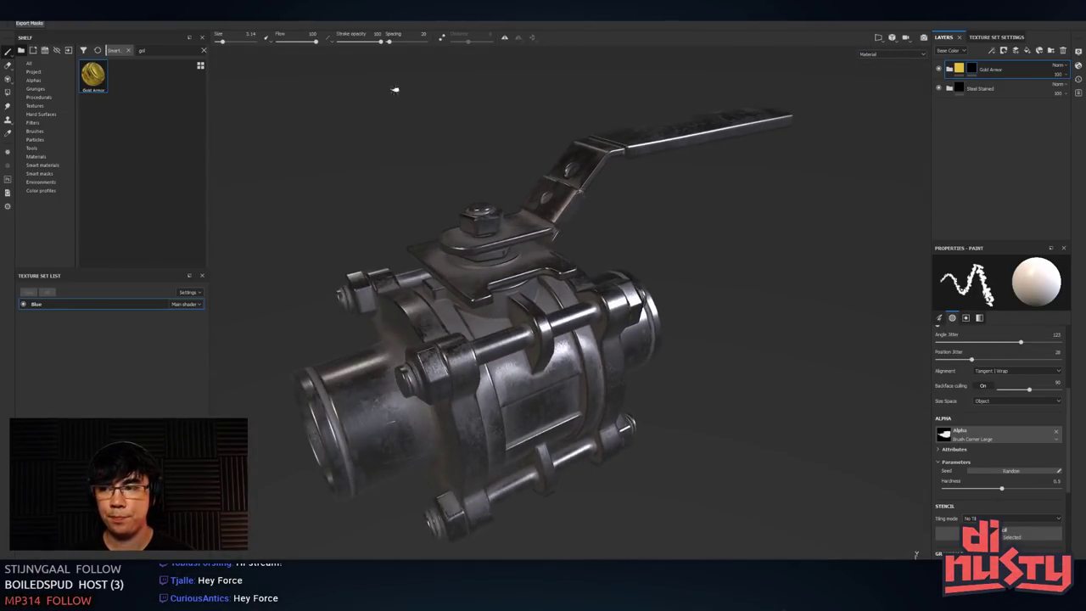
left_click(8, 100)
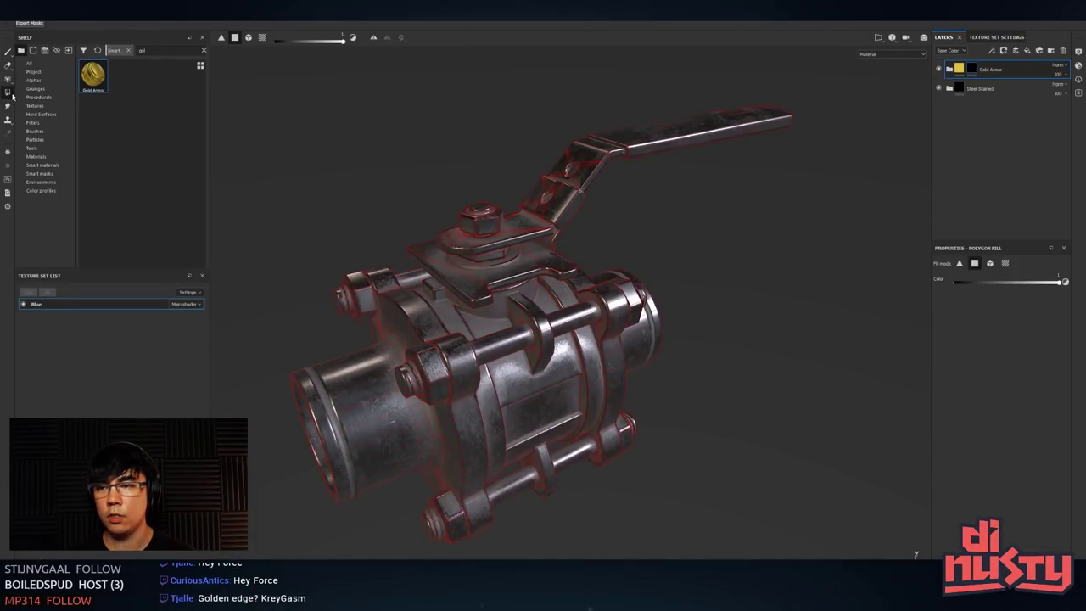
left_click(223, 38)
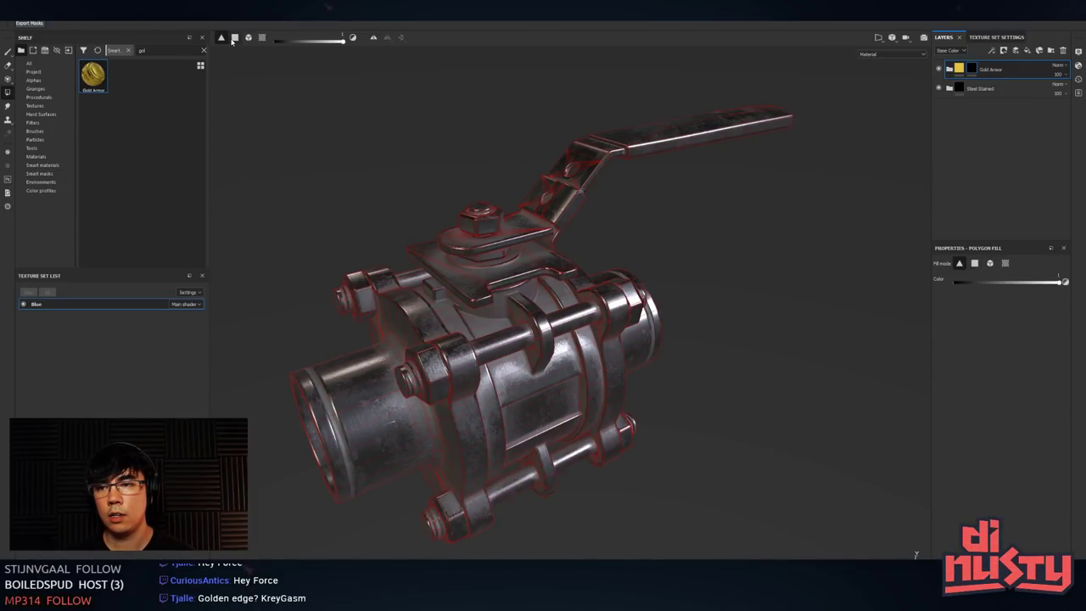
left_click(234, 39)
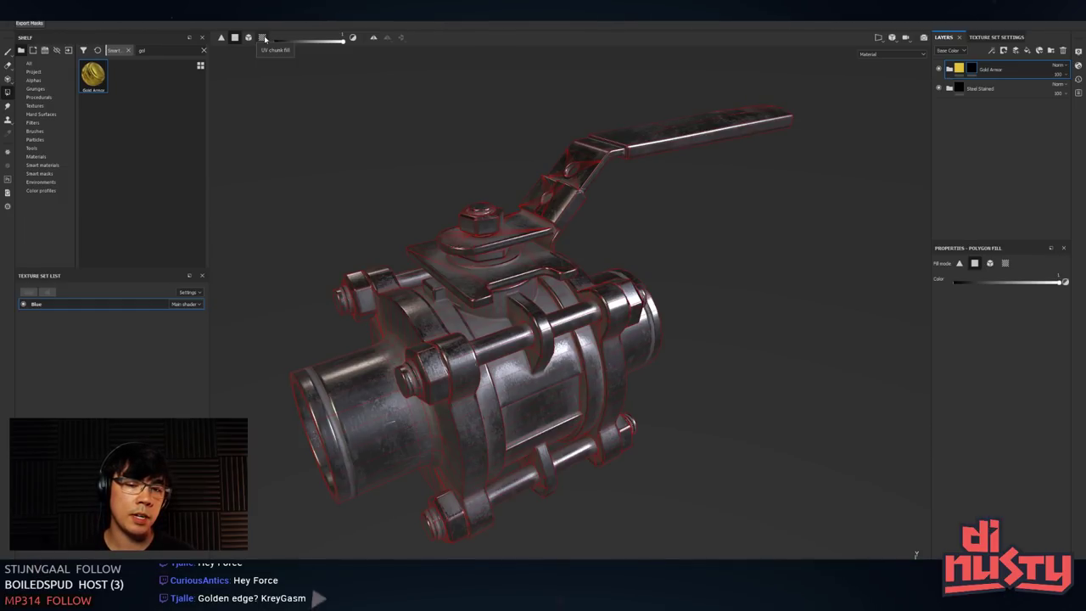
left_click_drag(399, 118, 548, 222, "alt")
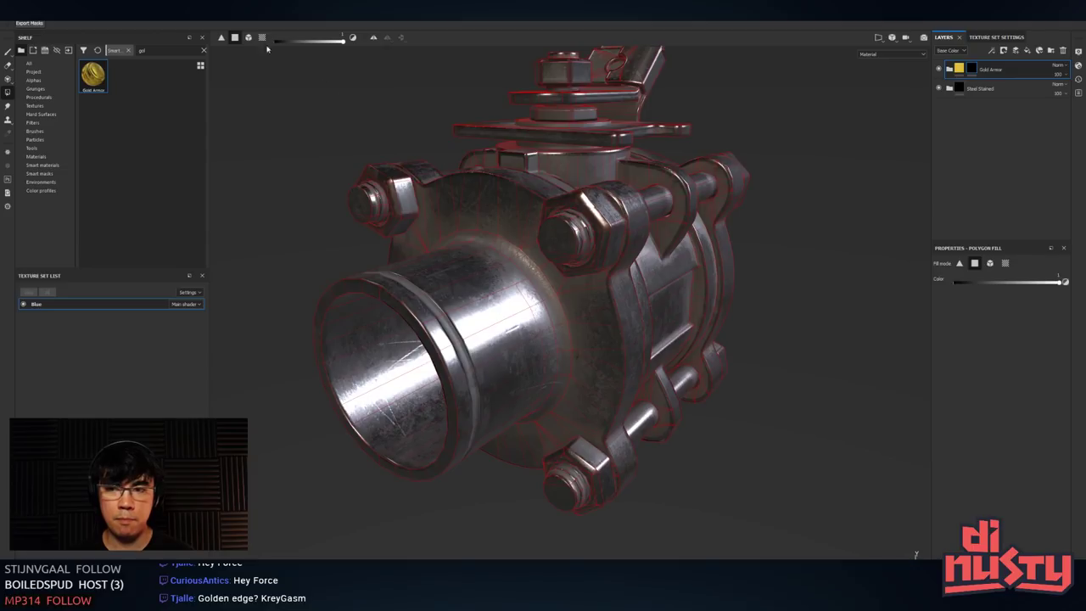
left_click(261, 40)
left_click_drag(344, 127, 548, 238, "alt")
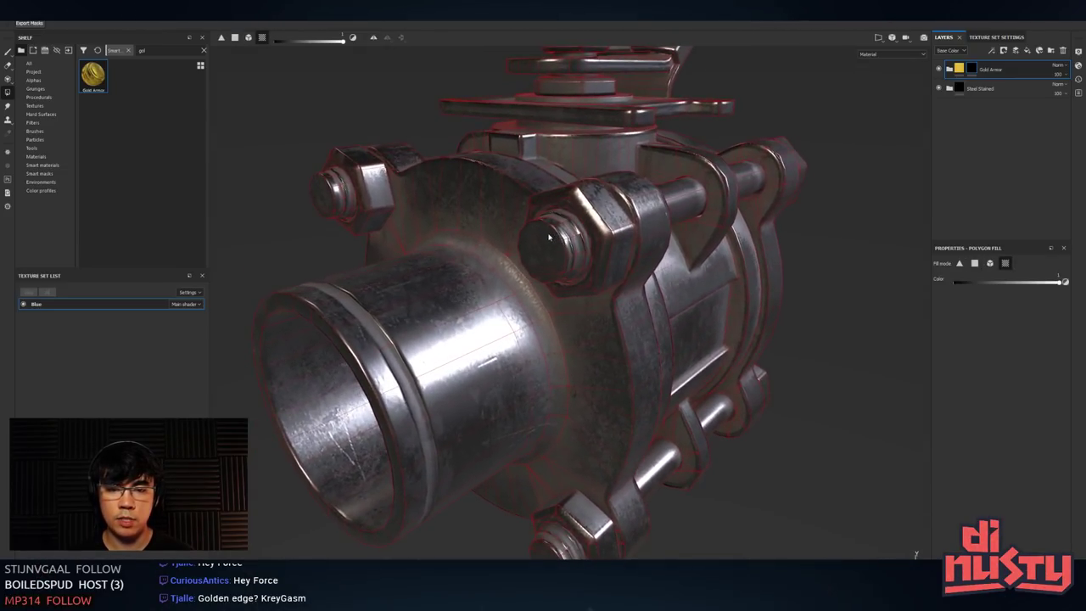
- Try to reveal gold on only the upper flange bolt's end and threads by filling their UV chunks in the mask
left_click(553, 242)
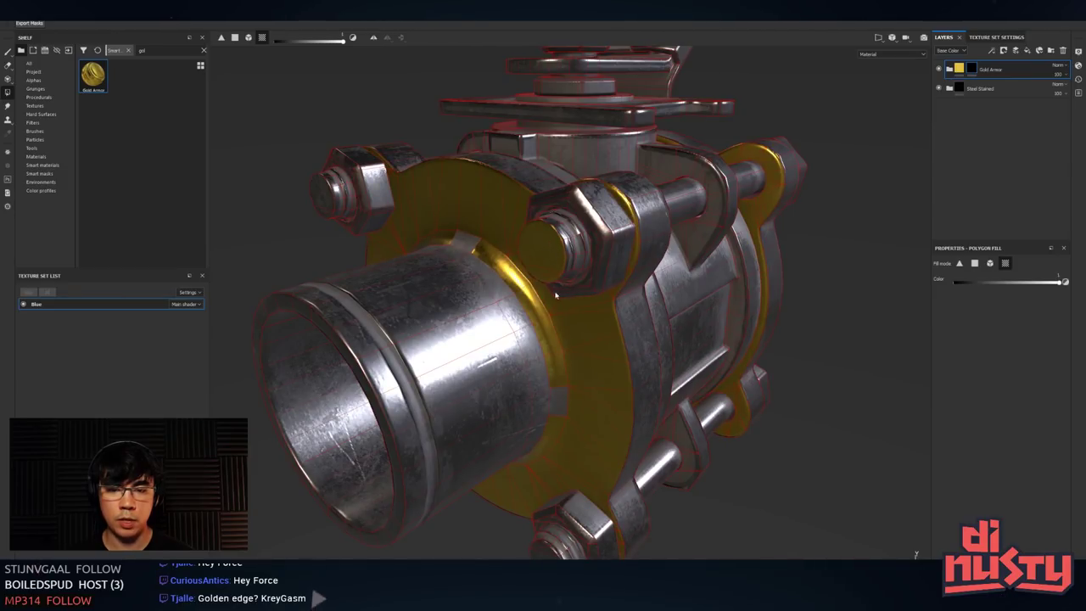
key("ctrl+z")
left_click_drag(560, 254, 619, 258, "alt")
left_click(536, 263)
left_click_drag(674, 282, 802, 261, "alt")
left_click(557, 241)
left_click(544, 208)
left_click(517, 253)
left_click_drag(518, 254, 528, 257, "alt")
left_click(523, 298)
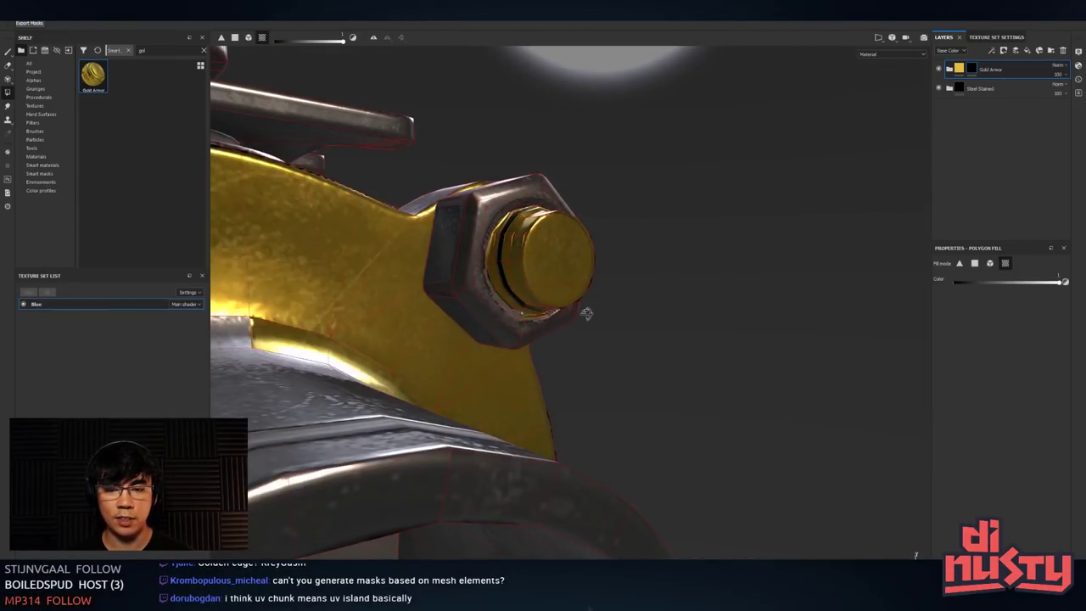
- Undo the gold fills on the flange and its bolt
left_click_drag(586, 313, 550, 230, "alt")
key("ctrl+z")
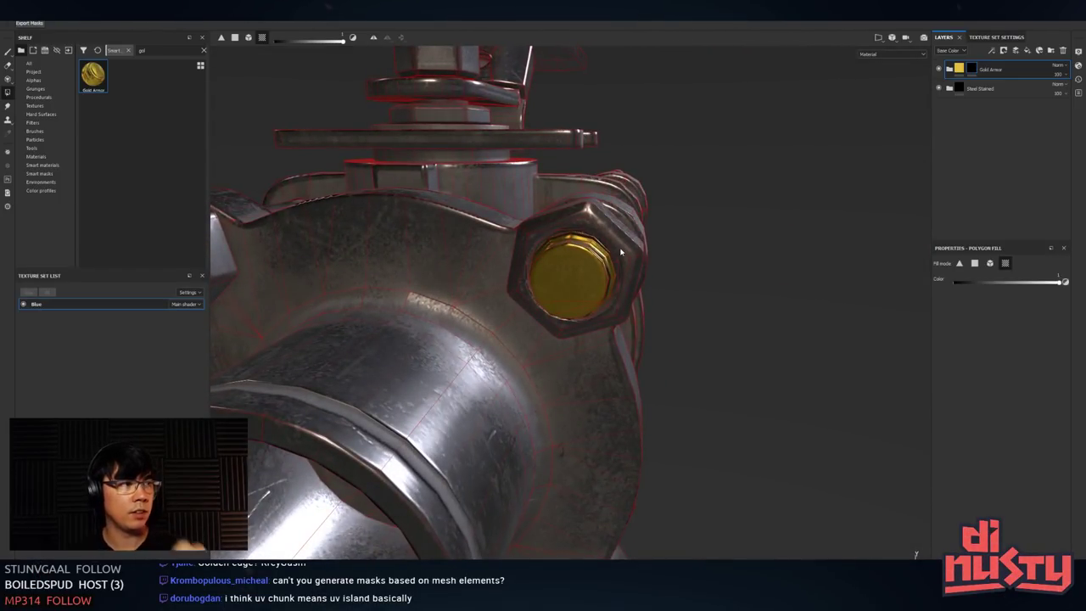
left_click_drag(656, 252, 775, 308, "alt")
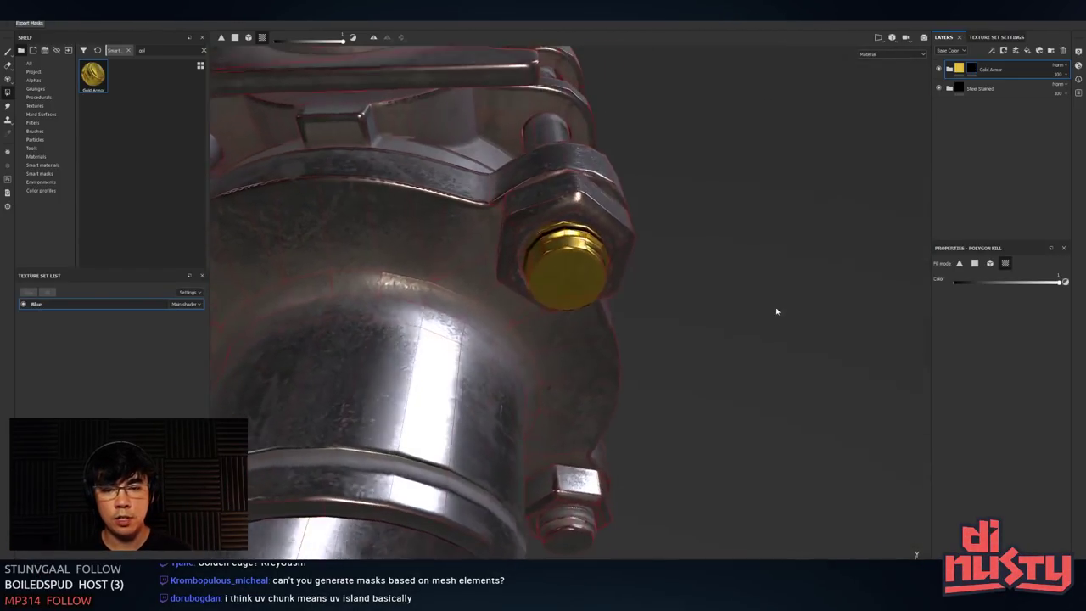
left_click_drag(809, 350, 644, 339, "alt")
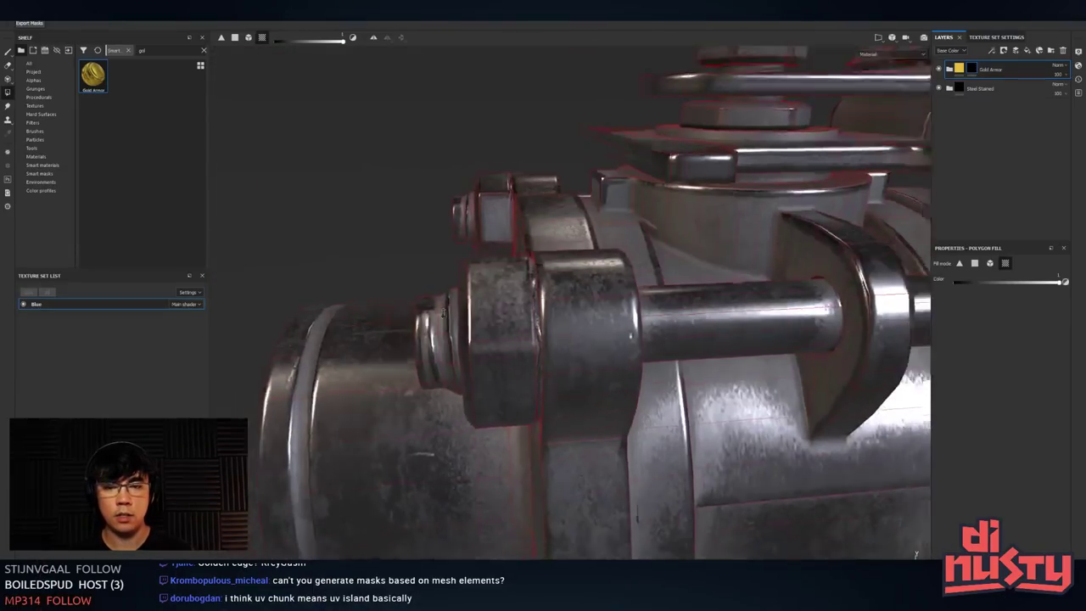
right_click_drag(644, 339, 538, 358, "alt")
mouse_move(538, 358)
left_mouse_down("alt")
mouse_move(556, 399)
mouse_move(540, 371)
left_mouse_up("alt")
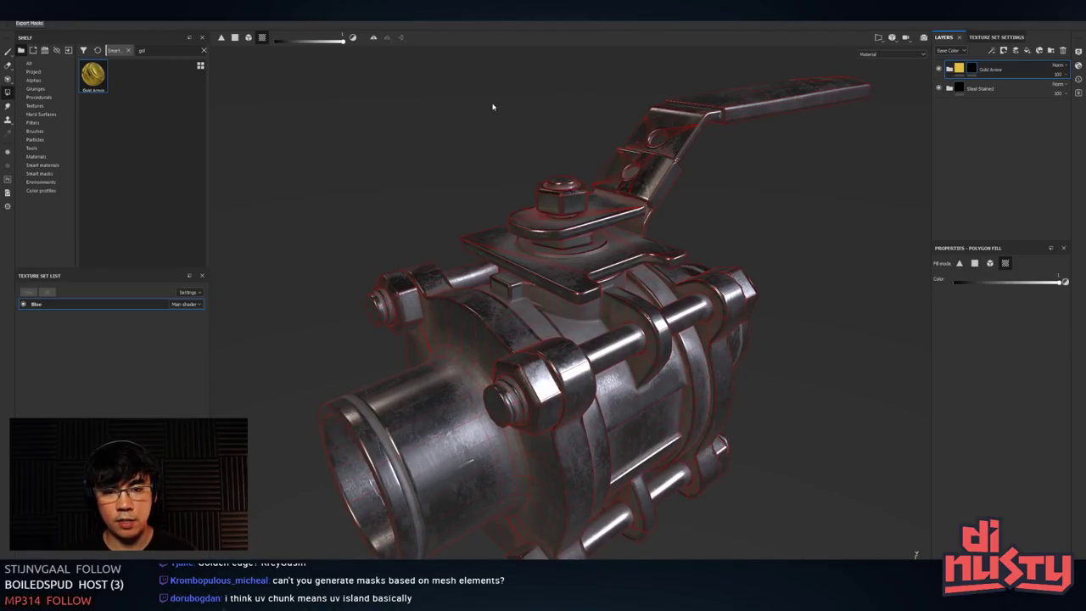
- Show the UV layout beside the 3D model and examine how the valve's UV islands are arranged
key("F1")
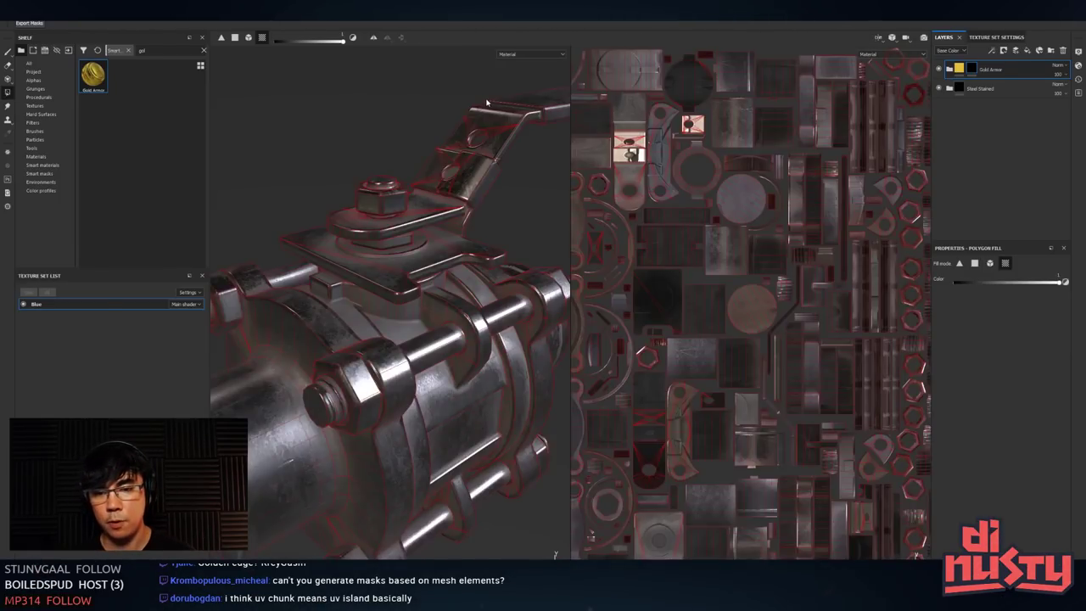
right_click_drag(808, 222, 800, 276, "alt")
mouse_move(800, 277)
left_mouse_down("alt")
mouse_move(746, 287)
mouse_move(784, 291)
left_mouse_up("alt")
mouse_move(791, 293)
middle_mouse_down("alt")
mouse_move(745, 278)
mouse_move(773, 294)
middle_mouse_up("alt")
right_click_drag(774, 294, 788, 315, "alt")
middle_click_drag(788, 315, 672, 309, "alt")
scroll(798, 297, "up", 2)
scroll(673, 310, "up", 2)
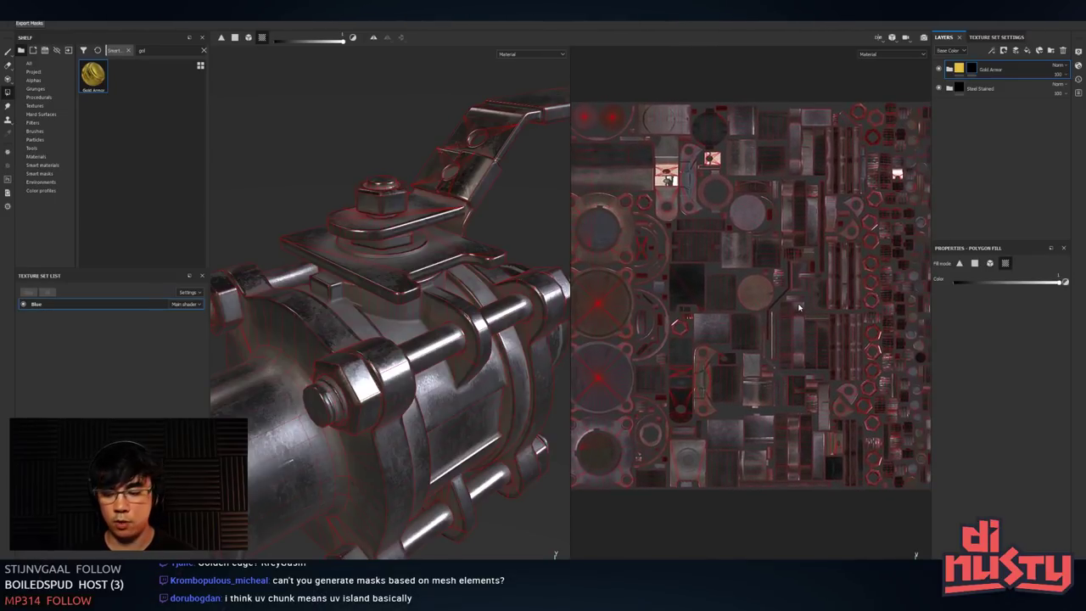
- Try filling several separate UV islands with gold directly in the 2D UV view, and undo those fills
key("F2")
key("F3")
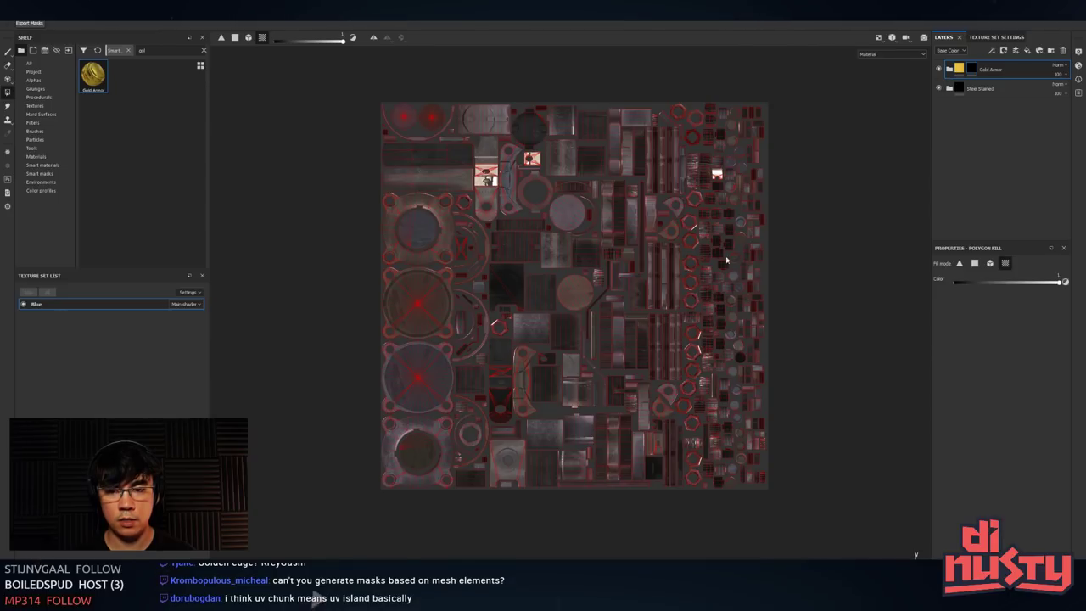
left_click(567, 212)
left_click(533, 180)
left_click(556, 249)
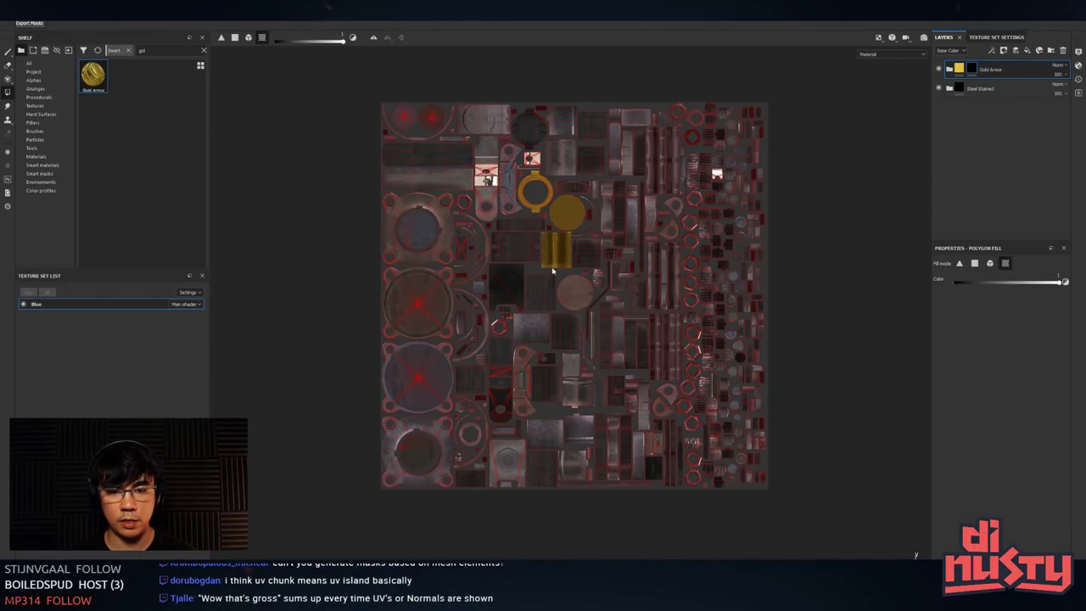
left_click(532, 254)
key("ctrl+z")
key("ctrl+z")
key("ctrl+z")
key("ctrl+z")
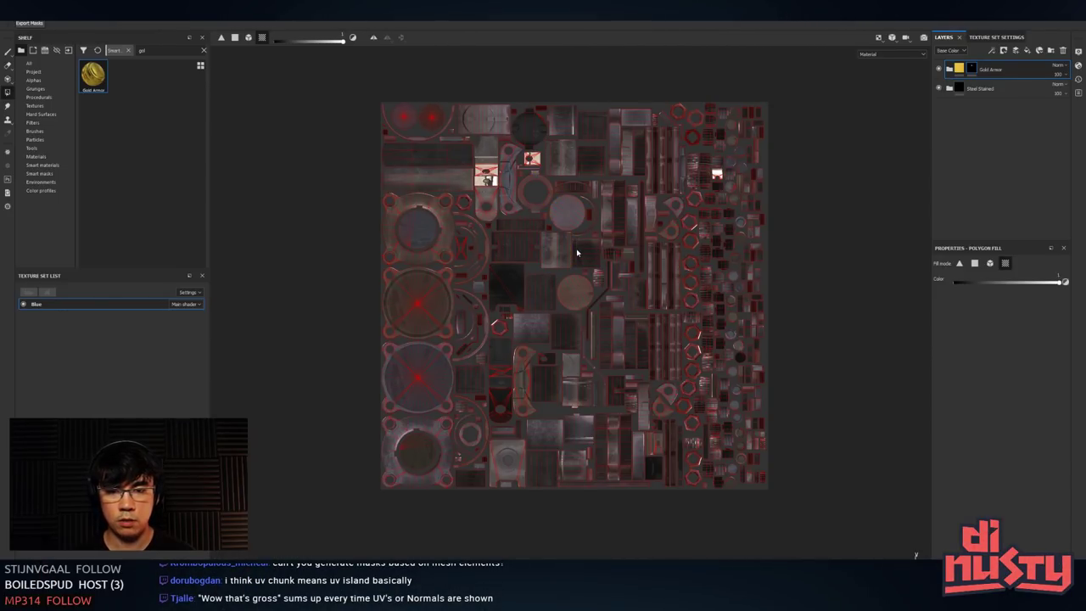
- Return to the 3D-only view of the valve and set the Polygon Fill mode to mesh fill
key("F1")
key("F2")
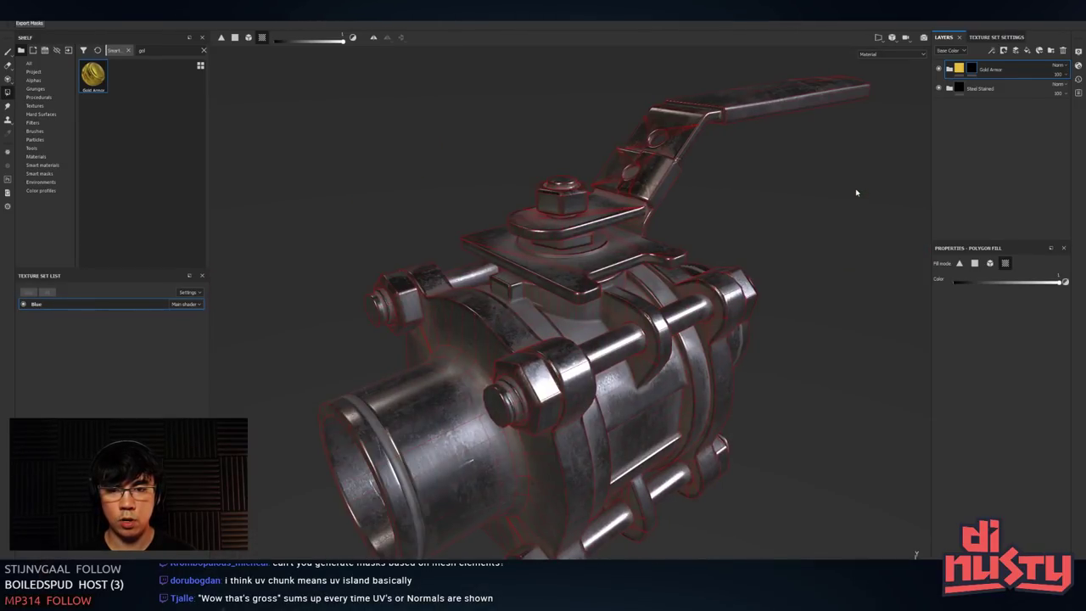
left_click_drag(771, 212, 664, 194, "alt")
left_click_drag(670, 148, 465, 201, "alt")
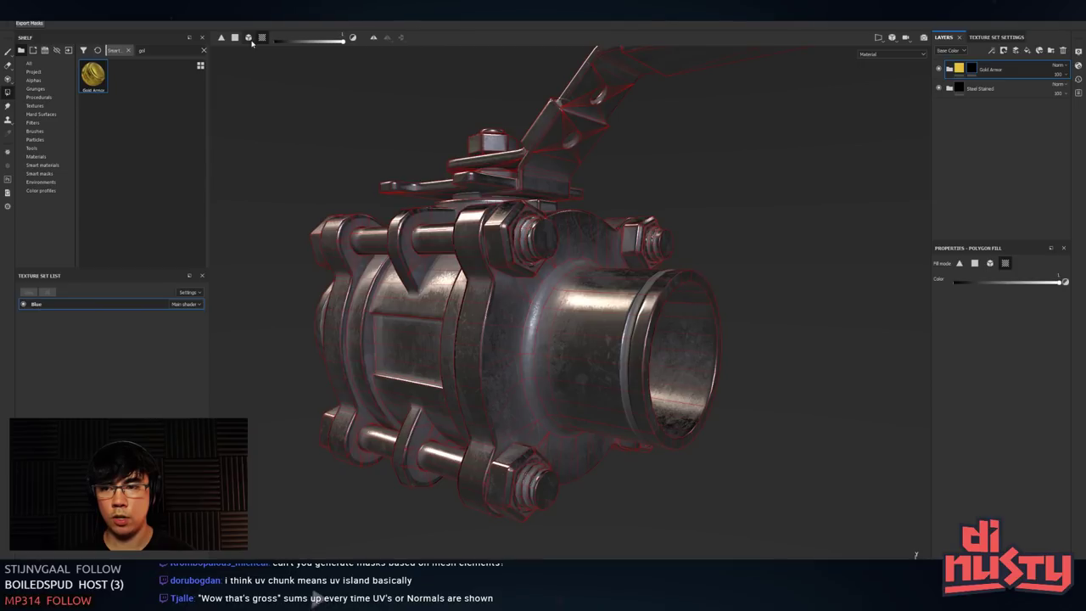
left_click(248, 38)
- Reveal Gold Armor on the hex nuts of the near pipe flange by mesh-filling each one in the mask
left_click_drag(347, 158, 581, 242, "alt")
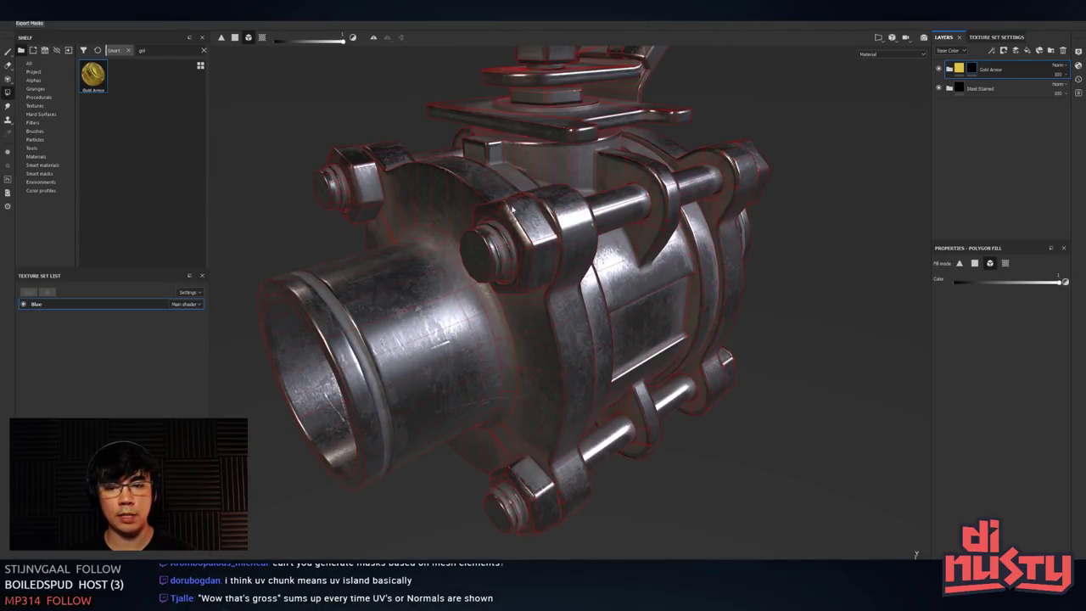
left_click_drag(522, 266, 524, 215, "alt")
left_click(523, 215)
left_click_drag(559, 251, 605, 252, "alt")
left_click_drag(551, 322, 560, 269, "alt")
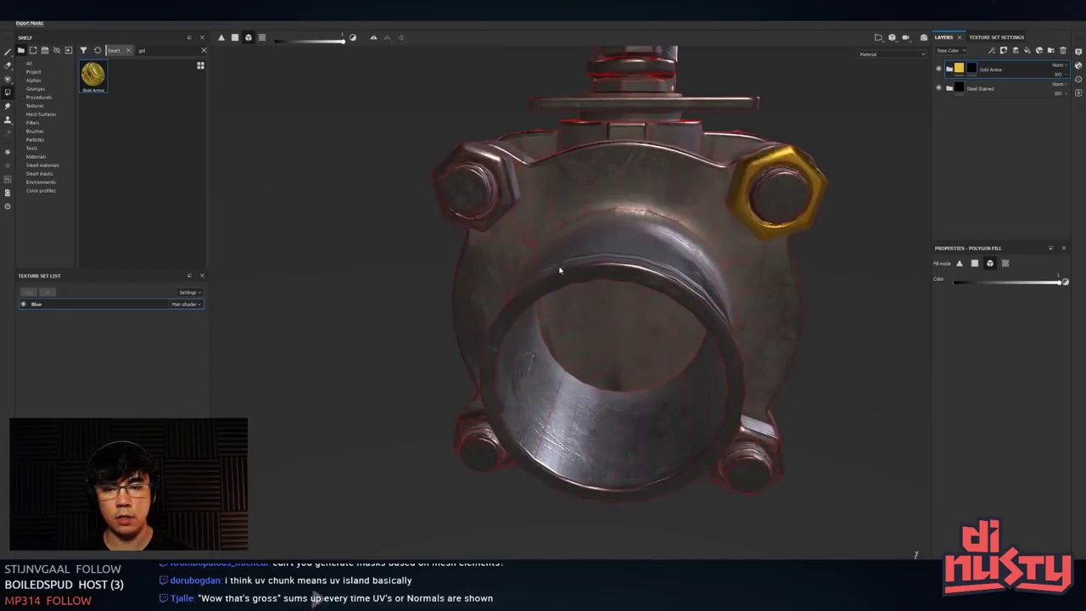
left_click(514, 194)
left_click_drag(536, 343, 539, 276, "alt")
left_click(508, 440)
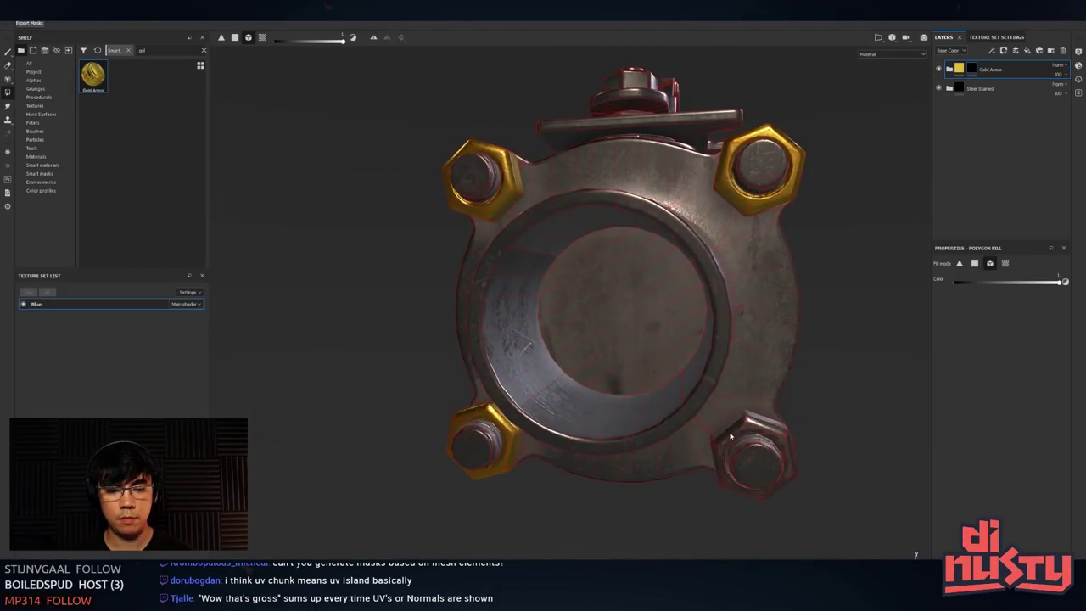
- Reveal Gold Armor on the four hex nuts of the opposite pipe flange with mesh fill
left_click_drag(658, 463, 369, 393, "alt")
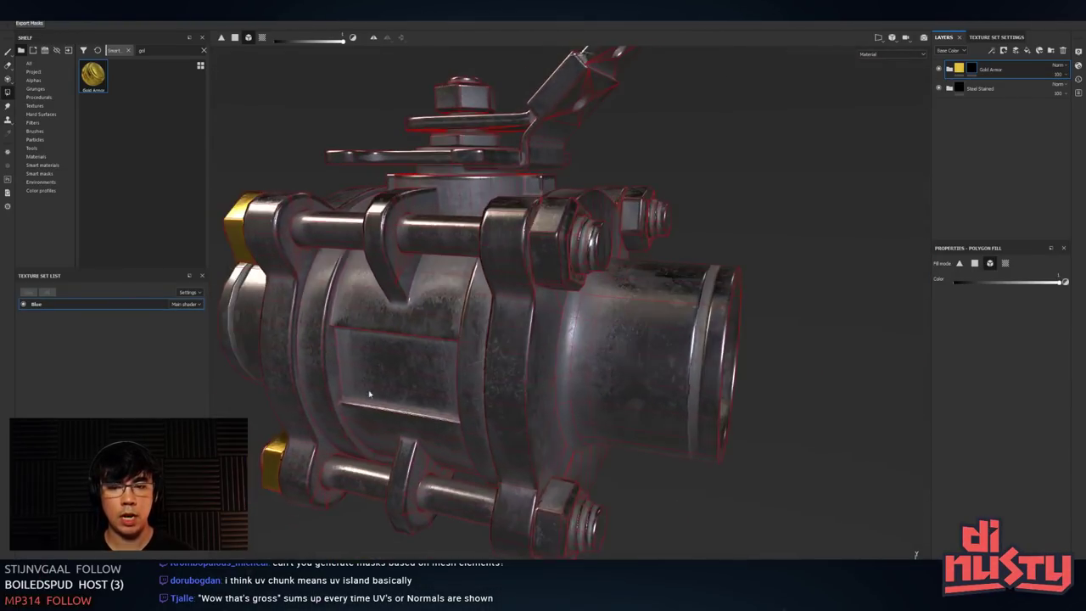
left_click(540, 252)
left_click(564, 509)
left_click_drag(564, 509, 464, 456, "alt")
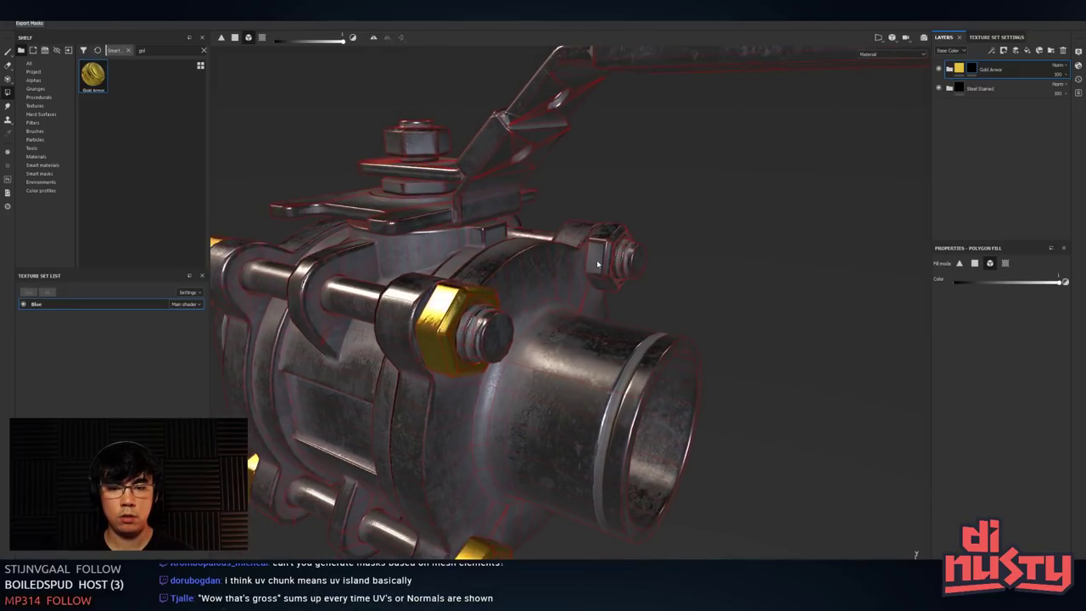
left_click_drag(597, 264, 230, 272, "alt")
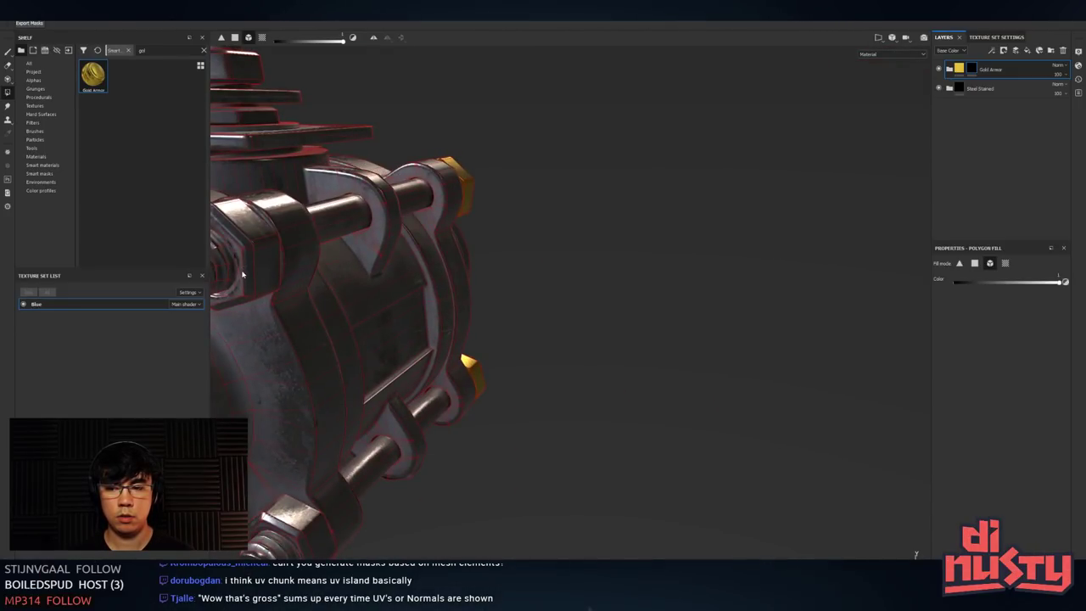
middle_click_drag(243, 274, 447, 209, "alt")
left_click(416, 212)
left_click_drag(444, 250, 475, 186, "alt")
left_click(427, 485)
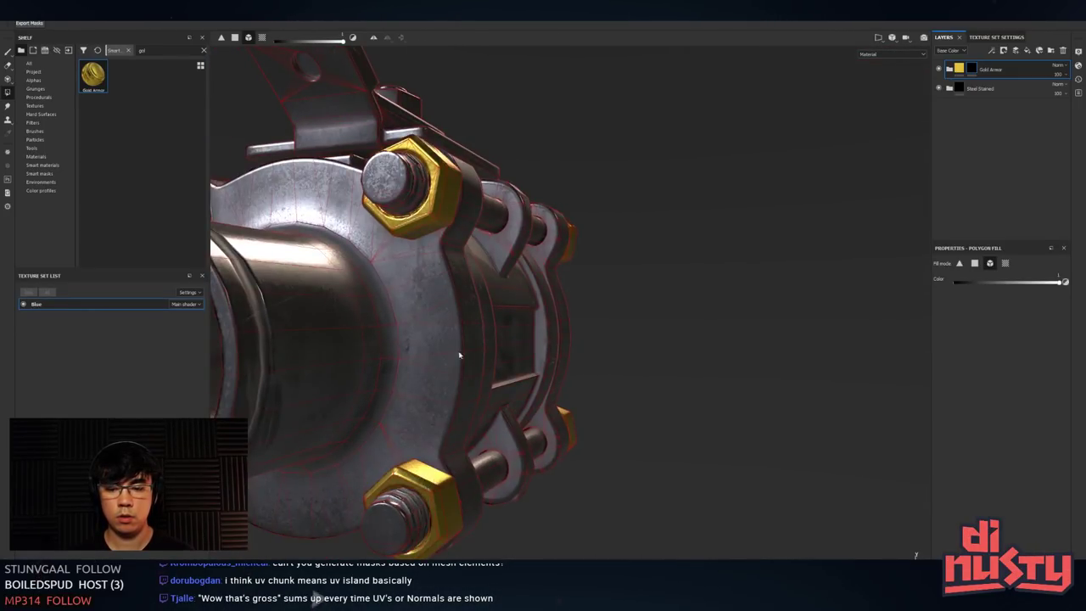
- Fill the stem's top hex nut and the lower bracket of the lever with gold in the mask
left_click_drag(459, 354, 563, 416, "alt")
left_click_drag(735, 144, 560, 313)
key("ctrl+z")
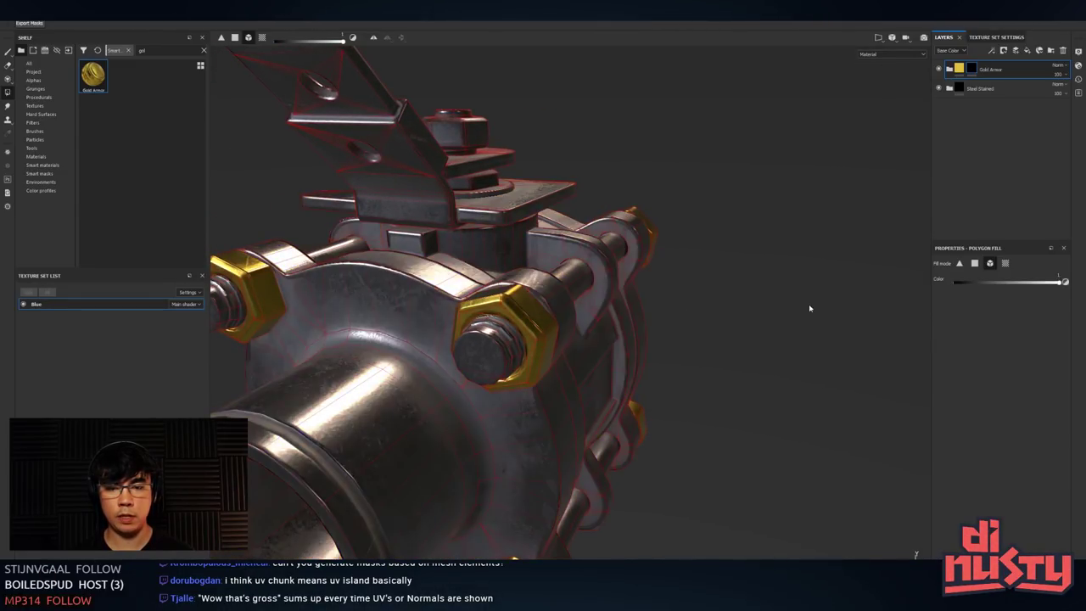
left_click_drag(808, 308, 613, 216, "alt")
left_click(649, 128)
left_click_drag(649, 131, 729, 237, "alt")
left_click(530, 182)
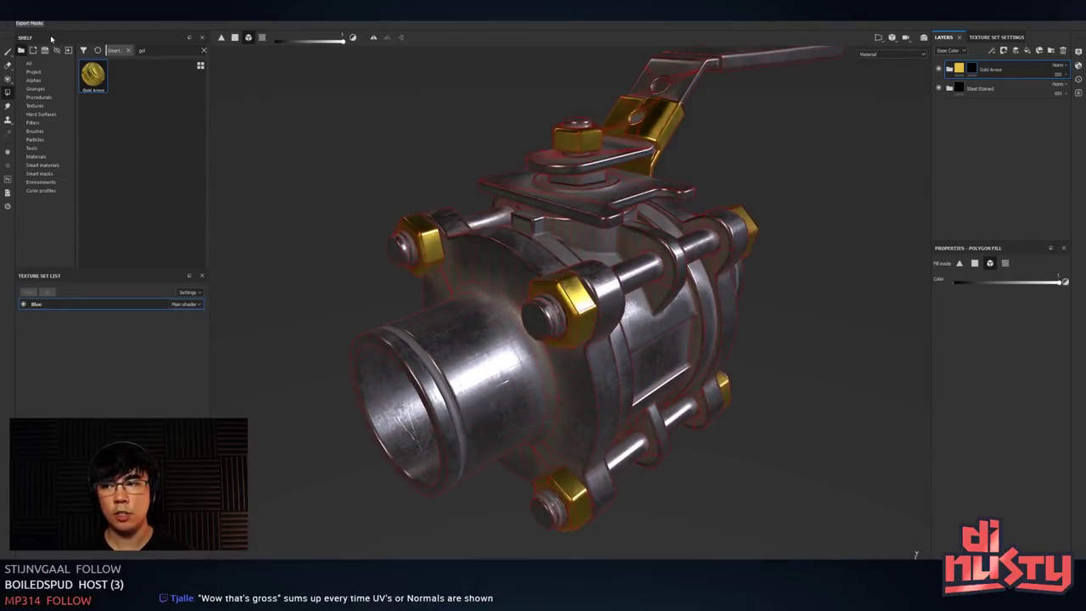
- Switch to the Paint tool to hide the polygon outlines, and view the whole valve
left_click(8, 51)
left_click_drag(382, 106, 410, 138, "alt")
right_click_drag(409, 138, 266, 223, "alt")
mouse_move(267, 223)
left_mouse_down("alt")
mouse_move(280, 174)
mouse_move(298, 231)
mouse_move(273, 222)
left_mouse_up("alt")
- Search the smart materials for "rubb" and add Plastic Fake Leather above the Gold Armor layer
left_click(166, 51)
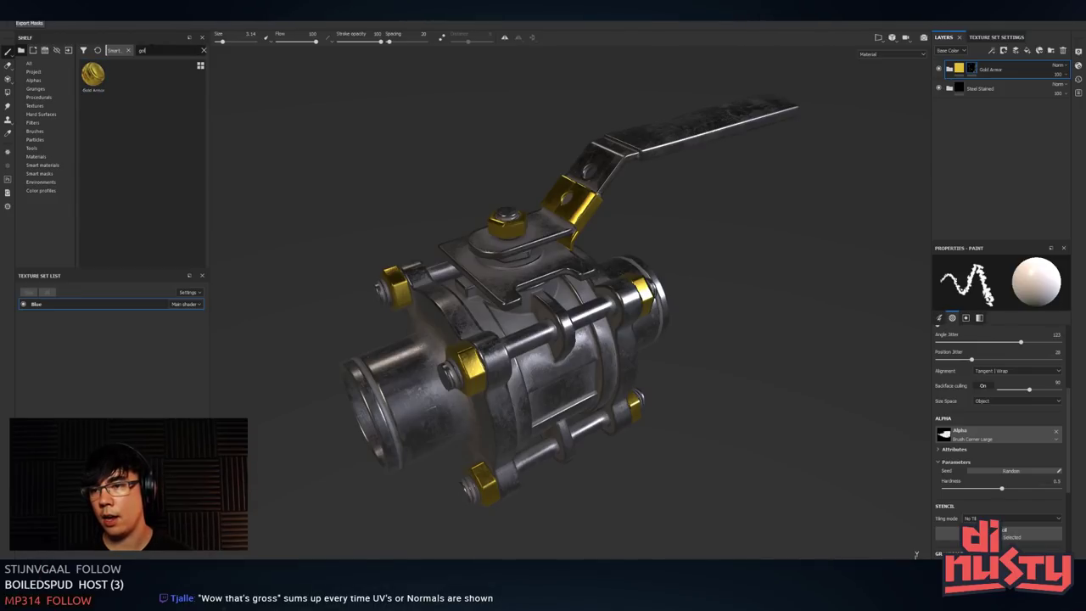
key("BackSpace")
key("BackSpace")
key("BackSpace")
type("rubb")
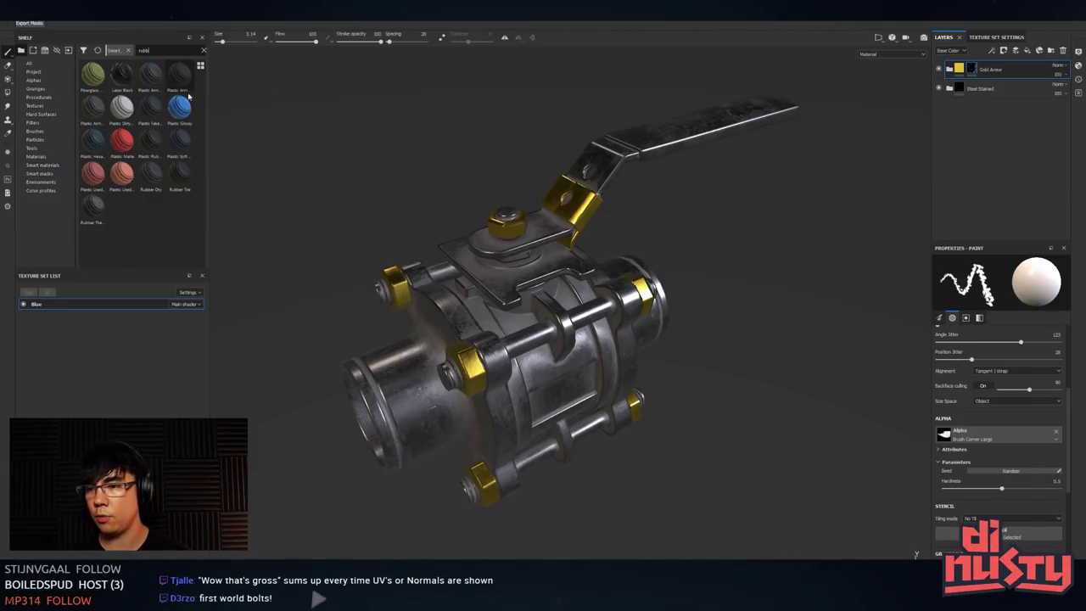
mouse_move(155, 118)
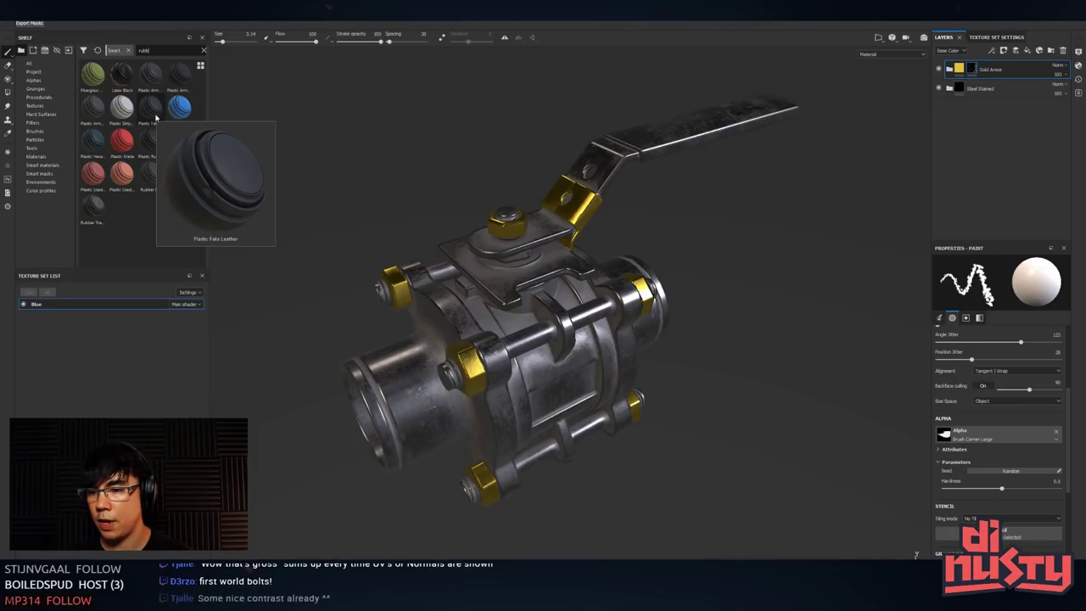
left_click_drag(151, 108, 854, 171)
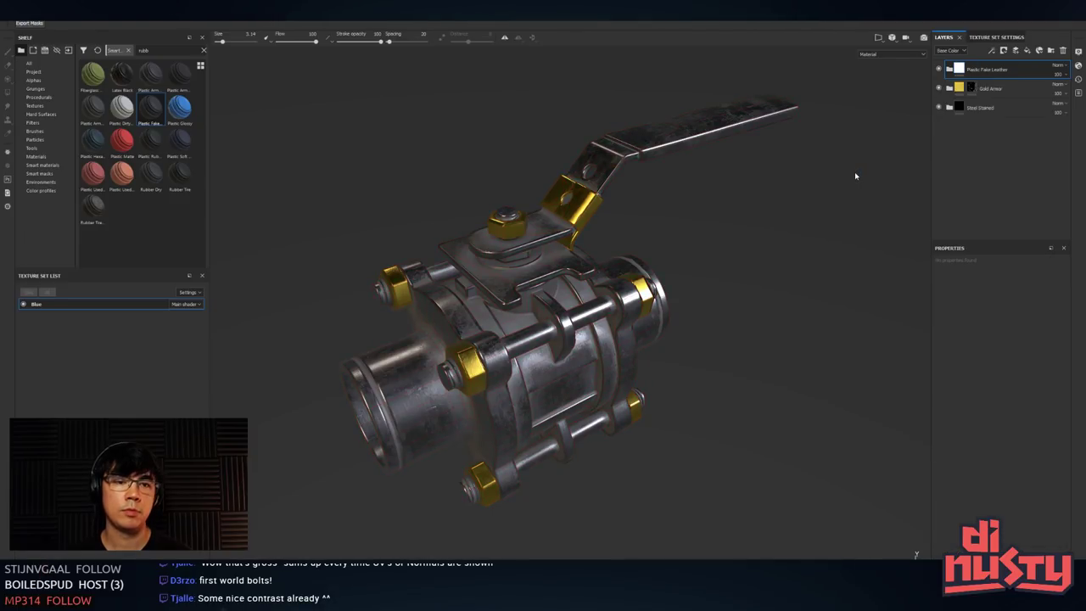
- Add a black mask to the Plastic Fake Leather layer
scroll(722, 216, "up", 6)
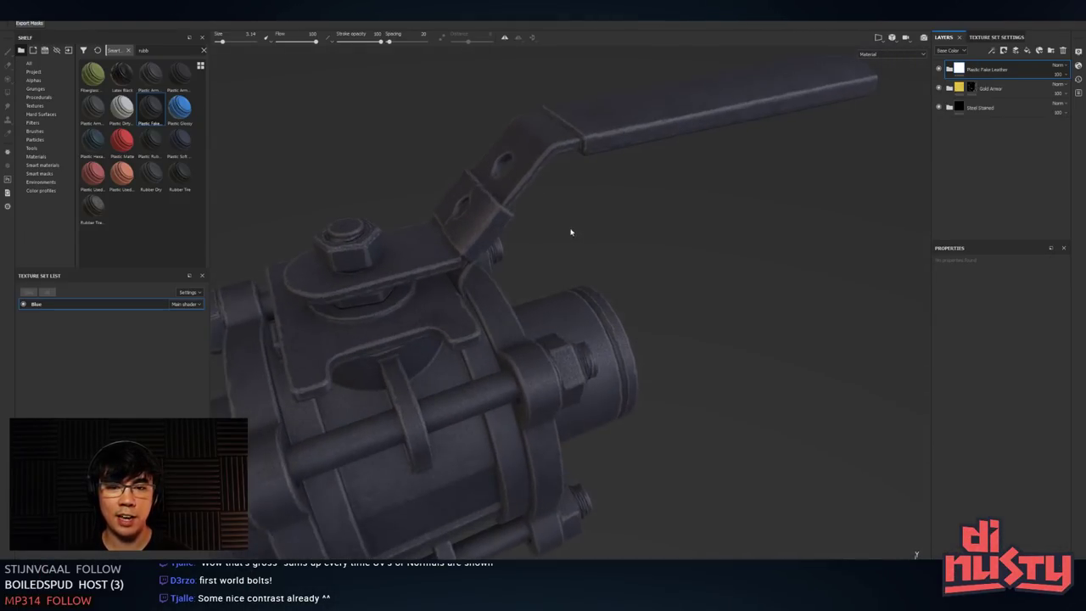
left_click_drag(571, 231, 854, 160, "alt")
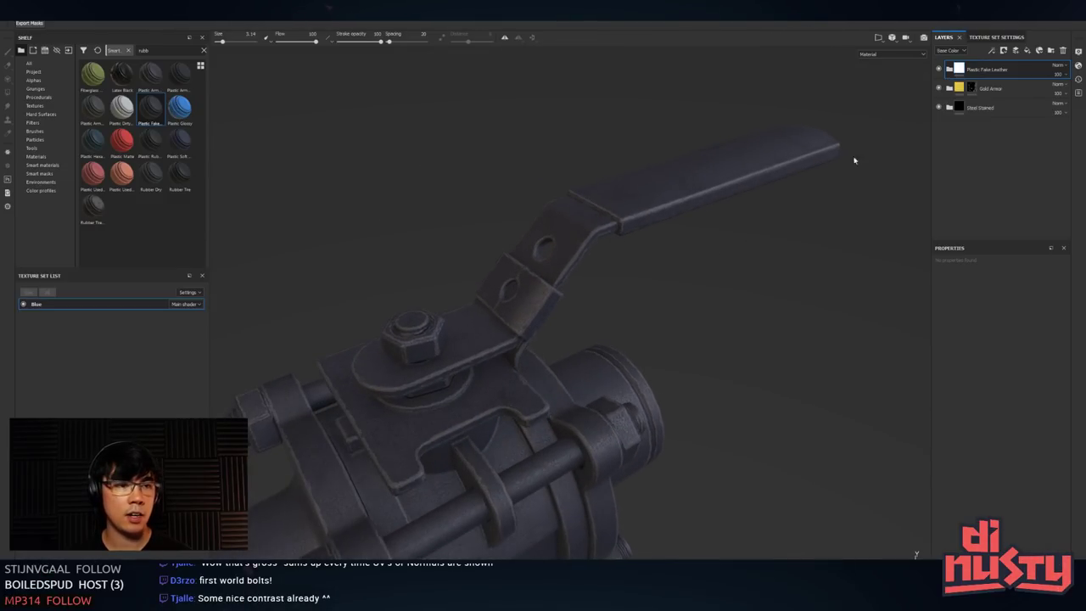
left_click(1003, 51)
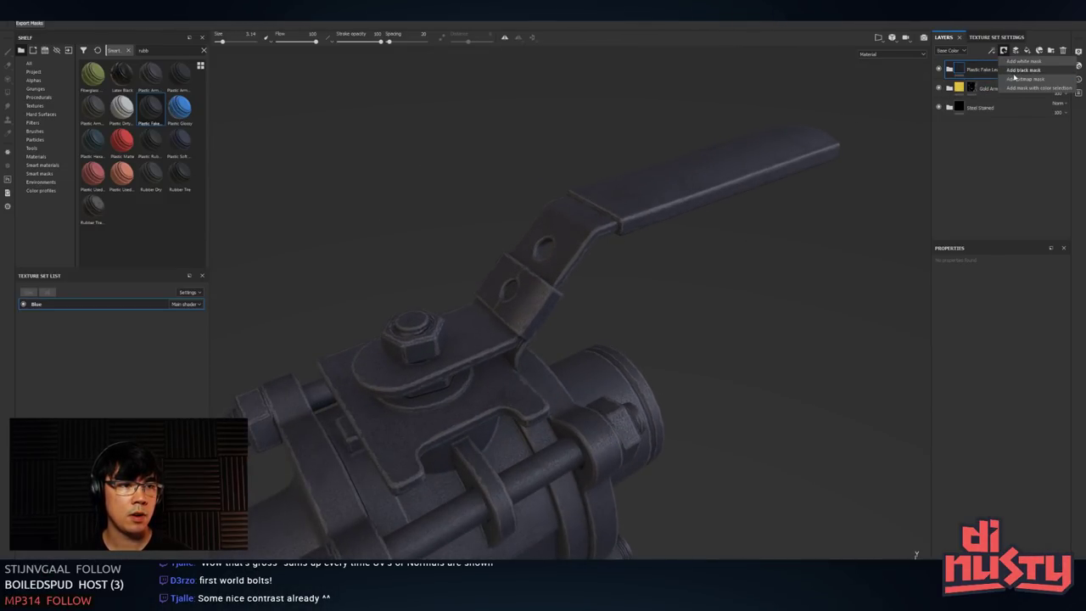
left_click(1017, 70)
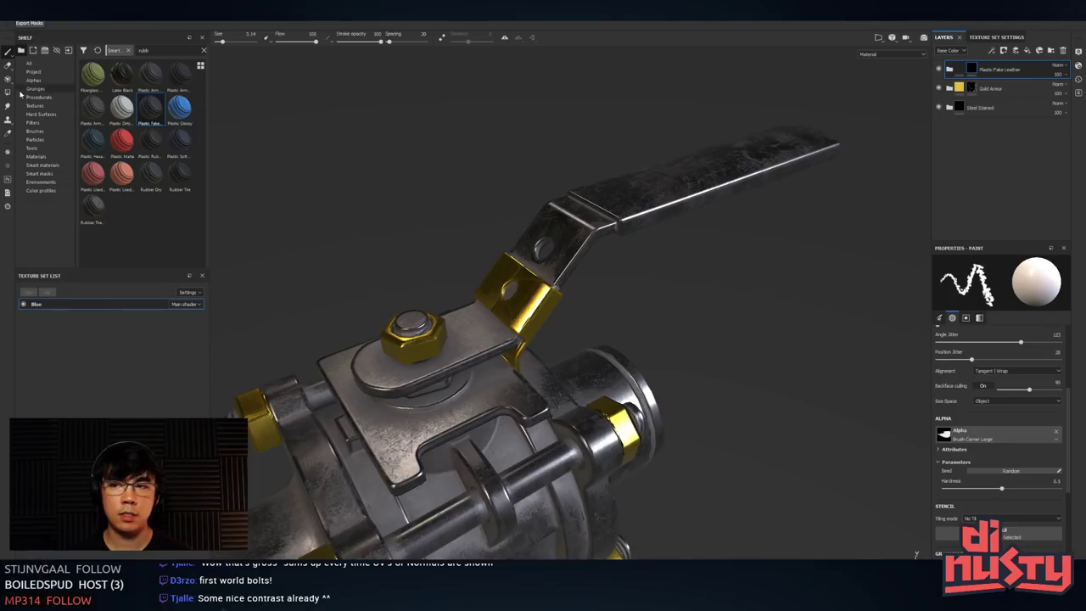
- Reveal the fake leather on only the lever's grip with a mesh-mode Polygon Fill, and return to the Paint tool
left_click_drag(257, 117, 243, 121, "alt")
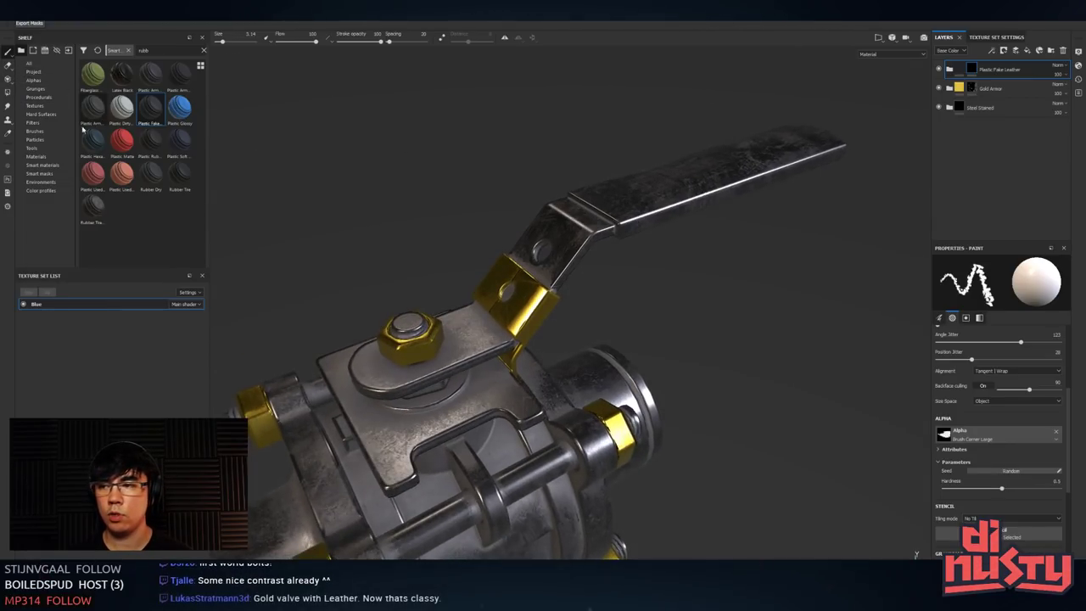
left_click(9, 92)
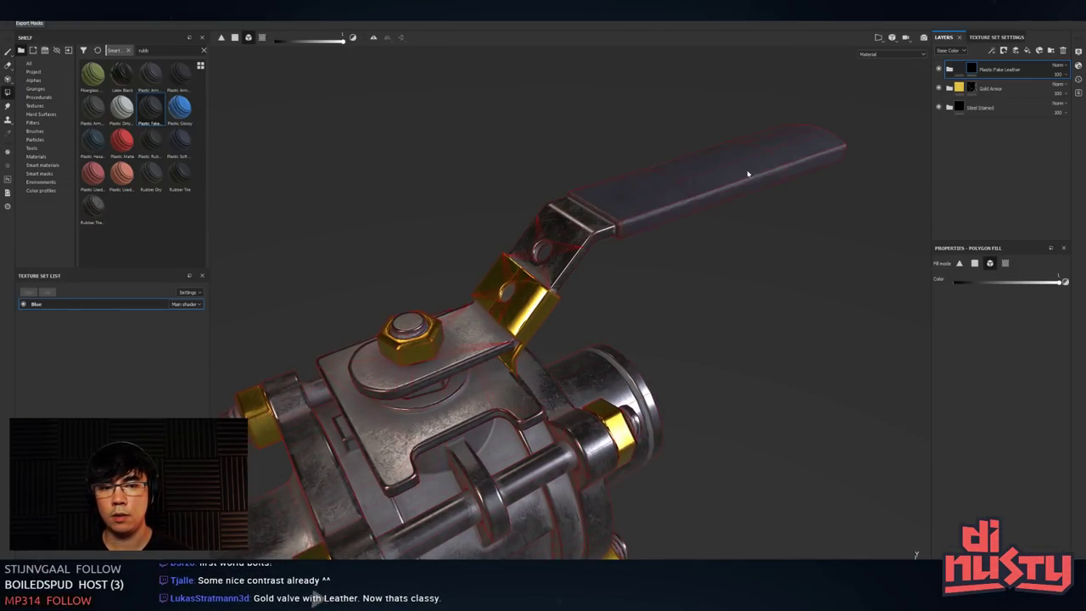
left_click_drag(747, 170, 645, 210, "alt")
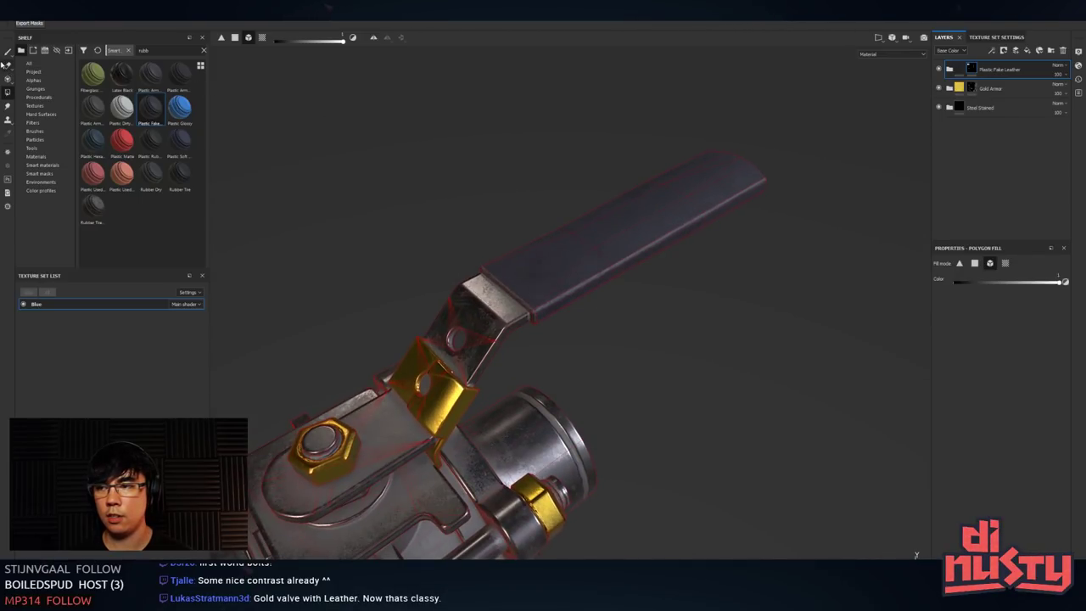
key("1")
mouse_move(407, 128)
left_mouse_down("alt")
mouse_move(453, 245)
mouse_move(499, 168)
mouse_move(475, 133)
mouse_move(667, 121)
mouse_move(829, 134)
mouse_move(848, 110)
left_mouse_up("alt")
- Change the uniform color of the Base Color layer inside Plastic Fake Leather to a dark red
left_click(961, 70)
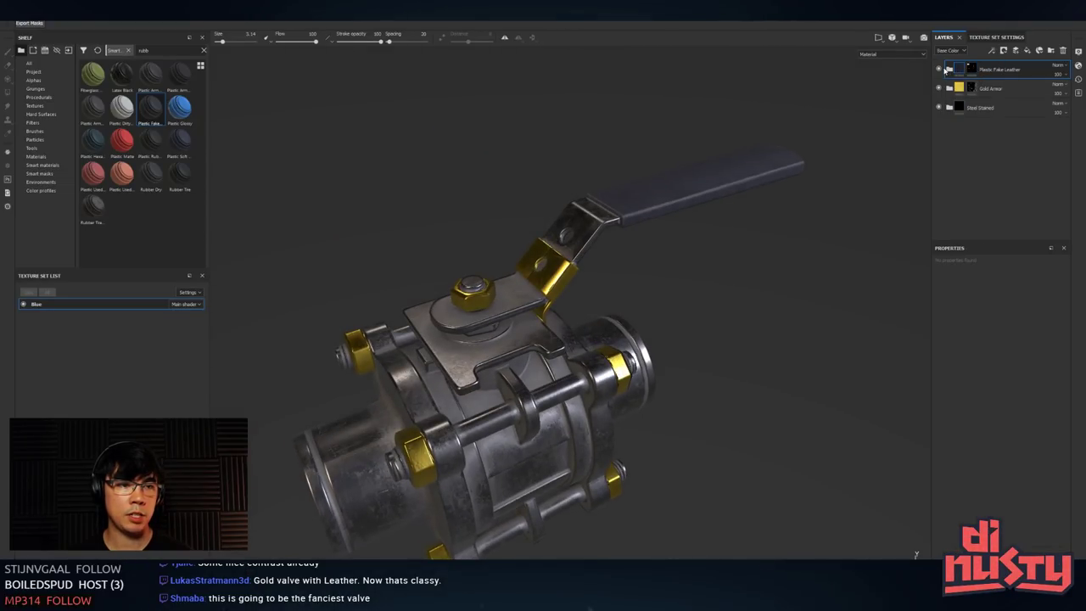
left_click(946, 69)
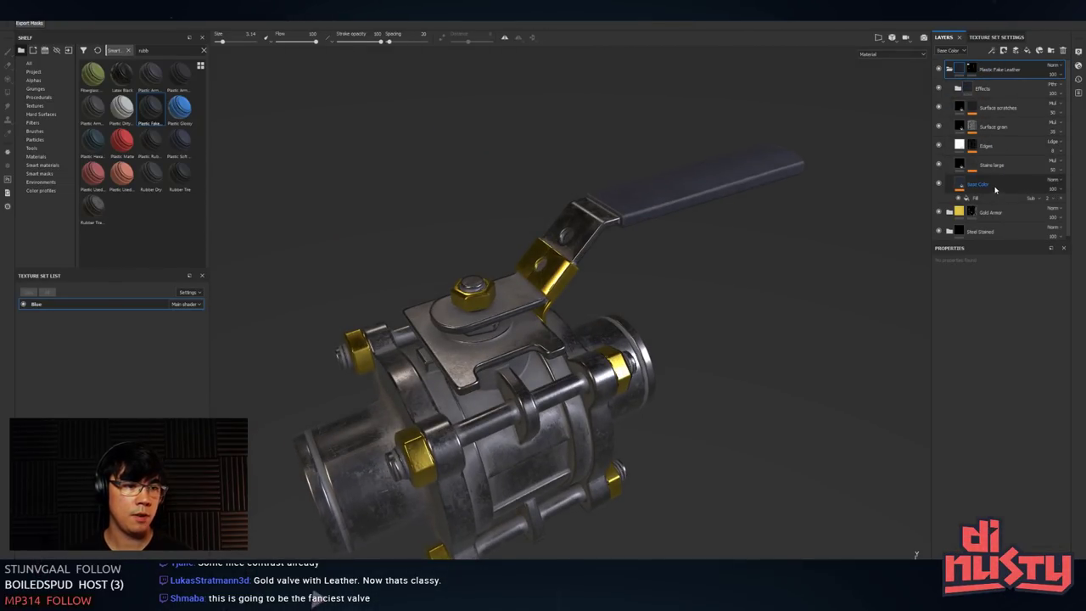
left_click(971, 188)
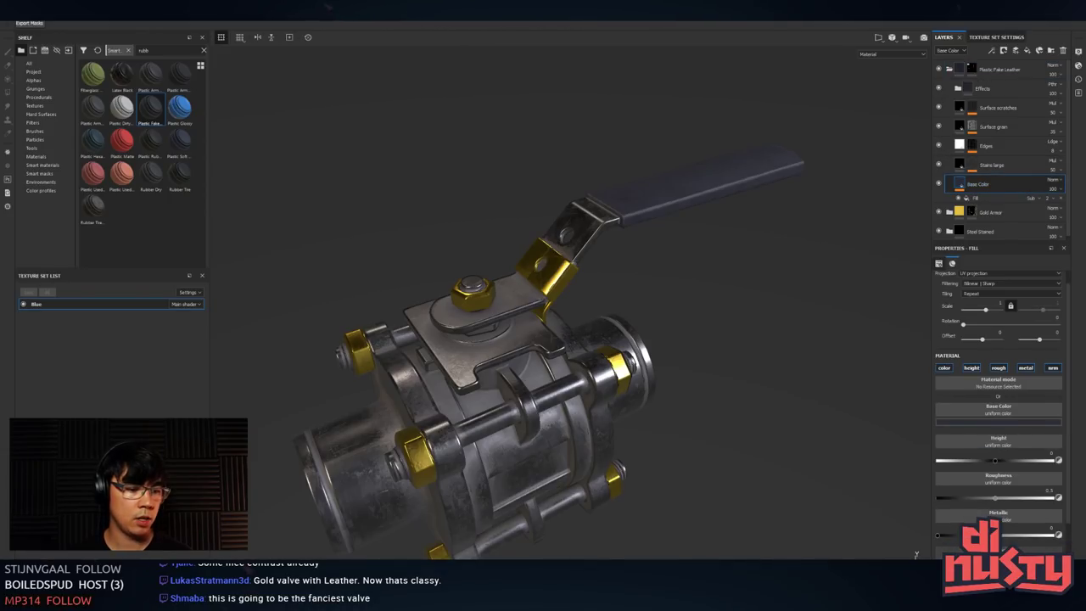
scroll(990, 458, "down", 1)
left_click(1011, 396)
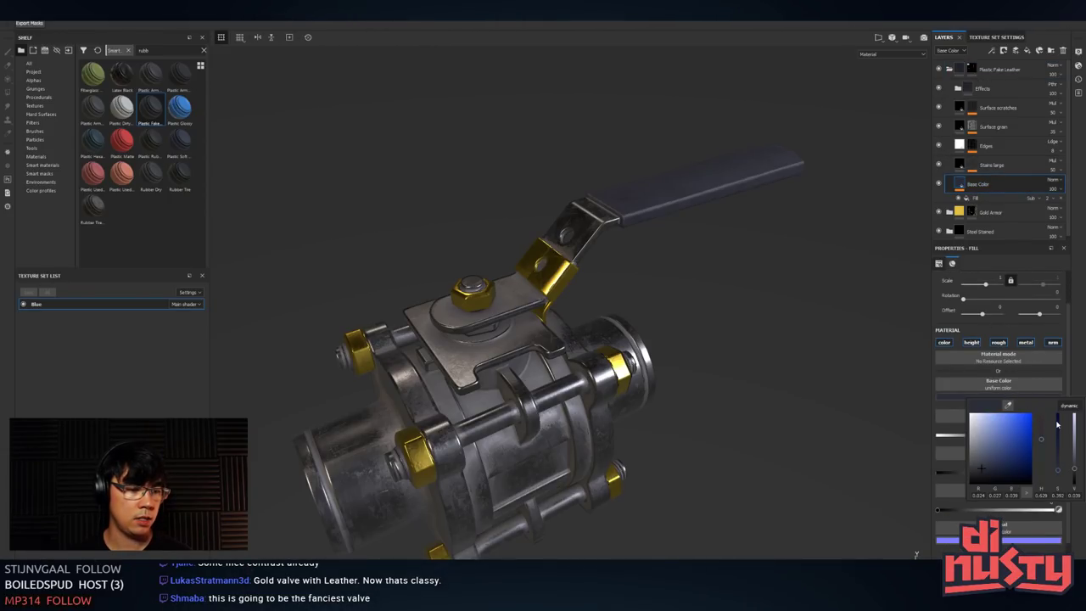
left_click_drag(1044, 446, 1040, 493)
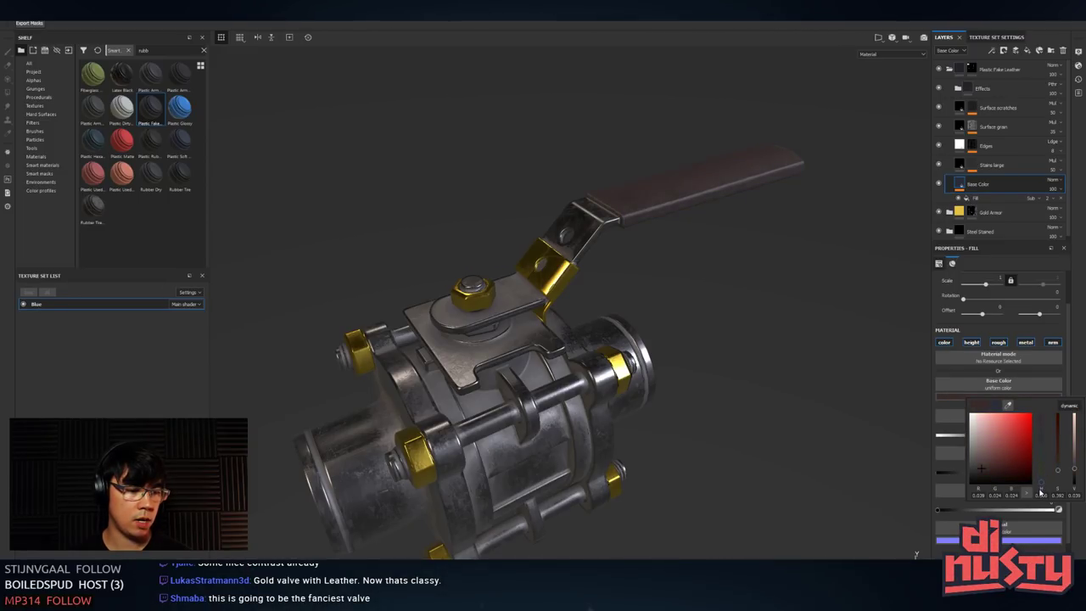
left_click_drag(993, 466, 1017, 452)
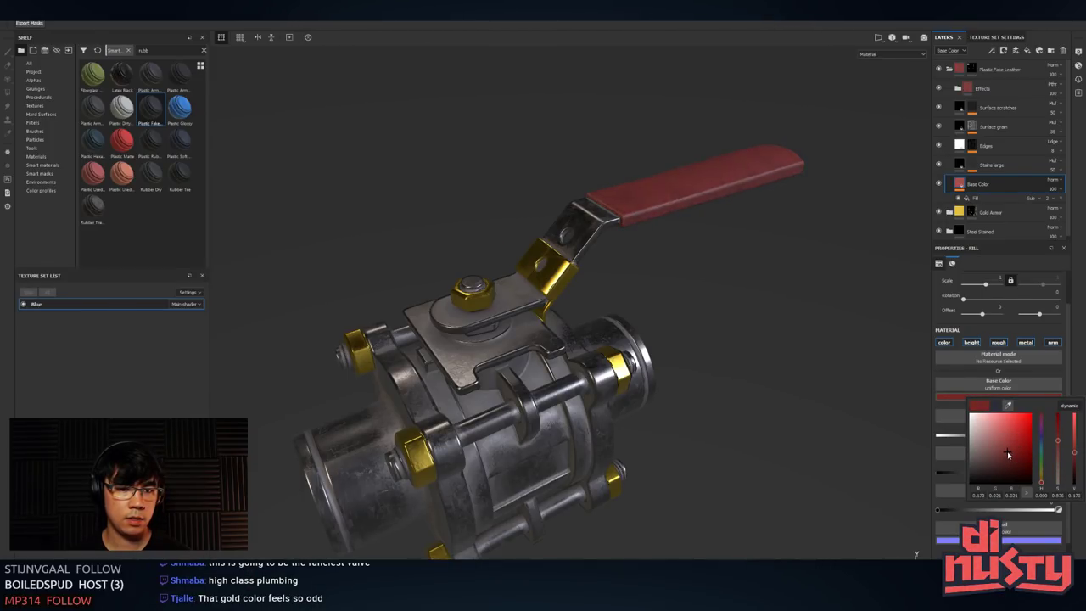
- Examine the lever grip's leather surface up close and the whole valve from several angles
mouse_move(779, 291)
left_mouse_down("alt")
mouse_move(710, 279)
mouse_move(776, 312)
mouse_move(789, 296)
left_mouse_up("alt")
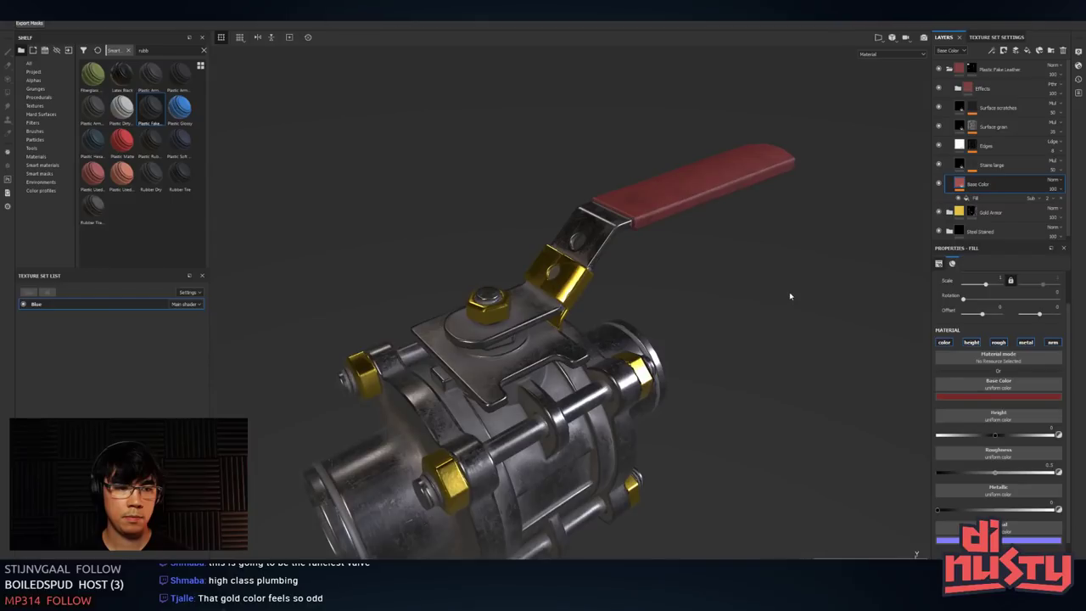
middle_click_drag(790, 296, 727, 361, "alt")
right_click_drag(727, 361, 846, 320, "alt")
left_click_drag(845, 319, 672, 288, "alt")
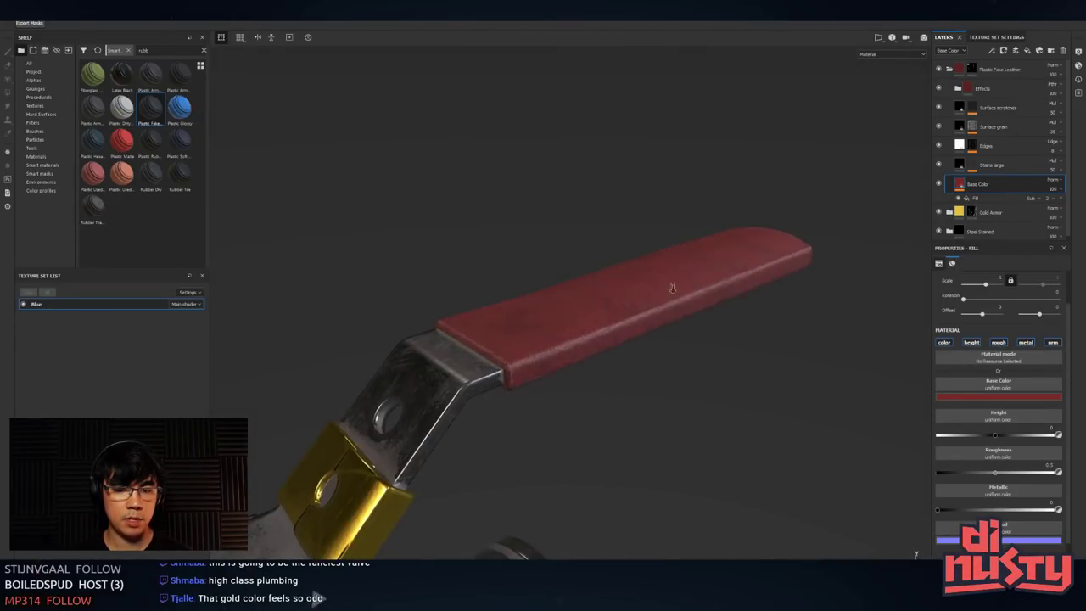
right_click_drag(672, 288, 555, 325, "alt")
middle_click_drag(556, 325, 691, 178, "alt")
left_click_drag(691, 178, 619, 212, "alt")
middle_click_drag(619, 212, 647, 242, "alt")
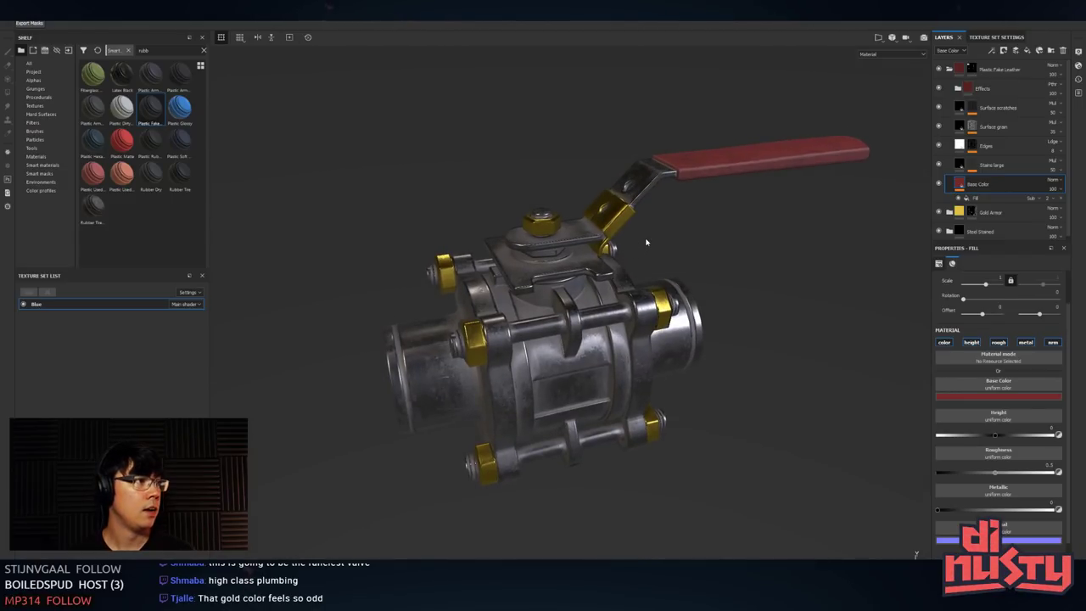
left_click_drag(645, 242, 692, 209, "alt")
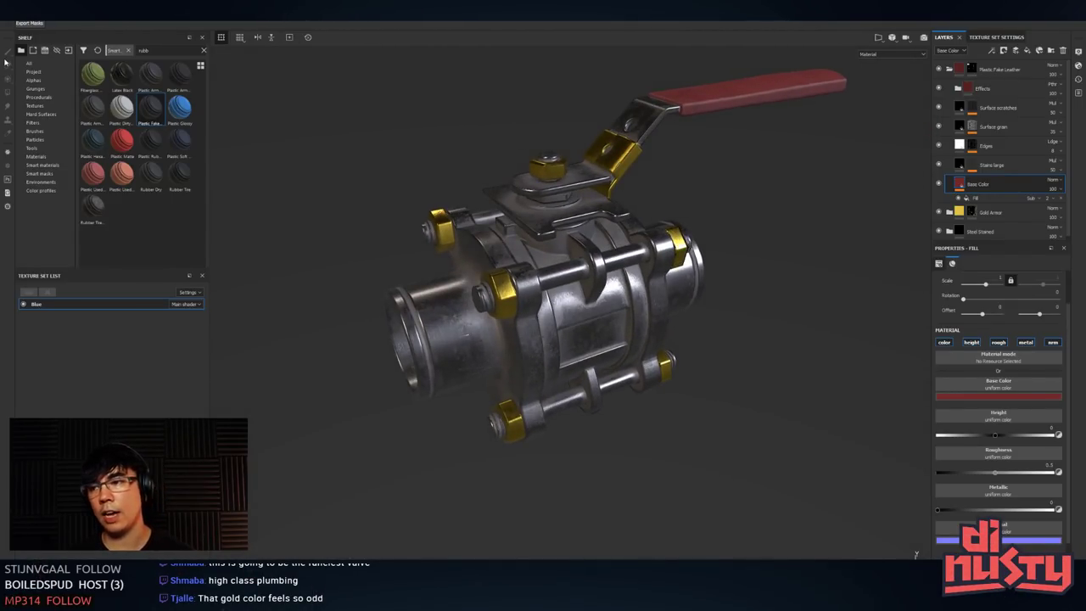
- Browse the shelf's environments and light the valve with the bus_garage environment
left_click(28, 63)
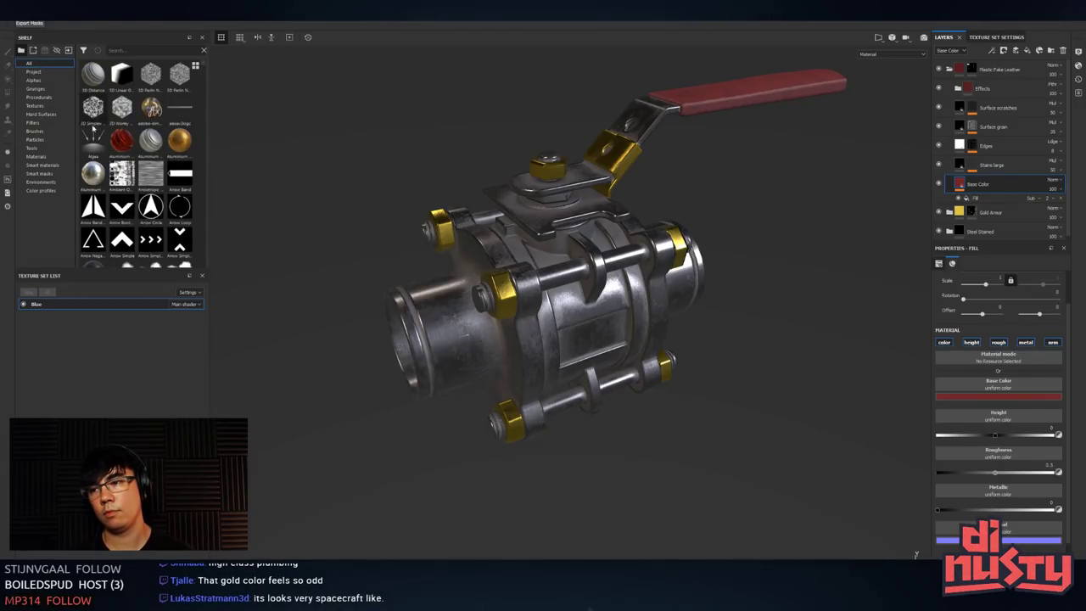
left_click(43, 164)
left_click(39, 182)
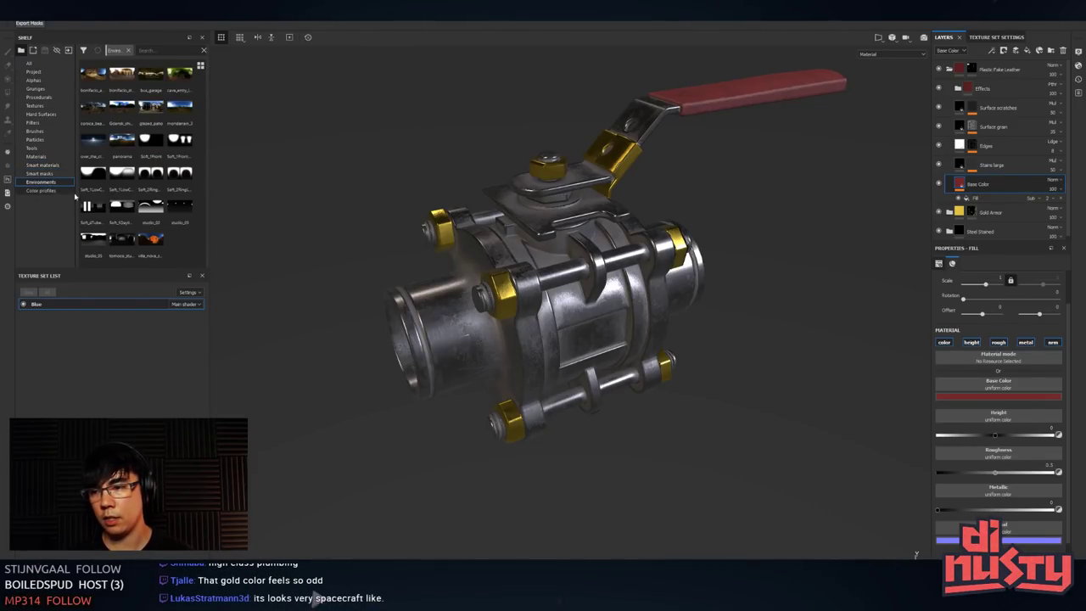
middle_click_drag(261, 174, 316, 170, "alt")
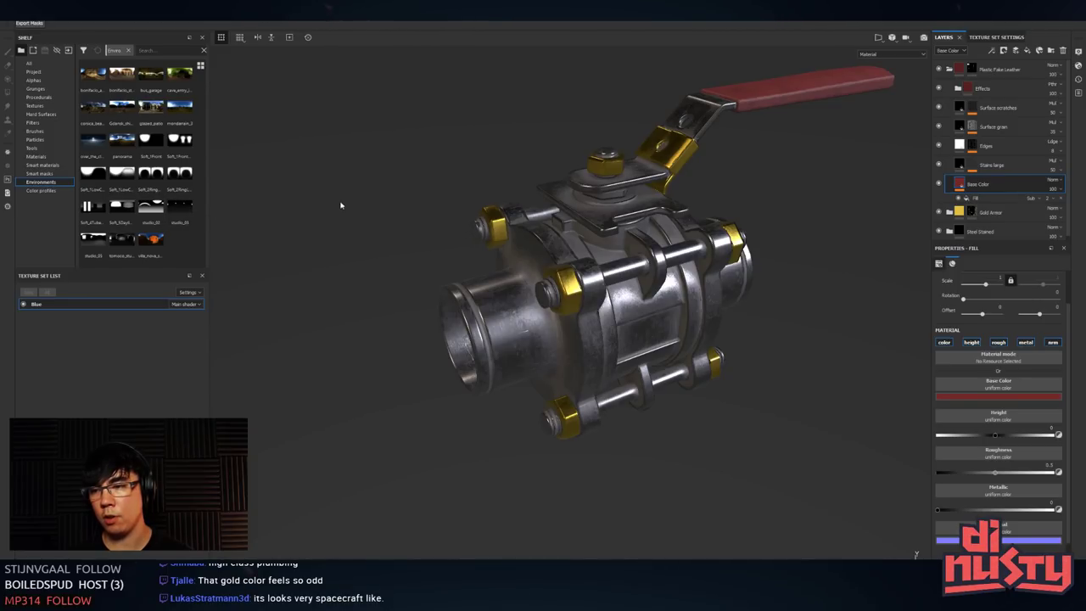
left_click_drag(342, 206, 350, 210, "alt")
left_click_drag(151, 74, 520, 141)
right_click_drag(520, 140, 458, 157, "alt")
left_click_drag(458, 157, 379, 228, "alt")
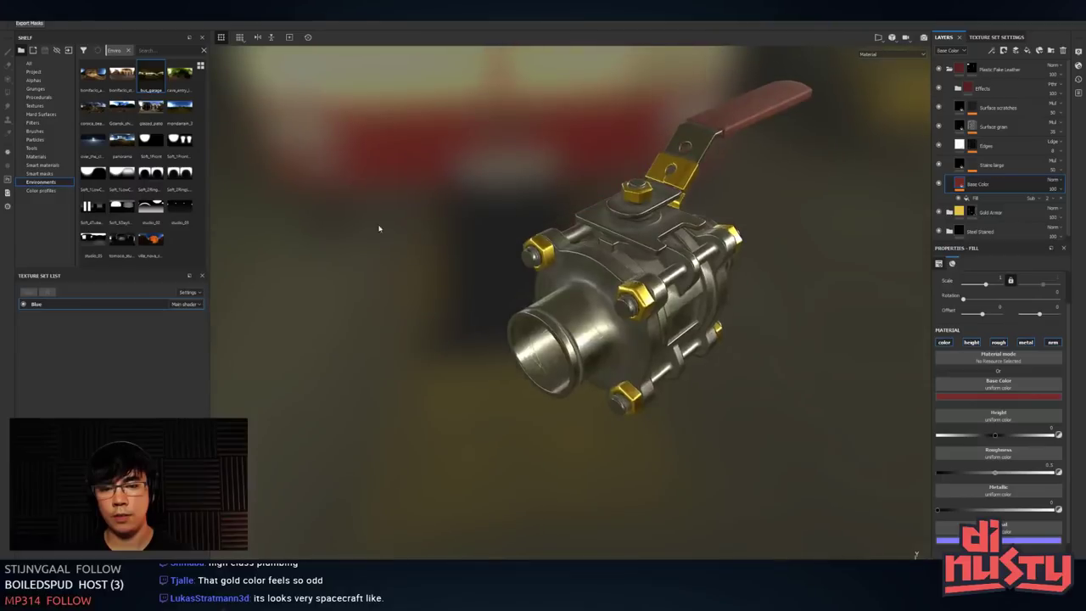
- Check the valve's metals from several angles and switch the lighting to the second Bonifacio environment
middle_click_drag(379, 228, 297, 240, "alt")
left_click_drag(296, 240, 409, 198, "alt")
right_click_drag(409, 198, 450, 193, "alt")
left_click_drag(450, 194, 454, 166, "alt")
middle_click_drag(454, 166, 496, 138, "alt")
left_click_drag(497, 138, 488, 132, "alt")
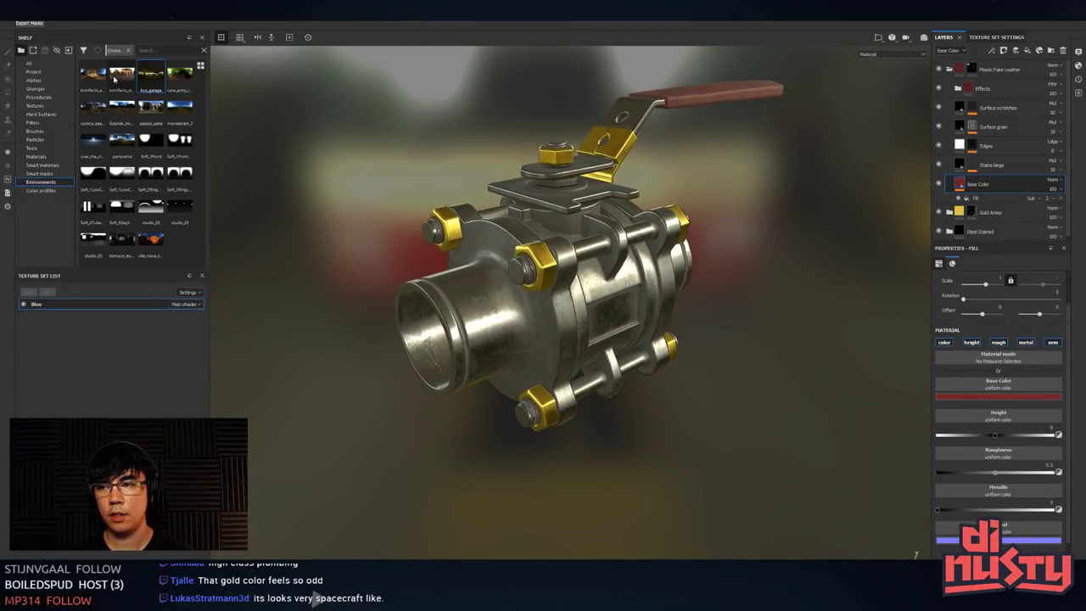
left_click_drag(122, 81, 556, 151)
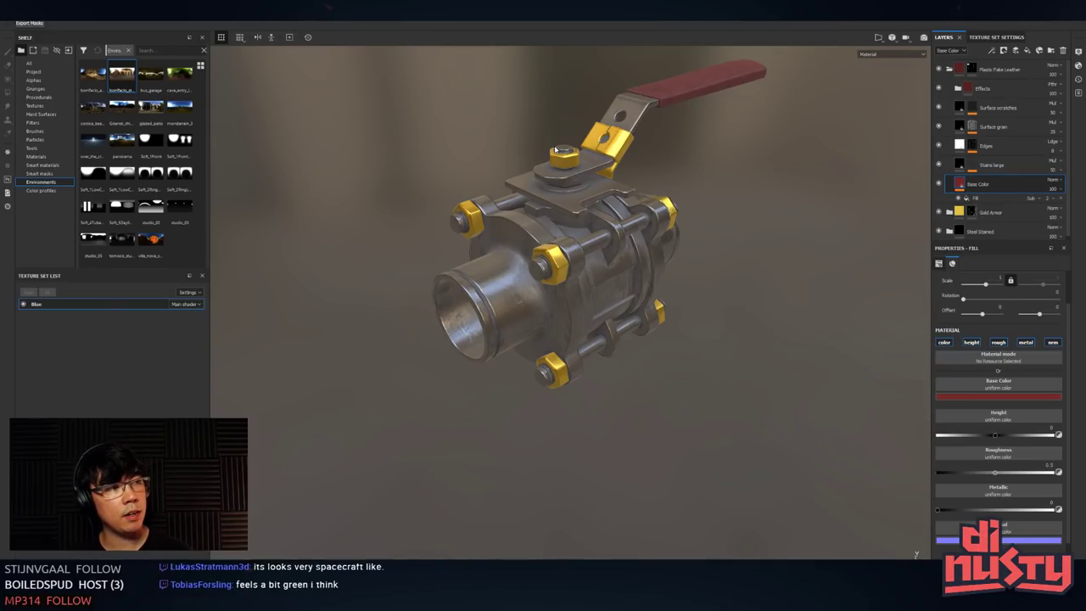
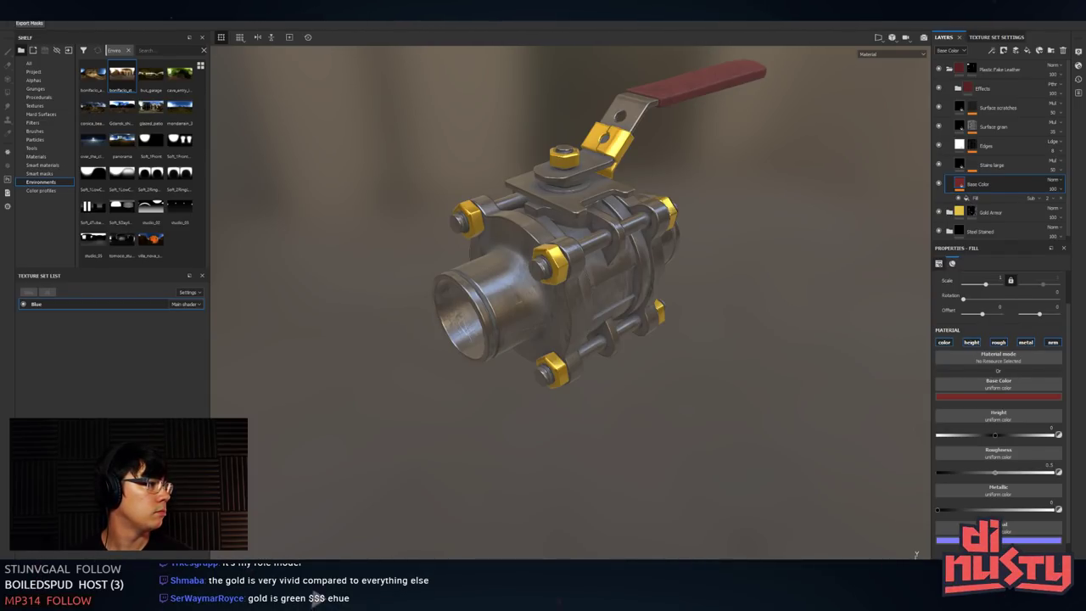
- Expand the Gold Armor folder and select its Base Metal layer to inspect its base color
left_click(964, 214)
left_click(949, 212)
scroll(992, 218, "down", 3)
scroll(992, 218, "down", 1)
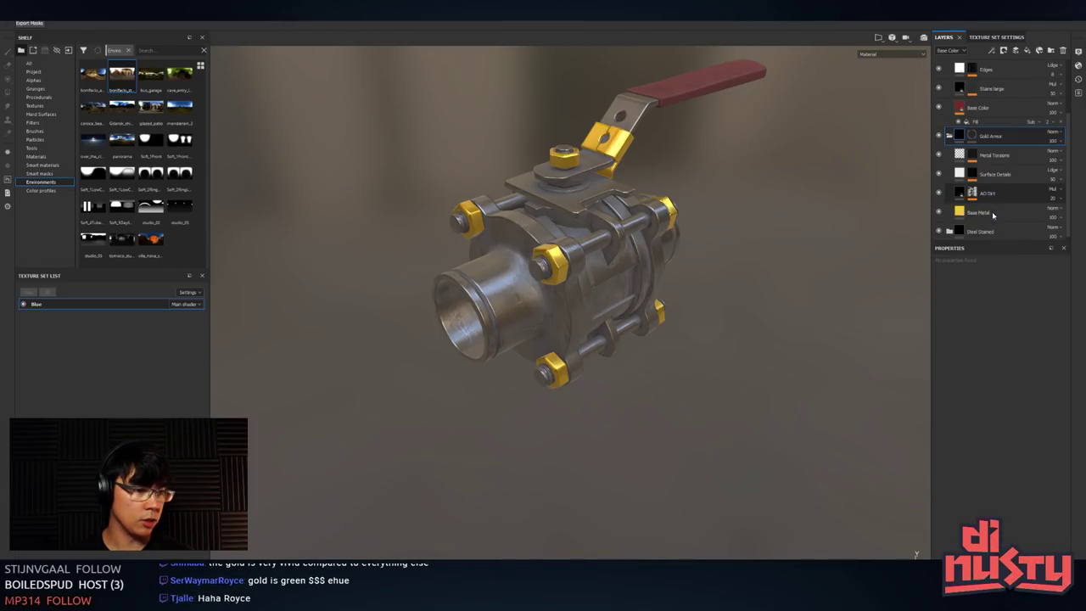
left_click(988, 212)
left_click(1002, 397)
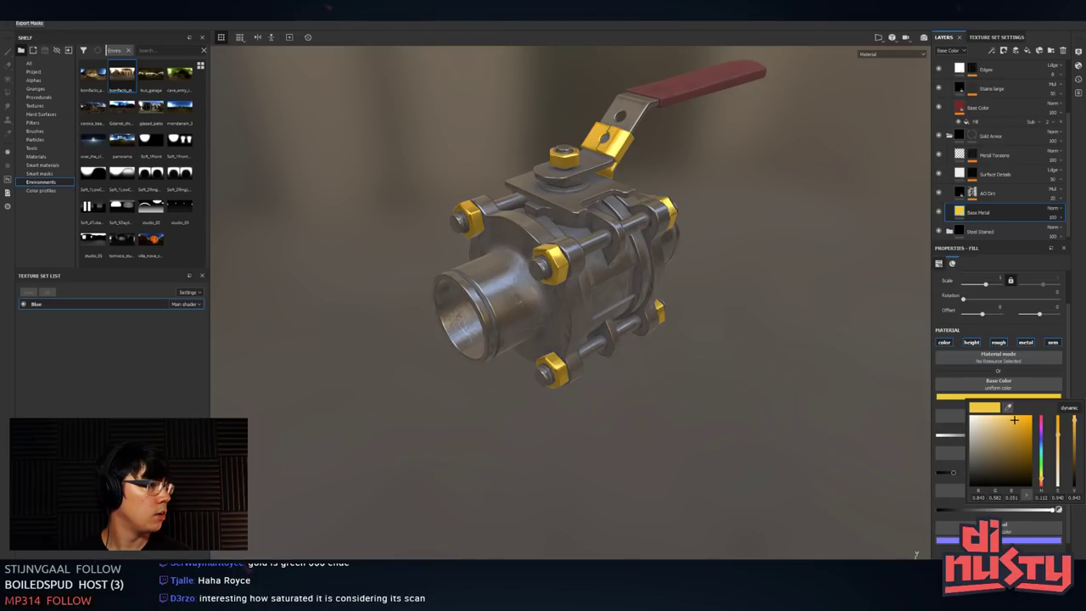
- Arrange the browser window showing the LightShot gold swatch beside a reduced Substance Painter window, keeping the valve in view
key("alt+Tab")
left_click_drag(1085, 243, 727, 292)
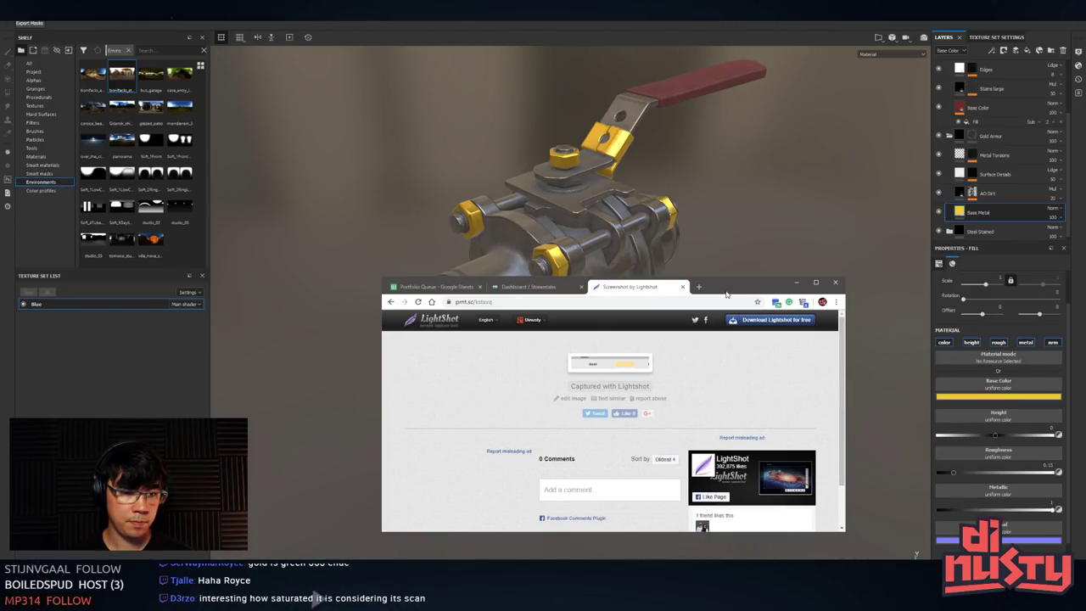
mouse_move(731, 2)
left_mouse_down()
mouse_move(733, 13)
mouse_move(709, 14)
left_mouse_up()
left_click(462, 505)
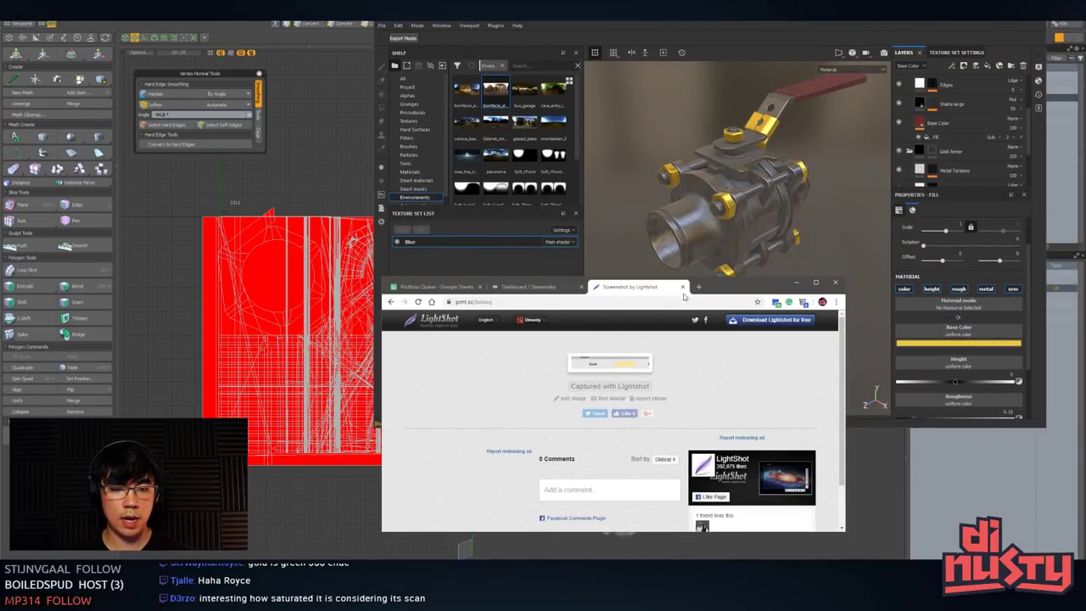
mouse_move(683, 291)
left_mouse_down()
mouse_move(630, 297)
mouse_move(370, 229)
mouse_move(381, 235)
left_mouse_up()
left_click(779, 300)
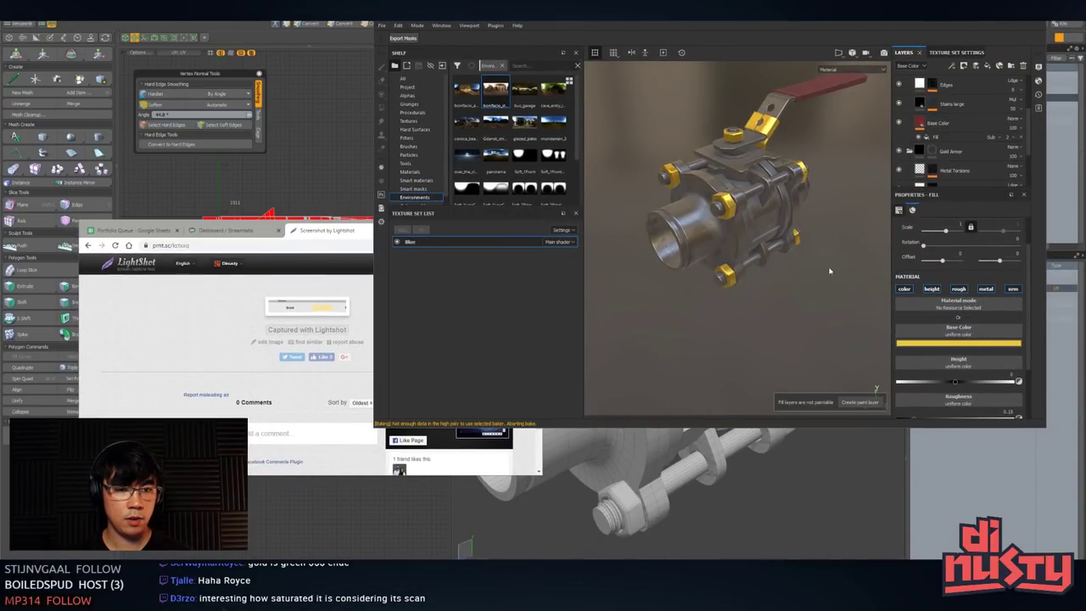
mouse_move(829, 269)
left_mouse_down("alt")
mouse_move(972, 227)
mouse_move(814, 286)
left_mouse_up("alt")
middle_click_drag(814, 286, 795, 305, "alt")
left_click_drag(795, 306, 823, 312, "alt")
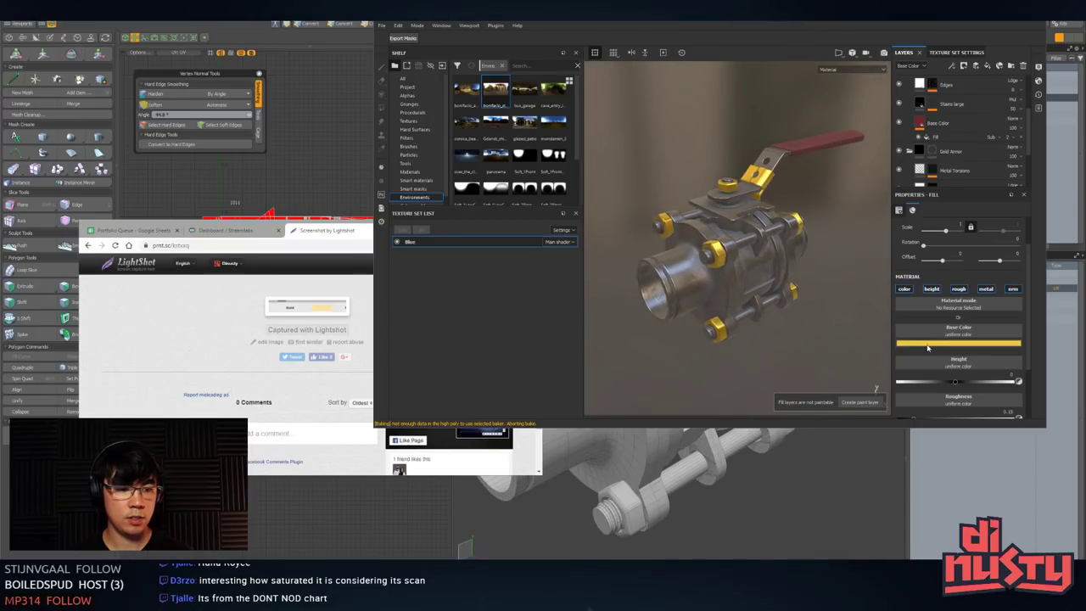
- Set the Base Metal layer's base color to the pale gold sampled from the swatch in the LightShot screenshot
left_click(938, 344)
left_click_drag(977, 353, 448, 348)
left_click(323, 307)
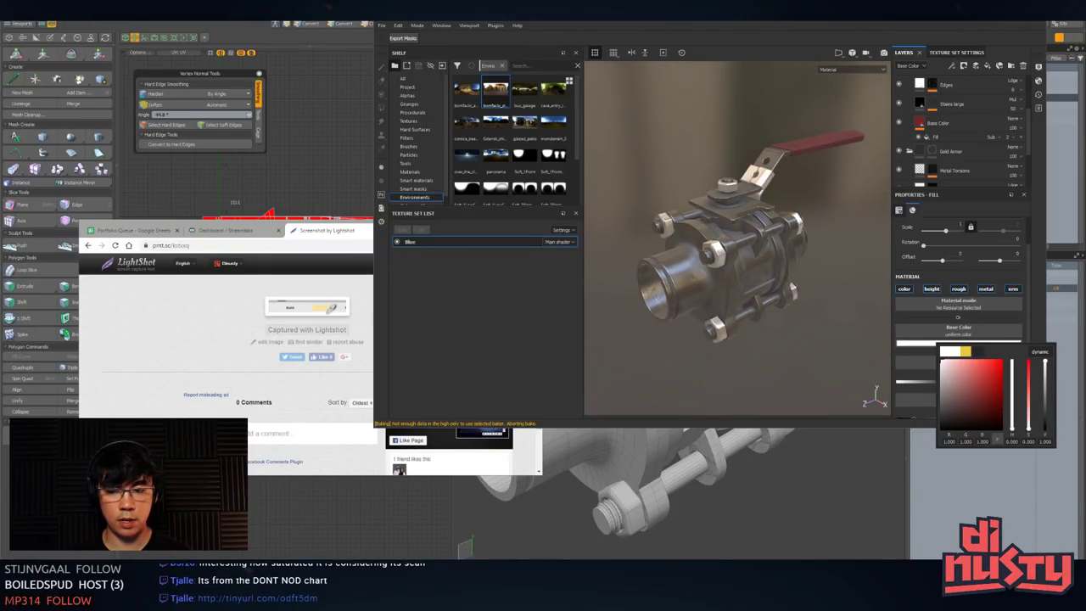
- Move the browser window out of the way and maximize the Substance Painter window
left_click(345, 232)
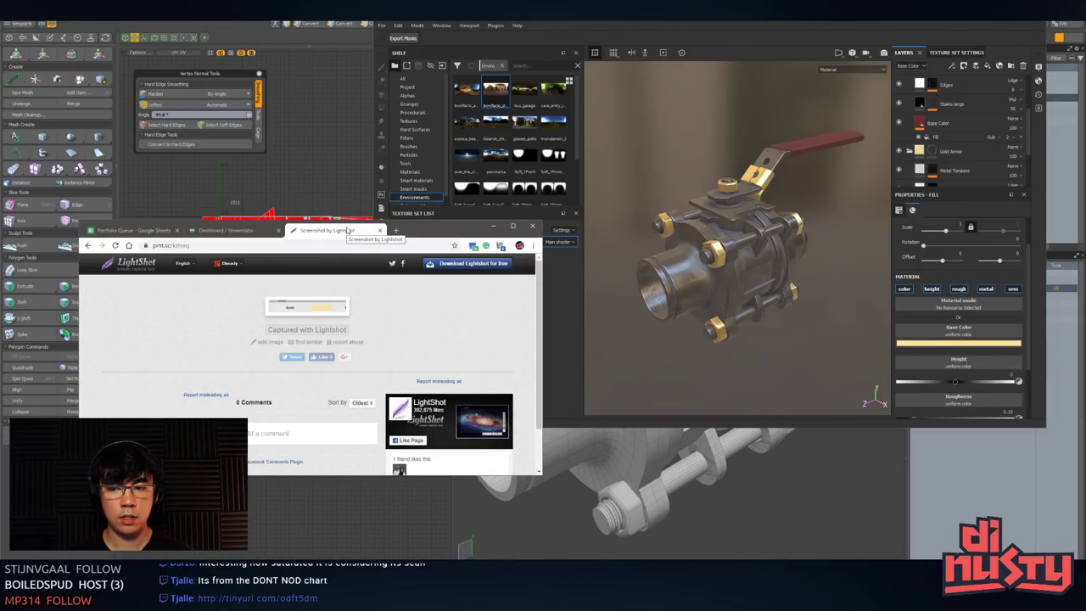
left_click_drag(395, 226, 1085, 226)
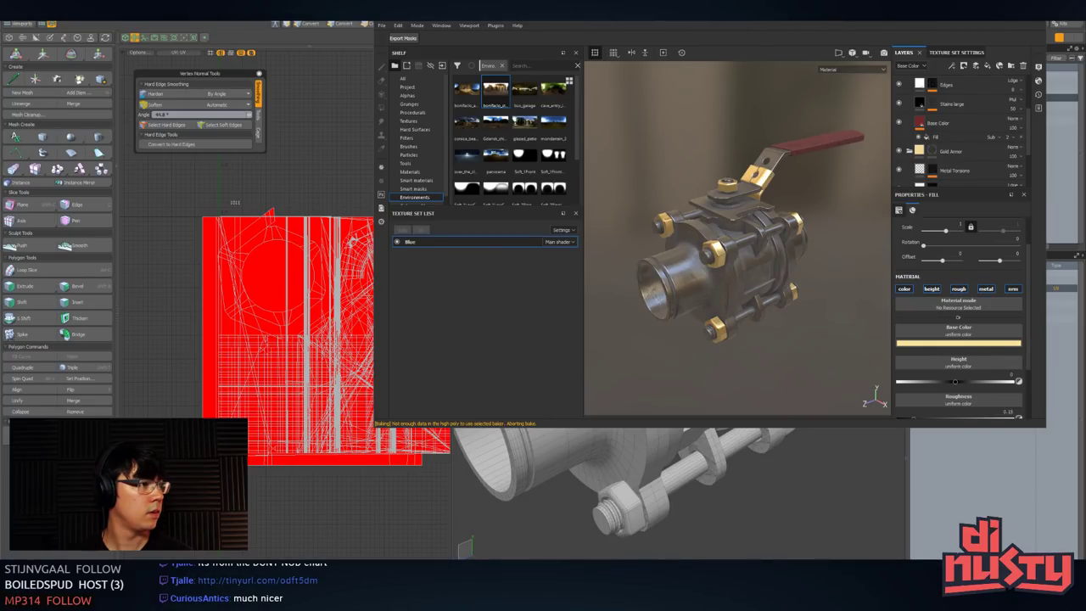
left_click(681, 125)
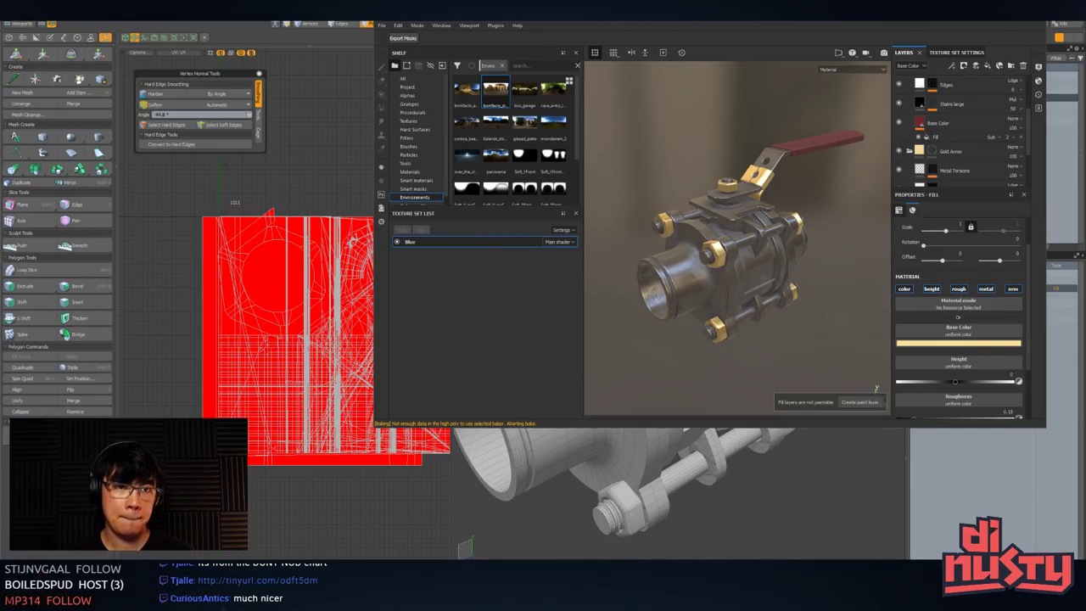
double_click(713, 15)
- Light the valve with the studio_03 environment and rotate the lighting around it
left_click_drag(518, 273, 557, 278, "alt")
scroll(560, 280, "up", 4)
mouse_move(562, 331)
left_mouse_down("alt")
mouse_move(607, 264)
mouse_move(605, 344)
mouse_move(506, 309)
left_mouse_up("alt")
left_click_drag(179, 209, 610, 346)
scroll(560, 327, "down", 3)
right_click_drag(598, 347, 639, 348, "shift")
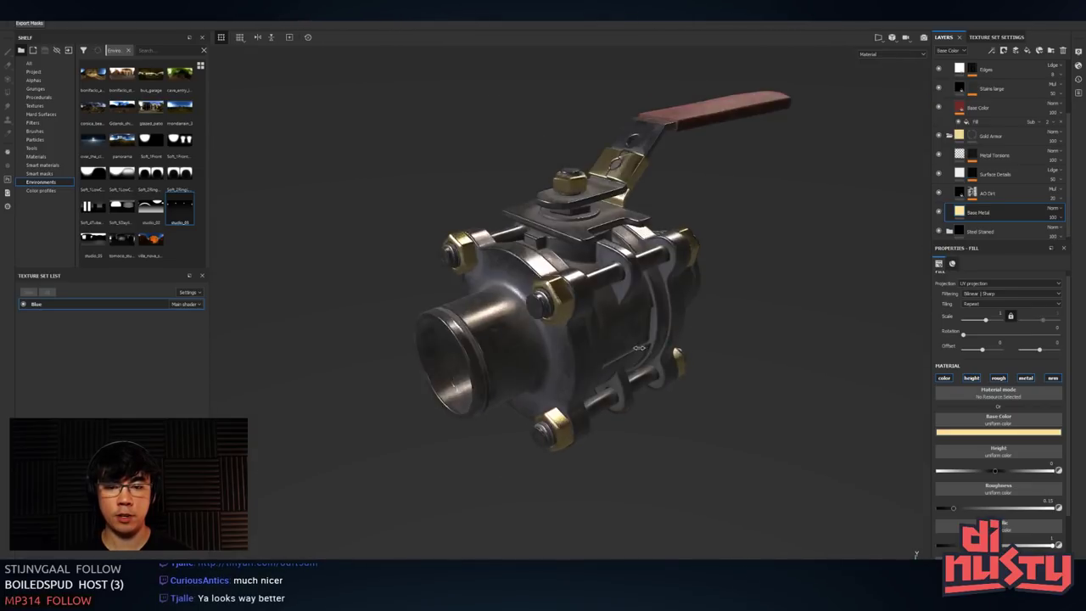
- Examine the recolored gold parts and the steel body from several angles under rotated studio lighting
mouse_move(638, 348)
left_mouse_down("alt")
mouse_move(705, 330)
mouse_move(620, 339)
left_mouse_up("alt")
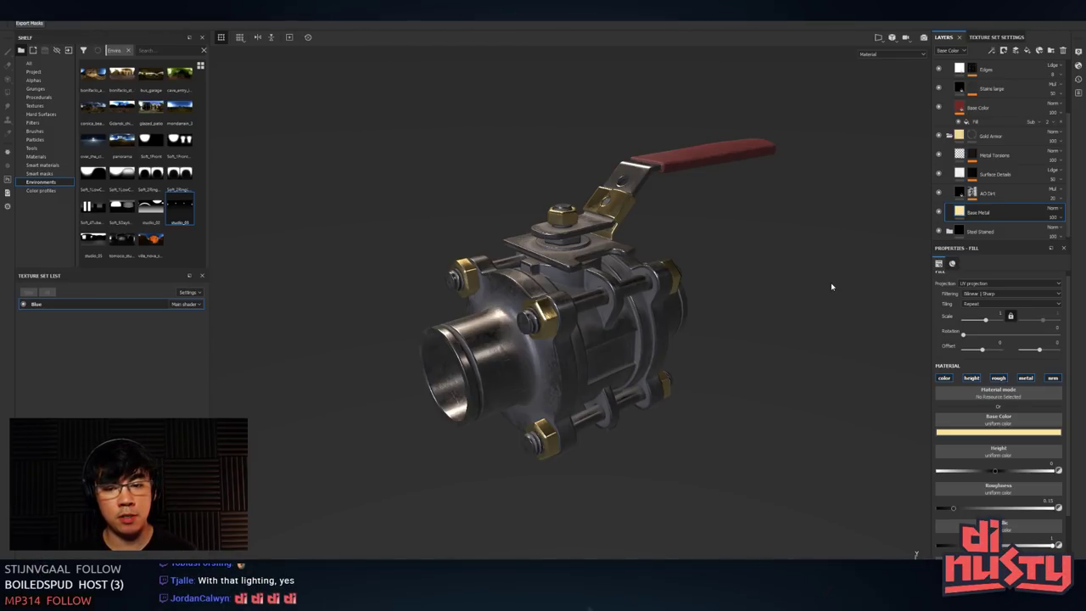
left_click_drag(831, 286, 747, 284, "alt")
middle_click_drag(747, 285, 699, 271, "alt")
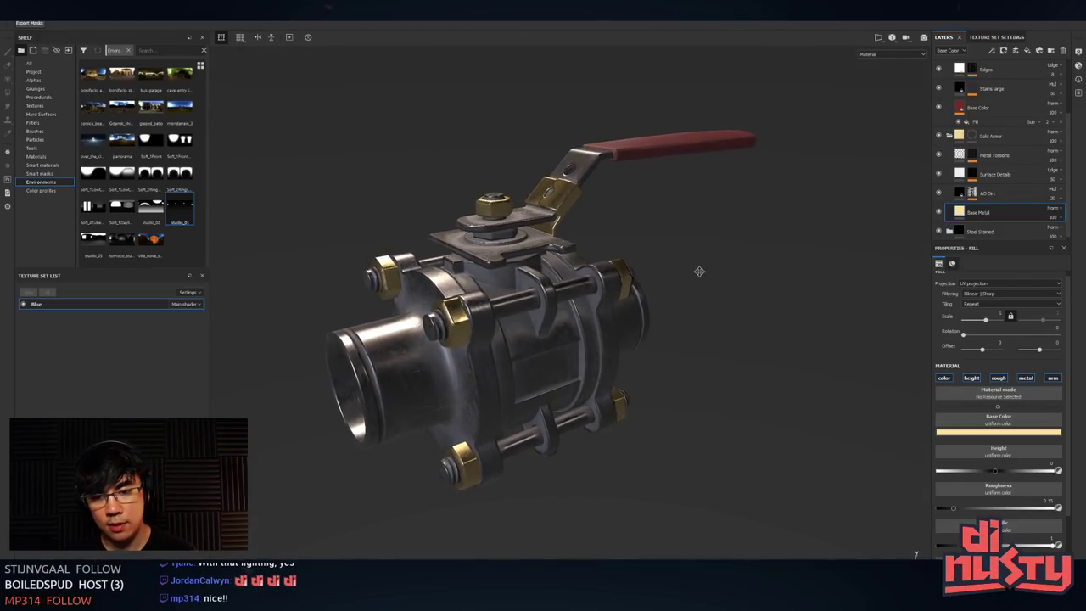
left_click_drag(699, 271, 725, 310, "alt")
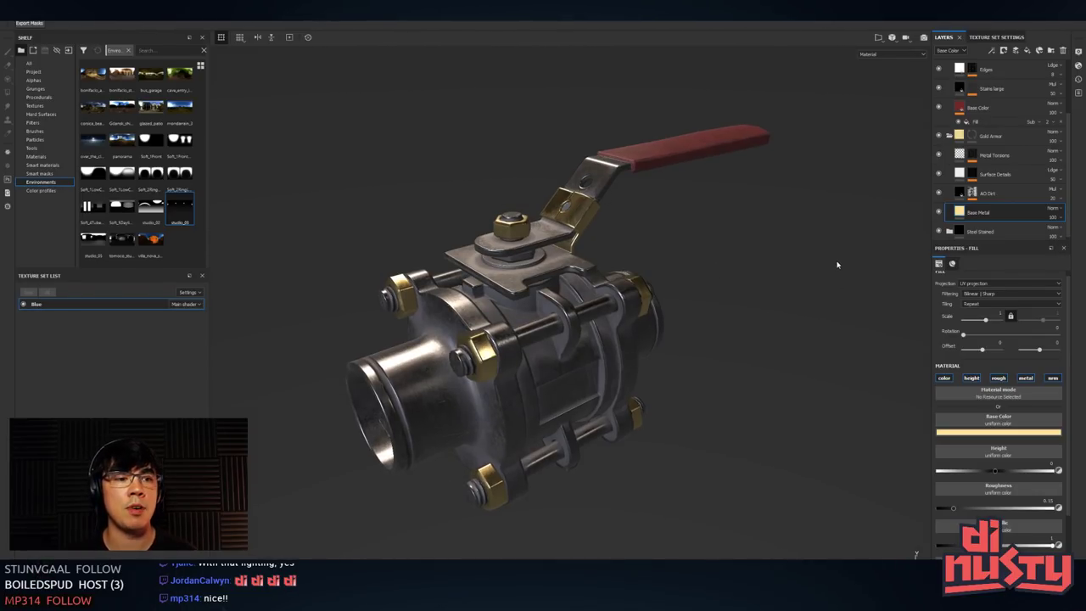
left_click_drag(836, 264, 814, 301, "alt")
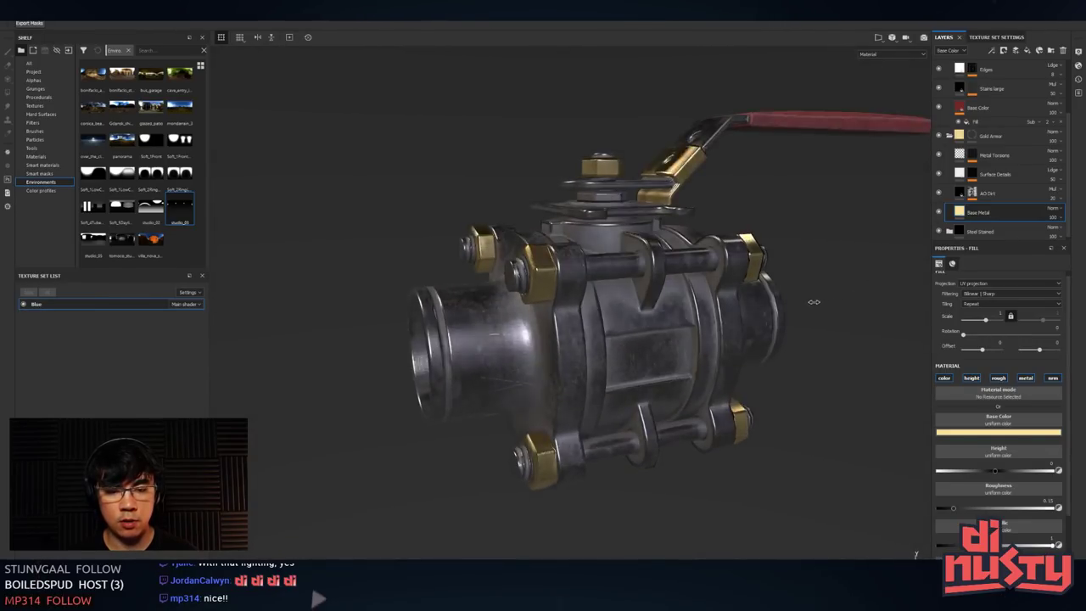
right_click_drag(813, 302, 811, 272, "shift")
right_click(812, 290)
left_click_drag(811, 272, 814, 292, "alt")
- Collapse the Plastic Fake Leather and Gold Armor folders in the layer stack
scroll(973, 110, "up", 2)
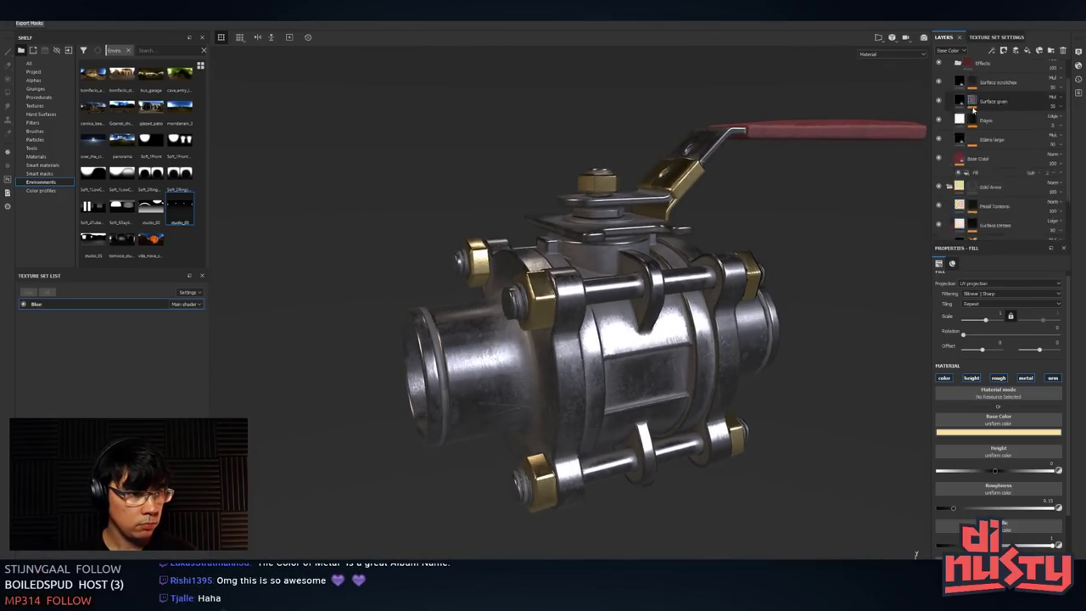
scroll(973, 110, "up", 1)
left_click(949, 70)
left_click(949, 89)
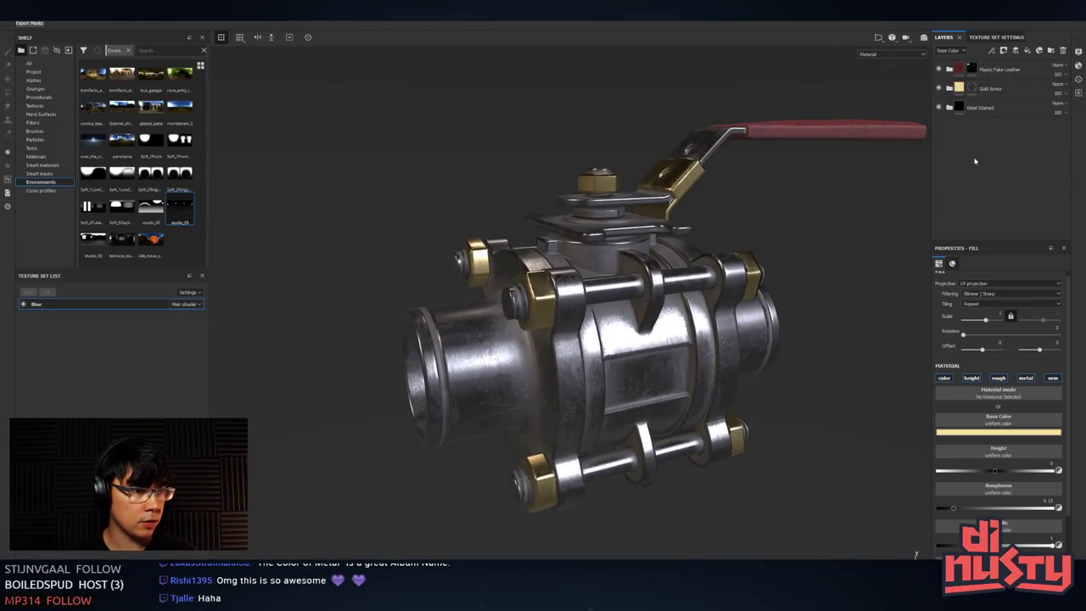
- Rename the Gold Armor folder as Real Gold Armor
left_click(993, 91)
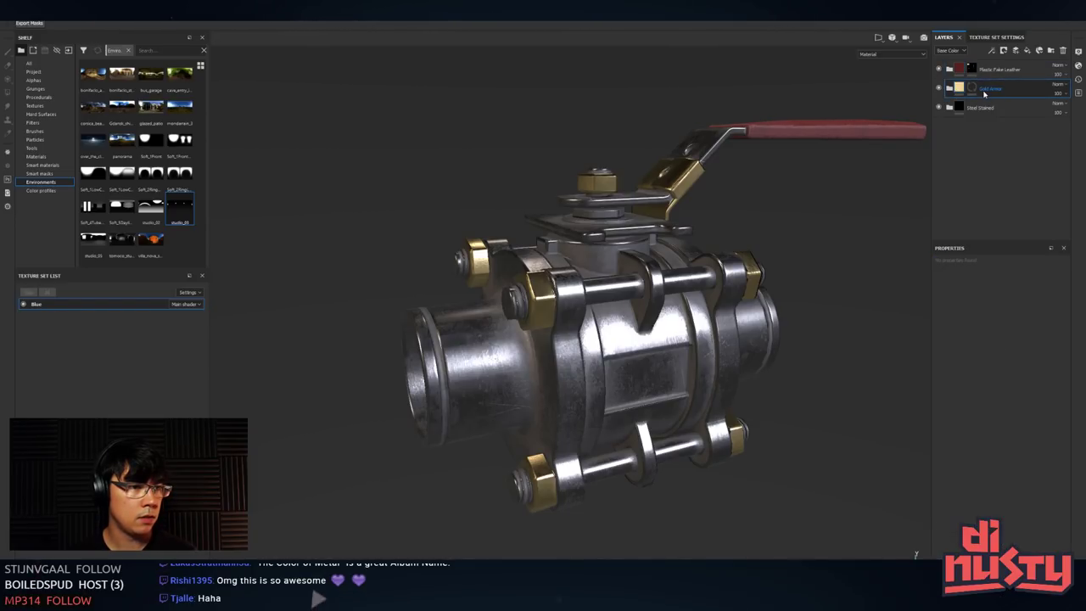
double_click(988, 92)
left_click(985, 89)
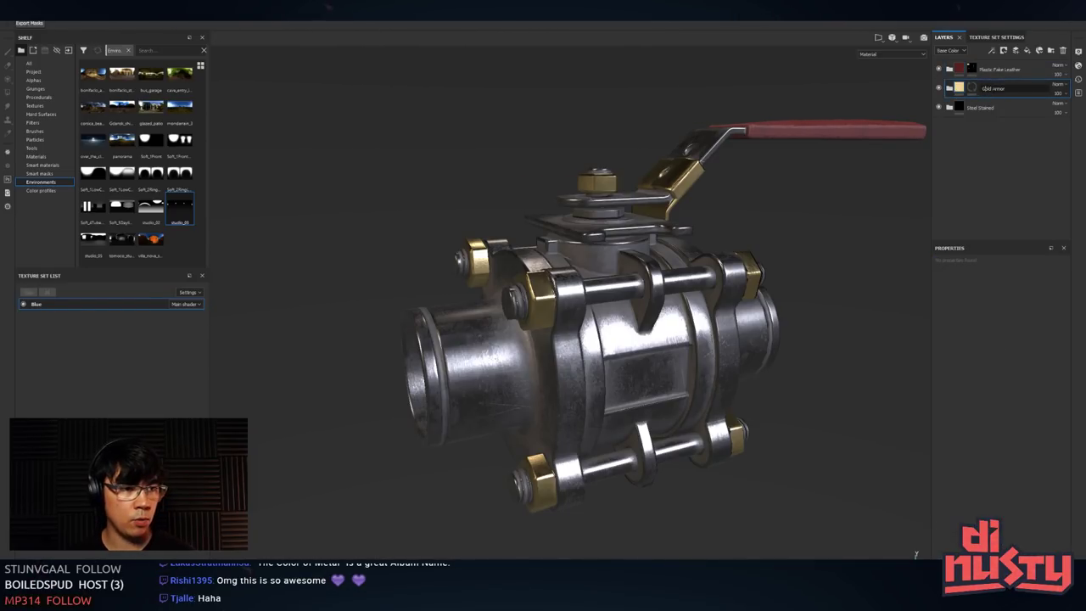
type("Real")
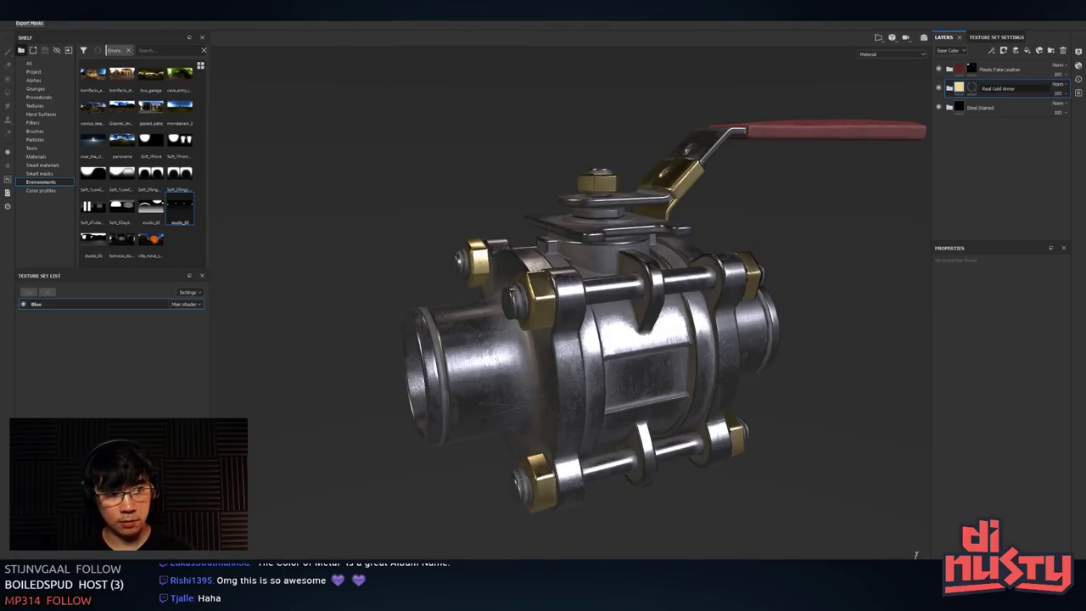
key("Return")
- Add a fill layer above the Plastic Fake Leather folder
mouse_move(761, 219)
left_mouse_down("alt")
mouse_move(772, 235)
mouse_move(802, 238)
left_mouse_up("alt")
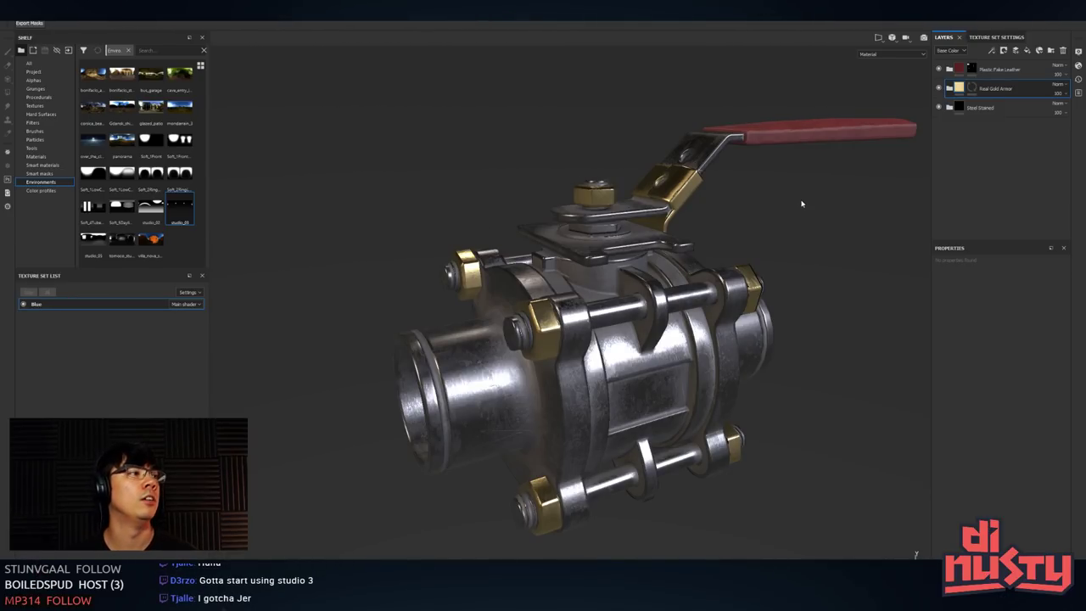
left_click_drag(802, 204, 629, 252, "alt")
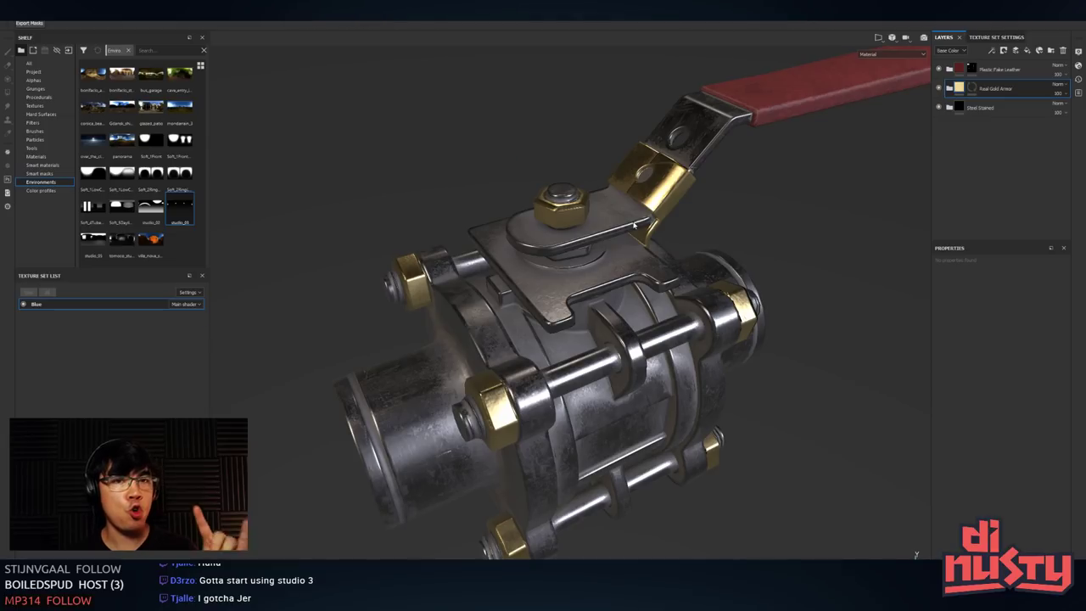
left_click_drag(709, 202, 717, 272, "alt")
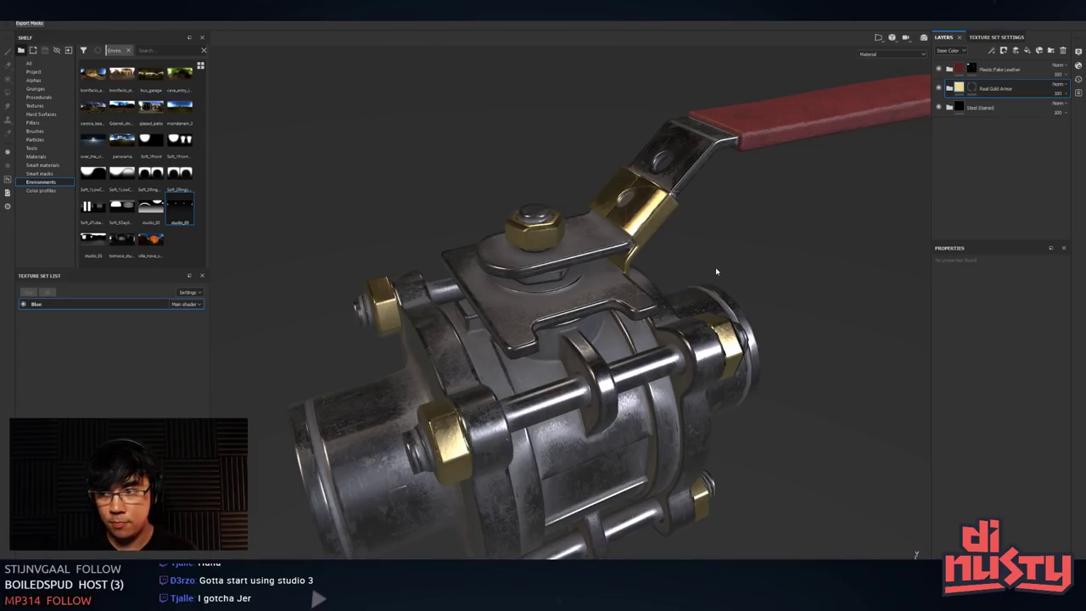
left_click(1010, 69)
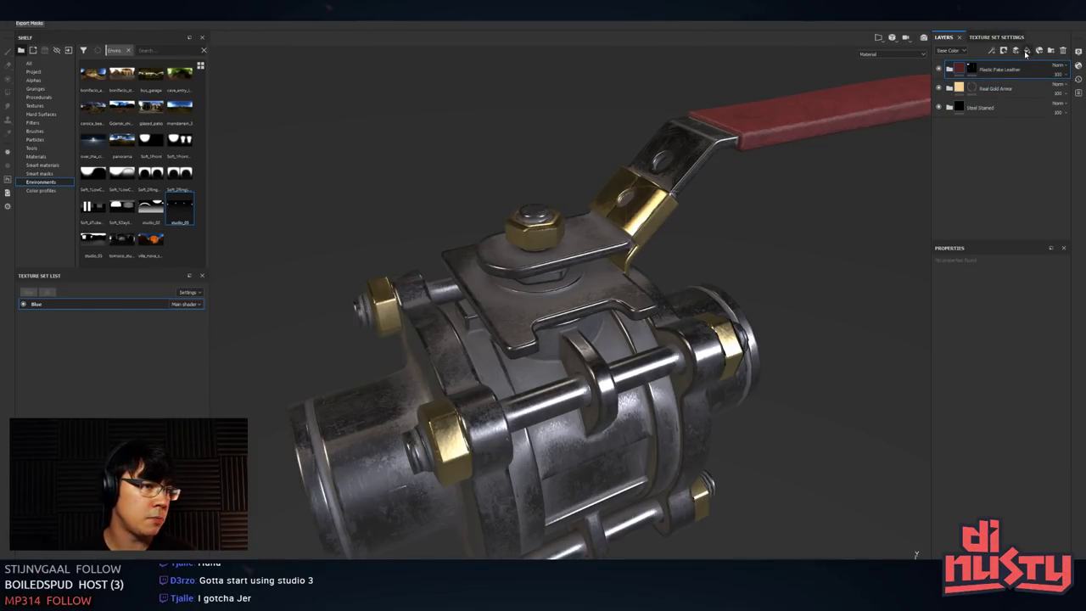
left_click(1025, 51)
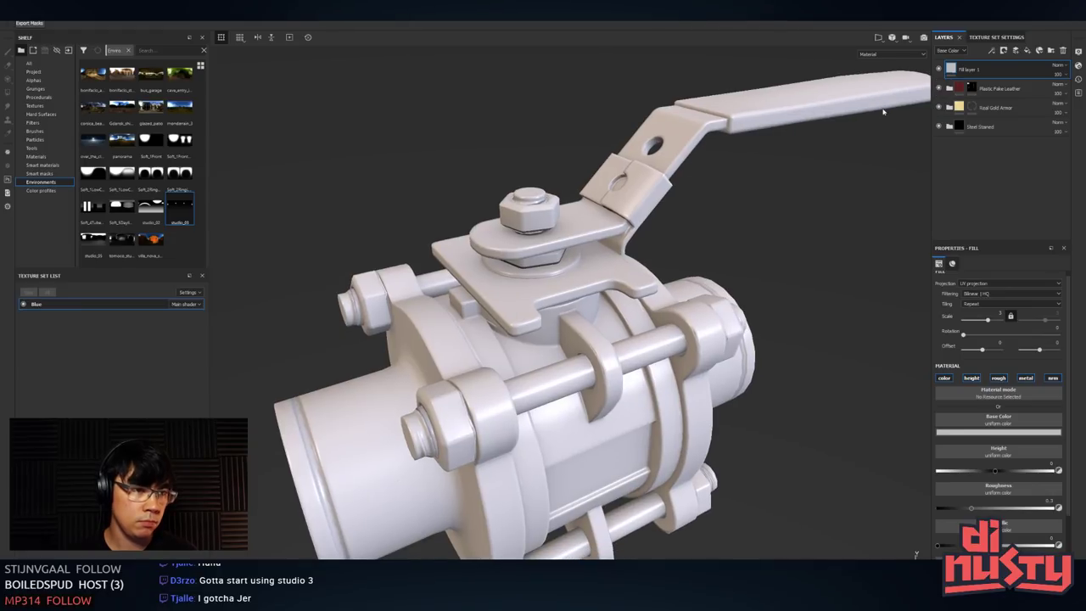
- Enlarge the fill properties area and limit the top fill layer to the height and normal channels
left_click_drag(1002, 245, 1008, 180)
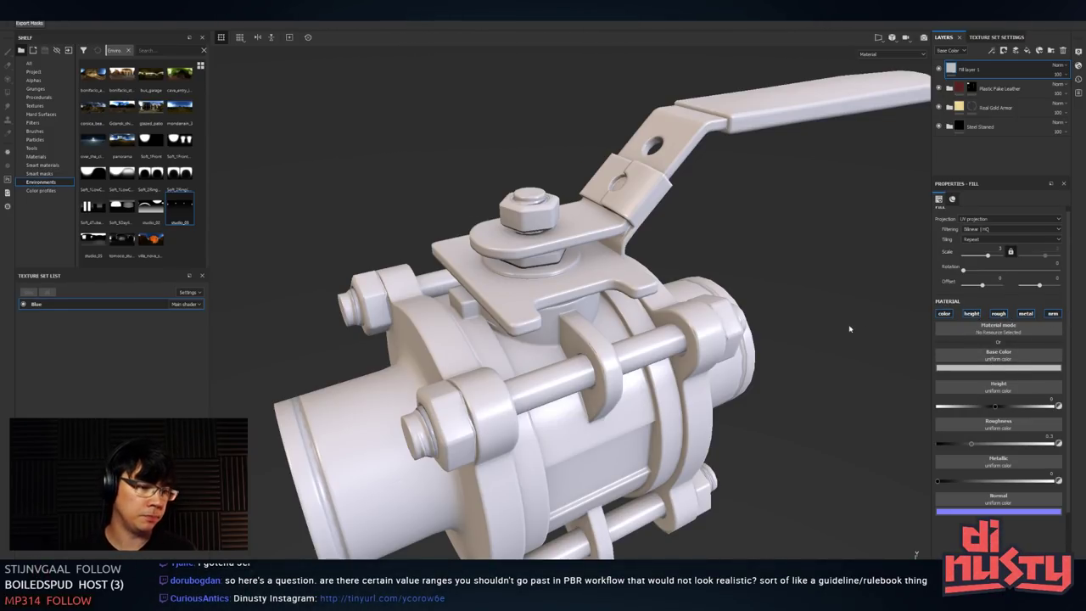
left_click(944, 314)
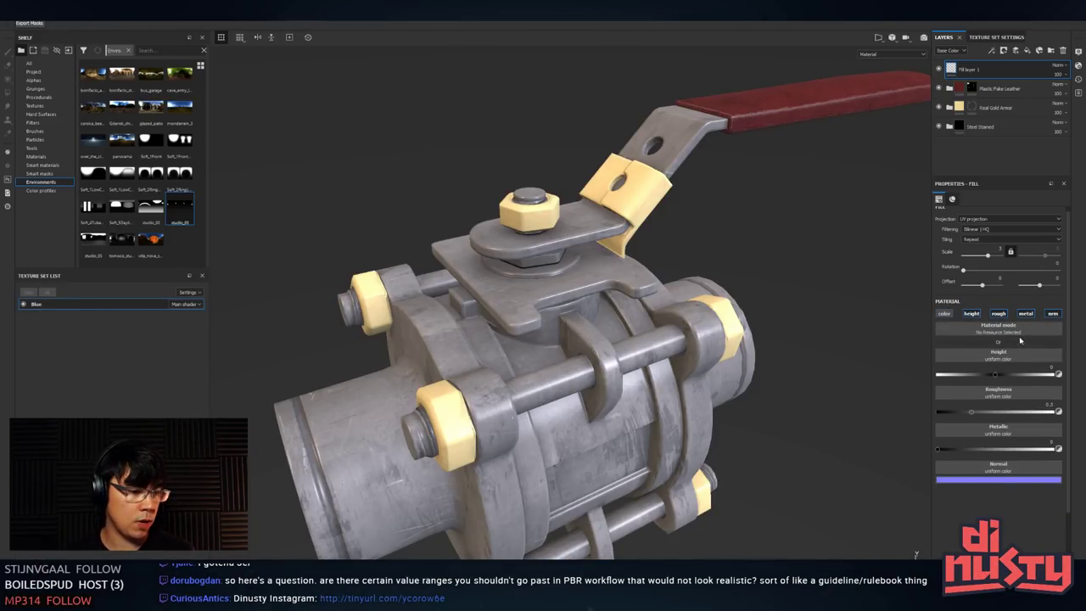
left_click(971, 313)
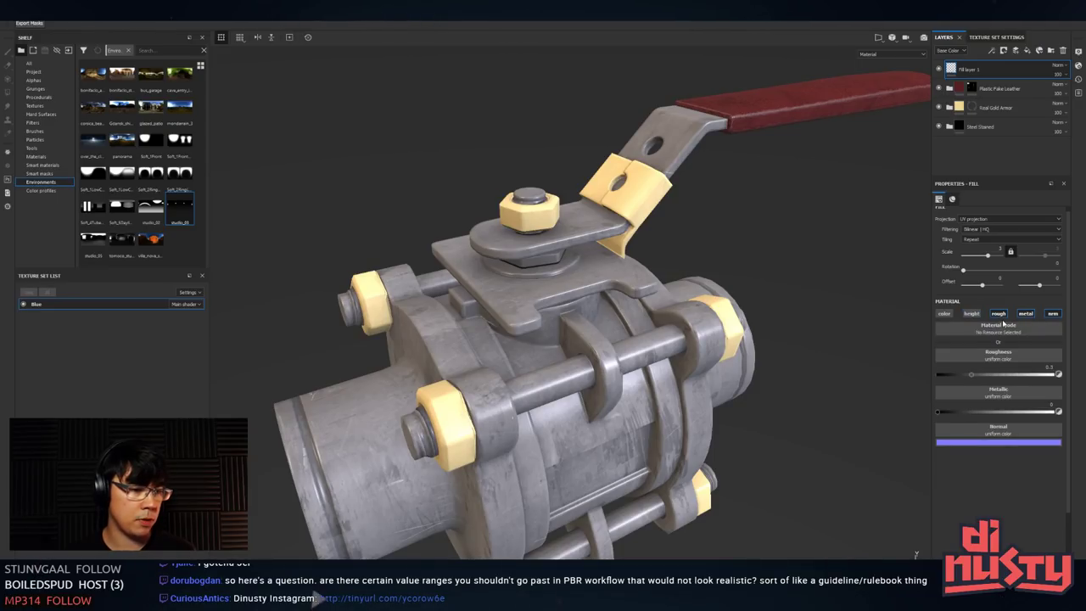
left_click(998, 313)
left_click(1052, 313)
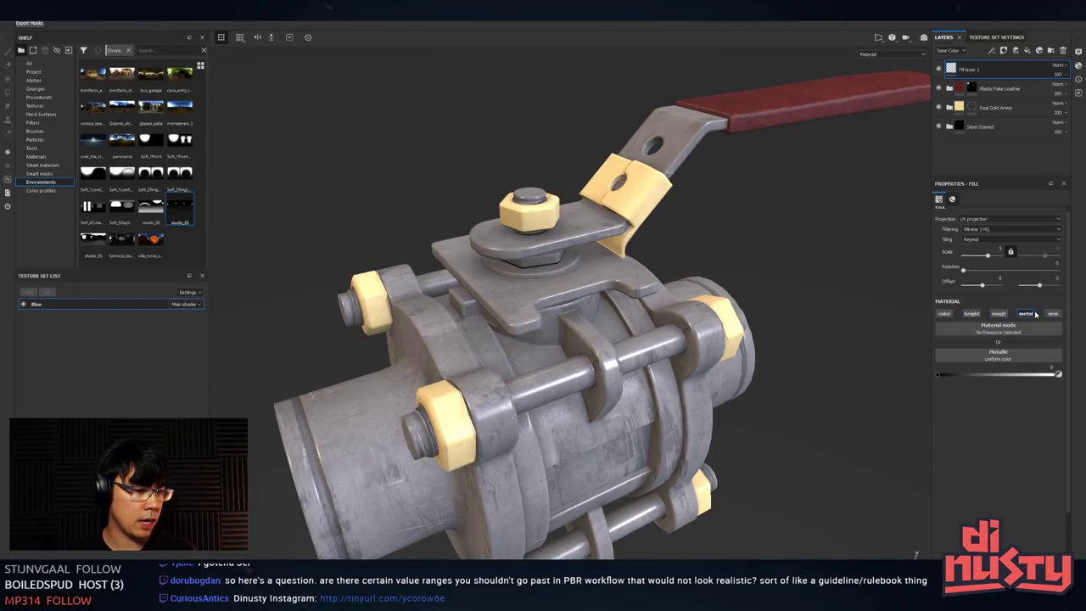
left_click(1025, 313)
left_click(1052, 313)
left_click(971, 313)
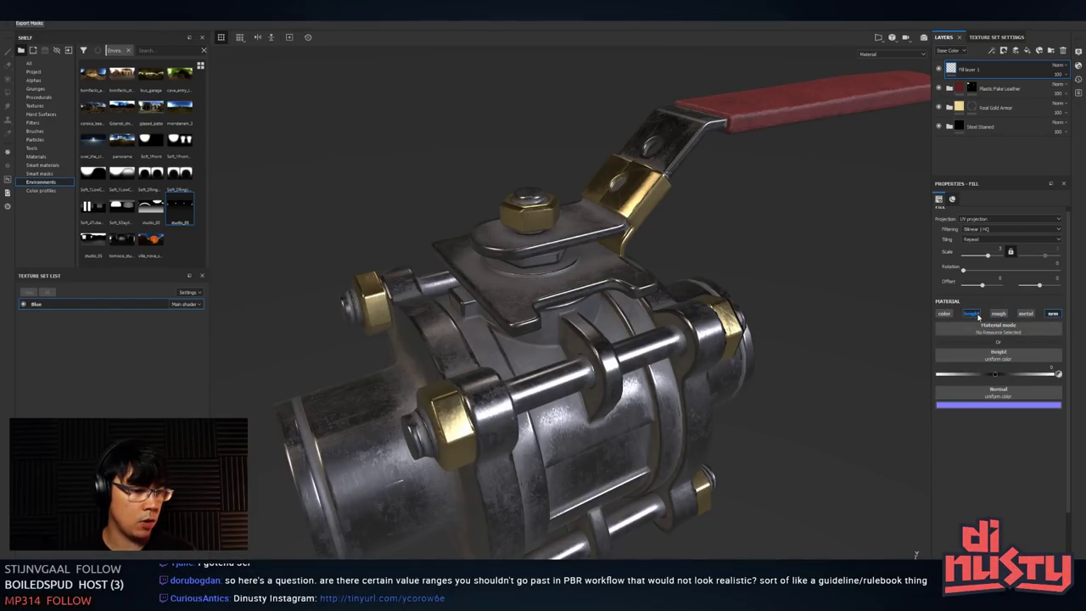
- Enable the base color channel on the top fill layer and examine its uniform gray in the color picker
right_click_drag(750, 416, 781, 403, "alt")
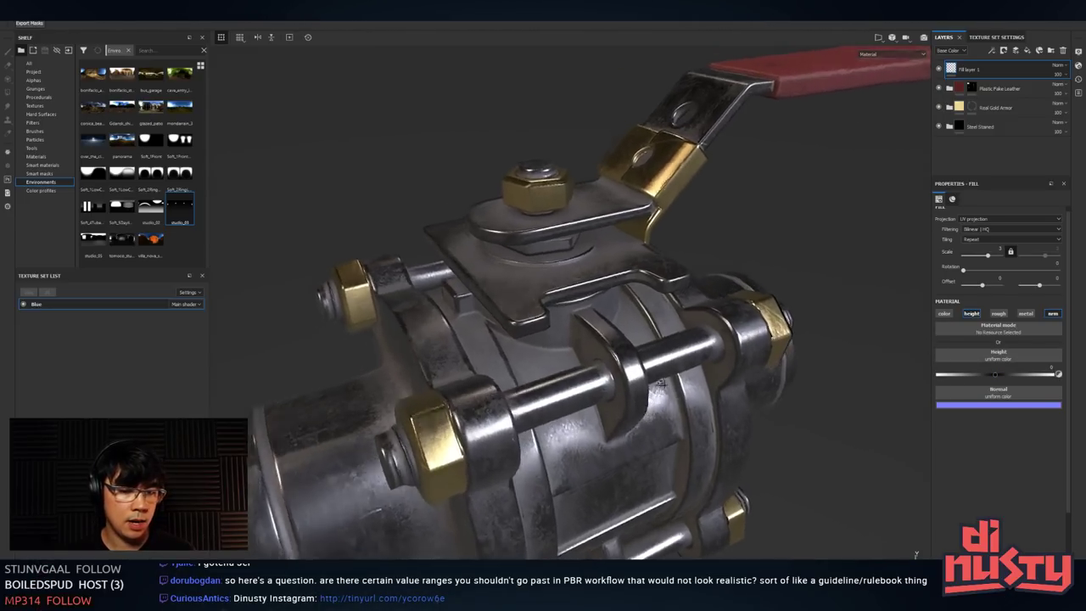
left_click_drag(780, 403, 635, 319, "alt")
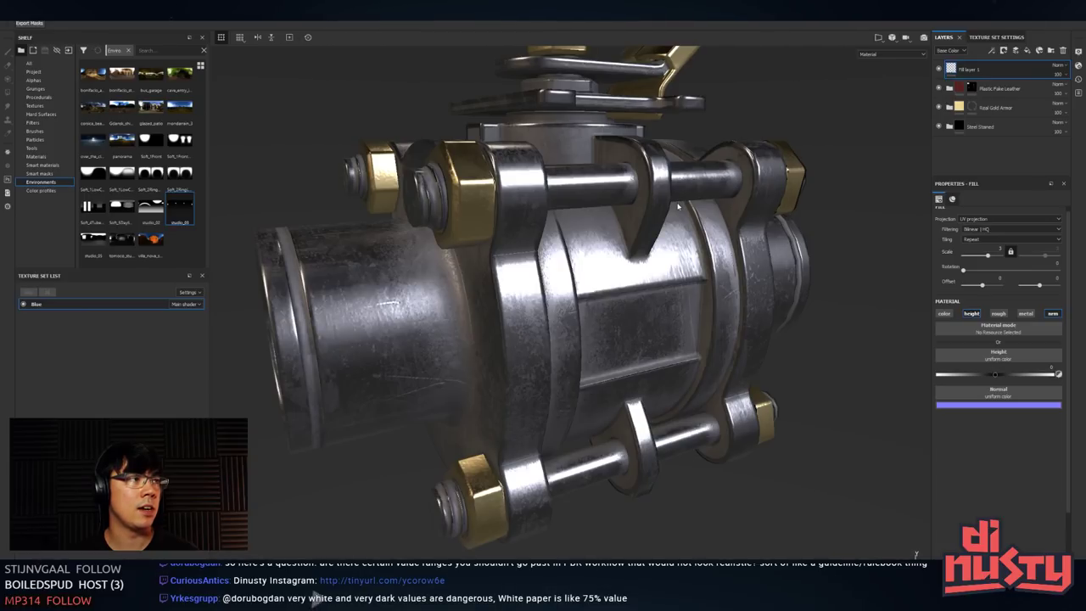
left_click_drag(678, 218, 573, 245, "alt")
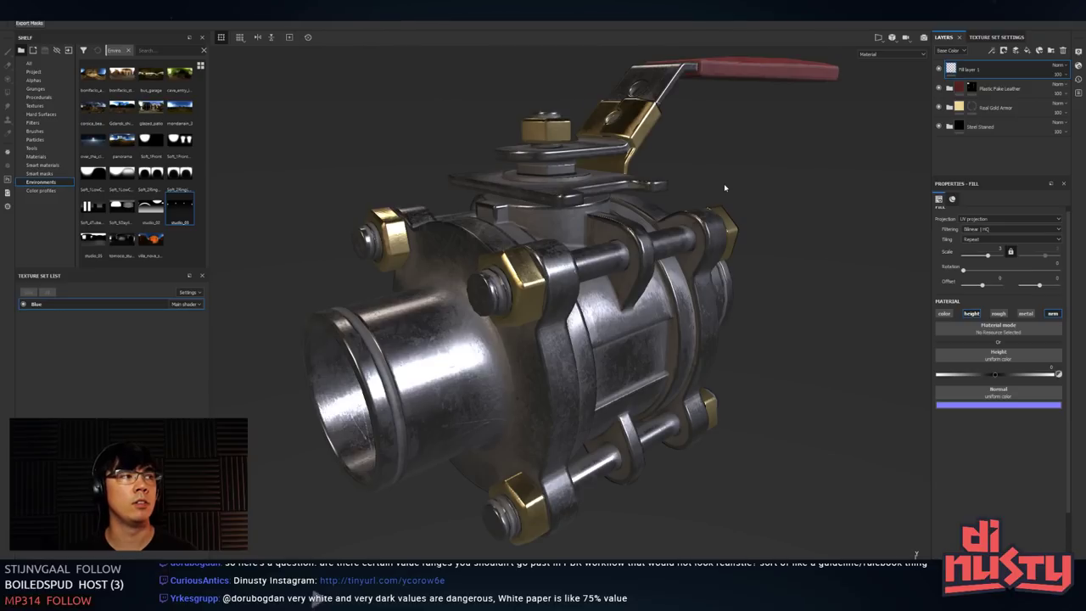
left_click(944, 313)
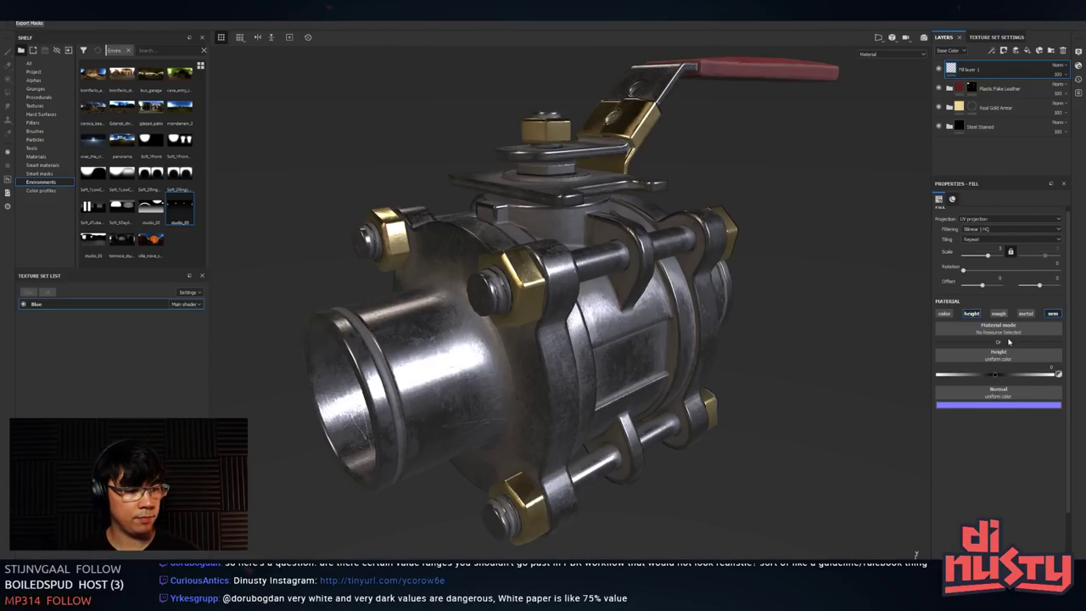
left_click(995, 369)
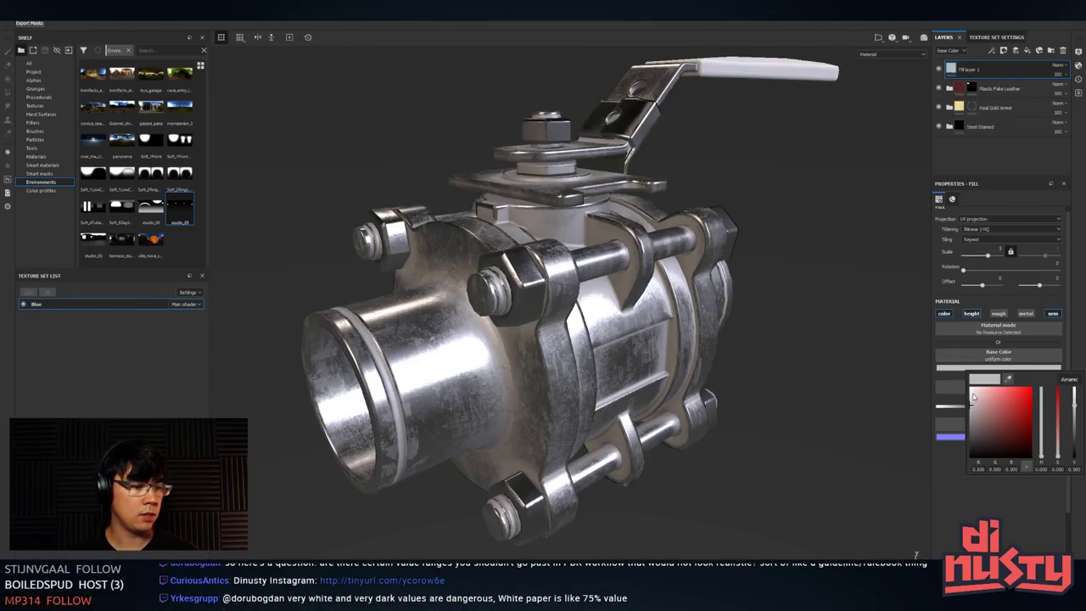
left_click(795, 368)
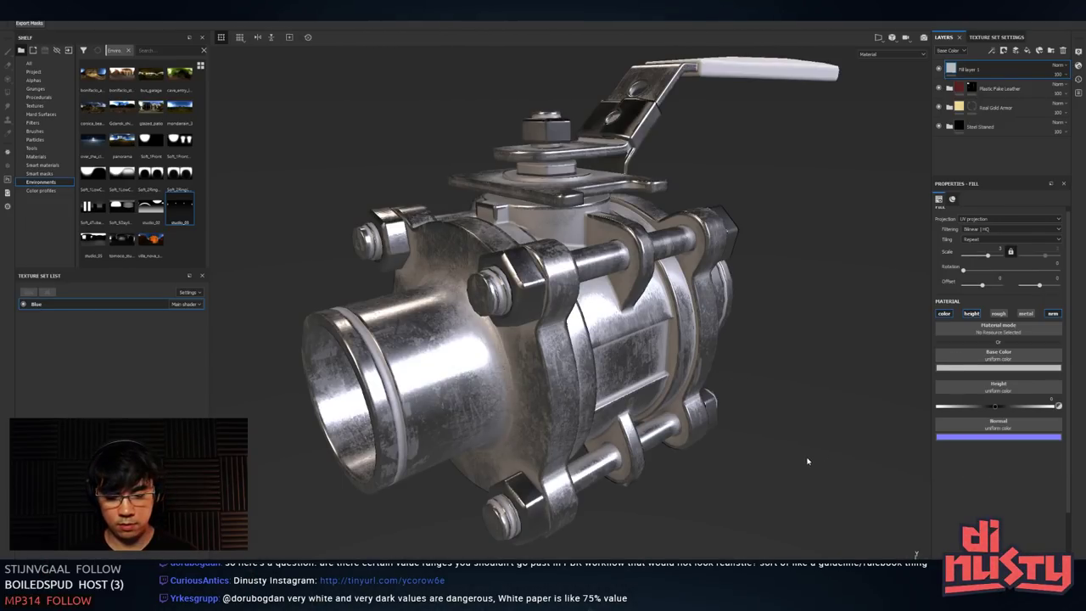
left_click(997, 367)
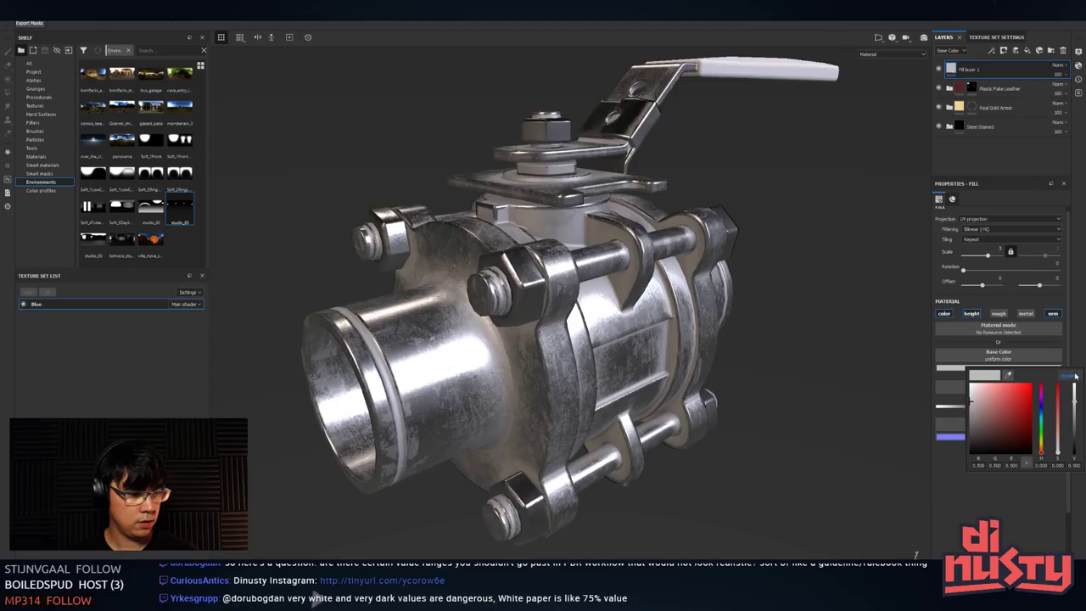
left_click(1074, 376)
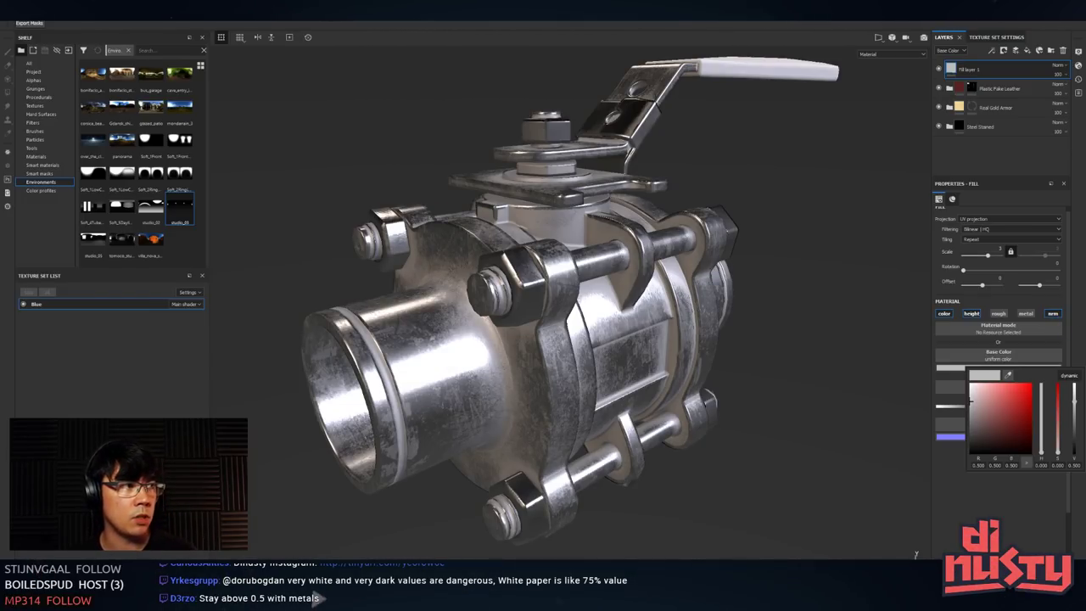
- Compare the valve with the top fill layer hidden and shown, and disable the layer's base color channel
left_click_drag(680, 280, 637, 321, "alt")
right_click_drag(637, 321, 652, 322, "alt")
middle_click_drag(651, 323, 626, 387, "alt")
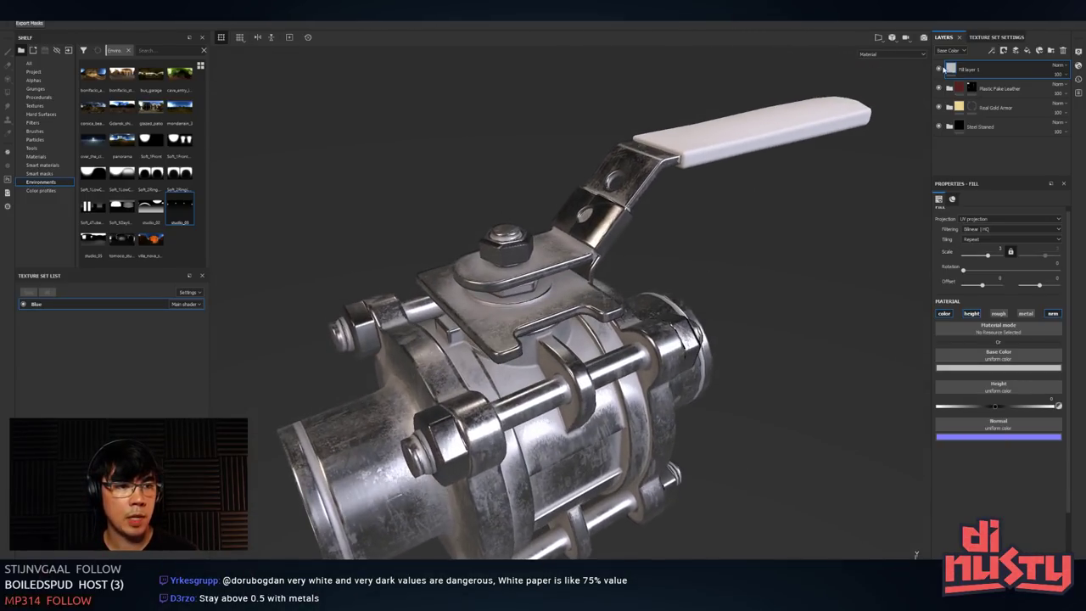
left_click(939, 69)
left_click(939, 69)
left_click(939, 69)
left_click(939, 68)
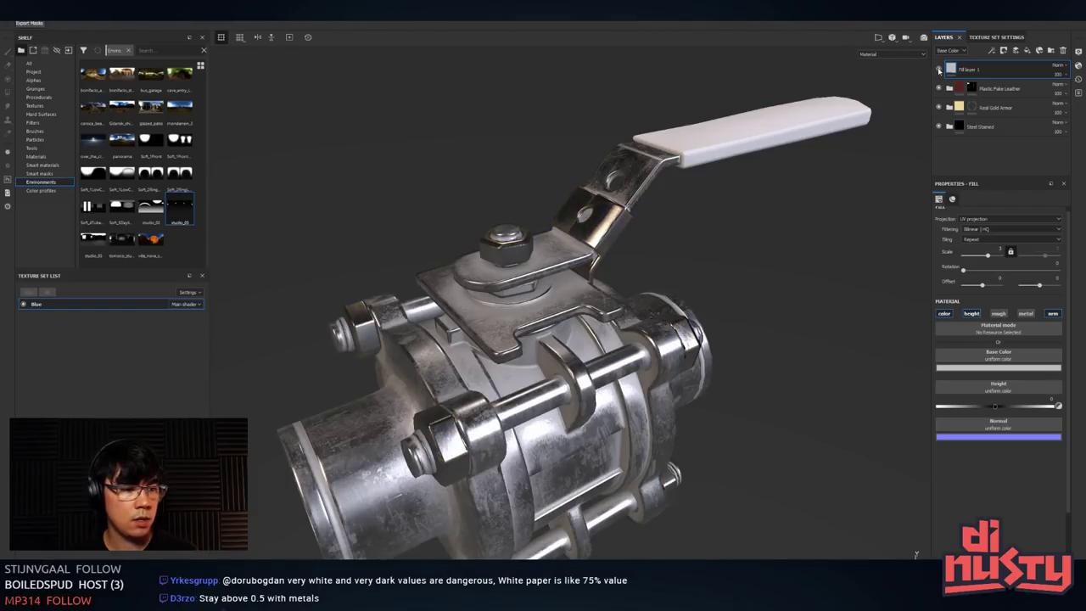
left_click(944, 313)
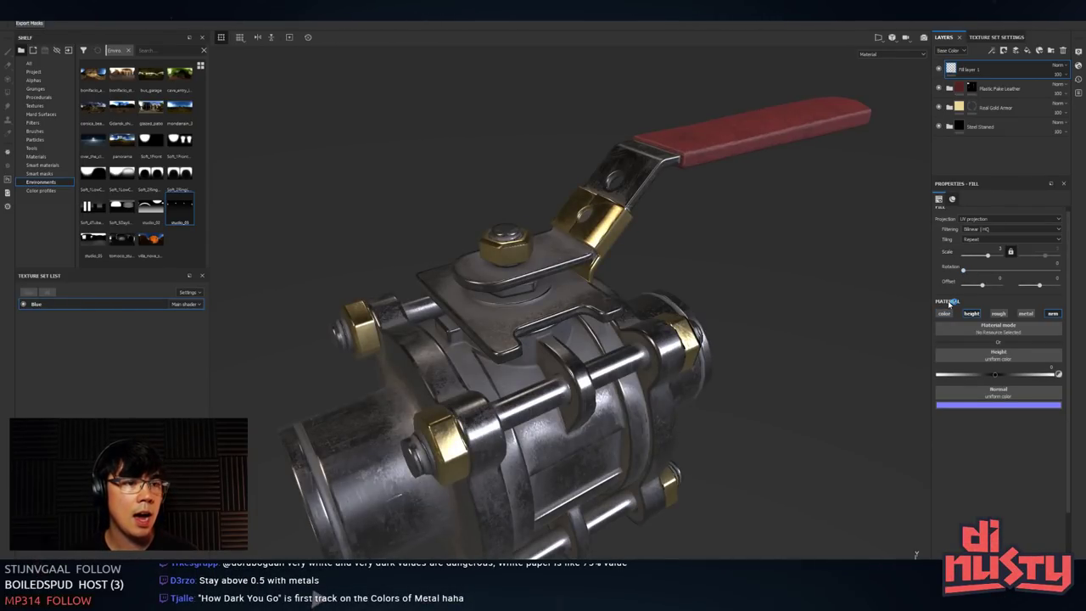
middle_click_drag(850, 343, 848, 310)
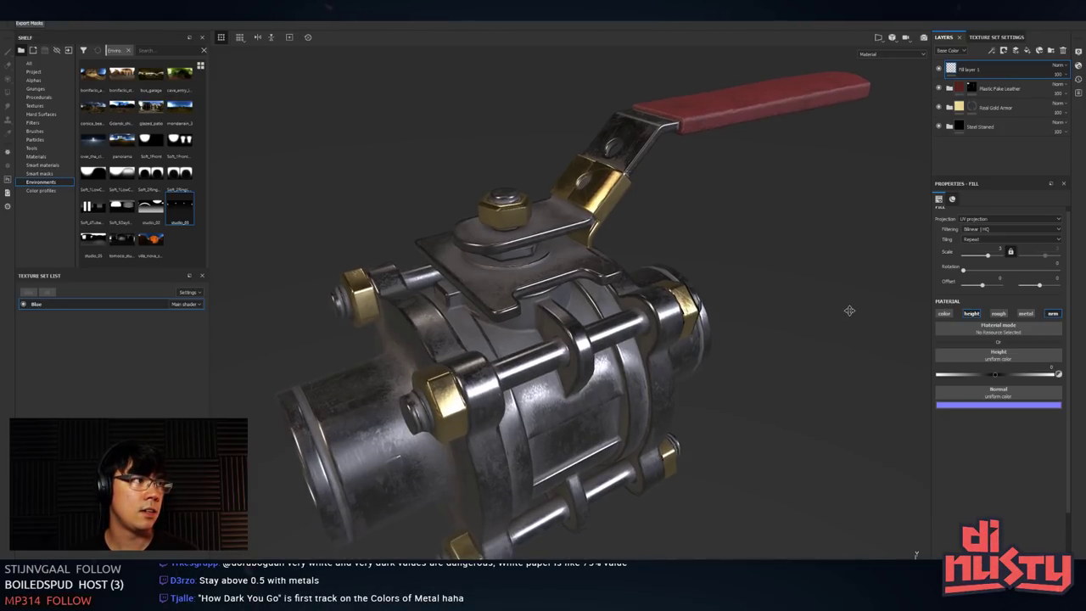
key("alt")
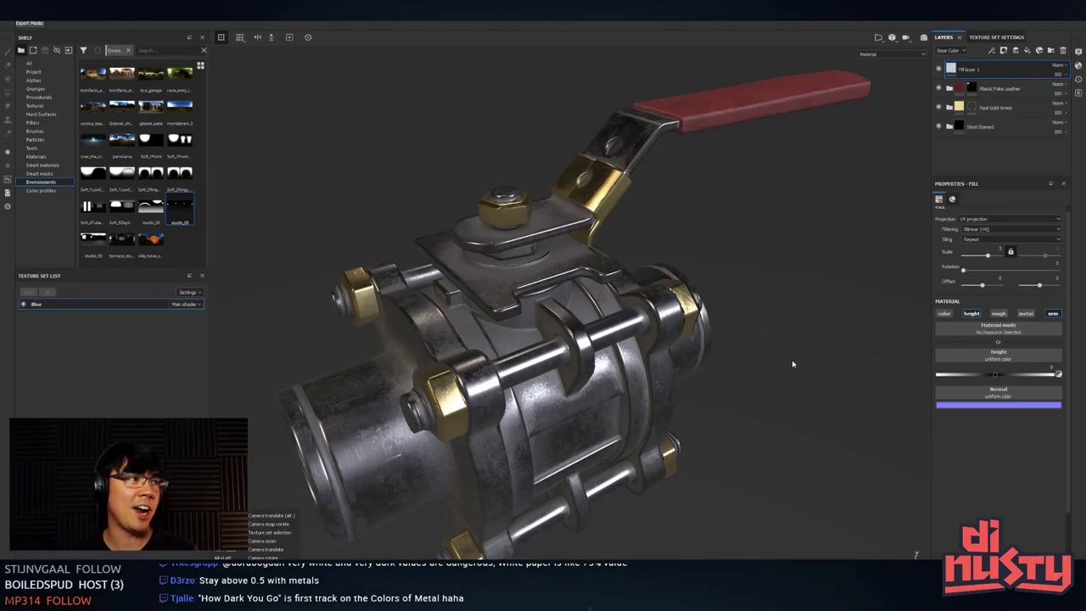
right_click_drag(721, 361, 754, 371, "alt")
middle_click_drag(753, 371, 773, 350, "alt")
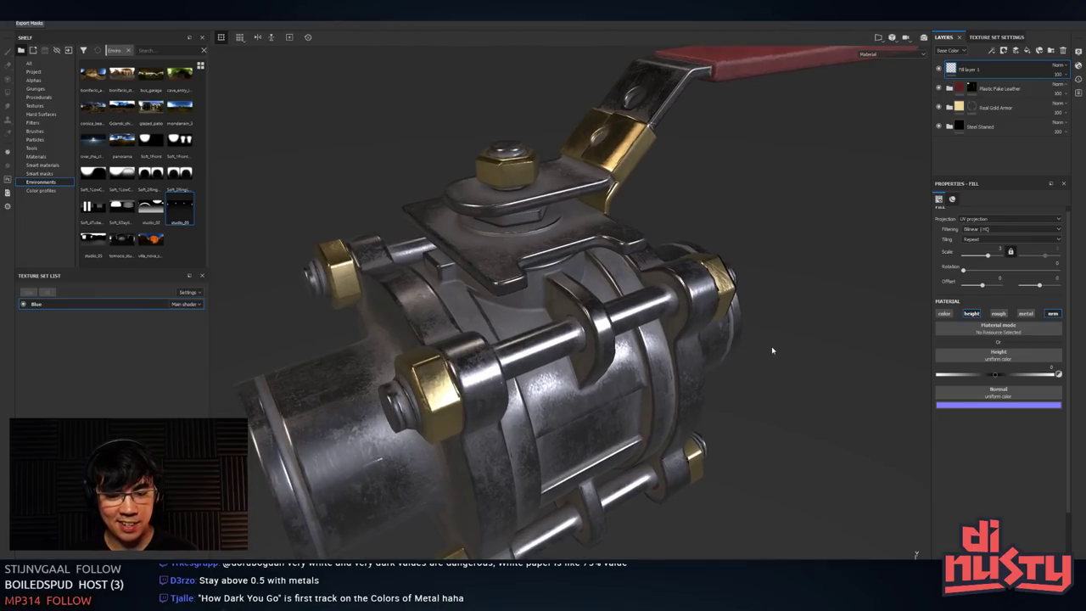
- Switch to Photoshop, try pale cyan and dark teal foreground colors, cancel the Color Picker, and return to Substance Painter
key("alt+Tab")
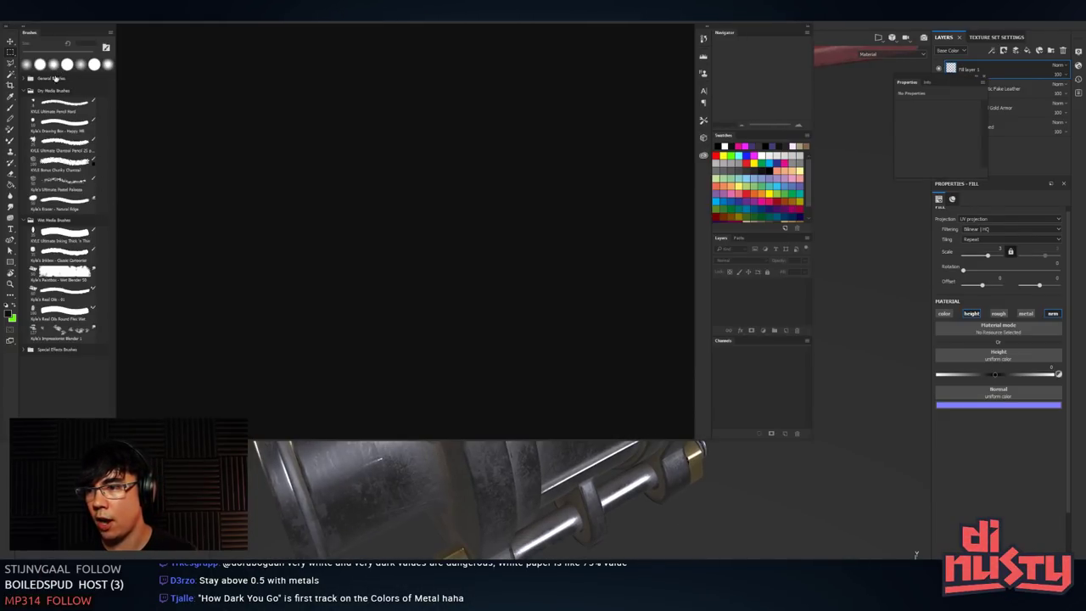
left_click(10, 313)
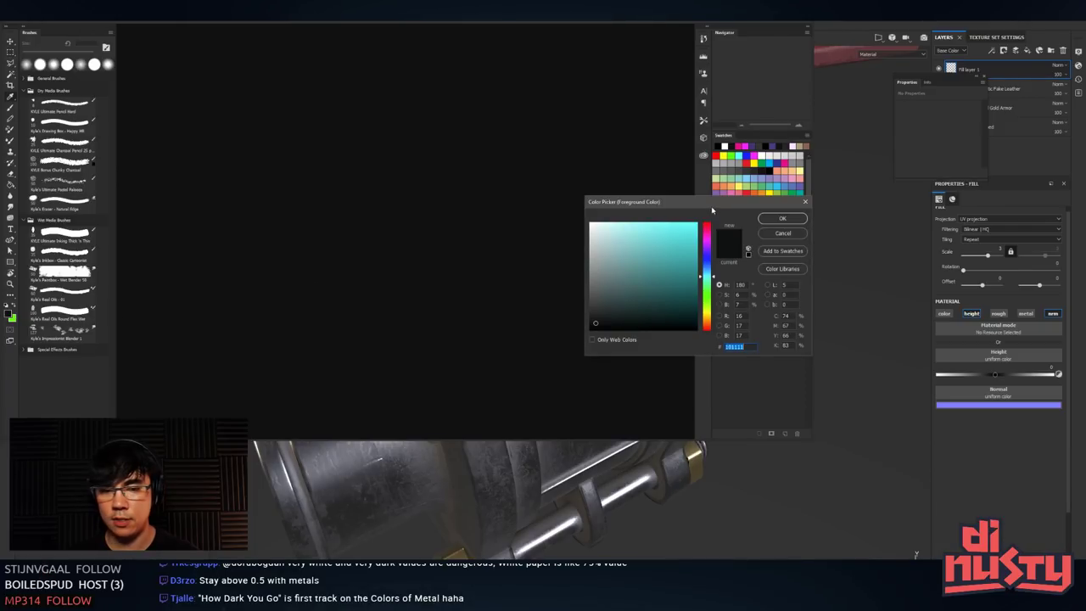
left_click_drag(714, 203, 561, 128)
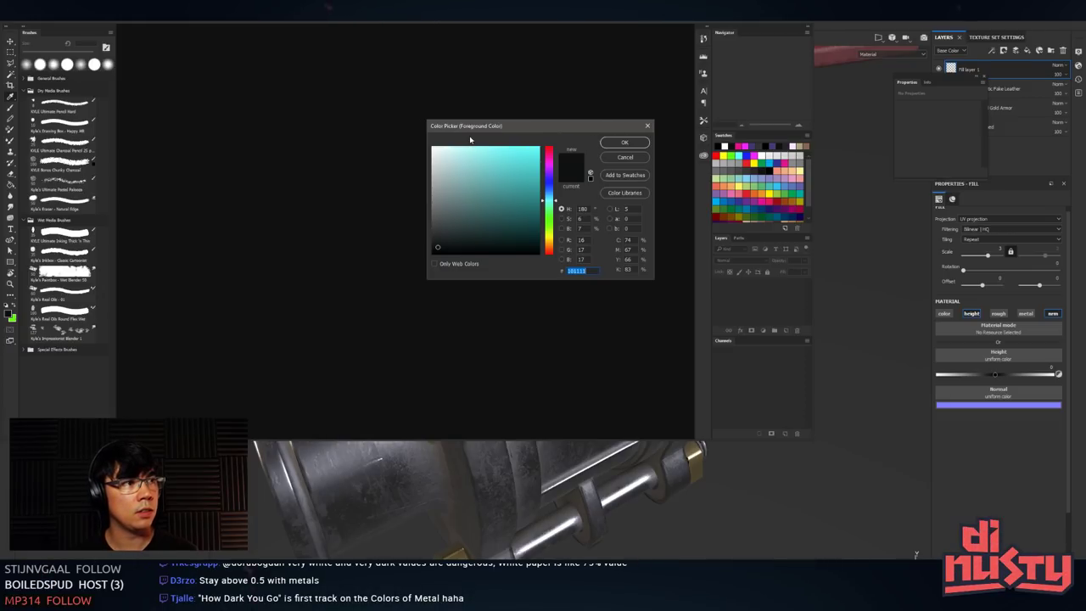
left_click(451, 148)
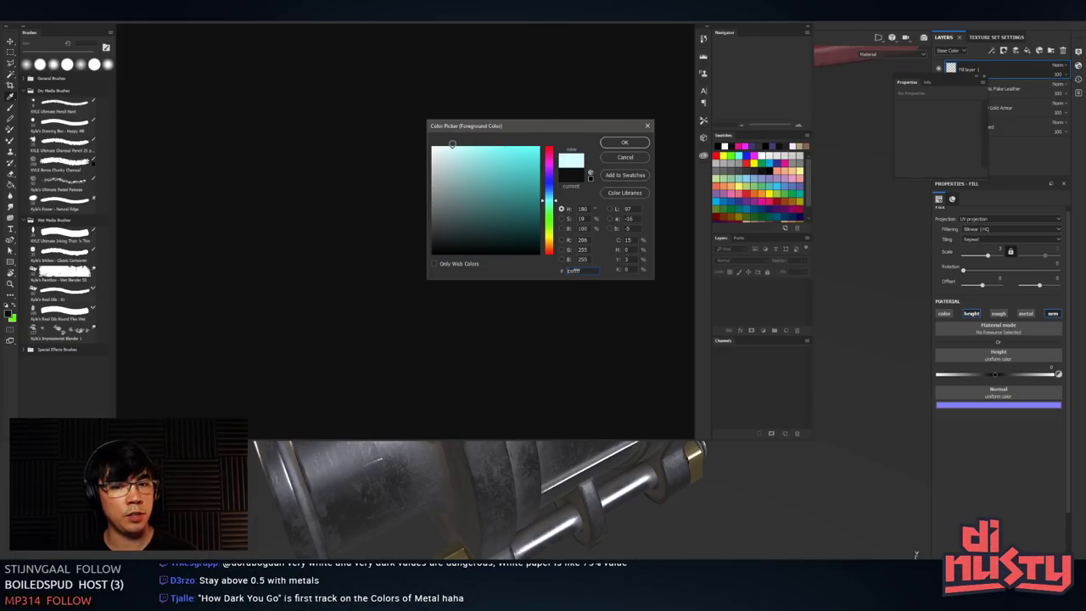
mouse_move(452, 144)
left_mouse_down()
mouse_move(462, 204)
mouse_move(449, 252)
mouse_move(480, 232)
mouse_move(538, 234)
mouse_move(518, 216)
mouse_move(538, 220)
left_mouse_up()
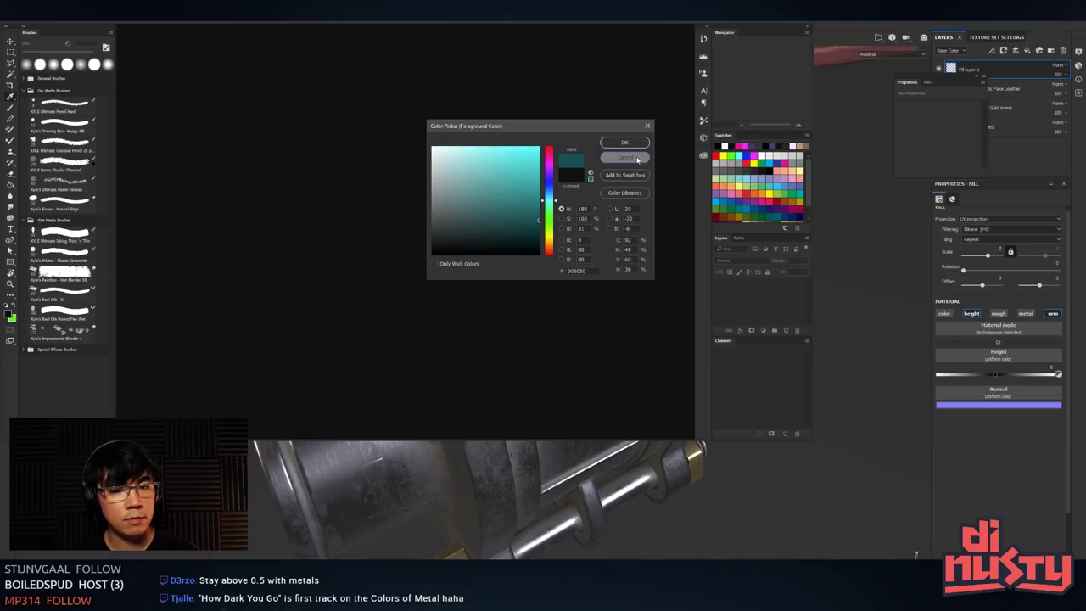
left_click_drag(508, 222, 516, 222)
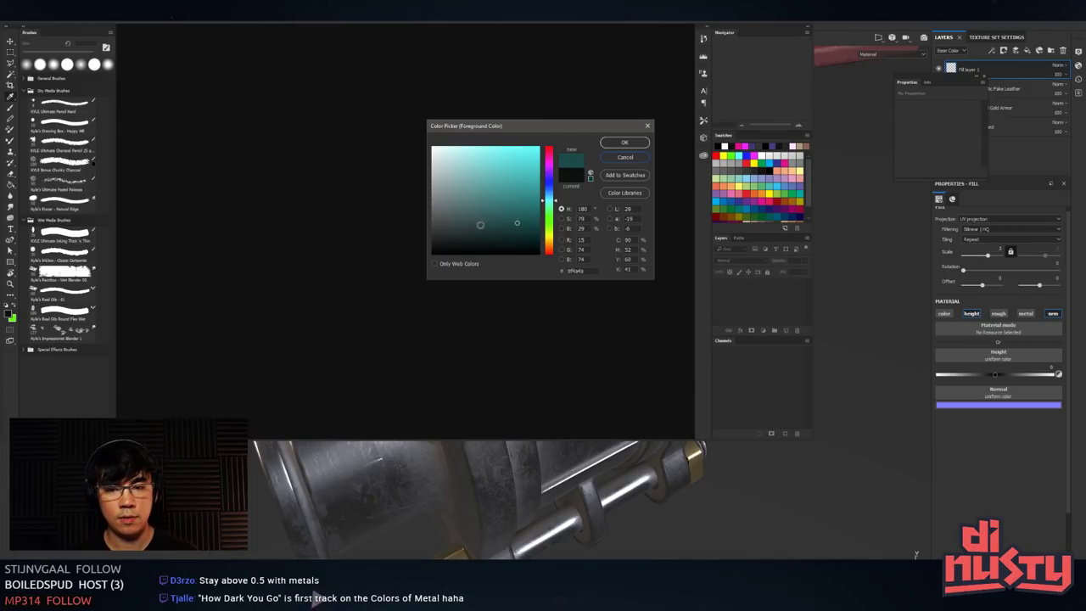
left_click(627, 162)
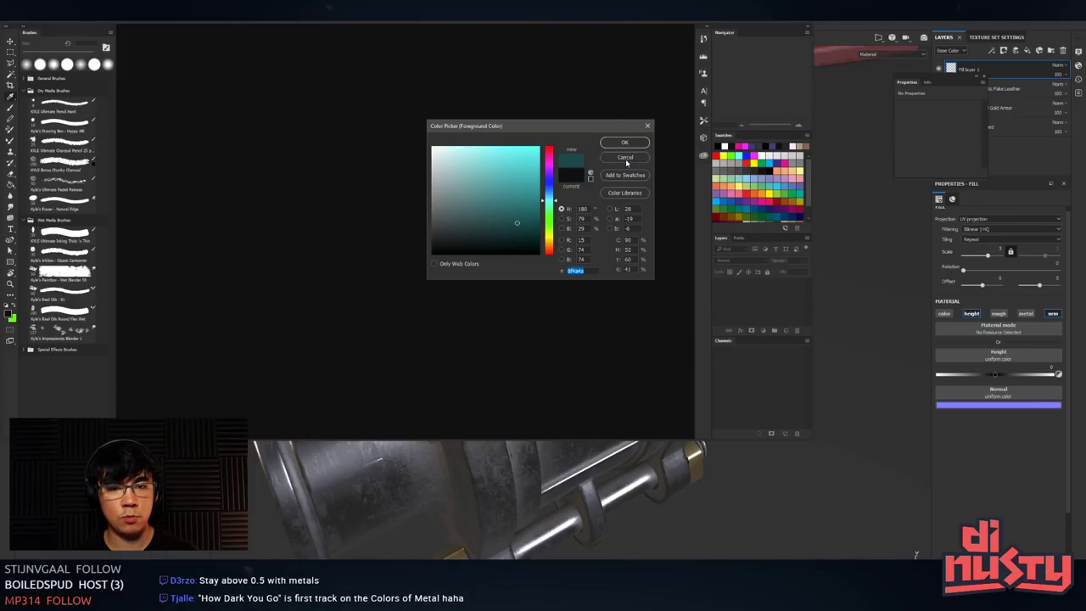
left_click(625, 158)
key("alt+Tab")
- Rename the top fill layer as Welds
left_click_drag(787, 180, 739, 126, "alt")
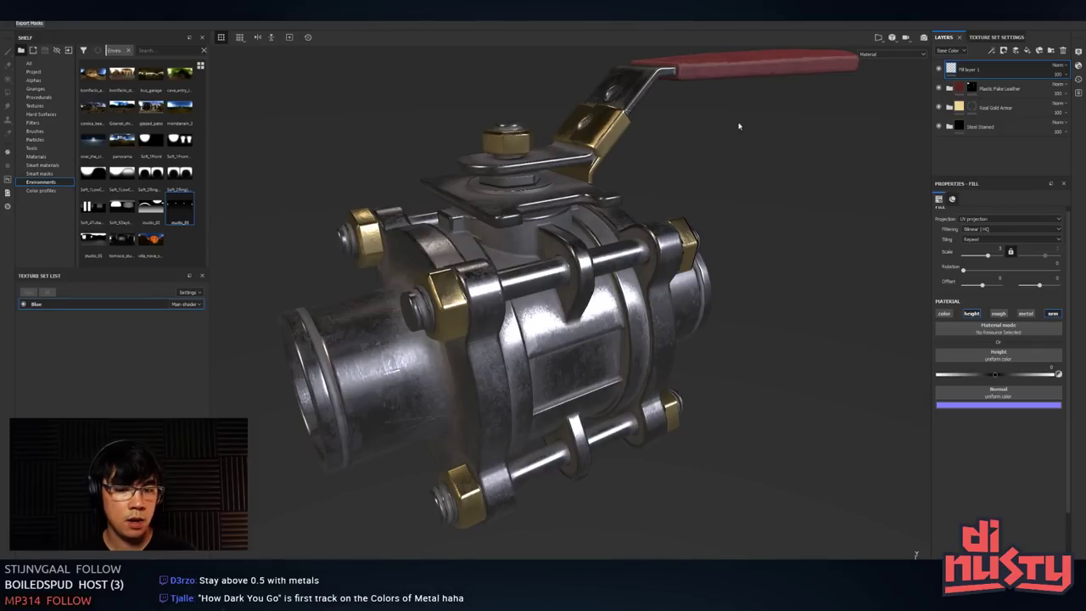
right_click_drag(740, 127, 809, 274, "alt")
left_click_drag(809, 274, 775, 196, "alt")
right_click_drag(775, 196, 763, 178, "alt")
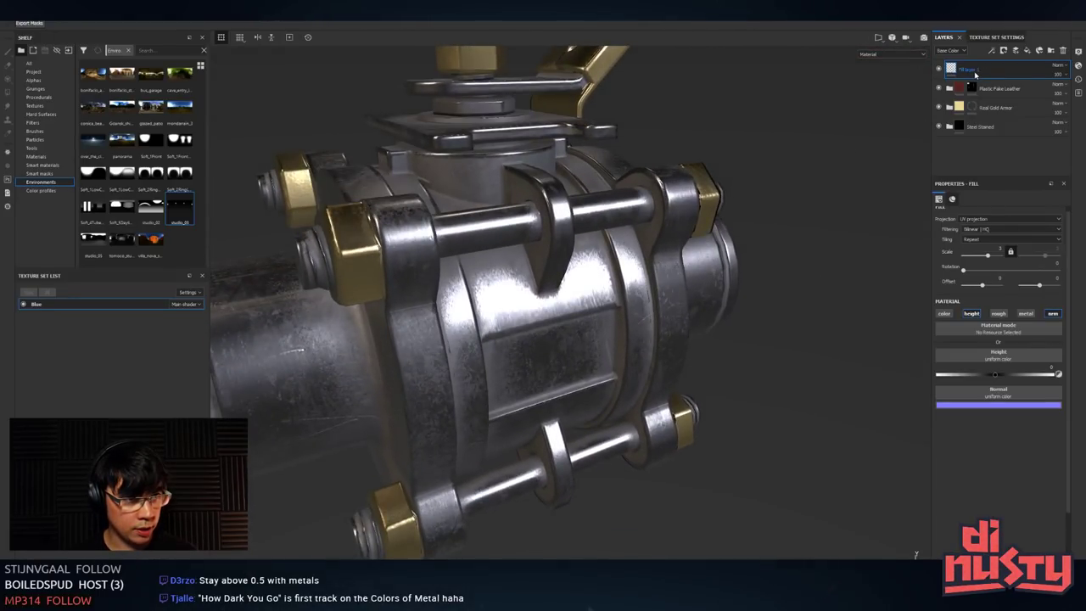
double_click(973, 71)
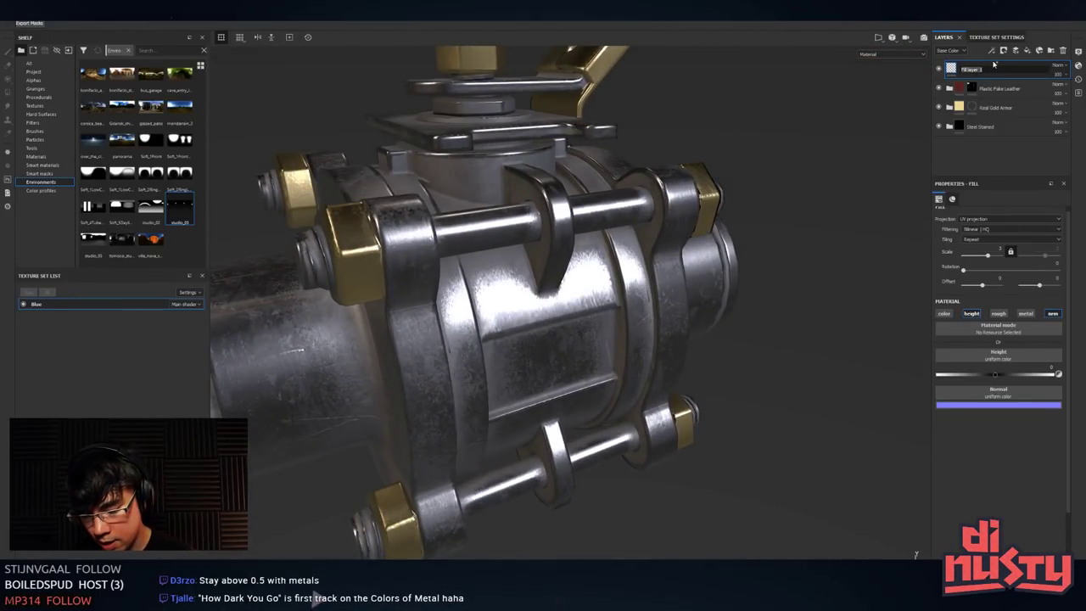
type("Welds")
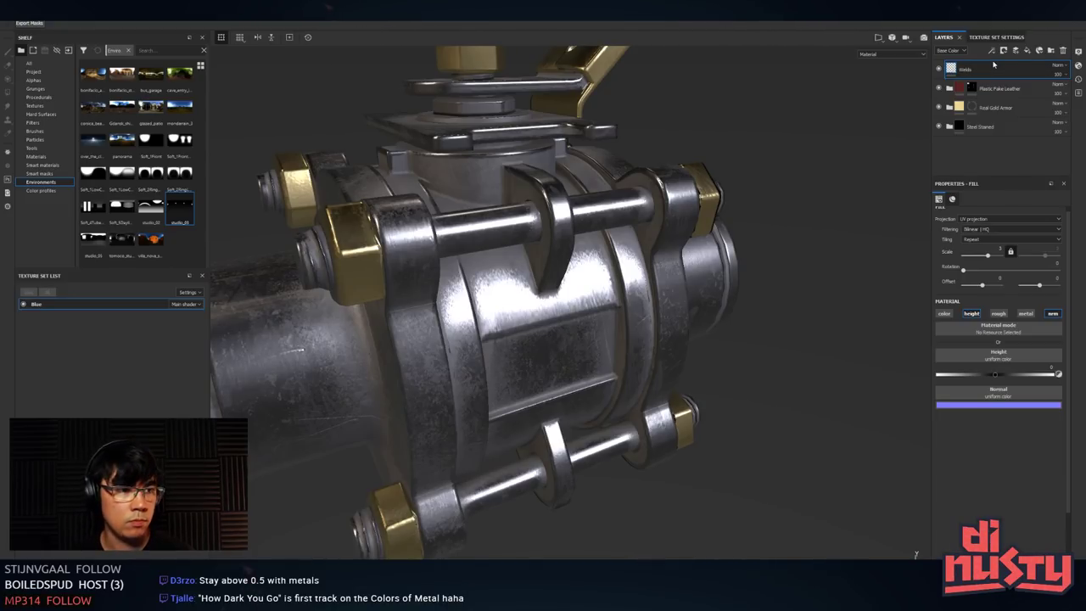
- Add a black mask to the Welds layer
left_click_drag(761, 202, 819, 259, "alt")
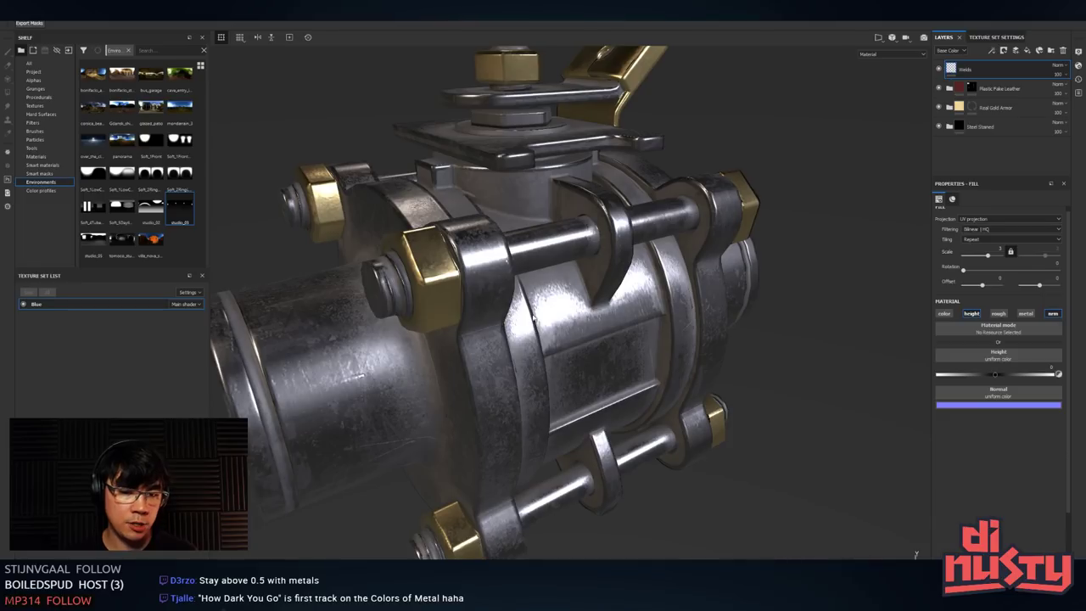
right_click_drag(814, 170, 815, 293, "alt")
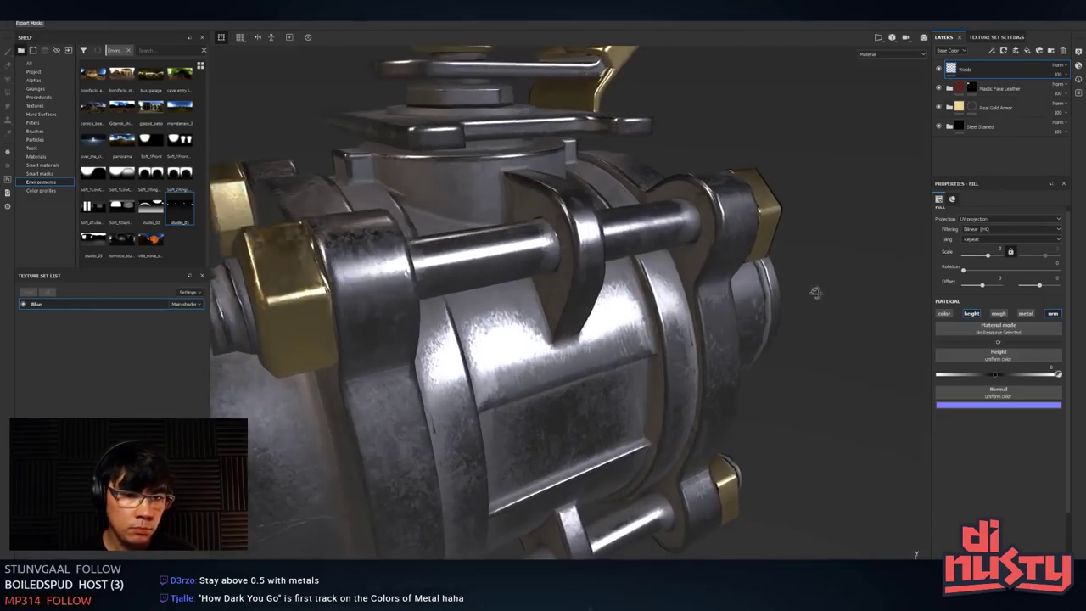
middle_click_drag(424, 318, 647, 259, "alt")
left_click_drag(647, 260, 693, 383, "alt")
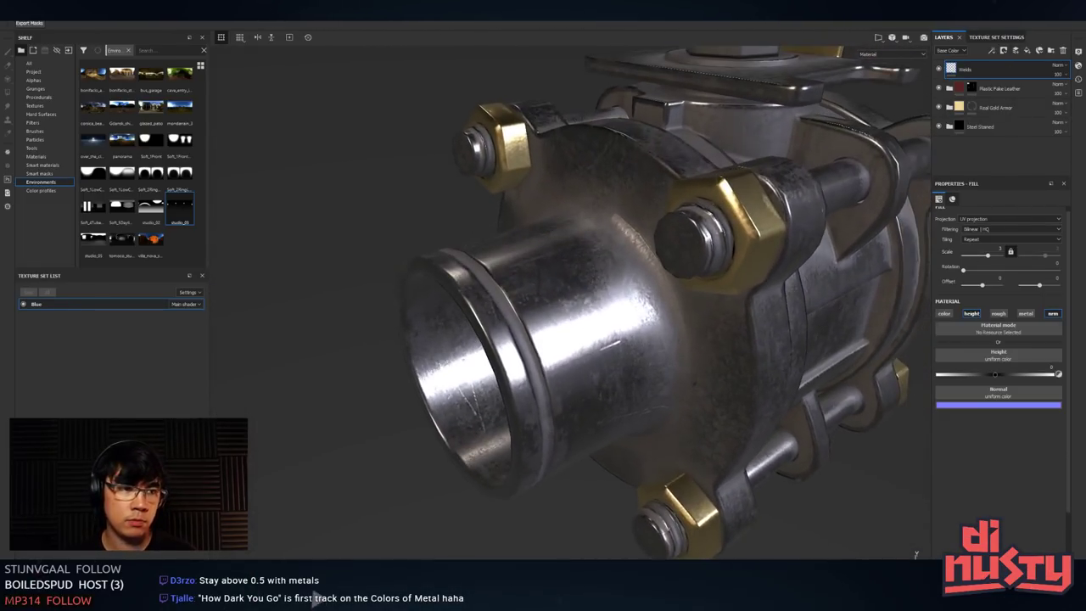
left_click(1004, 51)
left_click(1029, 73)
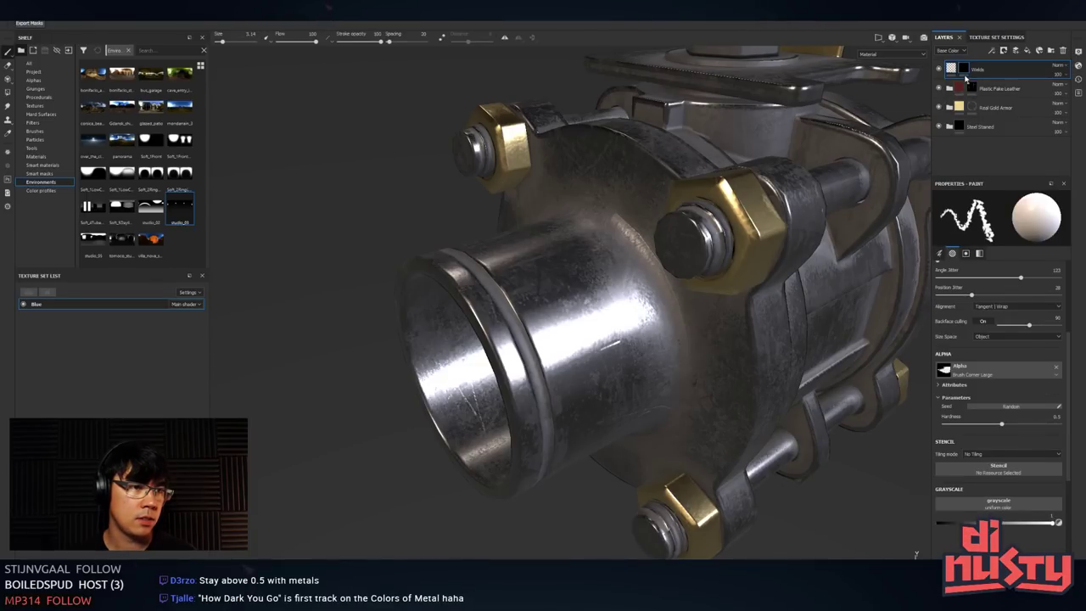
left_click_drag(853, 229, 815, 303, "alt")
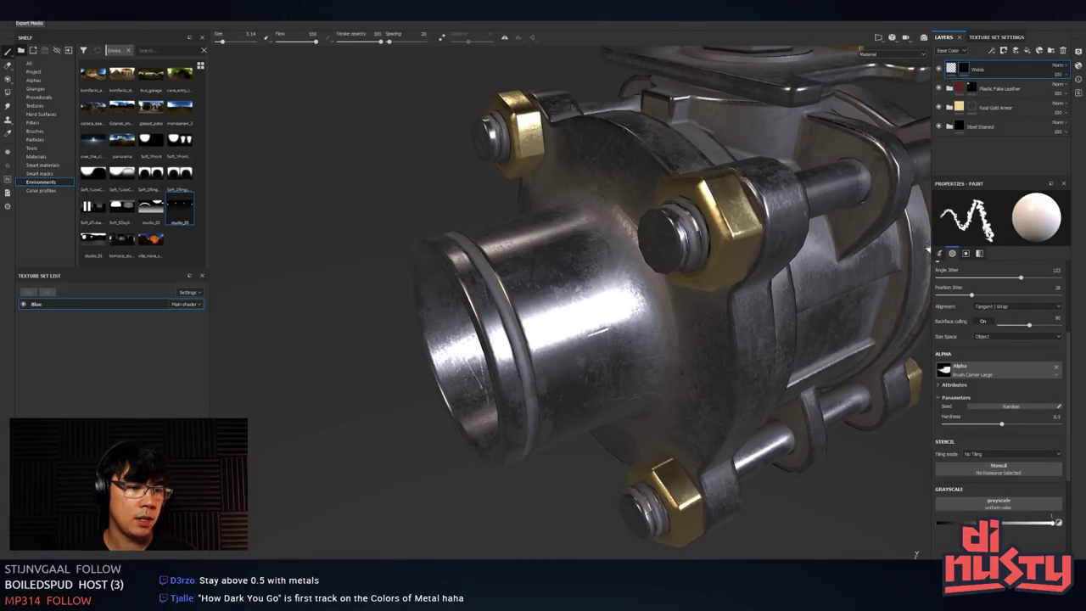
- Isolate the Welds mask, reduce the brush size to about 1.23, try strokes along the pipe, and return to the material view
left_click(963, 68, "alt")
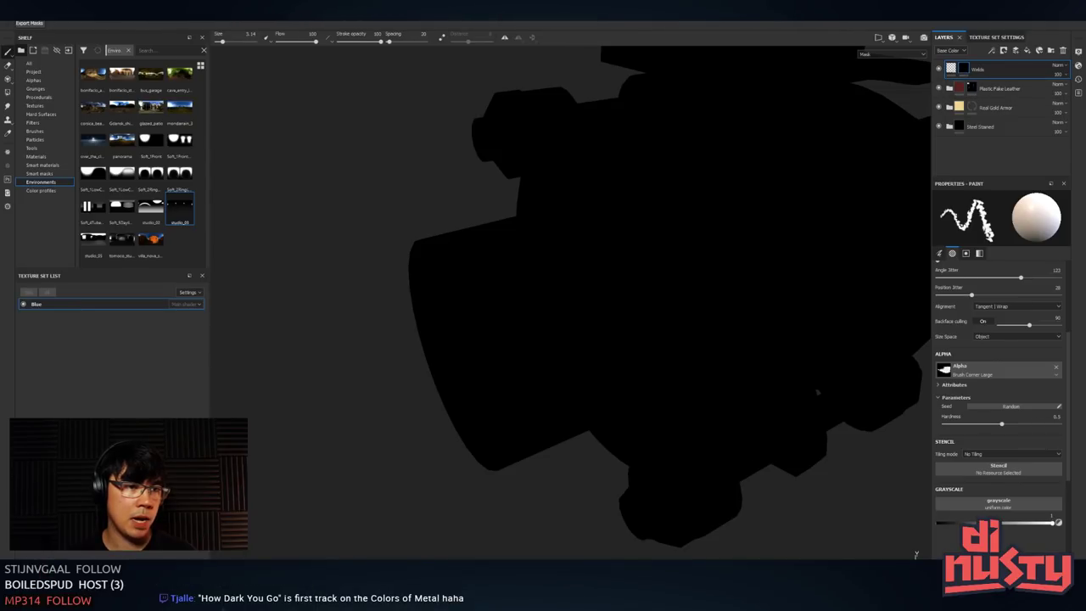
left_click_drag(506, 279, 572, 391)
key("ctrl+z")
right_click_drag(537, 291, 496, 291, "ctrl")
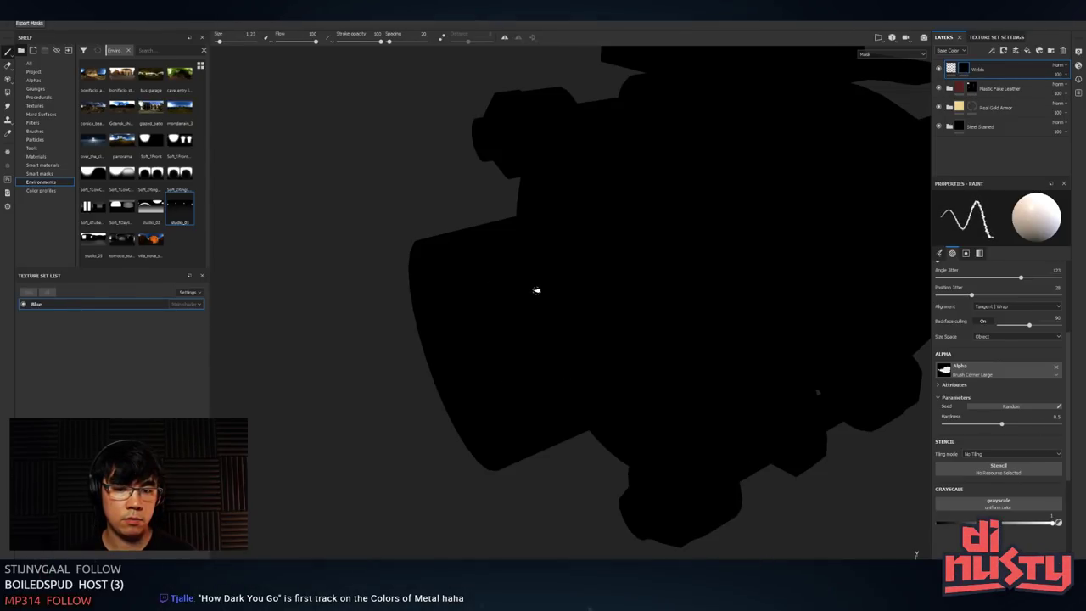
mouse_move(475, 254)
left_mouse_down()
mouse_move(500, 315)
mouse_move(597, 371)
mouse_move(639, 332)
left_mouse_up()
key("m")
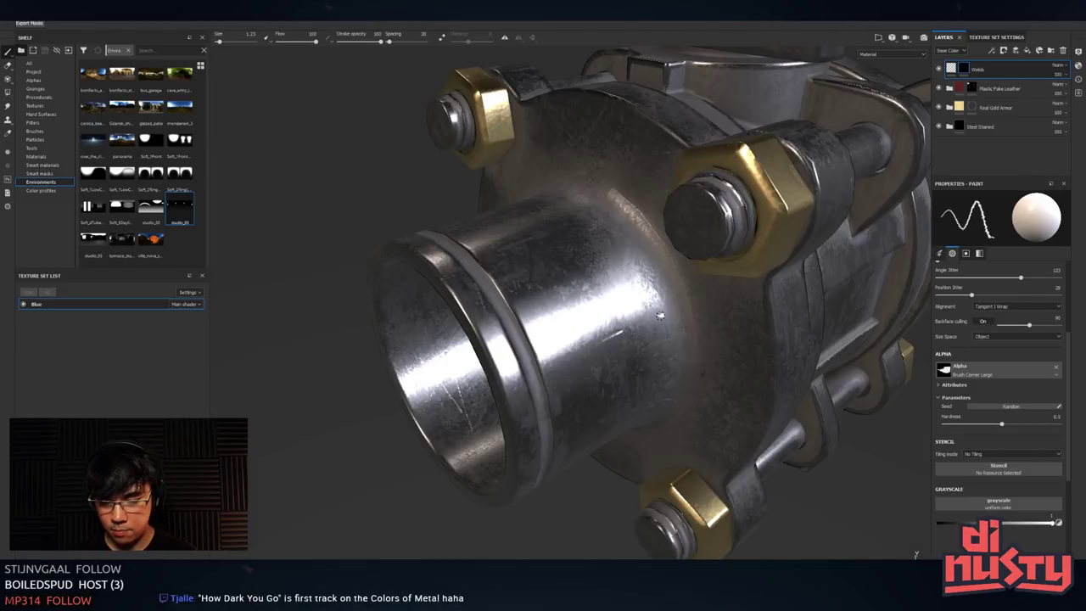
- Raise the Welds fill layer's height to 0.0432
left_click_drag(549, 241, 533, 263, "alt")
left_click(952, 68)
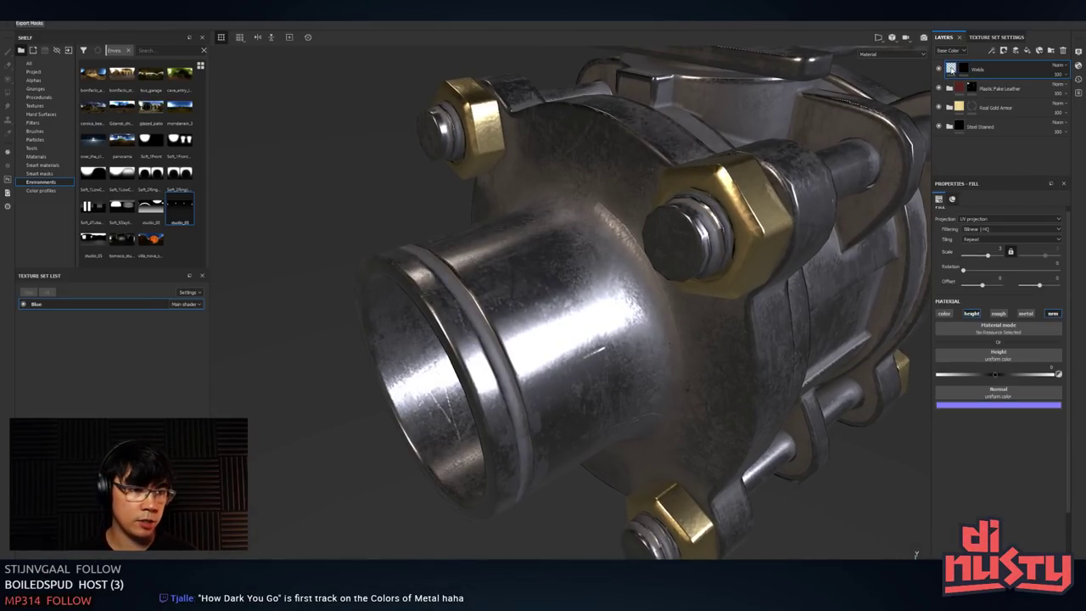
left_click(970, 314)
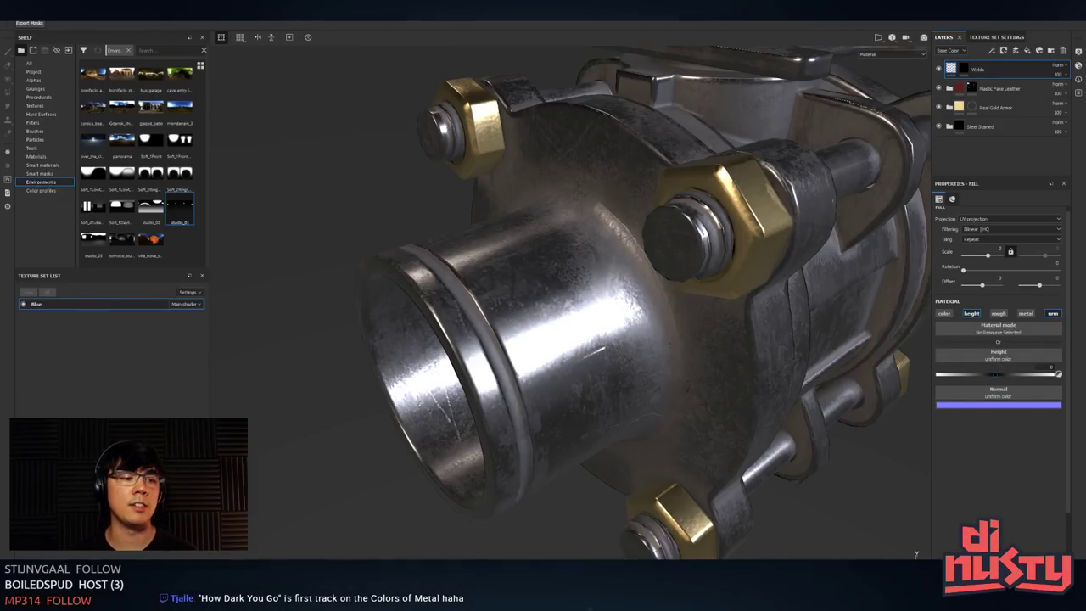
mouse_move(996, 375)
left_mouse_down()
mouse_move(1012, 373)
mouse_move(998, 373)
left_mouse_up()
left_click_drag(672, 344, 611, 339, "alt")
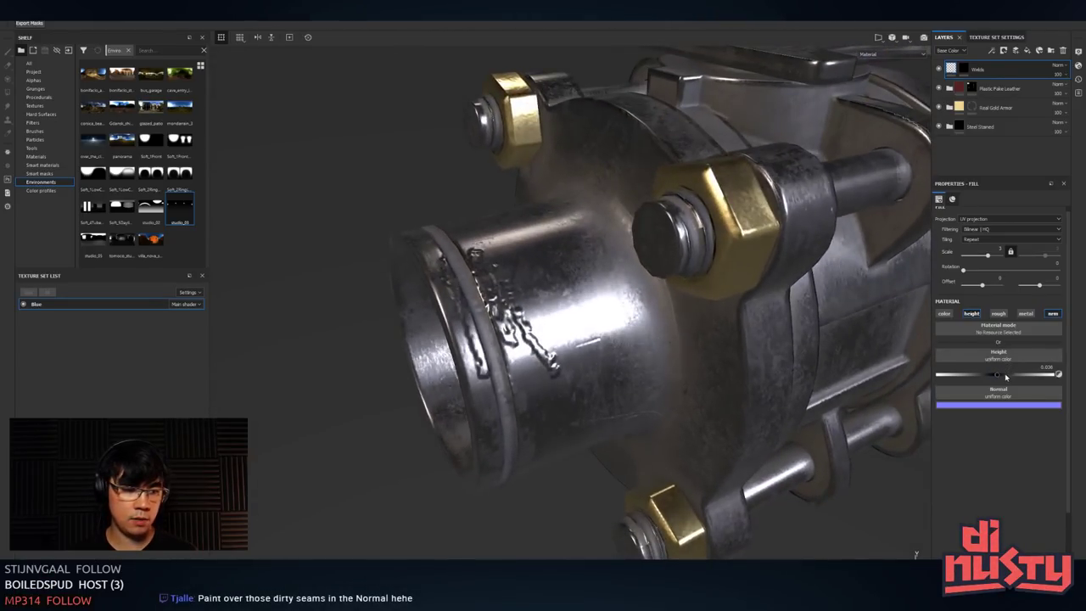
left_click_drag(998, 376, 998, 375)
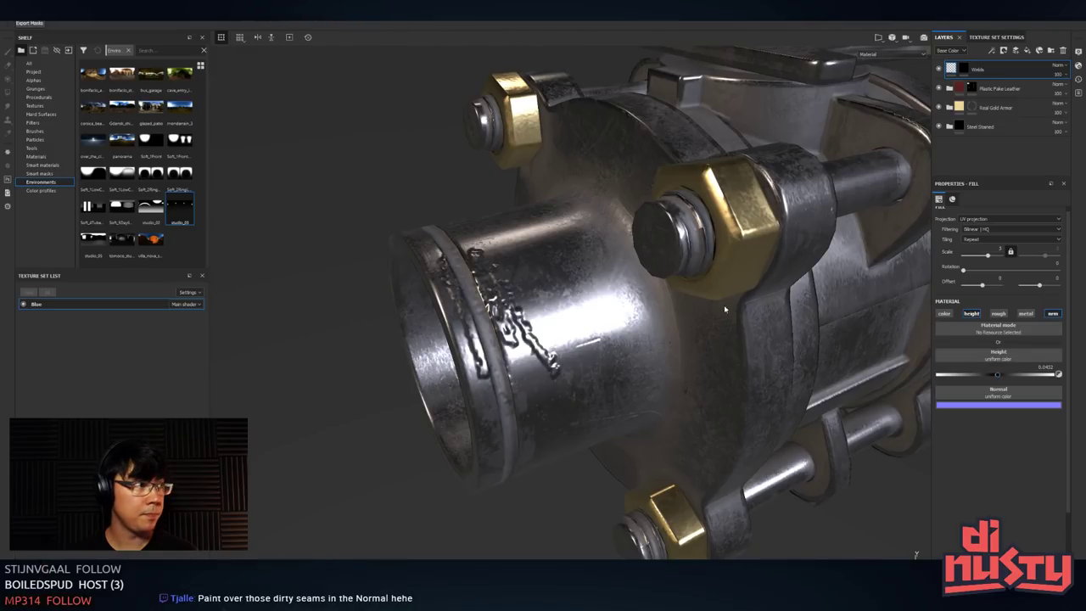
left_click_drag(724, 307, 774, 307, "alt")
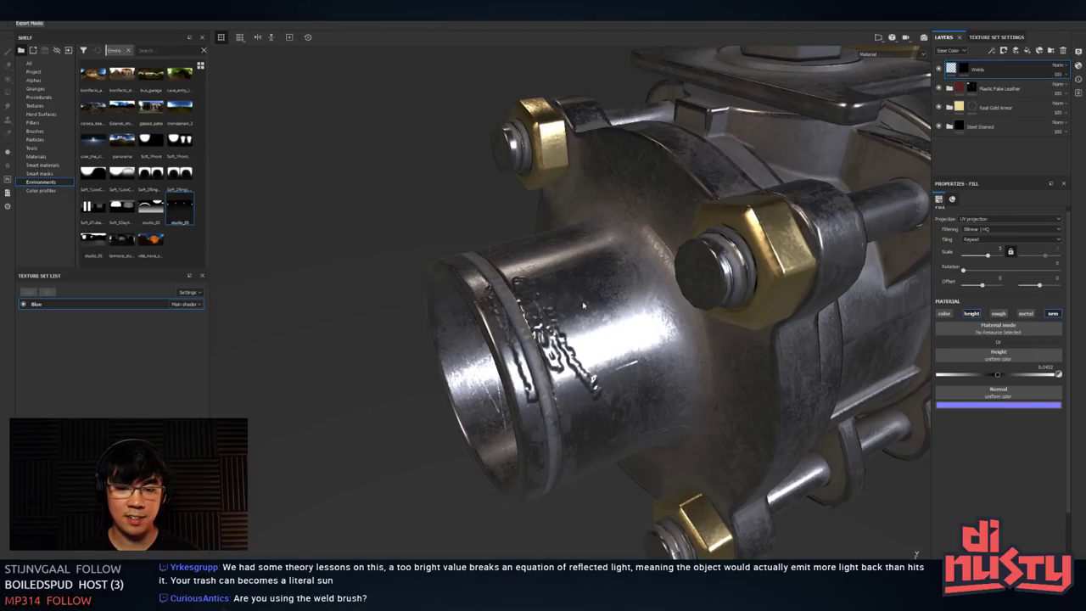
- Try strokes across the pipe on the Welds mask, and undo all the painted strokes
mouse_move(583, 305)
left_mouse_down("alt")
mouse_move(615, 292)
mouse_move(566, 308)
mouse_move(551, 339)
mouse_move(619, 347)
mouse_move(644, 288)
mouse_move(661, 339)
mouse_move(593, 318)
mouse_move(586, 327)
mouse_move(598, 339)
mouse_move(683, 329)
mouse_move(632, 360)
mouse_move(657, 350)
left_mouse_up("alt")
key("1")
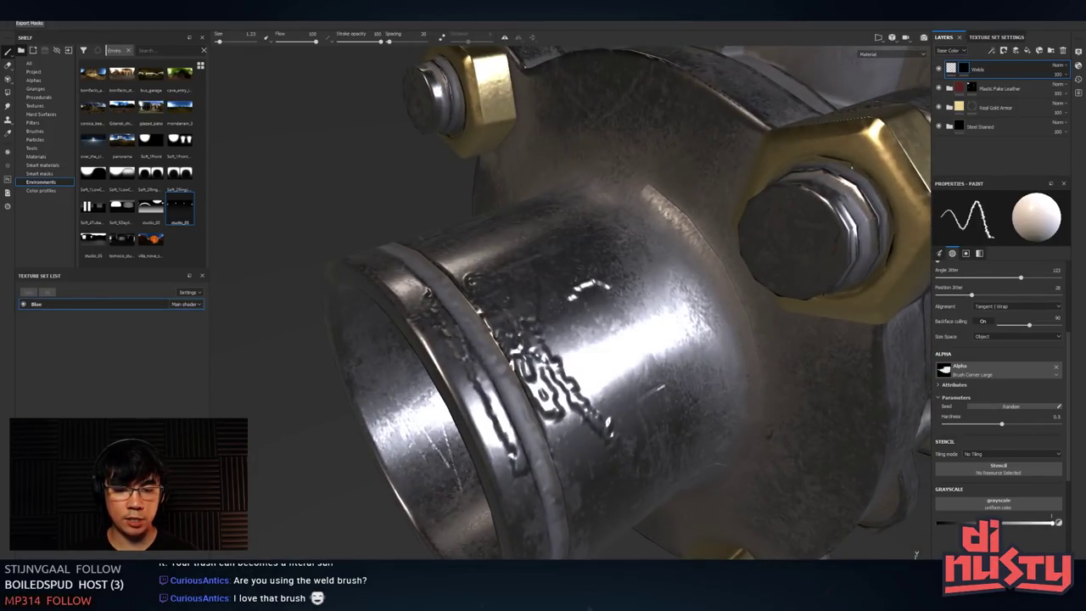
mouse_move(542, 340)
left_mouse_down()
mouse_move(611, 297)
mouse_move(678, 289)
mouse_move(699, 272)
mouse_move(610, 357)
left_mouse_up()
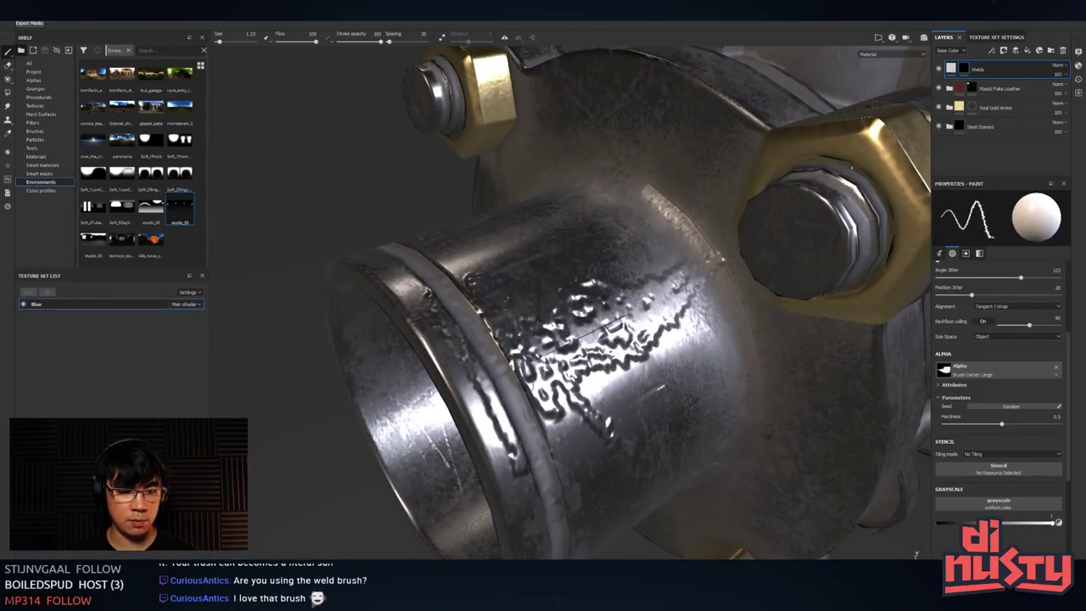
mouse_move(532, 386)
left_mouse_down()
mouse_move(559, 335)
mouse_move(662, 297)
mouse_move(709, 293)
left_mouse_up()
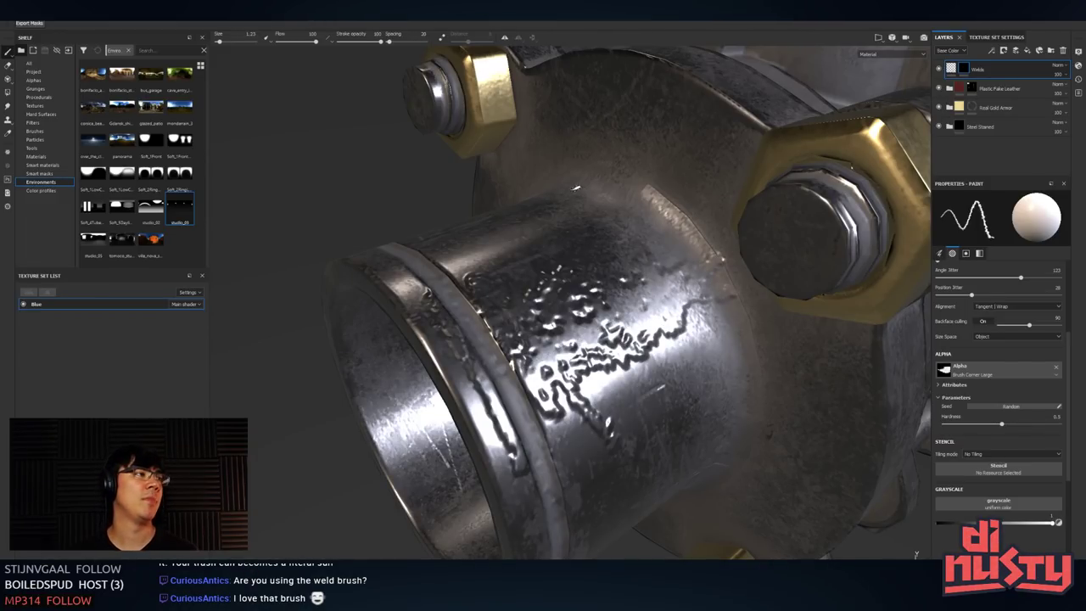
scroll(624, 286, "down", 2)
mouse_move(623, 286)
left_mouse_down("alt")
mouse_move(585, 293)
mouse_move(559, 271)
mouse_move(572, 257)
left_mouse_up("alt")
key("ctrl+z")
key("ctrl+z")
key("ctrl+z")
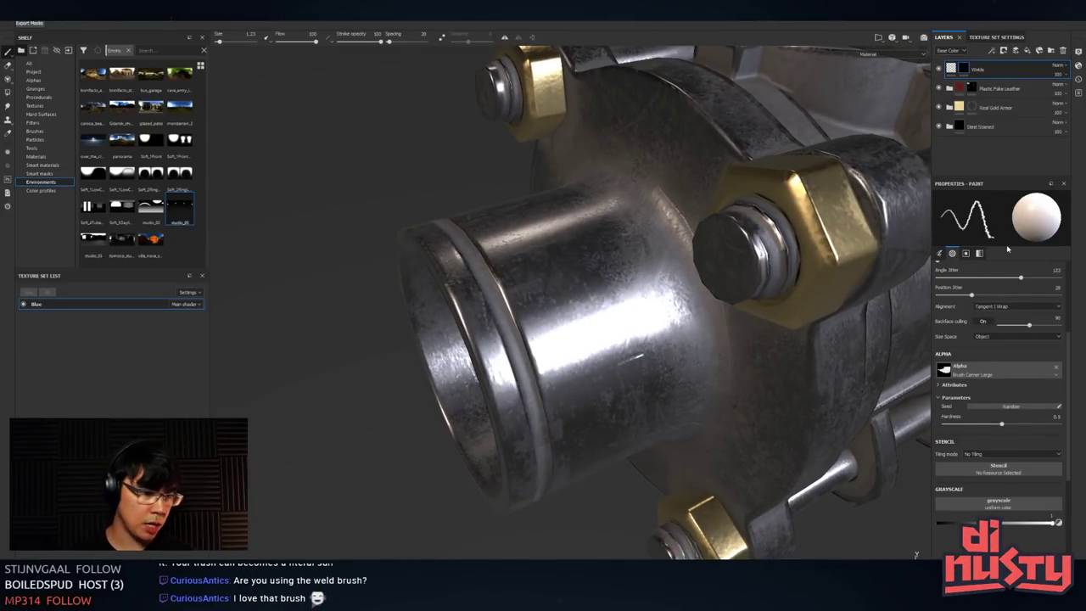
- Search the shelf brushes for "weld", and return to the full list of shelf assets
left_click(35, 131)
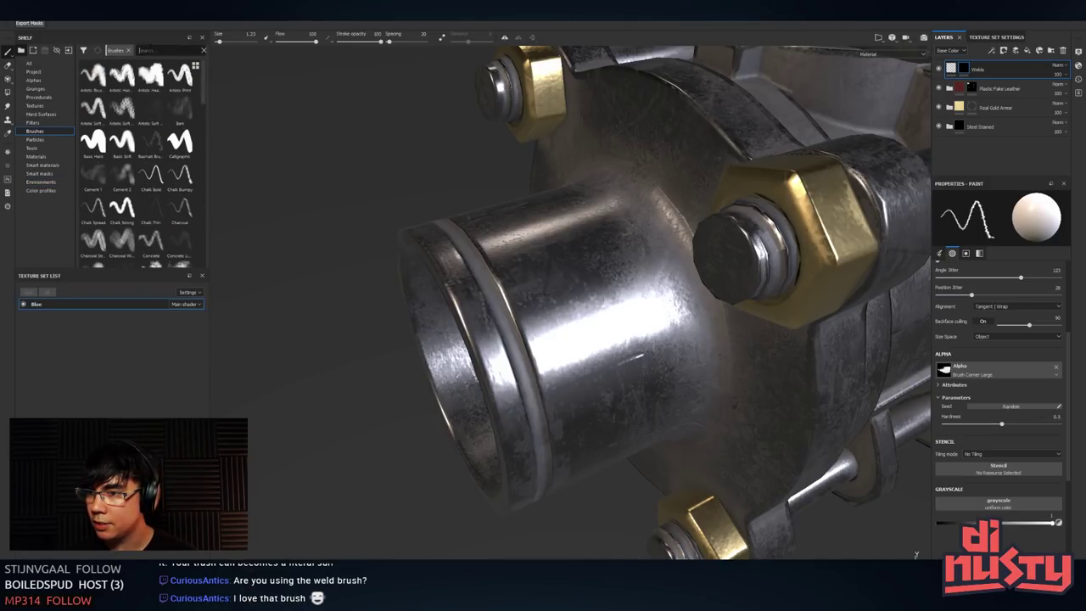
left_click(151, 51)
type("weld")
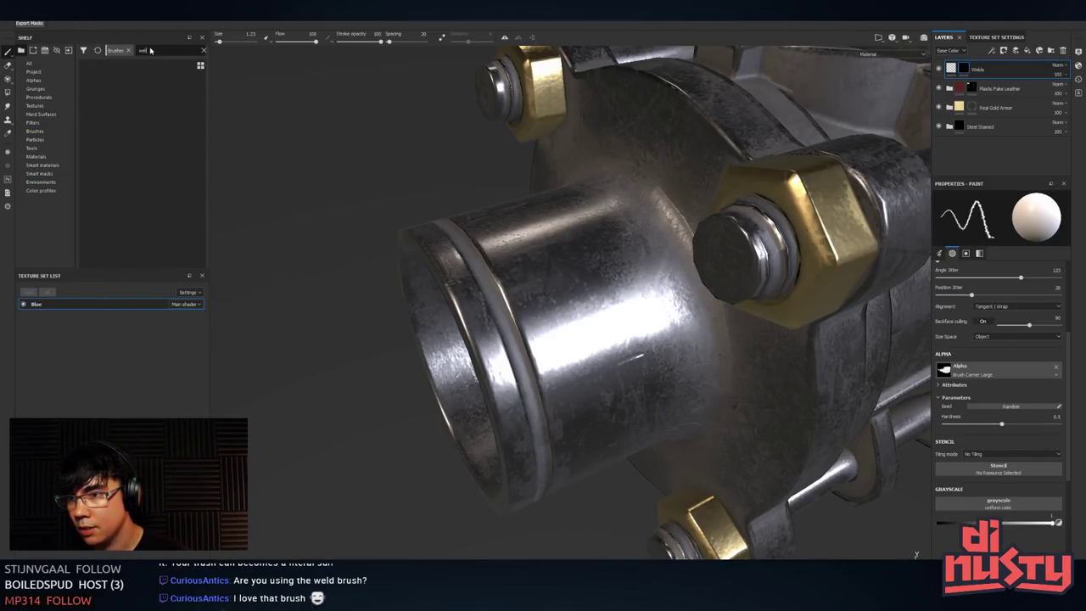
key("BackSpace")
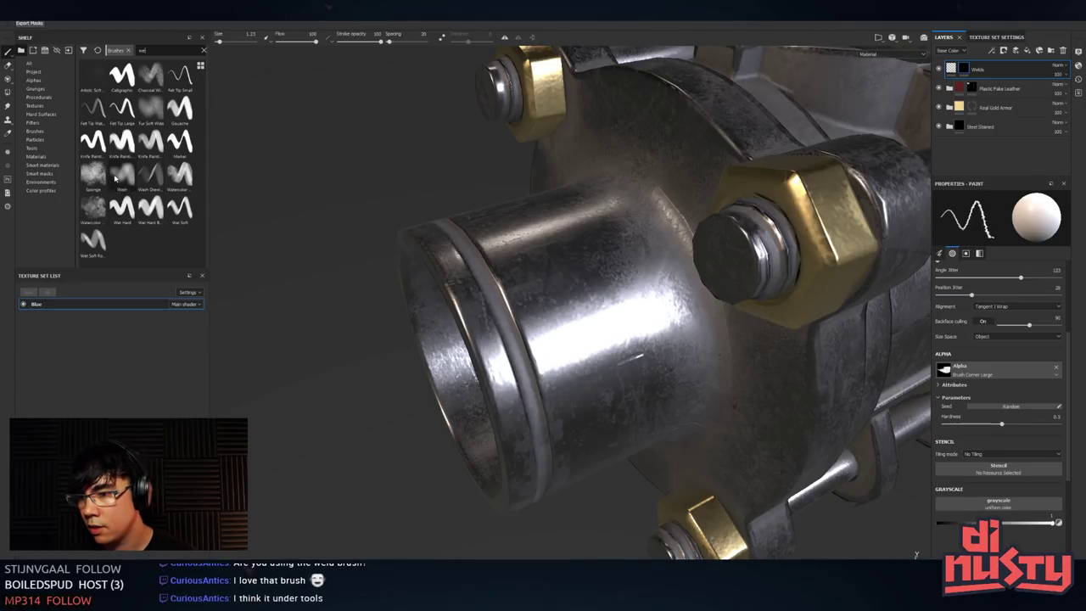
left_click(51, 64)
mouse_move(600, 266)
left_mouse_down("alt")
mouse_move(629, 273)
mouse_move(554, 265)
mouse_move(608, 279)
left_mouse_up("alt")
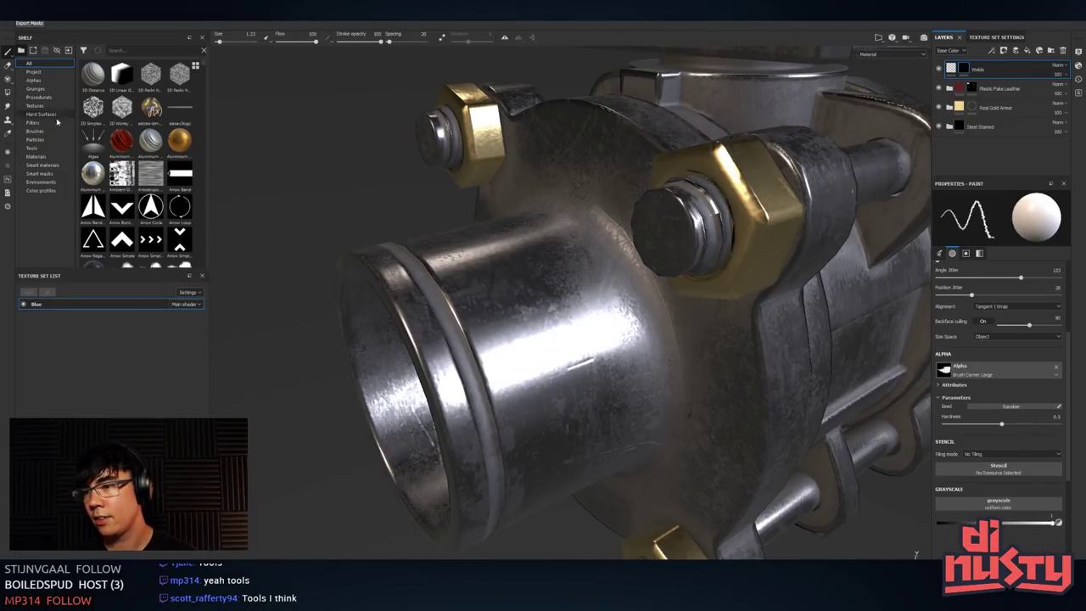
- Load the Weld tool preset for the Welds mask and shrink its brush
left_click(45, 146)
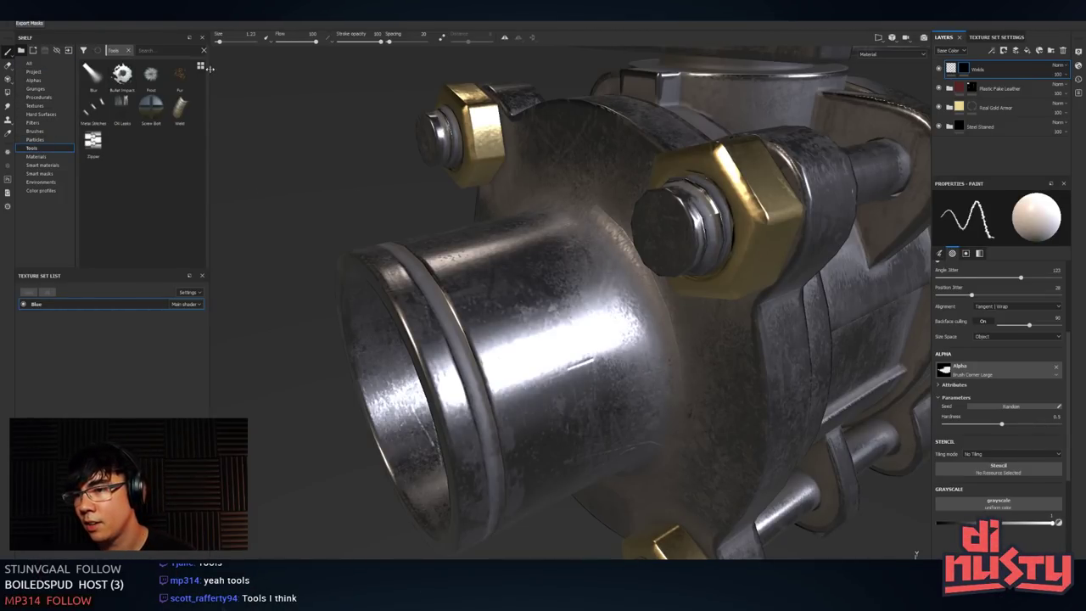
left_click(180, 108)
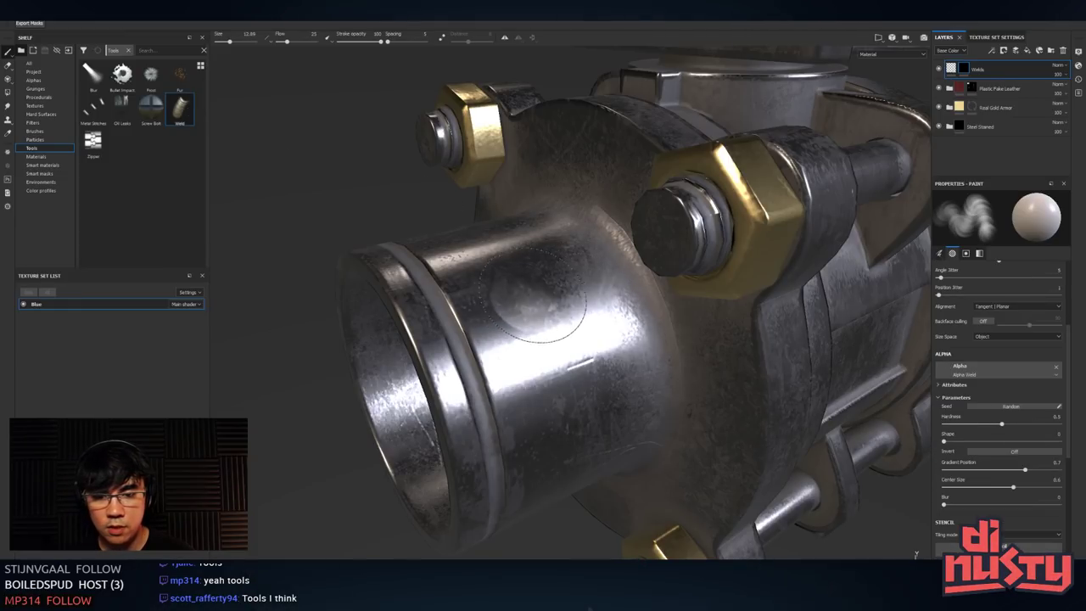
right_click_drag(532, 295, 500, 275, "ctrl")
left_click_drag(561, 379, 591, 324, "alt")
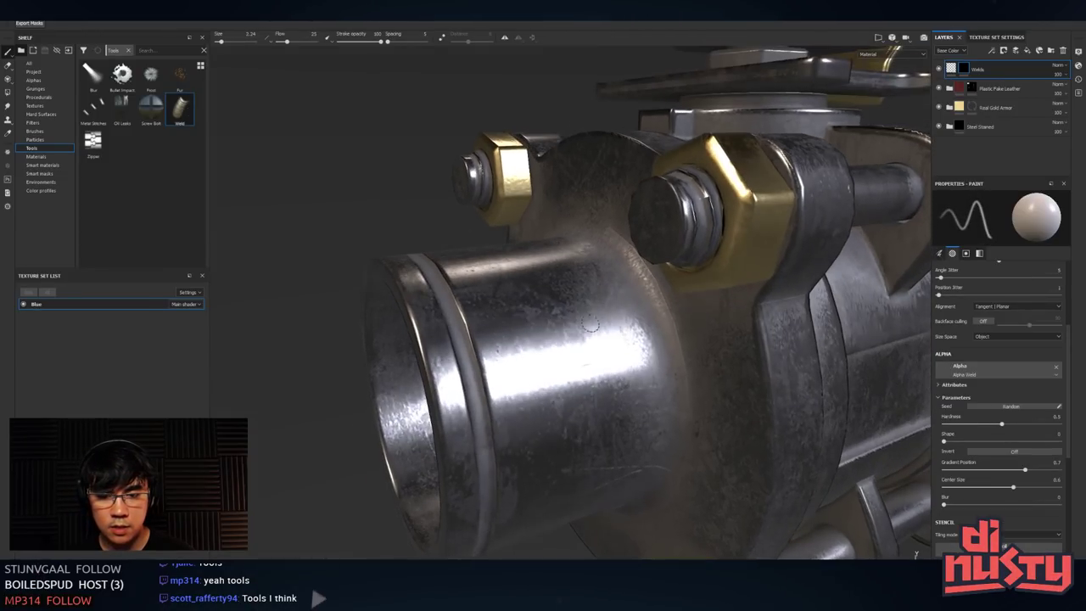
- Add a paint layer above Welds, try a stroke on the pipe, and undo it
left_click(1004, 51)
left_click(1015, 53)
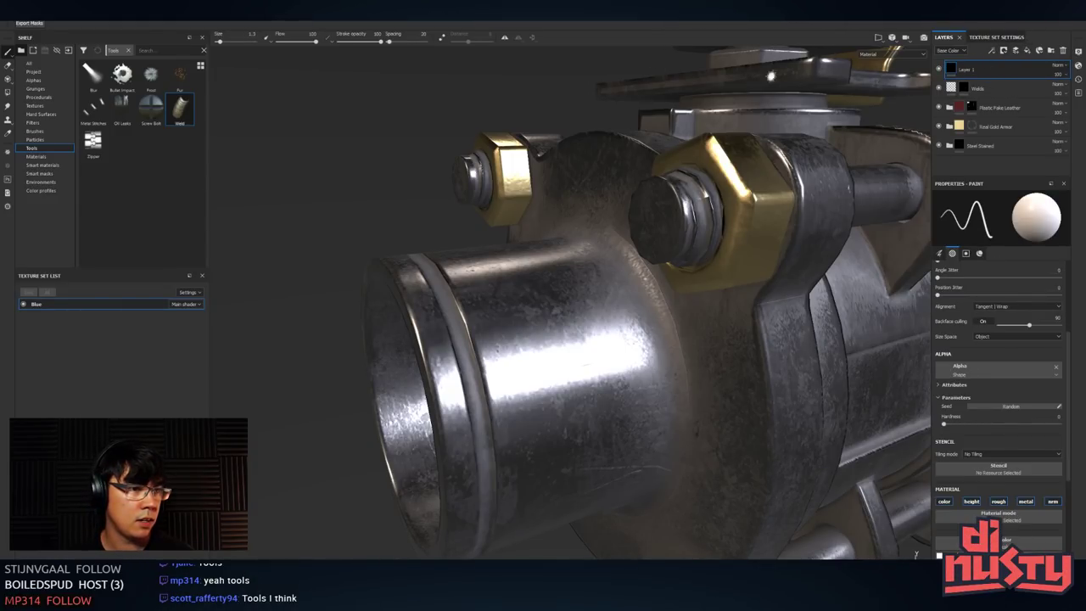
left_click_drag(496, 259, 552, 392)
key("ctrl+z")
left_click_drag(551, 276, 563, 306, "alt")
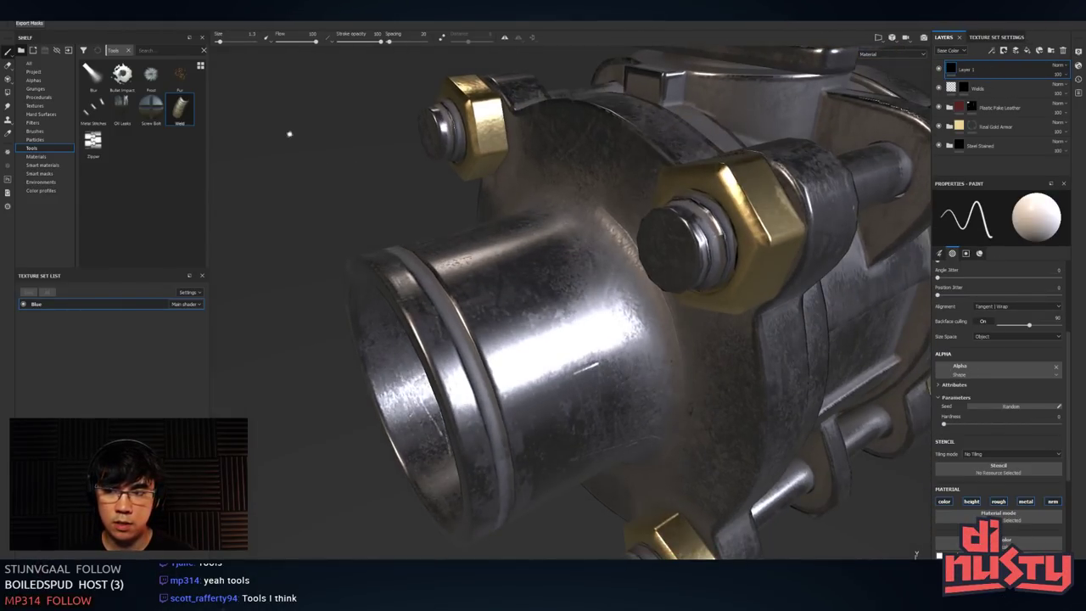
- Load the Weld tool preset for the new paint layer and reduce its brush size
left_click(181, 109)
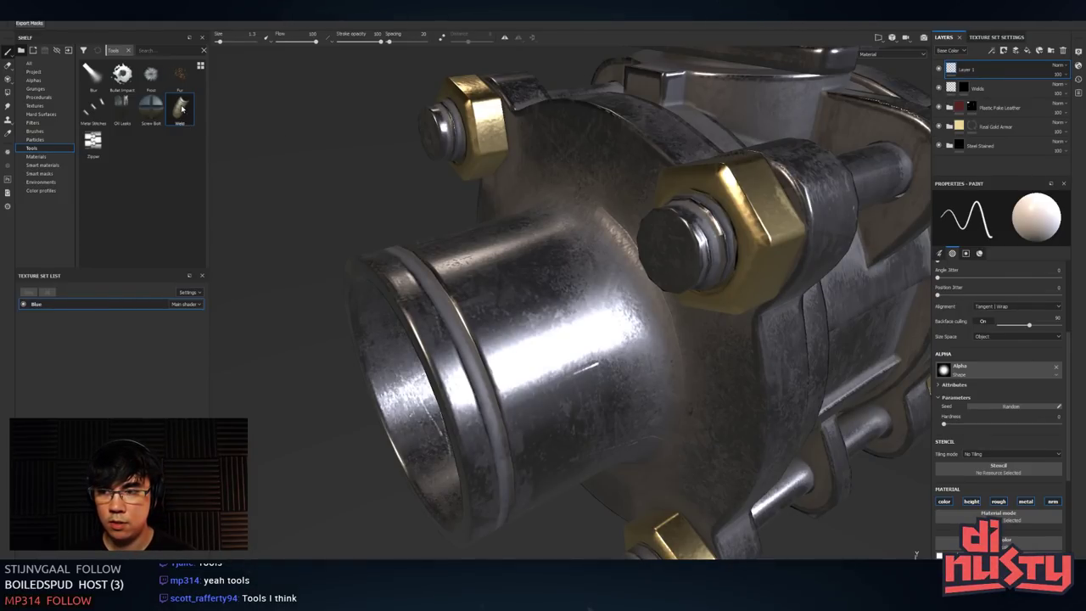
scroll(1039, 418, "down", 2)
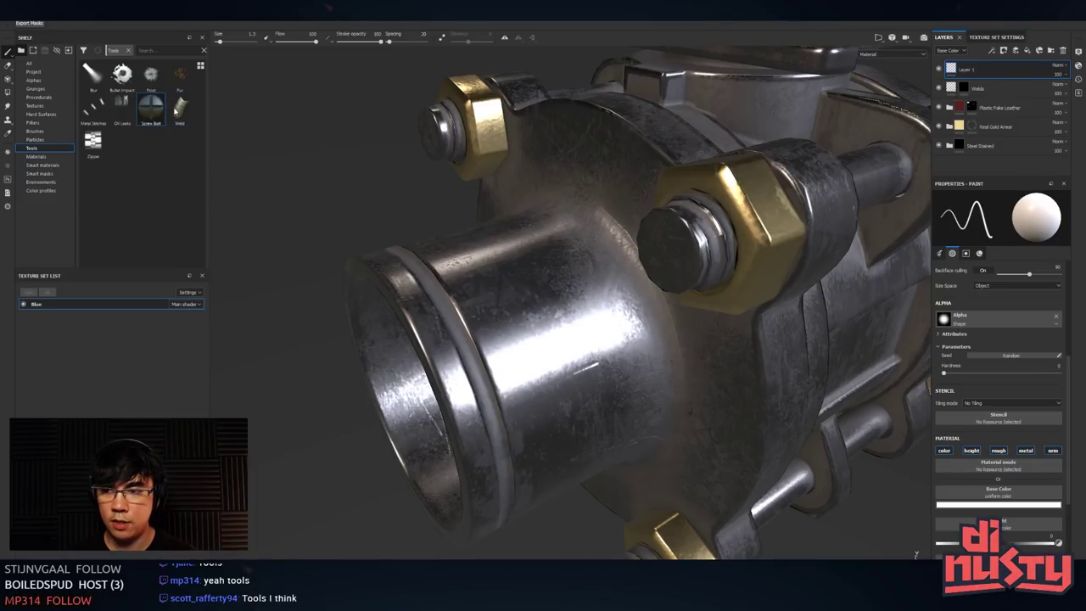
left_click(177, 109)
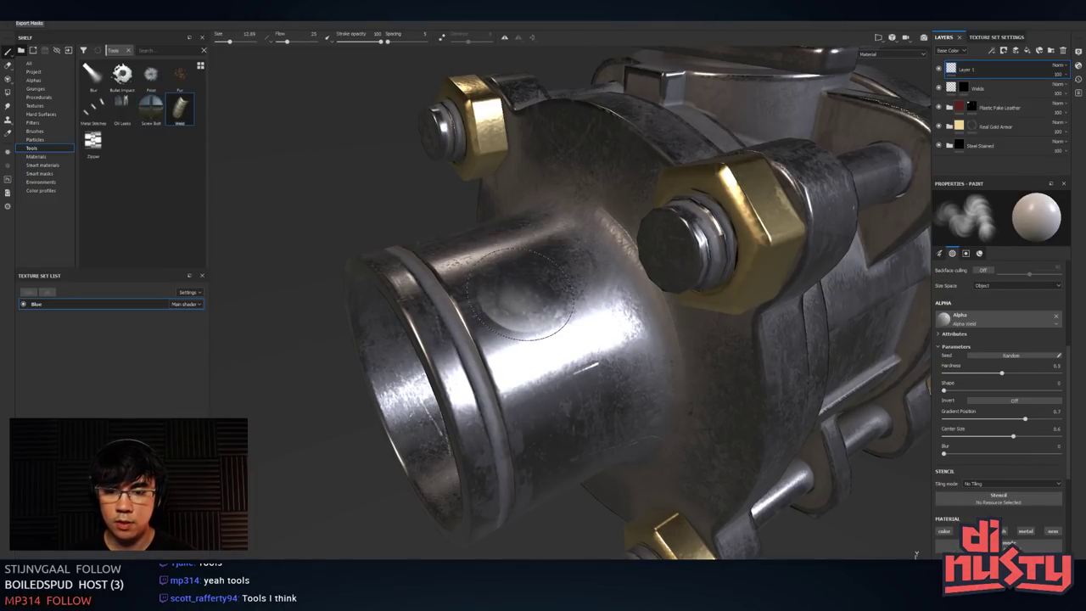
key("bracketleft")
key("bracketleft")
key("bracketleft")
key("bracketleft")
key("bracketleft")
key("bracketleft")
key("bracketleft")
- Try weld strokes across the pipe at small brush sizes, down to about 1.5 and at 2, and undo them
left_click_drag(506, 276, 556, 386)
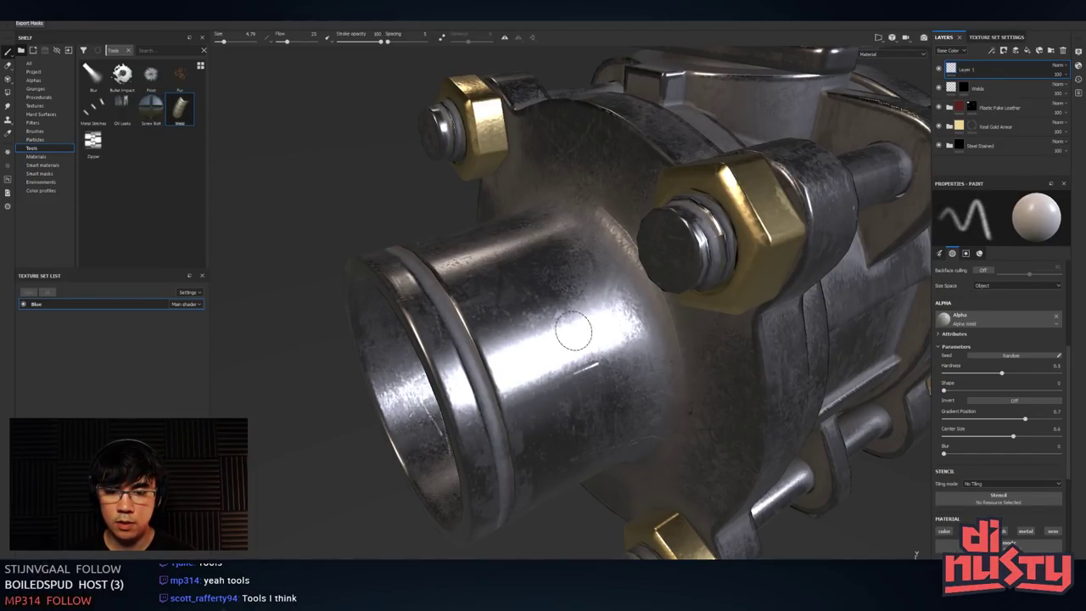
mouse_move(550, 303)
left_mouse_down()
mouse_move(595, 367)
mouse_move(543, 292)
left_mouse_up()
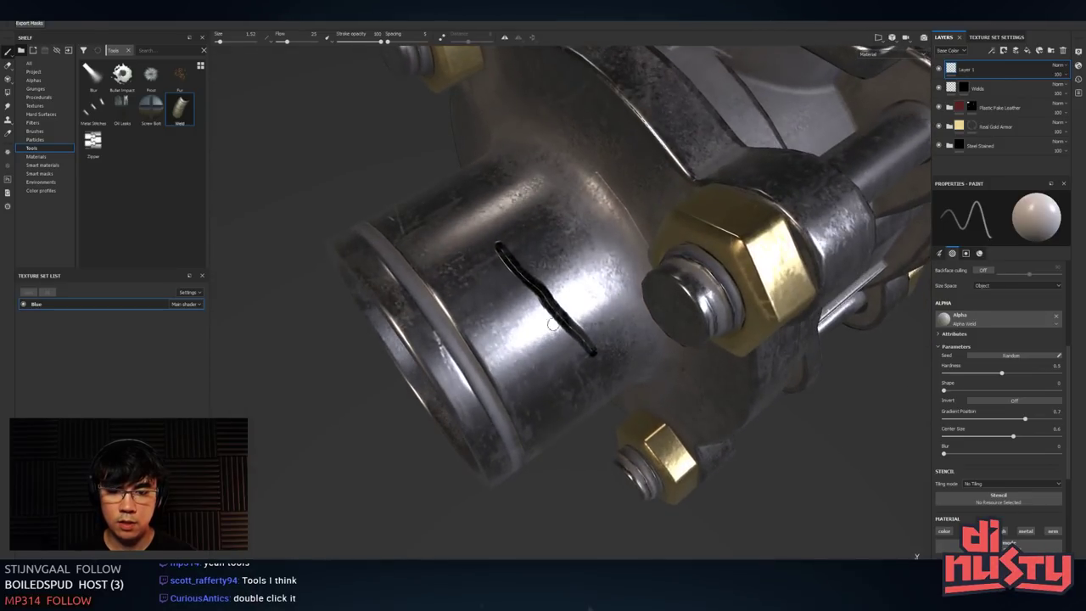
key("ctrl+z")
right_click(515, 248)
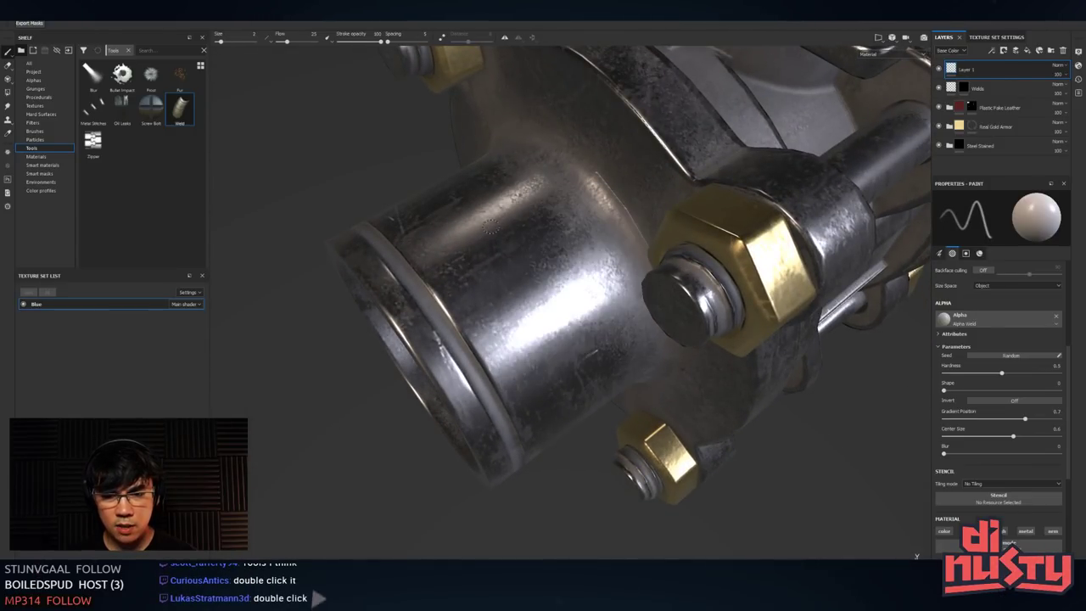
mouse_move(503, 268)
left_mouse_down()
mouse_move(520, 310)
mouse_move(657, 329)
mouse_move(749, 305)
mouse_move(599, 264)
left_mouse_up()
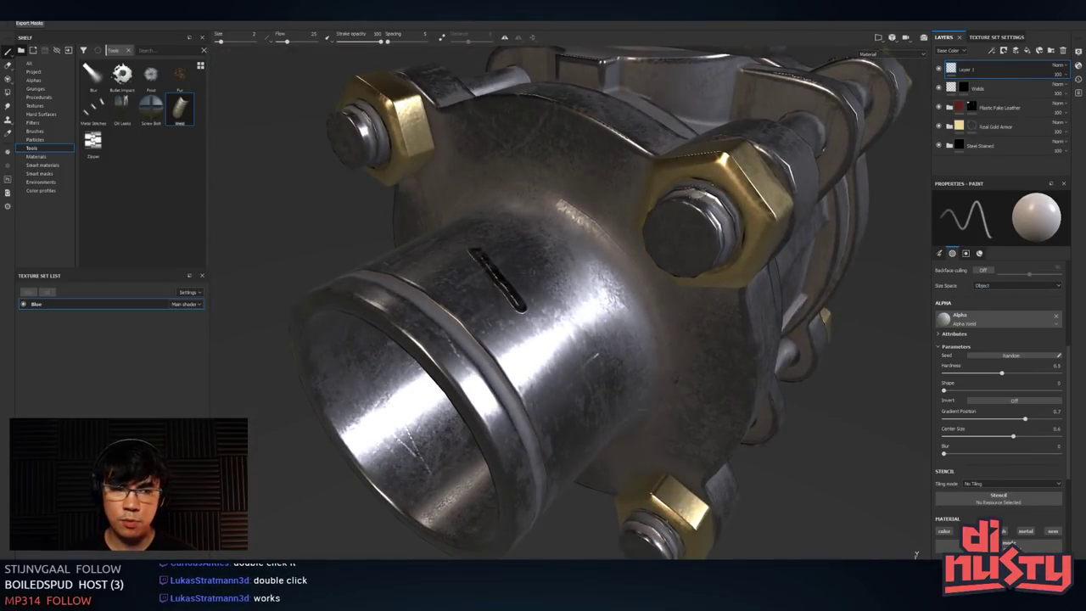
key("ctrl+z")
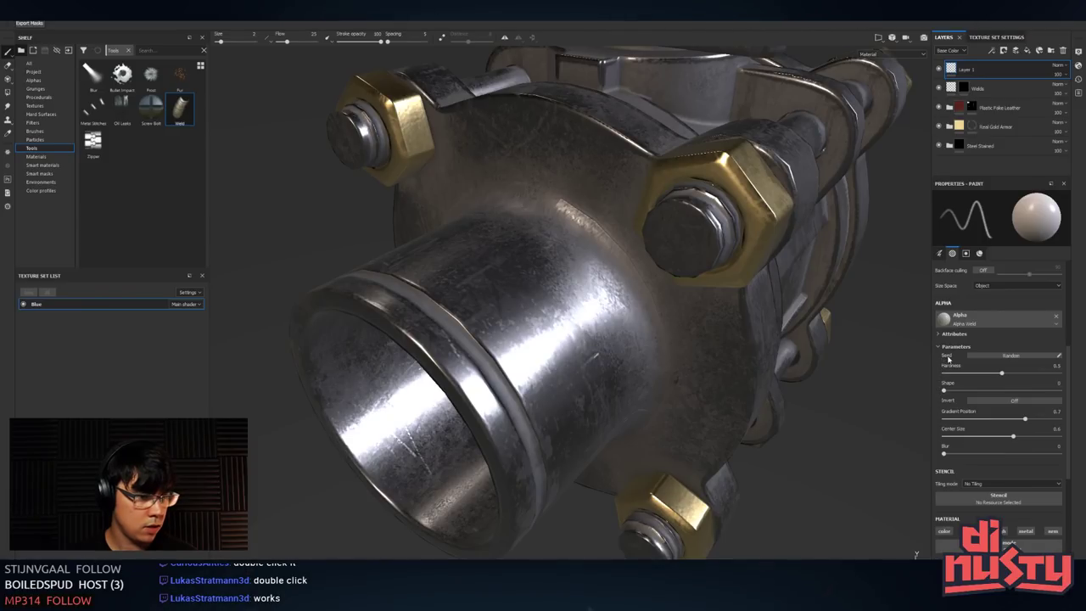
- Lower the Weld tool's height to about 0.43, test it with a stroke across the pipe, and undo the stroke
scroll(948, 359, "down", 3)
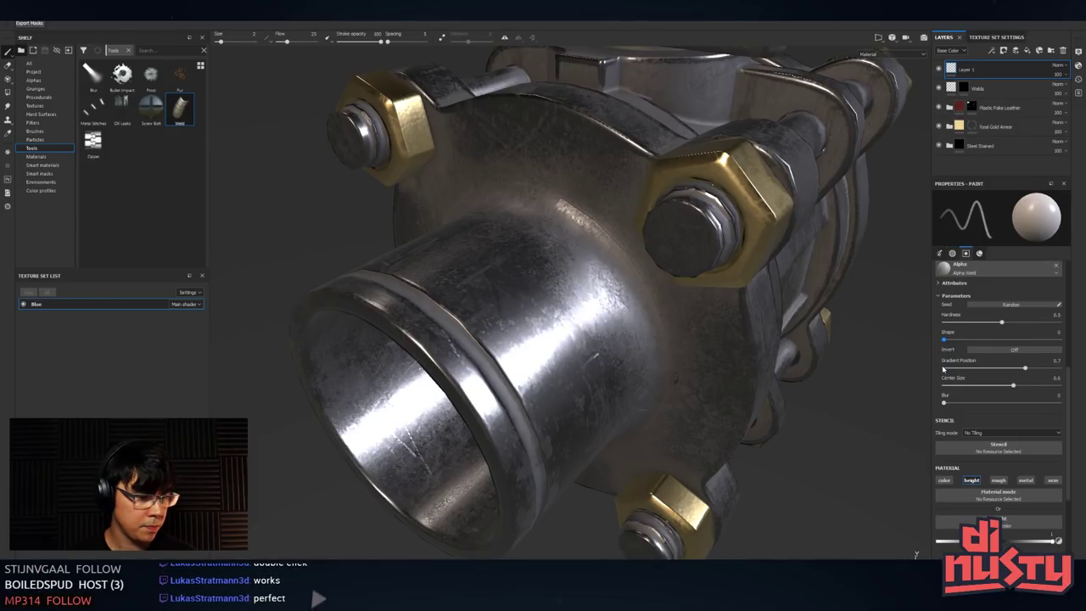
left_click_drag(1051, 541, 1036, 542)
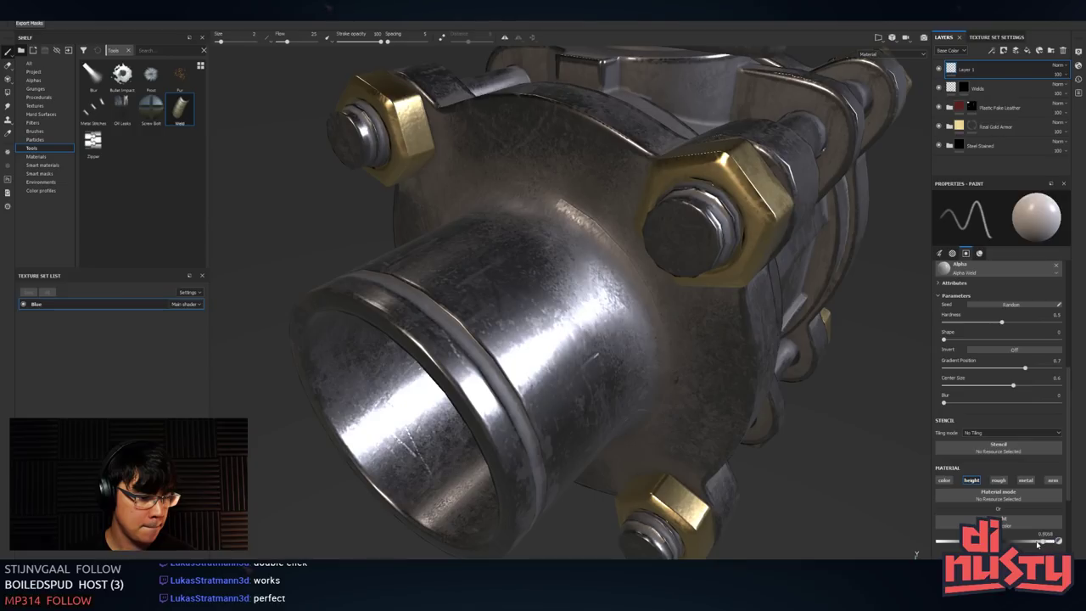
left_click_drag(489, 295, 563, 421)
left_click_drag(543, 343, 528, 441, "alt")
key("ctrl+z")
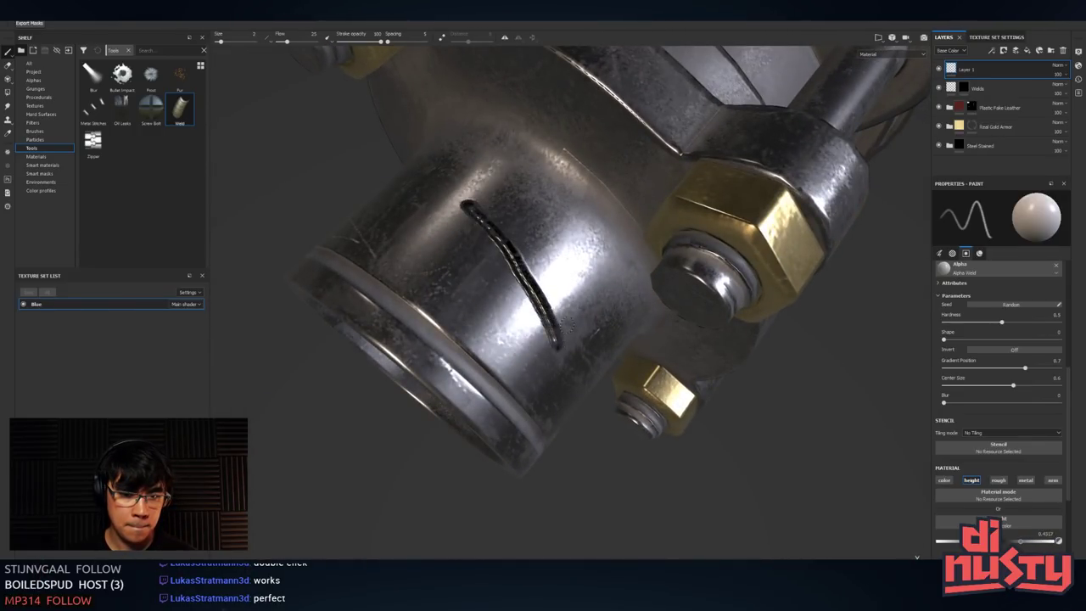
mouse_move(916, 558)
left_mouse_down("alt")
mouse_move(905, 539)
mouse_move(916, 555)
left_mouse_up("alt")
key("ctrl+z")
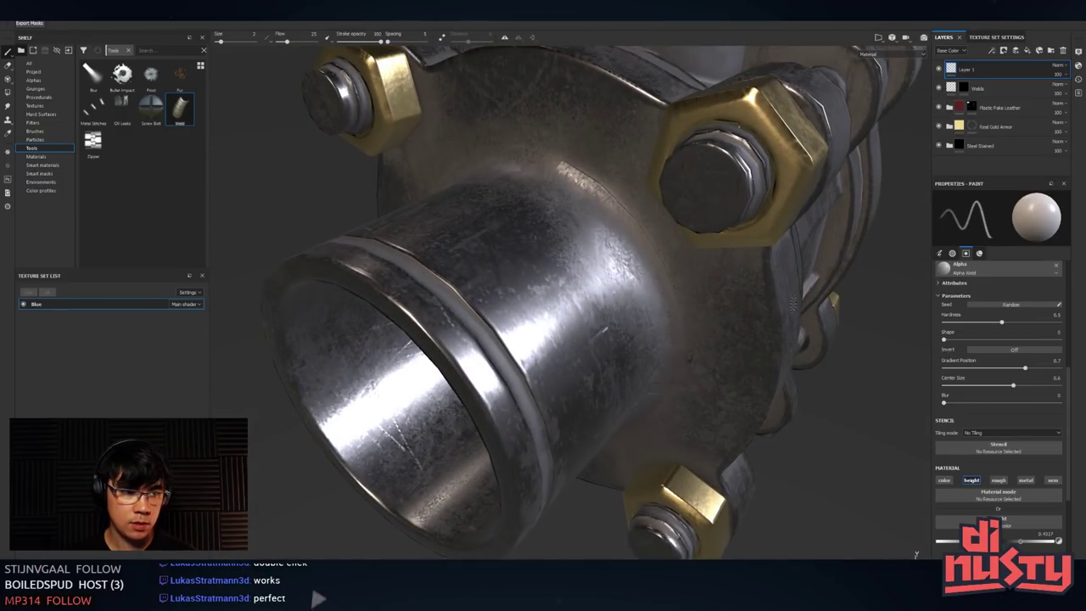
- Try weld strokes across the pipe and its base at brush sizes down to about 1.93, undoing each stroke
scroll(1010, 299, "up", 5)
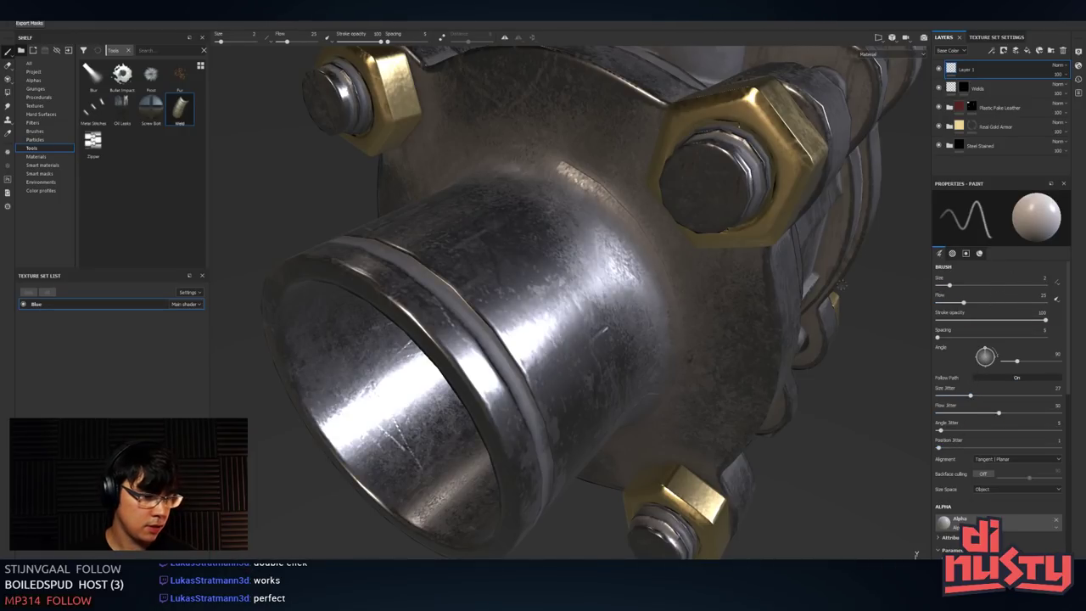
key("ctrl+z")
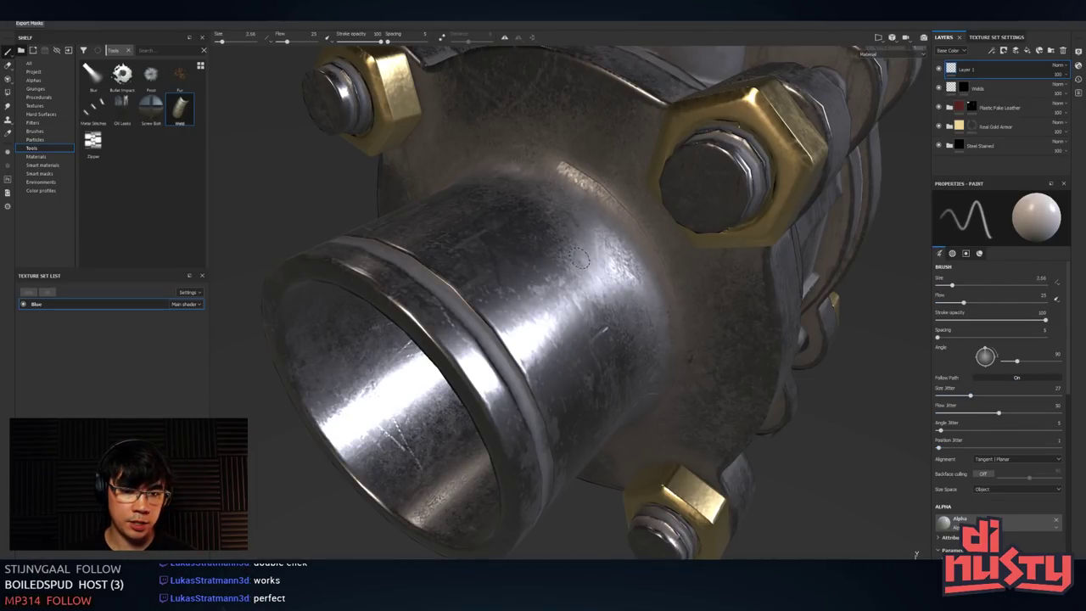
key("bracketright")
key("ctrl+z")
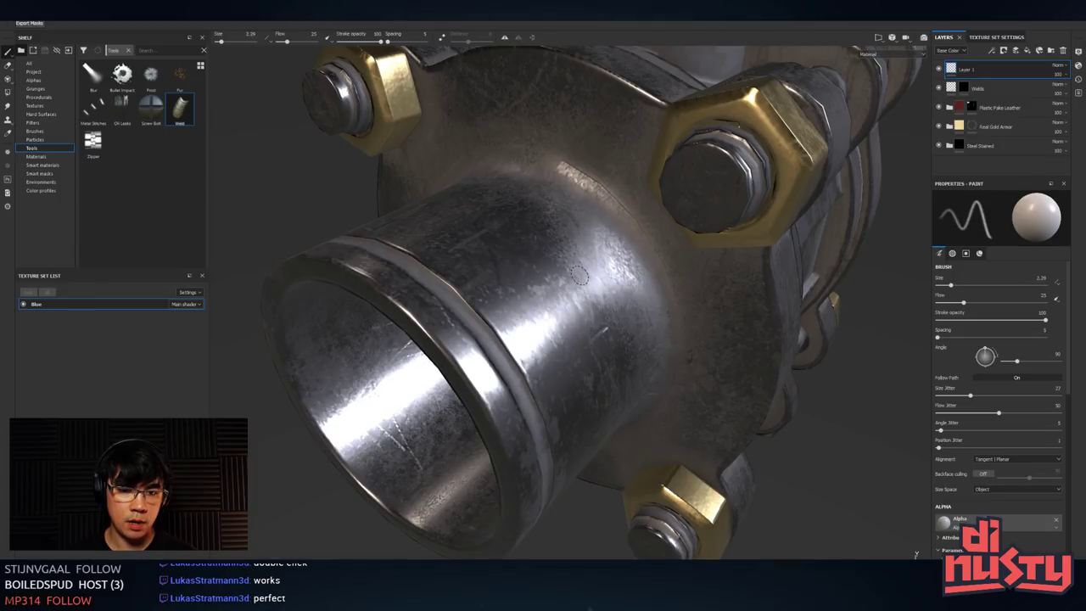
mouse_move(517, 157)
left_mouse_down()
mouse_move(646, 336)
mouse_move(645, 361)
left_mouse_up()
key("ctrl+z")
left_click_drag(504, 208, 582, 417)
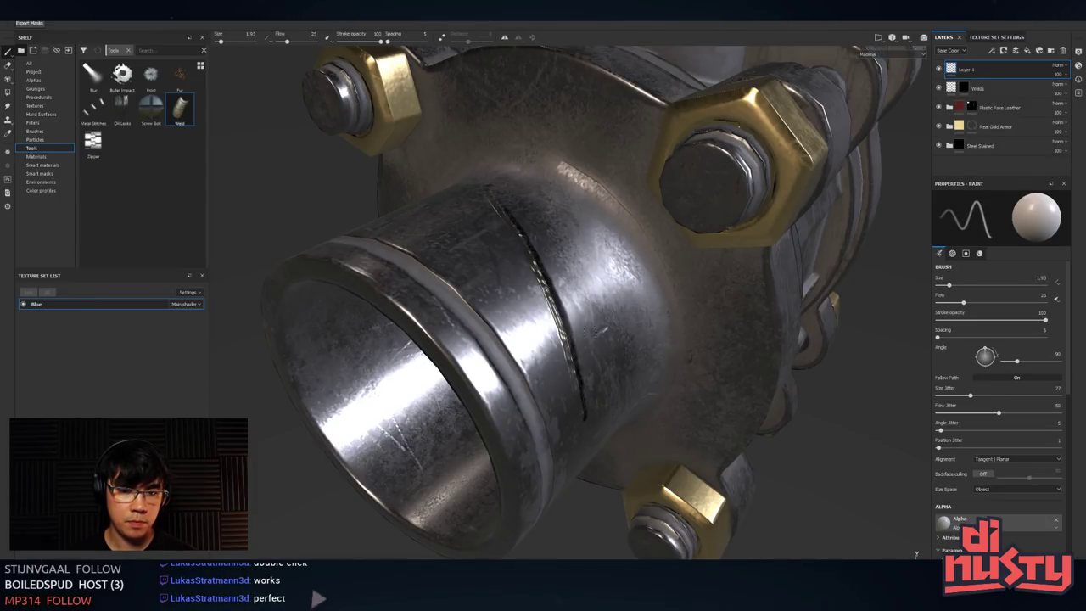
key("ctrl+z")
mouse_move(551, 173)
left_mouse_down()
mouse_move(629, 214)
mouse_move(676, 293)
left_mouse_up()
key("ctrl+z")
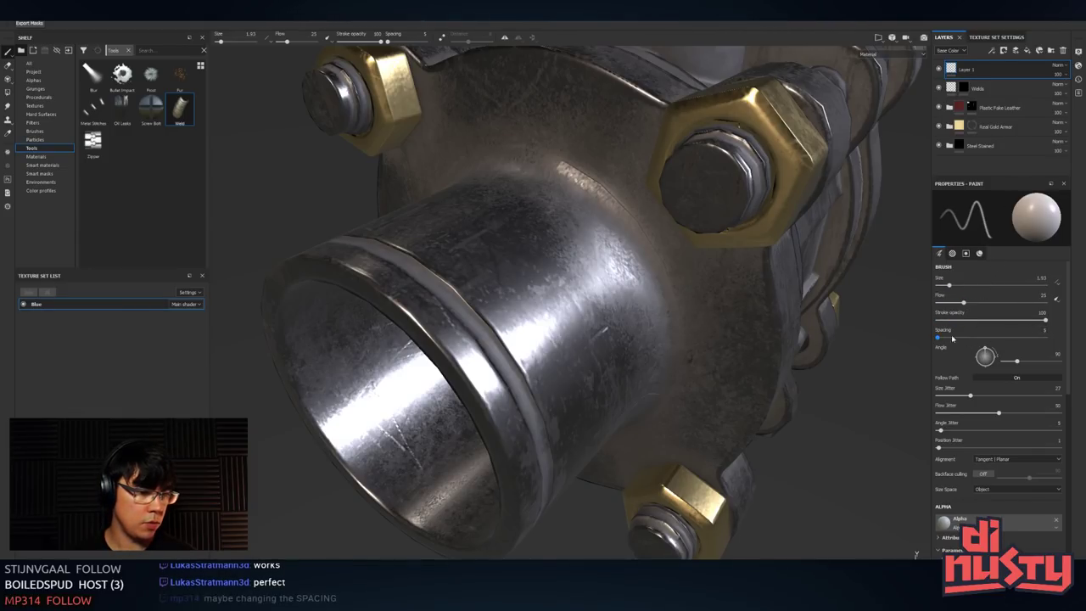
- Set the Weld brush spacing to 7, test it with a stroke over the pipe, and undo the stroke
left_click_drag(951, 336, 939, 338)
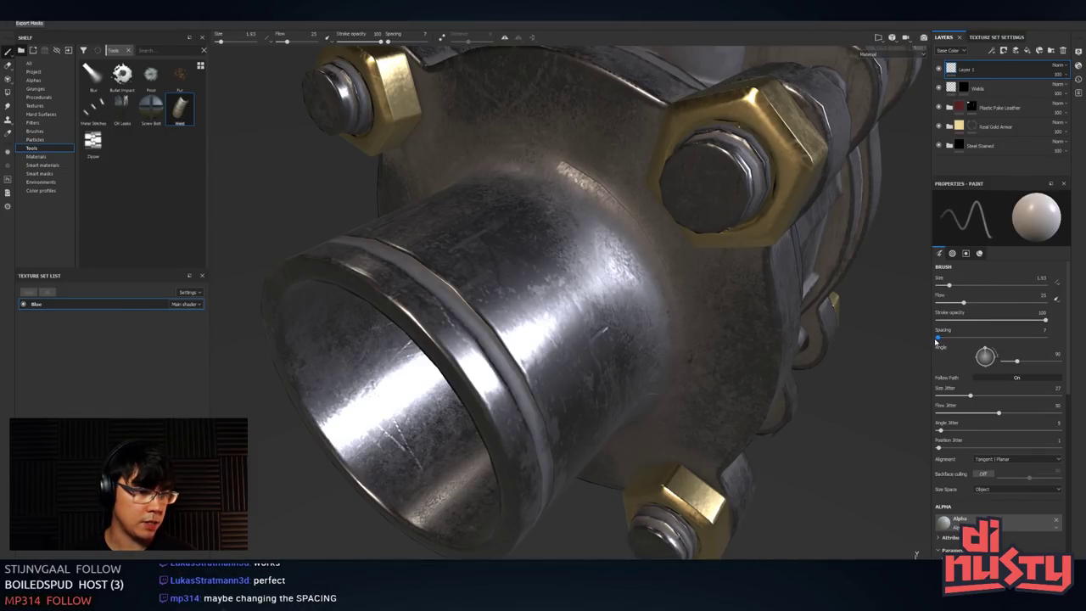
mouse_move(538, 134)
left_mouse_down()
mouse_move(572, 156)
mouse_move(638, 257)
left_mouse_up()
key("ctrl+z")
- Try a weld stroke on the pipe at size 4.05 and one along the flange joint at 2.4, and undo them
scroll(505, 245, "up", 2)
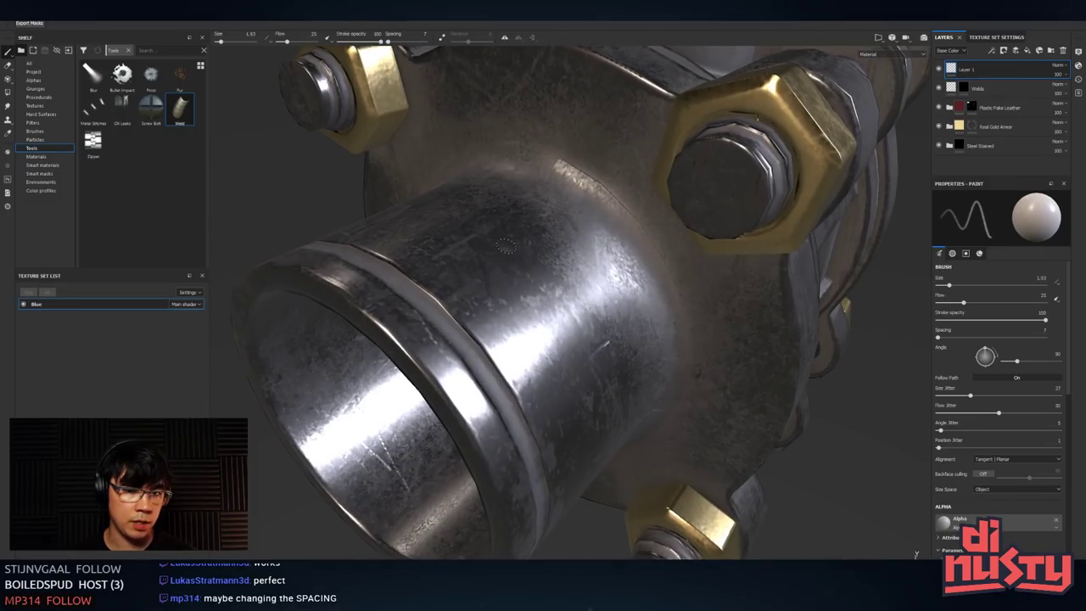
right_click_drag(485, 229, 510, 229, "ctrl")
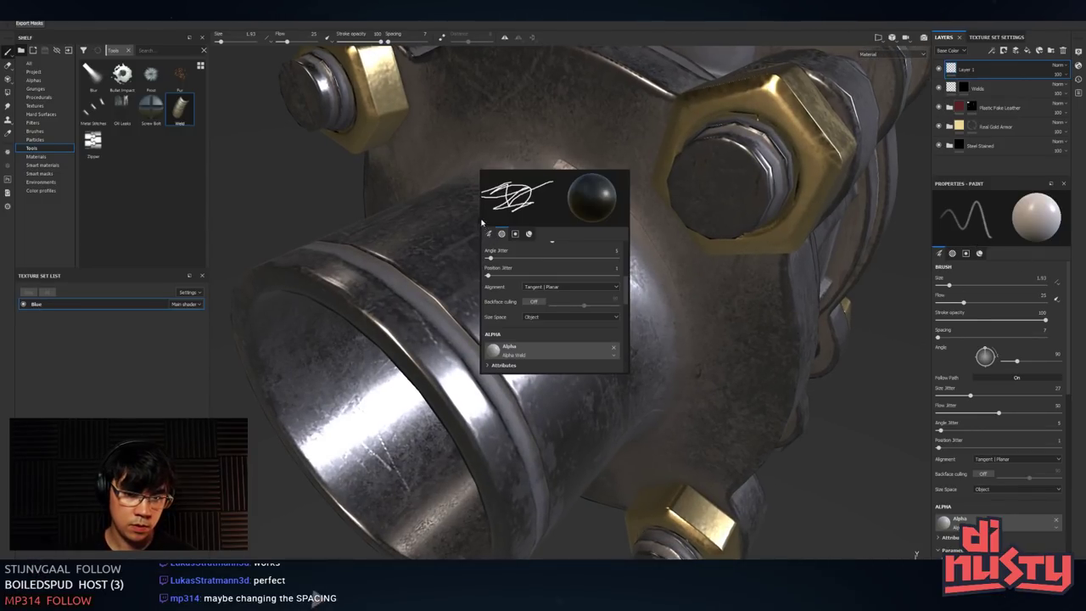
mouse_move(471, 219)
left_mouse_down()
mouse_move(519, 307)
mouse_move(532, 381)
left_mouse_up()
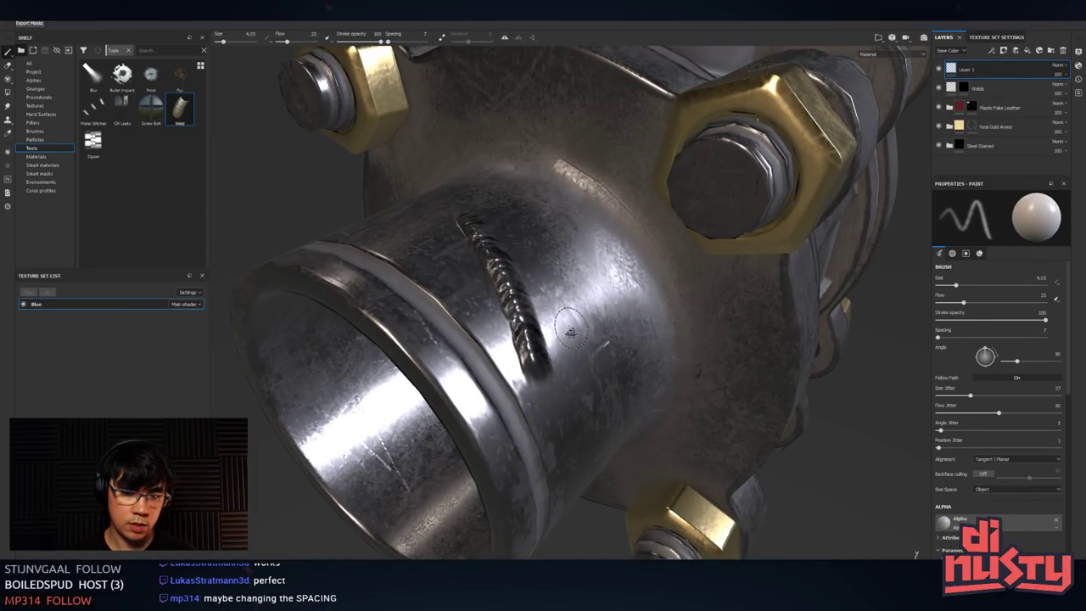
left_click_drag(564, 331, 585, 153, "alt")
left_click_drag(645, 217, 666, 203, "alt")
left_click_drag(585, 170, 668, 270)
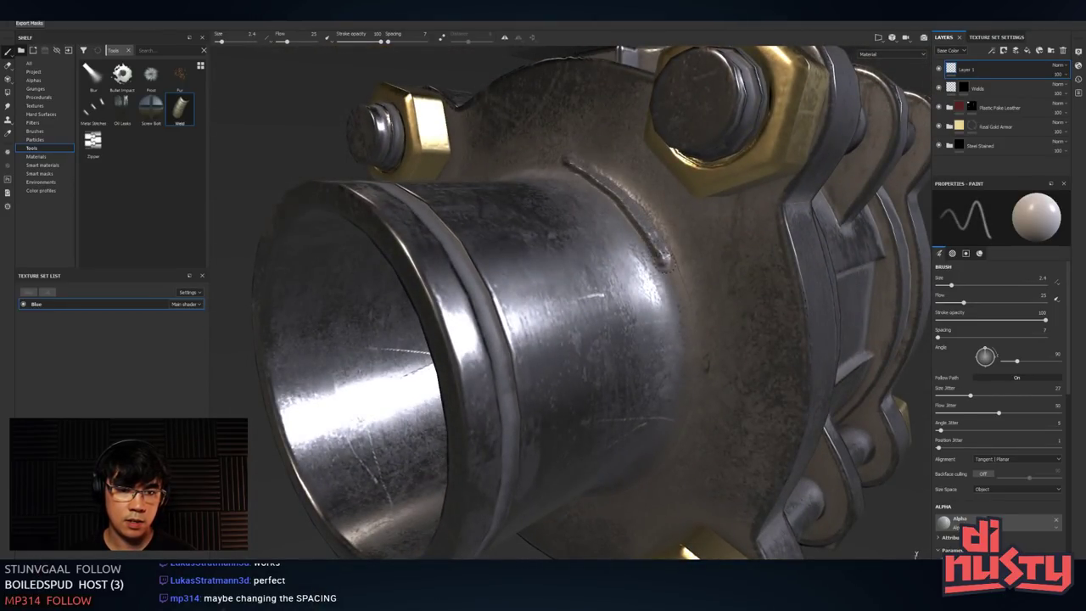
key("ctrl+z")
- Enlarge the Weld brush to about 5.05 and paint a weld bead around the joint between pipe and flange
right_click_drag(567, 174, 597, 174, "ctrl")
mouse_move(587, 170)
left_mouse_down()
mouse_move(651, 214)
mouse_move(702, 373)
mouse_move(626, 259)
left_mouse_up()
left_click_drag(609, 322, 666, 327, "alt")
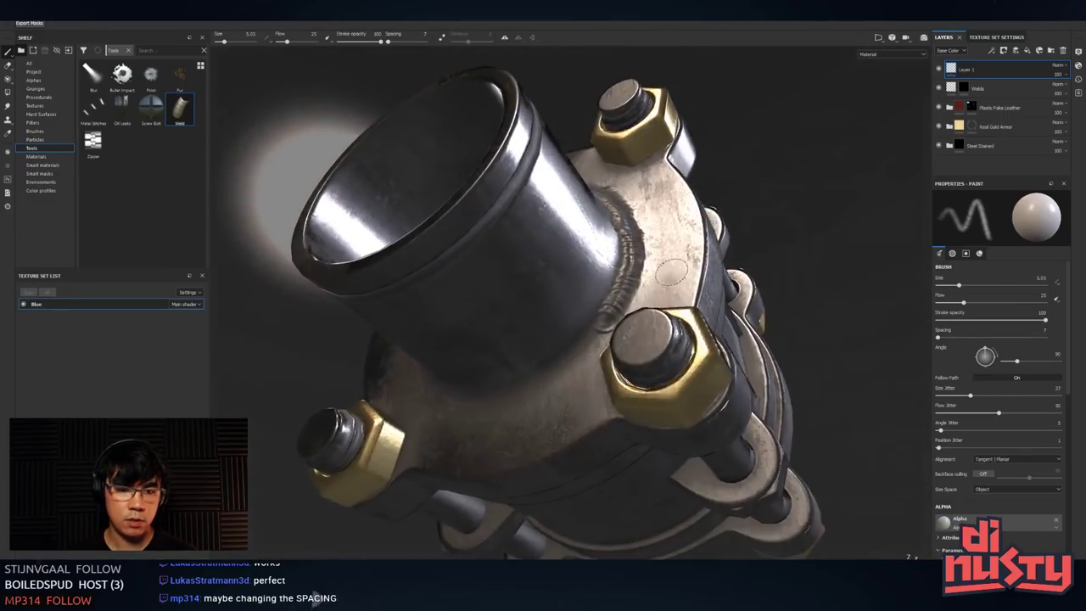
left_click_drag(668, 273, 524, 397)
left_click_drag(525, 397, 774, 423, "alt")
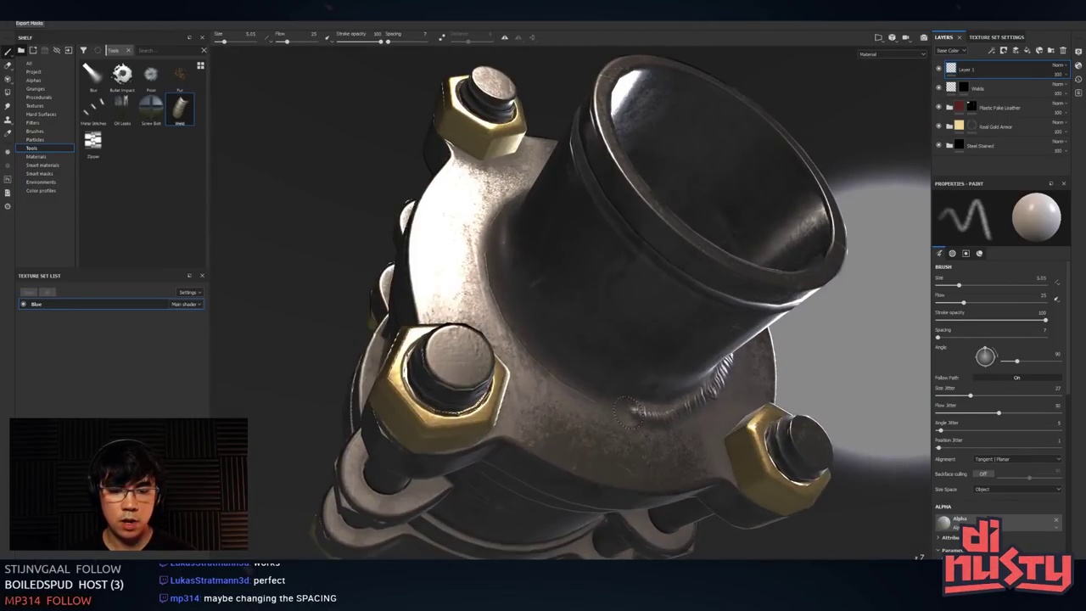
mouse_move(636, 429)
left_mouse_down()
mouse_move(553, 373)
mouse_move(478, 237)
mouse_move(492, 369)
left_mouse_up()
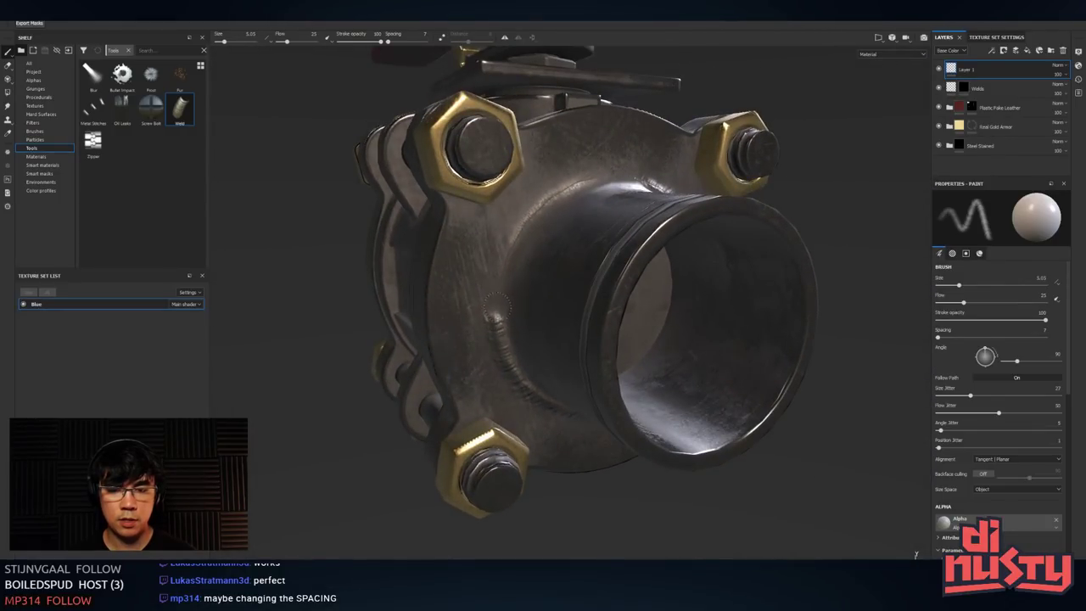
mouse_move(499, 313)
left_mouse_down()
mouse_move(537, 216)
mouse_move(577, 183)
left_mouse_up()
mouse_move(577, 183)
left_mouse_down("alt")
mouse_move(530, 220)
mouse_move(607, 227)
left_mouse_up("alt")
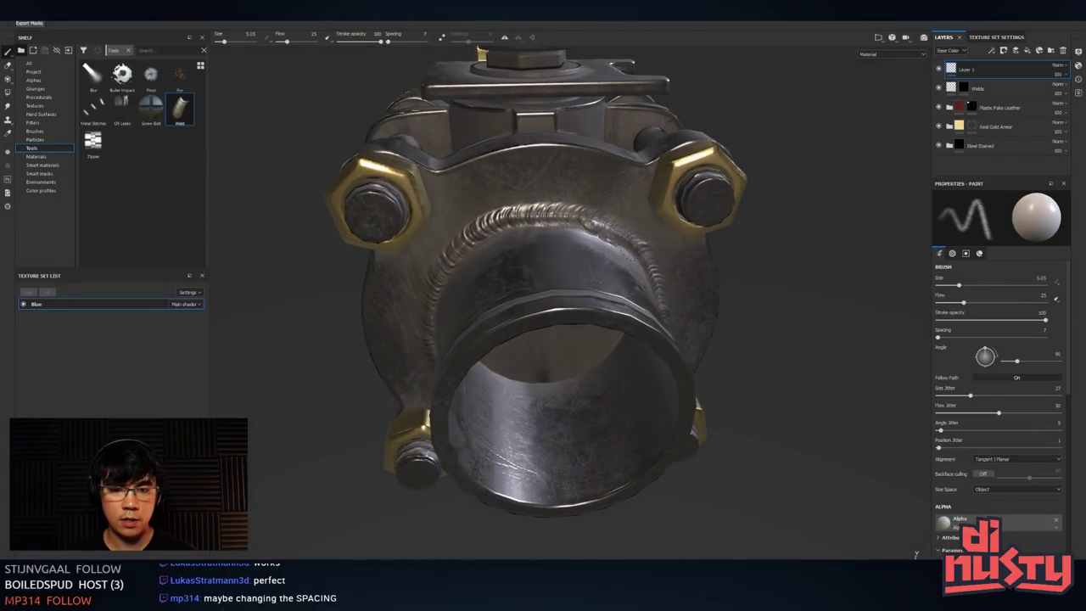
- Examine the weld ring from a distance and view the valve body from the side
mouse_move(738, 310)
left_mouse_down("alt")
mouse_move(555, 157)
mouse_move(665, 258)
left_mouse_up("alt")
right_click_drag(665, 258, 334, 233, "alt")
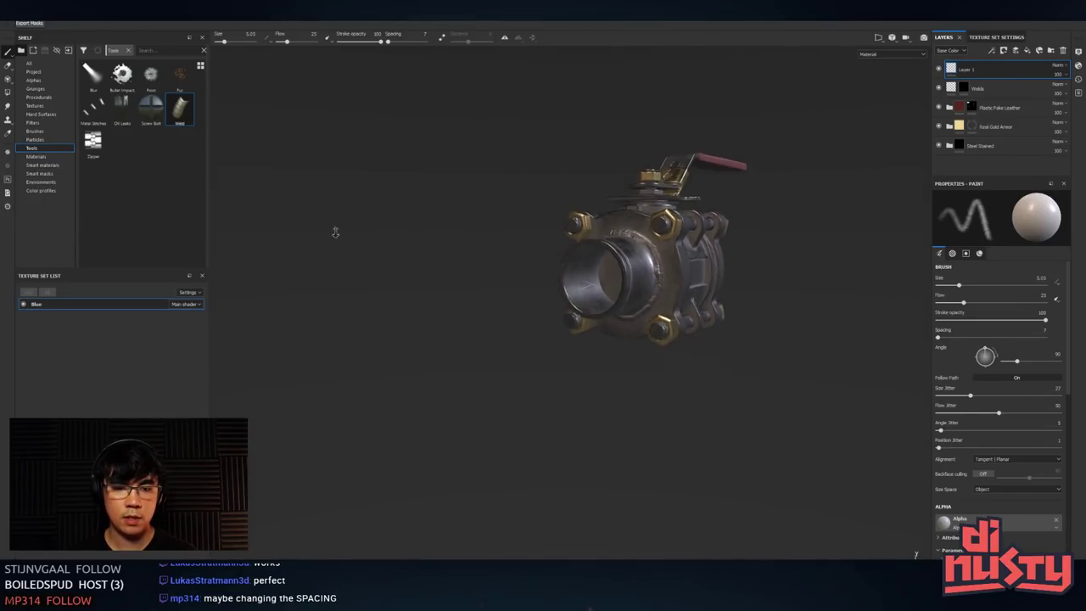
left_click_drag(763, 242, 782, 256, "alt")
right_click_drag(782, 256, 811, 322, "alt")
left_click_drag(811, 322, 776, 318, "alt")
left_click_drag(545, 247, 537, 208, "alt")
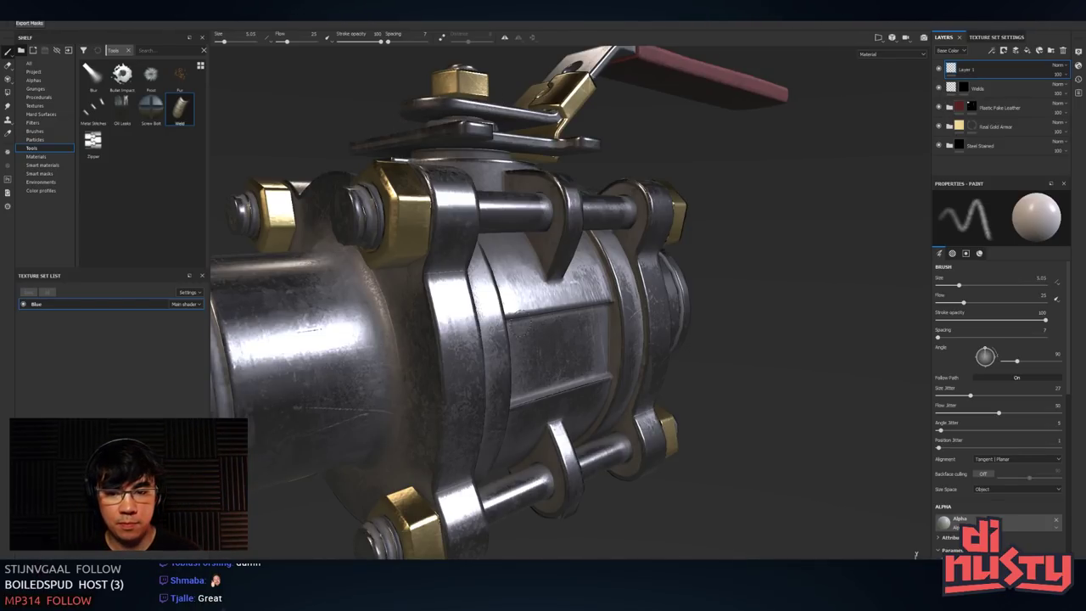
mouse_move(503, 272)
left_mouse_down("alt")
mouse_move(446, 258)
mouse_move(560, 331)
mouse_move(659, 362)
left_mouse_up("alt")
left_click_drag(714, 365, 628, 285, "alt")
- Test weld strokes on the body's recessed panel at brush size 2.72, set the spacing to 14, and undo the strokes
key("ctrl+z")
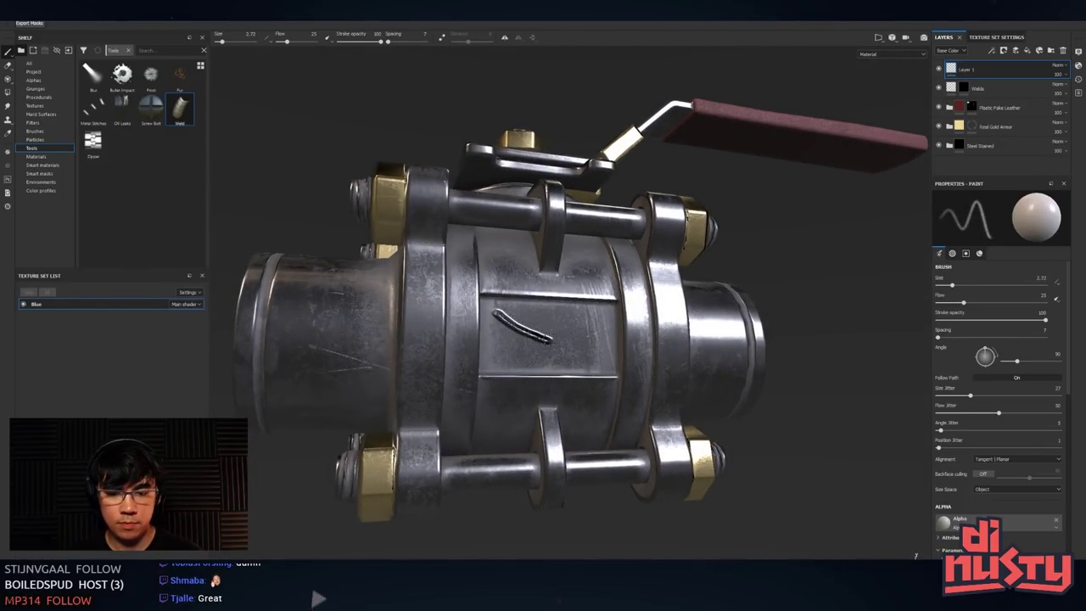
key("ctrl+z")
left_click_drag(492, 316, 598, 371)
key("ctrl+z")
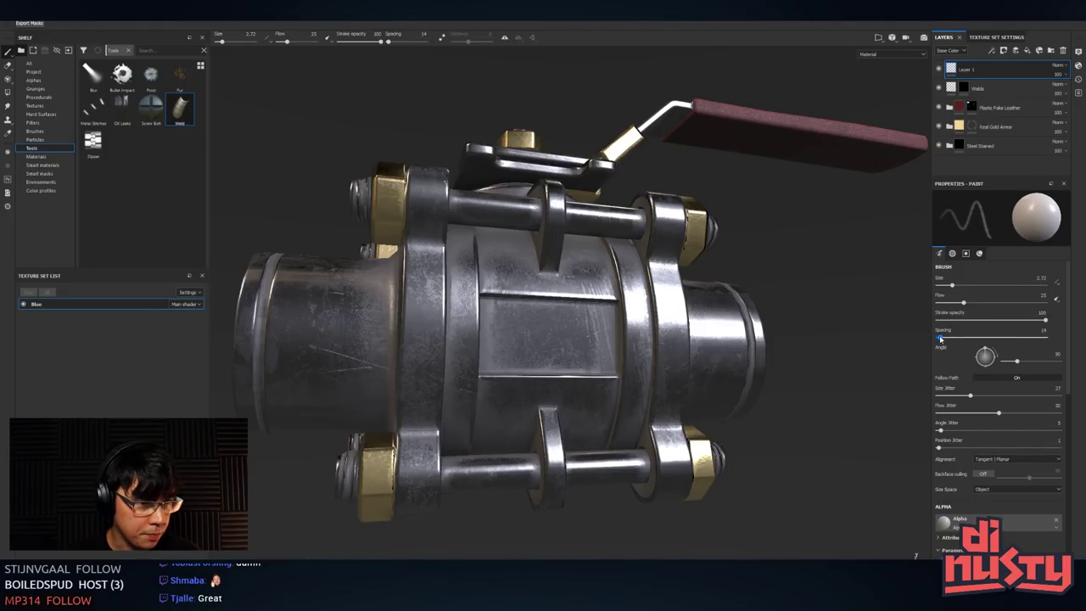
left_click_drag(553, 338, 632, 360)
key("ctrl+z")
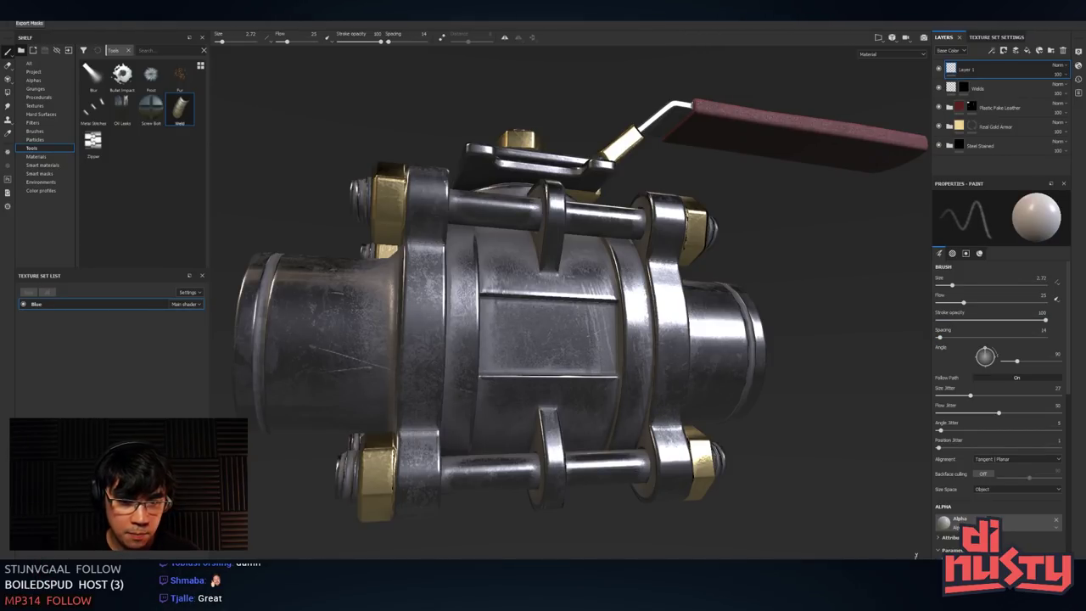
- Try weld strokes near the upper lug and across the body panel at slightly different brush sizes, undoing each
left_click_drag(479, 265, 515, 262, "alt")
right_click_drag(516, 262, 589, 268, "alt")
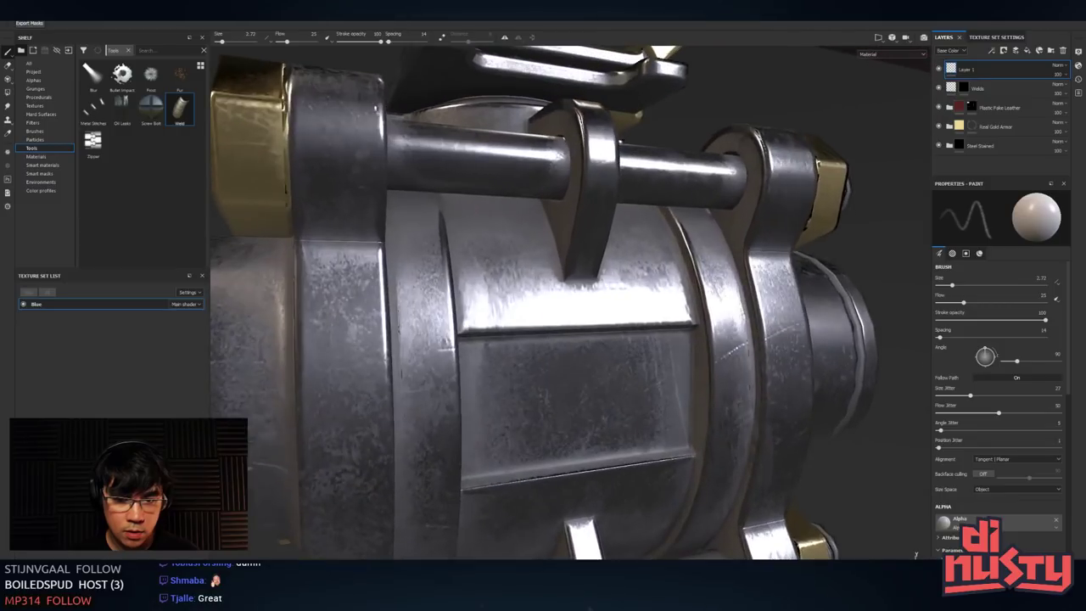
right_click(588, 269)
right_click_drag(521, 262, 508, 261, "ctrl")
mouse_move(507, 261)
left_mouse_down()
mouse_move(521, 316)
mouse_move(581, 361)
left_mouse_up()
key("ctrl+z")
key("bracketright")
mouse_move(513, 234)
left_mouse_down()
mouse_move(604, 398)
mouse_move(653, 437)
left_mouse_up()
key("ctrl+z")
left_click_drag(509, 364, 670, 392)
left_click_drag(670, 392, 652, 424, "alt")
key("ctrl+z")
mouse_move(479, 373)
left_mouse_down()
mouse_move(606, 382)
mouse_move(652, 285)
mouse_move(693, 322)
mouse_move(618, 436)
mouse_move(530, 258)
left_mouse_up()
key("ctrl+z")
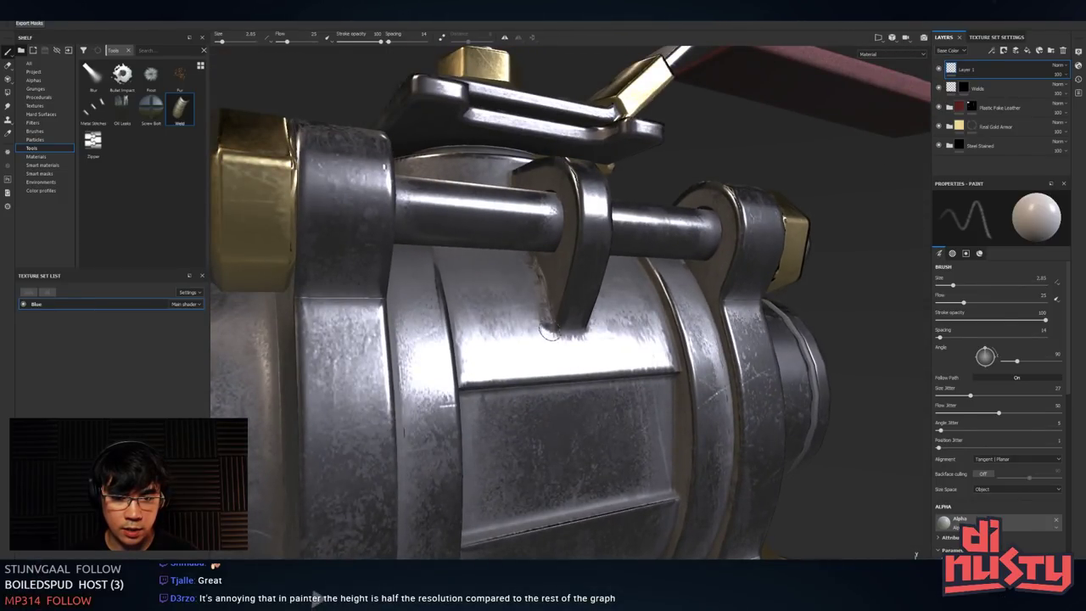
- Paint a thin weld bead around the upper lug's base at brush size 2.85 and check it from both sides
left_click_drag(550, 333, 532, 343, "alt")
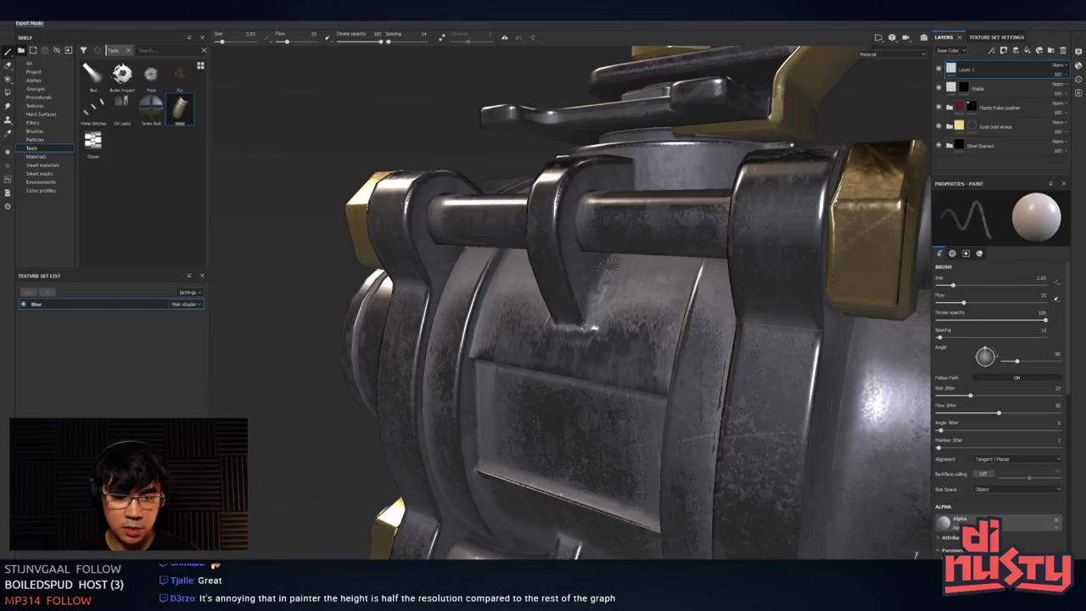
left_click_drag(535, 340, 606, 344, "alt")
right_click_drag(607, 344, 458, 310, "alt")
left_click_drag(458, 309, 502, 295, "alt")
right_click_drag(502, 295, 668, 326, "shift")
left_click_drag(669, 325, 672, 338, "alt")
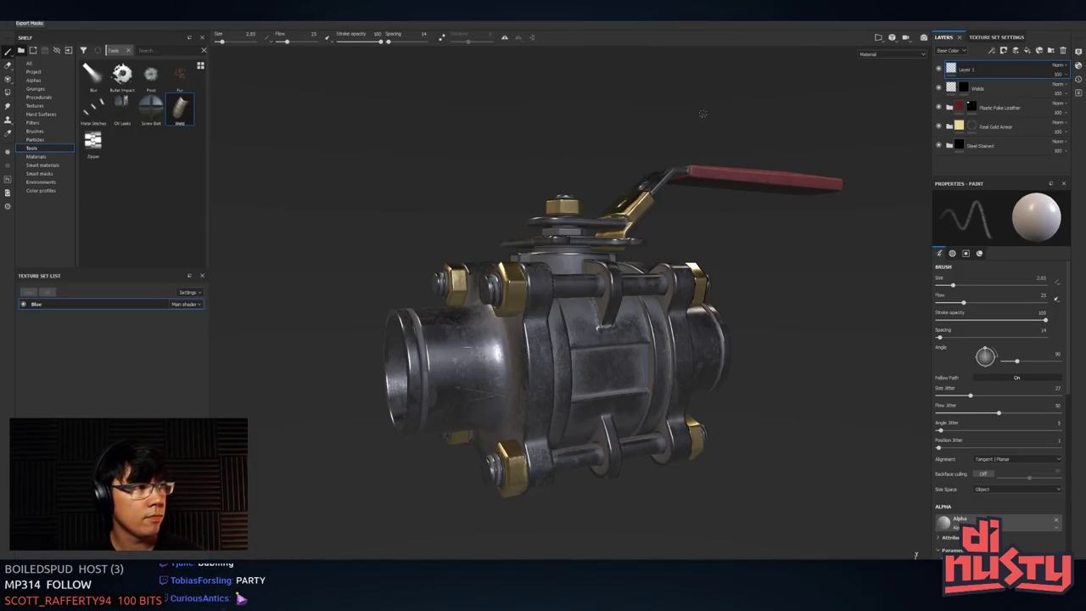
left_click_drag(765, 146, 717, 162, "alt")
right_click_drag(716, 161, 750, 212, "alt")
left_click_drag(721, 254, 628, 331, "alt")
middle_click_drag(628, 330, 540, 289, "alt")
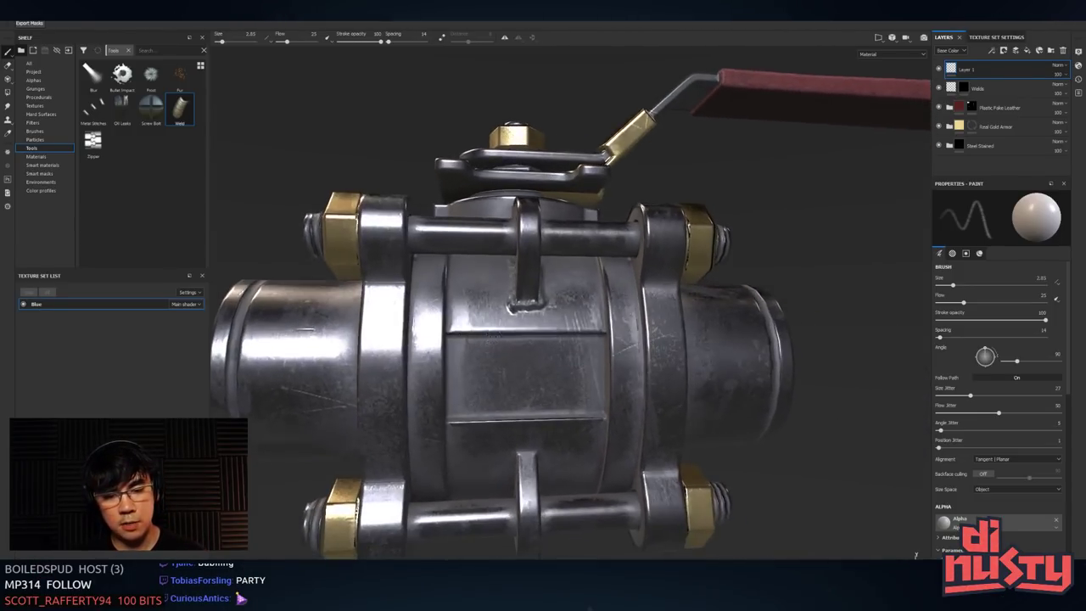
left_click_drag(494, 332, 687, 322, "alt")
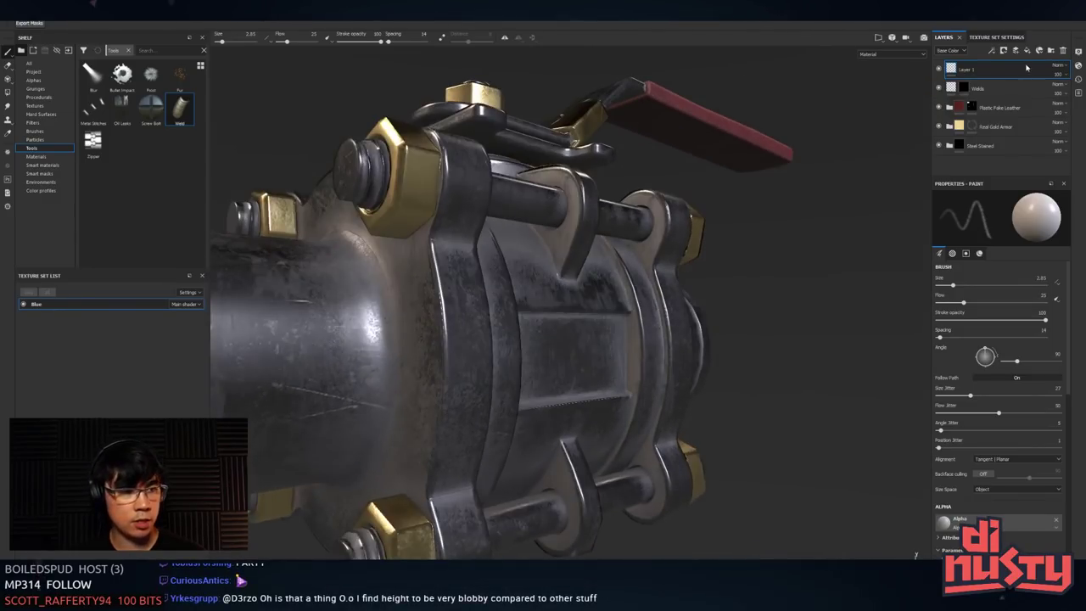
- Check the available texture sizes in the texture set settings
left_click(987, 37)
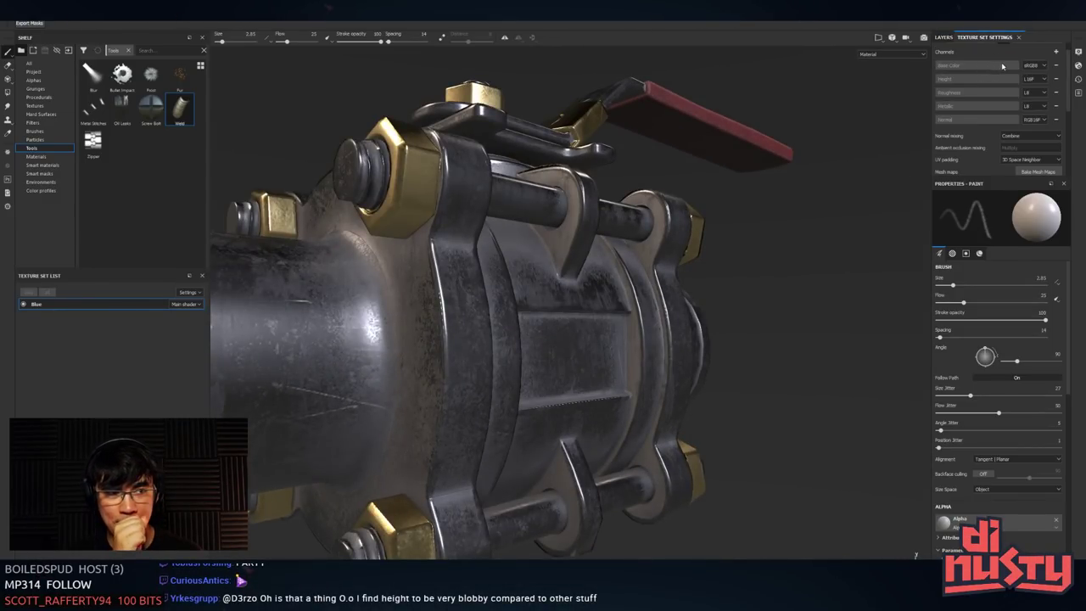
scroll(988, 127, "up", 1)
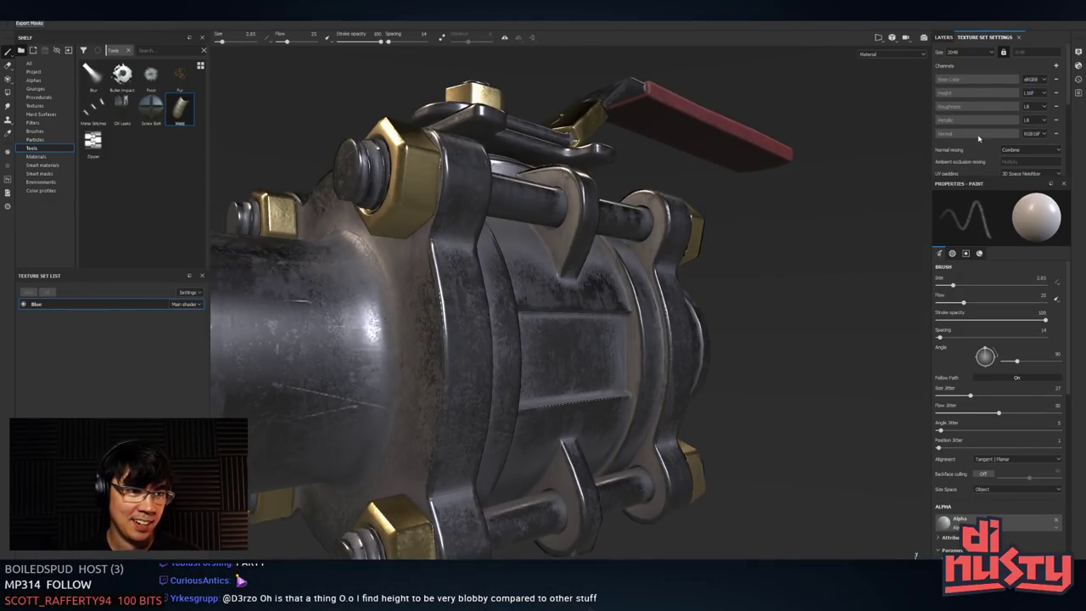
left_click(971, 54)
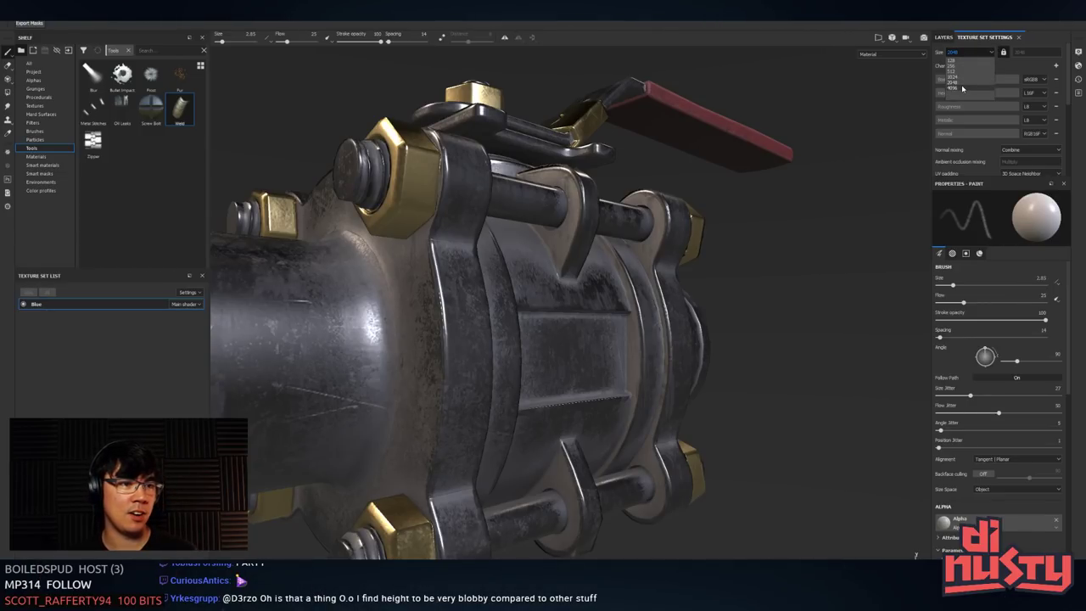
left_click(965, 53)
- Undo a trial stroke beside the upper lug and paint a fresh weld bead around the lug's base
left_click_drag(696, 280, 560, 288, "alt")
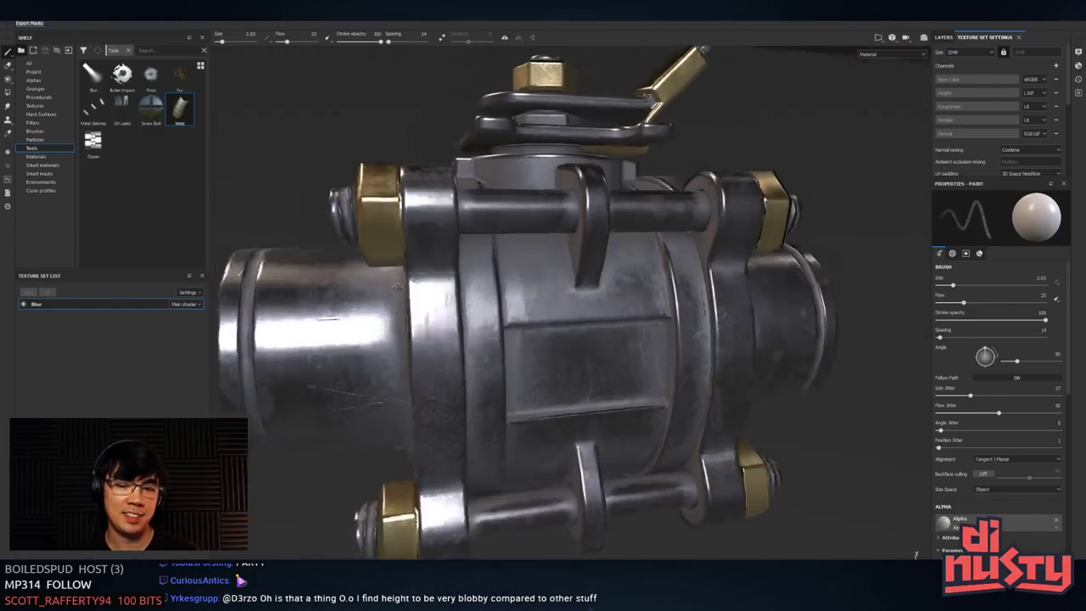
right_click_drag(559, 289, 645, 313, "alt")
middle_click_drag(620, 214, 594, 192, "alt")
mouse_move(596, 208)
left_mouse_down()
mouse_move(673, 290)
mouse_move(660, 222)
left_mouse_up()
key("ctrl+z")
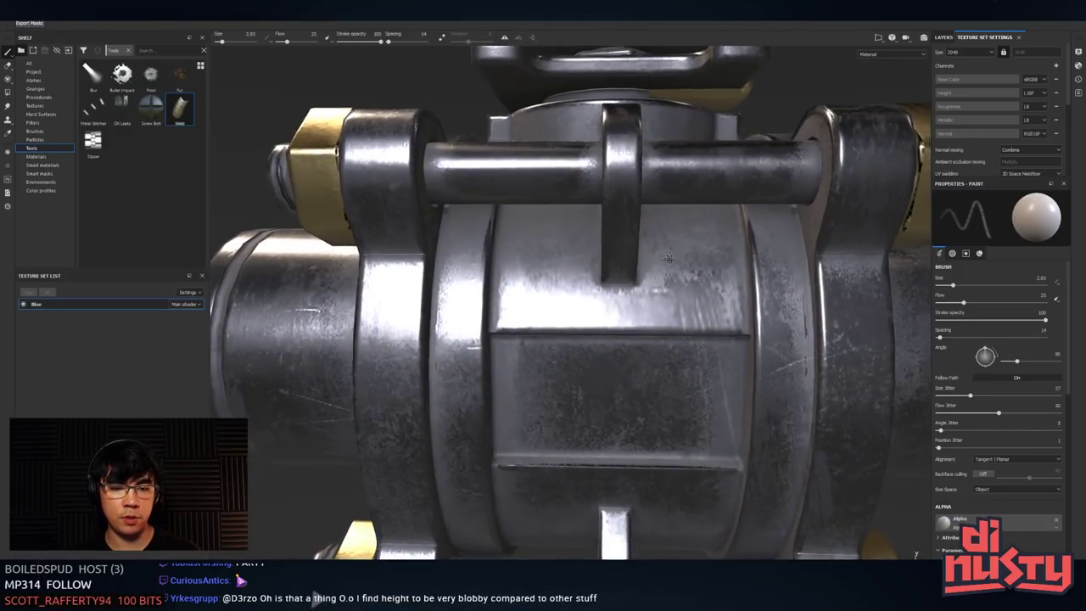
left_click_drag(501, 212, 581, 225, "alt")
mouse_move(606, 275)
left_mouse_down("alt")
mouse_move(598, 280)
mouse_move(650, 251)
mouse_move(601, 278)
left_mouse_up("alt")
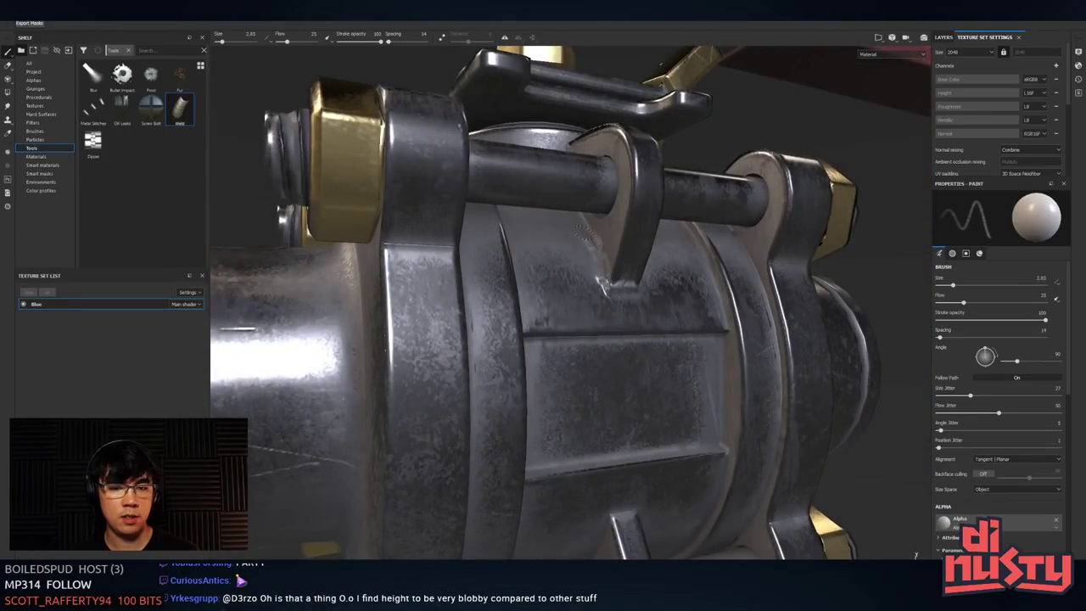
- Examine the lug weld on the whole valve from a distance and up close from several angles
right_click_drag(597, 240, 536, 297, "alt")
left_click_drag(536, 297, 594, 333, "alt")
right_click_drag(594, 333, 195, 330, "alt")
left_click_drag(611, 340, 567, 344, "alt")
right_click_drag(567, 344, 770, 343, "shift")
left_click_drag(770, 343, 692, 294, "alt")
scroll(716, 349, "down", 3)
right_click_drag(692, 295, 674, 291, "shift")
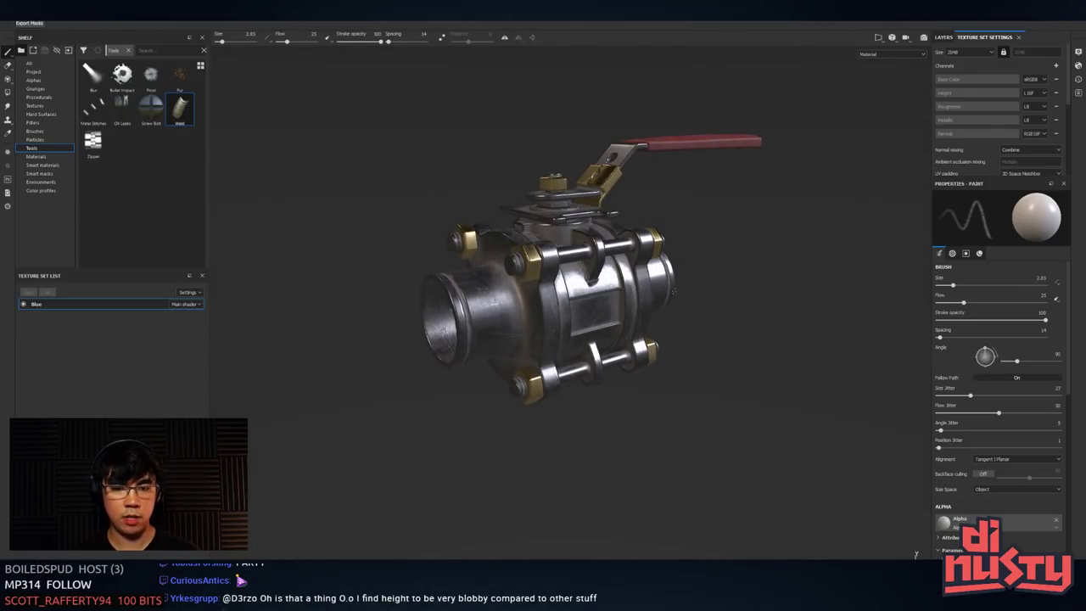
left_click_drag(681, 274, 424, 259, "alt")
right_click_drag(424, 258, 487, 242, "alt")
left_click_drag(487, 242, 627, 326, "alt")
right_click_drag(628, 327, 800, 334, "alt")
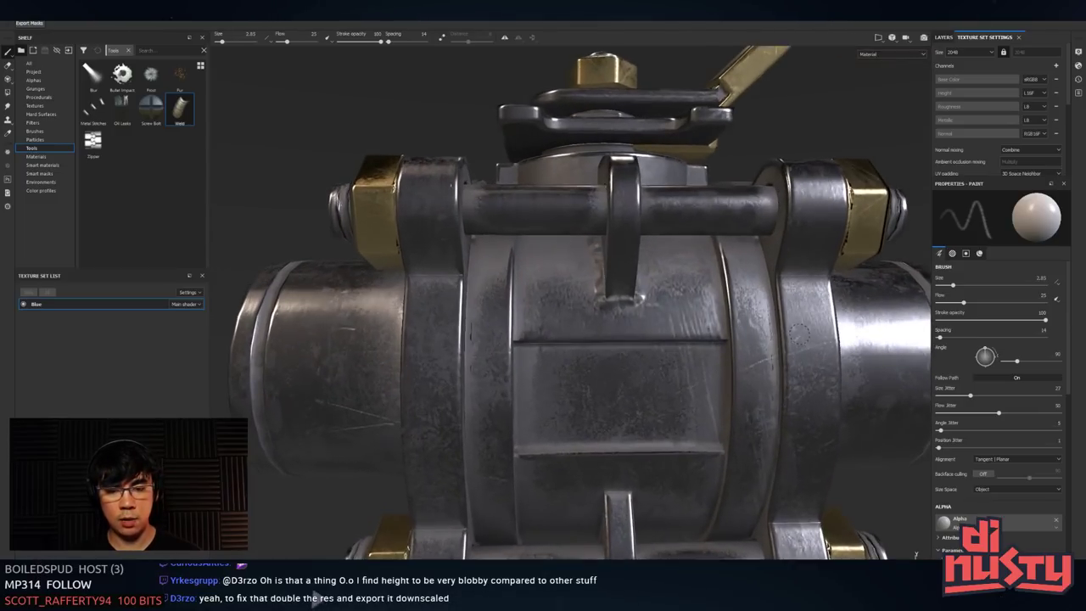
- Undo a trial stroke beside the upper lug and examine the lug weld up close from several angles
mouse_move(560, 311)
left_mouse_down()
mouse_move(643, 310)
mouse_move(592, 286)
left_mouse_up()
key("ctrl+z")
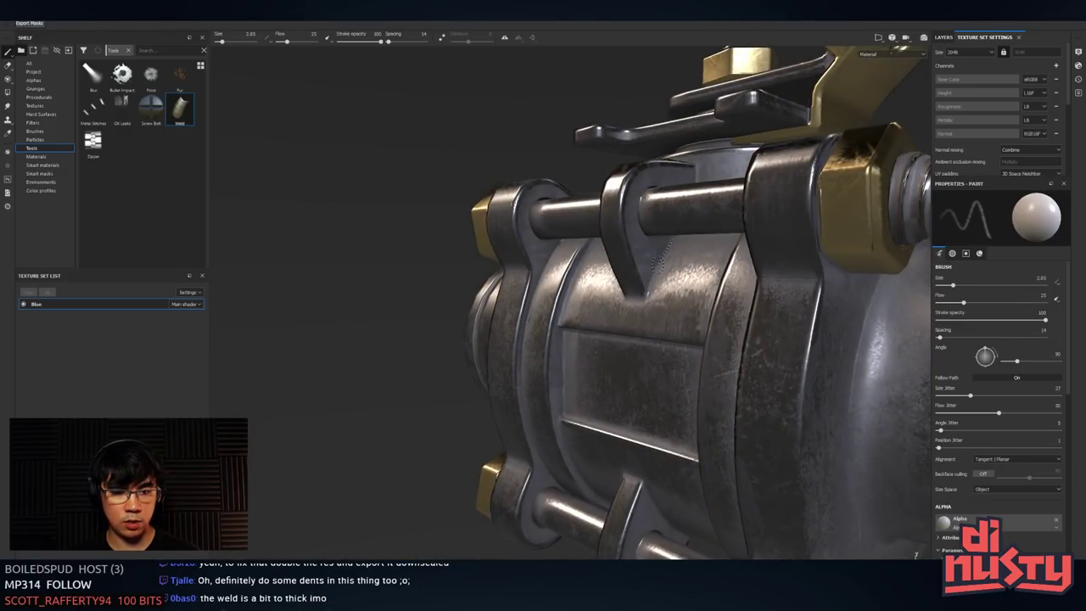
mouse_move(644, 290)
left_mouse_down("alt")
mouse_move(615, 298)
mouse_move(658, 299)
left_mouse_up("alt")
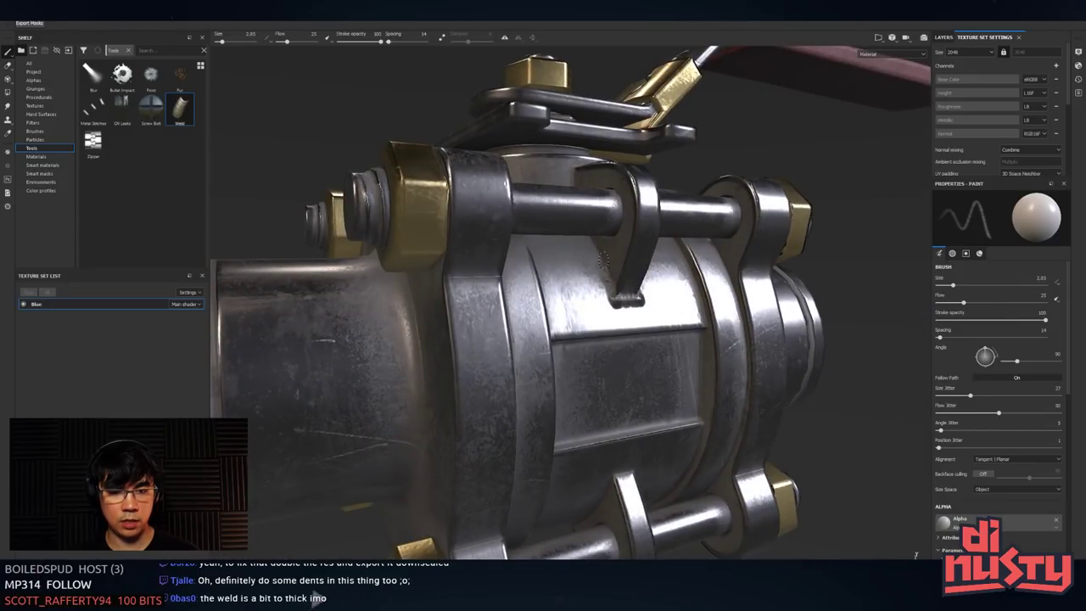
left_click_drag(596, 272, 608, 276, "alt")
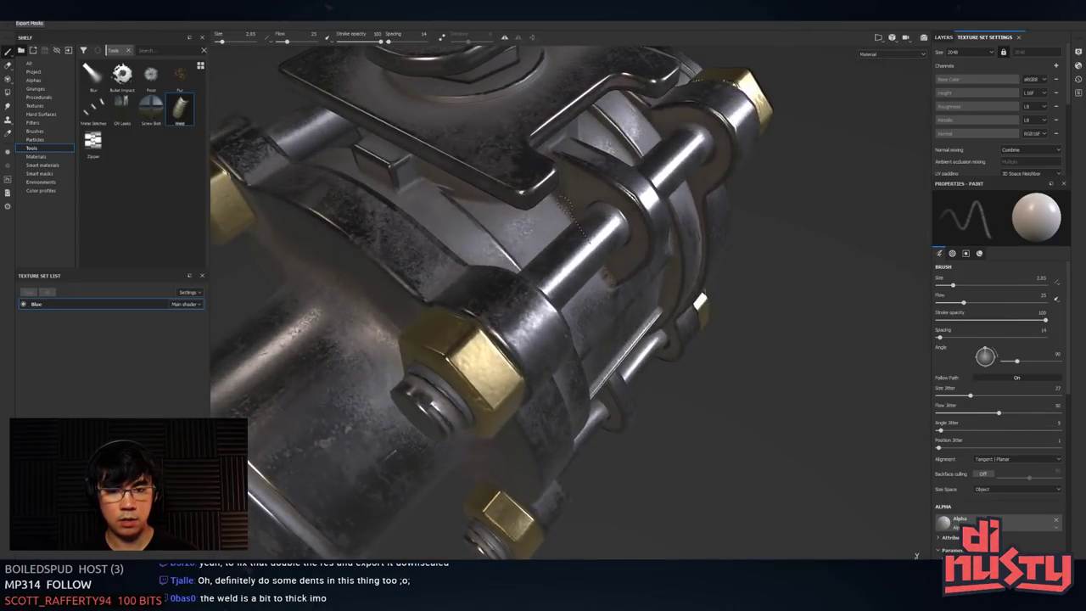
left_click_drag(551, 199, 696, 357, "alt")
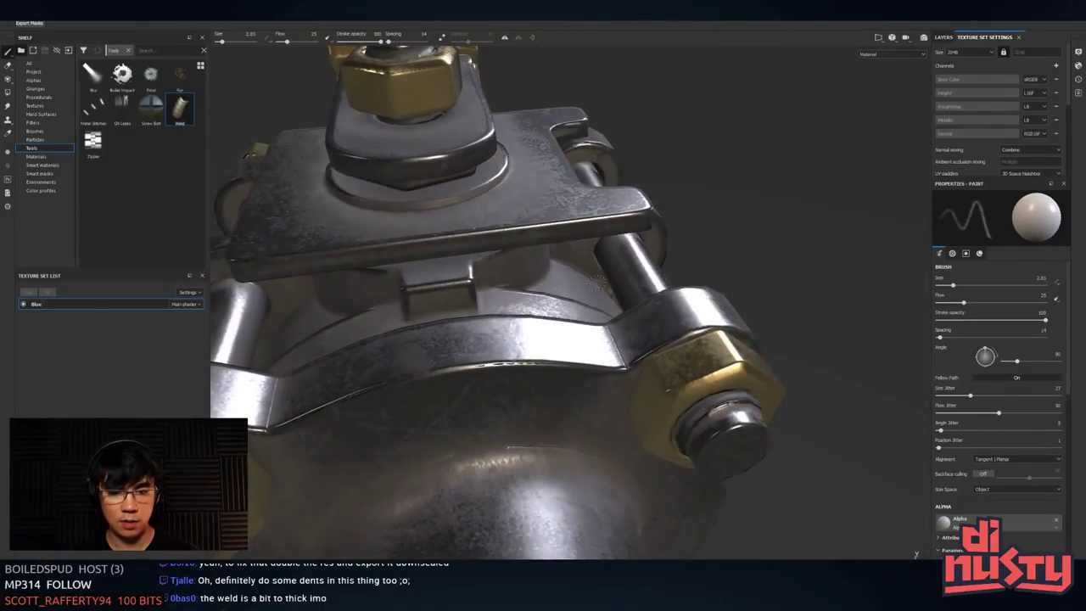
left_click_drag(572, 258, 599, 223, "alt")
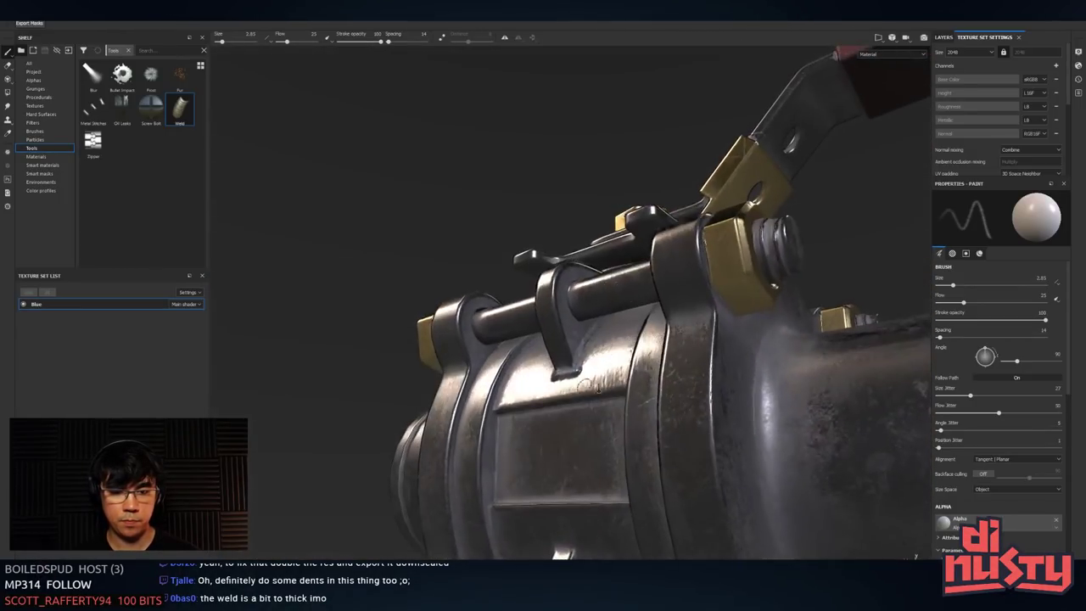
right_click_drag(599, 222, 644, 229, "alt")
left_click_drag(645, 229, 567, 327, "alt")
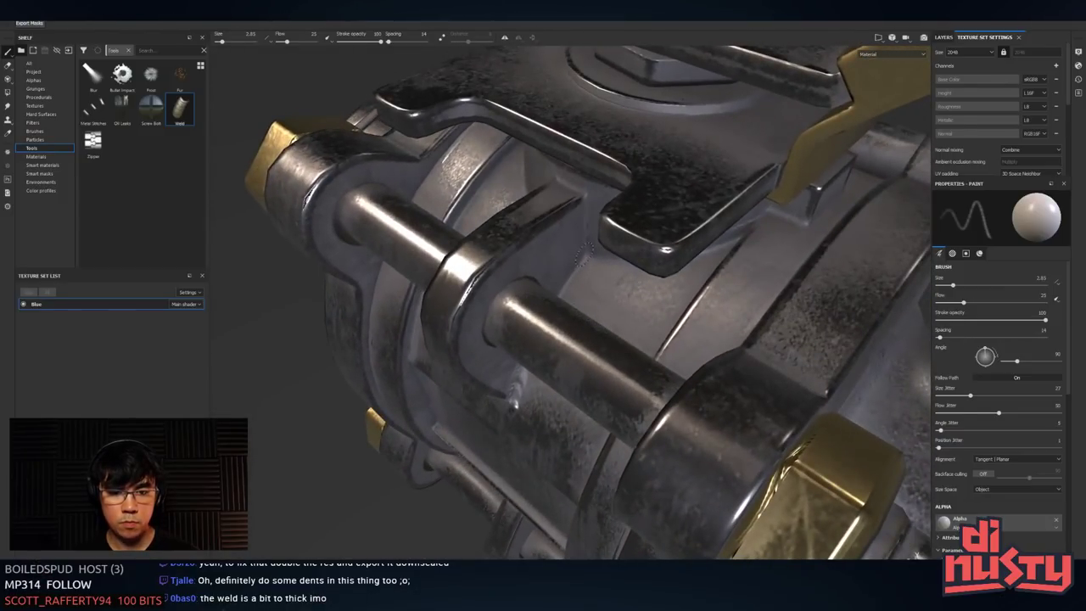
left_click_drag(583, 206, 696, 373, "alt")
right_click_drag(420, 188, 373, 212, "alt")
left_click_drag(373, 212, 542, 191, "alt")
right_click_drag(543, 191, 662, 182, "alt")
left_click_drag(661, 182, 595, 176, "alt")
right_click_drag(595, 177, 594, 224, "alt")
left_click_drag(594, 224, 500, 297, "alt")
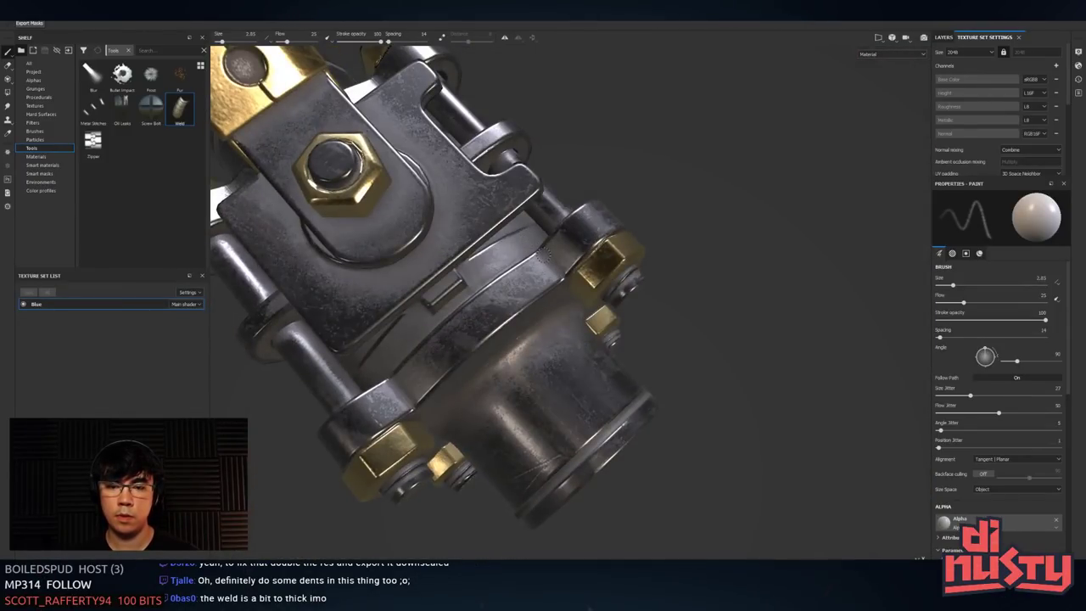
left_click_drag(570, 277, 606, 228, "alt")
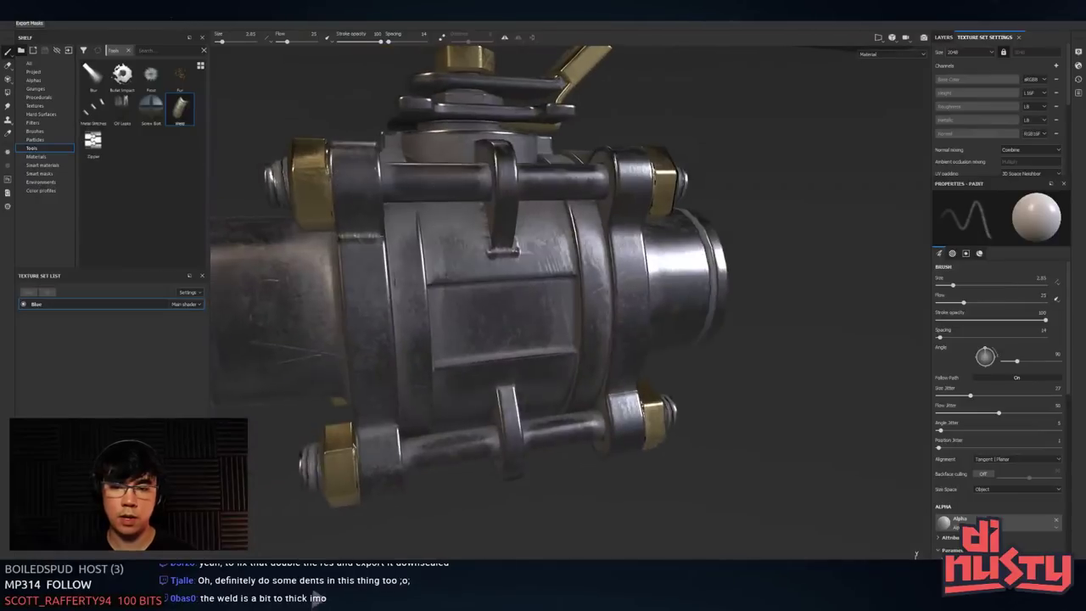
- Examine the whole valve from a distance, including the red handle, gold nuts and lug weld
right_click_drag(475, 228, 364, 191, "alt")
left_click_drag(364, 191, 404, 231, "alt")
right_click_drag(404, 231, 577, 288, "shift")
mouse_move(577, 289)
left_mouse_down("alt")
mouse_move(580, 247)
mouse_move(567, 287)
left_mouse_up("alt")
middle_click_drag(566, 286, 569, 330, "alt")
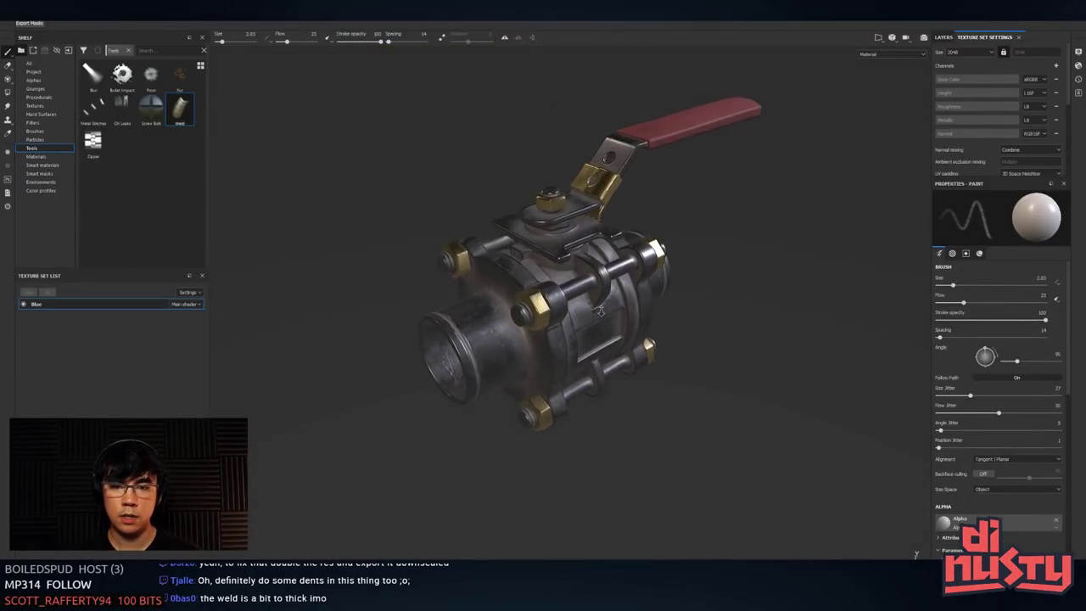
right_click_drag(569, 331, 623, 255, "alt")
middle_click_drag(624, 254, 649, 339, "alt")
left_click_drag(649, 340, 665, 303, "alt")
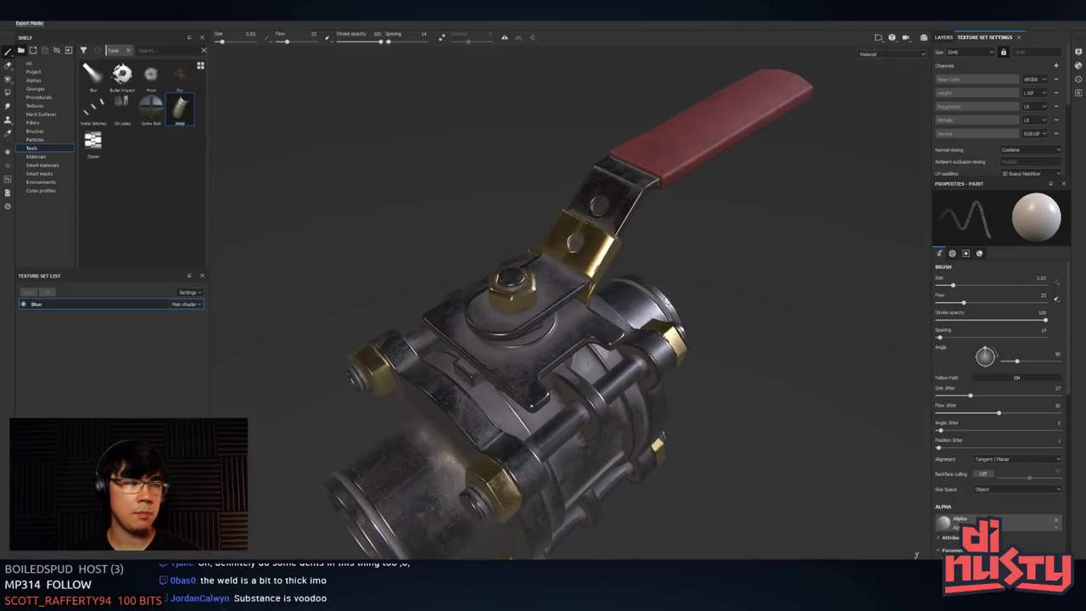
left_click_drag(783, 264, 747, 200, "alt")
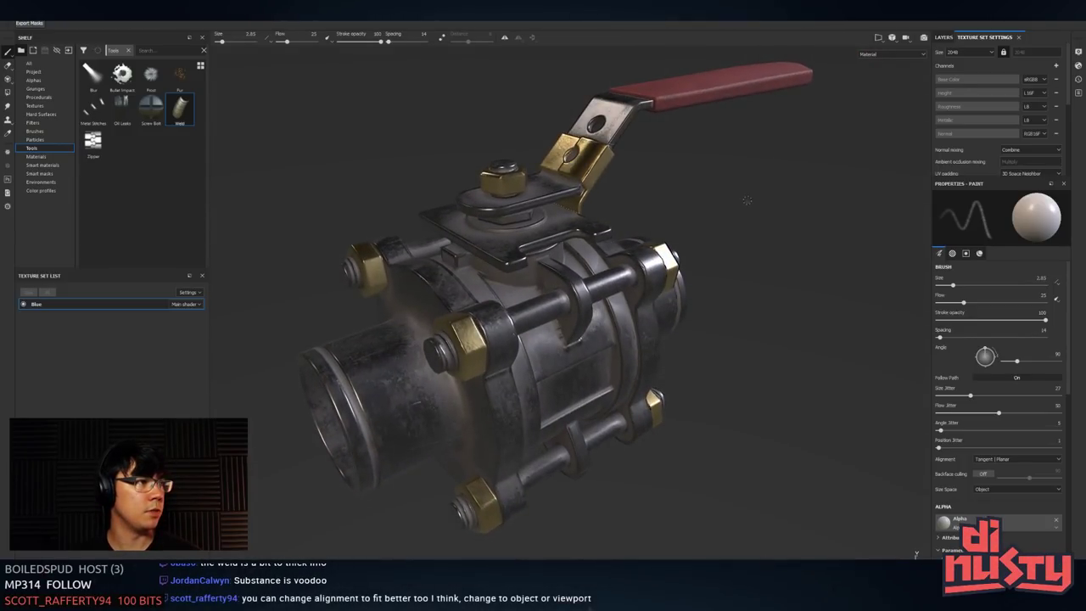
key("alt")
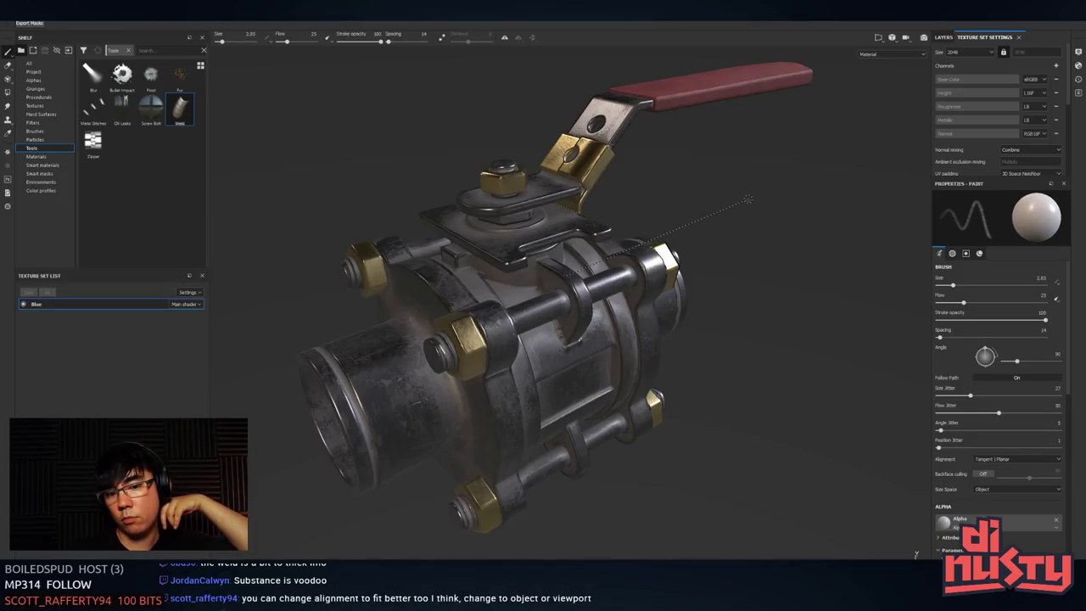
left_click_drag(717, 188, 736, 224, "alt")
- Show the model and its UV layout side by side and set the brush's size space to Viewport
key("F1")
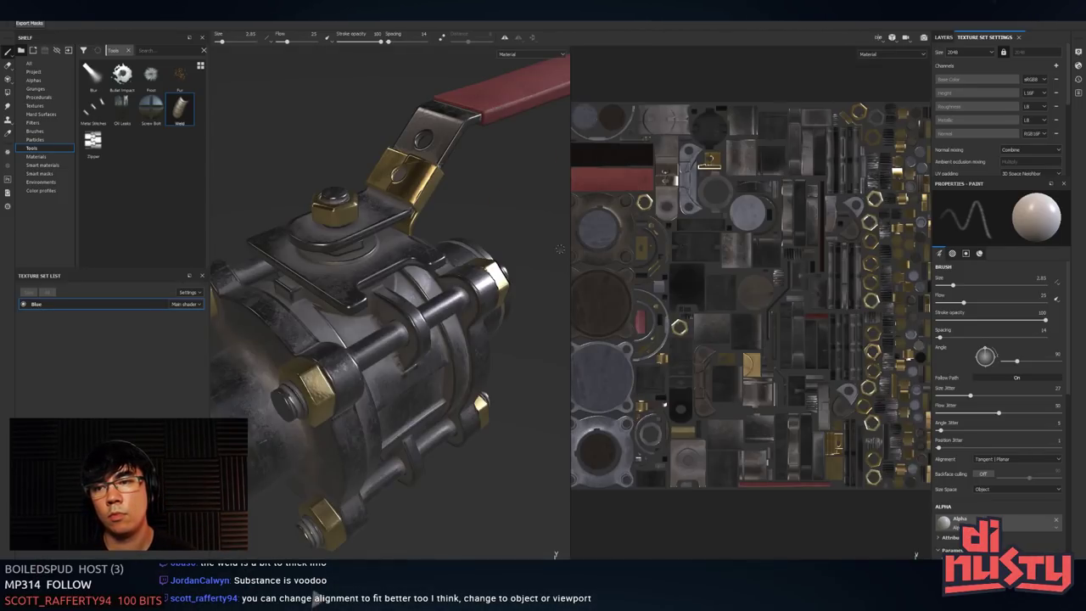
scroll(776, 189, "down", 3)
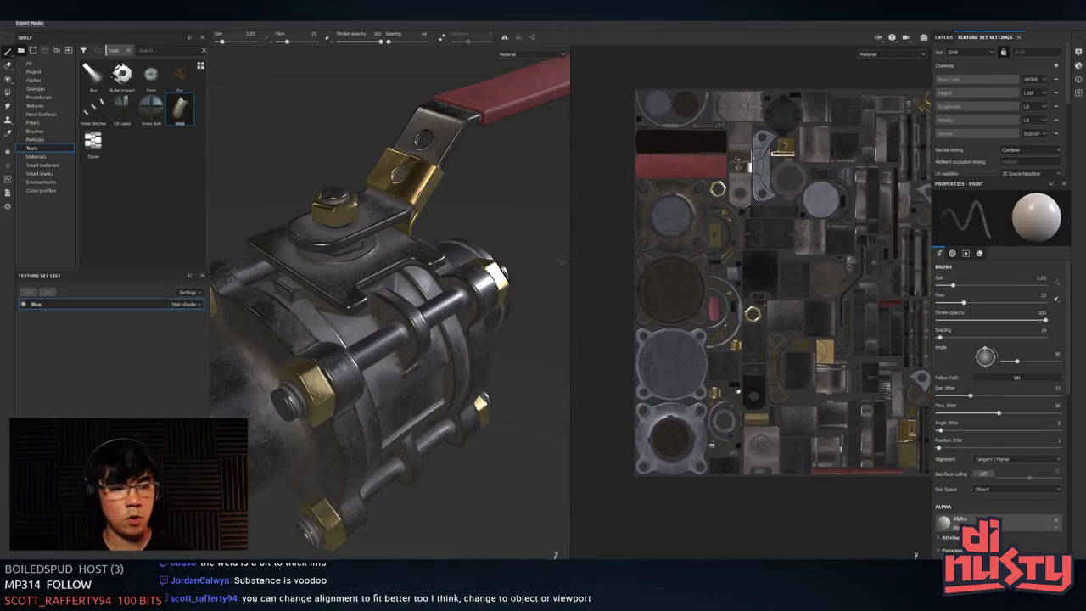
left_click(1018, 459)
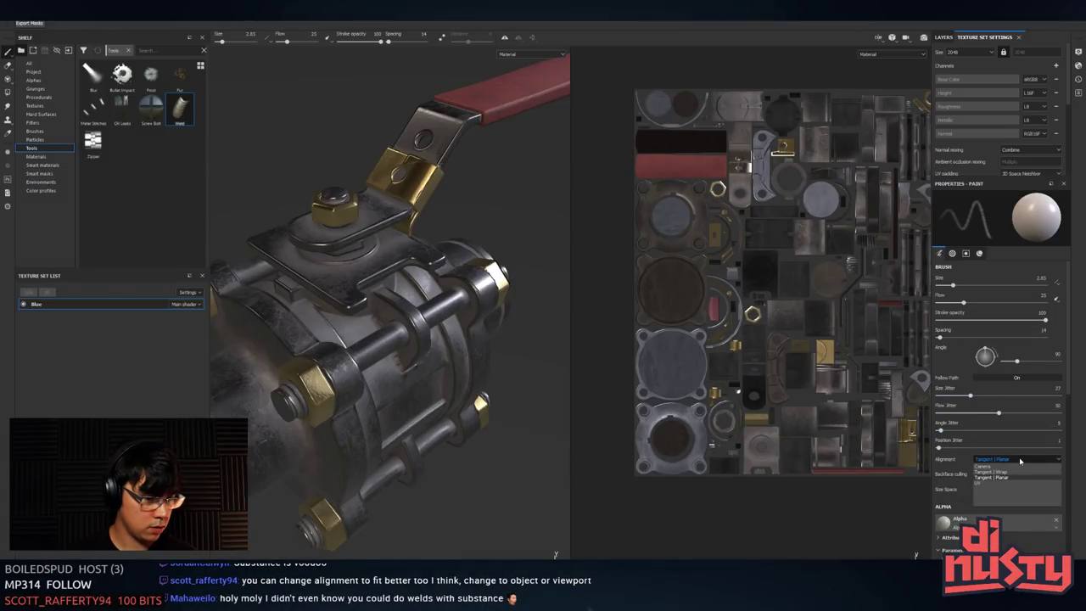
left_click(1019, 460)
left_click(1010, 490)
left_click(1003, 503)
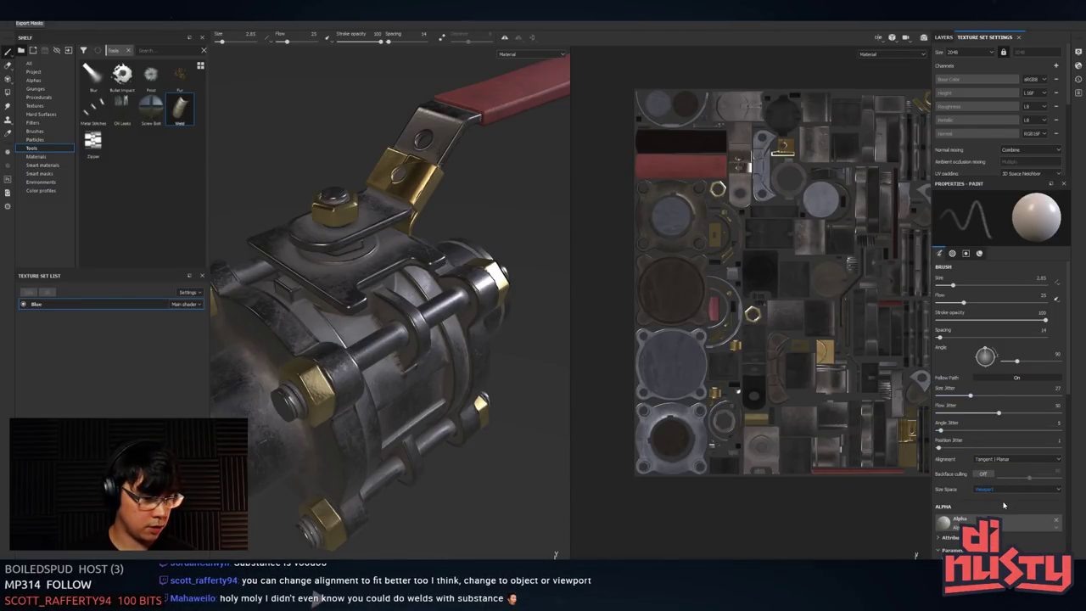
- Try connected straight weld strokes across the recessed panel on the valve body and undo them
left_click_drag(475, 297, 340, 301, "alt")
right_click_drag(314, 305, 382, 310, "alt")
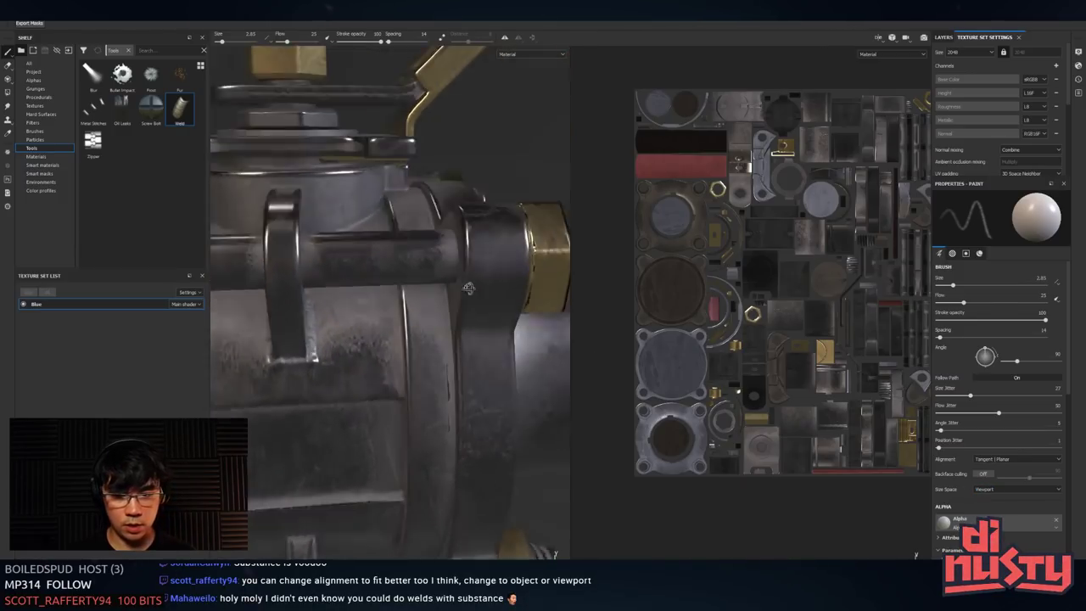
mouse_move(338, 312)
left_mouse_down("alt")
mouse_move(387, 382)
mouse_move(317, 596)
left_mouse_up("alt")
mouse_move(256, 494)
left_mouse_down("alt")
mouse_move(314, 472)
mouse_move(448, 335)
left_mouse_up("alt")
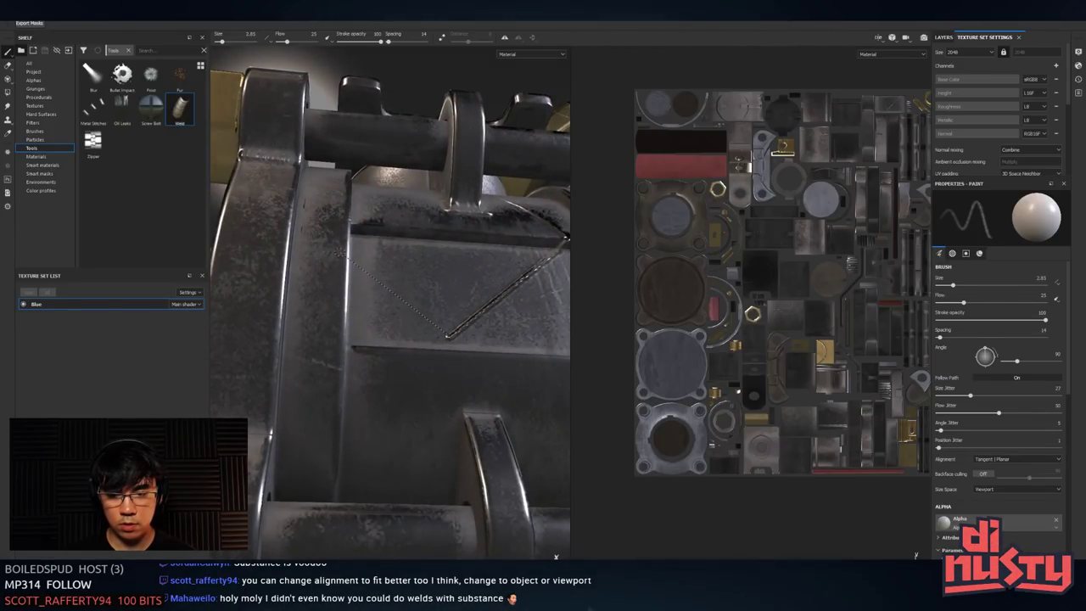
left_click(340, 252, "shift")
left_click_drag(339, 252, 284, 358, "alt")
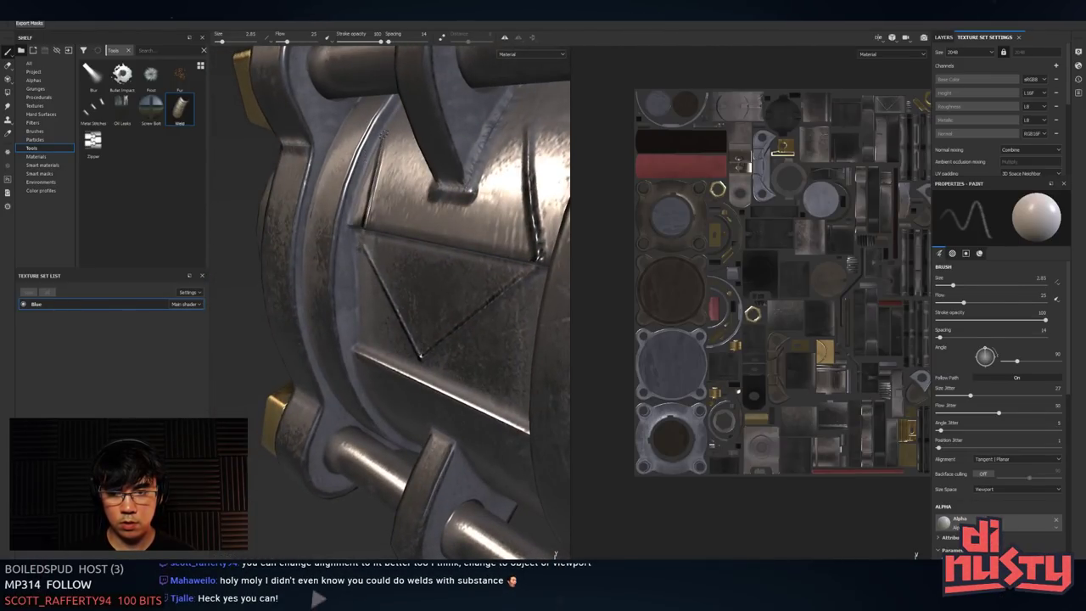
mouse_move(399, 128)
left_mouse_down("alt")
mouse_move(507, 241)
mouse_move(404, 242)
left_mouse_up("alt")
key("ctrl+z")
key("ctrl+z")
key("ctrl+z")
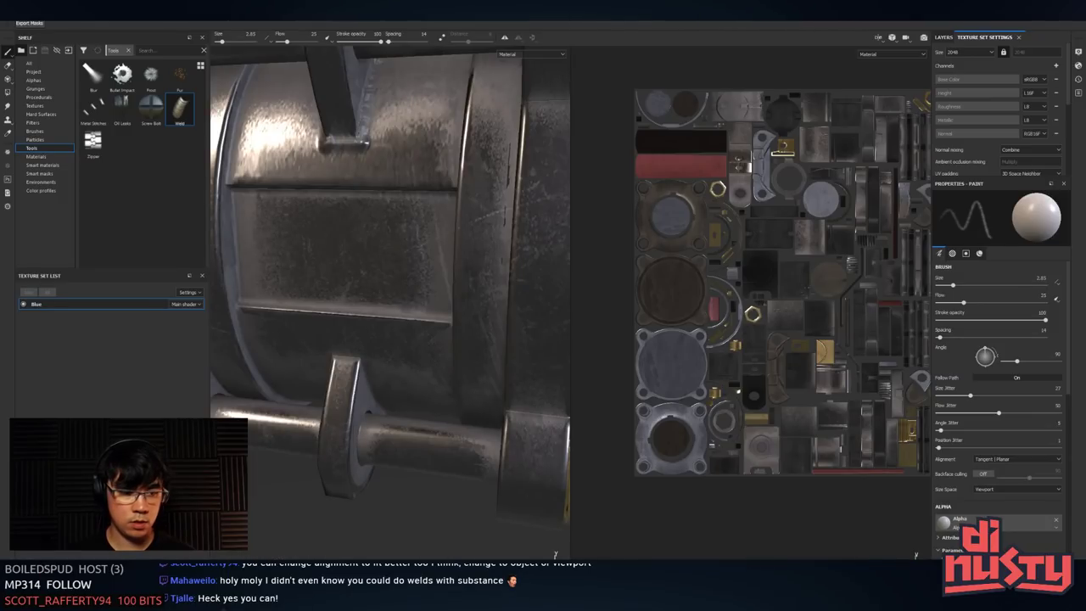
- Turn on backface culling for the weld brush and bring back the 3D-only view with the layer stack
left_click(995, 490)
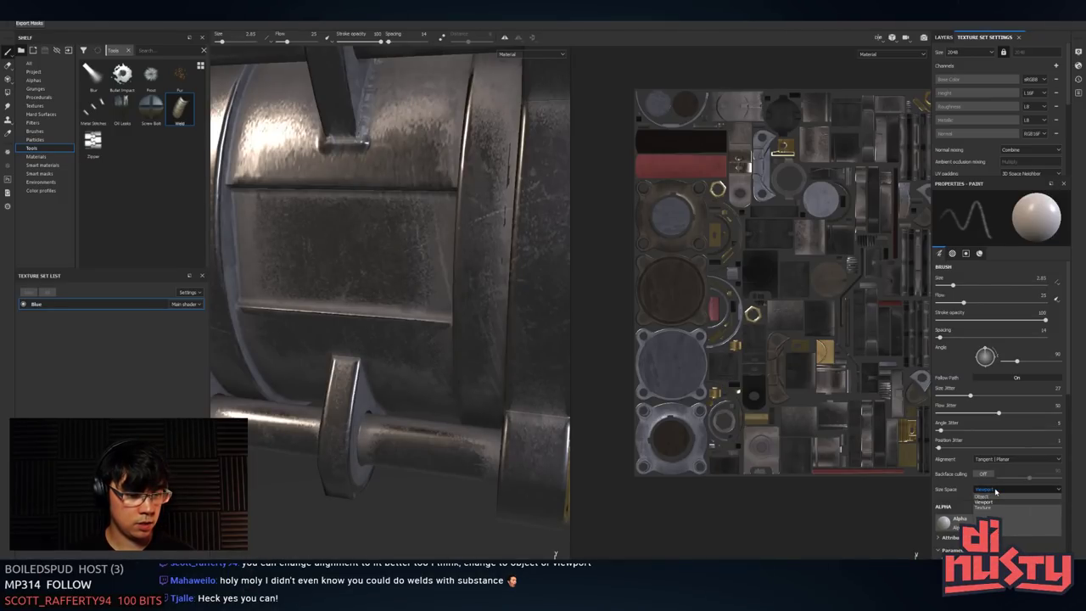
left_click(998, 490)
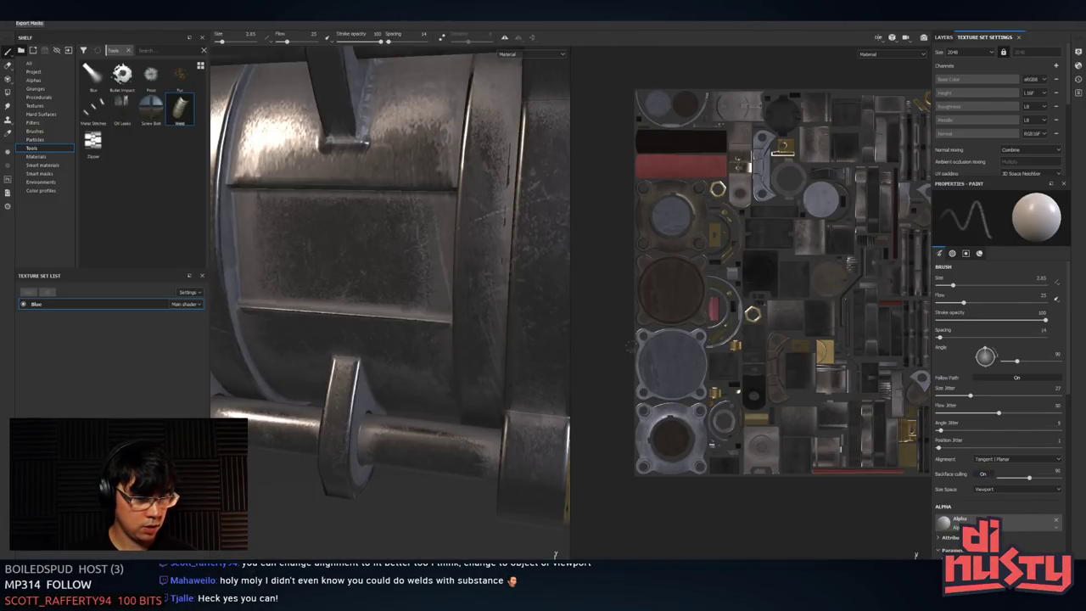
left_click_drag(458, 182, 404, 245, "alt")
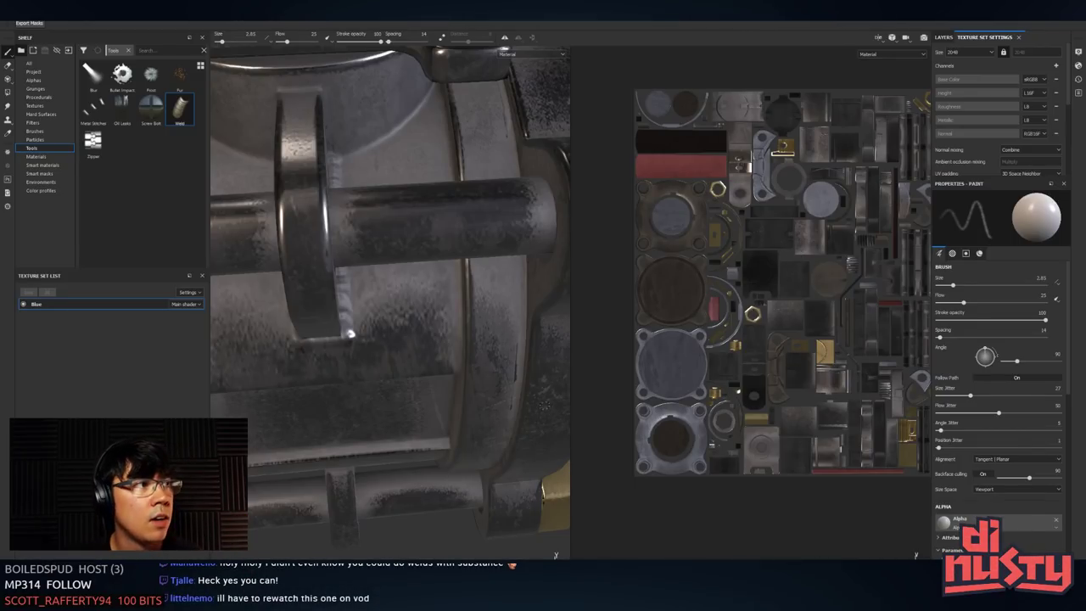
left_click_drag(545, 405, 188, 223, "alt")
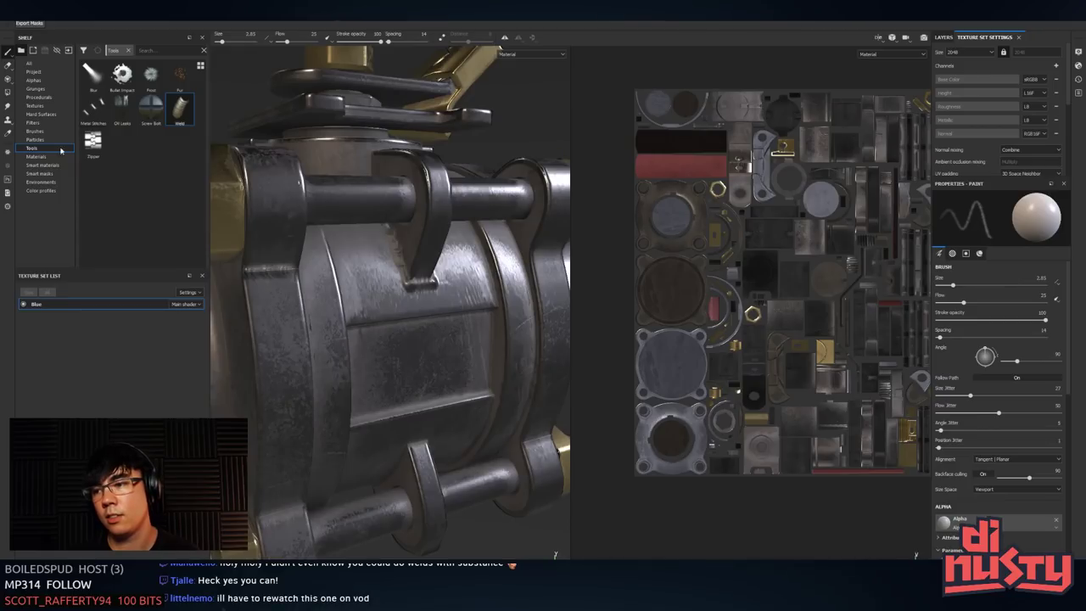
key("F2")
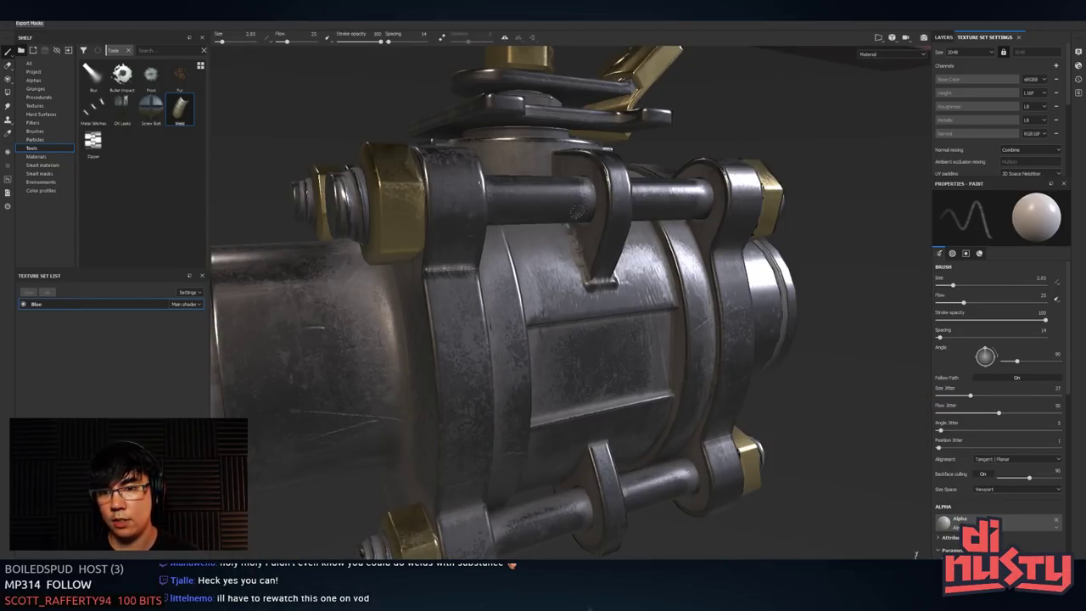
left_click_drag(526, 303, 441, 259, "alt")
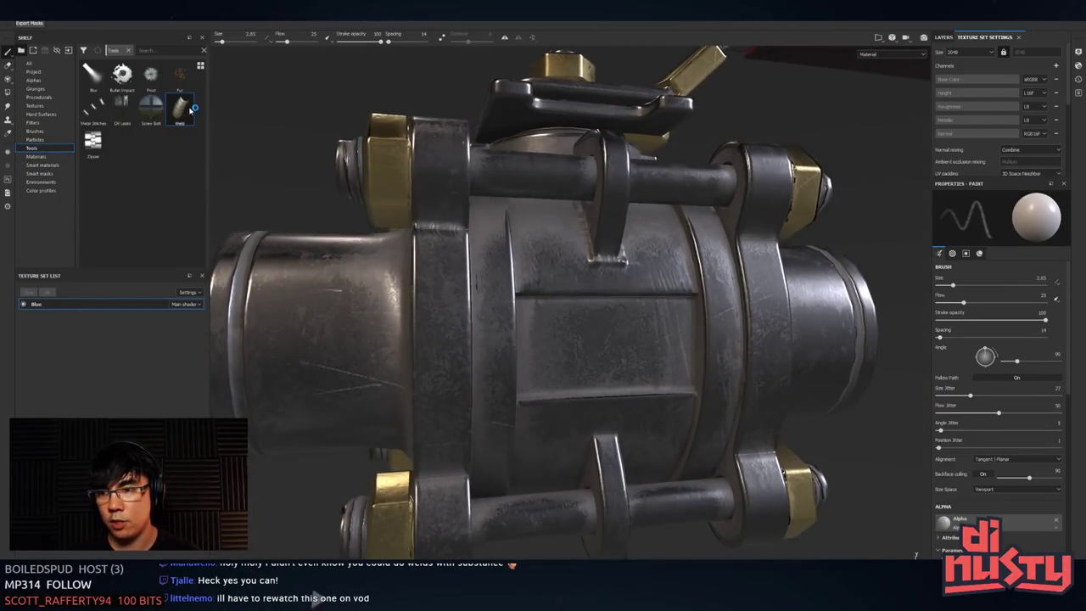
left_click(942, 38)
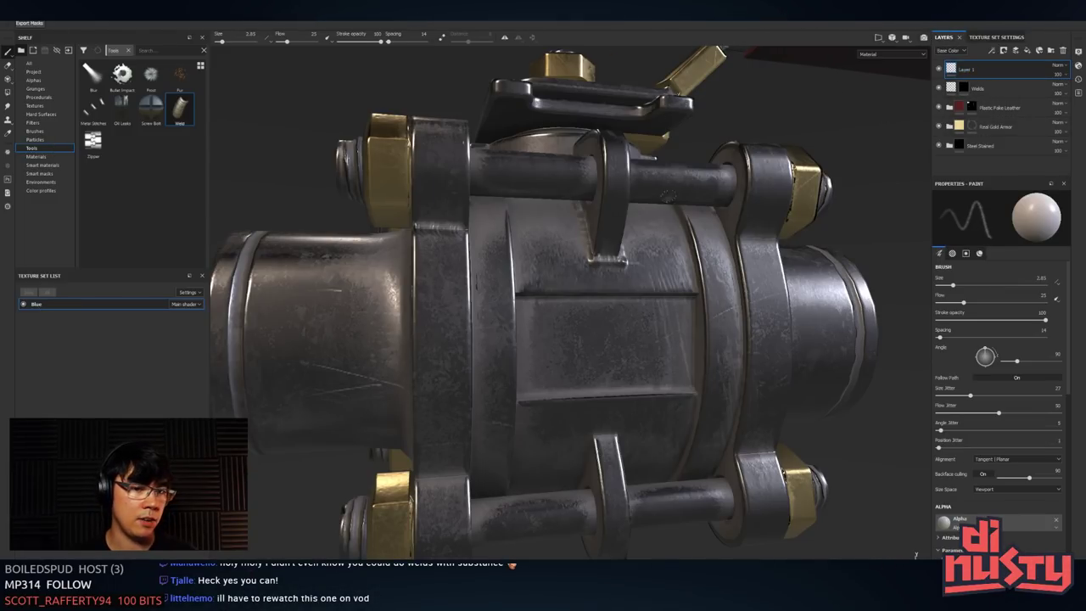
- Try weld strokes across the valve body, enlarging the brush to size 10.3, and undo each stroke
mouse_move(631, 256)
left_mouse_down()
mouse_move(546, 335)
mouse_move(778, 380)
left_mouse_up()
key("ctrl+z")
mouse_move(468, 274)
left_mouse_down()
mouse_move(445, 325)
mouse_move(570, 314)
left_mouse_up()
key("ctrl+z")
right_click_drag(360, 321, 407, 321, "ctrl")
mouse_move(304, 275)
left_mouse_down()
mouse_move(582, 368)
mouse_move(814, 393)
left_mouse_up()
key("ctrl+z")
left_click_drag(319, 316, 769, 275)
key("ctrl+z")
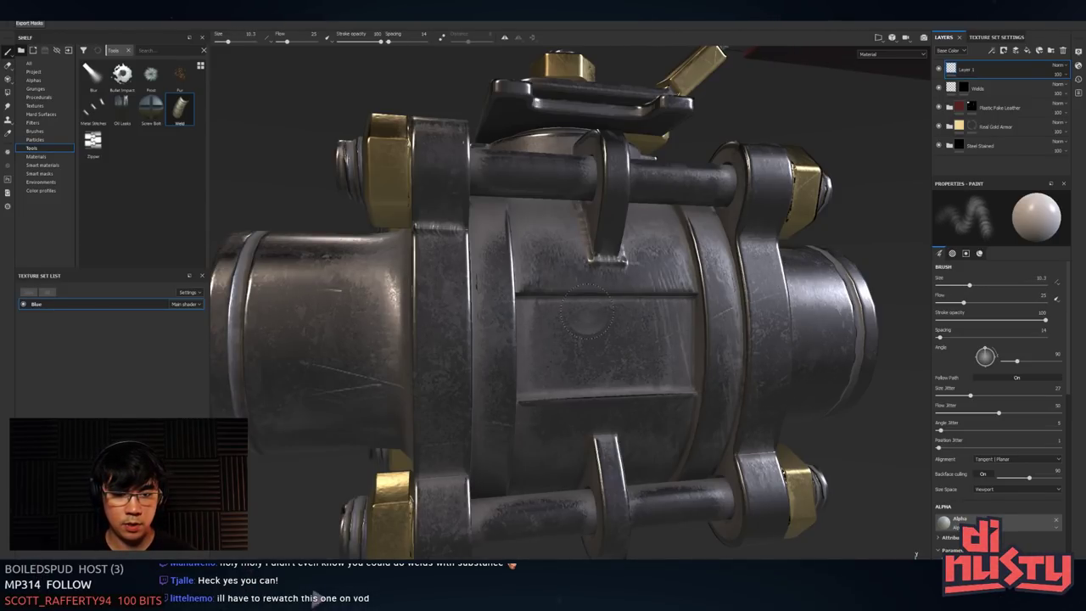
- Try denser weld strokes across the body with spacing 5, first large and then with a smaller brush, and undo them
left_click(953, 253)
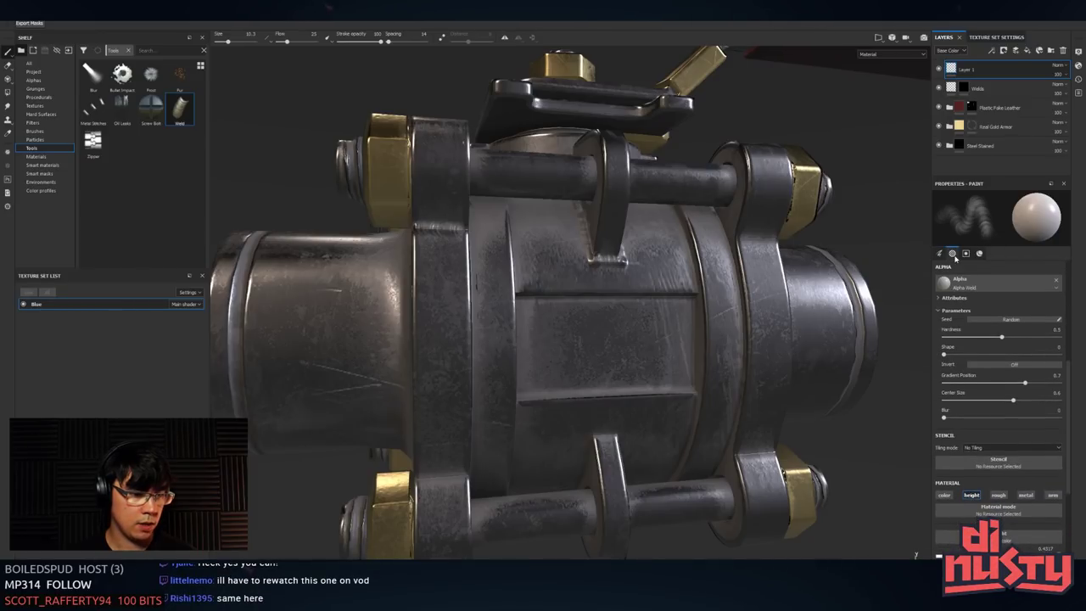
scroll(980, 379, "up", 5)
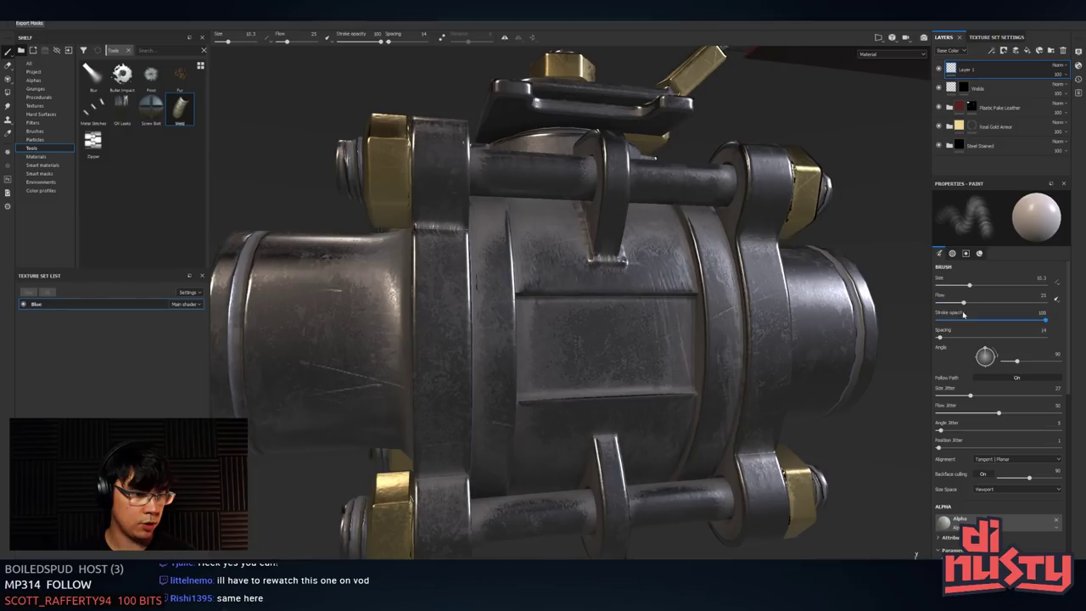
left_click_drag(941, 338, 937, 337)
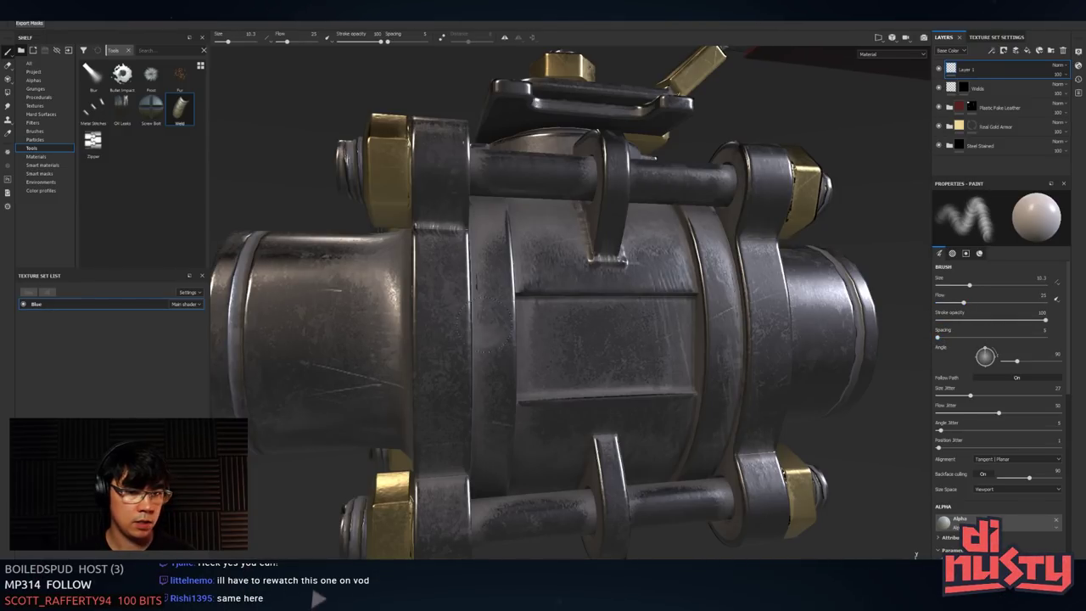
left_click_drag(380, 321, 754, 331)
key("ctrl+z")
right_click_drag(632, 327, 589, 327, "ctrl")
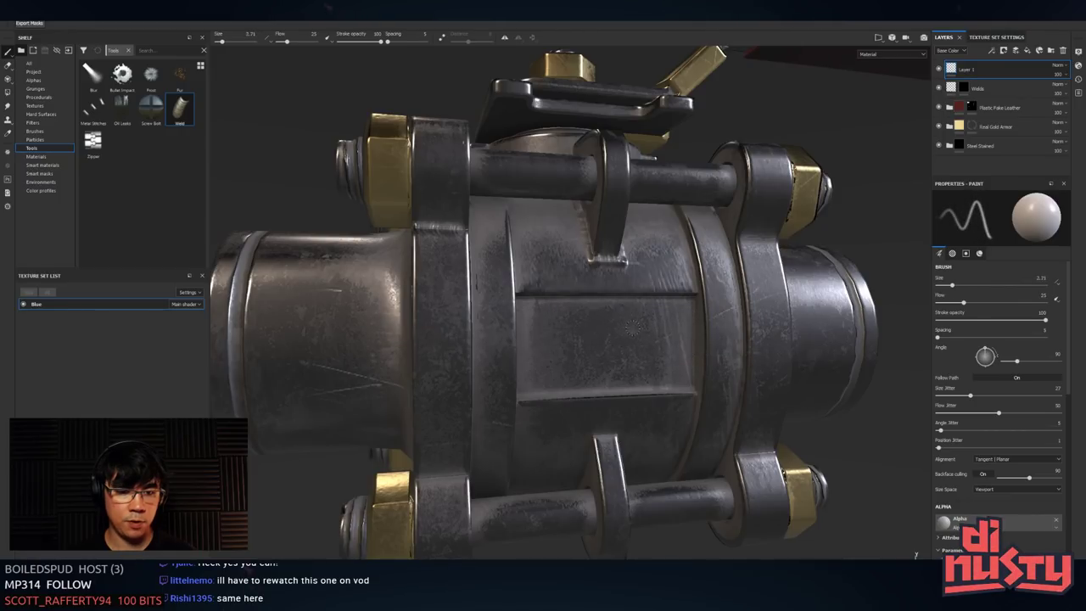
left_click_drag(649, 325, 721, 329)
key("ctrl+z")
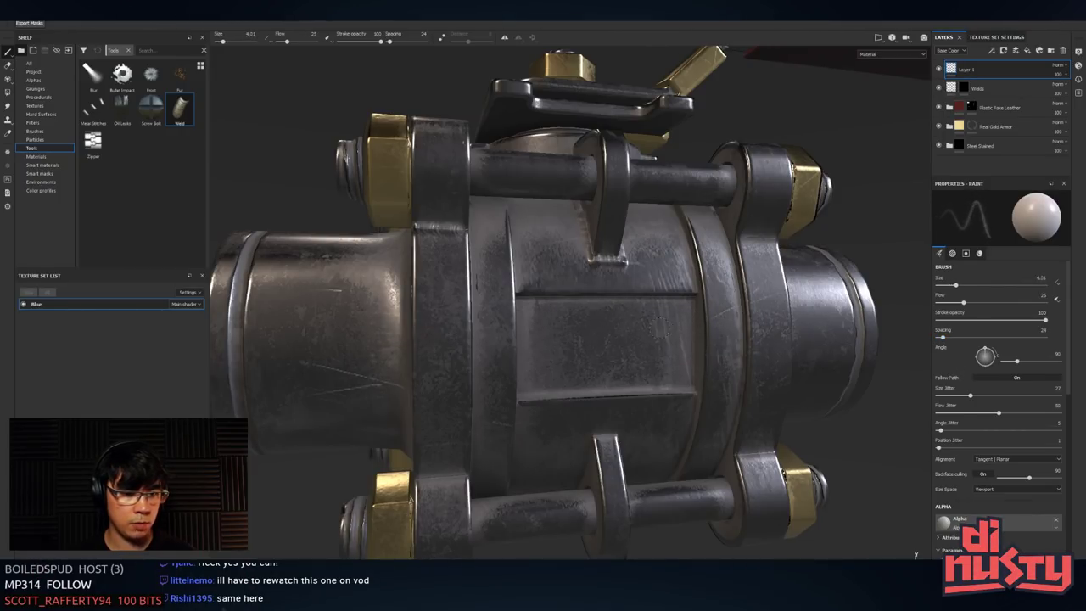
- Set the weld brush to spacing 24 and size 1.92, testing strokes across the recessed panel and undoing them
left_click_drag(541, 339, 710, 338)
key("ctrl+z")
right_click_drag(697, 343, 678, 344, "ctrl")
left_click_drag(551, 321, 708, 342)
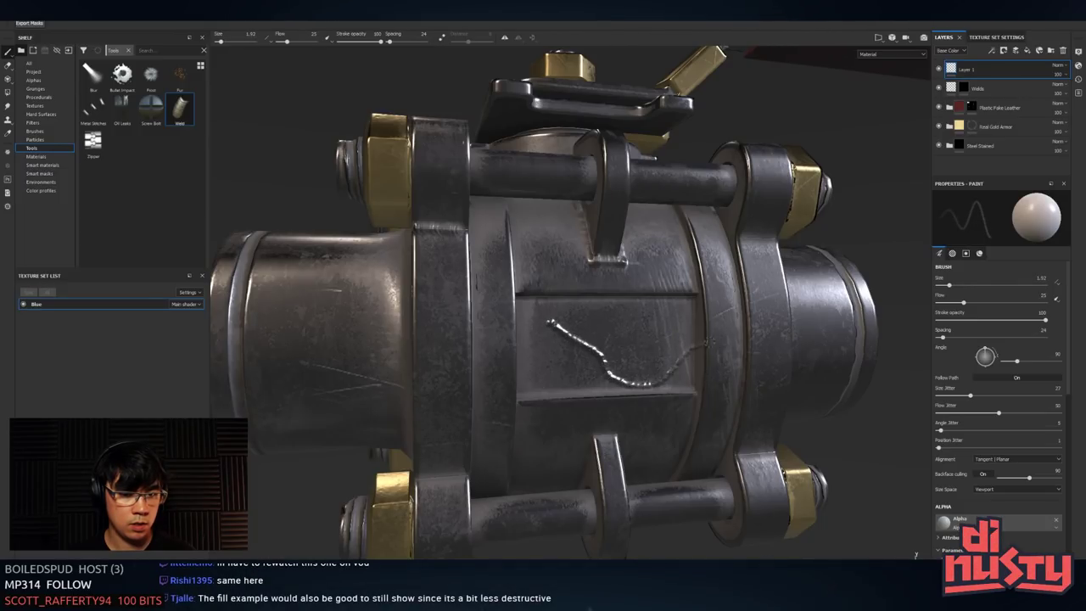
key("ctrl+z")
left_click_drag(610, 352, 715, 368, "alt")
right_click_drag(715, 368, 576, 369, "alt")
mouse_move(577, 368)
left_mouse_down("alt")
mouse_move(490, 367)
mouse_move(459, 462)
left_mouse_up("alt")
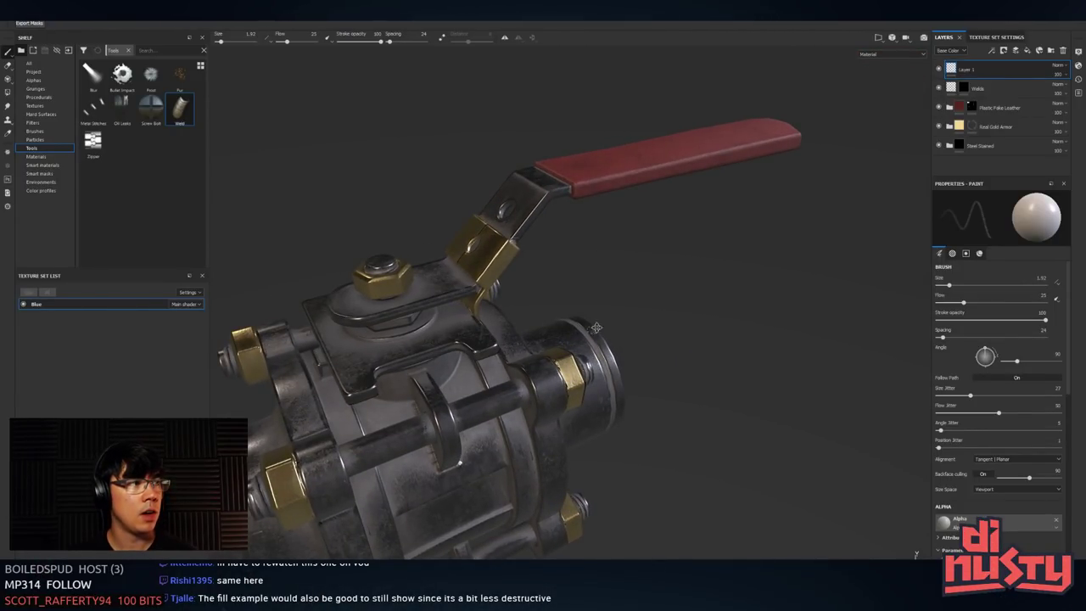
- Delete the paint layer above Welds and add a fill layer in its place
middle_click_drag(596, 327, 653, 288, "alt")
left_click_drag(518, 422, 831, 145, "alt")
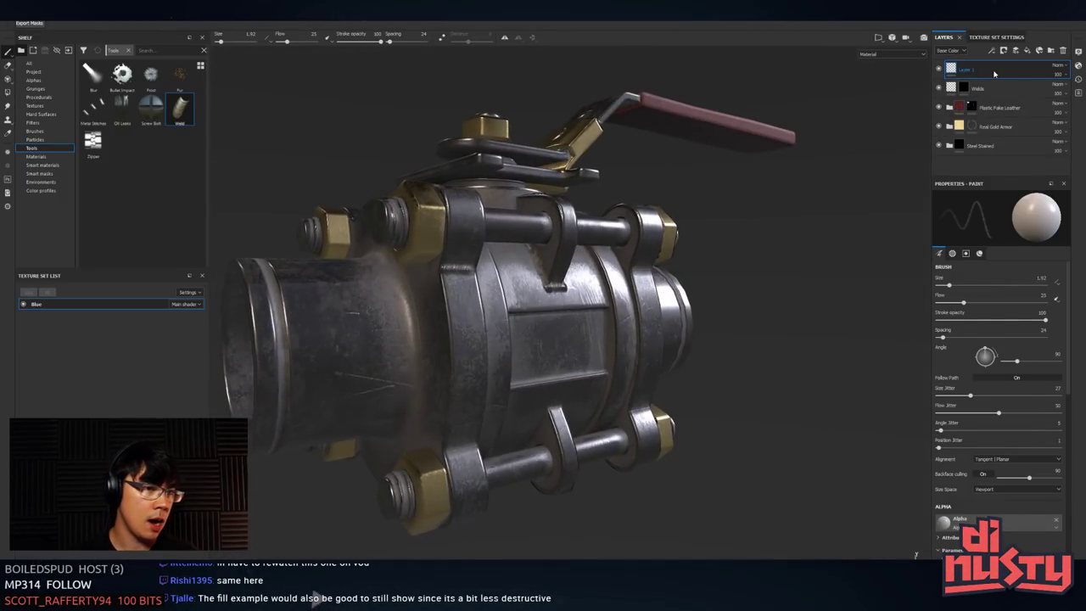
key("Delete")
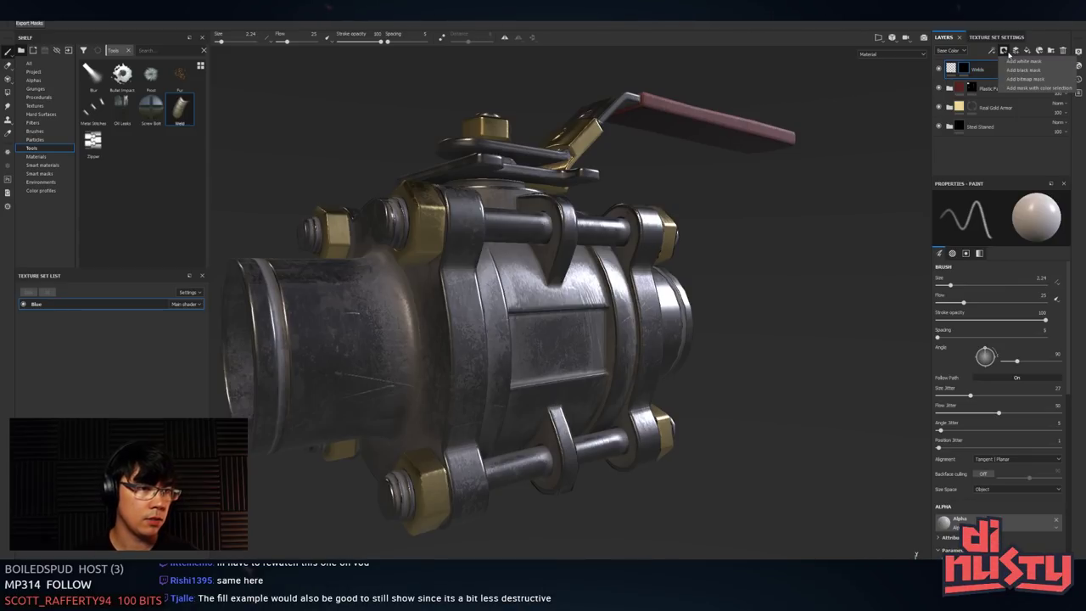
left_click(1015, 51)
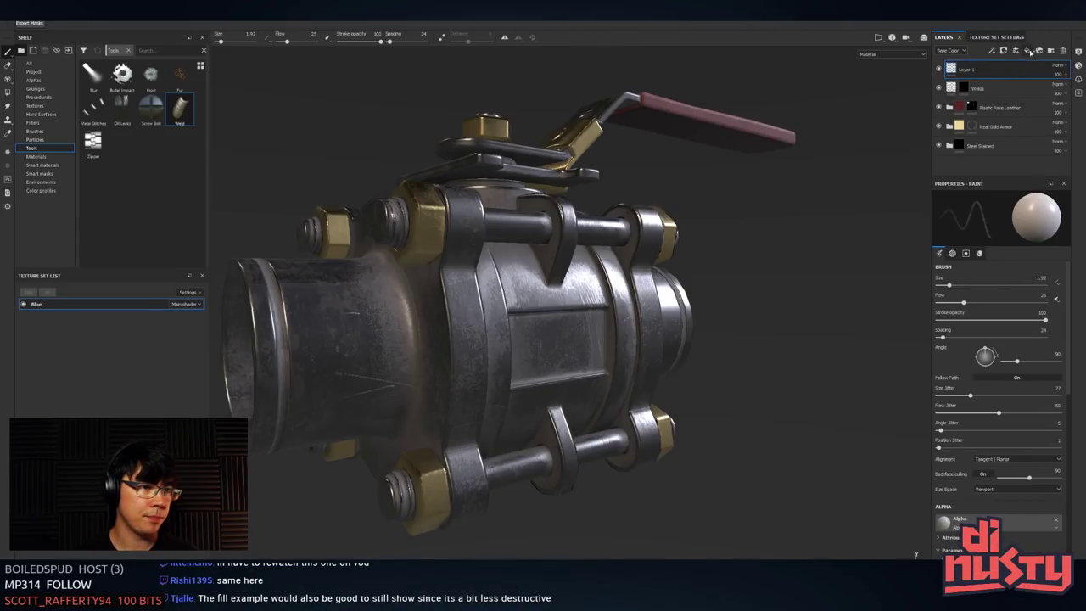
left_click(1028, 51)
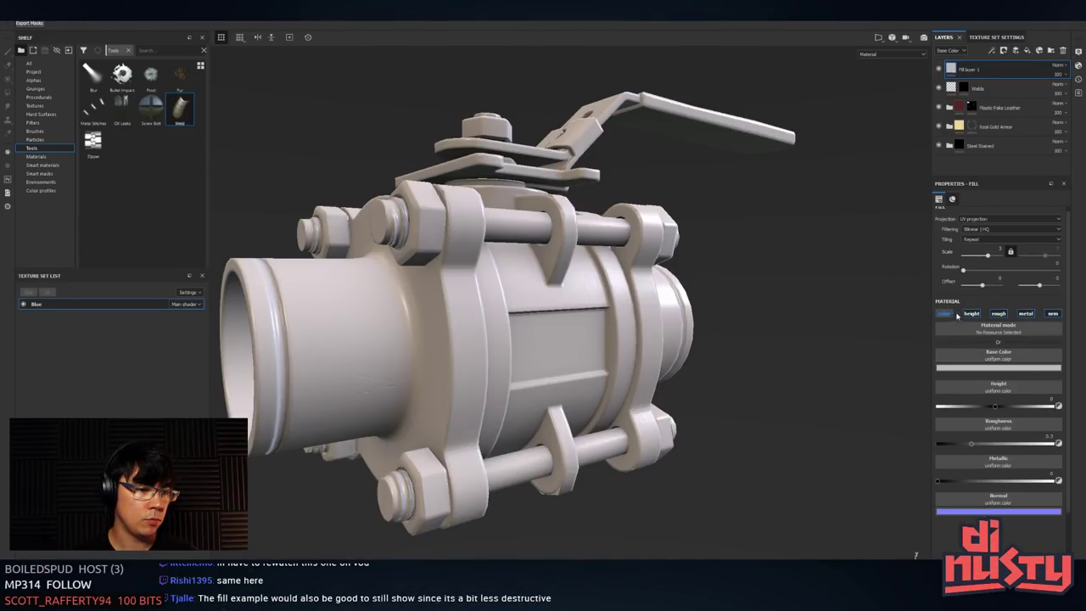
- Limit the new fill layer to the height and normal channels, turning off color, roughness and metallic
left_click(947, 315)
left_click(972, 315)
left_click(1001, 314)
left_click(1026, 313)
left_click(1053, 314)
left_click(1027, 313)
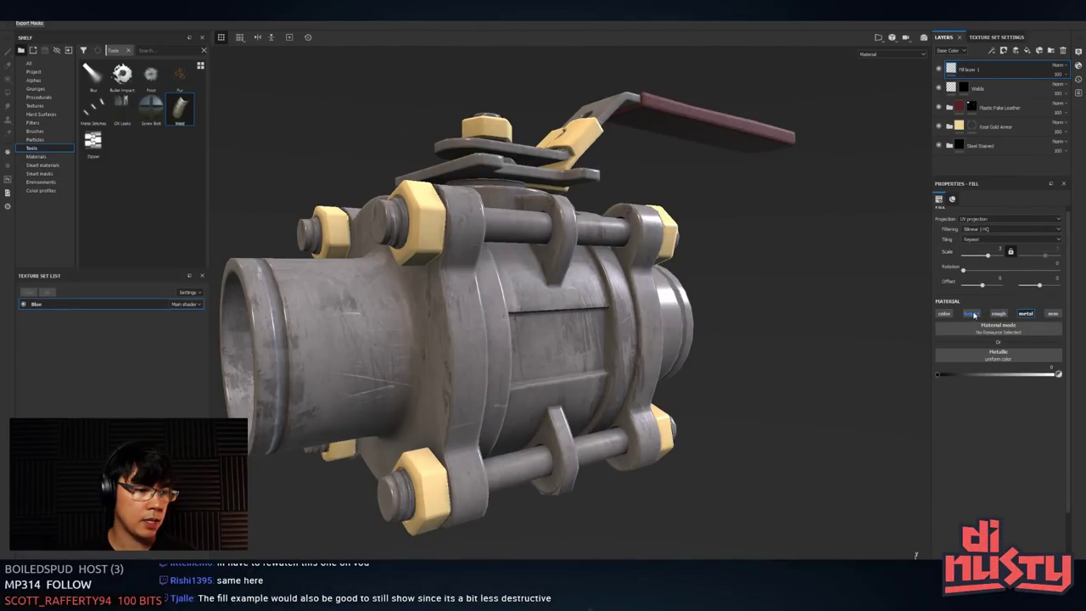
left_click(971, 313)
left_click(1025, 313)
left_click(1052, 313)
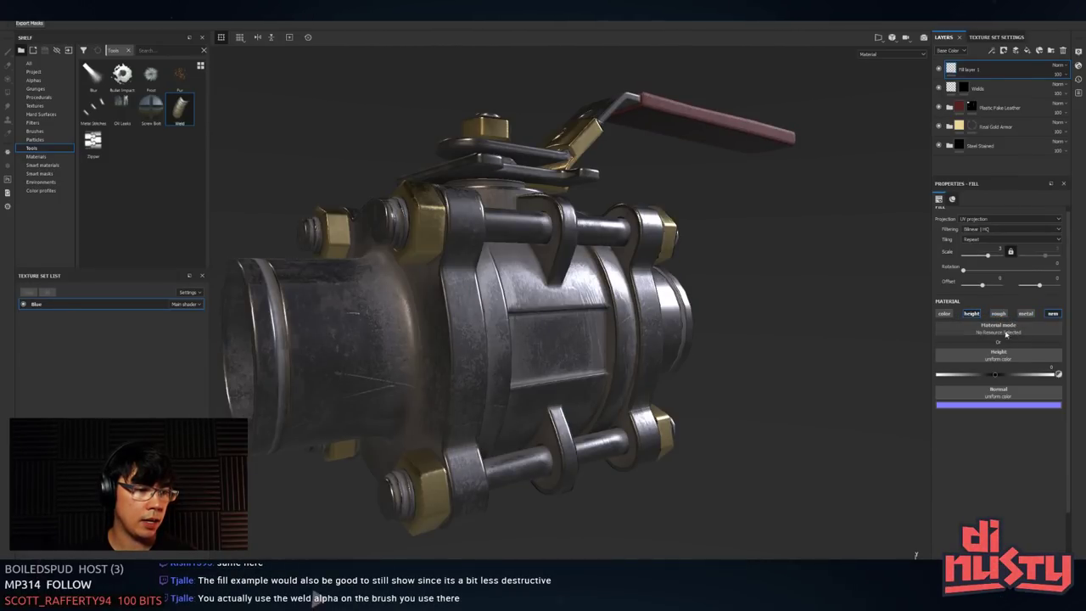
- Add a black mask to the fill layer and display the mask alone in the viewport
left_click_drag(484, 246, 519, 297, "alt")
right_click_drag(724, 323, 788, 331, "alt")
left_click_drag(627, 339, 679, 246, "alt")
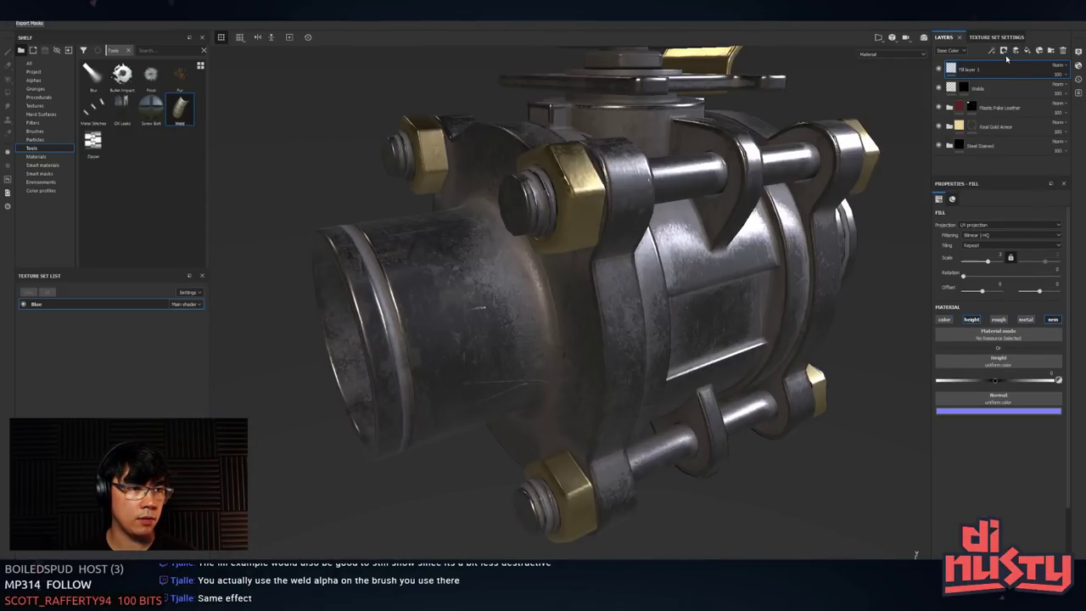
left_click(1004, 51)
left_click(1018, 64)
left_click_drag(419, 209, 458, 241, "alt")
left_click(965, 69, "ctrl")
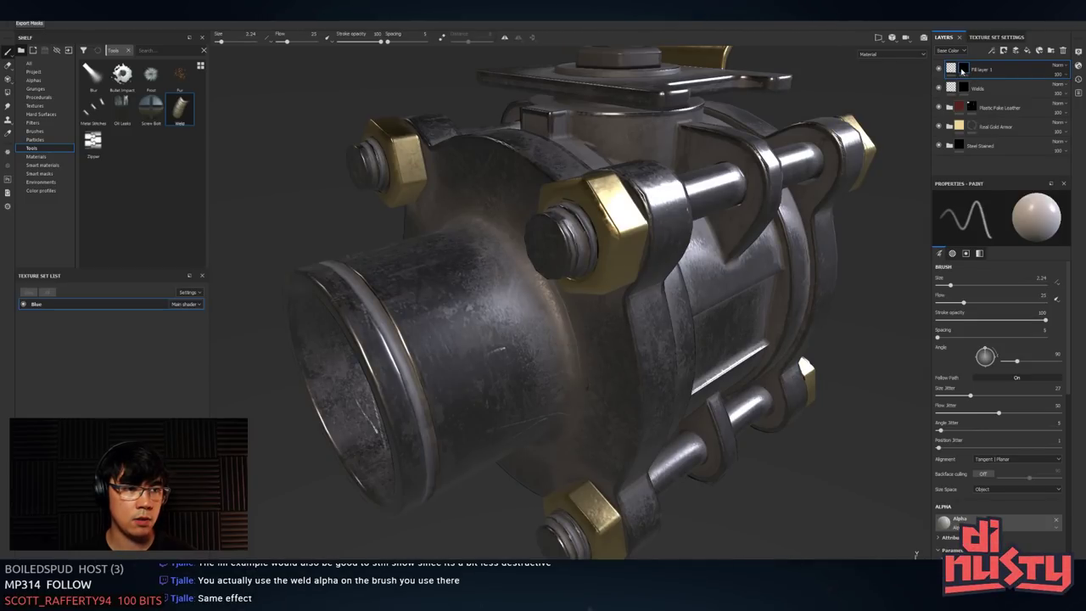
left_click(961, 69, "alt")
- Try weld strokes around the pipe in the mask at brush sizes 2.24 and 1.04, undoing each one
mouse_move(366, 293)
left_mouse_down()
mouse_move(437, 421)
mouse_move(478, 426)
left_mouse_up()
key("ctrl+z")
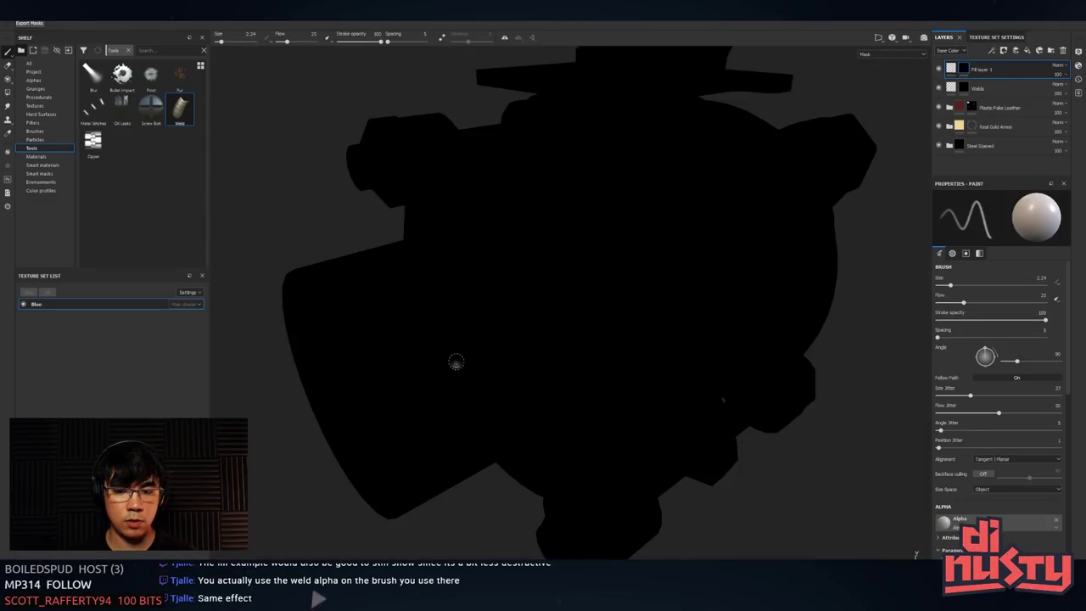
key("bracketleft")
left_click_drag(356, 281, 446, 383)
key("ctrl+z")
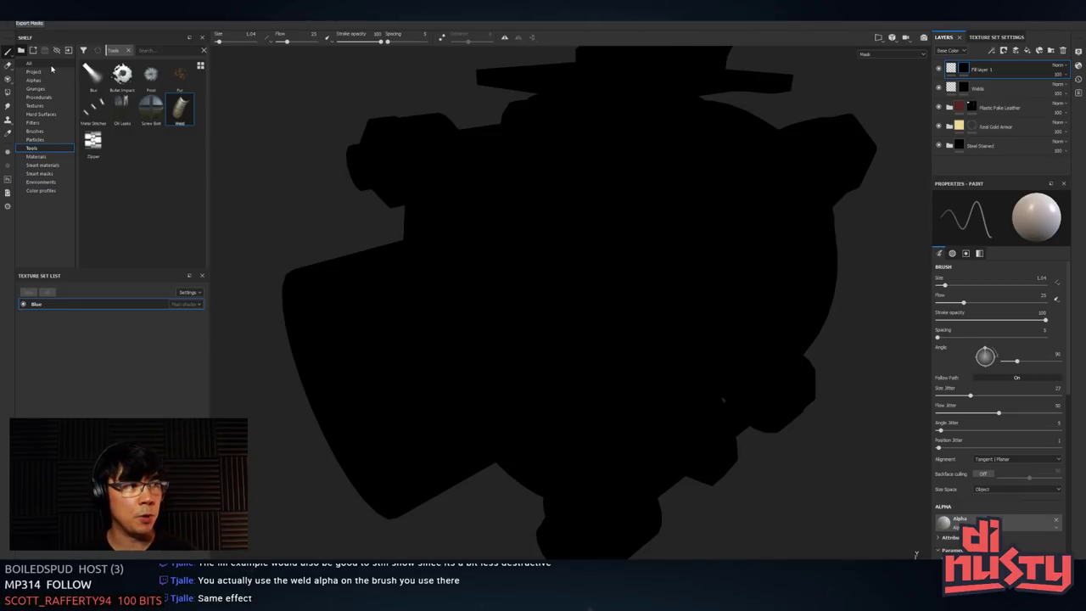
left_click_drag(421, 358, 577, 352, "alt")
right_click_drag(577, 352, 740, 344, "alt")
left_click_drag(468, 235, 523, 359)
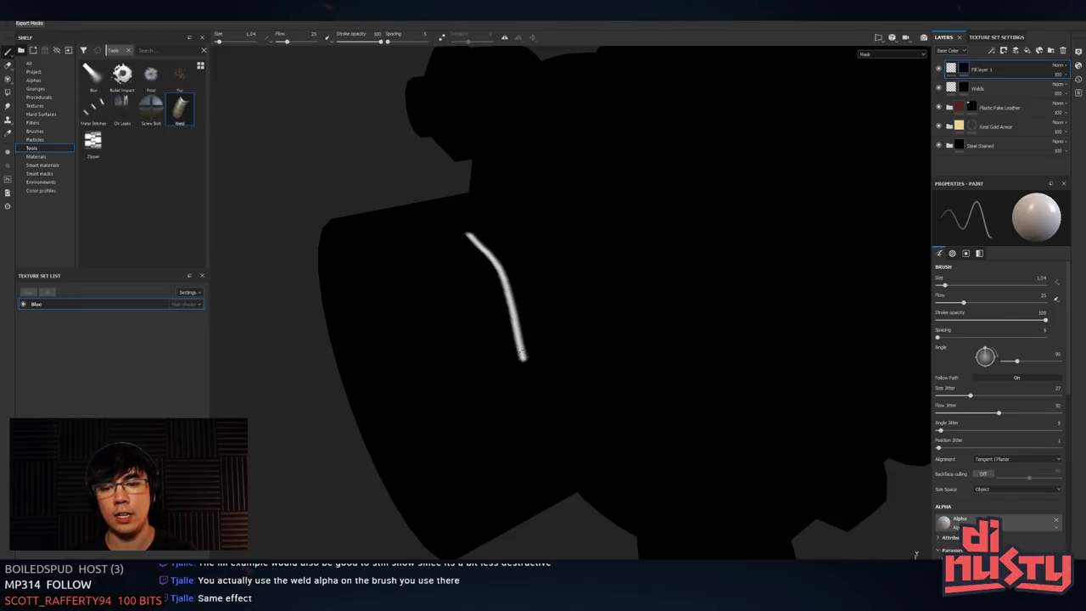
key("ctrl+z")
- Enlarge the weld brush to size 2.35 and paint one bead around the pipe near its rim in the mask
right_click_drag(503, 278, 514, 278, "ctrl")
mouse_move(446, 219)
left_mouse_down()
mouse_move(518, 339)
mouse_move(546, 437)
left_mouse_up()
mouse_move(551, 424)
left_mouse_down("alt")
mouse_move(560, 379)
mouse_move(577, 432)
mouse_move(643, 442)
mouse_move(668, 386)
left_mouse_up("alt")
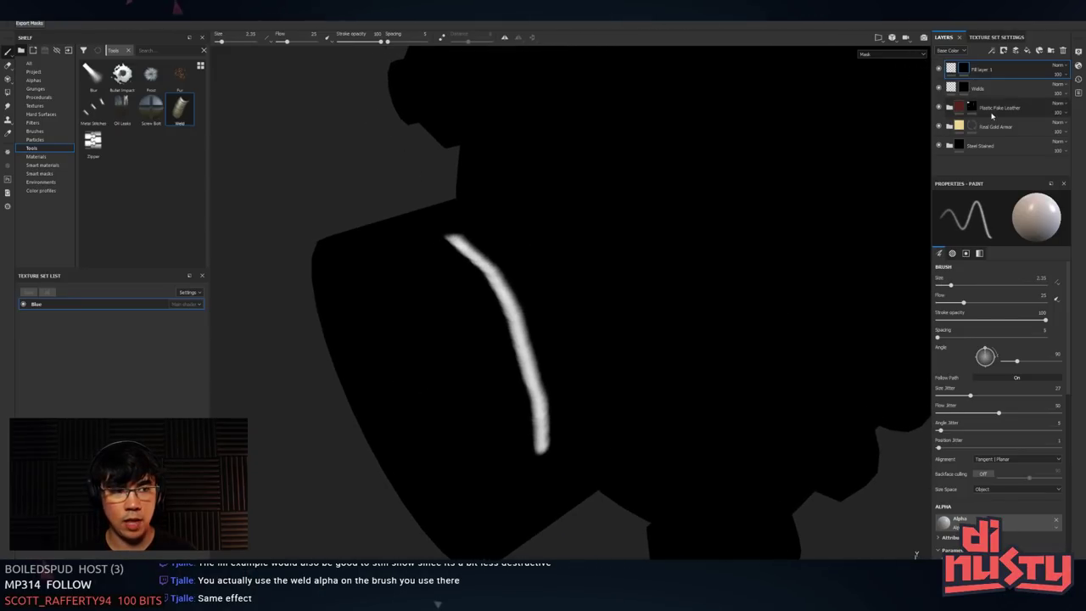
- Raise the fill layer's height to about 0.2 so the masked bead stands out from the pipe
left_click(950, 68)
left_click_drag(698, 280, 717, 280, "alt")
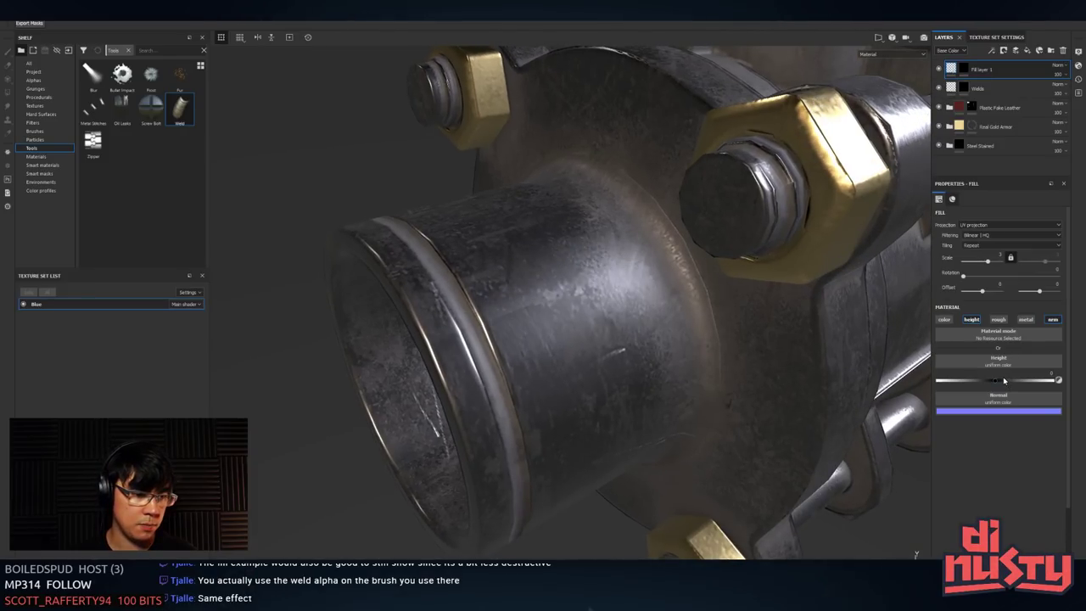
left_click_drag(996, 384, 992, 389)
left_click_drag(710, 371, 658, 391, "alt")
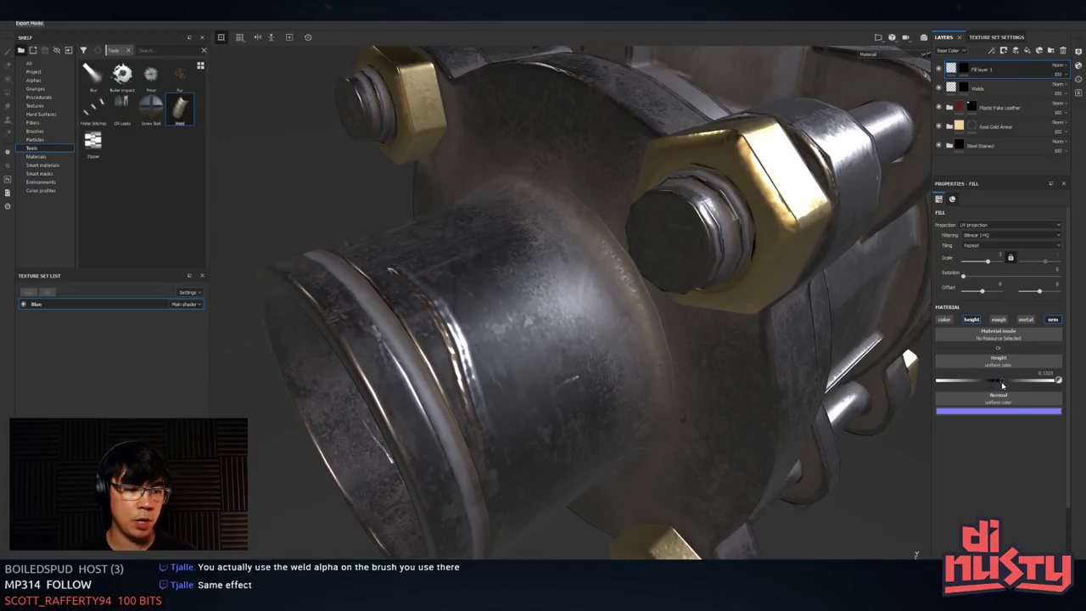
left_click_drag(1002, 382, 1001, 384)
mouse_move(722, 338)
left_mouse_down("alt")
mouse_move(712, 352)
mouse_move(531, 293)
mouse_move(497, 270)
left_mouse_up("alt")
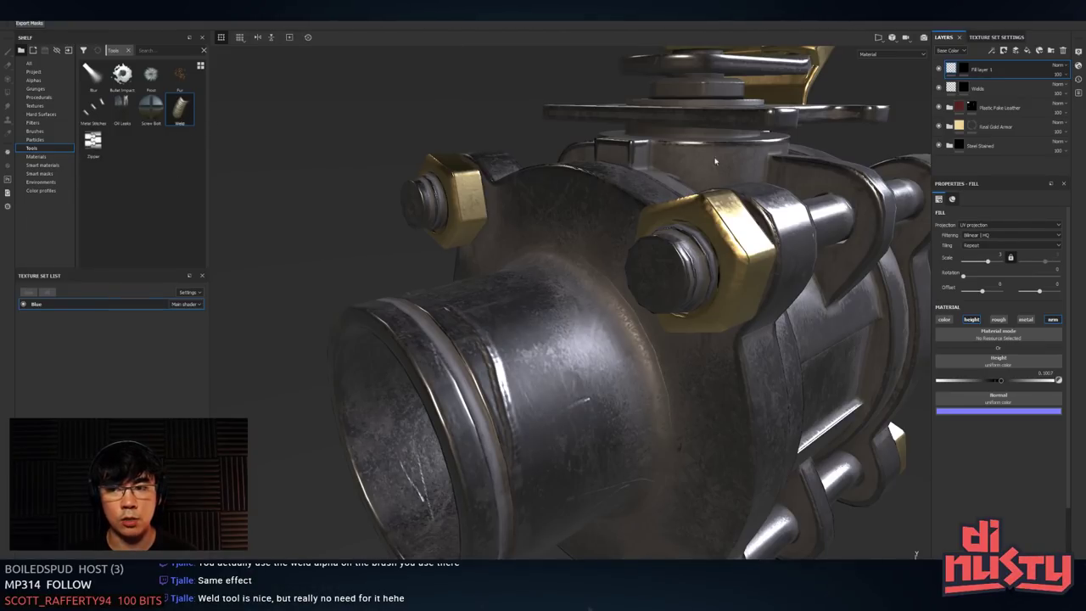
left_click_drag(736, 170, 711, 229, "alt")
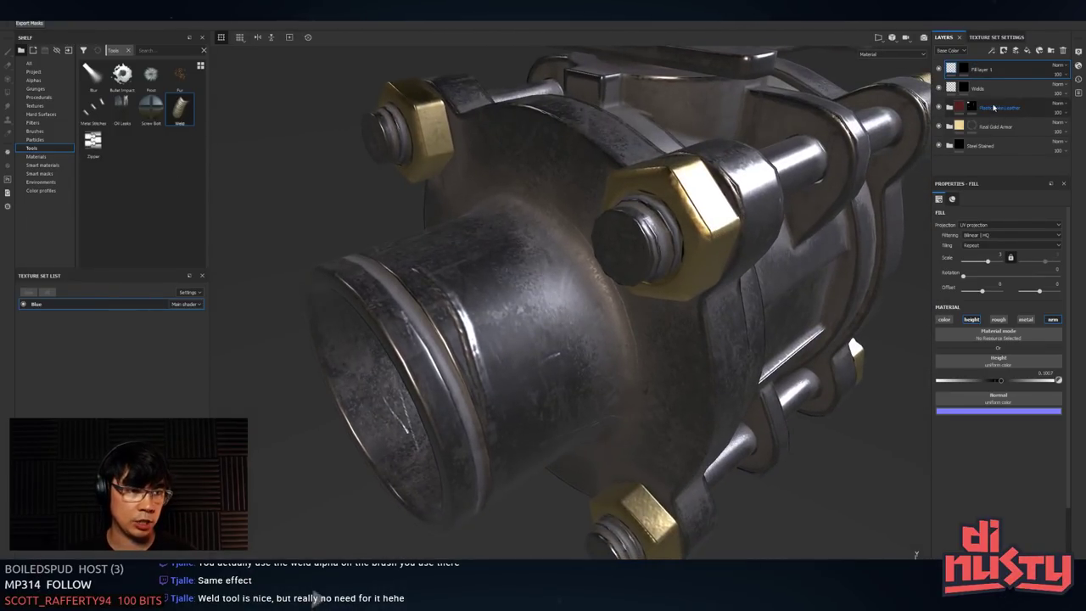
left_click_drag(1001, 380, 1007, 384)
mouse_move(705, 222)
left_mouse_down("alt")
mouse_move(570, 191)
mouse_move(529, 159)
mouse_move(529, 190)
left_mouse_up("alt")
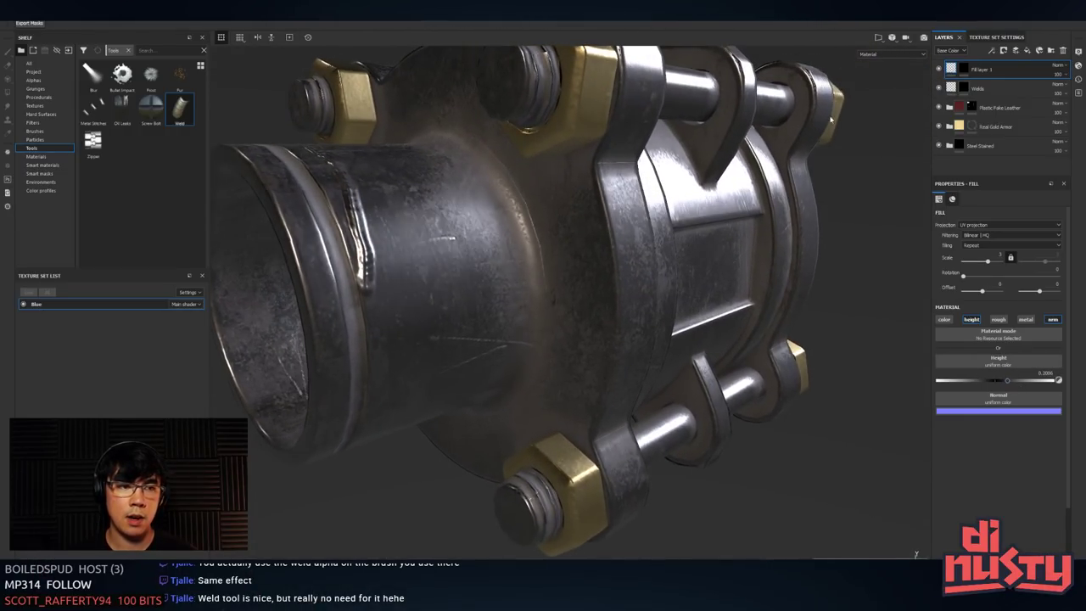
- Paint weld beads in the mask along the pipe-to-flange joint, then wider ones on the flange and pipe at brush size 6.01
left_click(965, 70)
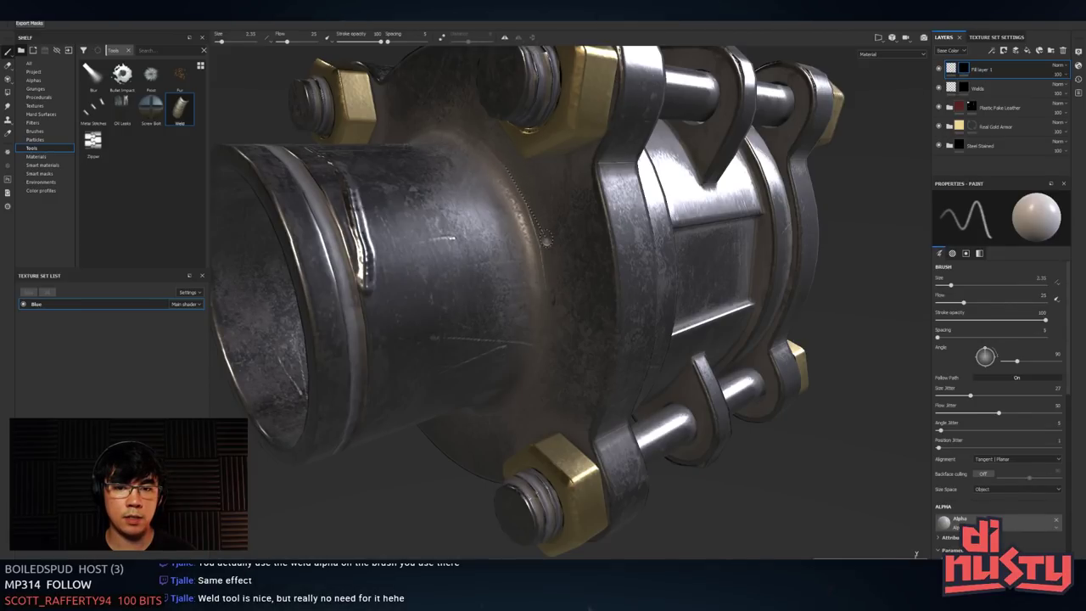
left_click_drag(547, 241, 542, 293)
mouse_move(530, 385)
left_mouse_down("alt")
mouse_move(578, 197)
mouse_move(566, 236)
left_mouse_up("alt")
right_click(566, 234)
right_click_drag(558, 268, 578, 268, "ctrl")
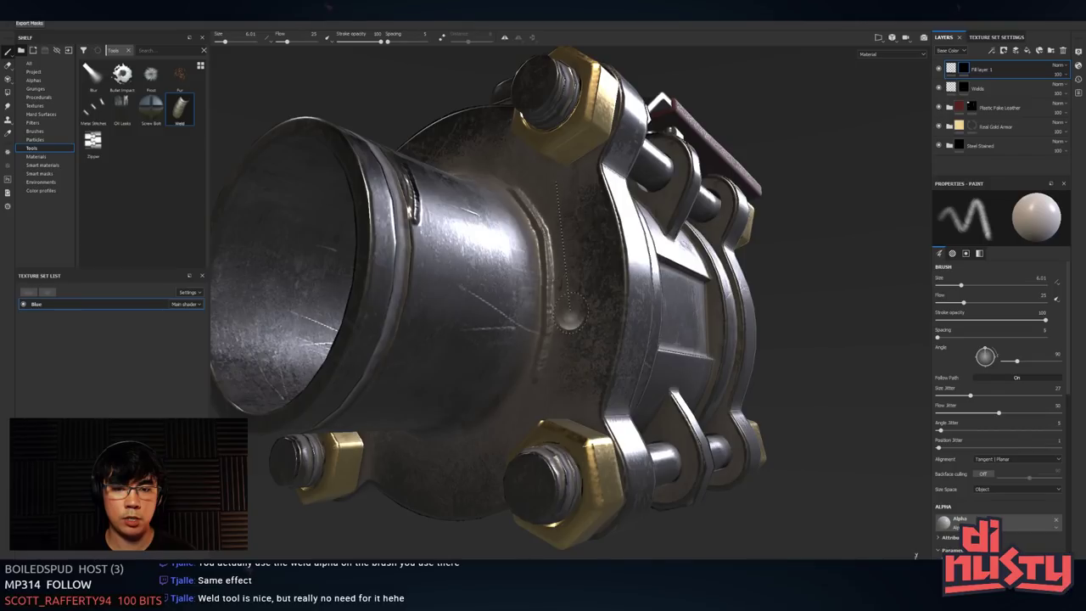
left_click_drag(570, 279, 478, 219, "alt")
left_click_drag(469, 339, 535, 392, "alt")
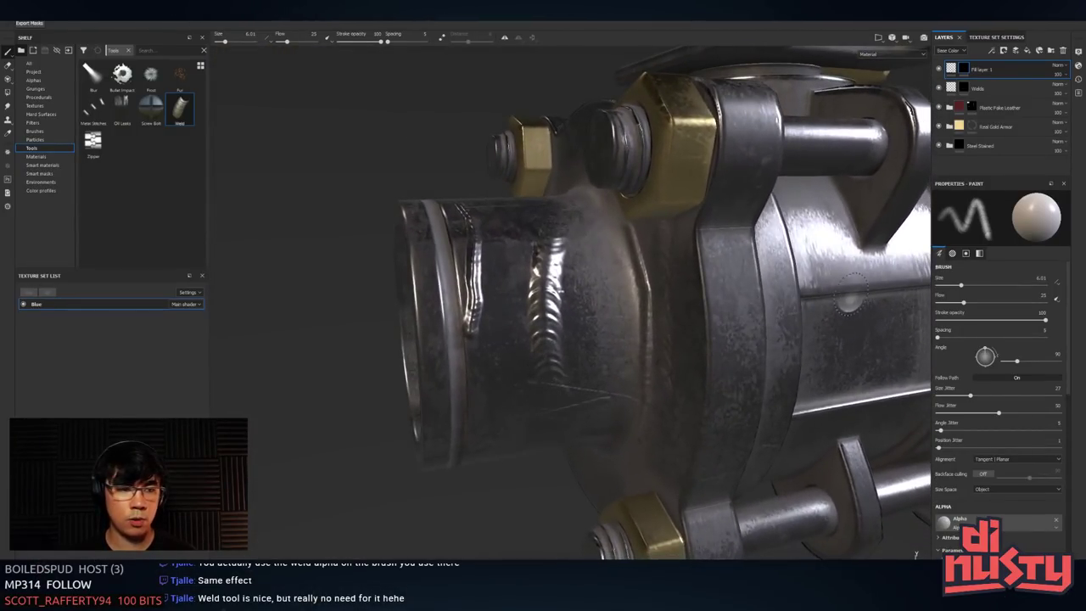
- Assign the copper material to the weld fill layer
left_click(950, 68)
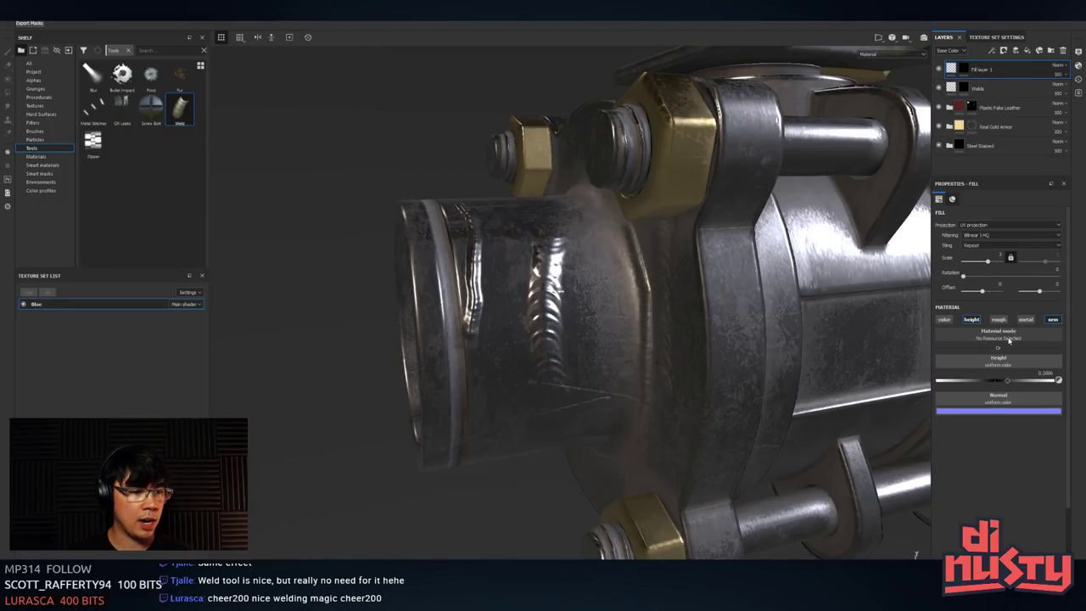
left_click(1032, 337)
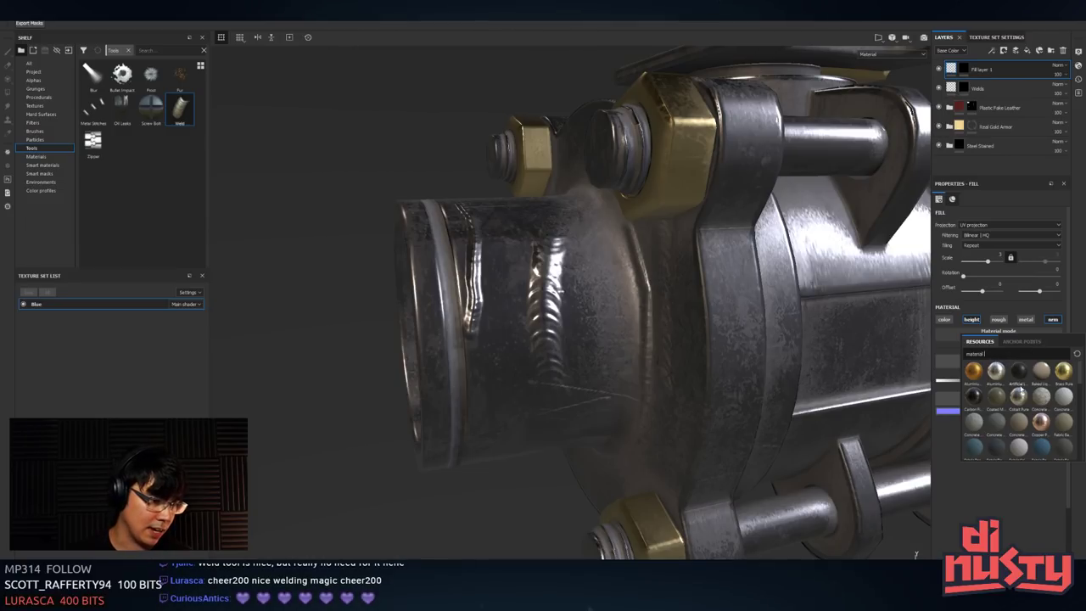
left_click(1042, 421)
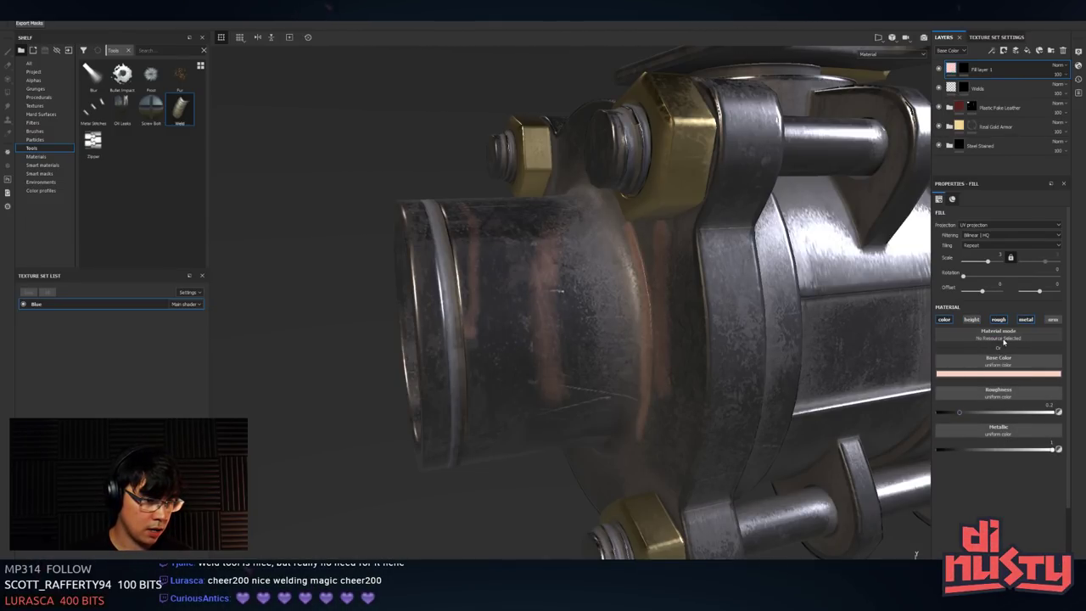
- Turn the height channel back on for the copper fill and set its height to about 0.26
left_click(971, 319)
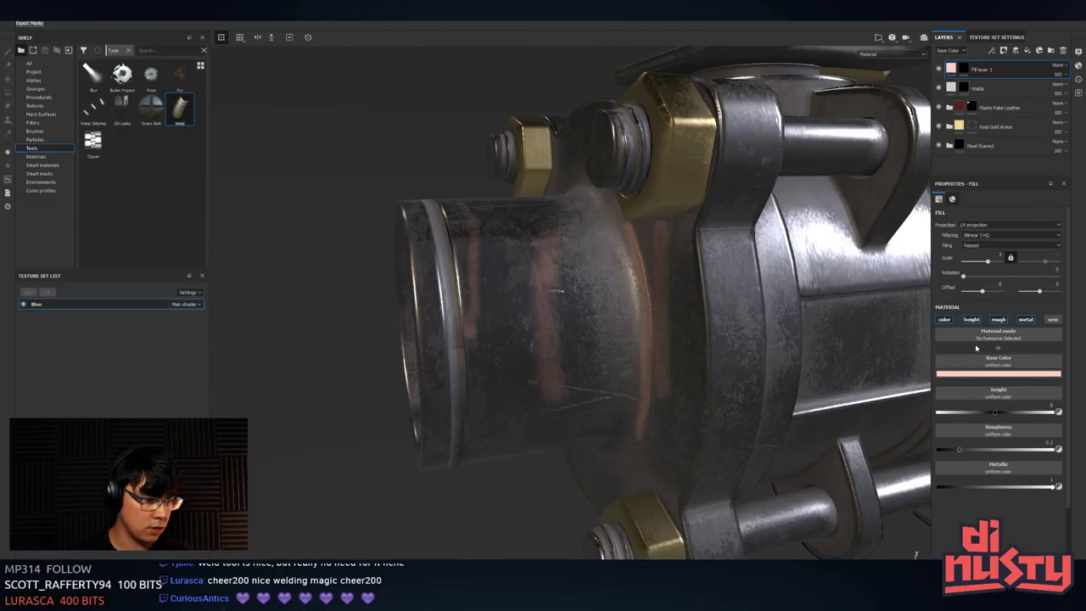
left_click_drag(995, 413, 1010, 415)
left_click_drag(772, 375, 904, 78, "alt")
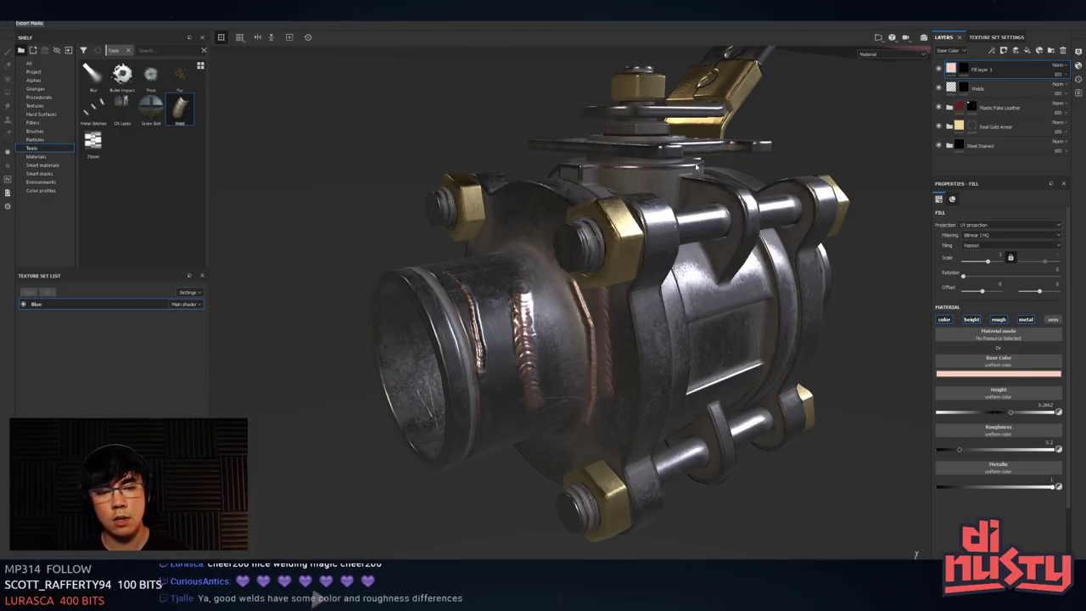
left_click_drag(759, 165, 729, 140, "alt")
- Display the fill layer's mask and try several weld strokes across the valve body at size 6.01, undoing each one
left_click(963, 69)
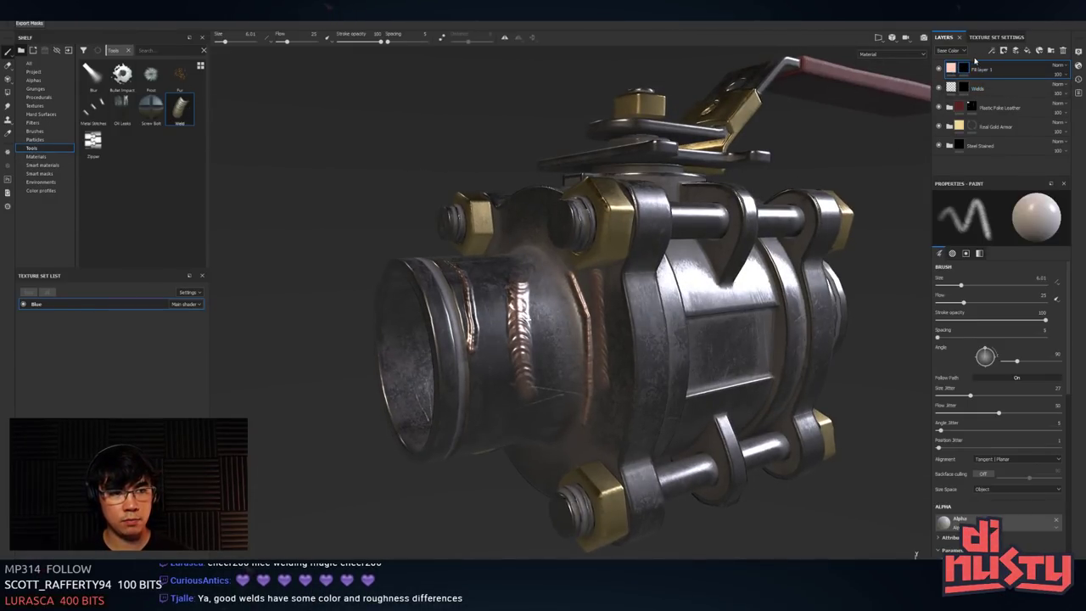
left_click(964, 70, "alt")
left_click_drag(661, 246, 560, 271, "alt")
middle_click_drag(560, 271, 502, 267, "alt")
mouse_move(532, 285)
left_mouse_down()
mouse_move(628, 312)
mouse_move(804, 315)
mouse_move(678, 320)
left_mouse_up()
key("ctrl+z")
mouse_move(556, 337)
left_mouse_down()
mouse_move(620, 253)
mouse_move(700, 229)
left_mouse_up()
key("ctrl+z")
right_click_drag(592, 272, 759, 320, "alt")
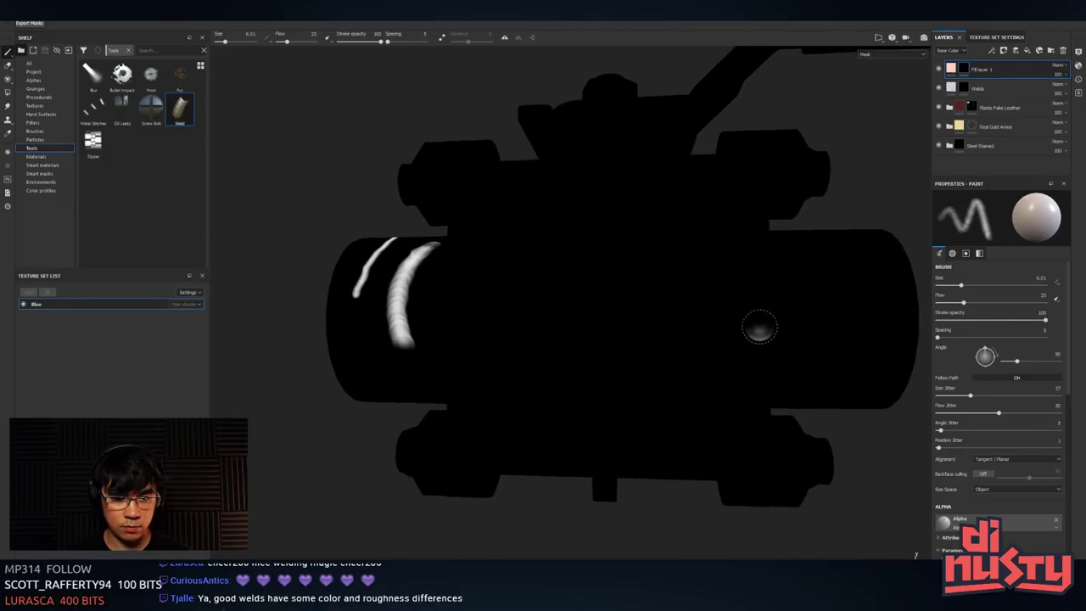
left_click_drag(543, 302, 657, 282)
key("ctrl+z")
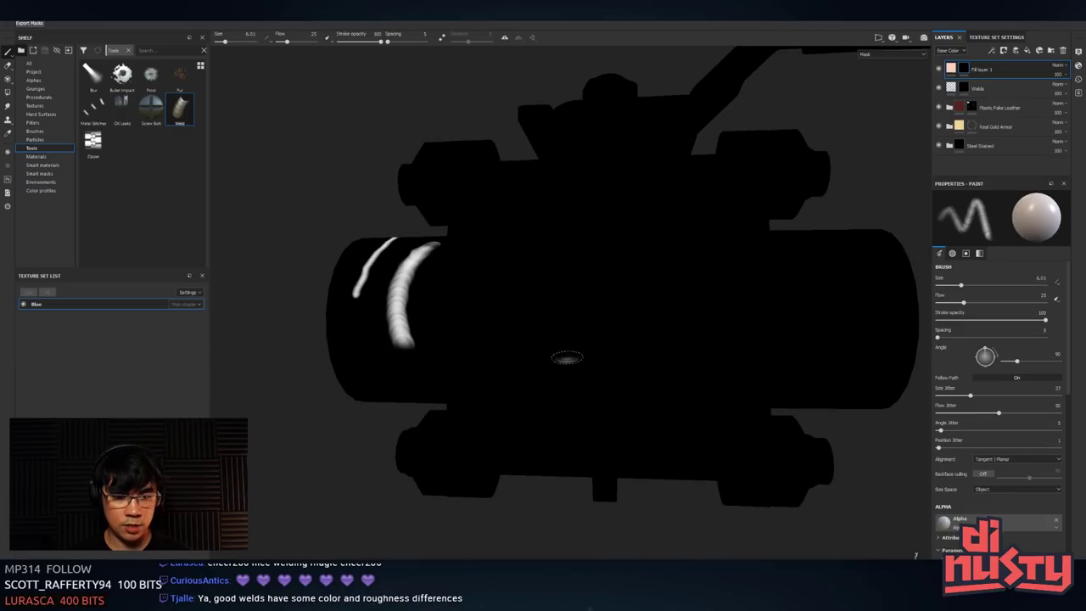
left_click_drag(565, 357, 585, 337)
key("ctrl+z")
right_click_drag(597, 310, 776, 334, "alt")
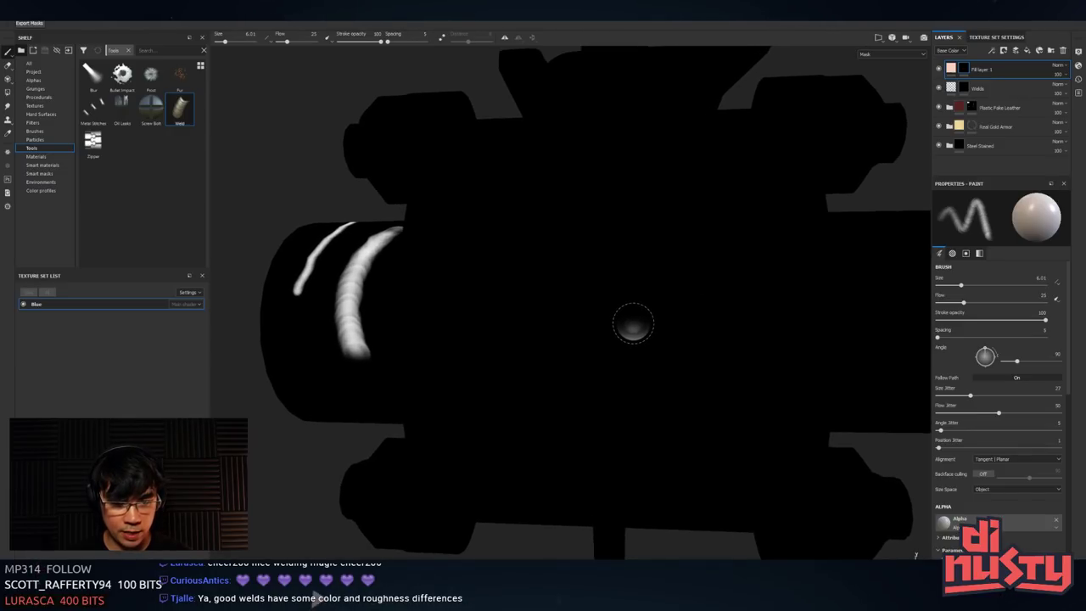
- Enlarge the weld brush to size 13.03, try a diagonal stroke across the valve body in the mask and undo it
key("bracketright")
key("bracketright")
key("bracketright")
key("bracketright")
key("bracketright")
key("bracketright")
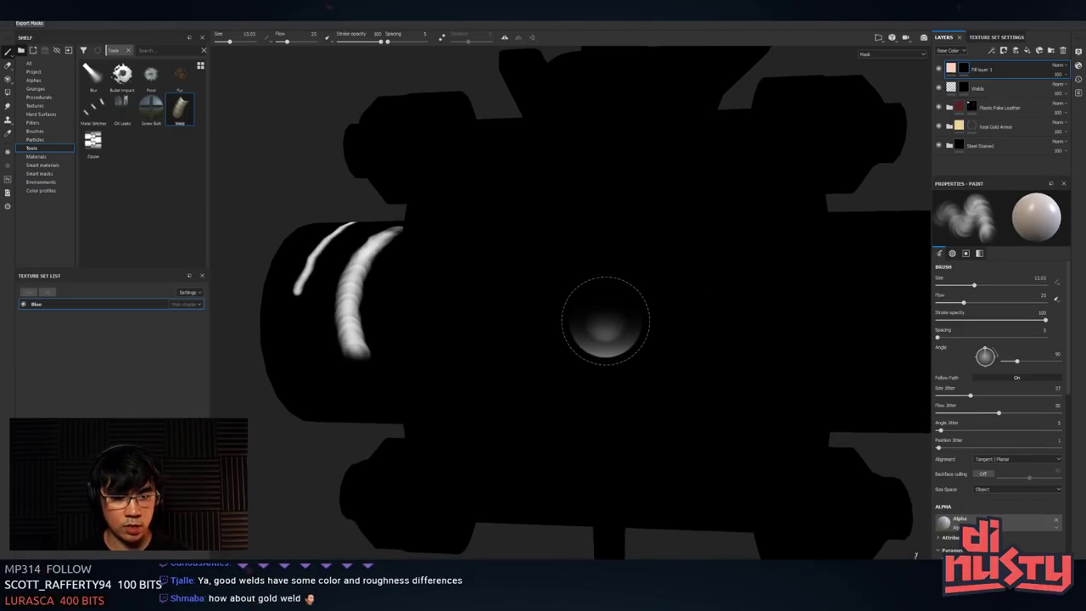
right_click_drag(603, 328, 610, 332, "alt")
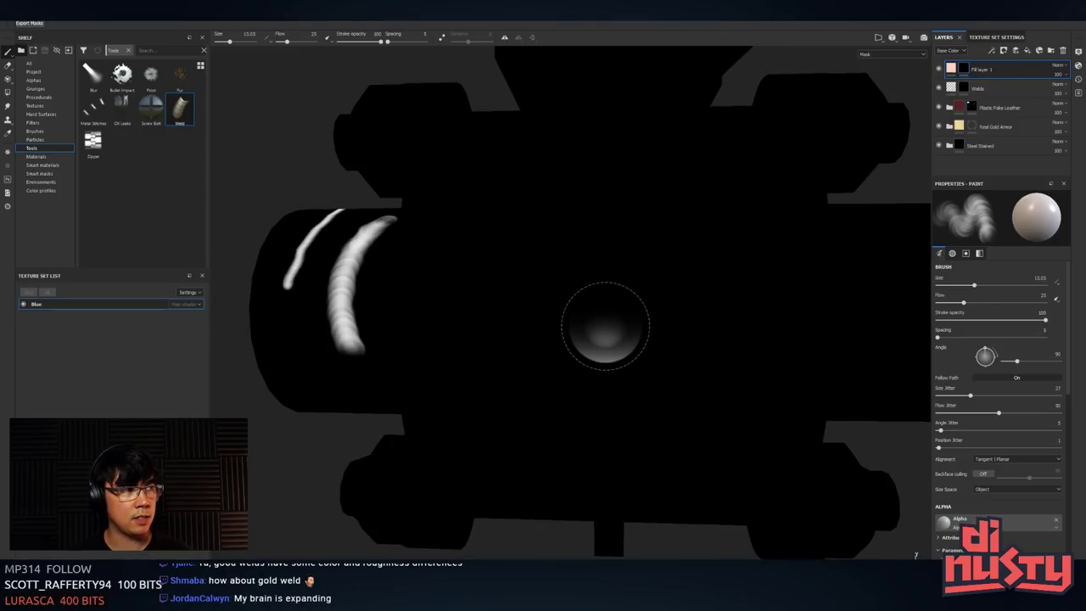
mouse_move(609, 322)
left_mouse_down("alt")
mouse_move(636, 348)
mouse_move(657, 320)
left_mouse_up("alt")
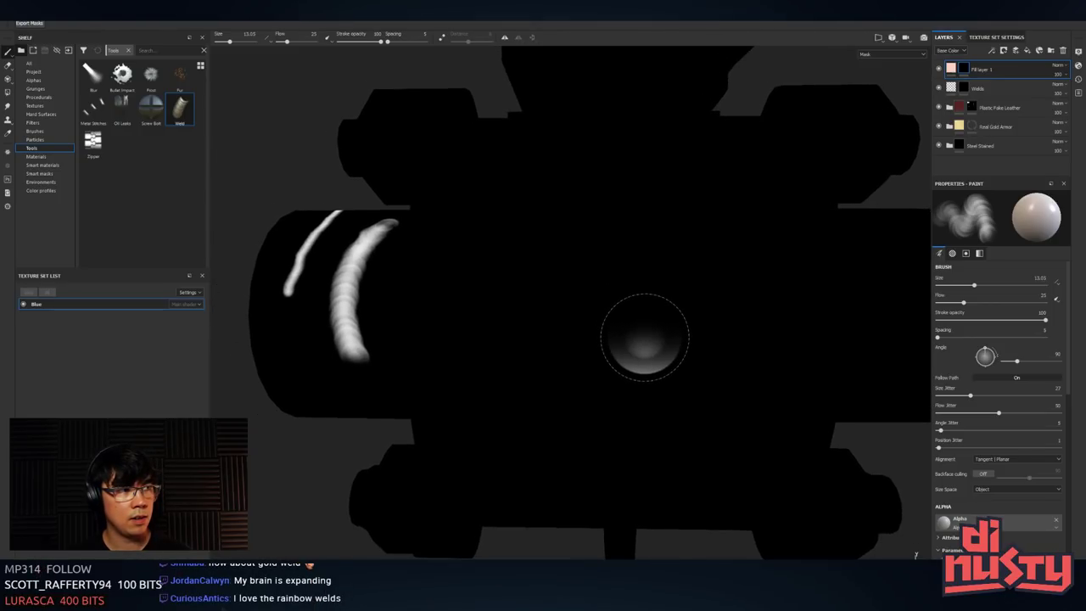
mouse_move(615, 386)
left_mouse_down()
mouse_move(654, 255)
mouse_move(711, 193)
mouse_move(735, 196)
left_mouse_up()
key("ctrl+z")
- Reduce the weld brush to size 5.63, try a near-vertical bead across the middle of the body and undo it
right_click_drag(692, 287, 653, 287, "ctrl")
left_click_drag(625, 393, 640, 231)
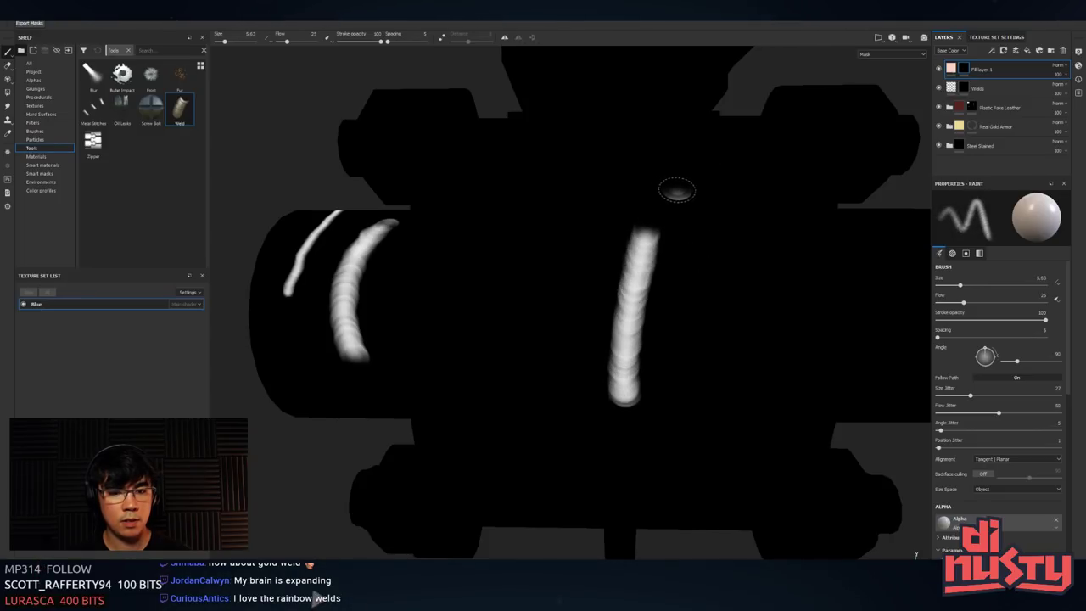
left_click_drag(759, 227, 752, 218, "alt")
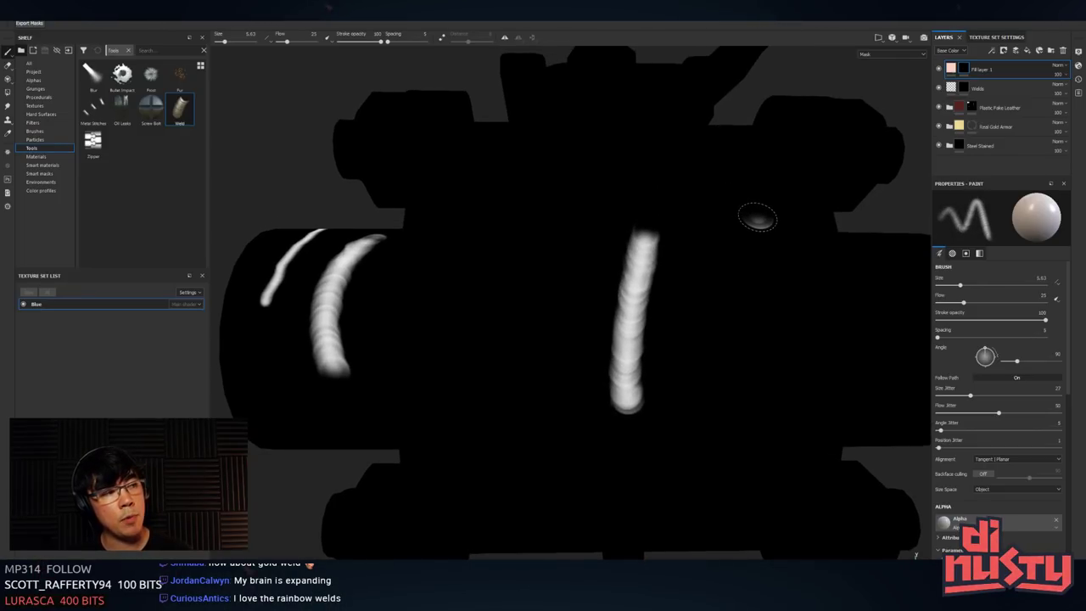
key("ctrl+z")
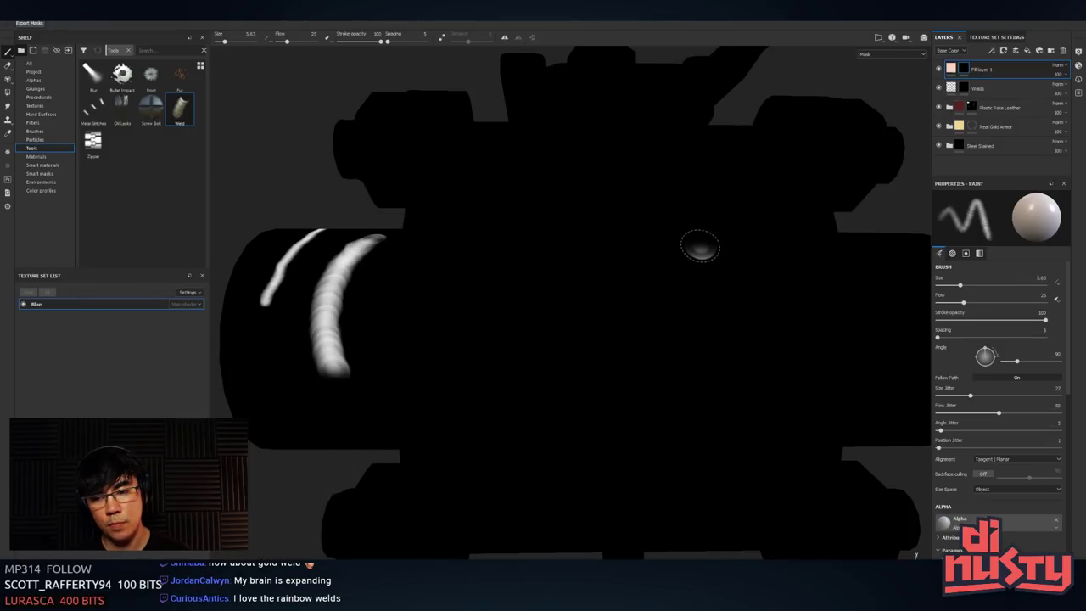
- Undo the test weld strokes in the mask, going back past the fill layer's copper colour
mouse_move(700, 242)
left_mouse_down("alt")
mouse_move(484, 291)
mouse_move(640, 362)
mouse_move(605, 285)
left_mouse_up("alt")
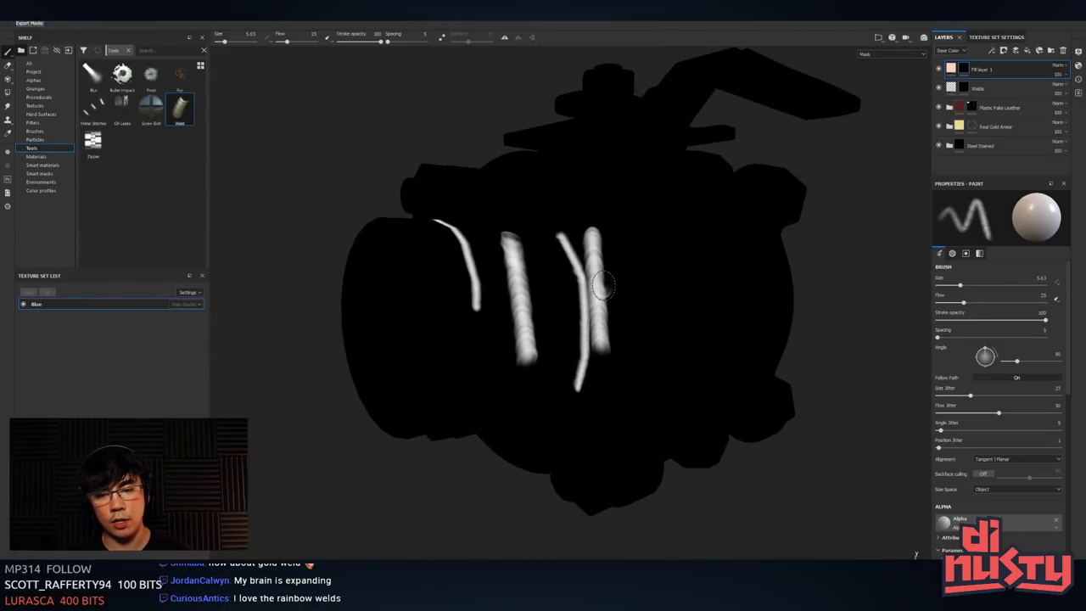
key("ctrl+z")
key("ctrl+z")
mouse_move(712, 269)
left_mouse_down("alt")
mouse_move(700, 260)
mouse_move(726, 308)
mouse_move(733, 383)
mouse_move(698, 416)
mouse_move(742, 368)
left_mouse_up("alt")
key("ctrl+z")
key("ctrl+z")
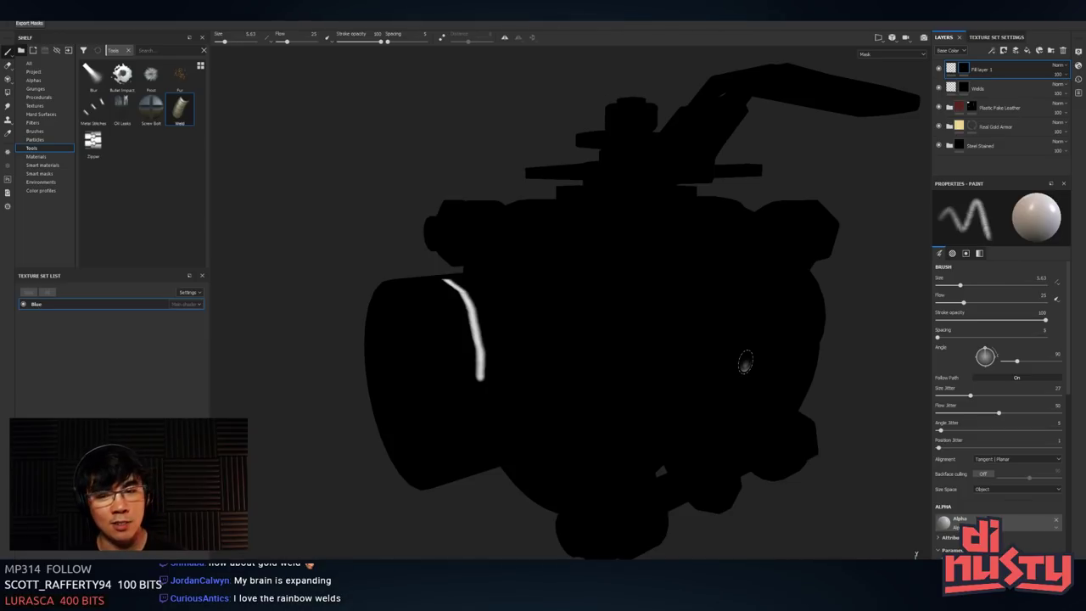
left_click_drag(699, 325, 669, 311, "alt")
key("ctrl+z")
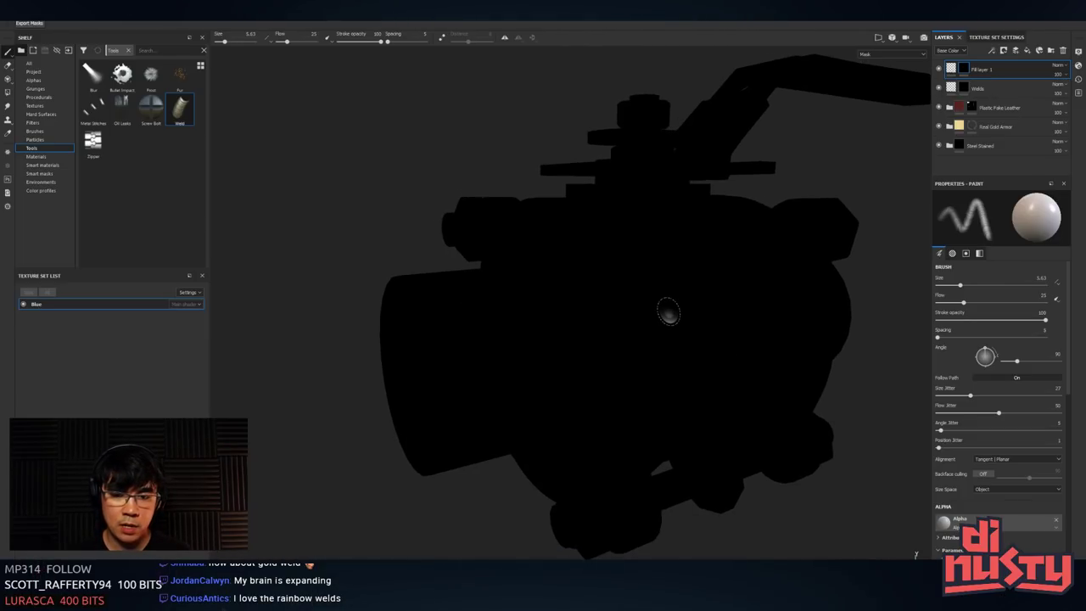
- Paint a short weld bead on the pipe in the mask and set the fill layer's height to about 0.2
left_click(951, 72)
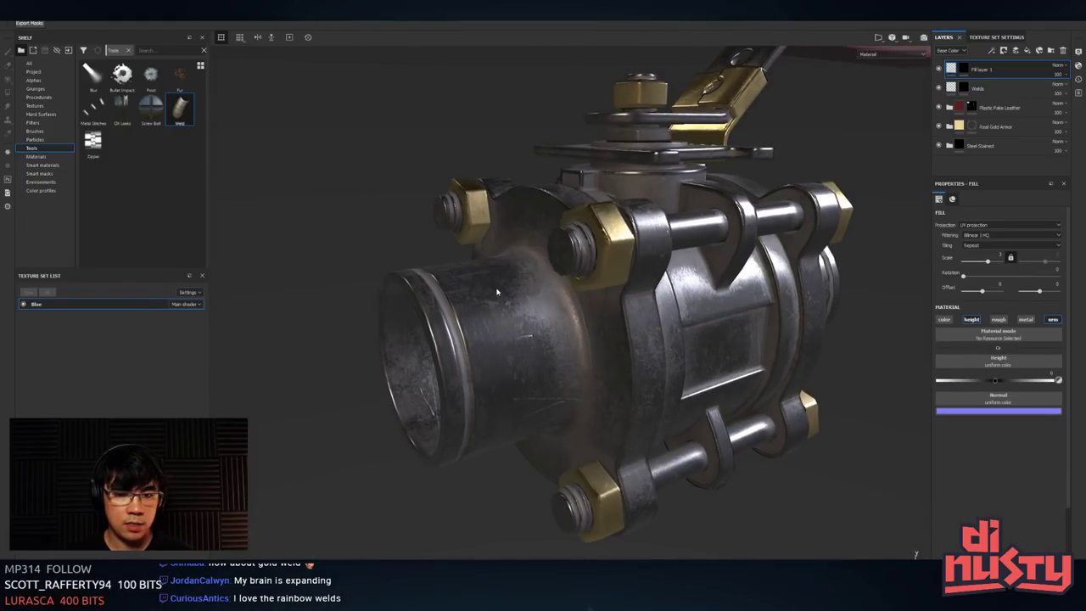
left_click(963, 69)
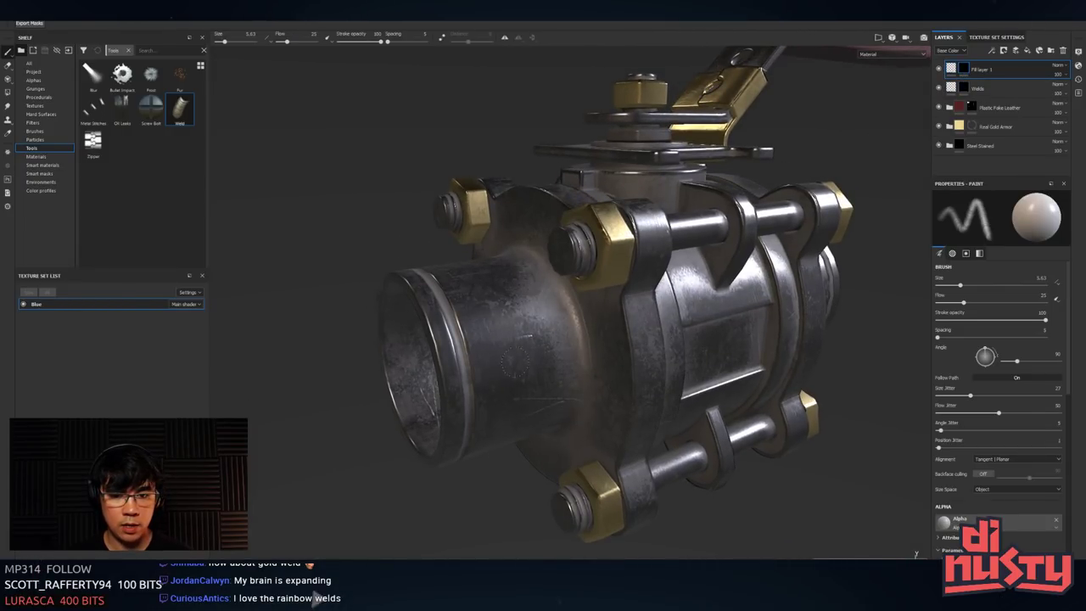
left_click(949, 70)
left_click_drag(999, 384, 1007, 384)
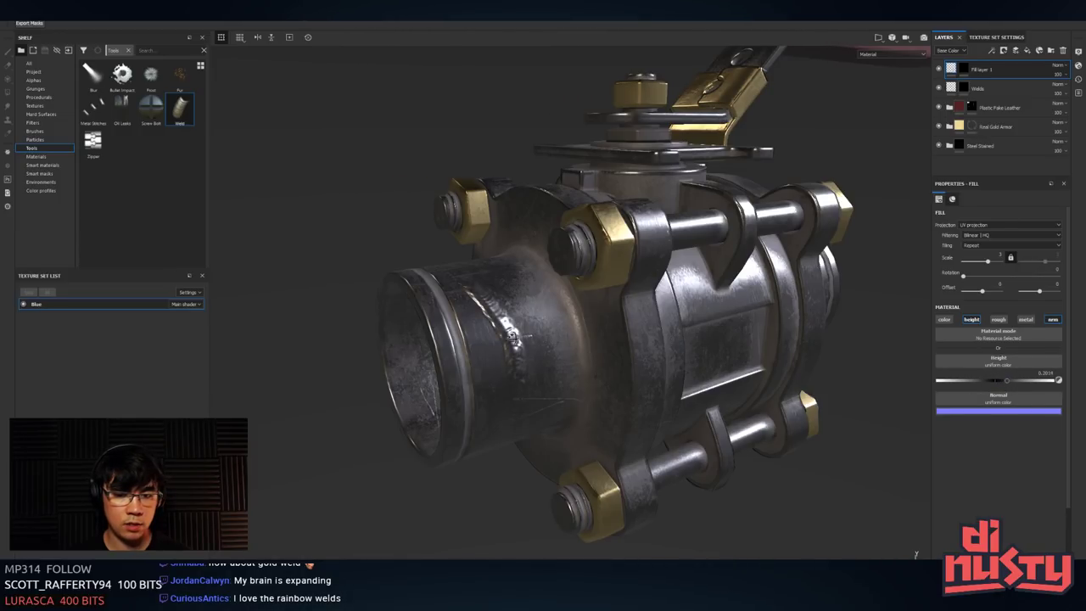
mouse_move(512, 335)
left_mouse_down("alt")
mouse_move(489, 314)
mouse_move(516, 288)
left_mouse_up("alt")
- Return to the fill layer's mask and undo the pipe weld bead and the height setting
left_click(963, 70)
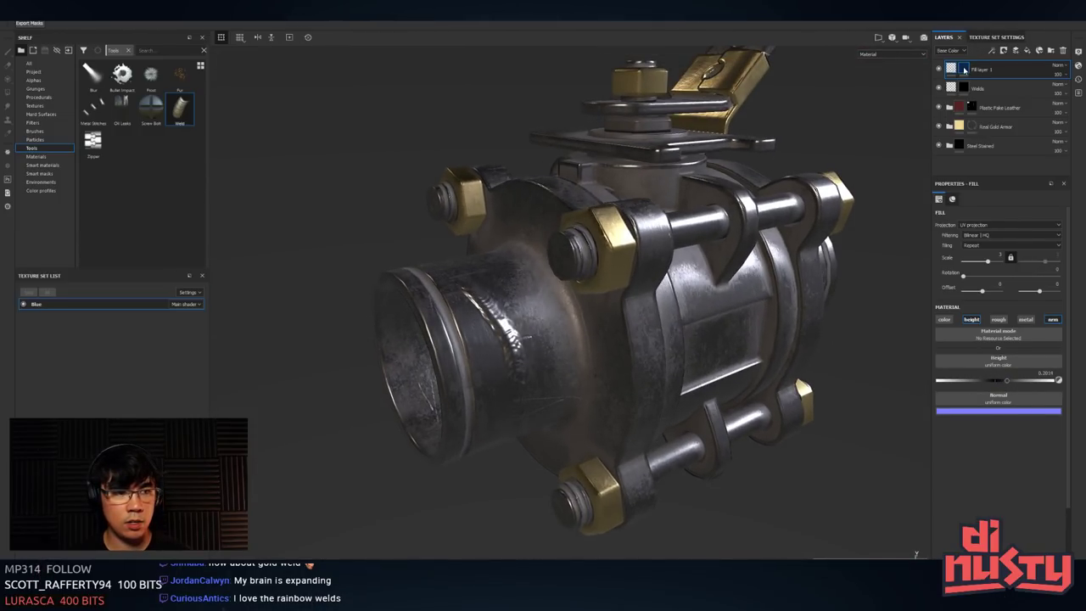
middle_click_drag(536, 326, 579, 324, "alt")
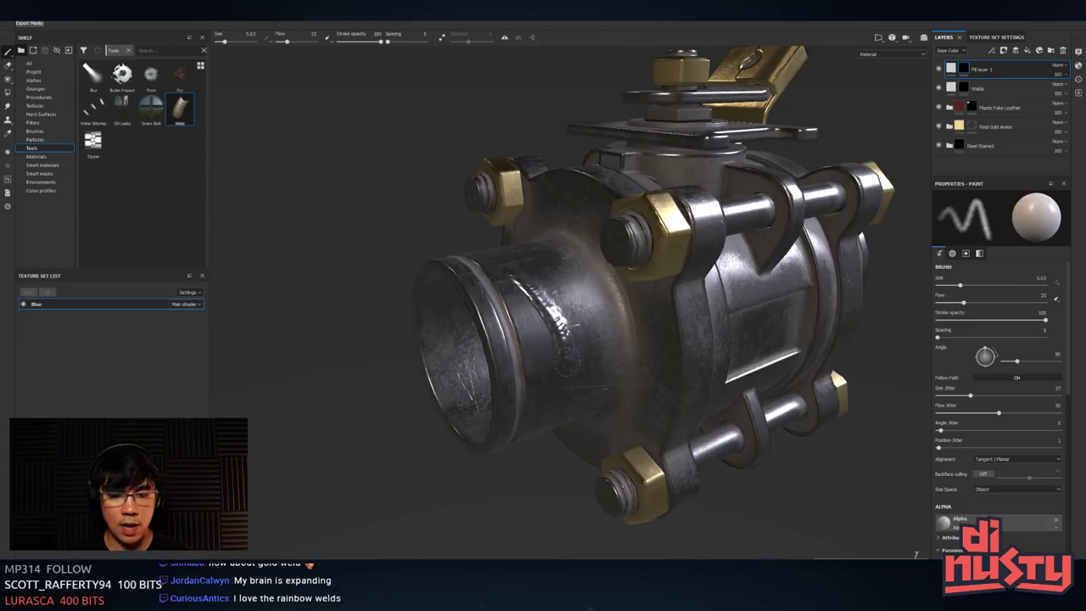
key("ctrl+z")
key("ctrl+z")
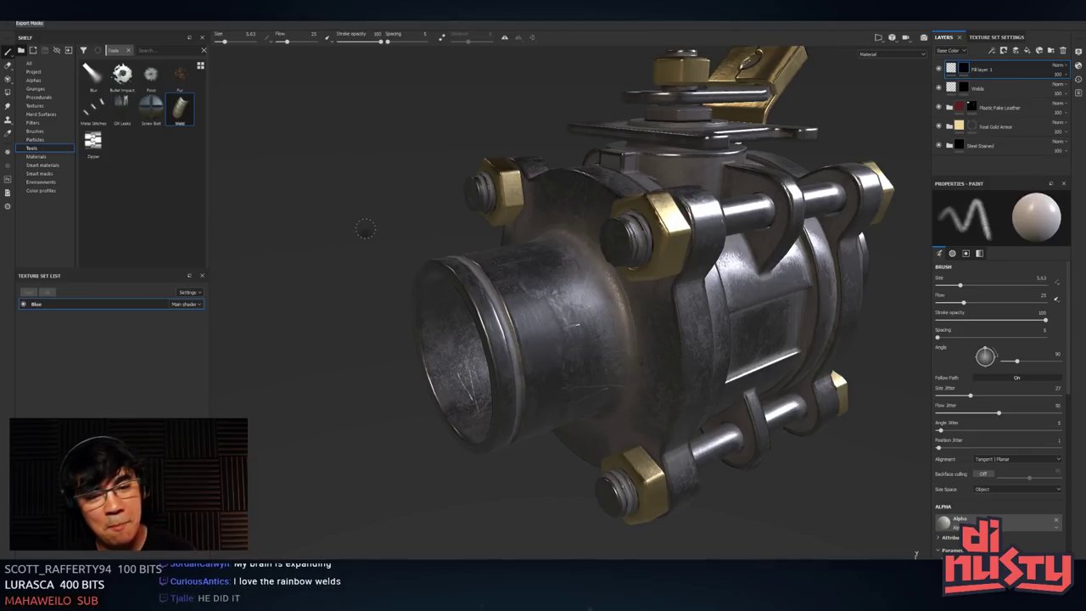
- Try two weld strokes around the pipe just behind its rim in the fill layer's mask and undo them
middle_click_drag(631, 469, 624, 441, "alt")
right_click_drag(625, 441, 608, 458, "alt")
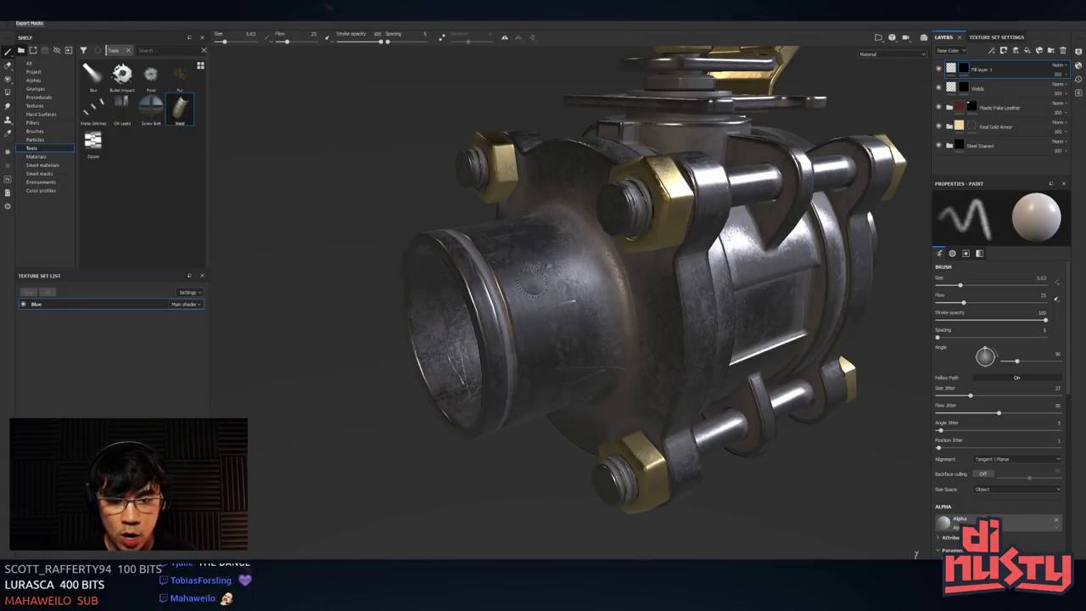
left_click_drag(499, 245, 543, 329)
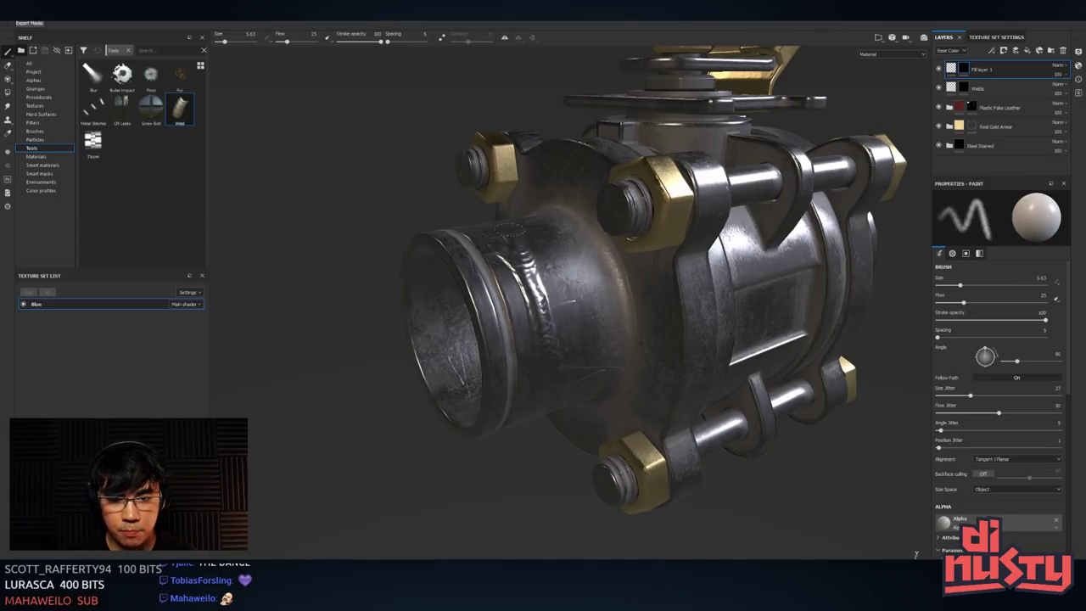
mouse_move(512, 241)
left_mouse_down()
mouse_move(571, 387)
mouse_move(564, 374)
left_mouse_up()
key("ctrl+z")
key("ctrl+z")
key("ctrl+z")
key("ctrl+z")
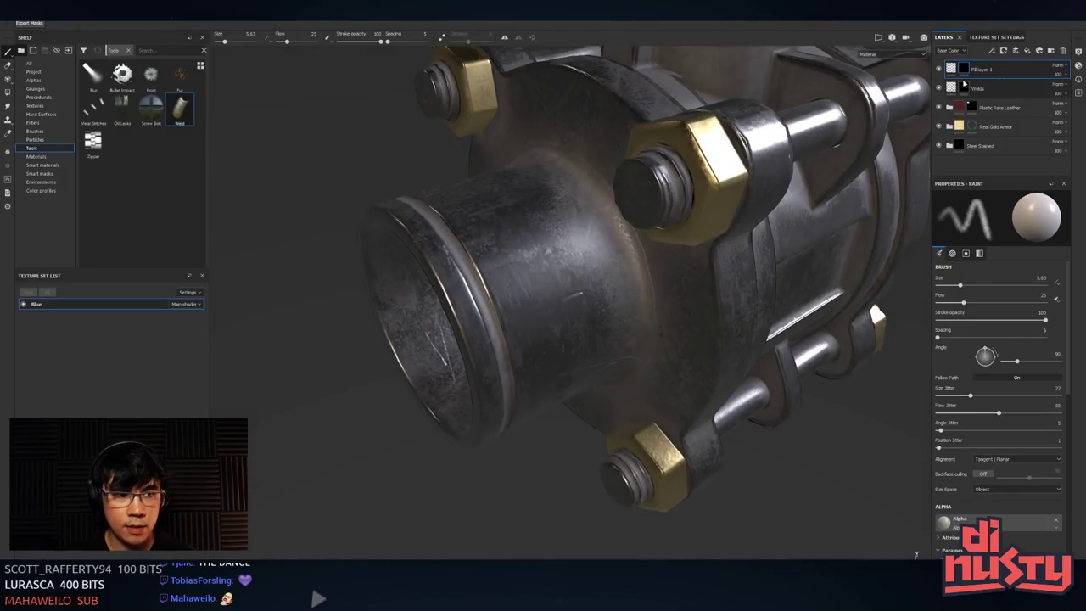
- Delete Fill layer 1 from above the Welds layer
left_click(961, 71, "alt")
mouse_move(547, 365)
left_mouse_down("alt")
mouse_move(594, 360)
mouse_move(646, 299)
mouse_move(625, 322)
mouse_move(637, 335)
mouse_move(545, 342)
mouse_move(593, 322)
left_mouse_up("alt")
left_click(952, 68)
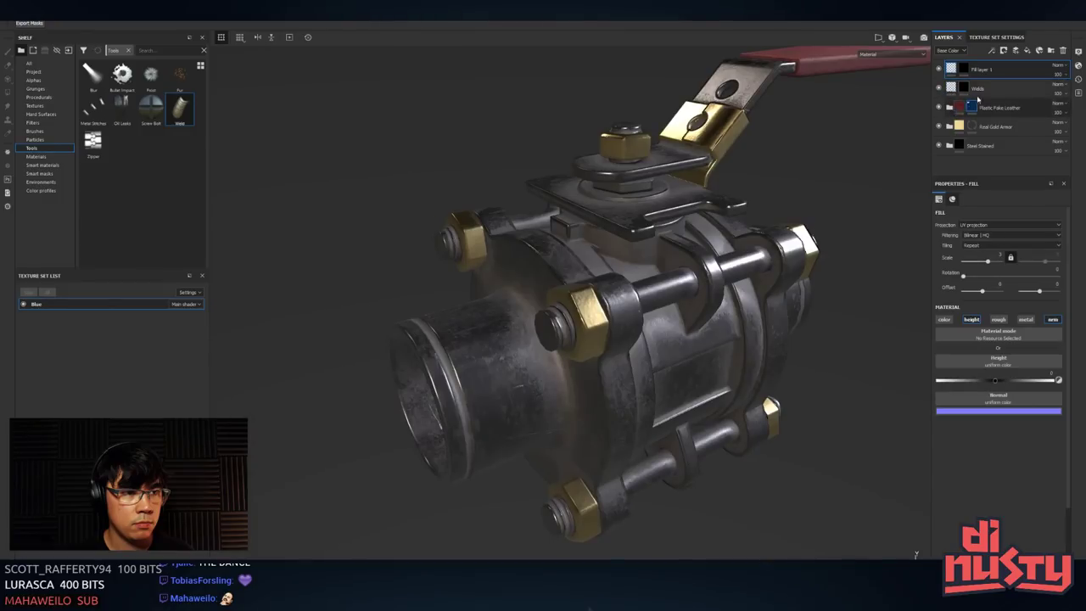
left_click_drag(647, 297, 687, 316, "alt")
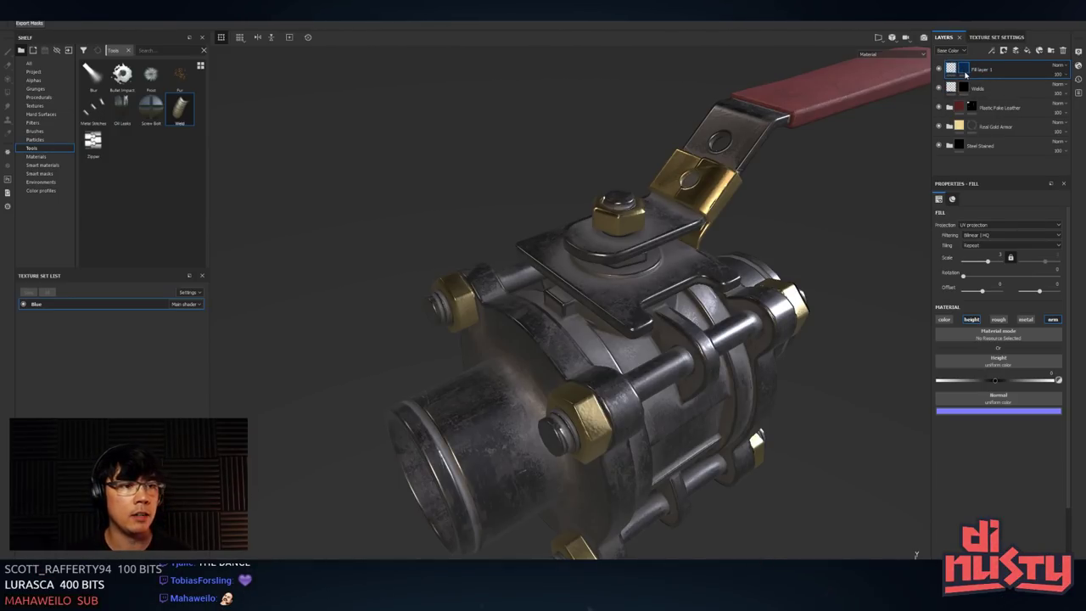
left_click(953, 69)
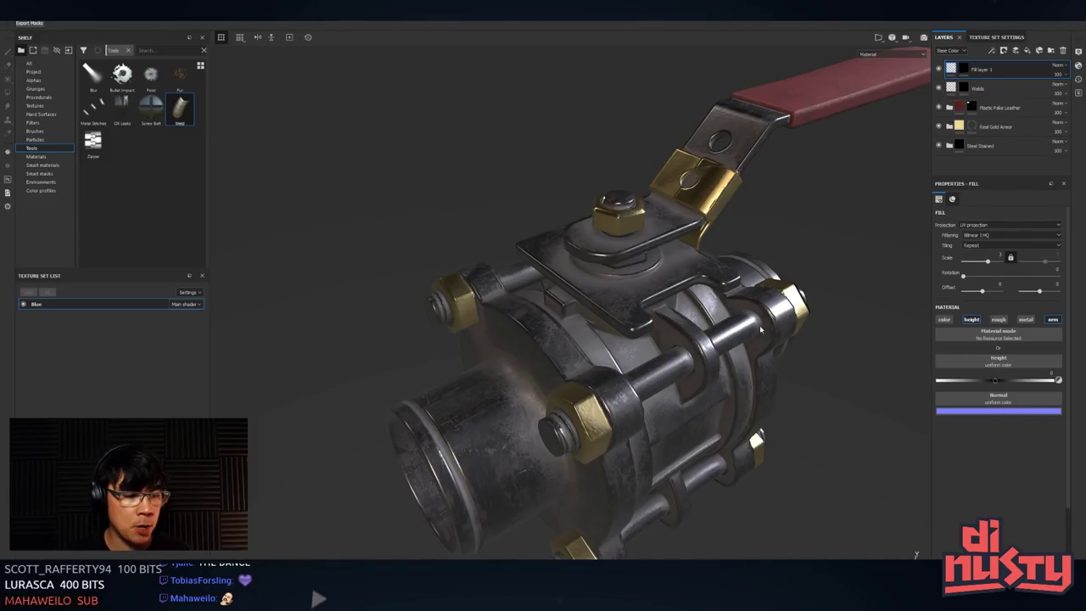
left_click_drag(708, 339, 658, 312, "alt")
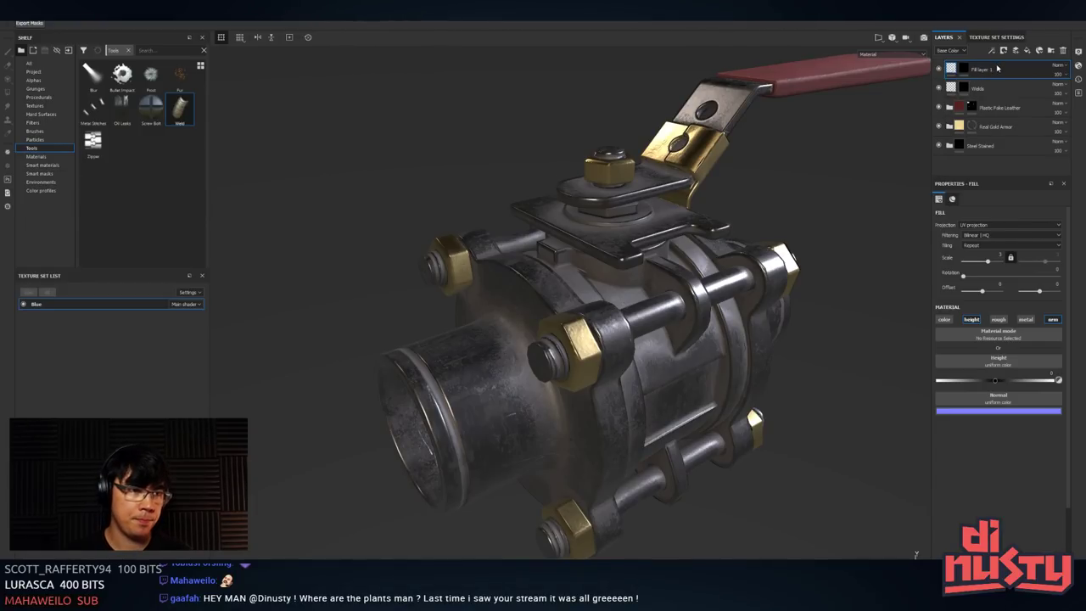
key("Delete")
- Reduce the weld brush to size 1.93 and set its spacing to about 18 for the Welds layer's mask
left_click_drag(662, 373, 670, 280, "alt")
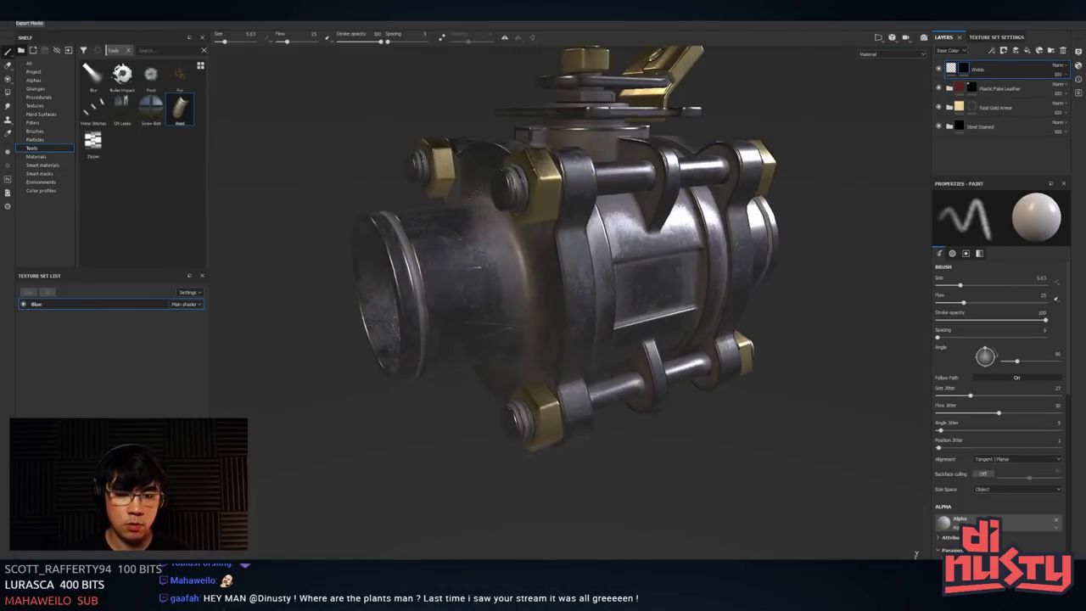
right_click_drag(670, 280, 738, 284, "alt")
mouse_move(738, 284)
left_mouse_down("alt")
mouse_move(611, 284)
mouse_move(577, 230)
left_mouse_up("alt")
right_click_drag(552, 258, 525, 258, "ctrl")
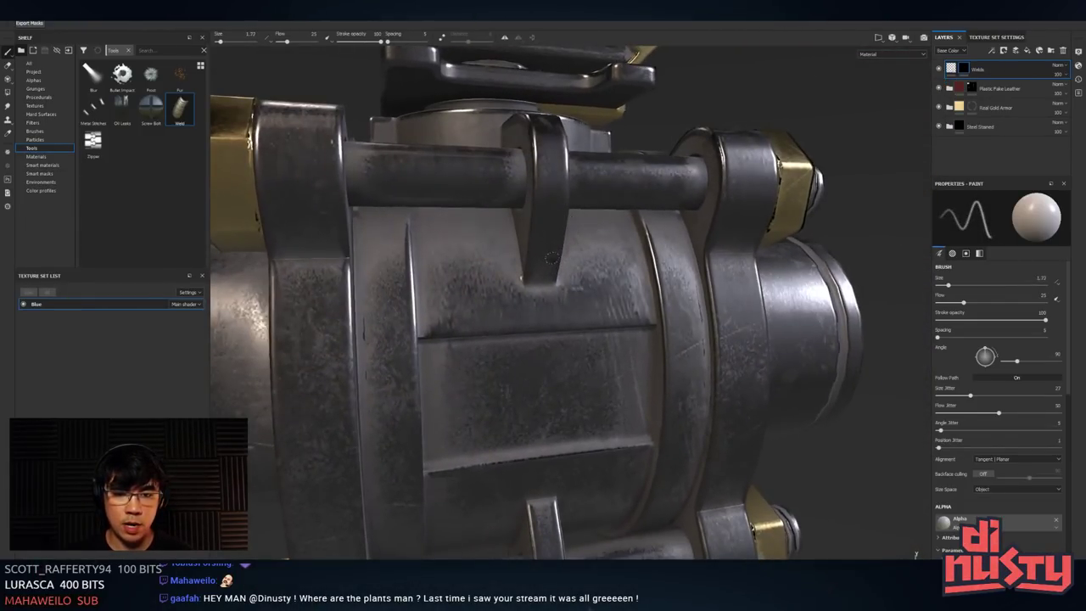
left_click_drag(550, 258, 965, 302, "alt")
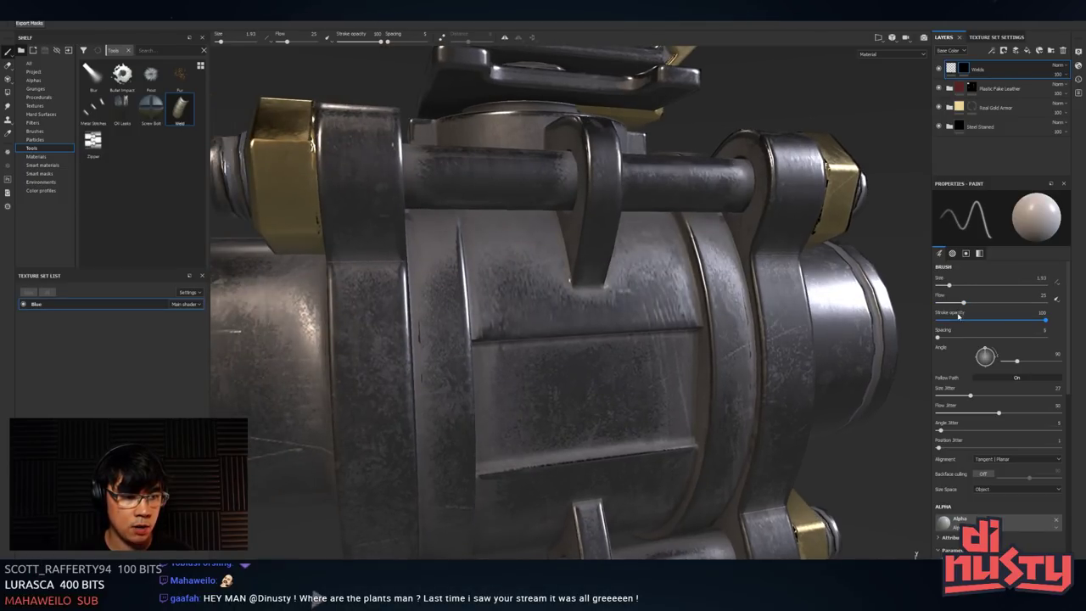
left_click_drag(938, 339, 941, 338)
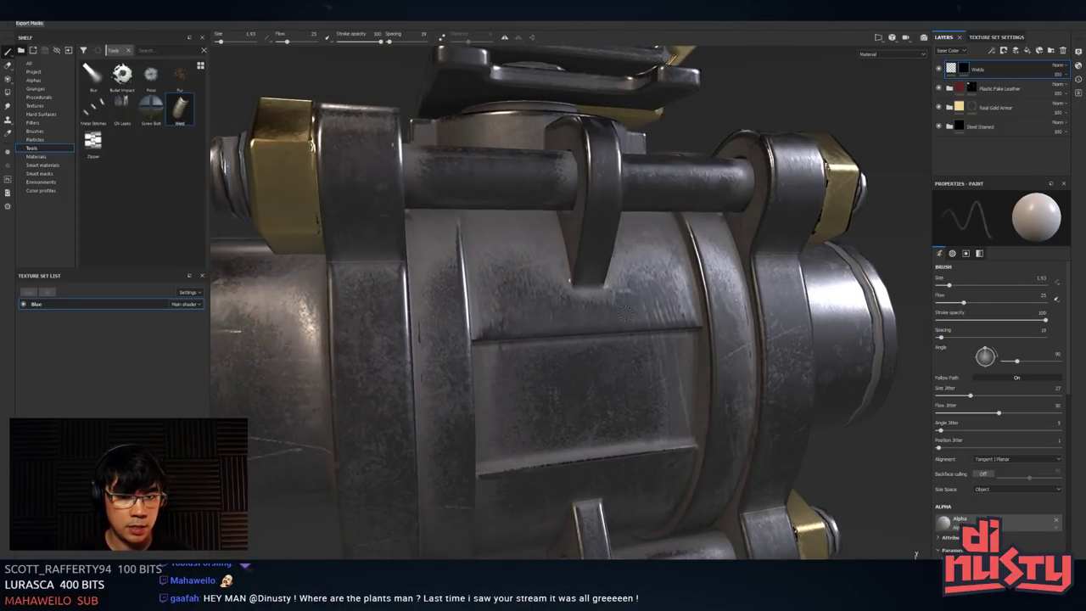
- Set the Welds layer's height to about 0.14 and try small weld beads around the upper bracket's base in its mask
left_click(953, 69)
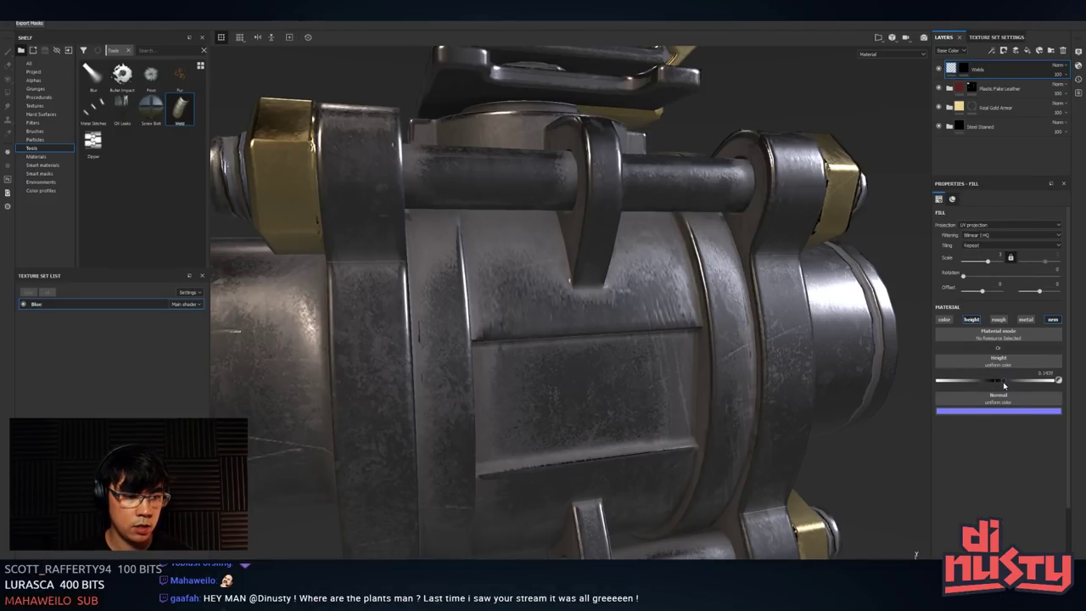
left_click(963, 69)
mouse_move(527, 191)
left_mouse_down("alt")
mouse_move(494, 193)
mouse_move(555, 219)
left_mouse_up("alt")
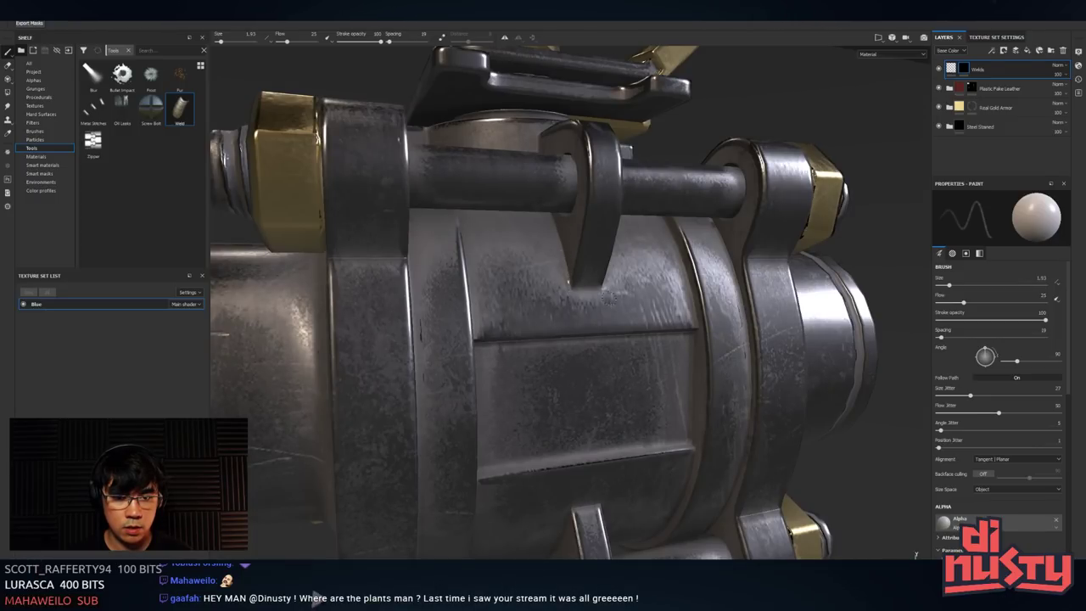
left_click_drag(609, 296, 475, 297, "alt")
left_click(608, 285)
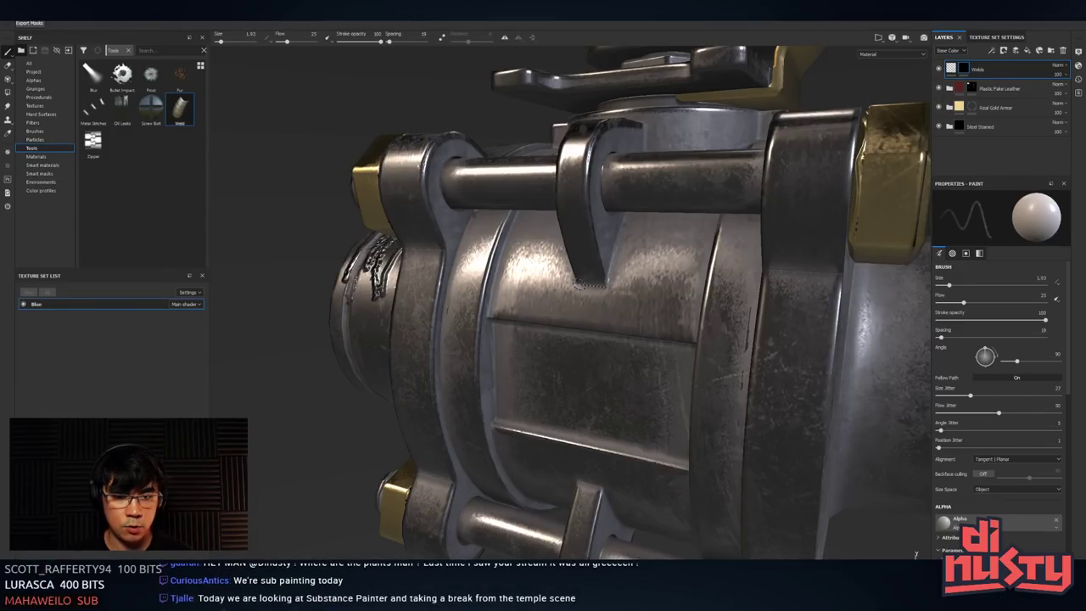
mouse_move(594, 289)
left_mouse_down("alt")
mouse_move(611, 287)
mouse_move(576, 281)
left_mouse_up("alt")
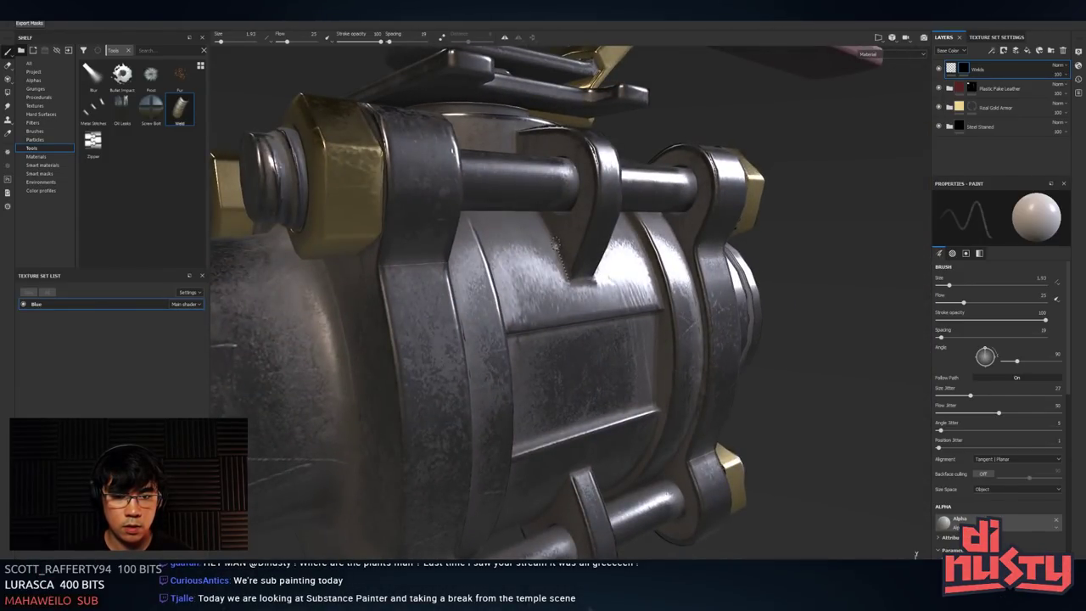
- Set the brush's position jitter to 12 and spacing to 5, then try a stroke across the recessed body panel and undo it
left_click_drag(543, 227, 901, 208, "alt")
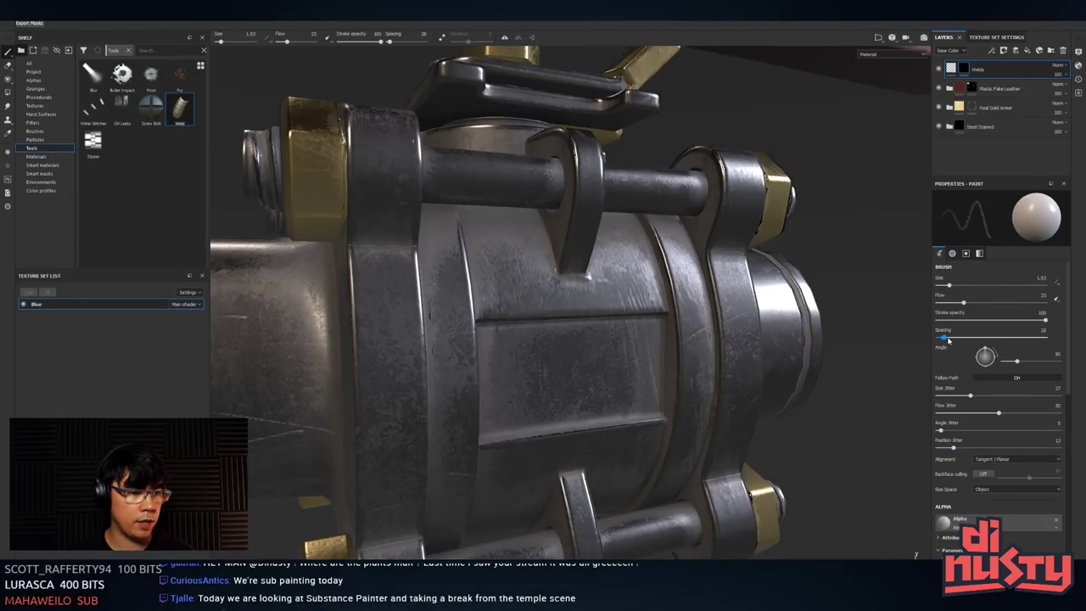
left_click_drag(948, 339, 940, 340)
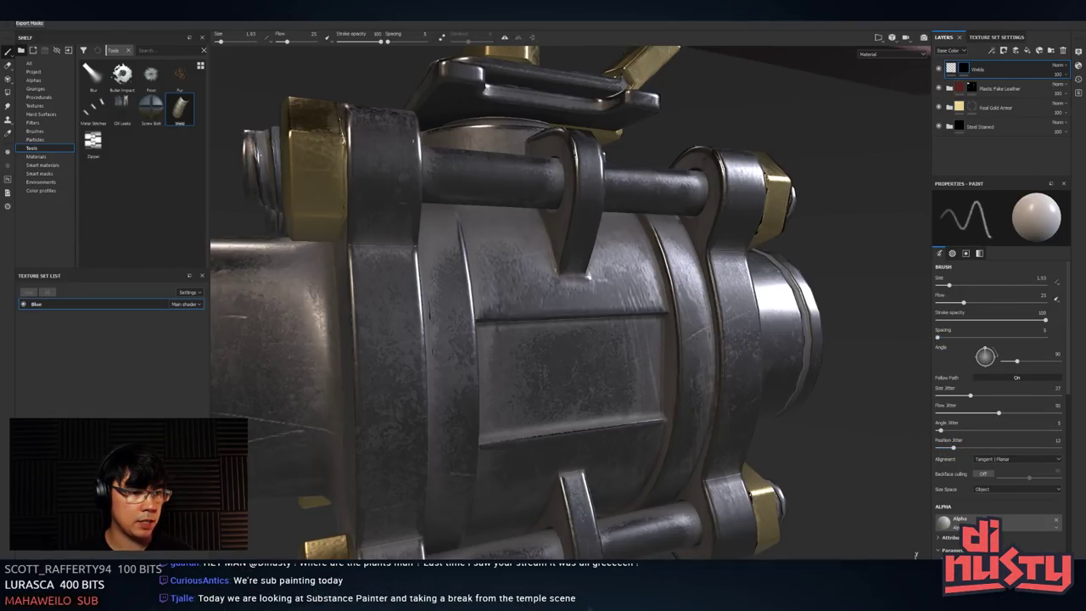
left_click_drag(520, 352, 662, 355)
key("ctrl+z")
- Enlarge the weld brush to size 5.09, try a stroke across the recessed panel and undo it
right_click_drag(537, 355, 560, 354, "ctrl")
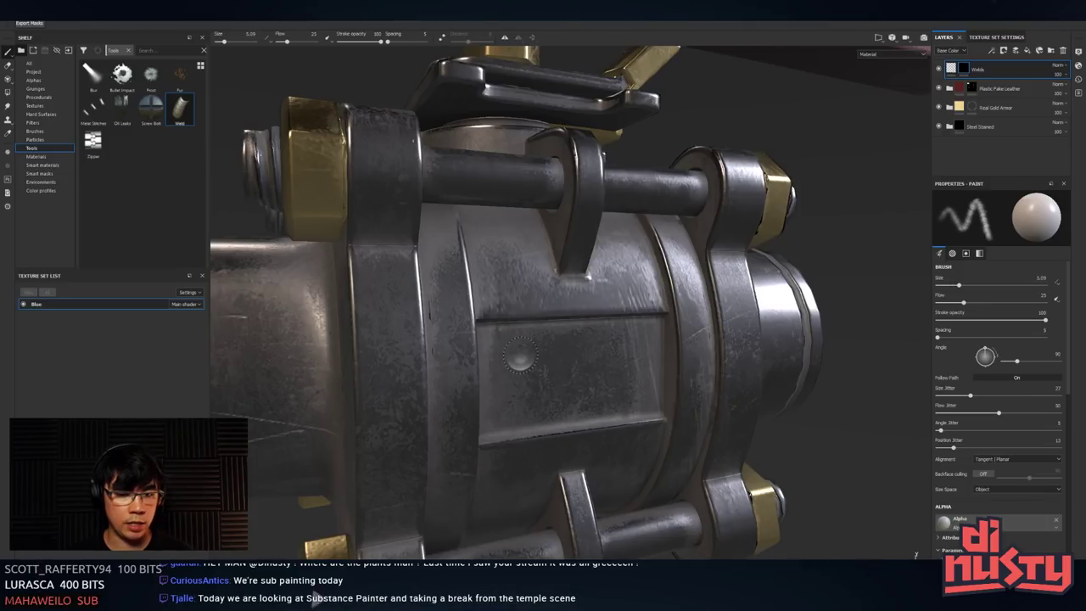
mouse_move(519, 361)
left_mouse_down()
mouse_move(566, 346)
mouse_move(626, 350)
left_mouse_up()
key("ctrl+z")
right_click(614, 351)
- Set the weld brush to size 2.35 and its flow to about 43, then try a long stroke across the body and undo it
right_click_drag(586, 356, 570, 355, "ctrl")
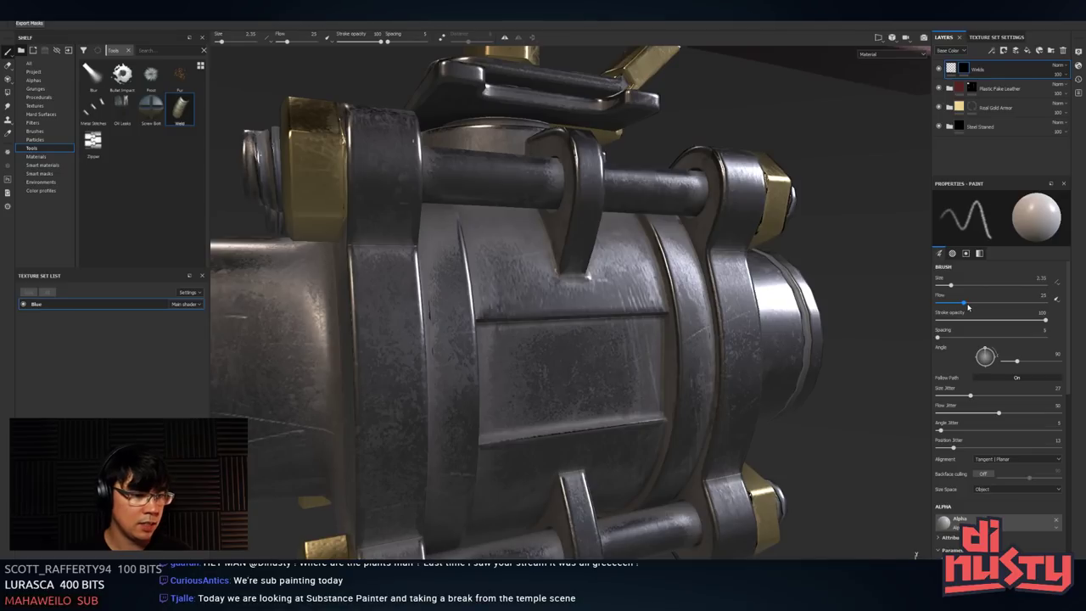
left_click_drag(968, 307, 980, 305)
left_click_drag(368, 350, 638, 325)
key("ctrl+z")
- Enlarge the weld brush, try a diagonal stroke from the panel's lower edge up across the body and undo it
right_click_drag(555, 285, 575, 285, "ctrl")
mouse_move(552, 431)
left_mouse_down()
mouse_move(632, 254)
mouse_move(714, 211)
left_mouse_up()
key("ctrl+z")
- Reduce the weld brush to size 1.83, try and undo a short stroke above the panel, and set the spacing to about 13
right_click_drag(646, 279, 620, 278, "ctrl")
left_click_drag(653, 296, 554, 296)
key("ctrl+z")
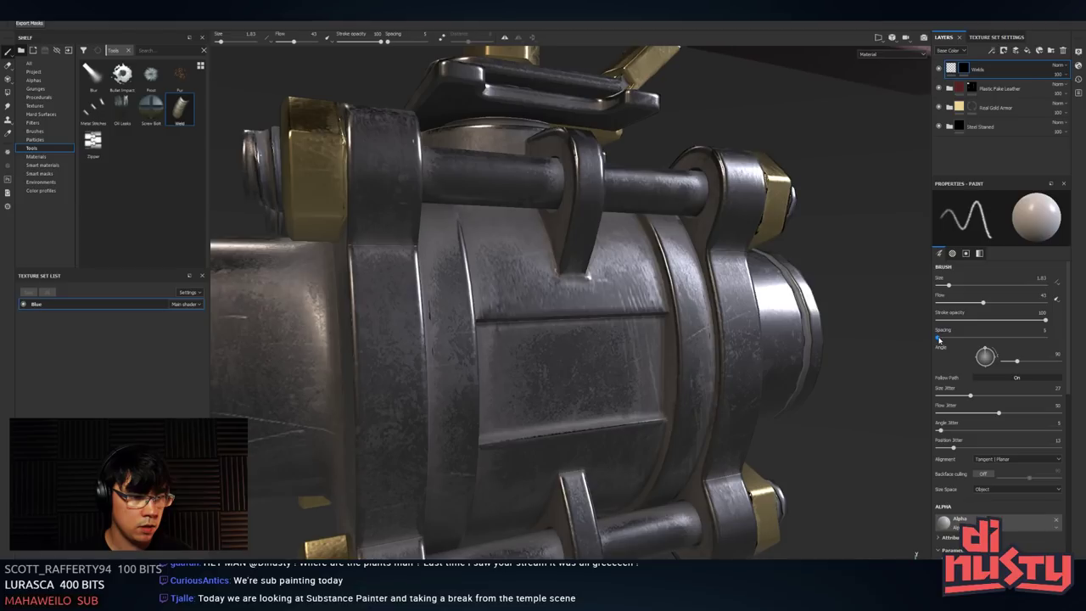
left_click_drag(938, 338, 940, 340)
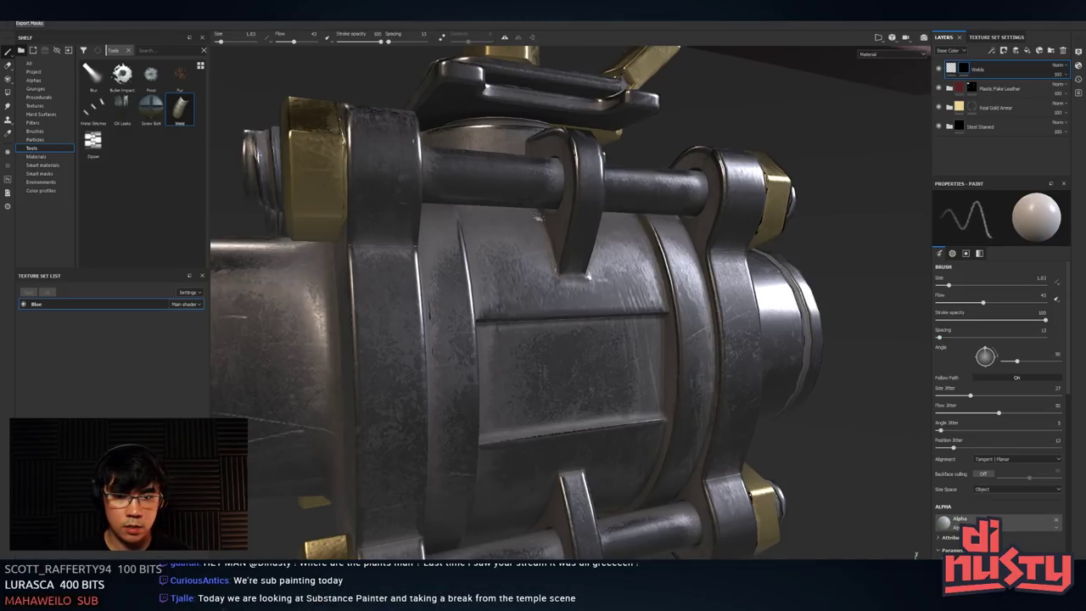
mouse_move(556, 274)
left_mouse_down("alt")
mouse_move(581, 275)
mouse_move(587, 246)
mouse_move(632, 269)
mouse_move(713, 418)
mouse_move(578, 325)
left_mouse_up("alt")
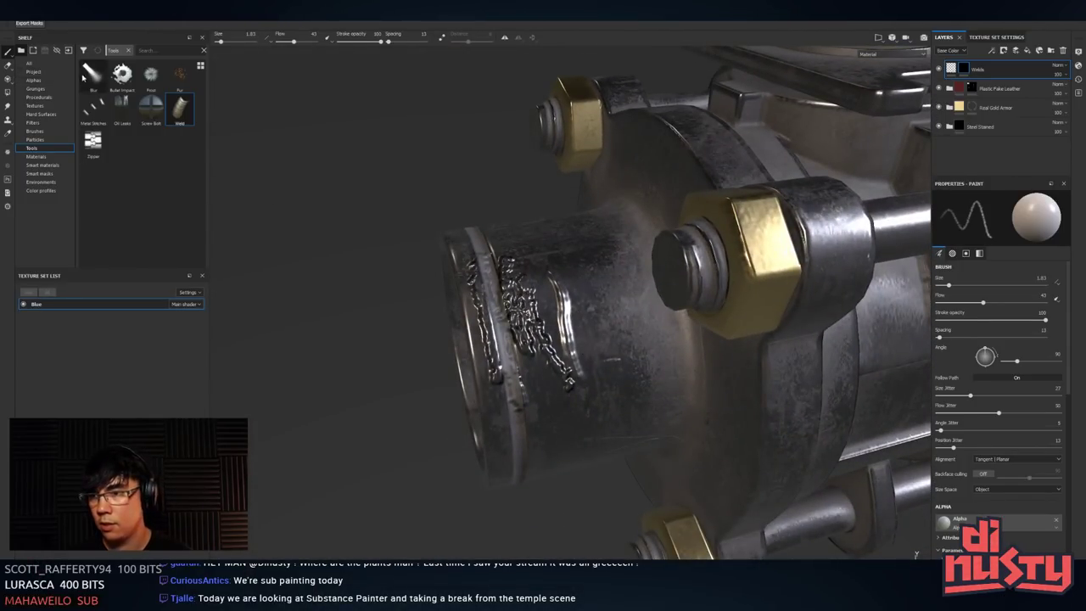
- Filter the shelf to show the brush presets instead of the tools
left_click(32, 62)
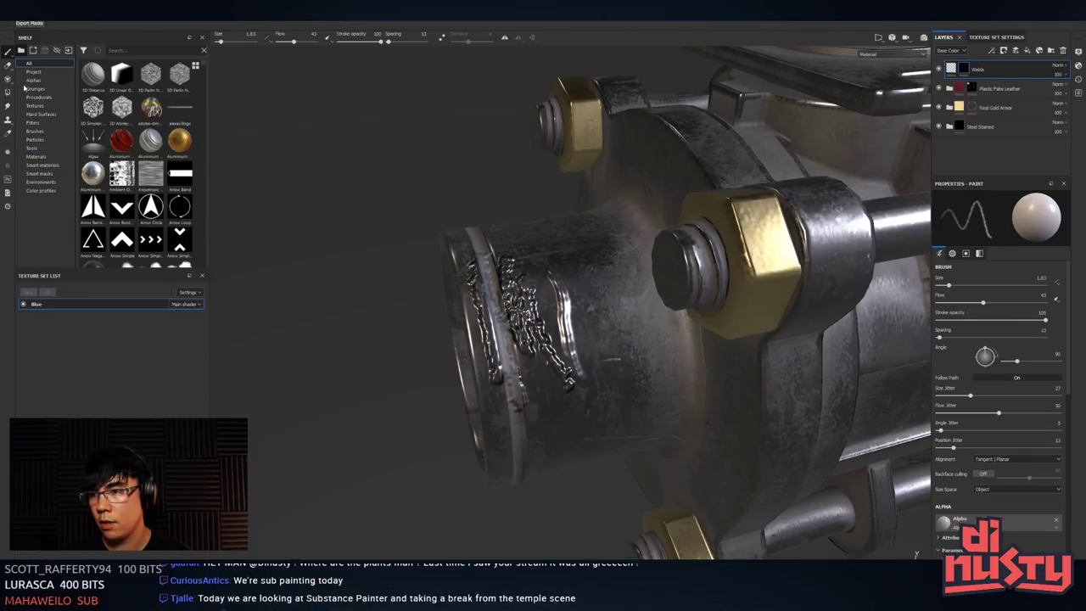
left_click(9, 51)
left_click(28, 51)
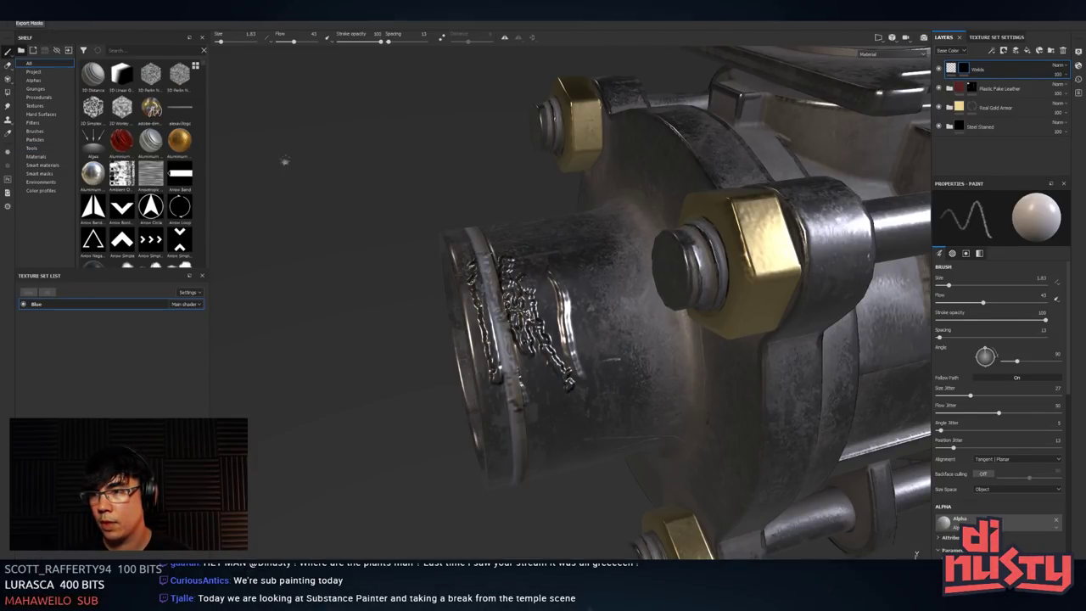
left_click_drag(593, 251, 601, 246, "alt")
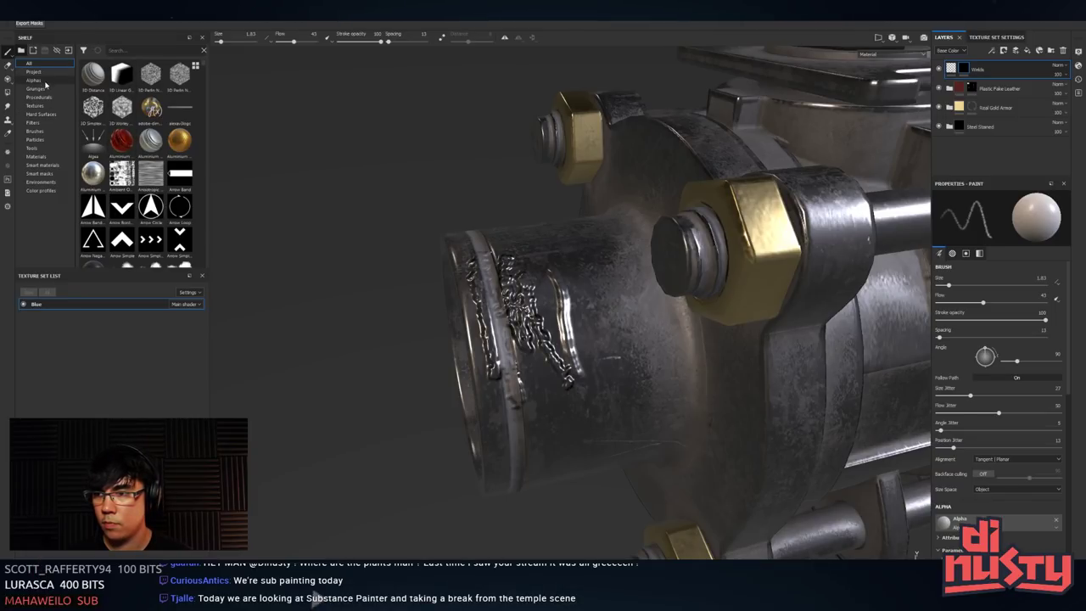
left_click(41, 131)
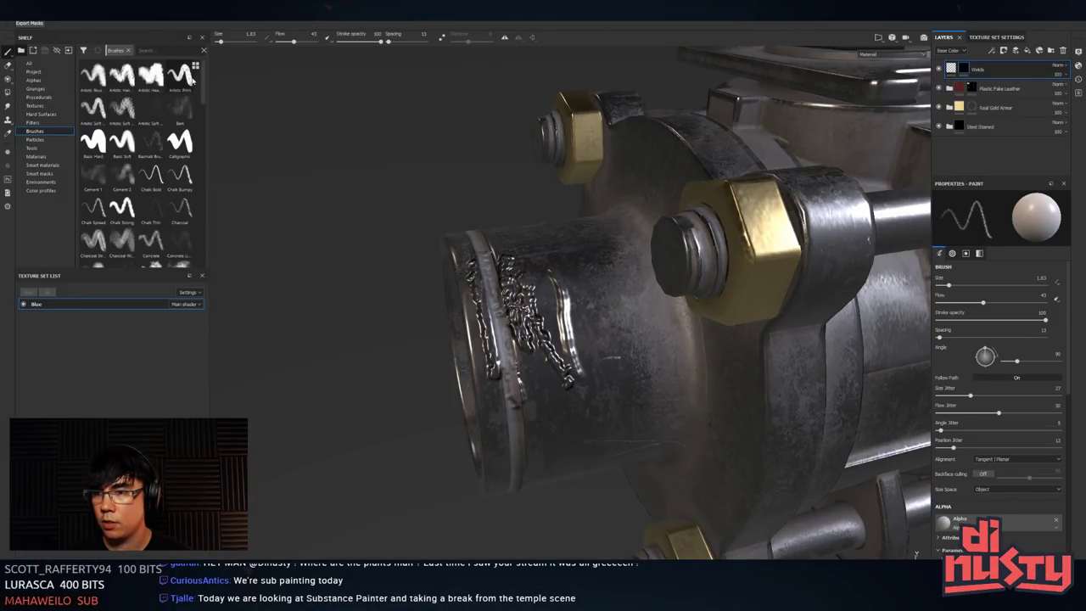
- Load the heavy Artistic brush preset, and select the mask of the Plastic Fake Leather folder
left_click(149, 77)
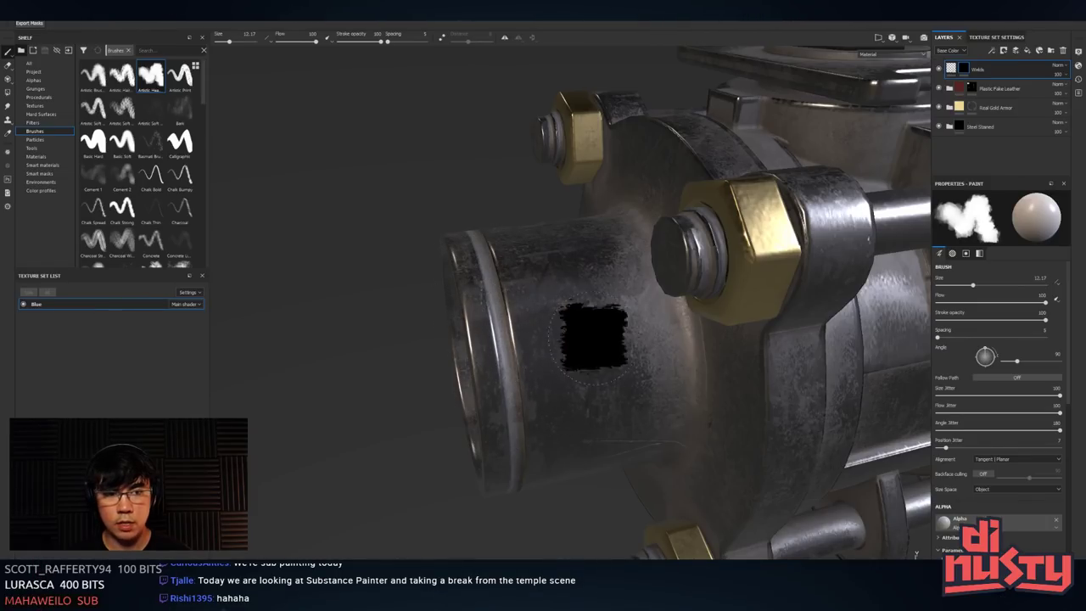
left_click_drag(594, 337, 424, 311, "alt")
left_click(1001, 89)
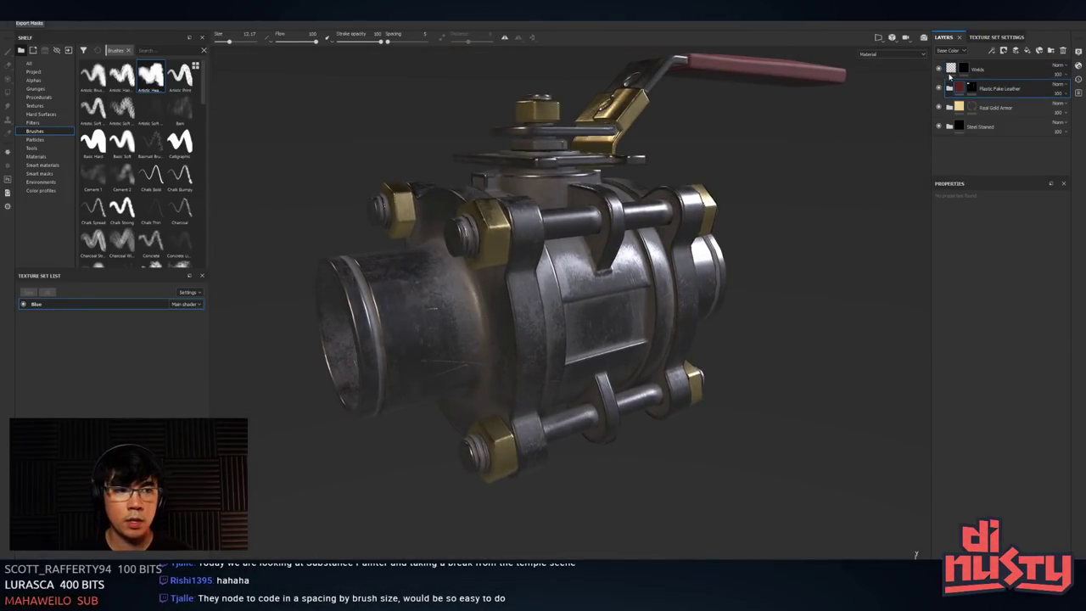
left_click(971, 88)
scroll(500, 261, "down", 3)
mouse_move(449, 204)
left_mouse_down("alt")
mouse_move(646, 388)
mouse_move(642, 199)
mouse_move(616, 298)
left_mouse_up("alt")
right_click_drag(616, 298, 797, 282, "alt")
left_click_drag(681, 311, 856, 169, "alt")
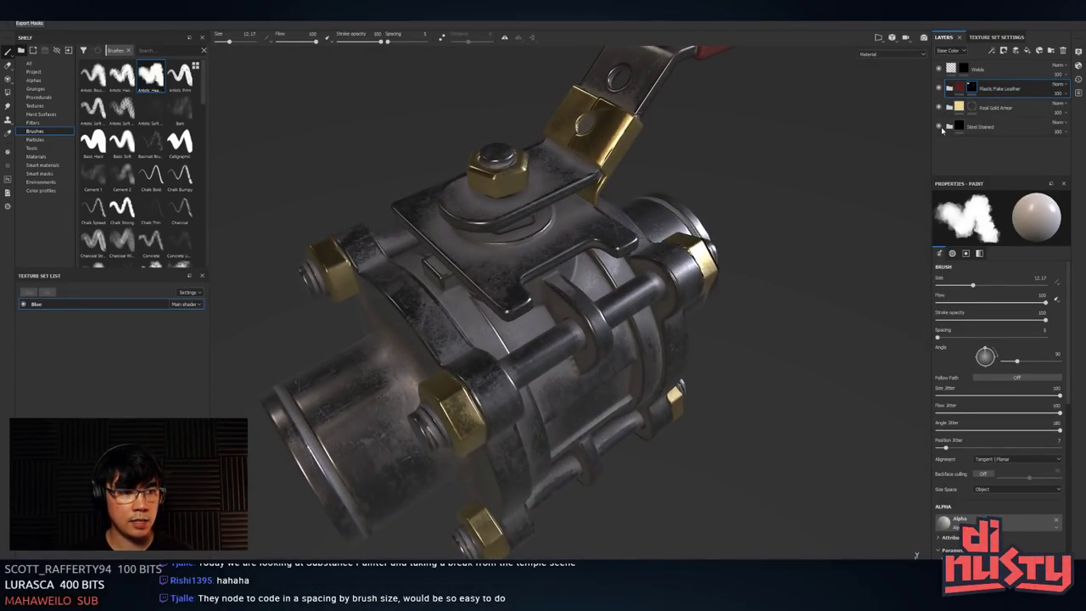
- Expand the Steel Stained folder and hide its Dirt layer
left_click(950, 127)
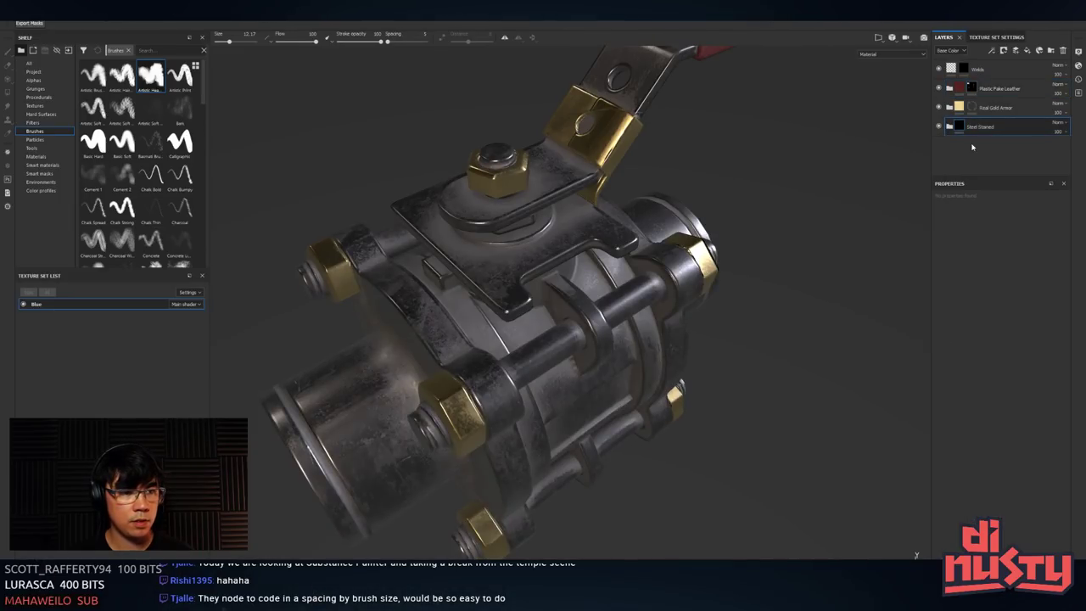
left_click(949, 126)
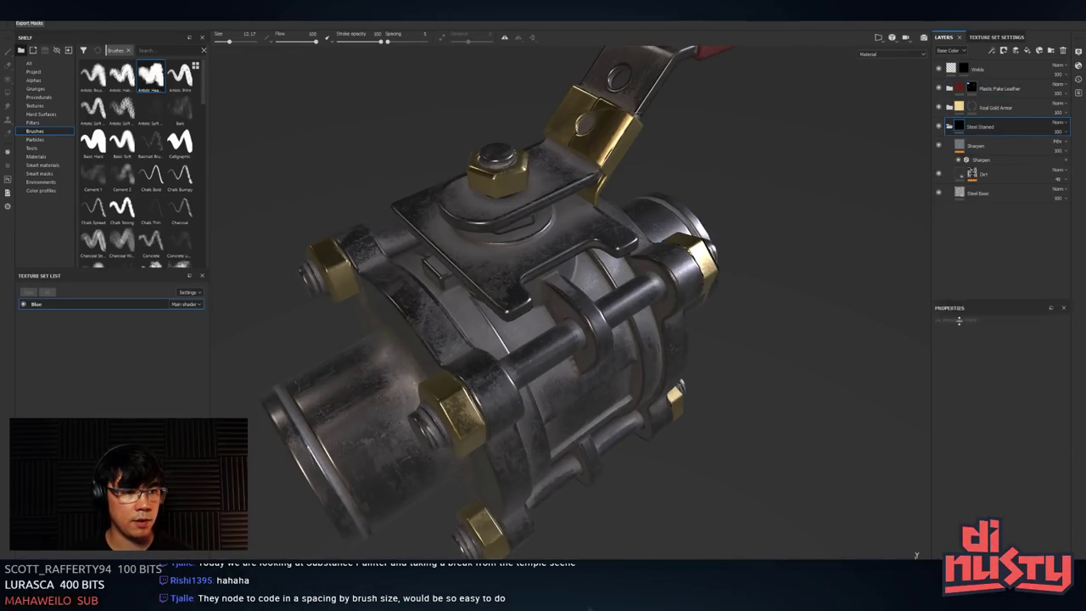
left_click(938, 176)
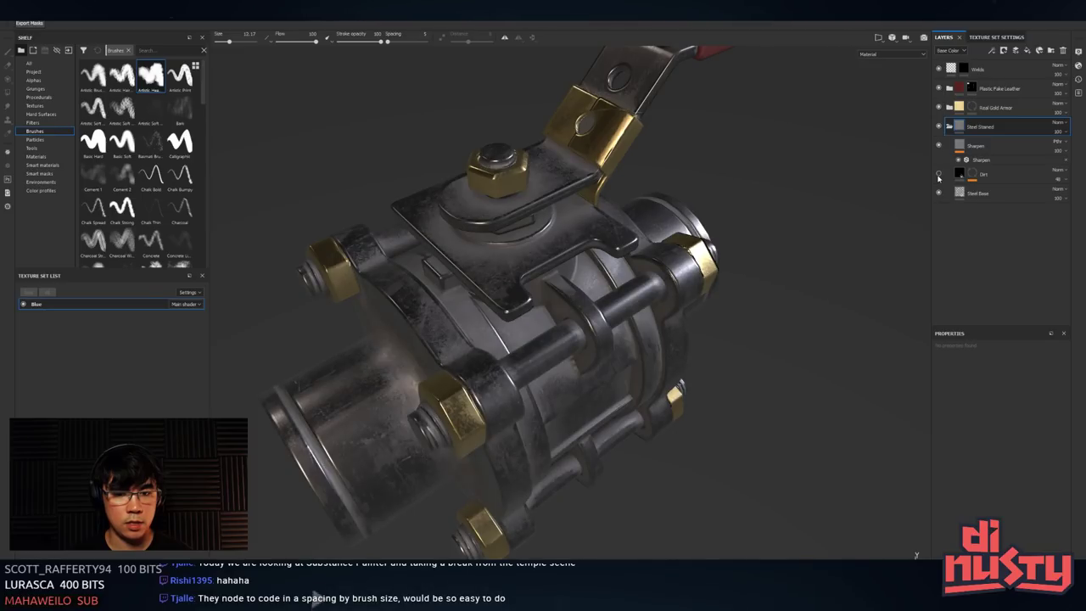
left_click(938, 176)
left_click_drag(807, 202, 760, 245, "alt")
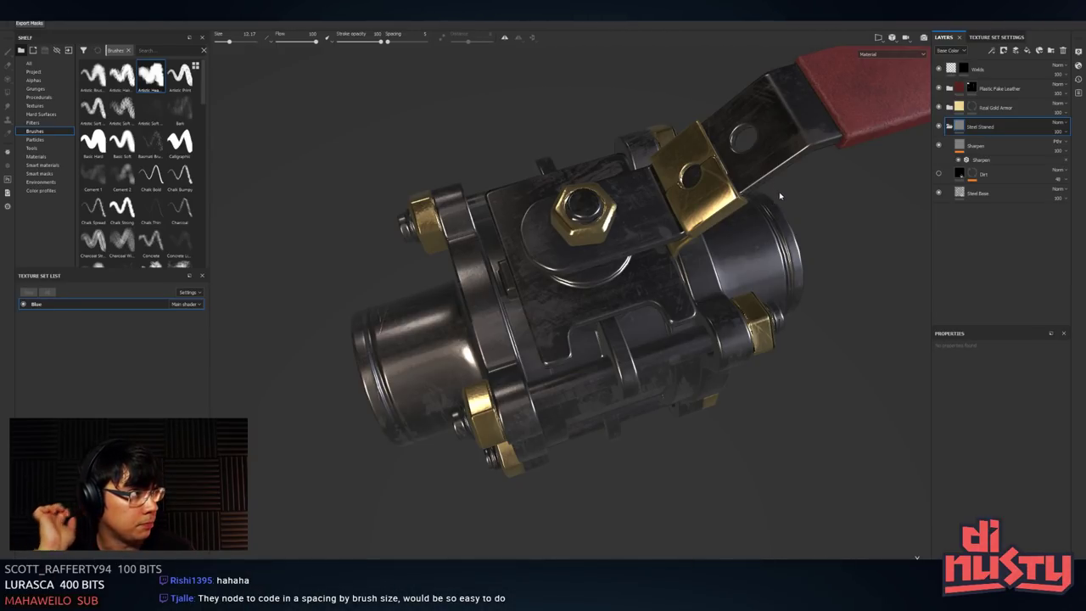
- Inspect the steel without dirt from several angles and under rotated lighting, and make the Dirt layer visible again
left_click_drag(829, 208, 555, 199, "alt")
right_click_drag(556, 200, 464, 185, "alt")
left_click_drag(464, 185, 281, 130, "alt")
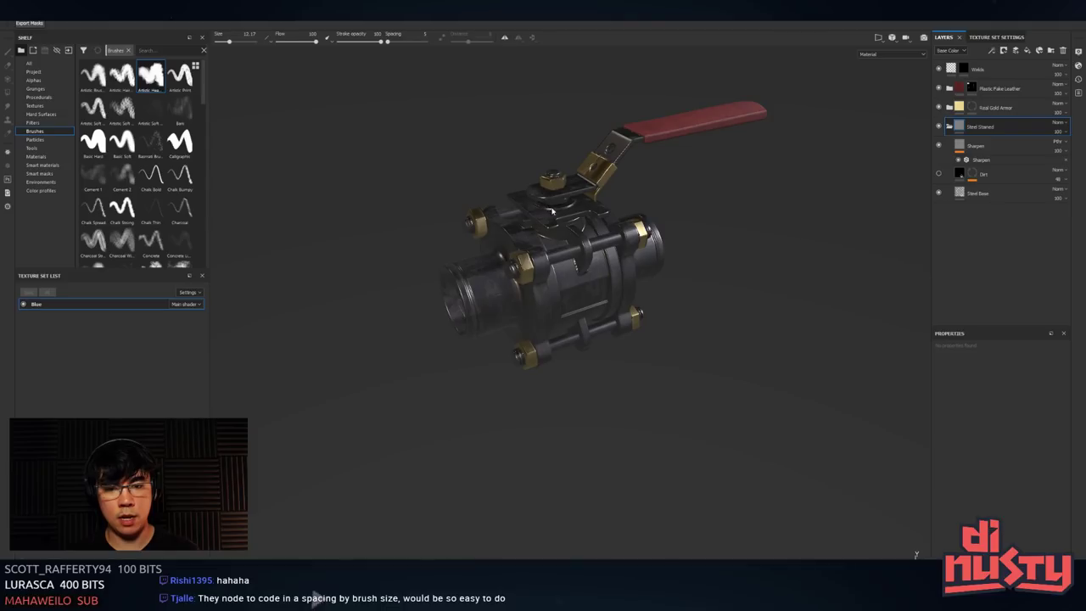
right_click_drag(553, 218, 860, 249, "shift")
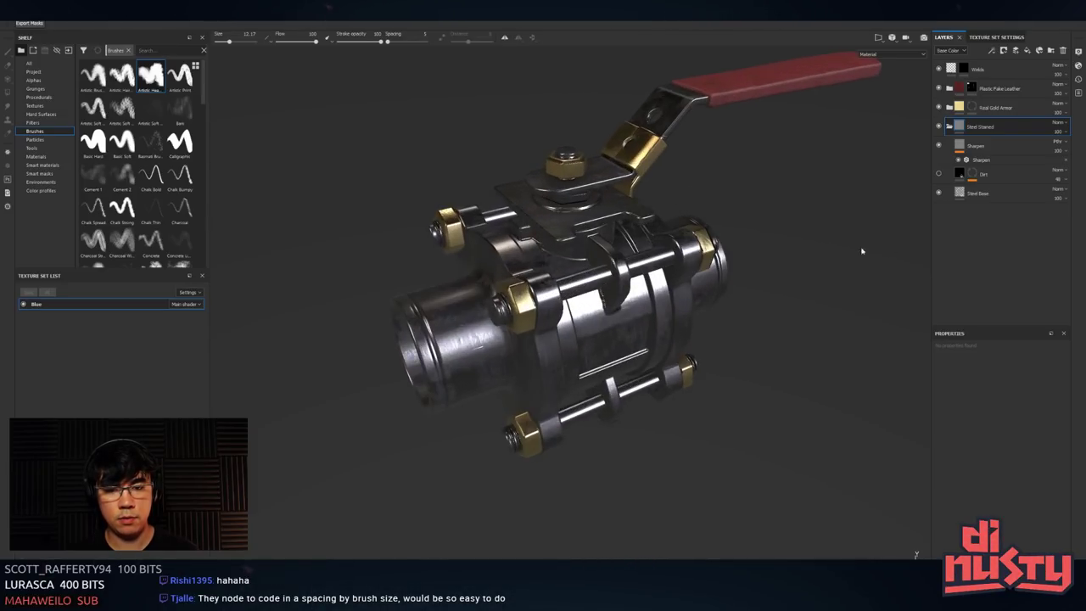
left_click_drag(860, 249, 611, 229, "alt")
right_click_drag(610, 229, 747, 199, "alt")
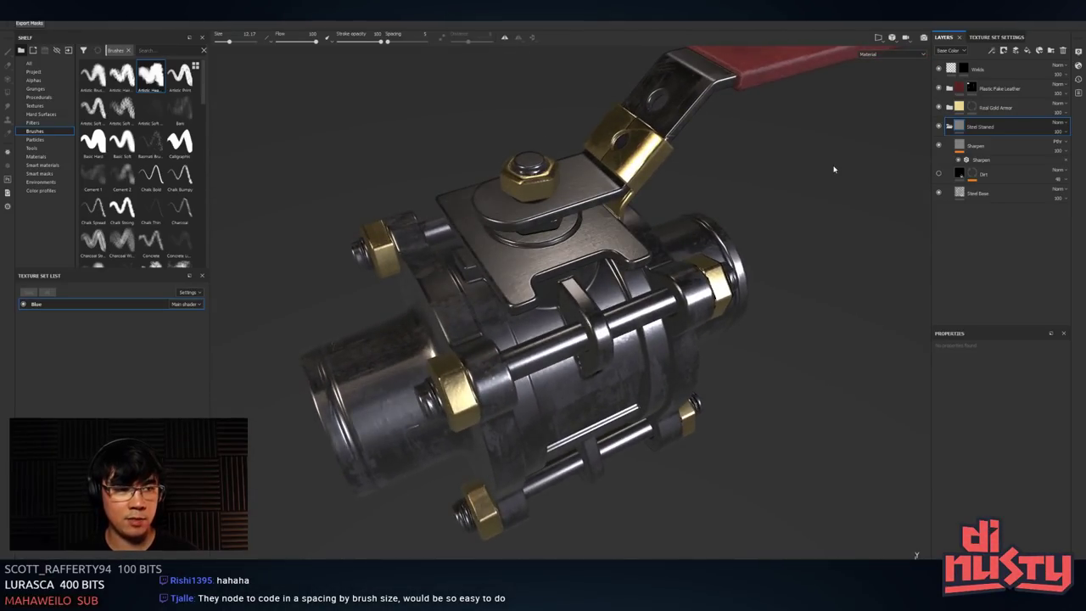
left_click(939, 174)
left_click(939, 174)
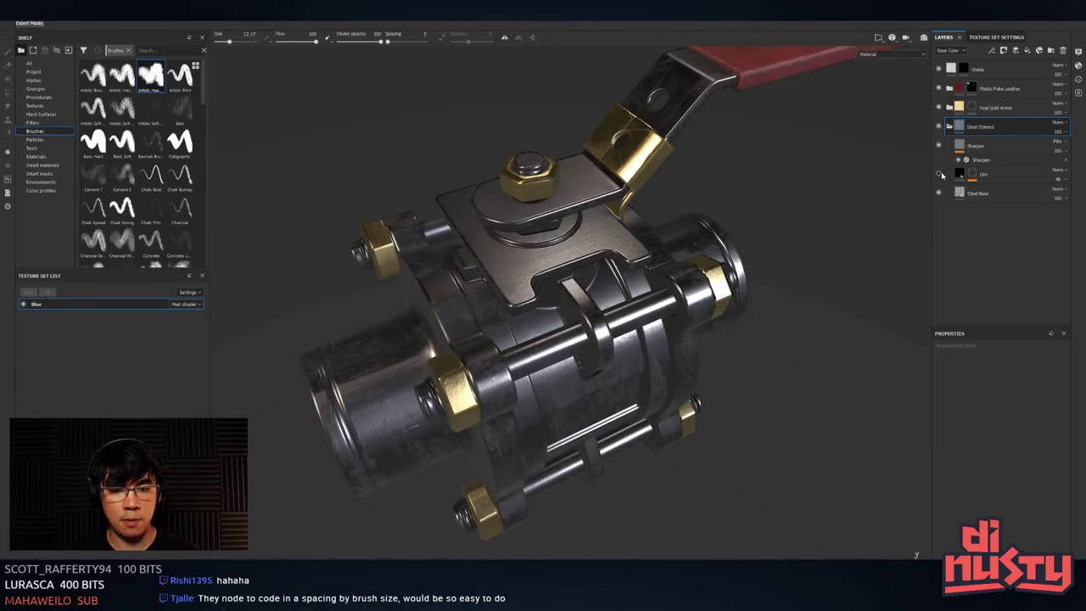
left_click(939, 174)
- Display the Dirt layer's mask on the valve and open the full settings of its Dirt generator
left_click(971, 173, "alt")
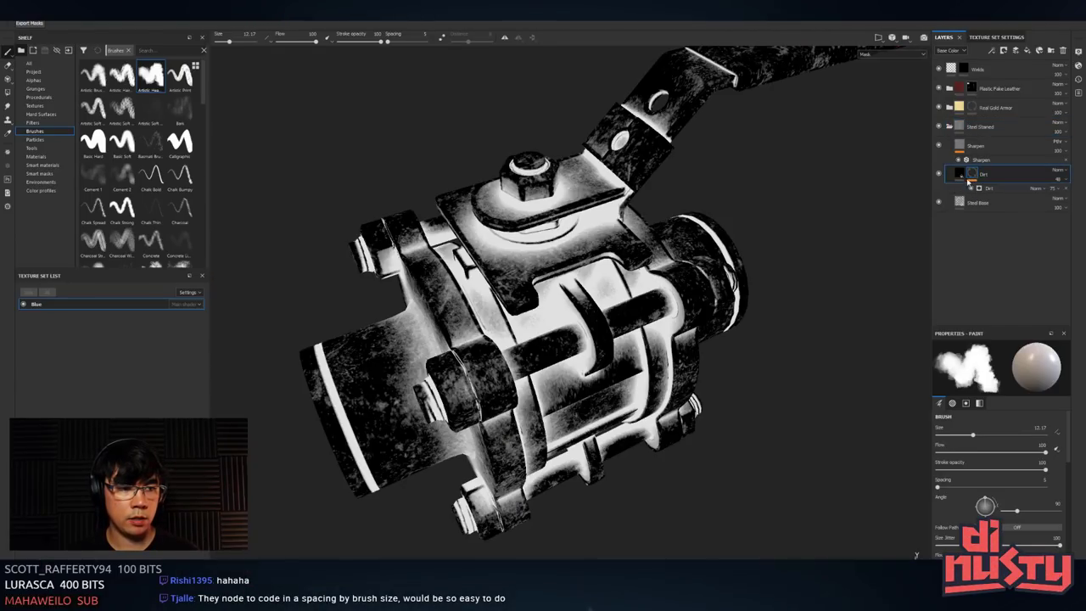
left_click_drag(802, 192, 837, 255, "alt")
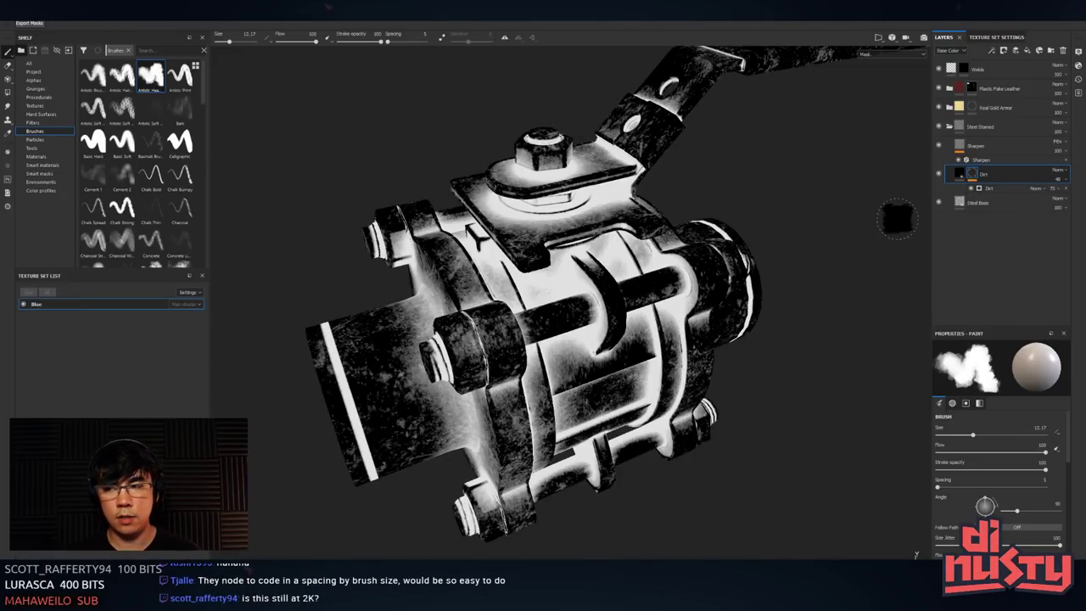
left_click(1001, 189)
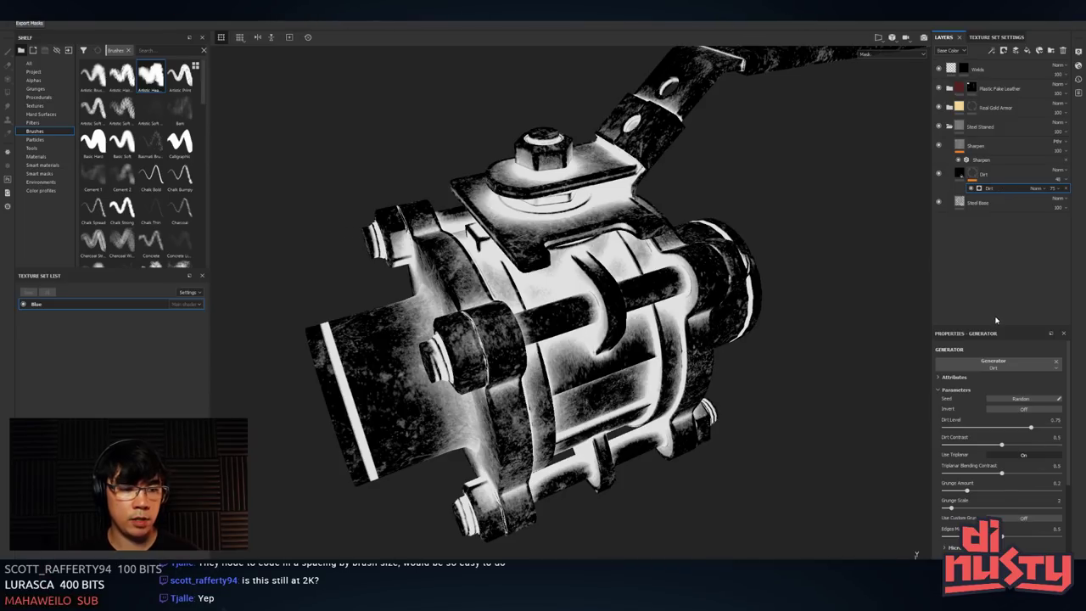
left_click_drag(997, 327, 1006, 219)
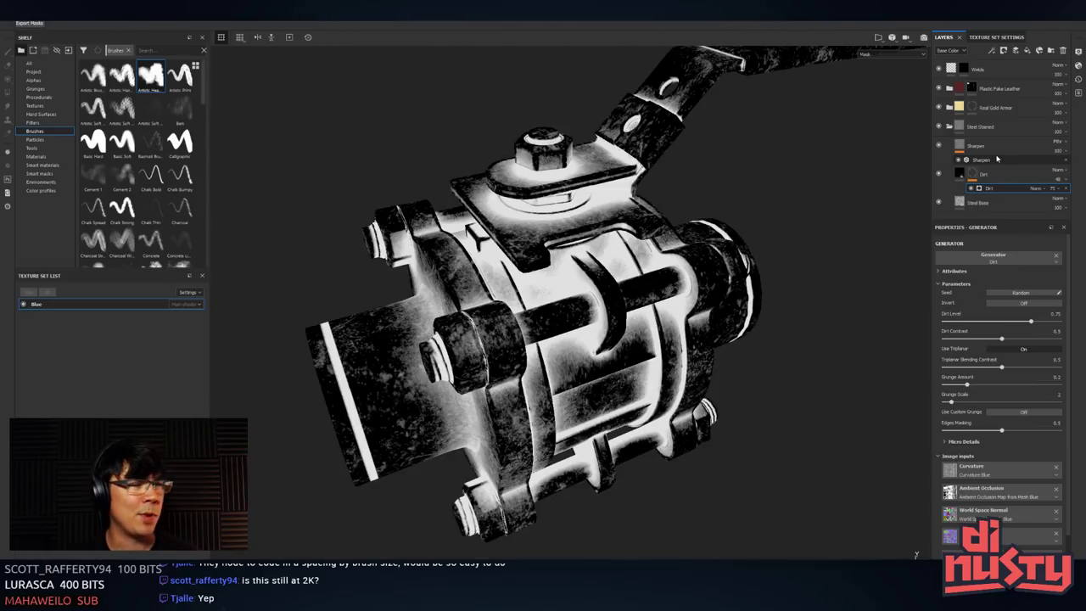
left_click_drag(790, 256, 749, 179, "alt")
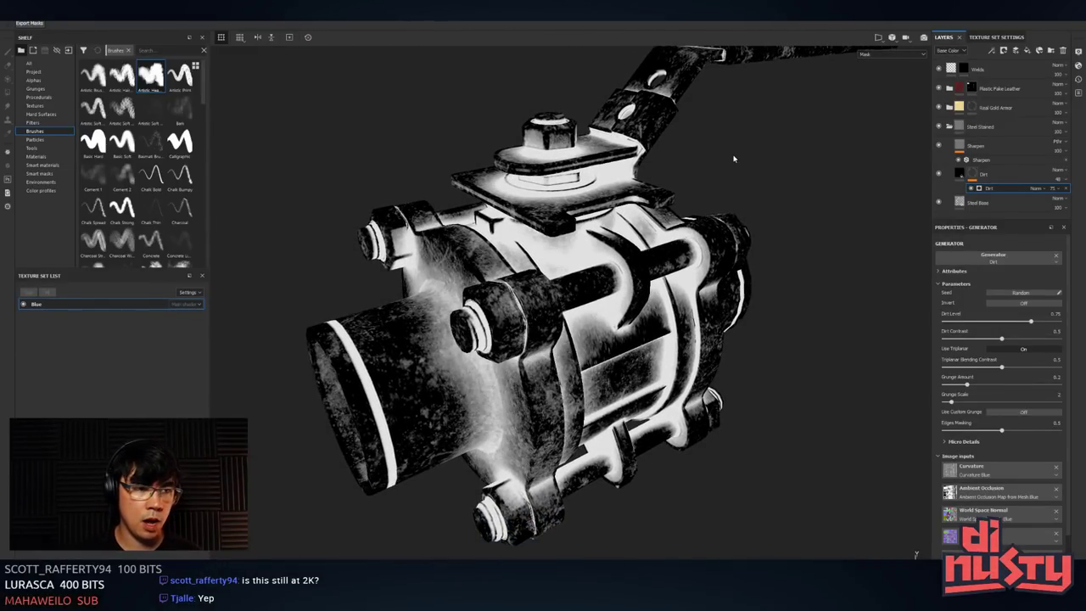
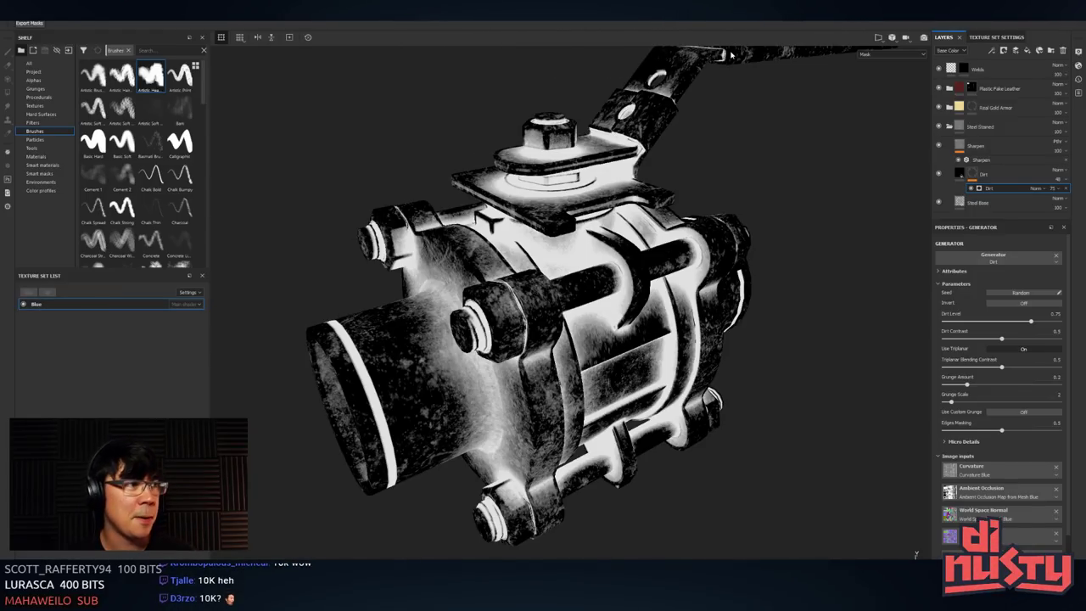
left_click_drag(846, 104, 698, 176, "alt")
left_click_drag(810, 197, 800, 136, "alt")
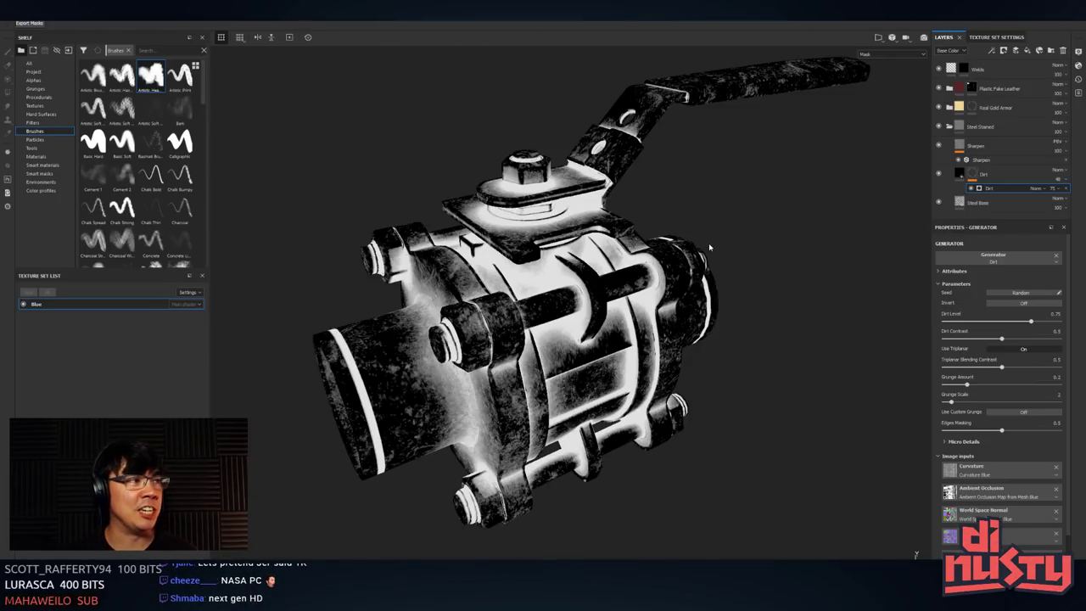
left_click_drag(739, 313, 753, 316, "alt")
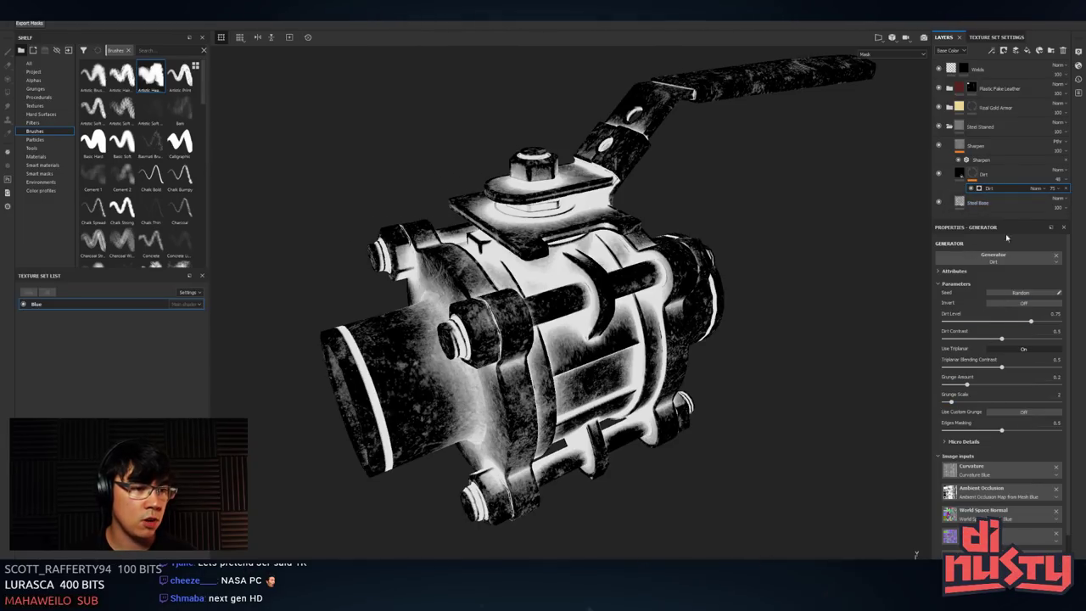
- Lower the generator's Dirt Level to 0.56, checking the effect in both the mask and the material view
left_click_drag(1029, 322, 1014, 322)
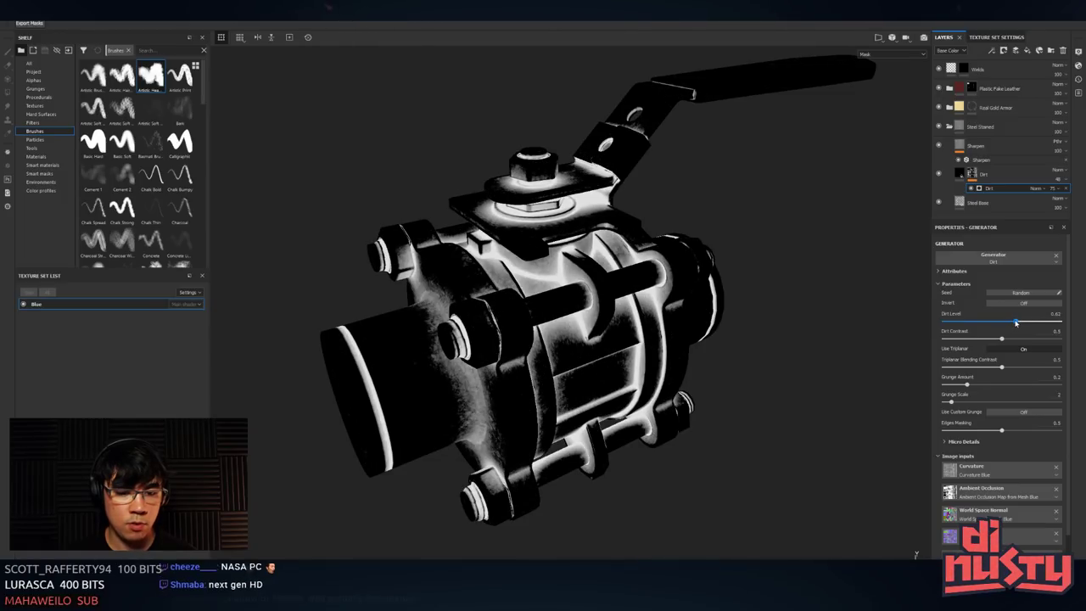
left_click_drag(804, 341, 809, 237, "alt")
left_click(972, 177)
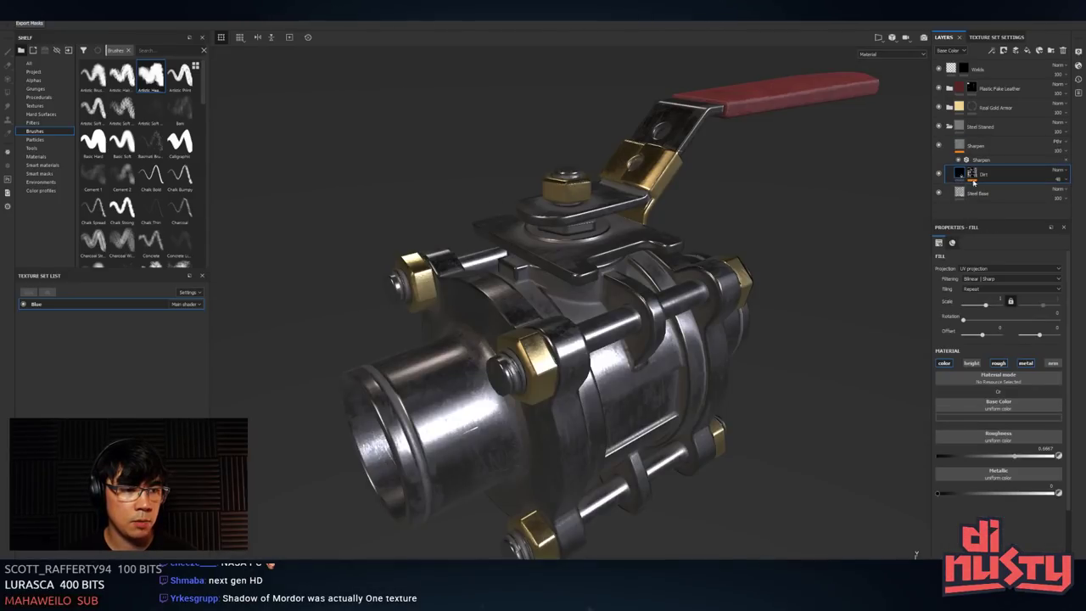
left_click(972, 177)
left_click(985, 189)
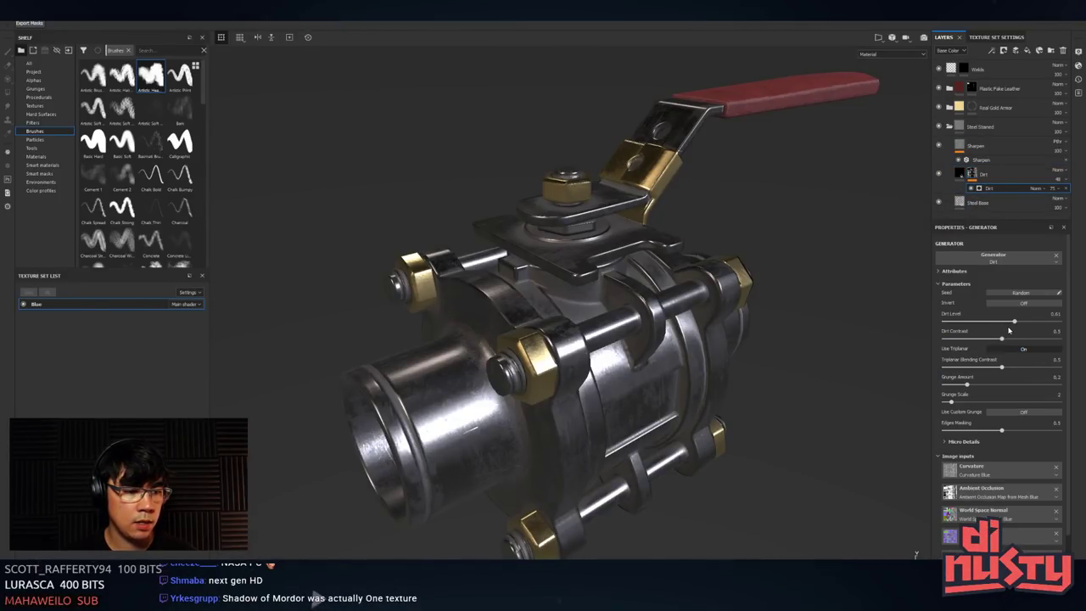
mouse_move(1013, 323)
left_mouse_down()
mouse_move(990, 324)
mouse_move(1021, 330)
mouse_move(1006, 332)
left_mouse_up()
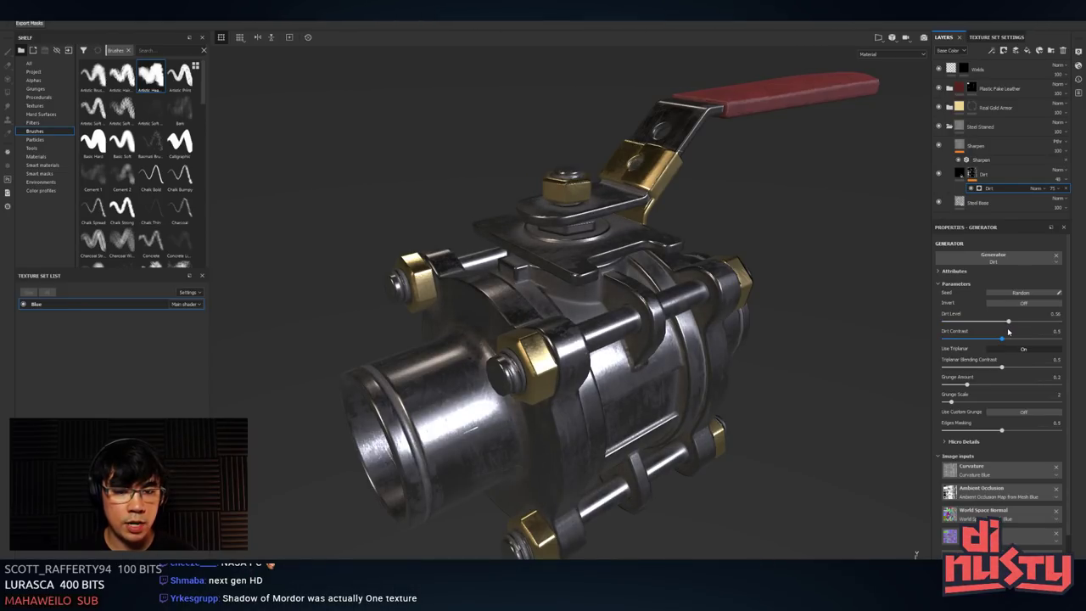
left_click_drag(776, 365, 837, 258, "alt")
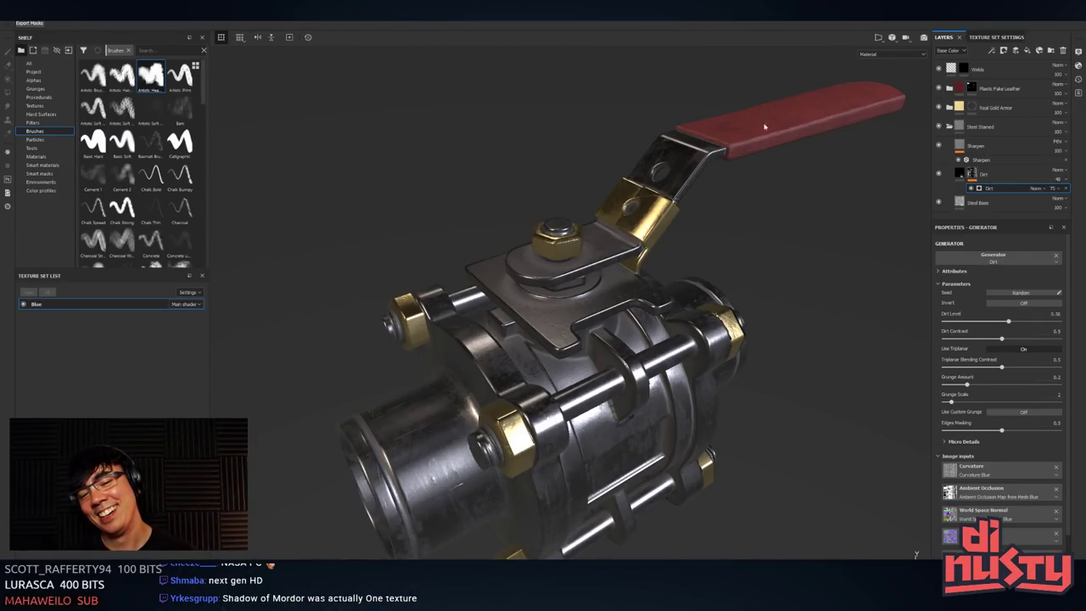
left_click_drag(764, 127, 629, 94, "alt")
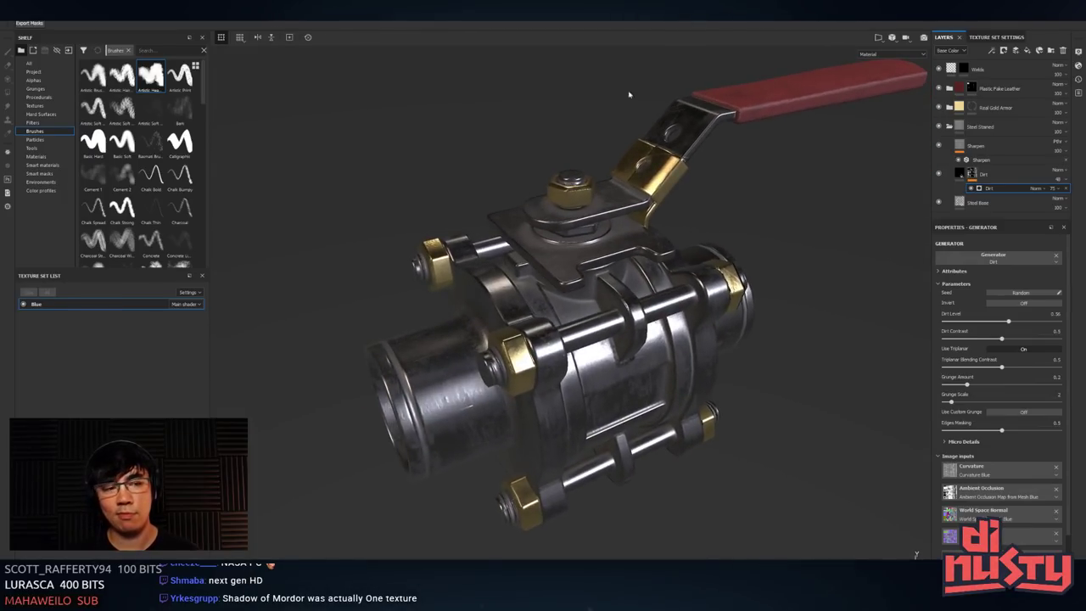
left_click_drag(742, 160, 594, 297, "alt")
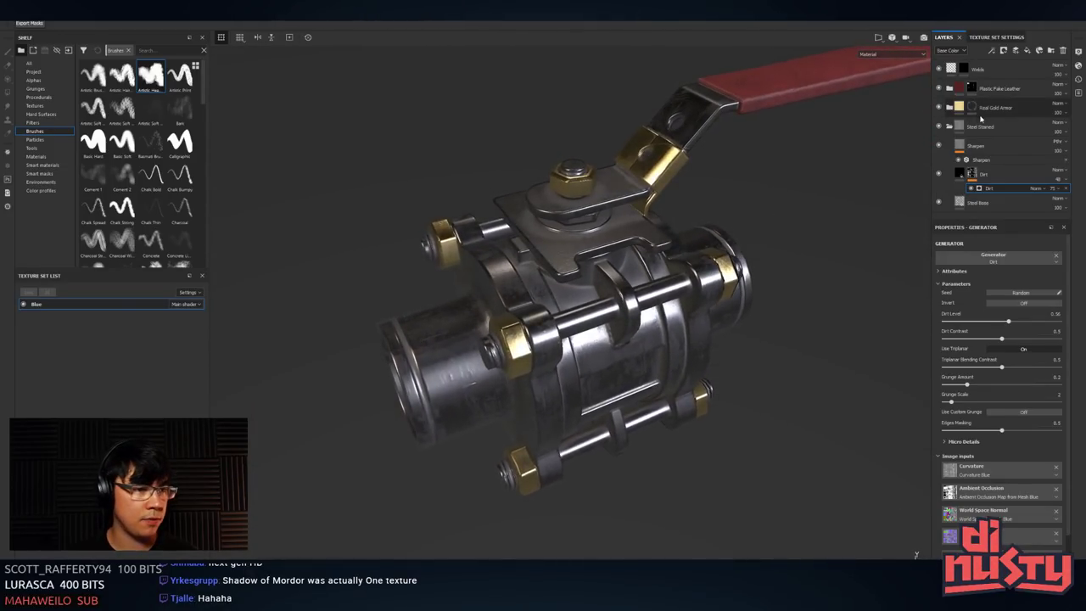
- Adjust the Dirt layer's base colour, trying pure black before settling on a dark grey
left_click(980, 146)
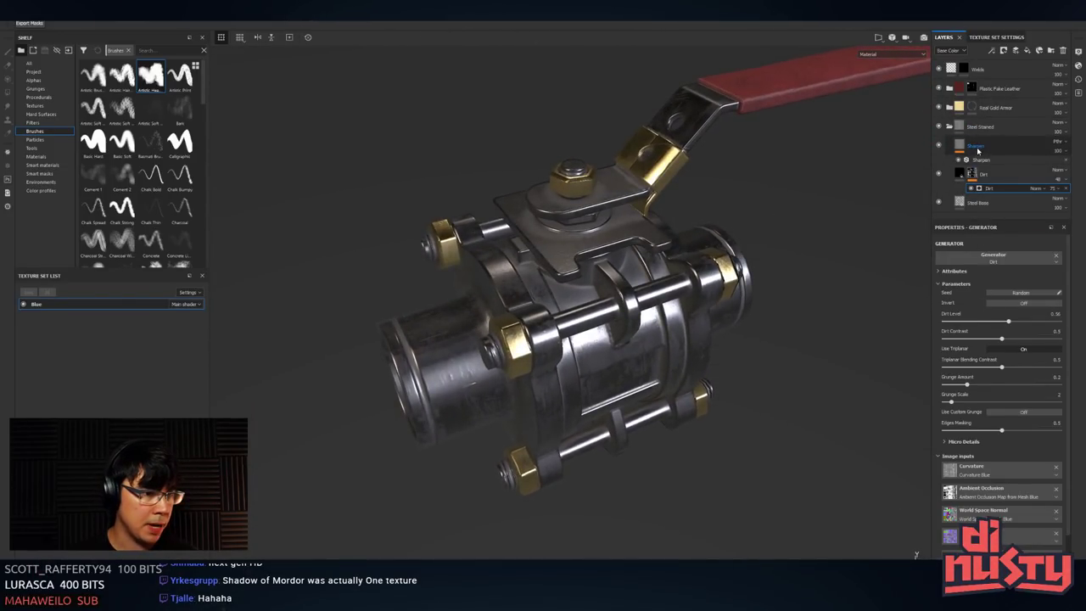
left_click(972, 174)
left_click(961, 174)
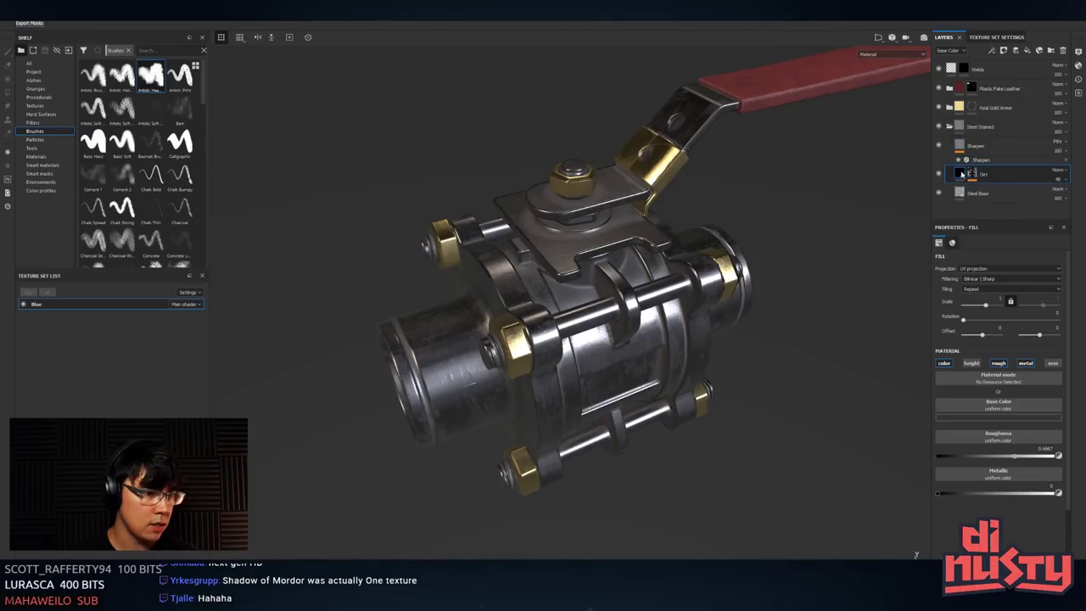
left_click(1002, 417)
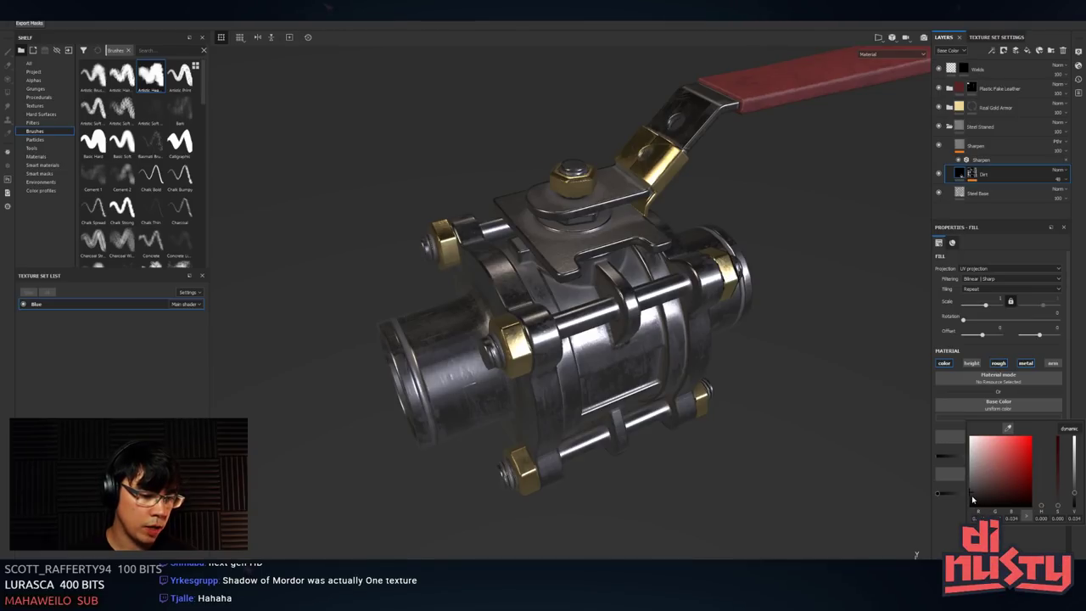
left_click_drag(1075, 496, 1079, 547)
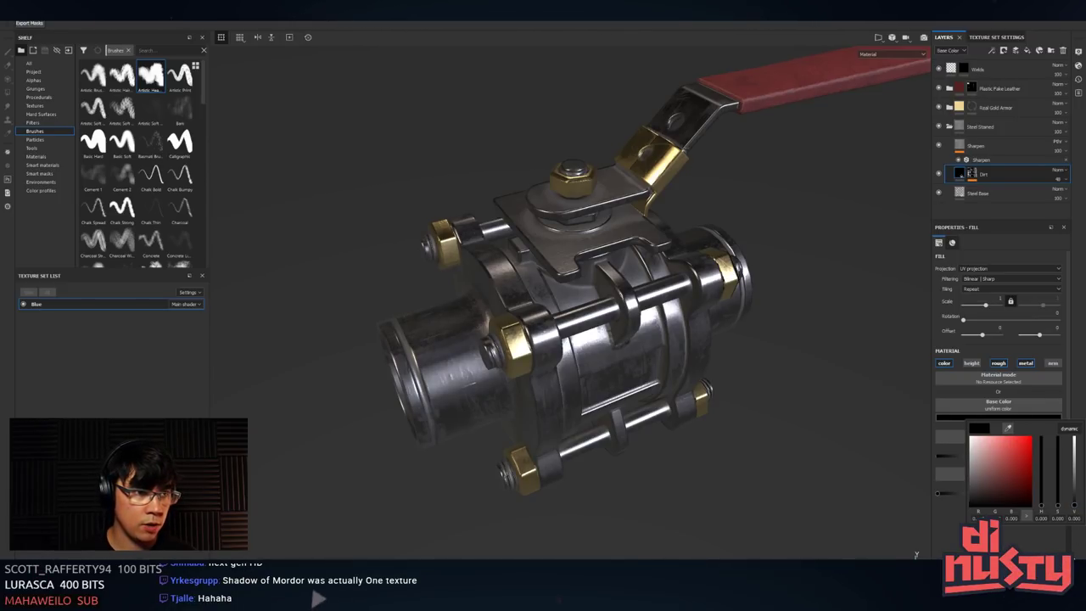
mouse_move(1075, 497)
left_mouse_down()
mouse_move(1075, 451)
mouse_move(1075, 508)
mouse_move(1075, 494)
left_mouse_up()
- Set the Dirt layer's opacity in the Base Color channel to 100 and display its mask on the valve
left_click(1060, 181)
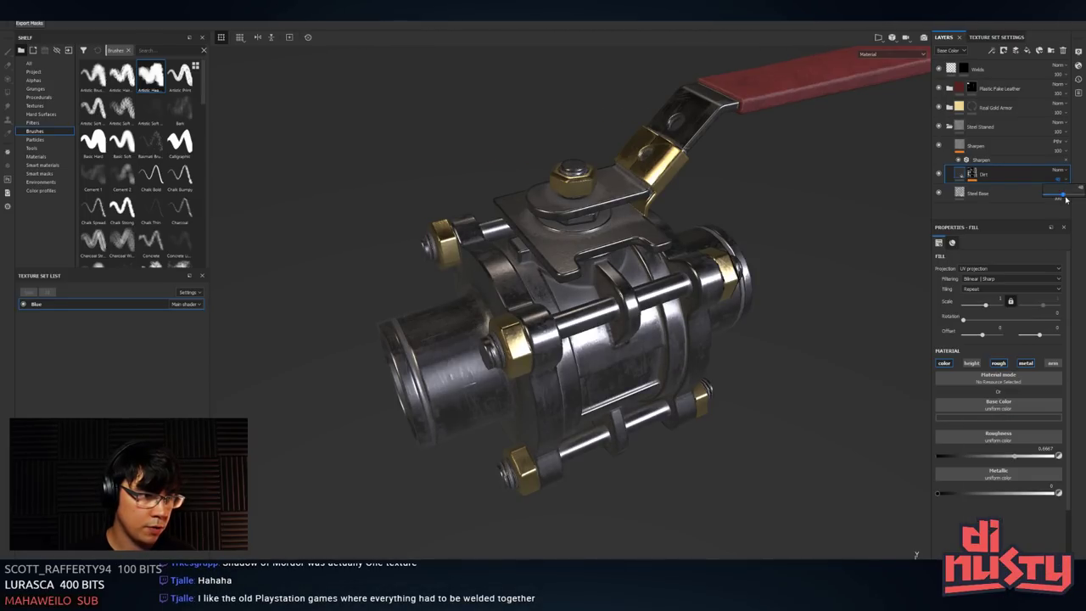
mouse_move(1064, 196)
left_mouse_down()
mouse_move(1081, 198)
mouse_move(1032, 205)
mouse_move(1083, 196)
mouse_move(1037, 200)
left_mouse_up()
mouse_move(1036, 200)
left_mouse_down()
mouse_move(1083, 197)
mouse_move(1020, 197)
mouse_move(1083, 197)
left_mouse_up()
left_click(1009, 177)
left_click(969, 175, "alt")
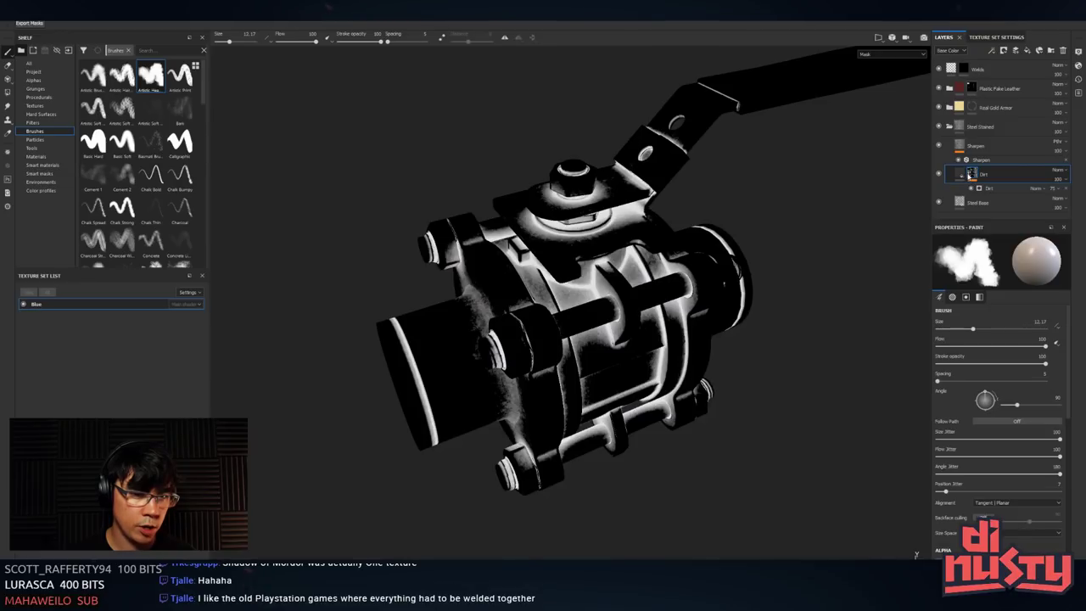
left_click(1063, 181)
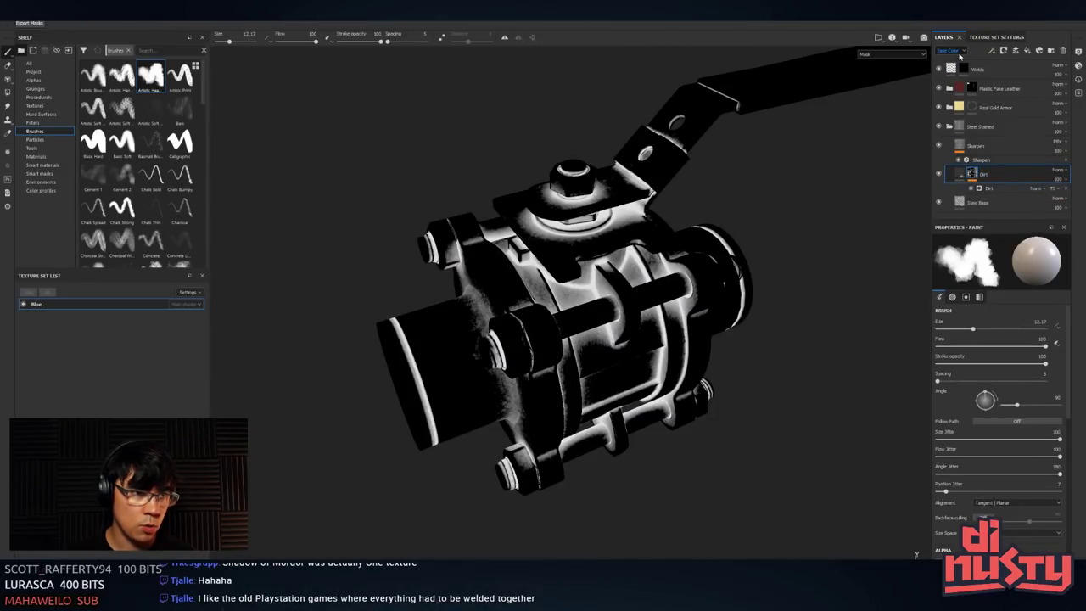
- Select the Welds layer and view the layer stack in the Height, Roughness and Metallic channels
left_click(950, 51)
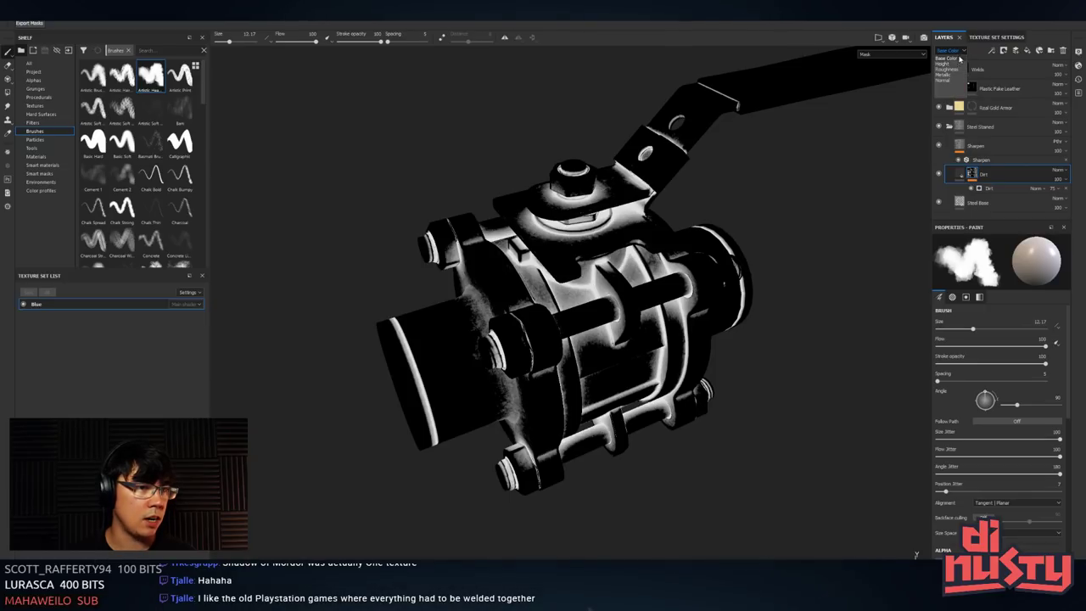
left_click(1028, 75)
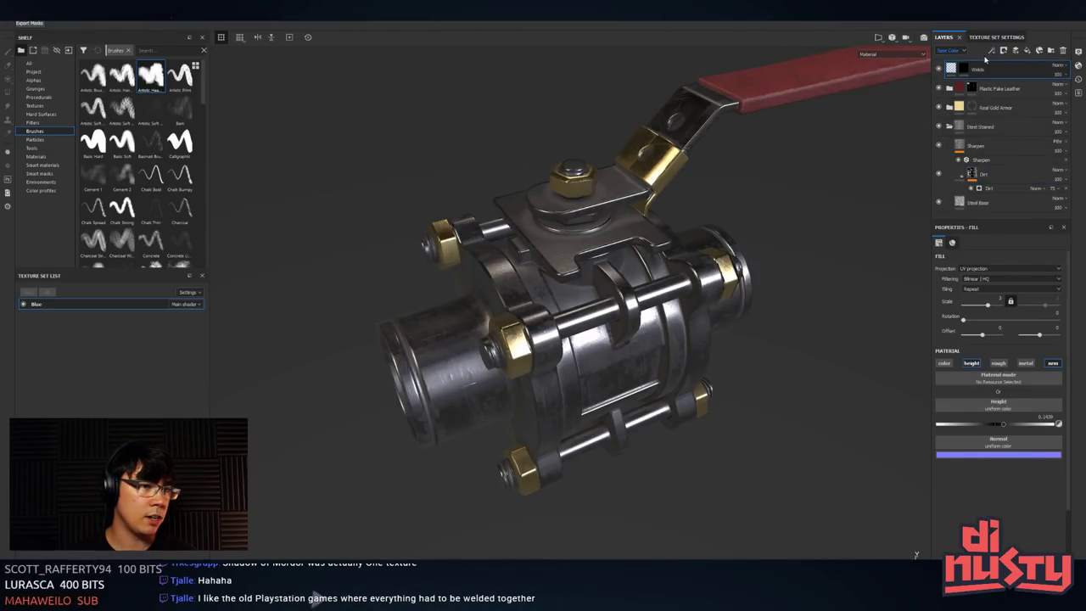
left_click(959, 53)
left_click(956, 65)
left_click(954, 51)
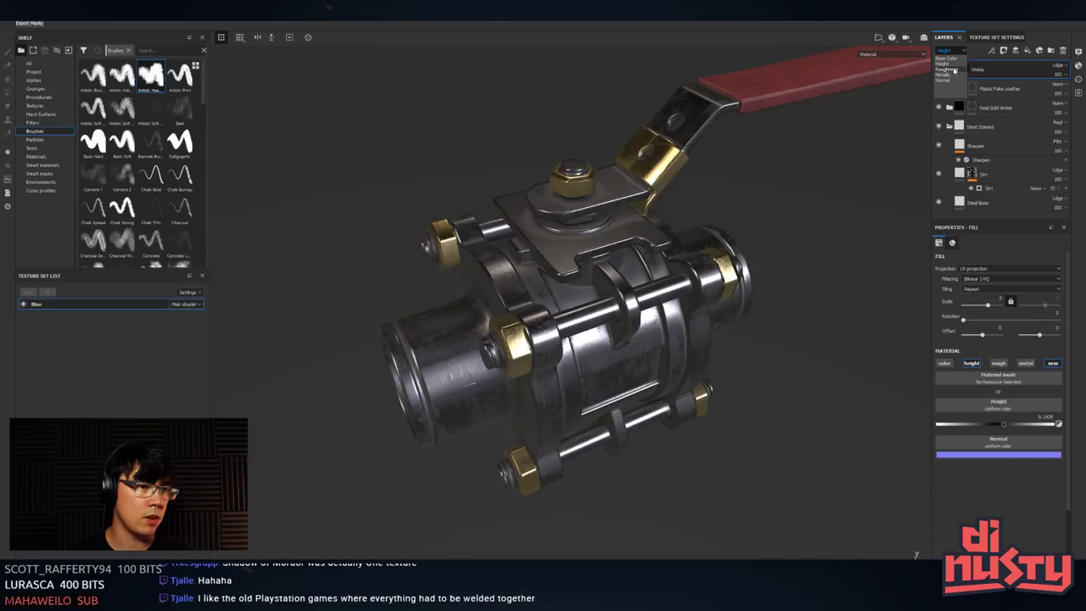
left_click(952, 69)
left_click(953, 50)
left_click(945, 74)
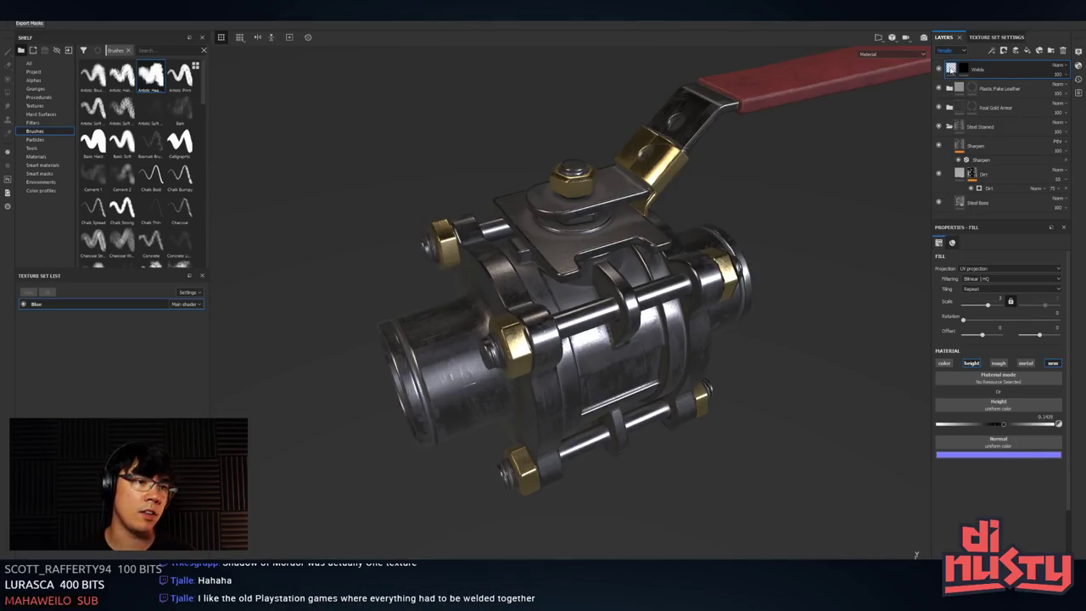
- Switch the layer stack's displayed channel to Base Color
left_click(952, 51)
left_click(948, 81)
left_click(951, 51)
left_click(950, 58)
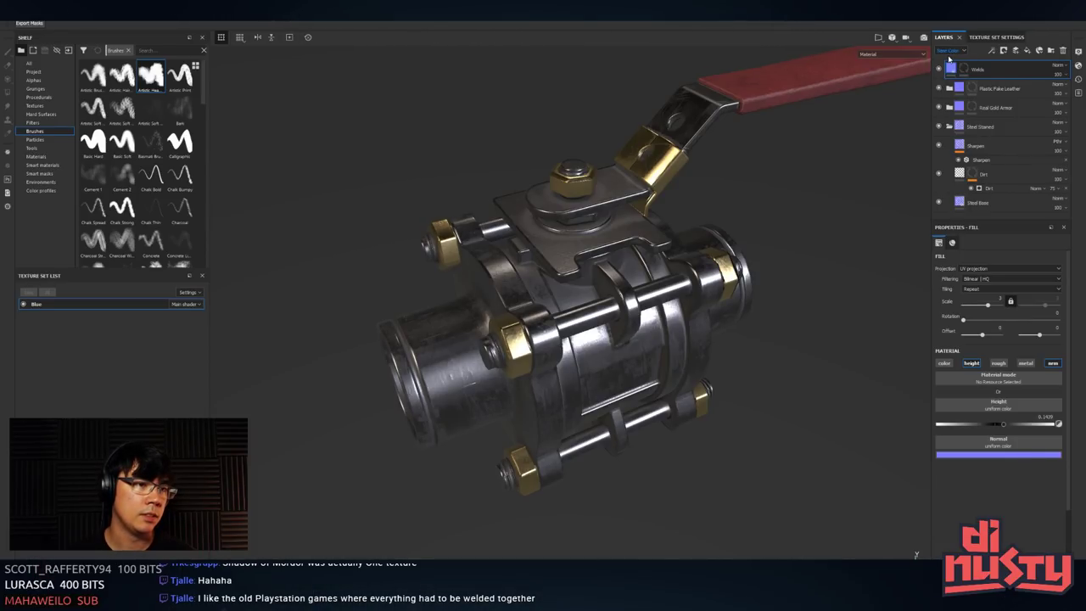
- Try a higher metallic value on the Dirt layer's fill and return it to 0
left_click(938, 174)
left_click(938, 175)
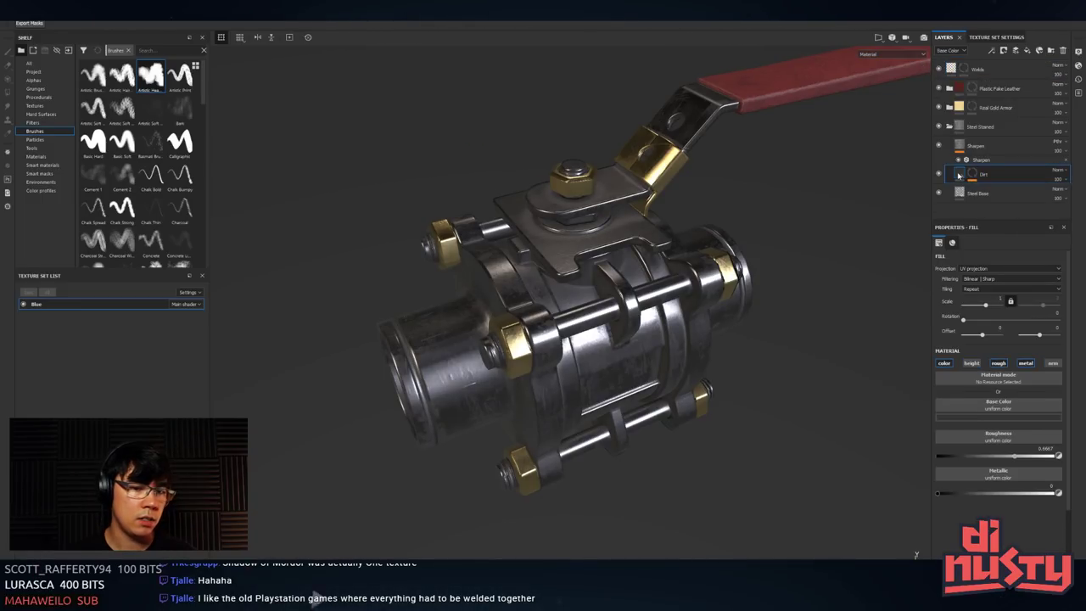
left_click(972, 174, "alt")
left_click(961, 175)
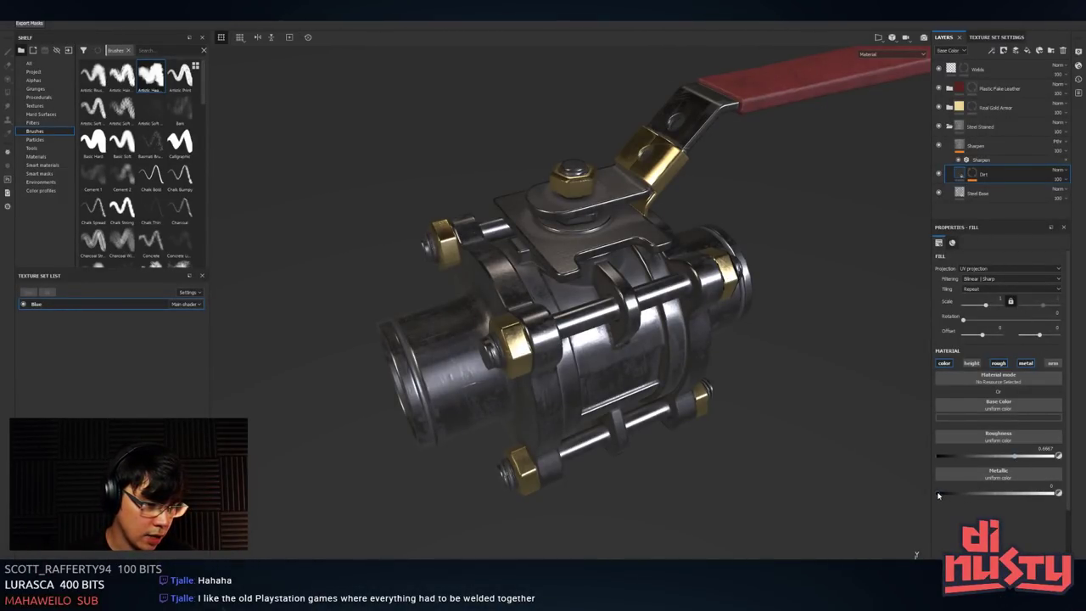
left_click(1018, 493)
left_click_drag(993, 503, 901, 497)
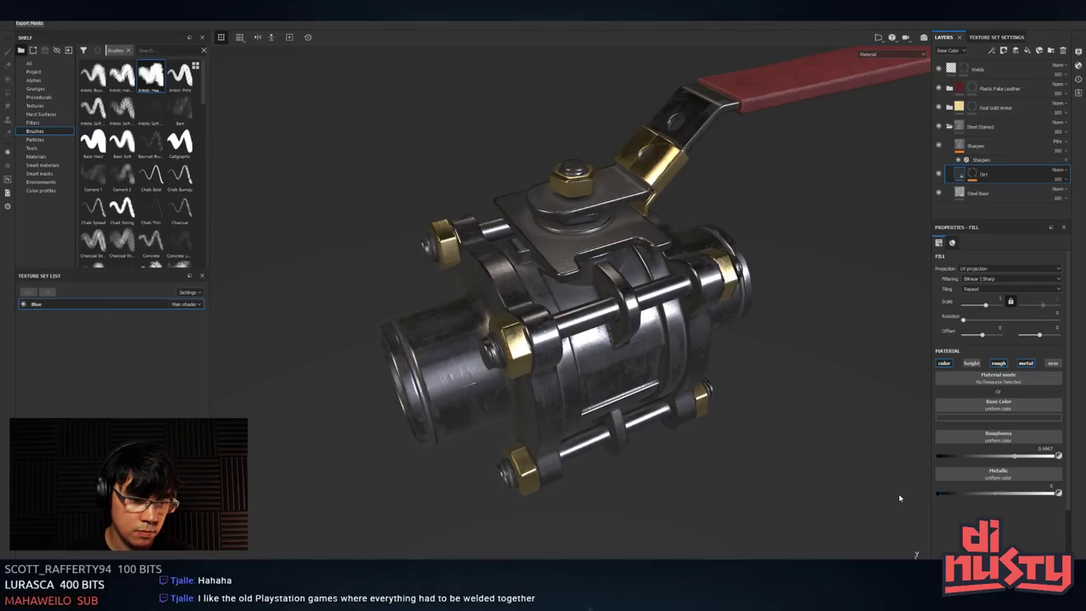
- Examine the valve's upper plate and rods up close, comparing the steel with the Dirt layer hidden and shown
left_click_drag(826, 443, 821, 342, "alt")
right_click_drag(821, 341, 701, 285, "alt")
left_click_drag(701, 285, 785, 229, "alt")
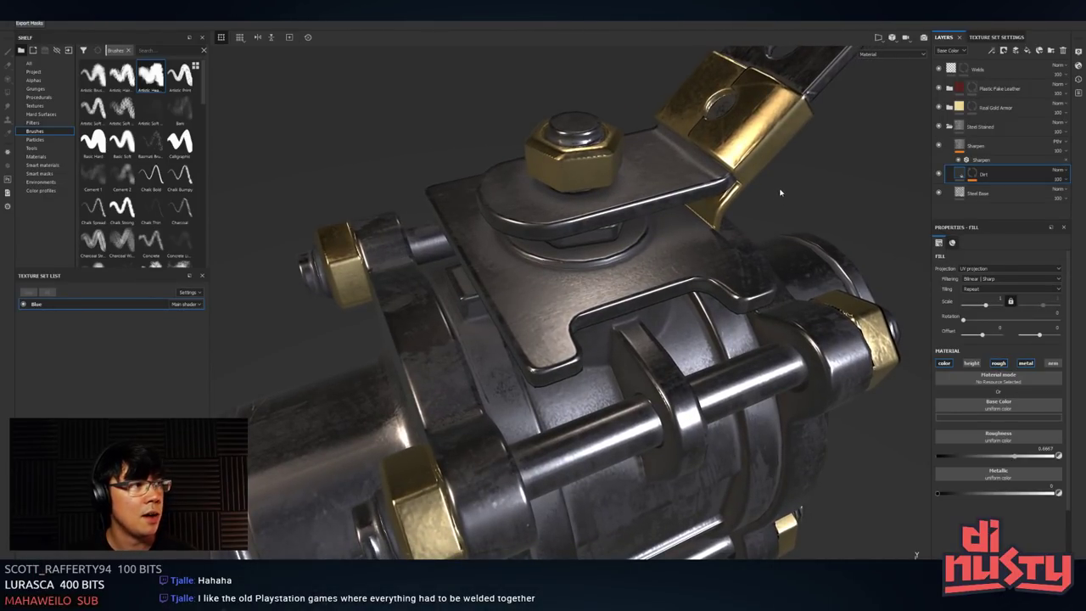
left_click_drag(782, 196, 752, 165, "alt")
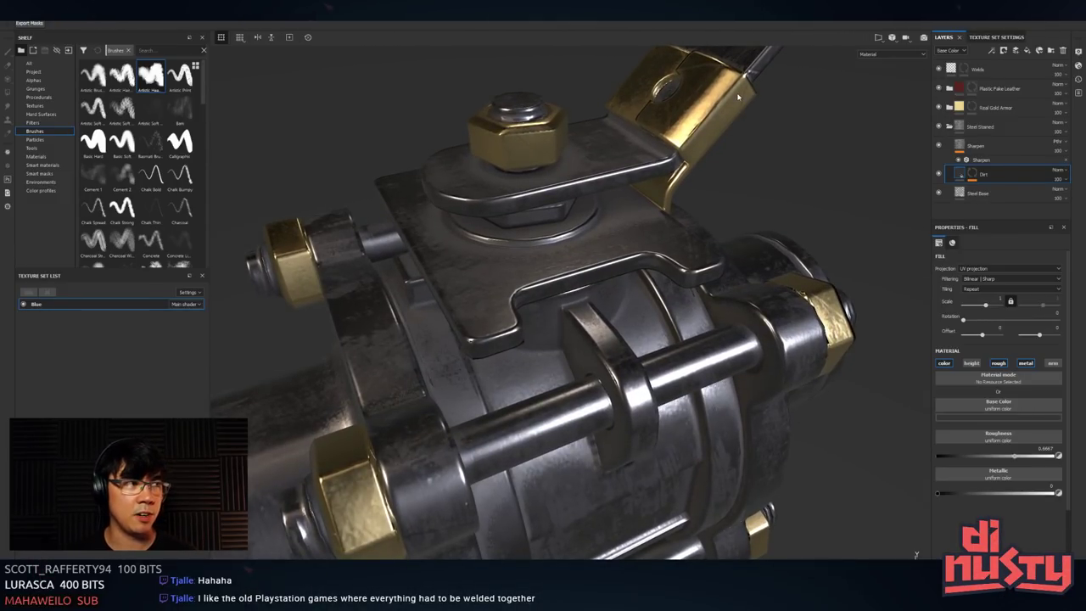
middle_click_drag(772, 219, 723, 210, "alt")
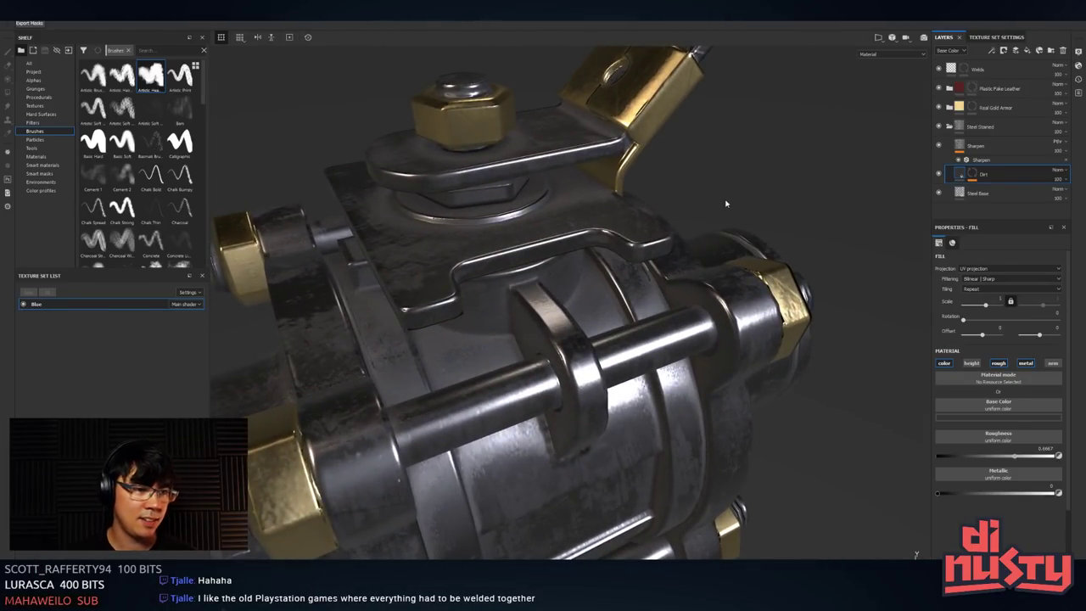
left_click(938, 175)
left_click(939, 175)
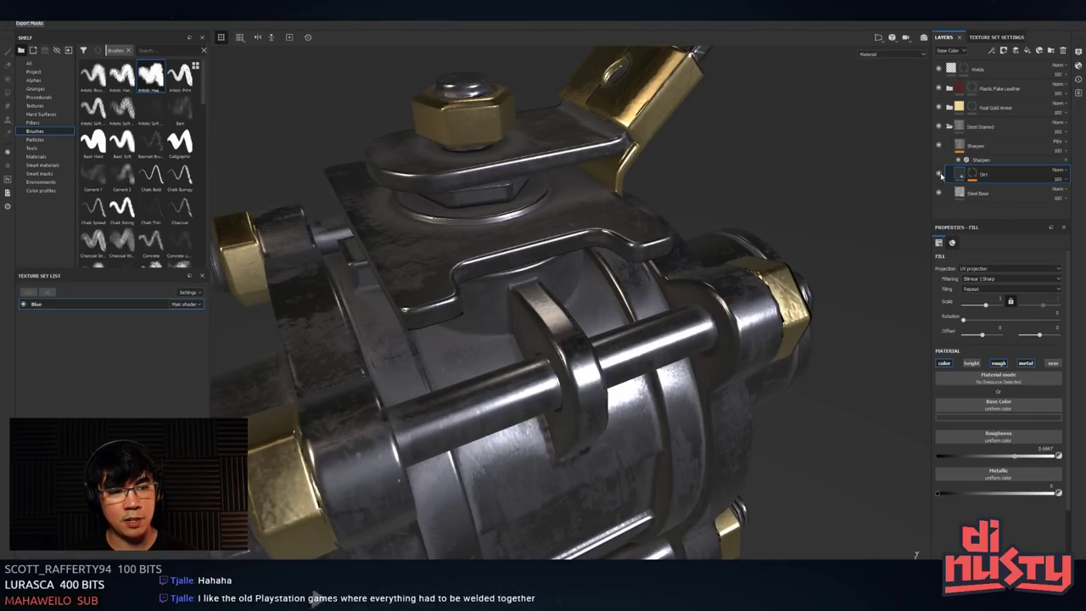
left_click(939, 174)
left_click(938, 174)
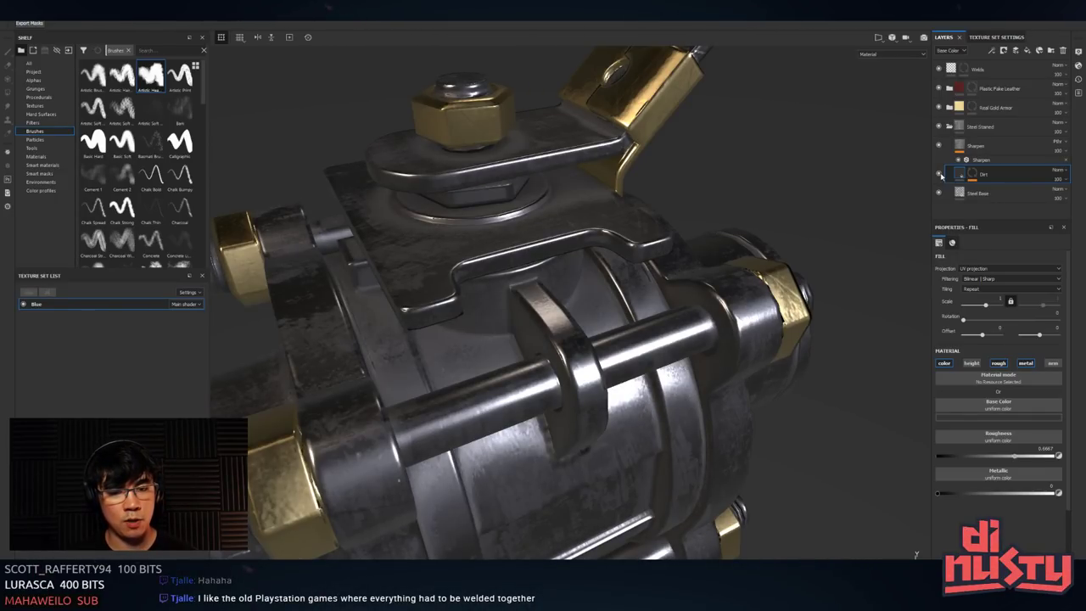
left_click(939, 174)
left_click(939, 174)
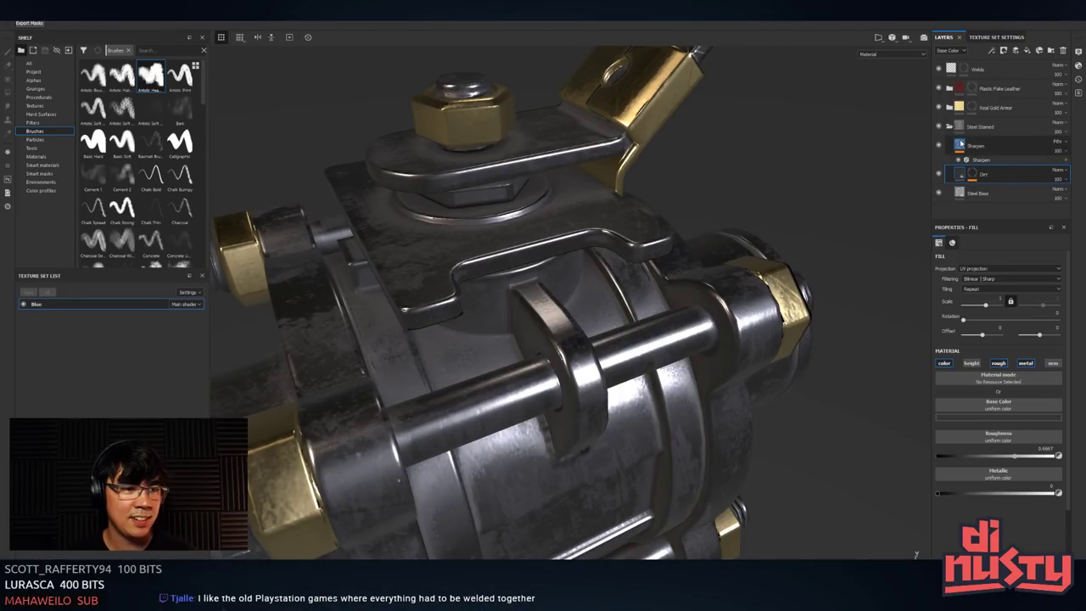
- Set the base color of the Dirt layer's fill to pure black
left_click(972, 174)
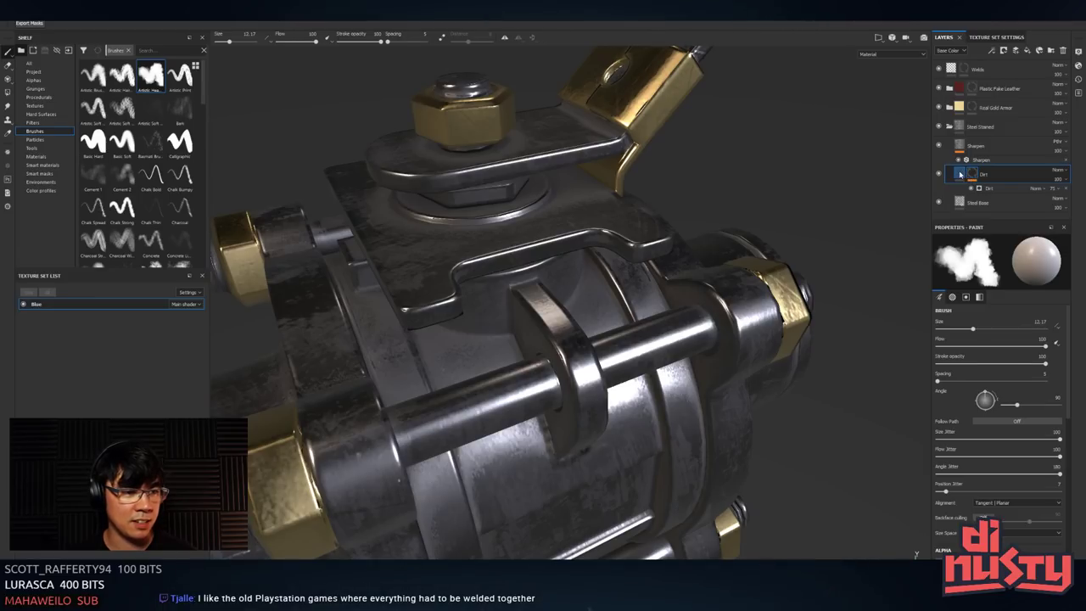
left_click(959, 173)
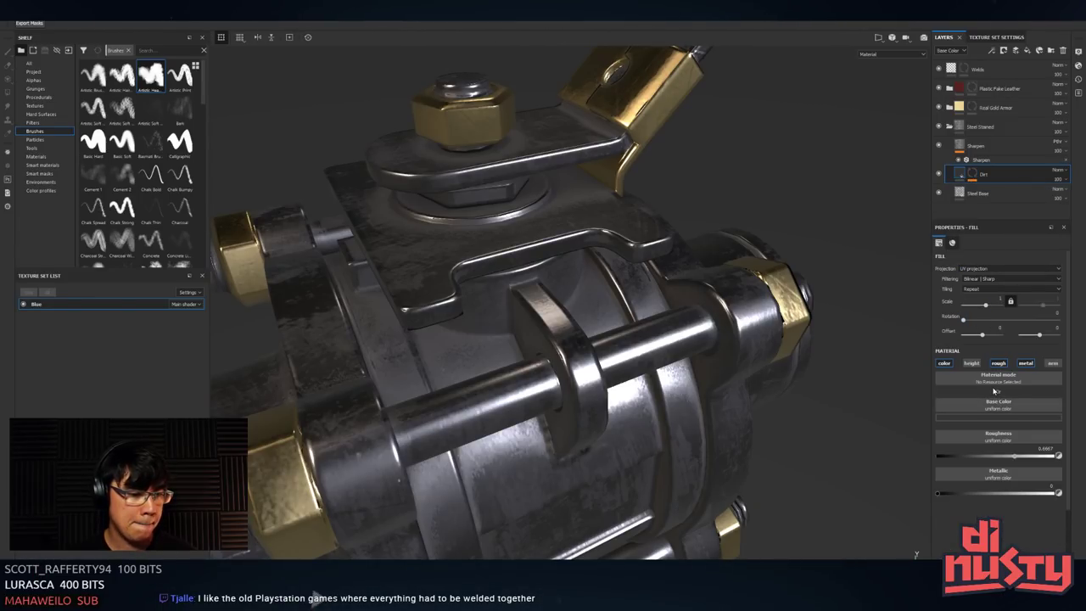
right_click_drag(875, 344, 790, 351, "alt")
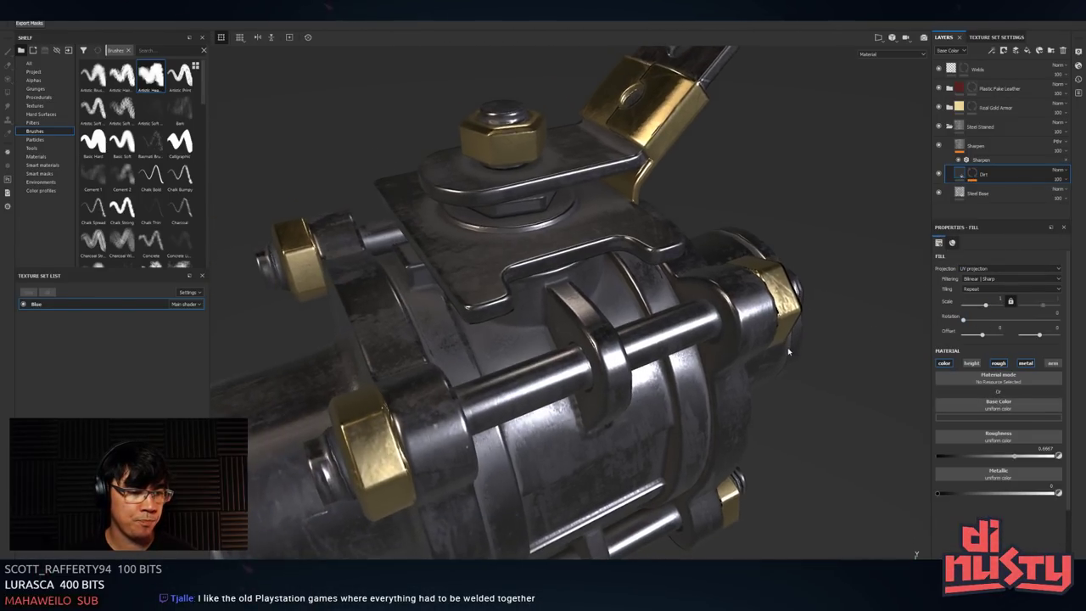
middle_click_drag(790, 351, 797, 332, "alt")
left_click(1010, 418)
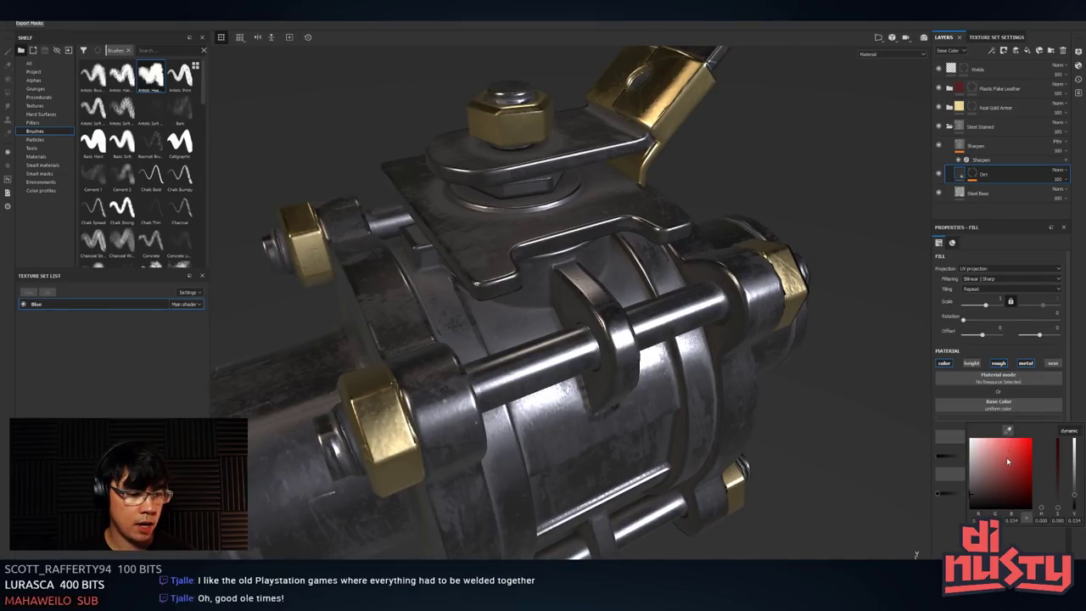
left_click_drag(1009, 460, 931, 521)
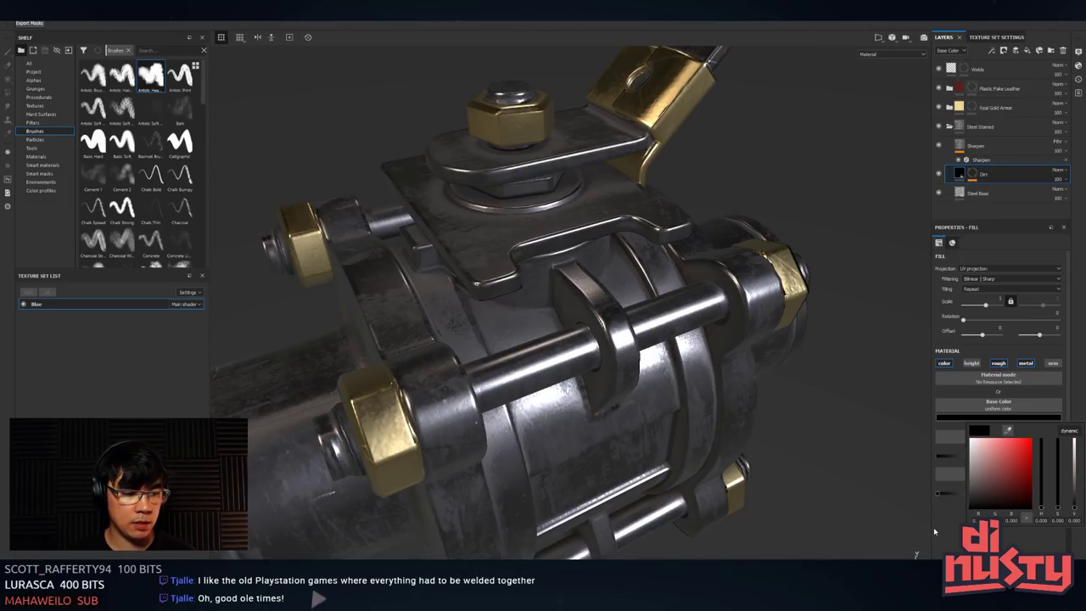
- Compare the black Dirt layer hidden and shown on the whole valve body, including from a lower angle
left_click_drag(853, 453, 685, 412, "alt")
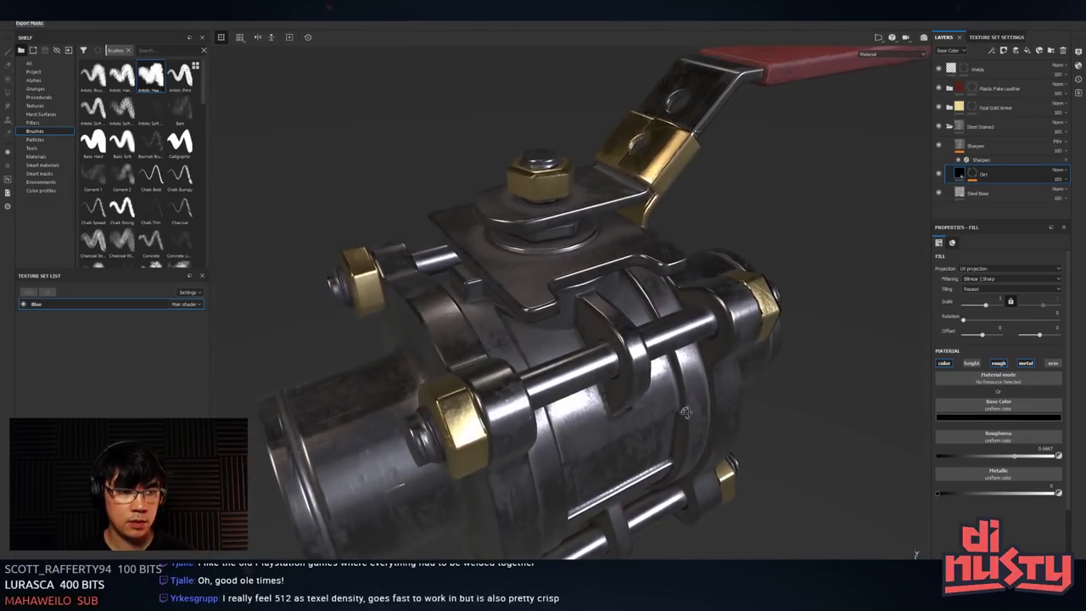
left_click(937, 174)
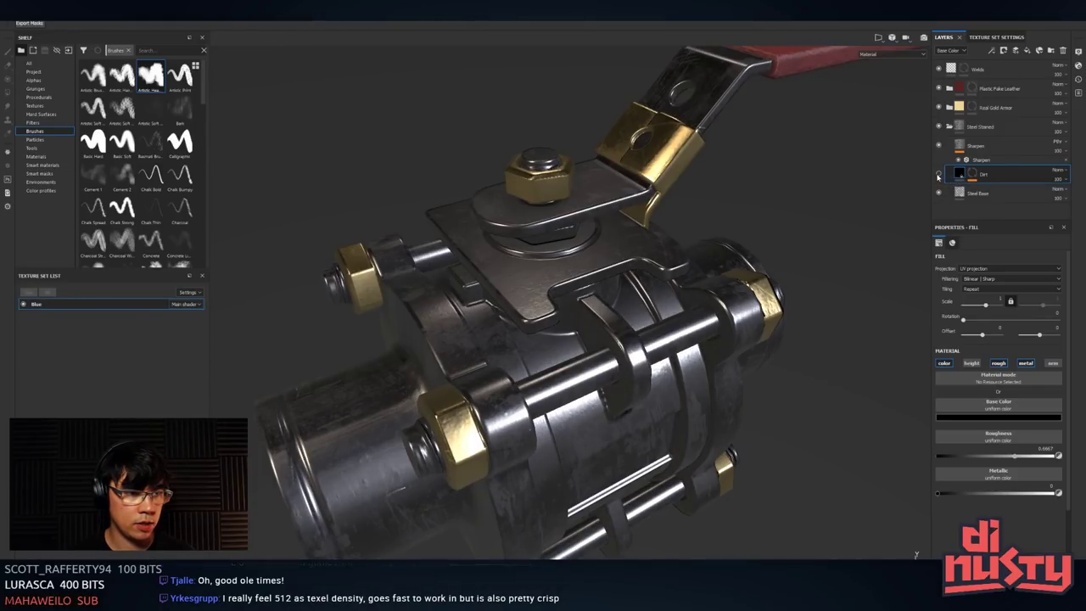
left_click(937, 175)
left_click(937, 174)
left_click(937, 175)
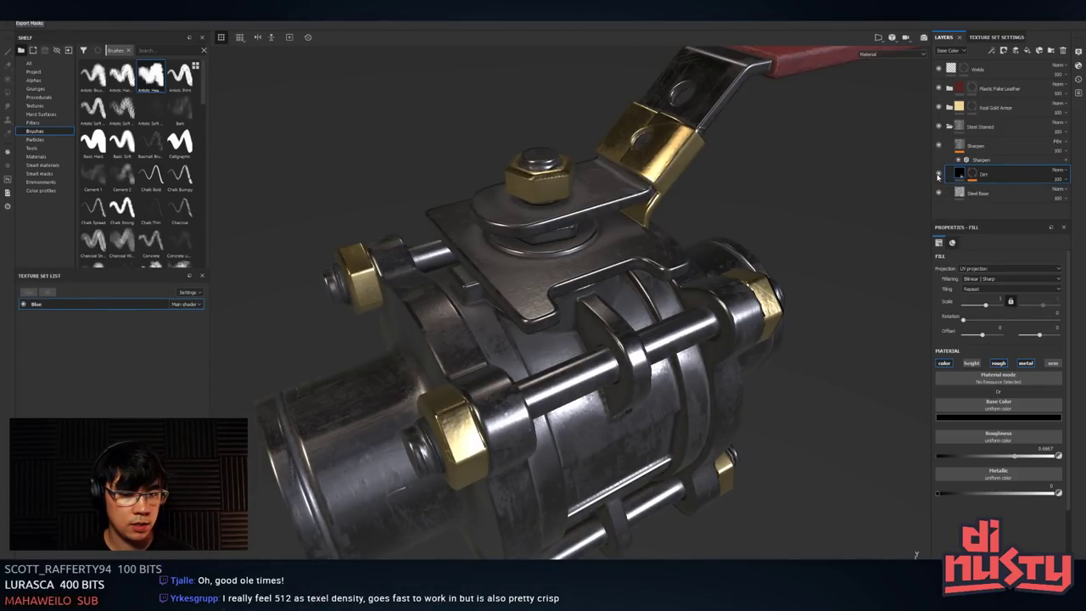
left_click_drag(899, 203, 856, 221, "alt")
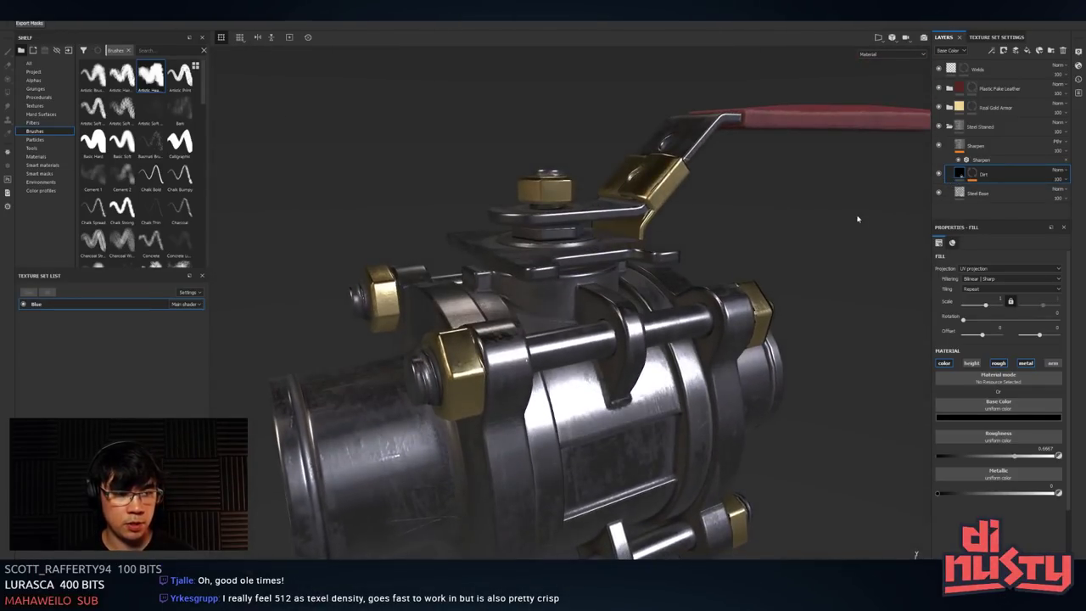
- Check the Steel Base, Dirt and Sharpen layers and inspect the steel surfaces from several angles
left_click(959, 195)
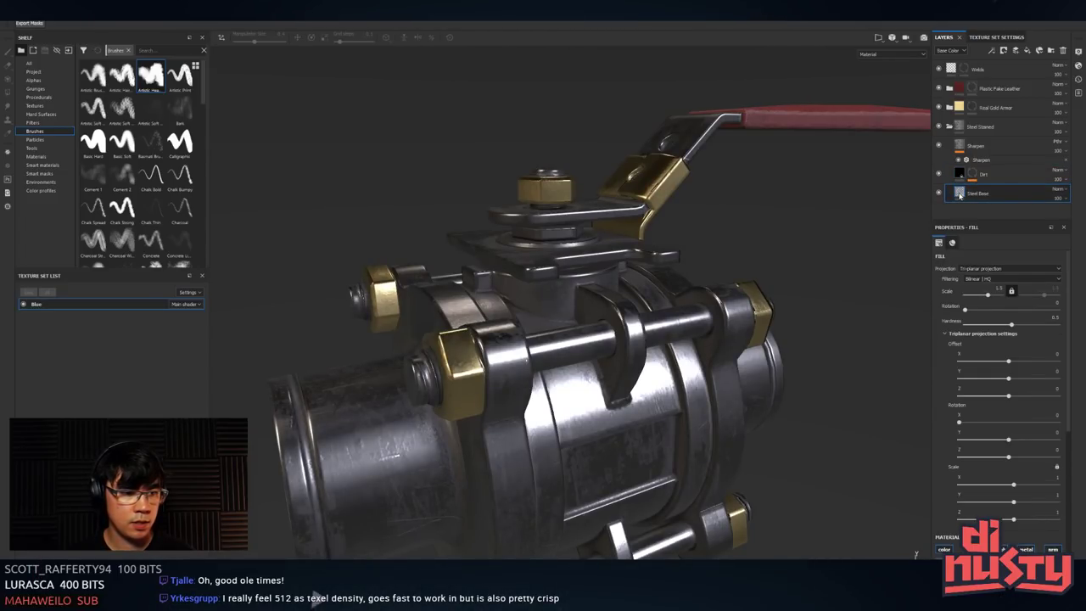
left_click(959, 174)
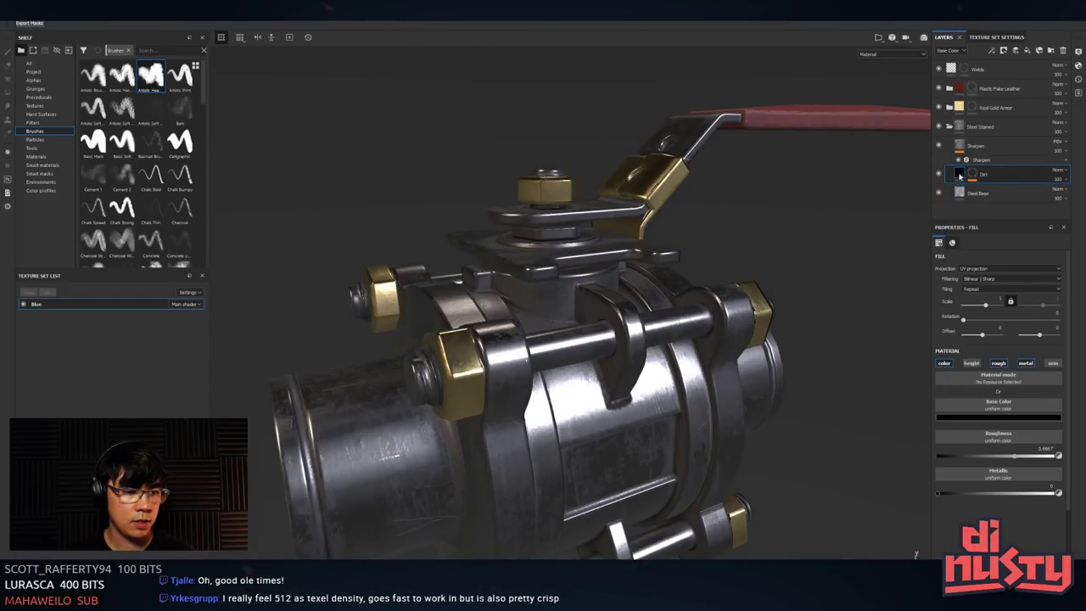
left_click(959, 145)
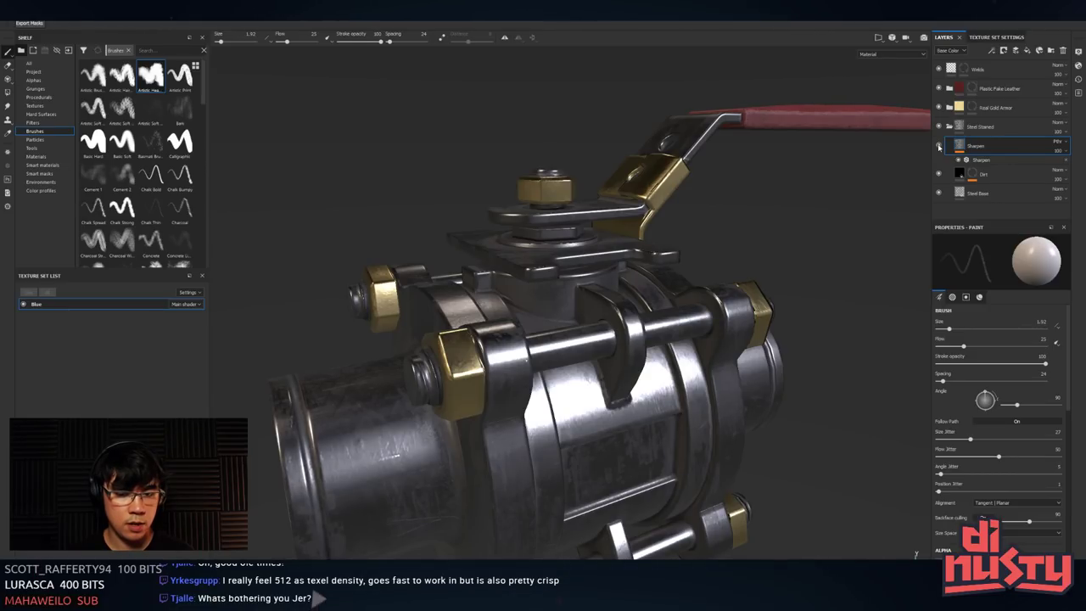
left_click_drag(678, 280, 645, 196, "alt")
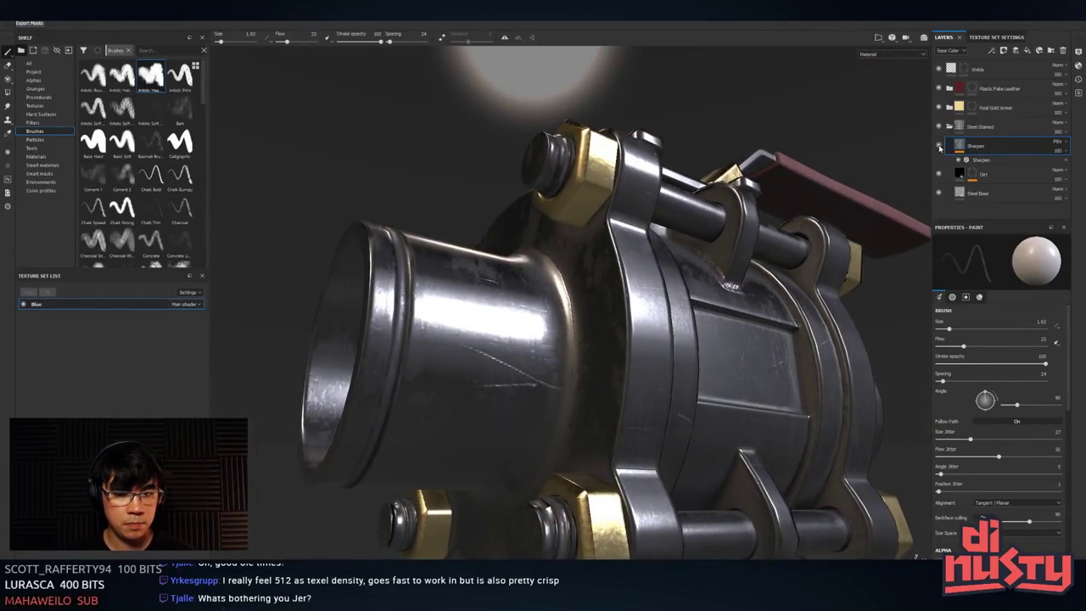
left_click_drag(566, 72, 602, 184, "alt")
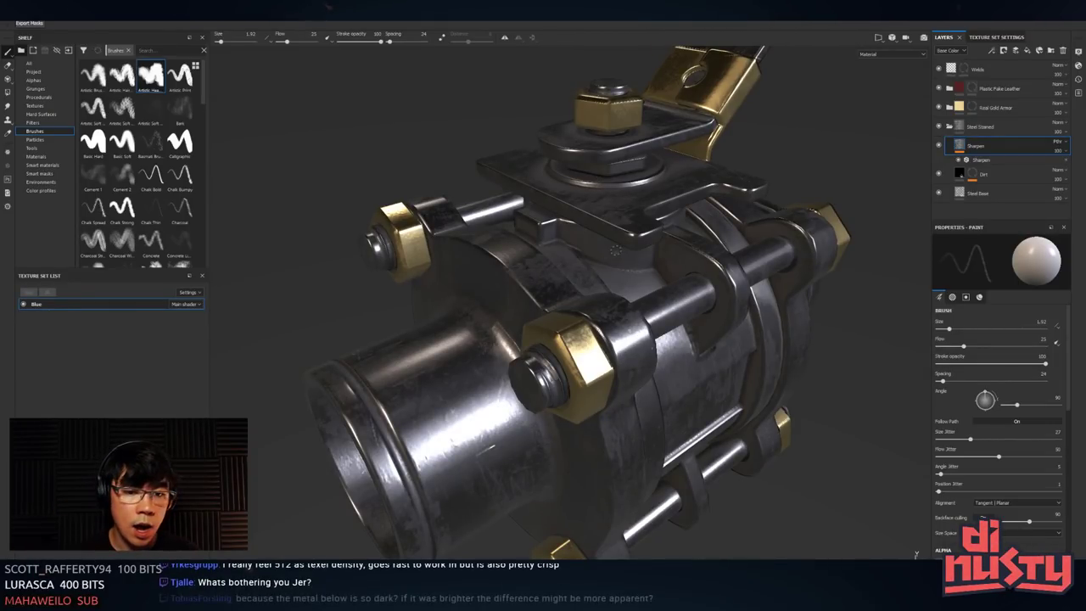
left_click_drag(600, 172, 579, 450, "alt")
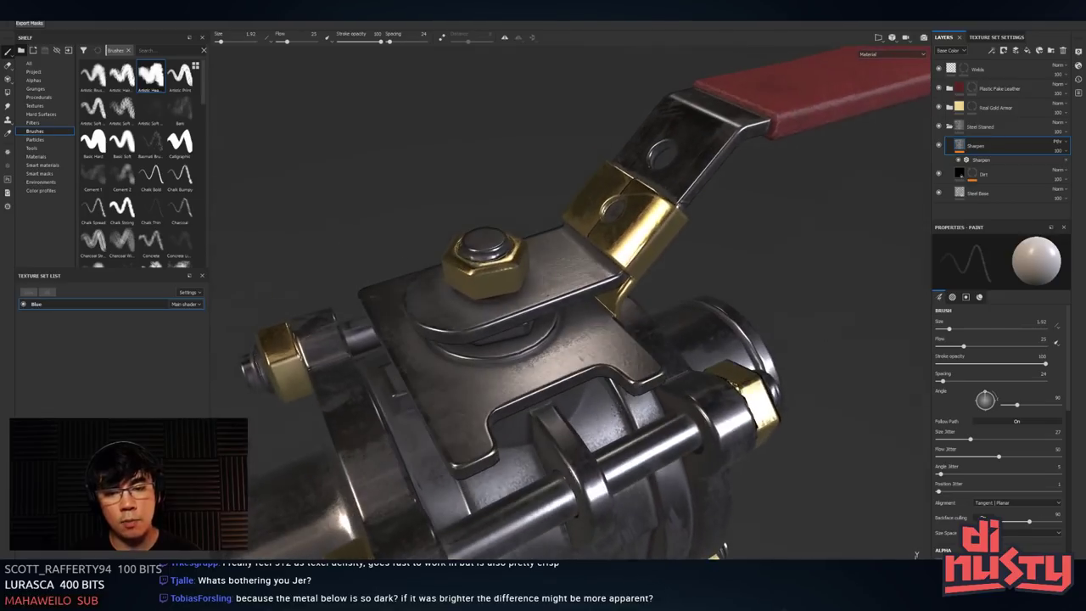
left_click(939, 174)
left_click(939, 174)
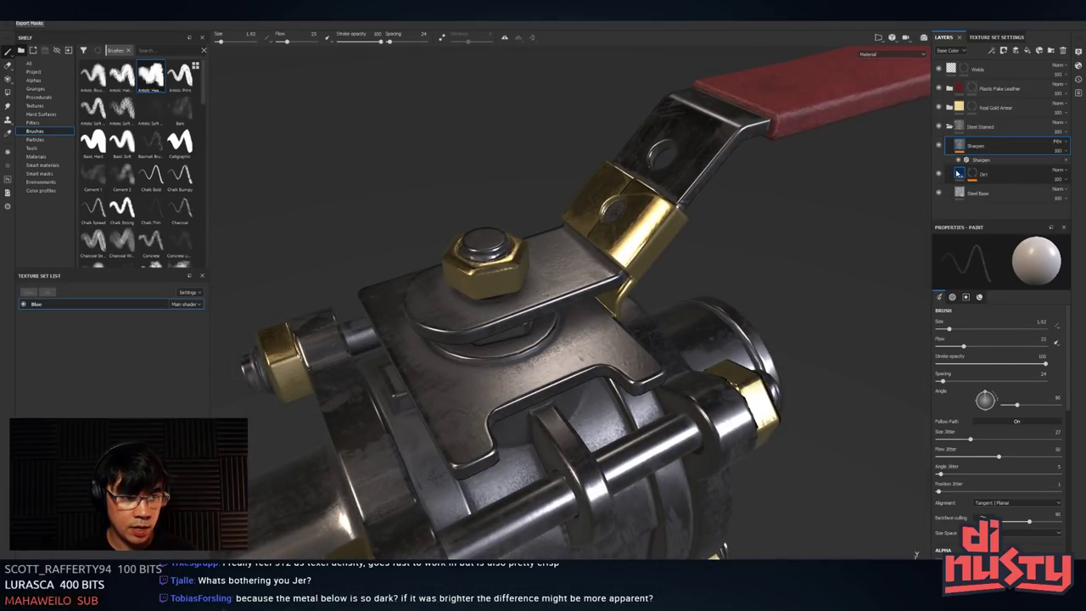
- Check the Dirt fill's base color and compare the plate from above with that layer hidden and shown
left_click(958, 173)
left_click(1001, 417)
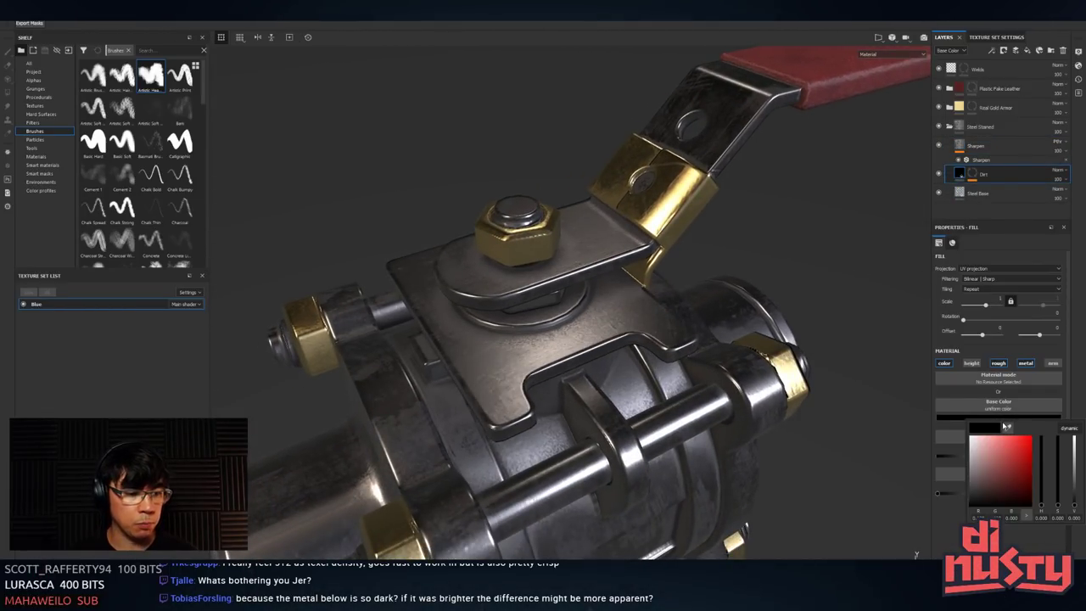
left_click_drag(649, 318, 671, 368, "alt")
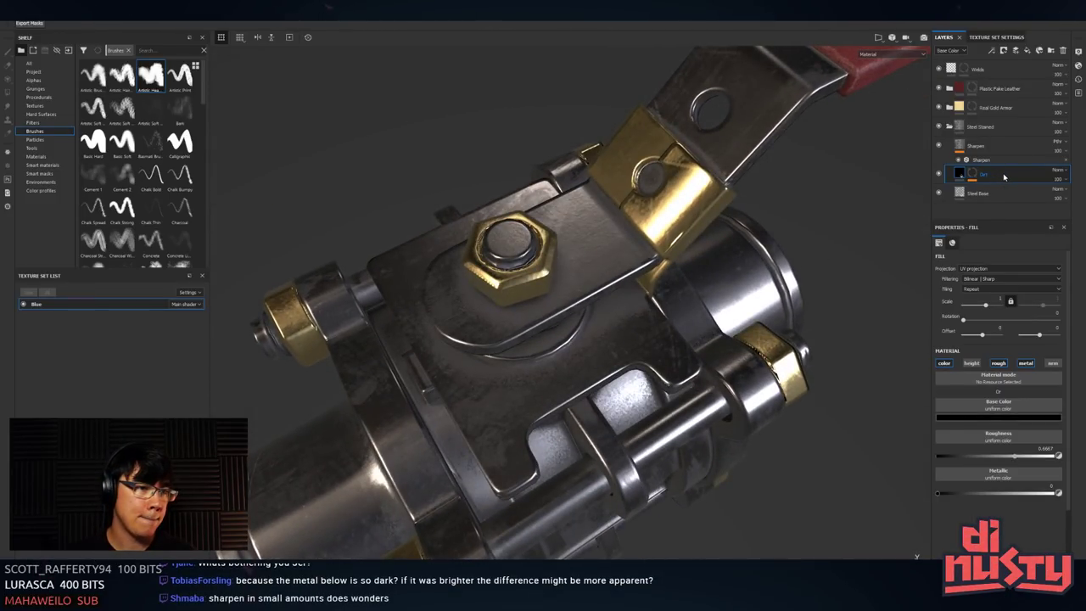
left_click(939, 174)
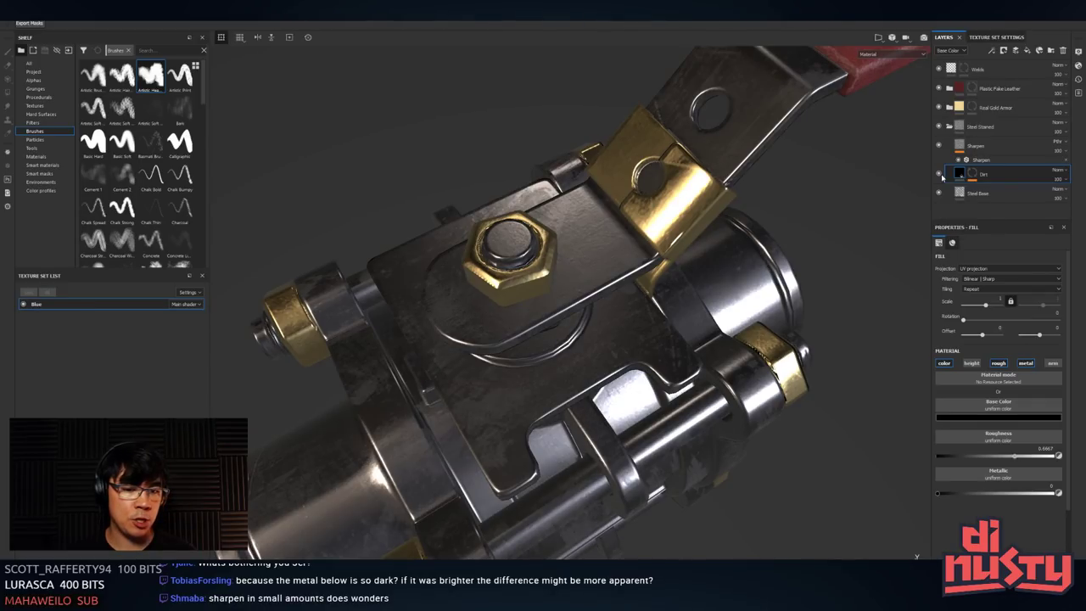
left_click(939, 174)
left_click(939, 174)
left_click(939, 174)
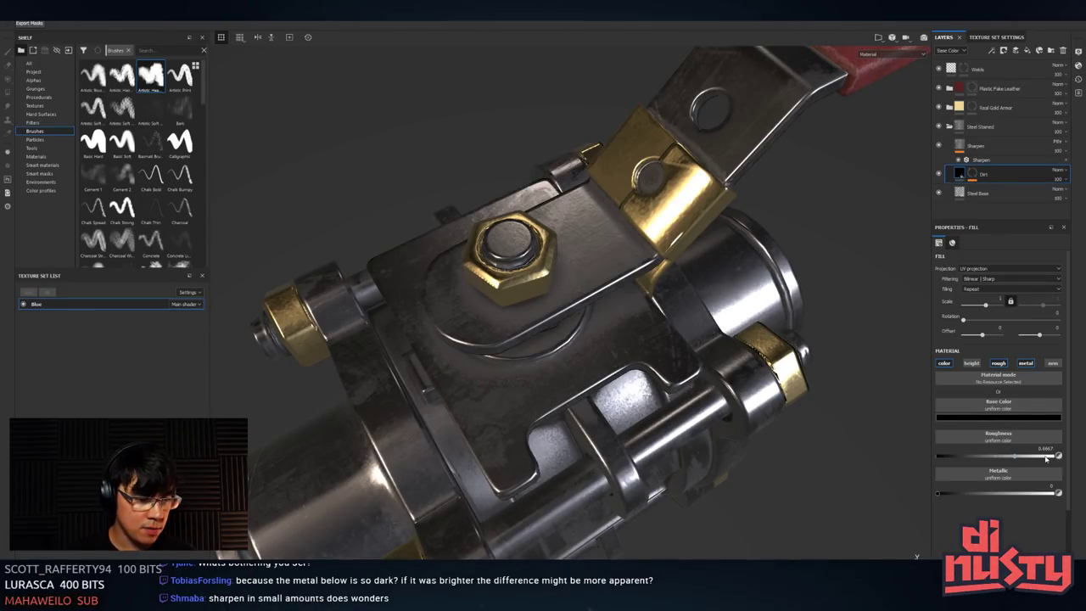
- Lower the Dirt fill's roughness to about 0.63, try it at 1, and undo that last change
left_click_drag(1016, 458, 910, 423)
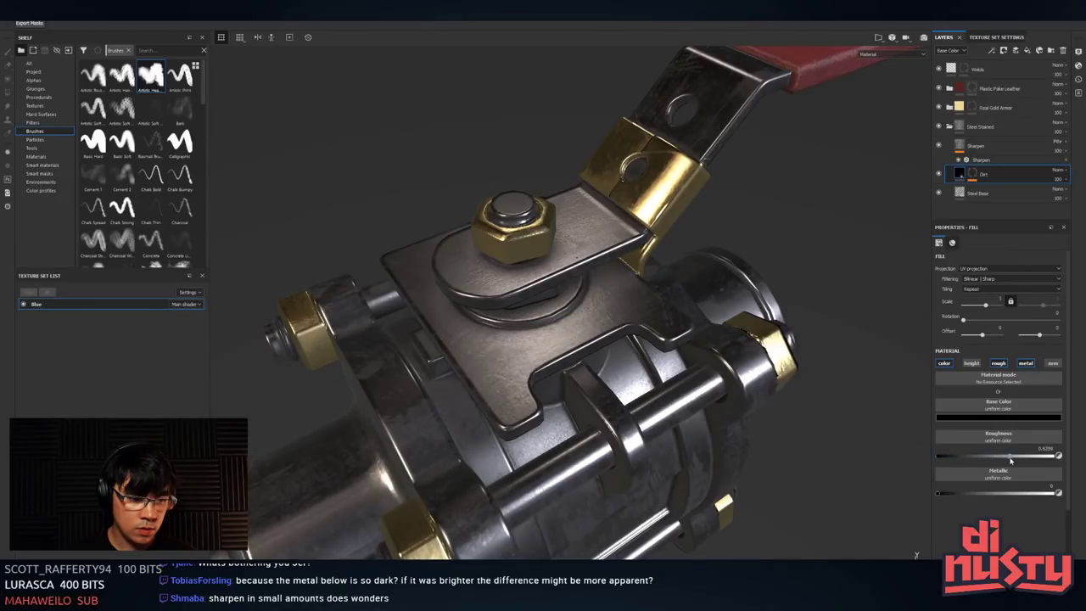
left_click_drag(948, 456, 1056, 457)
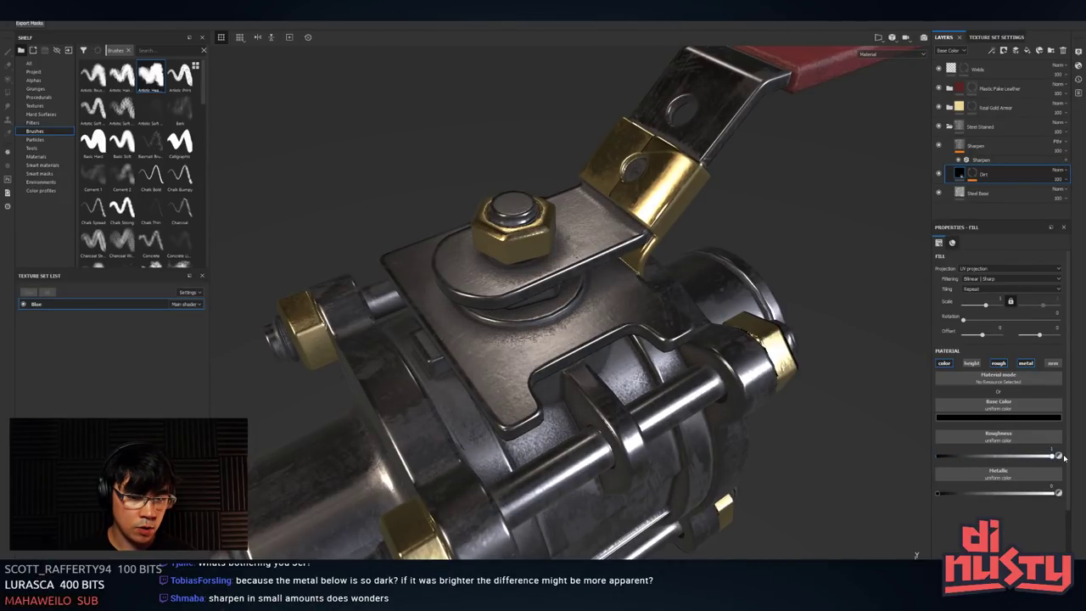
left_click_drag(848, 421, 763, 436, "alt")
key("ctrl+z")
- Display only the Base Color channel on the model and try other base colors on the Dirt fill, returning to black
right_click_drag(763, 436, 582, 419, "alt")
left_click_drag(582, 419, 689, 348, "alt")
key("c")
key("c")
left_click_drag(796, 112, 857, 331, "alt")
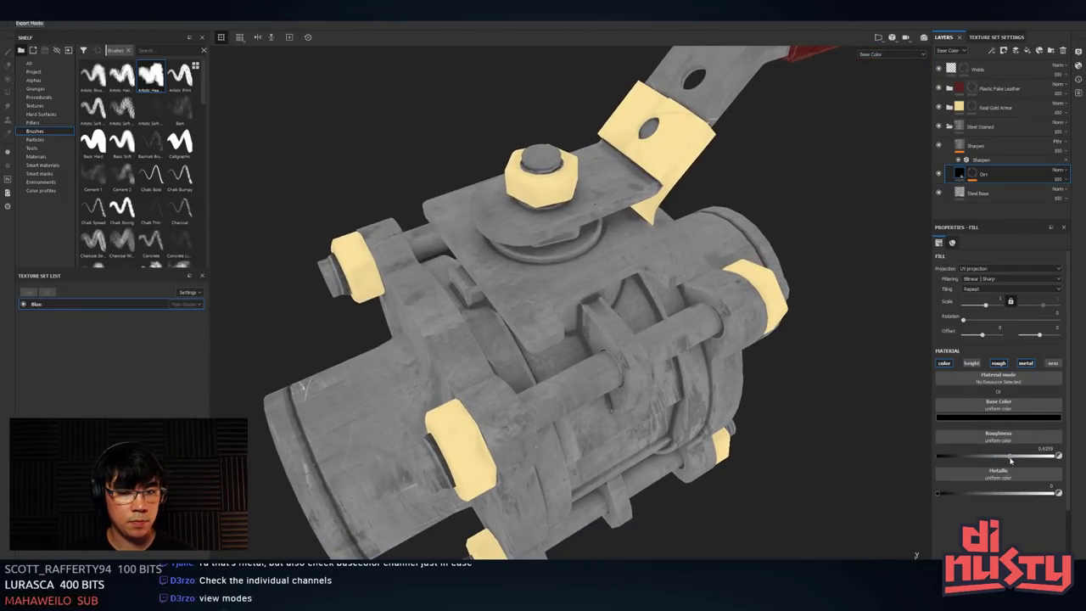
left_click(980, 418)
left_click_drag(1000, 462, 939, 532)
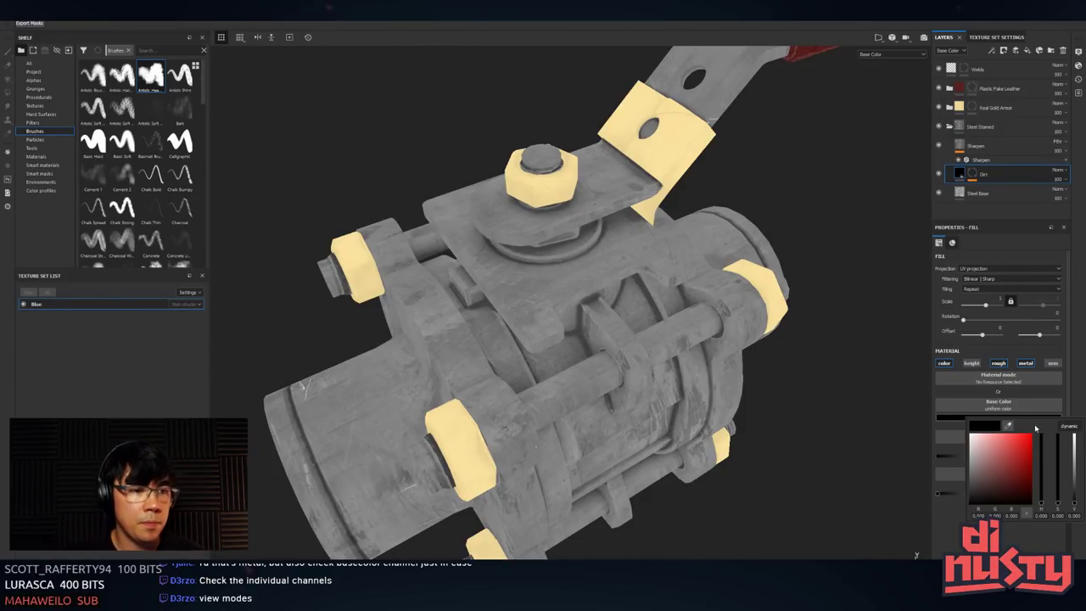
- Try the Dirt mask generator at 100 opacity and return it to 75
left_click(973, 174)
left_click(995, 190)
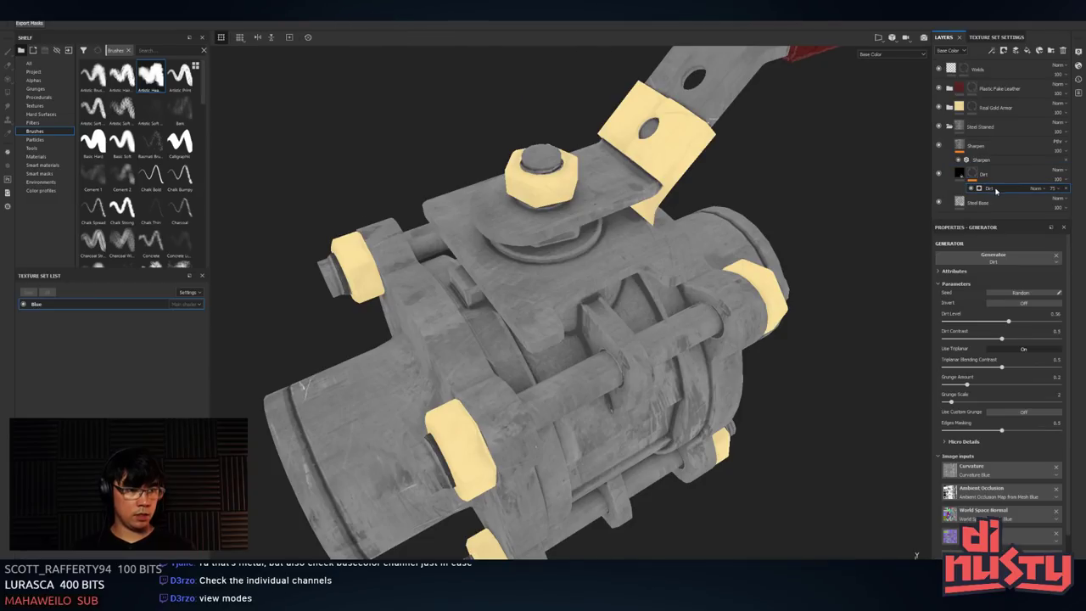
left_click(1057, 189)
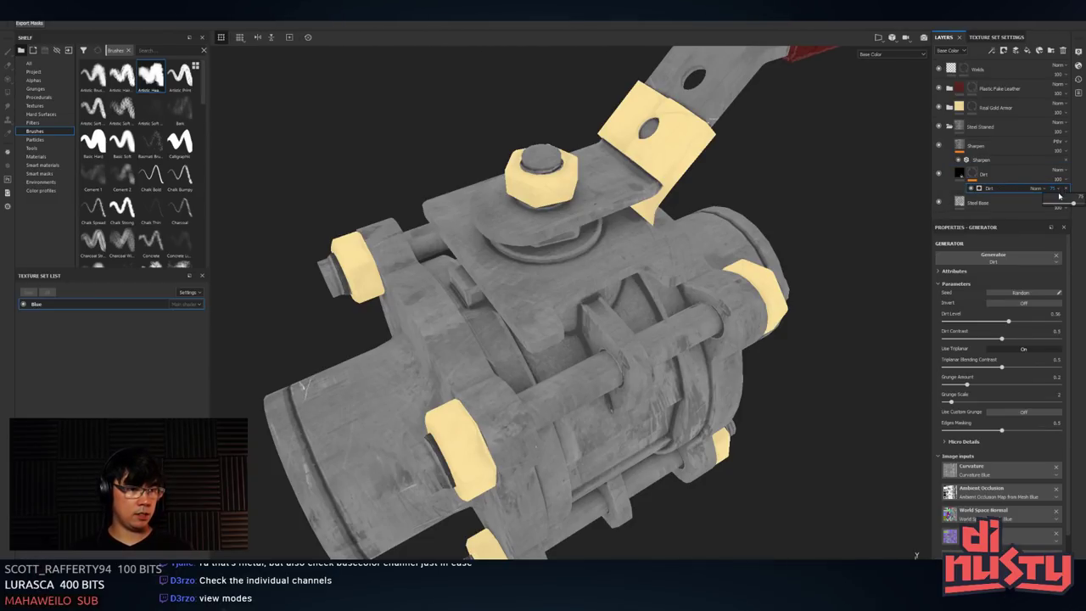
left_click_drag(1074, 205, 1081, 204)
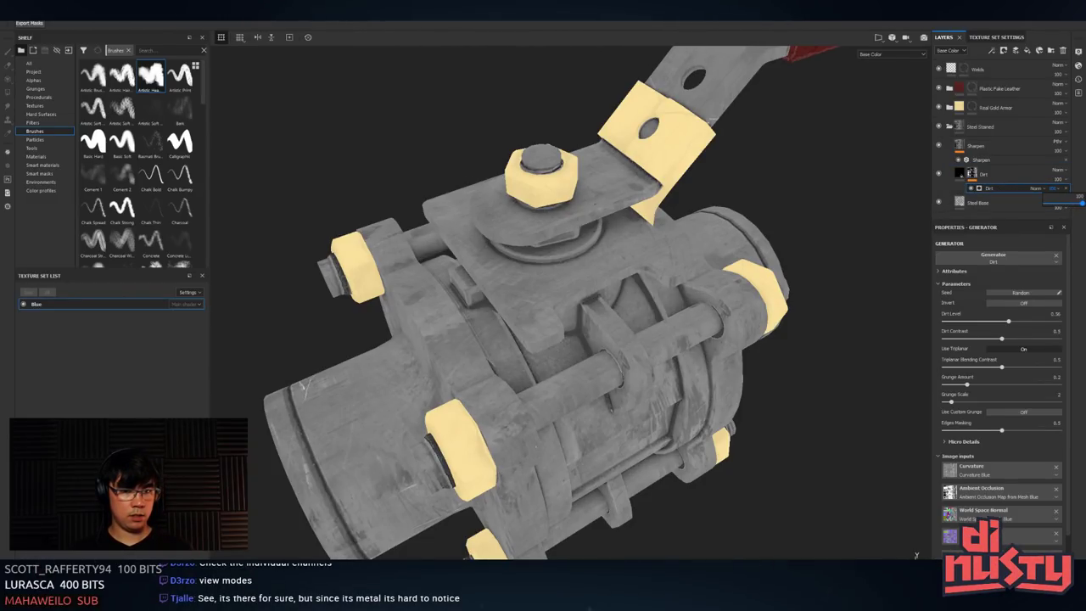
left_click(1067, 201)
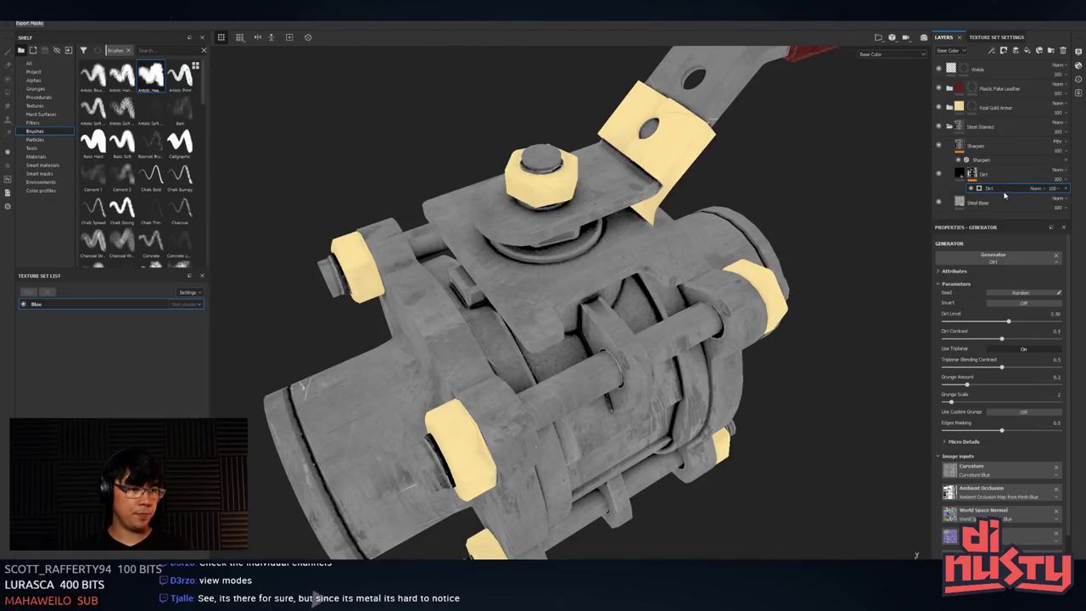
left_click(1055, 190)
left_click(1044, 203)
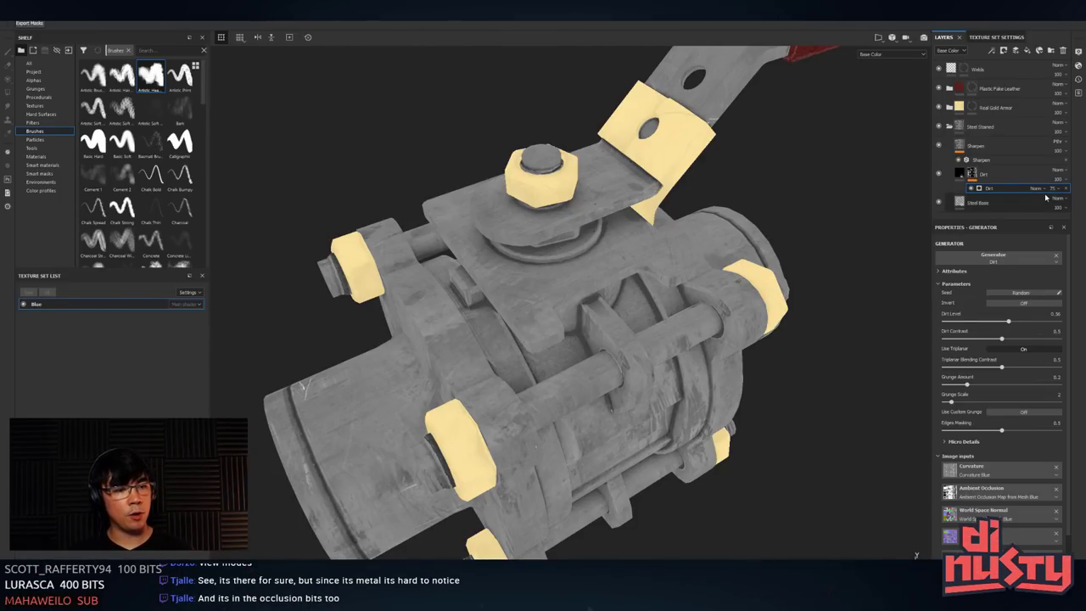
- Raise the opacity of the Dirt layer's mask generator to 100
left_click(955, 173)
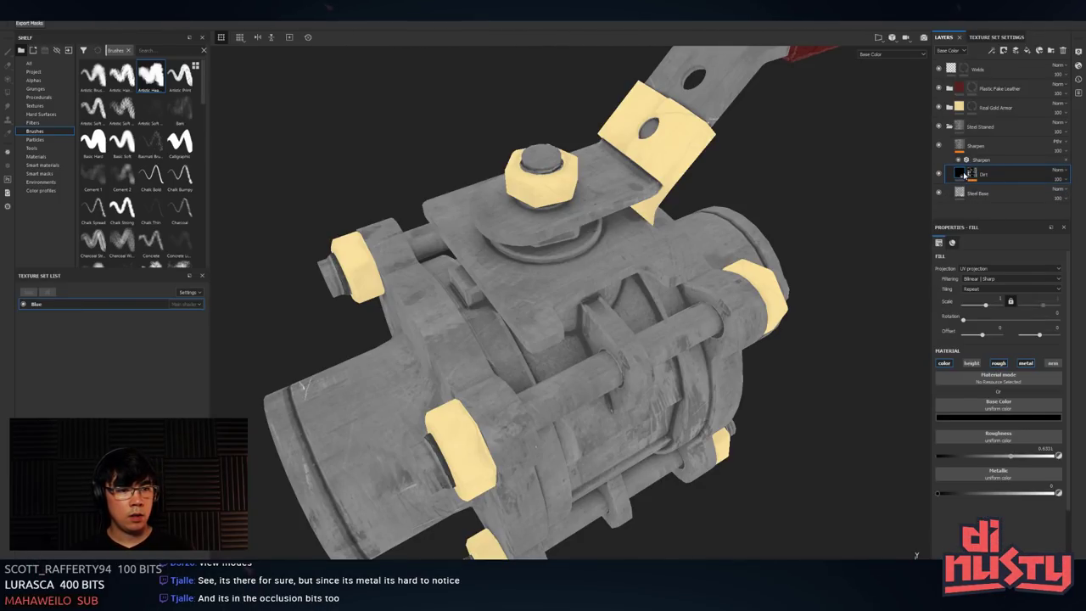
left_click(973, 173)
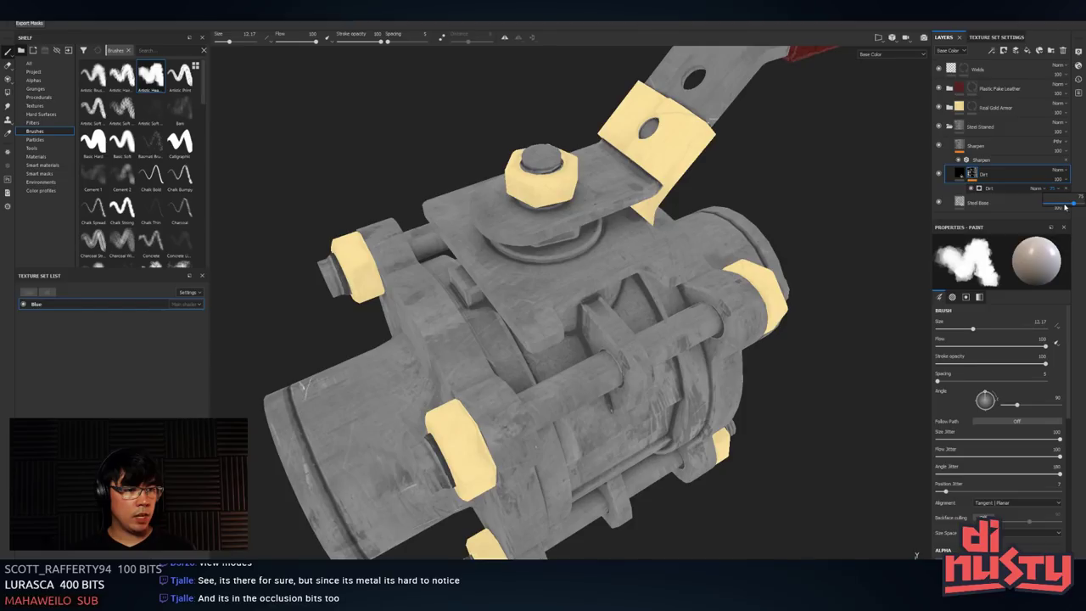
left_click_drag(1065, 206, 1085, 206)
left_click(960, 173)
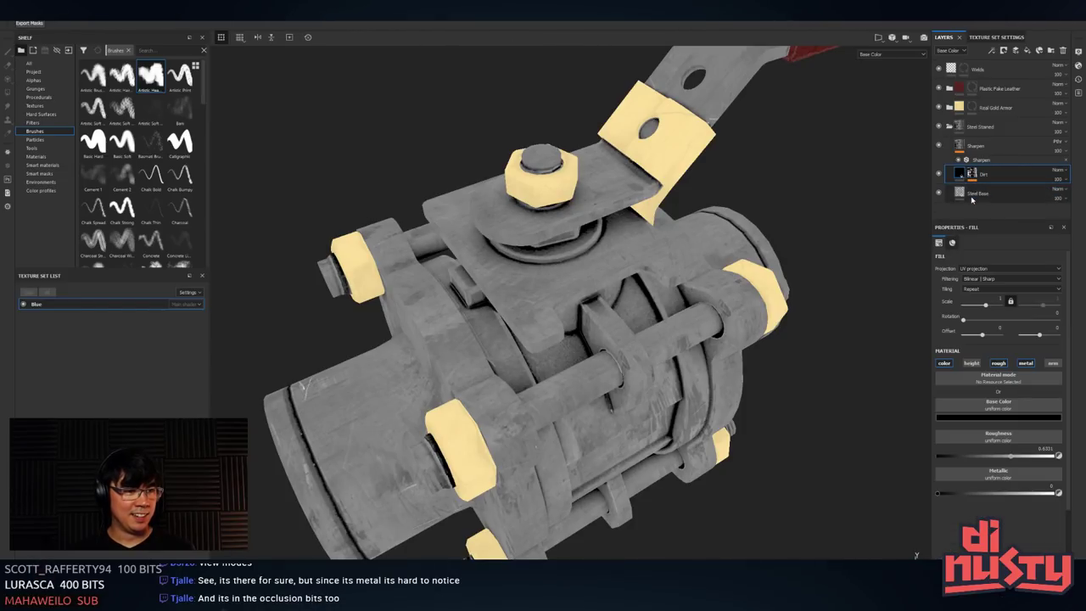
- Display the full material on the model and lighten the Dirt fill's base color to a value of about 0.04
key("m")
mouse_move(875, 268)
left_mouse_down("alt")
mouse_move(869, 255)
mouse_move(816, 282)
mouse_move(788, 253)
mouse_move(801, 270)
left_mouse_up("alt")
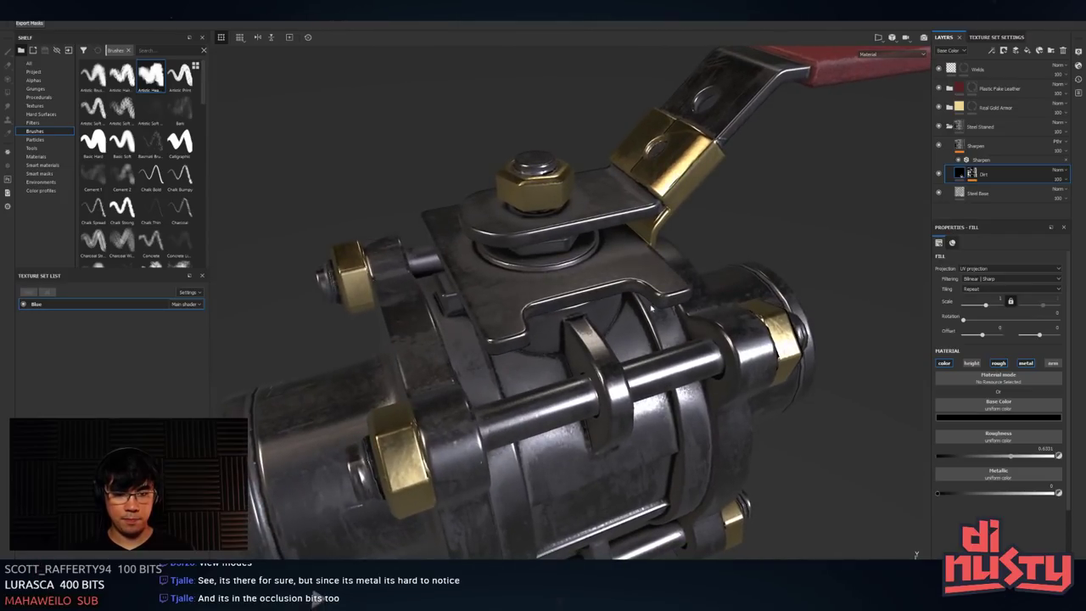
left_click(1006, 417)
left_click_drag(1076, 500, 1073, 494)
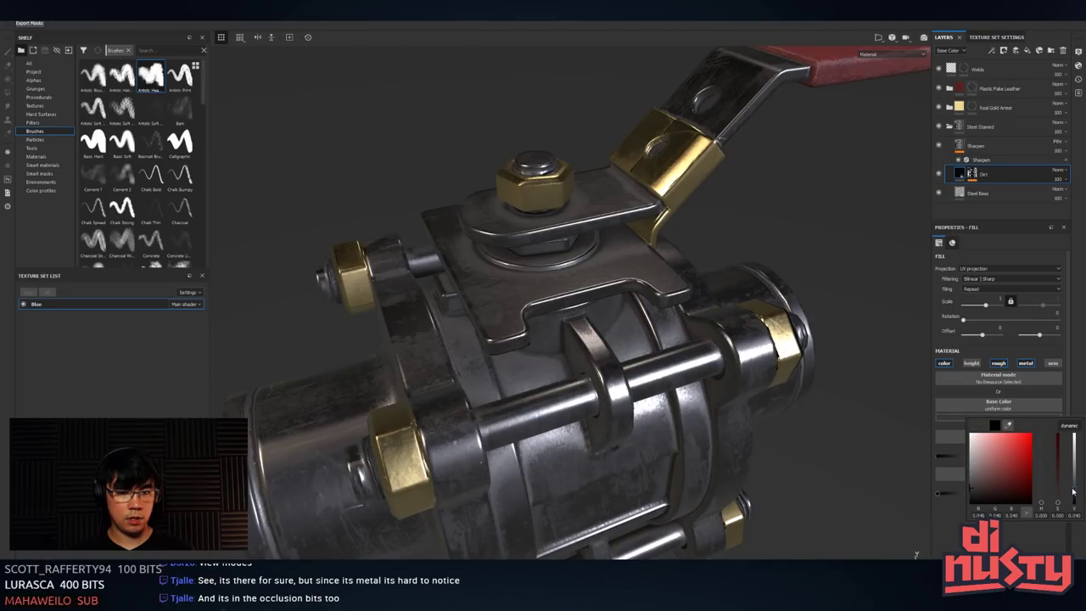
left_click_drag(877, 399, 836, 371, "alt")
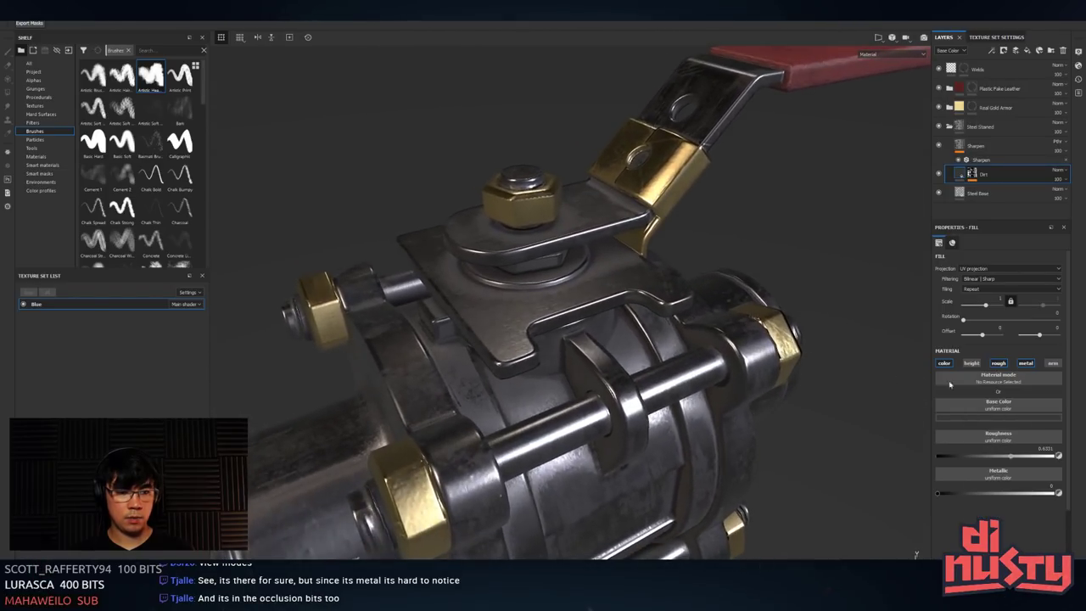
- Raise the Dirt generator's Dirt Level to 0.67 and inspect the grime on the steel from several angles
left_click(976, 172)
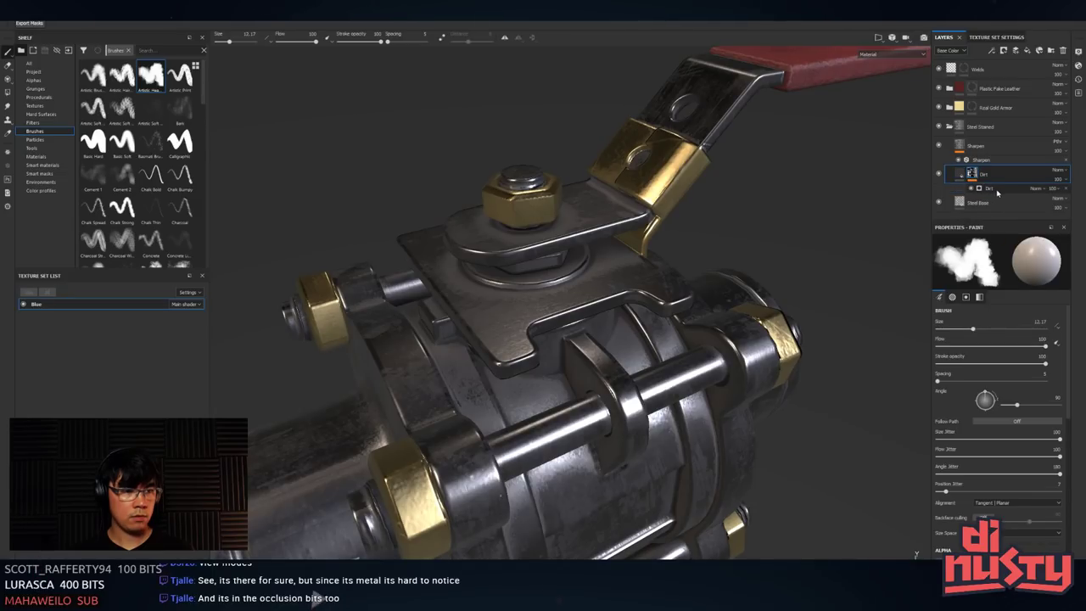
left_click(996, 188)
mouse_move(1009, 322)
left_mouse_down()
mouse_move(993, 322)
mouse_move(1033, 332)
mouse_move(1021, 335)
left_mouse_up()
left_click_drag(712, 287, 707, 336, "alt")
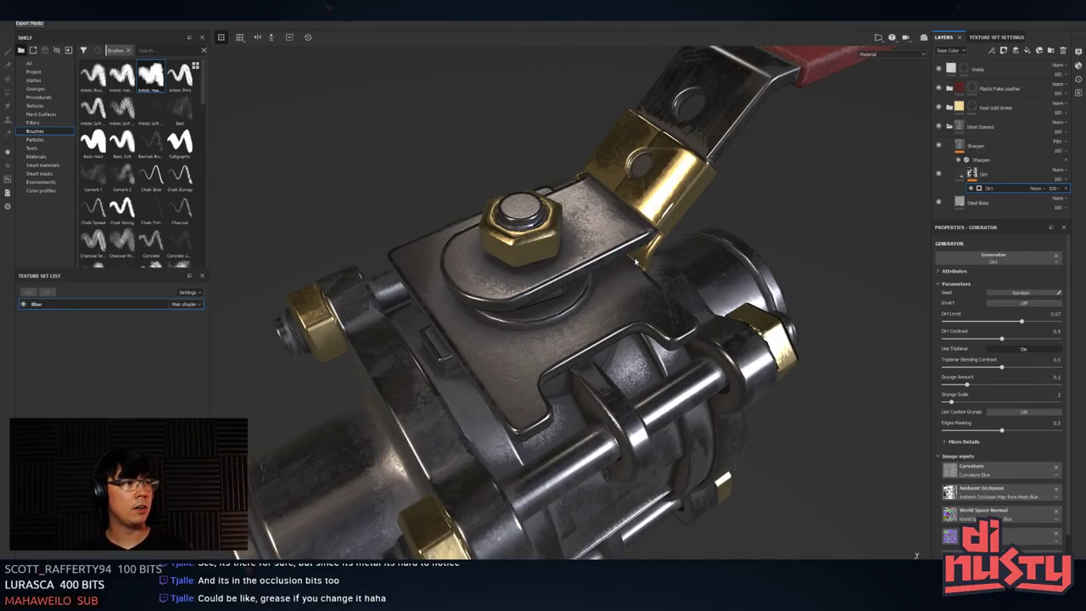
left_click_drag(634, 263, 344, 221, "alt")
left_click_drag(373, 230, 627, 278, "alt")
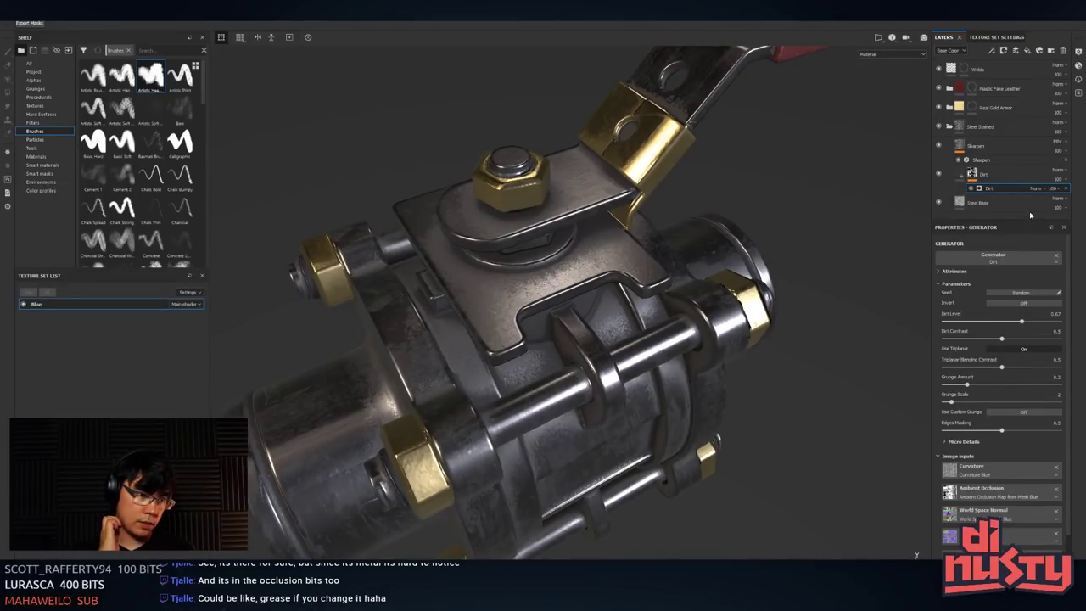
- Restore the Dirt generator's Dirt Level to 0.56 and opacity to 75, and compare the steel with the Dirt layer hidden and shown
mouse_move(1021, 321)
left_mouse_down()
mouse_move(1030, 324)
mouse_move(981, 334)
mouse_move(993, 338)
mouse_move(980, 328)
left_mouse_up()
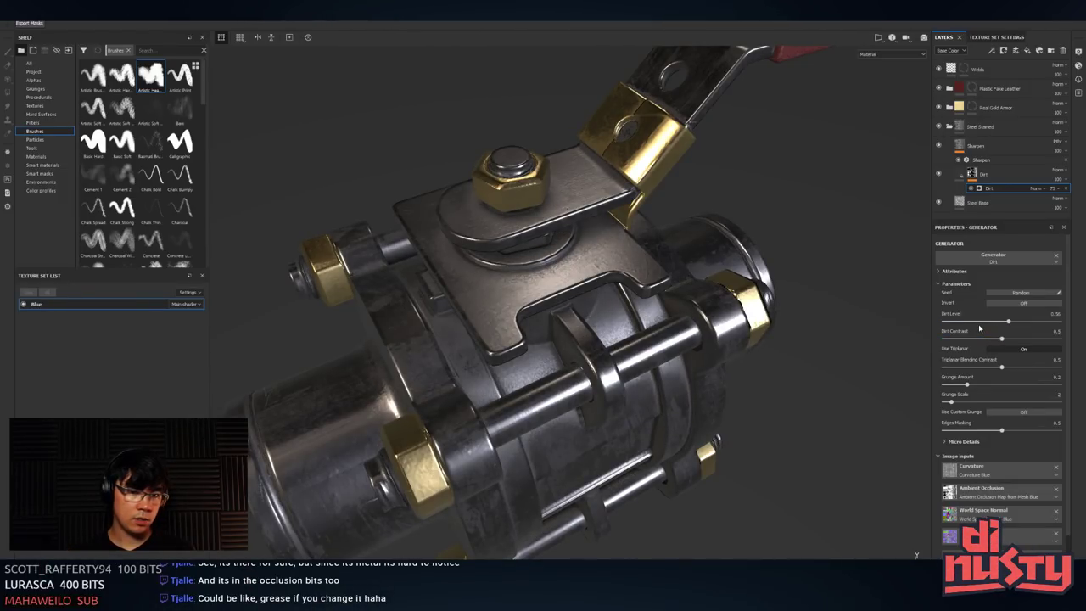
left_click(938, 173)
left_click(938, 173)
left_click(938, 173)
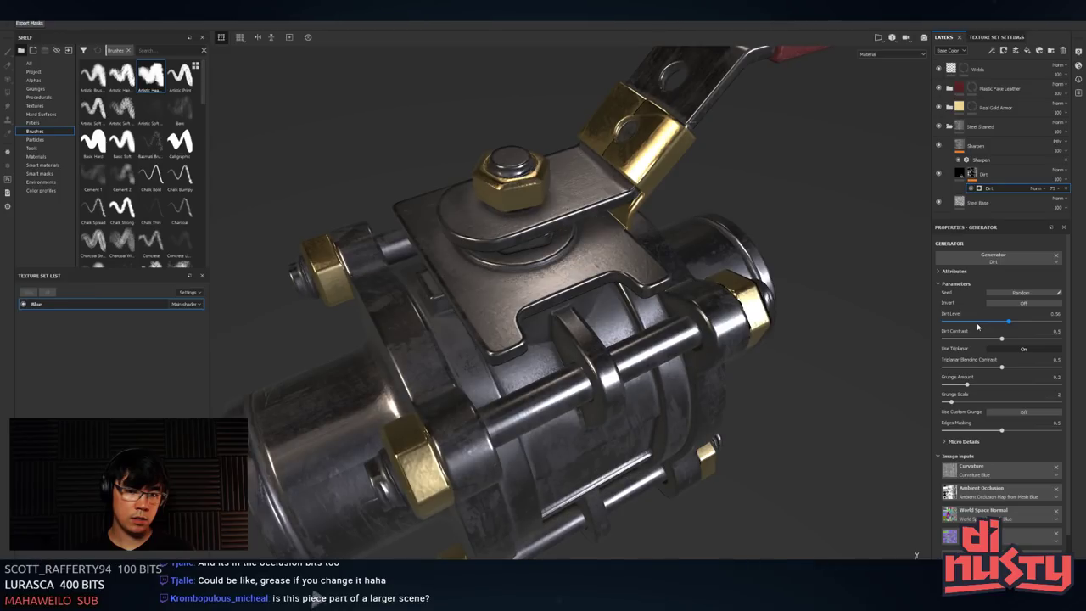
- Lighten the Dirt fill's base color to a very dark grey and inspect the result across the whole valve
left_click(975, 174)
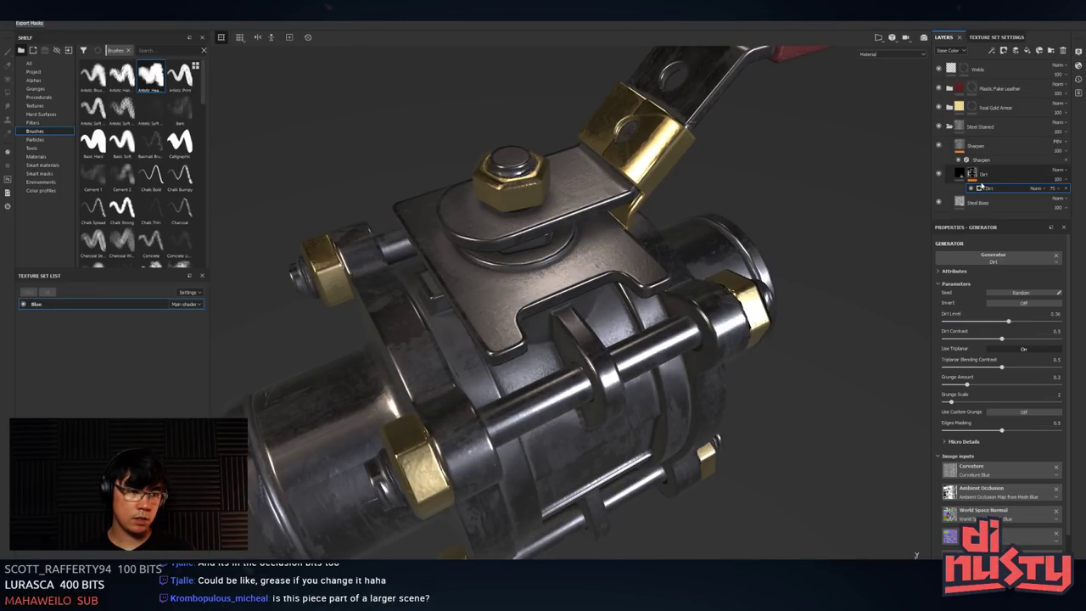
left_click(998, 416)
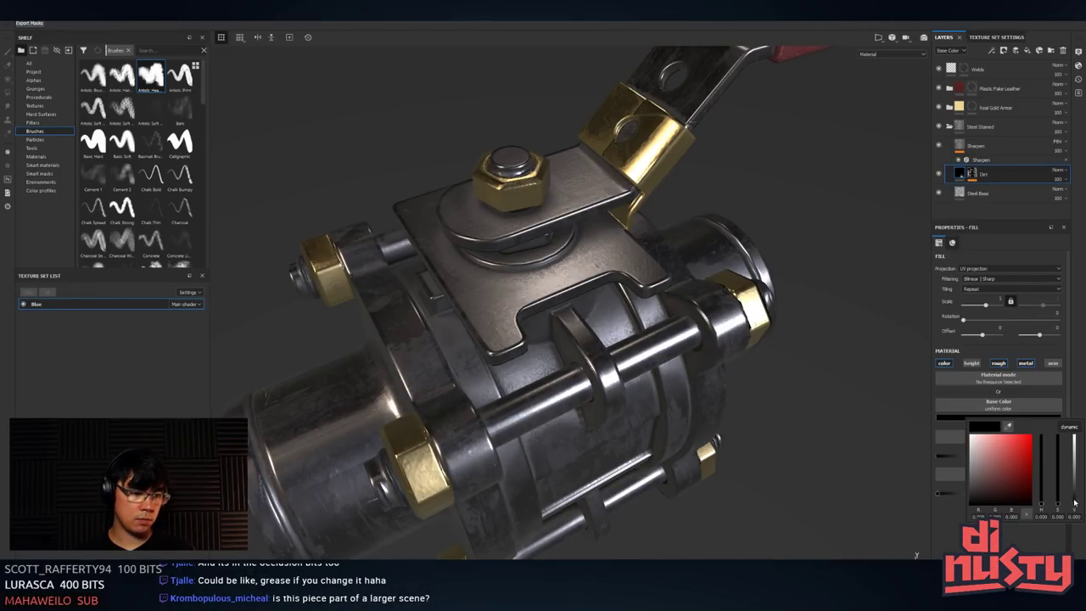
left_click_drag(1074, 503, 1074, 489)
left_click(811, 344)
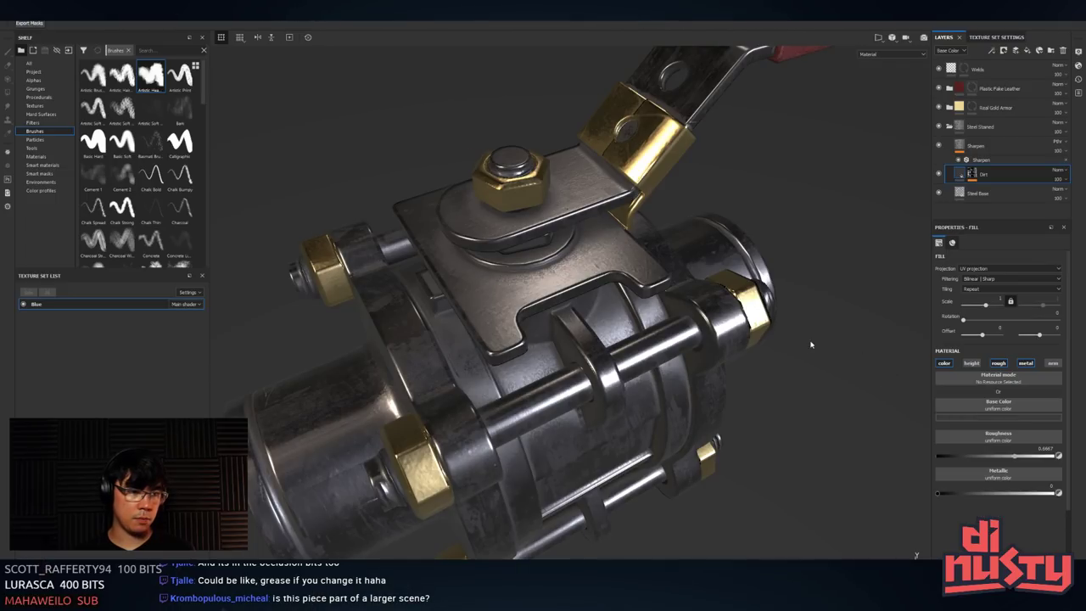
scroll(811, 345, "down", 5)
left_click_drag(807, 343, 689, 298, "alt")
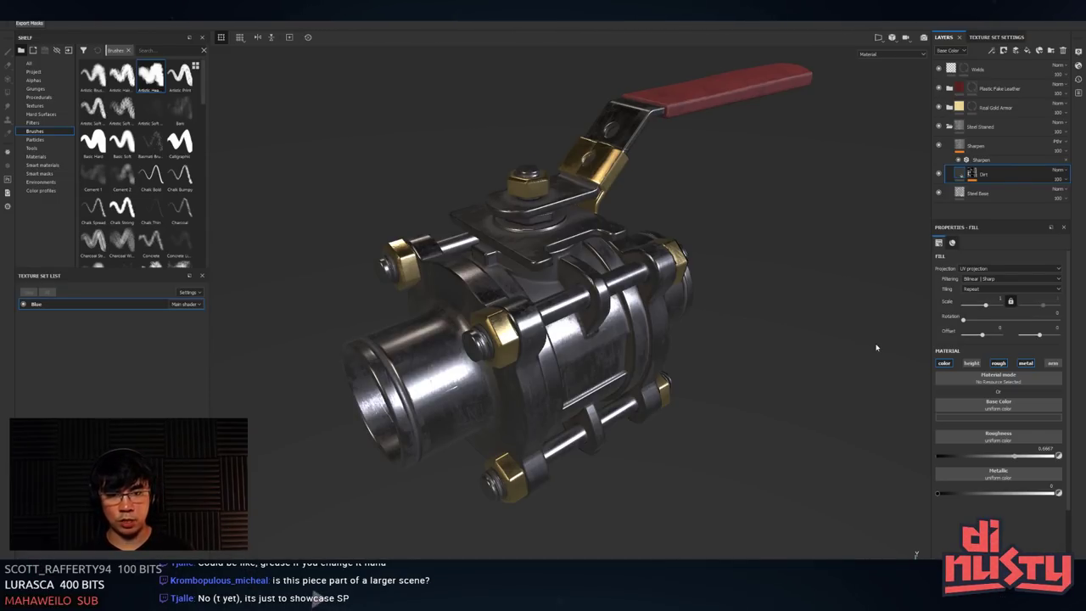
left_click_drag(721, 293, 709, 364, "alt")
middle_click_drag(709, 364, 709, 415, "alt")
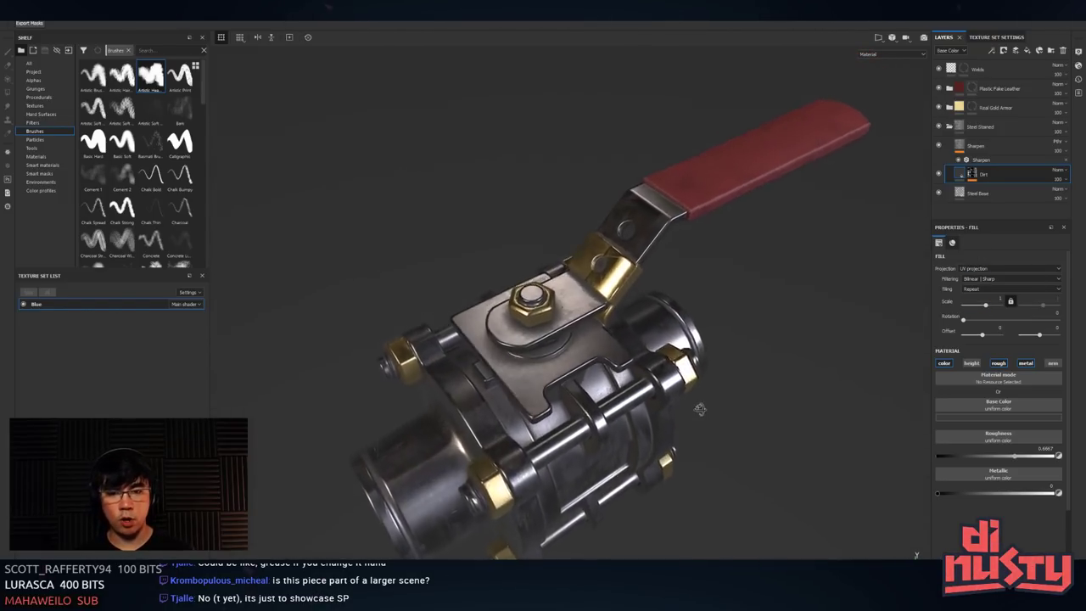
left_click_drag(708, 416, 768, 316, "alt")
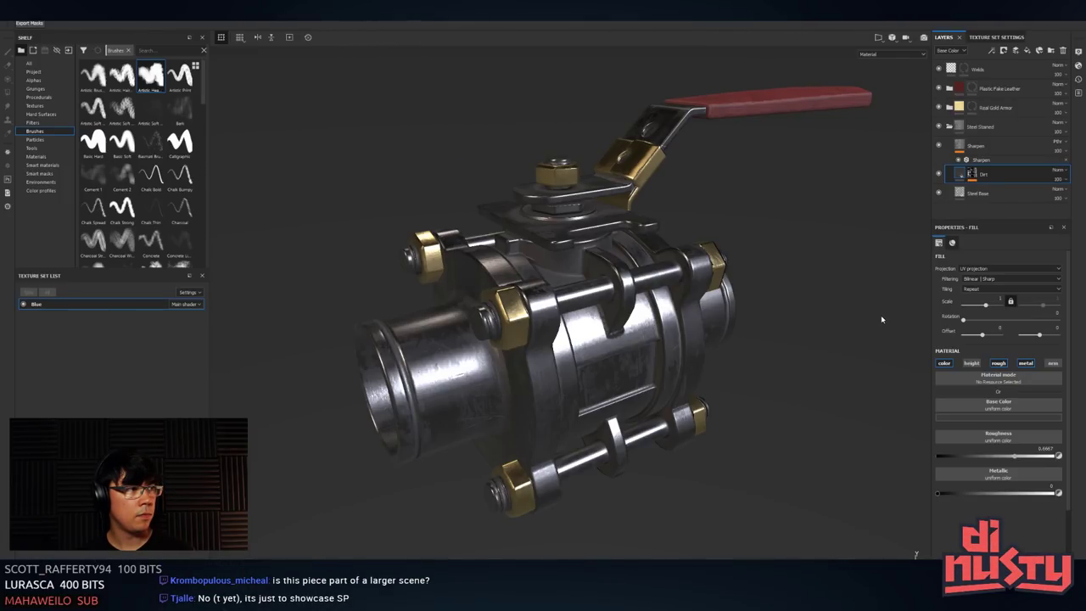
left_click_drag(849, 364, 716, 416, "alt")
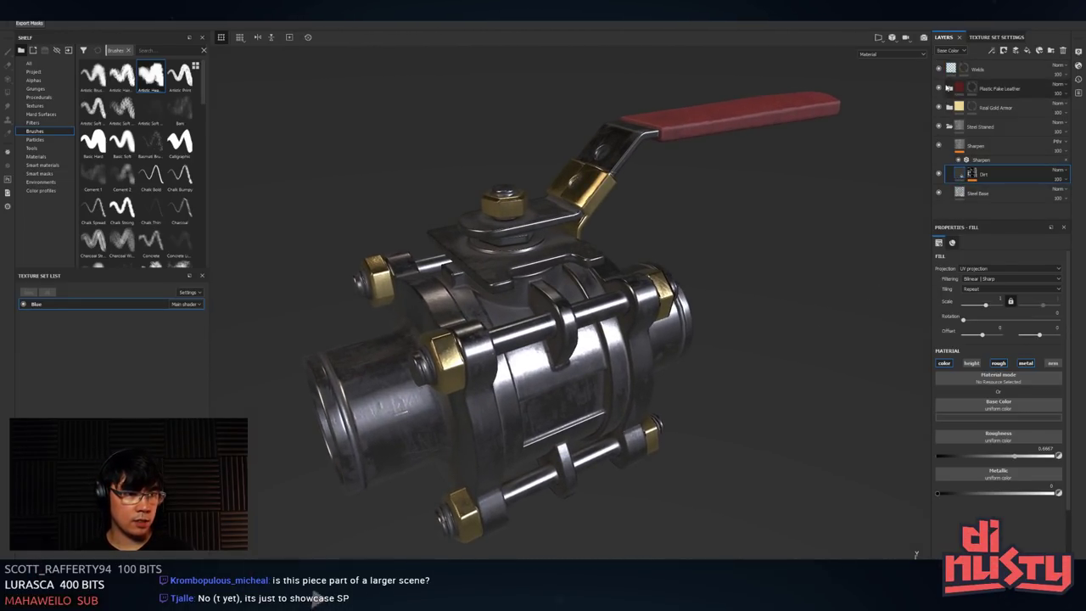
- Collapse the Steel Stained group and add a new fill layer above the Welds layer
left_click(949, 88)
left_click(949, 89)
left_click(949, 126)
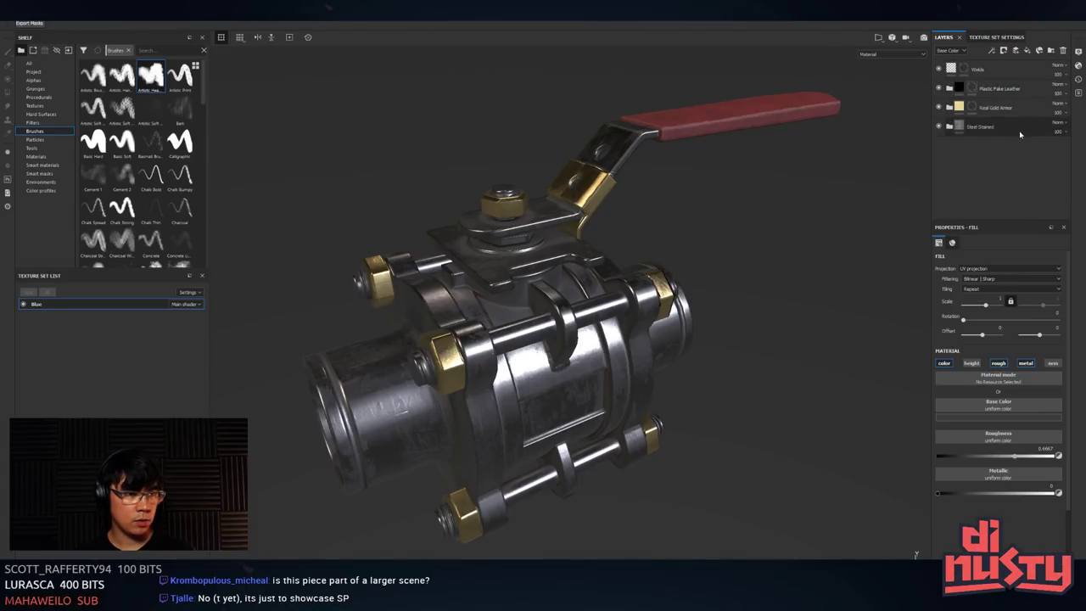
left_click(972, 88)
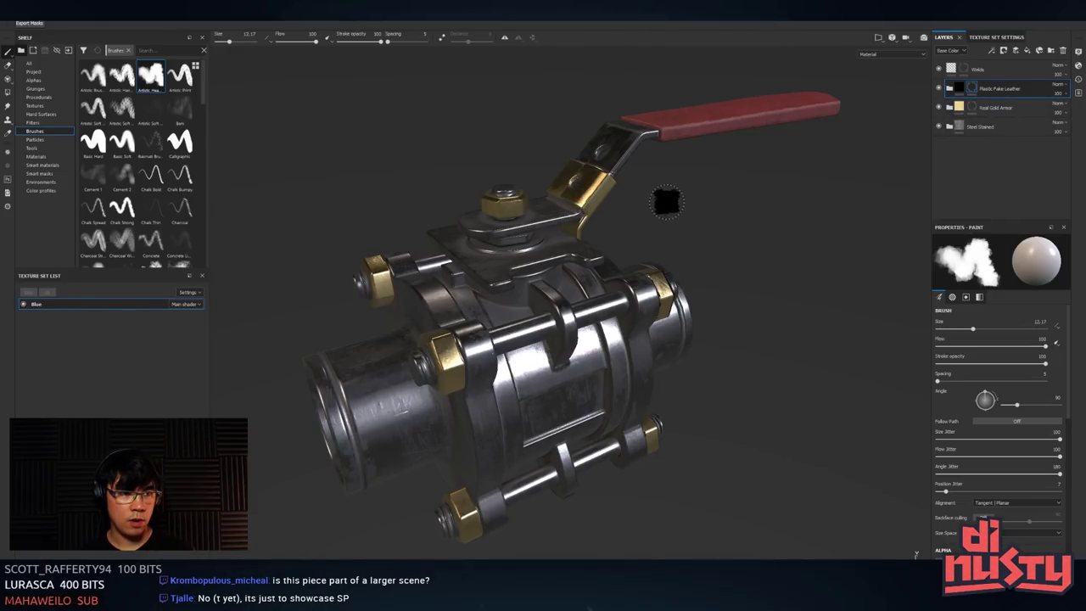
left_click(988, 127)
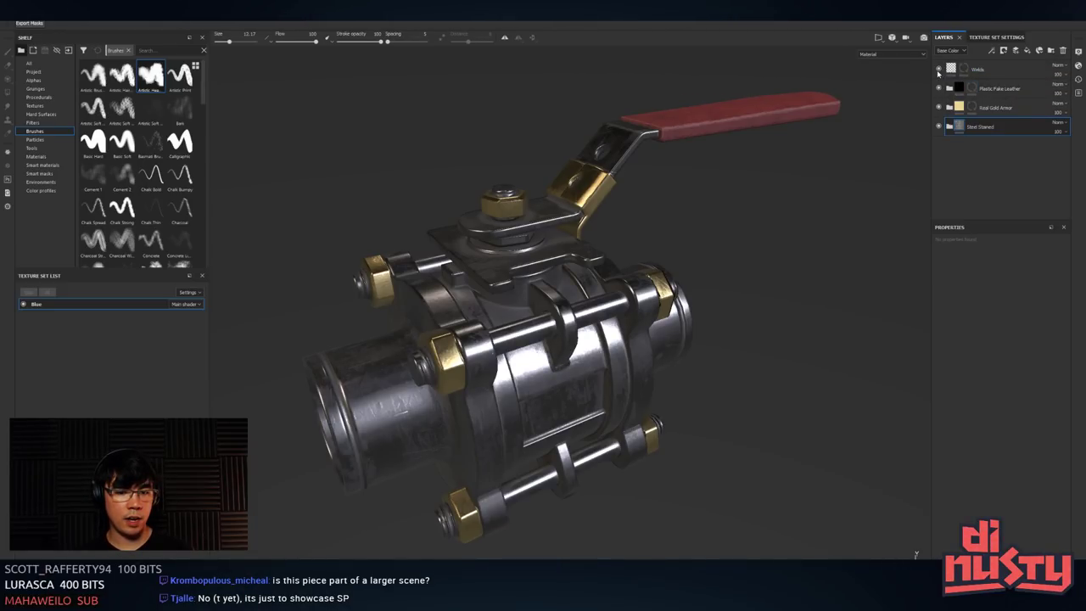
left_click(967, 69)
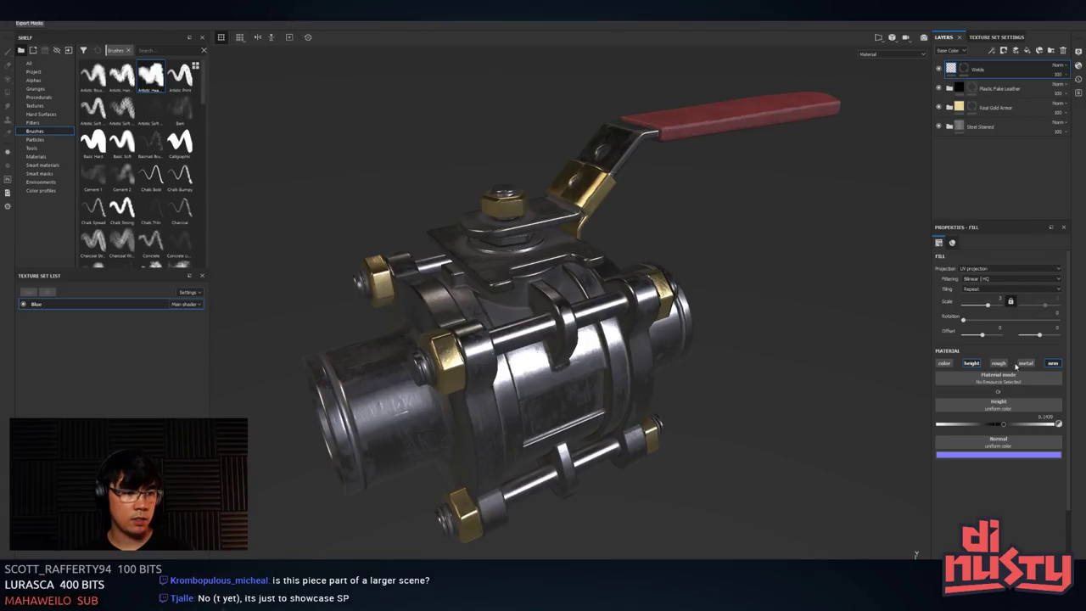
left_click(1027, 52)
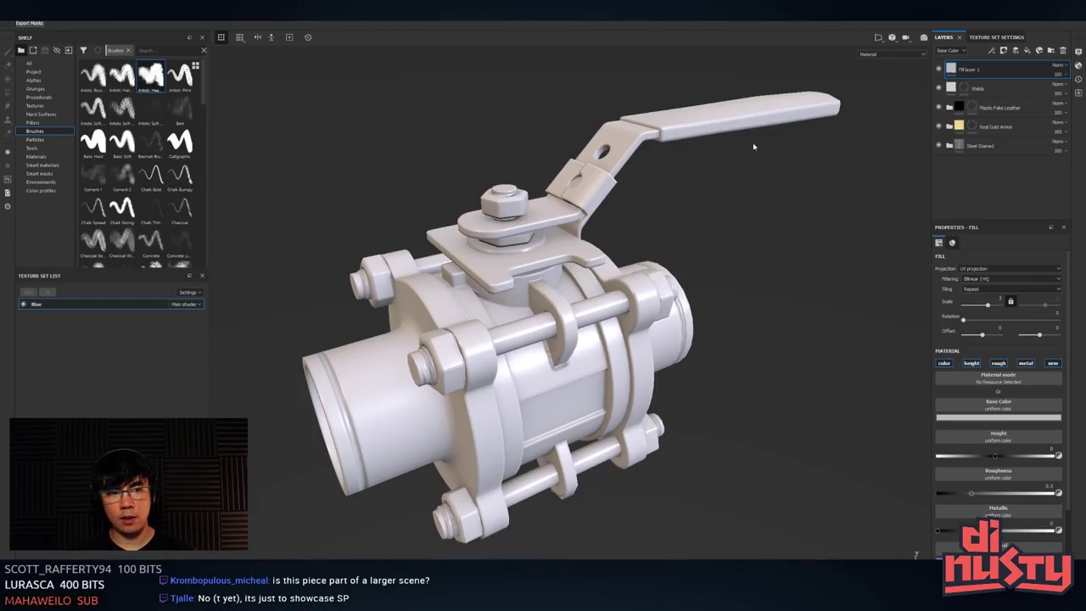
- Search the materials for "dust" and add Concrete Dusty as a new layer at the top of the stack
left_click(47, 158)
left_click(157, 50)
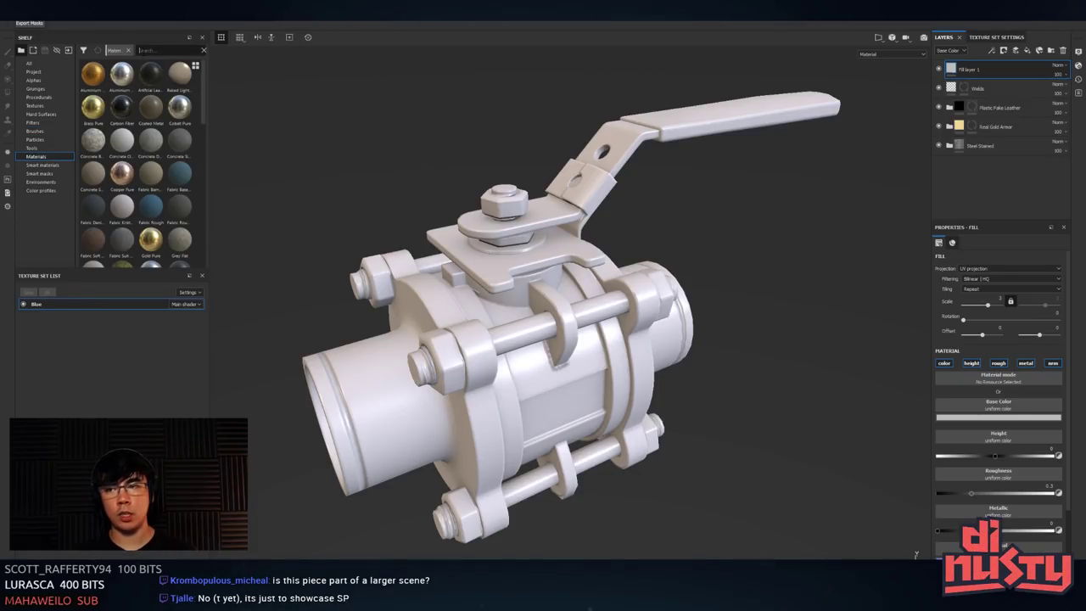
type("dust")
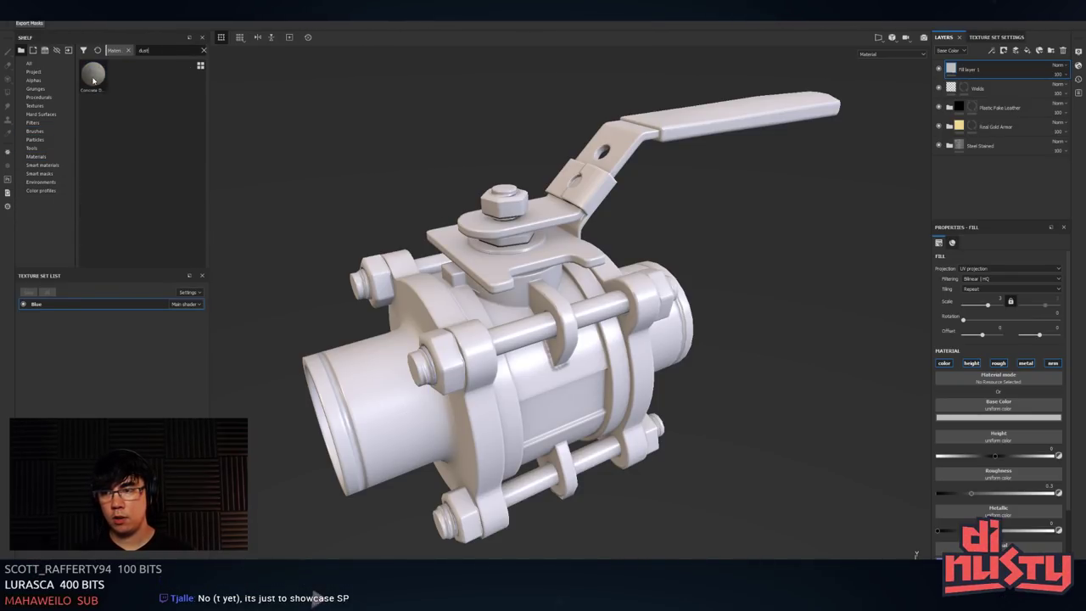
mouse_move(93, 81)
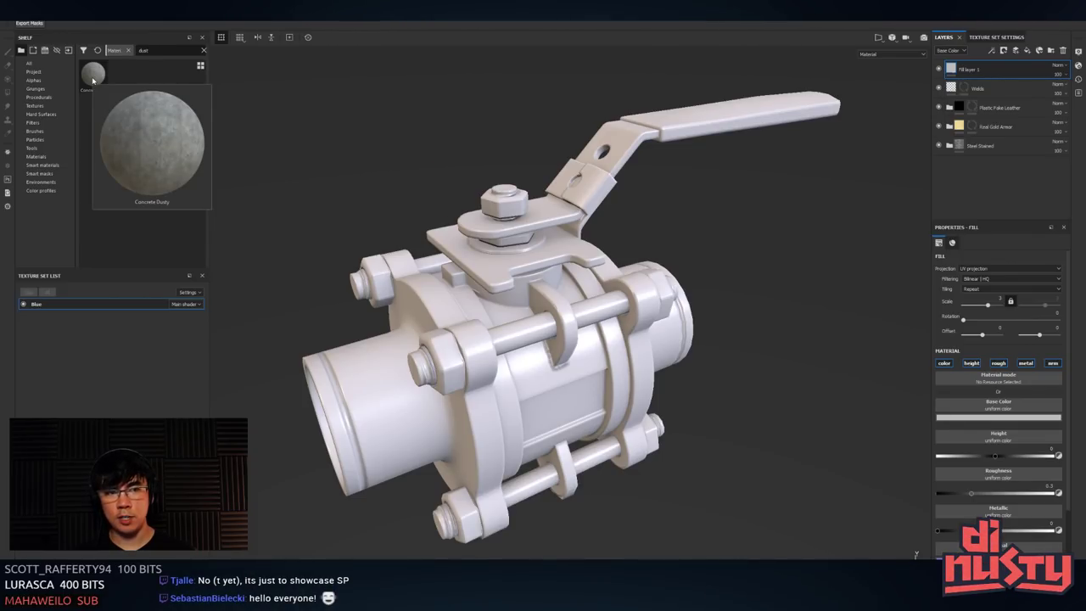
left_click_drag(93, 80, 984, 70)
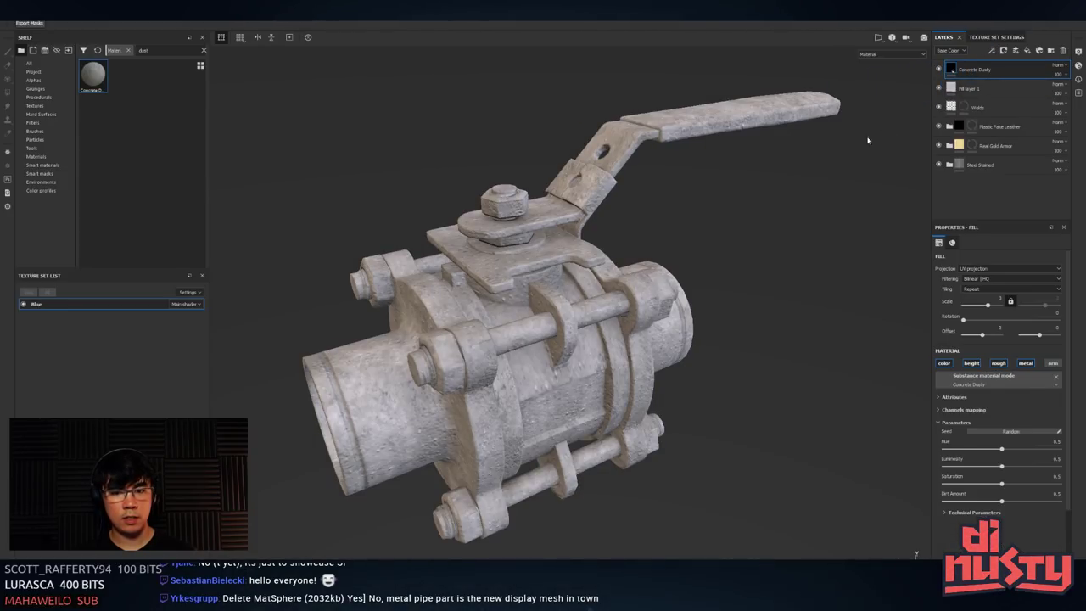
- Set the Normal Intensity of the Concrete Dusty material to 0 in its technical parameters
left_click_drag(814, 254, 545, 269, "alt")
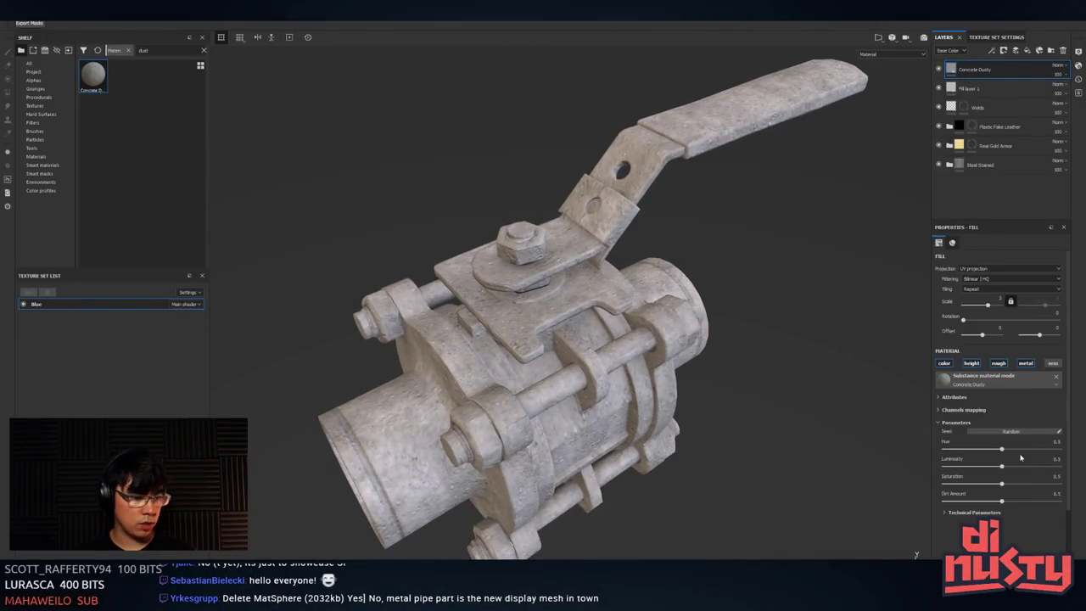
left_click(958, 512)
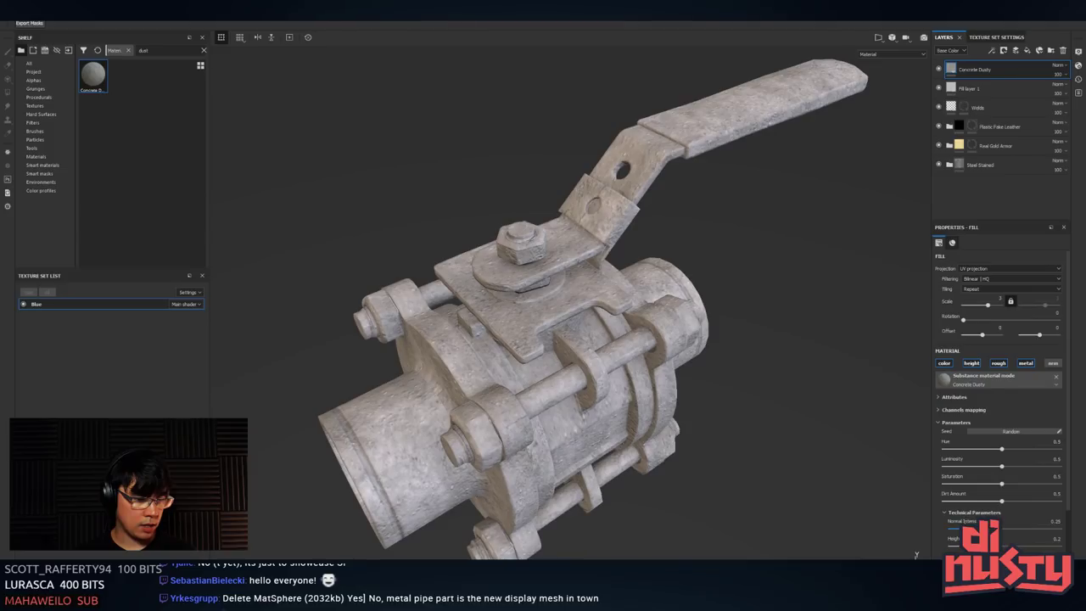
left_click_drag(959, 527, 891, 535)
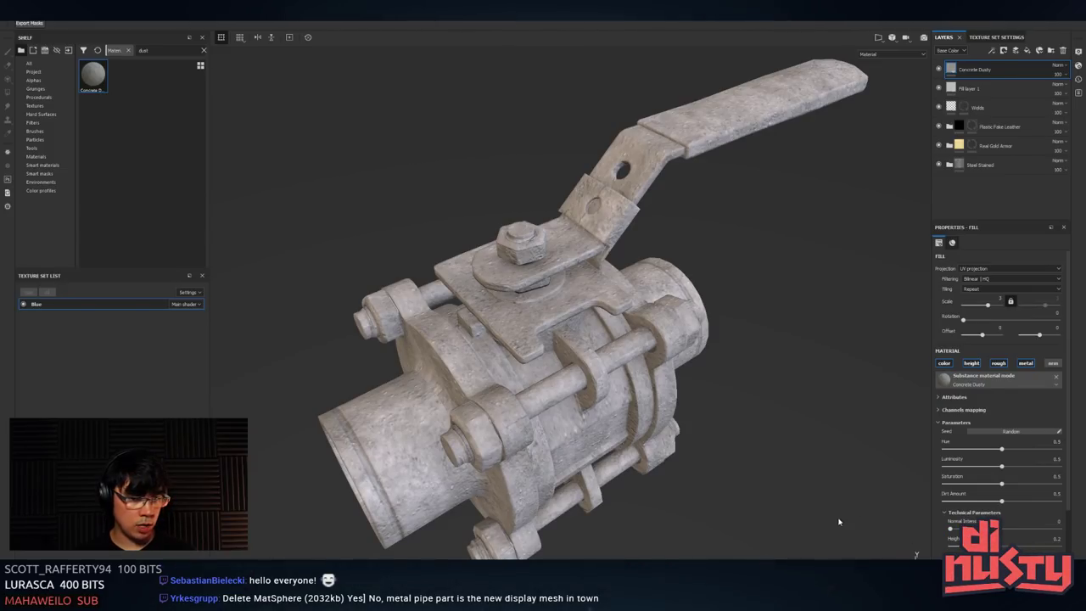
- Bring the Concrete Dusty material's Height parameter down to its minimum and inspect the surface around the valve
left_click_drag(821, 551, 816, 535, "alt")
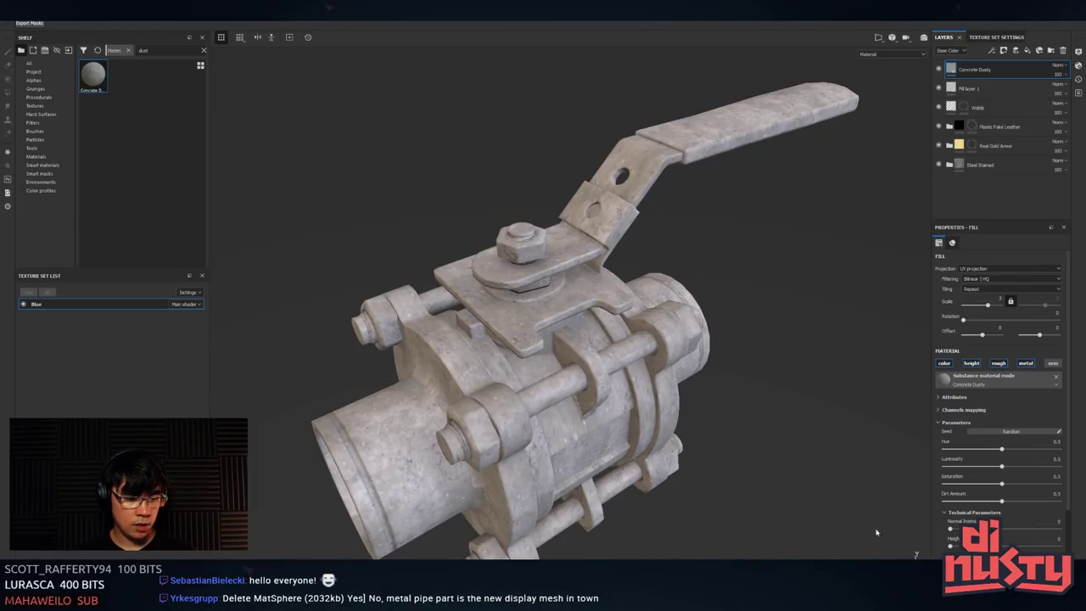
left_click_drag(755, 401, 846, 387, "alt")
right_click_drag(846, 388, 560, 365, "alt")
left_click_drag(560, 364, 545, 268, "alt")
right_click_drag(545, 268, 607, 271, "alt")
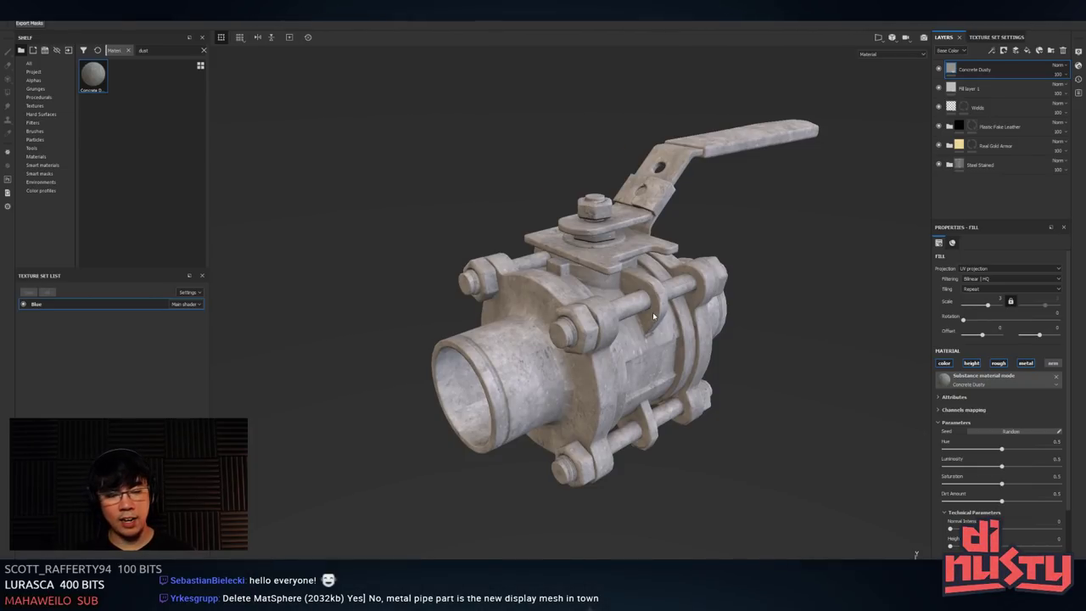
left_click_drag(677, 318, 707, 297, "alt")
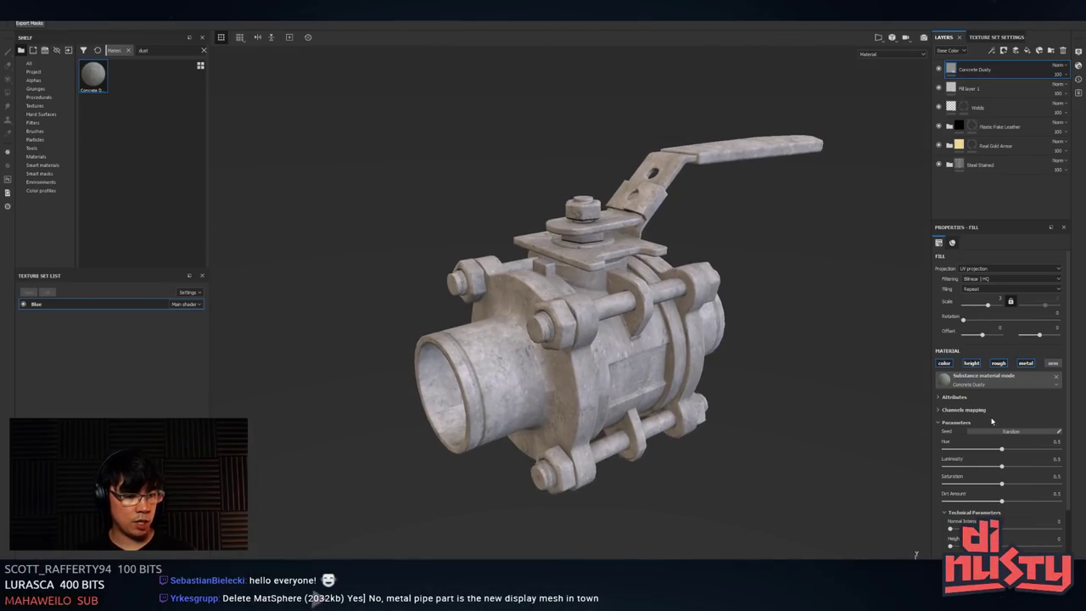
- Set the Concrete Dusty material's Dirt Amount to 1 and Luminosity to 0.57
left_click_drag(1002, 501, 1059, 502)
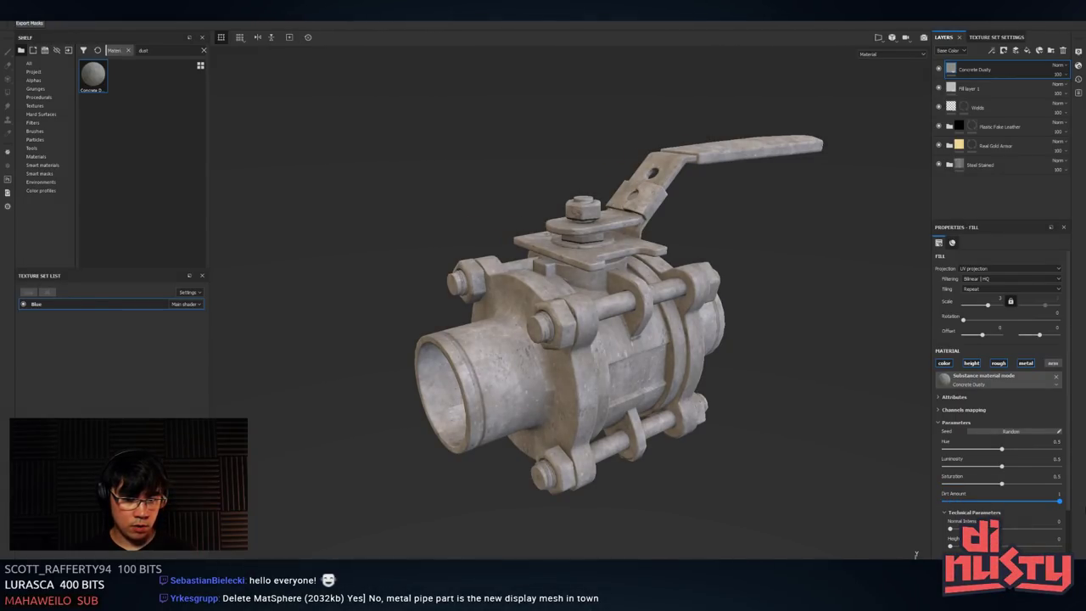
mouse_move(1001, 449)
left_mouse_down()
mouse_move(985, 452)
mouse_move(1069, 453)
mouse_move(998, 463)
mouse_move(1009, 467)
left_mouse_up()
left_click_drag(790, 430, 676, 413, "alt")
scroll(763, 488, "up", 2)
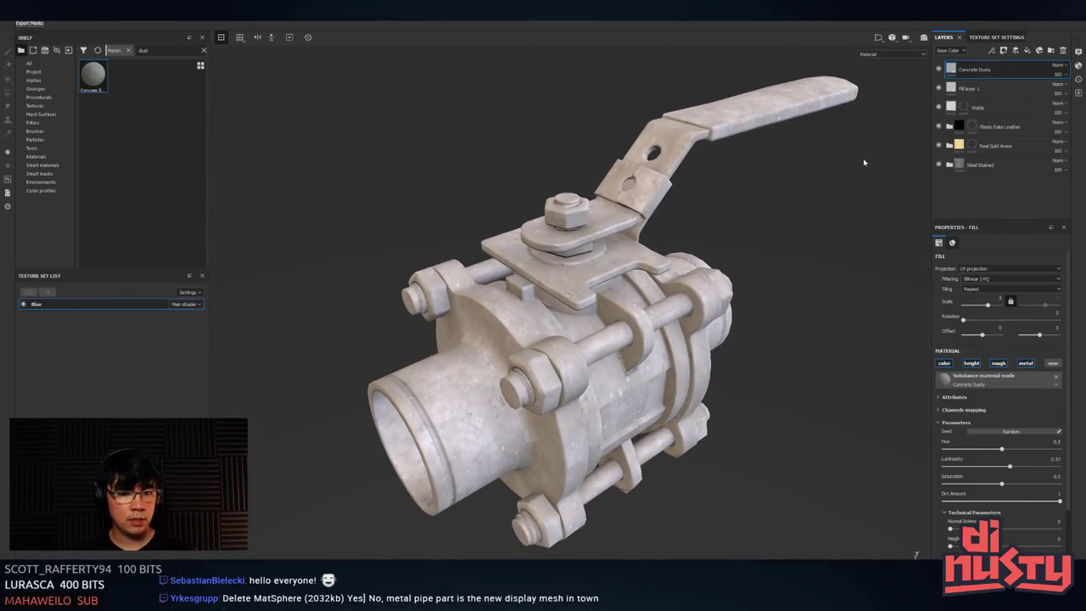
left_click_drag(593, 288, 605, 276, "alt")
middle_click_drag(611, 277, 633, 248, "alt")
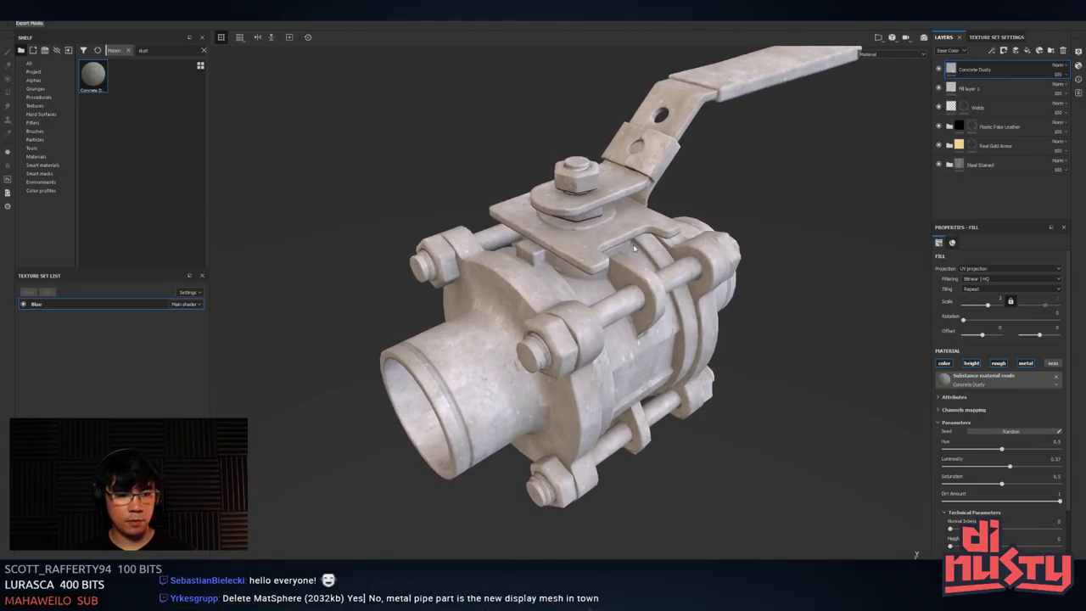
- Switch the Concrete Dusty fill's projection to tri-planar and inspect how the texture wraps around the valve
left_click(944, 410)
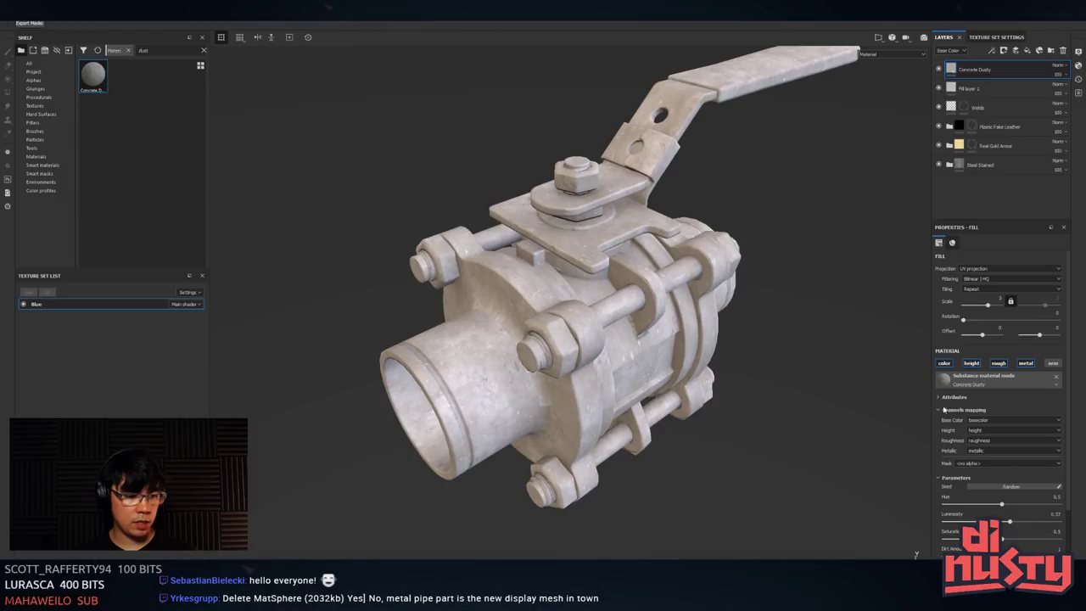
left_click(944, 410)
left_click_drag(732, 430, 437, 286, "alt")
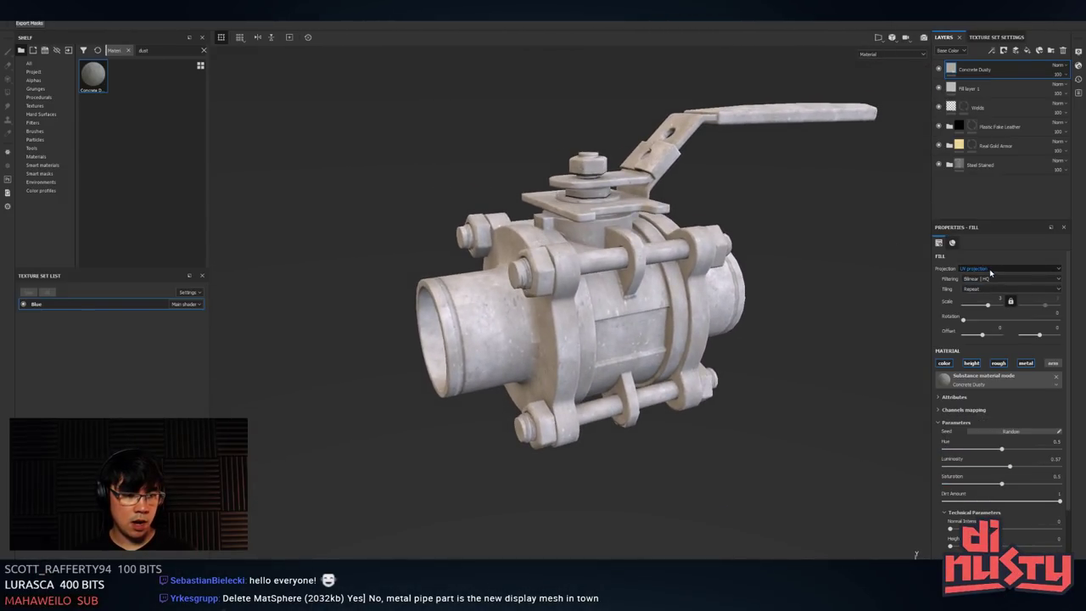
left_click(996, 268)
left_click(992, 287)
left_click_drag(880, 301, 797, 354, "alt")
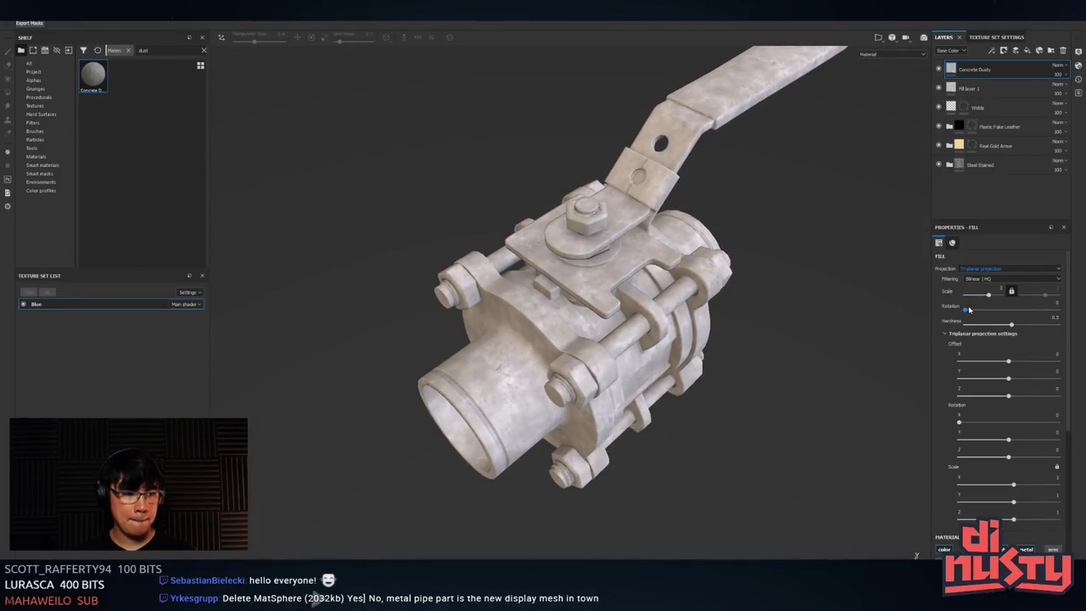
- Try several texture scales for the tri-planar Concrete Dusty fill and set the scale to 4
left_click_drag(988, 294, 988, 300)
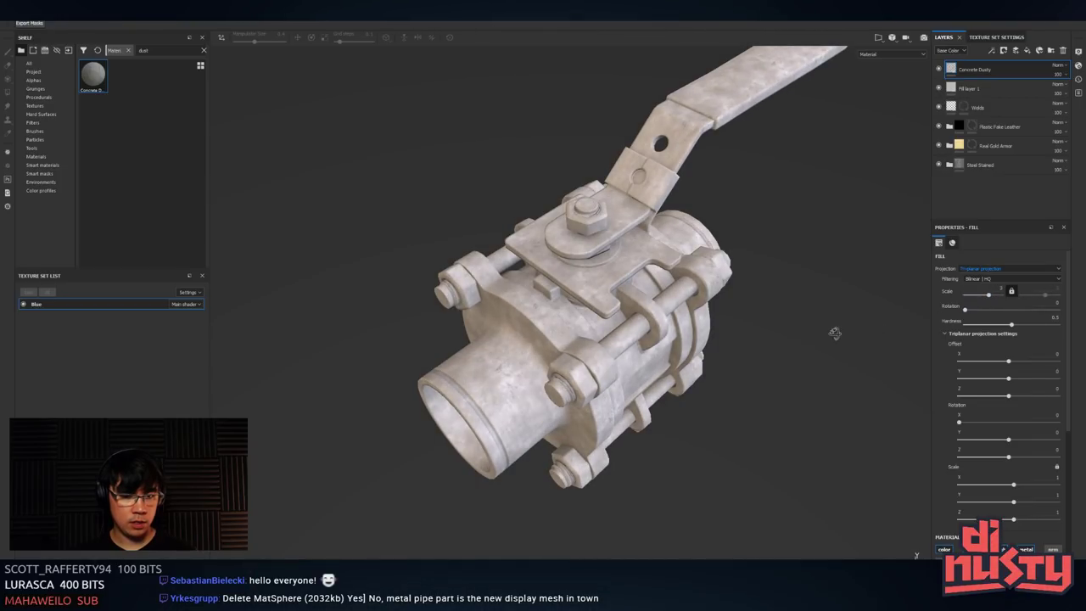
left_click_drag(834, 331, 789, 331, "alt")
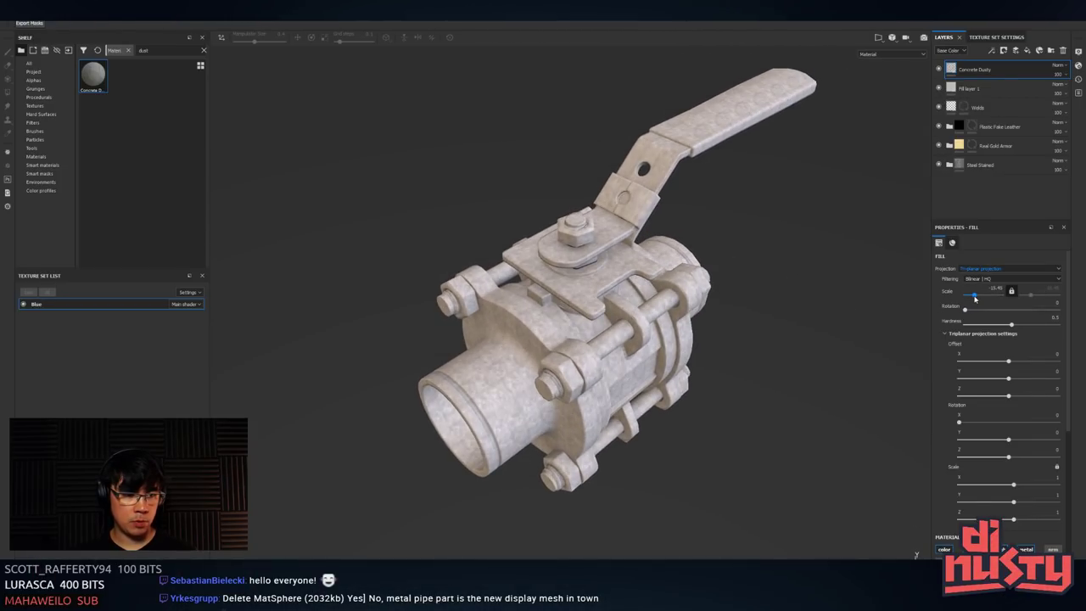
left_click(975, 294)
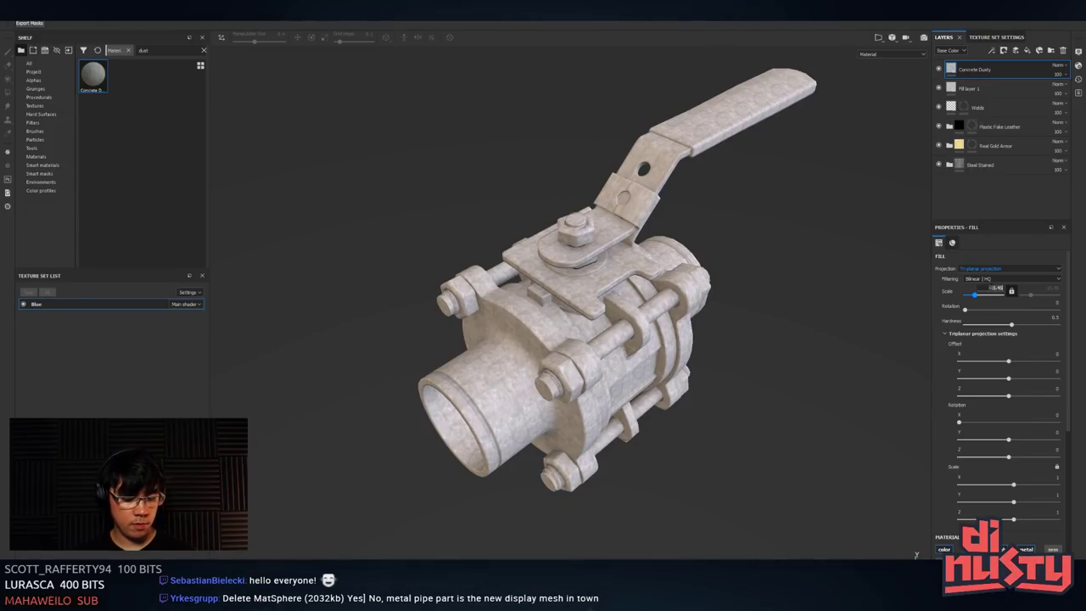
left_click_drag(974, 294, 988, 294)
left_click_drag(635, 349, 852, 241, "alt")
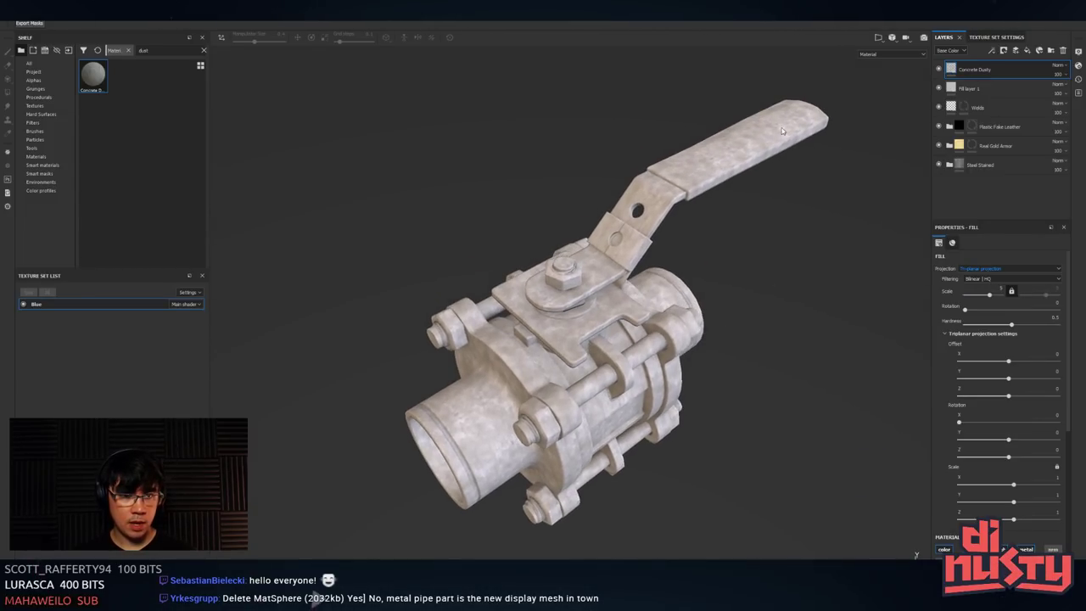
left_click(974, 294)
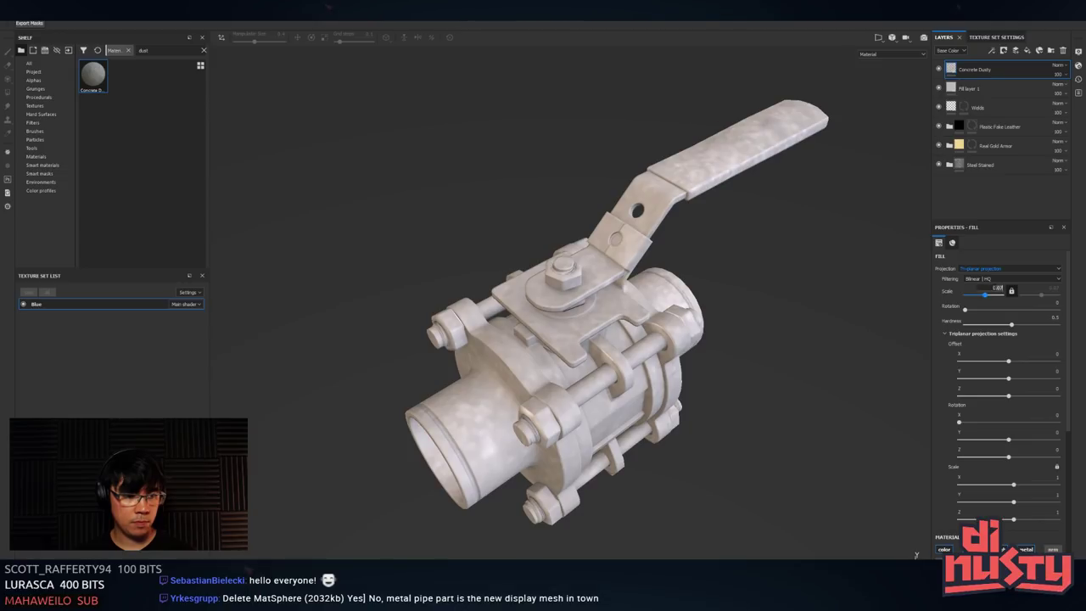
type("4")
key("Return")
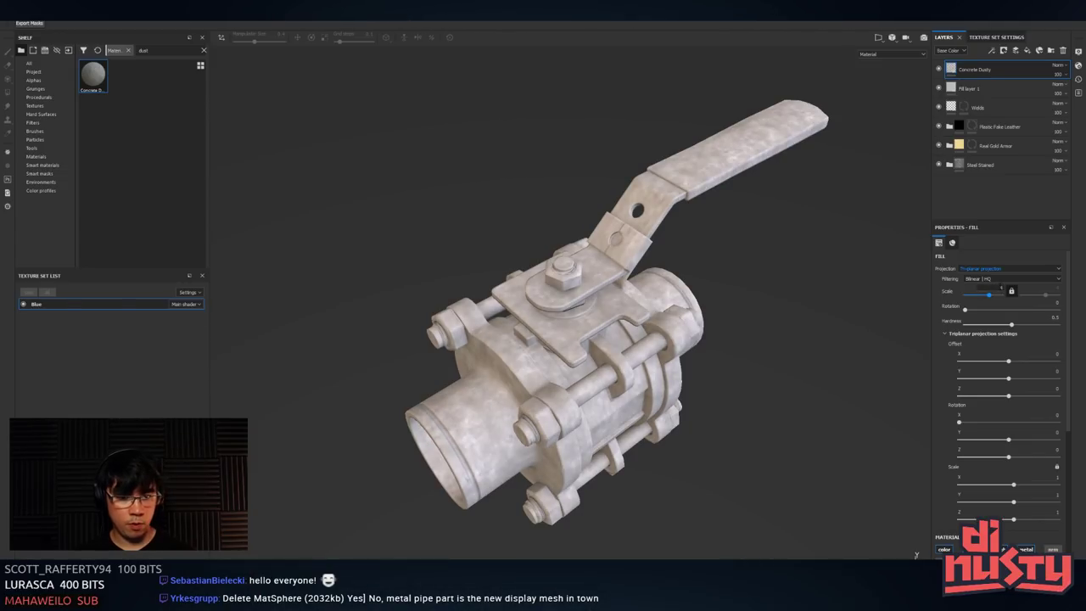
mouse_move(651, 295)
left_mouse_down("alt")
mouse_move(703, 339)
mouse_move(729, 285)
mouse_move(654, 218)
mouse_move(585, 182)
mouse_move(517, 155)
mouse_move(465, 161)
mouse_move(644, 288)
left_mouse_up("alt")
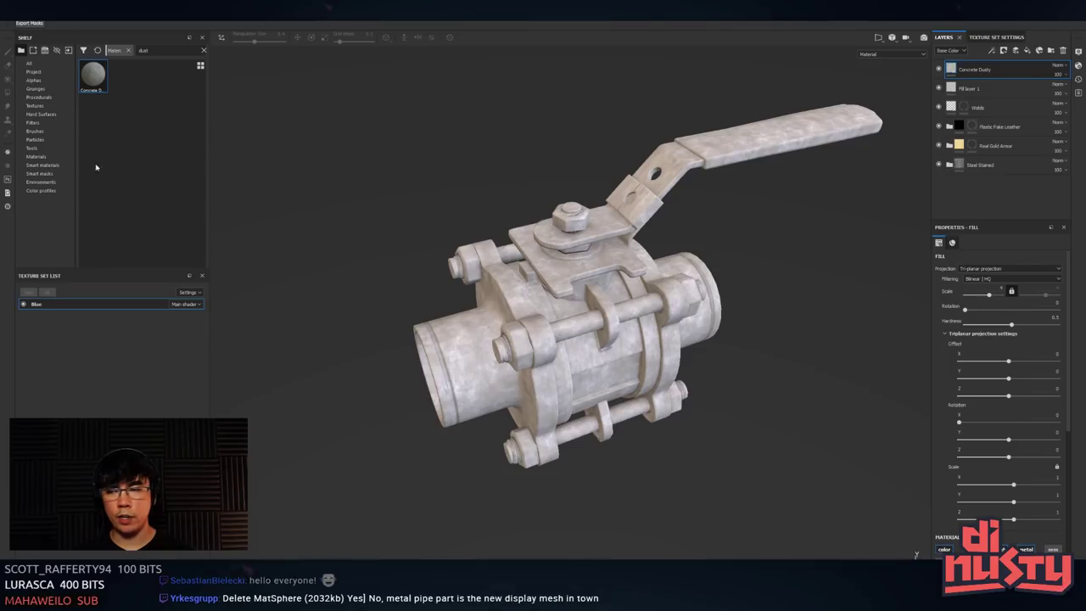
- Show the smart masks as large thumbnails in a taller shelf and browse the dust masks
left_click(39, 173)
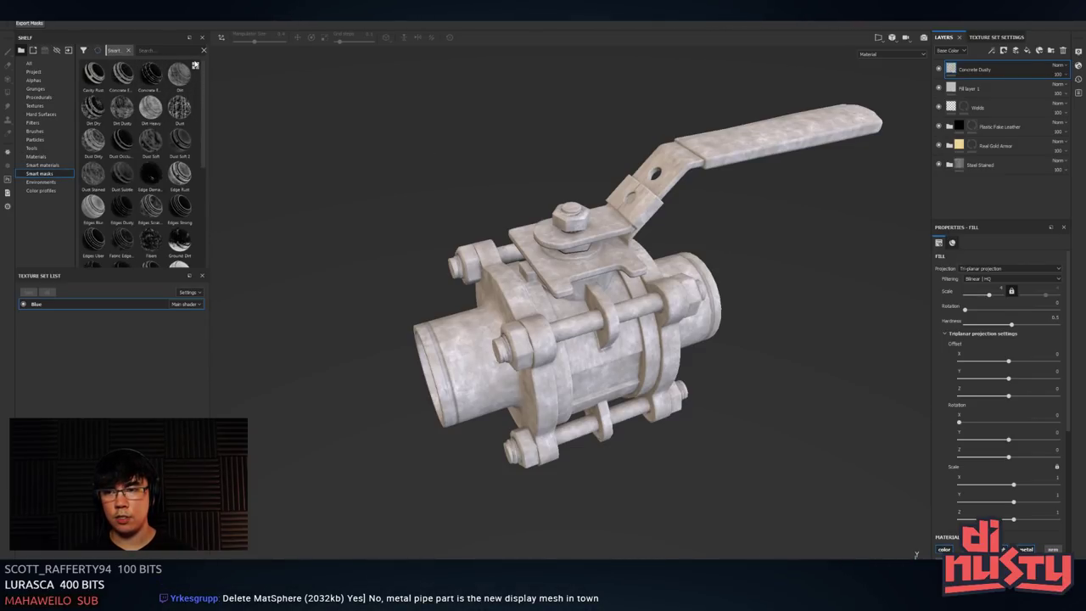
left_click(195, 66)
left_click(208, 86)
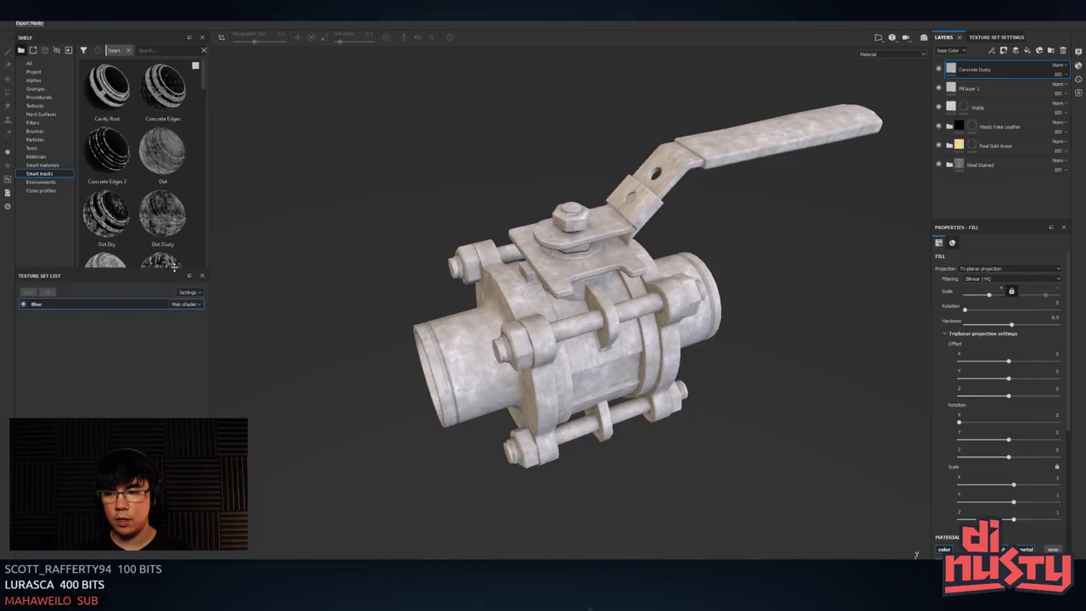
left_click_drag(174, 267, 174, 547)
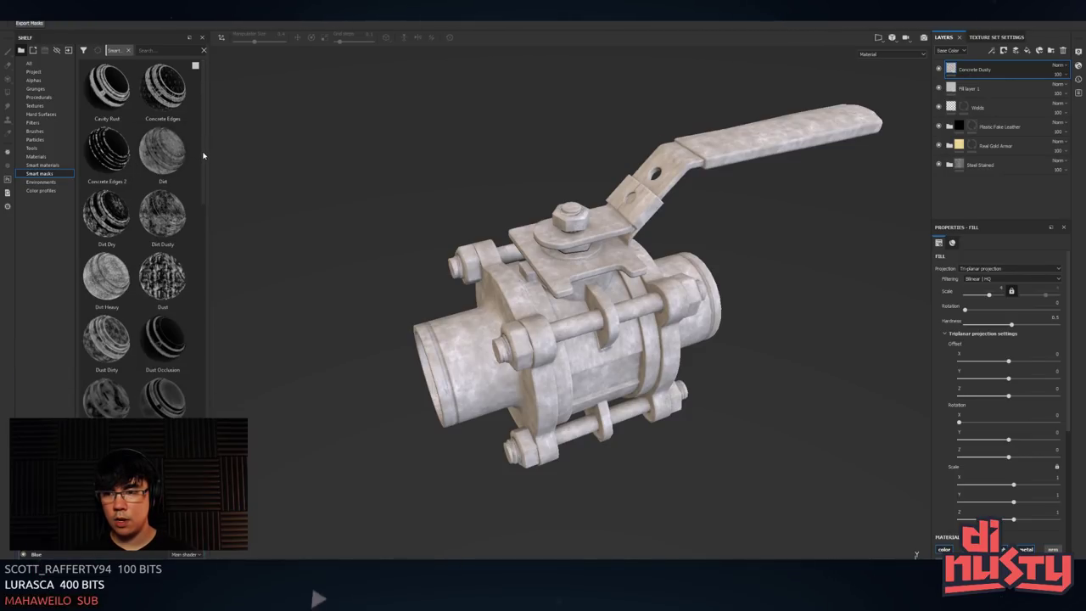
left_click_drag(202, 155, 206, 240)
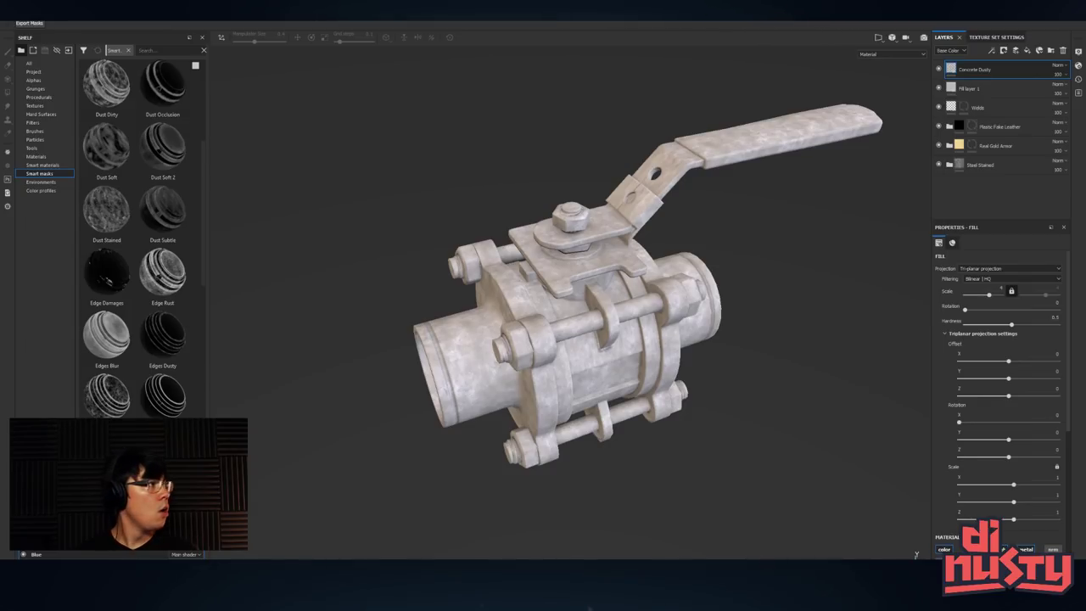
scroll(143, 238, "up", 1)
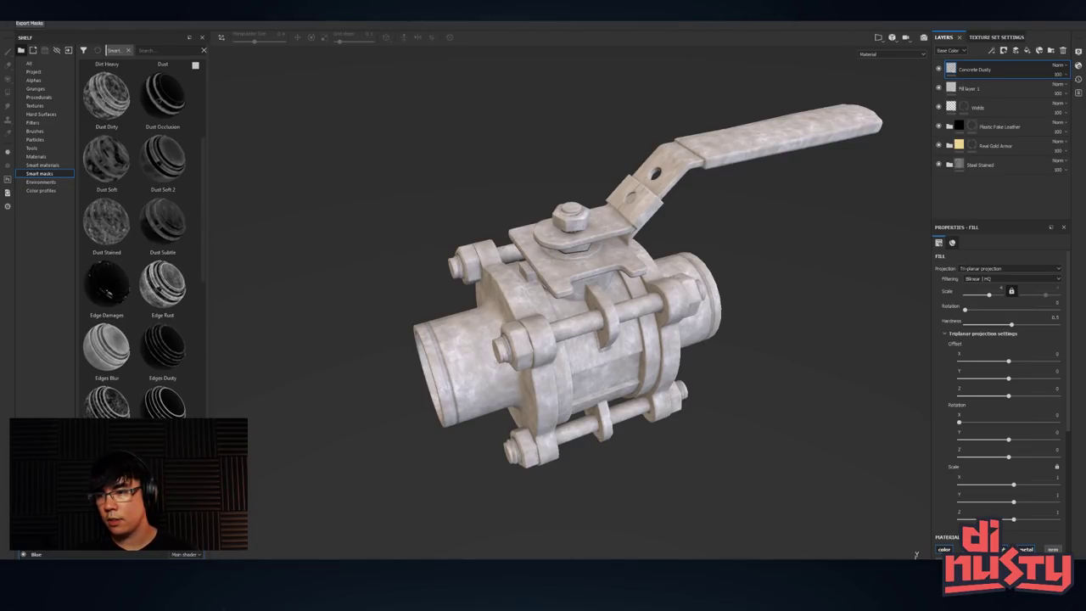
- Try the Dust Soft smart mask on the Concrete Dusty layer and inspect the mask alone on the valve
mouse_move(106, 161)
left_mouse_down()
mouse_move(1023, 86)
mouse_move(1022, 76)
mouse_move(737, 171)
left_mouse_up()
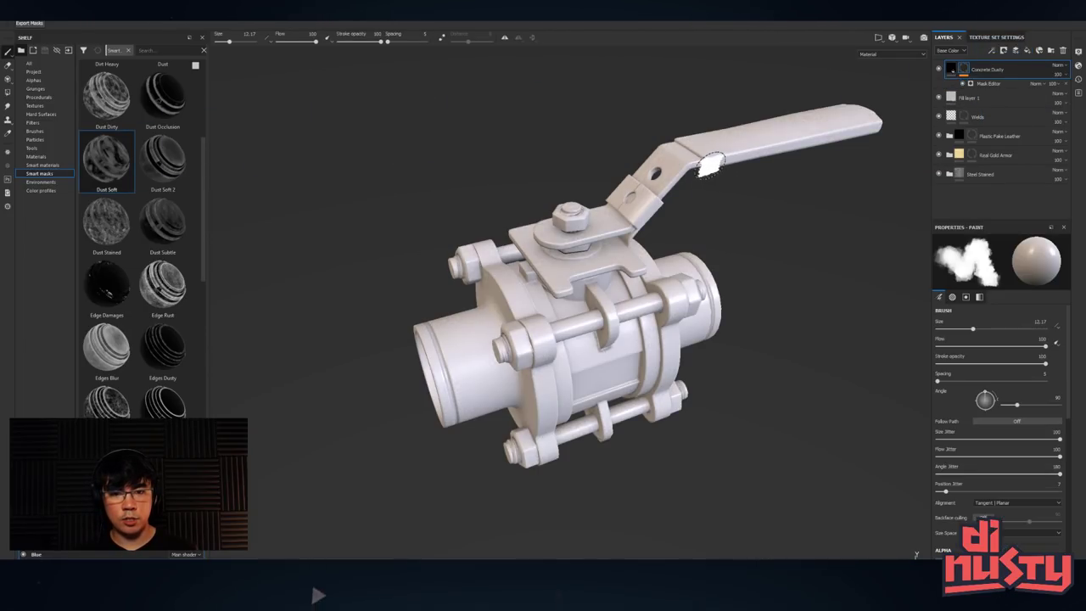
left_click_drag(746, 242, 759, 225, "alt")
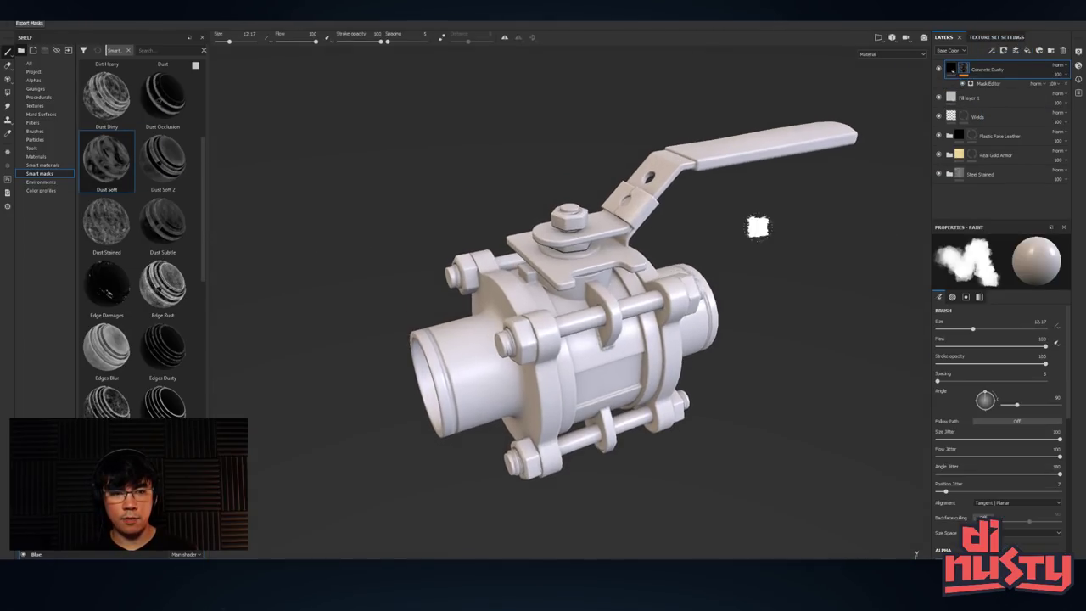
left_click(982, 84)
left_click(963, 71, "alt")
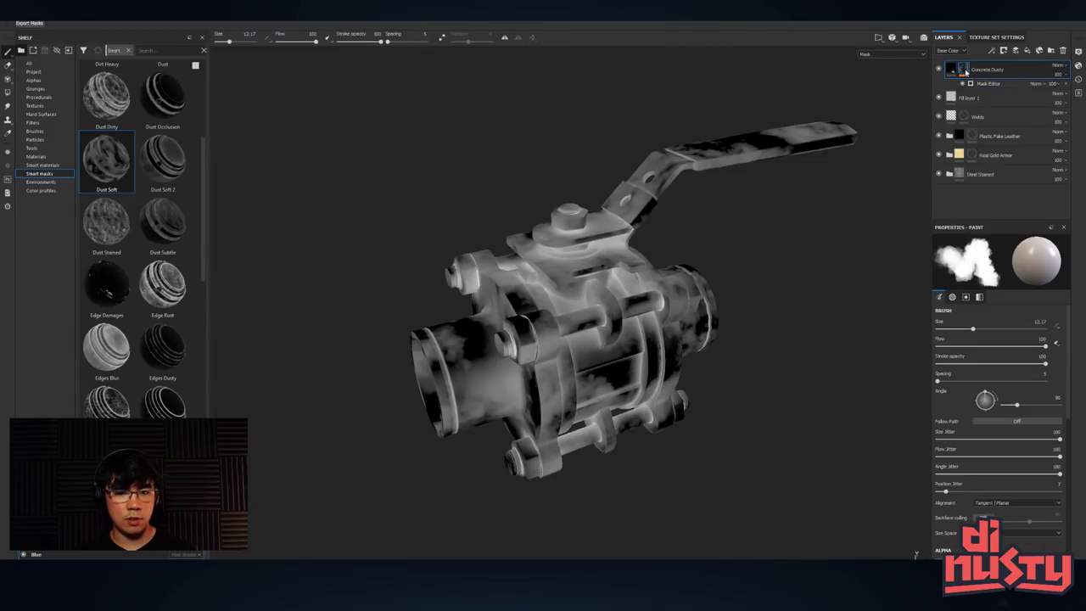
left_click_drag(889, 223, 896, 167, "alt")
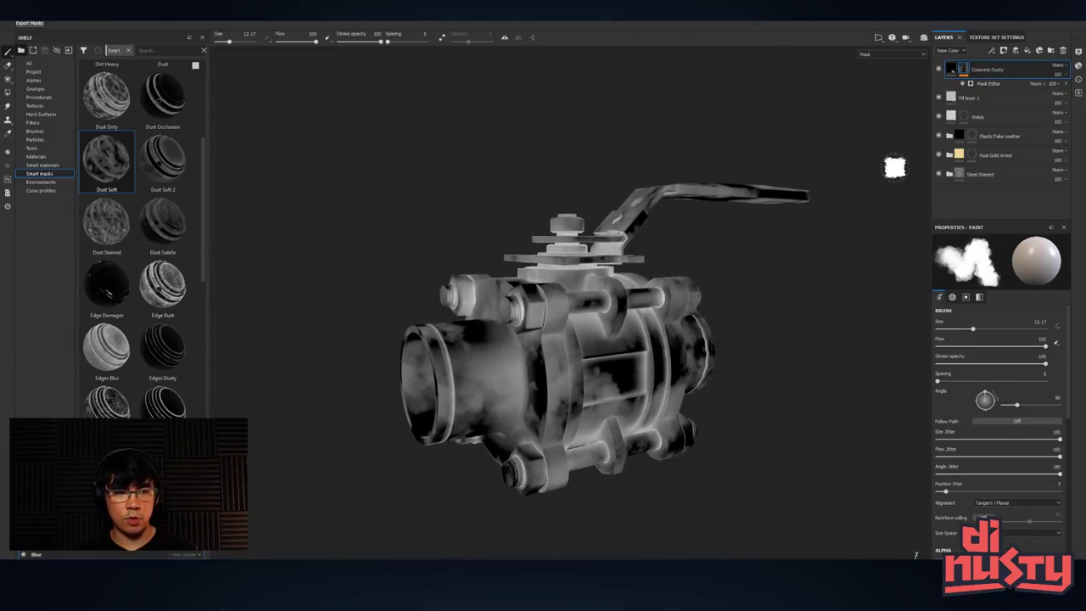
left_click(951, 71)
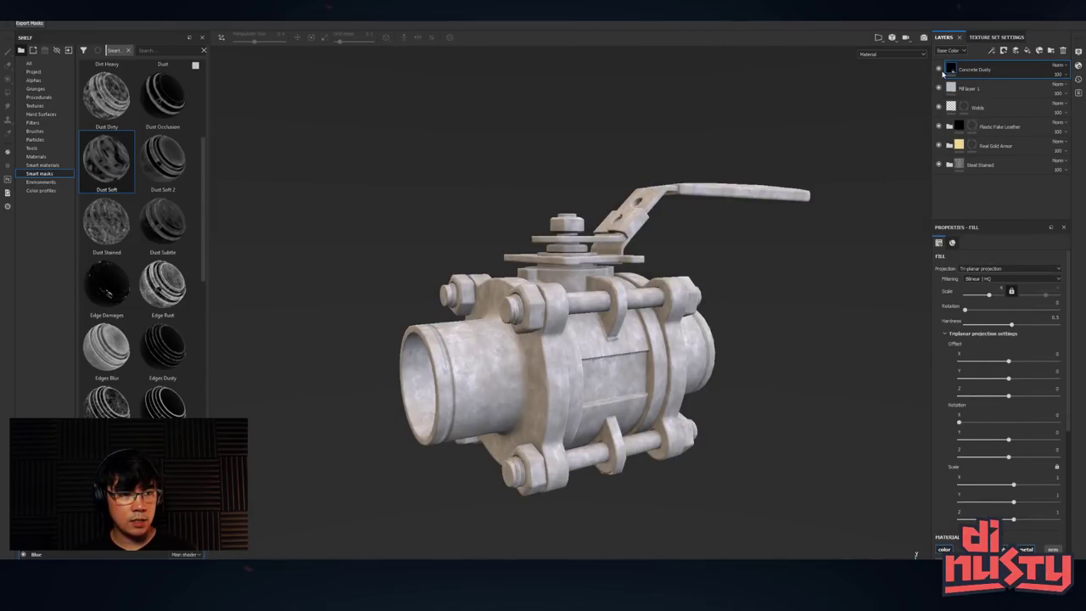
- Check the Concrete Dusty layer's visibility and delete the plain fill layer directly beneath it
left_click(939, 70)
left_click(939, 69)
left_click(979, 88)
key("Delete")
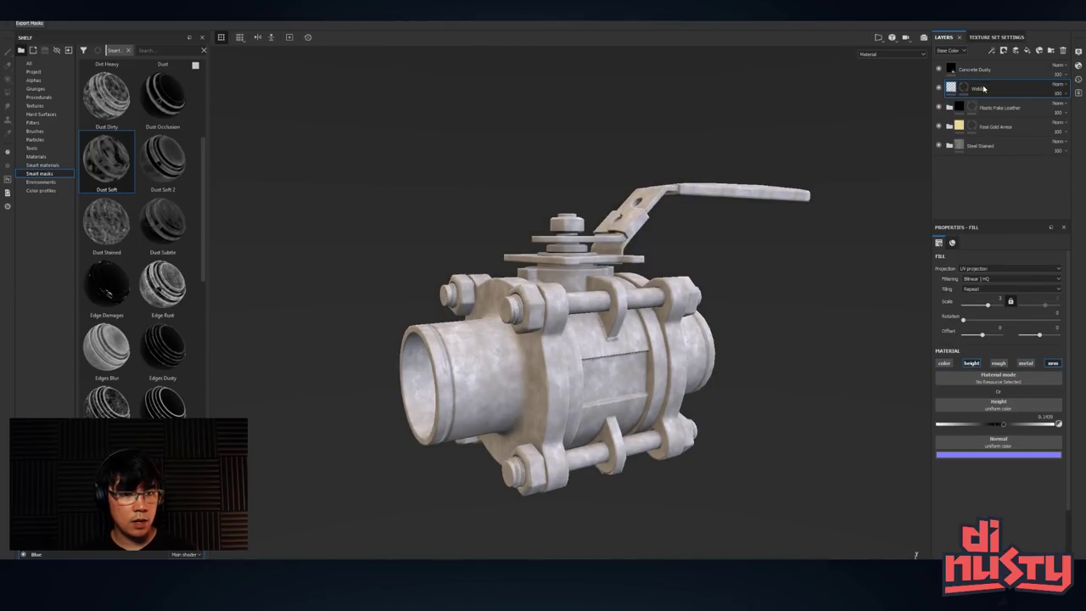
- Apply the Dust Soft smart mask to the Concrete Dusty layer
left_click(975, 70)
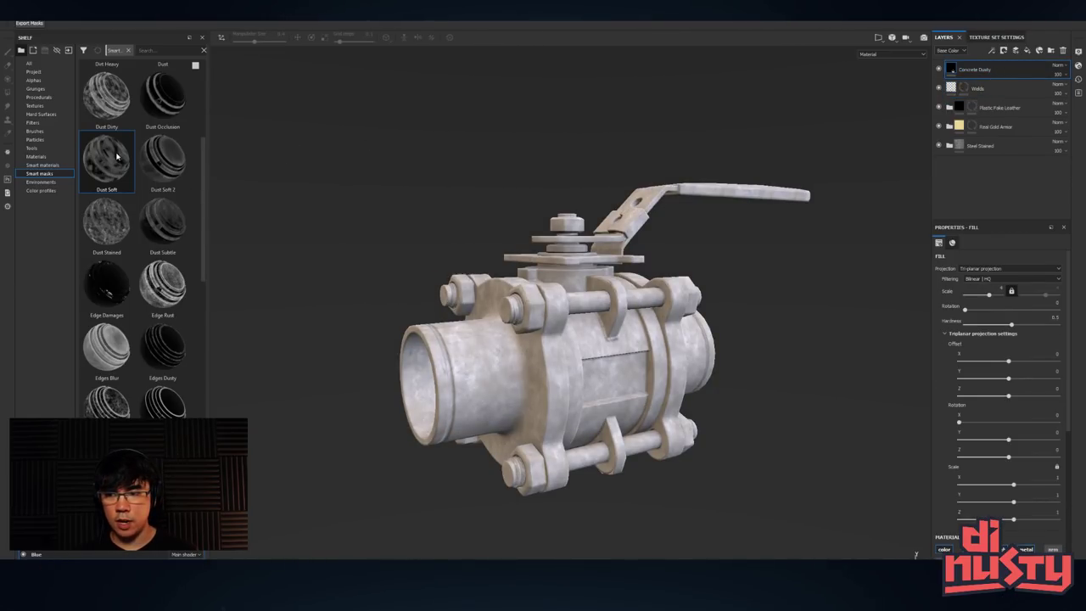
left_click_drag(116, 155, 969, 70)
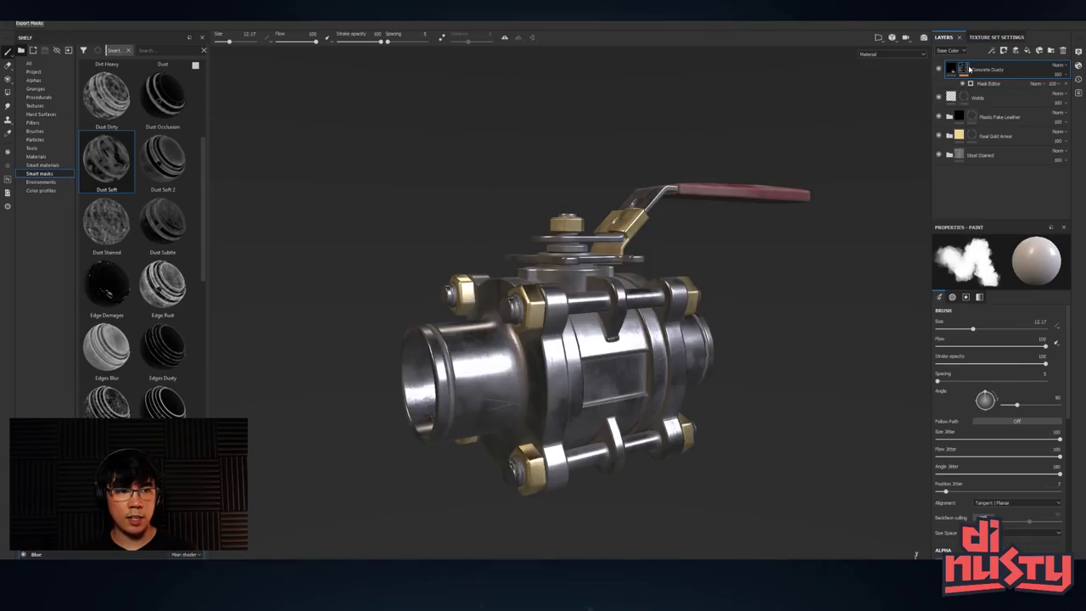
left_click_drag(711, 200, 726, 248, "alt")
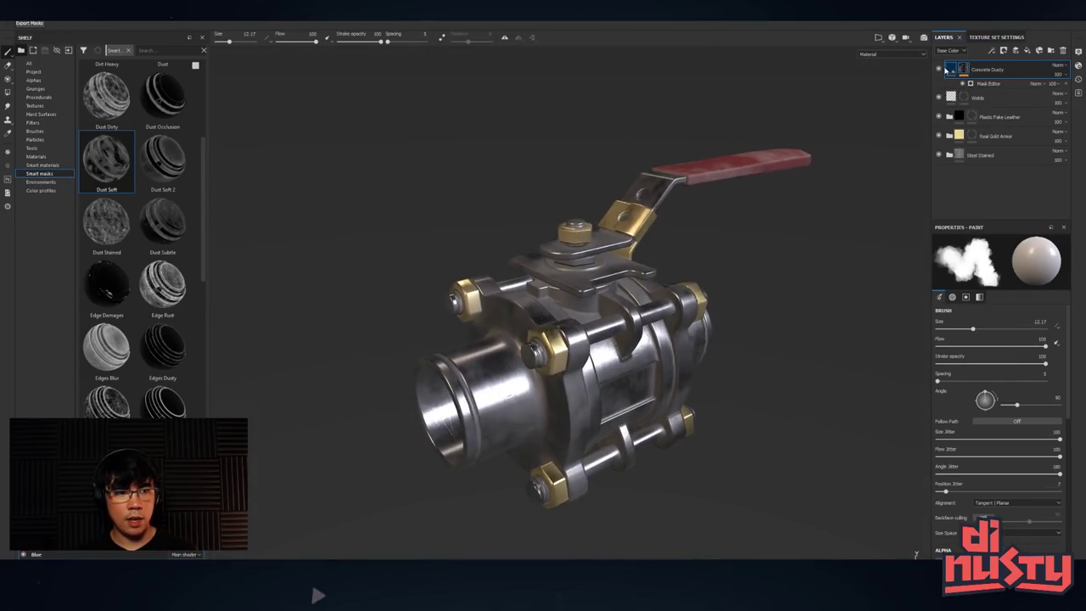
- Compare the valve with and without the masked Concrete Dusty layer
left_click(939, 70)
left_click(939, 69)
left_click(939, 70)
left_click(939, 69)
left_click(939, 70)
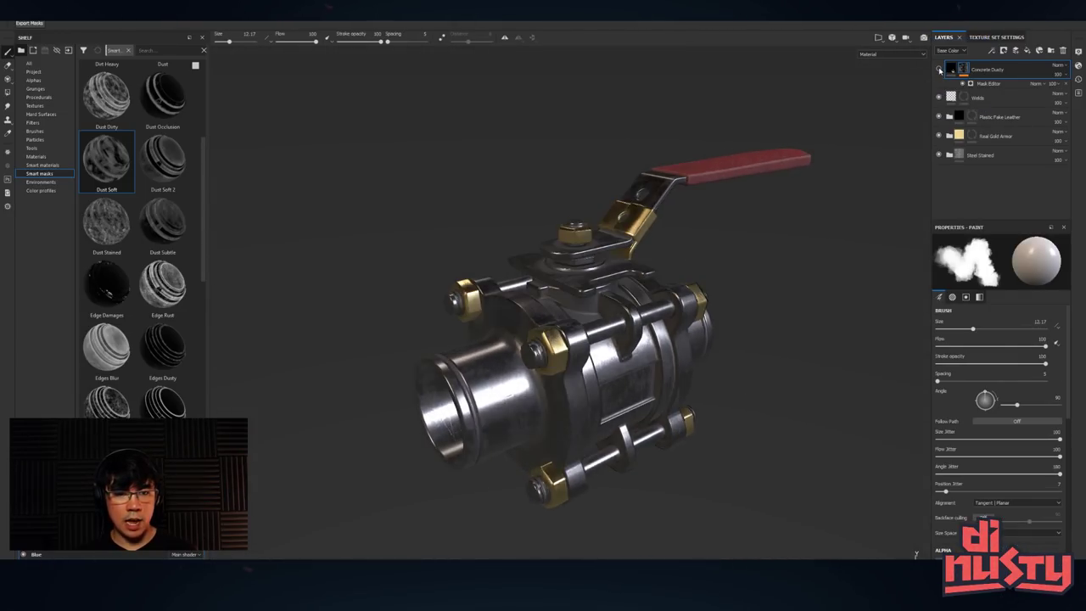
left_click(938, 70)
mouse_move(718, 173)
left_mouse_down("alt")
mouse_move(707, 246)
mouse_move(626, 241)
mouse_move(621, 165)
mouse_move(613, 173)
left_mouse_up("alt")
- View the Concrete Dusty mask alone and set its Mask Editor's Global Balance to 0.38
left_click(968, 72, "alt")
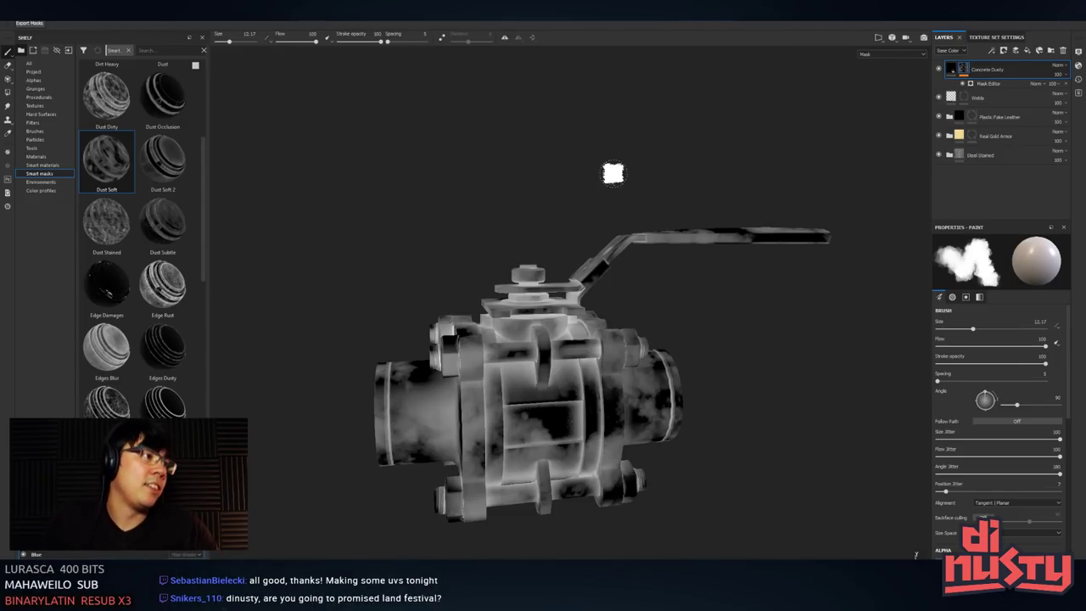
left_click(989, 83)
left_click_drag(820, 143, 725, 153, "alt")
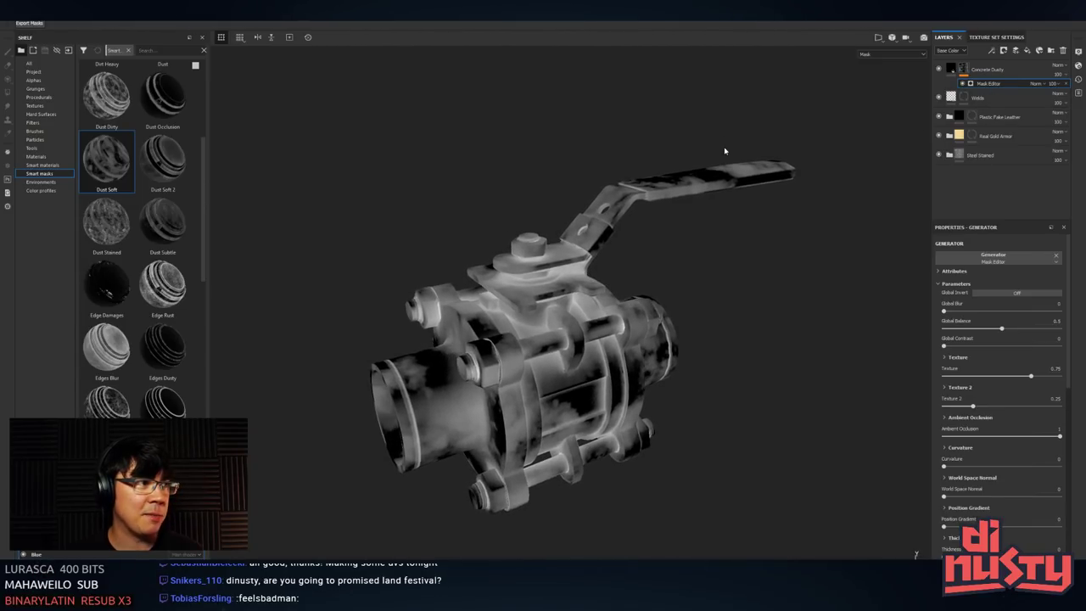
left_click_drag(653, 271, 752, 259, "alt")
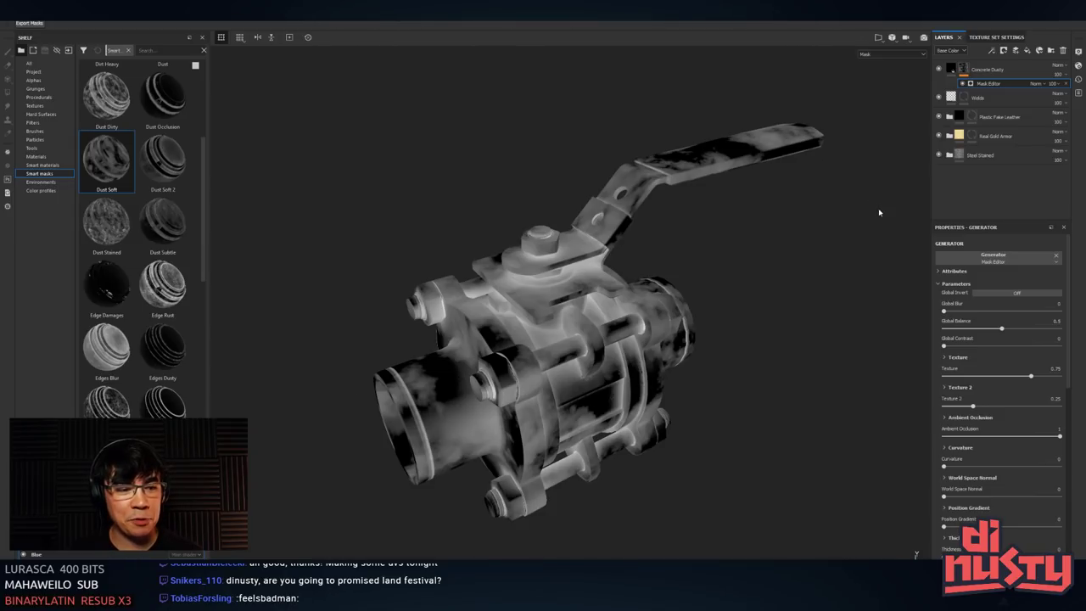
mouse_move(944, 312)
left_mouse_down()
mouse_move(956, 315)
mouse_move(932, 312)
left_mouse_up()
left_click_drag(1002, 332, 987, 330)
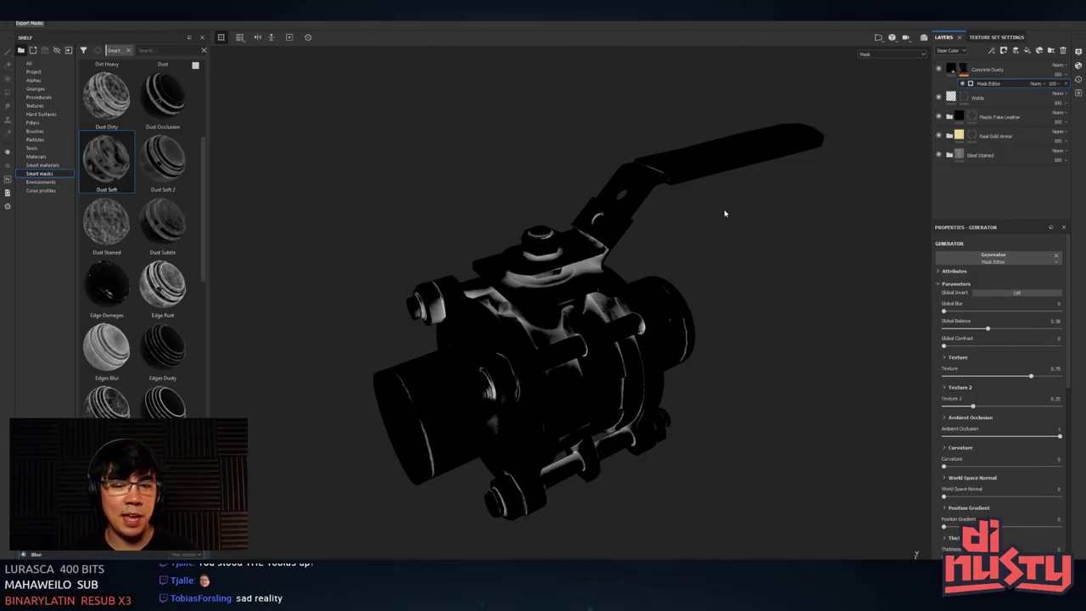
- Leave the mask-only view for the full material view and clear the Dust Soft generator from the Concrete Dusty mask
left_click_drag(725, 213, 729, 174, "alt")
left_click(951, 70)
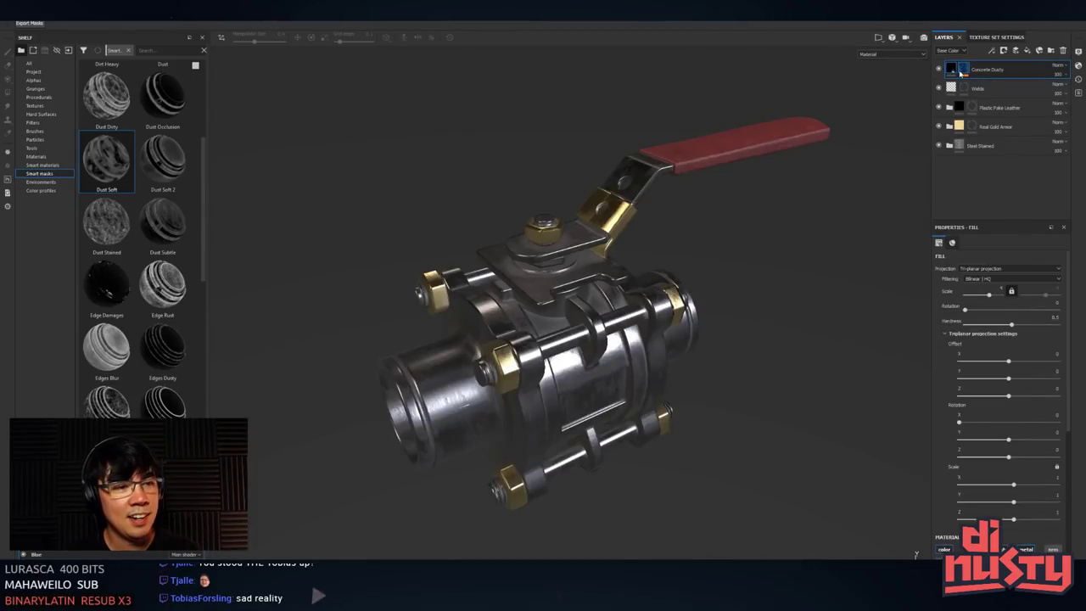
key("1")
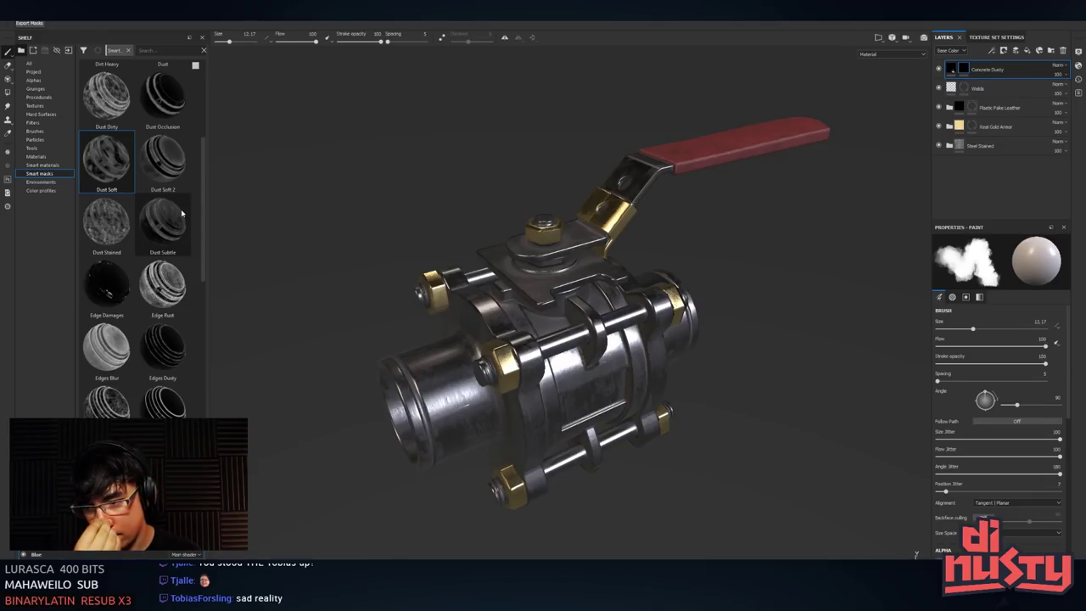
- Apply the smart mask directly below Moisture in the smart mask library to the Concrete Dusty layer
mouse_move(181, 209)
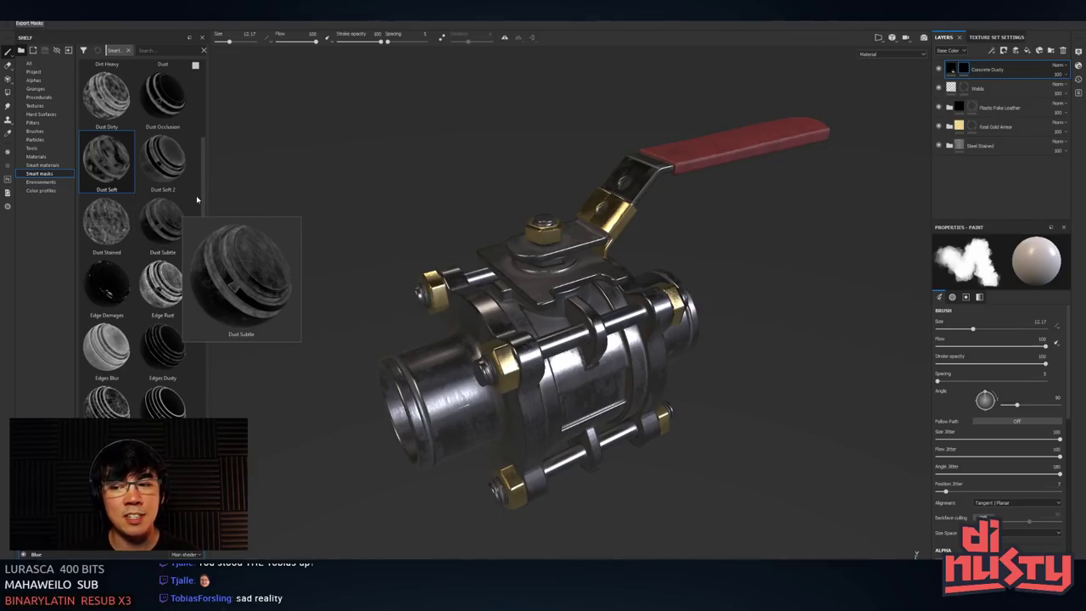
scroll(203, 191, "up", 1)
scroll(203, 191, "down", 2)
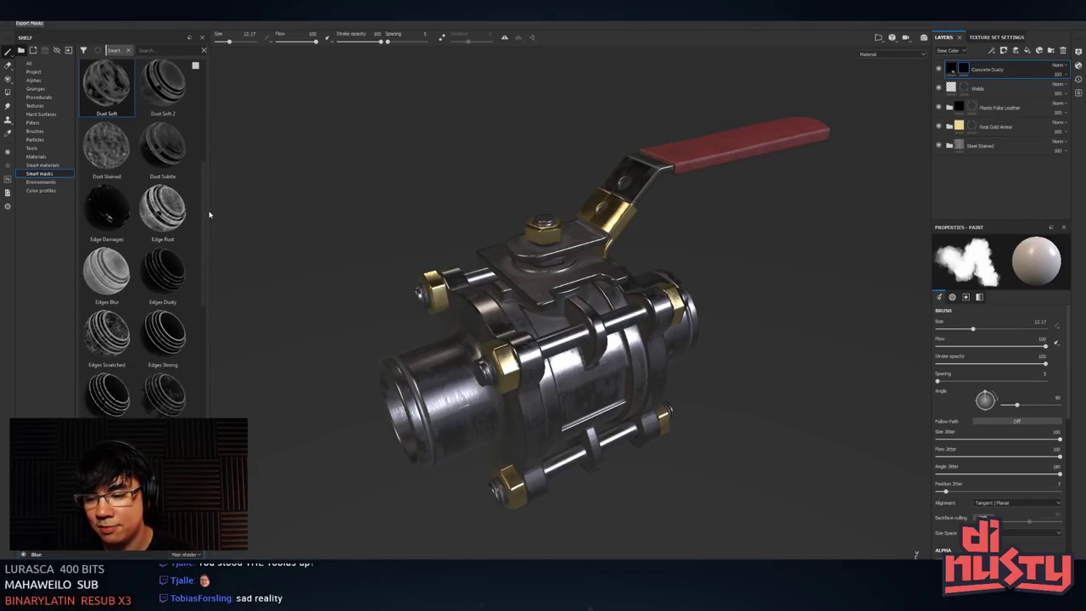
scroll(209, 215, "down", 5)
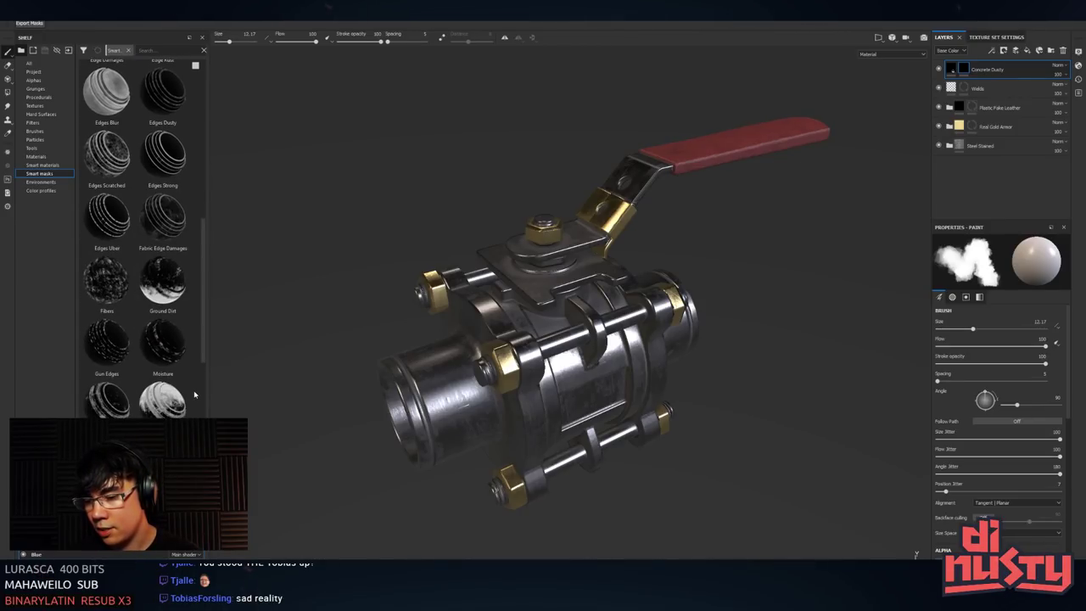
mouse_move(178, 411)
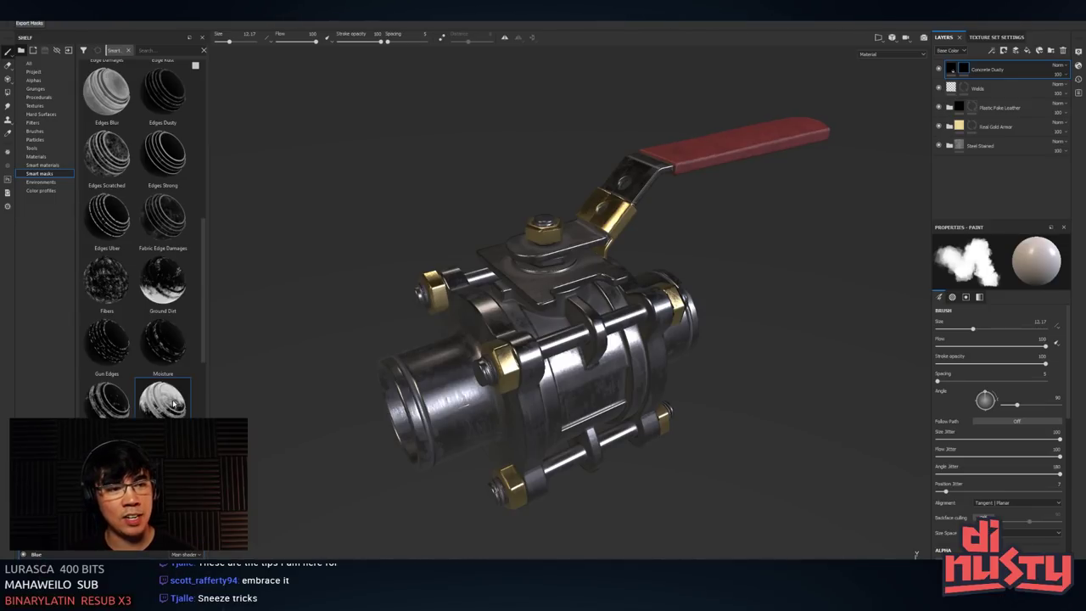
left_click_drag(173, 406, 975, 69)
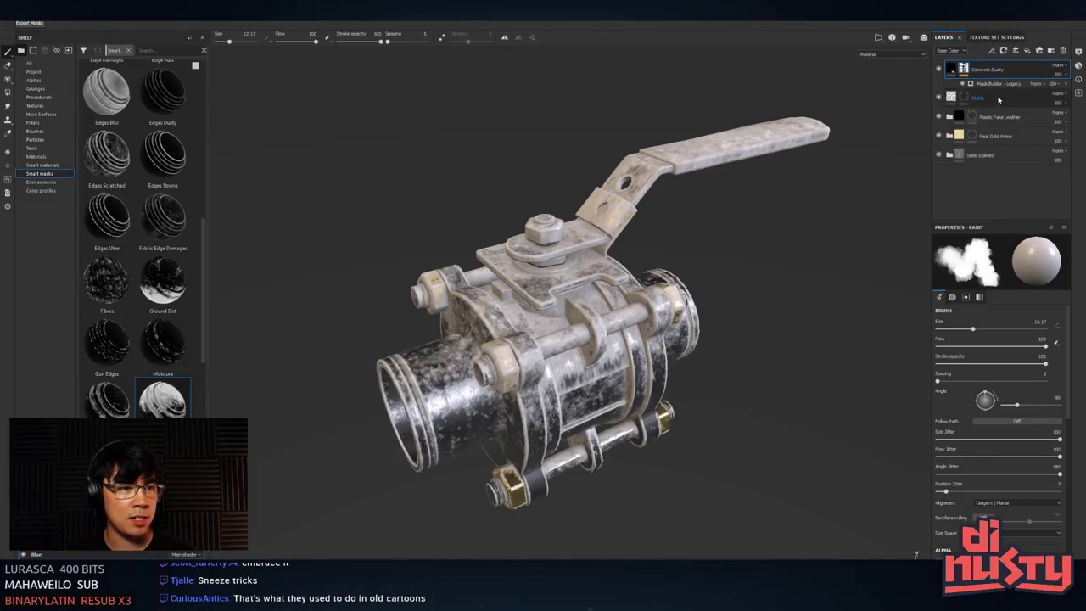
- Show the Concrete Dusty mask alone, open its Mask Builder - Legacy settings and check the available generators without switching
mouse_move(766, 243)
left_mouse_down("alt")
mouse_move(764, 193)
mouse_move(694, 158)
mouse_move(700, 283)
mouse_move(674, 241)
mouse_move(706, 255)
mouse_move(743, 214)
left_mouse_up("alt")
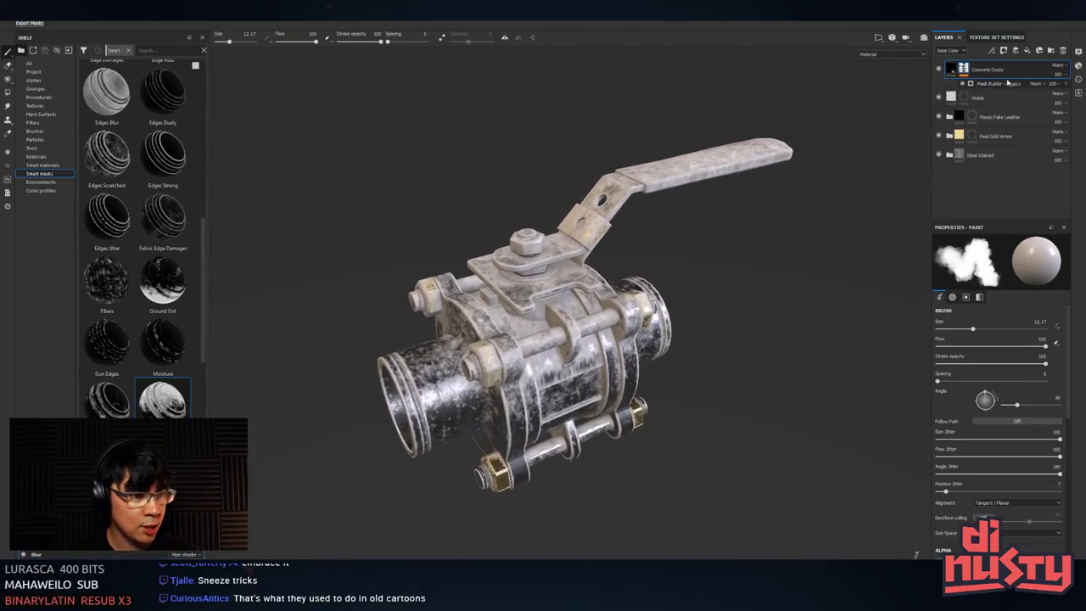
left_click(964, 69, "alt")
mouse_move(689, 189)
left_mouse_down("alt")
mouse_move(686, 221)
mouse_move(704, 187)
left_mouse_up("alt")
left_click(1009, 83)
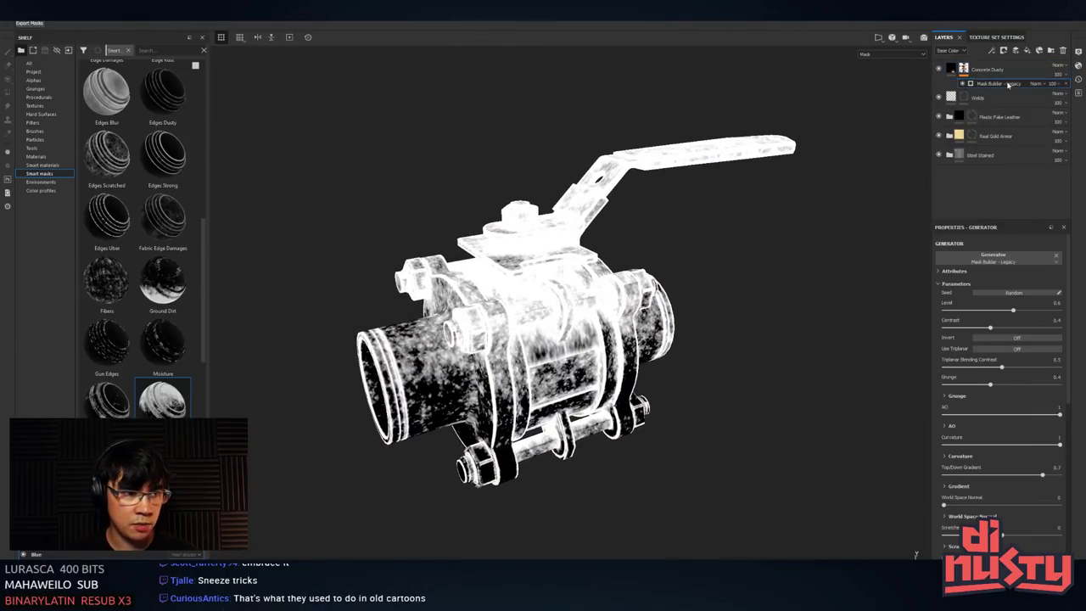
left_click(1014, 262)
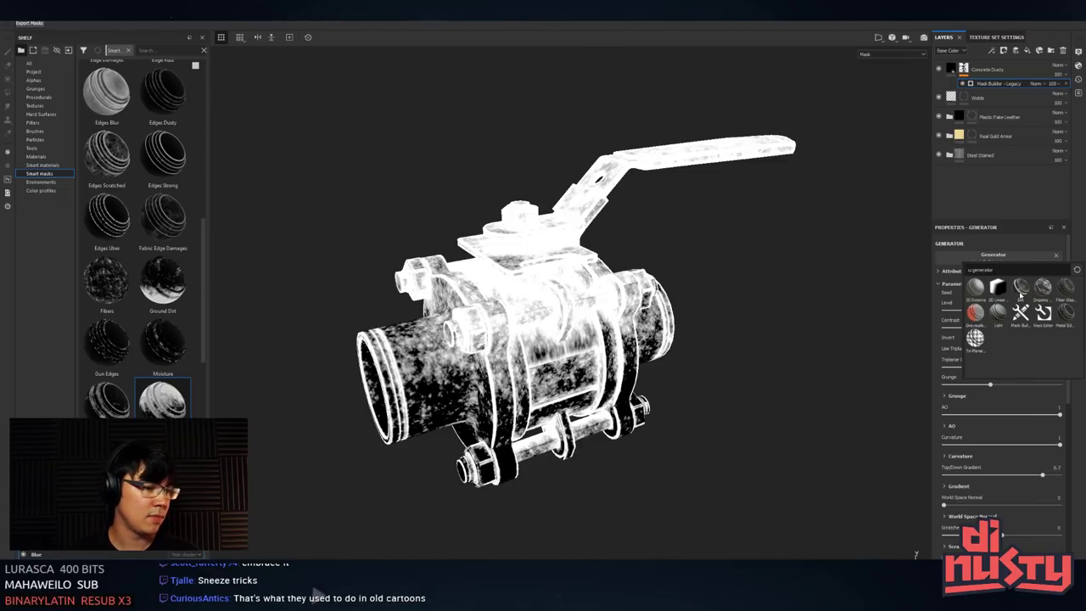
left_click(879, 264)
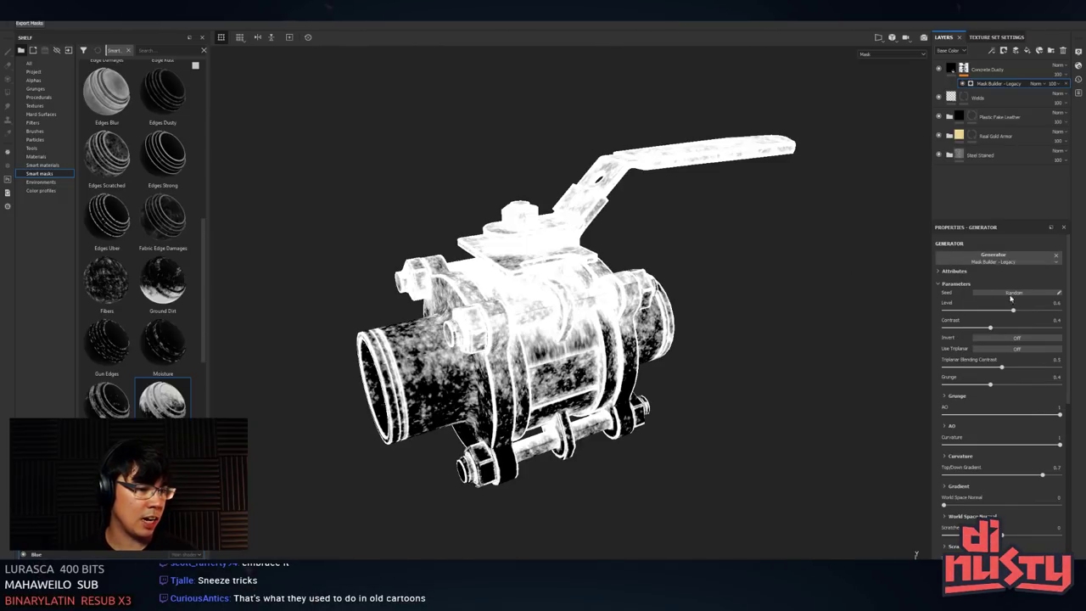
- Set the Mask Builder - Legacy generator's Contrast to 0 and its Level to 0.28
scroll(1010, 297, "down", 1)
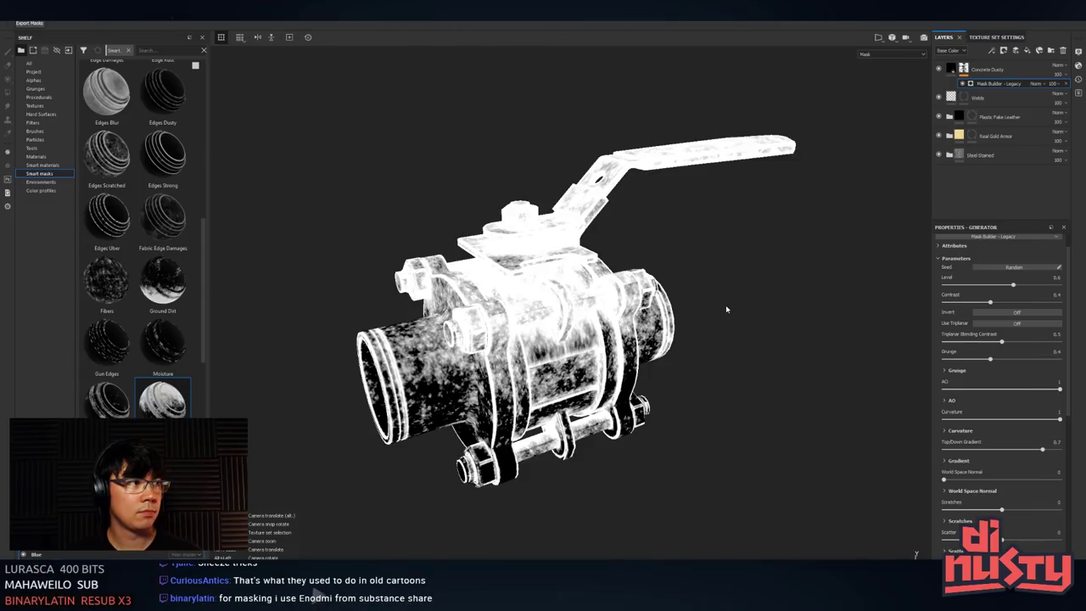
middle_click_drag(725, 309, 727, 329)
left_click_drag(728, 329, 727, 314, "alt")
middle_click_drag(727, 313, 721, 300, "alt")
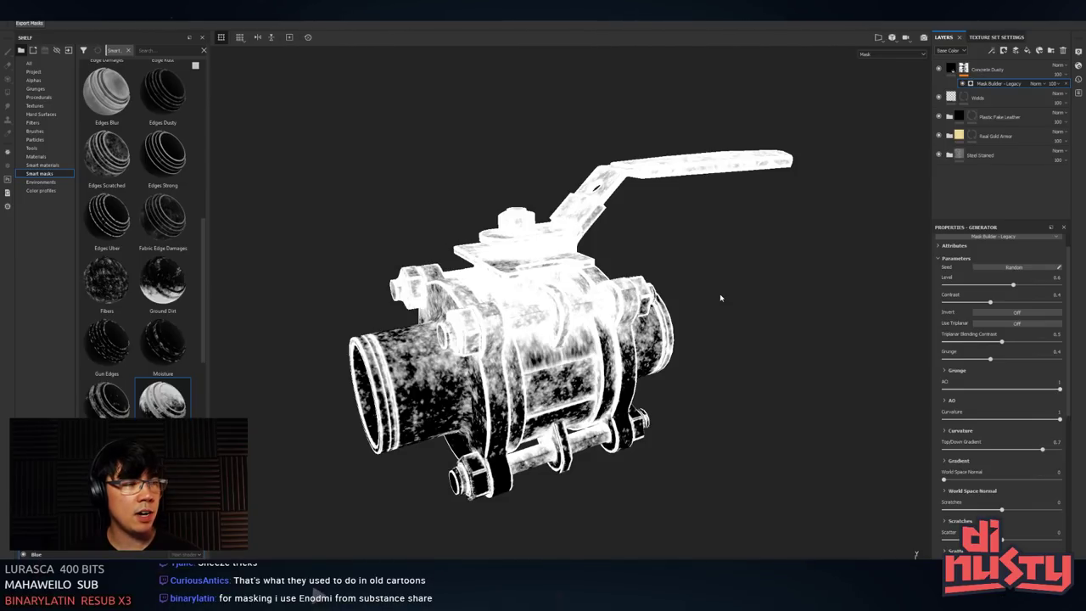
mouse_move(720, 296)
left_mouse_down("alt")
mouse_move(721, 311)
mouse_move(732, 296)
mouse_move(716, 298)
mouse_move(751, 267)
mouse_move(742, 293)
mouse_move(723, 285)
left_mouse_up("alt")
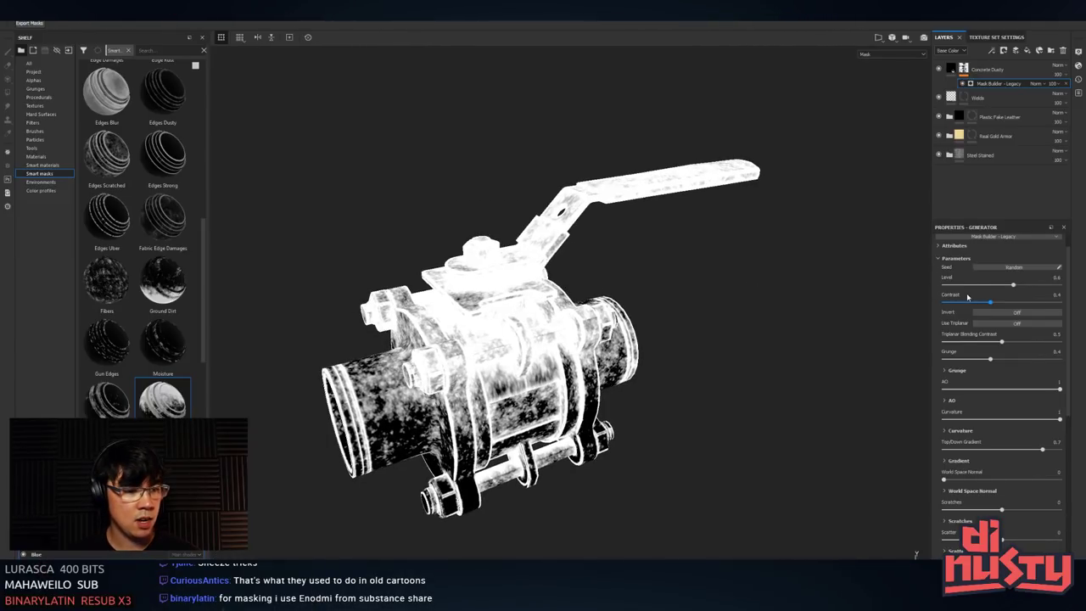
left_click_drag(992, 304, 926, 306)
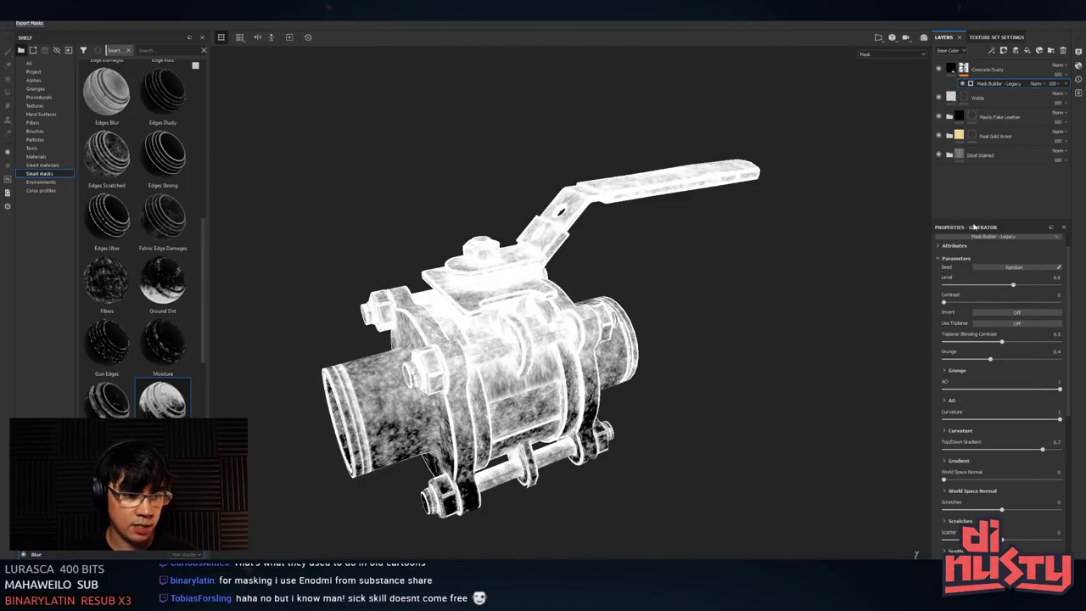
left_click_drag(1010, 286, 975, 286)
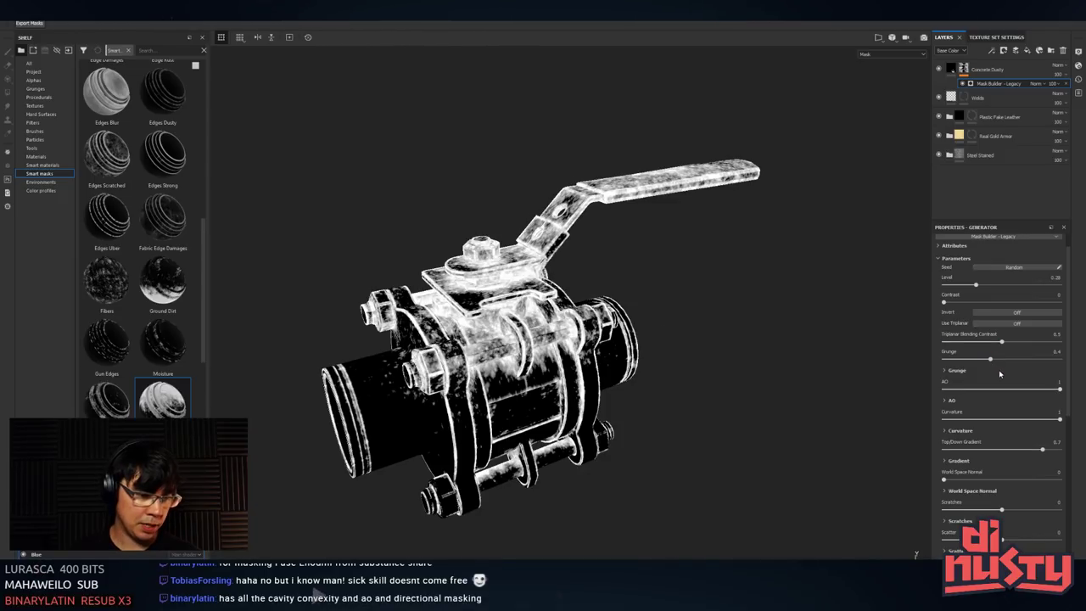
- Compare the mask with and without triplanar projection, leave Use Triplanar on, and set Grunge to 0.23
left_click(1015, 325)
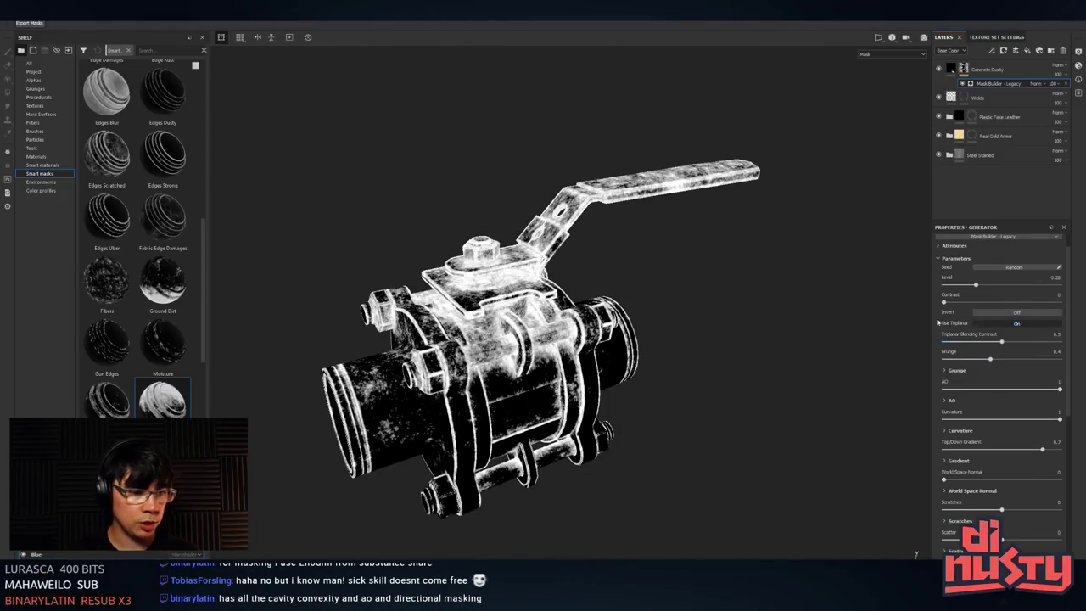
left_click(1020, 326)
left_click(1019, 326)
left_click(1019, 325)
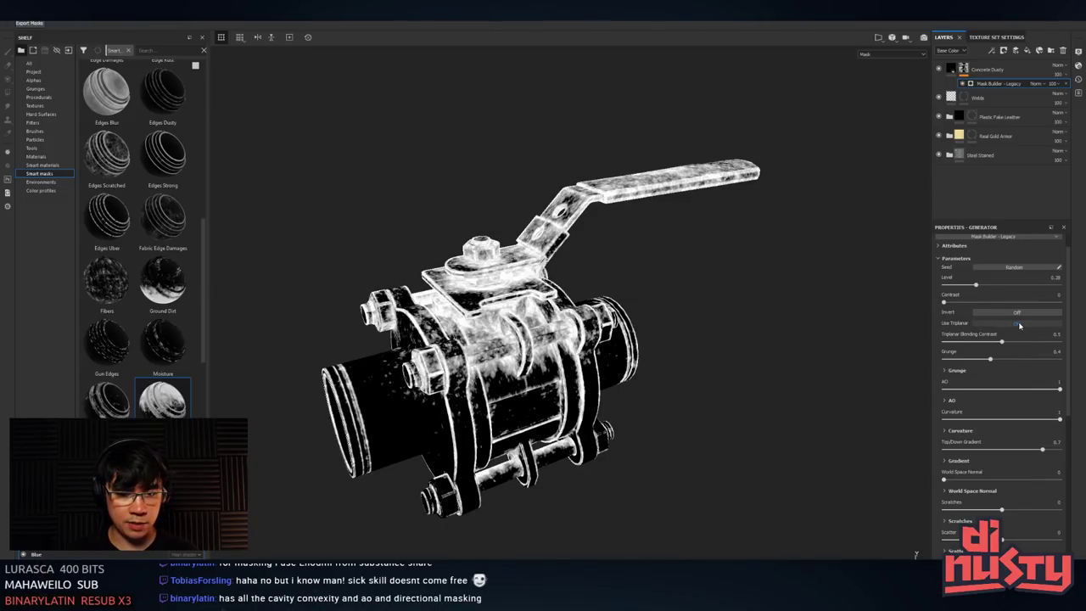
left_click(1019, 325)
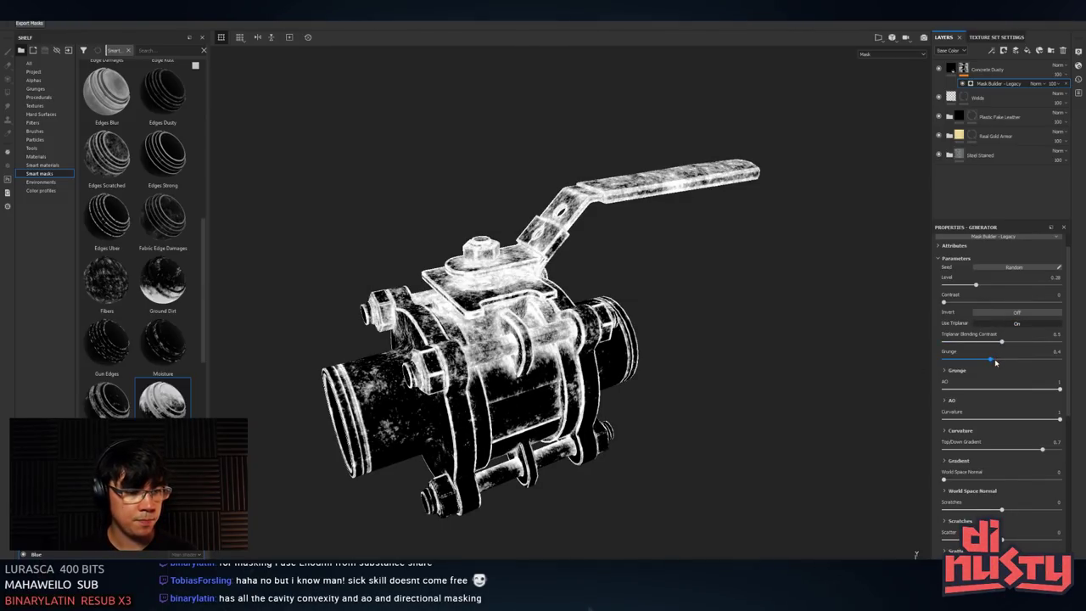
left_click_drag(991, 360, 970, 368)
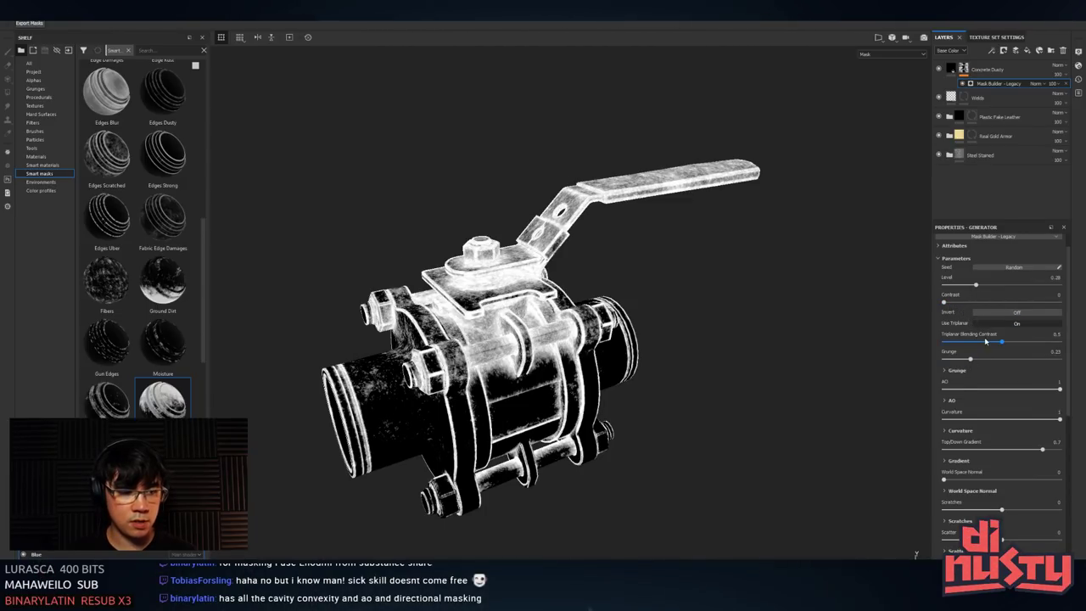
- Try different Curvature amounts on the Mask Builder - Legacy generator and settle on 0
left_click_drag(1059, 419, 887, 412)
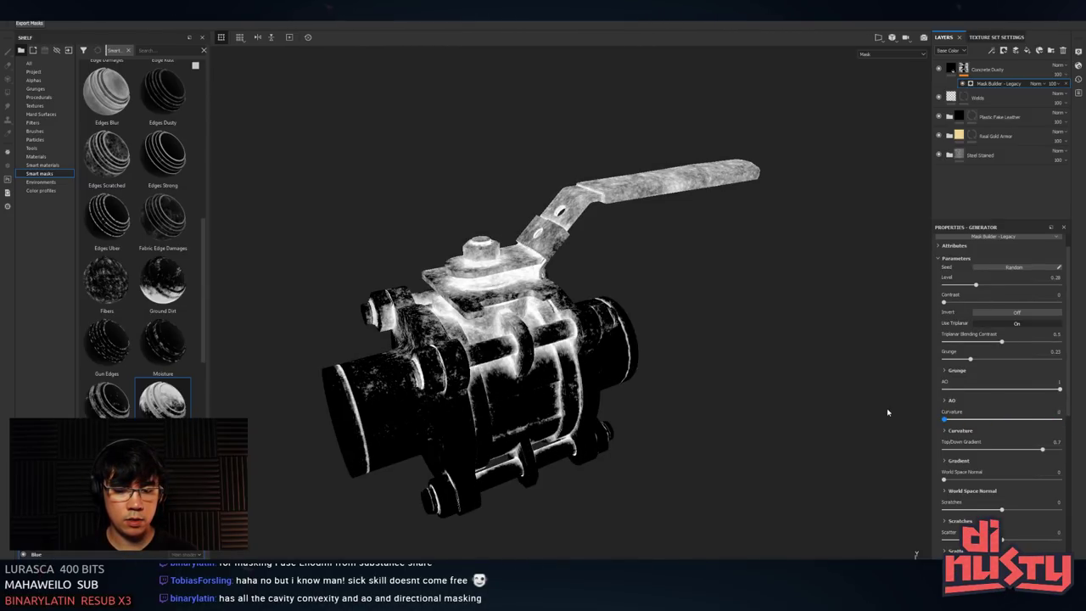
left_click_drag(972, 411, 1067, 395)
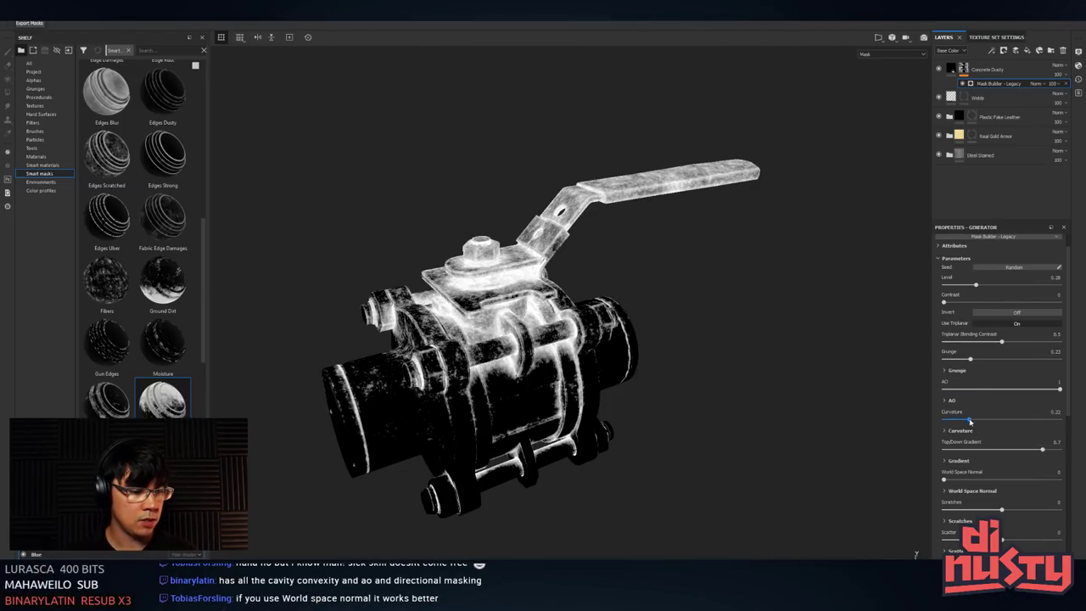
left_click_drag(970, 421, 758, 381)
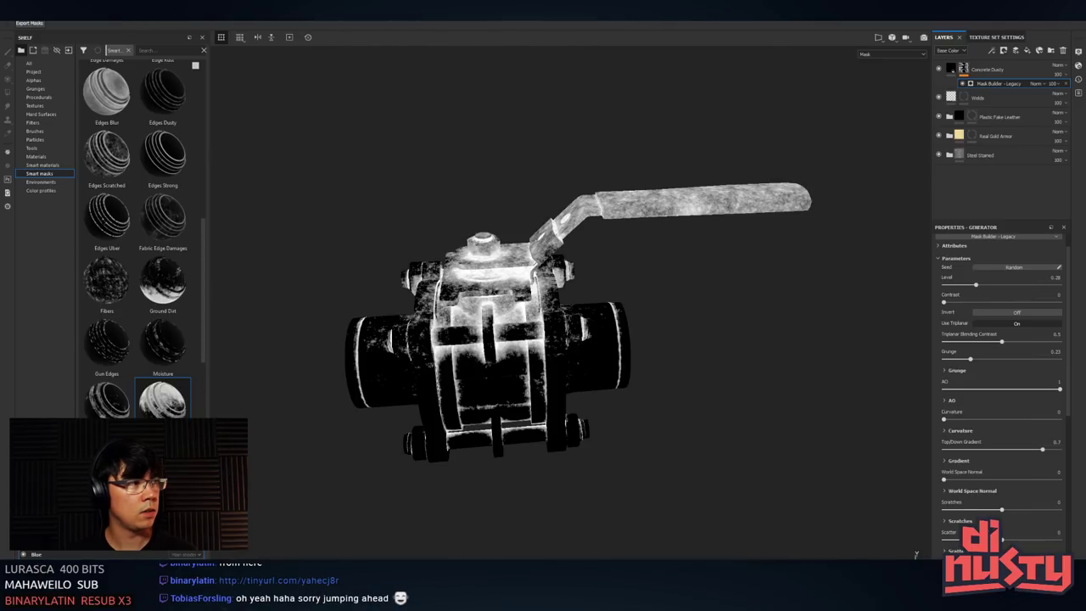
- Switch to the browser and examine the Enodmi Mask Generator v2 thread on Polycount, including its usage notes and example images
left_click_drag(1084, 429, 585, 91)
scroll(575, 209, "down", 1)
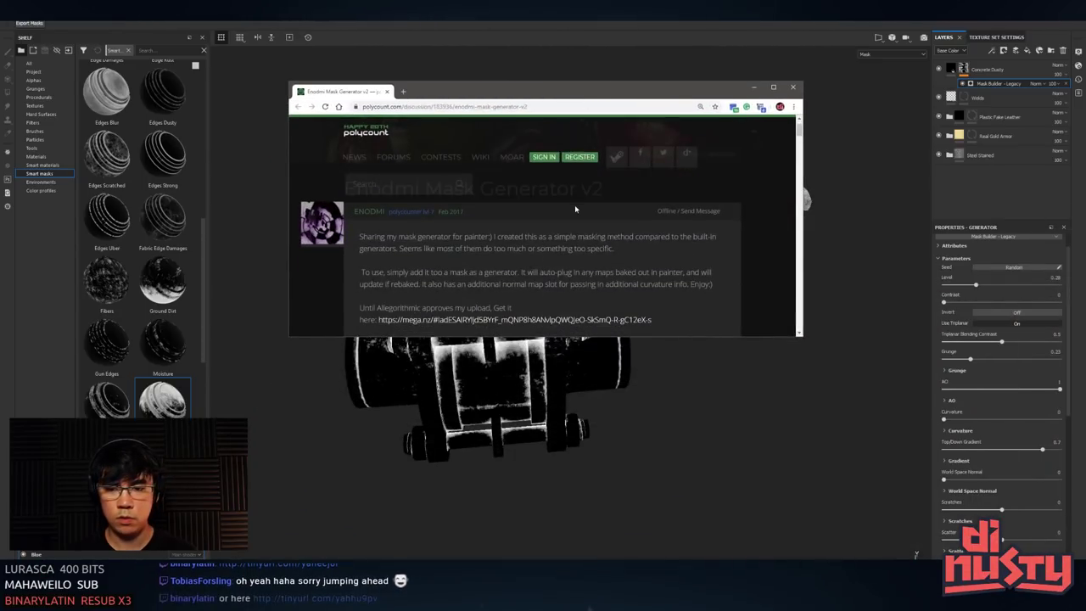
scroll(574, 209, "down", 1)
left_click_drag(700, 337, 700, 519)
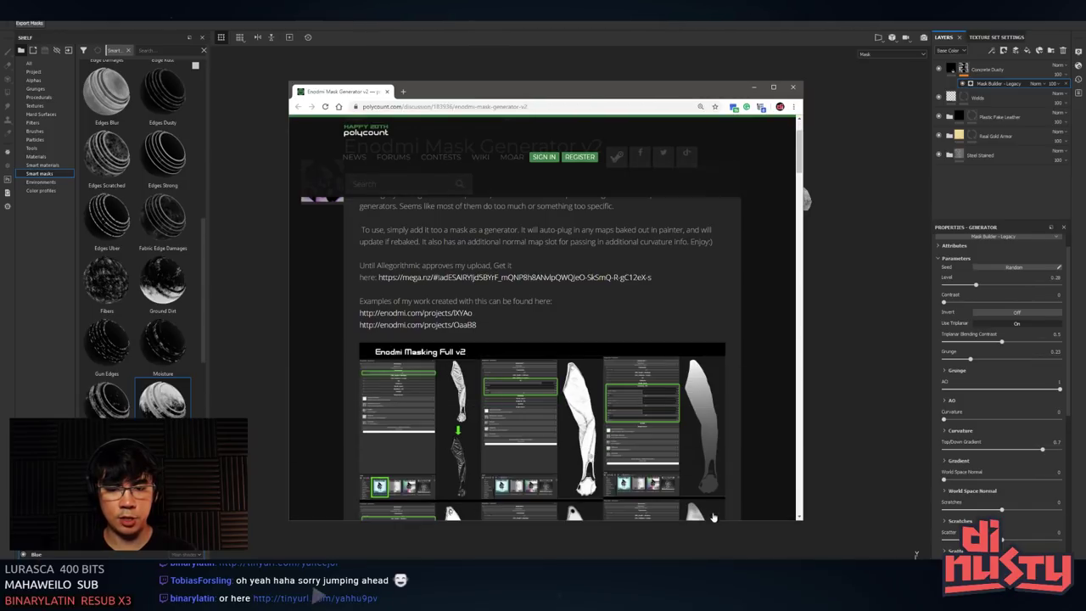
scroll(668, 335, "down", 5)
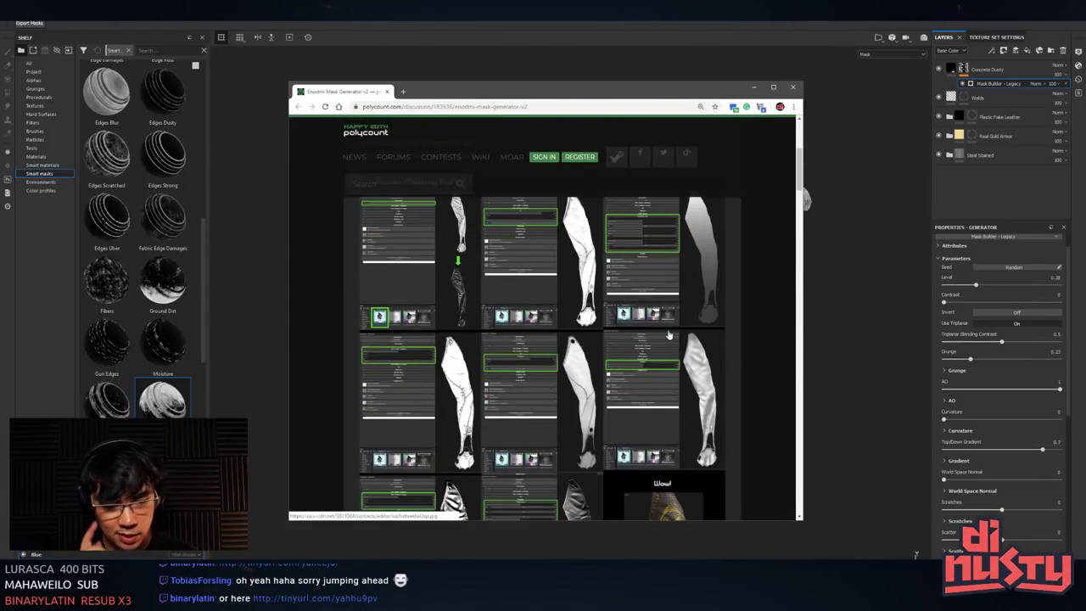
scroll(669, 335, "down", 3)
scroll(668, 331, "down", 2)
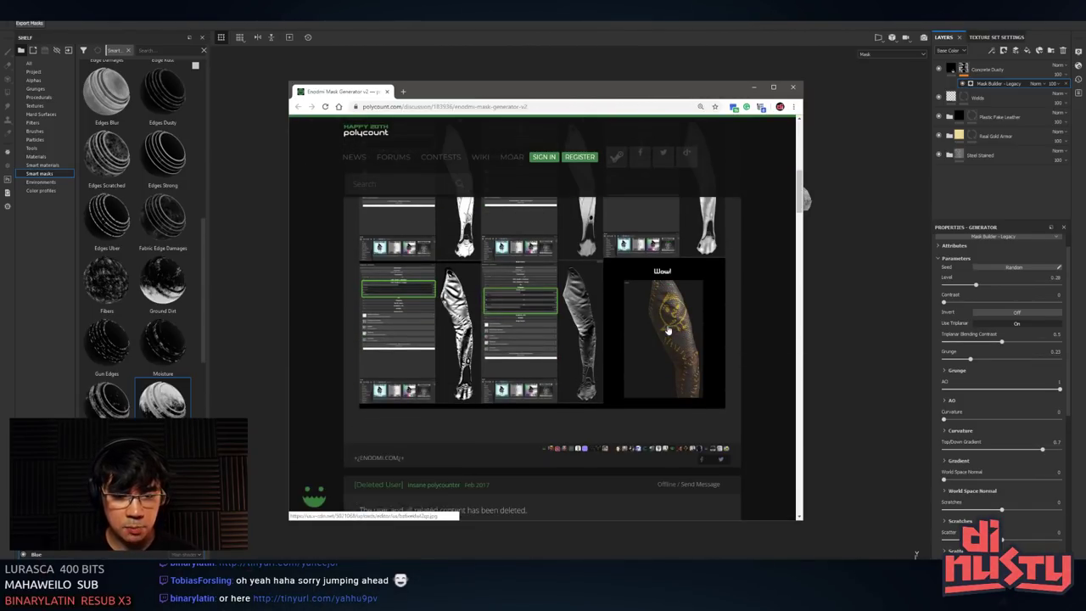
scroll(669, 330, "down", 1)
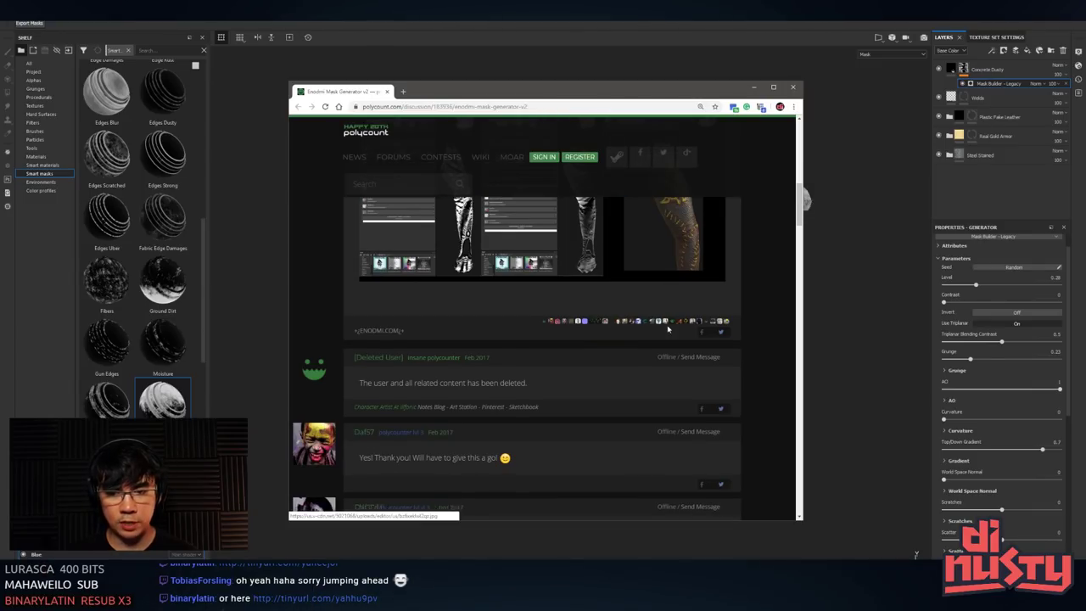
scroll(668, 336, "up", 5)
scroll(668, 338, "up", 4)
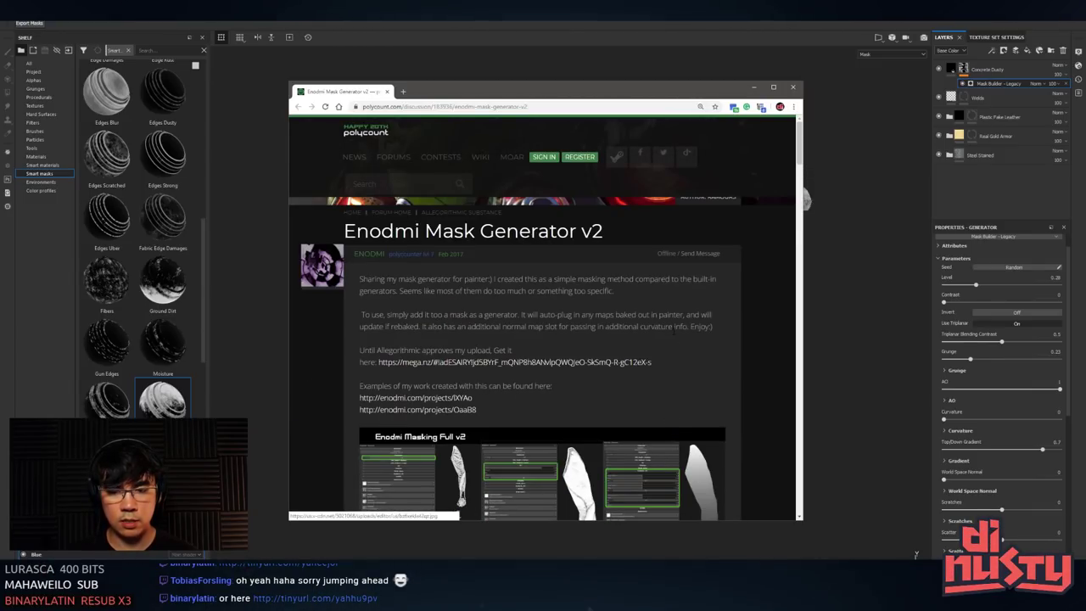
scroll(674, 337, "down", 2)
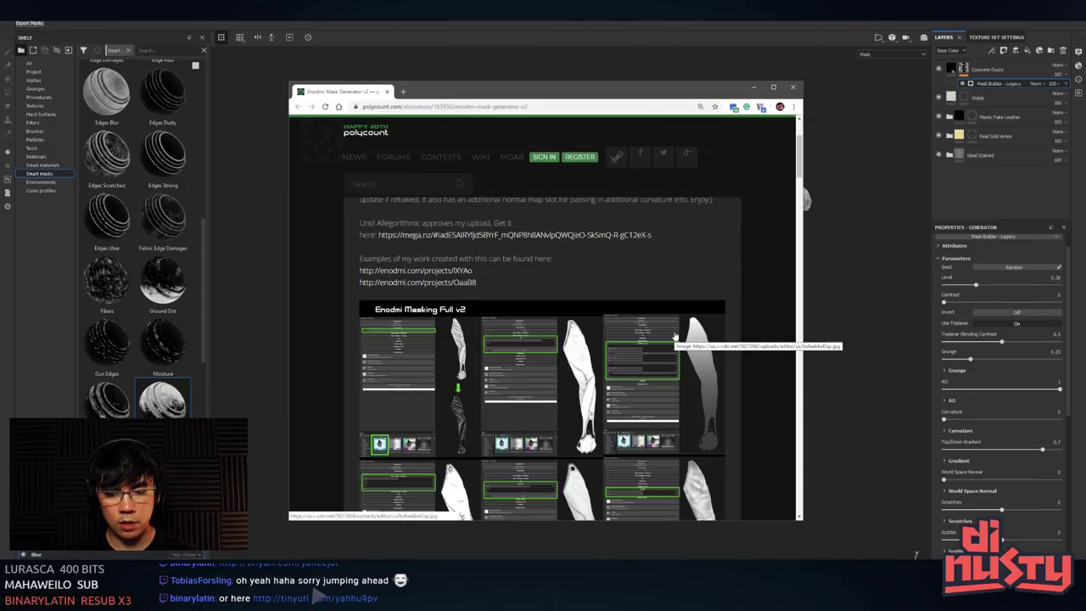
scroll(674, 337, "down", 5)
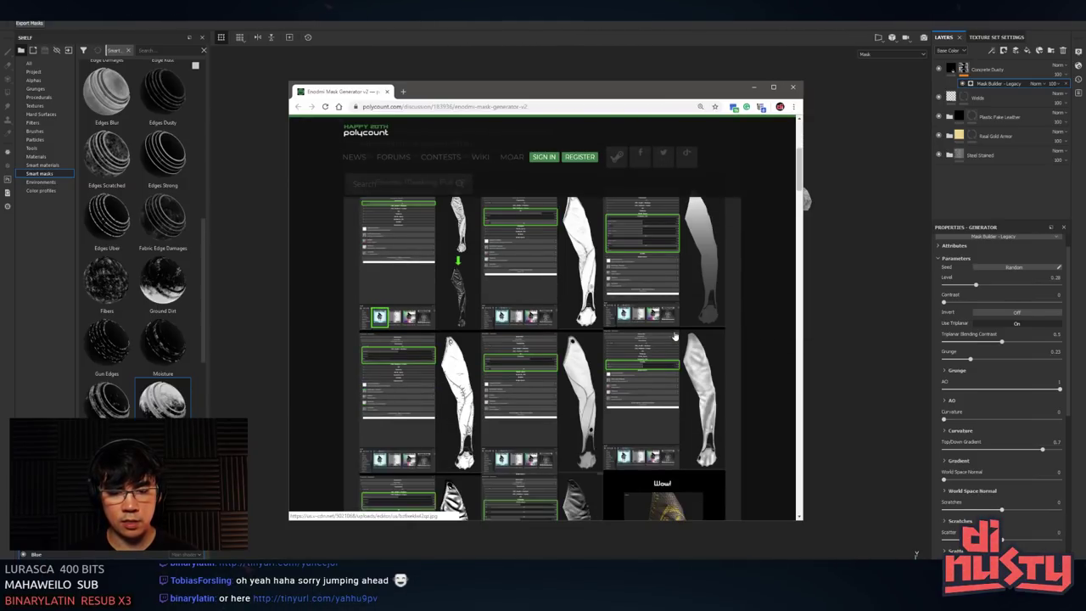
scroll(680, 341, "up", 5)
scroll(680, 340, "down", 3)
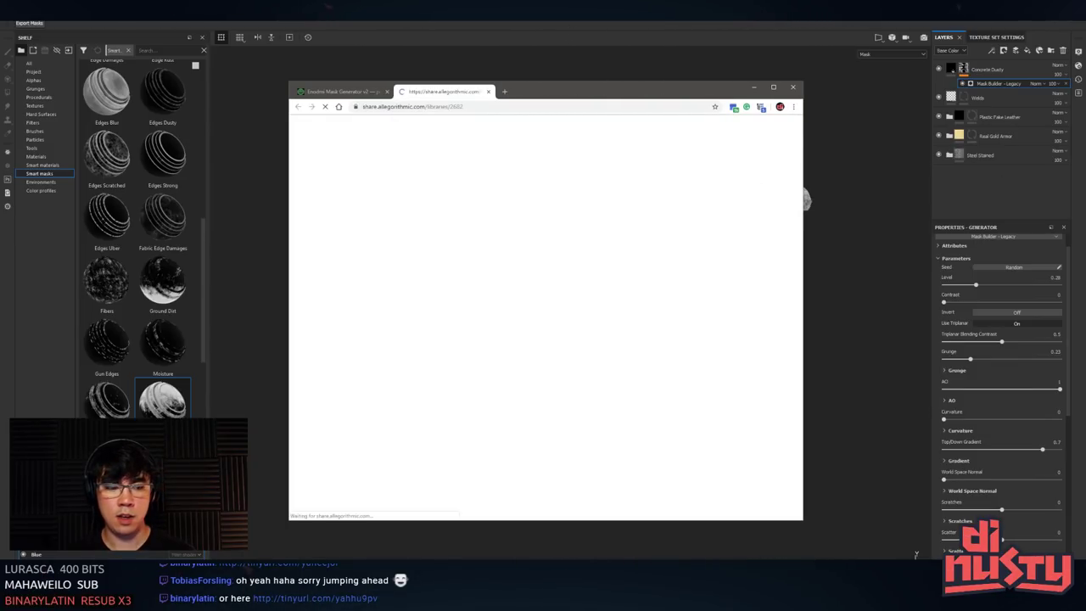
- Switch back to Substance Painter and set the Mask Builder - Legacy generator's Top/Down Gradient to about 0.82
key("alt+Tab")
left_click_drag(721, 337, 856, 328, "alt")
middle_click_drag(856, 327, 810, 276, "alt")
left_click_drag(808, 276, 788, 233, "alt")
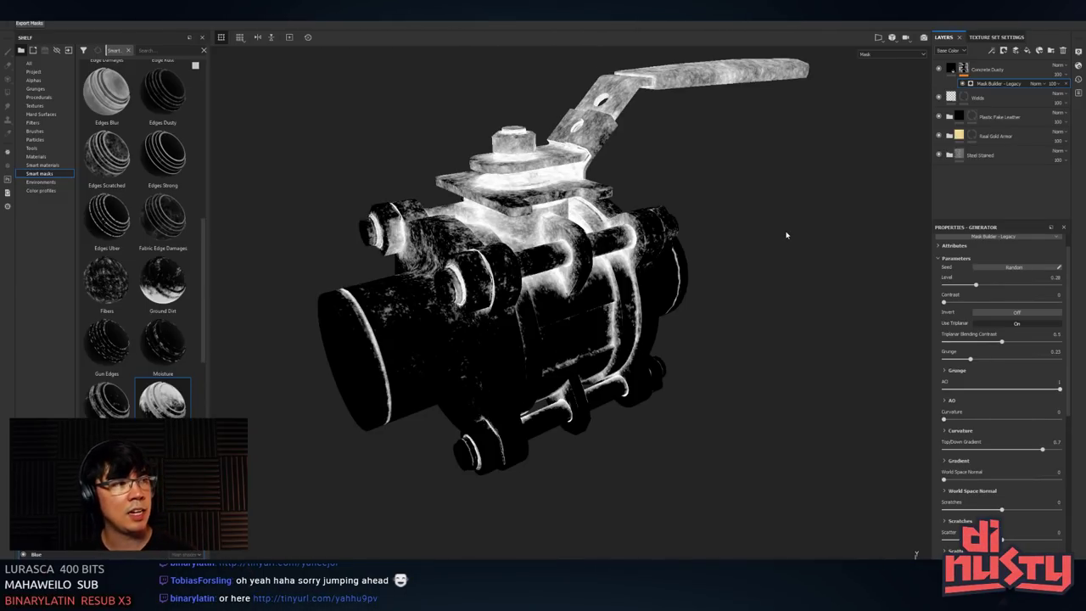
mouse_move(808, 326)
left_mouse_down("alt")
mouse_move(831, 373)
mouse_move(805, 339)
left_mouse_up("alt")
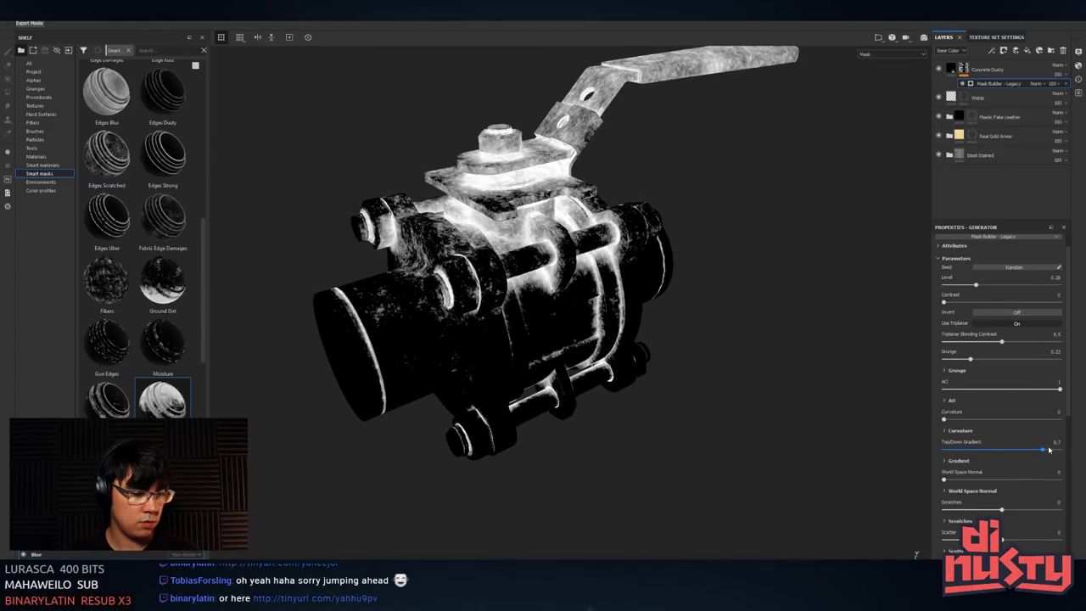
mouse_move(1043, 453)
left_mouse_down()
mouse_move(1005, 449)
mouse_move(1052, 448)
left_mouse_up()
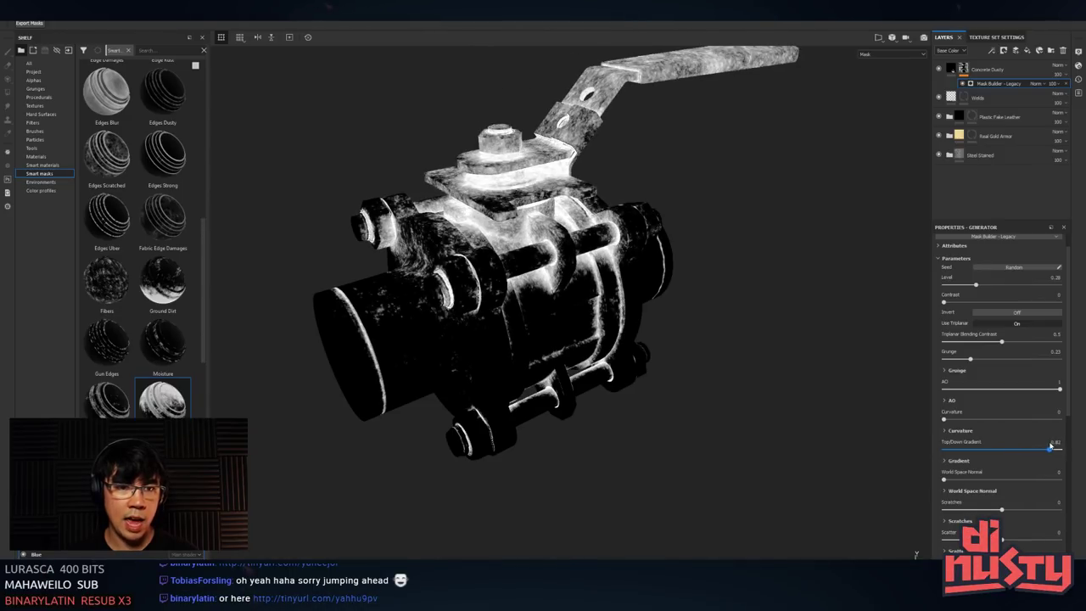
- Try lower and negative Top/Down Gradient amounts on the Mask Builder - Legacy generator and reset the value to 0
left_click_drag(789, 365, 718, 380, "alt")
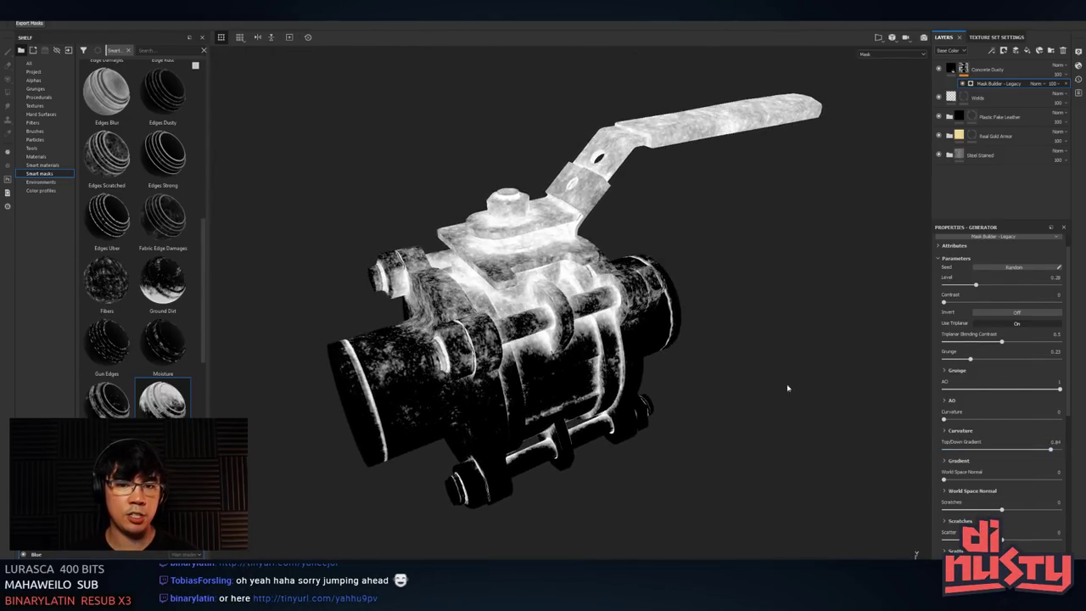
left_click_drag(1030, 454, 890, 454)
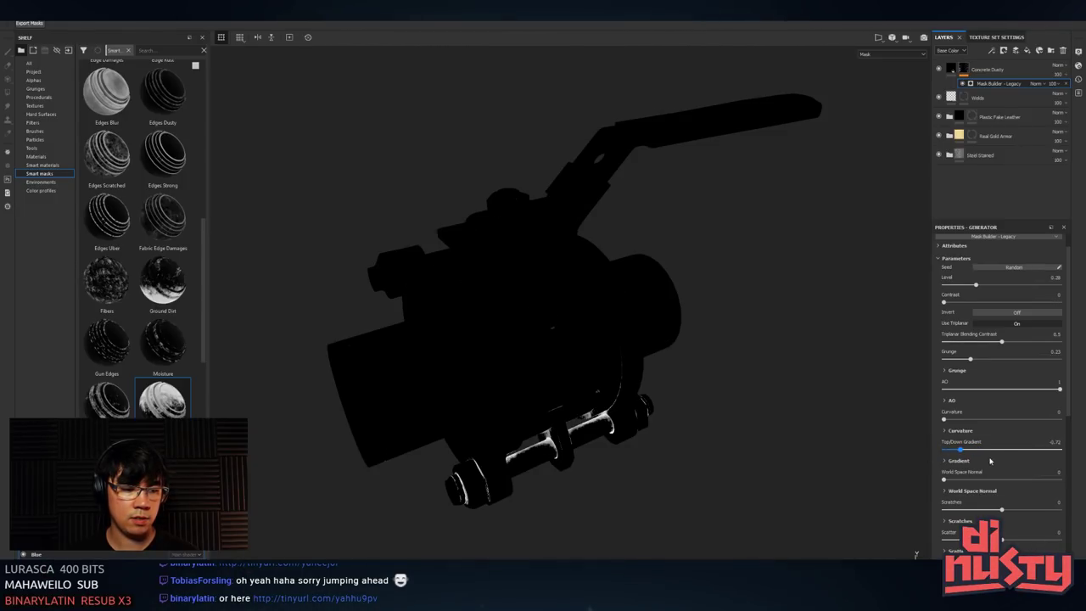
left_click_drag(991, 461, 1006, 459)
left_click(1052, 443)
type("0")
key("Return")
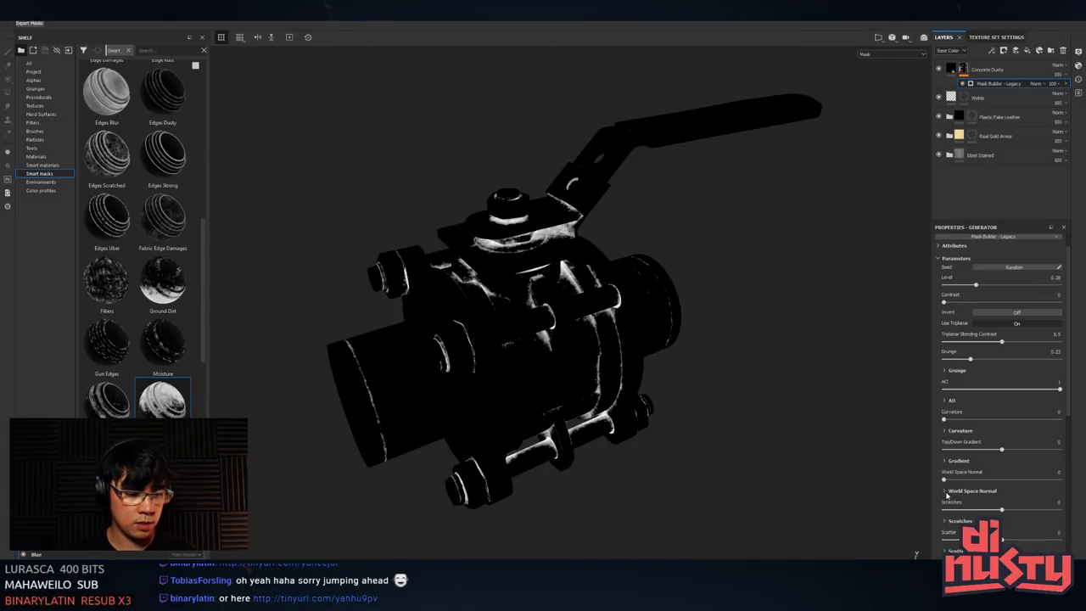
- Expand the generator's World Space Normal settings and raise Top Intensity to about 0.51
left_click(945, 491)
mouse_move(1006, 507)
left_mouse_down()
mouse_move(1042, 508)
mouse_move(1023, 508)
left_mouse_up()
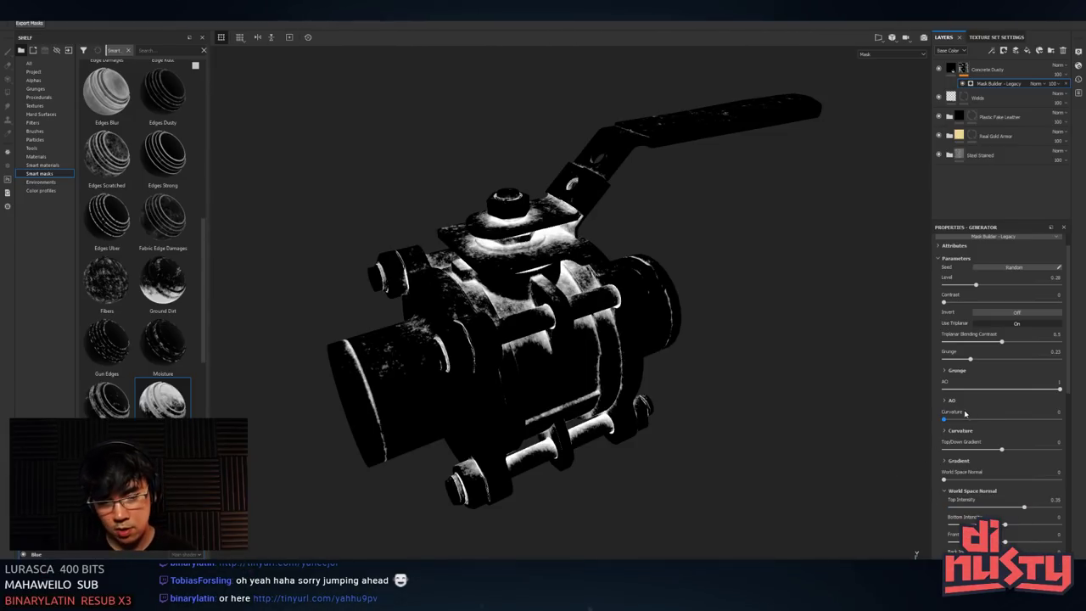
scroll(964, 413, "down", 1)
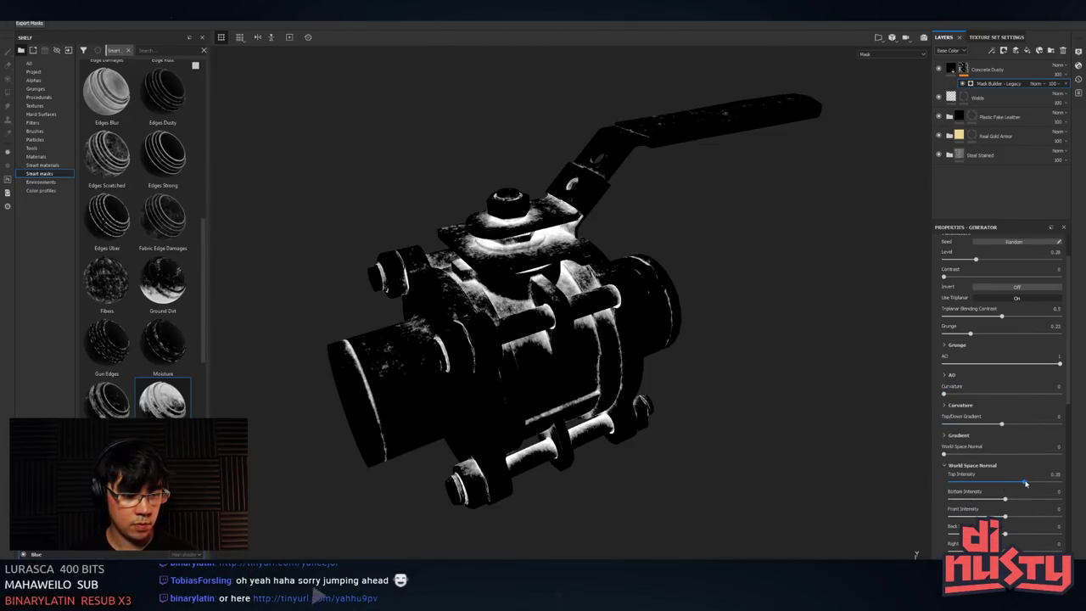
left_click_drag(1025, 483, 1033, 483)
scroll(949, 477, "down", 4)
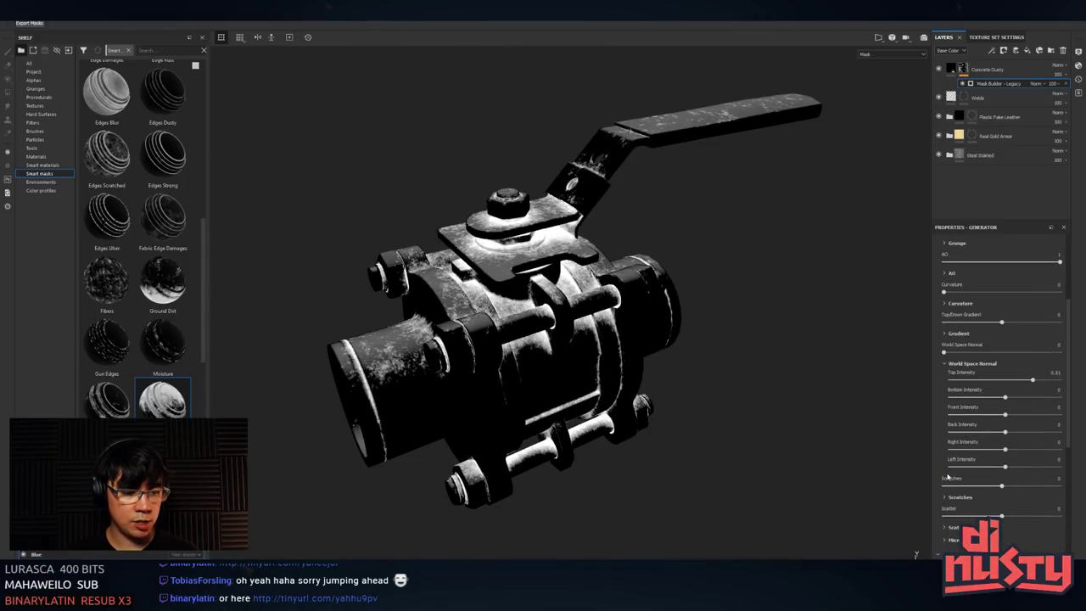
scroll(948, 477, "down", 7)
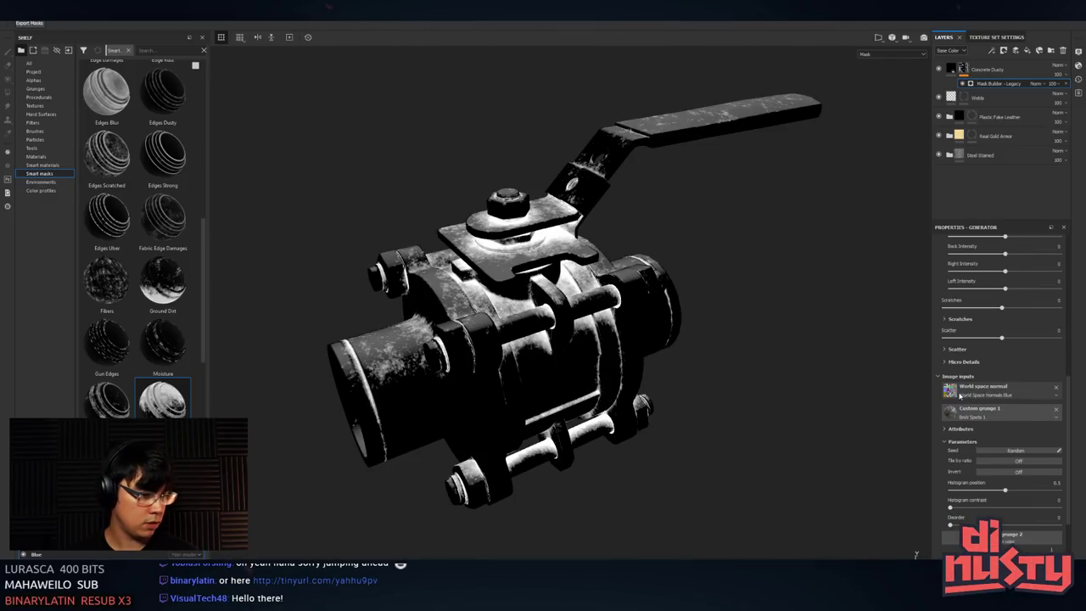
- Examine the mesh maps available for baking in the texture set settings, then close the Baking dialog without baking
left_click(995, 37)
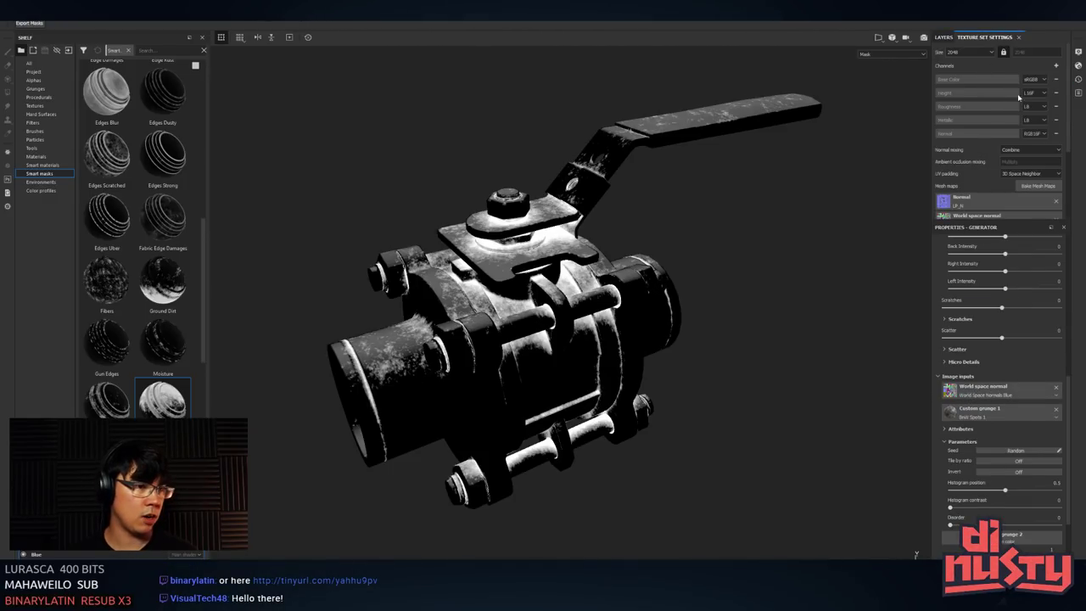
left_click(1030, 188)
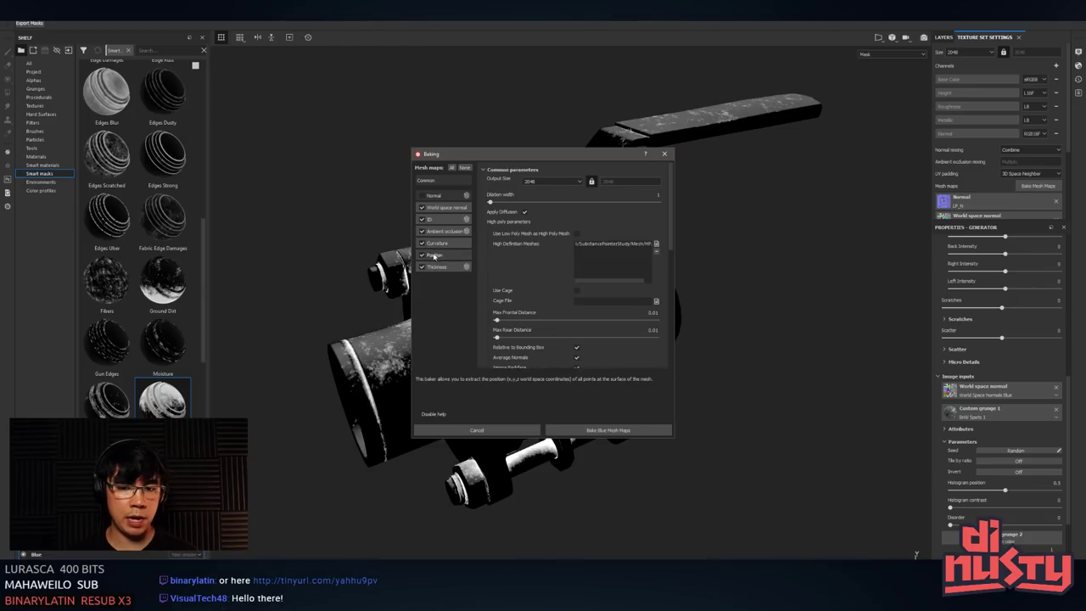
left_click(664, 155)
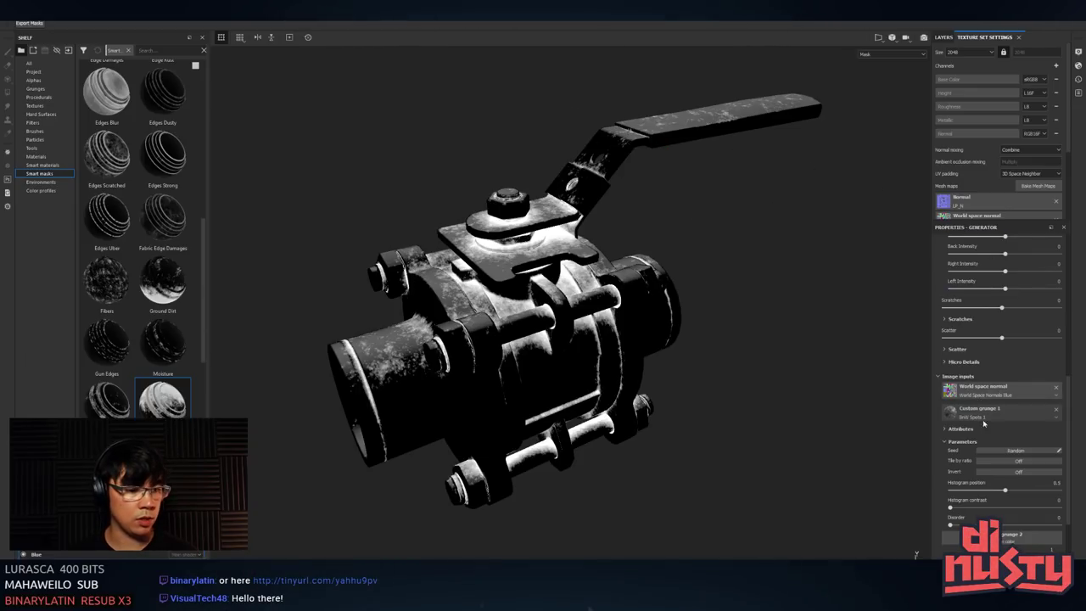
- Raise the generator's World Space Normal Top Intensity to about 0.75, checking the mask around the valve
scroll(967, 382, "up", 5)
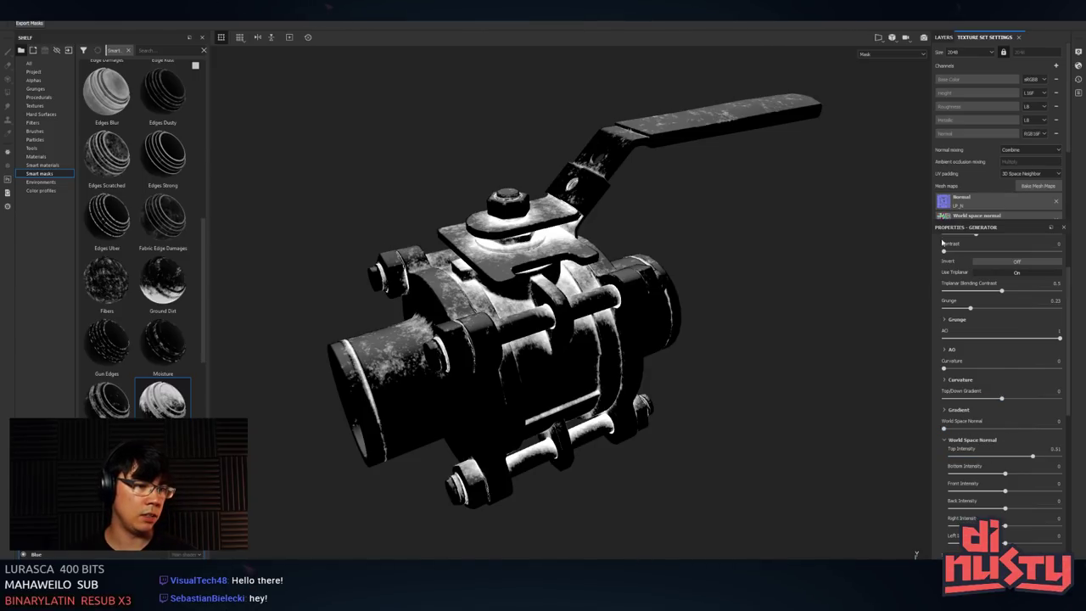
scroll(967, 429, "down", 1)
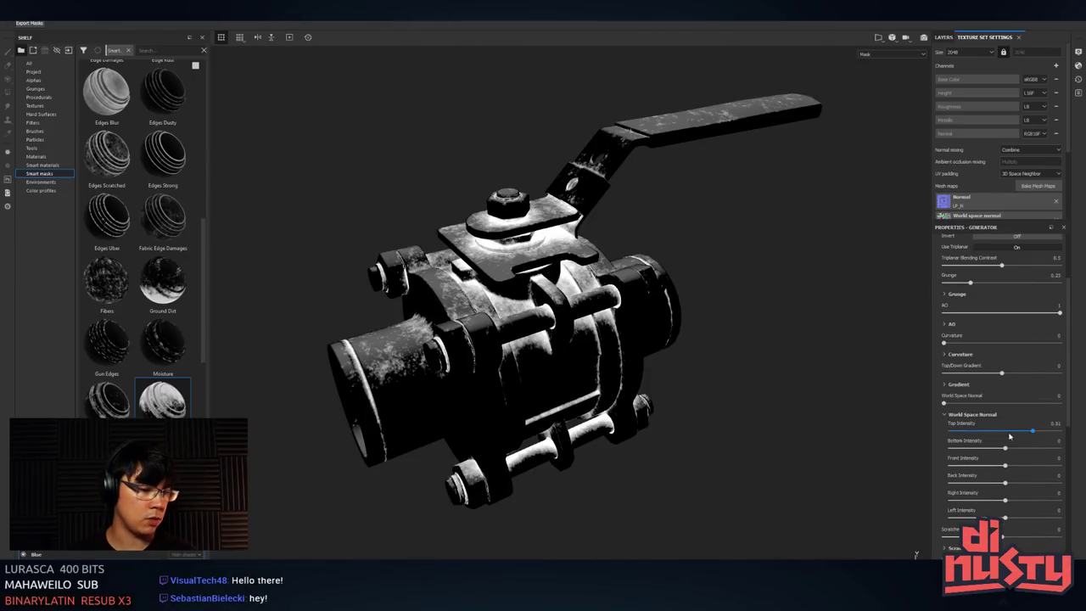
left_click_drag(625, 438, 553, 450, "alt")
mouse_move(1032, 434)
left_mouse_down()
mouse_move(995, 428)
mouse_move(1071, 430)
mouse_move(1005, 431)
mouse_move(1027, 433)
left_mouse_up()
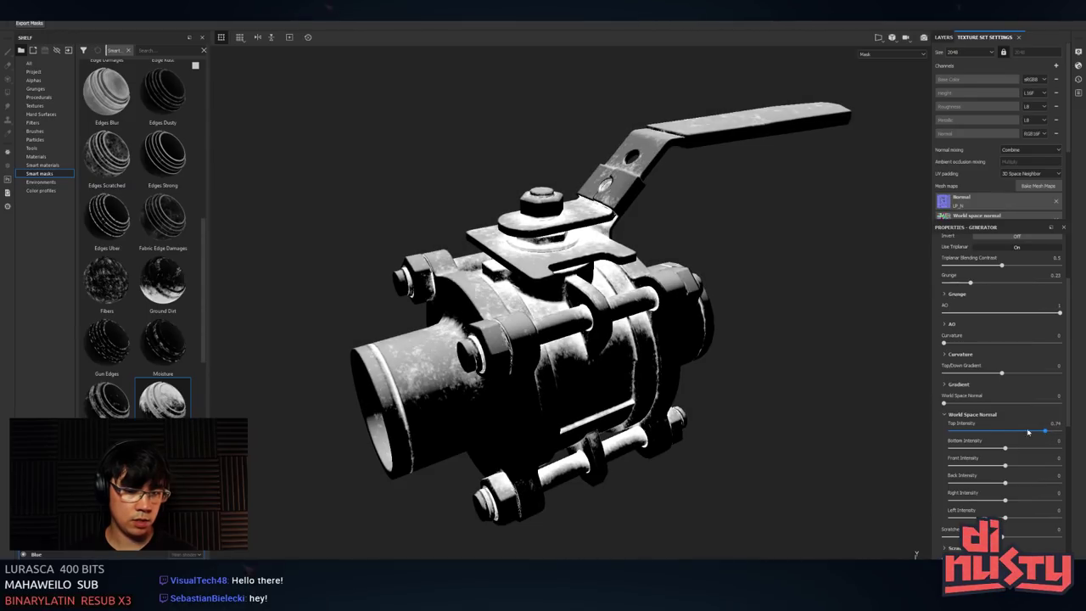
left_click_drag(750, 386, 748, 365, "alt")
right_click_drag(748, 365, 721, 356, "alt")
left_click_drag(721, 356, 746, 344, "alt")
mouse_move(1045, 433)
left_mouse_down()
mouse_move(1023, 434)
mouse_move(1045, 436)
left_mouse_up()
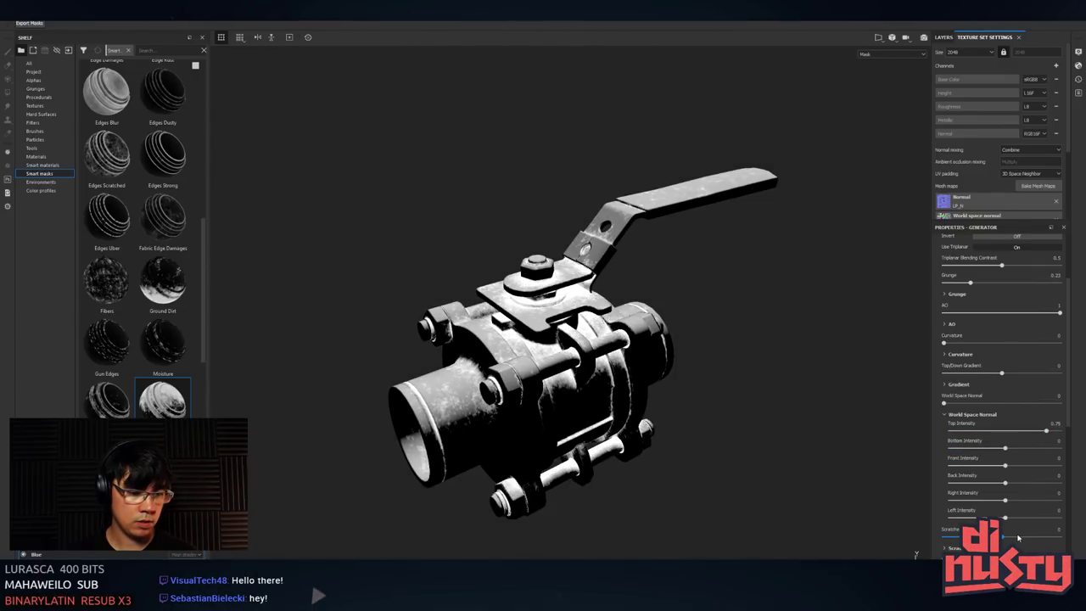
- Set the generator's Scratches to about -0.13 and the scratch Scale to 1
mouse_move(1002, 536)
left_mouse_down()
mouse_move(1018, 537)
mouse_move(986, 537)
left_mouse_up()
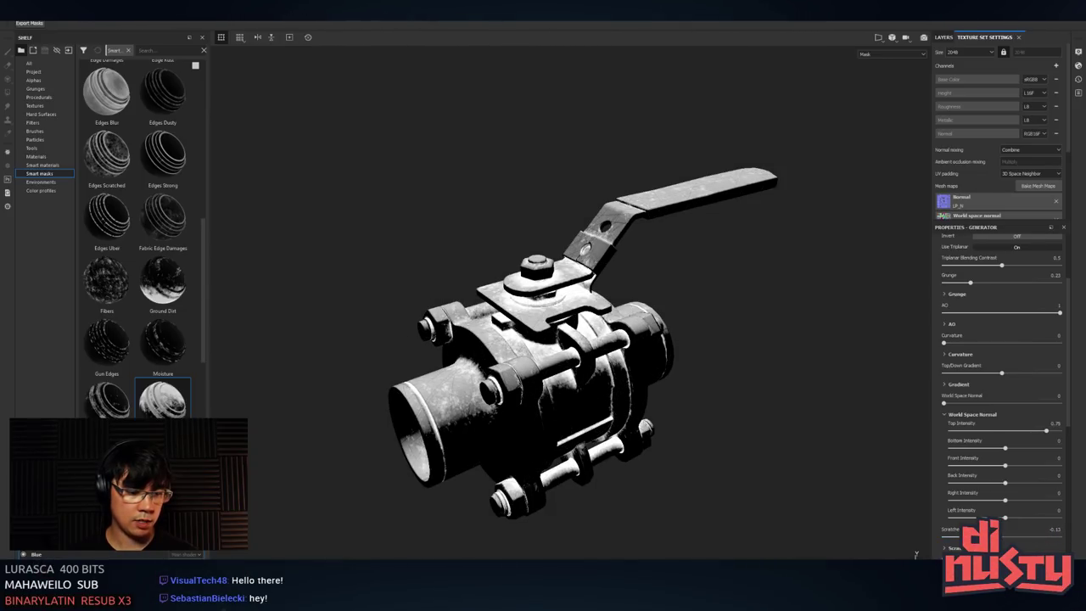
scroll(957, 524, "down", 3)
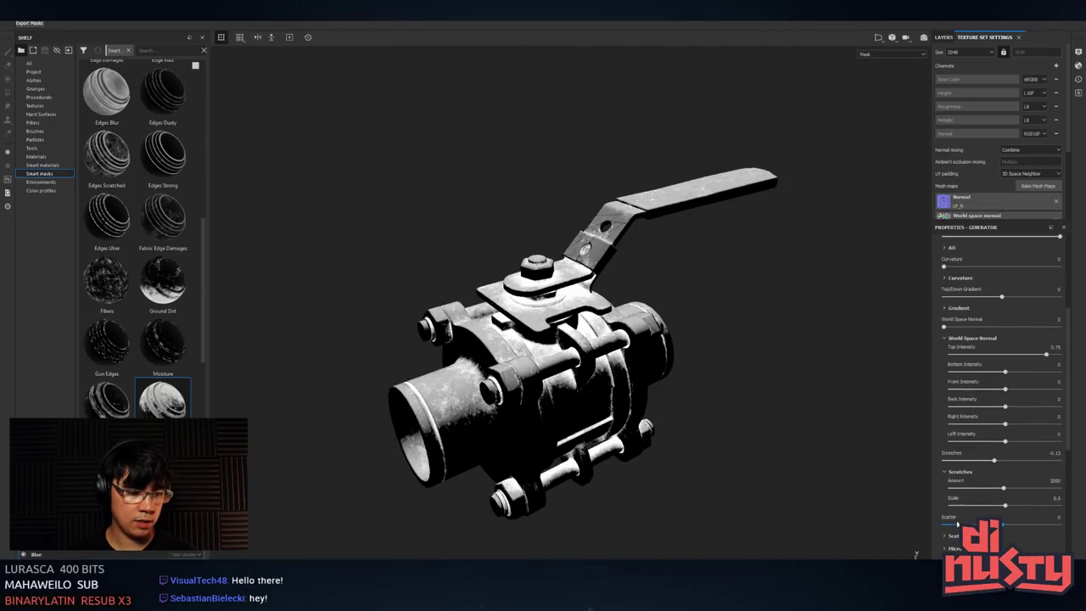
scroll(958, 524, "down", 2)
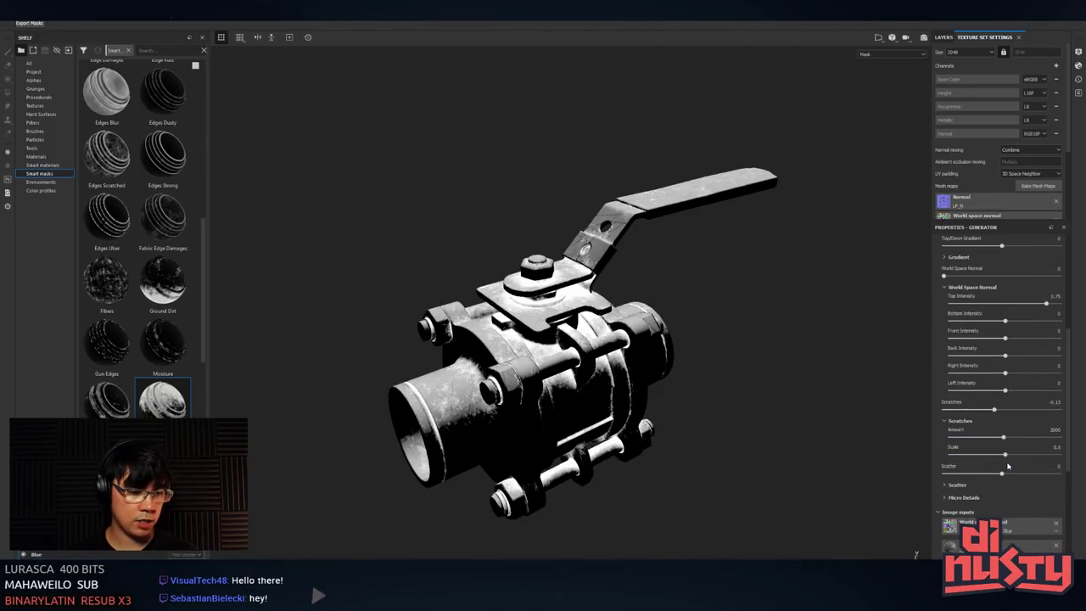
left_click_drag(1005, 455, 1034, 456)
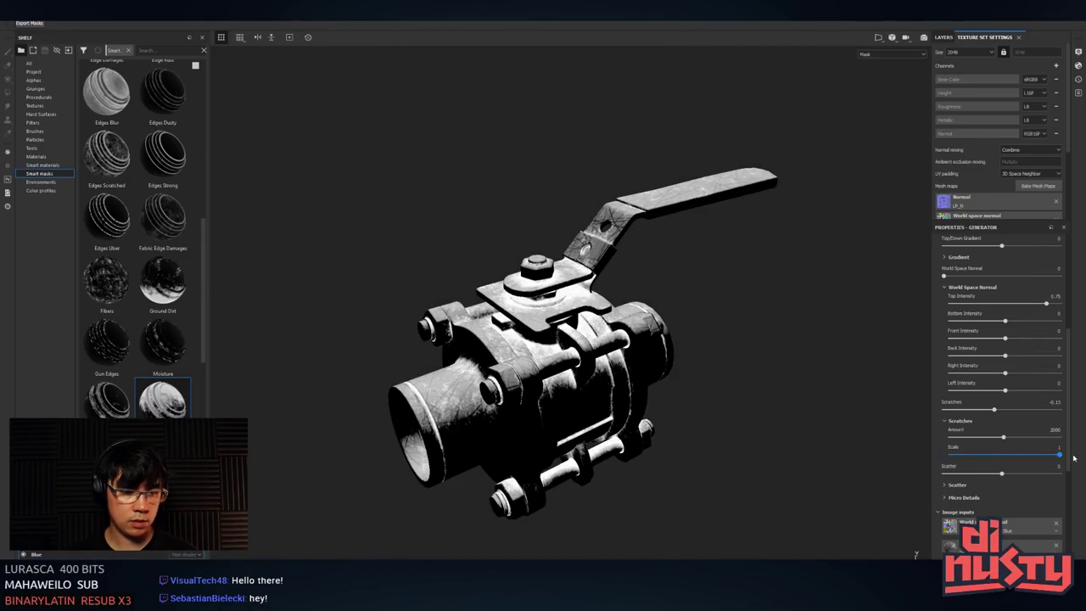
- Reduce the generator's scratch Amount to about 112, checking the scratches on the valve handle
left_click(1004, 438)
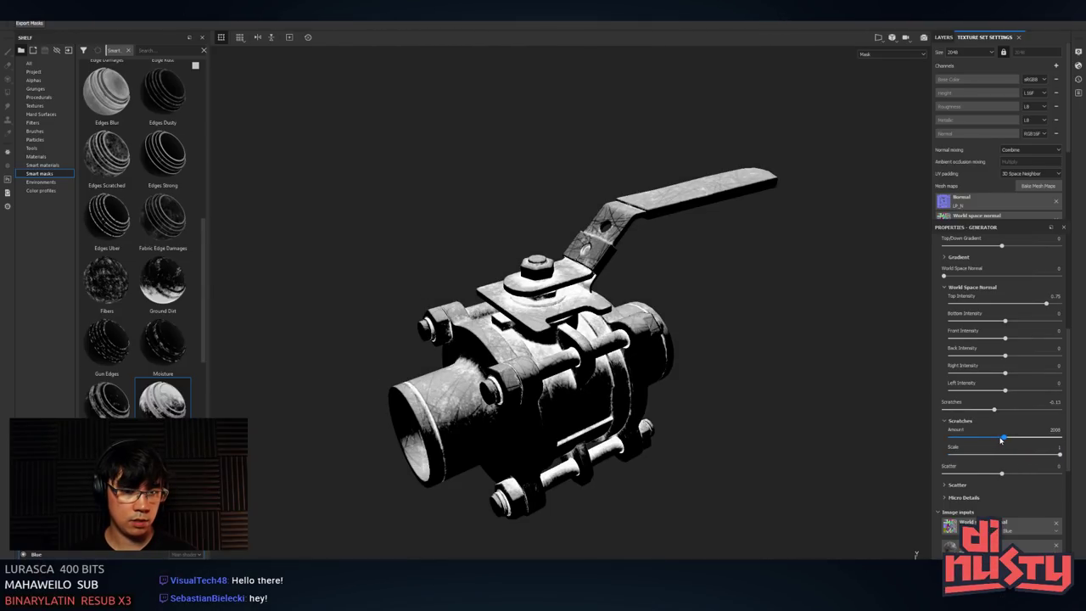
left_click_drag(1001, 438, 993, 439)
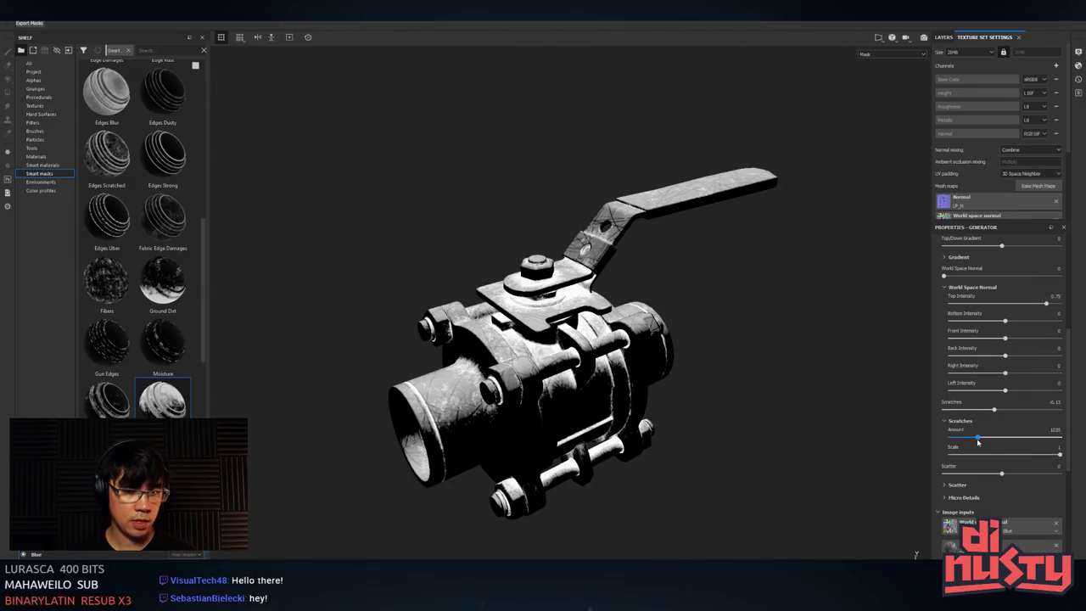
left_click_drag(764, 272, 837, 368, "alt")
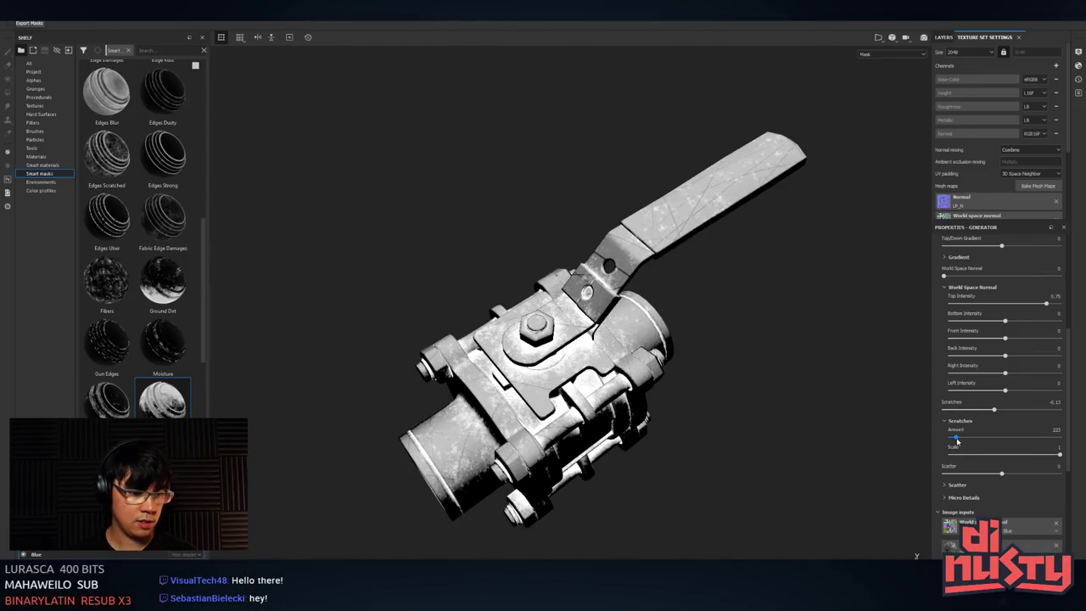
left_click_drag(957, 439, 953, 439)
- Show the full material on the valve and compare it with the Concrete Dusty layer hidden and visible
left_click_drag(855, 417, 725, 352, "alt")
key("m")
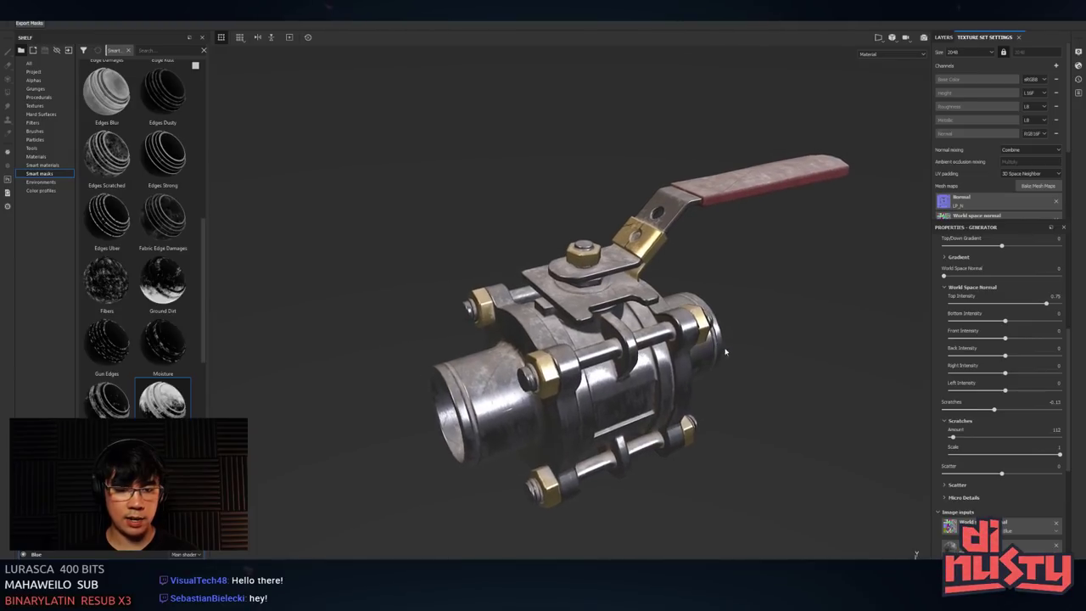
left_click(943, 37)
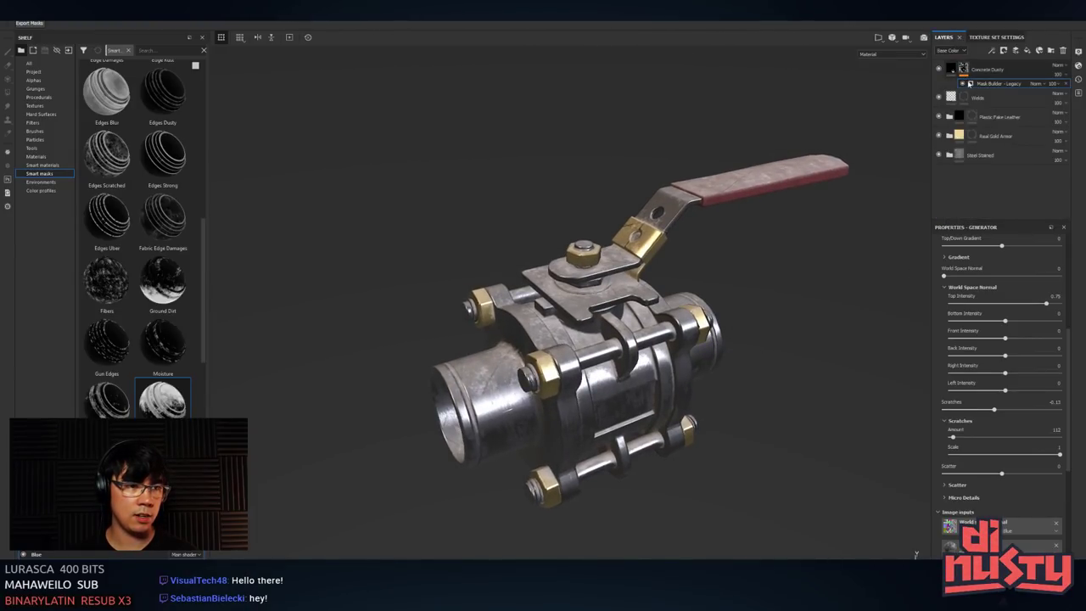
left_click(938, 69)
left_click(939, 70)
left_click(939, 69)
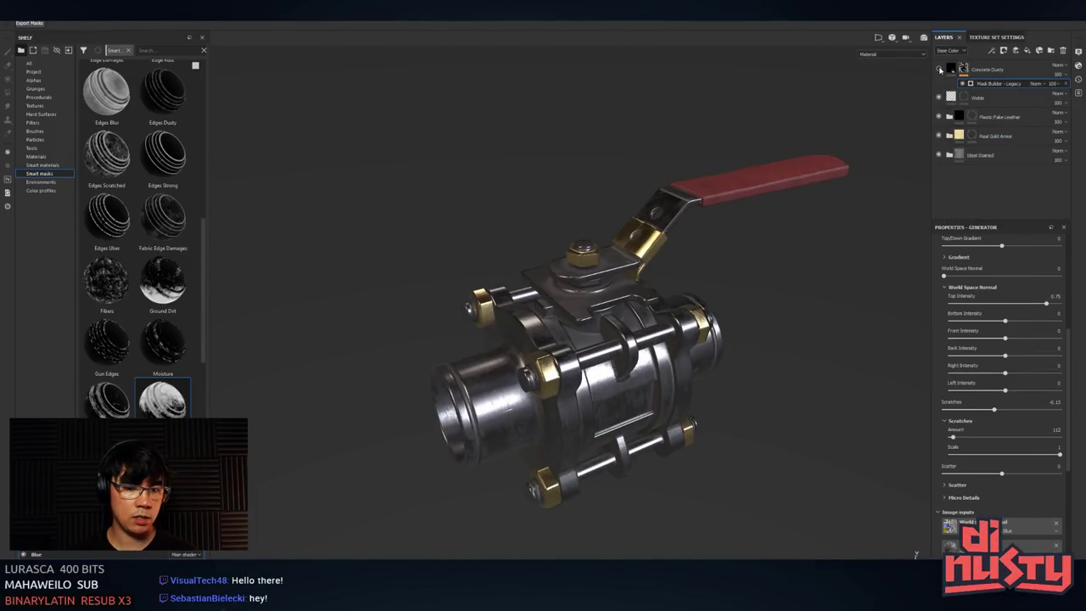
left_click(939, 70)
left_click_drag(859, 222, 746, 339, "alt")
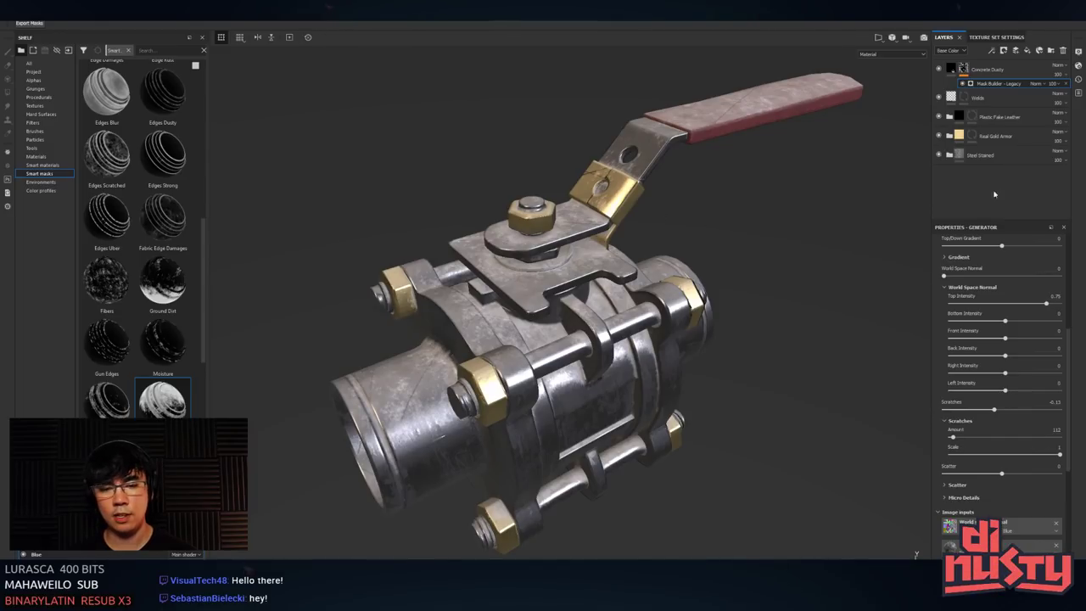
left_click_drag(794, 243, 754, 264, "alt")
- Display only the Base Color channel and compare the valve with the Concrete Dusty layer off and on, including up close
key("c")
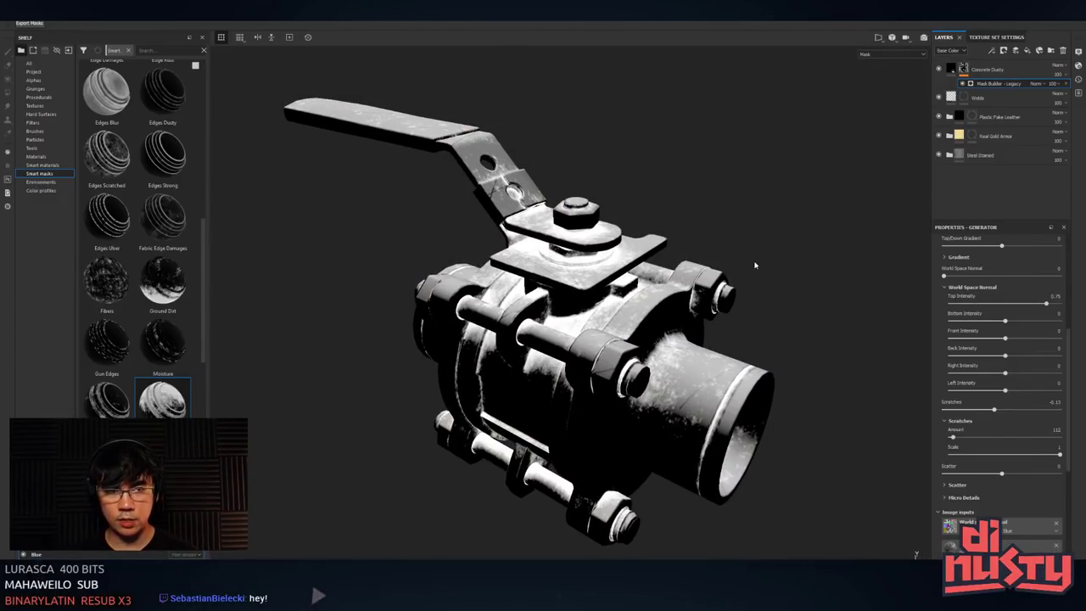
key("c")
mouse_move(806, 190)
left_mouse_down("alt")
mouse_move(809, 160)
mouse_move(810, 180)
left_mouse_up("alt")
left_click(937, 70)
left_click(937, 70)
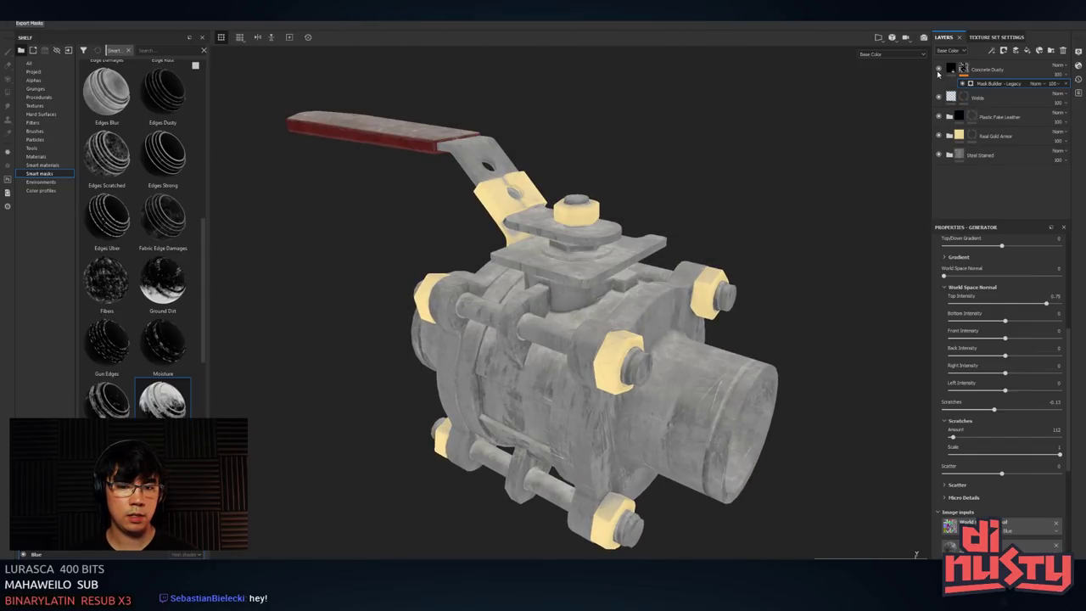
left_click(937, 71)
left_click(937, 71)
left_click(938, 70)
left_click(937, 70)
left_click_drag(721, 142, 659, 229, "alt")
left_click(938, 71)
left_click(938, 72)
left_click(938, 71)
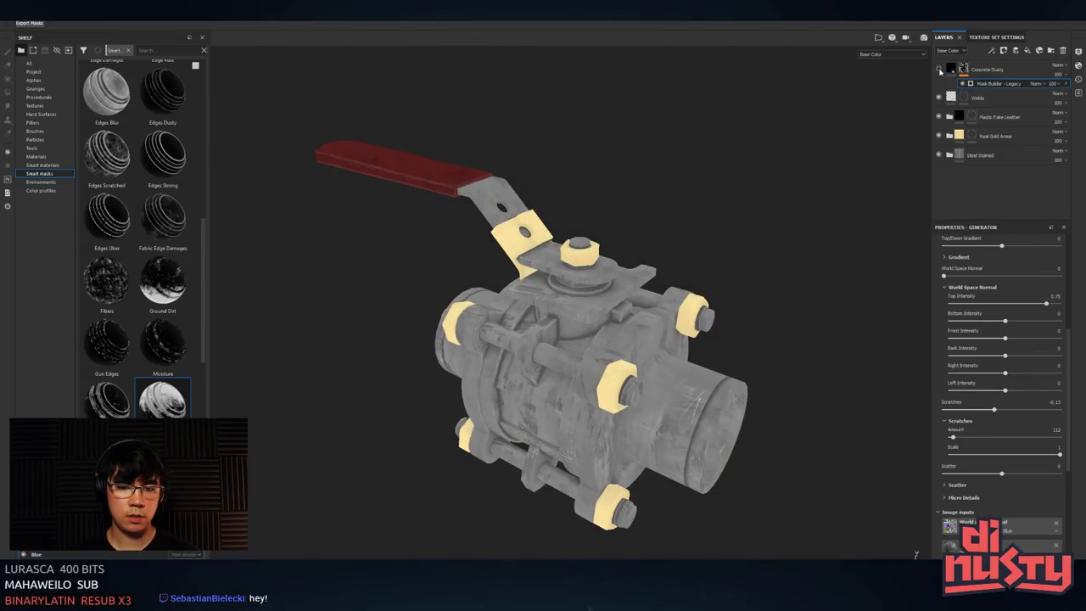
left_click(938, 71)
left_click(939, 71)
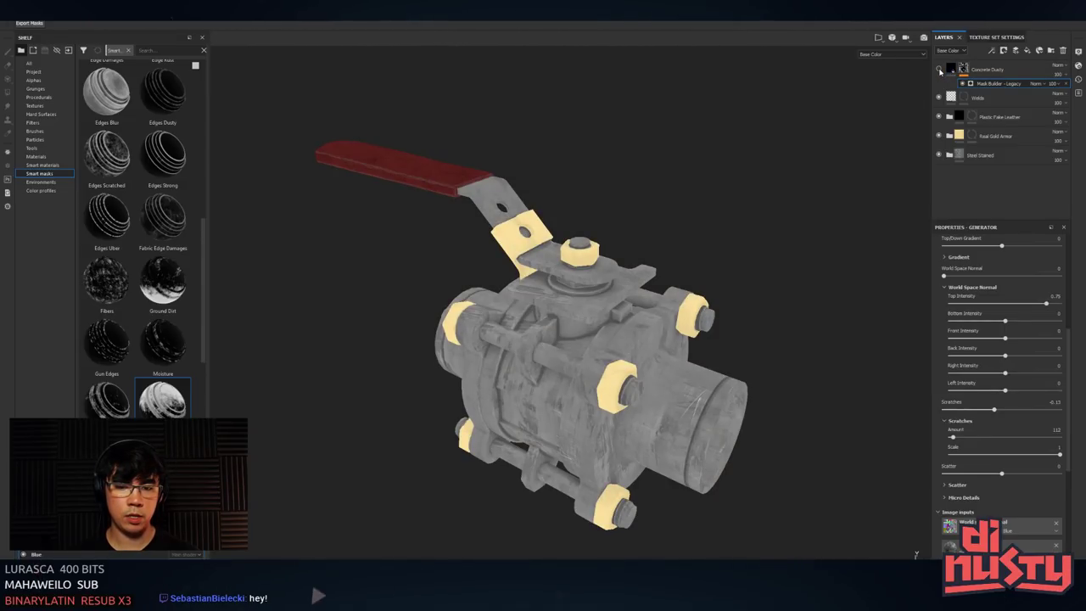
left_click(938, 72)
right_click_drag(631, 341, 509, 364, "alt")
left_click_drag(509, 364, 553, 345, "alt")
scroll(569, 357, "up", 2)
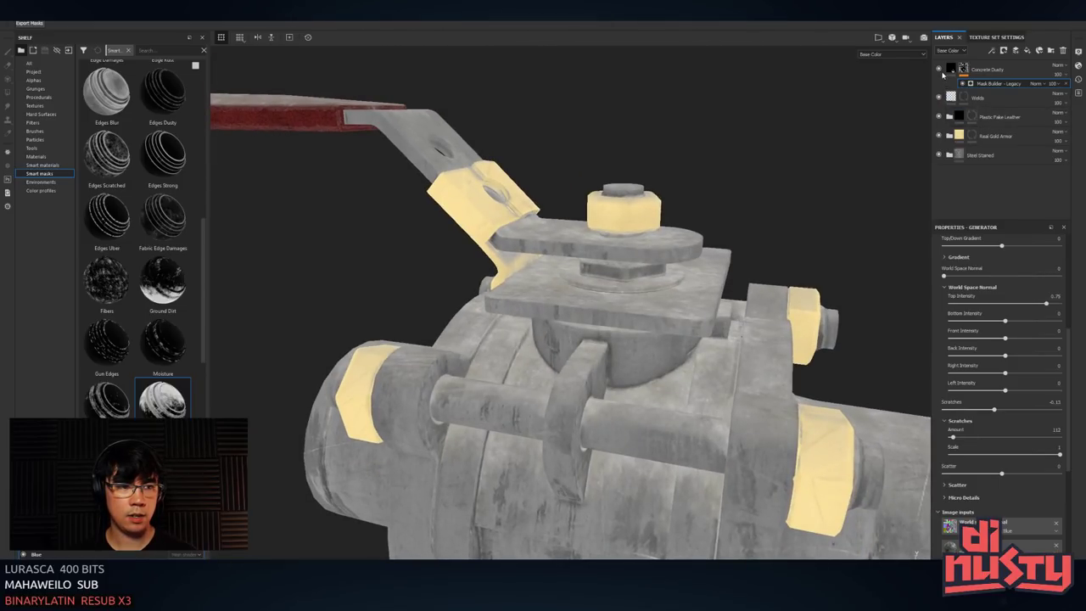
left_click(938, 71)
left_click(938, 71)
- Display the Height channel and compare the valve's height detail with the Concrete Dusty layer off and on
key("c")
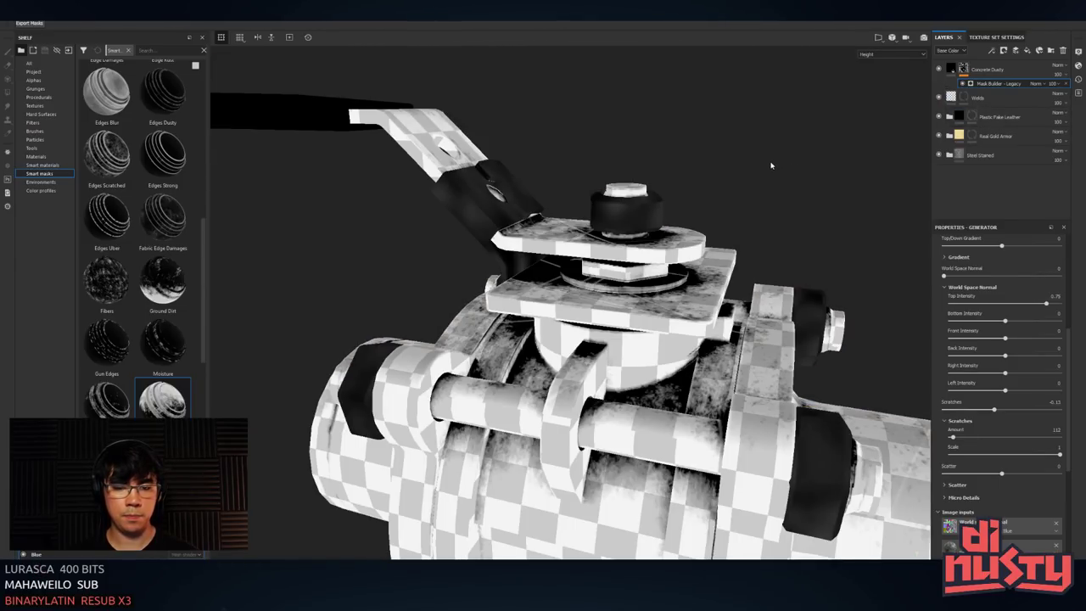
left_click_drag(771, 165, 756, 213, "alt")
right_click_drag(755, 212, 561, 189, "alt")
left_click_drag(561, 188, 519, 233, "alt")
left_click(938, 70)
left_click(938, 70)
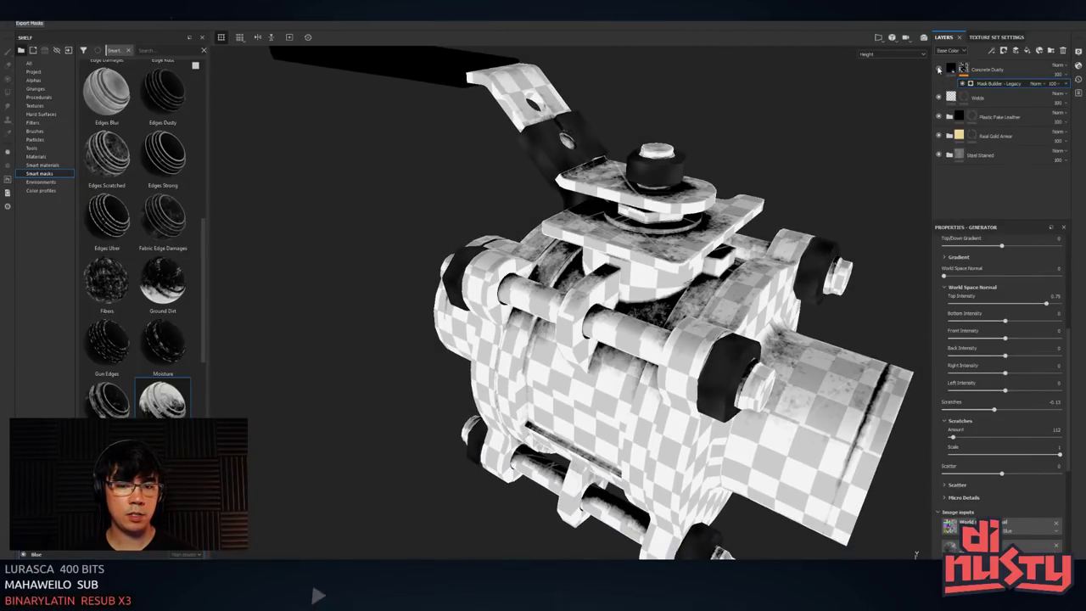
left_click(938, 70)
left_click(938, 70)
left_click(938, 69)
left_click(938, 70)
left_click(938, 69)
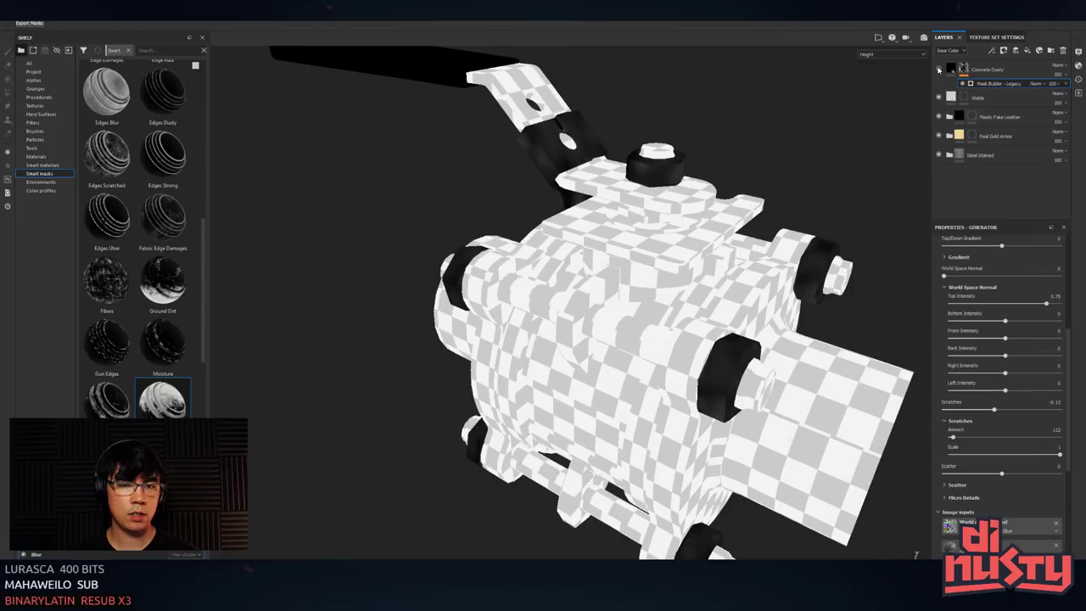
left_click(938, 70)
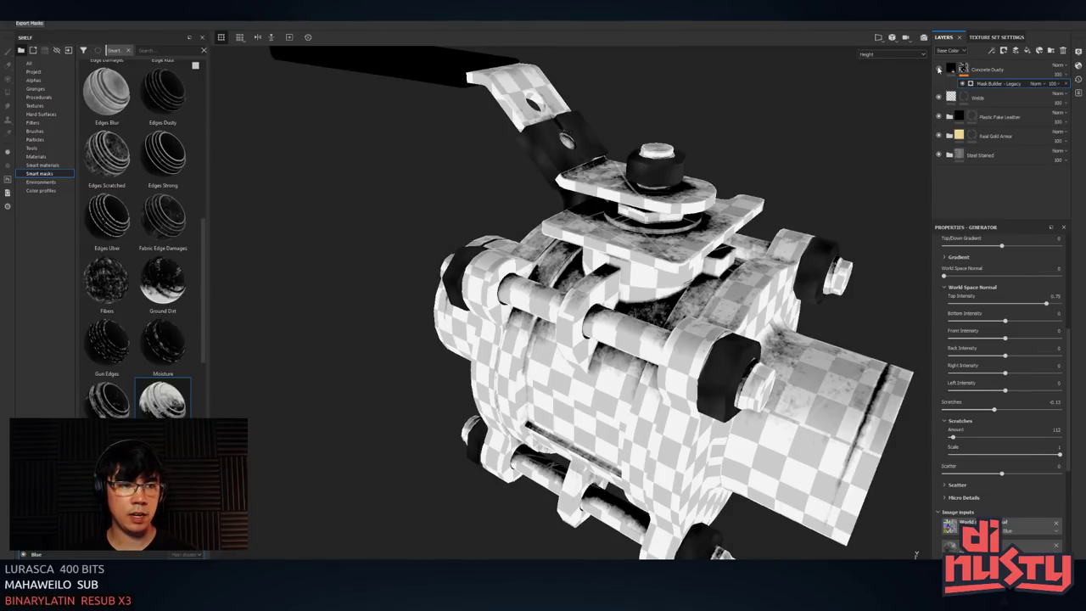
- Rename the Concrete Dusty layer as Dust
left_click(954, 71)
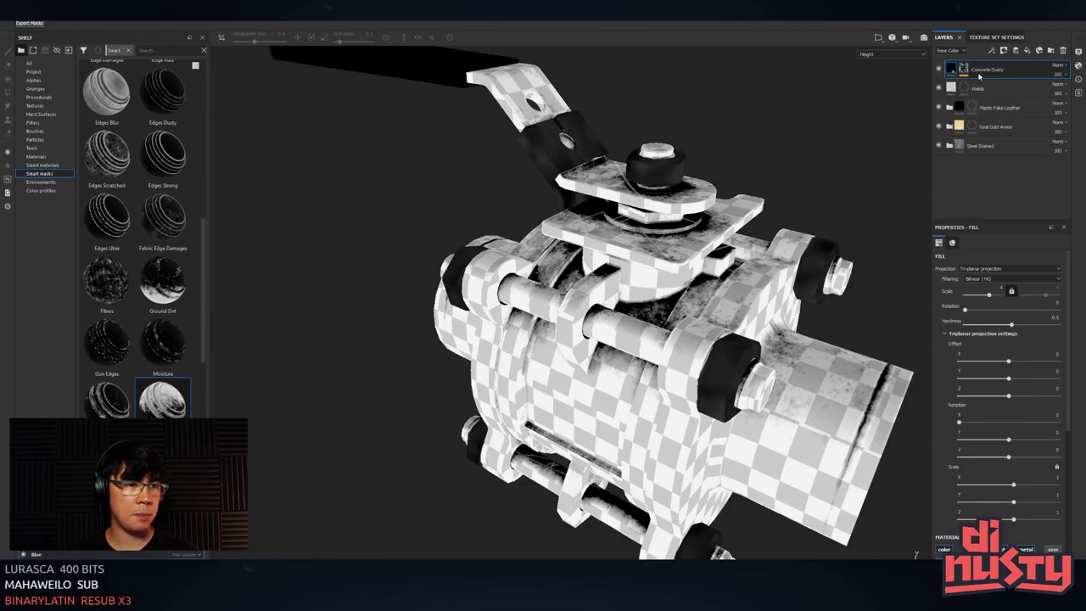
scroll(942, 432, "down", 3)
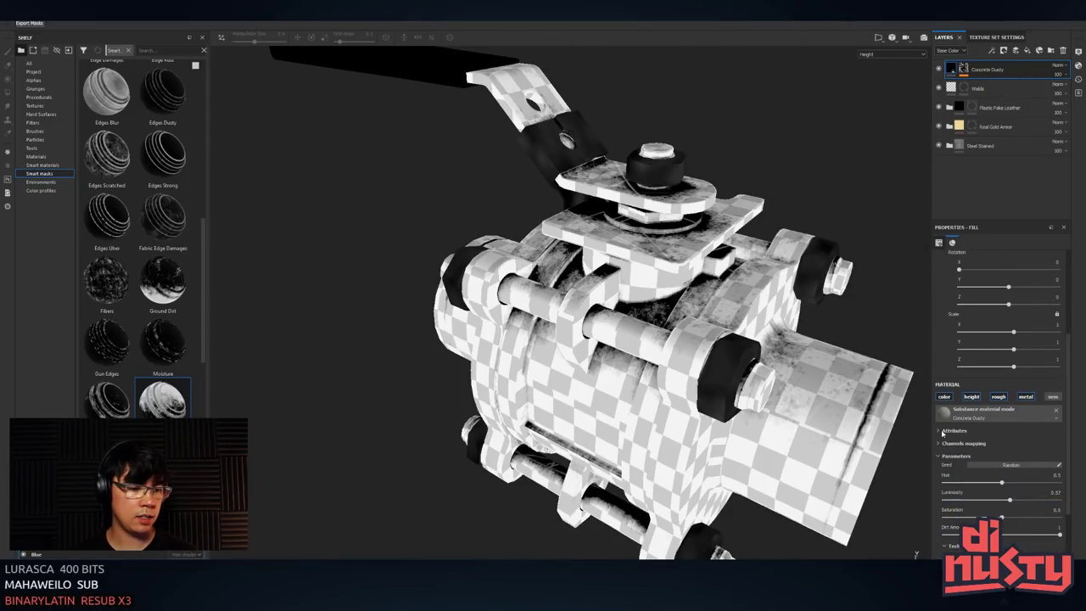
double_click(989, 70)
type("D")
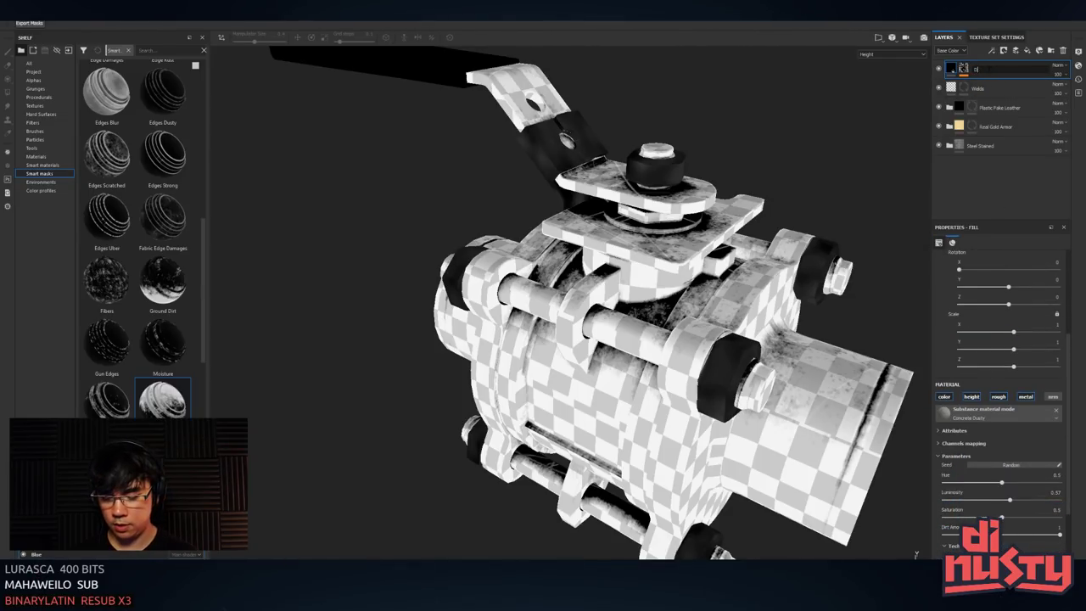
type("ust")
key("Return")
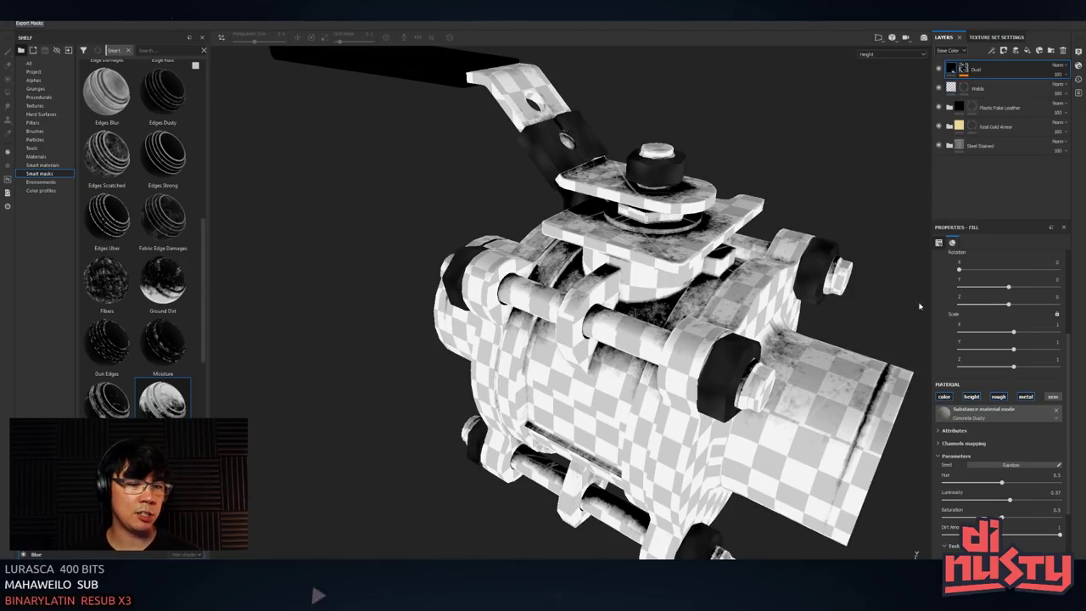
- Examine the valve's individual channels, including Normal + Height + Mesh and the Dust layer's mask
left_click_drag(717, 332, 634, 264, "alt")
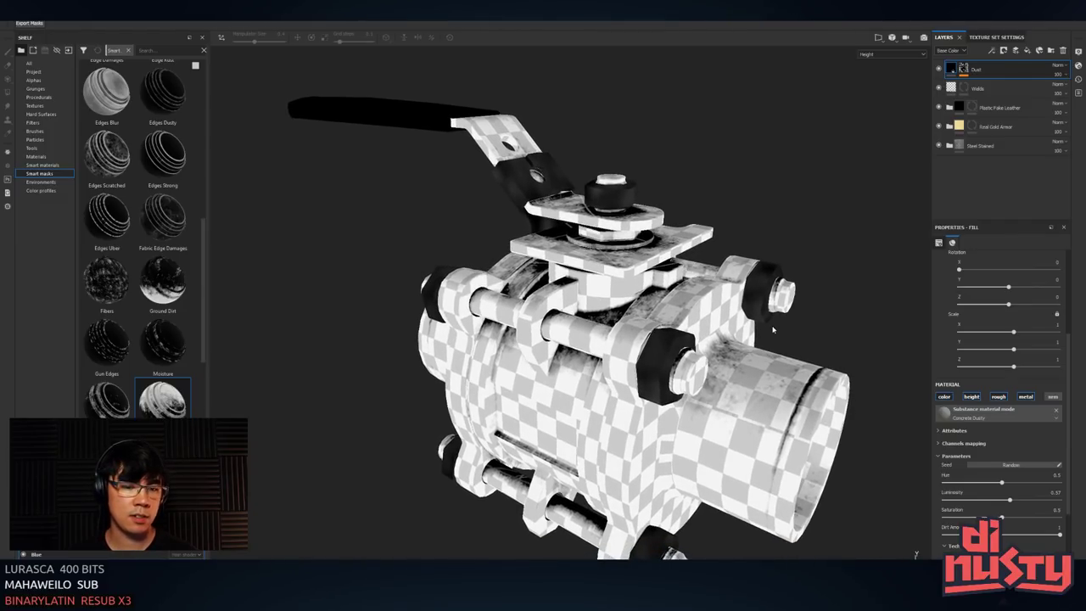
left_click_drag(557, 363, 608, 320, "alt")
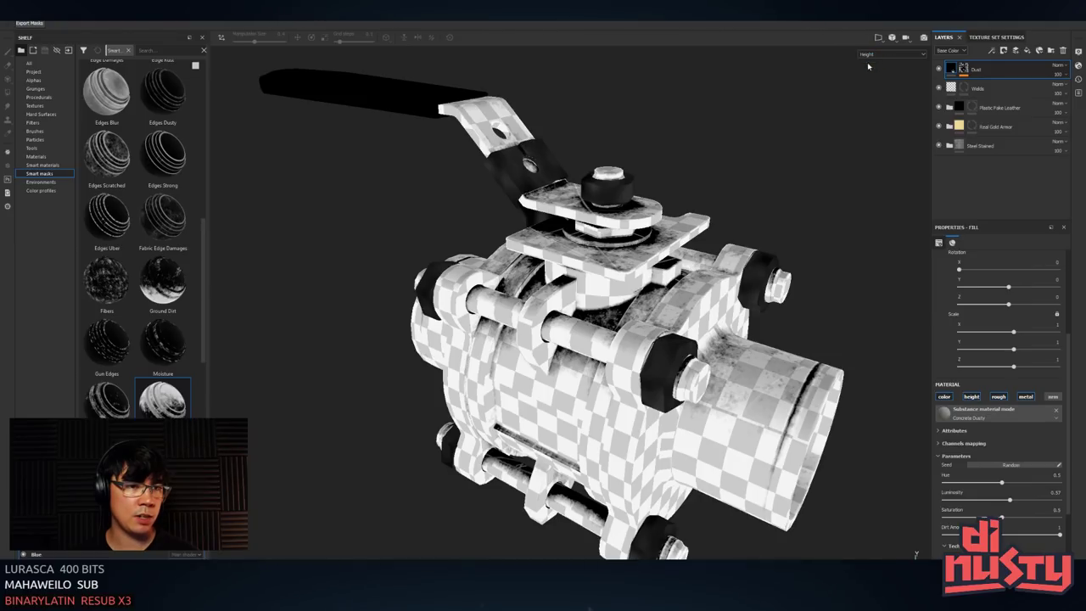
left_click_drag(837, 203, 847, 212, "alt")
key("c")
key("c")
key("c")
key("c")
key("c")
key("c")
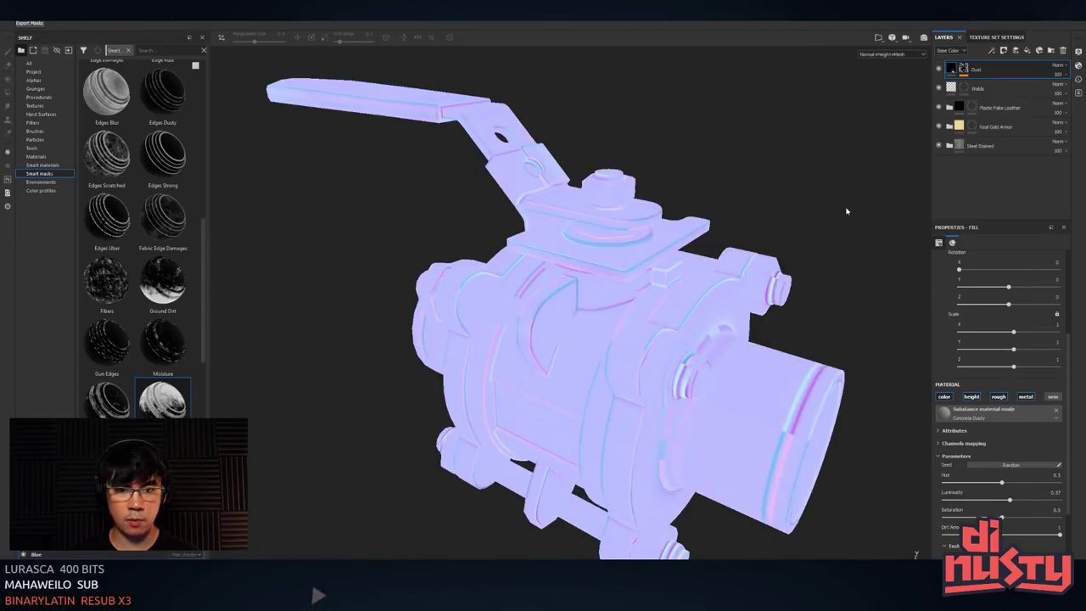
key("c")
key("c")
key("c")
key("c")
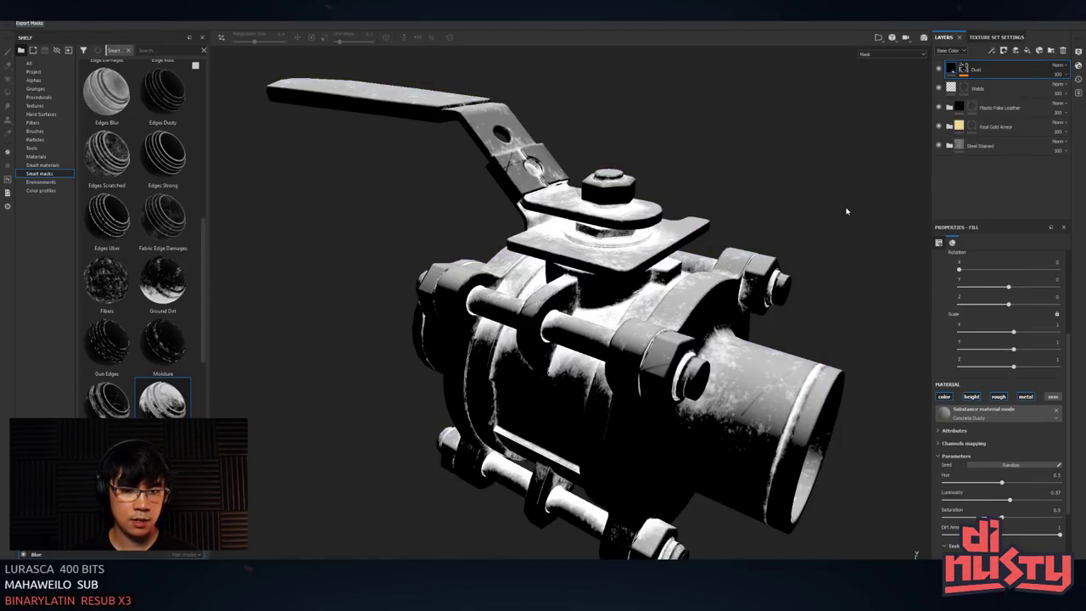
- Display the Height channel and the Base Color channel to compare the dust's effect on the whole valve
key("m")
key("c")
key("c")
key("shift+c")
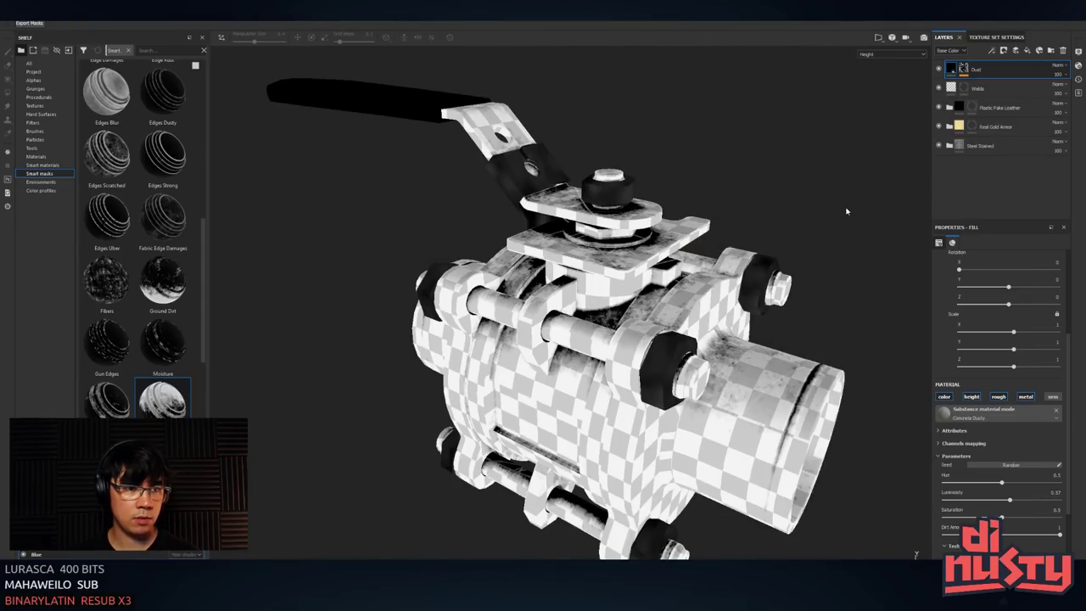
key("c")
key("c")
key("shift+c")
key("shift+c")
key("shift+c")
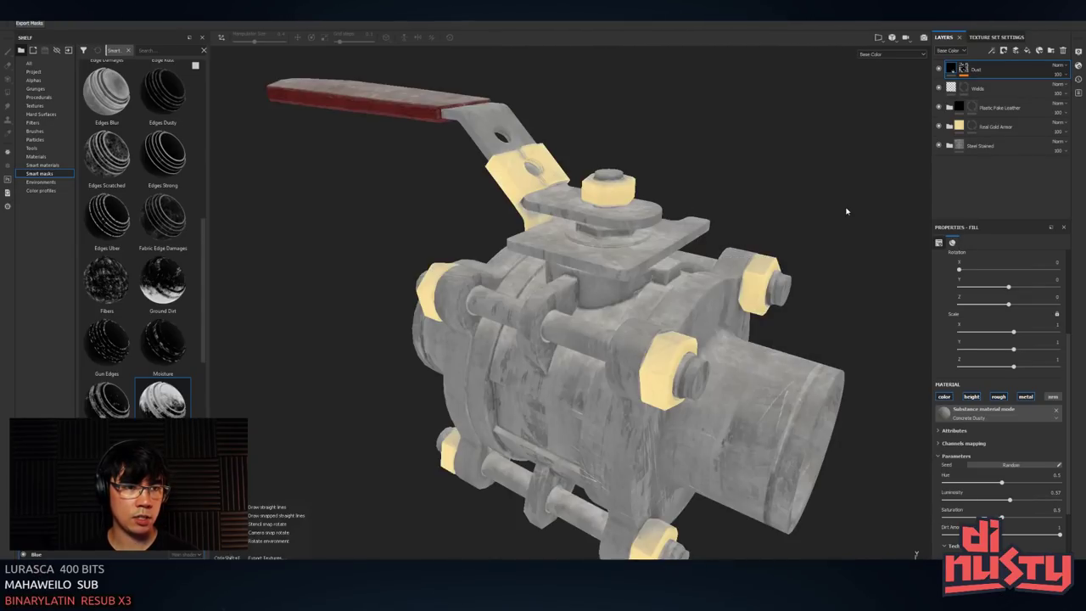
key("c")
key("c")
key("c")
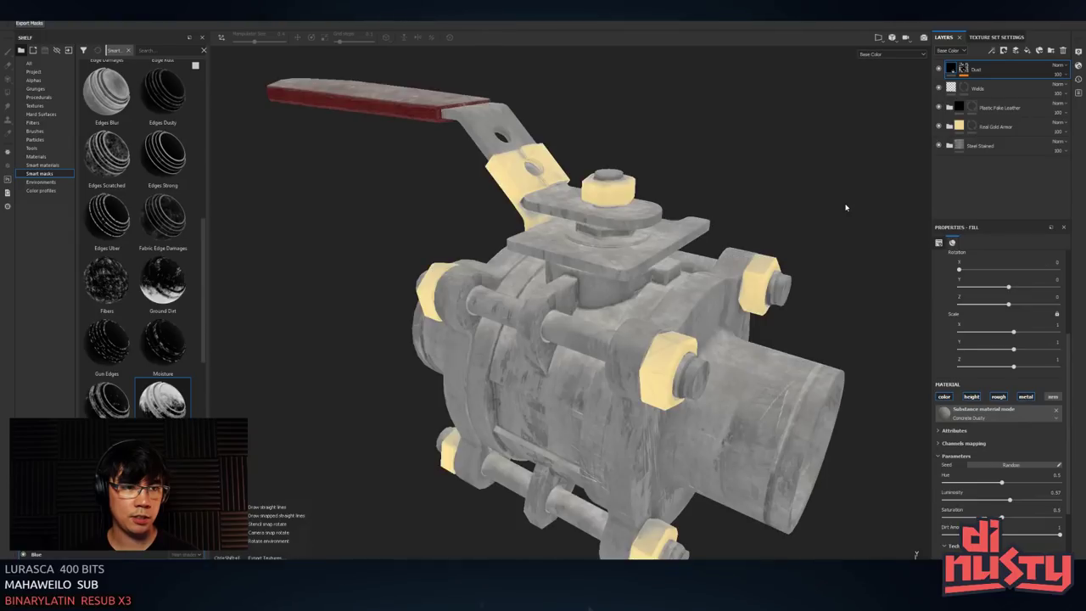
- Go through the Metallic, Roughness, Normal + Height + Mesh and Mask views of the valve, ending on Base Color
key("shift+c")
key("c")
key("c")
key("c")
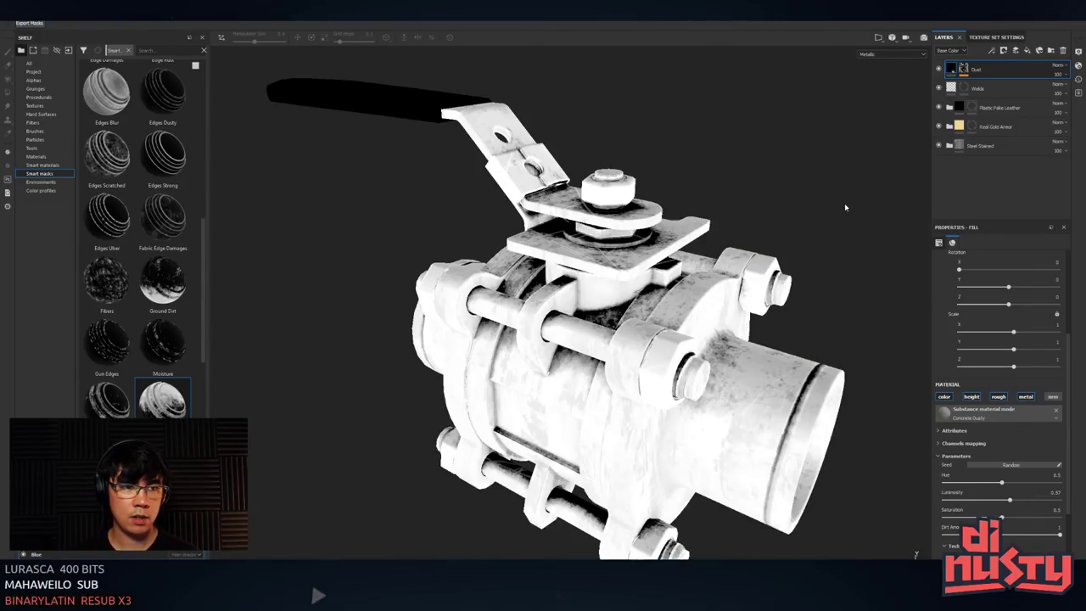
key("c")
key("c")
key("c")
key("c")
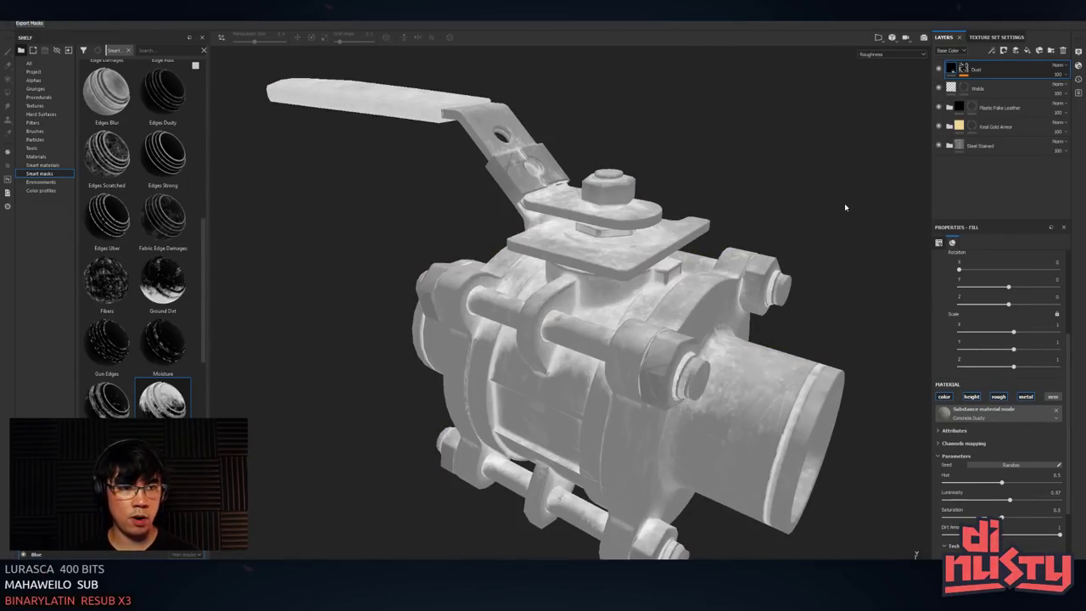
key("c")
key("c")
key("c")
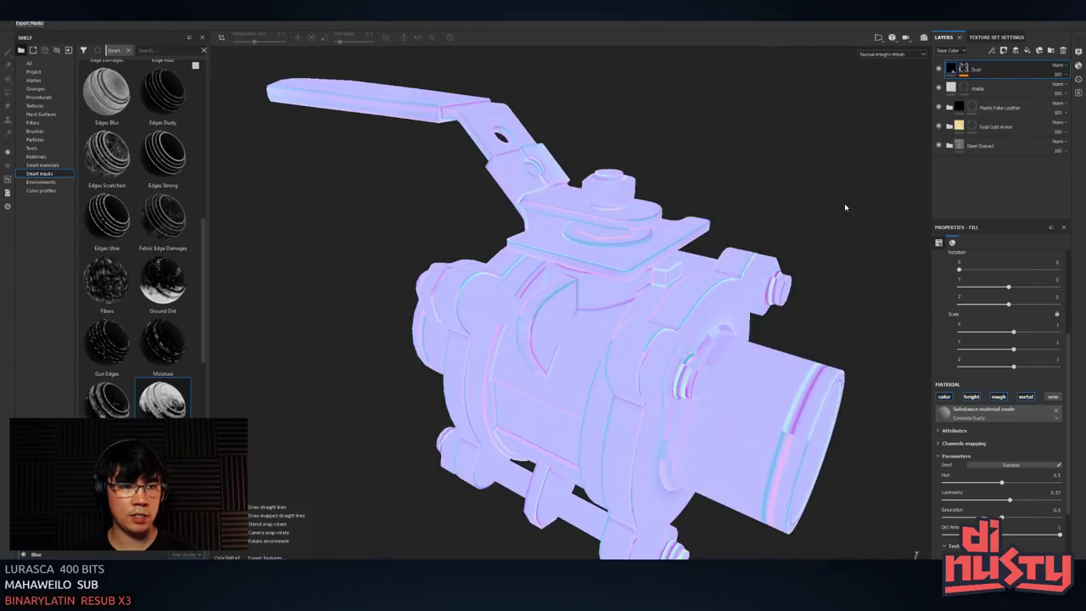
key("c")
key("c")
key("c")
key("shift+c")
key("c")
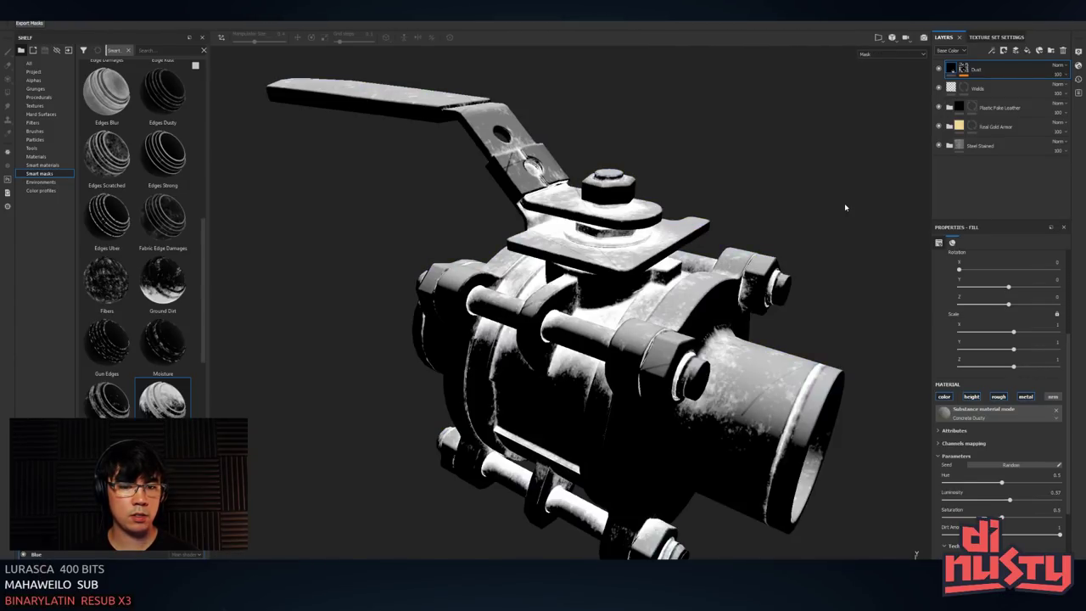
key("shift+c")
key("c")
key("c")
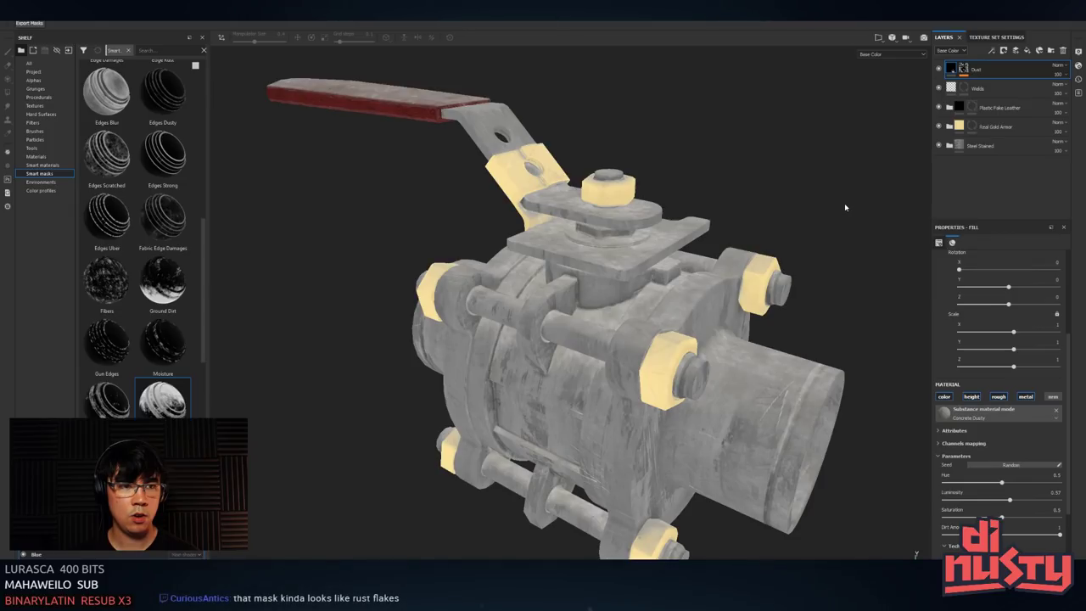
- Display the Height channel on the valve and disable the Dust layer's height and metal channels
key("m")
key("m")
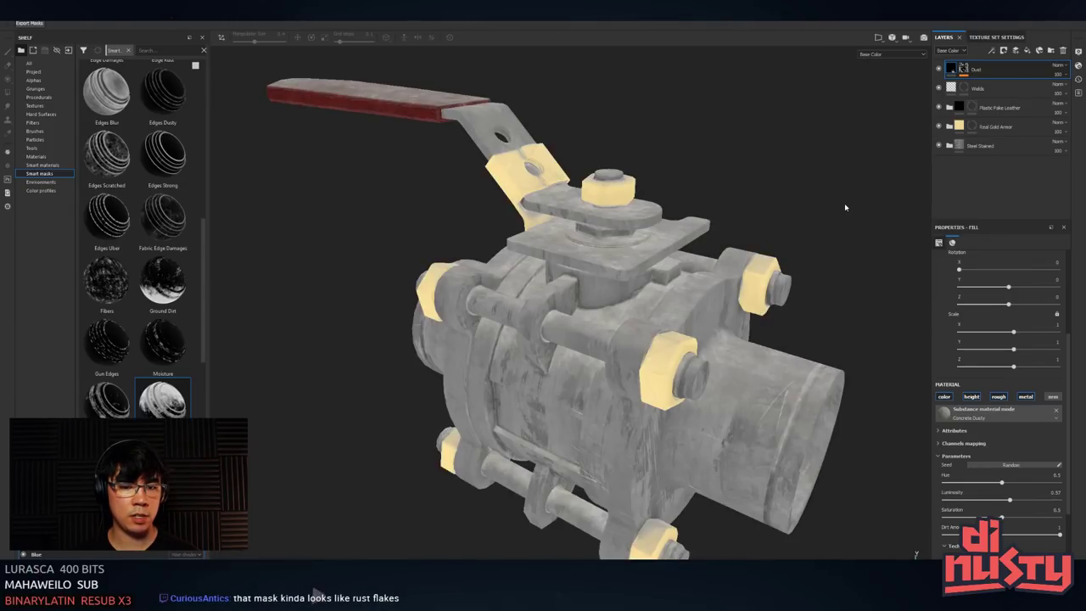
key("m")
key("c")
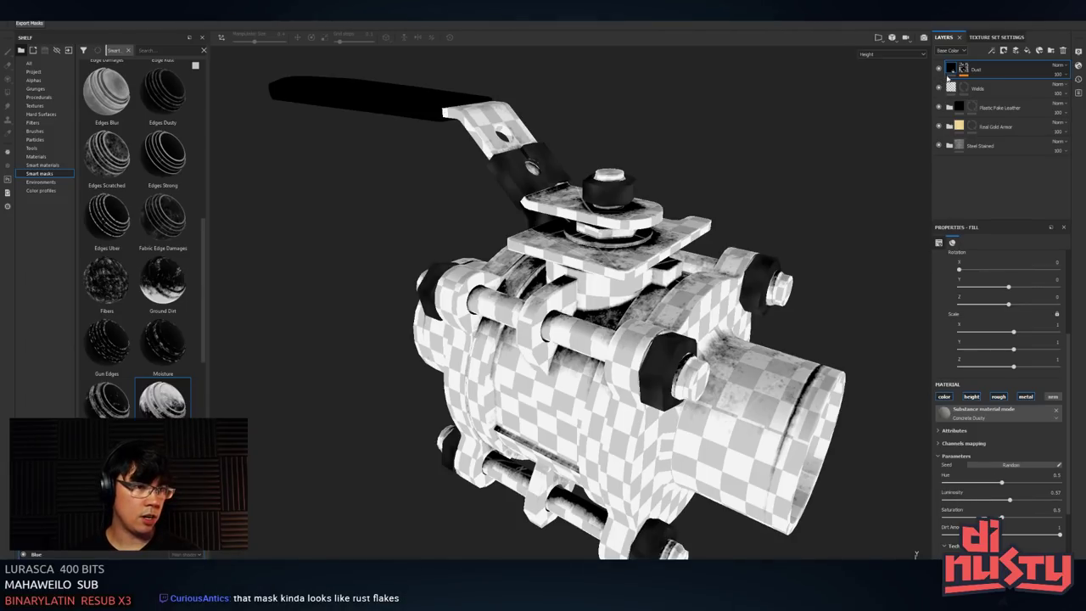
scroll(975, 373, "down", 1)
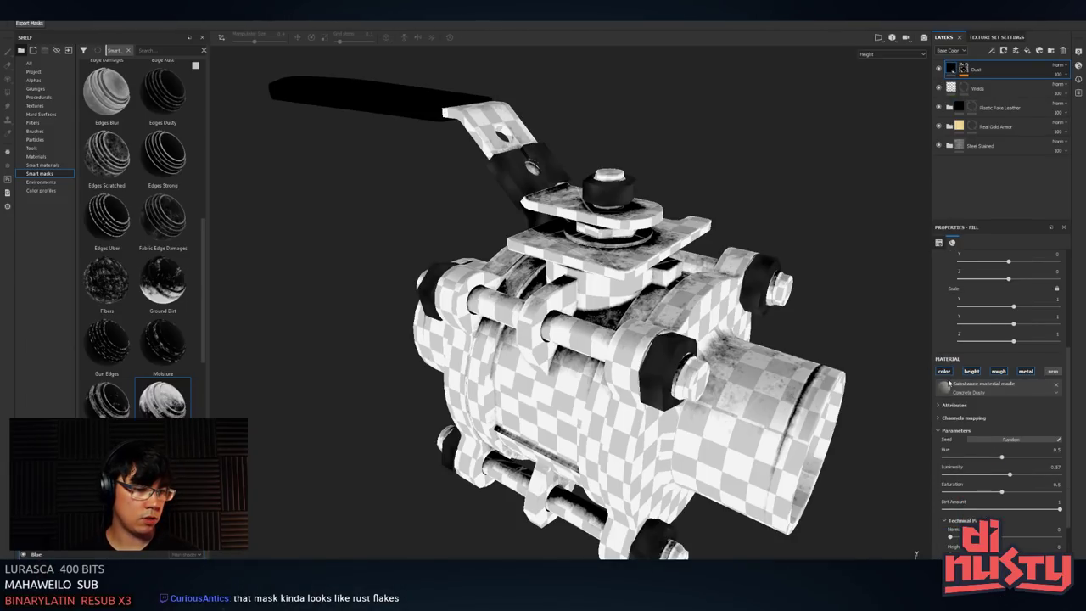
left_click(972, 371)
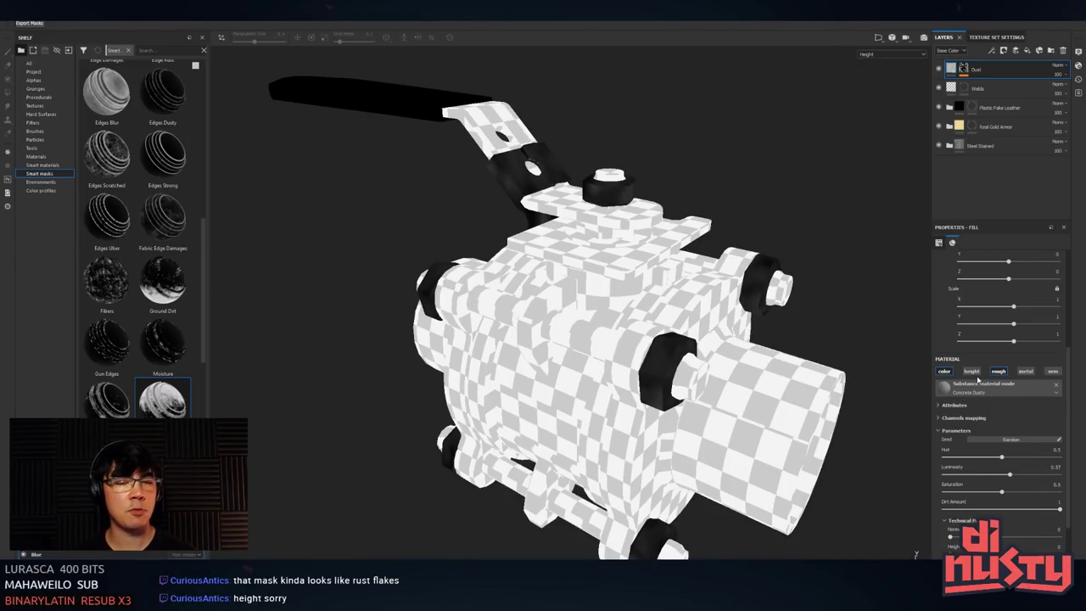
- Disable the height channel of the Base Color layer in the Plastic Fake Leather folder and inspect its Effects folder
middle_click_drag(828, 250, 809, 290, "alt")
left_click_drag(809, 290, 490, 210, "alt")
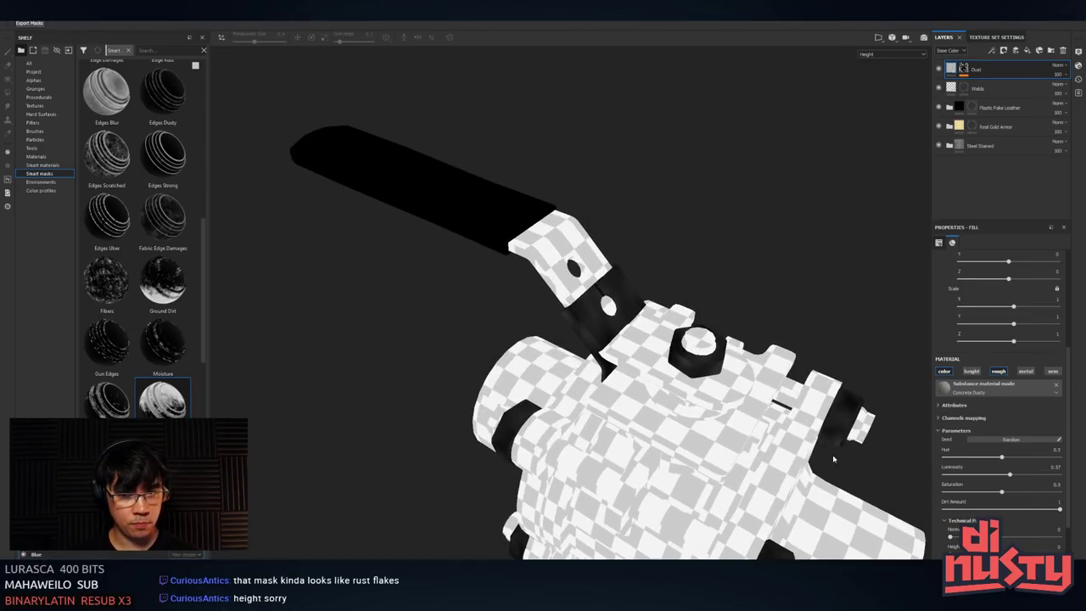
left_click(948, 108)
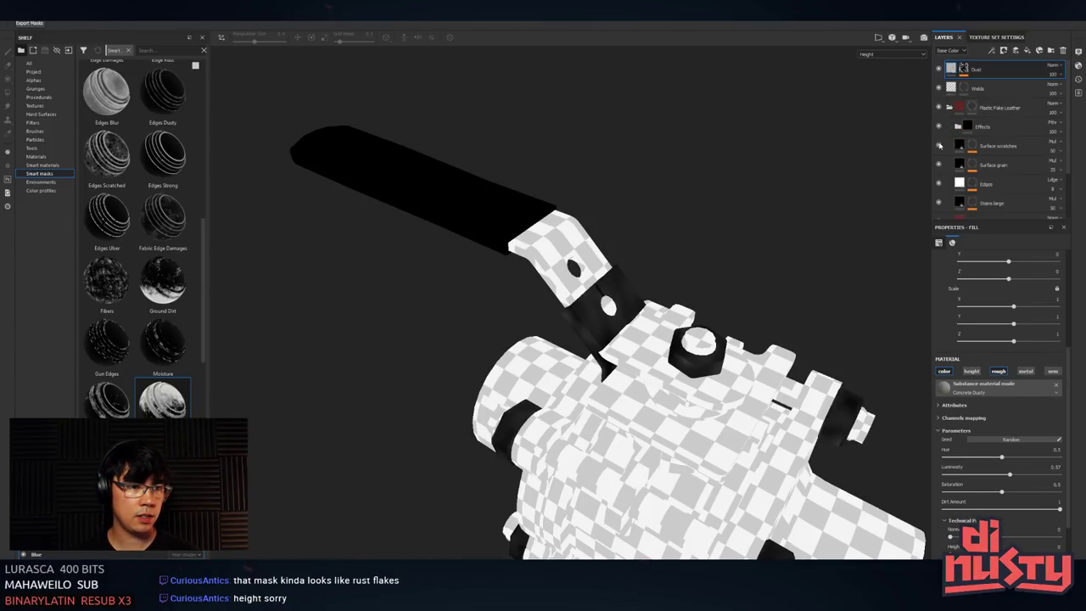
scroll(948, 127, "down", 1)
scroll(961, 188, "down", 1)
left_click(967, 172)
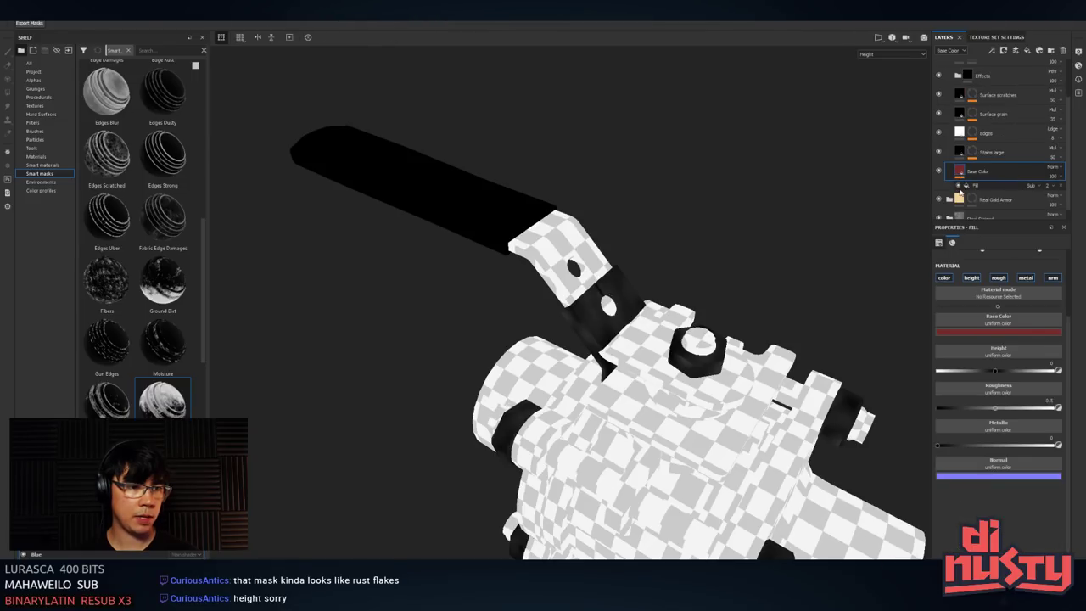
left_click(971, 278)
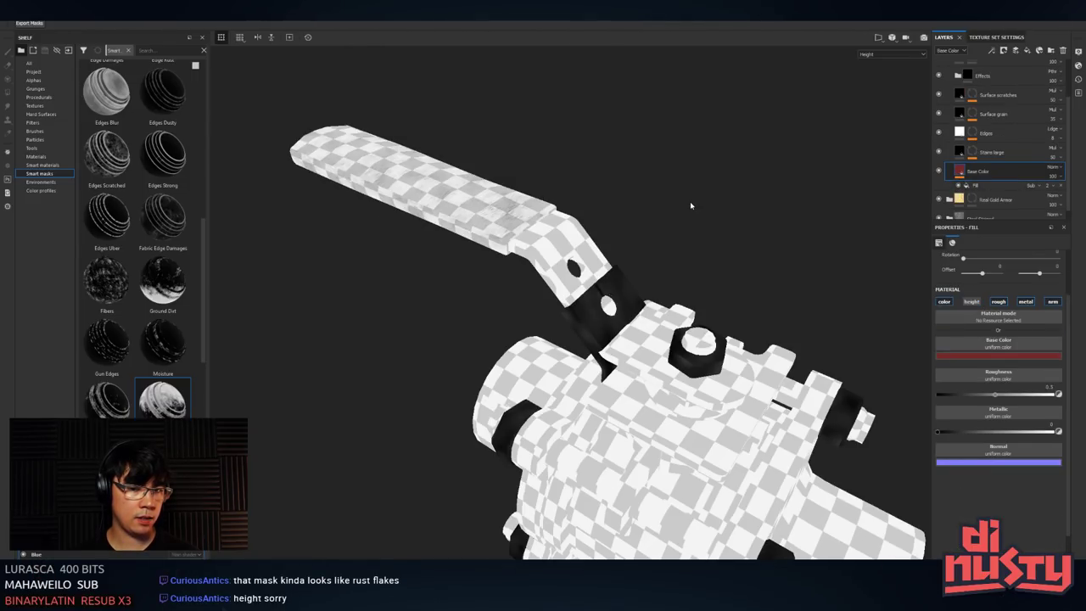
left_click(956, 76)
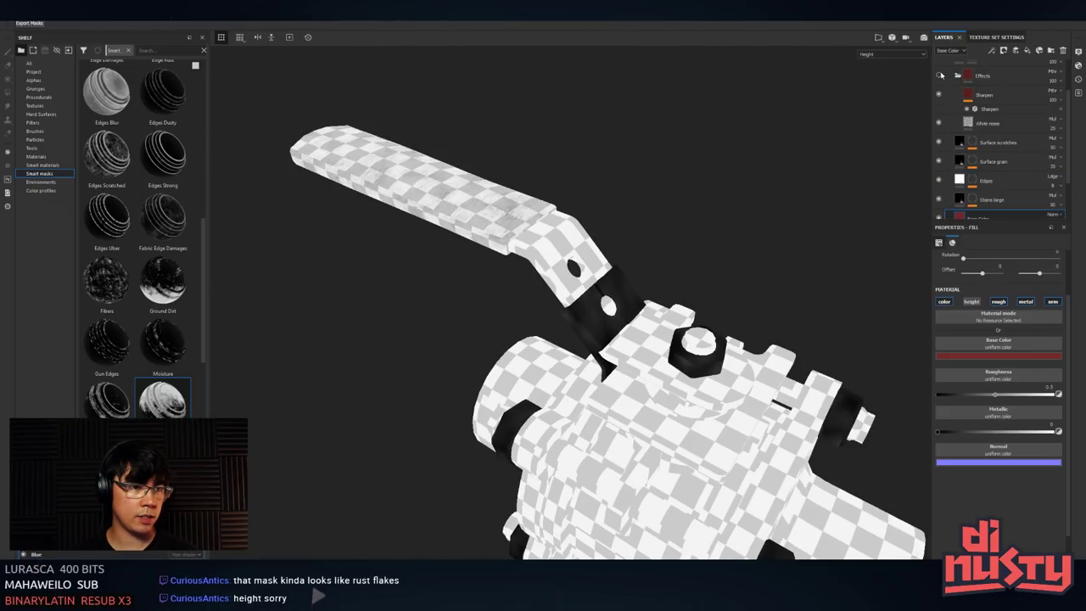
left_click(957, 75)
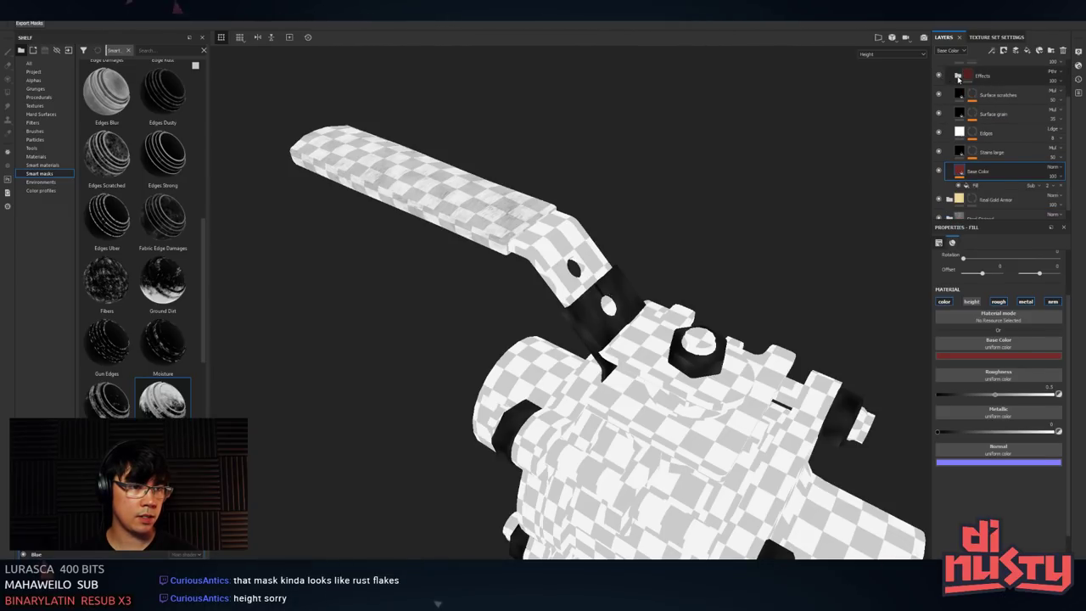
- Disable the height channel of the Base Metal layer in the Real Gold Armor folder, check the nuts up close and collapse the folder
left_click(949, 199)
scroll(959, 170, "down", 3)
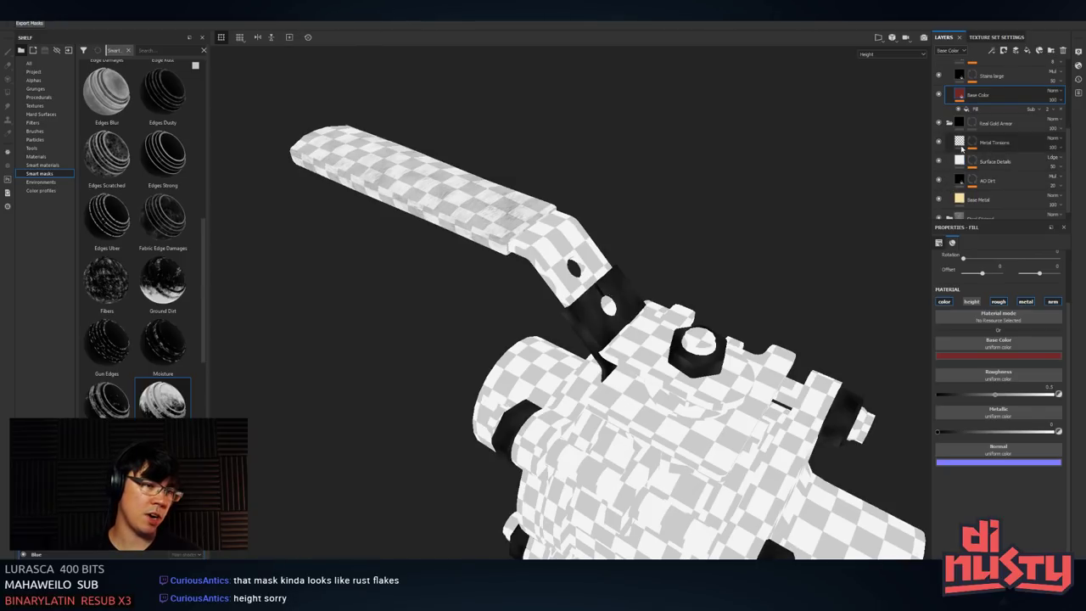
left_click(959, 204)
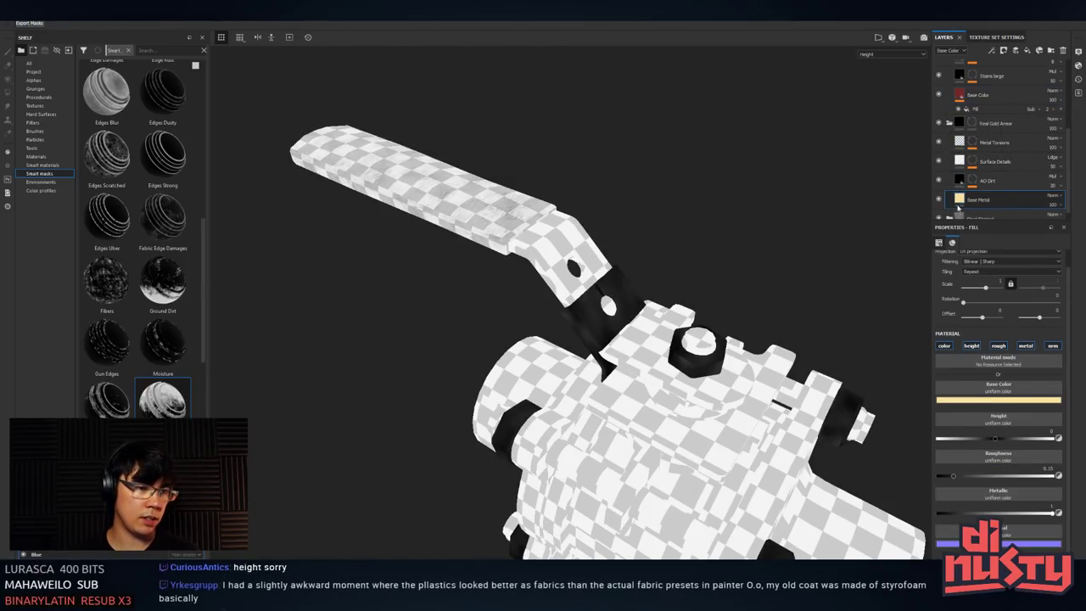
left_click(973, 346)
left_click_drag(743, 273, 767, 275, "alt")
left_click_drag(655, 256, 897, 172, "alt")
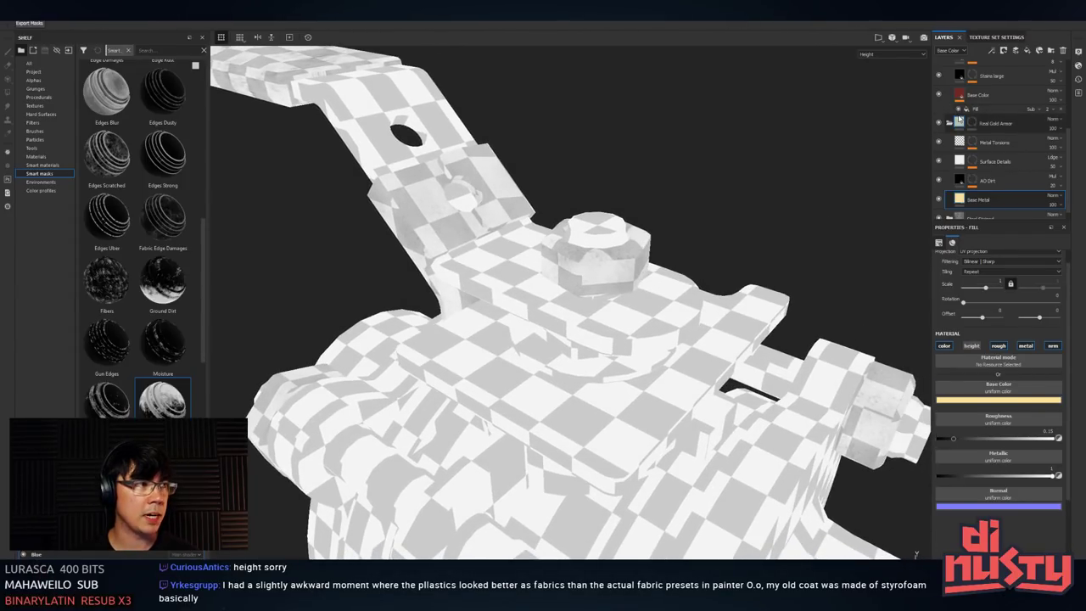
mouse_move(959, 121)
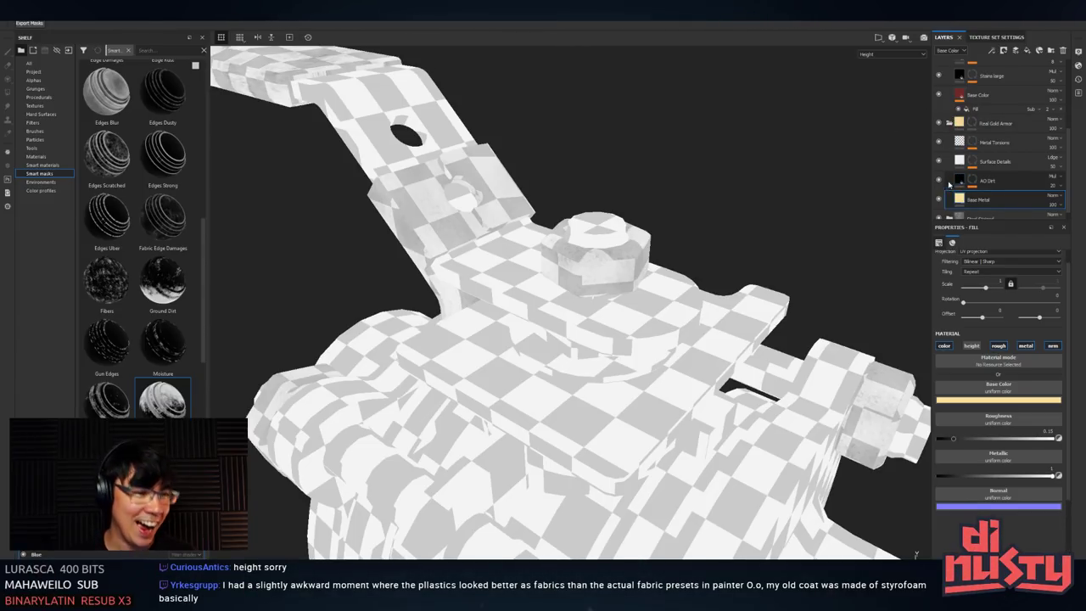
left_click(956, 125)
left_click(949, 124)
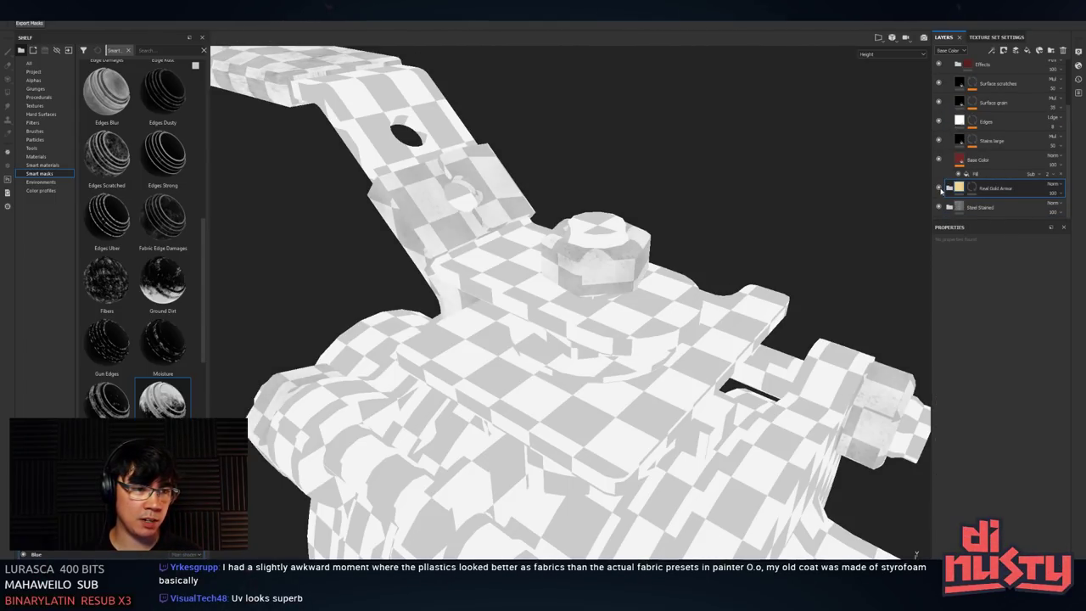
- Disable the height channel of the top layer inside the Real Gold Armor folder and hide the folder's Surface Details layer
left_click(942, 188)
scroll(939, 169, "down", 2)
left_click(942, 157)
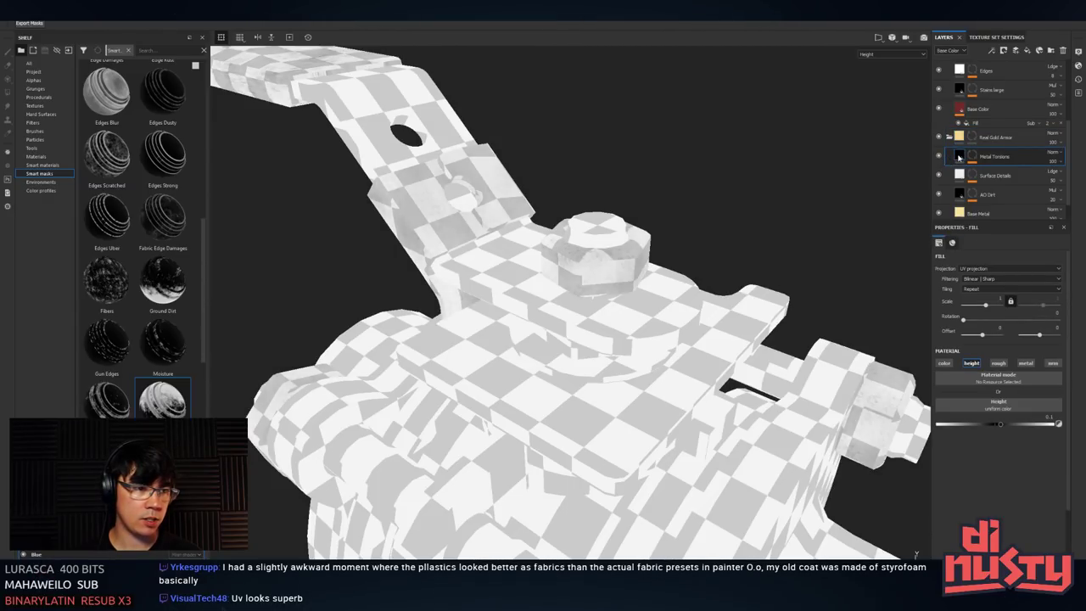
left_click(972, 363)
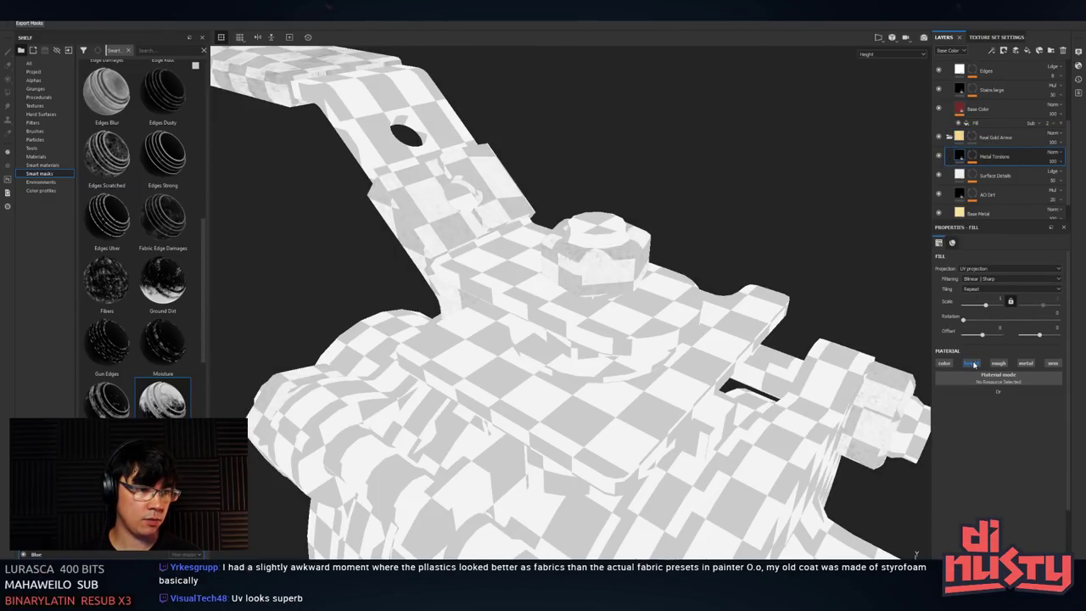
left_click(958, 175)
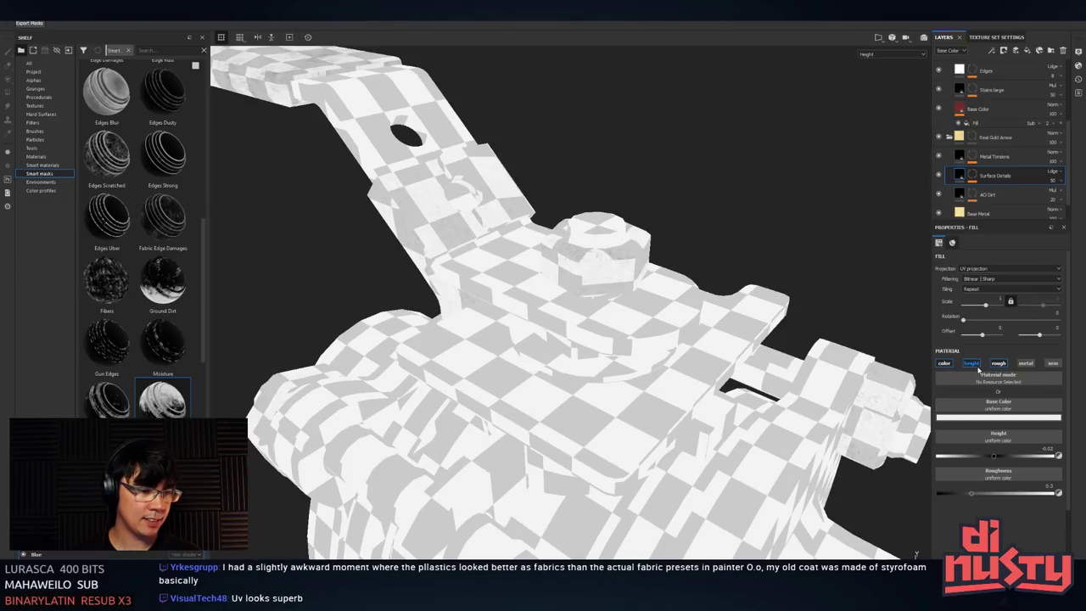
left_click(938, 174)
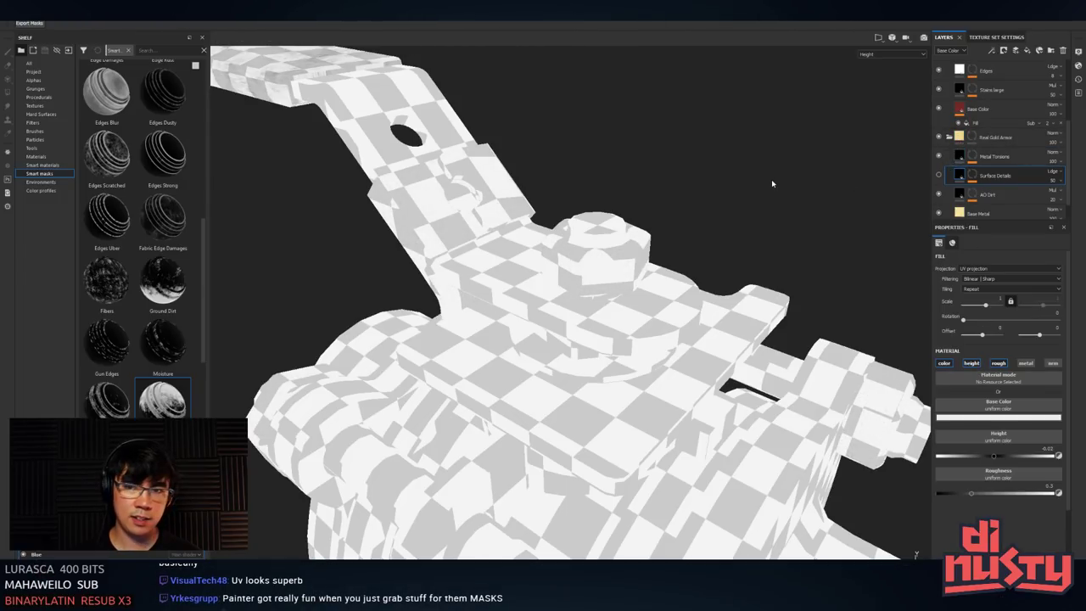
- Switch the viewport from the Height channel back to the full material and inspect the whole valve
left_click_drag(771, 184, 770, 228, "alt")
right_click_drag(770, 227, 615, 191, "alt")
left_click_drag(615, 191, 509, 150, "alt")
key("m")
left_click_drag(498, 206, 452, 449, "alt")
right_click_drag(452, 449, 339, 398, "alt")
left_click_drag(441, 356, 444, 253, "alt")
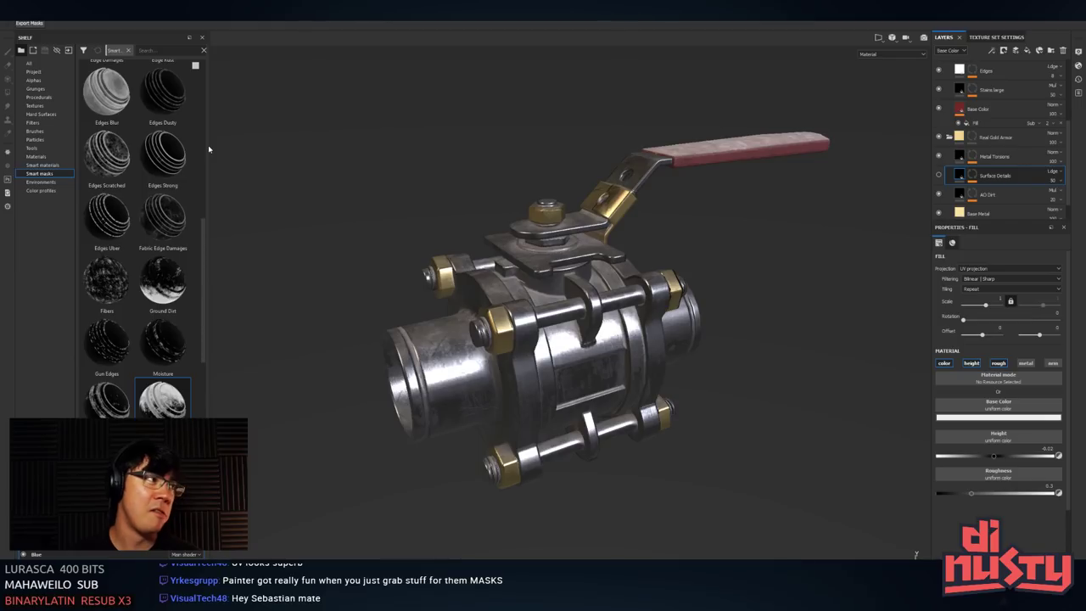
left_click_drag(398, 146, 577, 337, "alt")
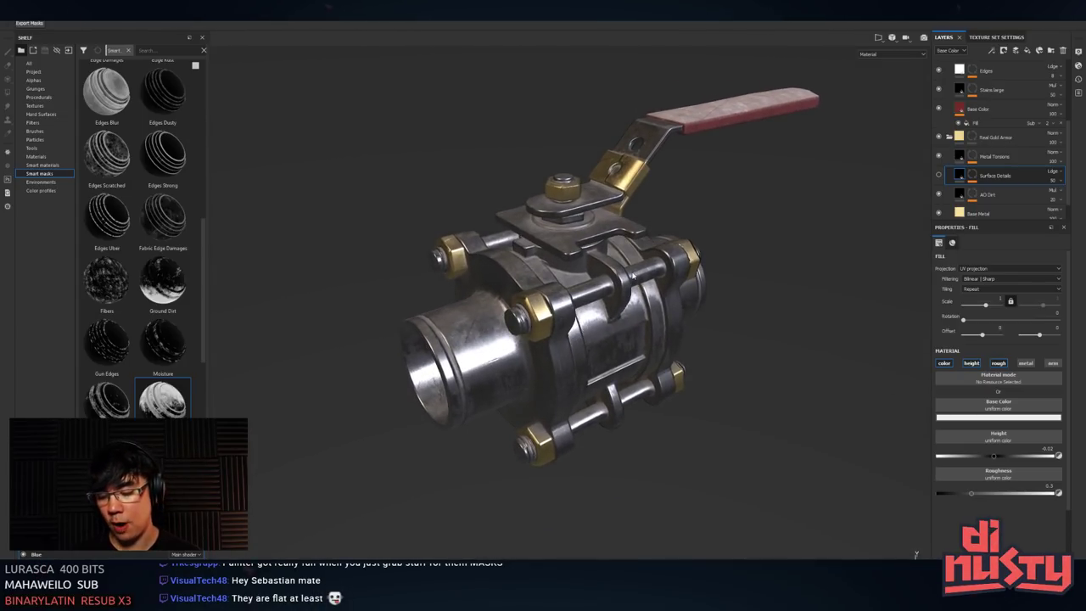
- Examine the valve beside its 2D texture layout under different environment lighting, and return to the 3D-only view
key("F1")
middle_click_drag(807, 343, 720, 372, "alt")
right_click_drag(720, 372, 673, 367, "alt")
middle_click_drag(861, 296, 791, 295, "alt")
right_click_drag(791, 295, 862, 293, "alt")
scroll(862, 294, "up", 6)
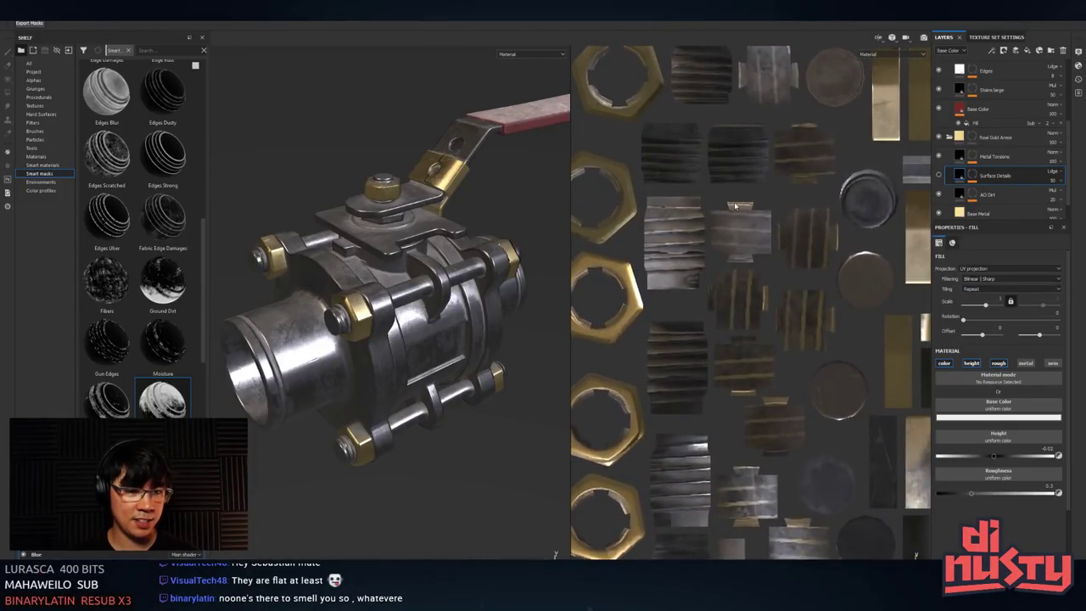
scroll(785, 272, "down", 8)
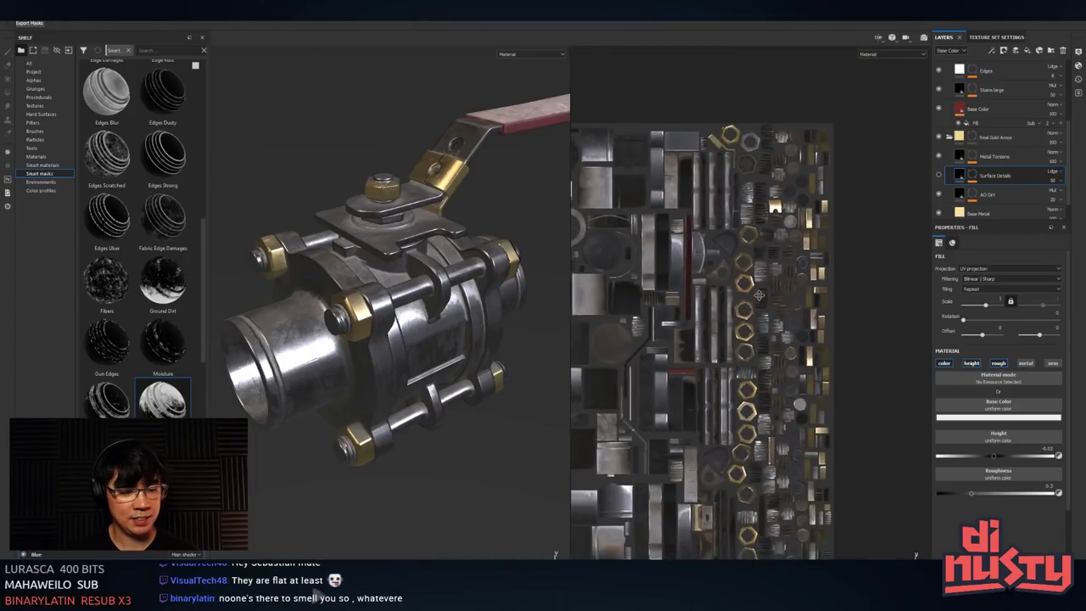
middle_click_drag(708, 302, 759, 284, "alt")
right_click_drag(494, 321, 396, 304, "shift")
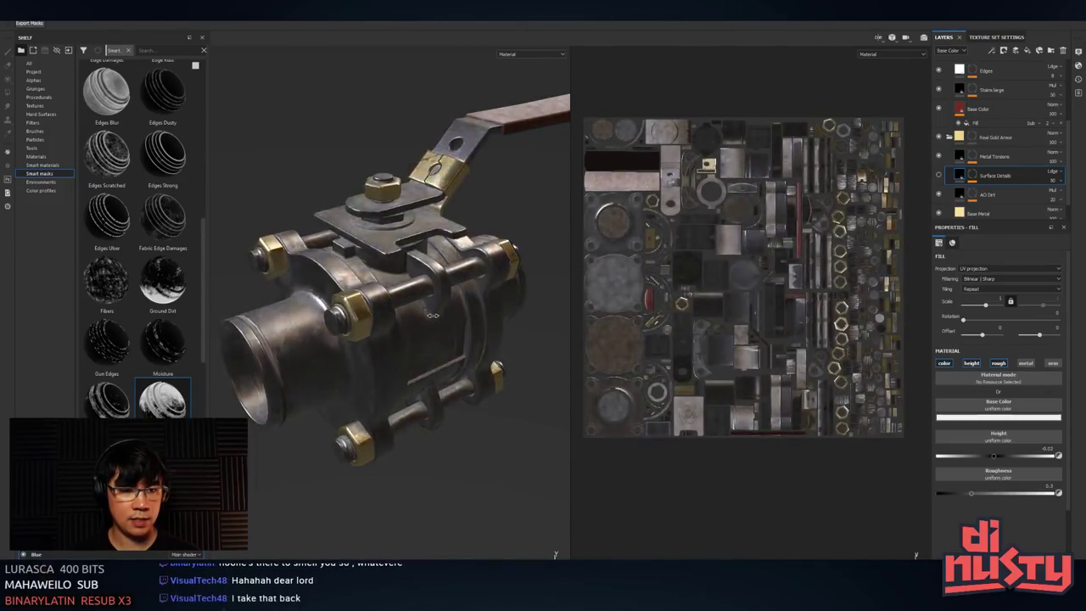
left_click_drag(454, 324, 586, 314, "alt")
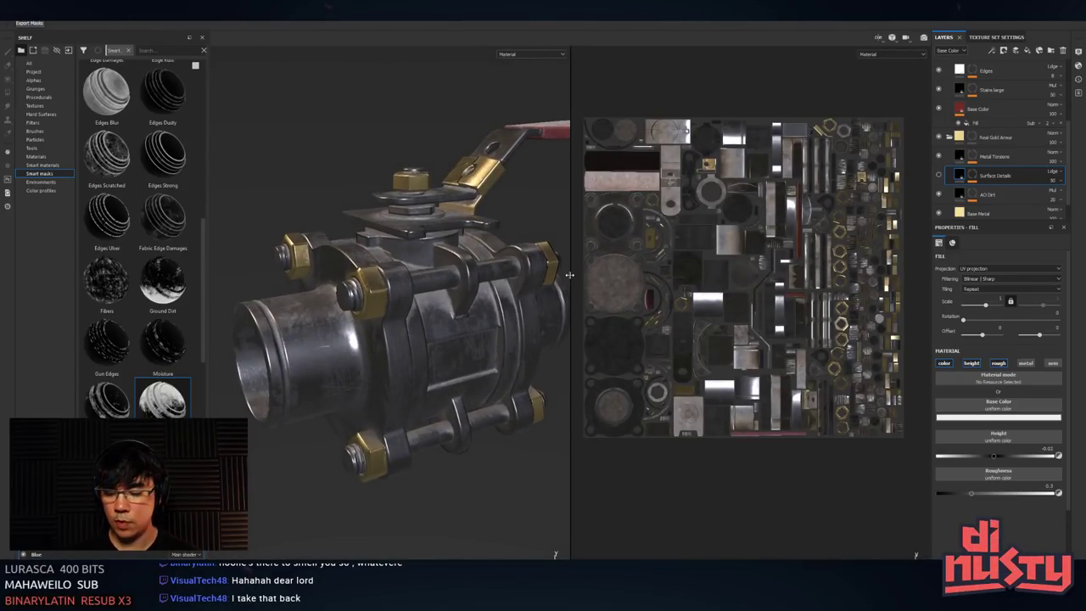
key("F2")
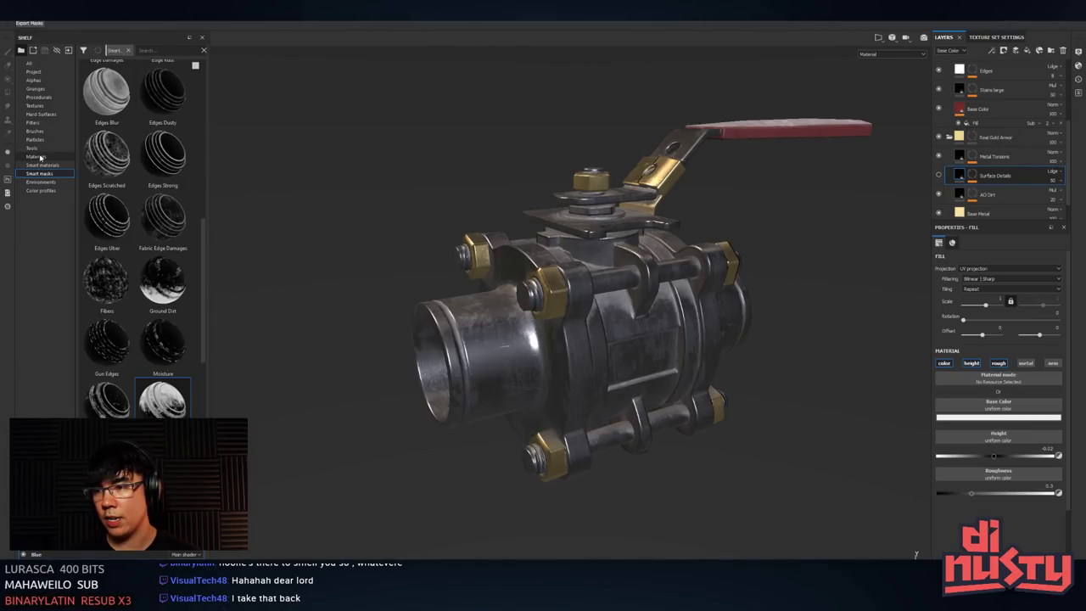
- Collapse the Plastic Fake Leather and Real Gold Armor folders in the layer stack
left_click(951, 72)
scroll(950, 78, "up", 3)
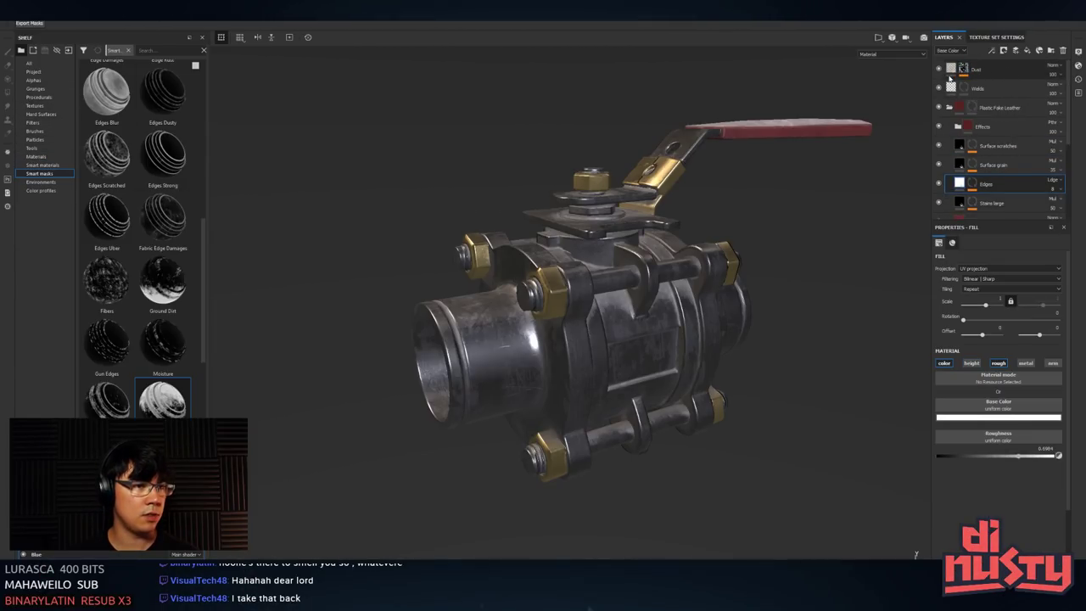
left_click(950, 107)
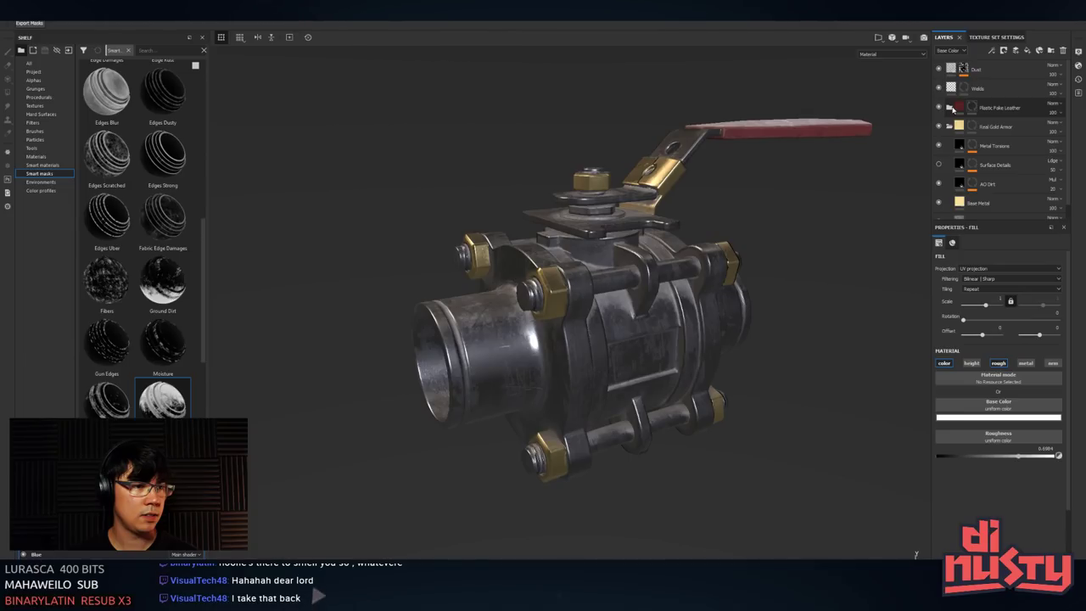
left_click(949, 126)
- Compare the valve with the Dust layer hidden and shown, and check the result from several angles
left_click_drag(724, 159, 731, 265, "alt")
left_click(938, 70)
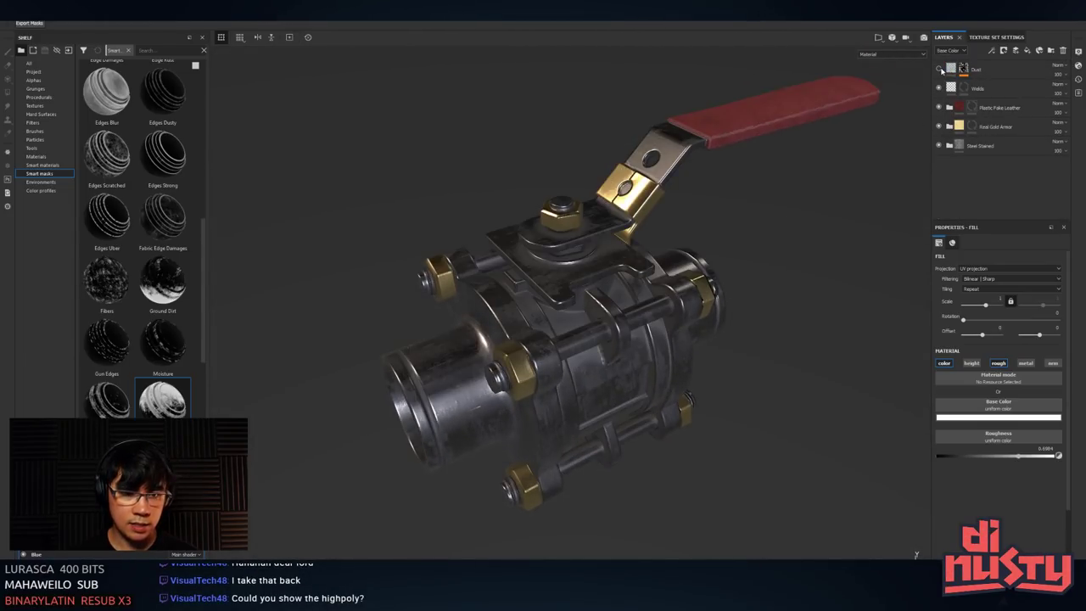
left_click(940, 70)
left_click(940, 71)
left_click(940, 71)
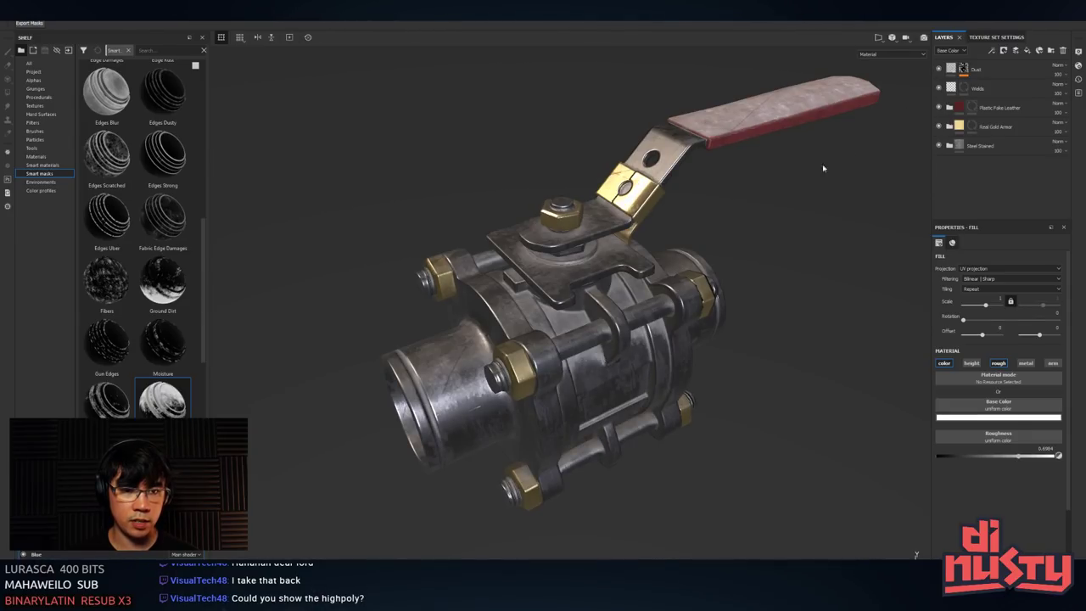
left_click_drag(822, 164, 659, 118, "alt")
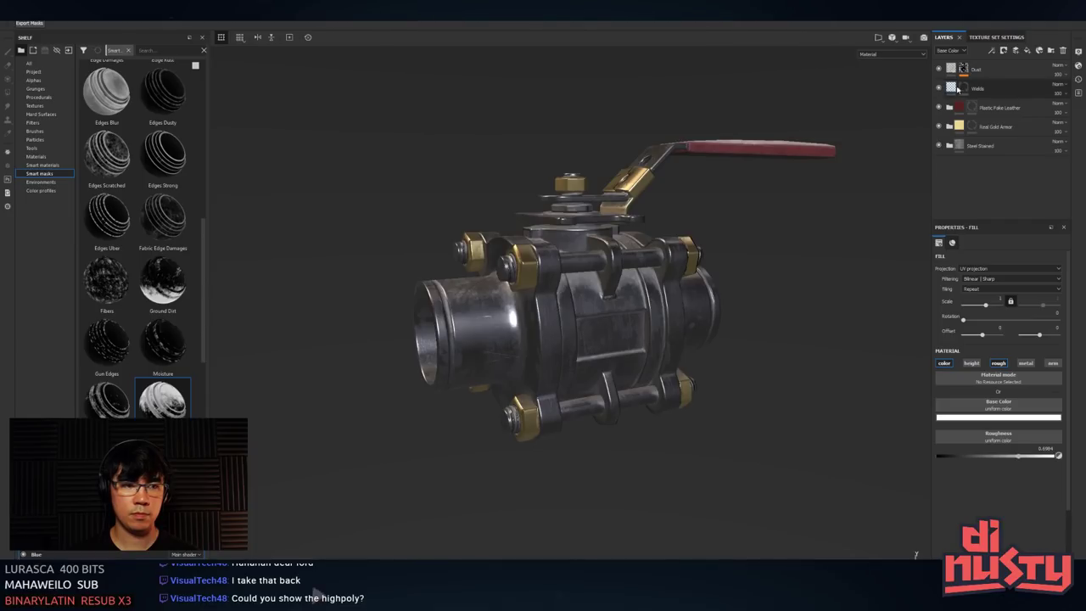
left_click_drag(789, 149, 781, 193, "alt")
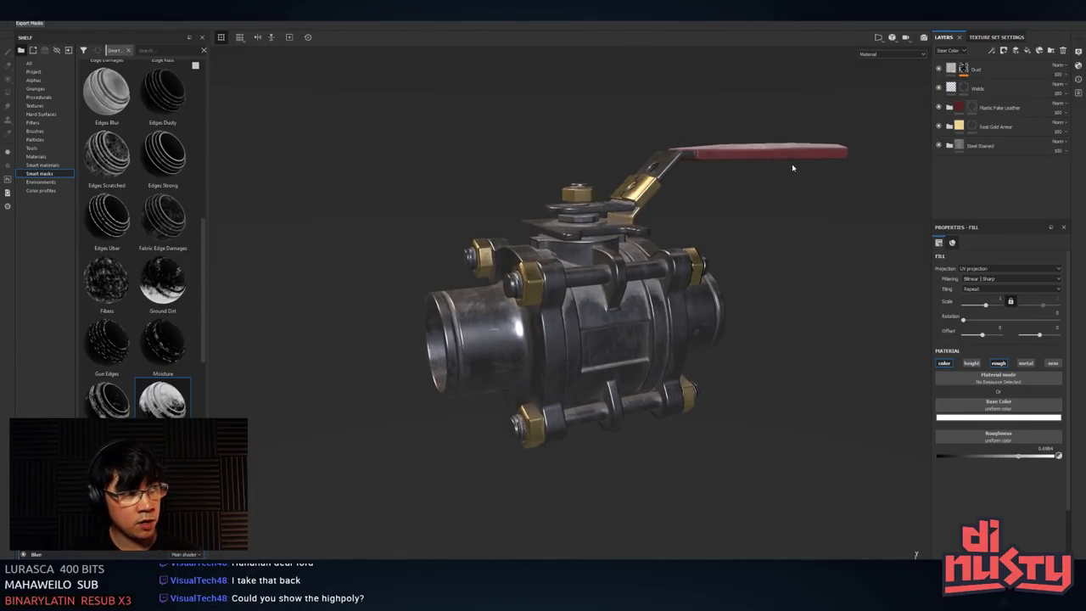
- Switch to Modo and display the HP mesh in place of HP_Export
key("alt+Tab")
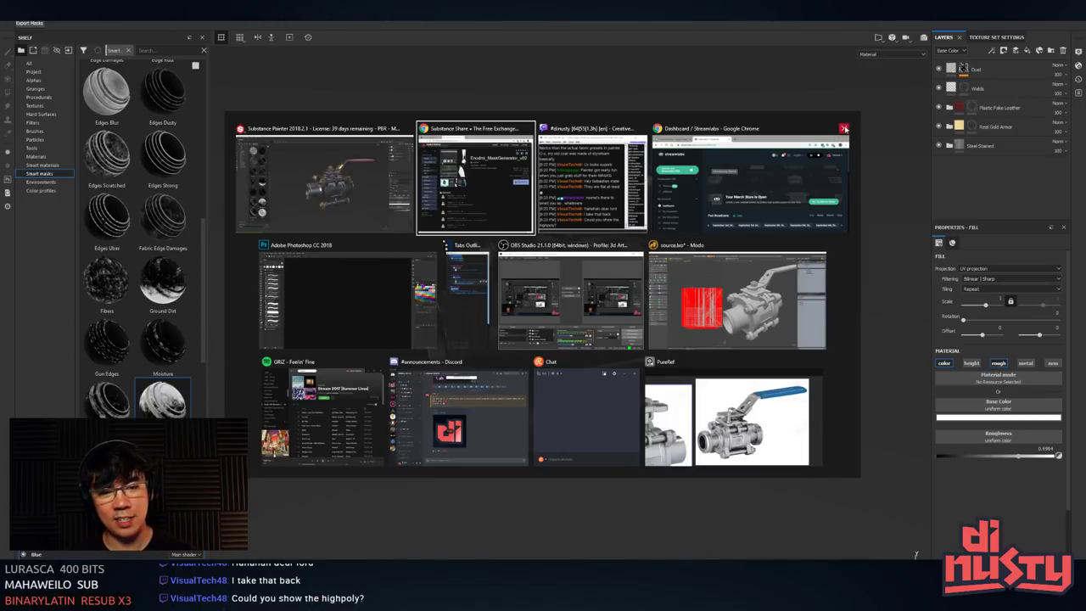
left_click(804, 258)
left_click_drag(811, 230, 801, 239, "alt")
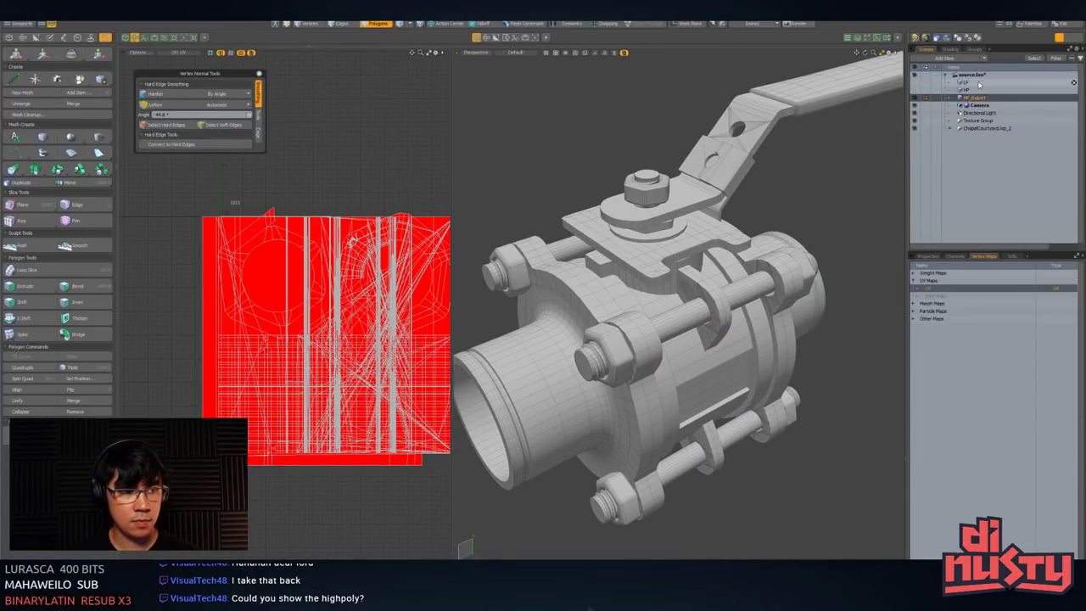
left_click(965, 90)
left_click(915, 97)
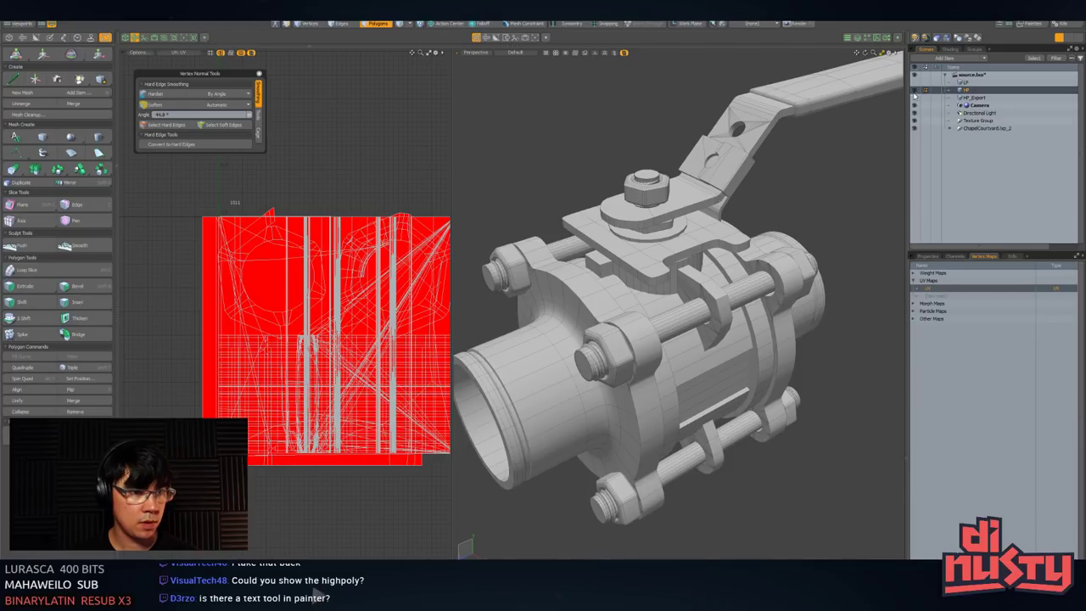
left_click_drag(839, 169, 746, 166, "alt")
scroll(784, 167, "up", 5)
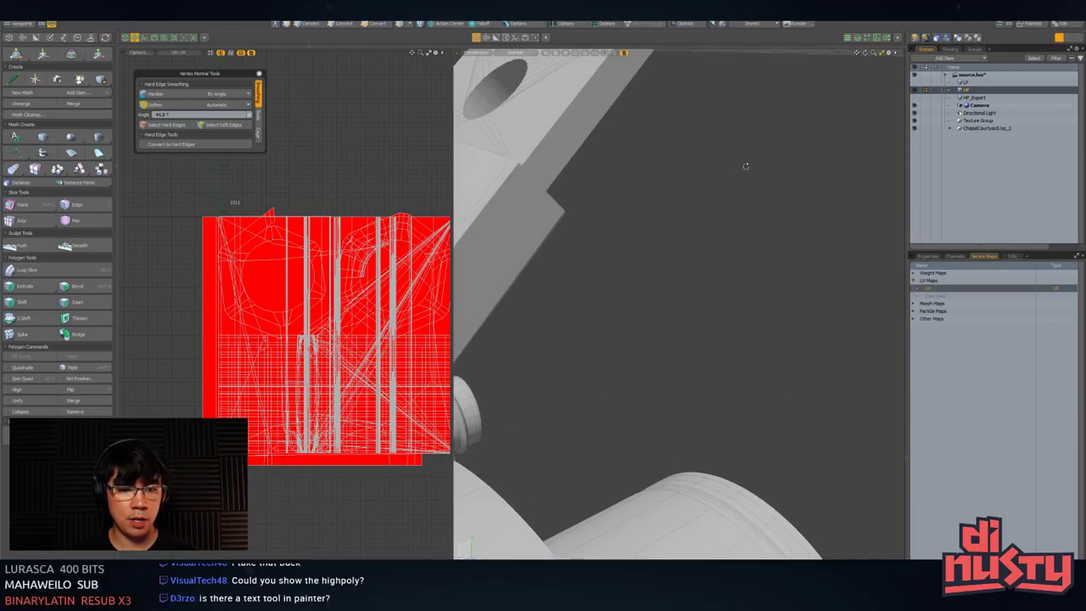
scroll(745, 167, "down", 5)
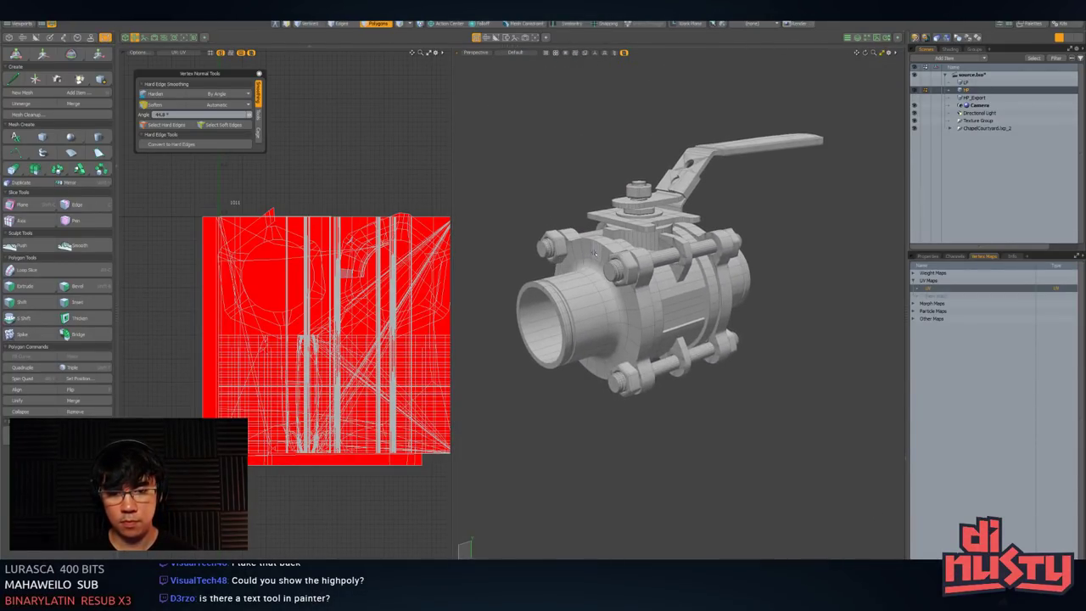
- Maximize the perspective viewport and examine the HP ball valve mesh from several angles
key("0")
scroll(556, 229, "up", 5)
left_click_drag(561, 240, 626, 303, "alt")
left_click(588, 258)
left_click(678, 256)
left_click_drag(678, 256, 810, 258, "alt")
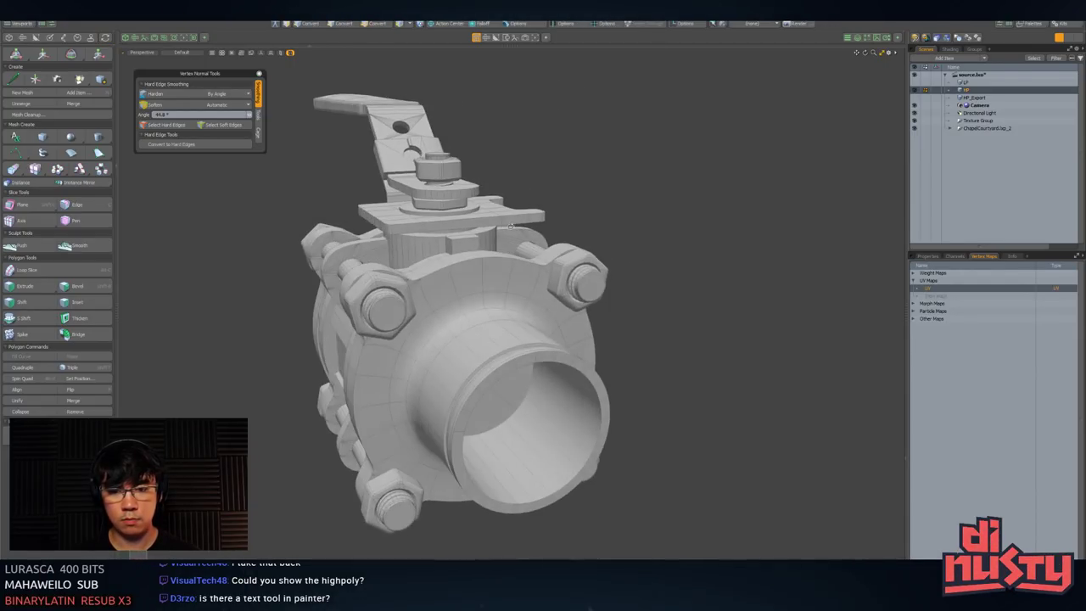
left_click_drag(700, 247, 573, 204, "alt")
scroll(547, 235, "up", 3)
scroll(567, 217, "down", 1)
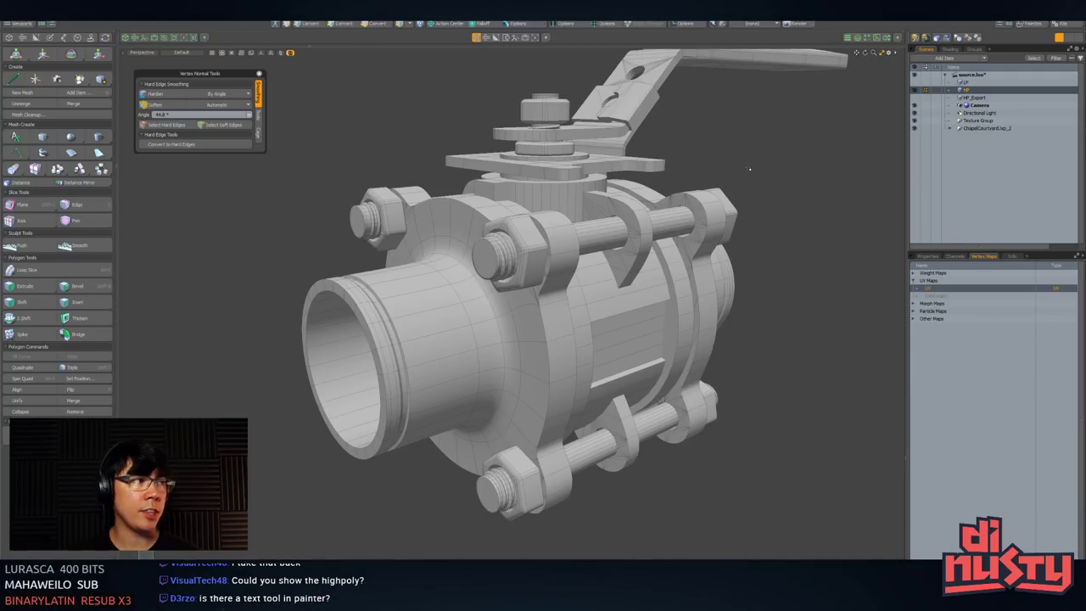
- Switch back to Substance Painter and add a paint layer at the top of the stack, above Dust
key("alt+Tab")
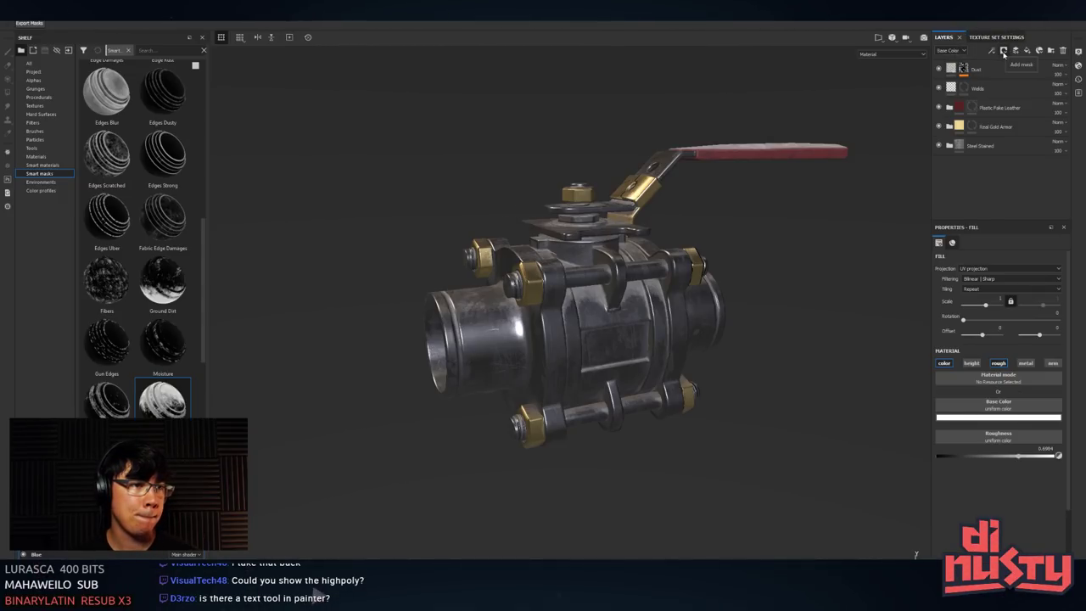
left_click(1015, 51)
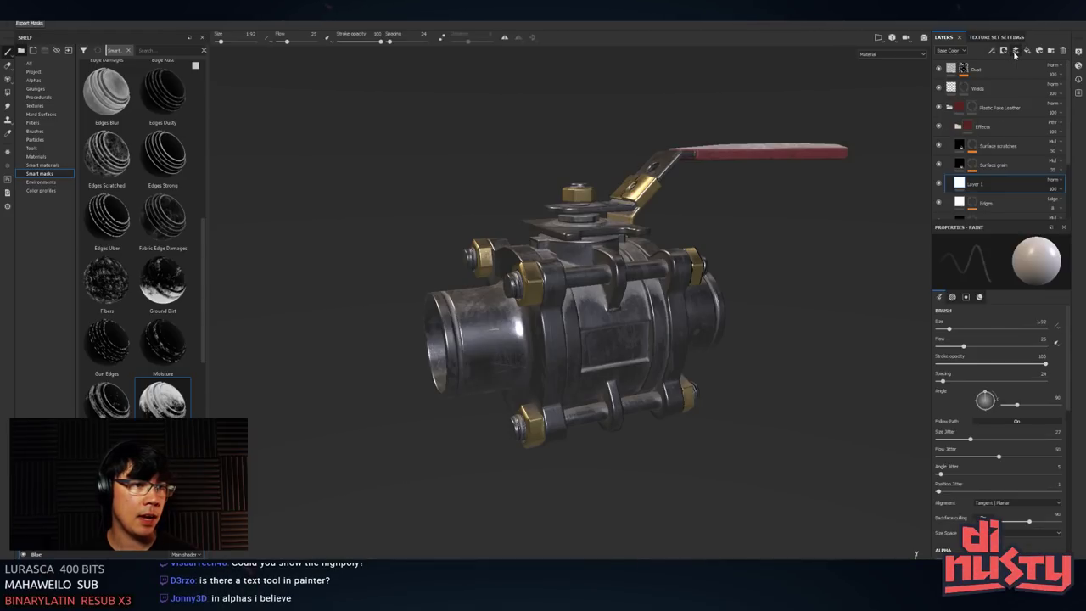
left_click_drag(960, 186, 1005, 76)
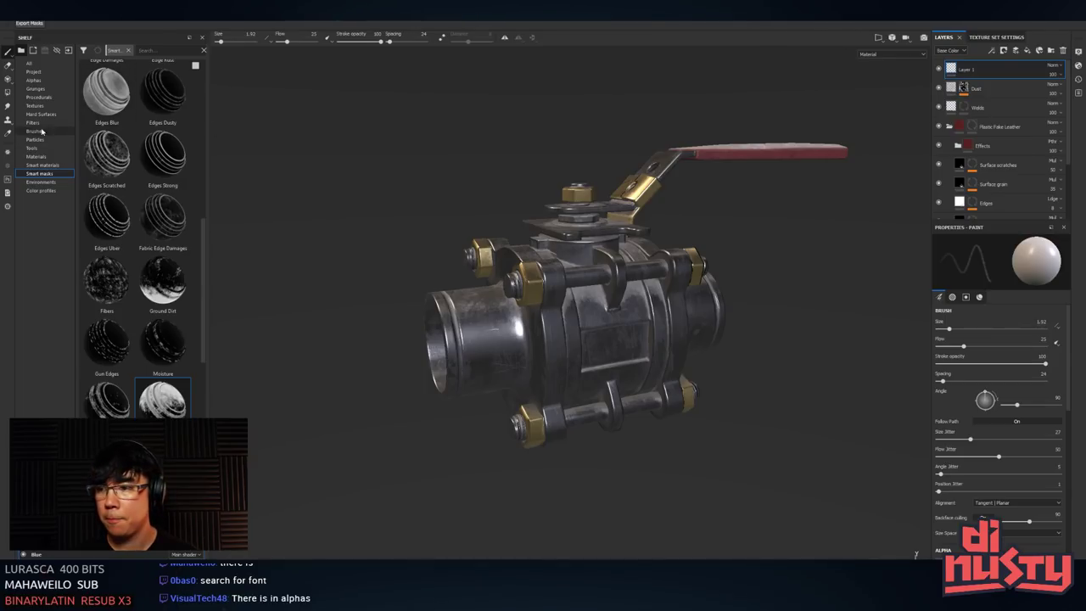
- Activate the Clone tool and browse the Textures category of the shelf
left_click(7, 119)
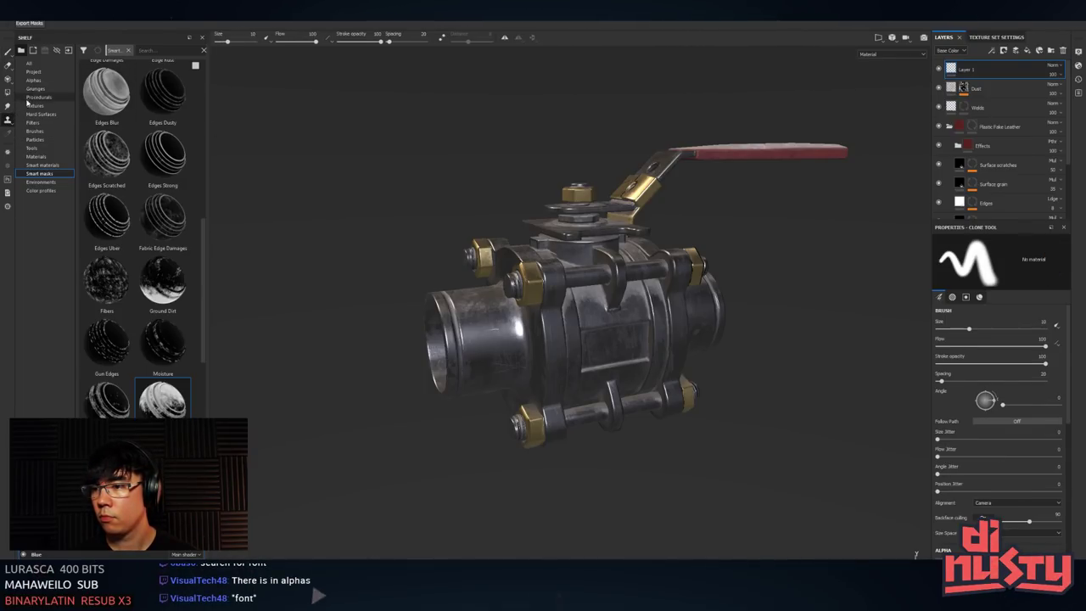
left_click(32, 106)
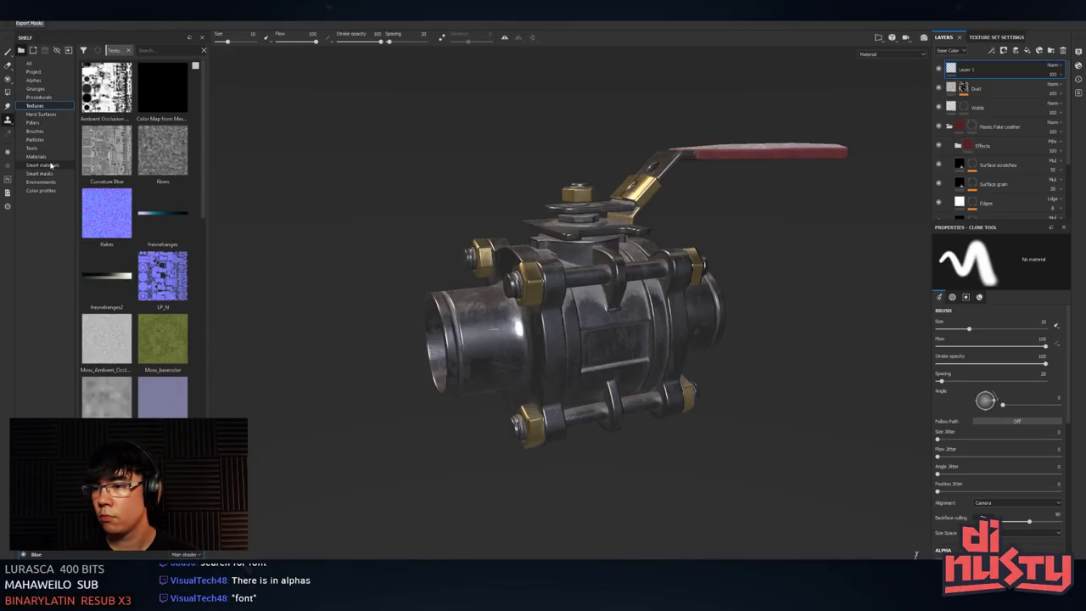
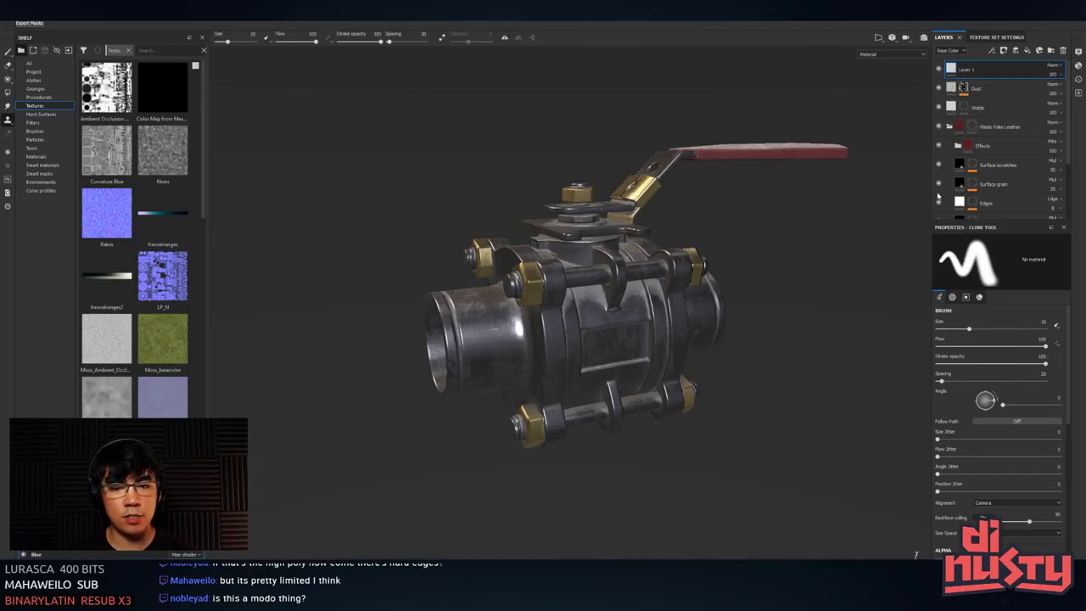
- Return to Modo and display the LP mesh instead of the HP mesh
key("alt+Tab")
scroll(548, 240, "up", 3)
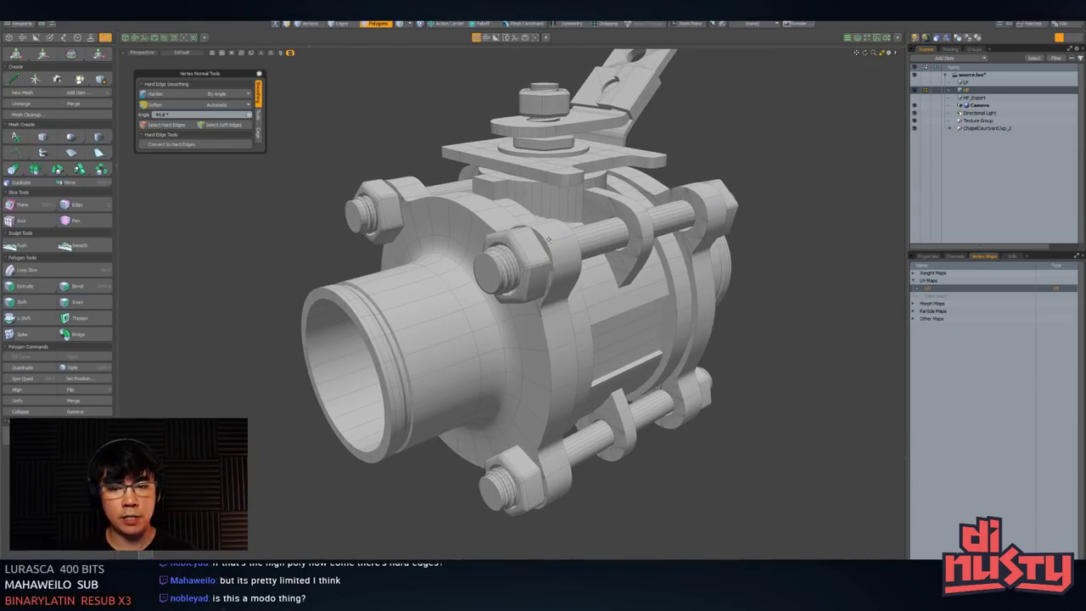
scroll(560, 266, "down", 2)
left_click_drag(561, 266, 636, 292, "alt+shift")
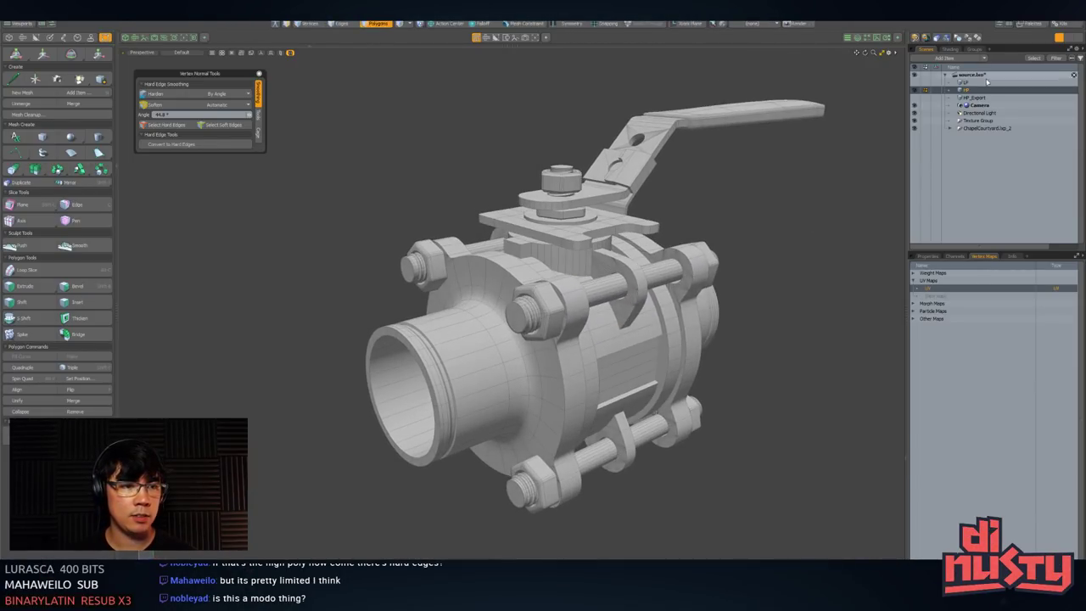
left_click(915, 82)
left_click(920, 82)
scroll(710, 334, "up", 5)
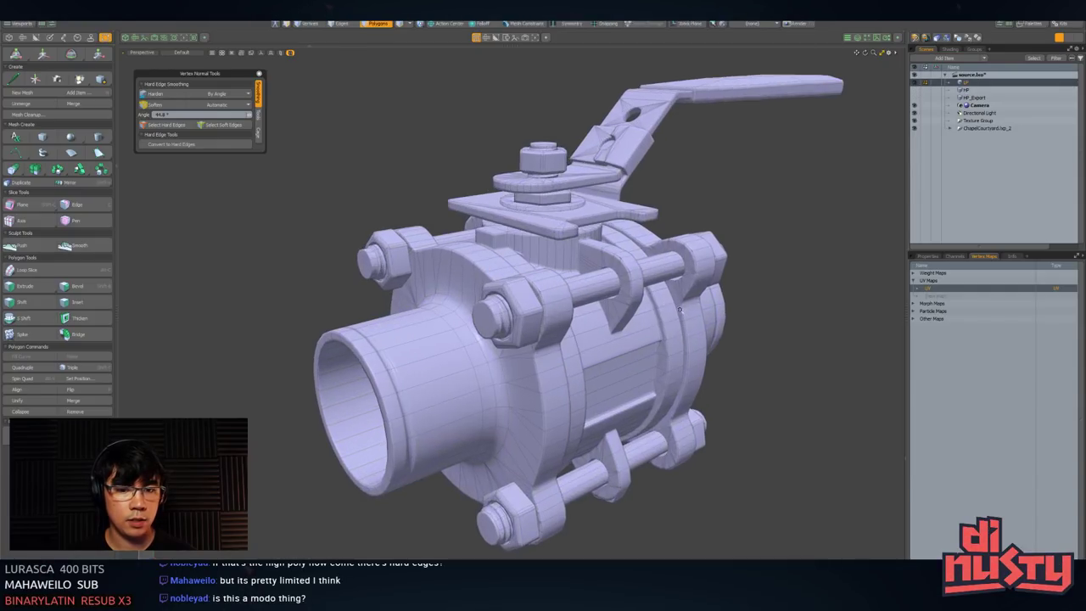
- Examine the LP valve's edges and shading up close around the mounting plate and bolts, and switch back to Substance Painter
left_click_drag(710, 333, 676, 331, "alt")
scroll(676, 331, "up", 10)
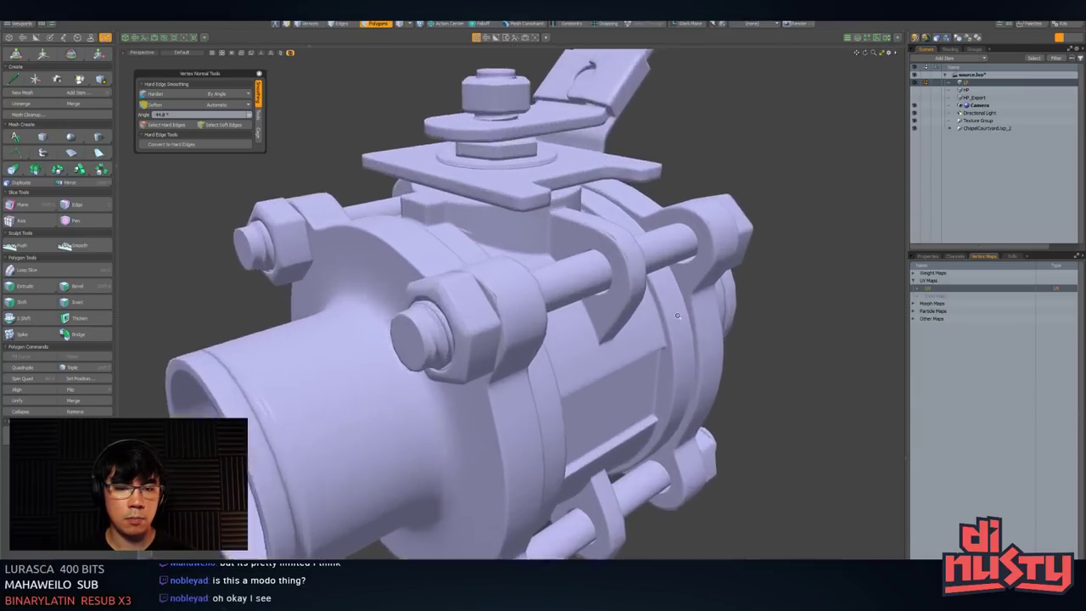
key("a")
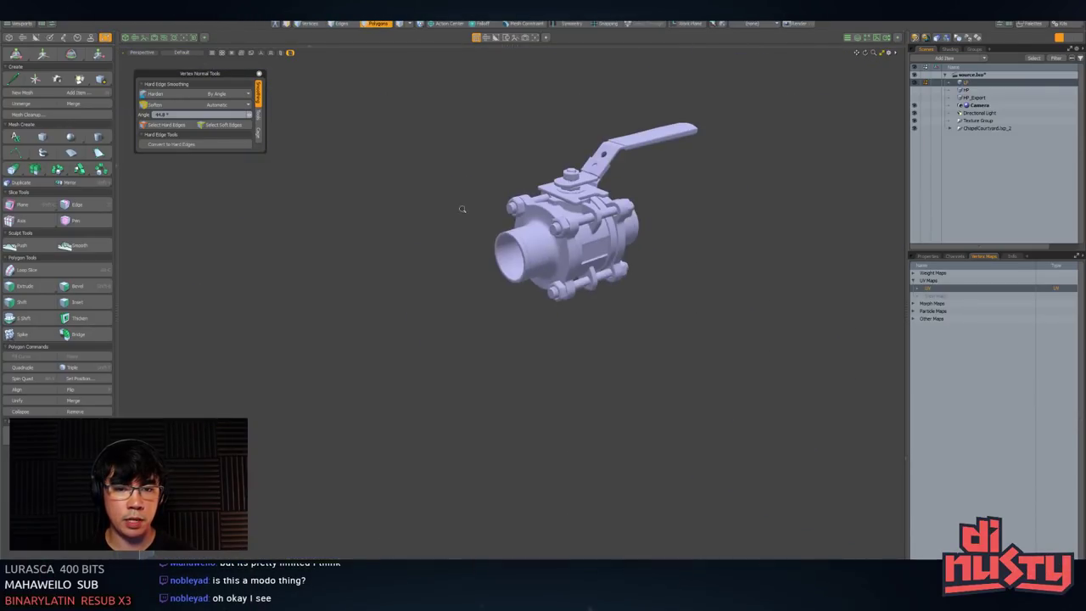
scroll(614, 268, "up", 8)
left_click_drag(614, 268, 544, 279, "alt")
scroll(544, 280, "up", 6)
left_click_drag(634, 273, 690, 323, "alt")
key("3")
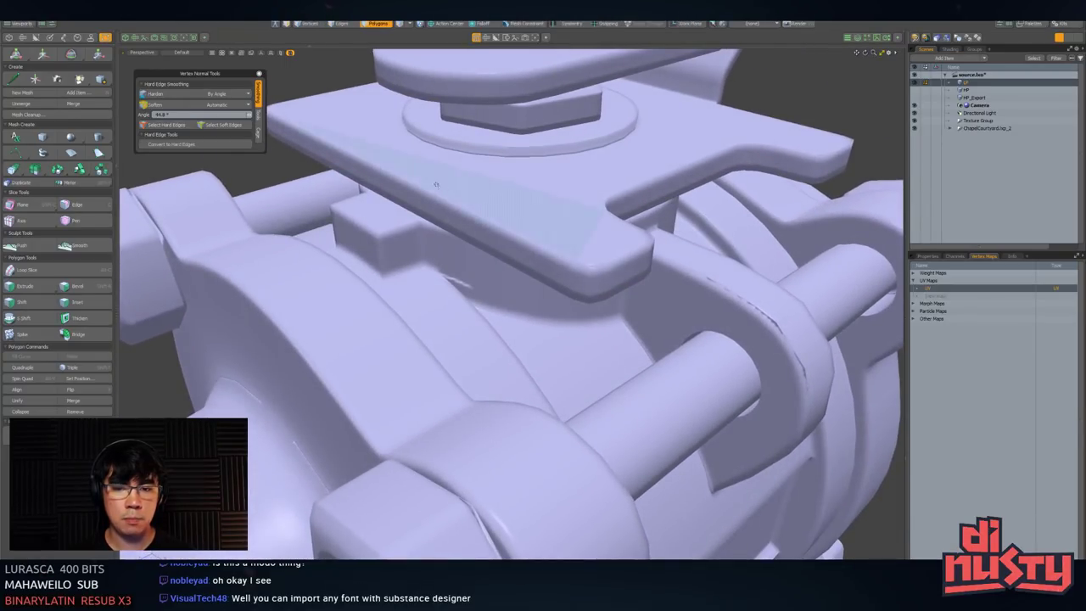
left_click_drag(613, 284, 550, 181, "alt")
scroll(682, 274, "down", 4)
scroll(713, 348, "down", 4)
middle_click_drag(551, 181, 544, 242)
left_click_drag(543, 242, 544, 243, "alt")
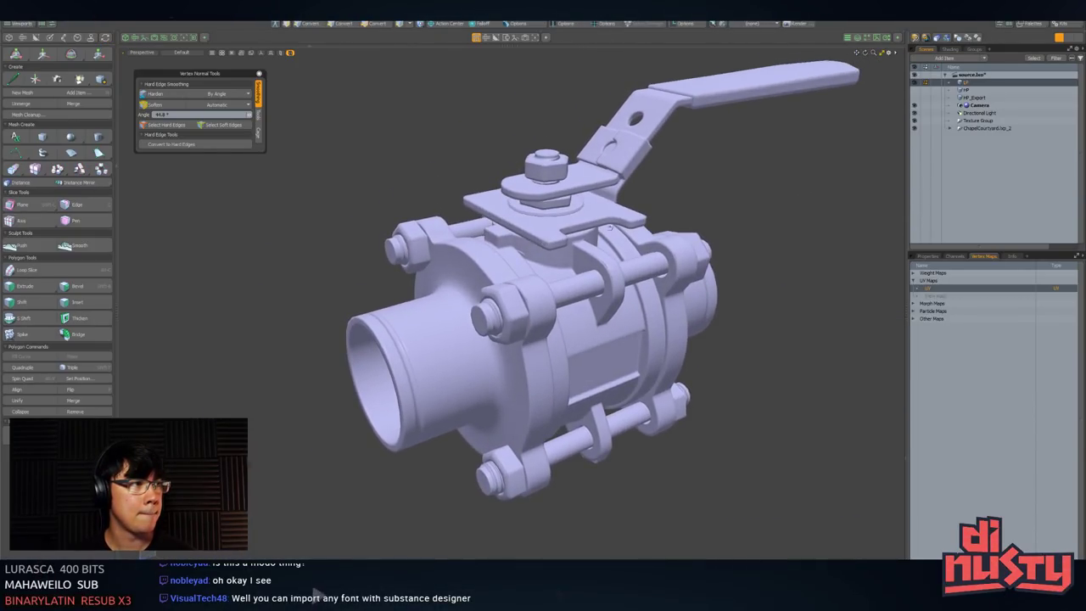
key("3")
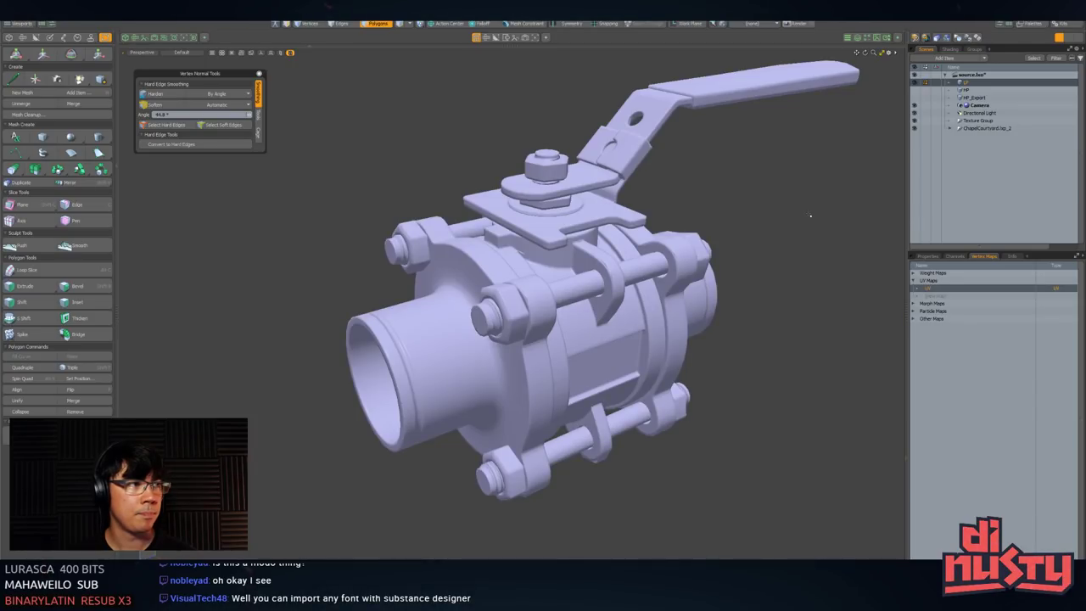
key("alt+Tab")
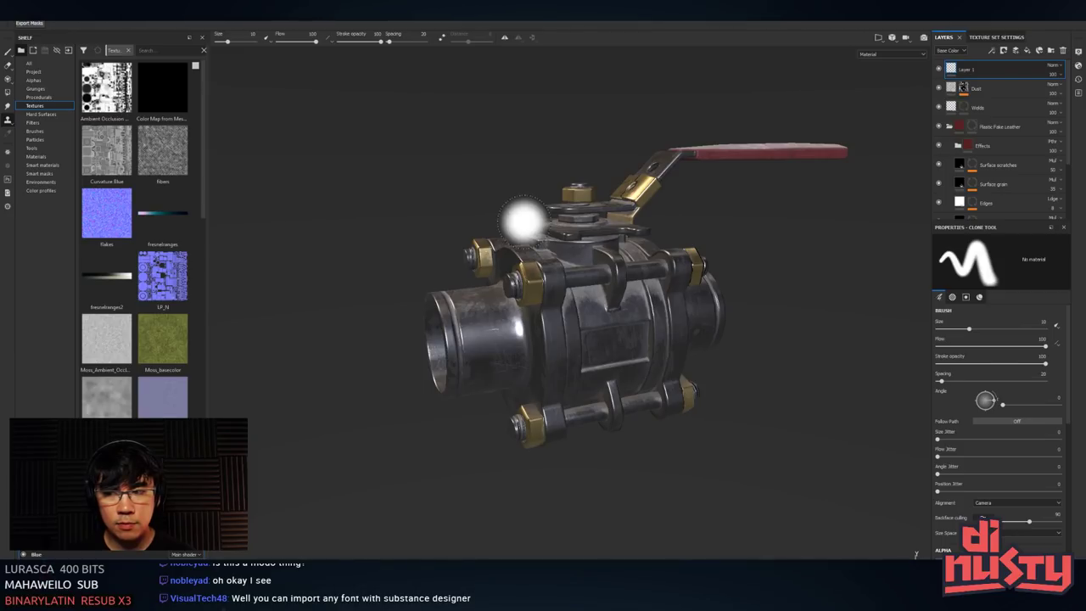
- Browse the shelf's Tools category and try the Eraser, Projection, Polygon Fill and Smudge tools in turn
left_click(50, 149)
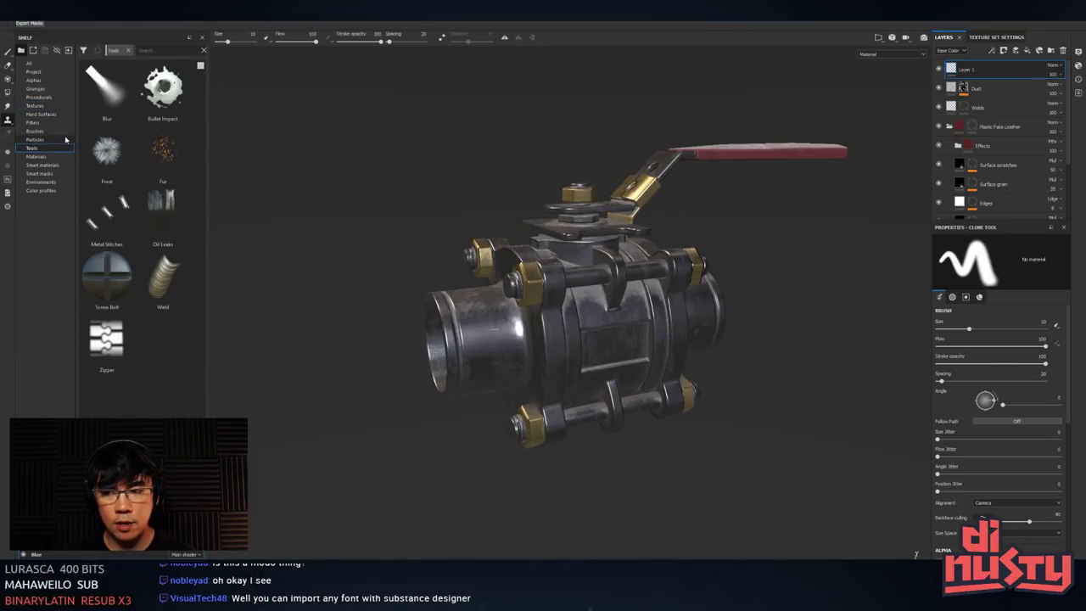
left_click_drag(521, 322, 303, 334, "alt")
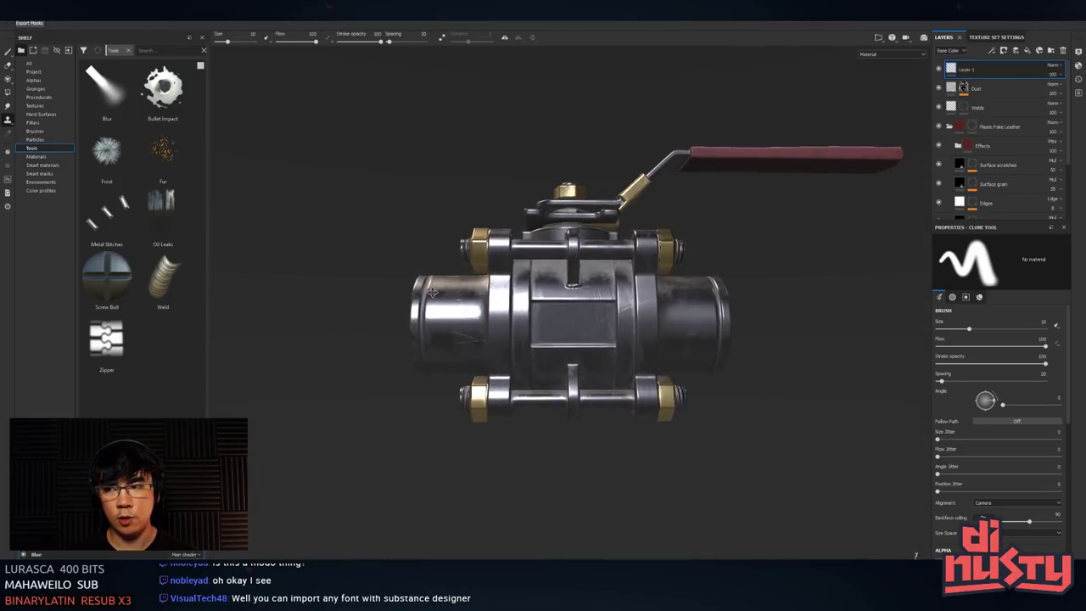
middle_click_drag(435, 294, 426, 285, "alt")
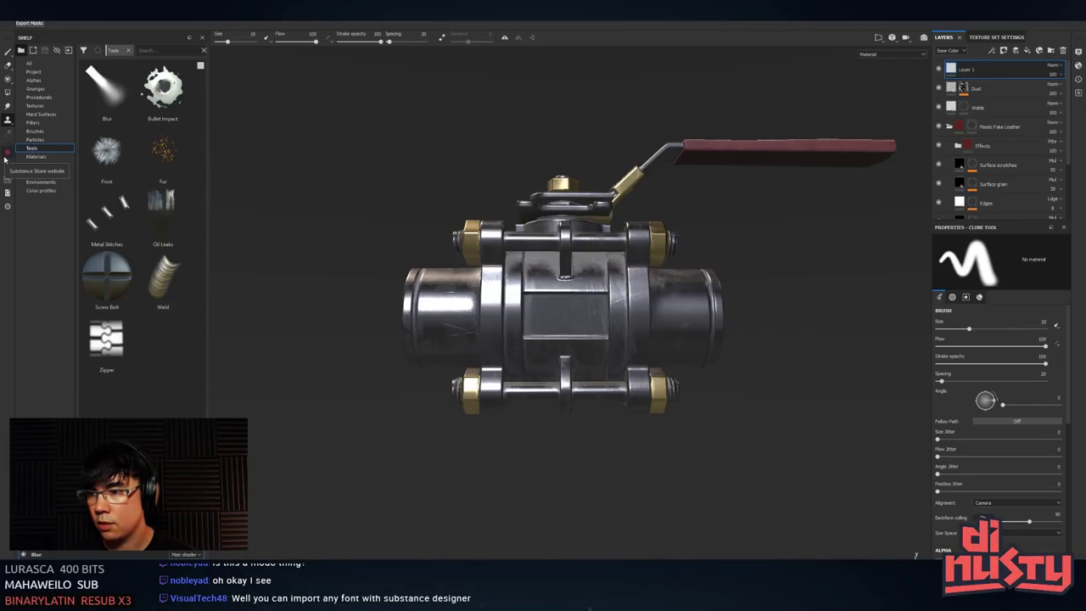
left_click(9, 50)
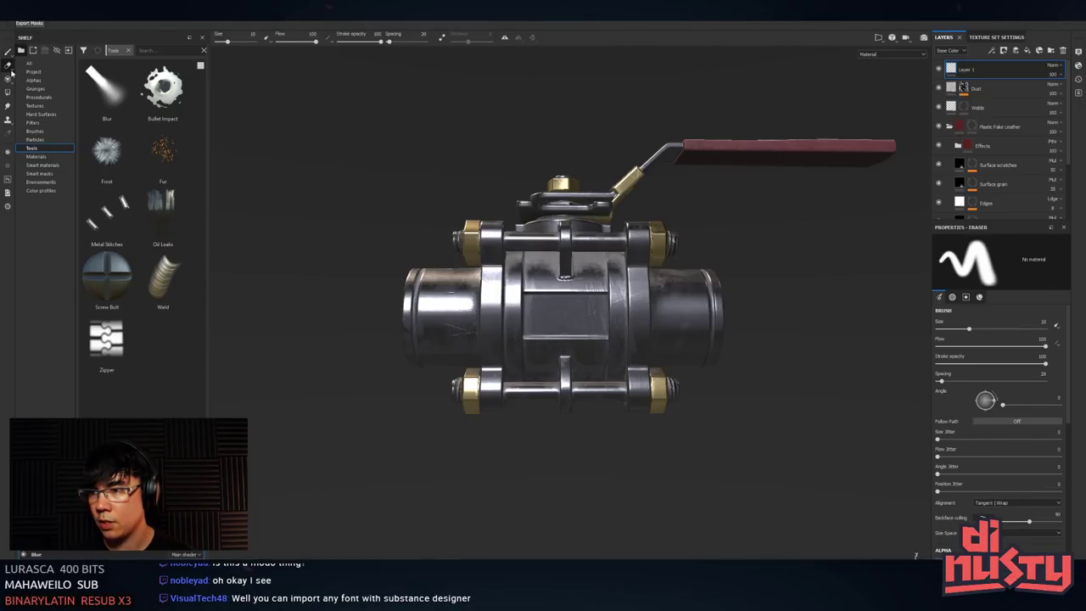
left_click(10, 78)
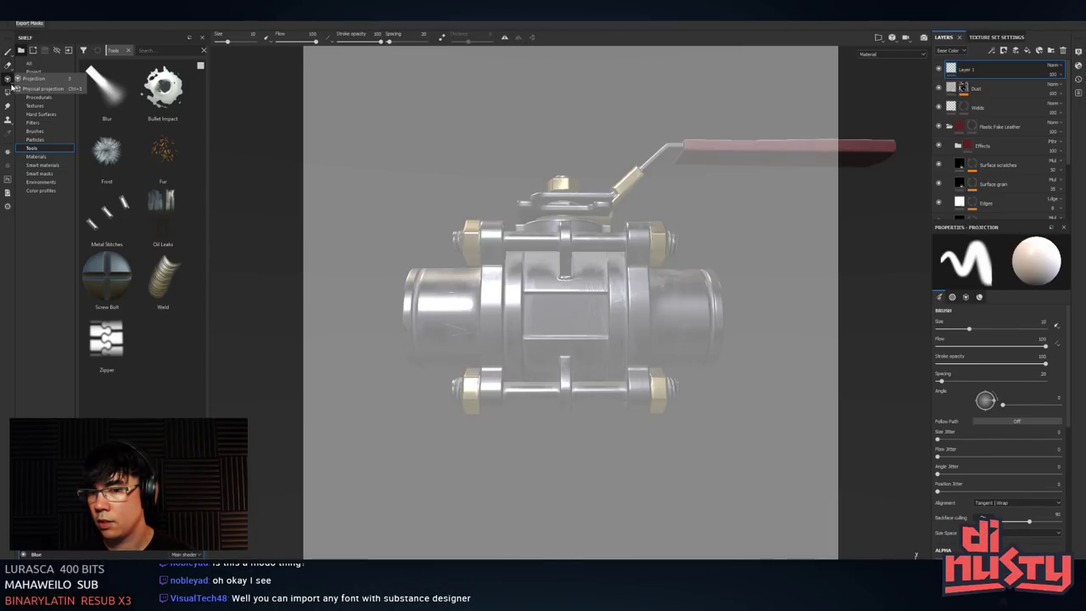
left_click(8, 93)
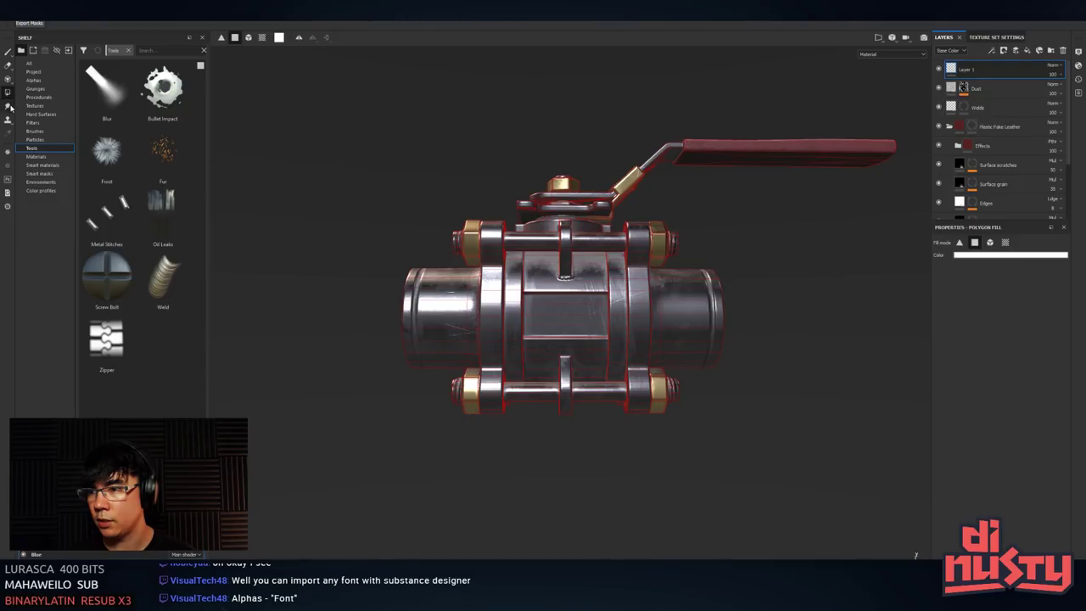
left_click(10, 107)
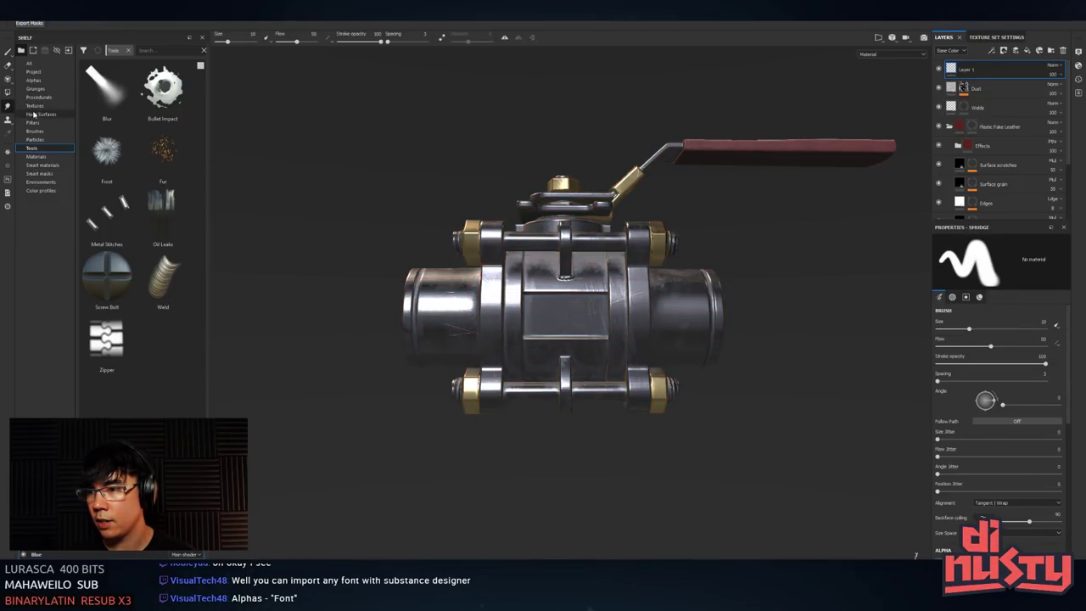
- Search the shelf's Alphas category for "font" and load the Font Typewriter alpha on the Smudge brush
left_click(35, 106)
left_click(38, 115)
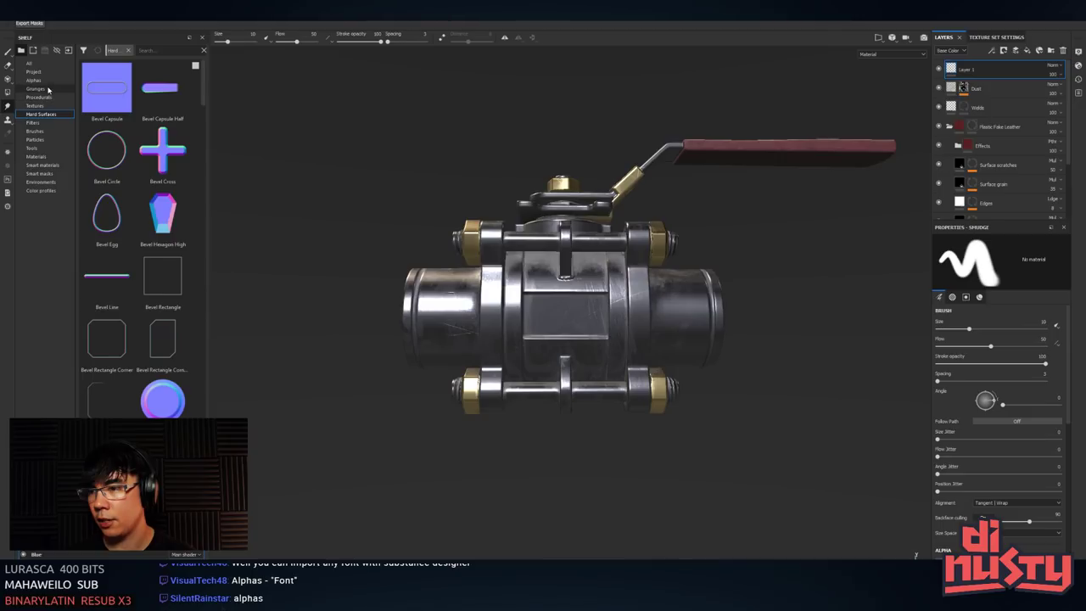
left_click(48, 89)
left_click(48, 80)
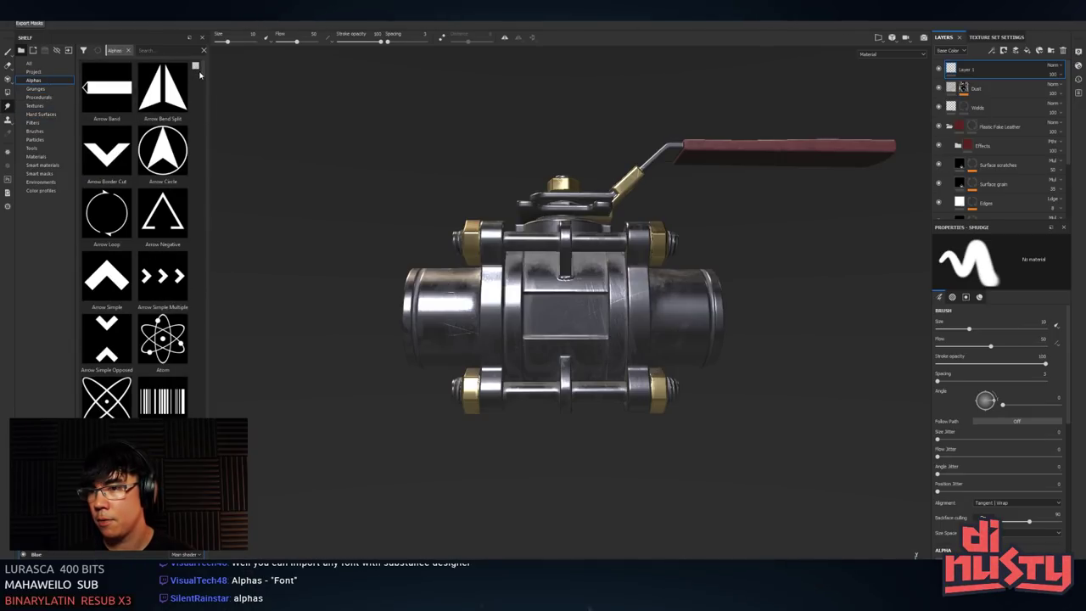
type("font")
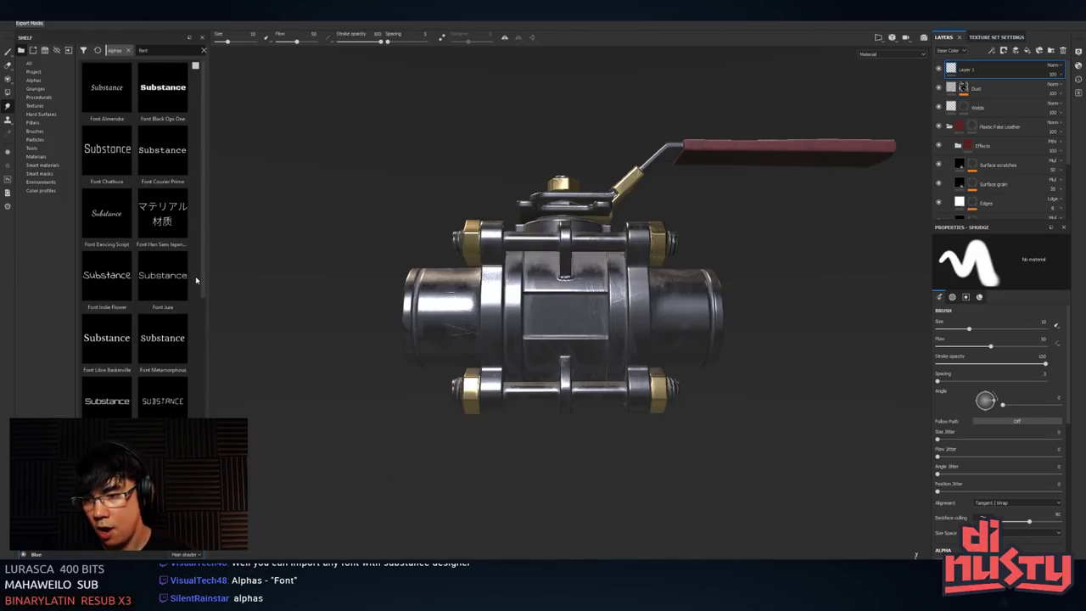
left_click_drag(204, 273, 207, 346)
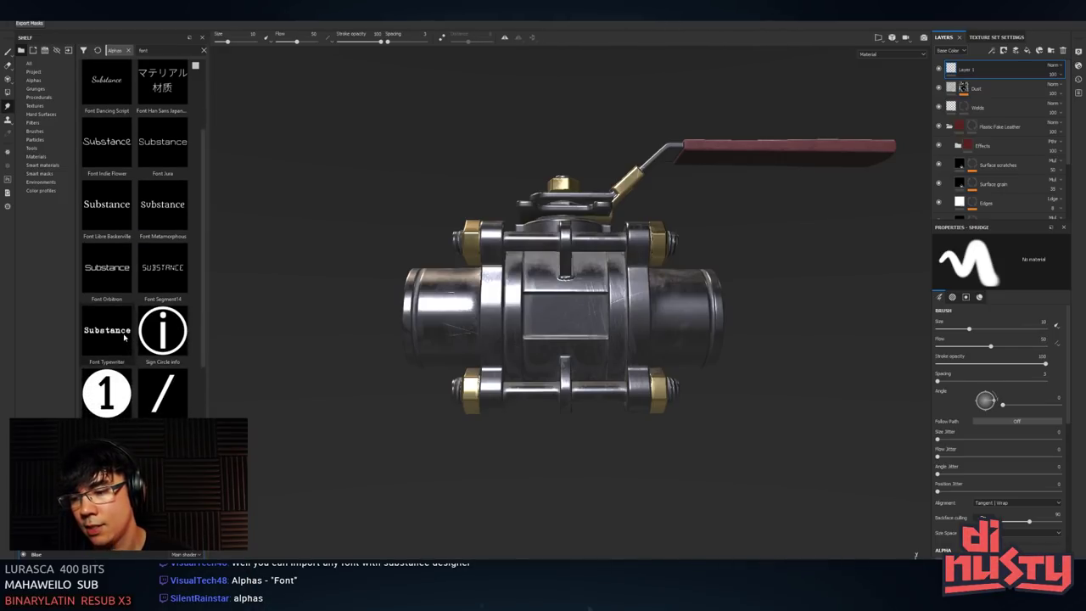
left_click(126, 334)
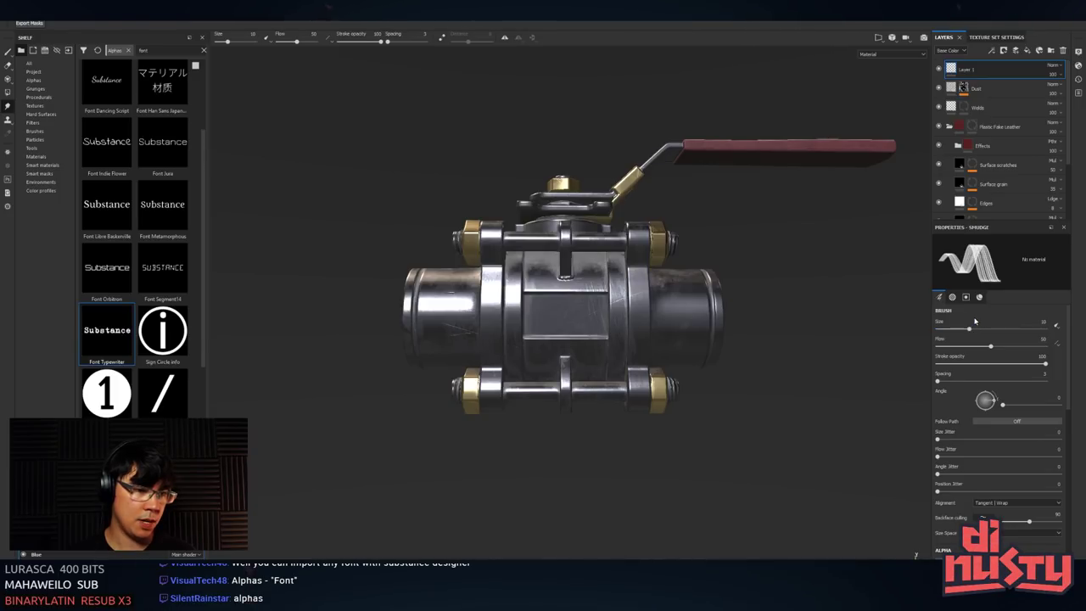
- Set the Font Typewriter alpha's text to EMPIRE INDUSTRIES
scroll(980, 320, "down", 6)
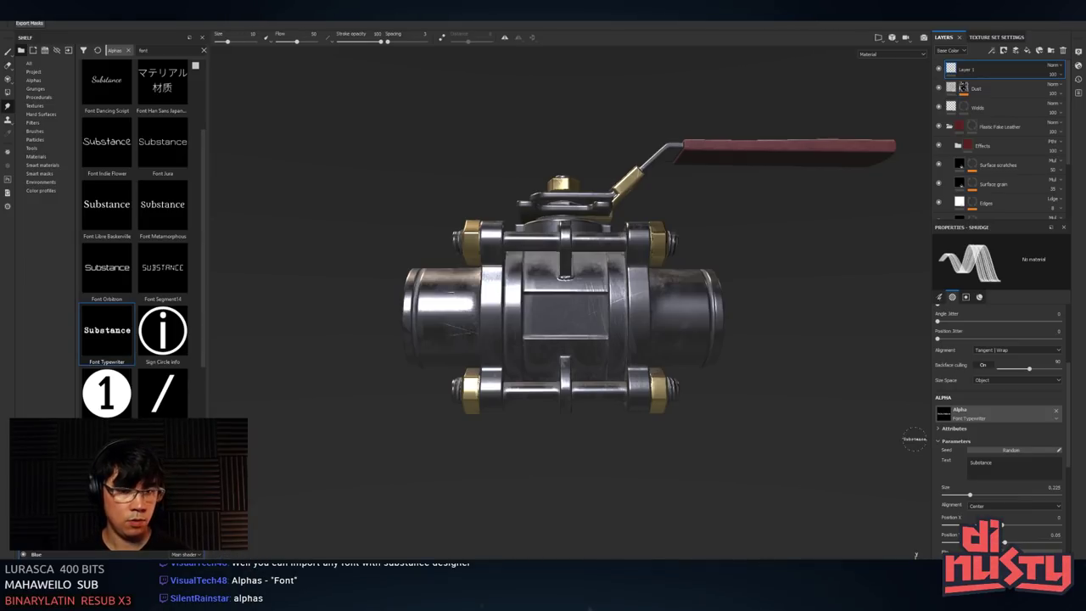
left_click(969, 462)
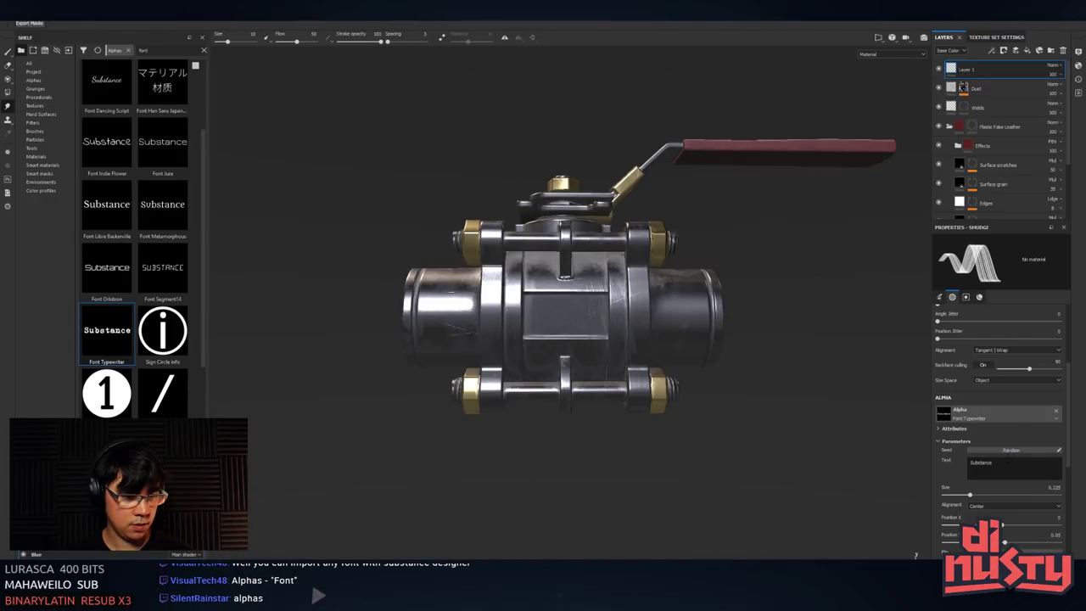
left_click(1007, 462)
type("s")
key("BackSpace")
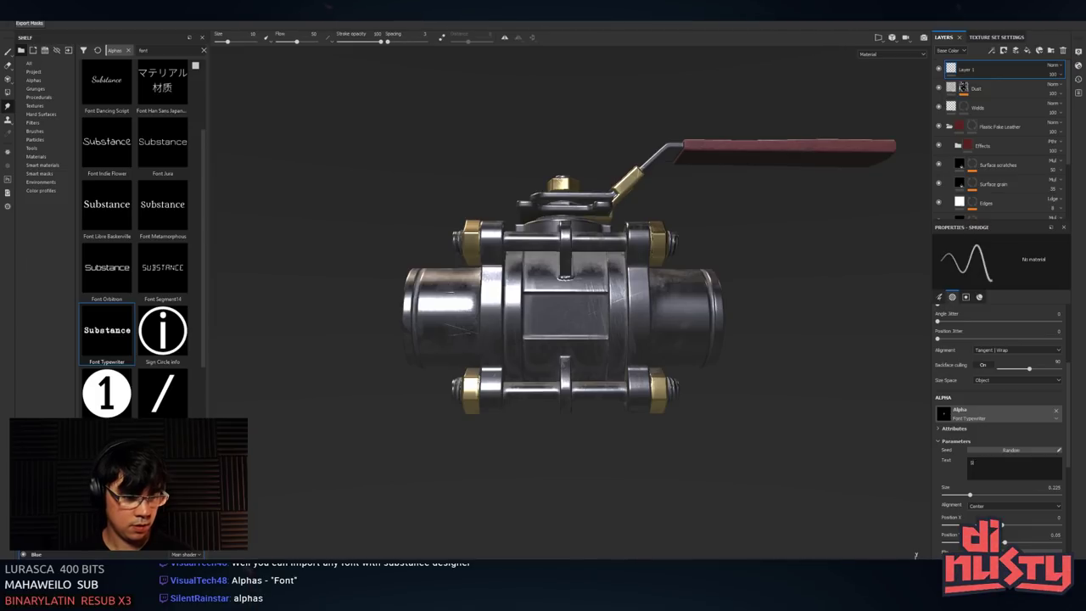
type("MPIRE INDU")
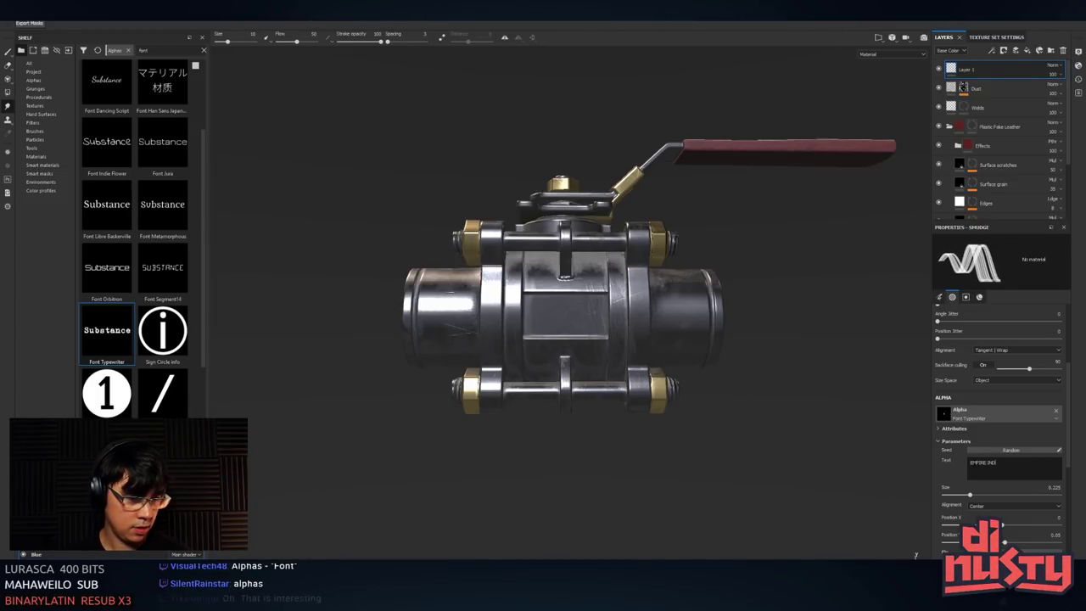
type("STRIES")
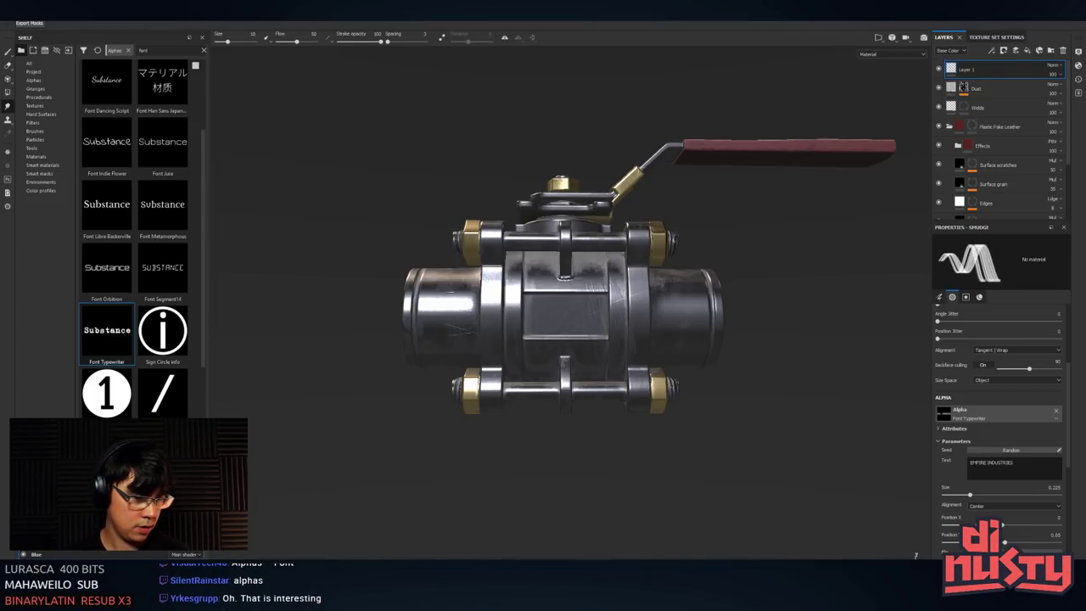
- Reduce the alpha's text size to 0.08 and enlarge the brush to about 42 to span the valve body's flat centre panel
right_click_drag(683, 348, 780, 352, "alt")
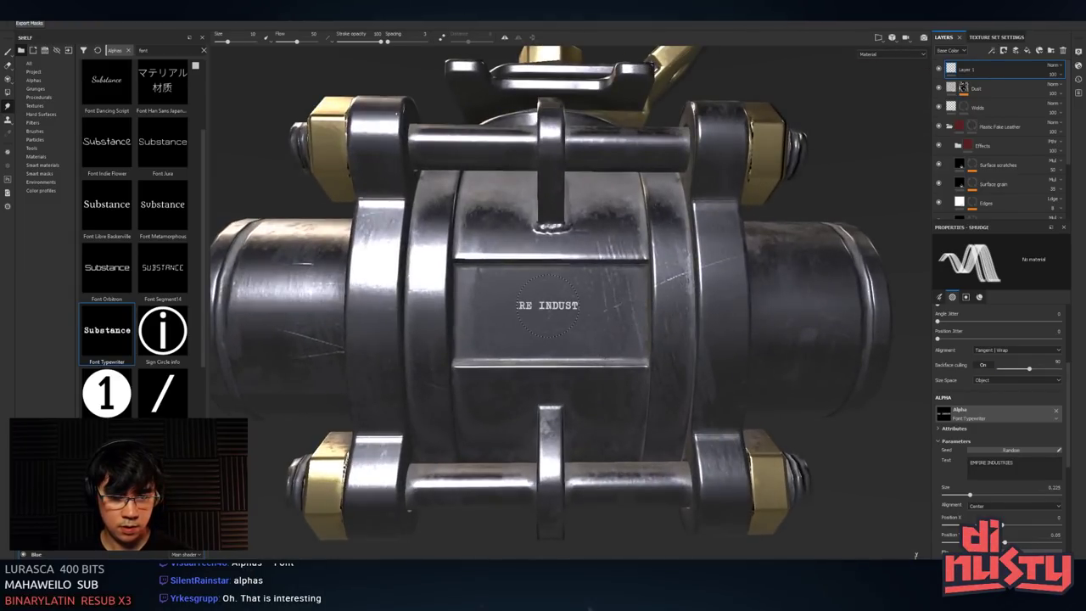
right_click_drag(548, 306, 619, 308, "ctrl")
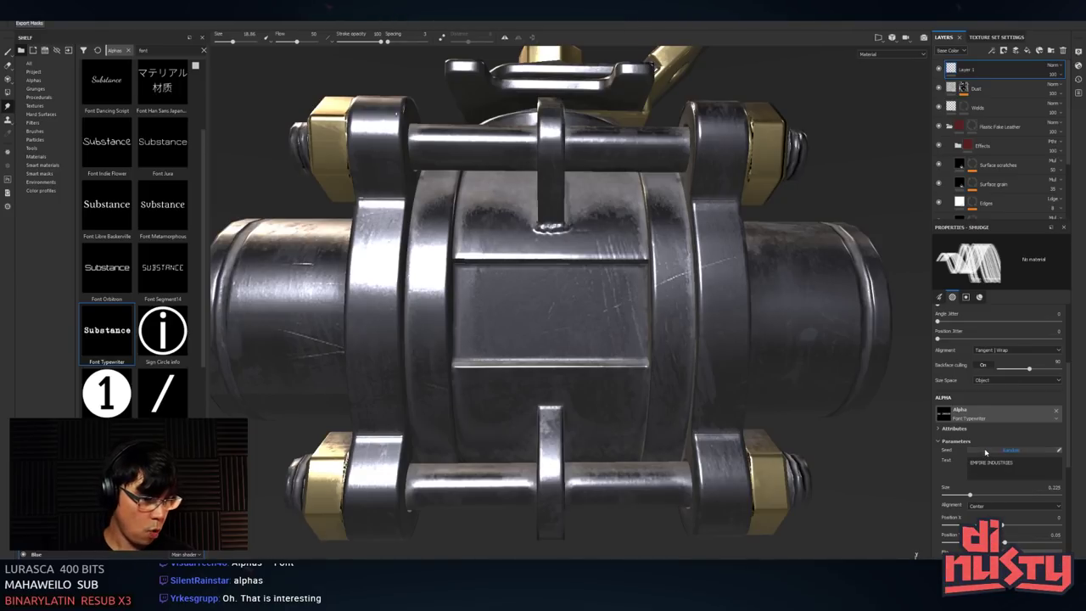
left_click_drag(970, 494, 954, 493)
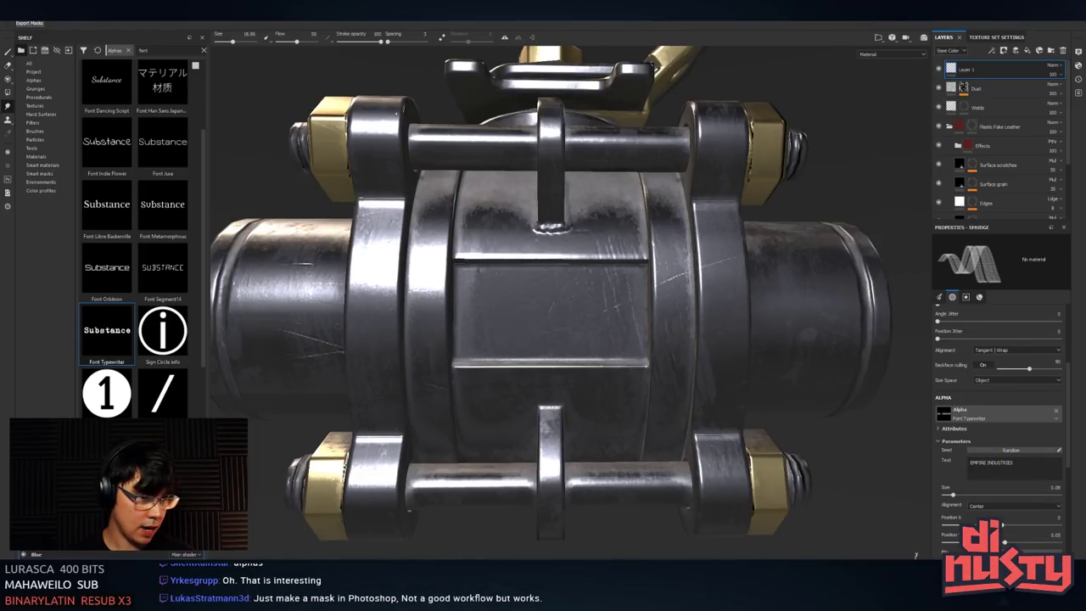
mouse_move(554, 317)
right_mouse_down("ctrl")
mouse_move(657, 319)
mouse_move(581, 317)
right_mouse_up("ctrl")
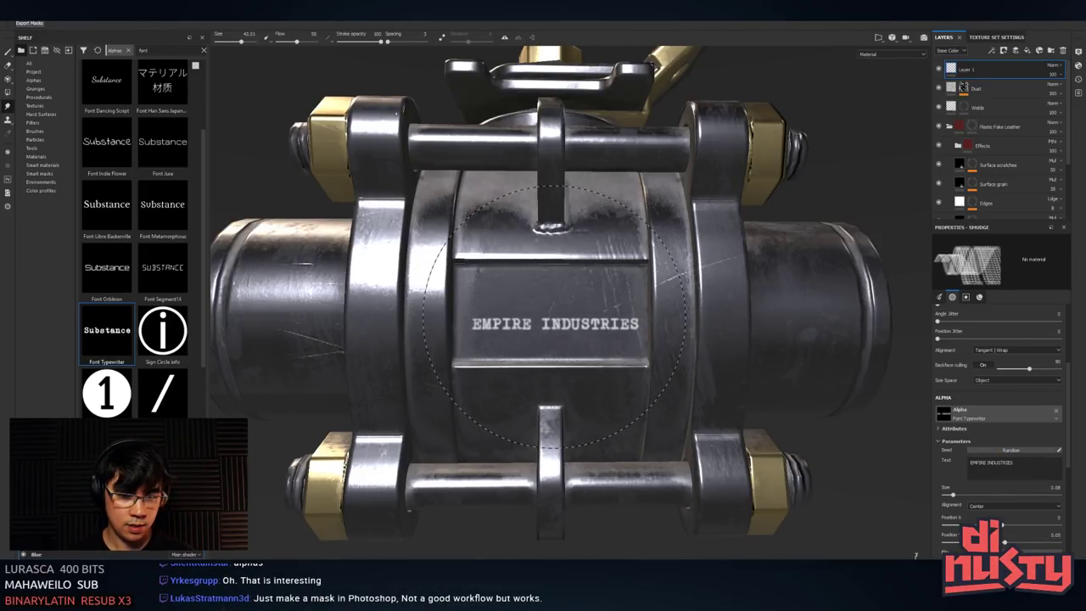
- Break the alpha text into two lines, EMPIRE above INDUSTRIES, and enlarge the brush to about 70
left_click(1013, 462)
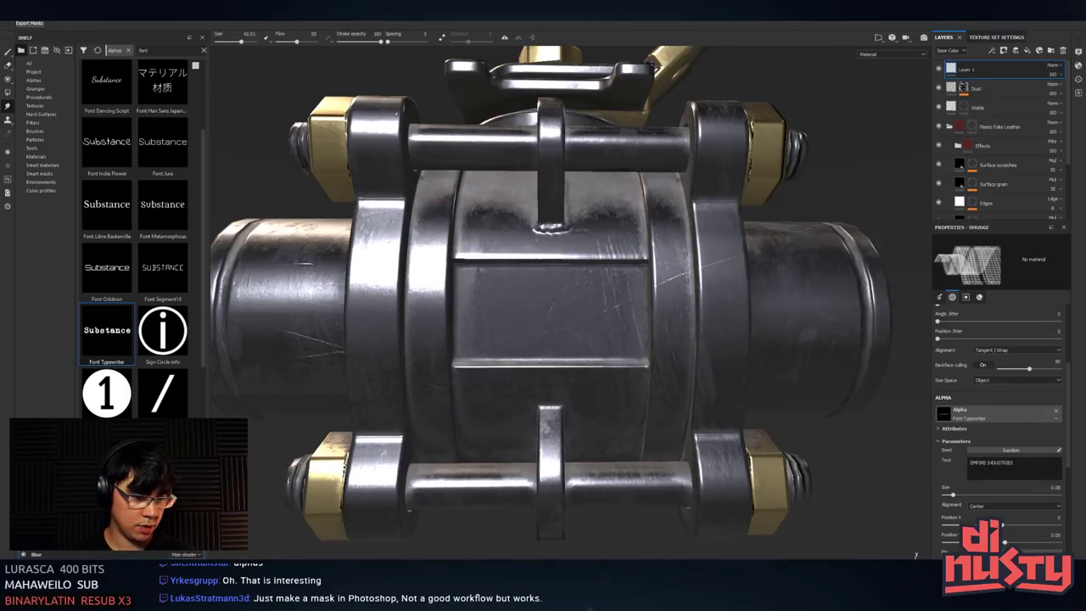
key("Return")
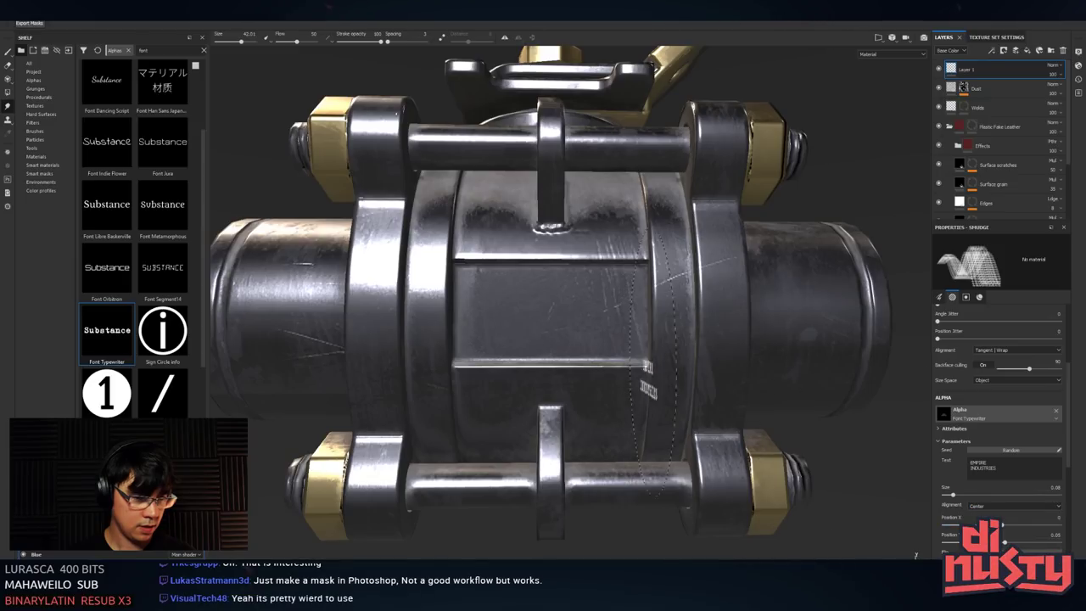
left_click_drag(573, 323, 582, 307, "alt")
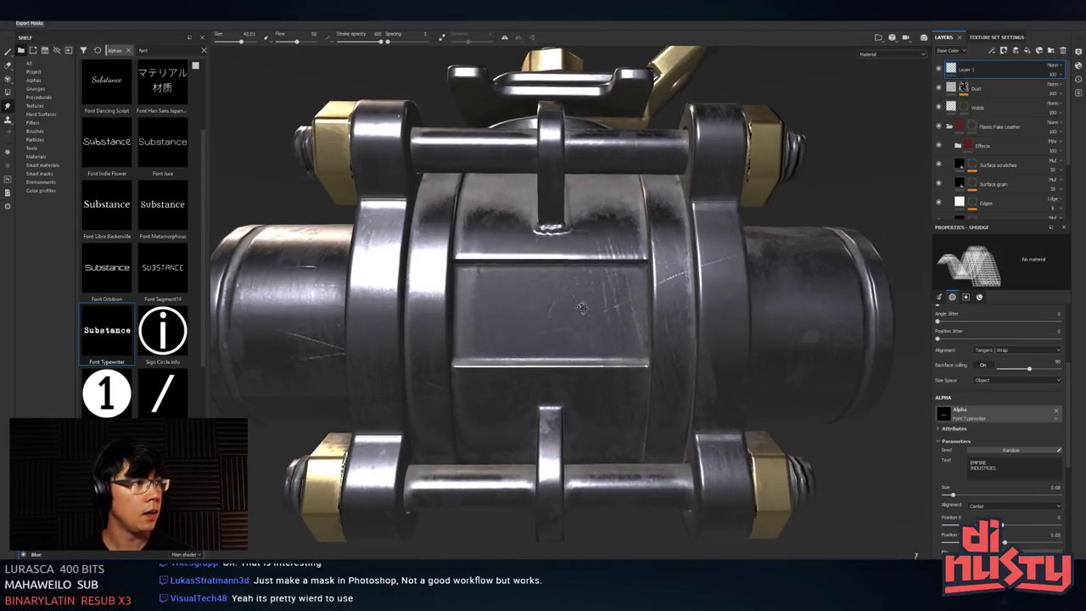
right_click_drag(582, 307, 604, 307, "ctrl")
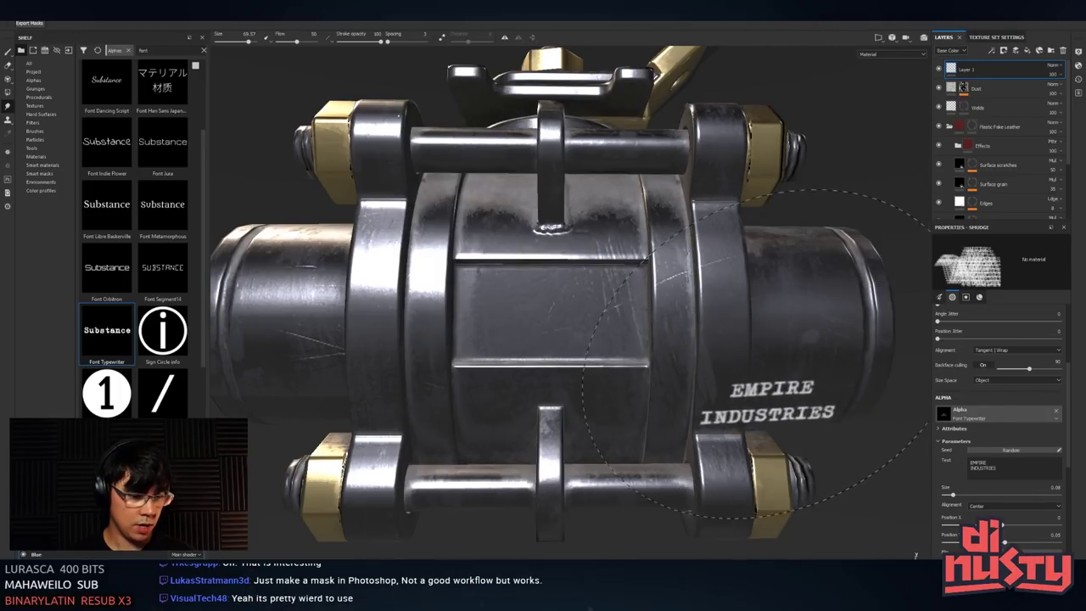
- Replace the empty Layer 1 with a fill layer above Dust that has only the height channel enabled
scroll(968, 416, "down", 1)
scroll(968, 417, "down", 1)
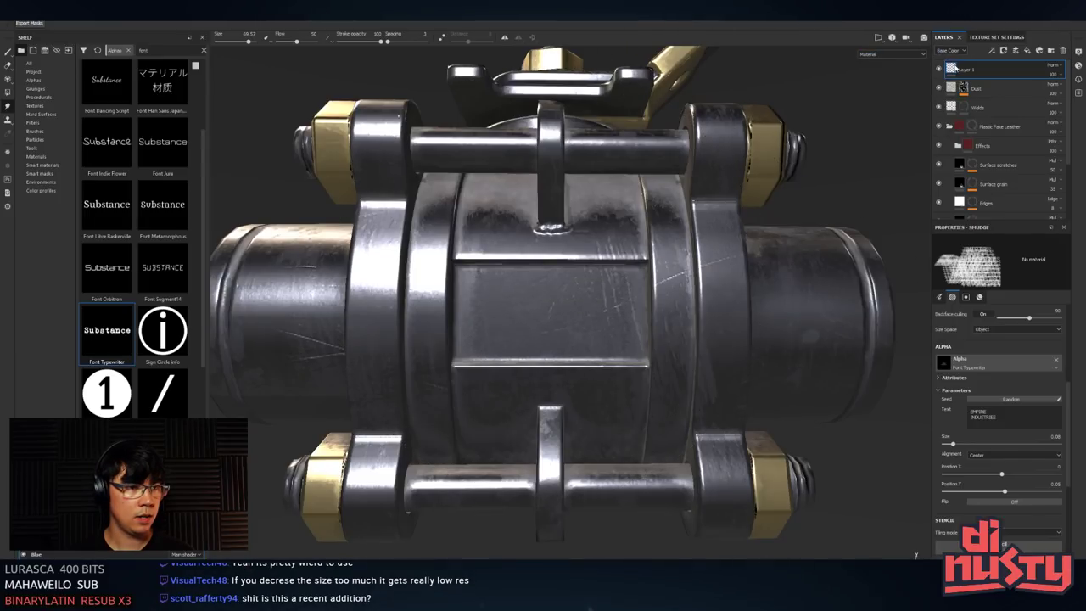
scroll(963, 356, "up", 5)
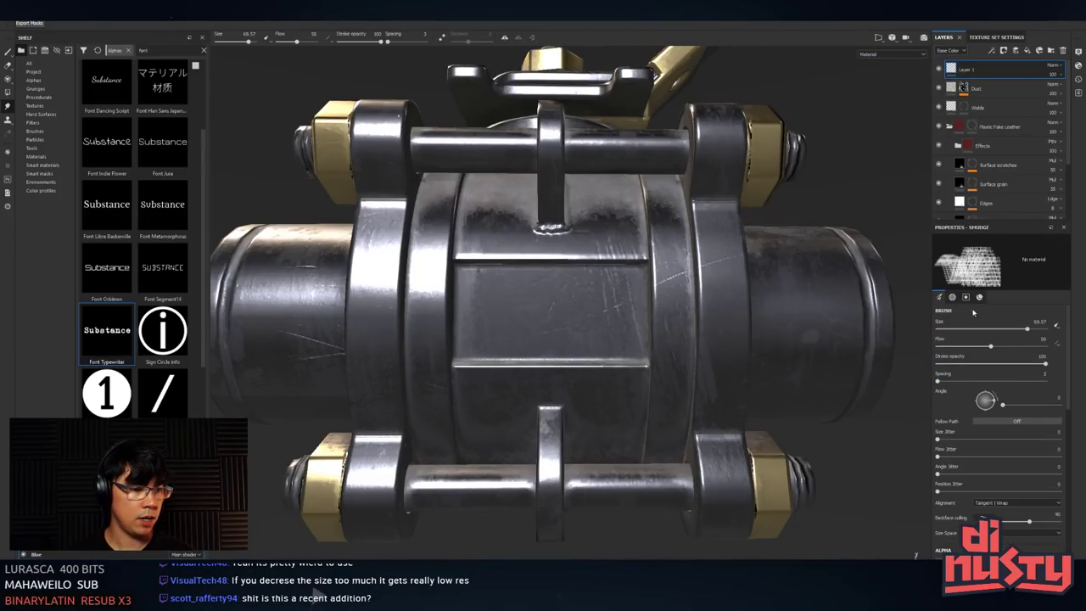
left_click(1015, 51)
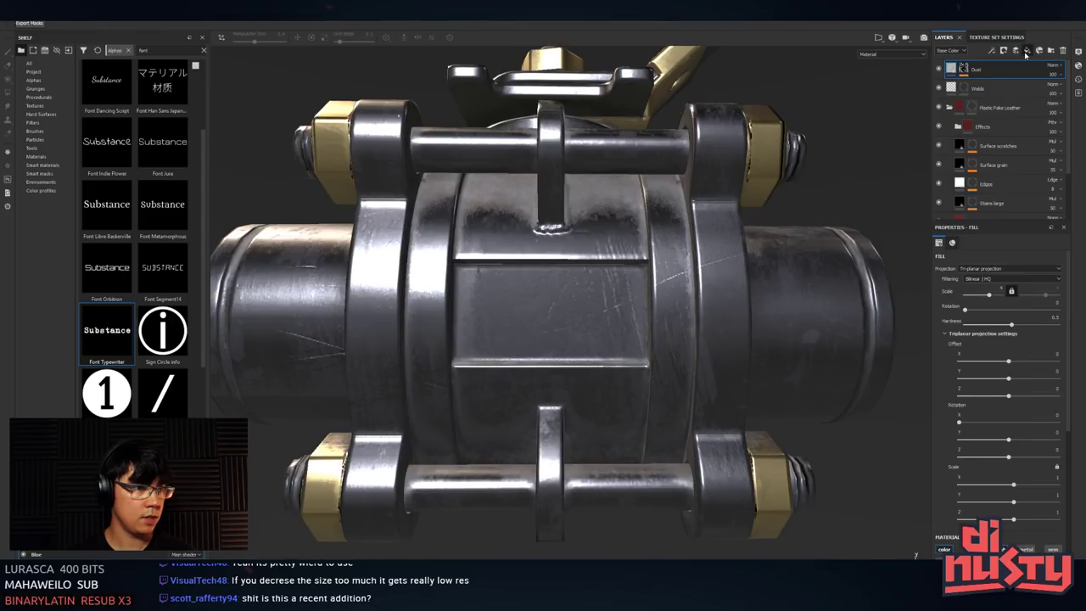
left_click(944, 363)
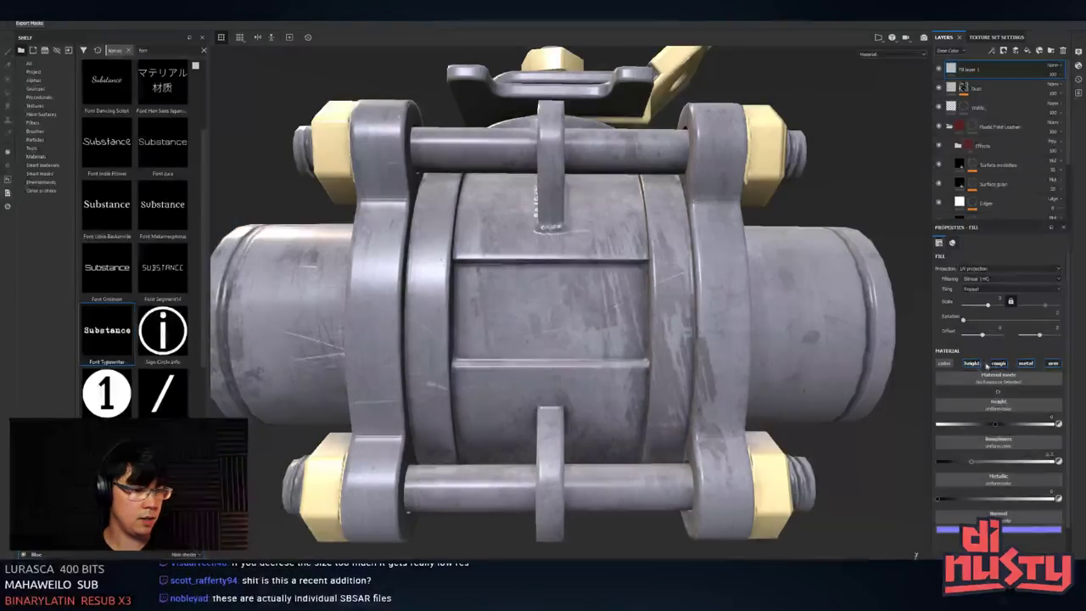
left_click(998, 363)
left_click(1026, 363)
left_click(1052, 364)
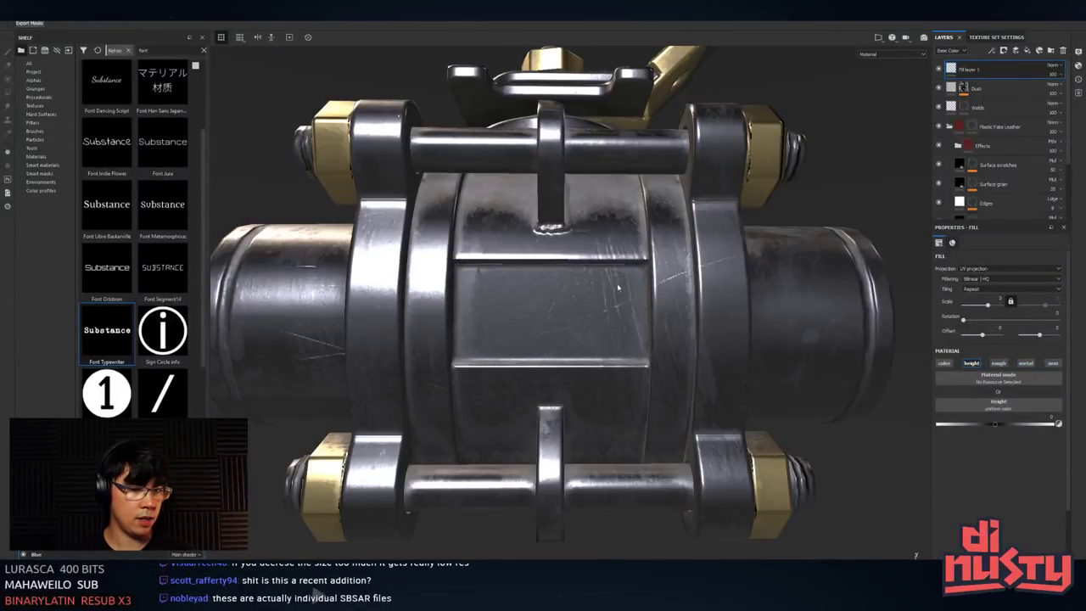
- Add a black mask to the height fill layer and load the Font Typewriter alpha on a brush sized about 17
left_click(1003, 51)
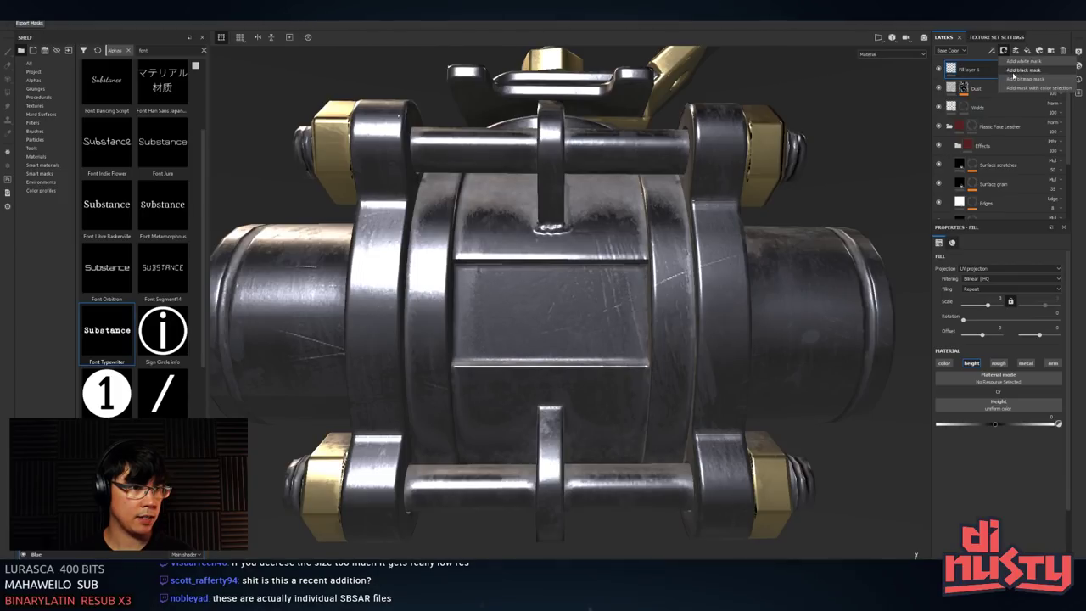
left_click(1013, 71)
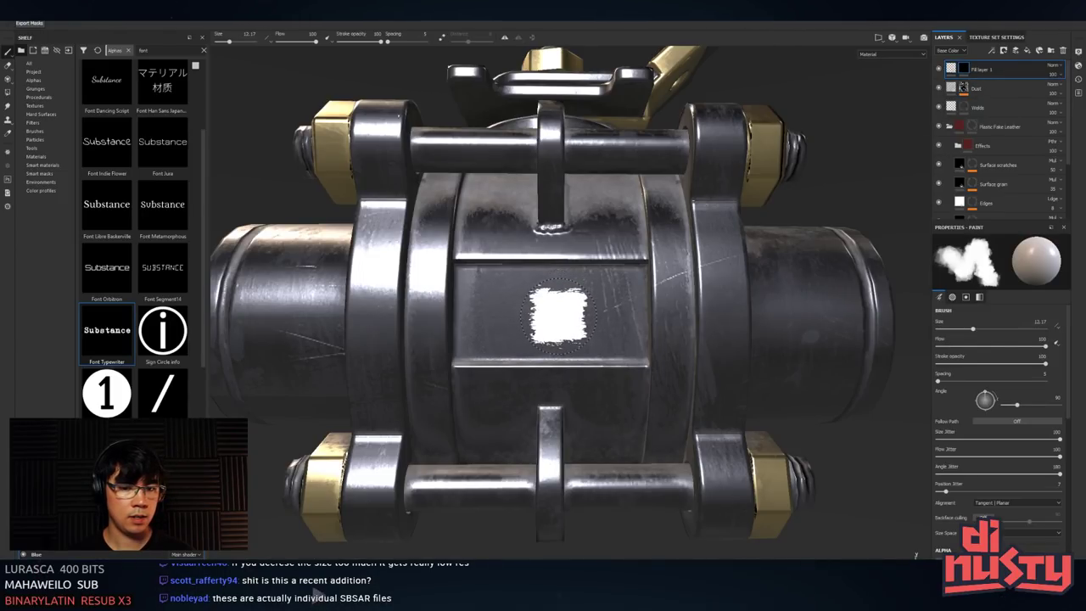
right_click_drag(558, 319, 593, 316, "ctrl")
left_click(107, 331)
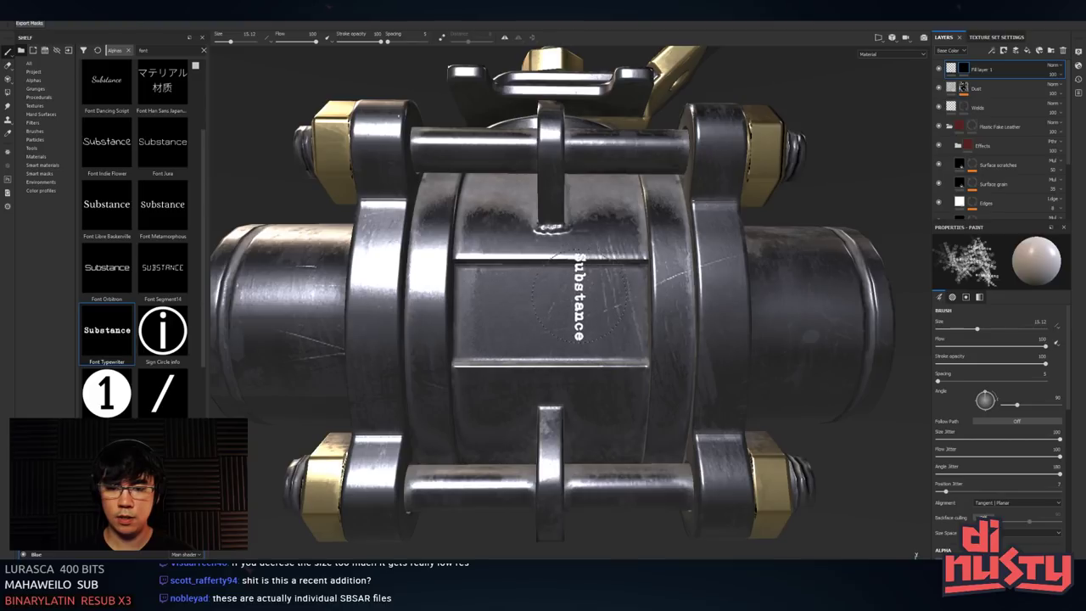
right_click_drag(557, 311, 548, 311, "ctrl")
right_click_drag(547, 311, 565, 311, "alt")
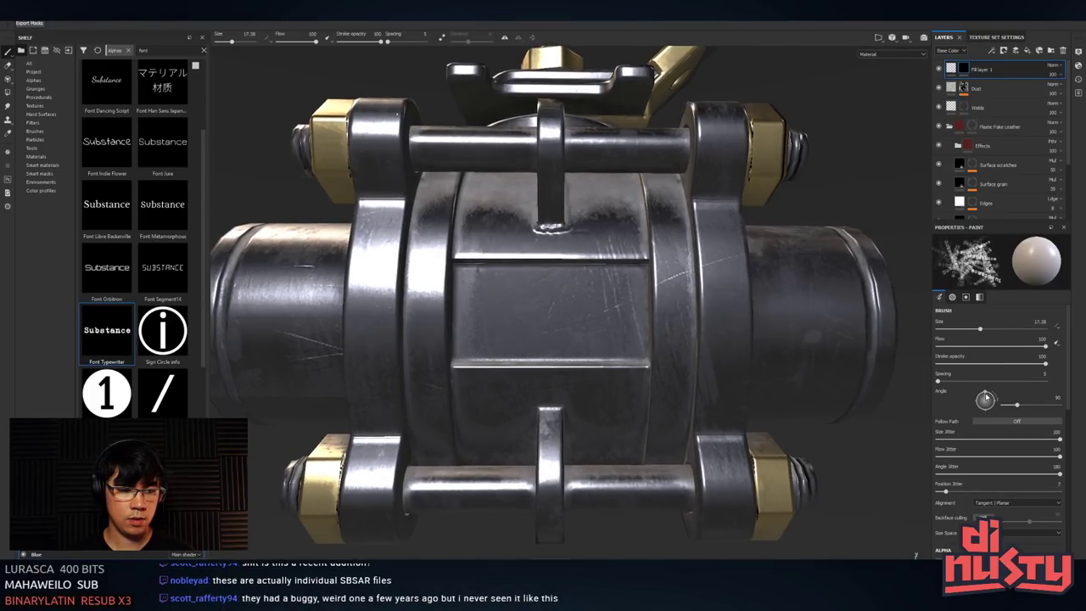
- Set the brush's size, flow, angle and position jitter to 0 and its angle to 0, with a size of about 27
left_click_drag(985, 397, 955, 403)
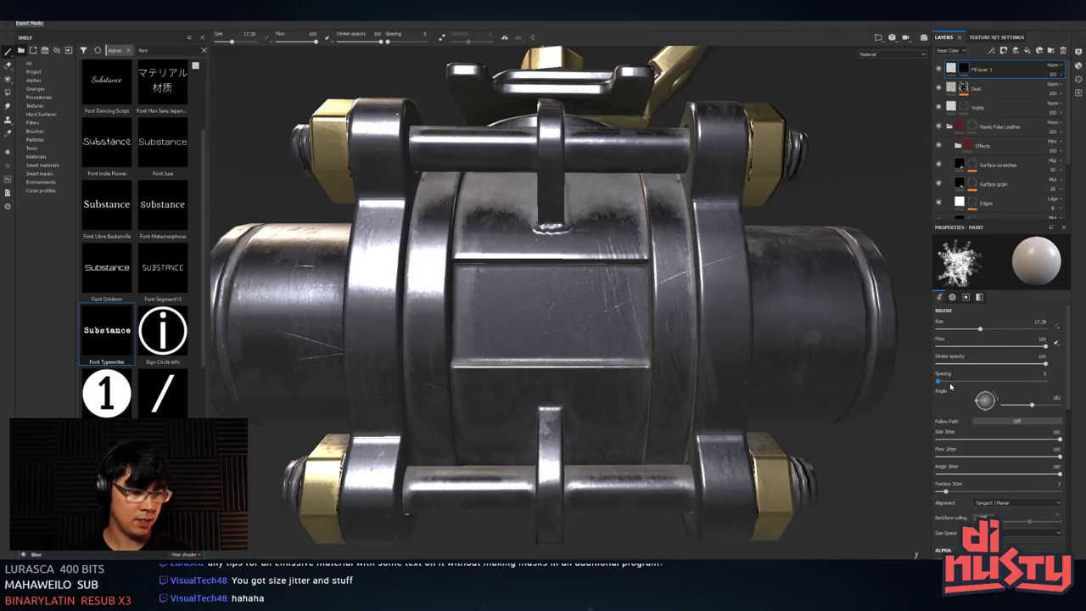
mouse_move(947, 493)
left_mouse_down()
mouse_move(927, 494)
mouse_move(935, 438)
left_mouse_up()
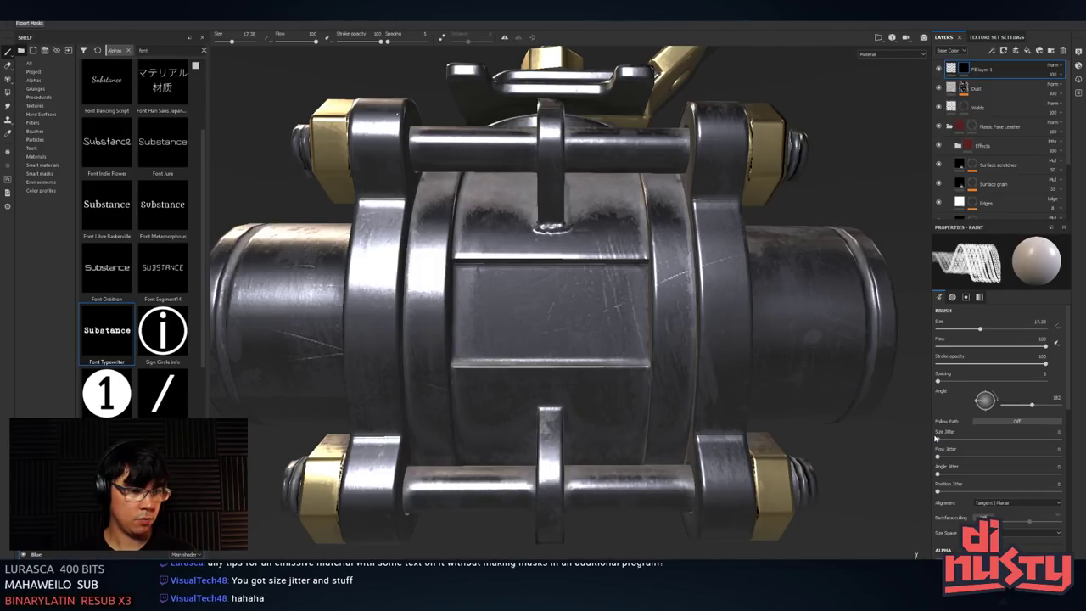
right_click_drag(533, 319, 550, 318, "ctrl")
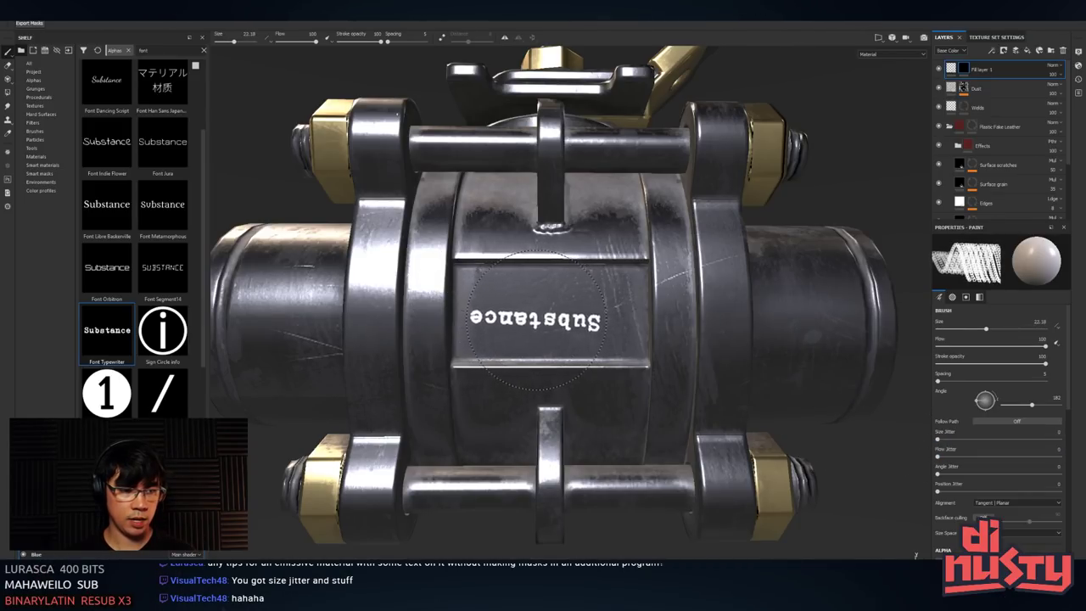
mouse_move(991, 404)
left_mouse_down()
mouse_move(987, 381)
mouse_move(1021, 405)
left_mouse_up()
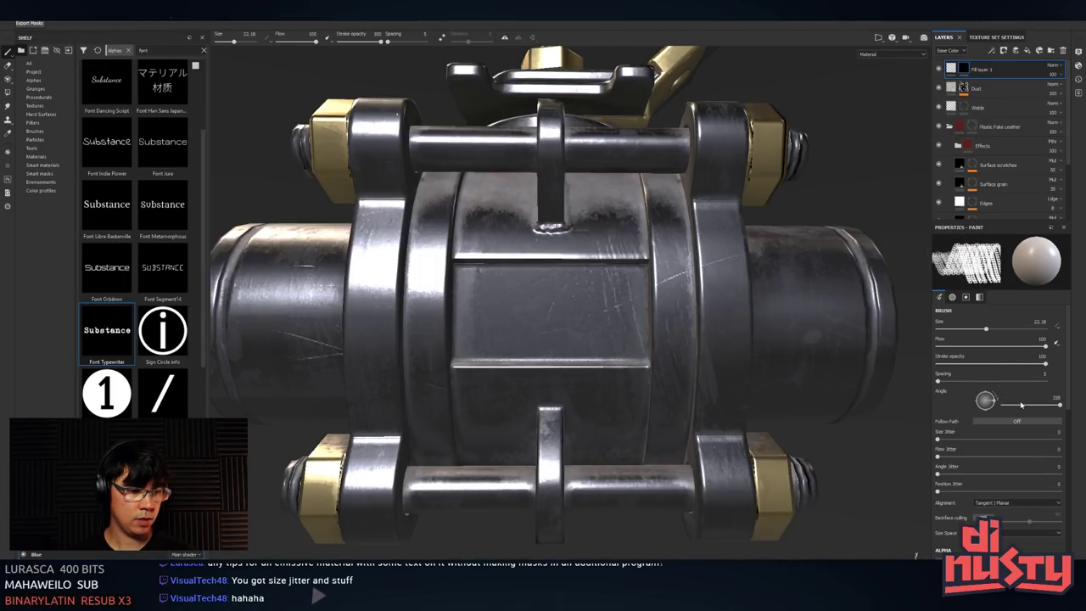
type("0")
key("Return")
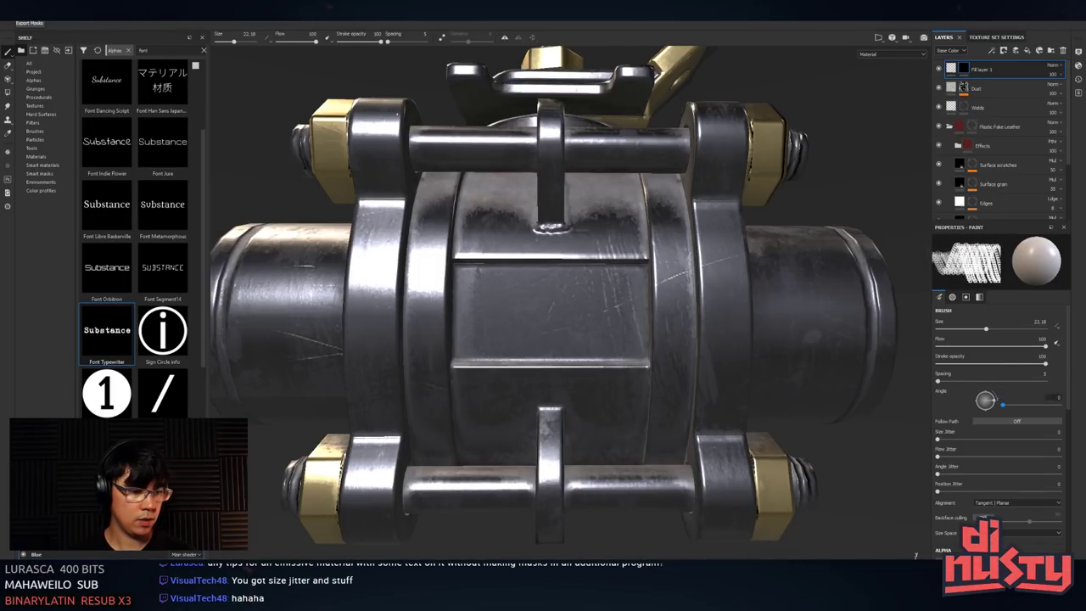
right_click_drag(552, 314, 570, 314, "ctrl")
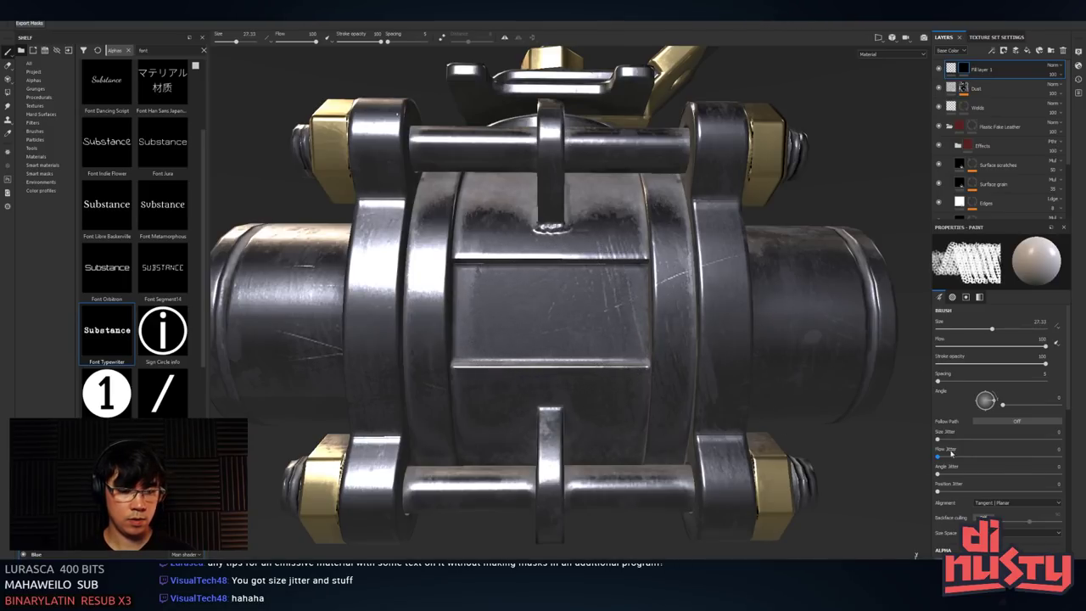
- Set the alpha text to EMPIRE above INDUSTRIES at size 0.17 and stamp it on the valve body's centre panel with a brush of about 33
scroll(975, 520, "down", 3)
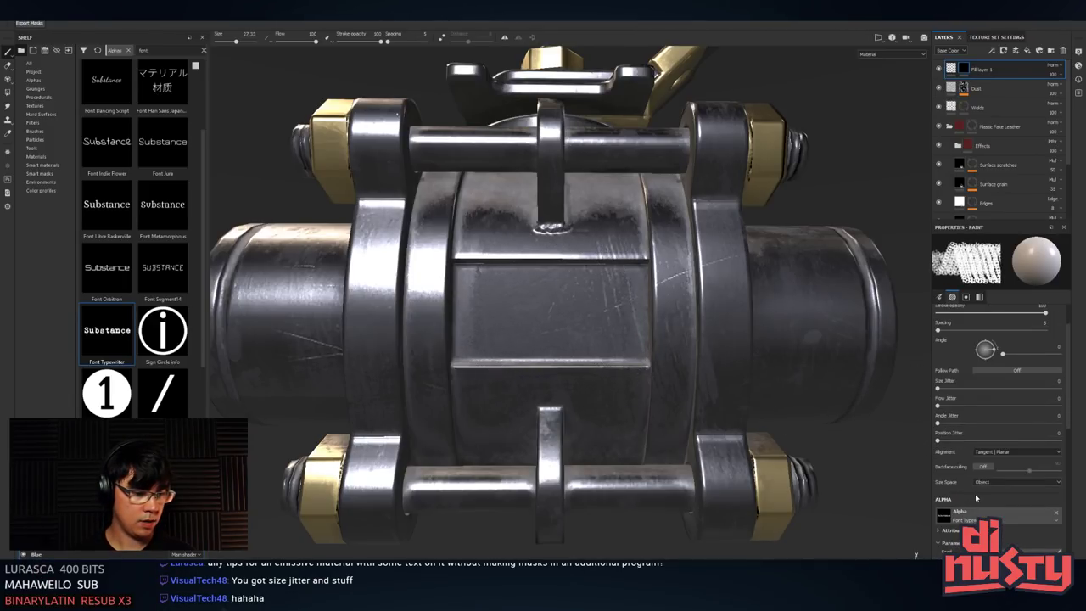
scroll(976, 520, "down", 2)
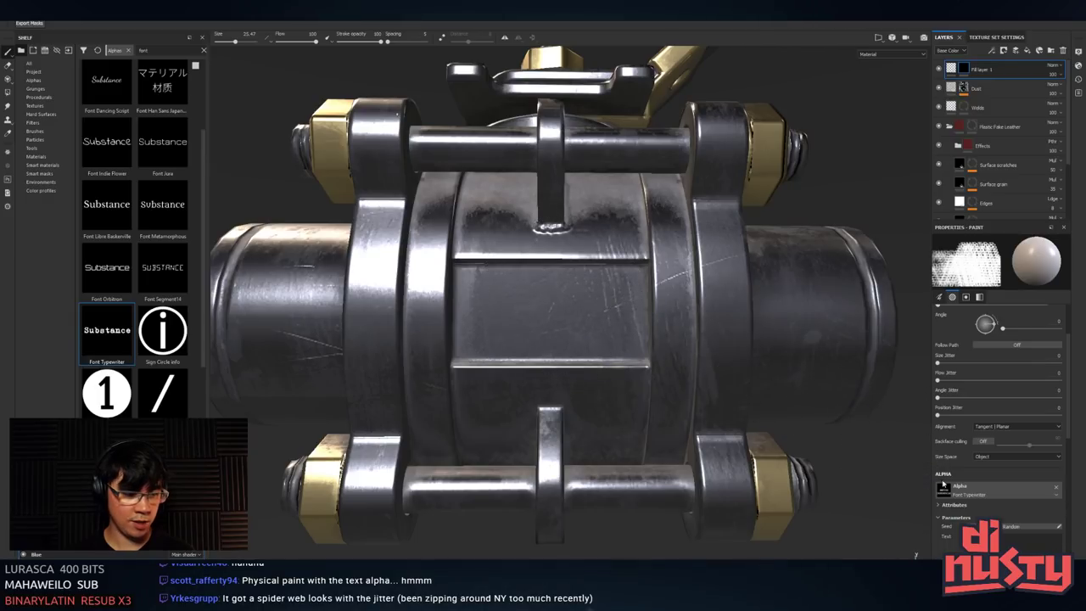
scroll(954, 502, "down", 1)
left_click_drag(968, 545, 965, 545)
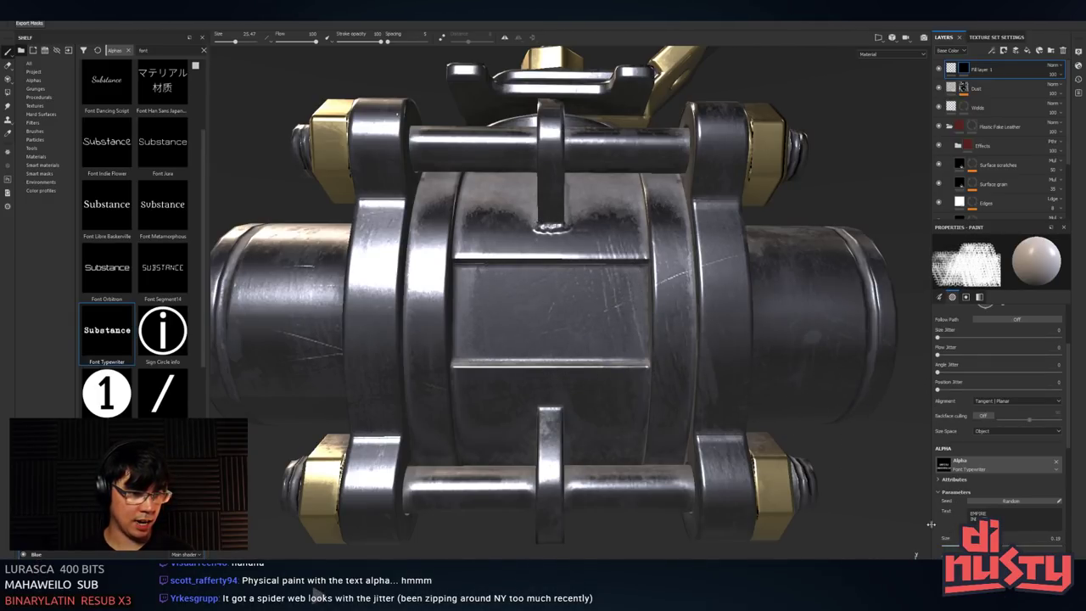
right_click_drag(554, 300, 564, 301, "ctrl")
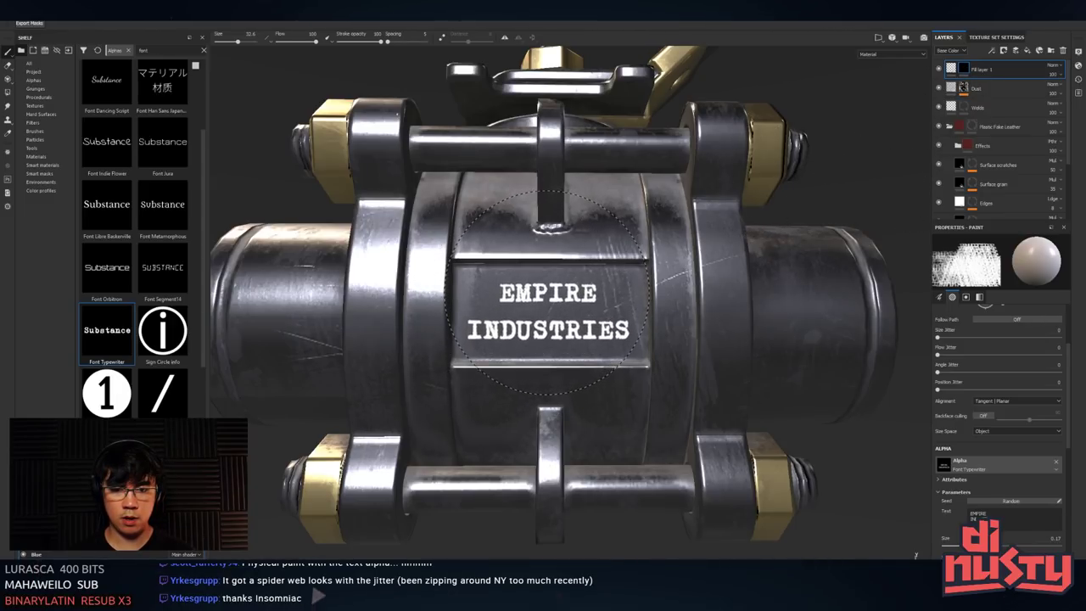
left_click(965, 70, "alt")
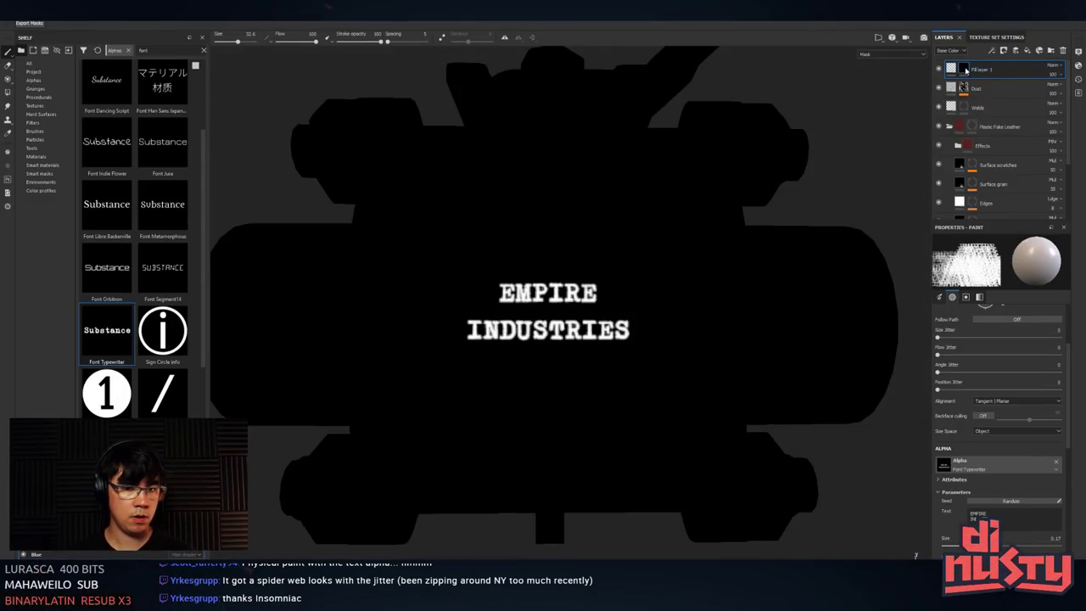
- Raise the lettering fill layer's height to about 0.02 to emboss the text on the valve body
left_click(952, 71)
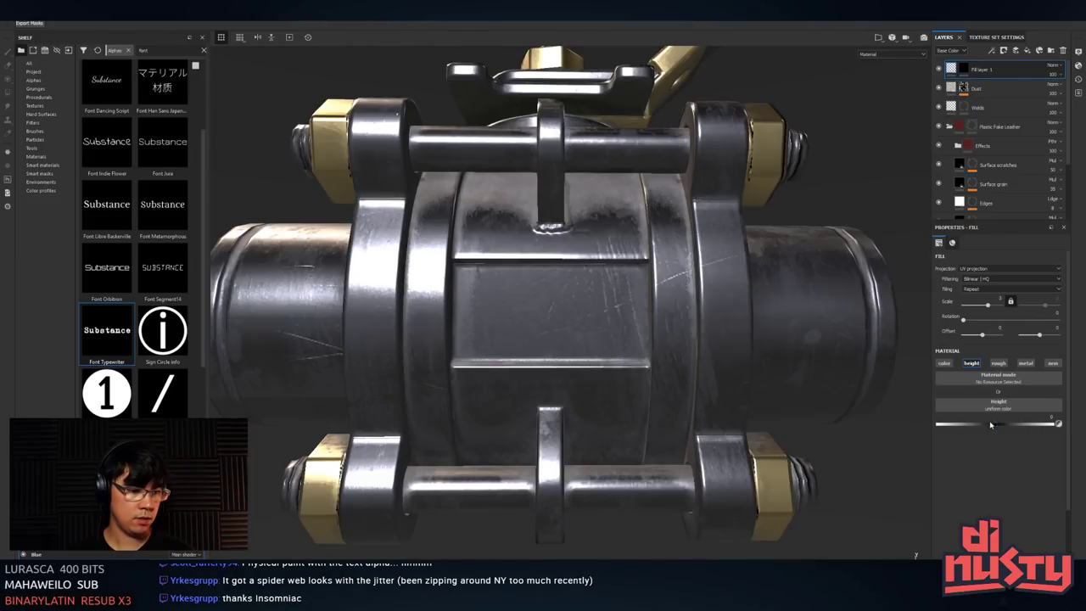
left_click_drag(990, 424, 996, 427)
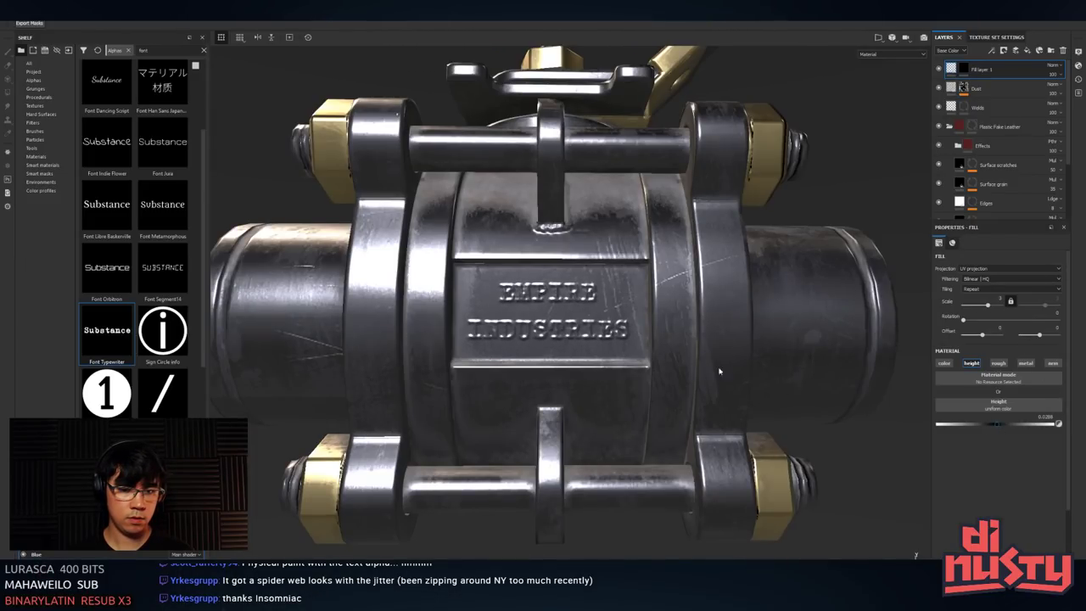
right_click_drag(720, 371, 543, 339, "alt")
left_click_drag(543, 339, 588, 336, "alt")
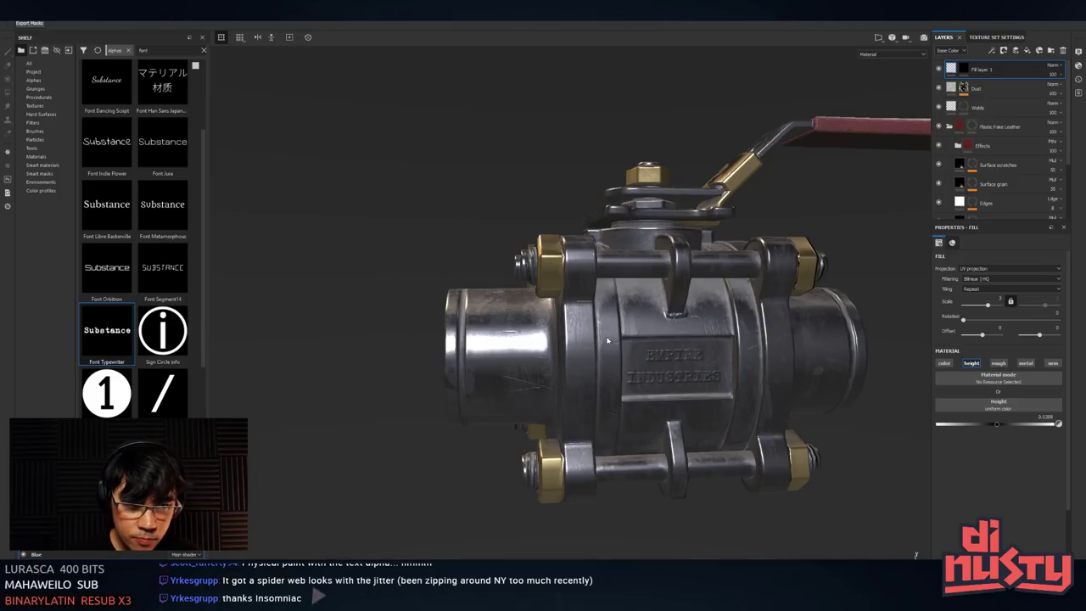
left_click_drag(587, 335, 420, 361, "alt")
middle_click_drag(420, 360, 411, 312, "alt")
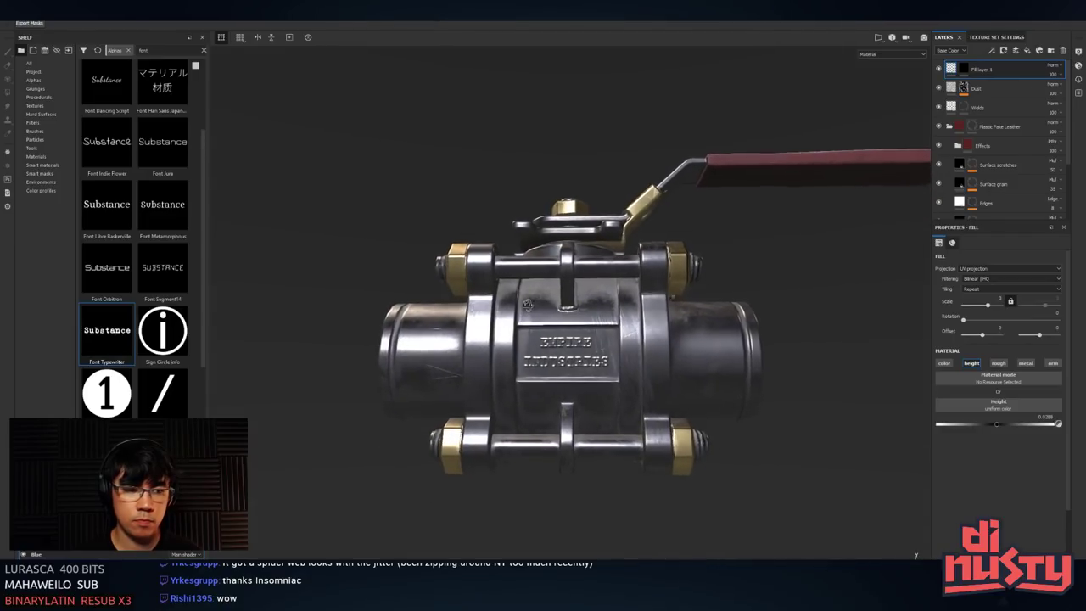
scroll(800, 376, "up", 2)
mouse_move(798, 375)
left_mouse_down("alt")
mouse_move(798, 413)
mouse_move(798, 367)
left_mouse_up("alt")
scroll(798, 412, "up", 2)
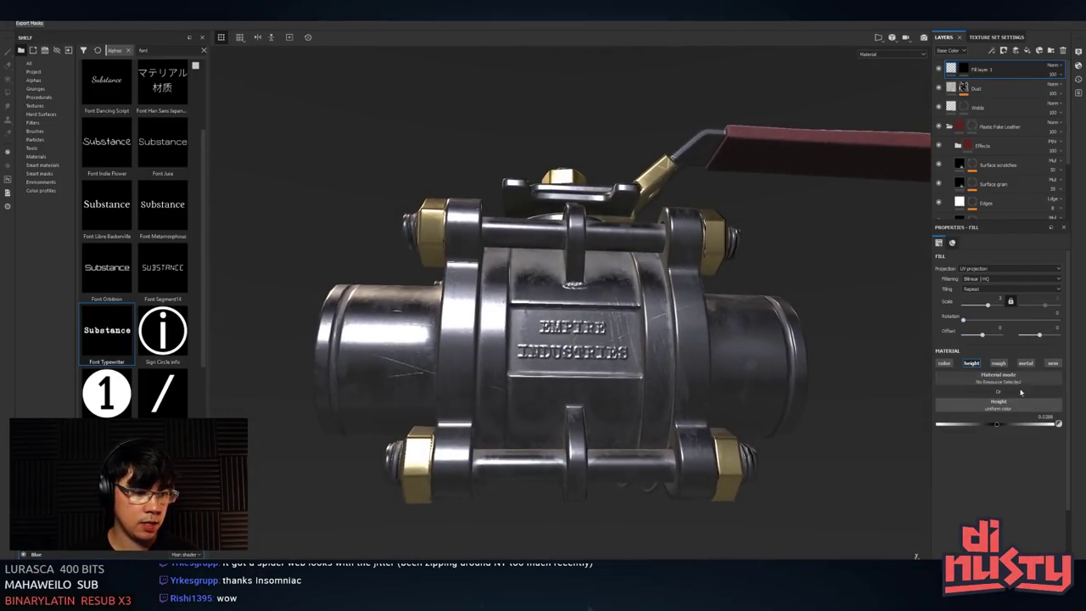
left_click_drag(998, 427, 997, 424)
left_click_drag(814, 378, 773, 379, "alt")
middle_click_drag(773, 379, 786, 394, "alt")
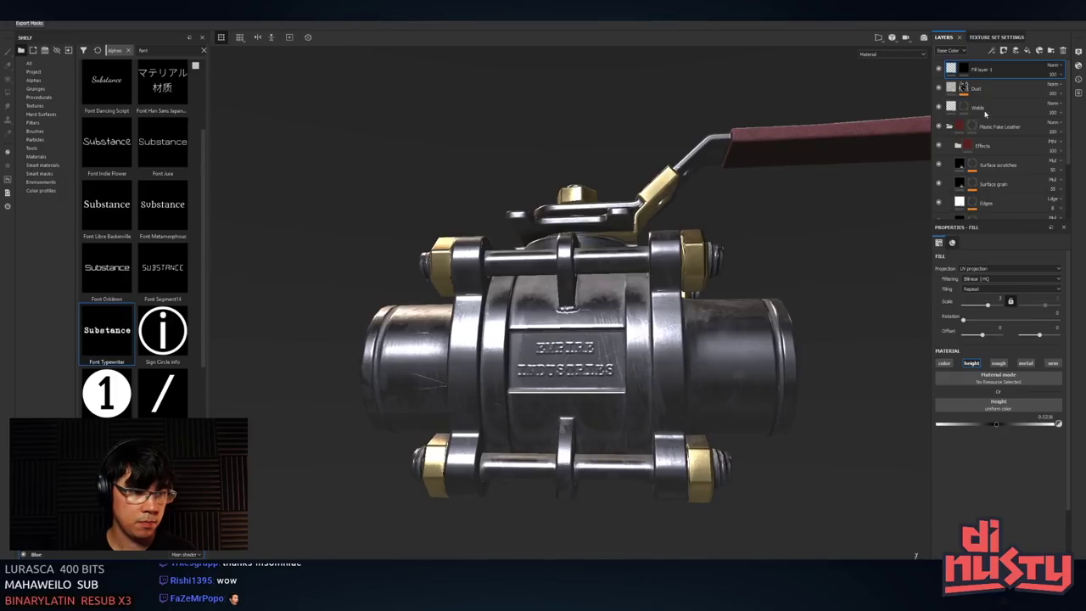
right_click(965, 71)
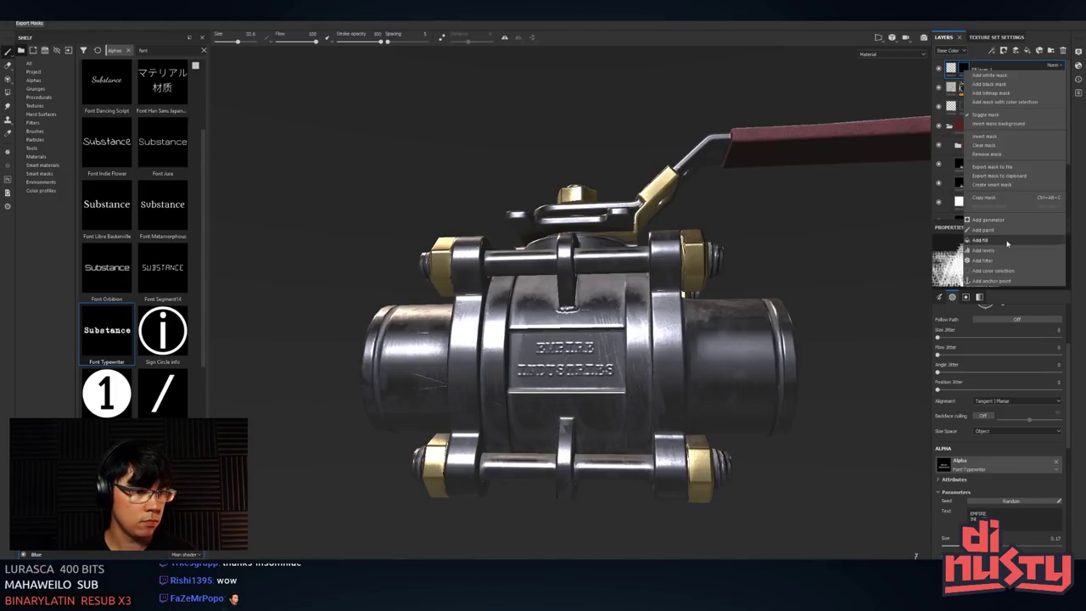
left_click(830, 235)
mouse_move(824, 207)
left_mouse_down("alt")
mouse_move(843, 195)
mouse_move(848, 154)
mouse_move(860, 203)
mouse_move(837, 86)
mouse_move(856, 222)
left_mouse_up("alt")
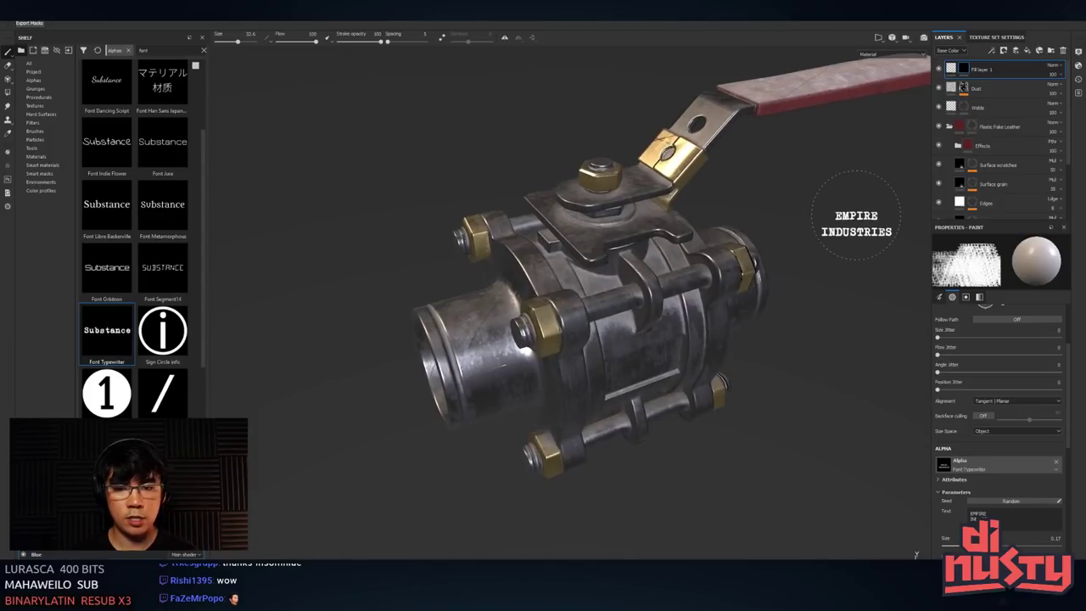
- Collapse the Plastic Fake Leather folder and select the Steel Stained folder in the layer stack
left_click(948, 128)
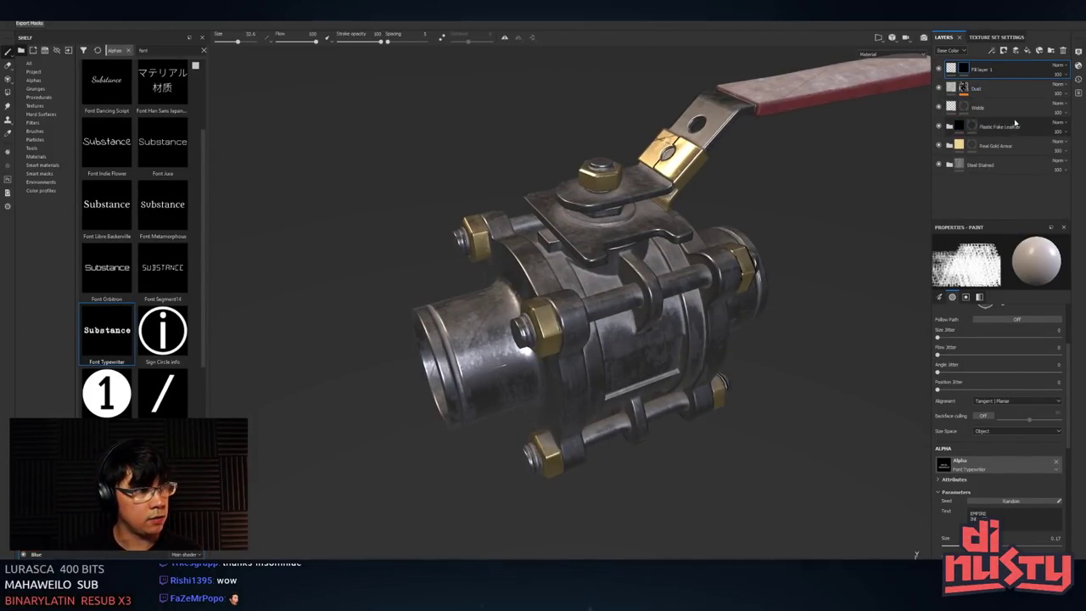
left_click_drag(739, 227, 798, 174, "alt")
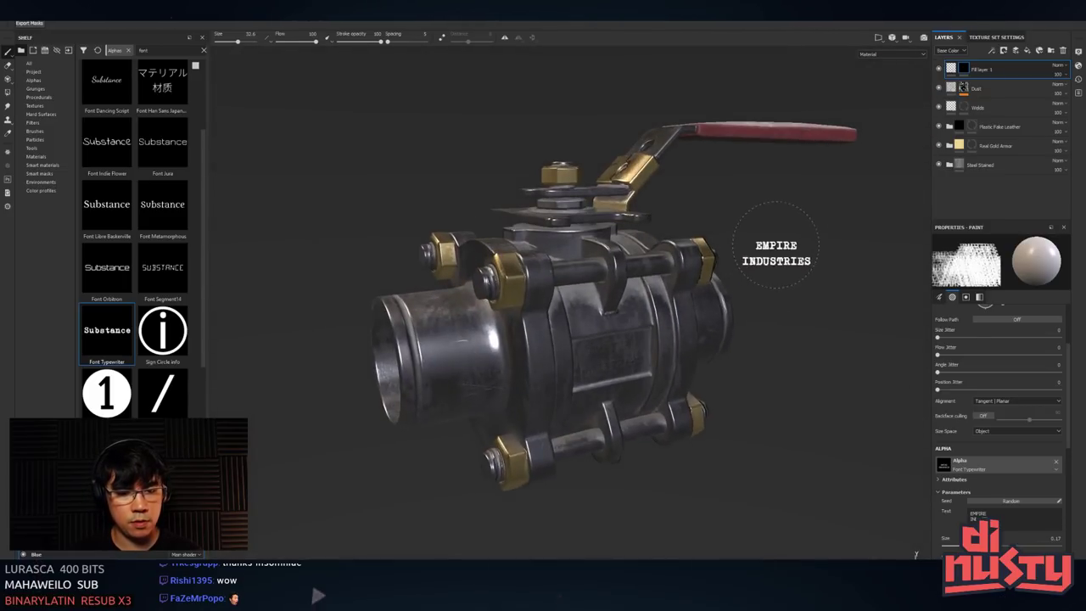
left_click(941, 165)
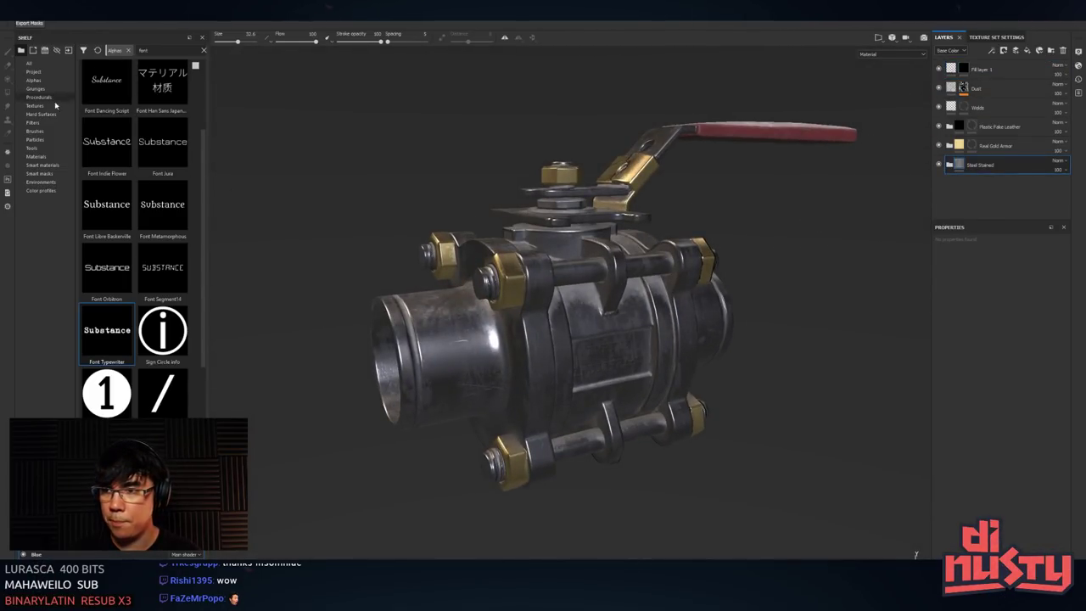
- Search the smart materials for rust and preview Steel Rust Surface
left_click(38, 148)
left_click(44, 165)
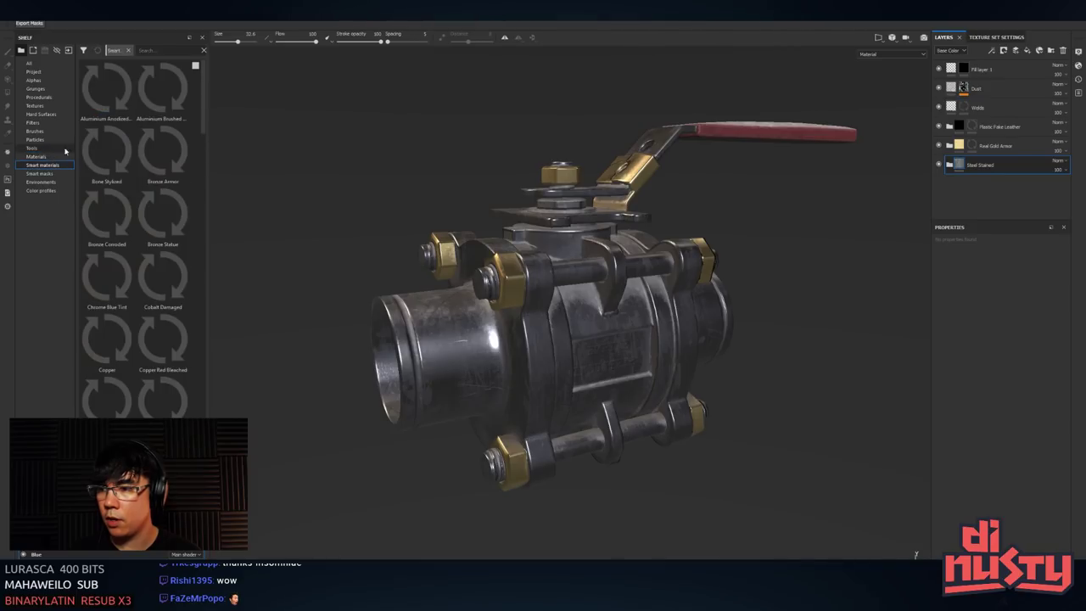
left_click(161, 51)
type("rust")
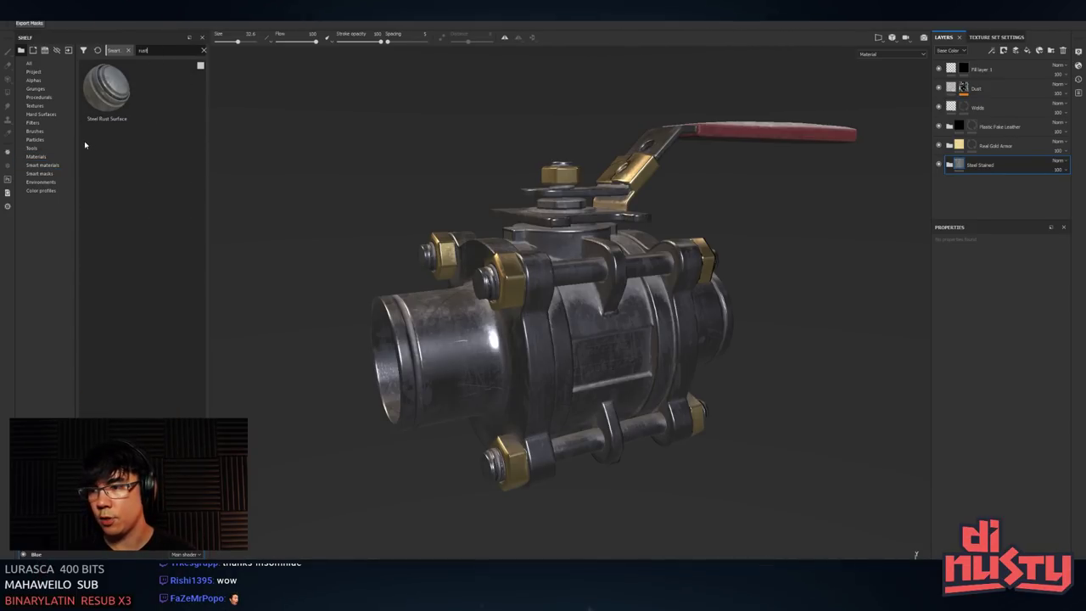
mouse_move(105, 106)
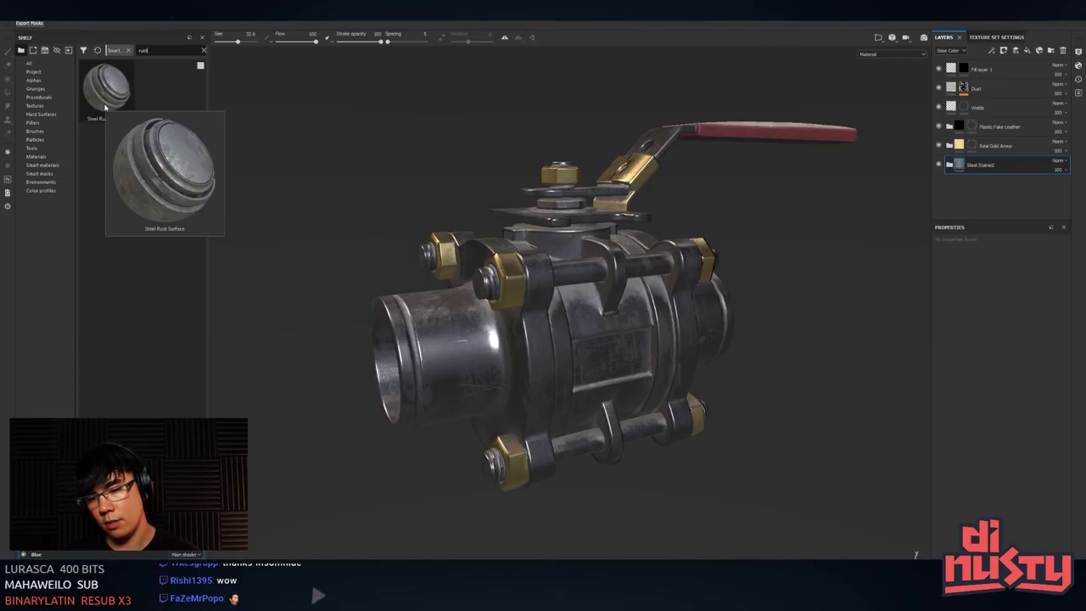
- Find the Rust Fine material by searching the materials for rust, apply it to the valve and place its layer directly above Steel Stained
left_click(38, 156)
left_click(157, 50)
type("rust")
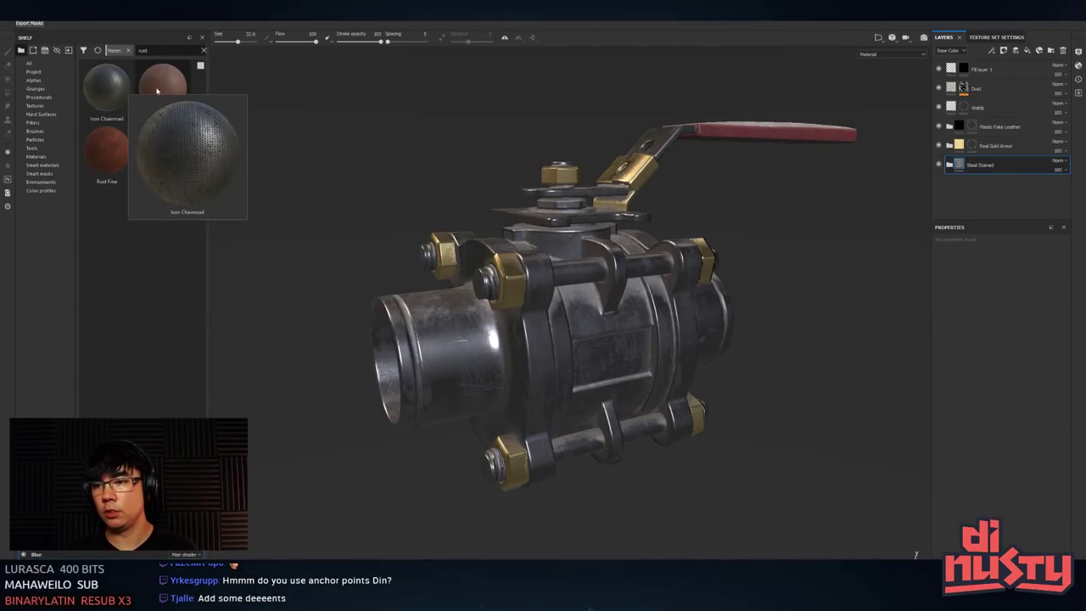
mouse_move(165, 91)
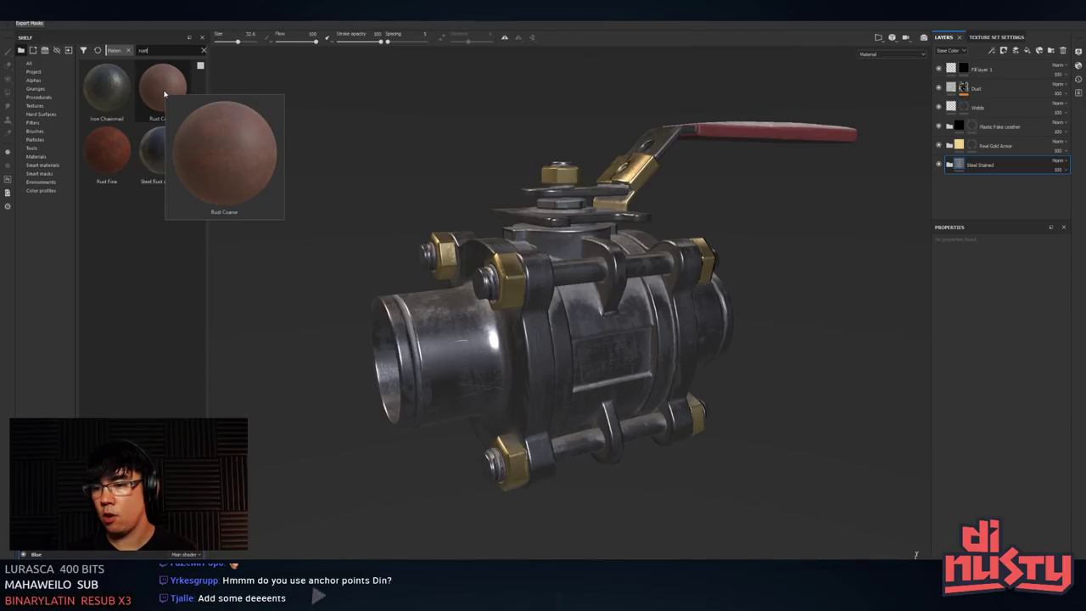
mouse_move(130, 151)
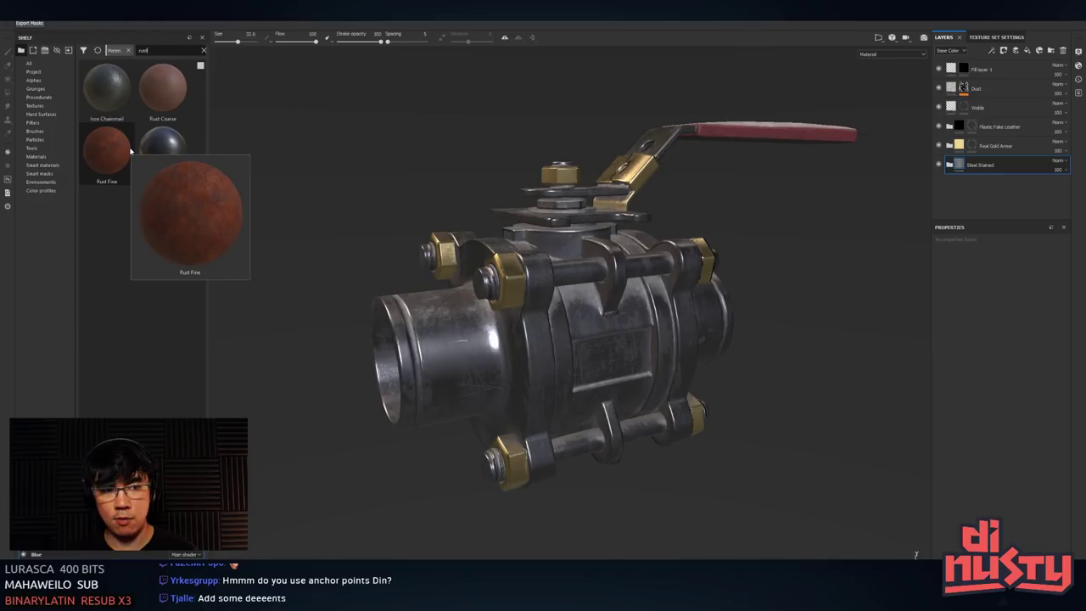
left_click_drag(130, 151, 542, 337)
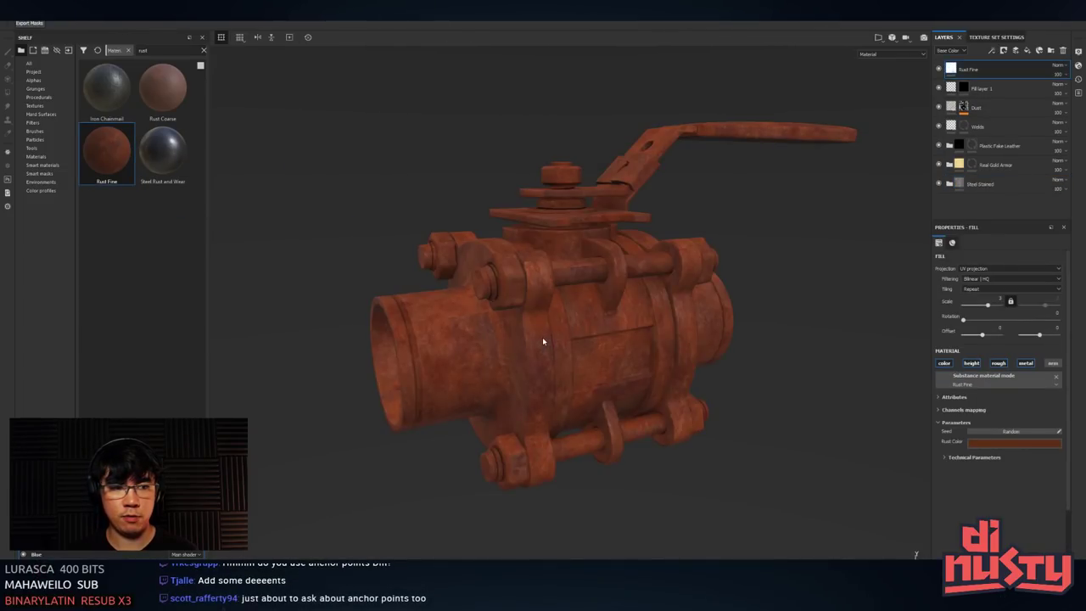
left_click_drag(967, 69, 1013, 188)
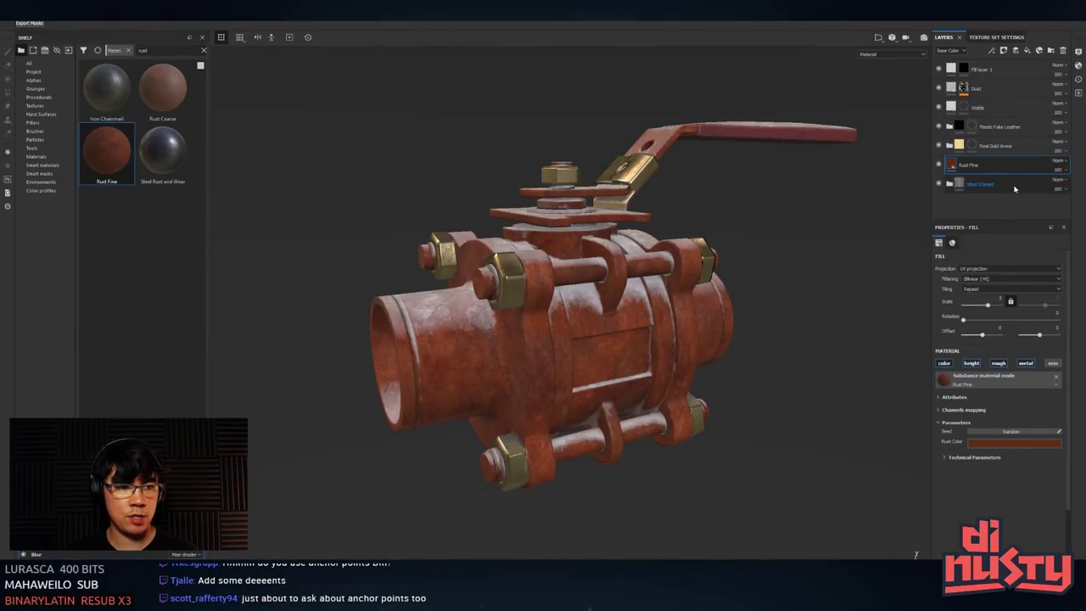
left_click_drag(788, 308, 693, 367, "alt")
middle_click_drag(694, 367, 716, 357, "alt")
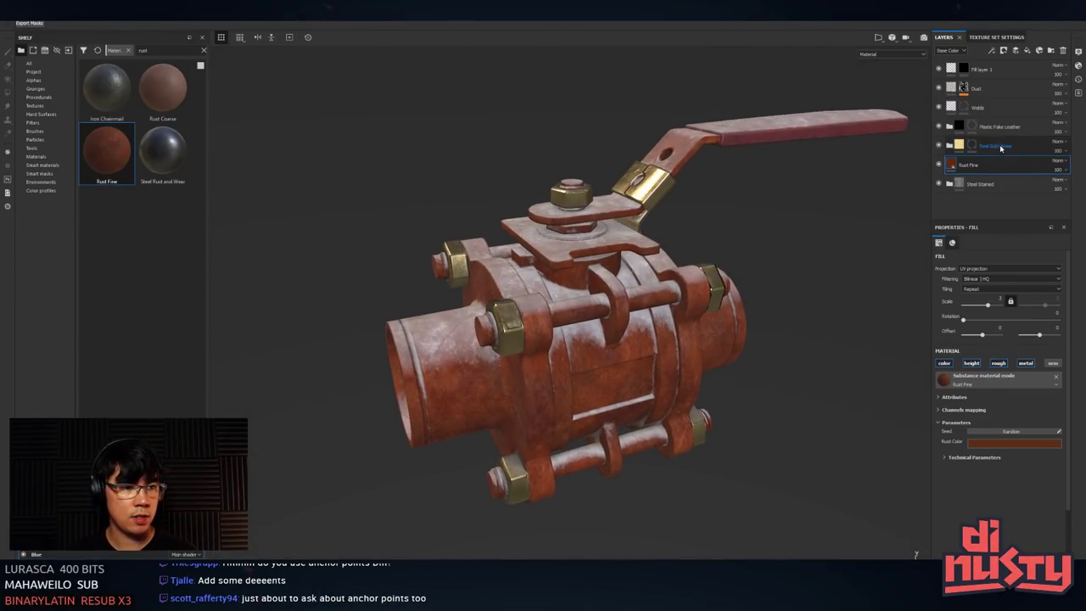
- Move the Rust Fine layer above the Real Gold Armor folder in the layer stack
left_click_drag(1009, 166, 1024, 138)
left_click_drag(719, 346, 711, 373, "alt")
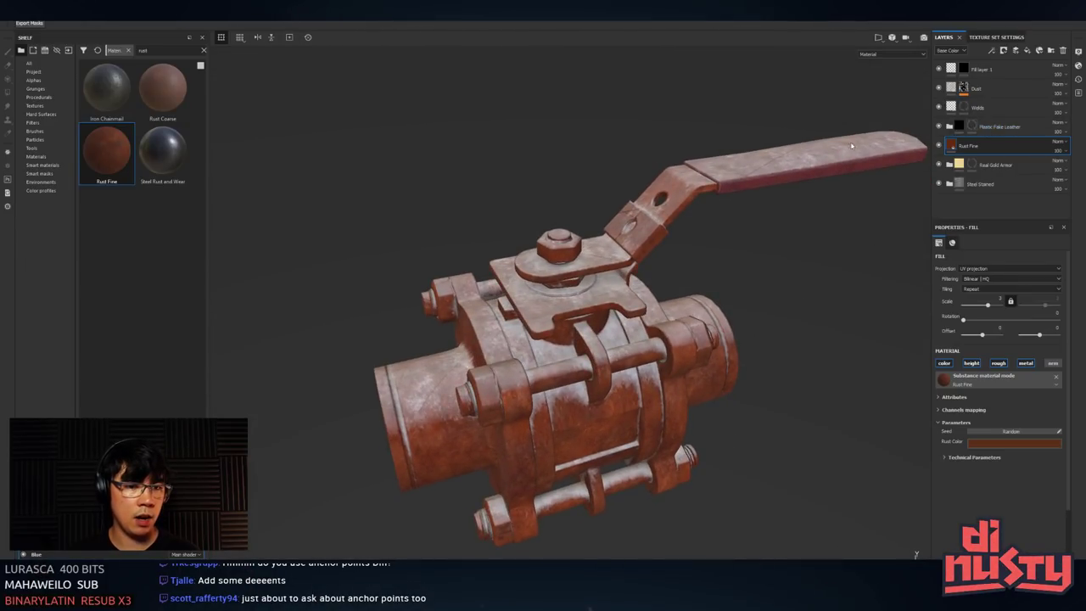
left_click_drag(795, 315, 804, 269, "alt")
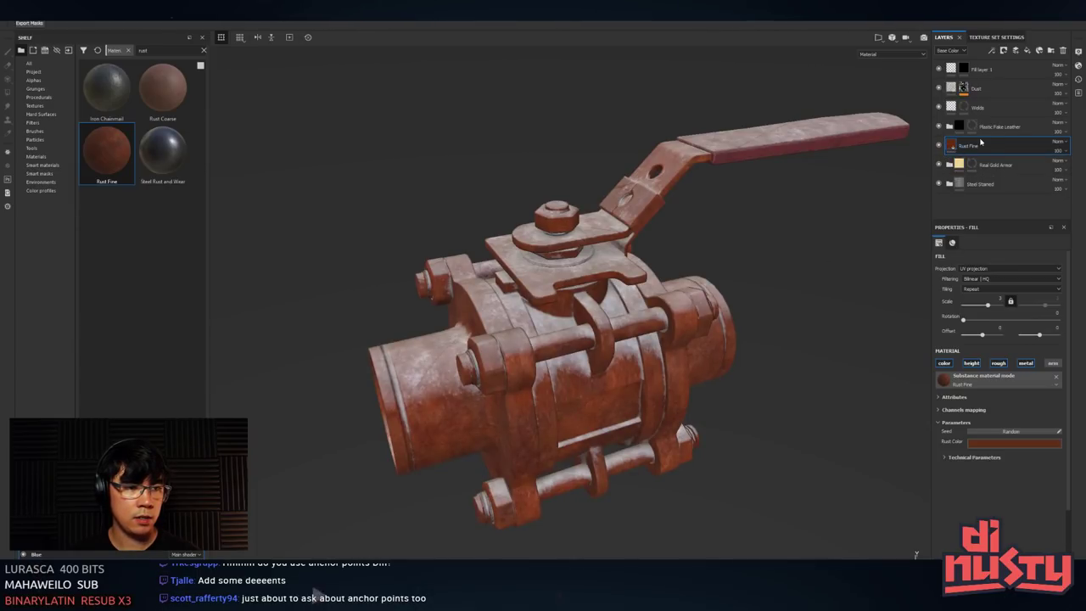
- Search the smart masks for rust
left_click(39, 165)
left_click(39, 173)
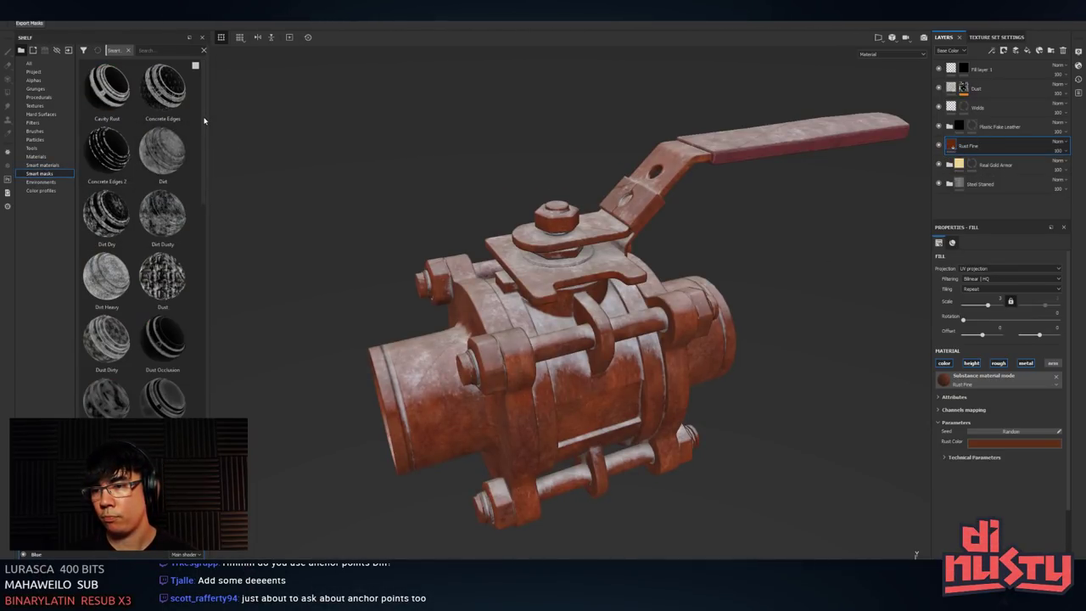
scroll(178, 127, "down", 1)
left_click(161, 50)
type("rust")
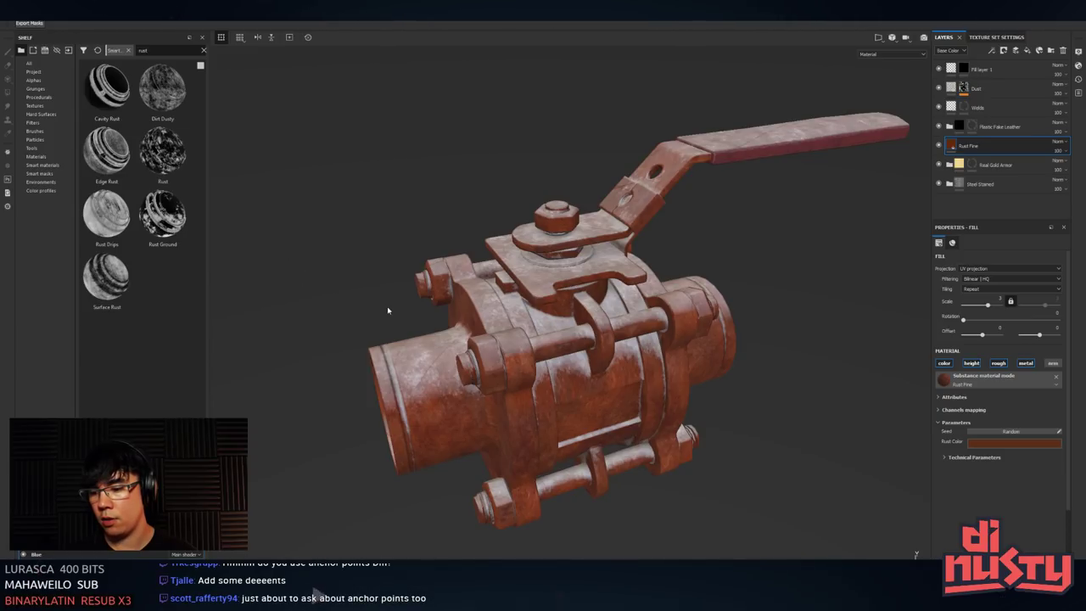
- Switch to Spotify, skip to the next track and return to Substance Painter
key("alt+Tab")
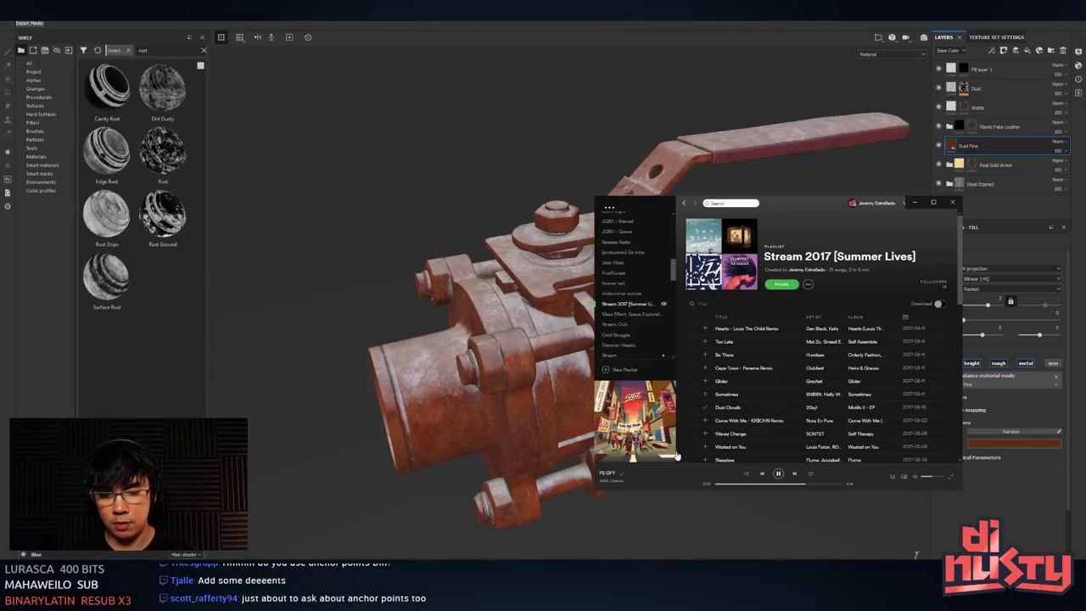
left_click(796, 474)
left_click(552, 102)
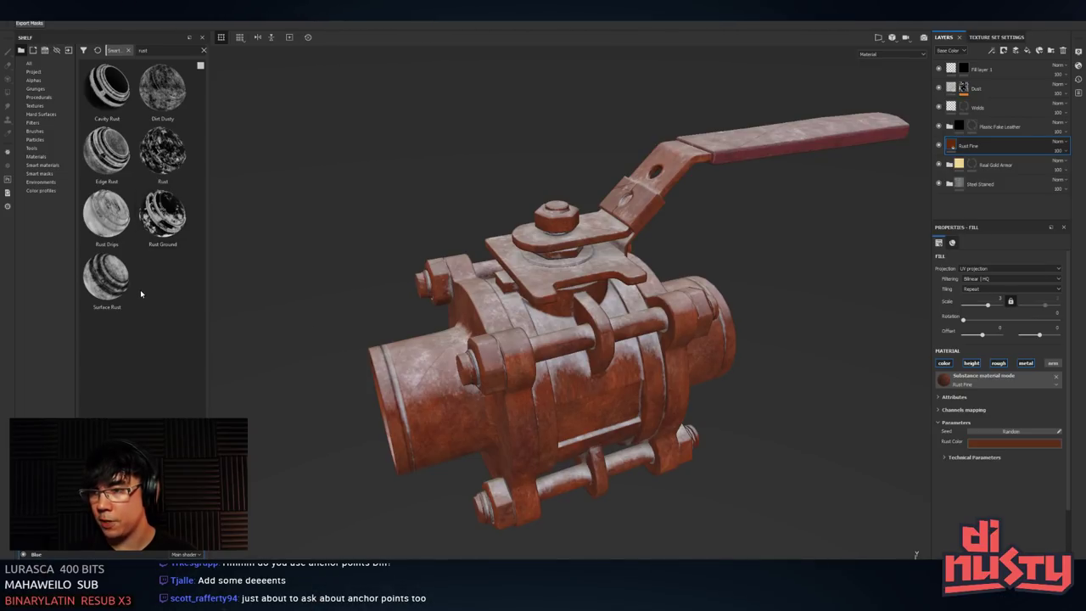
- Apply the Surface Rust smart mask to the Rust Fine layer and move the layer below the Real Gold Armor folder
mouse_move(109, 276)
left_mouse_down()
mouse_move(991, 260)
mouse_move(998, 150)
left_mouse_up()
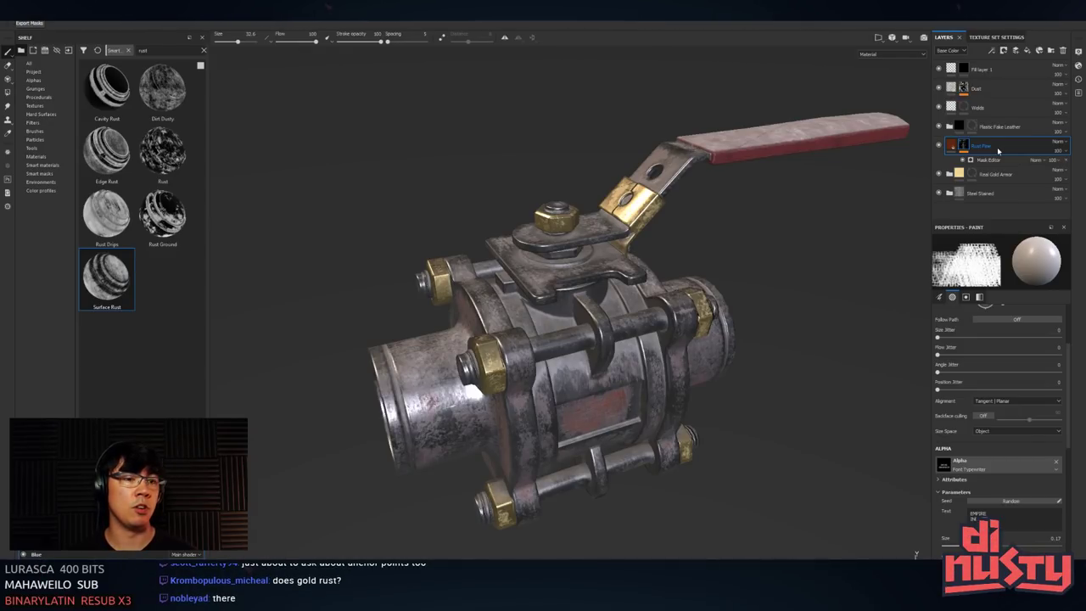
mouse_move(848, 203)
left_mouse_down("alt")
mouse_move(719, 247)
mouse_move(722, 223)
left_mouse_up("alt")
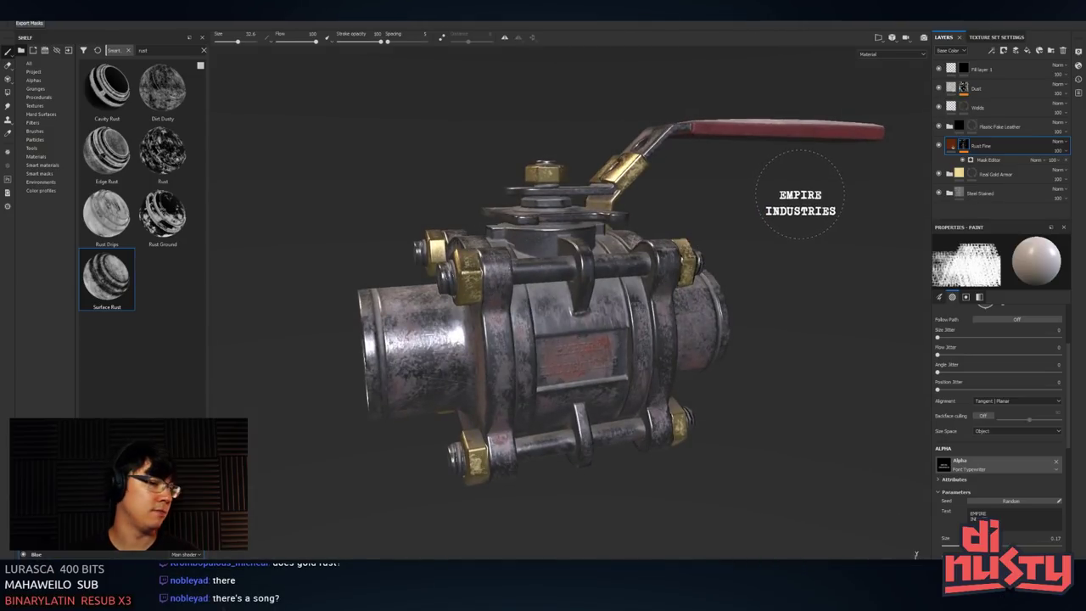
left_click_drag(983, 145, 1012, 182)
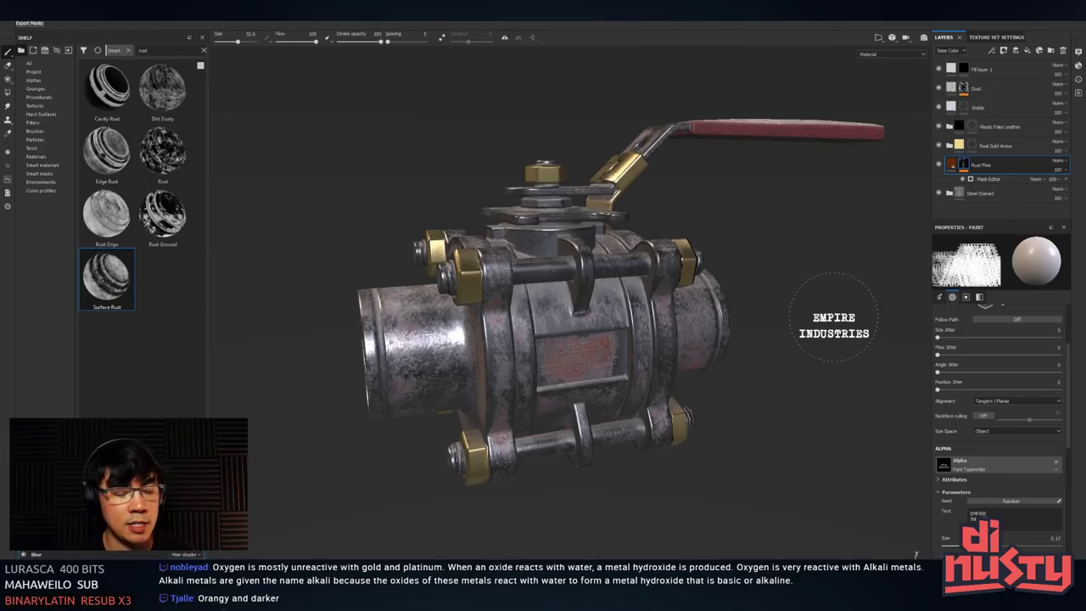
mouse_move(806, 315)
left_mouse_down("alt")
mouse_move(836, 327)
mouse_move(880, 303)
left_mouse_up("alt")
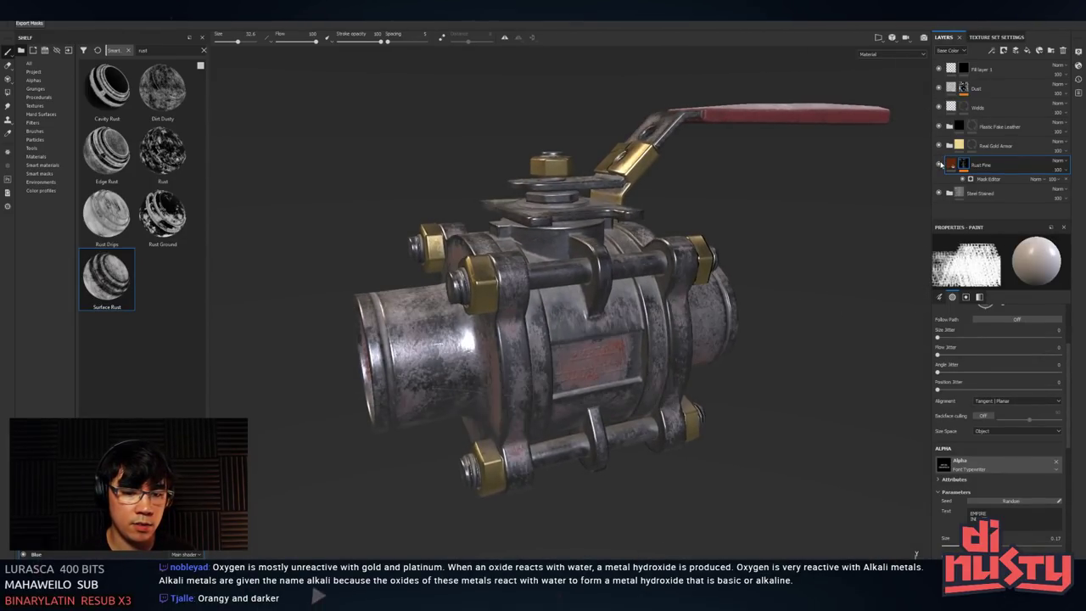
left_click_drag(830, 262, 794, 238, "alt")
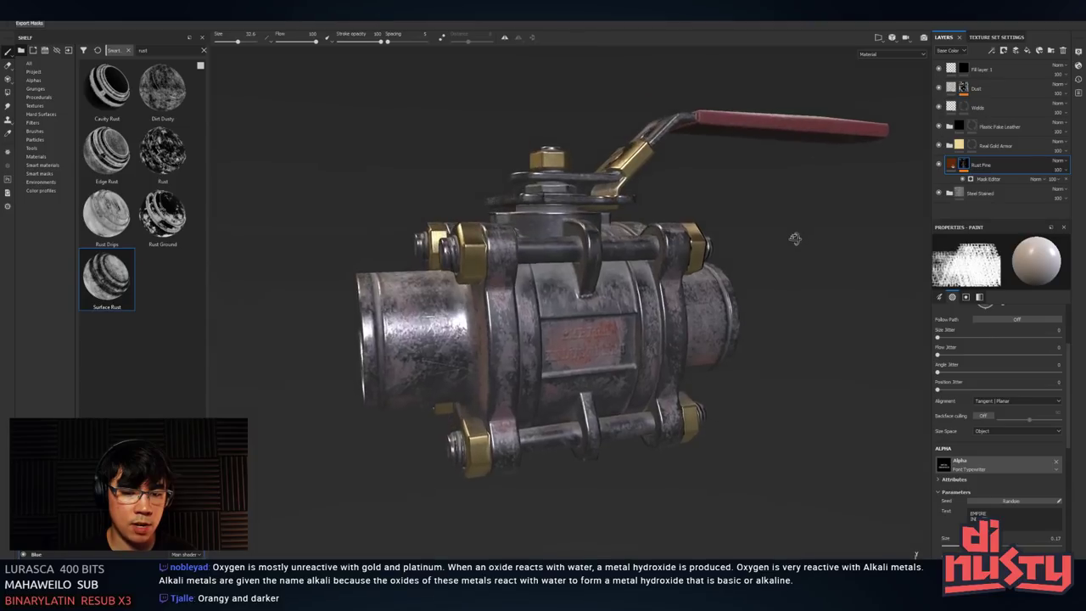
- Display the Rust Fine mask on its own, examine its Mask Editor's Texture and Texture 2 settings, and return to the material view
left_click(962, 163, "alt")
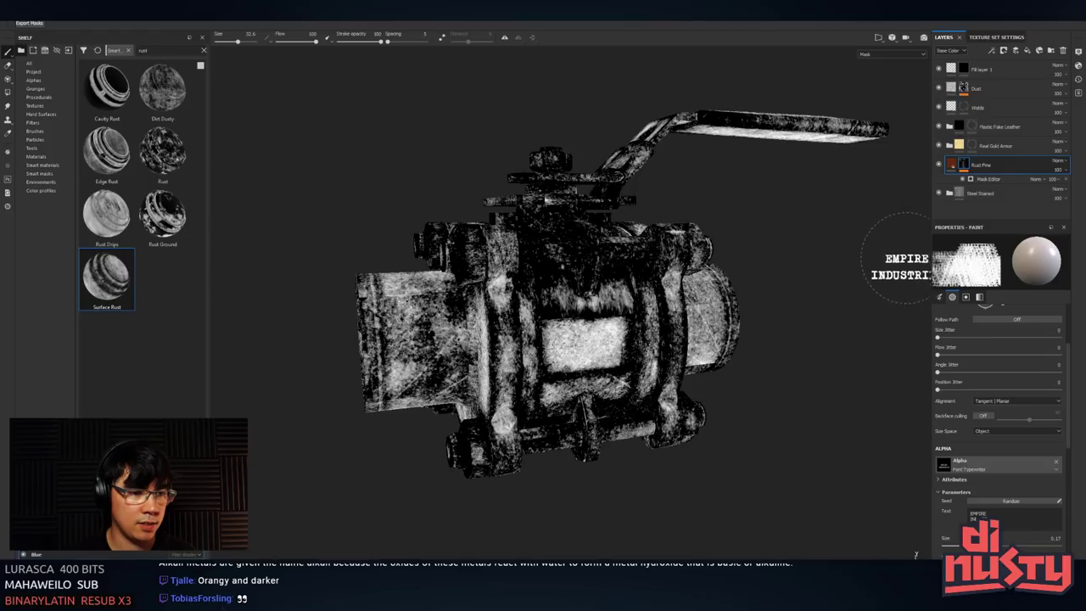
double_click(993, 168)
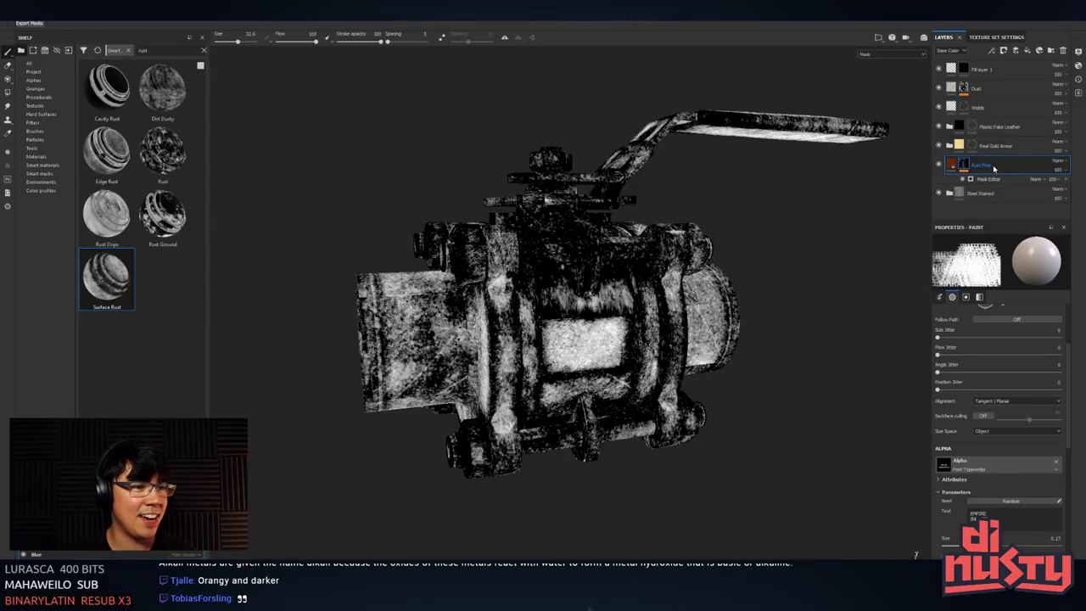
key("Return")
left_click(998, 179)
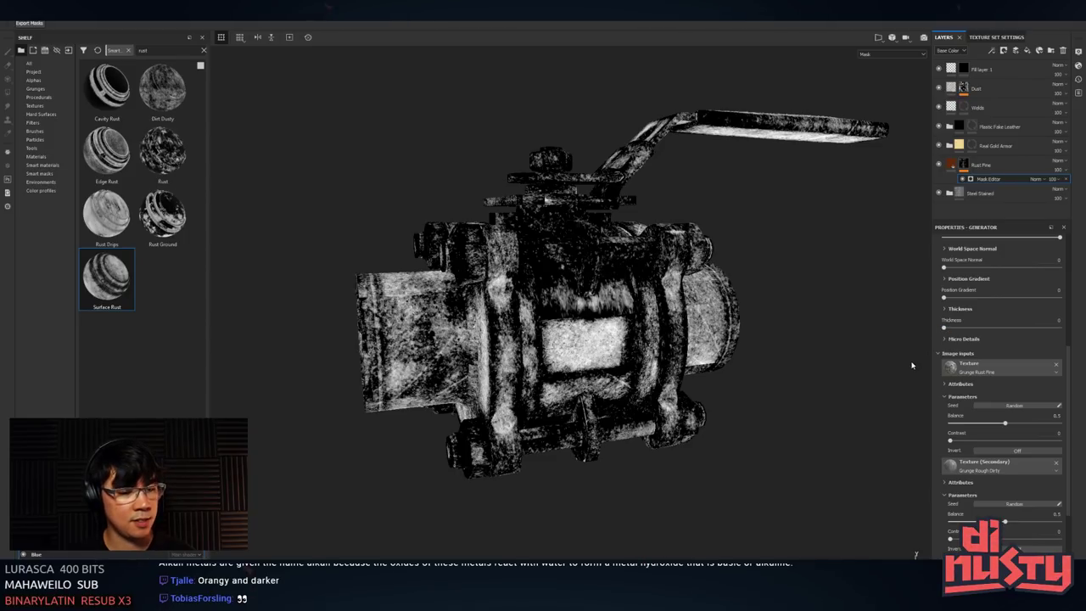
scroll(963, 255, "up", 5)
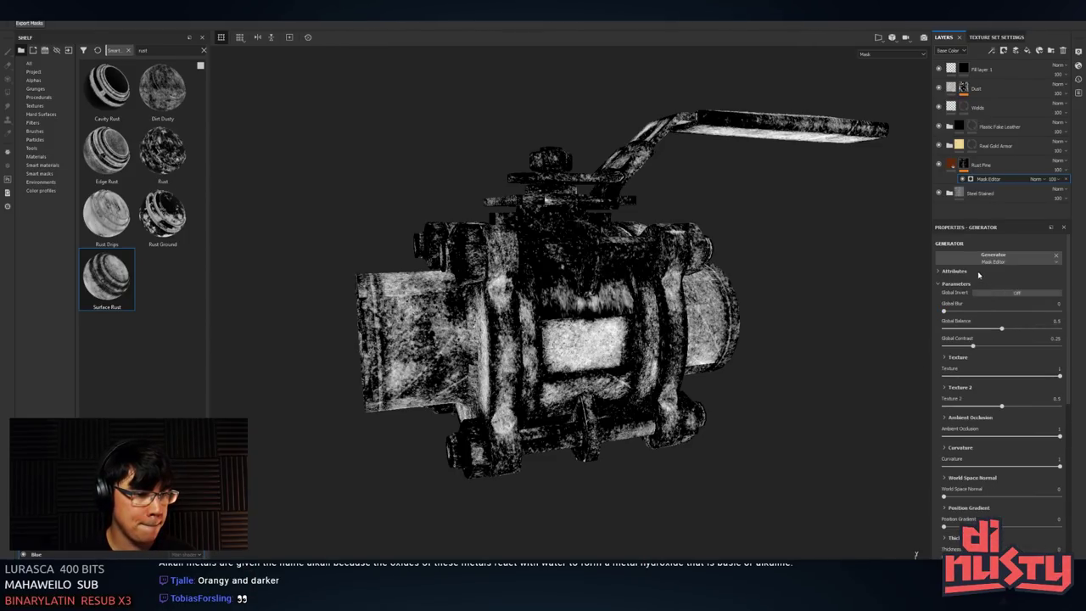
left_click(967, 357)
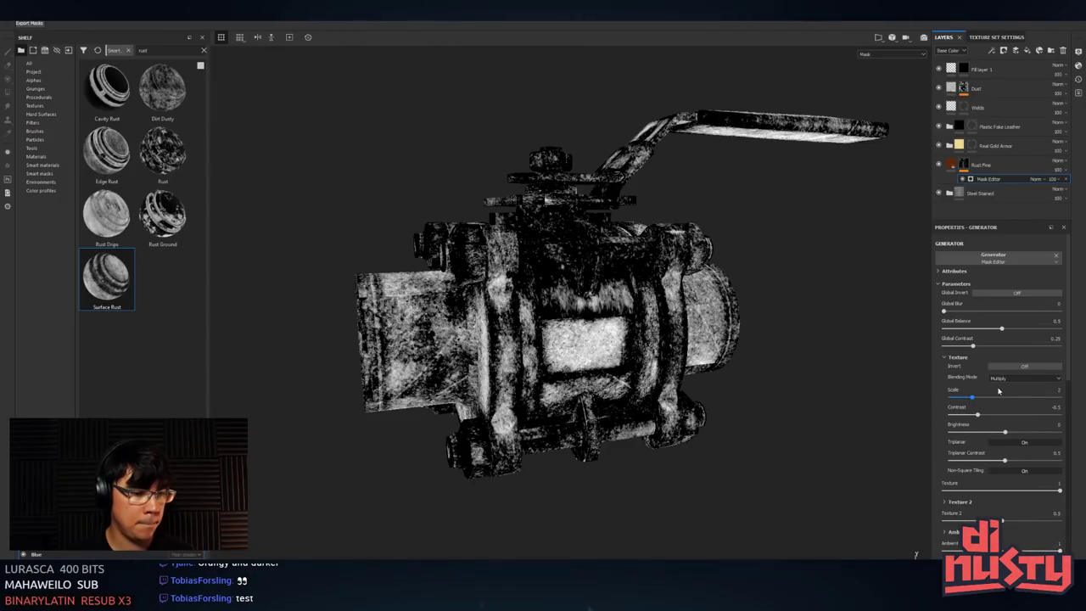
left_click(1028, 444)
scroll(975, 501, "down", 1)
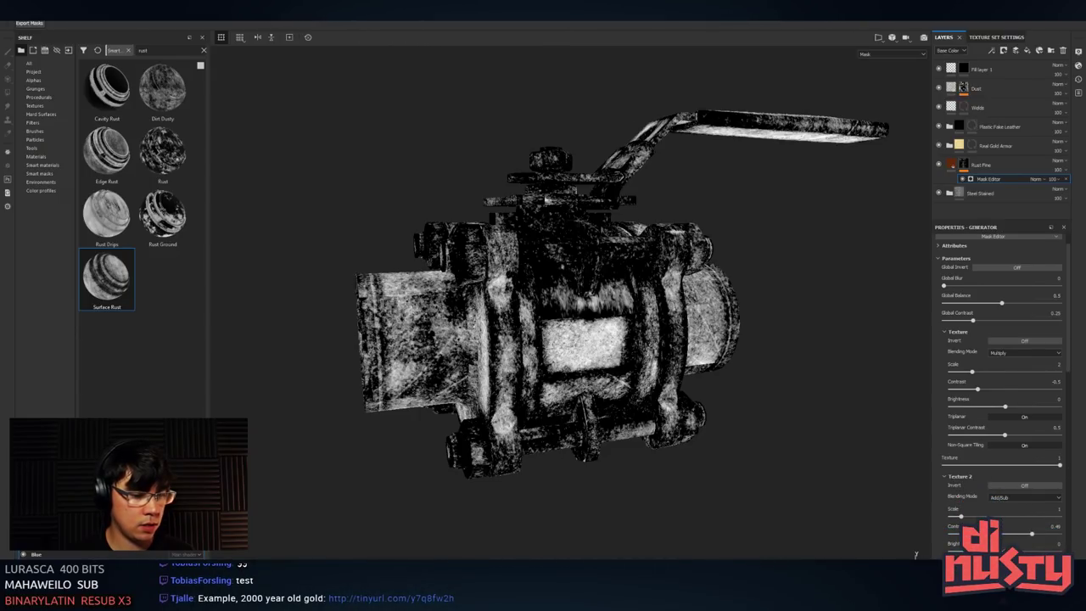
left_click_drag(793, 357, 806, 399, "alt")
scroll(1016, 337, "up", 1)
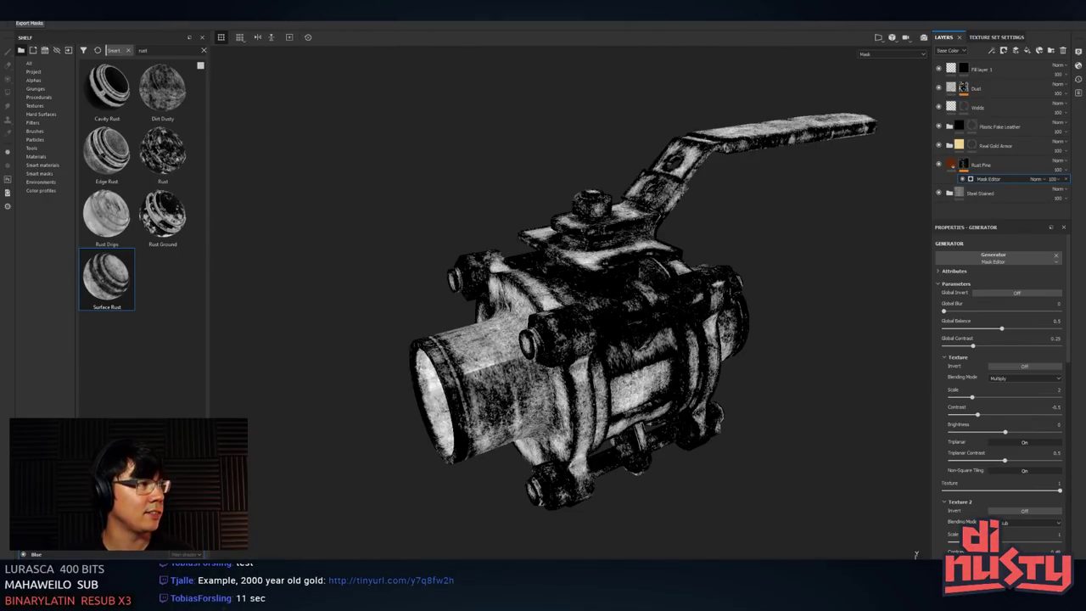
left_click_drag(616, 203, 527, 241, "alt")
left_click(952, 165)
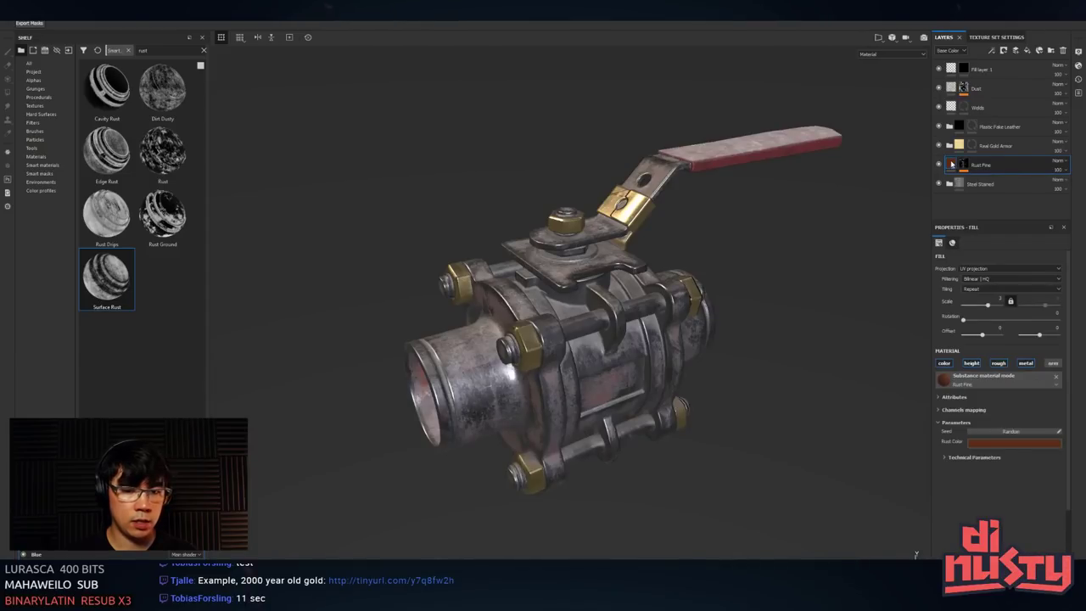
scroll(871, 407, "up", 4)
left_click_drag(871, 407, 944, 219, "alt")
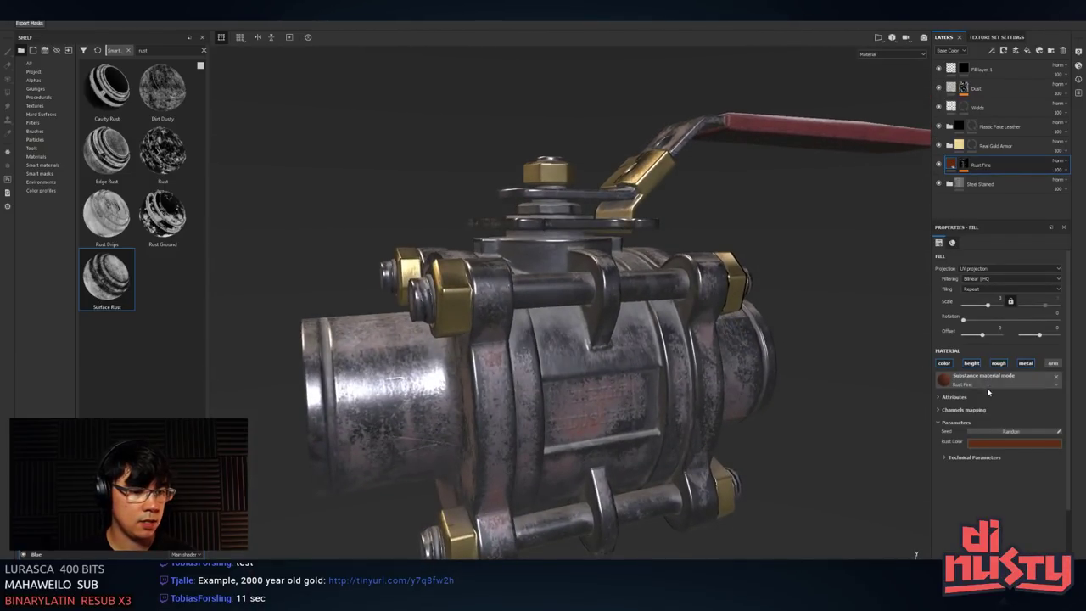
- Set the Rust Fine mask's Global Contrast to 0 and Global Balance to about 0.76 in its Mask Editor
left_click(963, 164)
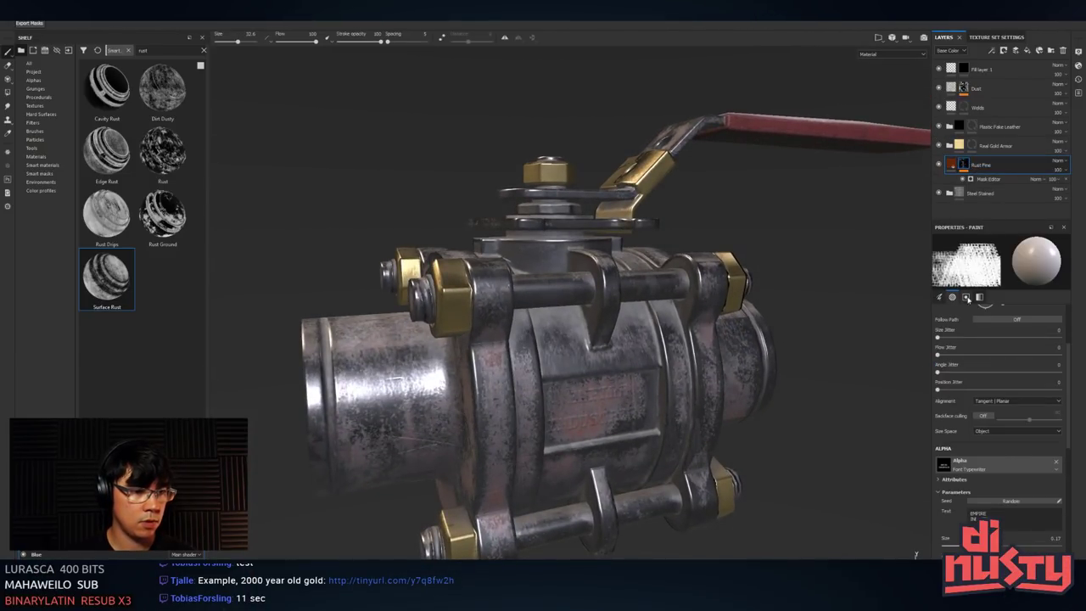
scroll(950, 333, "up", 3)
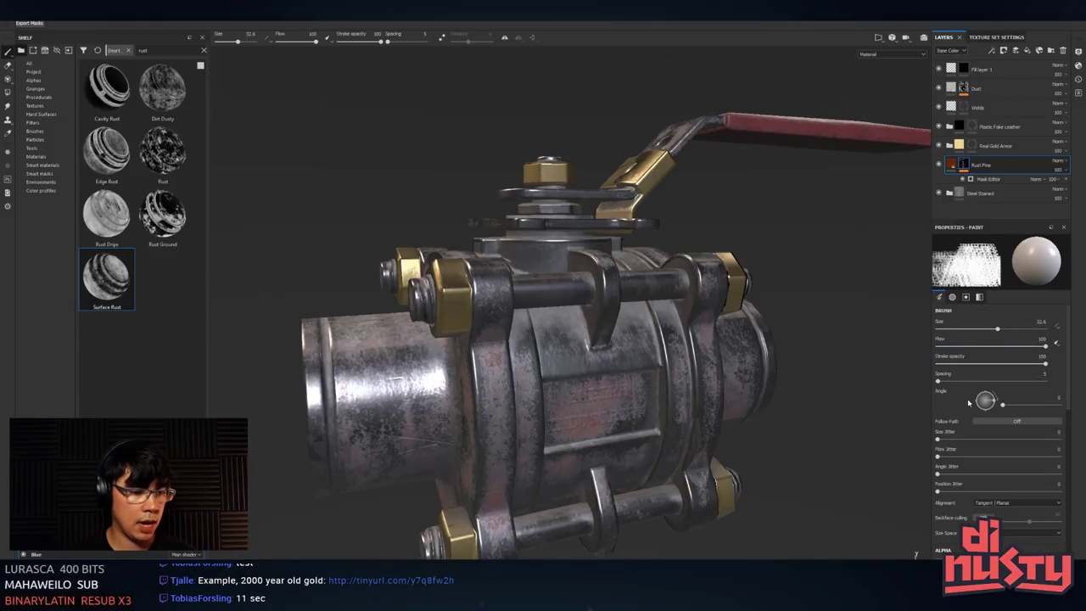
left_click(977, 179)
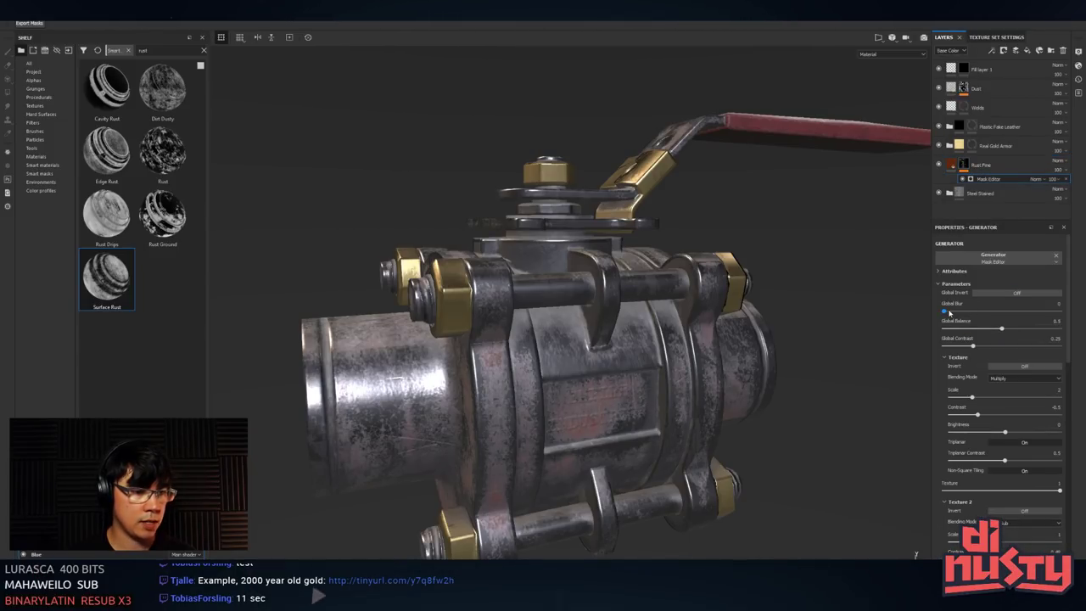
left_click_drag(974, 346, 993, 347)
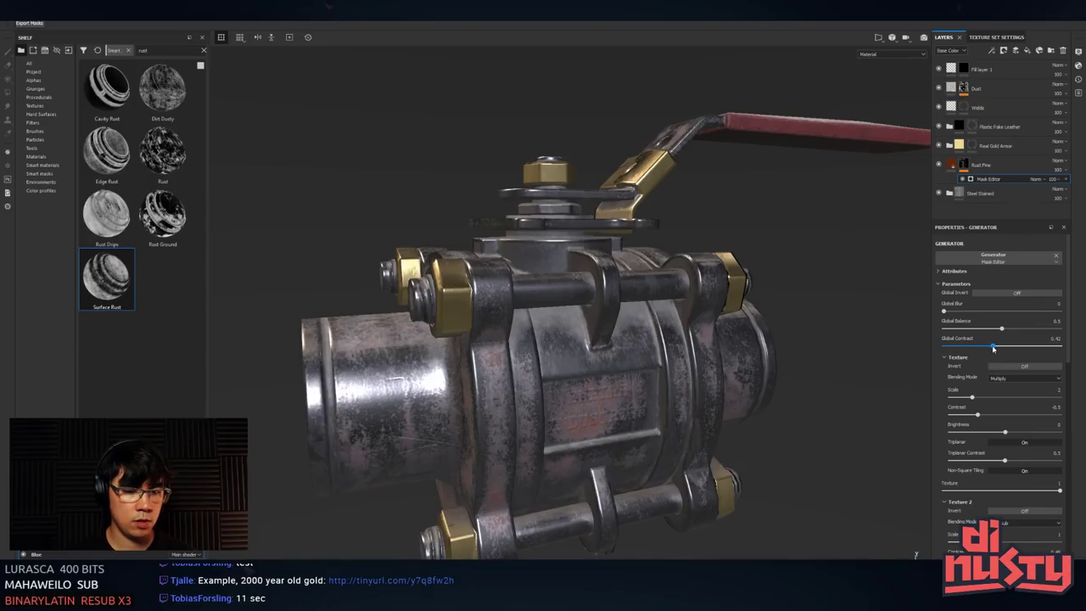
left_click_drag(1055, 362, 1042, 330)
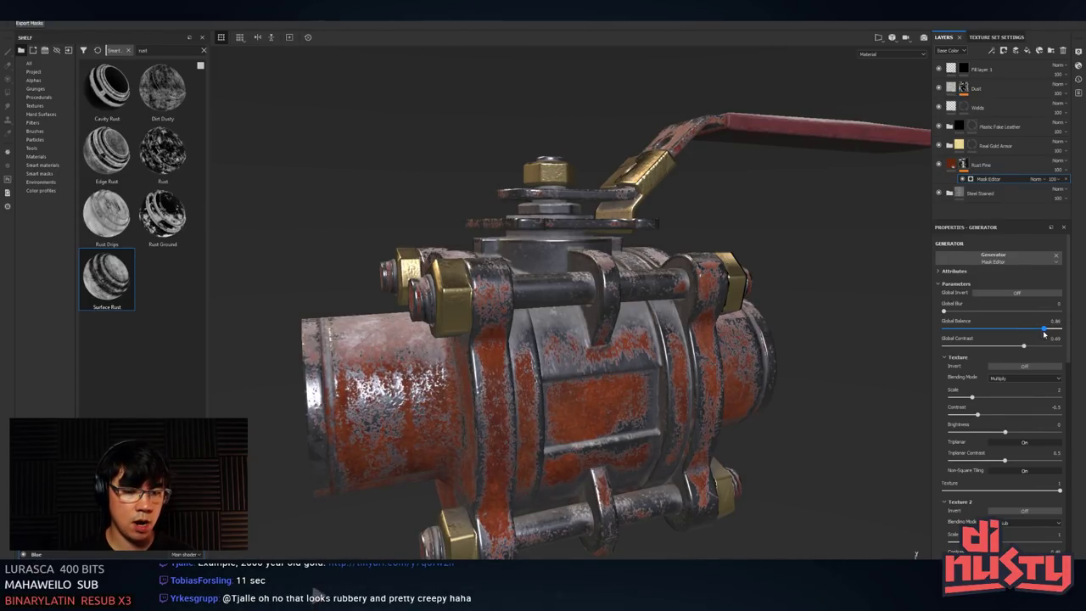
left_click_drag(672, 332, 697, 348, "alt")
right_click_drag(697, 348, 594, 341, "alt")
left_click_drag(593, 341, 628, 368, "alt")
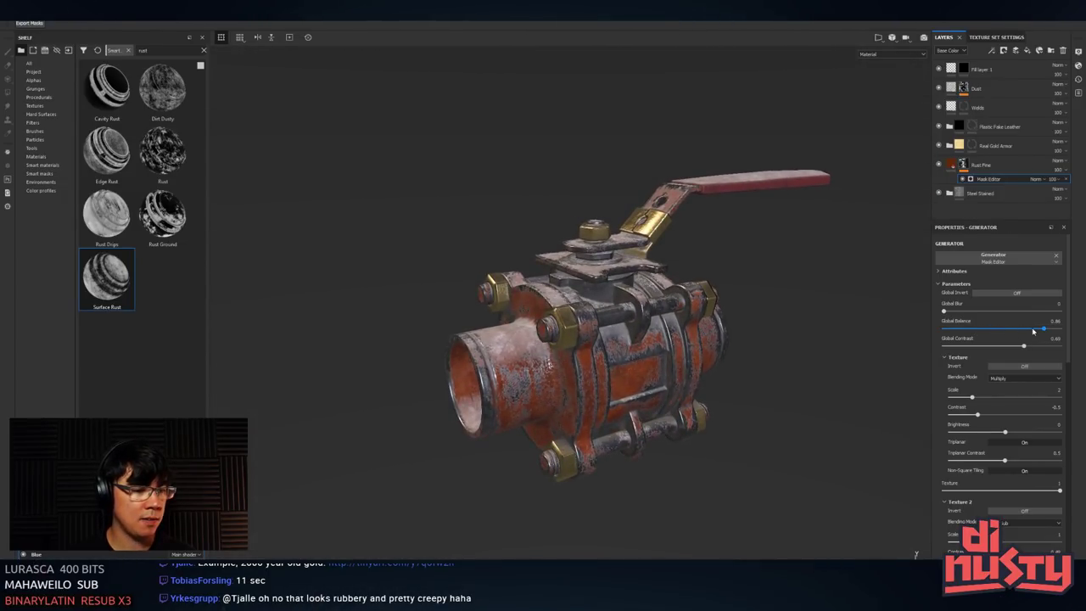
left_click_drag(1022, 345, 906, 359)
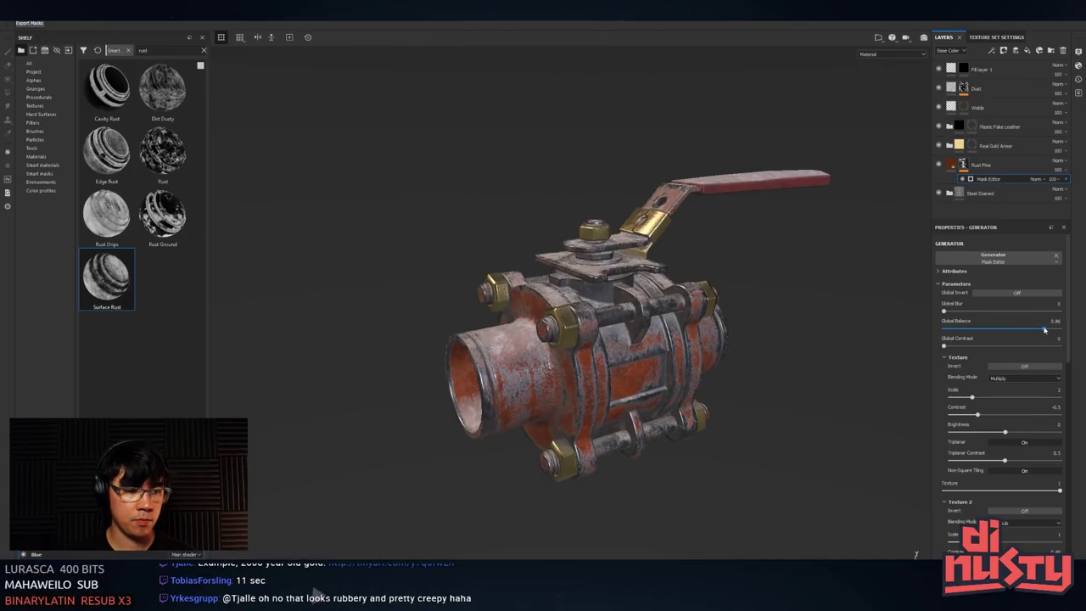
left_click_drag(1045, 329, 1033, 333)
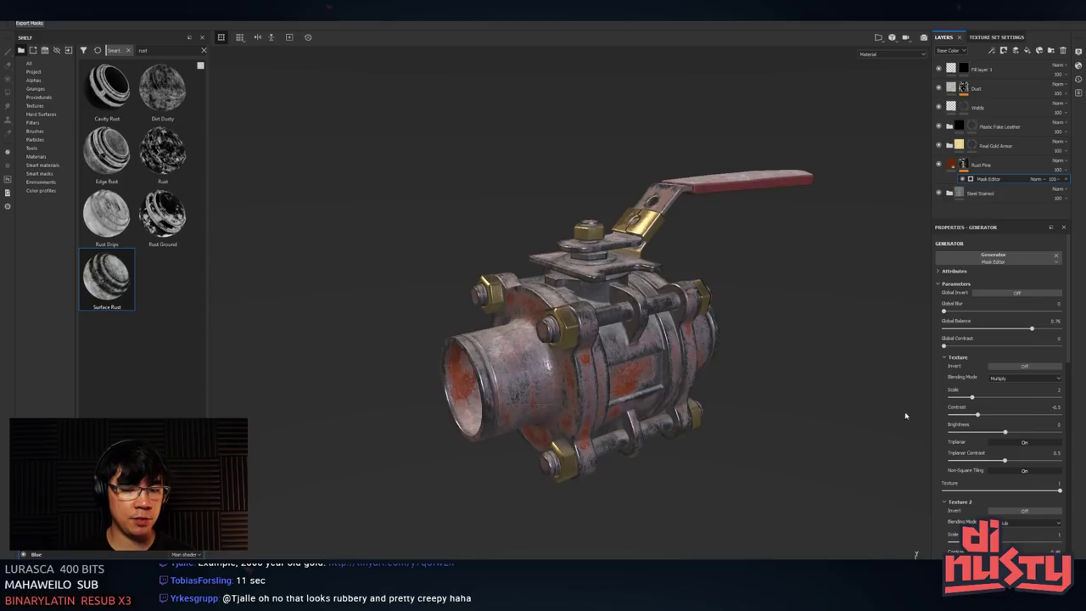
- Examine the rust coverage on the valve body, flanges and pipe end from several angles
scroll(874, 401, "up", 3)
left_click_drag(872, 399, 589, 340, "alt")
scroll(564, 356, "up", 3)
left_click_drag(697, 343, 671, 334, "alt")
scroll(645, 352, "down", 2)
left_click_drag(543, 351, 658, 368, "alt")
right_click_drag(658, 368, 587, 373, "alt")
left_click_drag(586, 373, 618, 370, "alt")
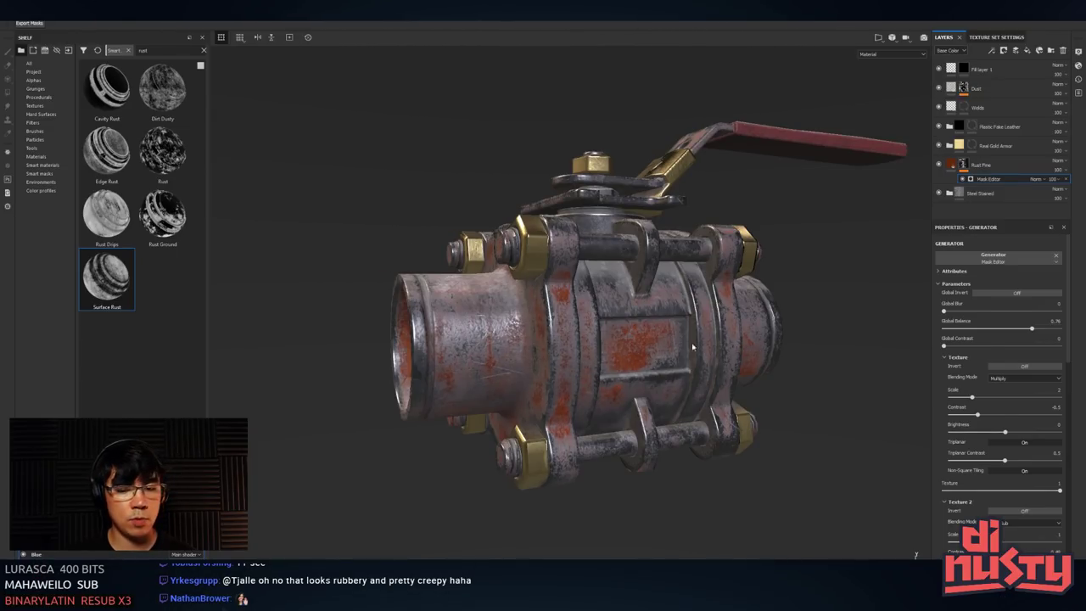
left_click_drag(751, 345, 927, 174, "alt")
- Compare the valve with and without the Rust Fine layer and leave that layer hidden
left_click(938, 164)
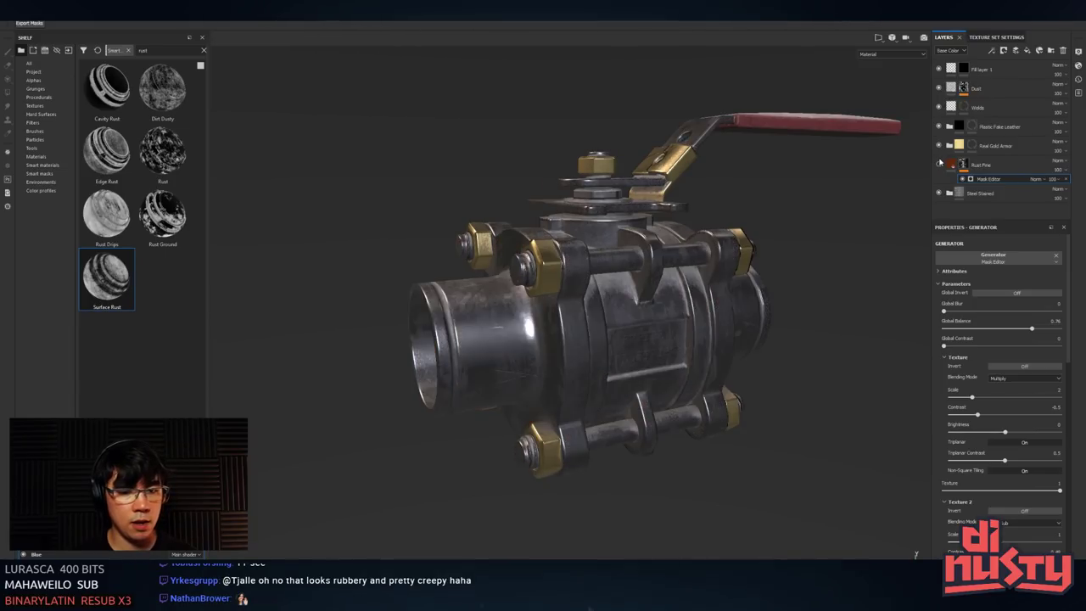
left_click(938, 163)
left_click(939, 164)
left_click_drag(873, 199, 723, 296, "alt")
right_click_drag(724, 297, 702, 290, "alt")
middle_click_drag(702, 290, 643, 313, "alt")
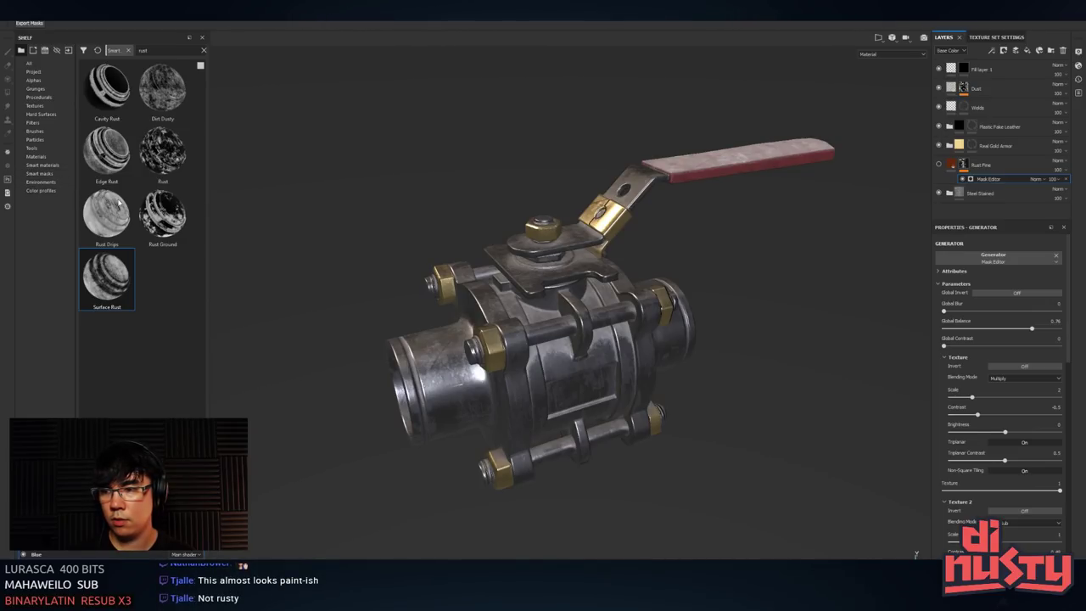
- Expand the Real Gold Armor group and examine its Metal Tensions, Base Metal and AO Dirt layers
left_click(984, 194)
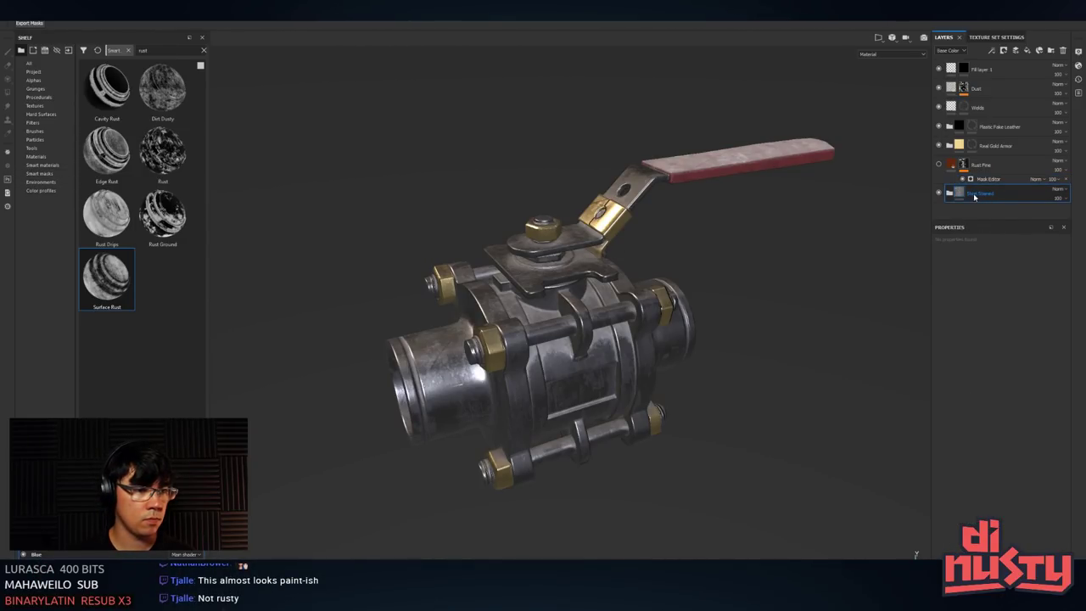
scroll(781, 218, "up", 5)
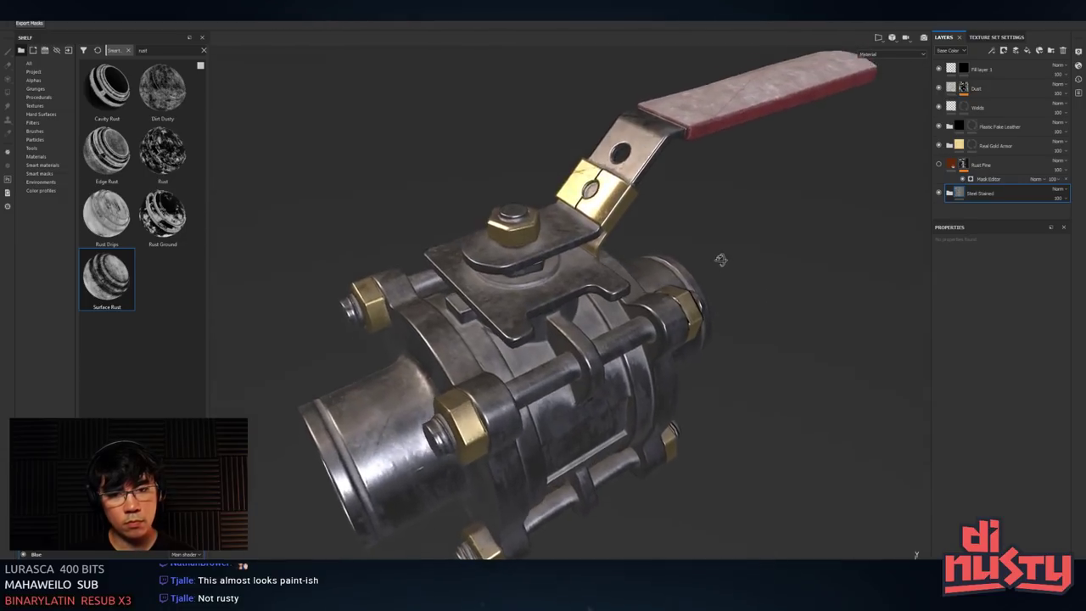
left_click(963, 149)
left_click(948, 146)
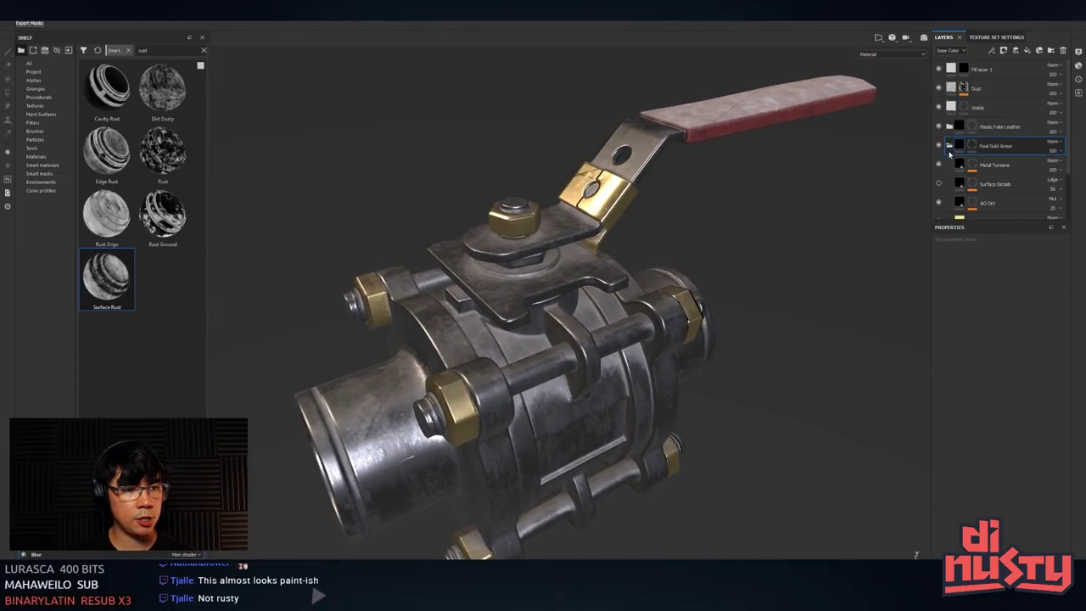
left_click(975, 164)
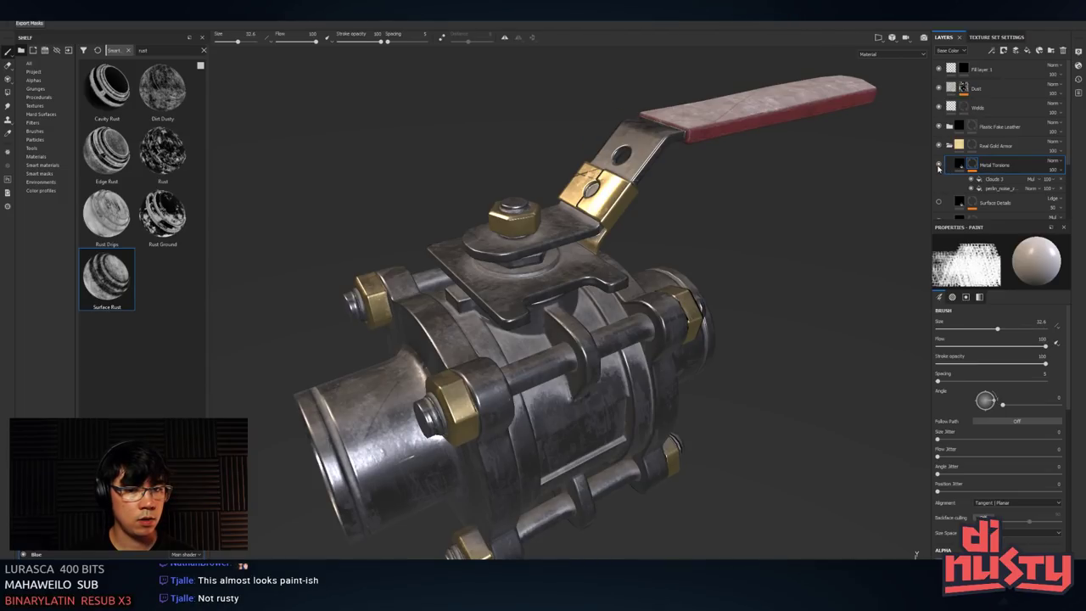
scroll(975, 170, "down", 1)
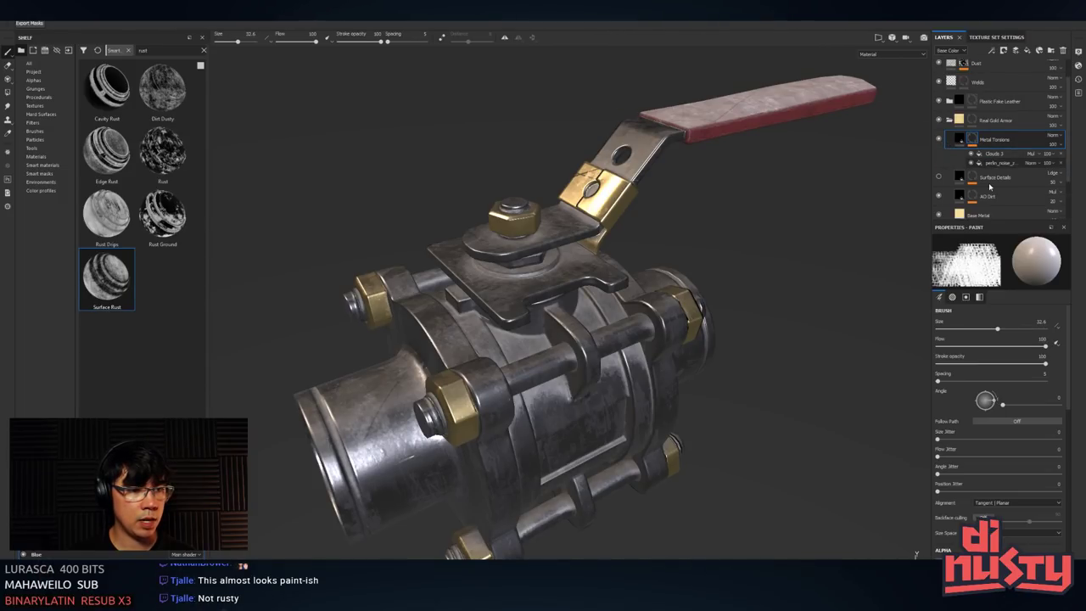
left_click(988, 176)
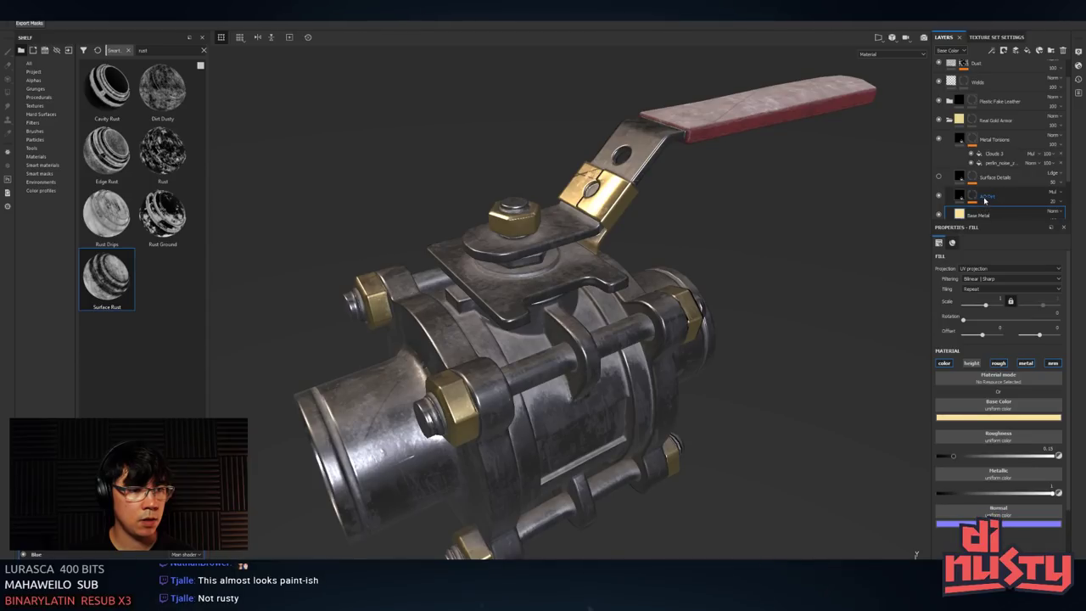
left_click(966, 196)
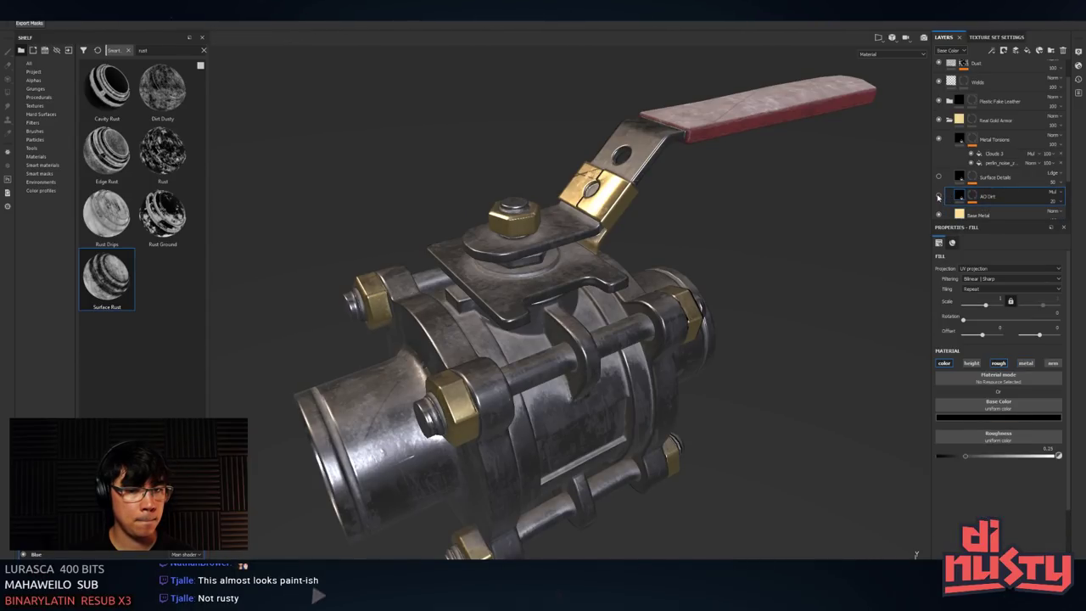
- Toggle the AO Dirt layer to judge its effect on the gold, and make the Surface Details layer visible
left_click(938, 196)
left_click_drag(755, 222, 793, 175, "alt")
left_click(960, 176)
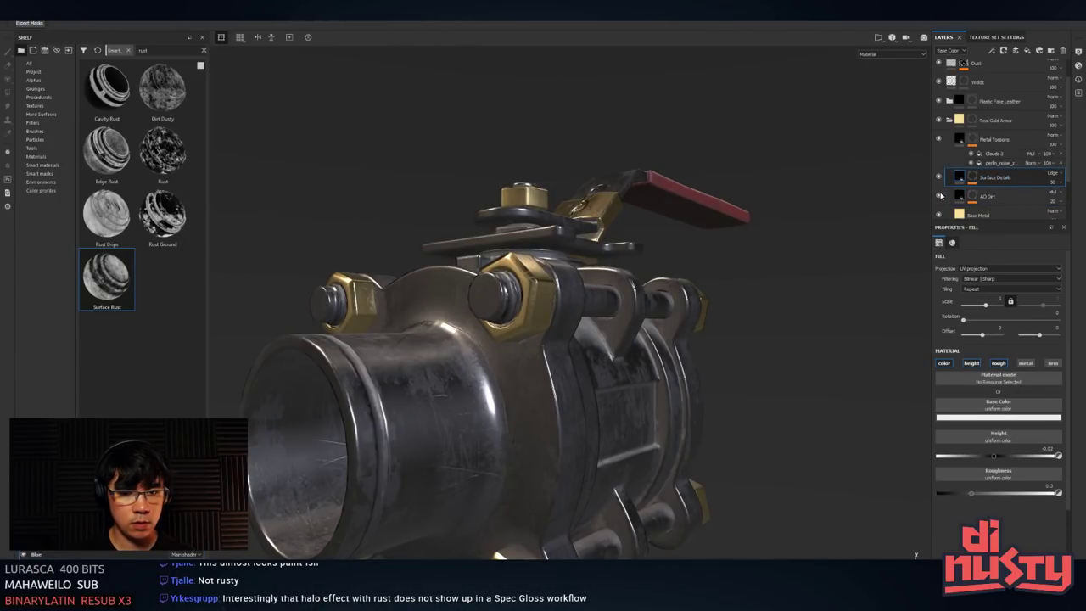
left_click_drag(820, 225, 721, 249, "alt")
- Inspect the valve in the Base Color view and display the AO Dirt mask on its own, ending back in Base Color
key("m")
key("m")
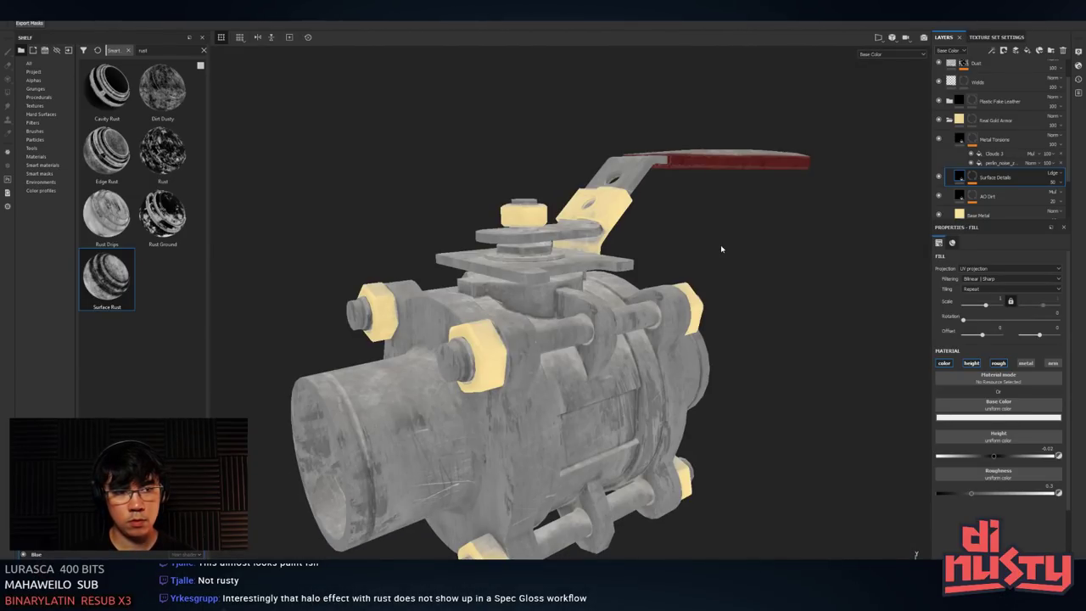
left_click(972, 196)
key("m")
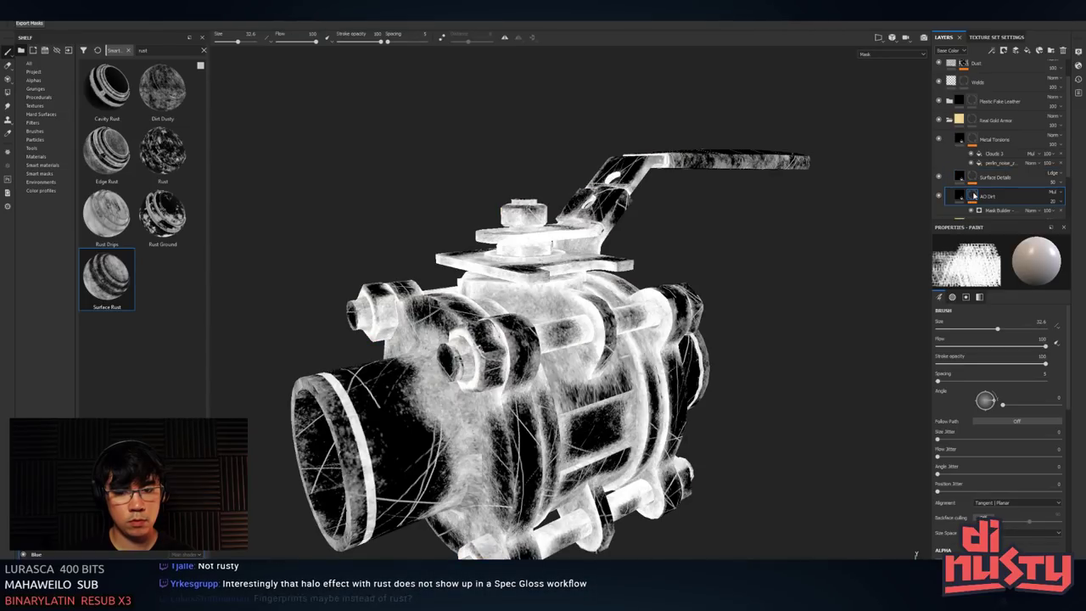
left_click(958, 195)
left_click(957, 178)
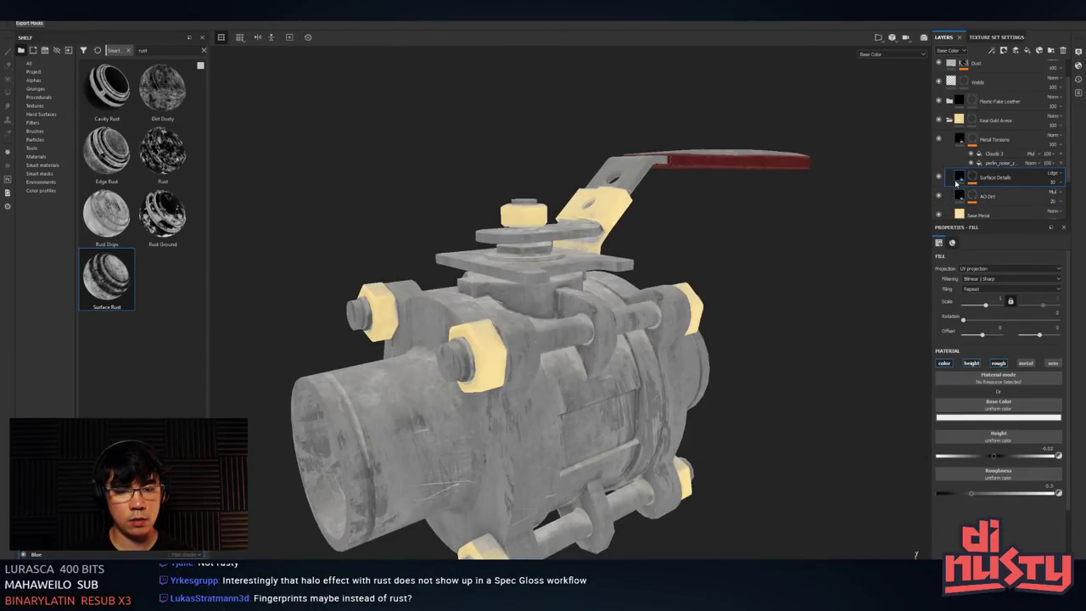
- Compare the gold with and without the AO Dirt layer in Base Color, and set that layer's opacity to 72
left_click_drag(841, 243, 853, 194, "alt")
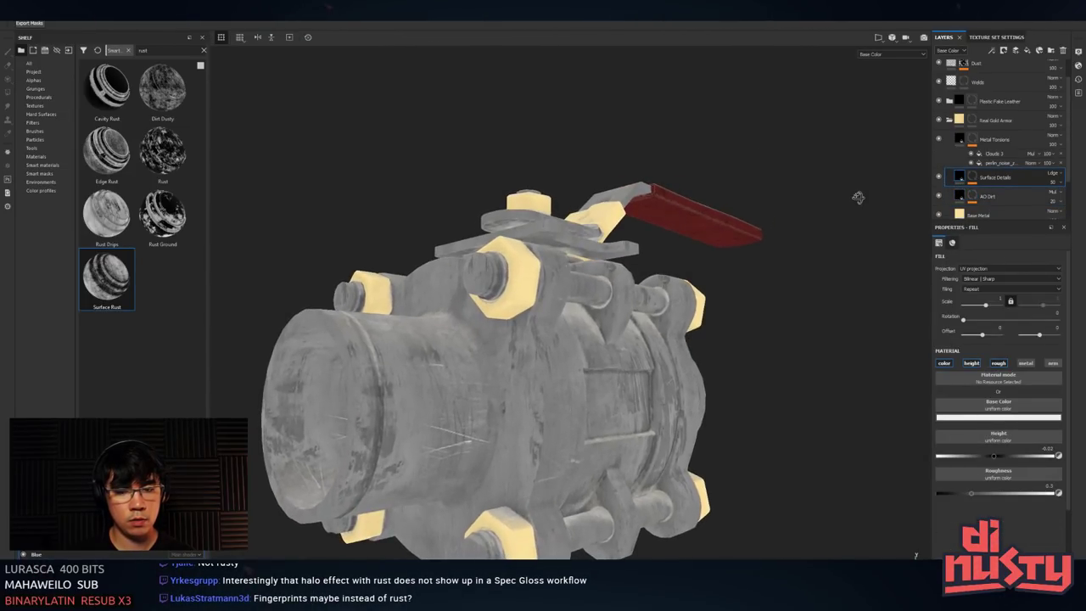
left_click(938, 196)
left_click(938, 196)
left_click(938, 196)
left_click(938, 196)
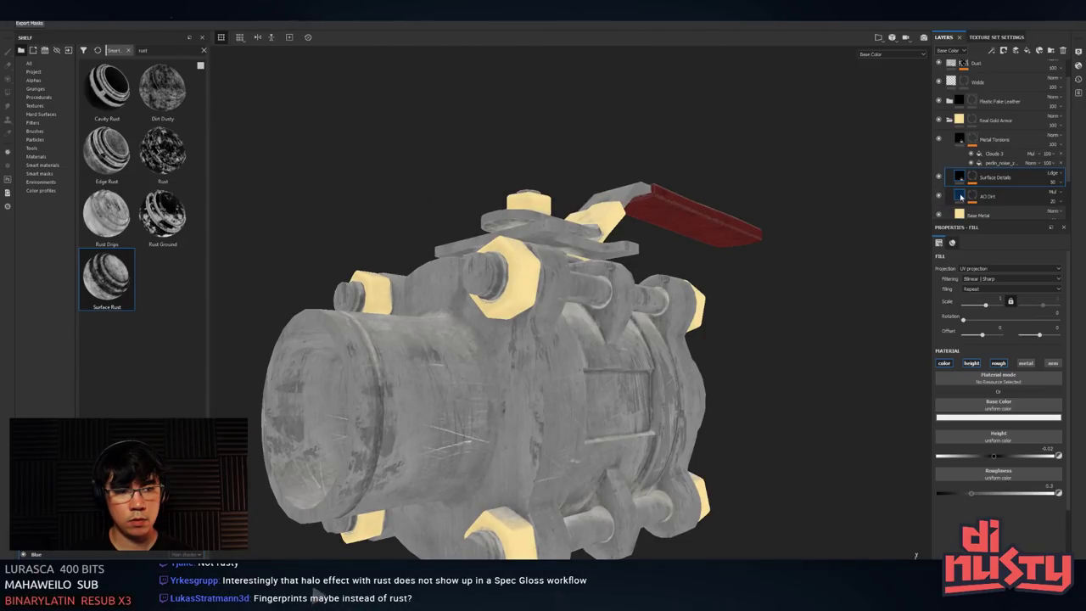
left_click(962, 196)
left_click(1052, 201)
left_click_drag(1053, 218, 1071, 215)
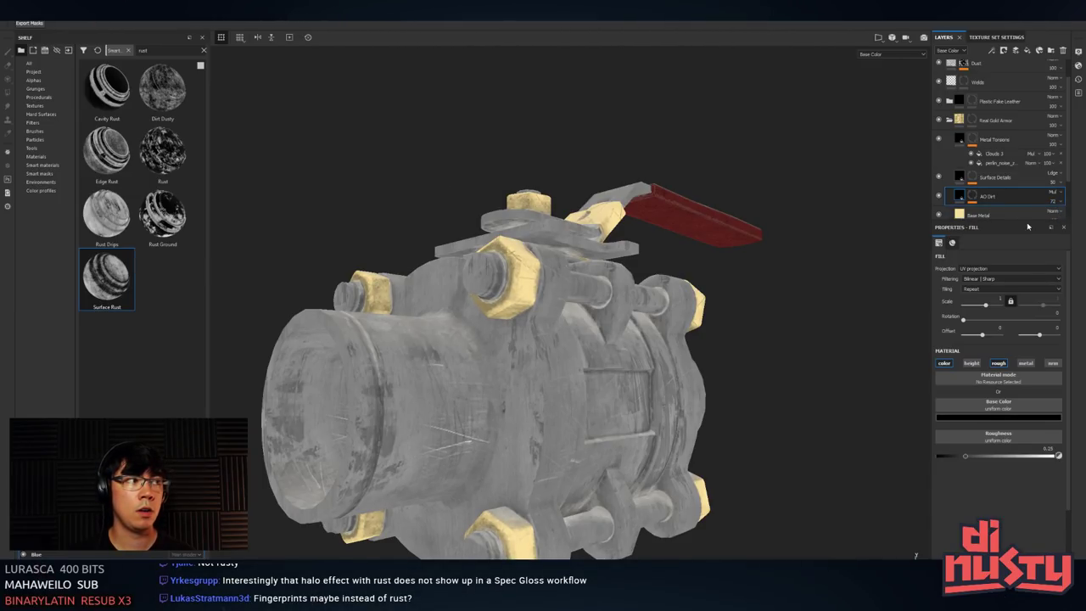
left_click_drag(542, 364, 583, 366, "alt")
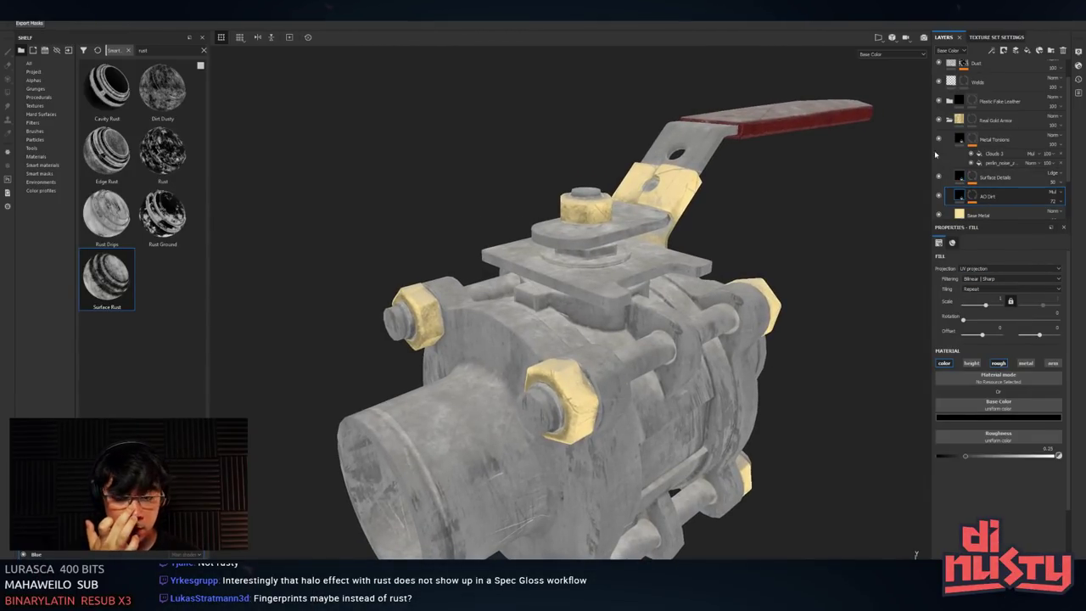
- Examine the parameters and image inputs of the Mask Builder generator on the AO Dirt mask
left_click(973, 196)
scroll(974, 196, "down", 1)
left_click(995, 195)
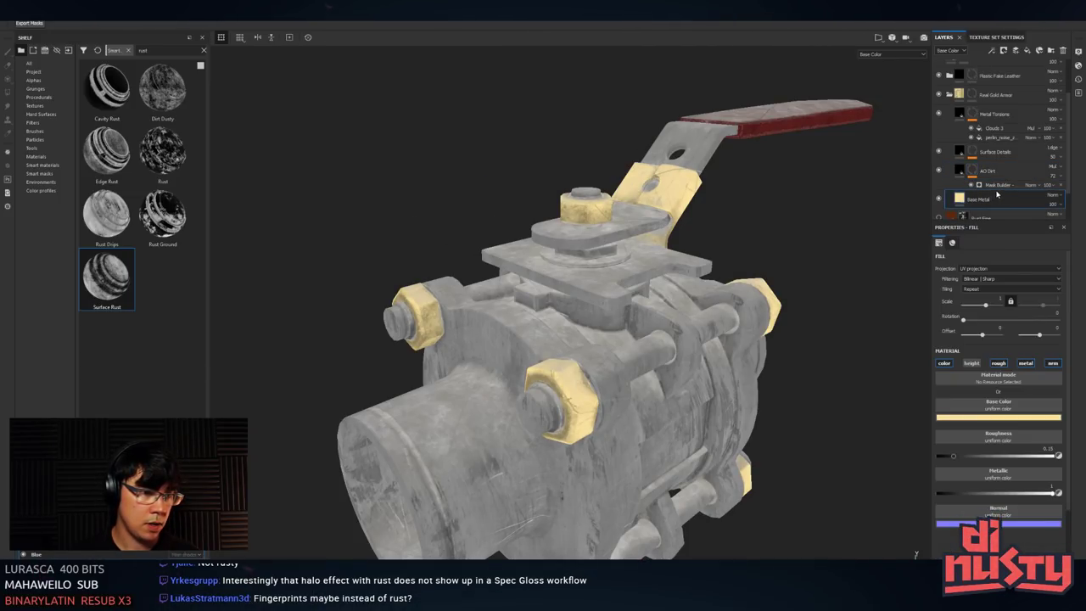
left_click(999, 186)
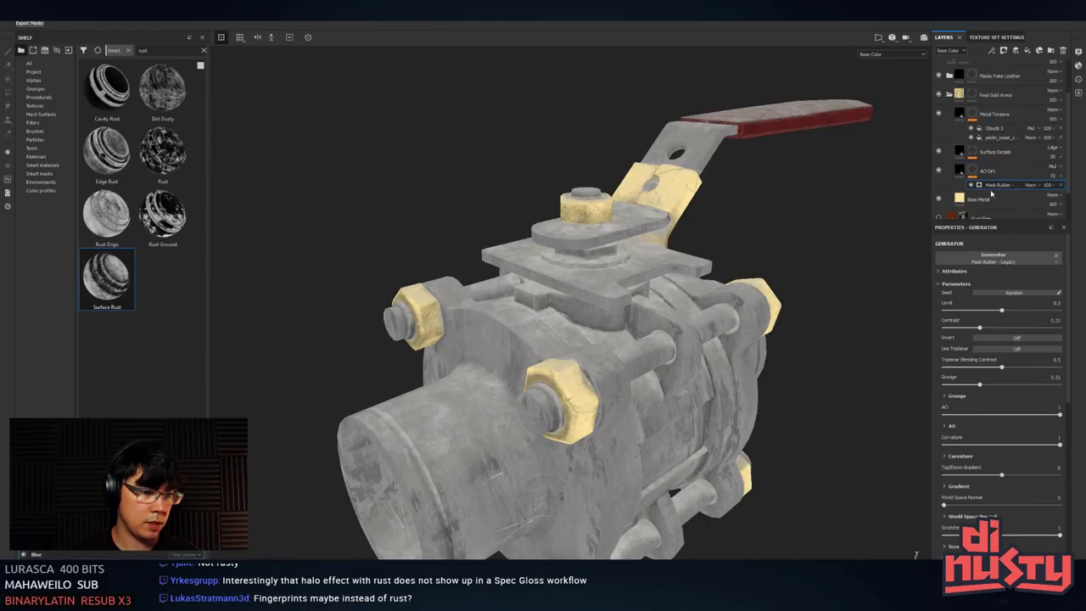
scroll(959, 333, "down", 4)
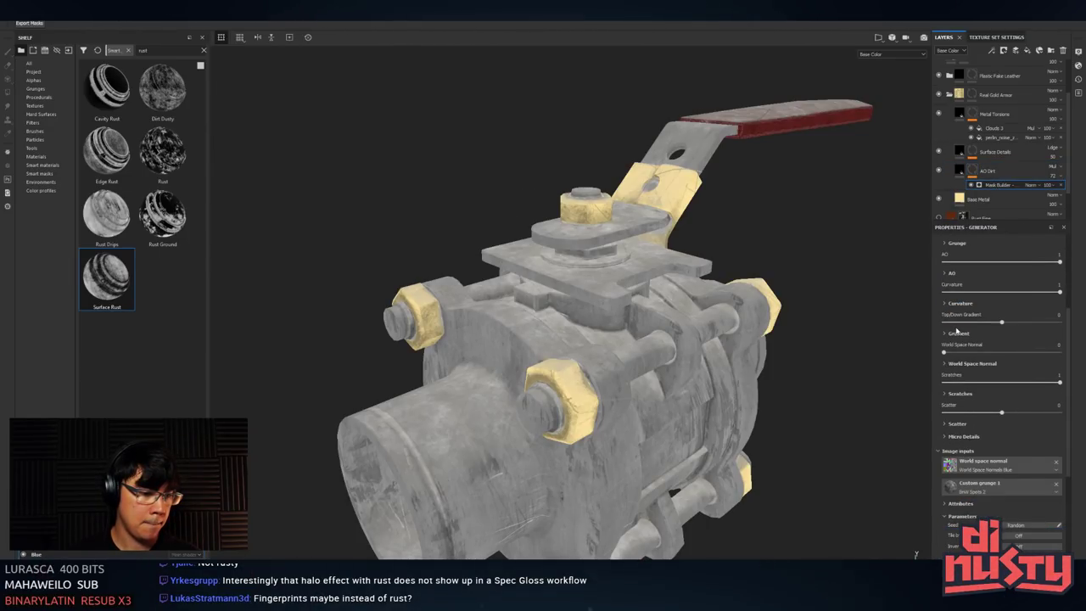
scroll(955, 331, "down", 4)
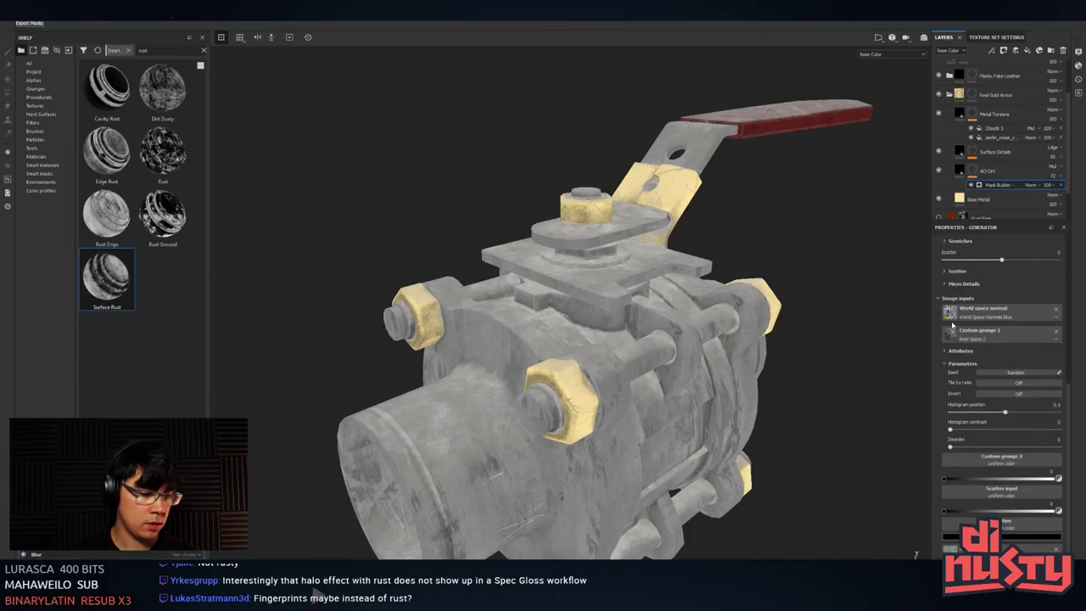
scroll(952, 325, "down", 2)
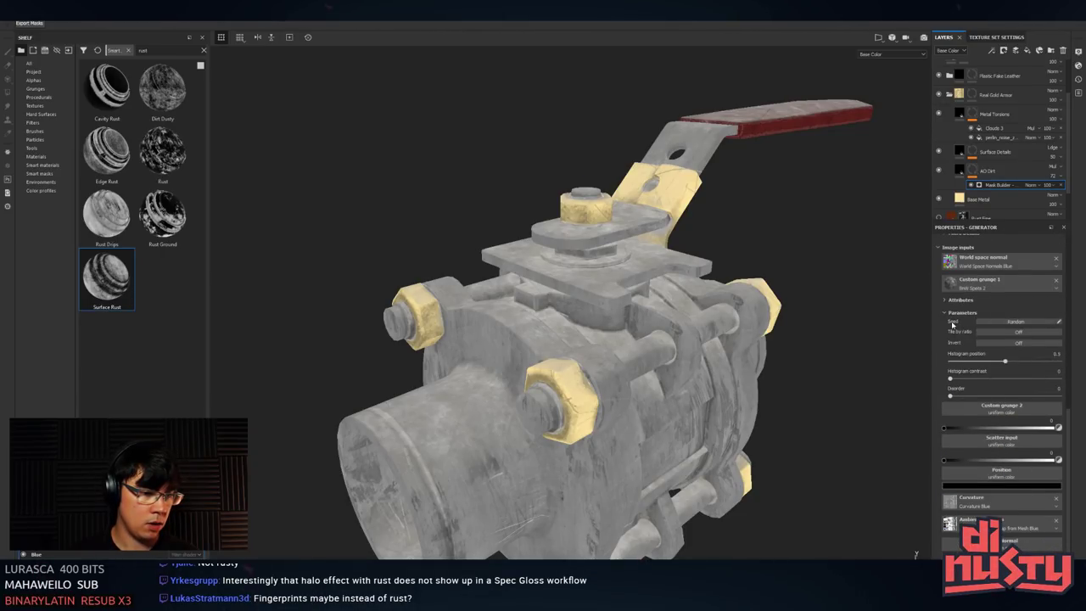
scroll(952, 325, "up", 4)
scroll(952, 325, "up", 1)
- Return to the material view and compare the gold nuts with and without the AO Dirt layer
mouse_move(814, 310)
left_mouse_down("alt")
mouse_move(650, 294)
mouse_move(670, 292)
left_mouse_up("alt")
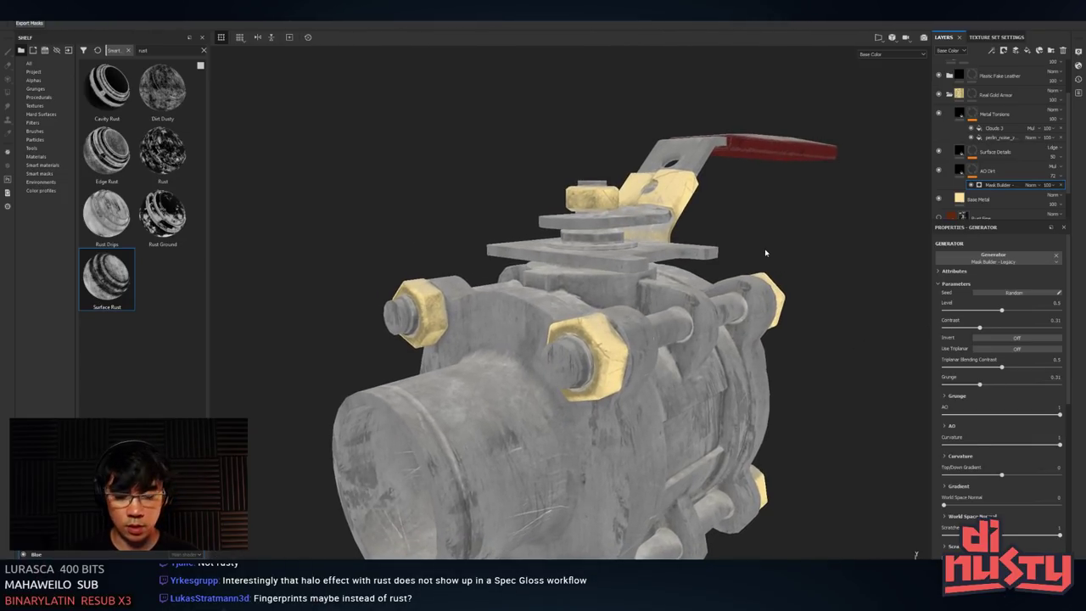
key("m")
left_click_drag(804, 237, 629, 257, "alt")
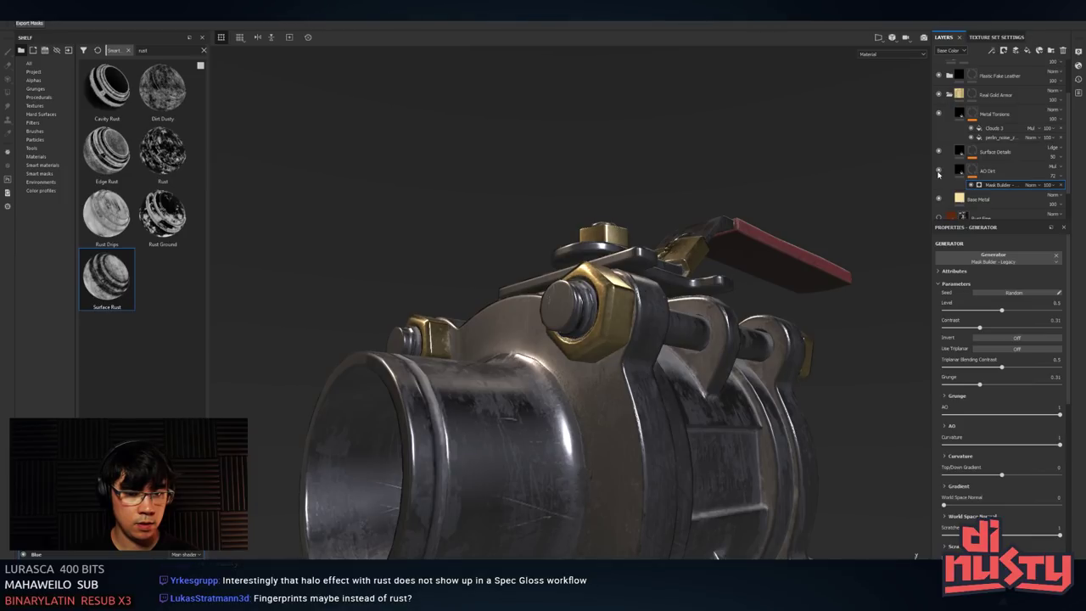
left_click(938, 173)
left_click(938, 173)
left_click_drag(860, 205, 843, 201, "alt")
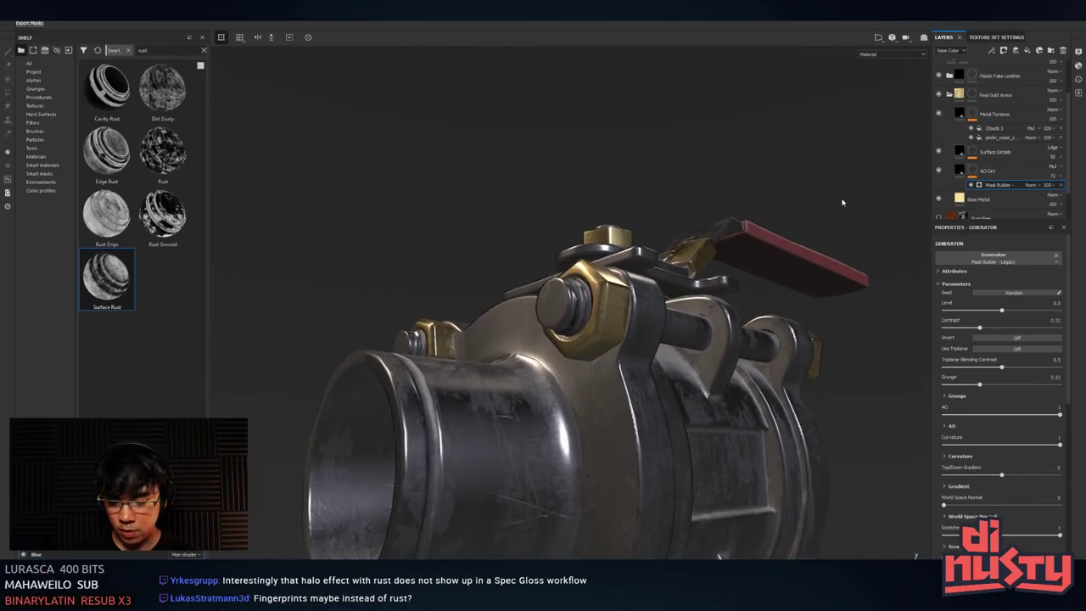
- Display the Roughness channel and compare the valve with and without the AO Dirt layer
key("c")
key("c")
key("c")
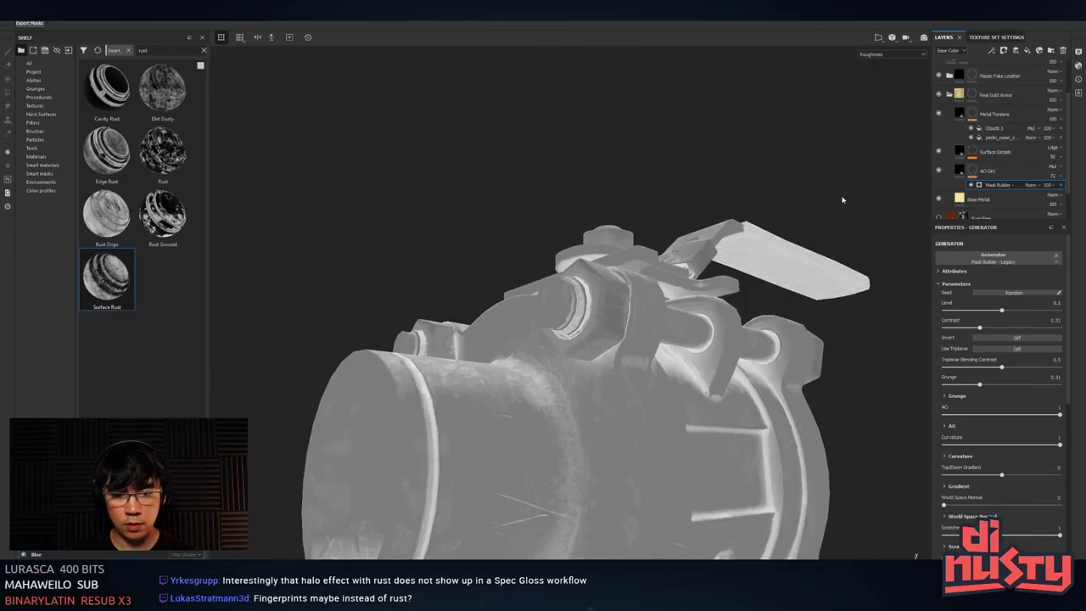
left_click_drag(842, 199, 845, 200, "alt")
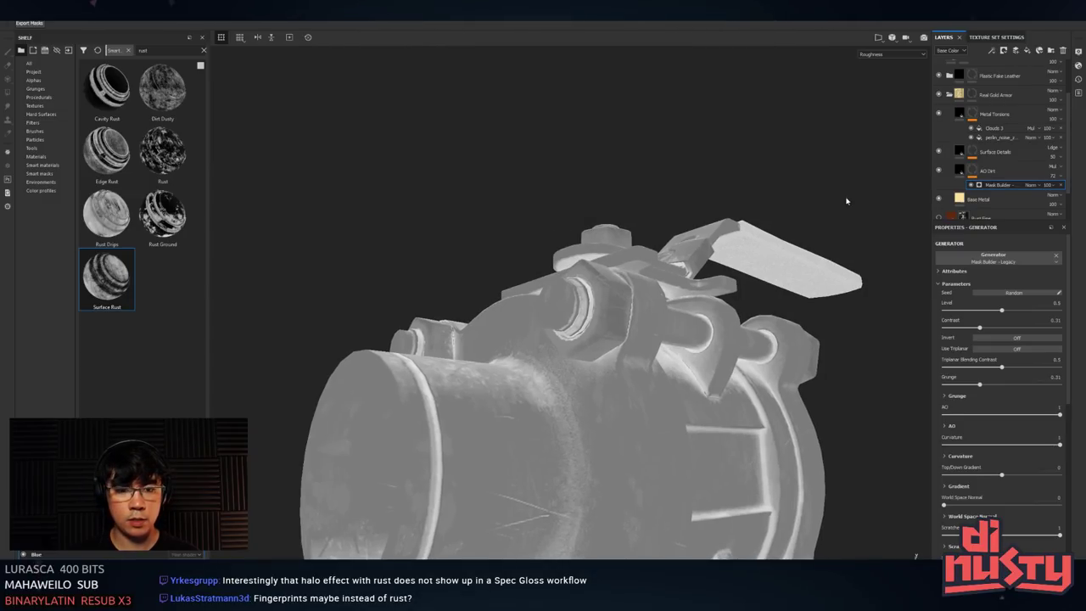
left_click(939, 171)
left_click(939, 172)
left_click(939, 171)
left_click(939, 171)
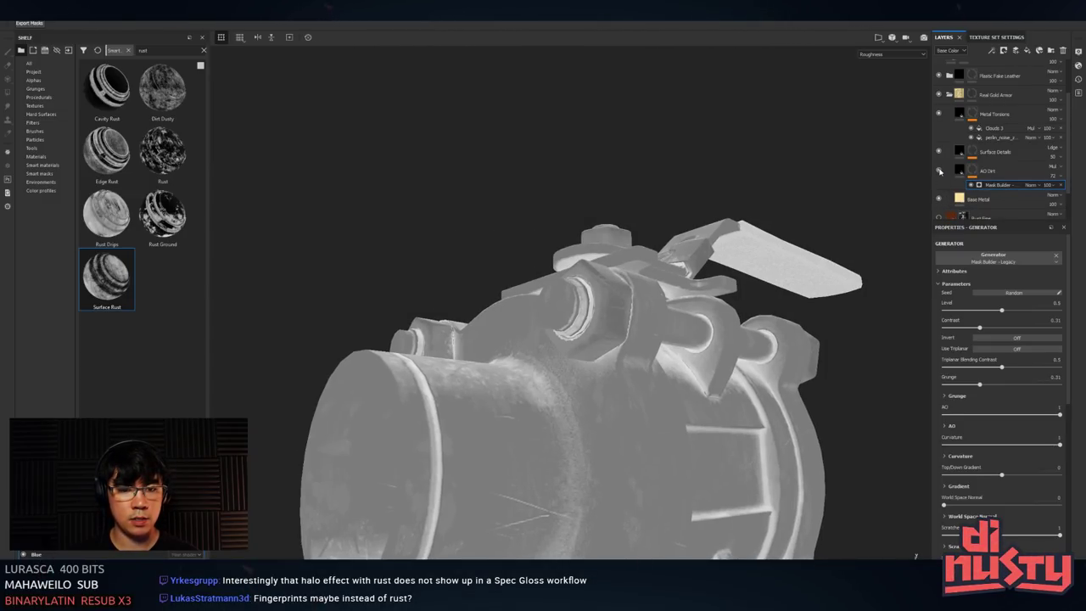
left_click(939, 171)
left_click(939, 172)
- Review the AO Dirt Mask Builder's grunge, curvature and ambient occlusion inputs while viewing the Roughness channel
left_click(979, 170)
left_click(990, 185)
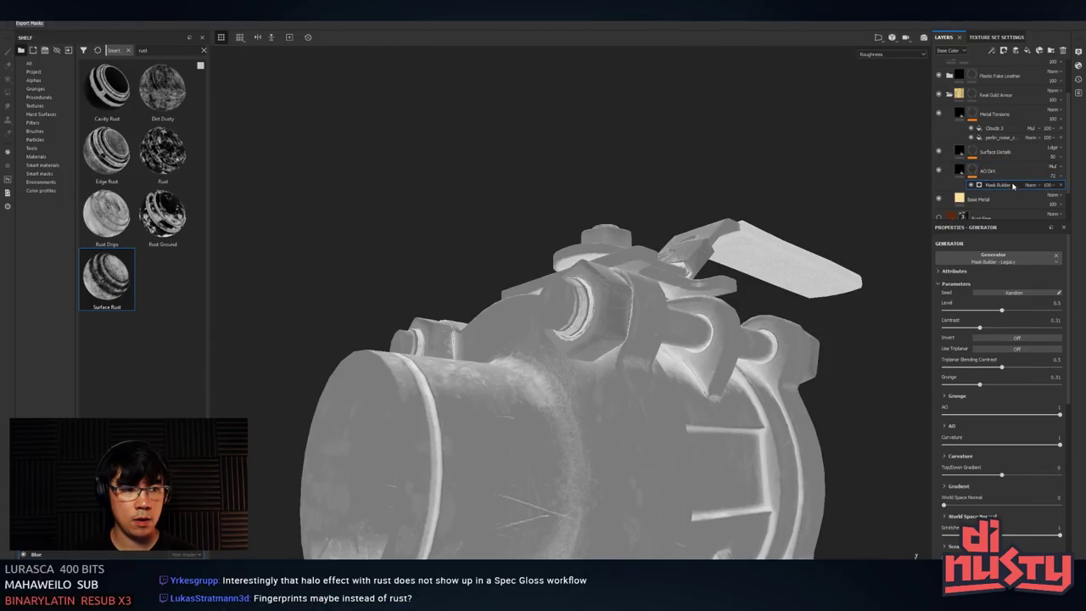
scroll(981, 359, "down", 8)
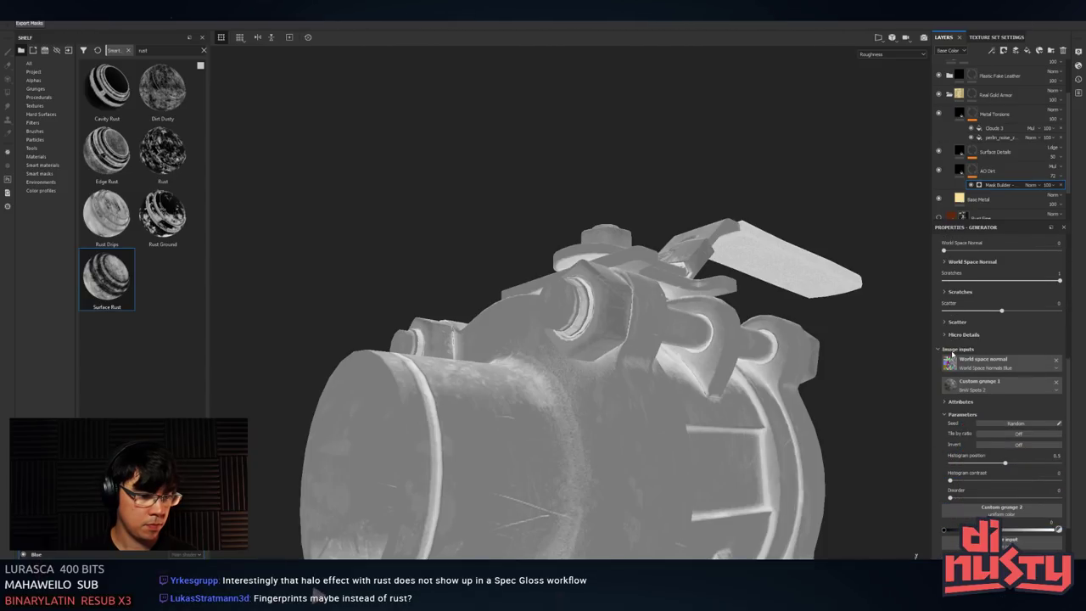
scroll(952, 356, "down", 1)
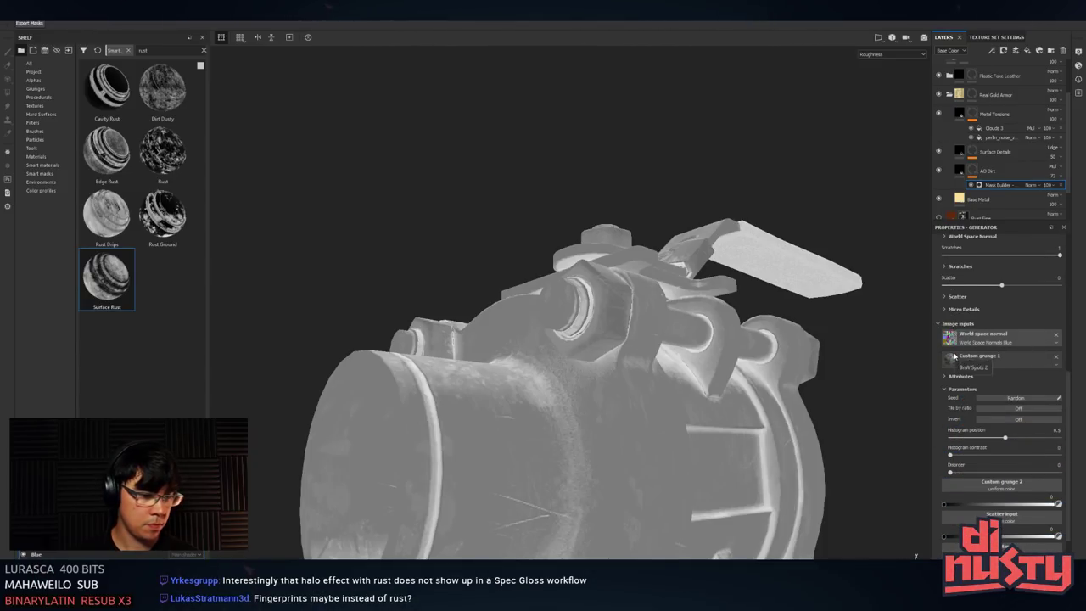
scroll(954, 356, "down", 3)
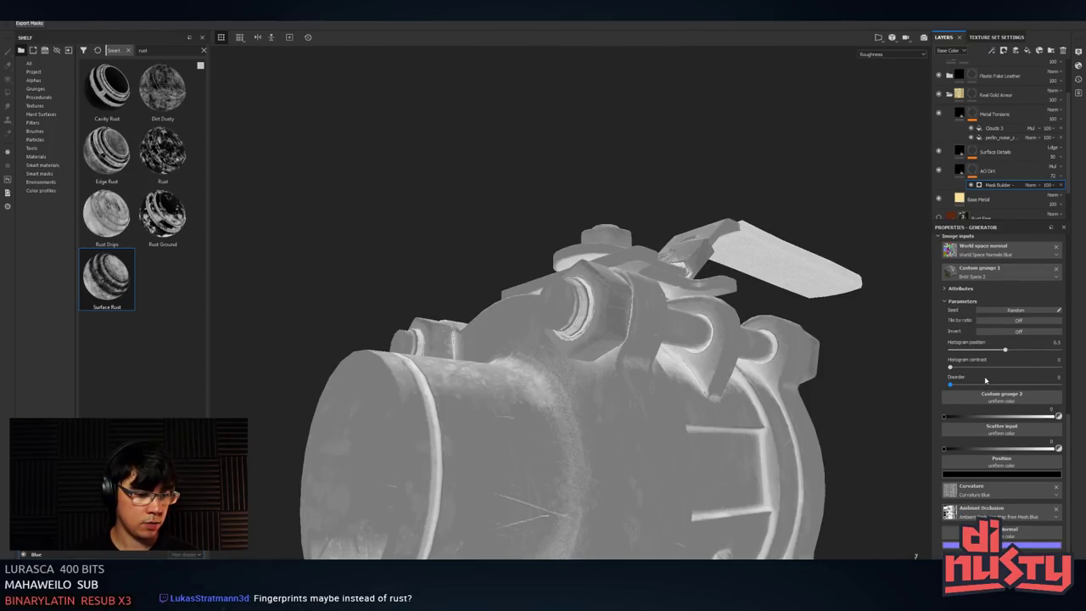
scroll(984, 379, "up", 5)
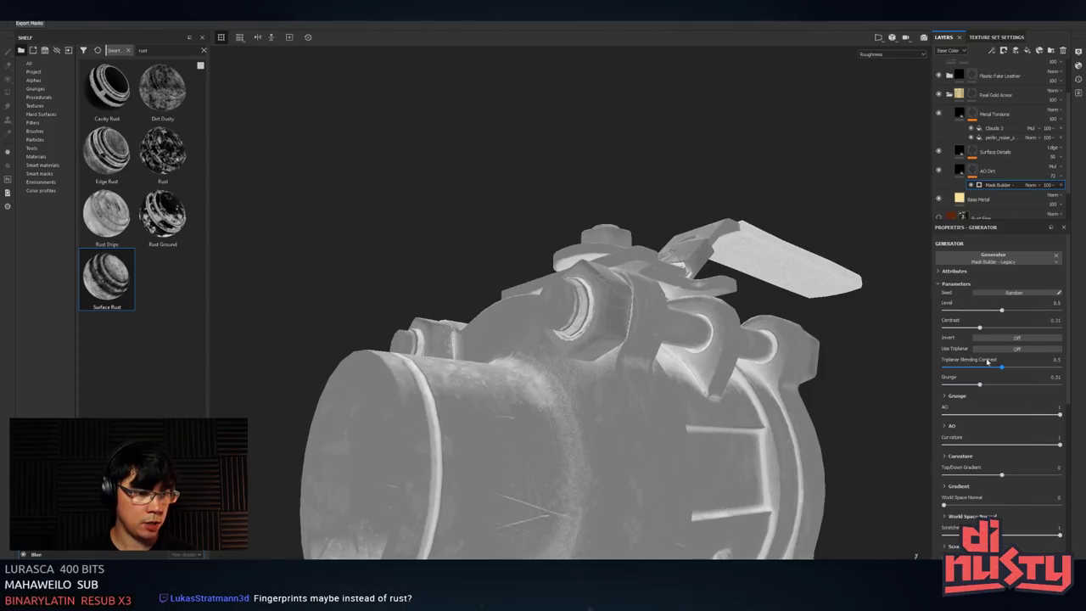
left_click_drag(722, 257, 570, 231, "alt")
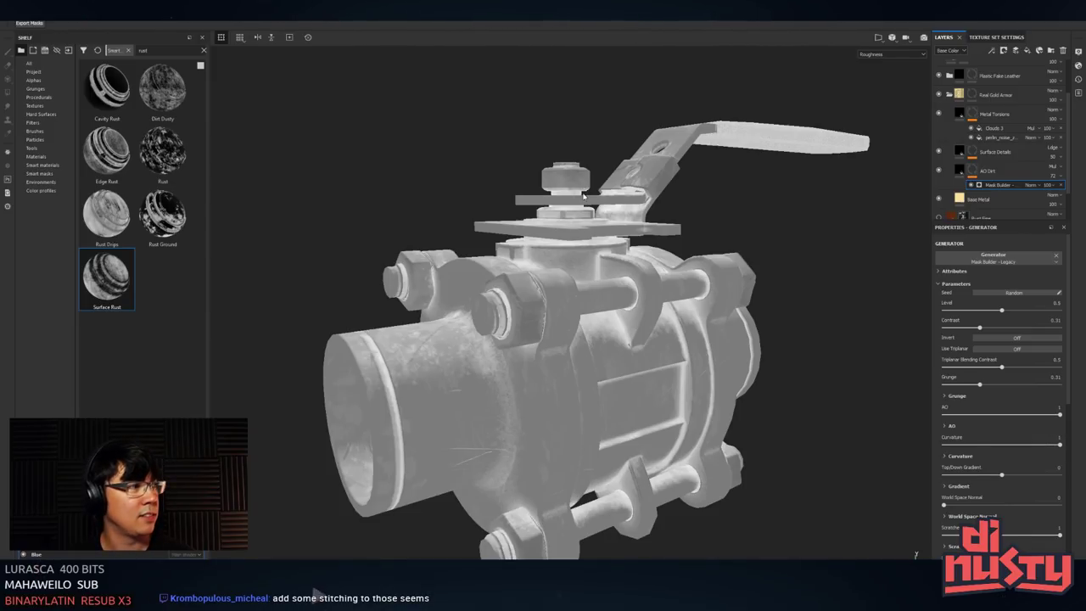
- Switch back to the material view and inspect the whole valve from several angles
key("m")
left_click_drag(287, 270, 467, 256, "alt")
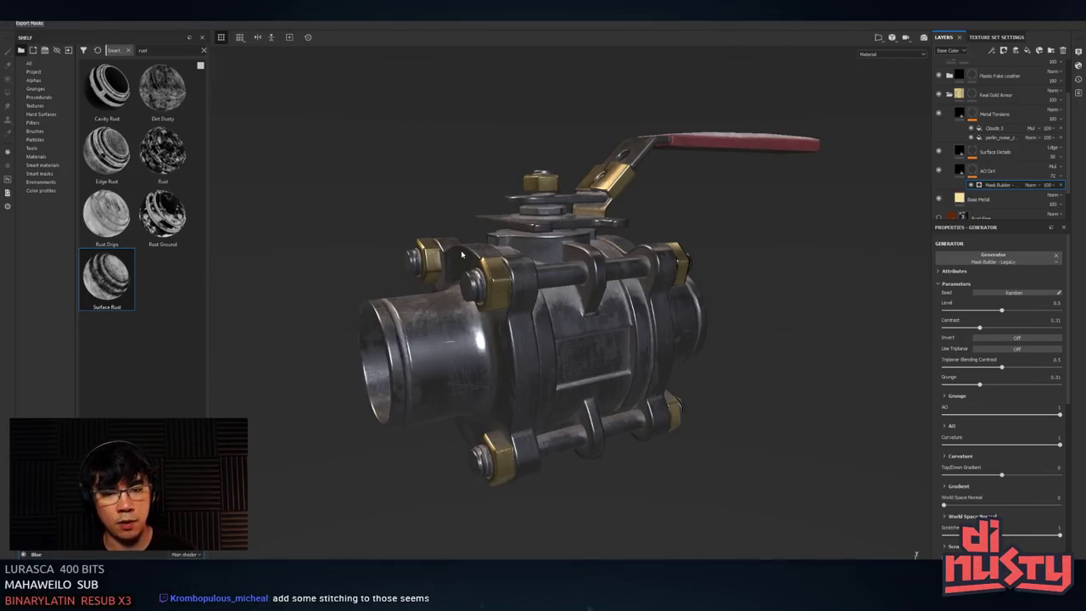
left_click_drag(461, 254, 519, 300, "alt")
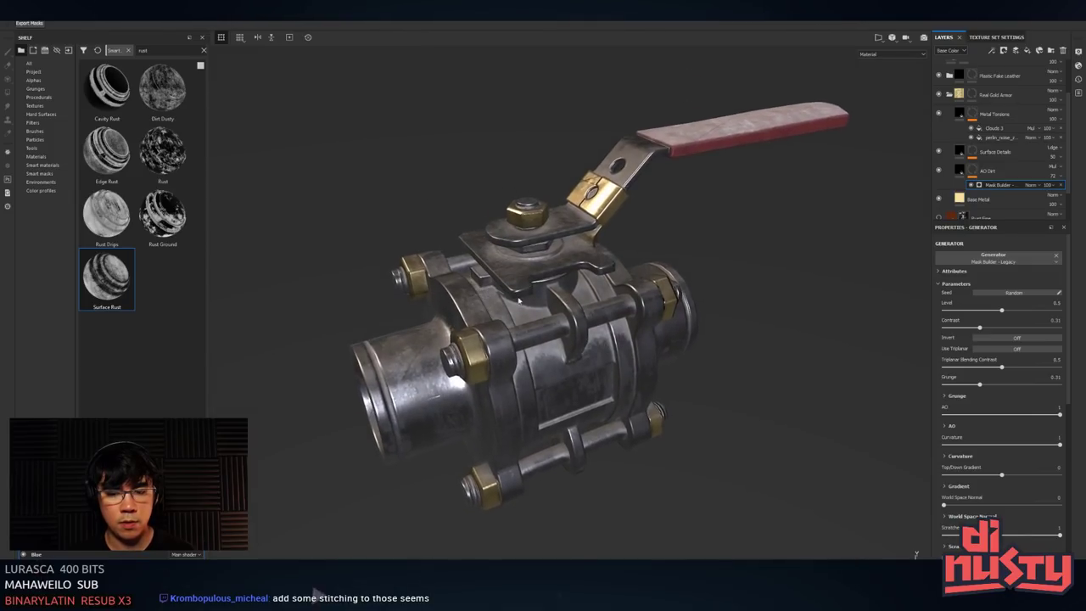
left_click_drag(546, 213, 620, 152, "alt")
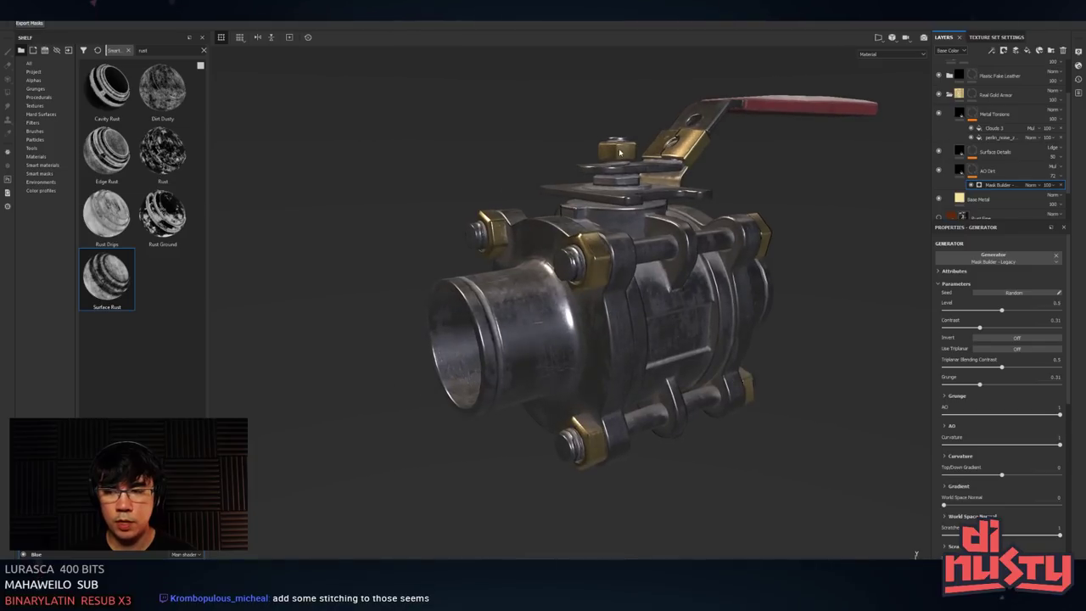
- Search the shelf's alphas for fingerprint shapes
left_click(38, 80)
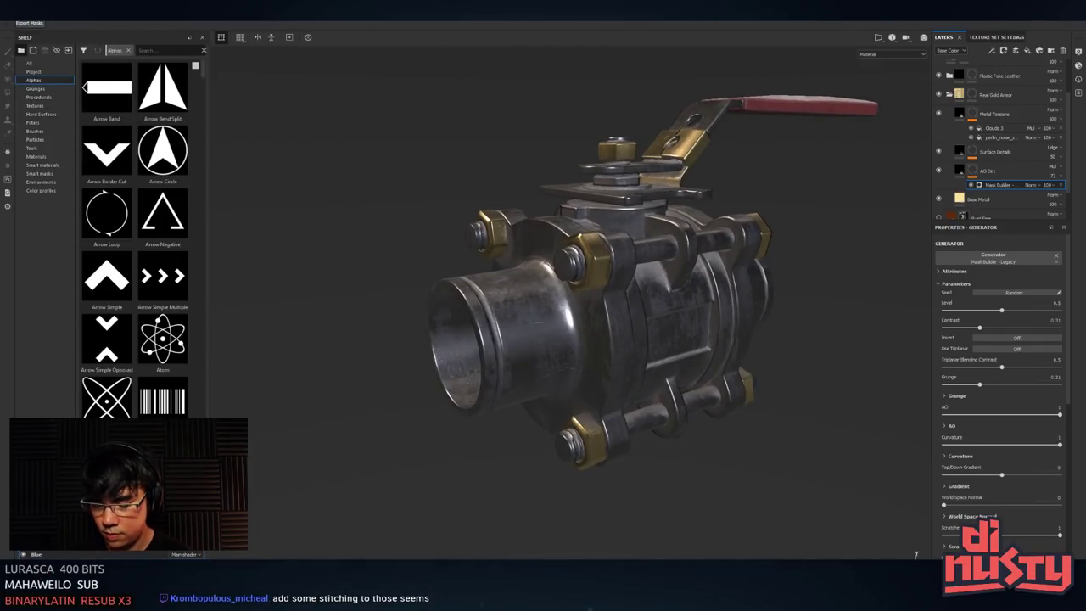
left_click(149, 51)
type("fi")
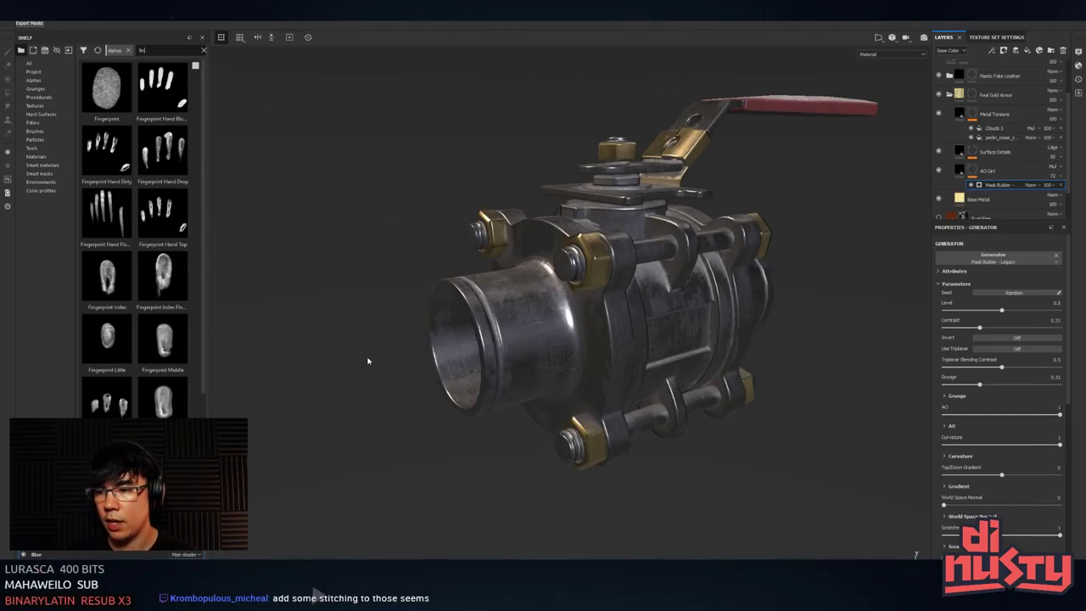
- Check the fill settings of Fill layer 1 at the top of the layer stack and rename it as Logo
left_click_drag(368, 361, 547, 301, "alt")
scroll(1002, 129, "up", 2)
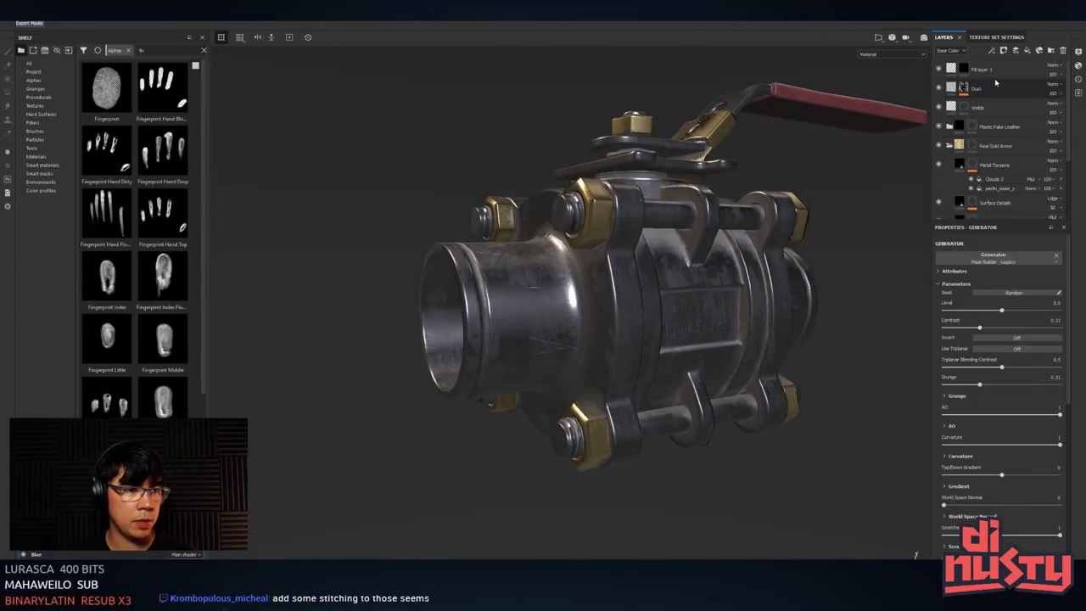
left_click(951, 71)
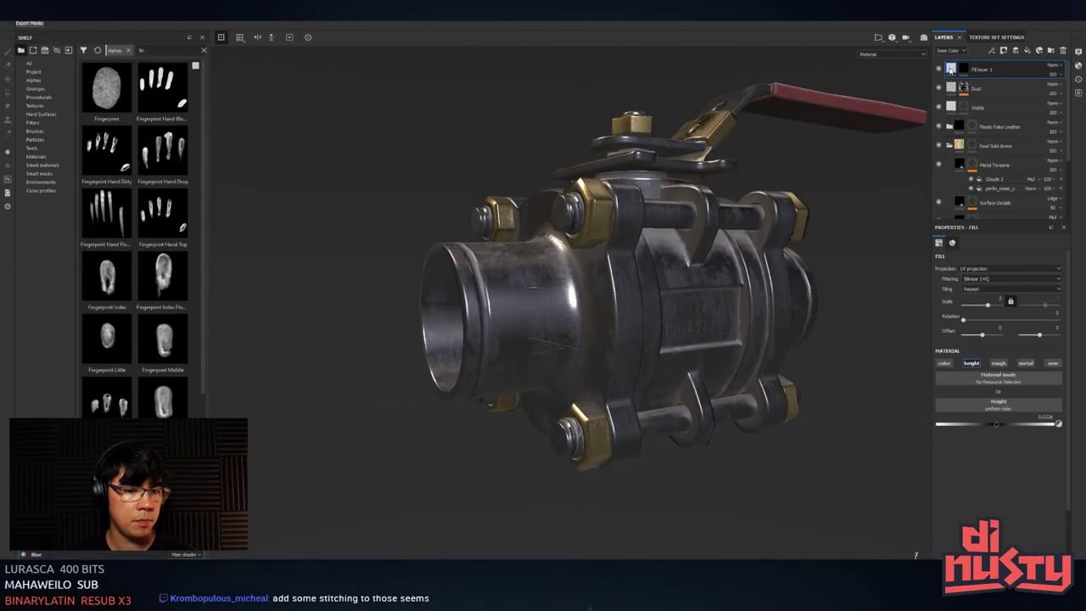
left_click(963, 70, "alt")
left_click(953, 70)
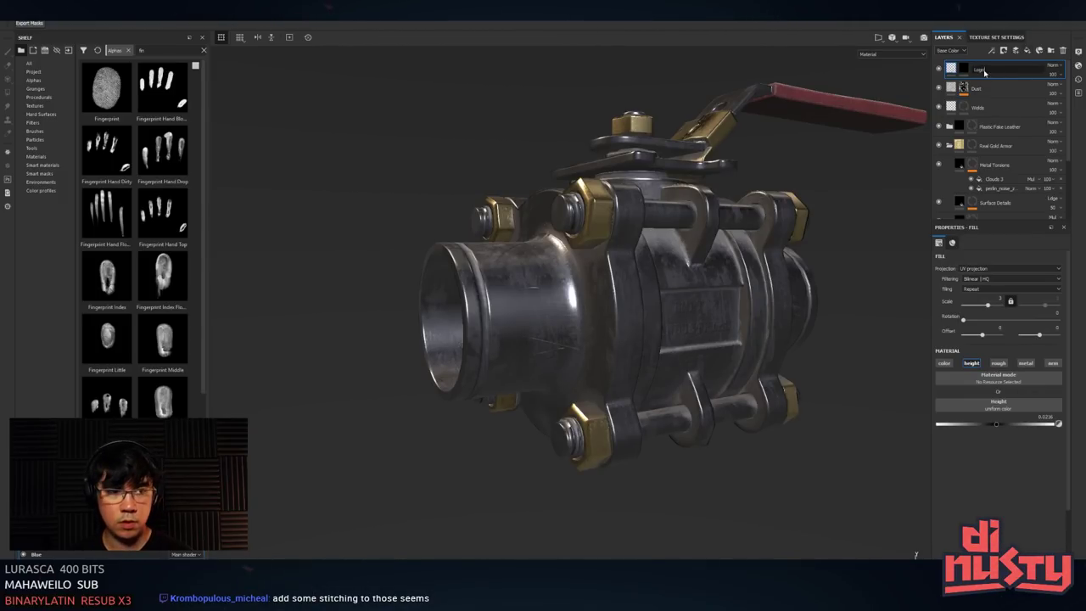
- Add a fill layer above the Logo layer and keep only its roughness channel enabled
left_click(1026, 50)
left_click(943, 363)
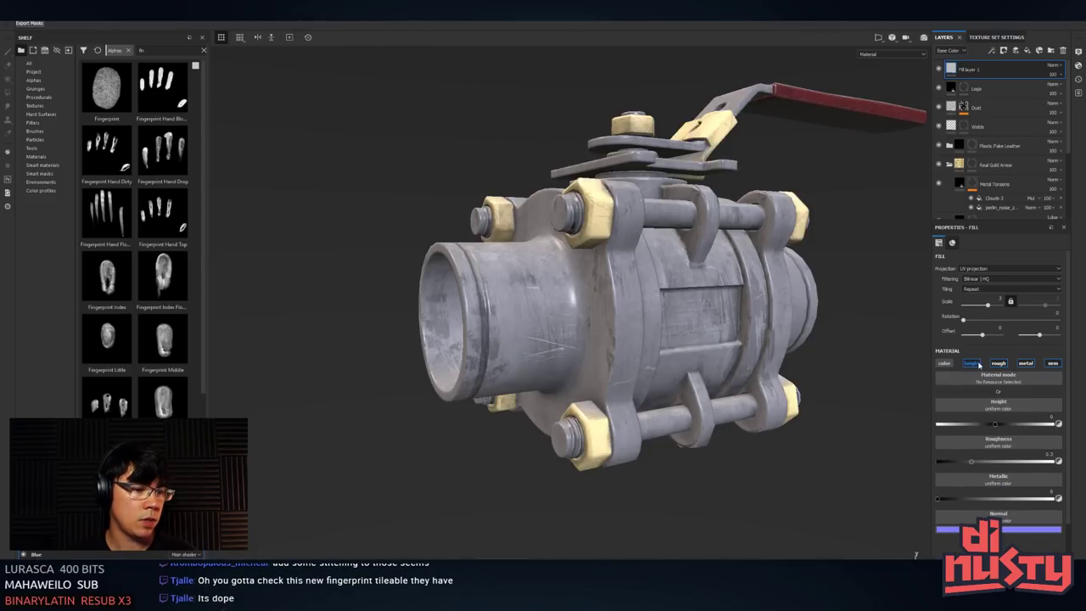
left_click(971, 363)
left_click(1025, 363)
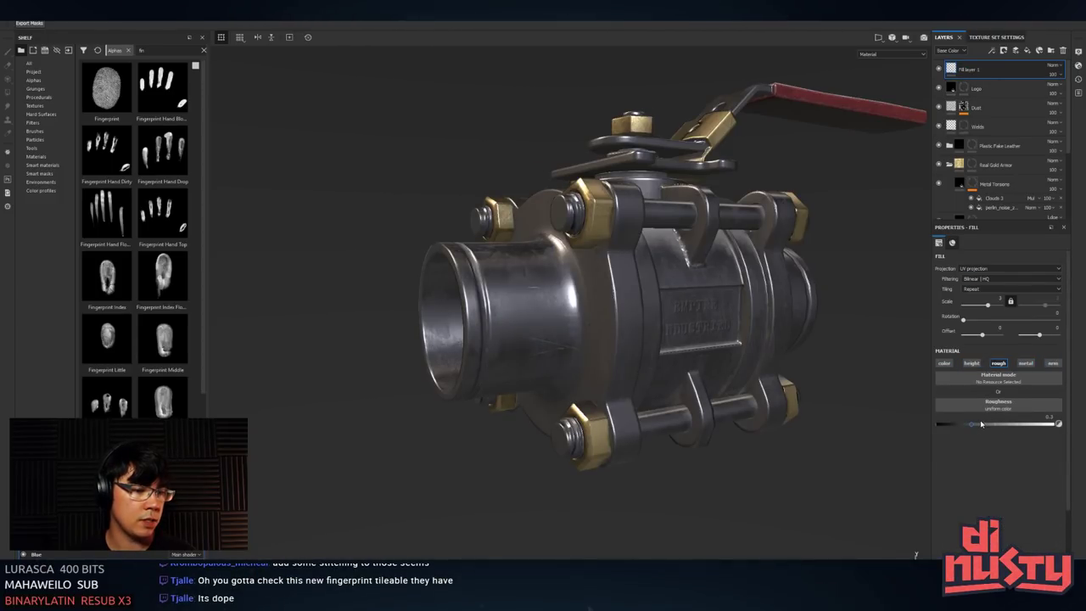
right_click_drag(746, 356, 678, 352, "shift")
right_click_drag(679, 352, 645, 350, "shift")
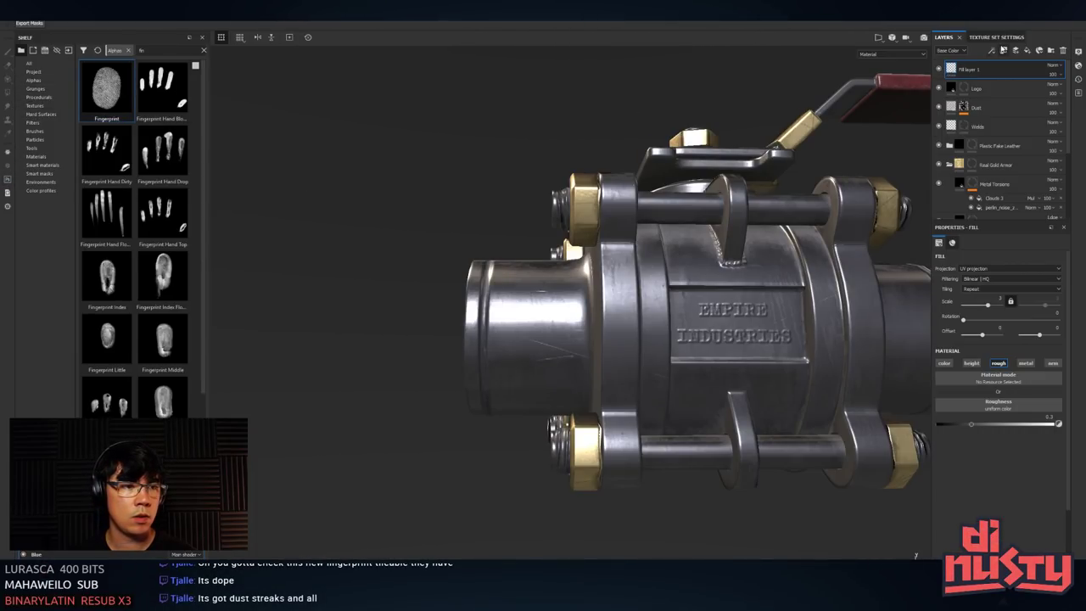
- Add a black mask to the new fill layer and show the mask in the viewport
left_click(1005, 51)
left_click(1020, 73)
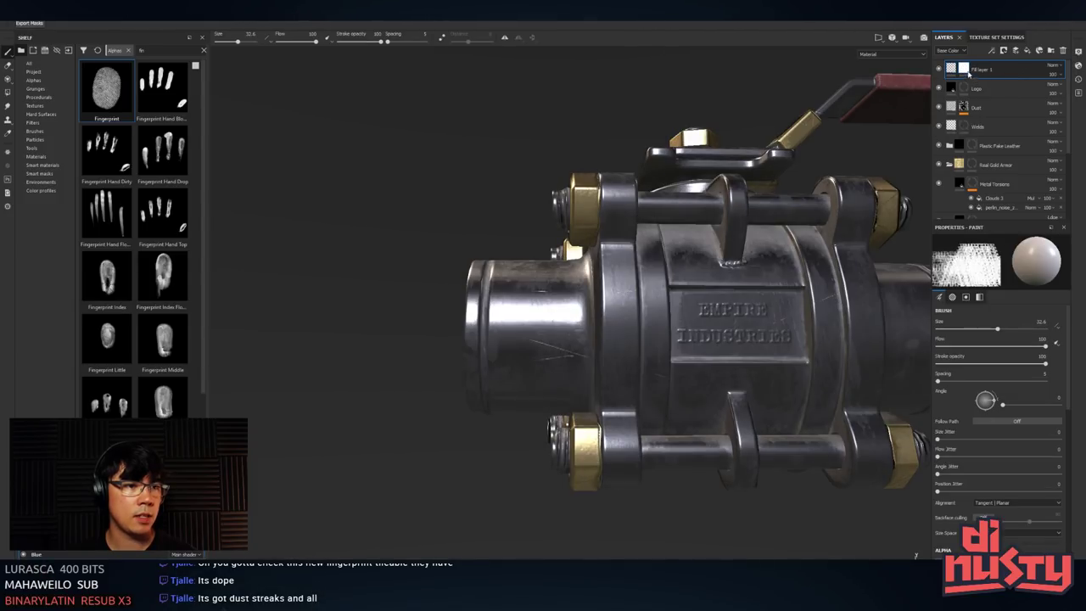
left_click(962, 68, "alt")
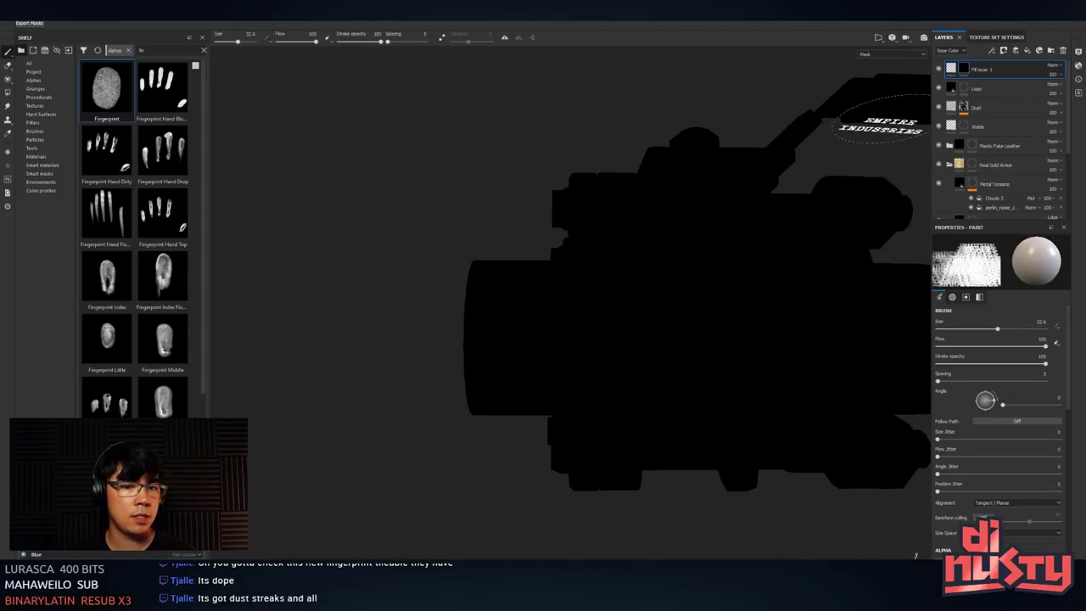
- Try the Fingerprint alpha on the mask with the brush size reduced to about 15
left_click(112, 79)
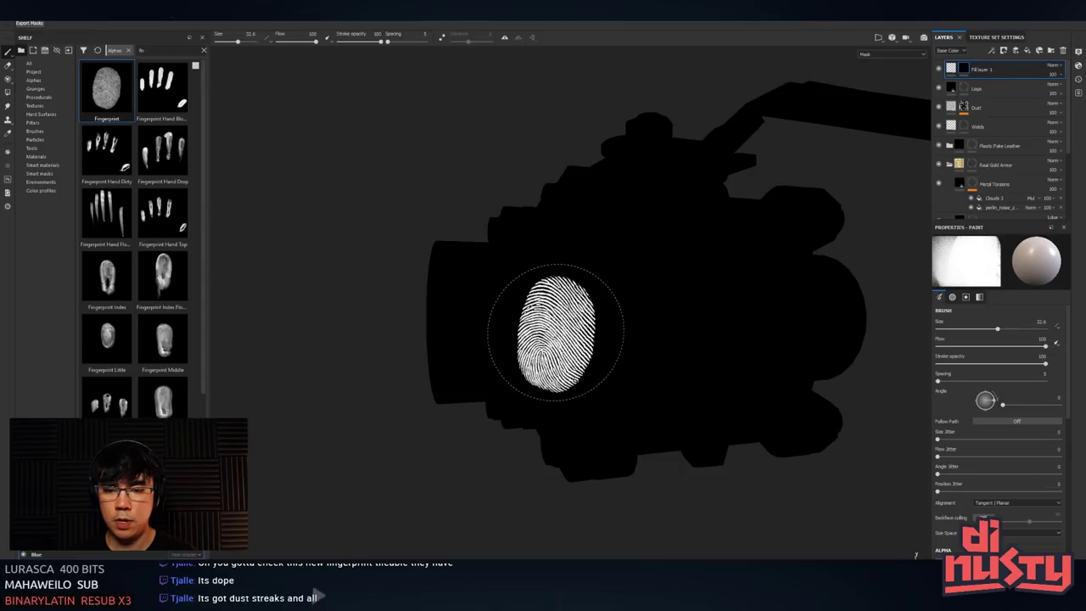
right_click_drag(554, 307, 509, 307, "ctrl")
left_click_drag(554, 306, 536, 292, "alt")
mouse_move(475, 290)
right_mouse_down("ctrl")
mouse_move(496, 290)
mouse_move(461, 283)
right_mouse_up("ctrl")
left_click_drag(460, 283, 519, 298, "alt")
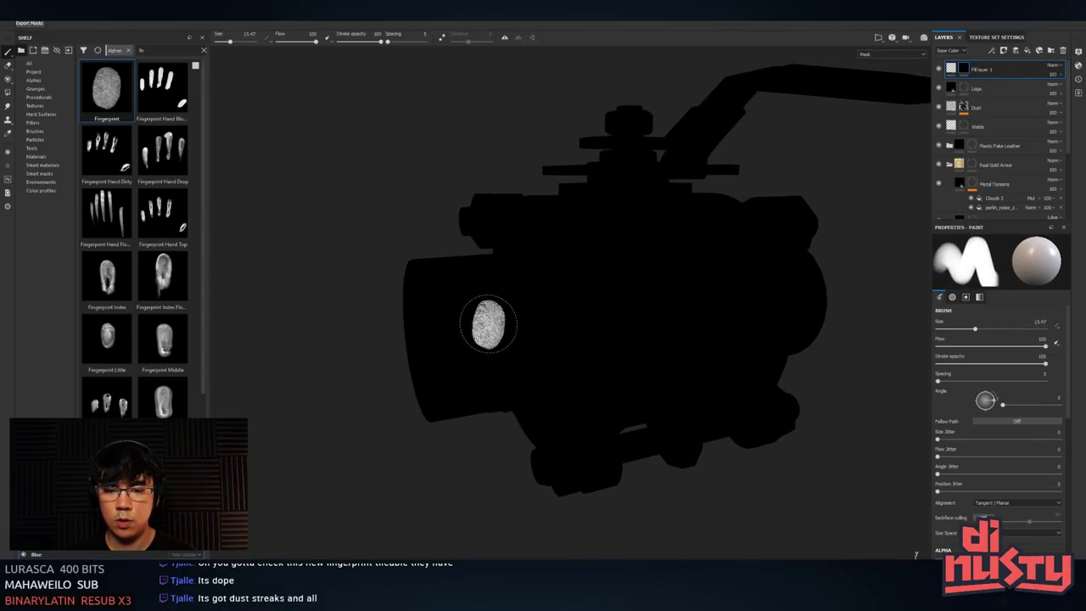
- Try stamping the Fingerprint Hand Blo... alpha across the valve body at brush size about 56
left_click(163, 104)
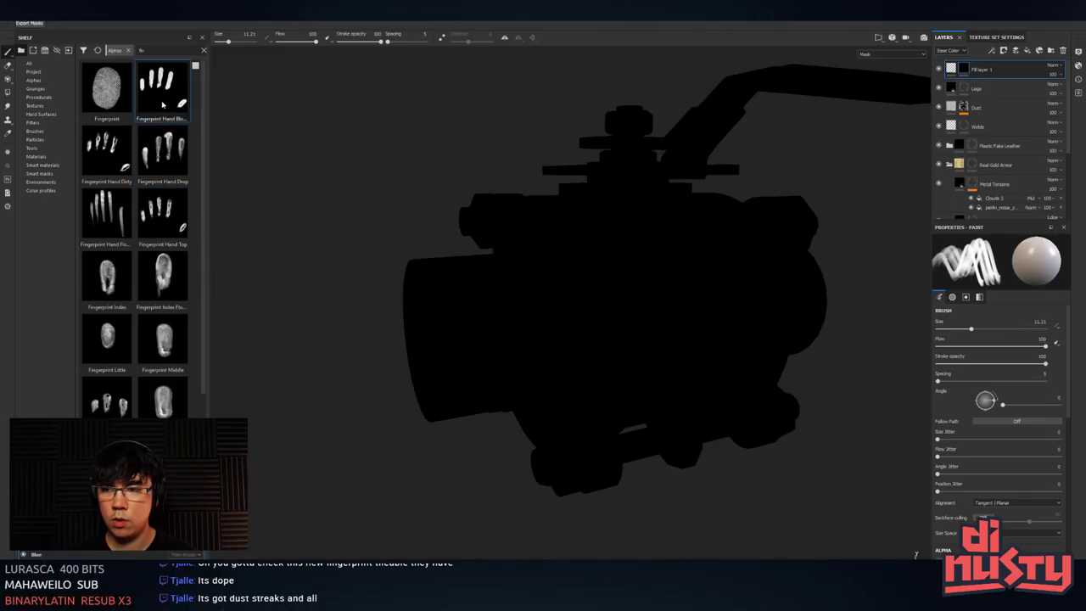
right_click_drag(443, 301, 517, 302, "ctrl")
left_click(516, 335)
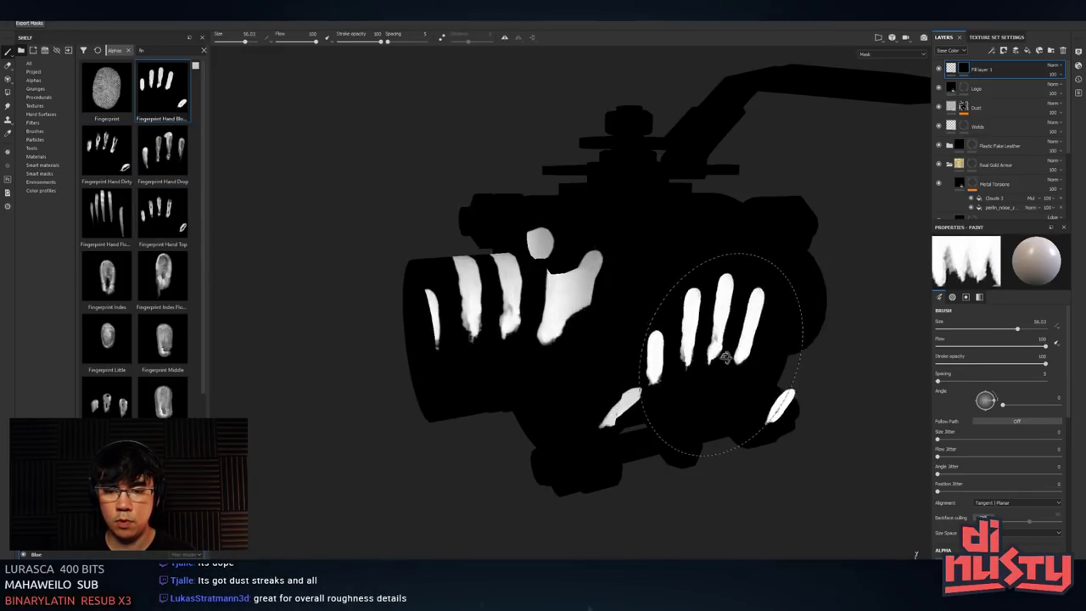
mouse_move(720, 358)
left_mouse_down("alt")
mouse_move(717, 332)
mouse_move(548, 373)
left_mouse_up("alt")
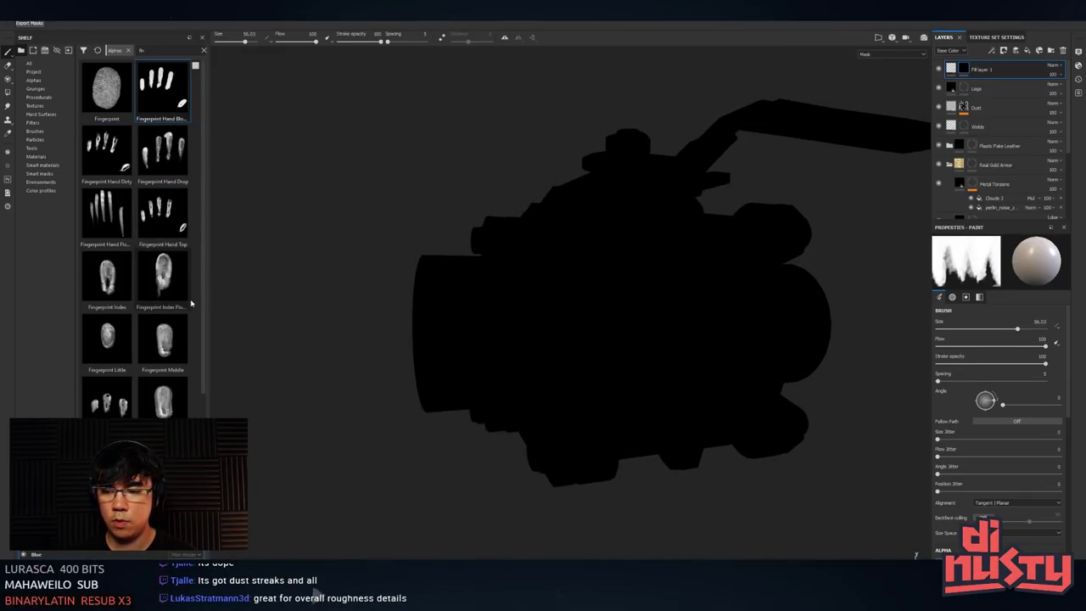
- Try out the full handprint alpha at brush size about 56 against several sides of the valve
scroll(170, 324, "down", 3)
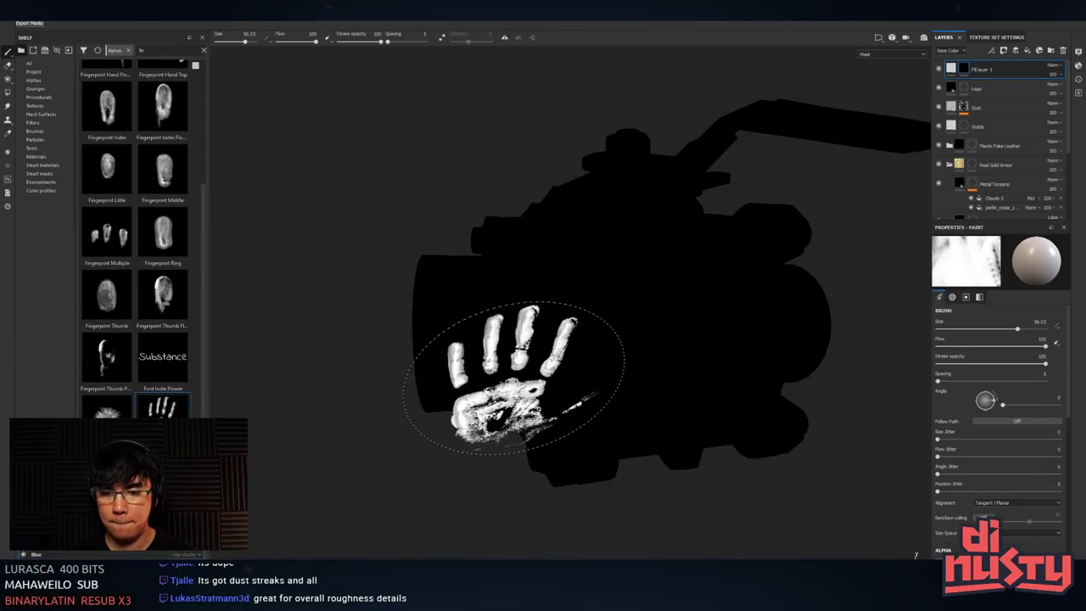
mouse_move(515, 363)
left_mouse_down("alt")
mouse_move(502, 504)
mouse_move(548, 454)
left_mouse_up("alt")
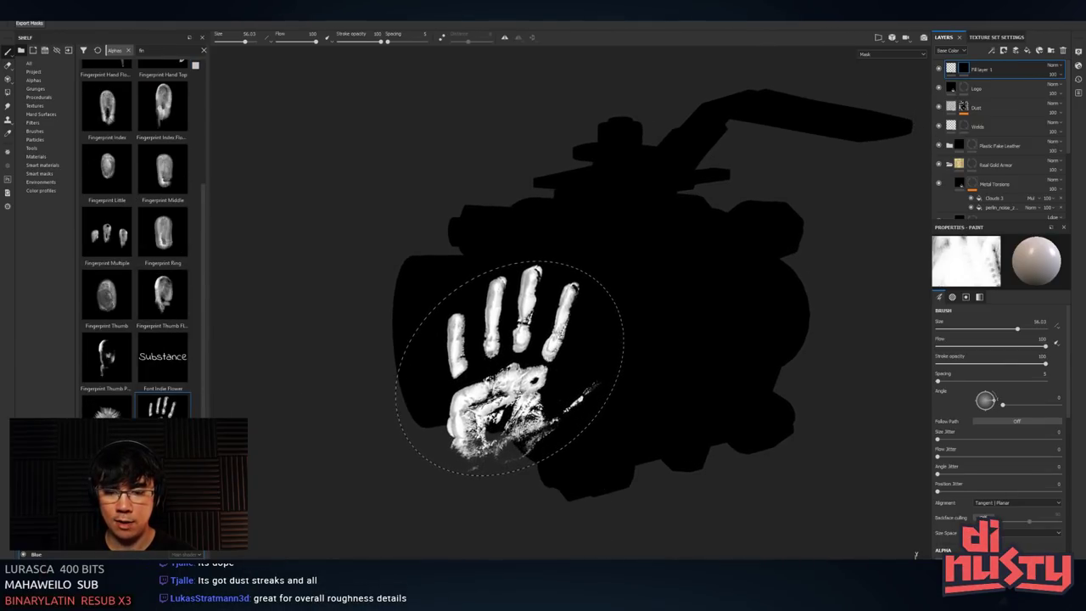
mouse_move(461, 490)
left_mouse_down("alt")
mouse_move(435, 492)
mouse_move(446, 463)
left_mouse_up("alt")
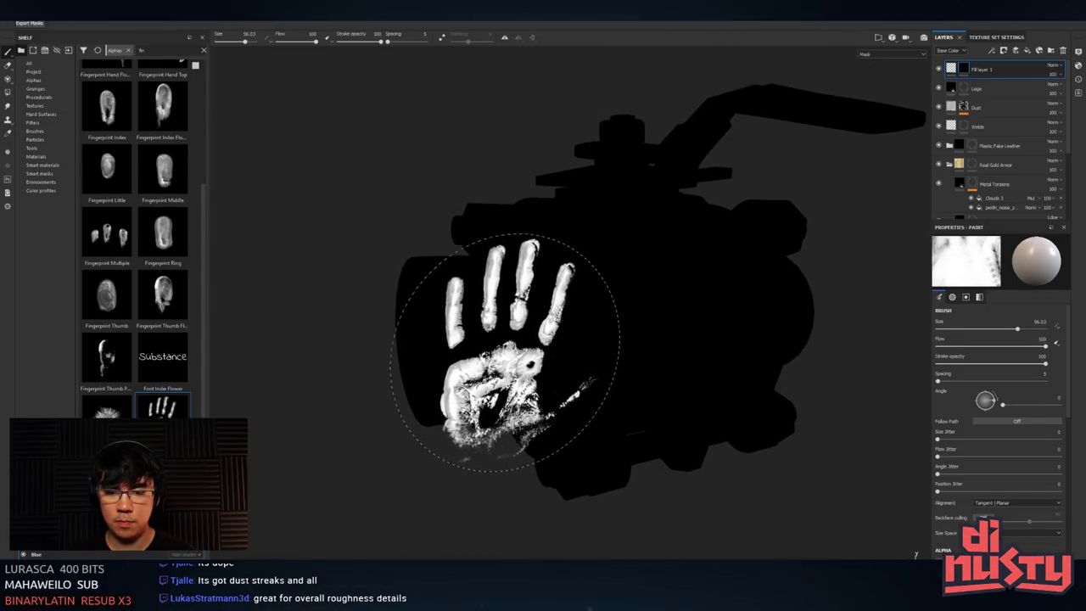
left_click_drag(448, 351, 625, 366, "alt")
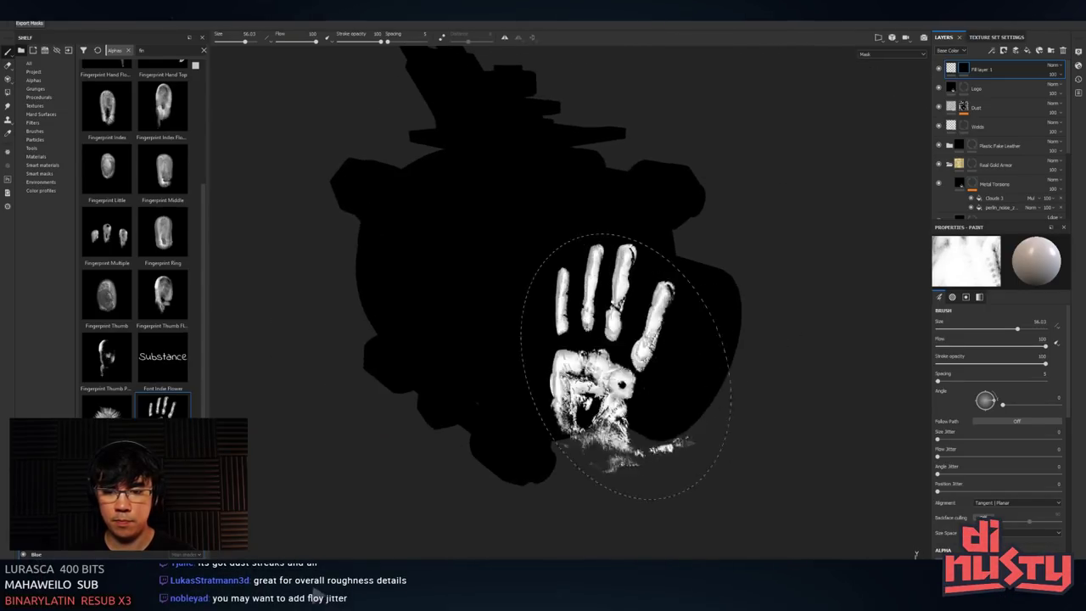
left_click_drag(556, 382, 686, 351, "alt")
mouse_move(521, 387)
left_mouse_down("alt")
mouse_move(654, 465)
mouse_move(401, 405)
mouse_move(567, 383)
left_mouse_up("alt")
left_click_drag(667, 434, 684, 392, "alt")
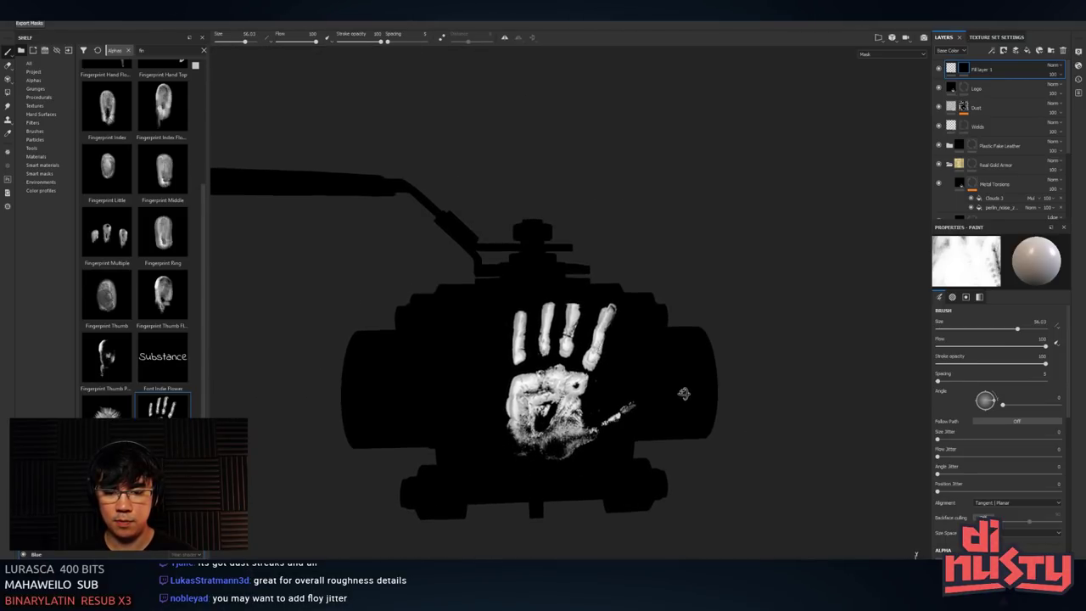
mouse_move(596, 399)
left_mouse_down("alt")
mouse_move(611, 370)
mouse_move(551, 399)
mouse_move(846, 397)
mouse_move(756, 422)
mouse_move(741, 382)
mouse_move(726, 415)
mouse_move(432, 424)
mouse_move(412, 327)
mouse_move(348, 367)
left_mouse_up("alt")
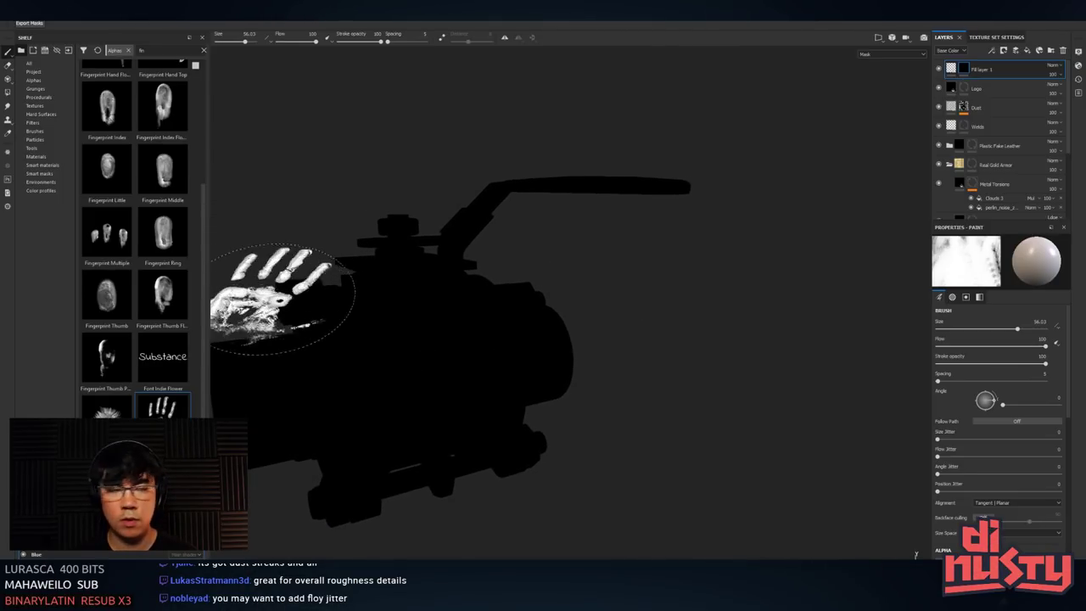
middle_click_drag(476, 307, 499, 287, "alt")
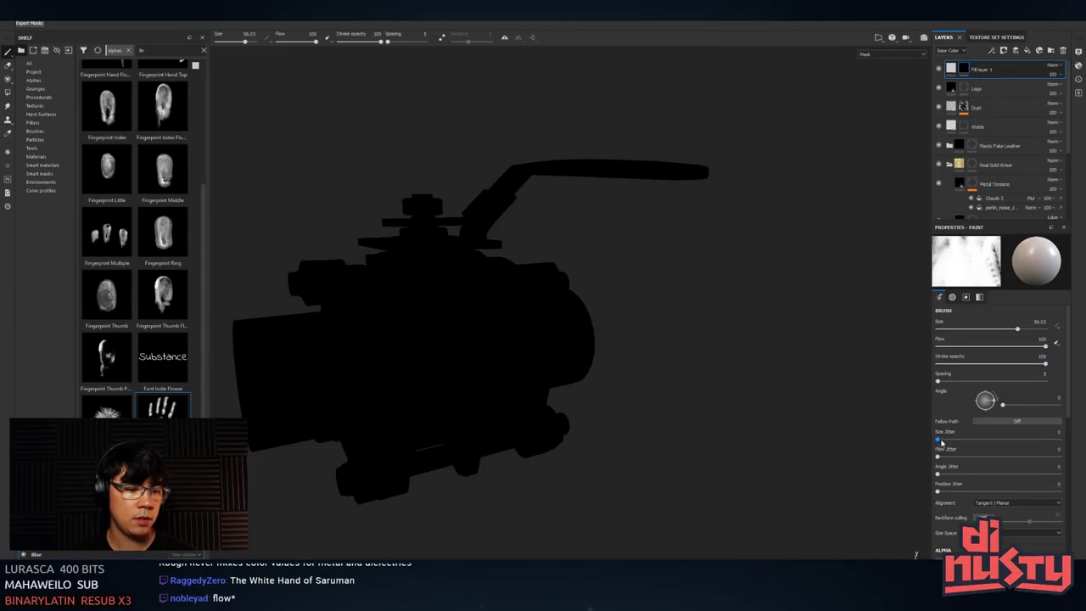
- Stamp the Fingerprint Hand Drop alpha onto the valve's pipe end in the mask at brush size about 44
scroll(111, 222, "up", 3)
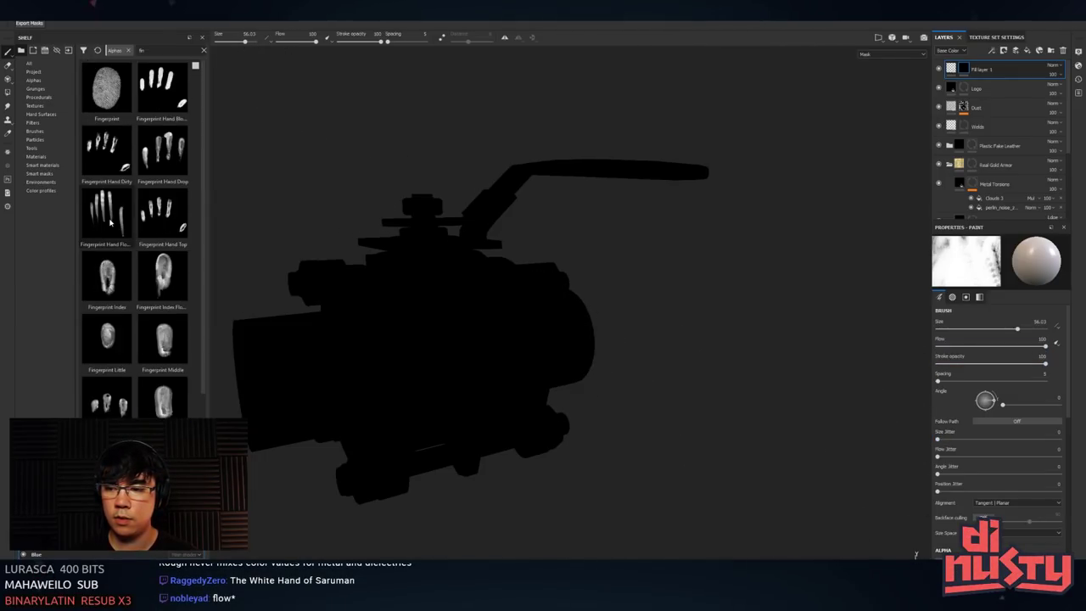
left_click(117, 87)
left_click(163, 153)
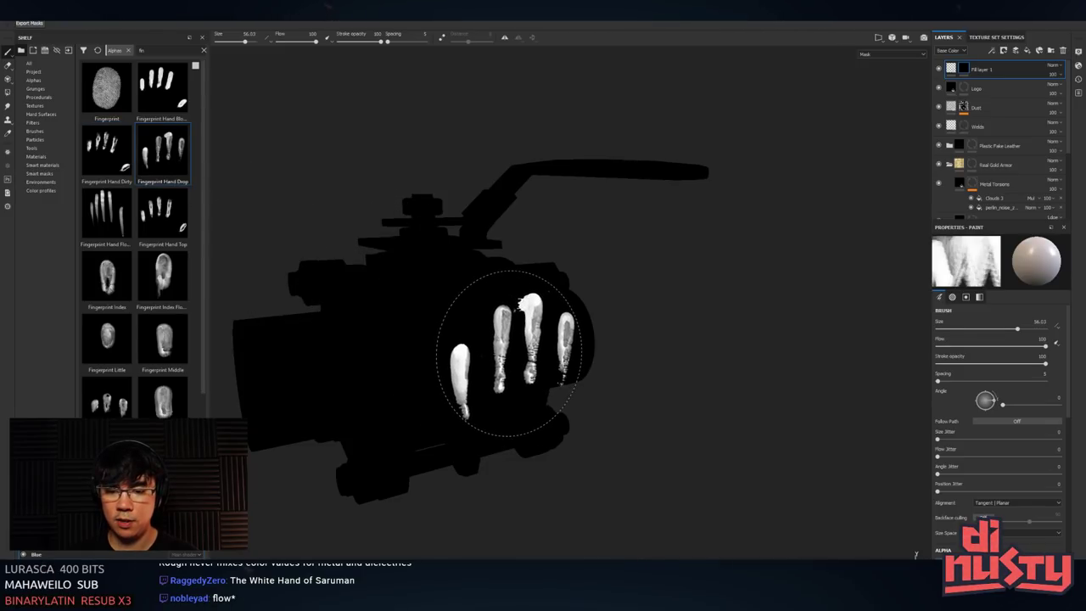
right_click_drag(509, 353, 498, 353, "ctrl")
left_click_drag(572, 341, 519, 351, "alt")
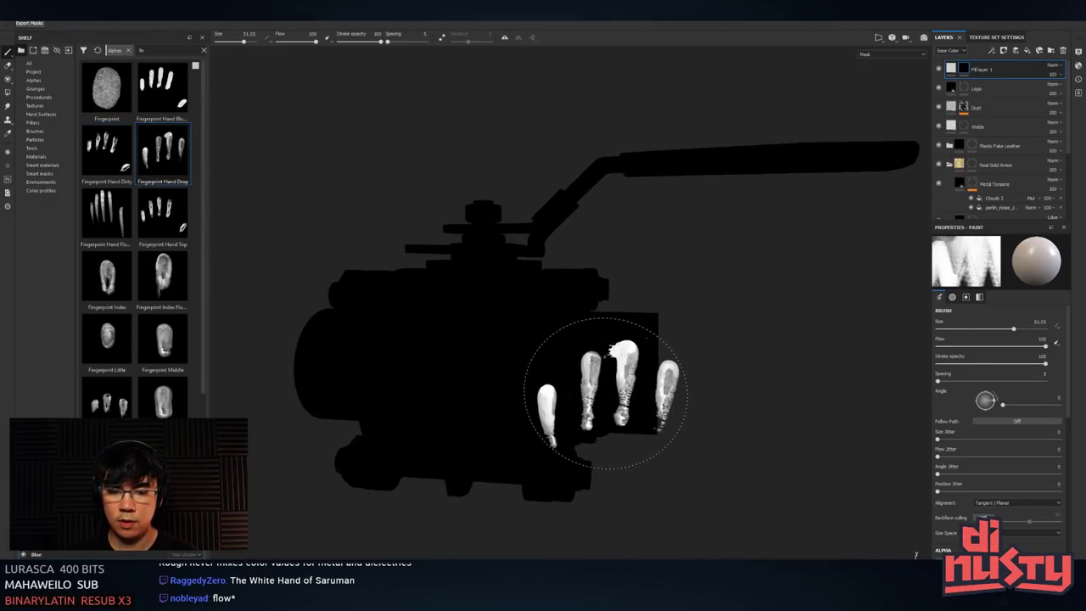
mouse_move(599, 380)
right_mouse_down("ctrl")
mouse_move(558, 381)
mouse_move(641, 374)
right_mouse_up("ctrl")
left_click(594, 374)
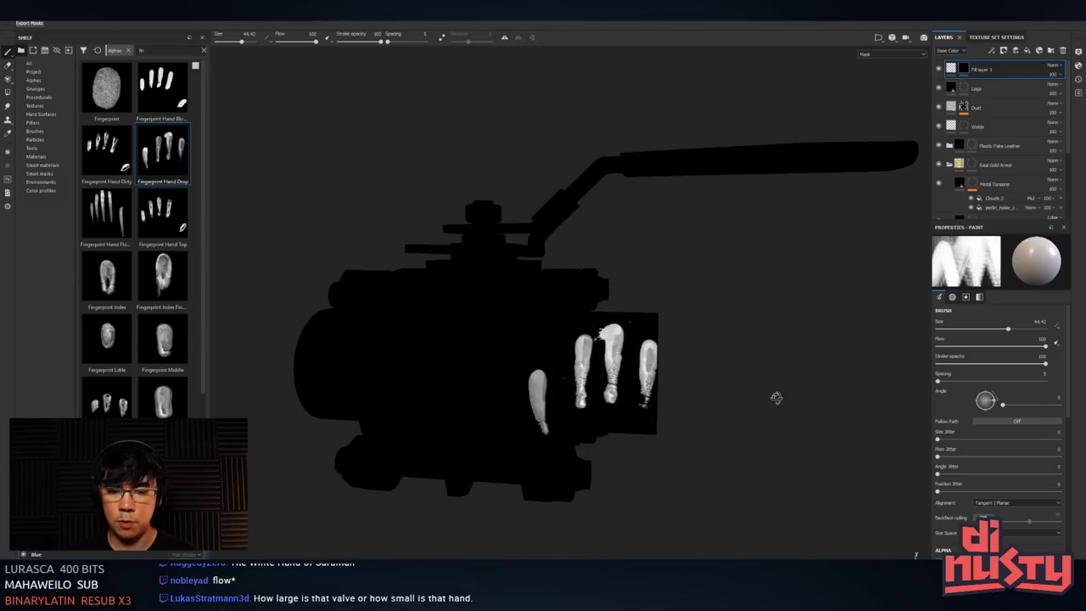
mouse_move(775, 397)
left_mouse_down("alt")
mouse_move(746, 339)
mouse_move(710, 380)
mouse_move(726, 368)
left_mouse_up("alt")
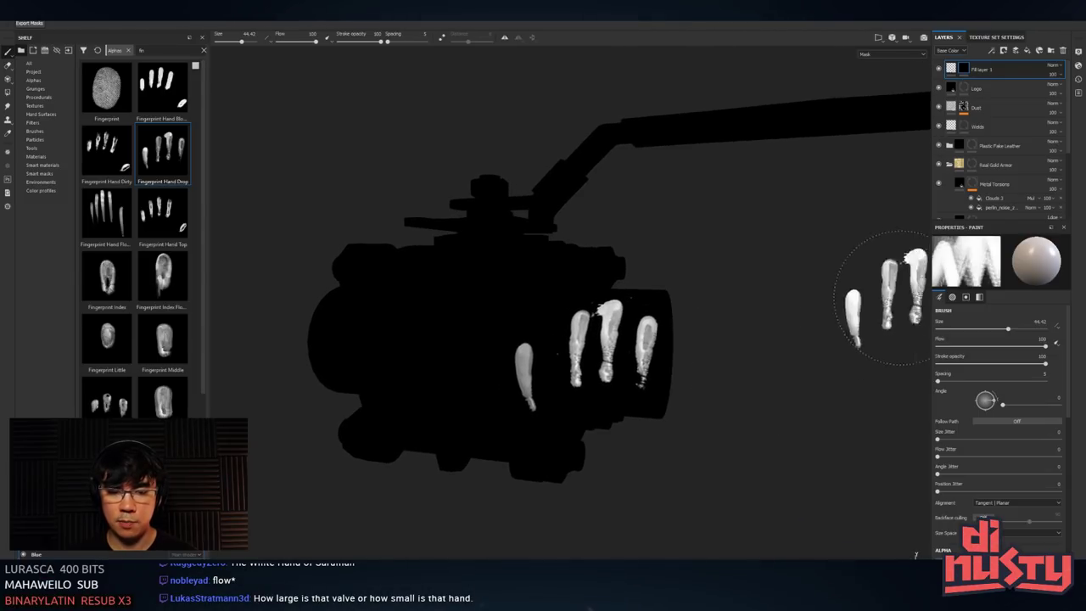
- Examine the finger smudges on the pipe end in the material view, comparing with the fill layer hidden and shown
left_click(952, 71)
right_click_drag(585, 339, 649, 339, "alt")
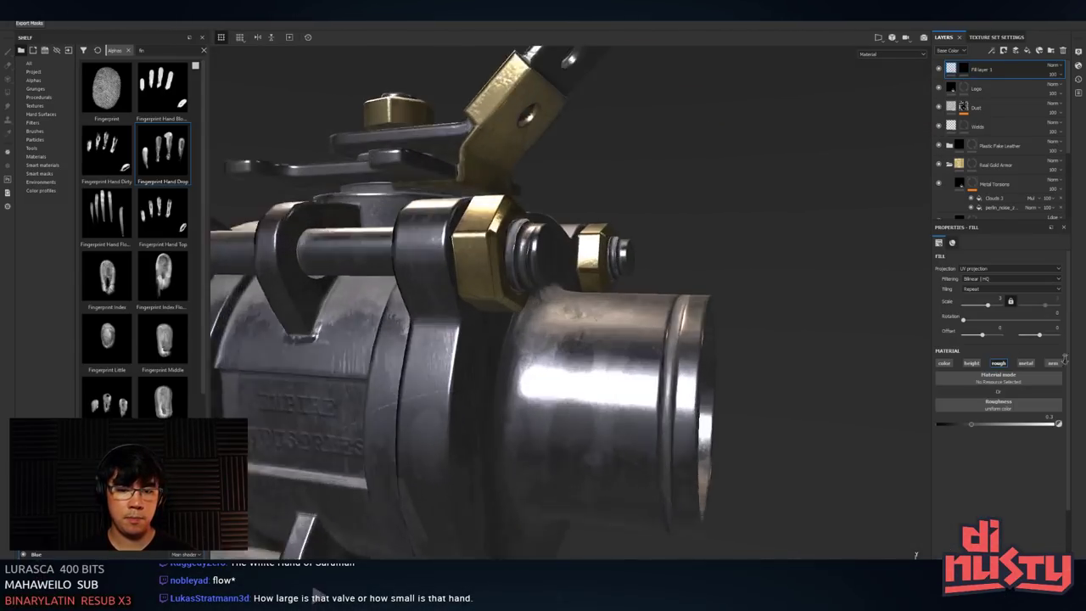
left_click_drag(648, 339, 684, 312, "alt")
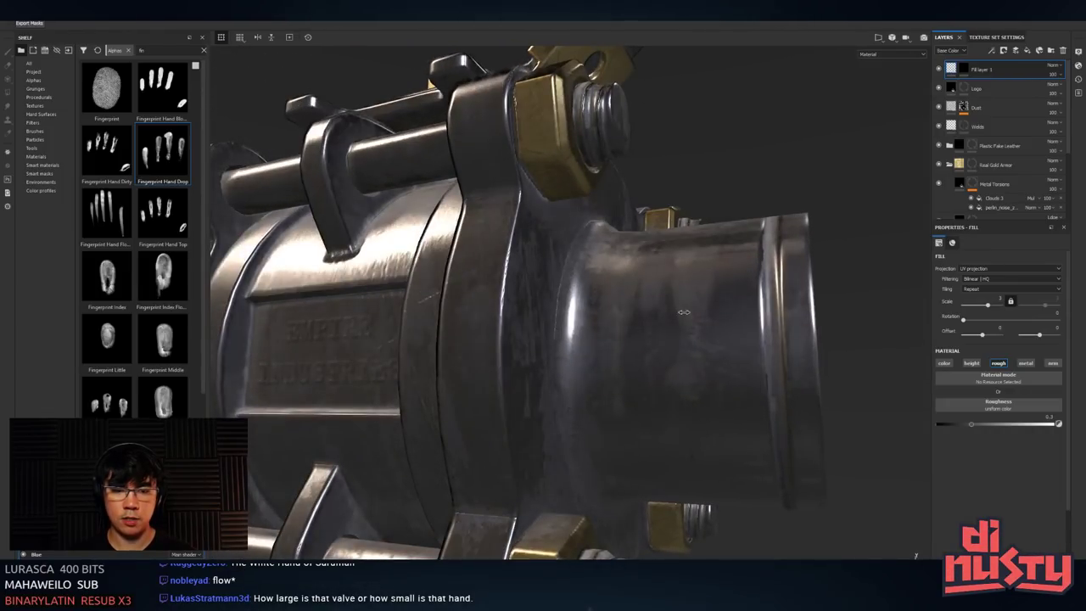
left_click(938, 72)
left_click(939, 72)
left_click_drag(814, 178, 742, 305, "alt")
- Try a high roughness on the fingerprint fill layer, and set it to about 0.1
left_click(963, 71)
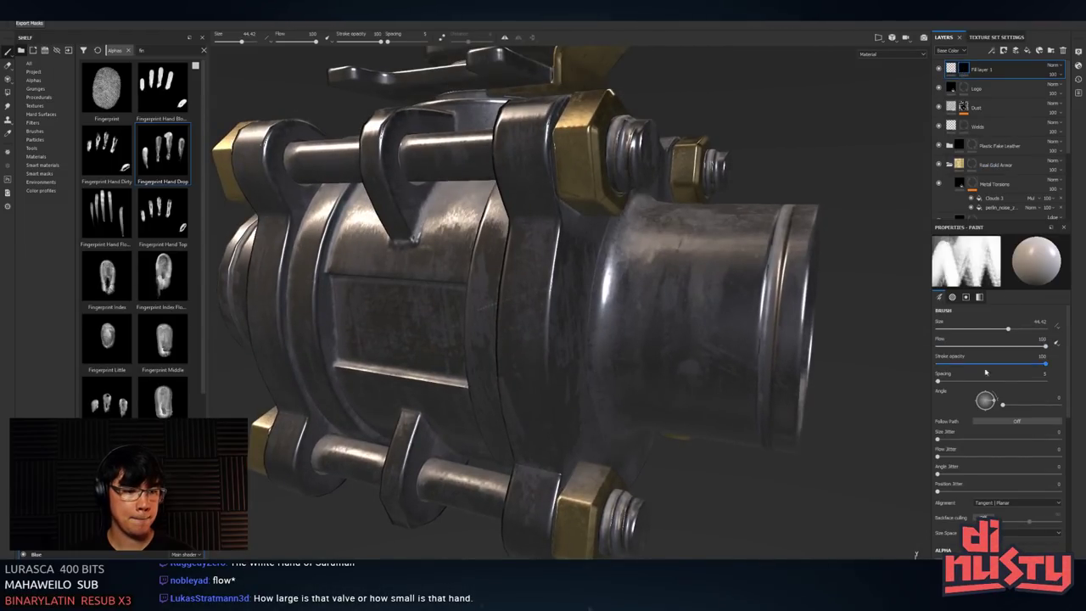
left_click(951, 72)
left_click_drag(975, 427, 1003, 426)
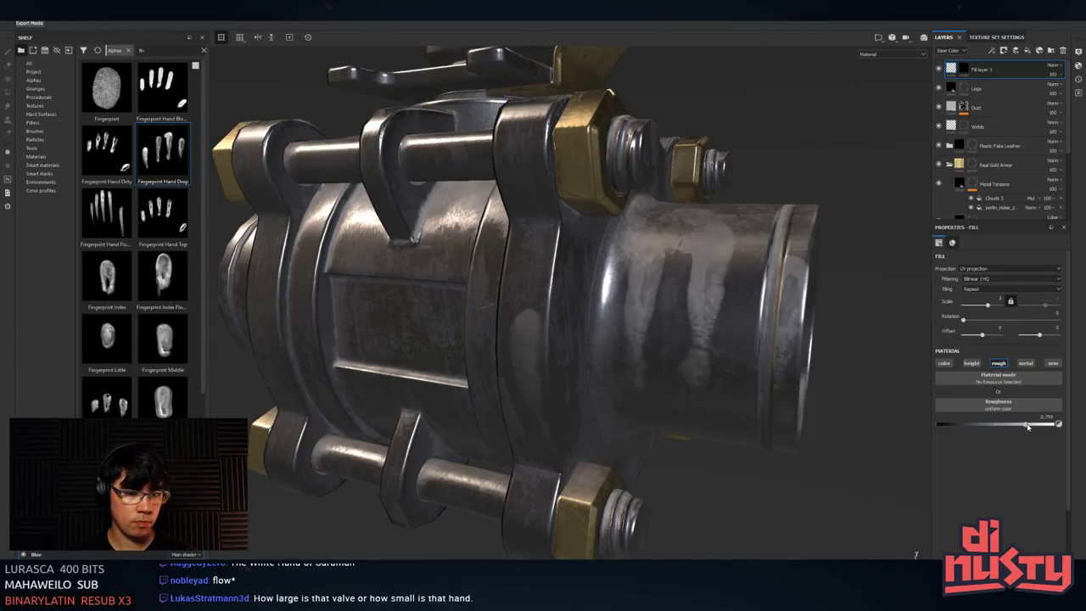
left_click_drag(747, 398, 824, 399, "alt")
mouse_move(824, 399)
right_mouse_down("shift")
mouse_move(803, 400)
mouse_move(828, 402)
right_mouse_up("shift")
left_click_drag(1007, 422, 950, 424)
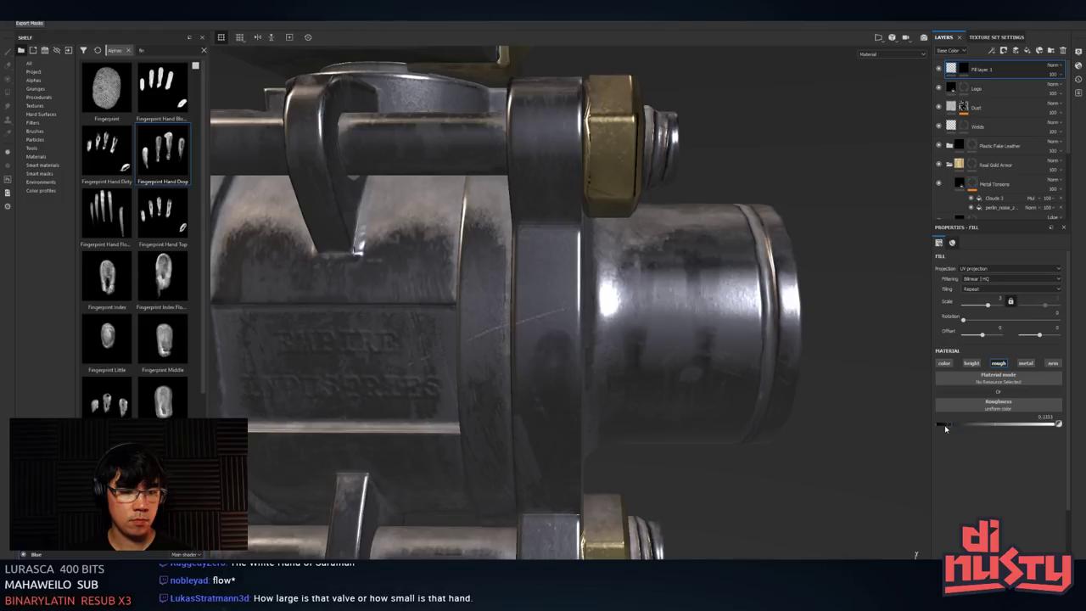
left_click_drag(770, 397, 658, 483, "alt")
right_click_drag(681, 438, 698, 424, "shift")
left_click_drag(698, 424, 352, 400, "alt")
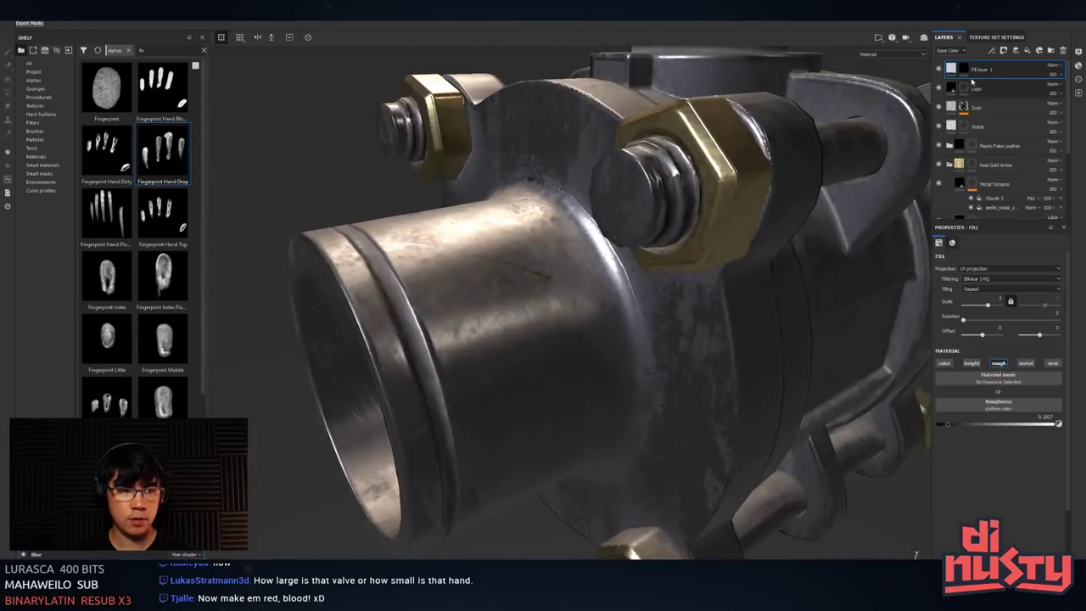
- Set the mask brush to the Fingerprint alpha at size about 15 for the other pipe end, and undo the last stamp
left_click(962, 72)
left_click_drag(543, 363, 519, 287, "alt")
left_click(107, 90)
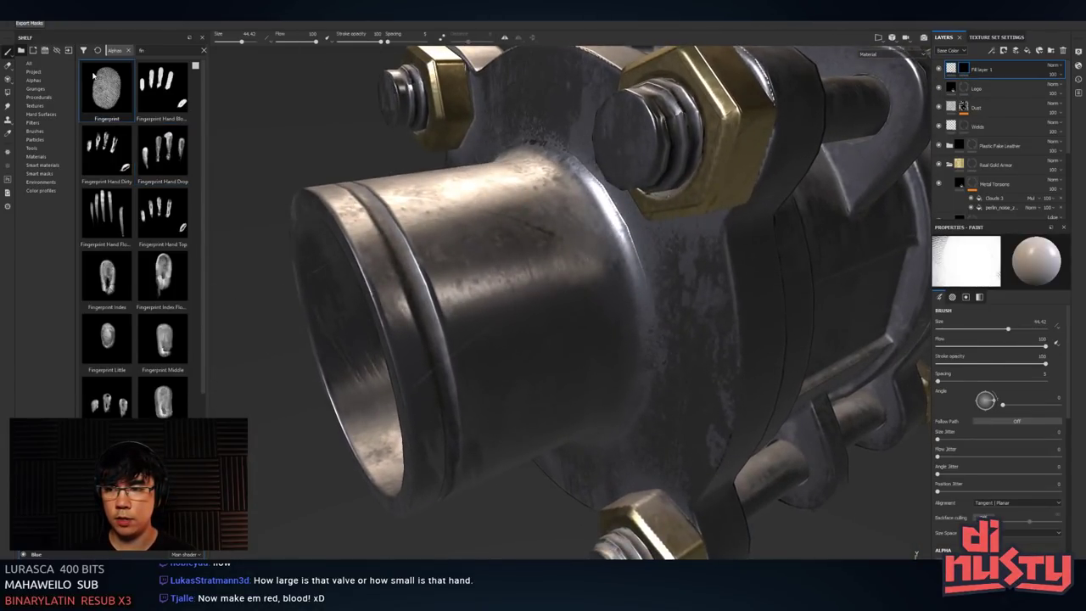
right_click_drag(519, 334, 448, 334, "ctrl")
mouse_move(635, 383)
left_mouse_down("alt")
mouse_move(608, 341)
mouse_move(635, 356)
left_mouse_up("alt")
right_click_drag(635, 356, 618, 356, "ctrl")
mouse_move(713, 388)
left_mouse_down("alt")
mouse_move(736, 310)
mouse_move(690, 352)
left_mouse_up("alt")
key("ctrl+z")
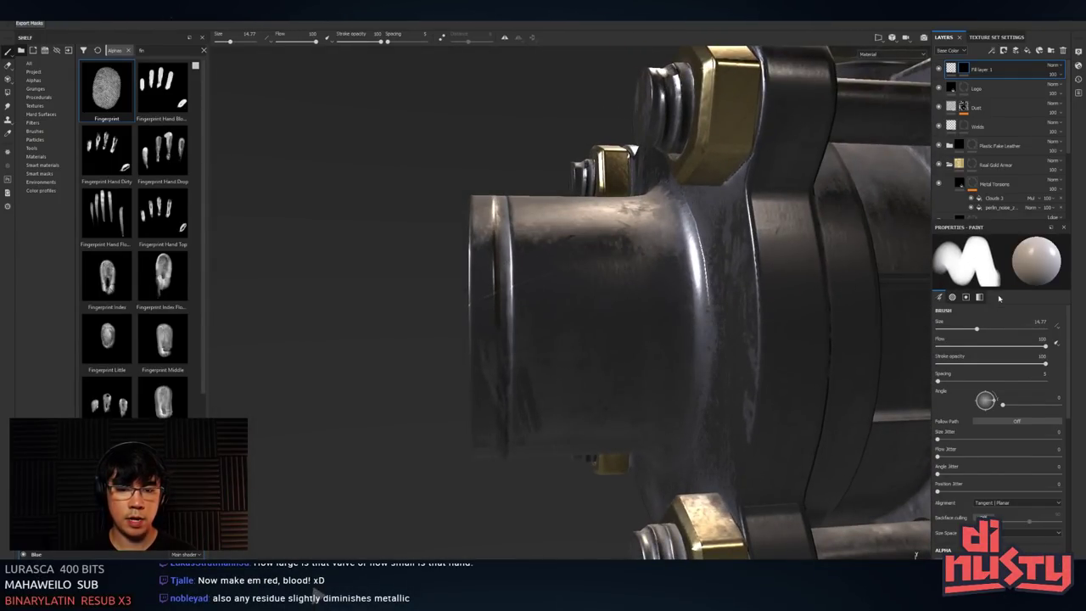
- Set the brush's flow jitter to 36, angle jitter to 34 and position jitter to 11, and enlarge it to about 50 over the handle
scroll(950, 435, "down", 1)
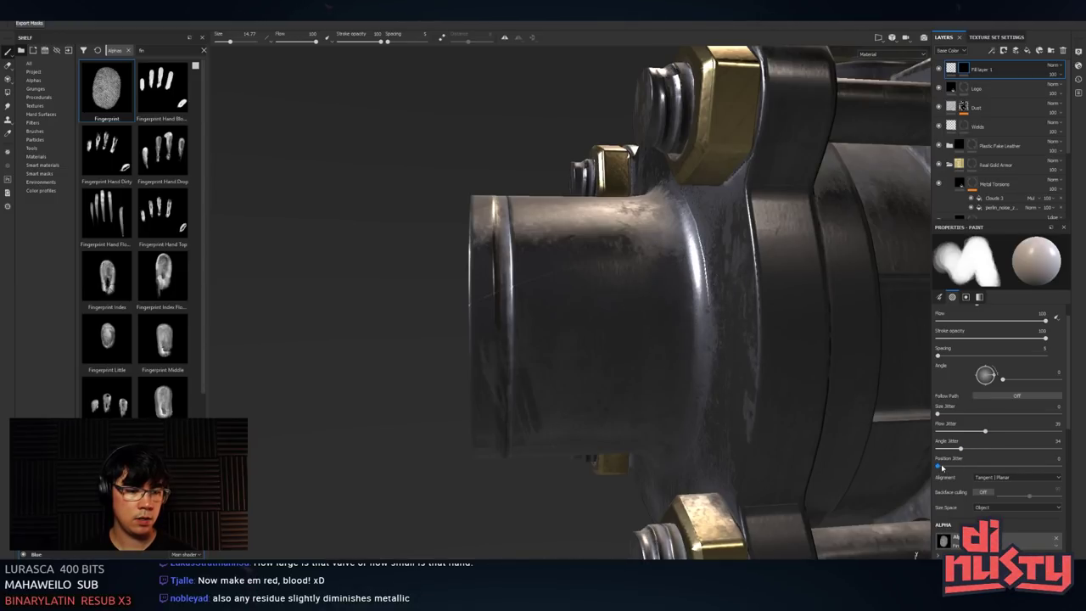
mouse_move(635, 369)
left_mouse_down("alt")
mouse_move(778, 377)
mouse_move(473, 436)
left_mouse_up("alt")
mouse_move(698, 382)
left_mouse_down("alt")
mouse_move(589, 407)
mouse_move(569, 376)
mouse_move(683, 386)
mouse_move(746, 377)
mouse_move(636, 299)
left_mouse_up("alt")
middle_click_drag(861, 384, 635, 325, "alt")
scroll(638, 325, "down", 2)
right_click_drag(642, 325, 814, 359, "ctrl")
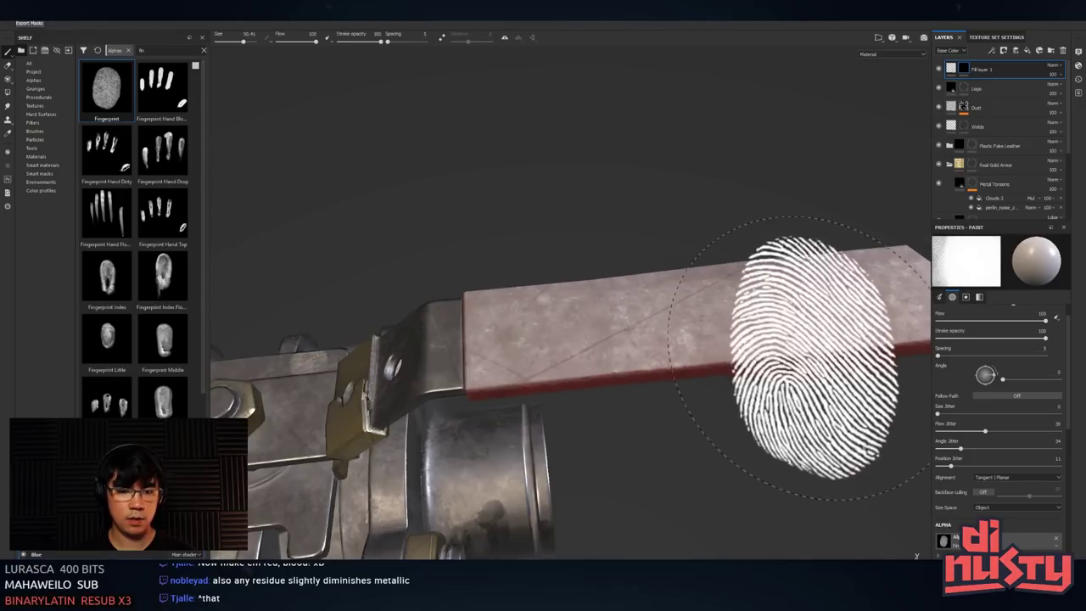
mouse_move(642, 406)
left_mouse_down("alt")
mouse_move(671, 416)
mouse_move(665, 455)
left_mouse_up("alt")
- Switch the mask brush to the hand fingerprint alpha showing five separate prints, at size about 61 with flow jitter 0
right_click(679, 284)
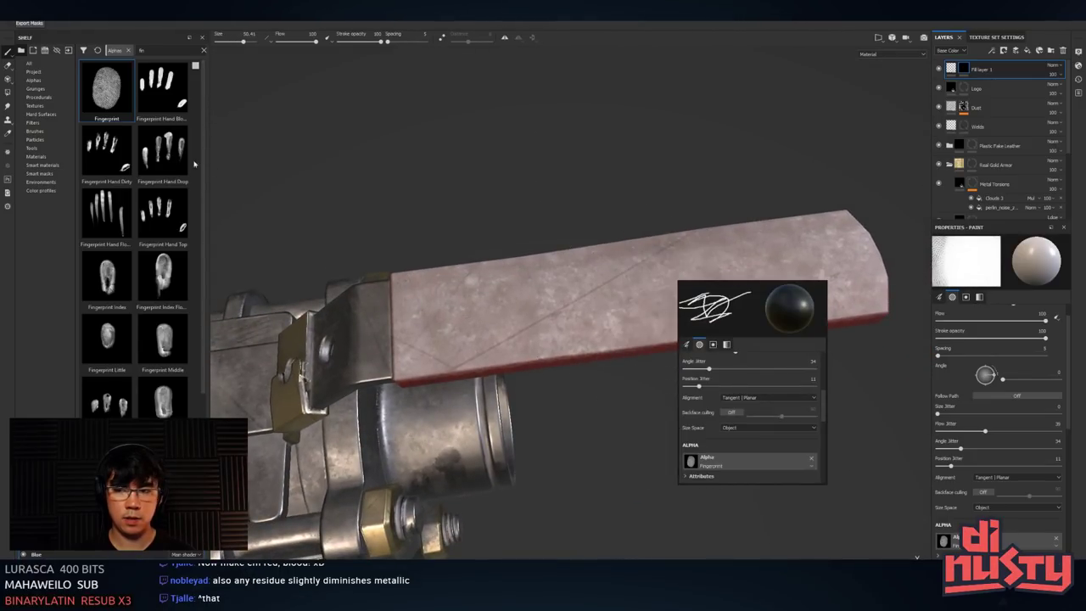
left_click(172, 158)
left_click(161, 89)
left_click(606, 293)
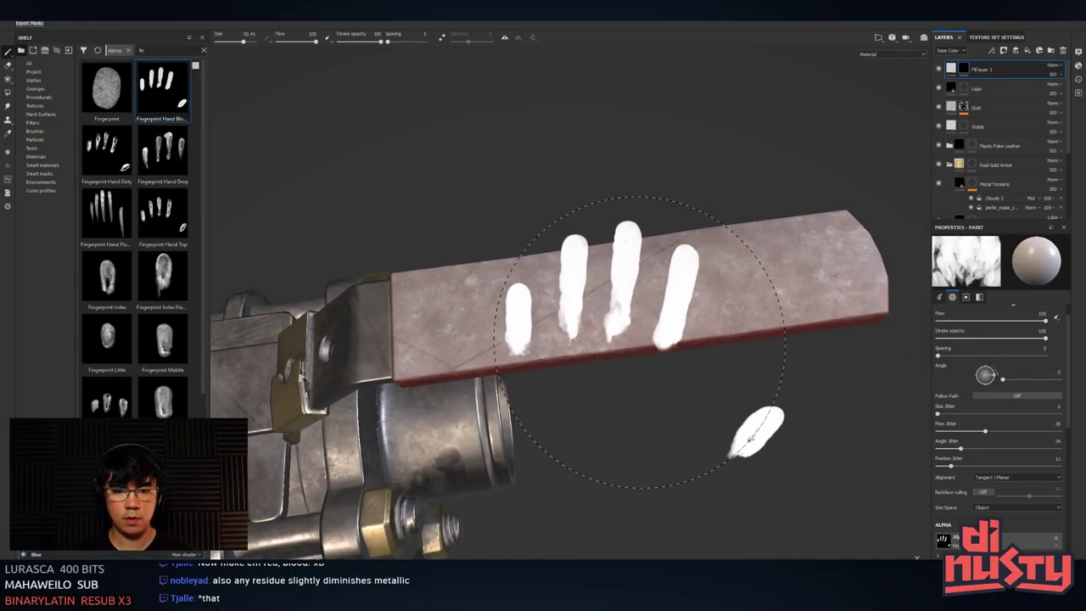
mouse_move(647, 343)
right_mouse_down("ctrl")
mouse_move(729, 343)
mouse_move(670, 344)
right_mouse_up("ctrl")
left_click_drag(966, 434, 935, 433)
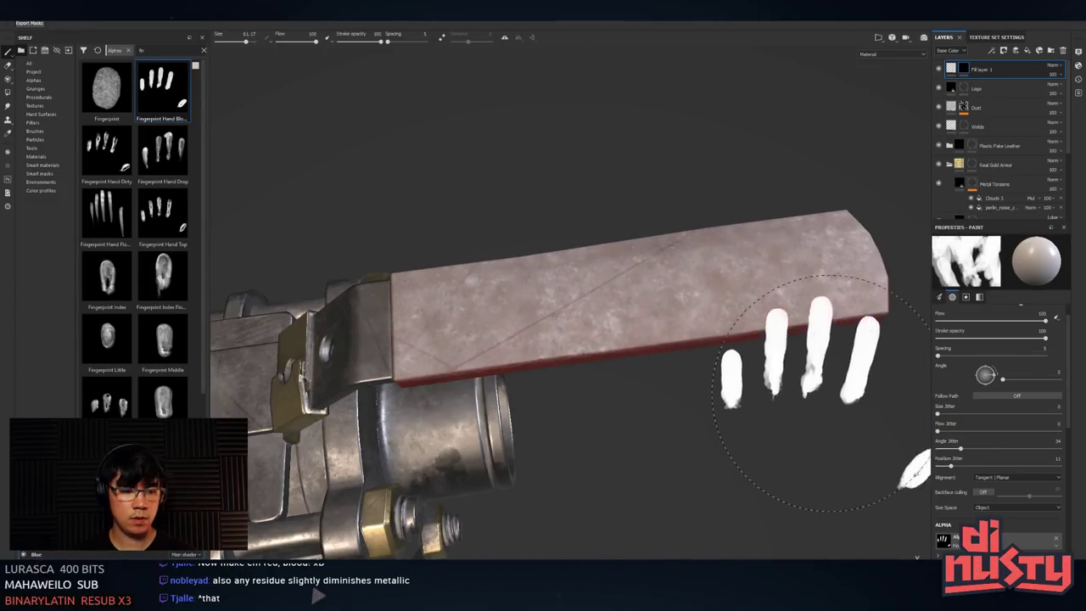
- Try the hand print brush at size about 37 on the valve body and about 80 over the pipe end
mouse_move(675, 366)
left_mouse_down("alt")
mouse_move(760, 501)
mouse_move(797, 424)
left_mouse_up("alt")
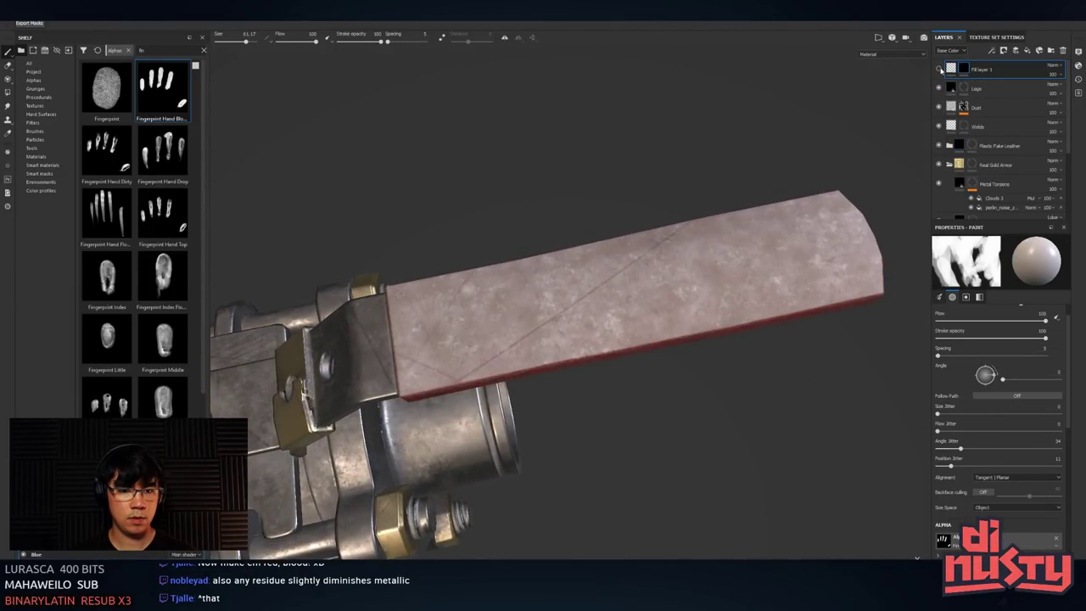
mouse_move(814, 144)
left_mouse_down("alt")
mouse_move(800, 133)
mouse_move(613, 169)
mouse_move(490, 174)
mouse_move(796, 219)
left_mouse_up("alt")
left_click_drag(611, 237, 712, 288, "alt")
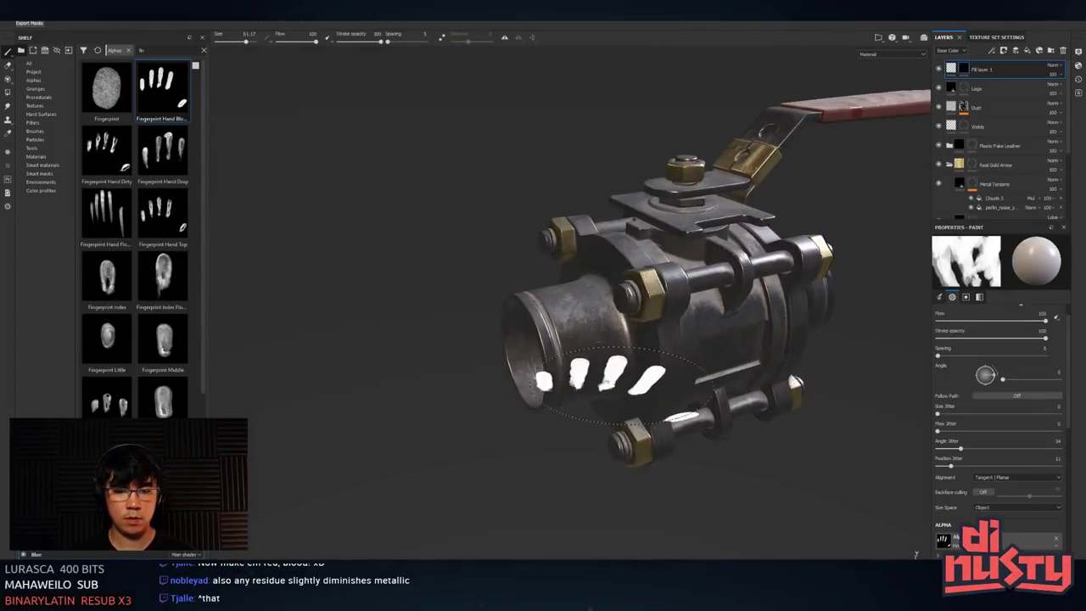
mouse_move(608, 414)
left_mouse_down("alt")
mouse_move(606, 538)
mouse_move(618, 424)
left_mouse_up("alt")
right_click_drag(723, 360, 705, 360, "ctrl")
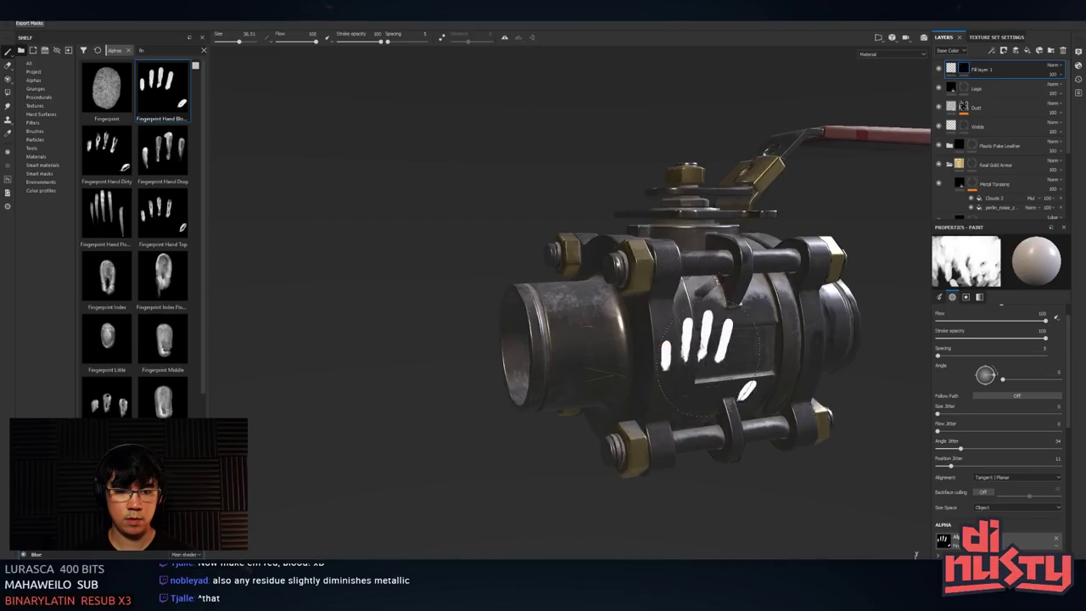
mouse_move(704, 352)
left_mouse_down("alt")
mouse_move(586, 431)
mouse_move(664, 327)
mouse_move(780, 433)
left_mouse_up("alt")
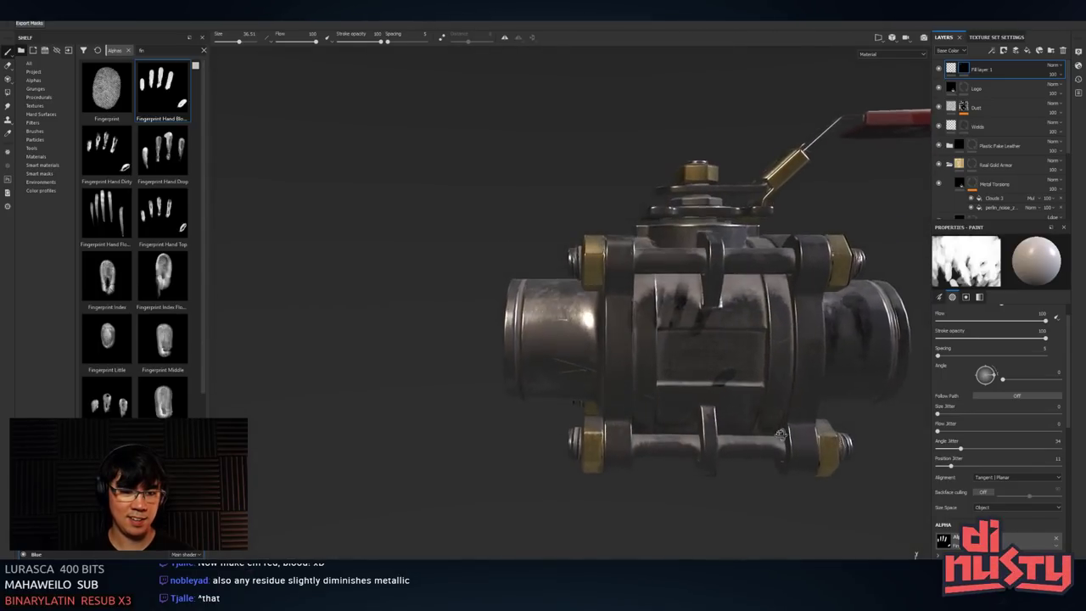
middle_click_drag(780, 434, 726, 415, "alt")
right_click_drag(586, 348, 635, 349, "ctrl")
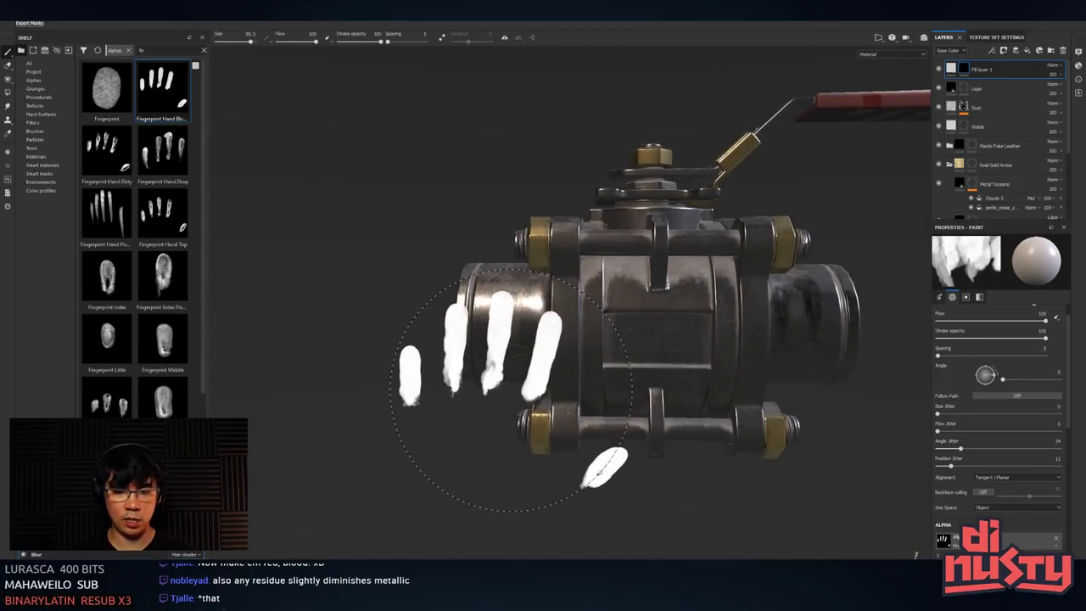
- Reduce the hand print brush to about 11 for the handle
mouse_move(512, 390)
left_mouse_down("alt")
mouse_move(438, 468)
mouse_move(497, 359)
mouse_move(678, 266)
mouse_move(680, 432)
mouse_move(836, 502)
mouse_move(860, 491)
mouse_move(811, 447)
mouse_move(802, 480)
mouse_move(735, 462)
left_mouse_up("alt")
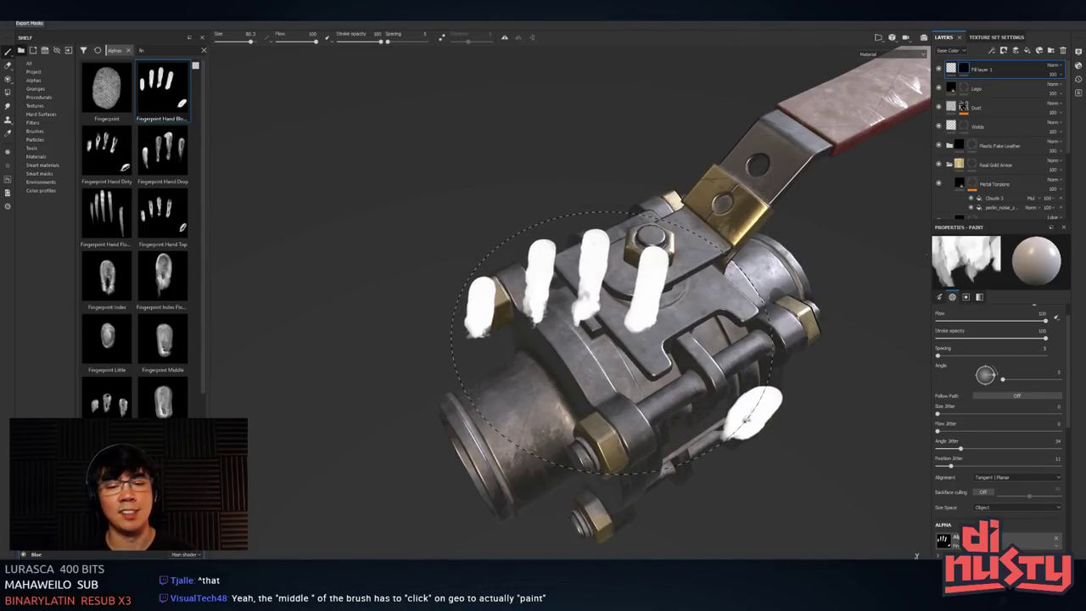
left_click_drag(678, 329, 623, 301, "alt")
middle_click_drag(653, 288, 504, 358, "alt")
mouse_move(505, 358)
left_mouse_down("alt")
mouse_move(707, 308)
mouse_move(699, 303)
left_mouse_up("alt")
right_click_drag(576, 220, 505, 220, "ctrl")
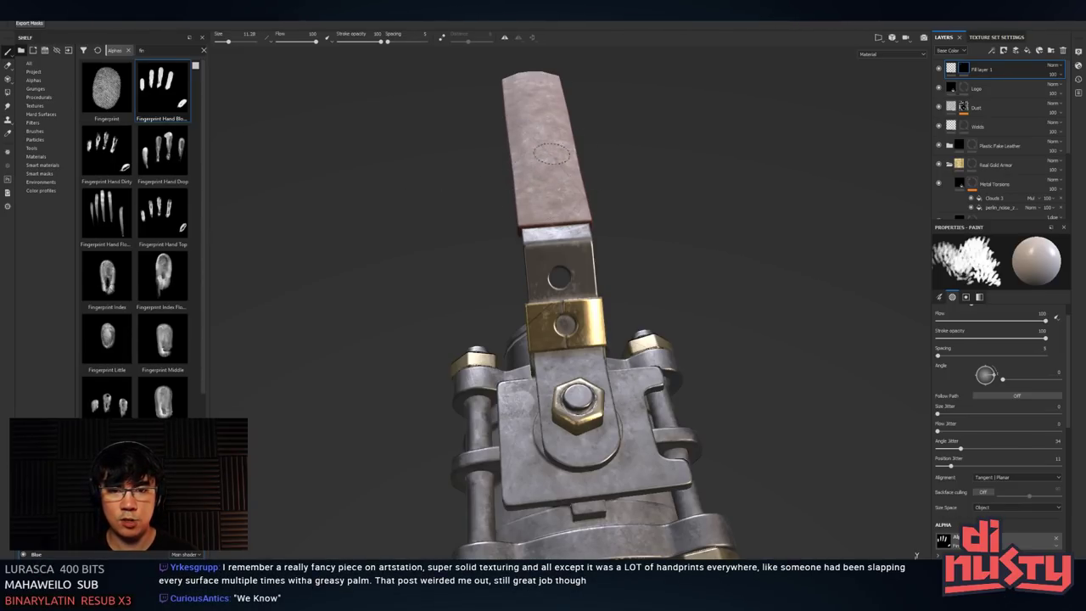
left_click_drag(557, 165, 497, 228, "alt")
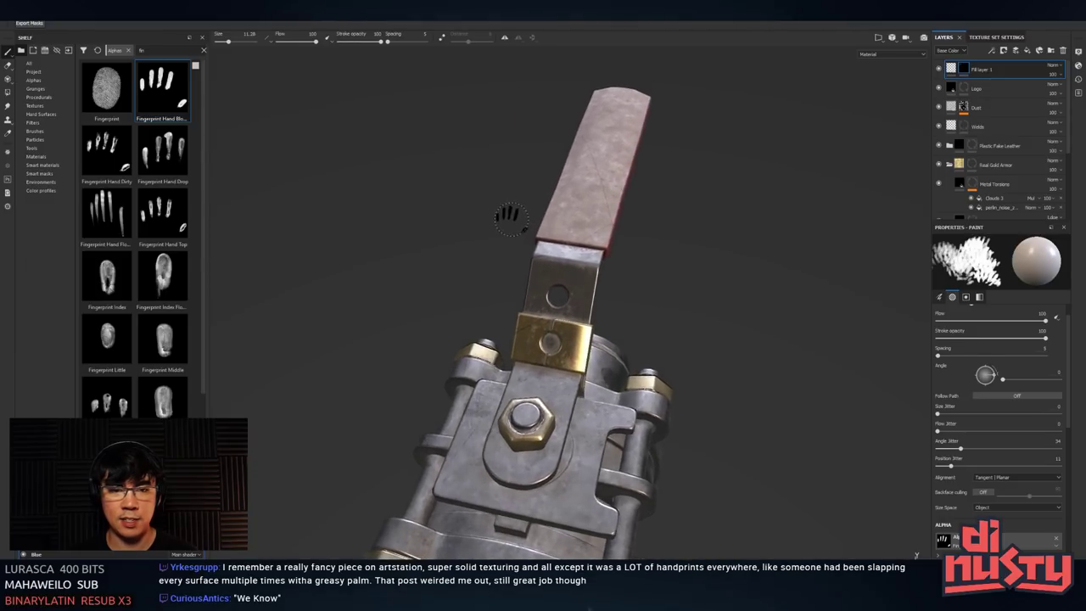
- Add a paint effect to the Dust layer's mask
left_click(955, 107)
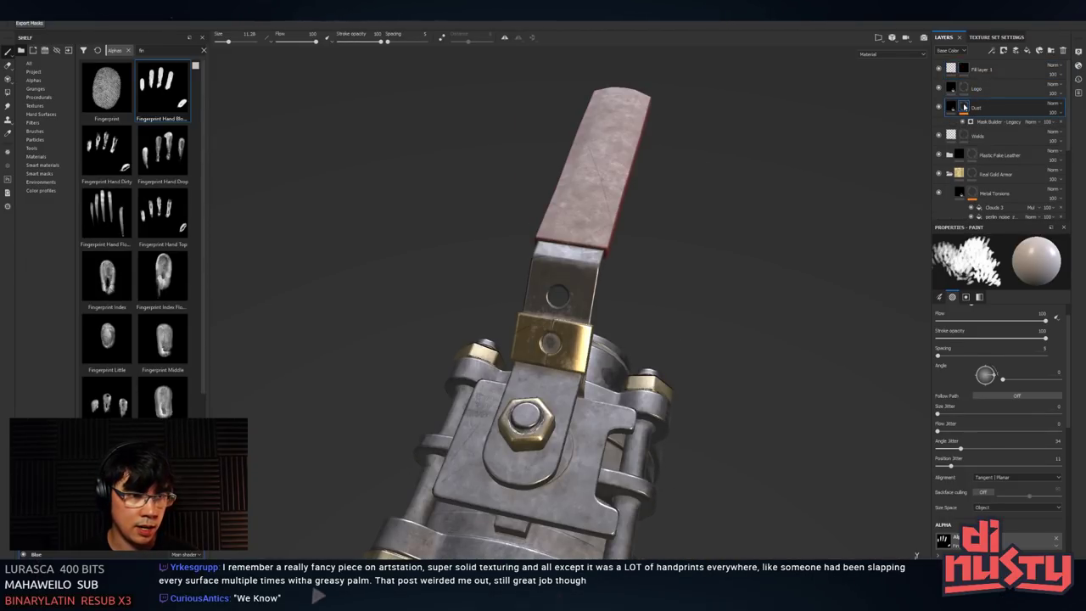
right_click(974, 106)
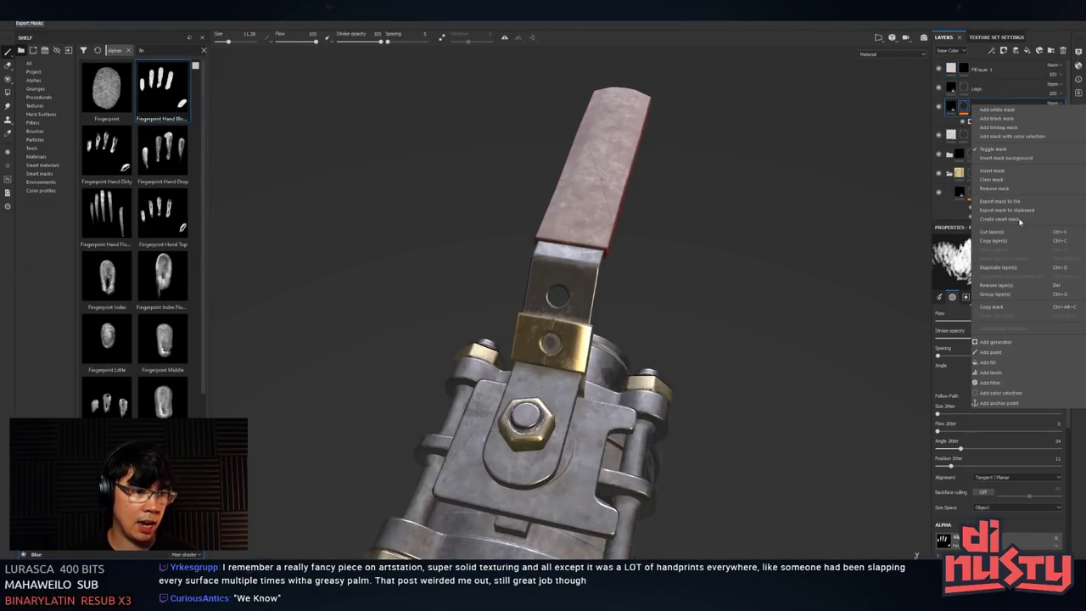
left_click(990, 351)
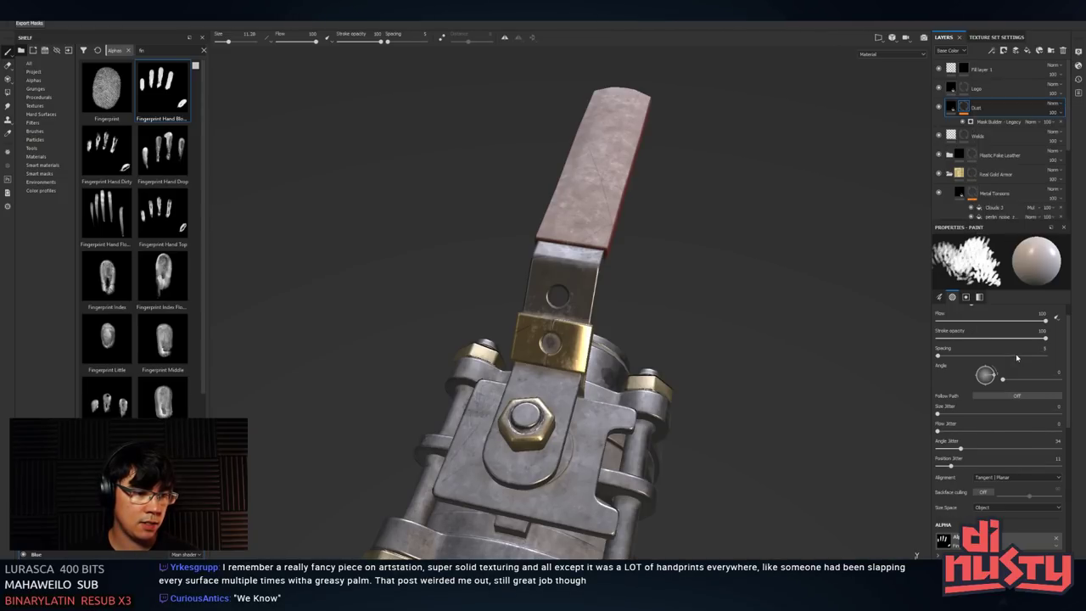
- Stamp a hand print across the handle in the dust mask with brush size about 65, undoing the first stamp and inverting the brush colour
mouse_move(594, 212)
left_mouse_down("alt")
mouse_move(722, 201)
mouse_move(648, 182)
left_mouse_up("alt")
right_click_drag(638, 180, 670, 178, "ctrl")
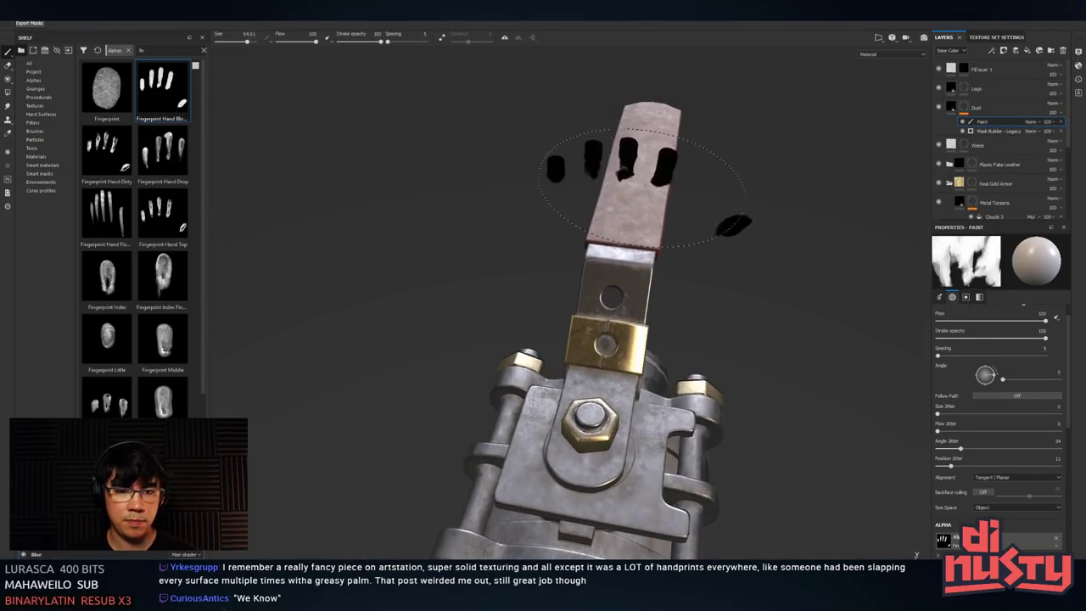
mouse_move(645, 177)
left_mouse_down("alt")
mouse_move(552, 201)
mouse_move(516, 290)
mouse_move(543, 267)
left_mouse_up("alt")
left_click(591, 282)
left_click_drag(678, 312, 725, 282, "alt")
key("ctrl+z")
key("x")
left_click(560, 284)
mouse_move(729, 346)
left_mouse_down("alt")
mouse_move(777, 363)
mouse_move(992, 350)
mouse_move(731, 340)
mouse_move(786, 344)
mouse_move(791, 269)
left_mouse_up("alt")
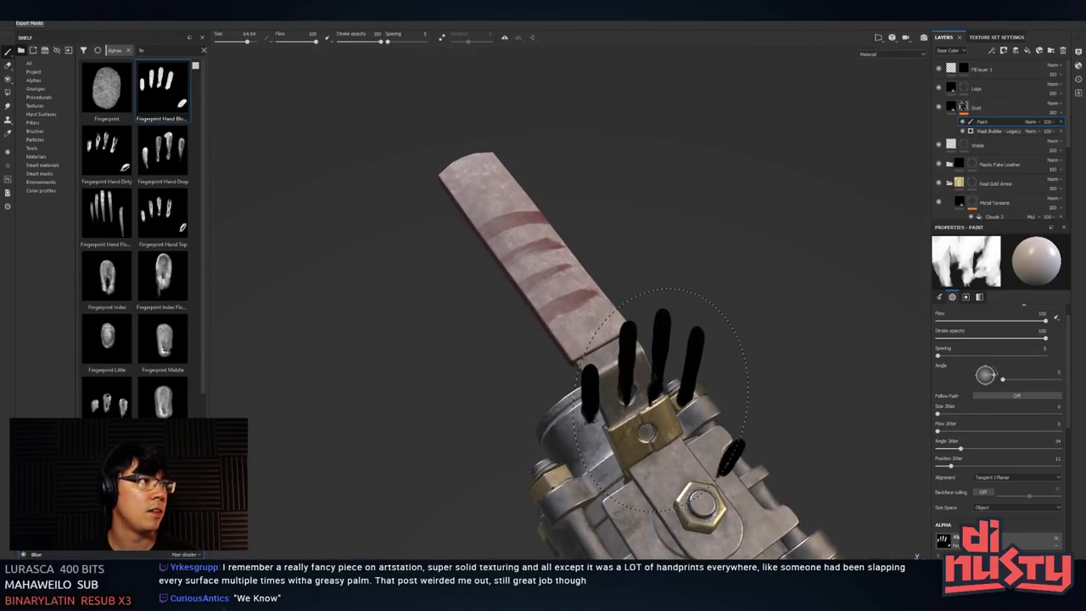
- Try smaller hand prints at brush size about 24 on the outer half of the handle, redoing the first stamp
mouse_move(642, 376)
left_mouse_down("alt")
mouse_move(594, 288)
mouse_move(527, 260)
left_mouse_up("alt")
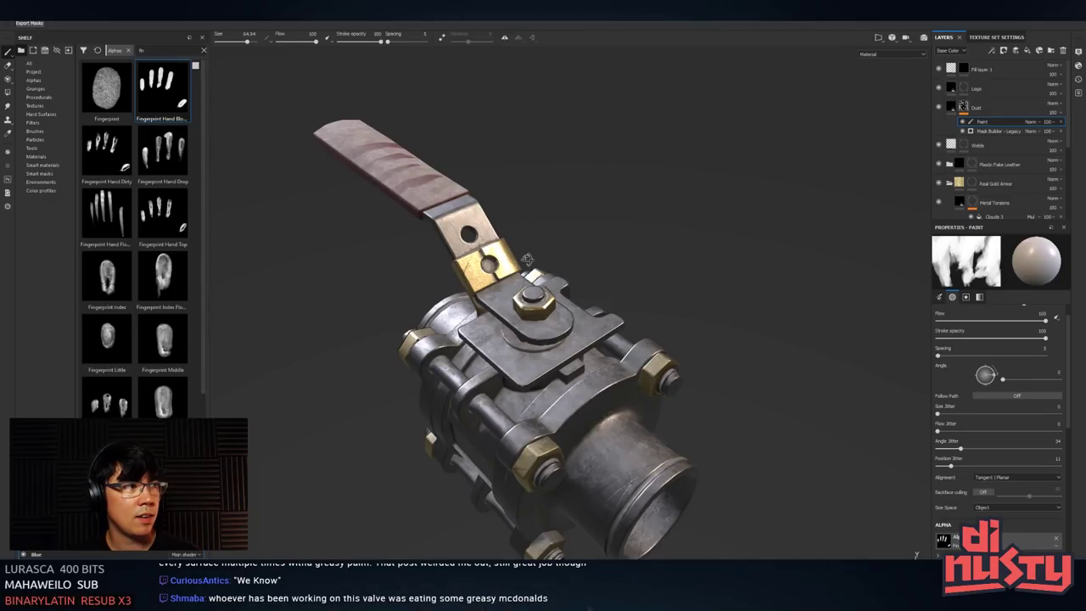
left_click_drag(526, 259, 248, 283, "alt")
left_click_drag(391, 281, 382, 356, "alt")
middle_click_drag(594, 255, 484, 318, "alt")
right_click_drag(567, 293, 509, 293, "ctrl")
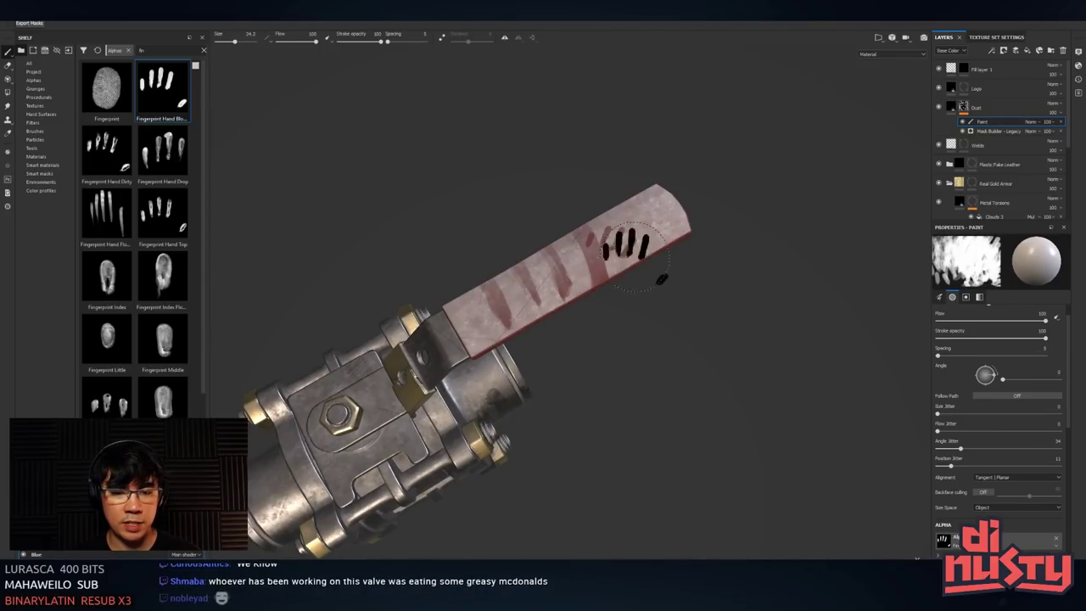
mouse_move(612, 250)
left_mouse_down()
mouse_move(648, 225)
mouse_move(612, 251)
left_mouse_up()
key("ctrl+z")
left_click(580, 258)
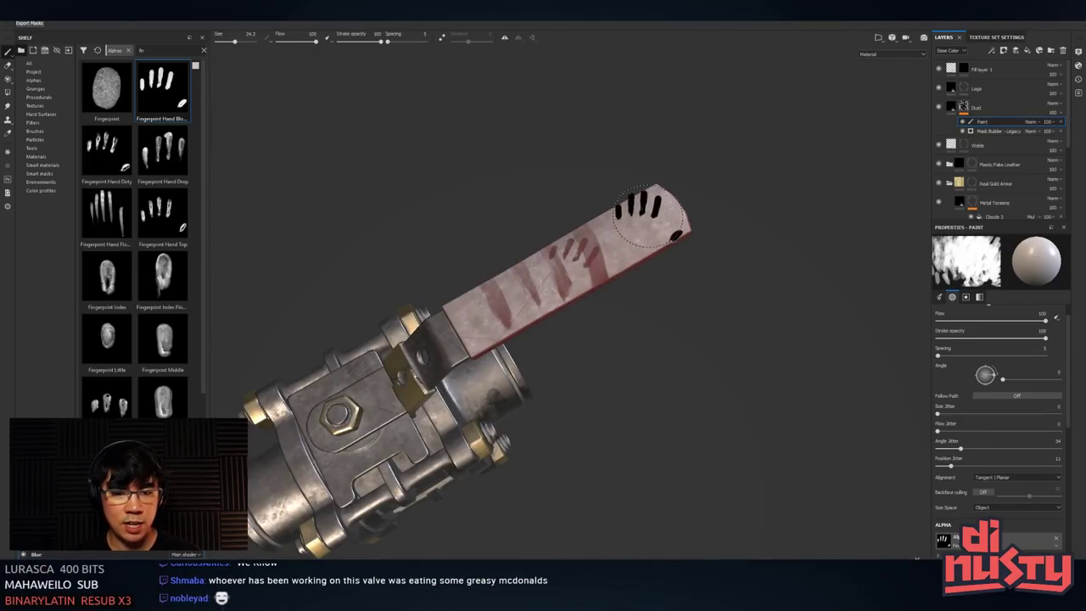
left_click(649, 215)
mouse_move(860, 315)
left_mouse_down("alt")
mouse_move(563, 351)
mouse_move(476, 219)
mouse_move(497, 175)
mouse_move(515, 297)
mouse_move(674, 284)
mouse_move(632, 244)
mouse_move(585, 228)
mouse_move(591, 284)
mouse_move(601, 288)
left_mouse_up("alt")
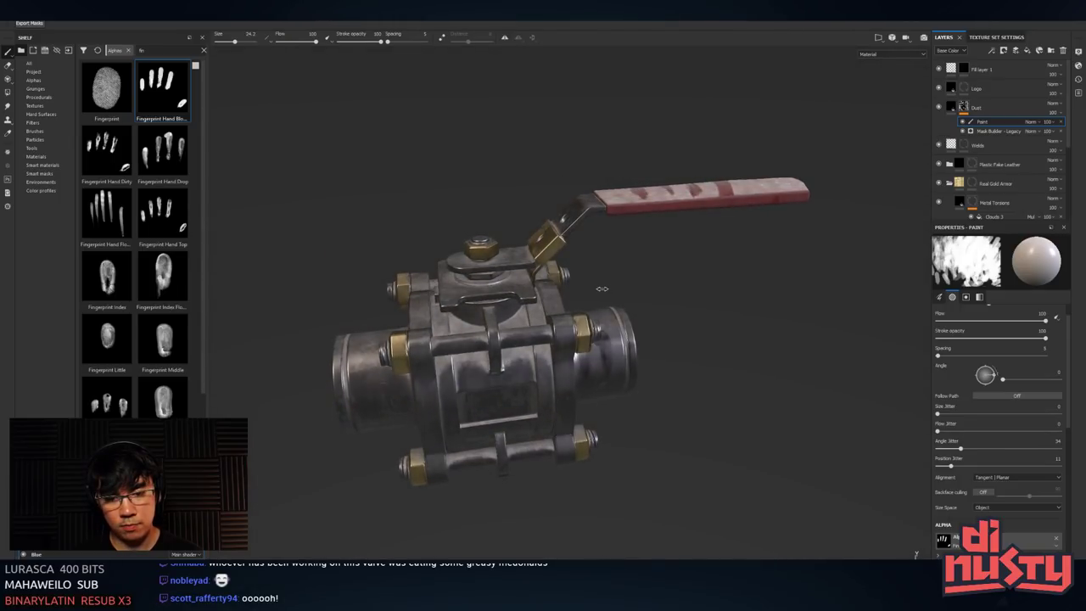
- Group all layers from Fill layer 1 down to Steel Stained into one folder and collapse it
left_click(984, 71)
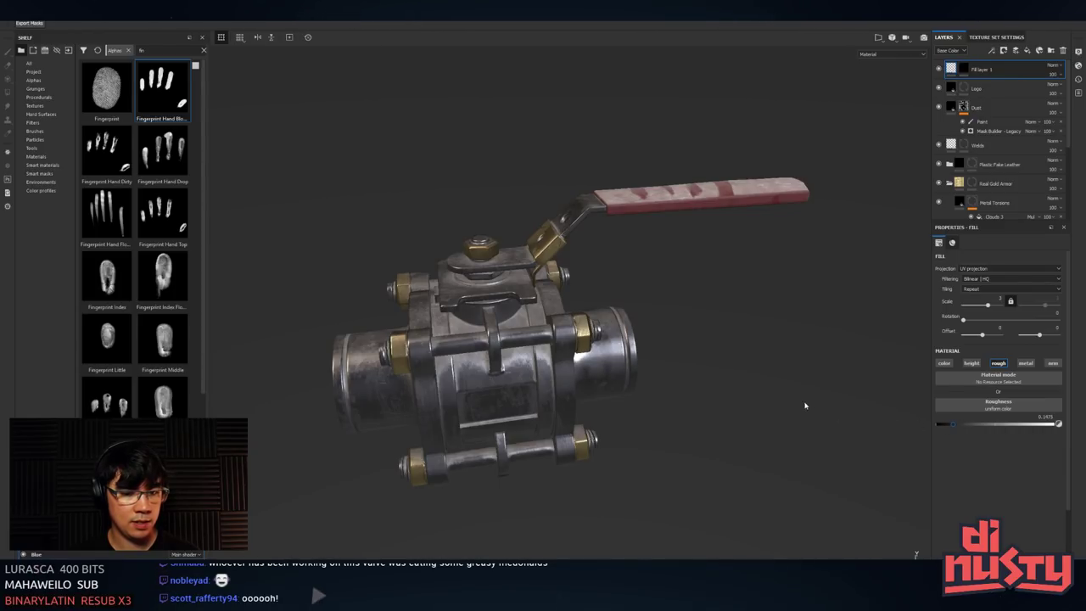
left_click_drag(805, 405, 685, 434, "alt")
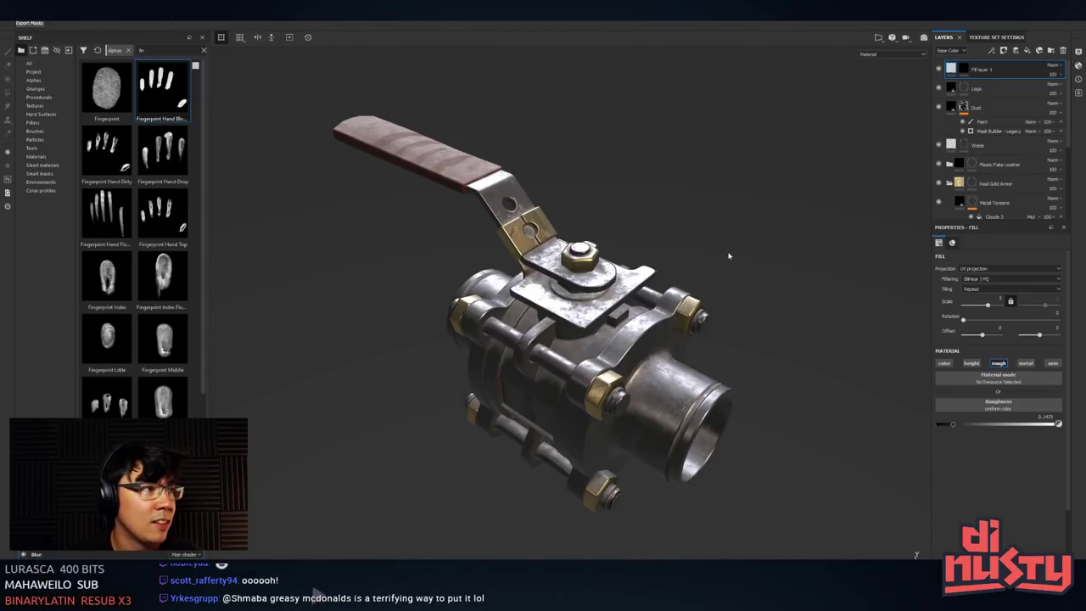
mouse_move(728, 255)
left_mouse_down("alt")
mouse_move(567, 349)
mouse_move(552, 286)
mouse_move(559, 317)
mouse_move(697, 363)
left_mouse_up("alt")
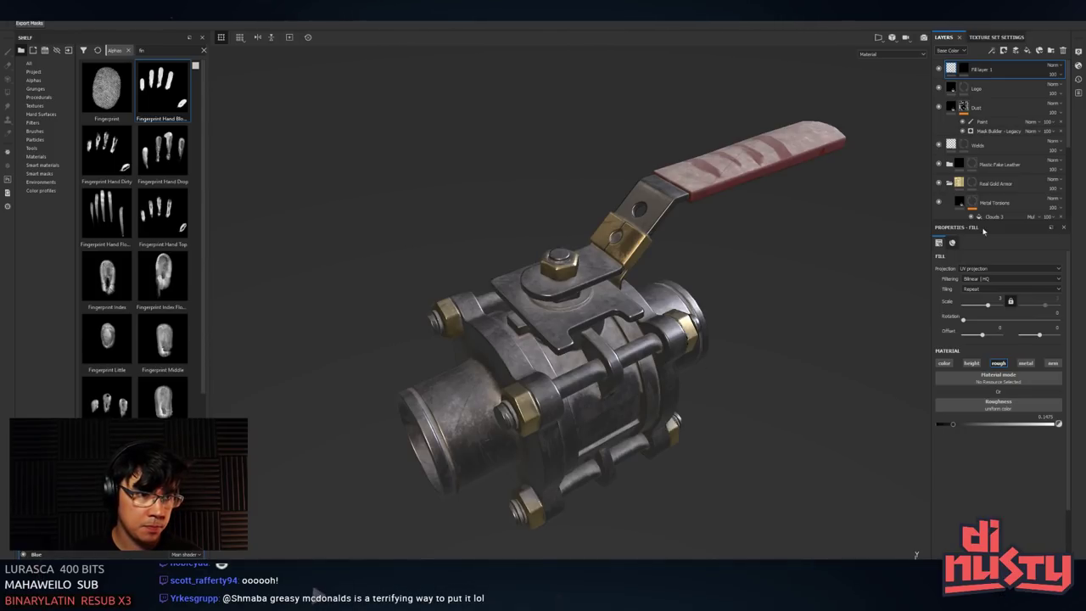
scroll(1010, 128, "down", 5)
scroll(1010, 129, "up", 5)
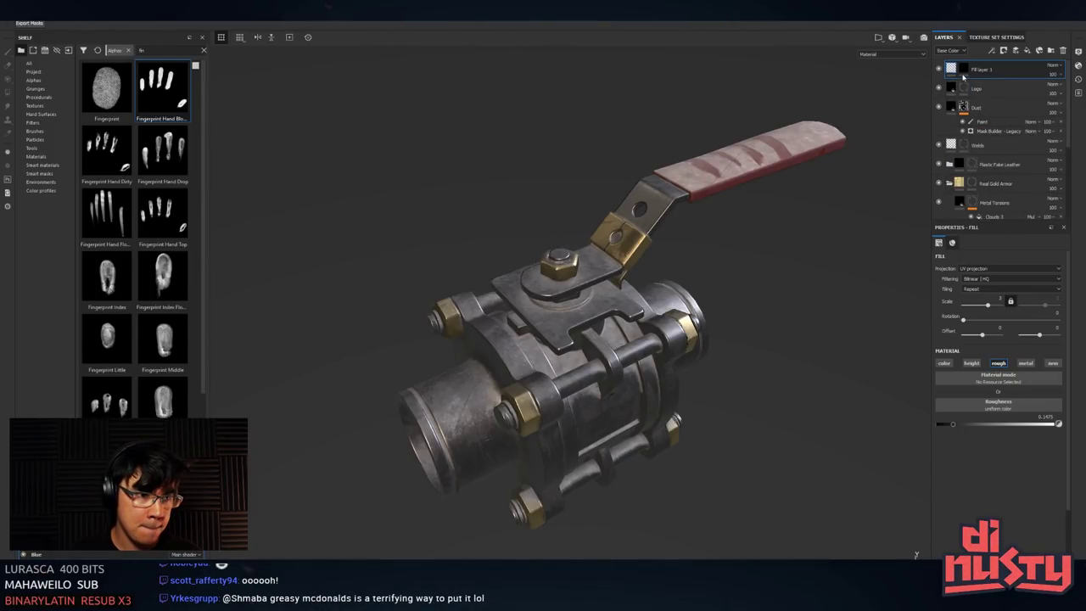
scroll(998, 111, "down", 5)
left_click(1011, 209, "shift")
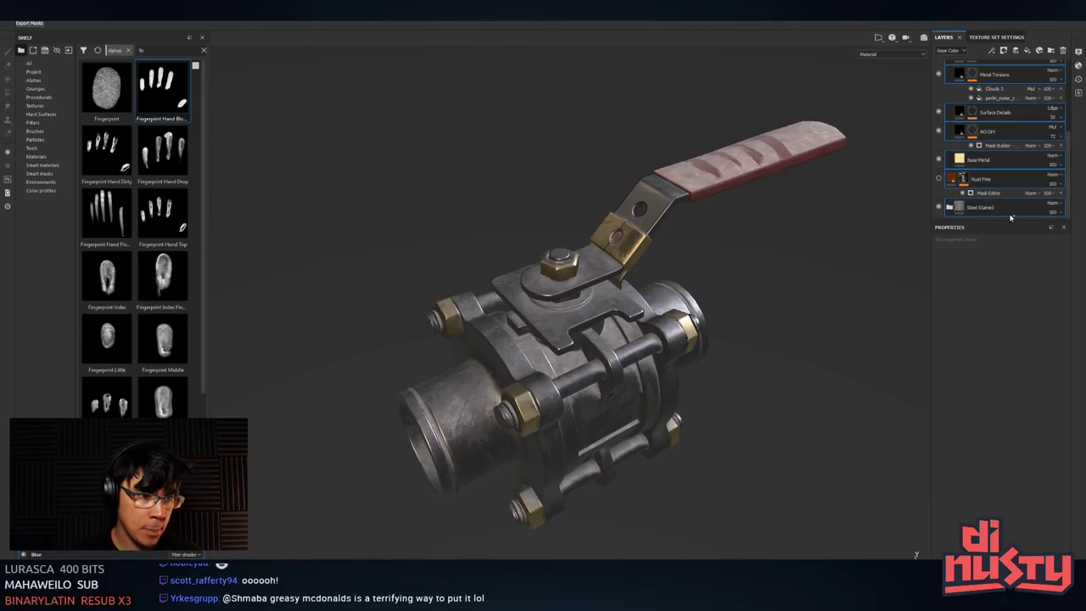
key("ctrl+g")
scroll(992, 118, "up", 5)
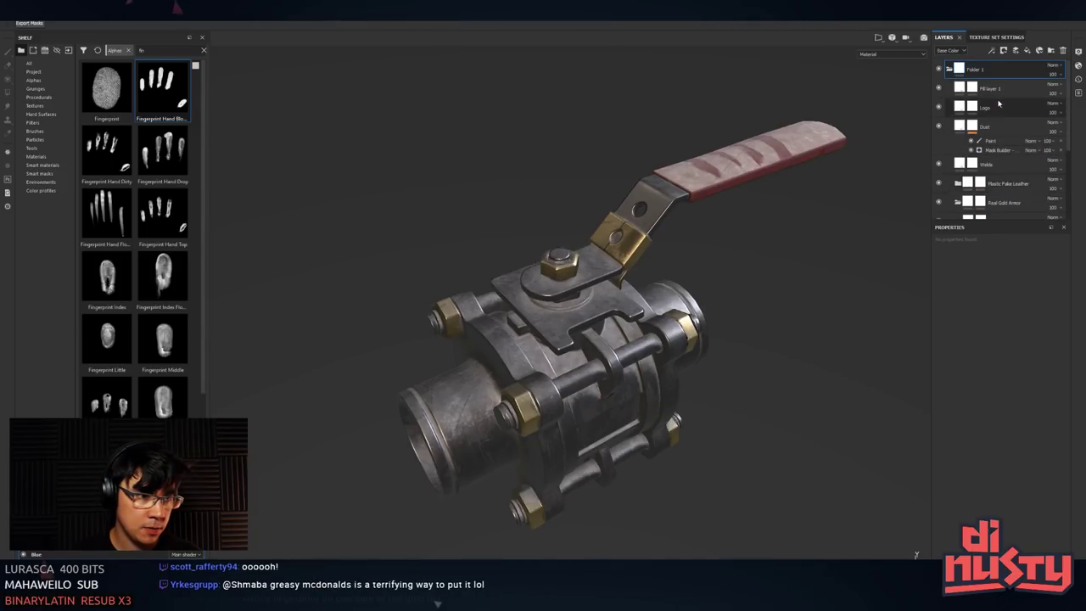
left_click(949, 70)
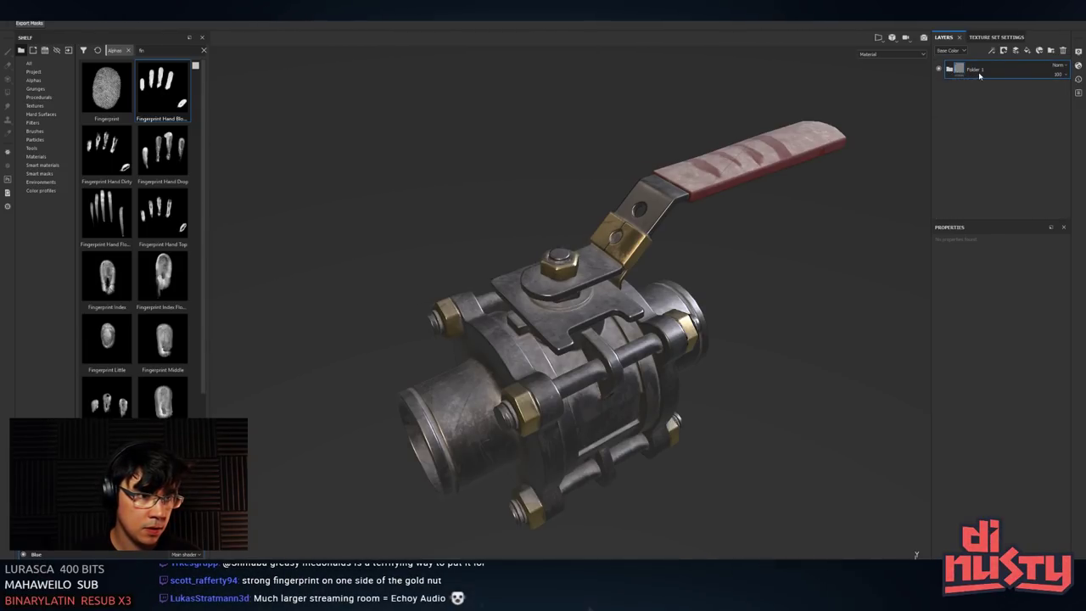
- Rename the new layer folder as "Is This Real Life?"
double_click(973, 69)
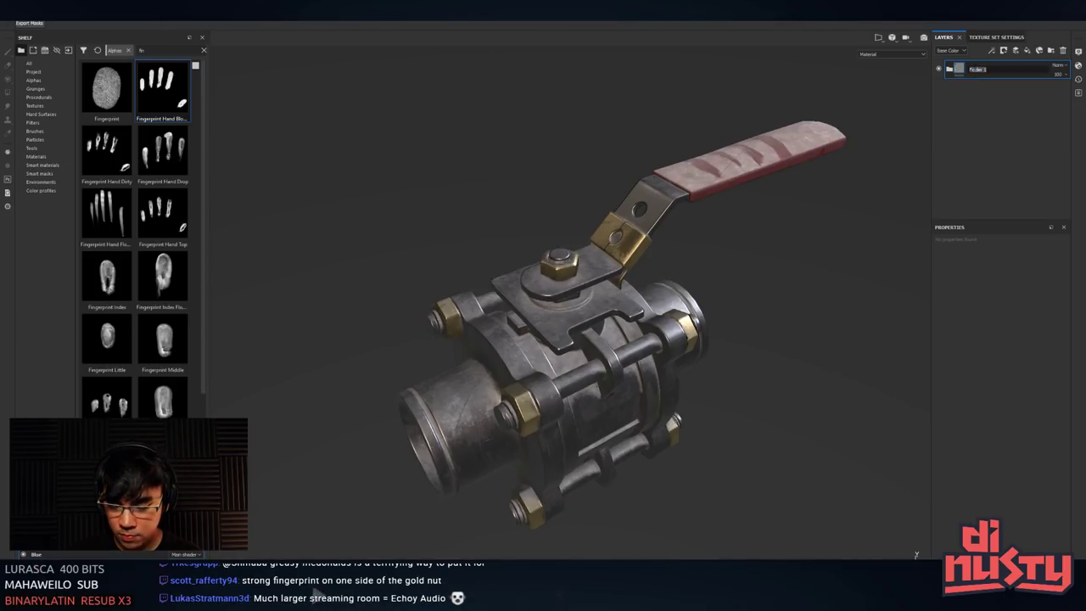
type("Is this Real Life?")
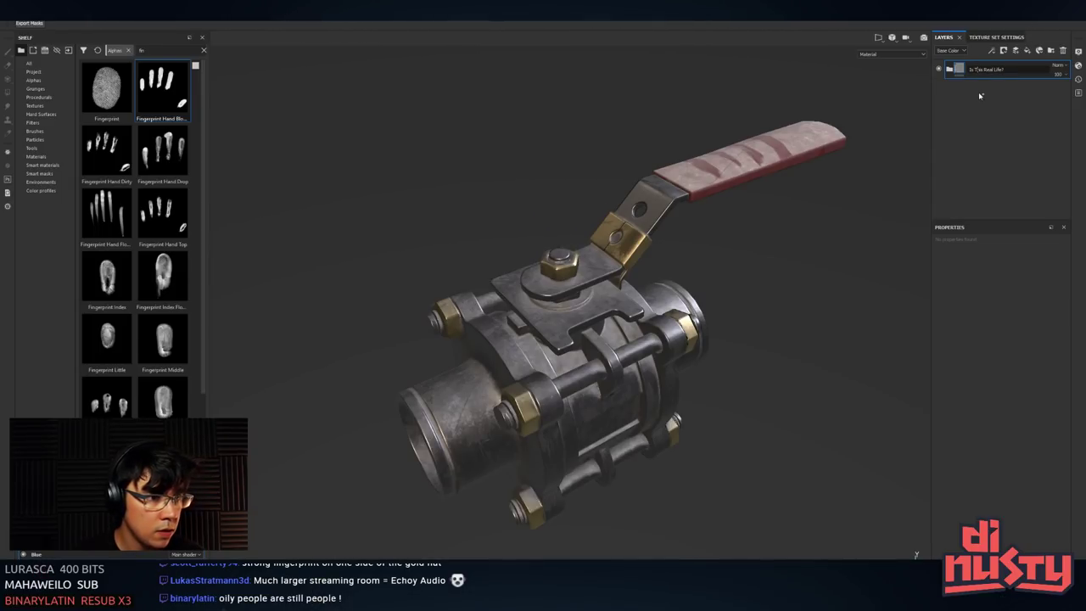
type("h")
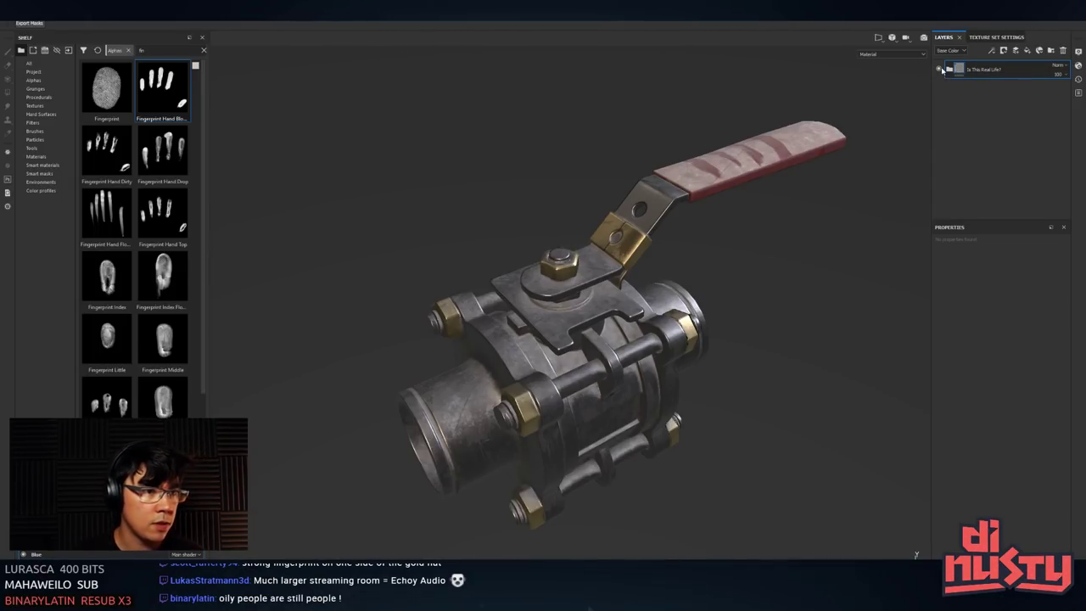
- Compare the bare valve with the textured one by hiding and showing the whole layer folder
left_click(939, 69)
left_click_drag(816, 223, 714, 111, "alt")
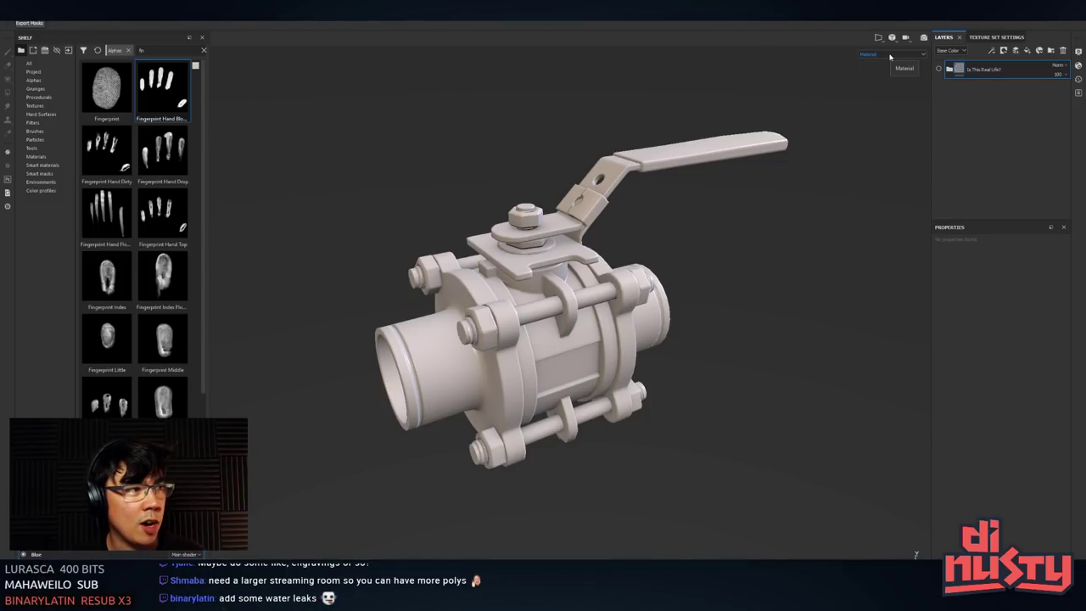
left_click_drag(678, 110, 642, 133, "alt")
middle_click_drag(642, 134, 652, 114, "alt")
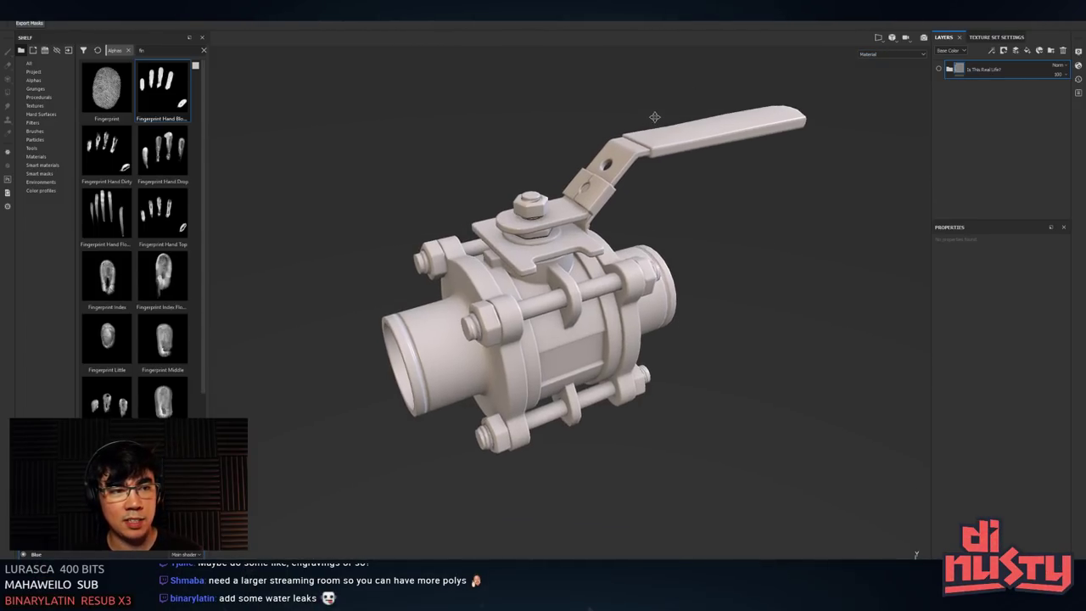
left_click_drag(652, 114, 668, 142, "alt")
left_click(938, 69)
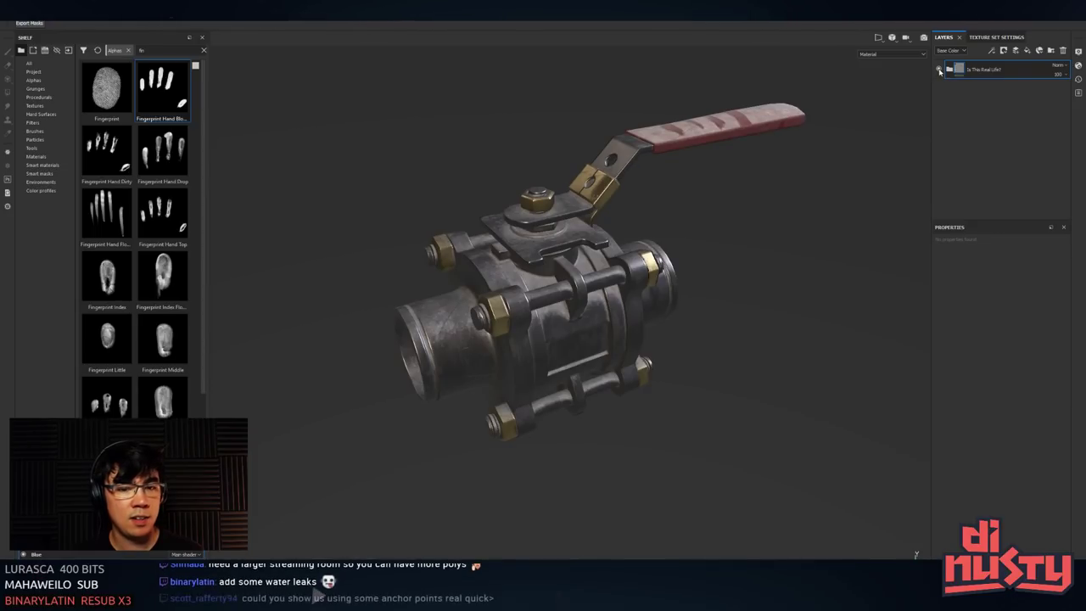
mouse_move(868, 170)
left_mouse_down("alt")
mouse_move(824, 145)
mouse_move(799, 114)
mouse_move(783, 184)
mouse_move(819, 242)
mouse_move(808, 236)
mouse_move(792, 257)
mouse_move(869, 166)
left_mouse_up("alt")
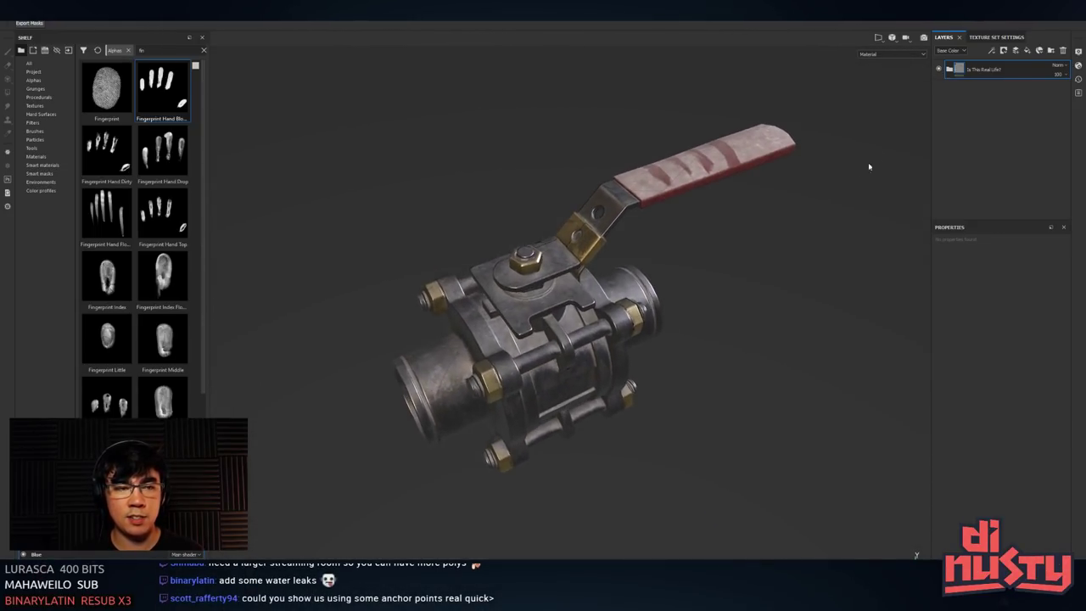
left_click(938, 70)
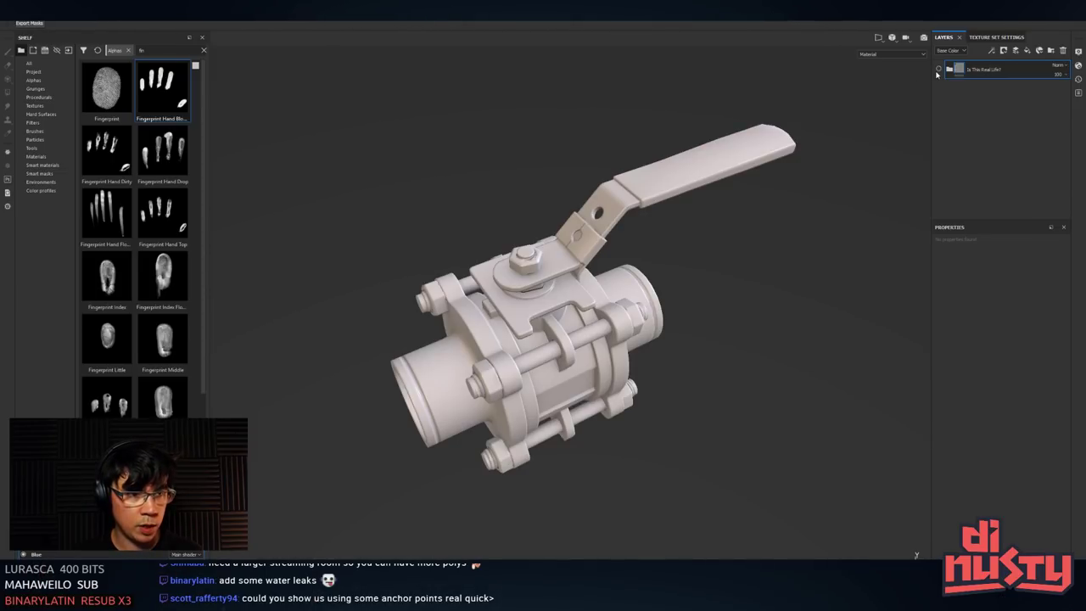
left_click_drag(838, 134, 936, 137, "alt")
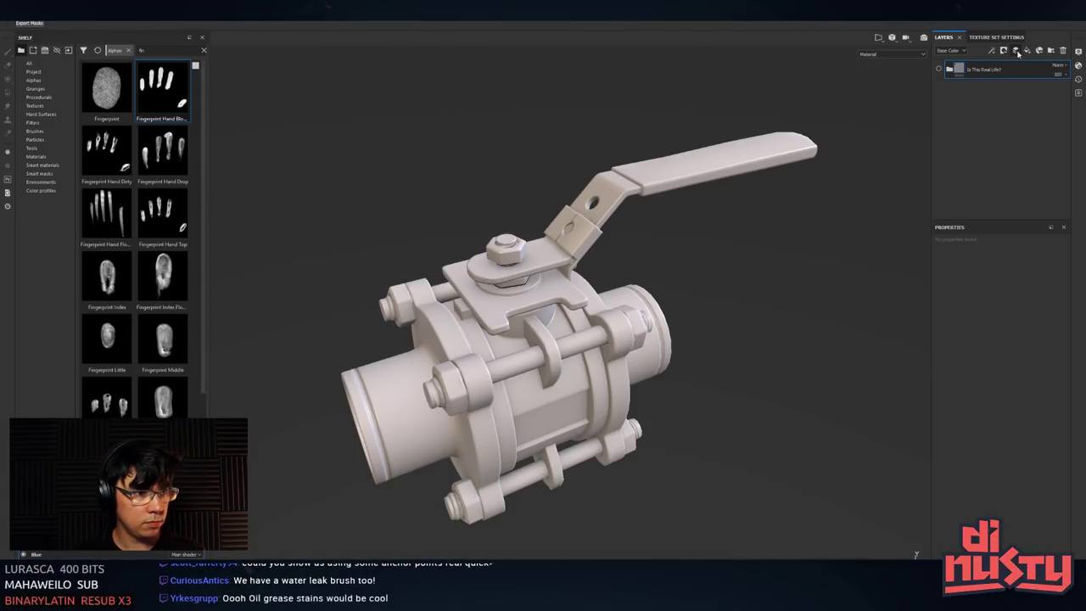
left_click(1004, 51)
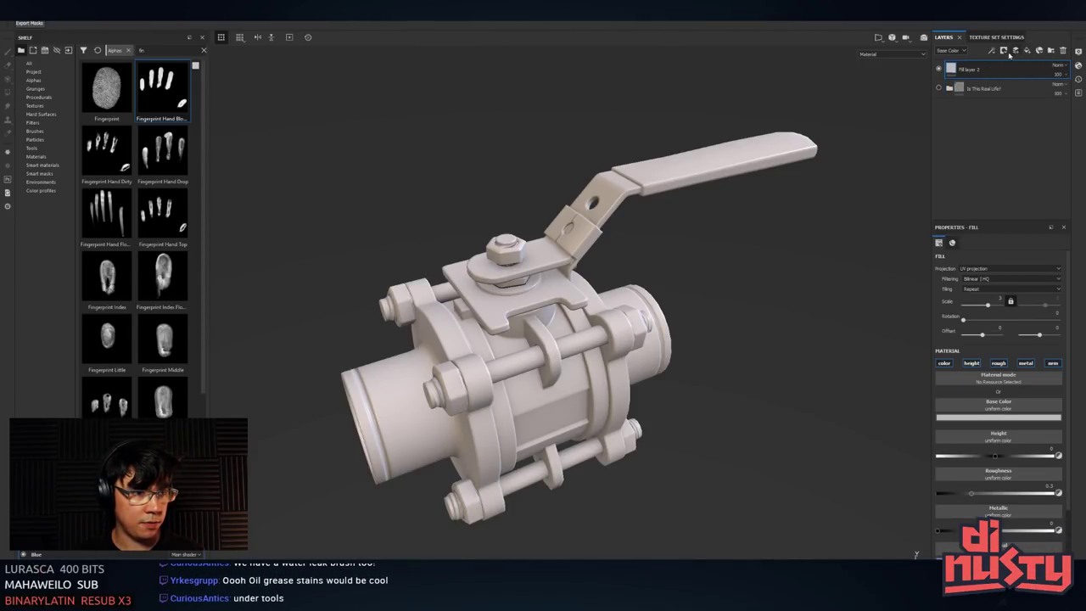
left_click_drag(893, 132, 936, 113, "alt")
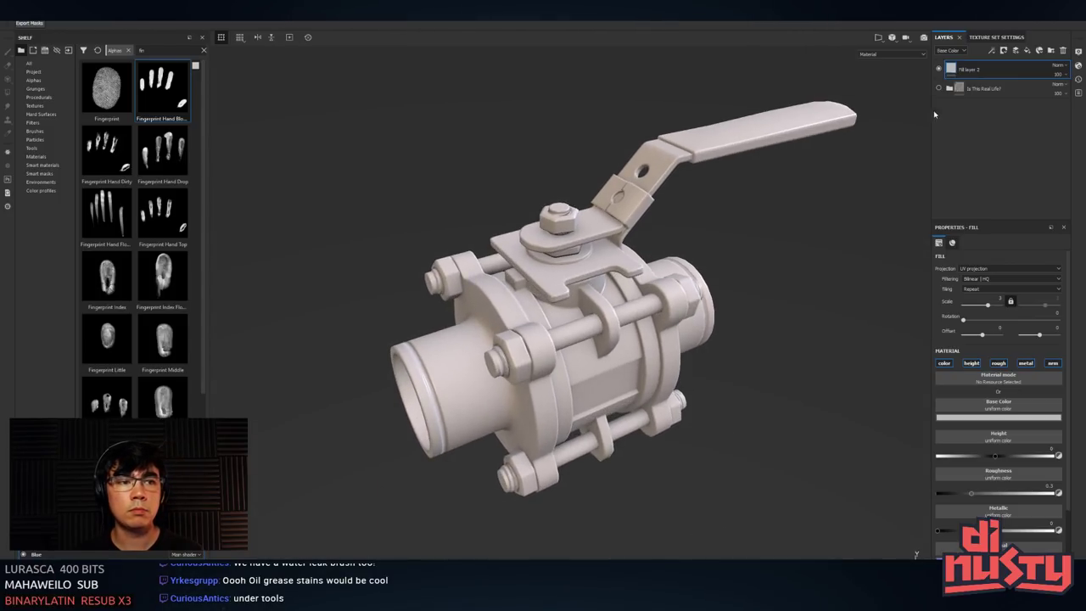
key("Delete")
- Add an empty paint layer above the layer folder, switch to the Paint tool and browse the shelf's brushes
left_click(1013, 52)
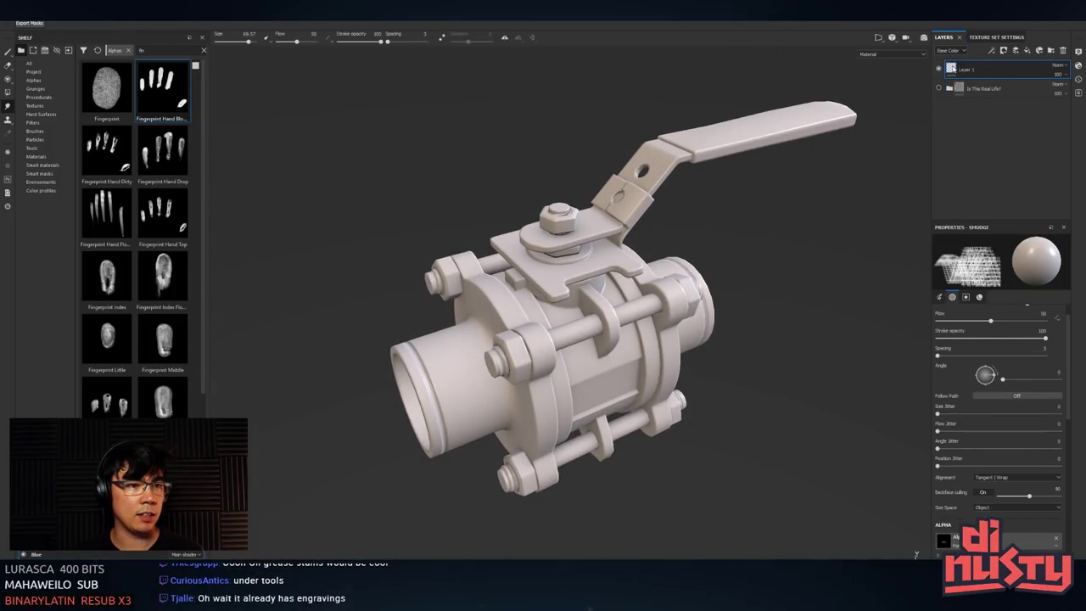
right_click(557, 274)
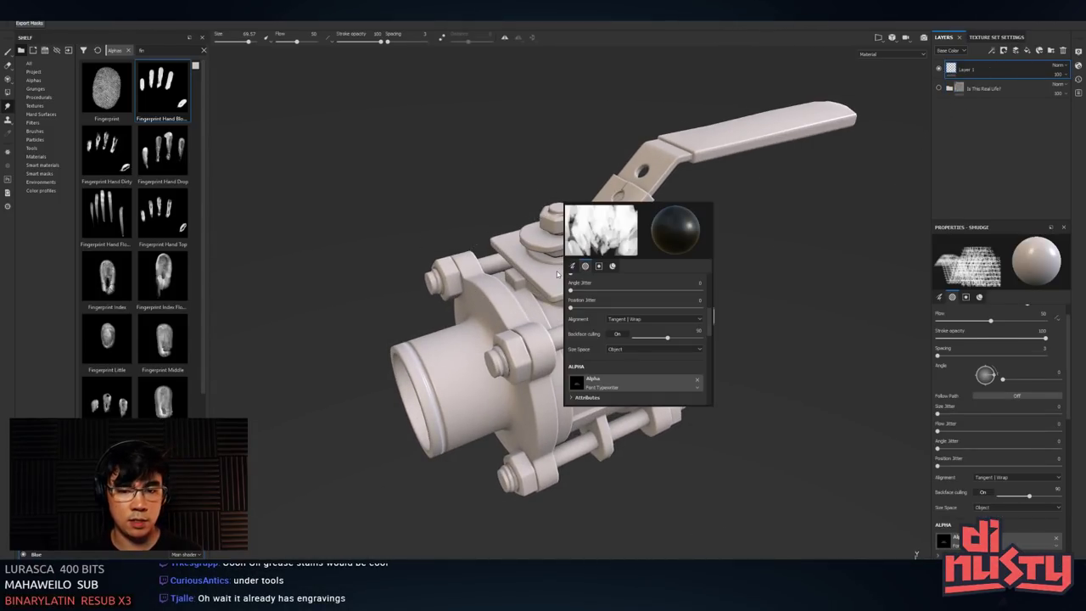
left_click(34, 123)
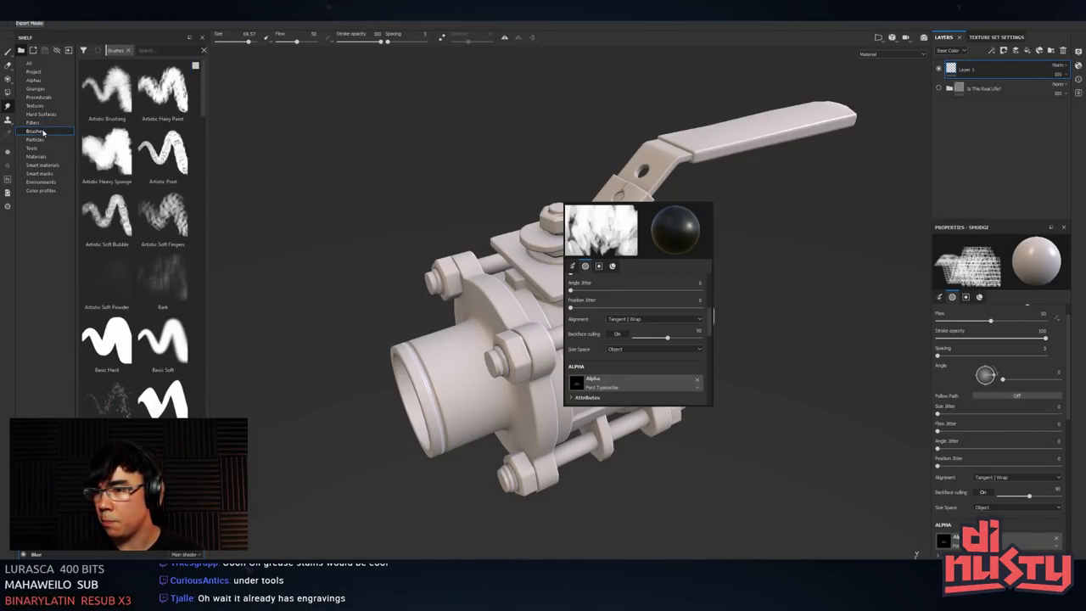
left_click(47, 65)
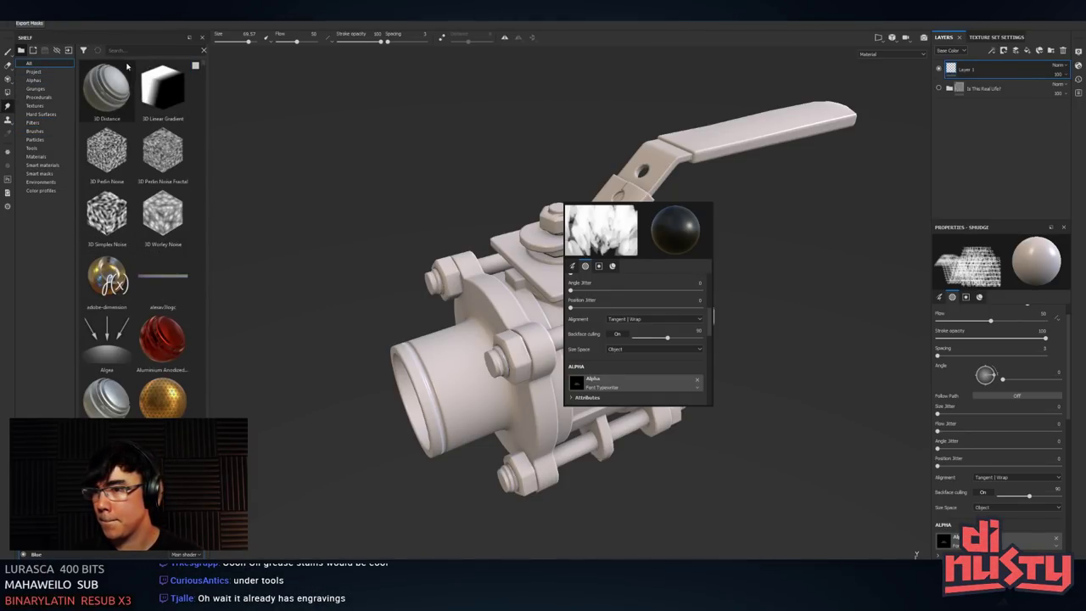
left_click(9, 53)
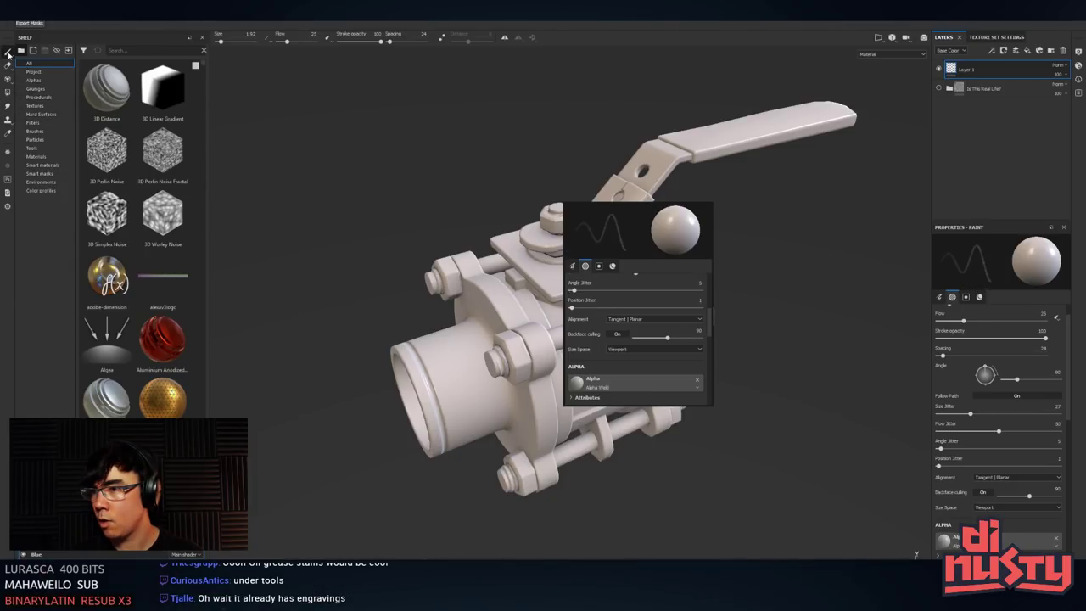
left_click(45, 132)
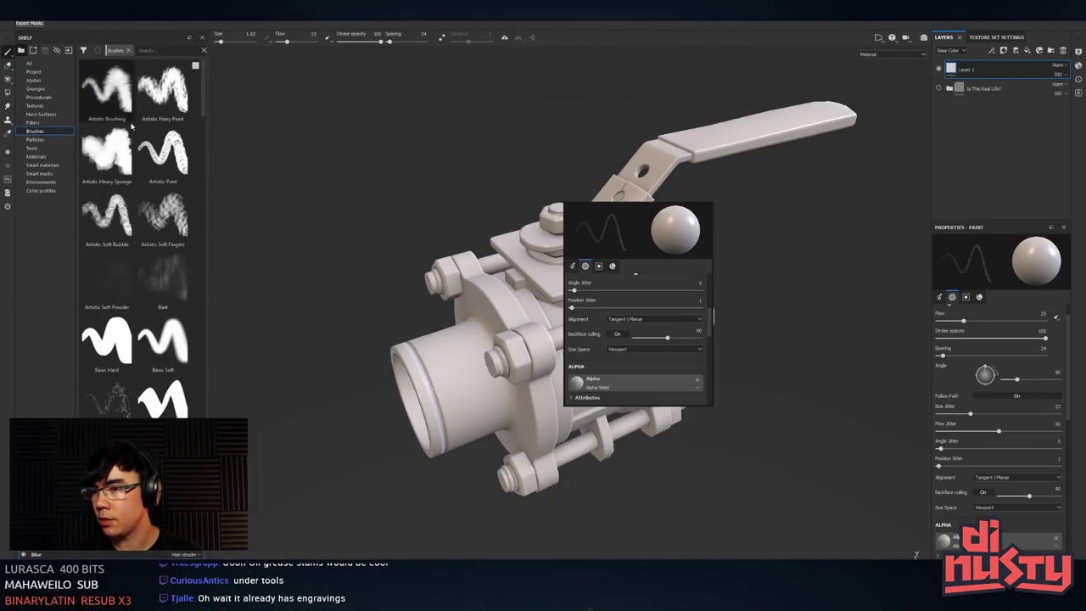
scroll(156, 166, "down", 3)
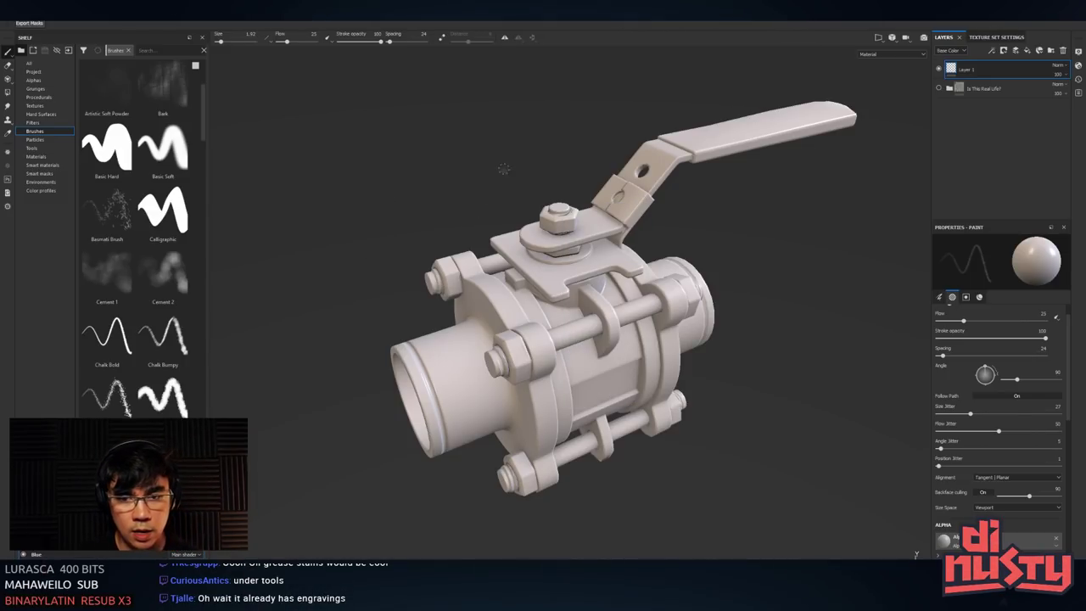
- Show the height channel on the valve and rename the new paint layer as High
left_click_drag(480, 197, 526, 117, "alt")
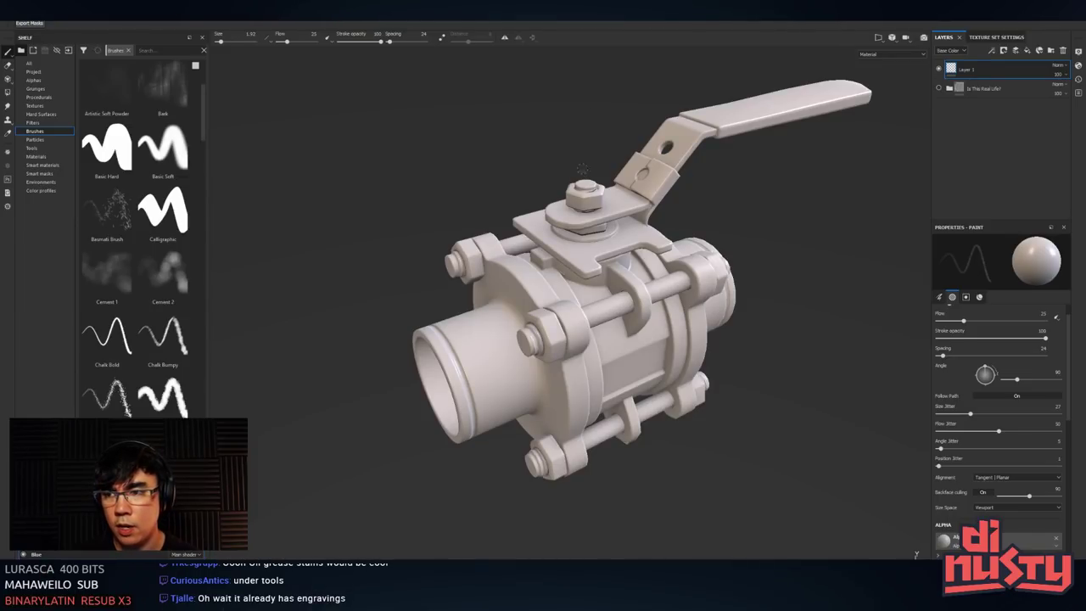
middle_click_drag(583, 169, 517, 189, "alt")
right_click_drag(517, 188, 599, 193, "alt")
left_click_drag(600, 193, 539, 293, "alt")
right_click_drag(539, 292, 678, 290, "alt")
left_click_drag(679, 291, 691, 193, "alt")
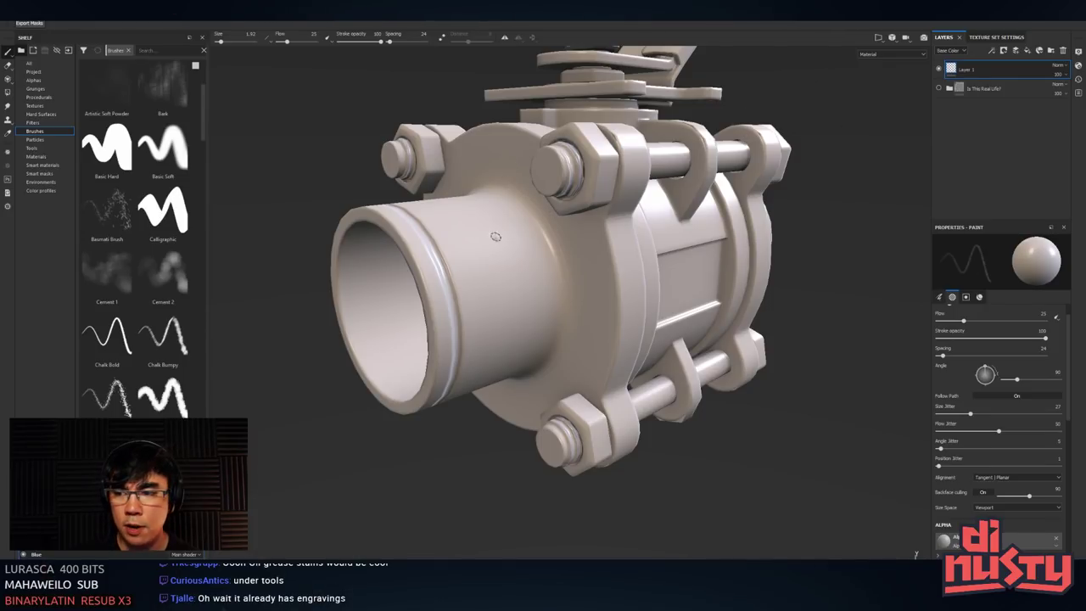
middle_click_drag(495, 237, 513, 228, "alt")
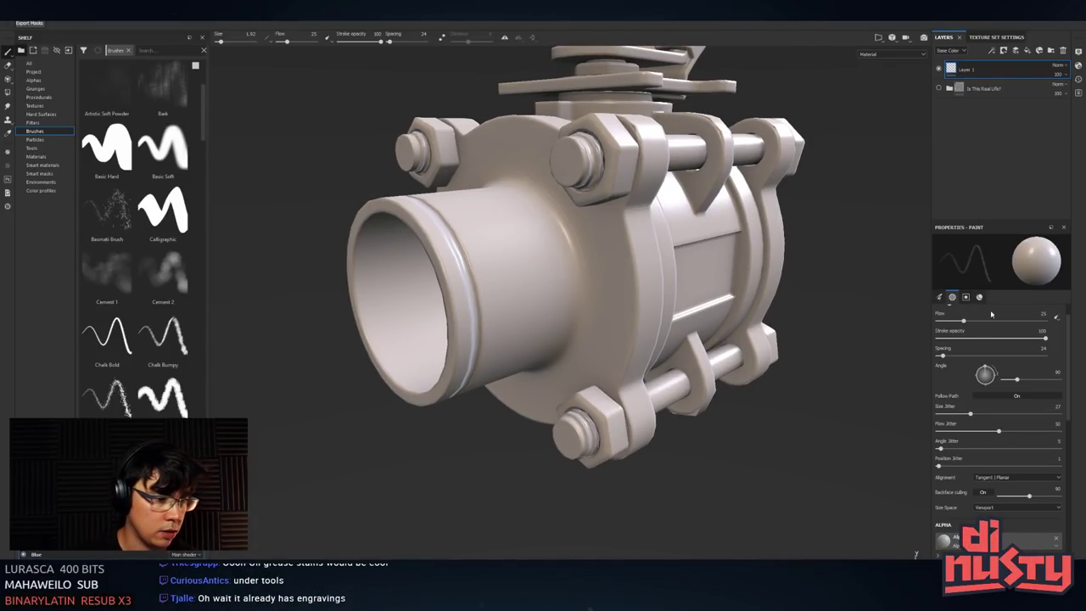
key("c")
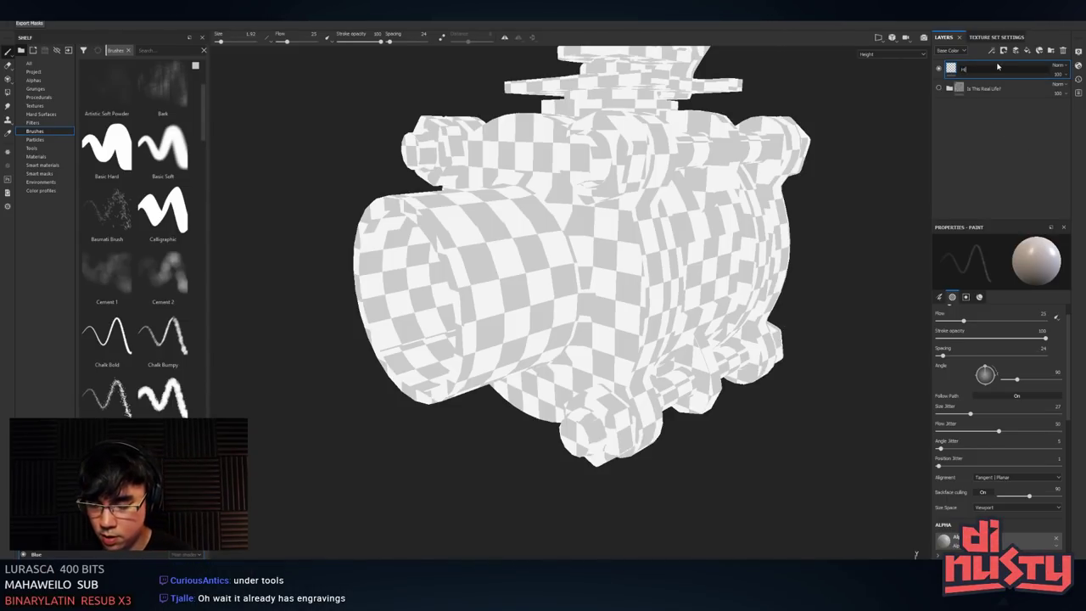
key("Return")
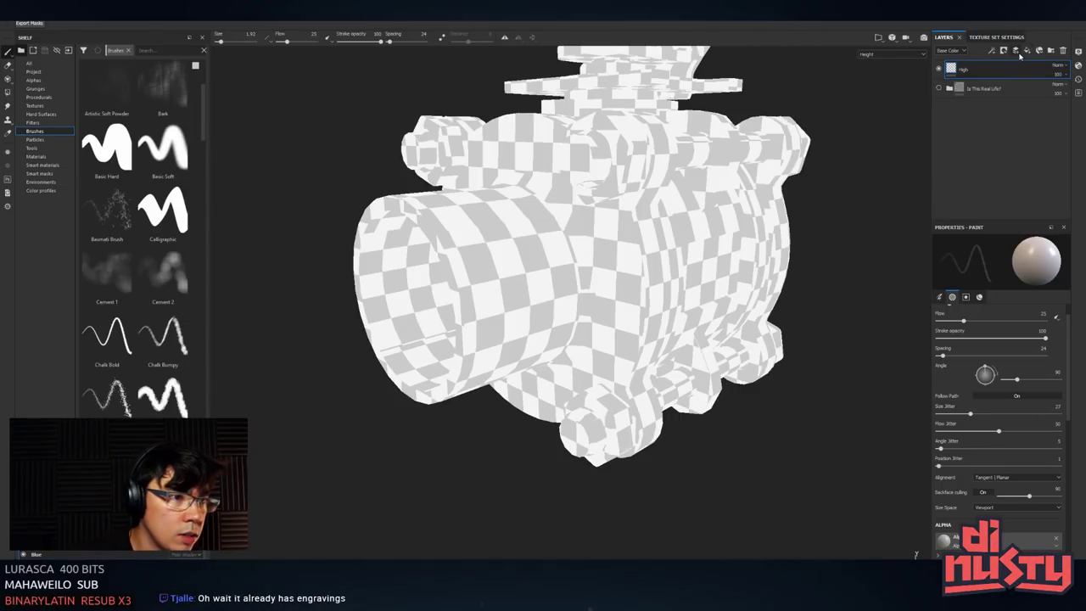
- Add a fill layer directly beneath the High layer and keep only its color channel enabled
left_click(1027, 53)
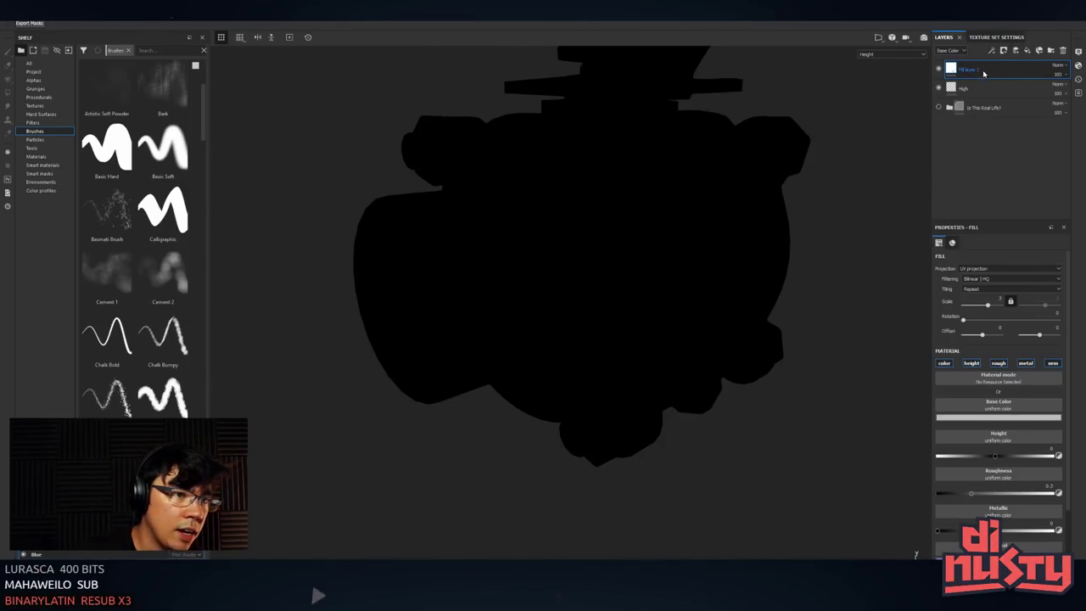
left_click_drag(984, 72, 981, 96)
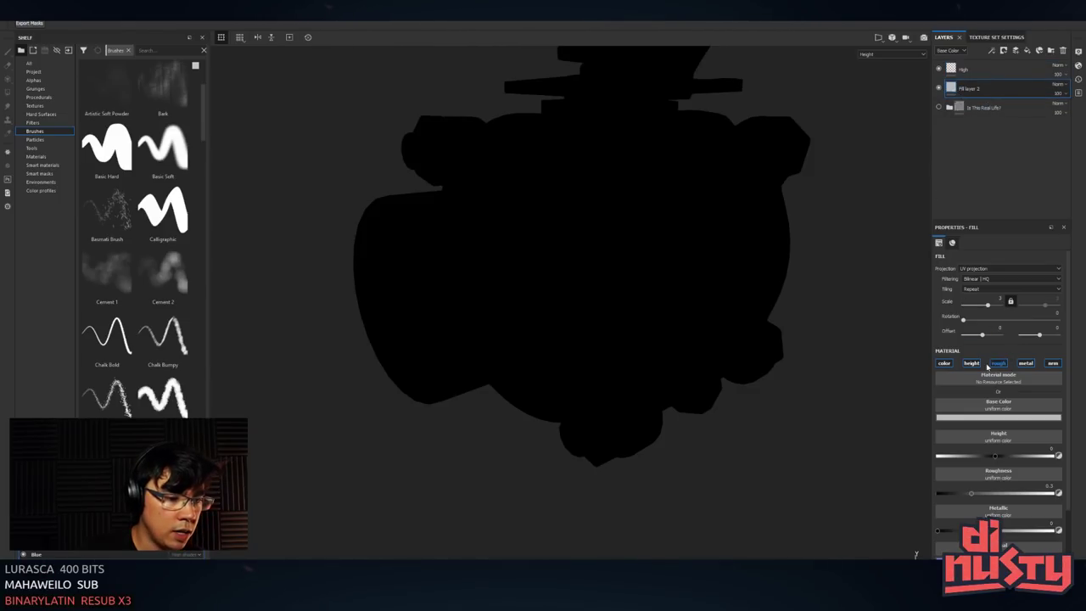
left_click(971, 363)
left_click(998, 363)
left_click(1025, 363)
left_click(1051, 363)
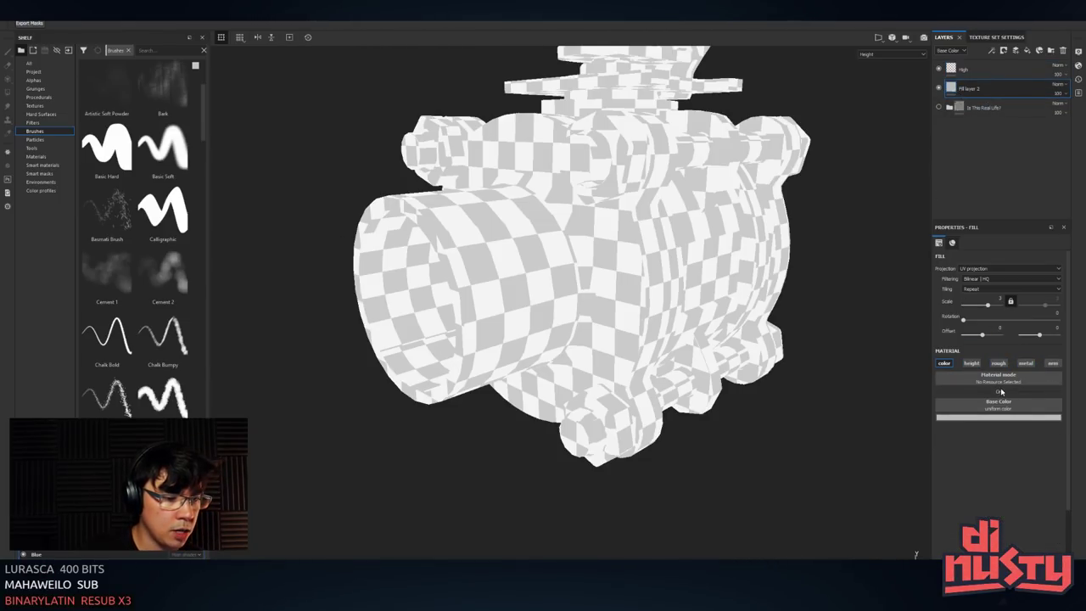
- Switch the viewport display to the Base Color channel alone
left_click(1009, 418)
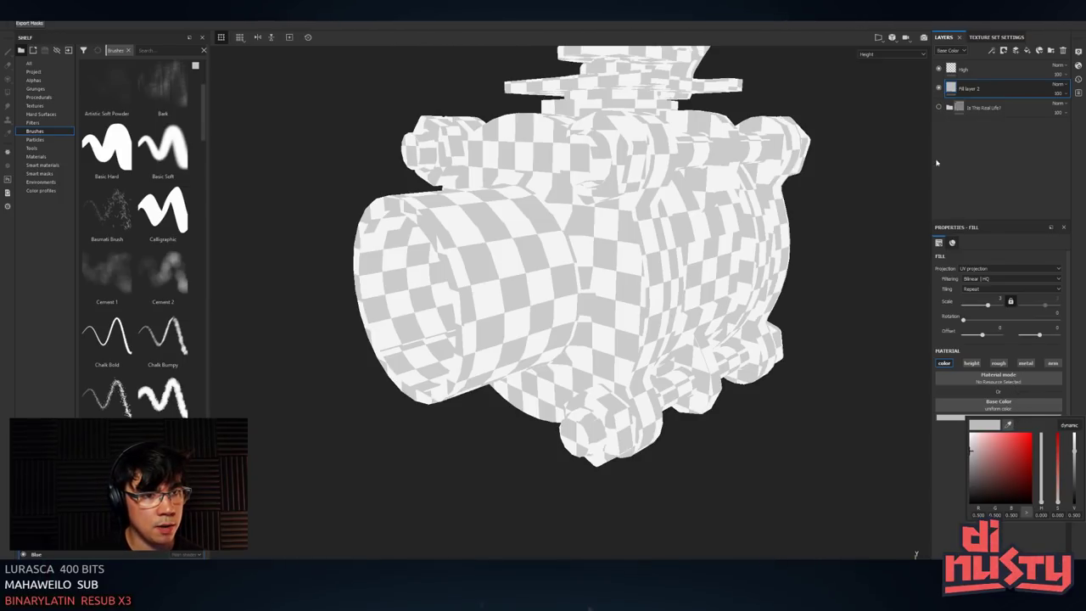
left_click(887, 55)
left_click(890, 105)
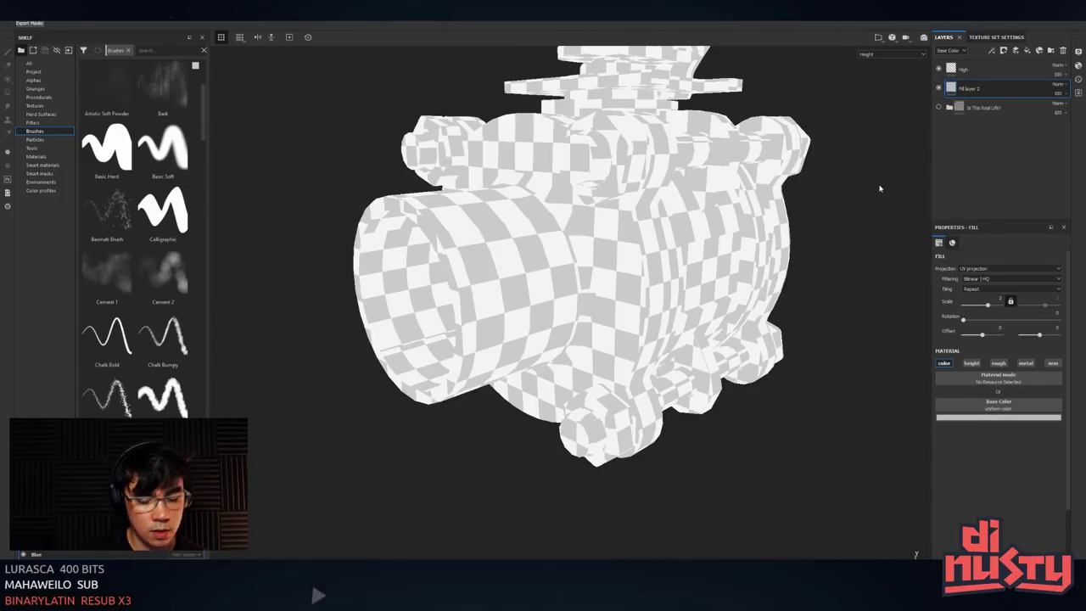
left_click(998, 416)
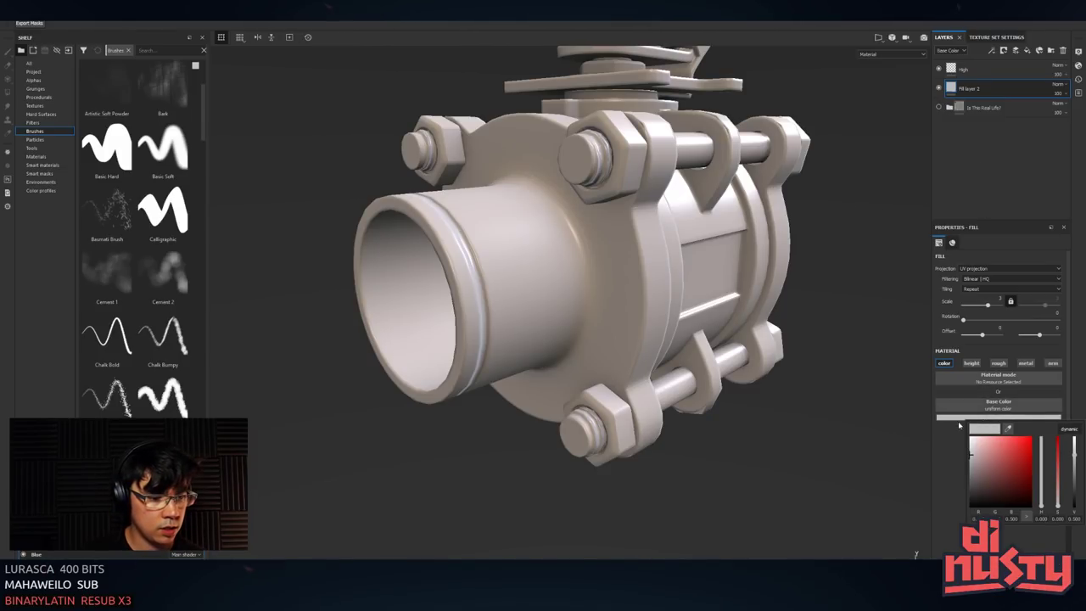
left_click(902, 429)
key("c")
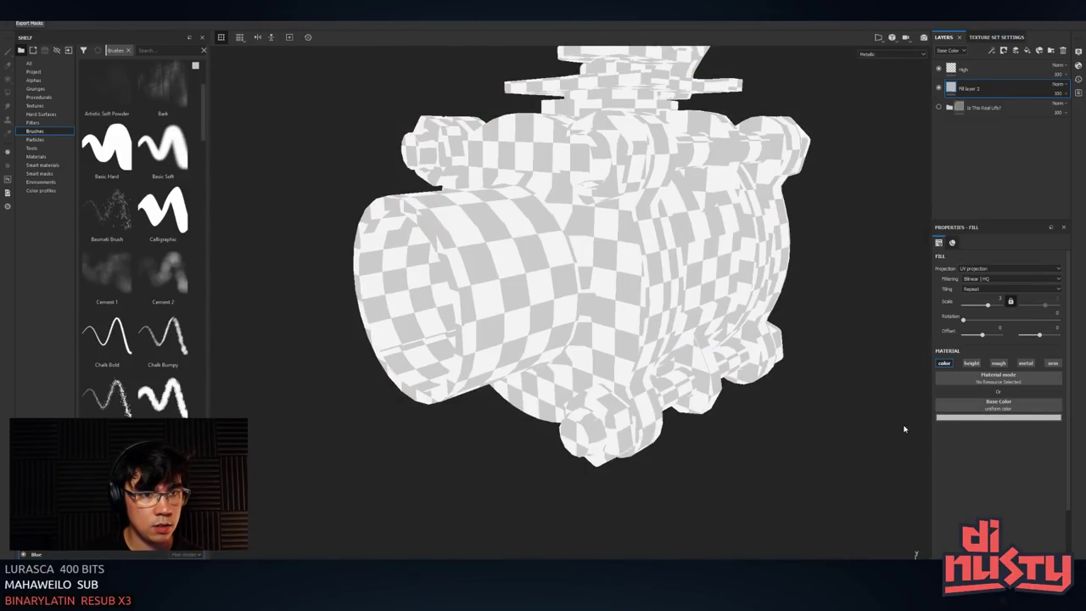
key("c")
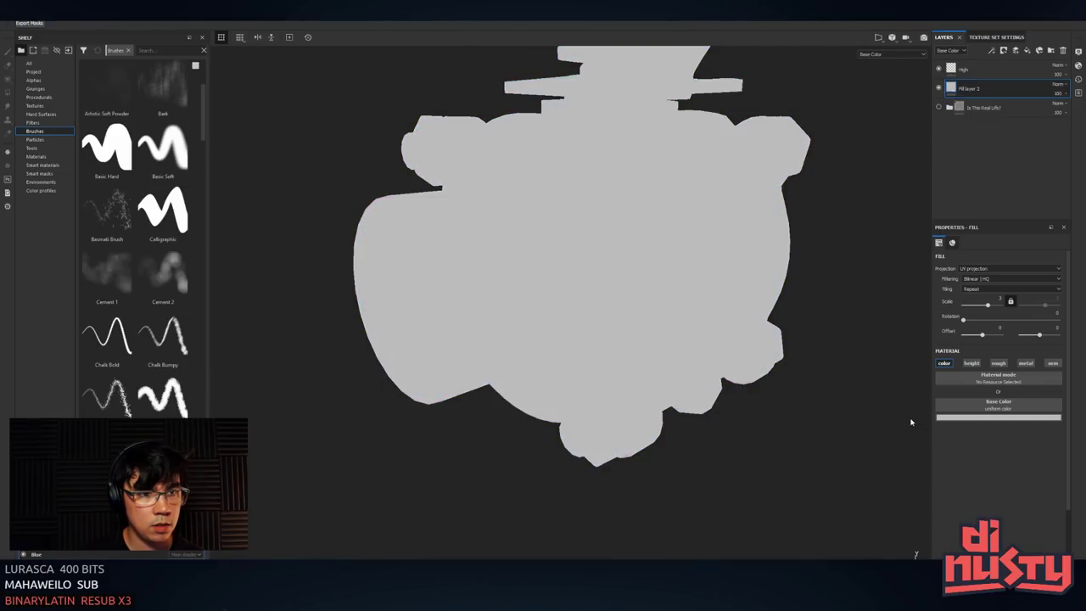
- Set the fill layer's base color to a pale, desaturated light blue
left_click(975, 417)
left_click(992, 450)
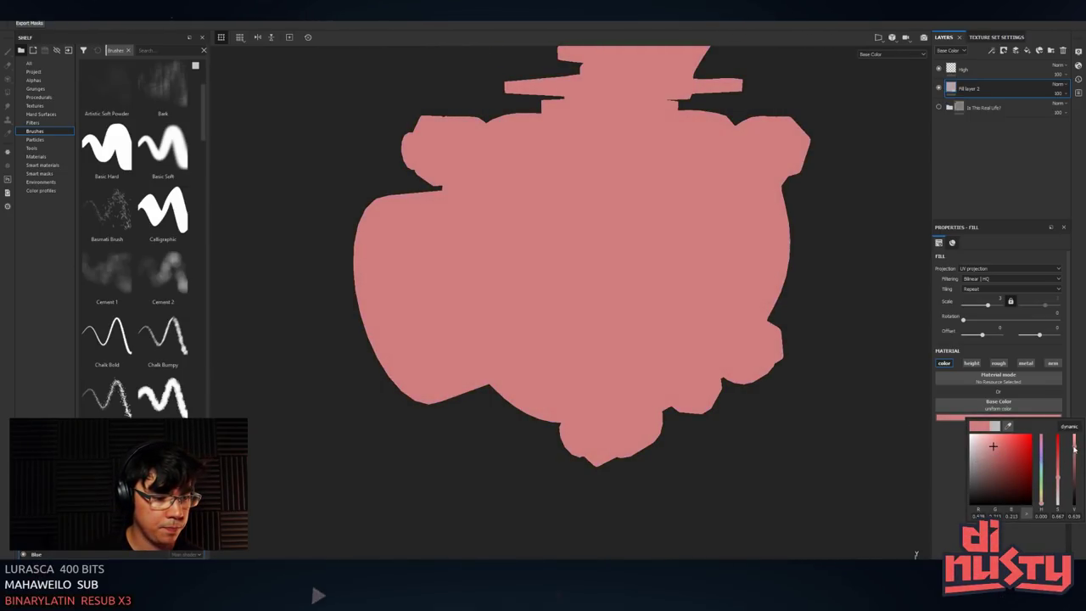
left_click(1043, 481)
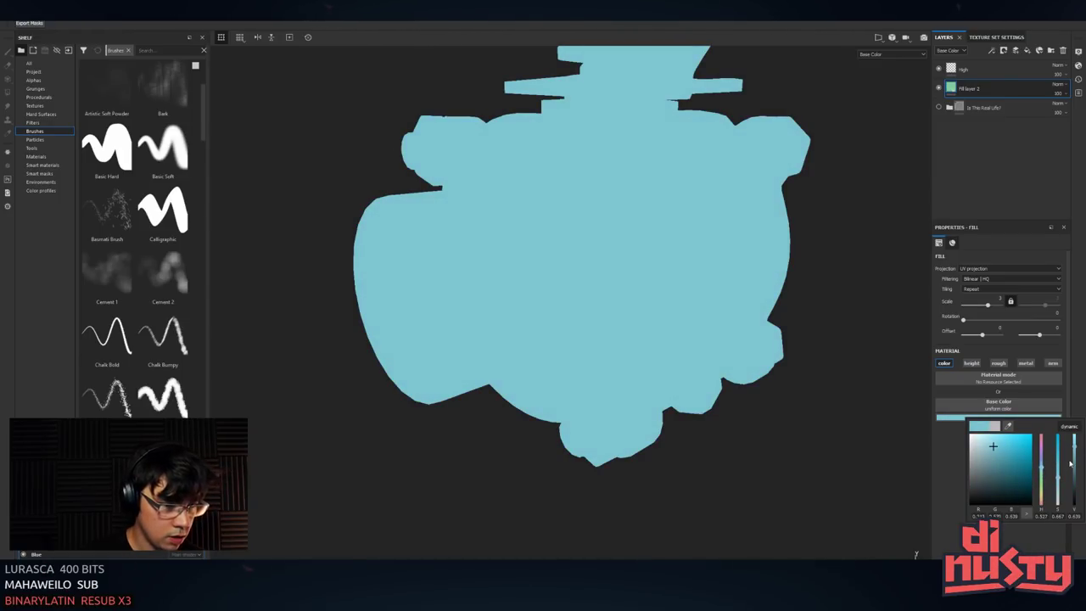
left_click_drag(1060, 476, 1058, 496)
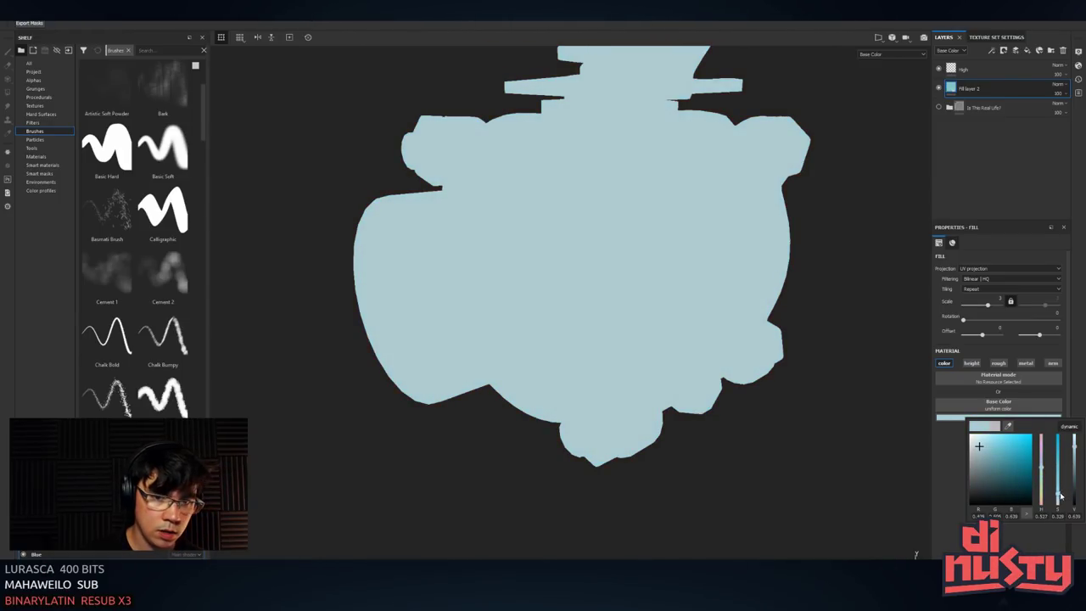
- Select the High paint layer and load the Basic Hard brush at a size of about 5.71
left_click_drag(840, 339, 866, 262, "alt")
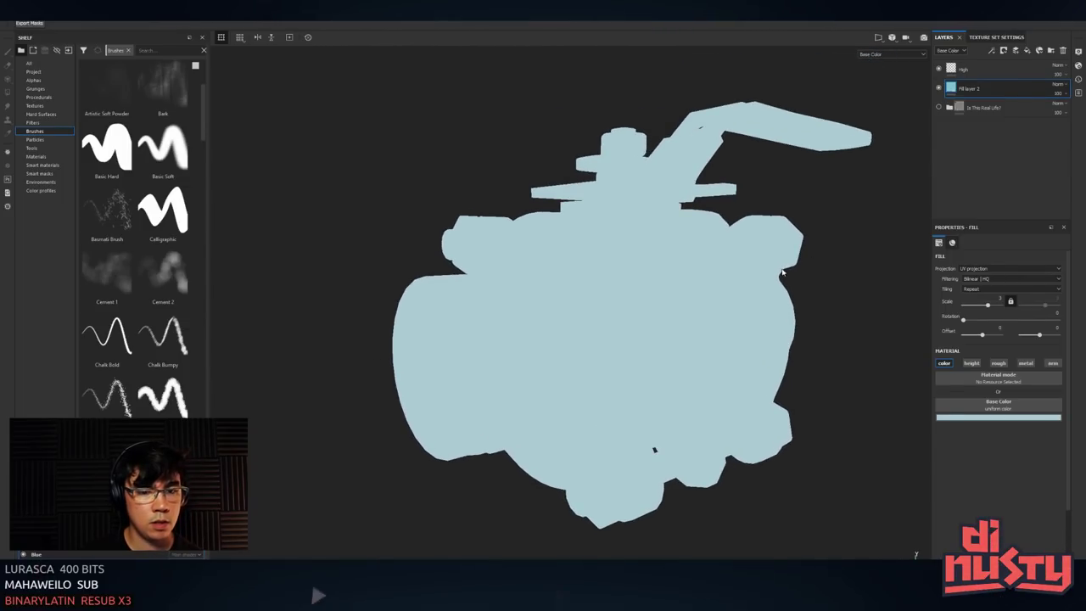
left_click_drag(782, 272, 811, 257, "alt")
left_click_drag(718, 279, 659, 284, "alt")
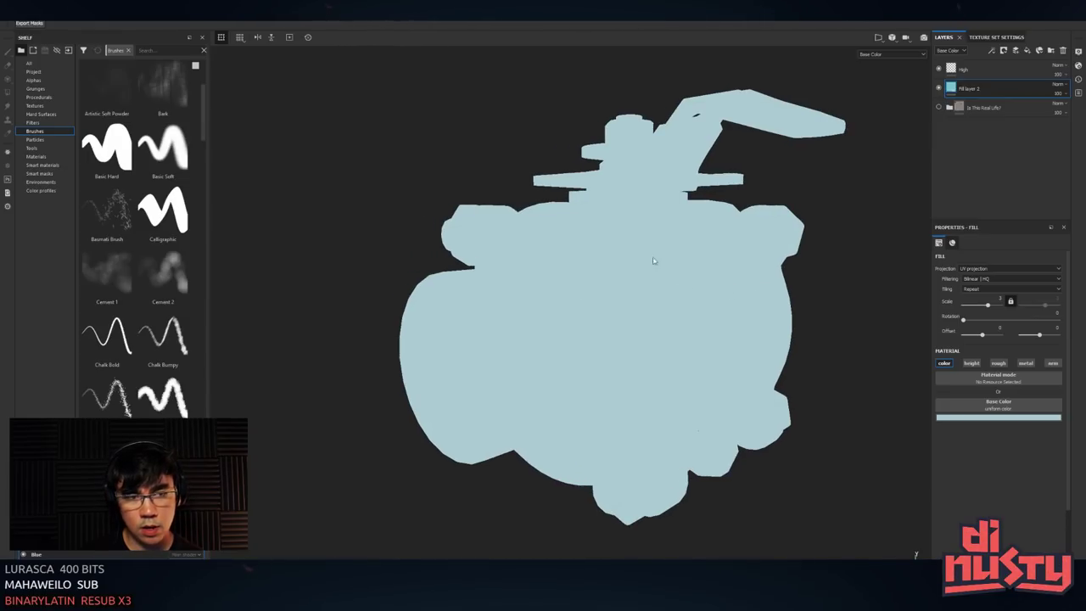
left_click(939, 70)
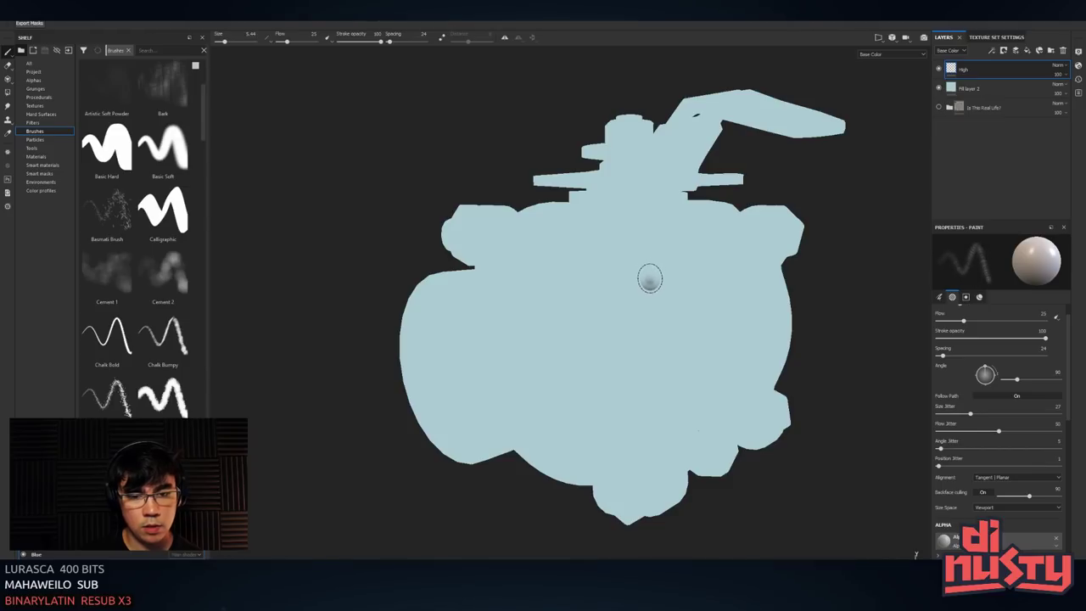
left_click(129, 157)
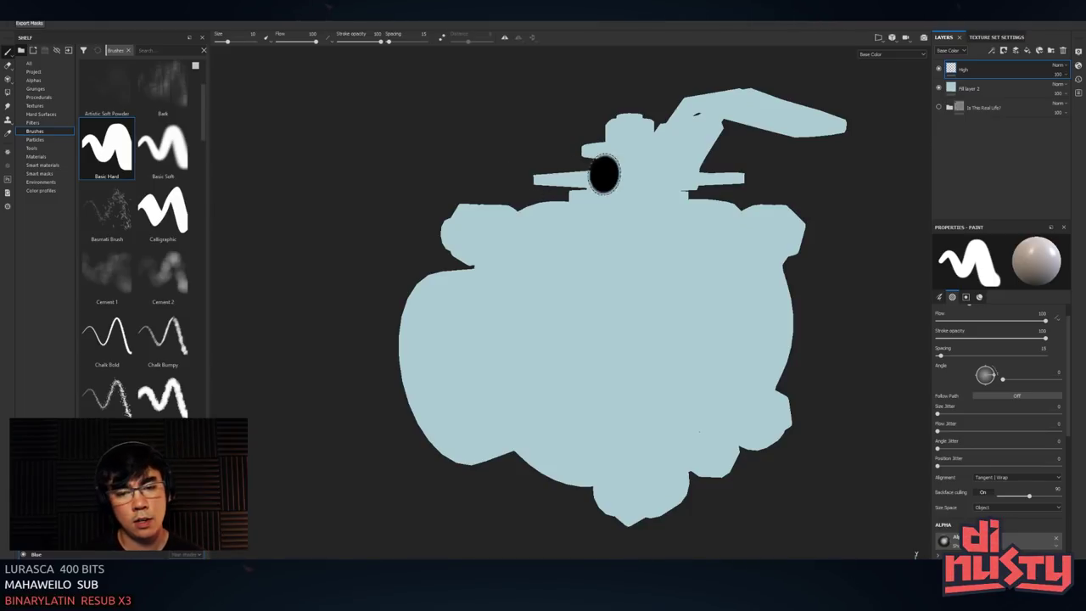
right_click_drag(621, 275, 602, 275, "ctrl")
key("bracketleft")
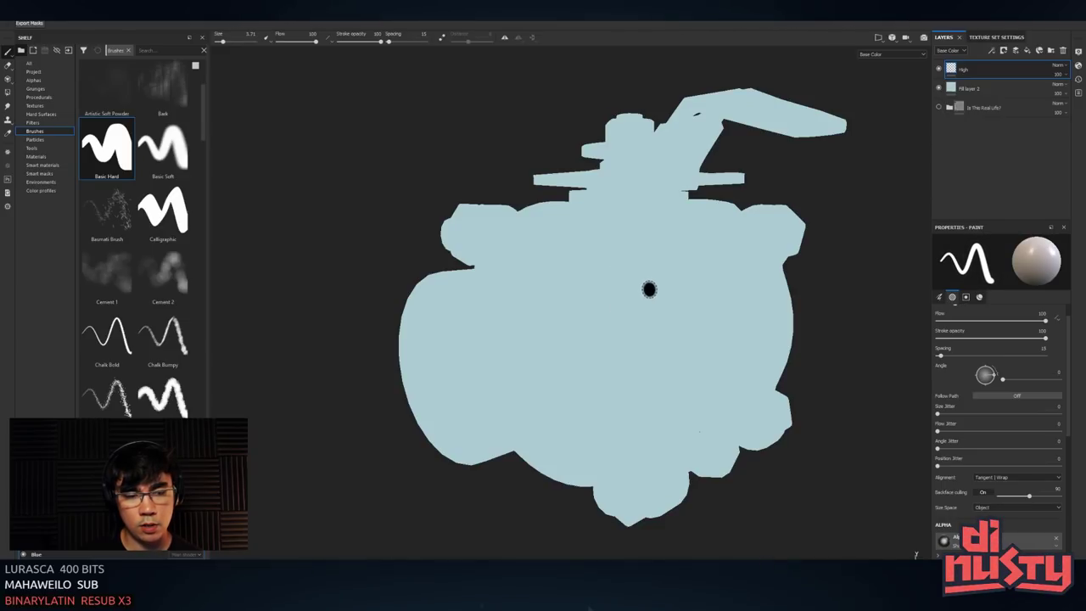
- Limit the brush material to the color channel and set its base color to a medium blue
right_click(702, 275)
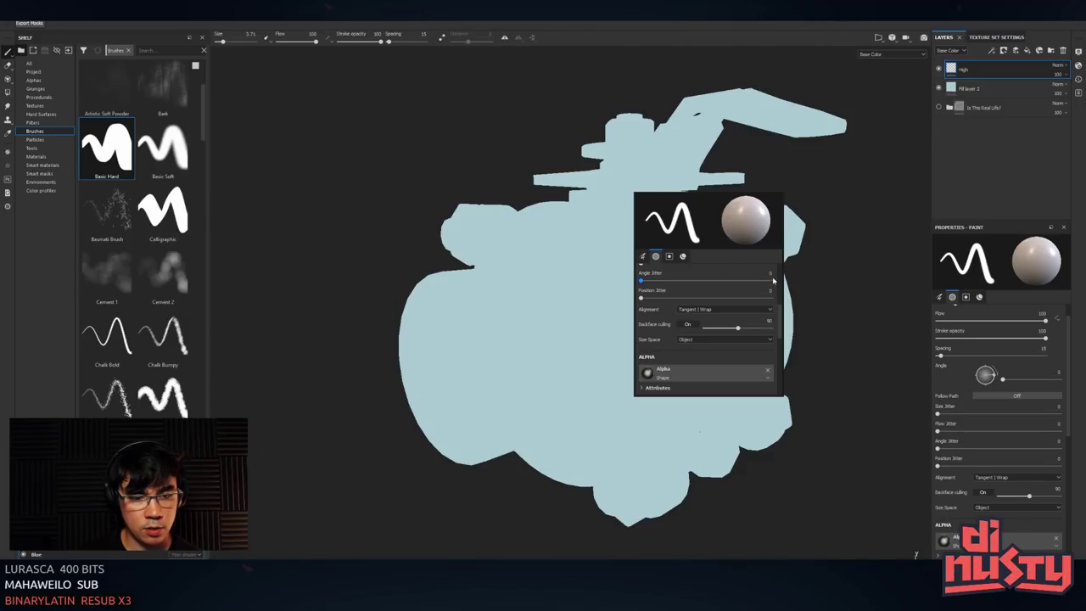
scroll(652, 259, "up", 4)
scroll(700, 316, "down", 10)
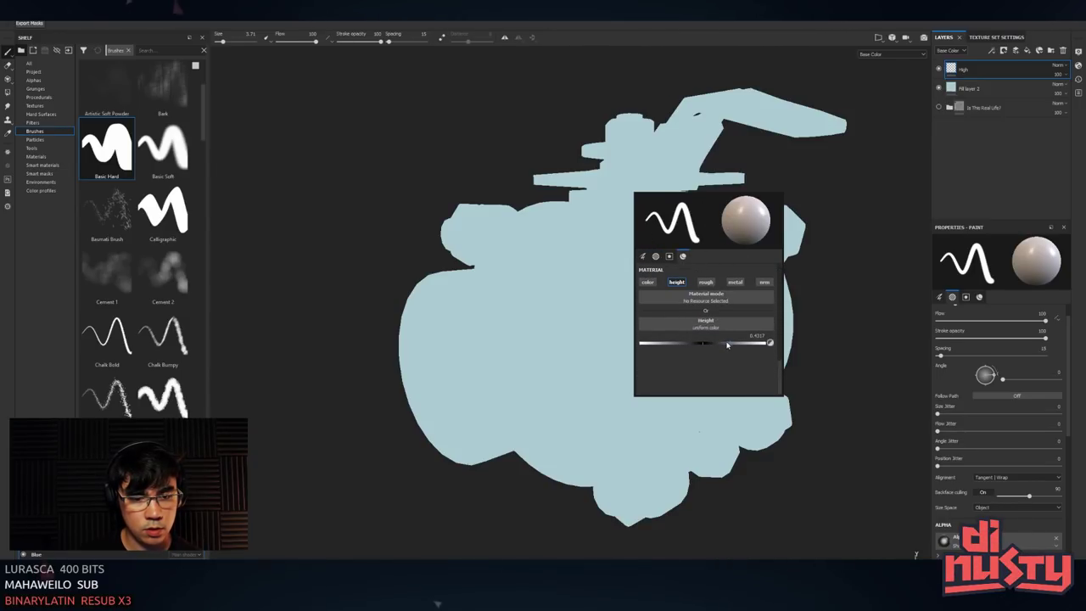
left_click(679, 283)
left_click(649, 295)
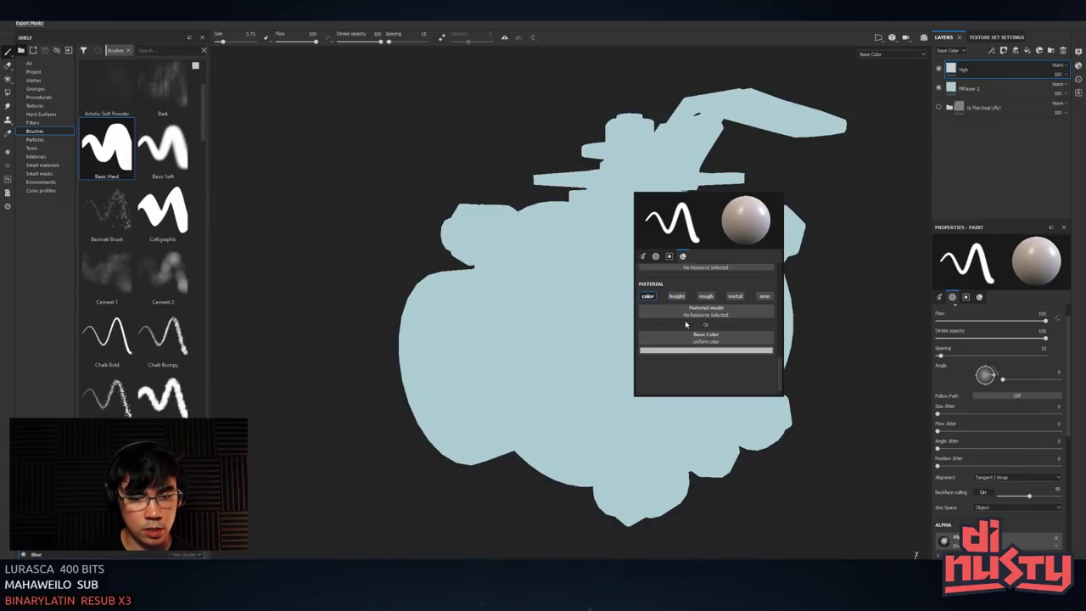
left_click(692, 350)
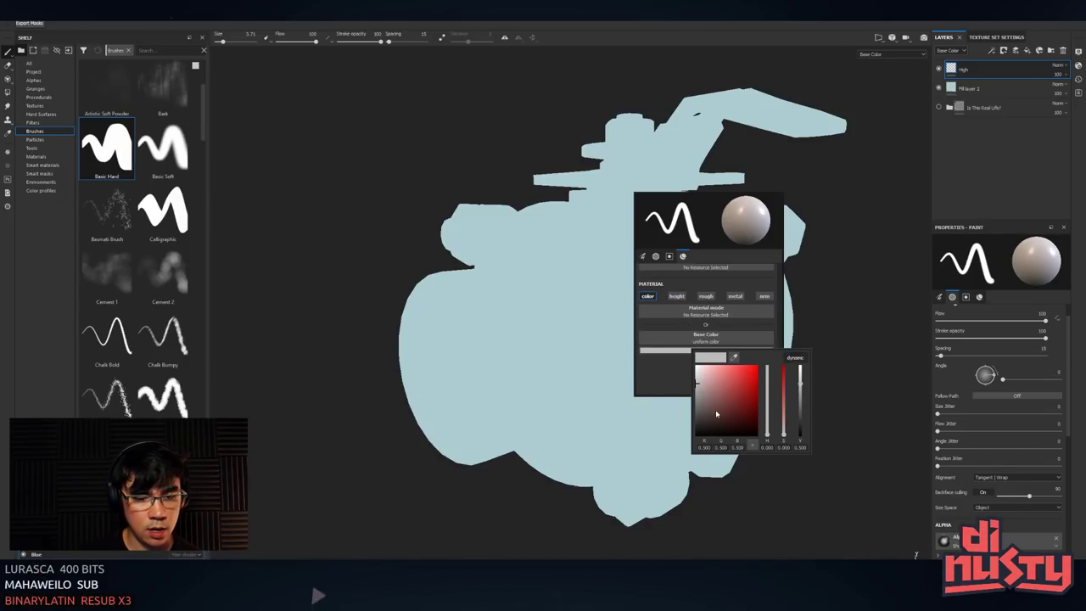
mouse_move(779, 404)
left_mouse_down()
mouse_move(785, 372)
mouse_move(783, 406)
left_mouse_up()
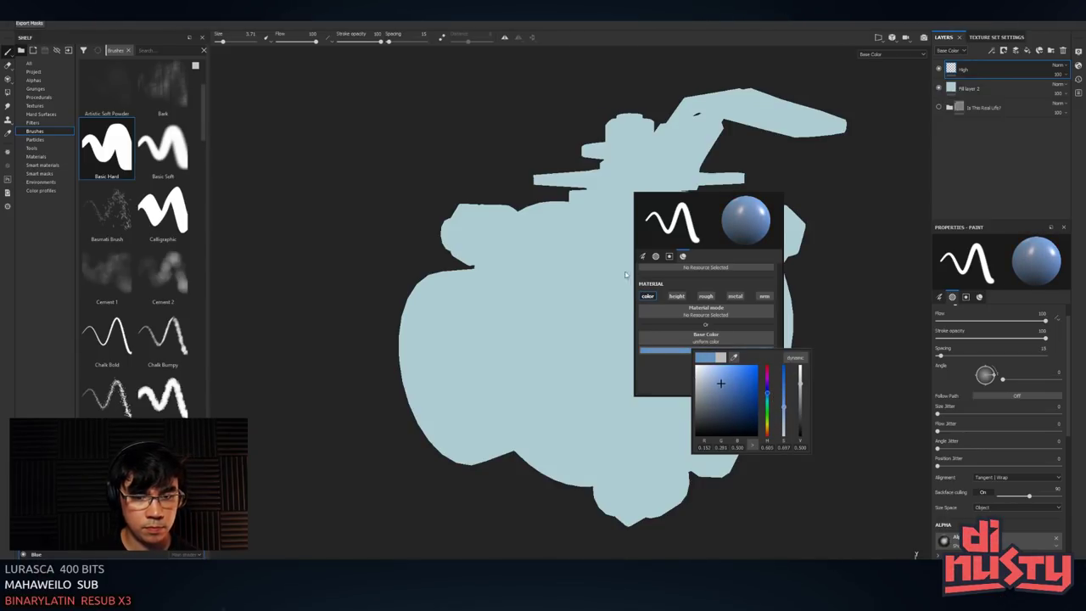
- Try loose zigzag strokes in the medium blue on the front of the valve body and undo them
mouse_move(582, 251)
left_mouse_down()
mouse_move(636, 295)
mouse_move(616, 265)
mouse_move(650, 286)
mouse_move(670, 281)
mouse_move(579, 304)
mouse_move(609, 329)
left_mouse_up()
scroll(623, 260, "up", 1)
key("ctrl+z")
key("ctrl+z")
mouse_move(632, 240)
left_mouse_down()
mouse_move(698, 274)
mouse_move(661, 365)
mouse_move(637, 310)
mouse_move(667, 296)
mouse_move(606, 274)
mouse_move(655, 289)
left_mouse_up()
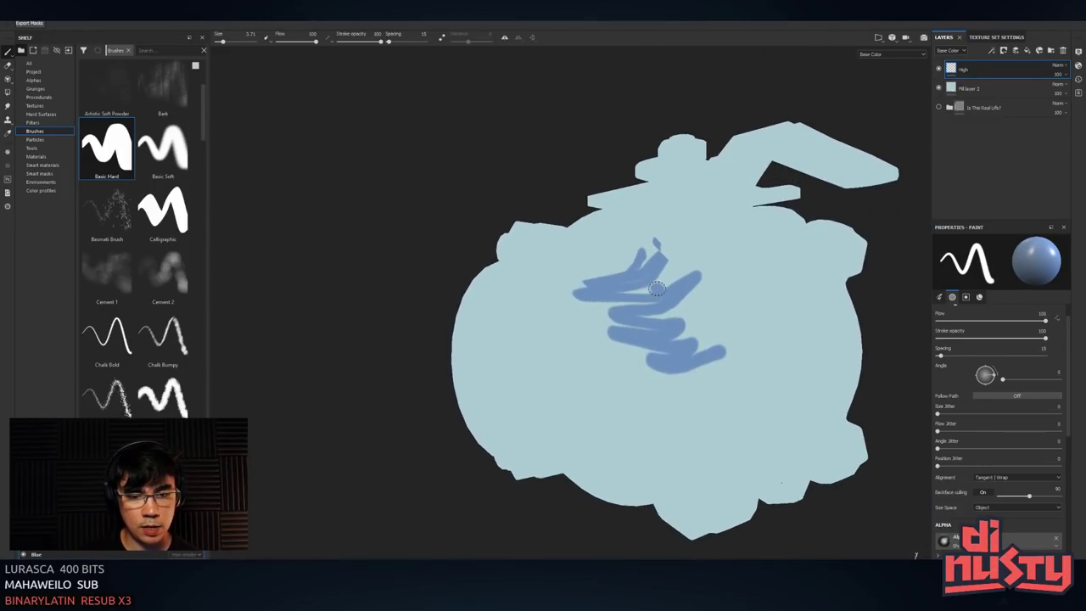
key("ctrl+z")
- Switch the viewport to the full Material display and inspect the lit valve from the front
left_click_drag(717, 238, 659, 228, "alt")
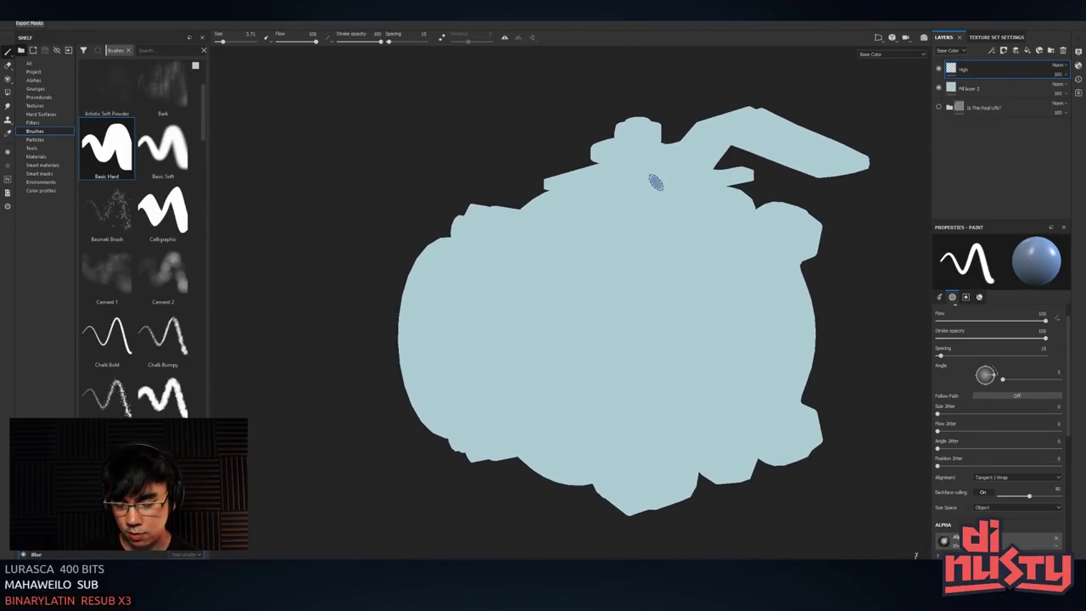
key("m")
mouse_move(625, 272)
left_mouse_down("alt")
mouse_move(613, 302)
mouse_move(594, 276)
mouse_move(652, 263)
mouse_move(592, 245)
mouse_move(597, 349)
mouse_move(614, 275)
left_mouse_up("alt")
left_click_drag(588, 330, 681, 221, "alt")
- Select Fill layer 2 and browse the shelf's smart materials and smart masks
double_click(974, 88)
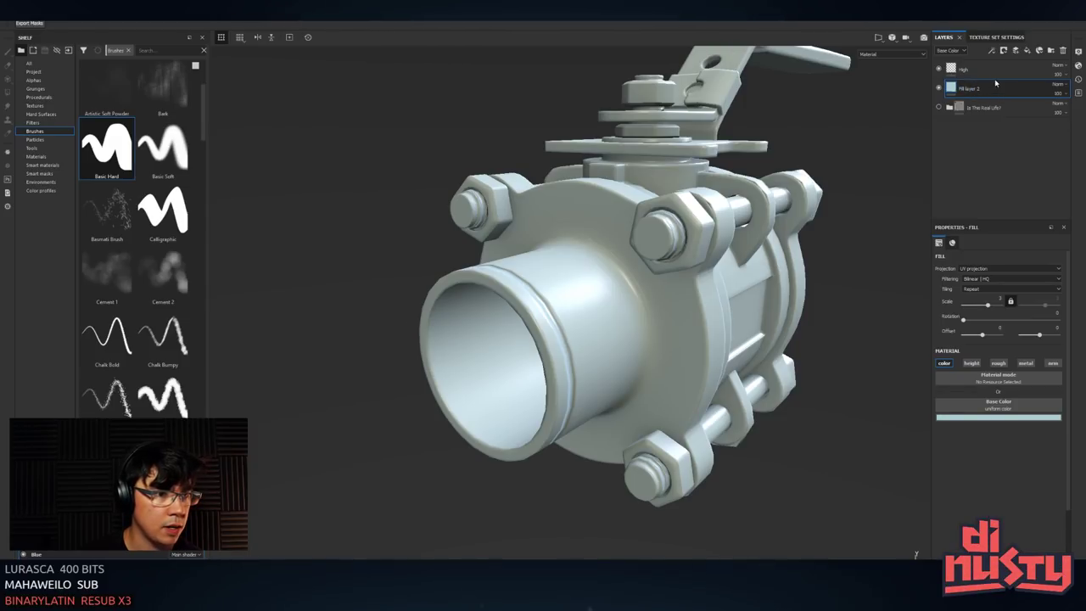
left_click(43, 165)
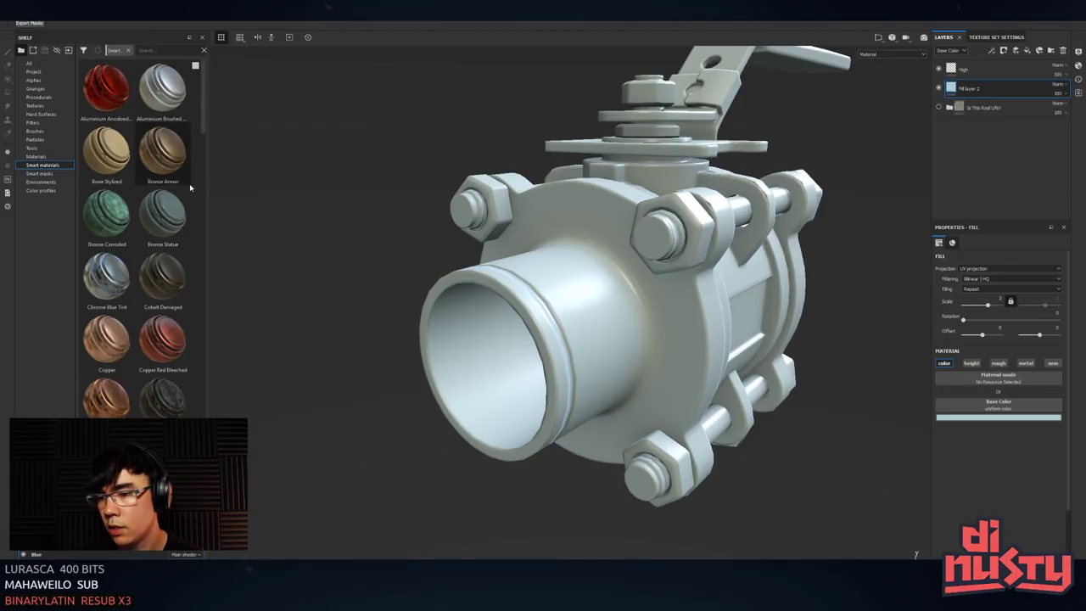
scroll(204, 126, "down", 1)
left_click(39, 173)
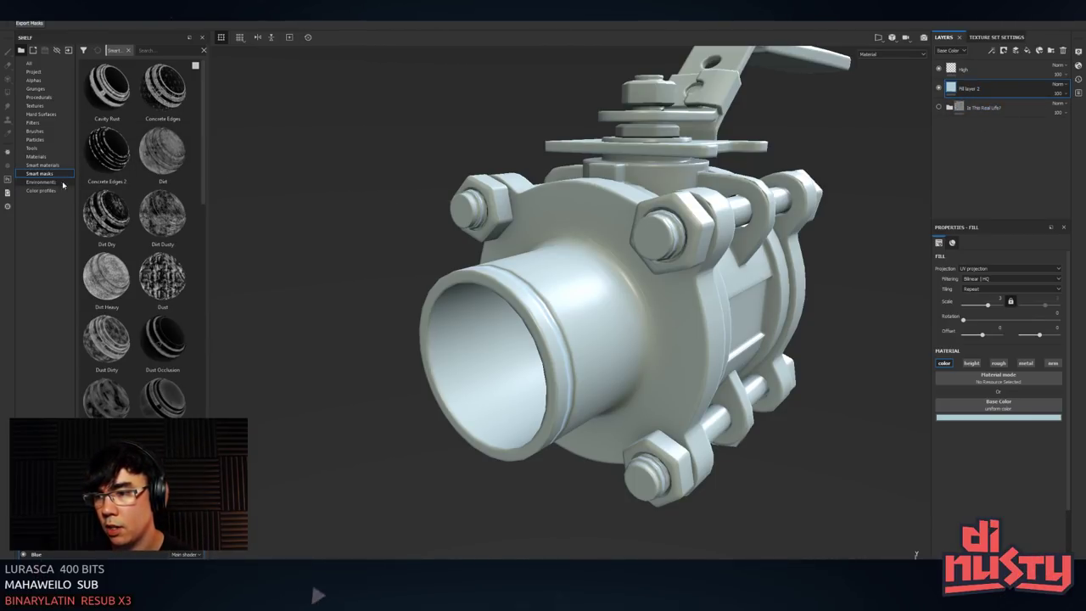
- Place a darker grey-blue duplicate of Fill layer 2 directly beneath the original
key("ctrl+d")
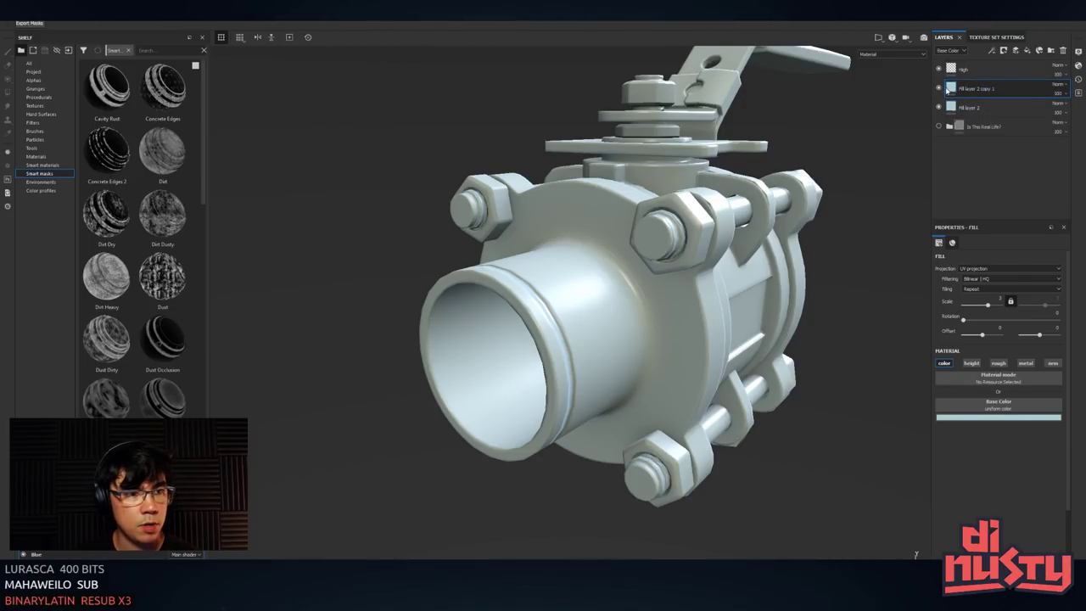
left_click(958, 416)
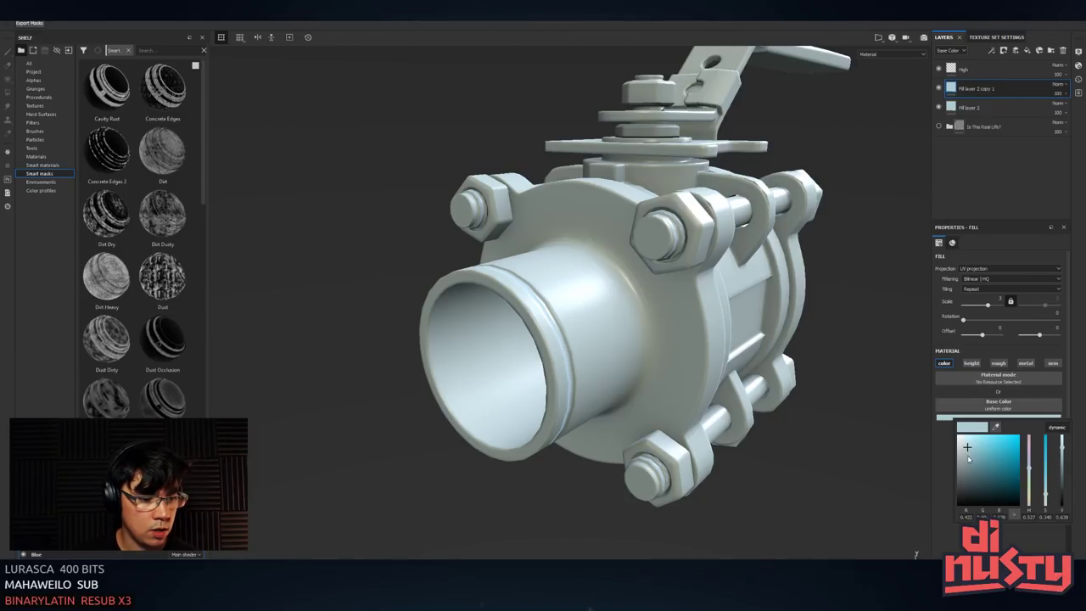
left_click(968, 458)
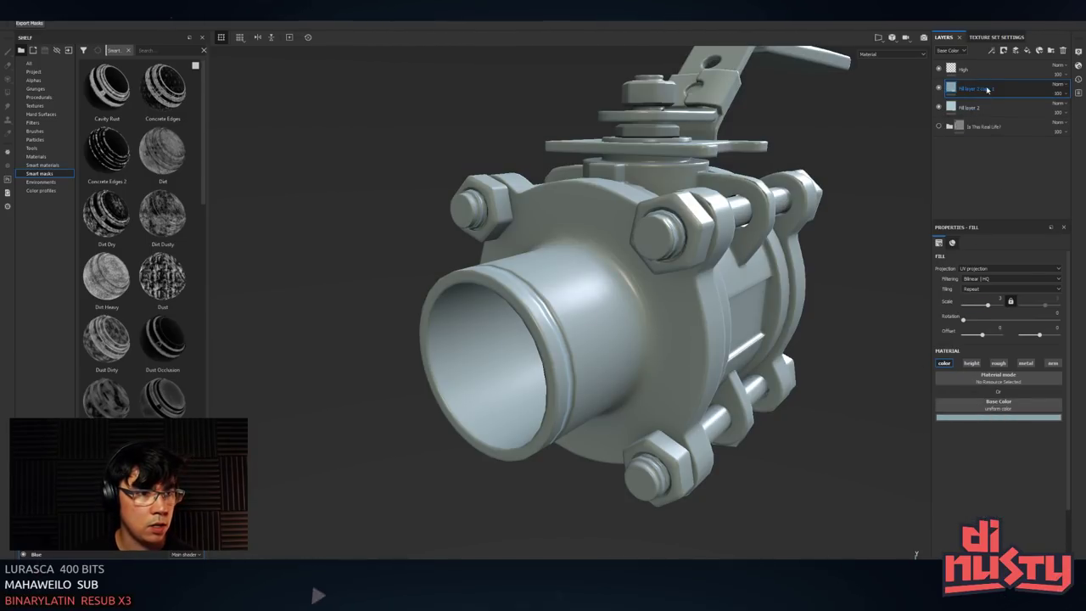
left_click_drag(975, 88, 1006, 108)
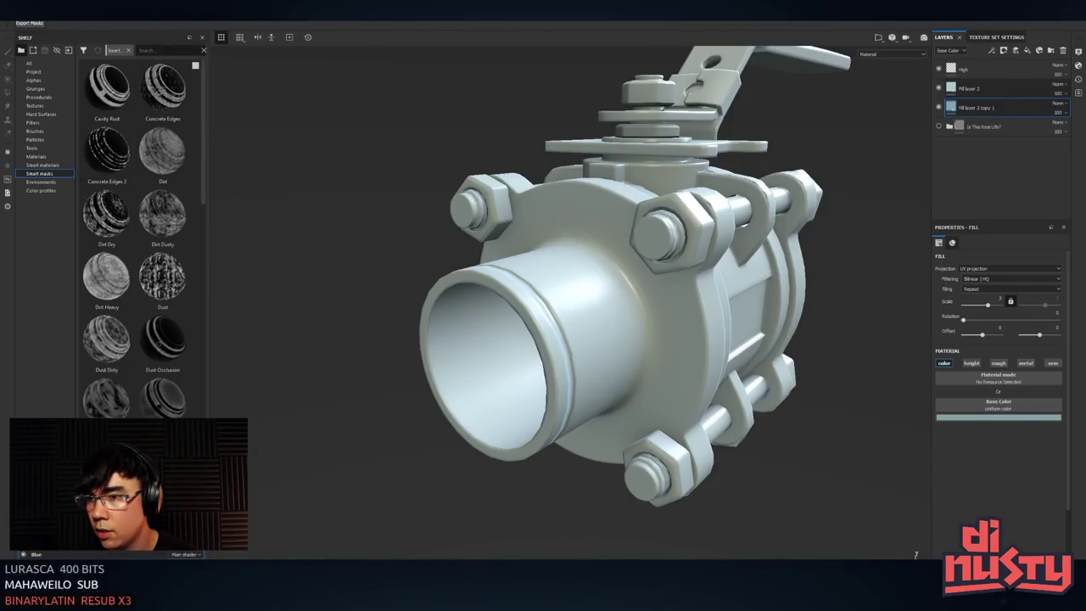
type("ed")
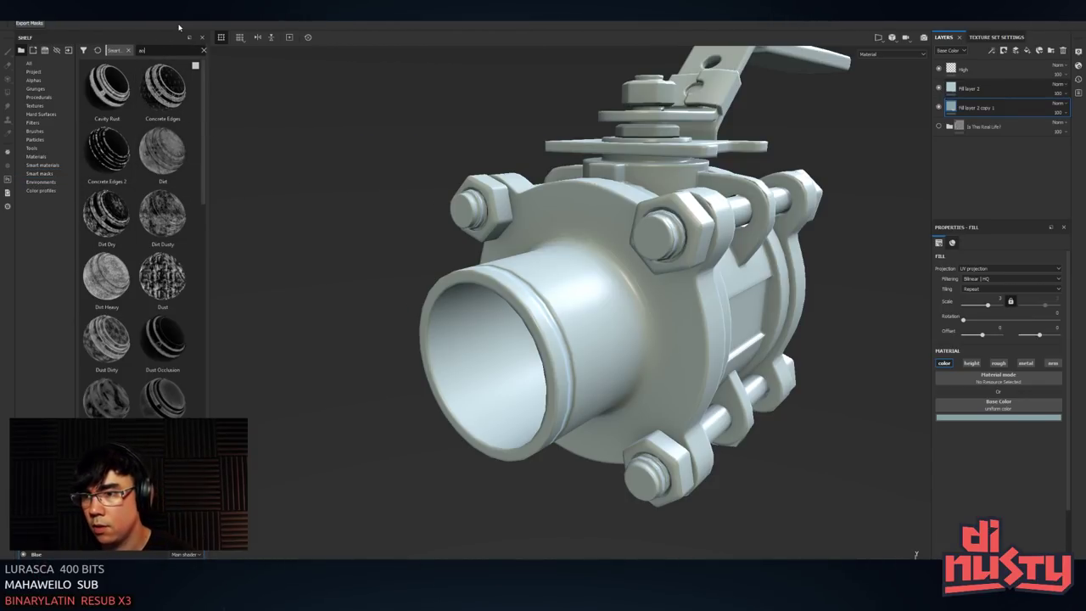
key("BackSpace")
key("BackSpace")
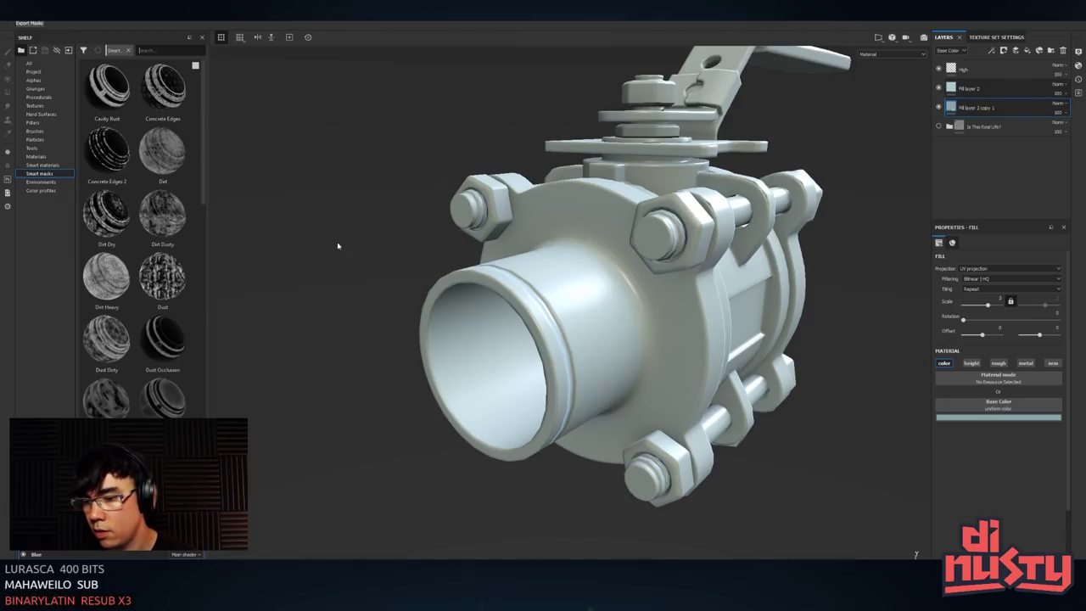
- Try the Dust Occlusion smart mask on the darker duplicate layer in the Base Color display, and undo the mask
left_click_drag(163, 338, 1018, 114)
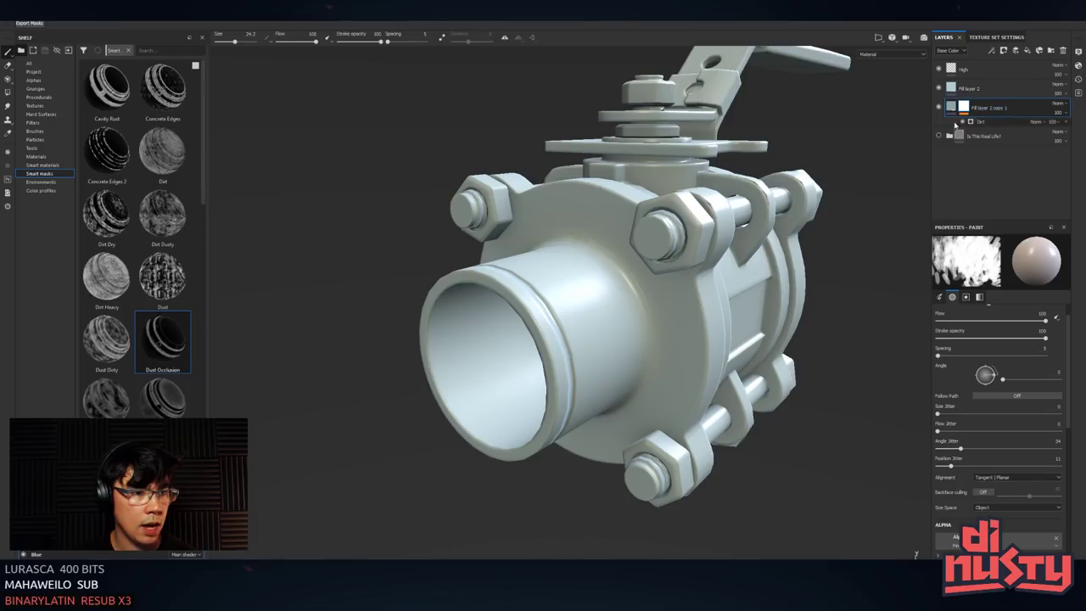
left_click_drag(822, 193, 823, 218, "alt")
key("c")
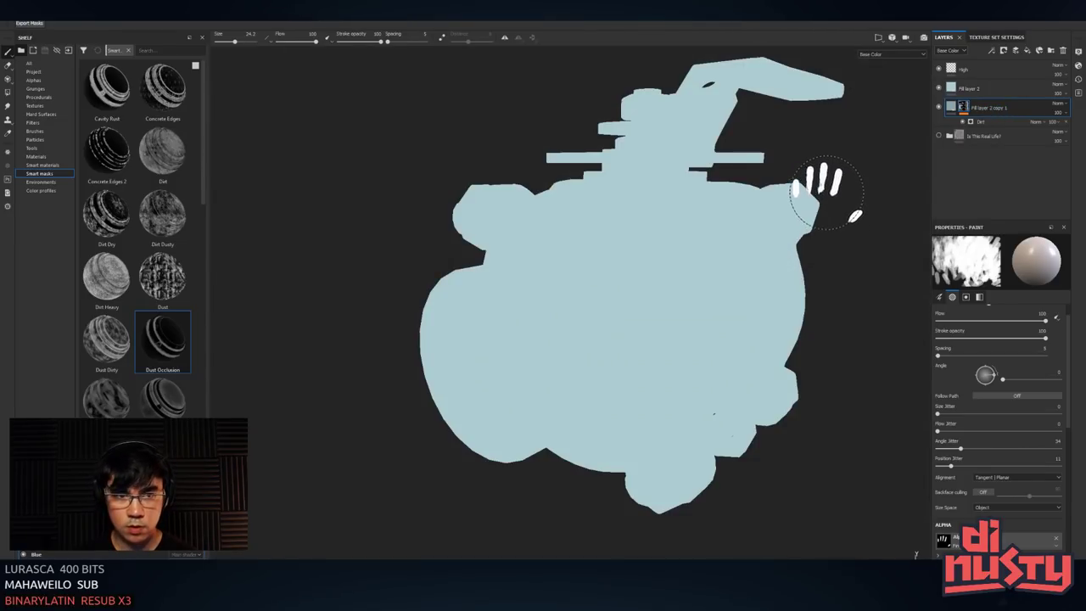
key("ctrl+z")
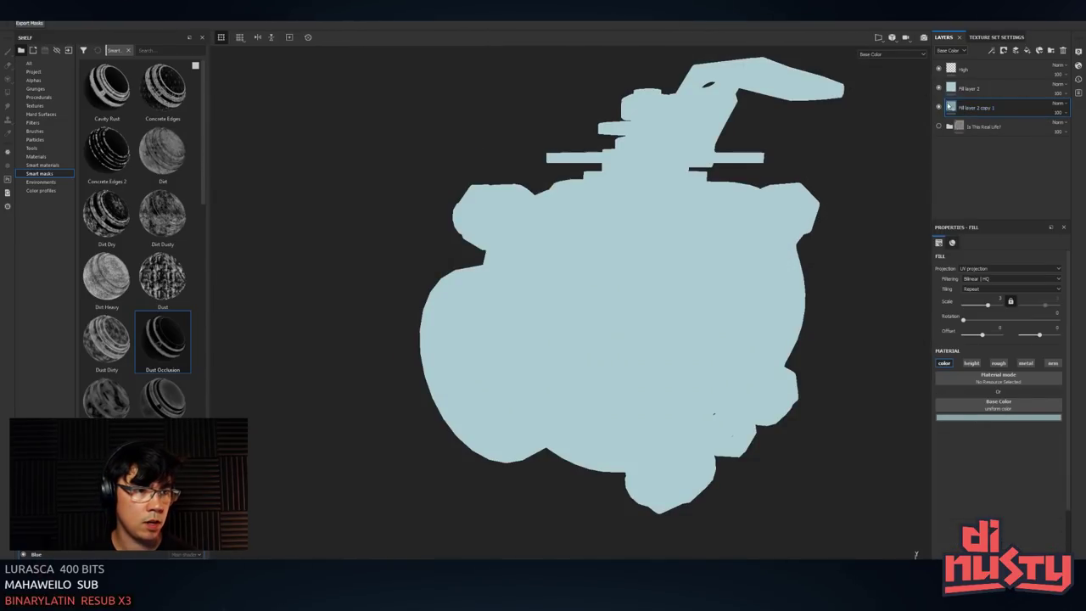
- Apply the Dust Occlusion smart mask to Fill layer 2 and open its Dirt generator's settings
left_click_drag(169, 335, 994, 90)
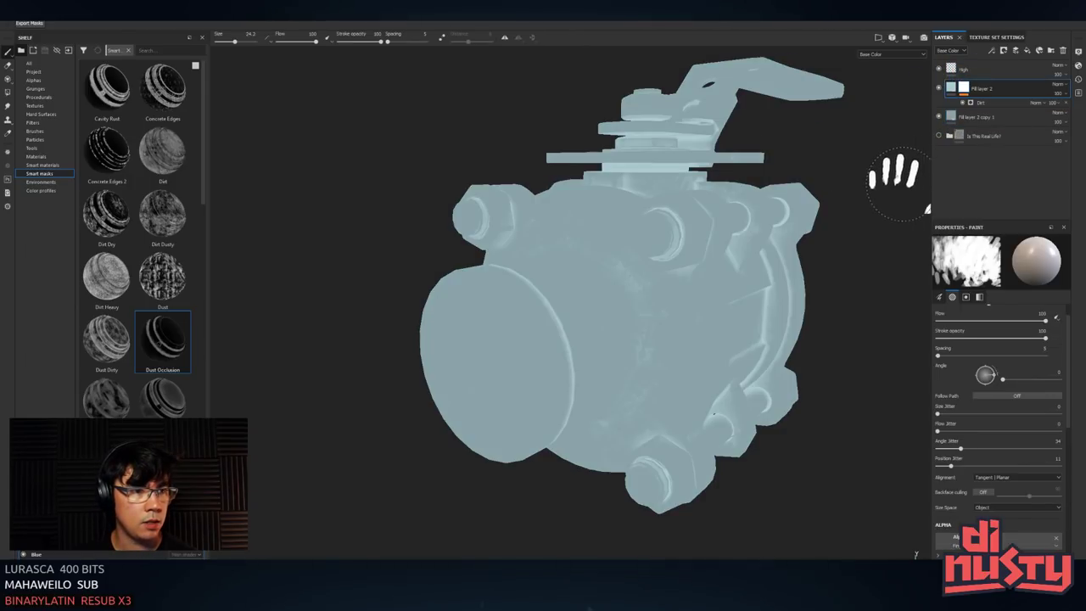
left_click_drag(879, 179, 835, 246, "alt")
left_click(1005, 103)
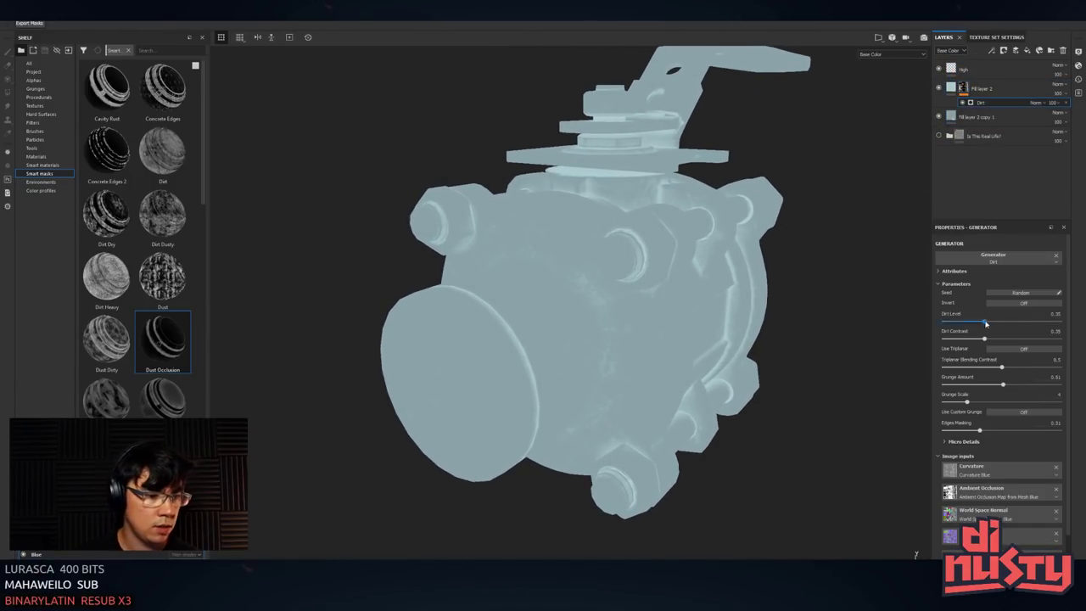
- Set the Dirt generator's level to 0.32, contrast to 0, triplanar on, triplanar blending contrast to 0.53 and grunge amount to 0.47
mouse_move(996, 321)
left_mouse_down()
mouse_move(943, 340)
mouse_move(954, 323)
mouse_move(980, 326)
left_mouse_up()
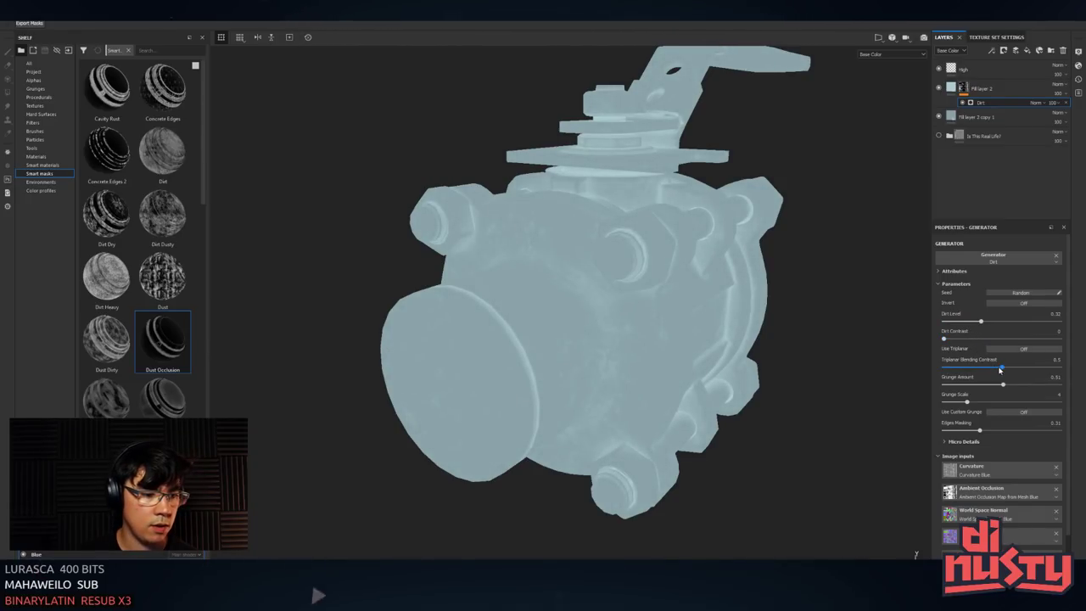
left_click_drag(1003, 368, 1006, 368)
left_click(1008, 349)
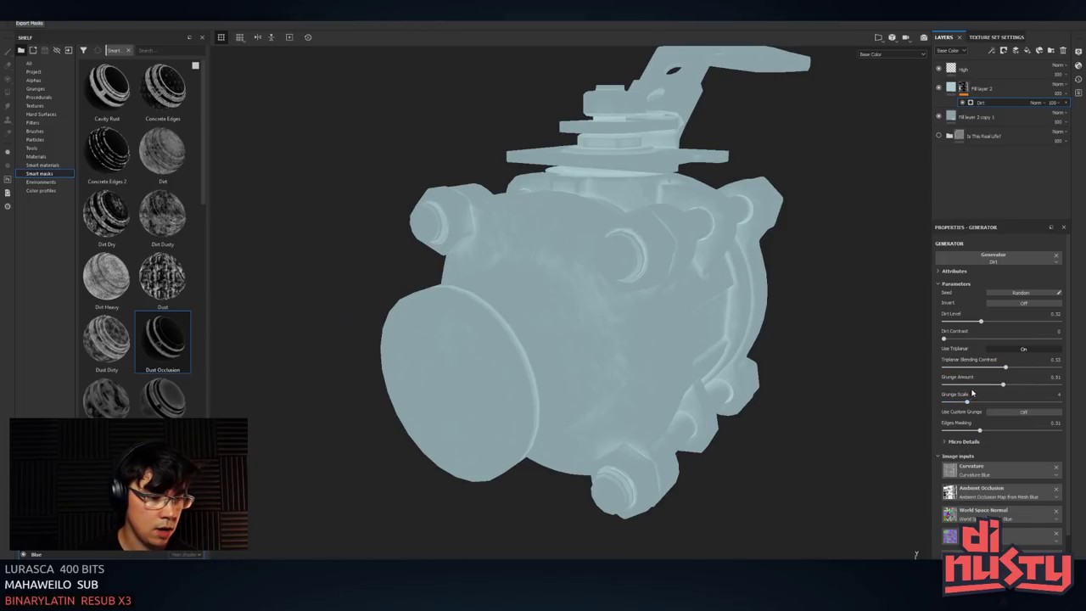
mouse_move(1003, 384)
left_mouse_down()
mouse_move(988, 386)
mouse_move(1009, 387)
left_mouse_up()
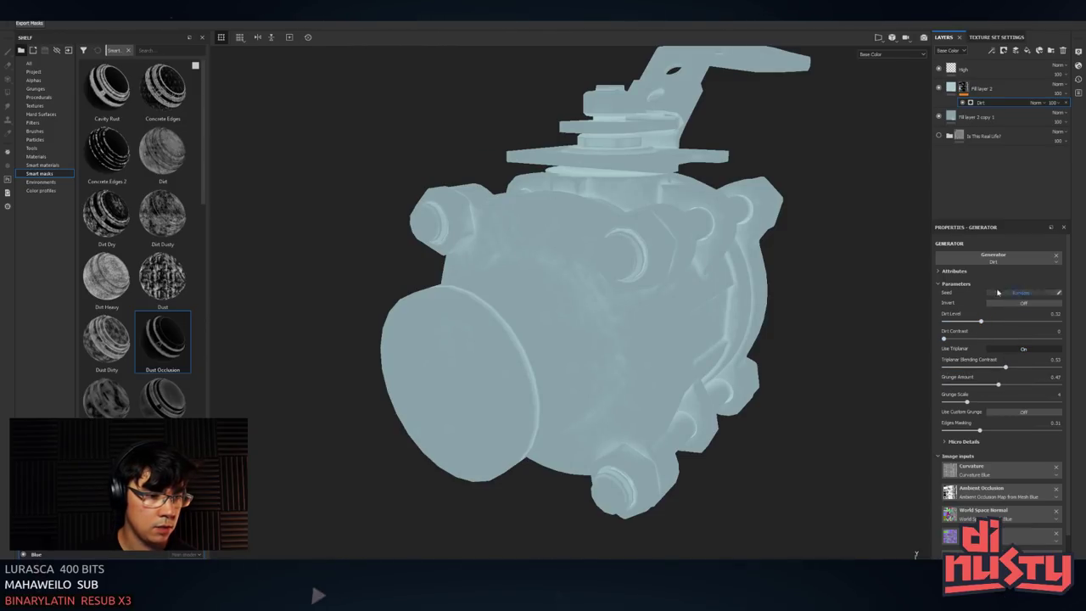
- Replace the Dirt generator on Fill layer 2 with the Occlusion Strong smart mask
left_click(1066, 103)
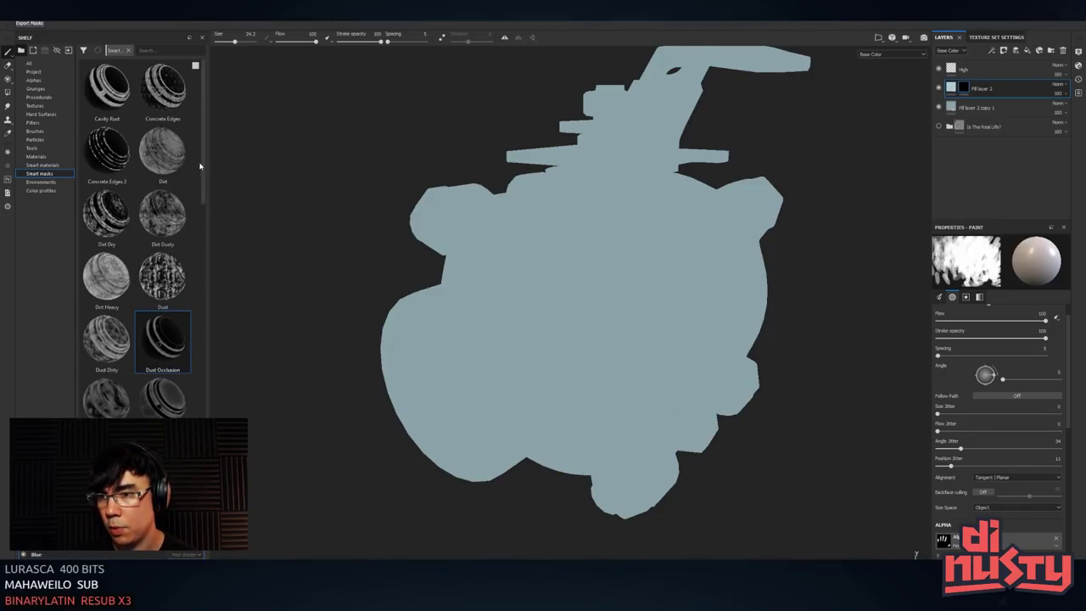
left_click_drag(200, 166, 218, 363)
mouse_move(107, 365)
left_mouse_down()
mouse_move(458, 301)
mouse_move(965, 90)
left_mouse_up()
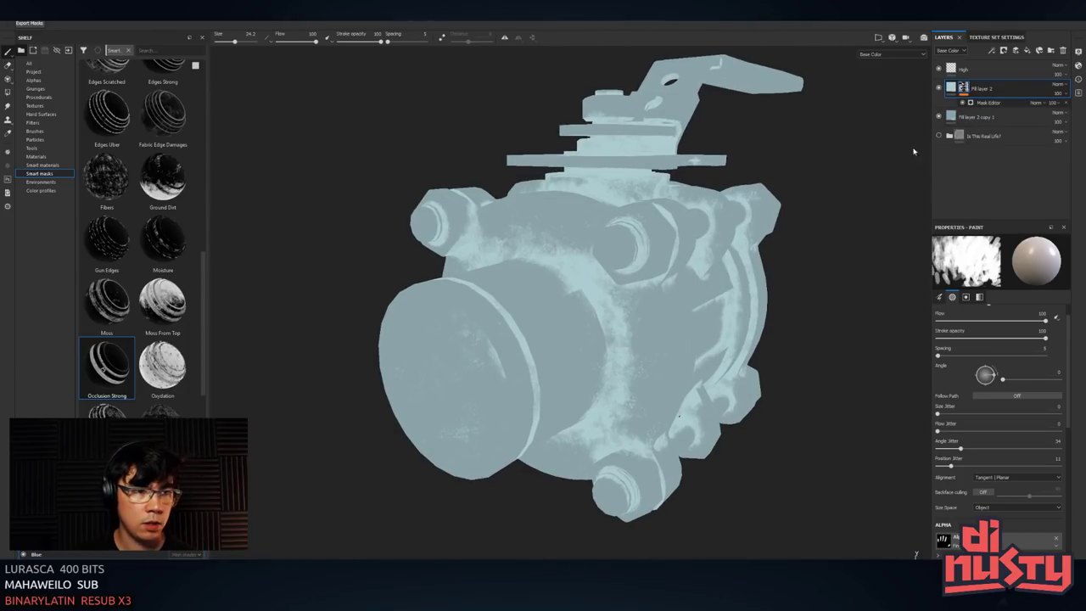
- In the Mask Editor generator, set Texture and Texture 2 to 0 and Global Balance to 0.18
left_click(987, 102)
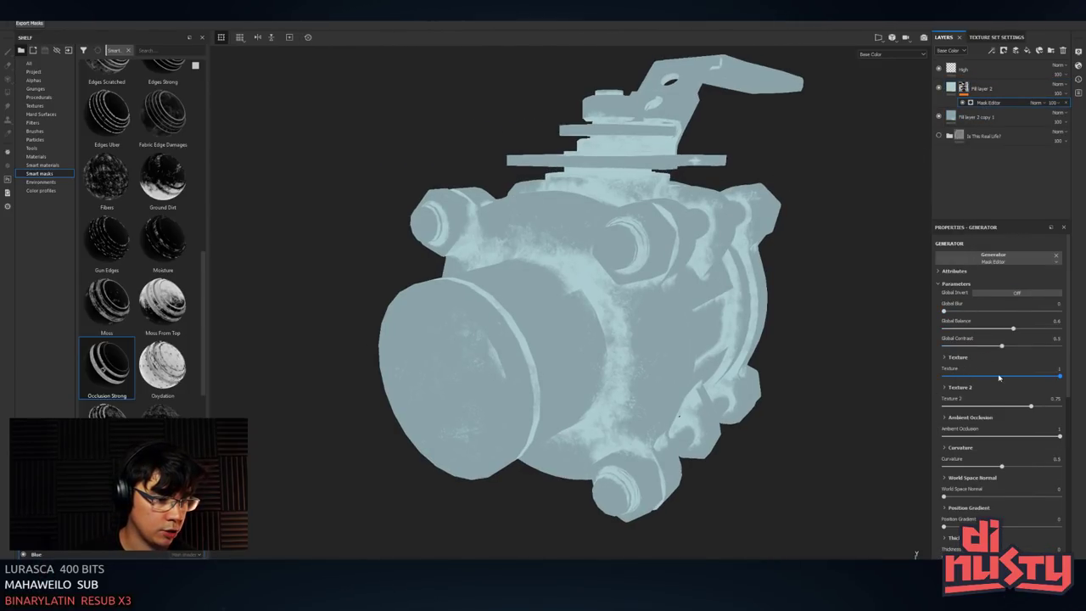
mouse_move(999, 376)
left_mouse_down()
mouse_move(917, 384)
mouse_move(887, 405)
left_mouse_up()
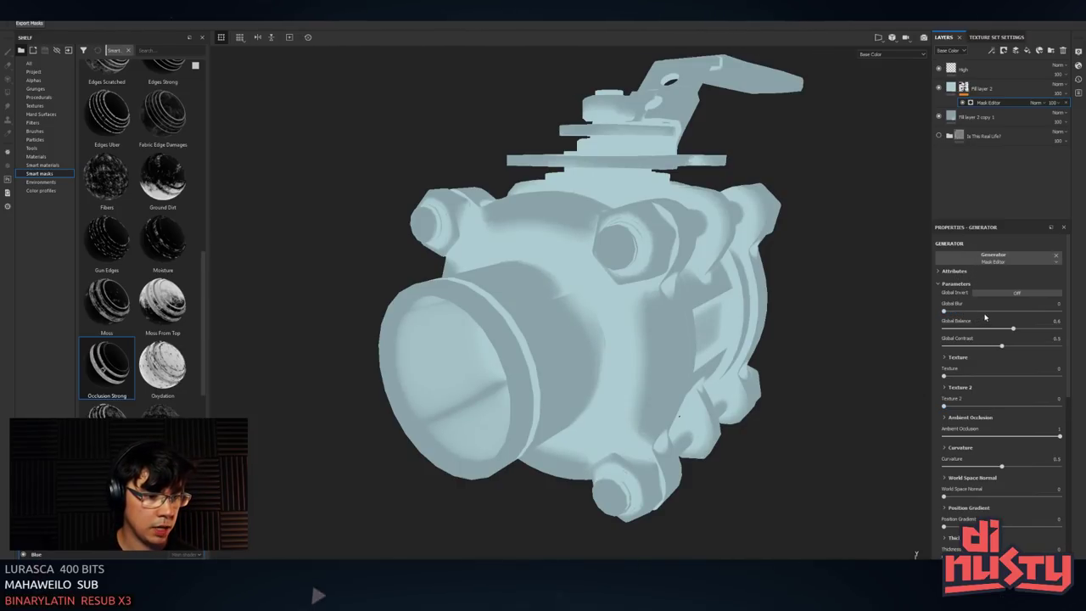
mouse_move(984, 329)
left_mouse_down()
mouse_move(964, 330)
mouse_move(967, 314)
mouse_move(981, 314)
mouse_move(942, 314)
left_mouse_up()
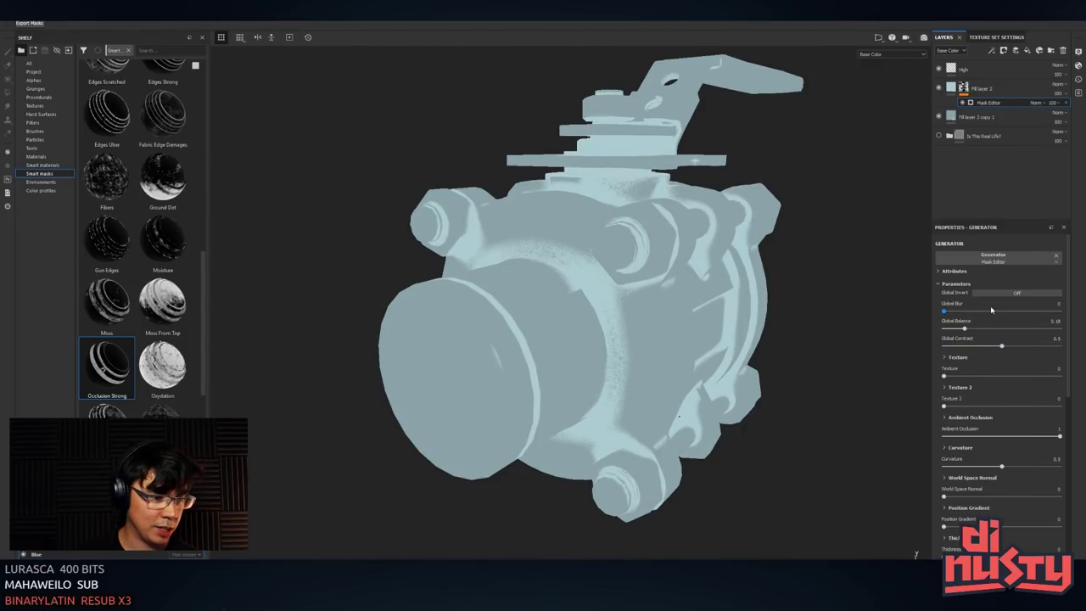
- Set the mask generator's Ambient Occlusion to 0.85, Global Contrast to 0 and Global Balance to 0.43
left_click(954, 271)
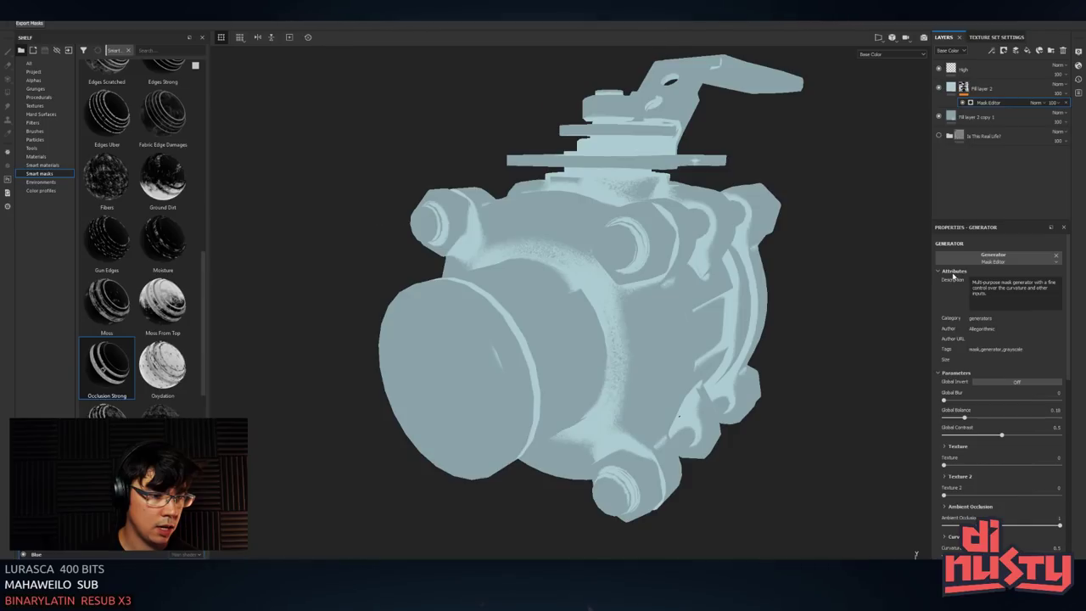
left_click(954, 272)
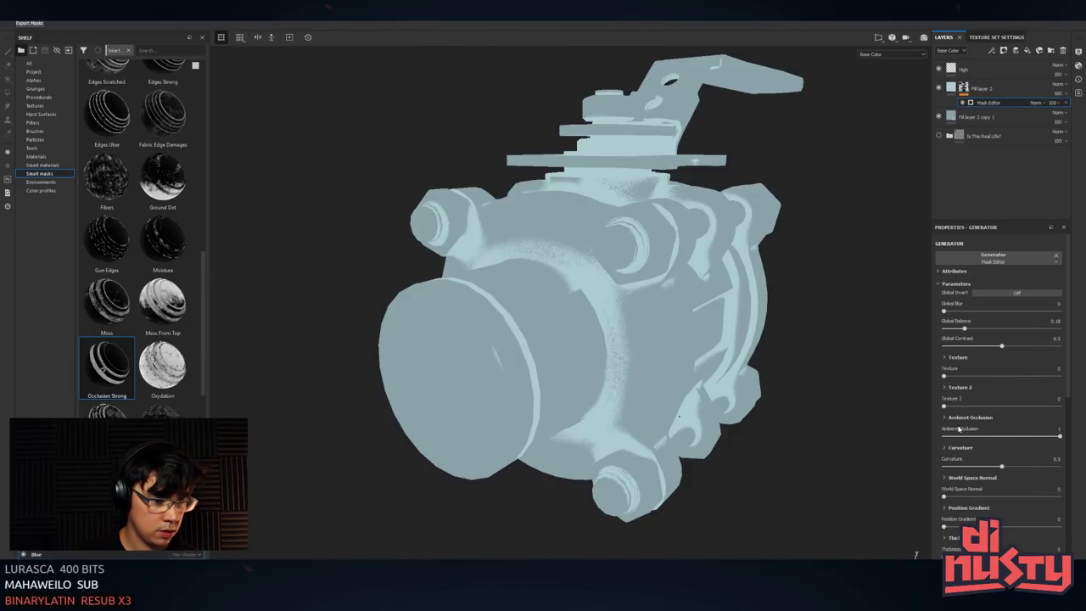
left_click_drag(1002, 436, 1042, 443)
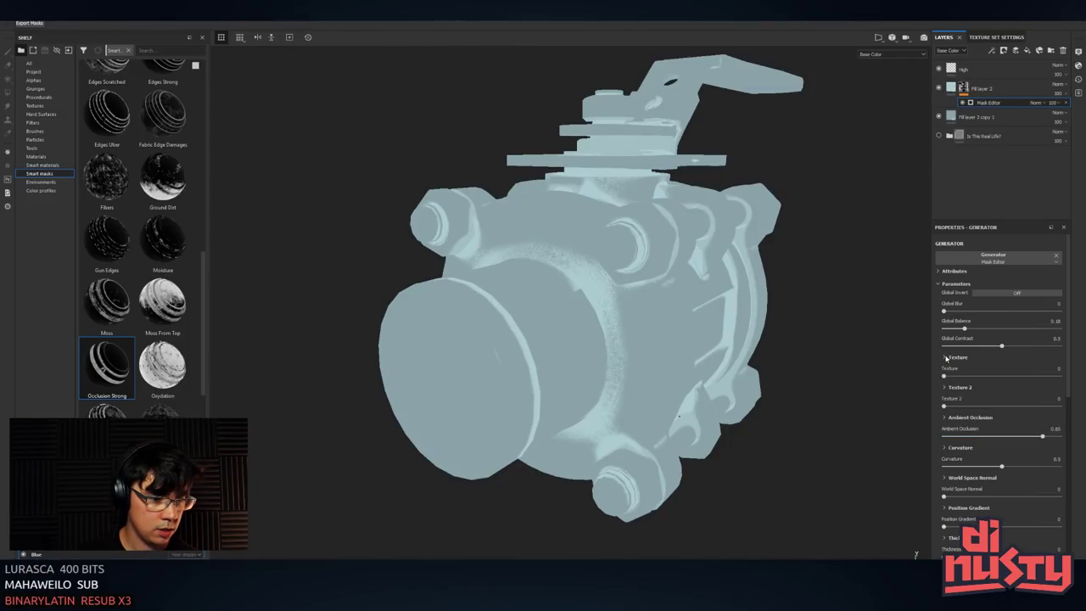
mouse_move(995, 346)
left_mouse_down()
mouse_move(956, 348)
mouse_move(968, 329)
mouse_move(1003, 330)
mouse_move(992, 329)
left_mouse_up()
left_click_drag(817, 347, 856, 302, "alt")
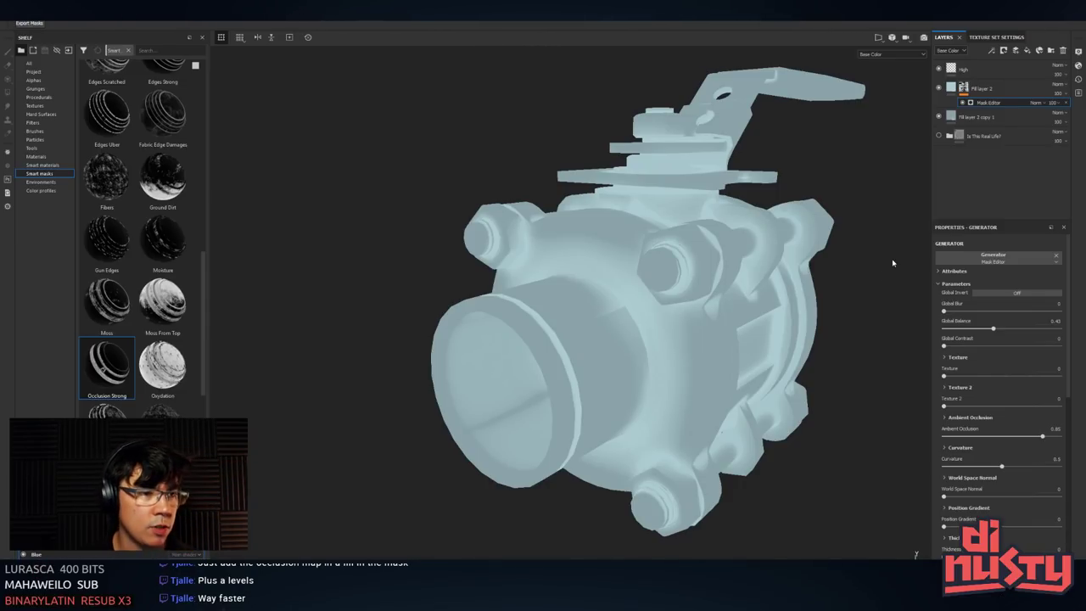
- Remove the Mask Editor from Fill layer 2's mask and try the Ambient Occlusion map as the paint grayscale instead
left_click(1067, 103)
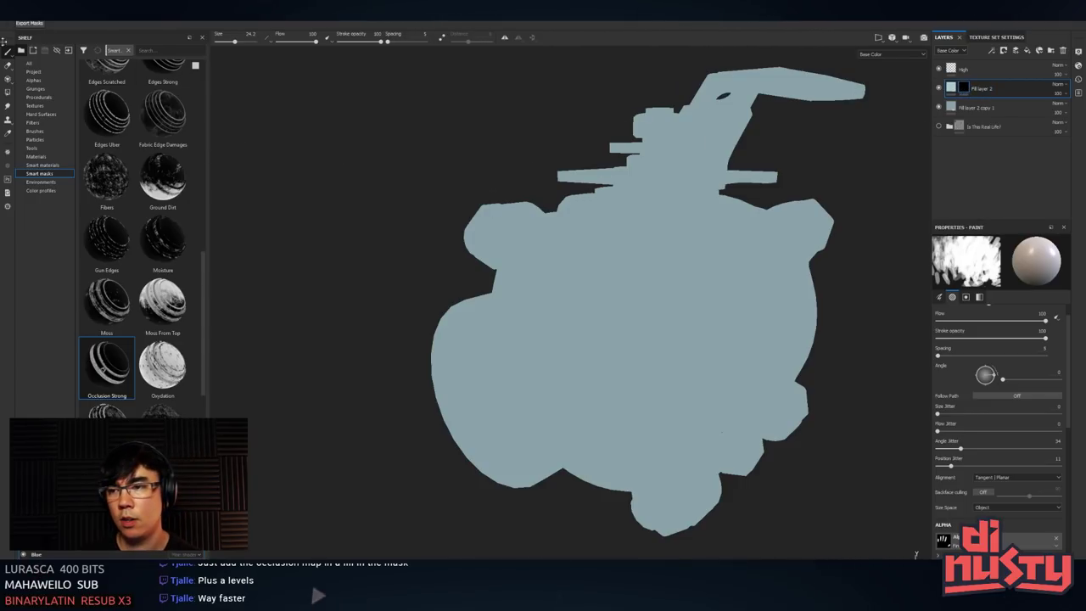
left_click(34, 72)
left_click_drag(123, 82, 961, 87)
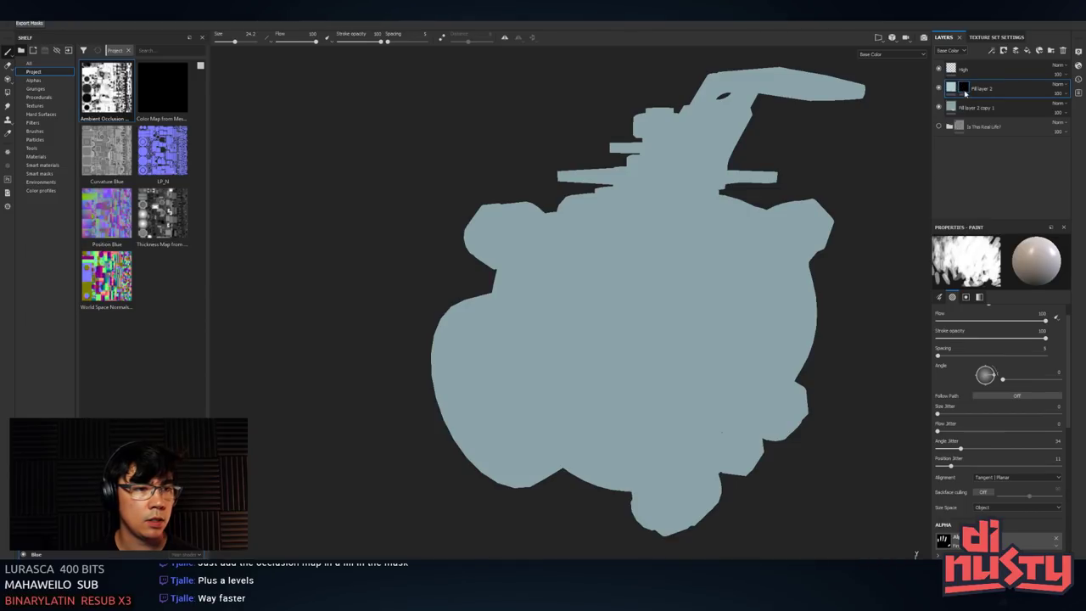
scroll(984, 408, "down", 3)
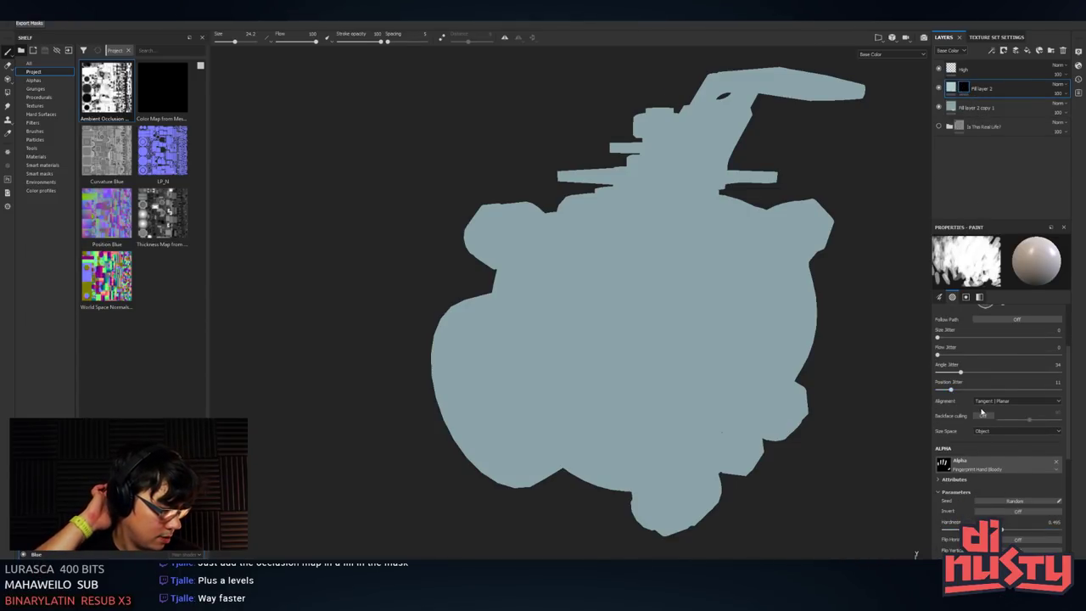
scroll(981, 412, "down", 2)
scroll(977, 404, "down", 3)
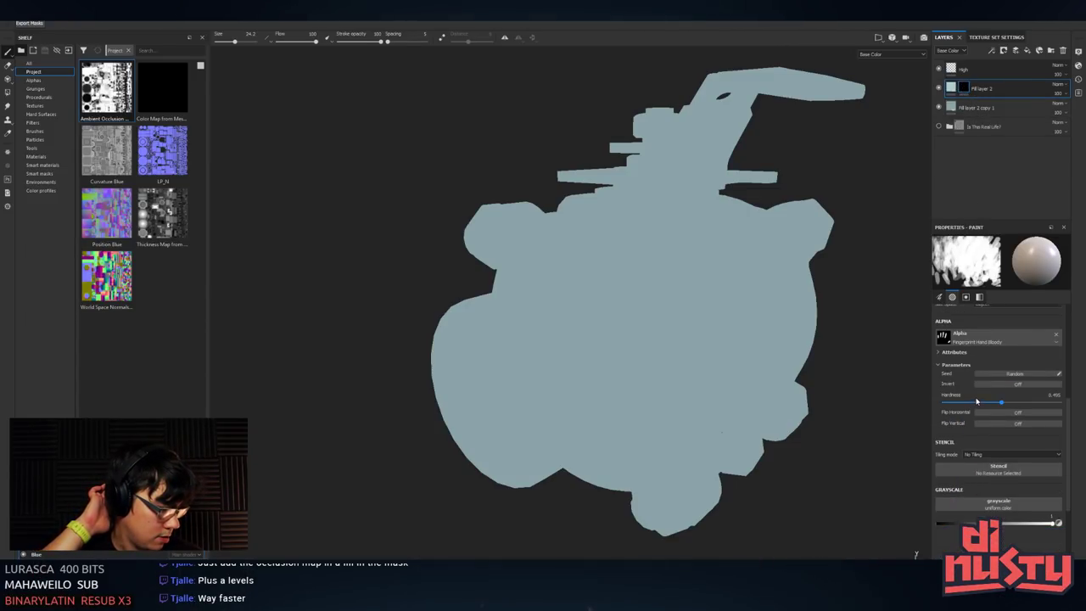
left_click(1015, 506)
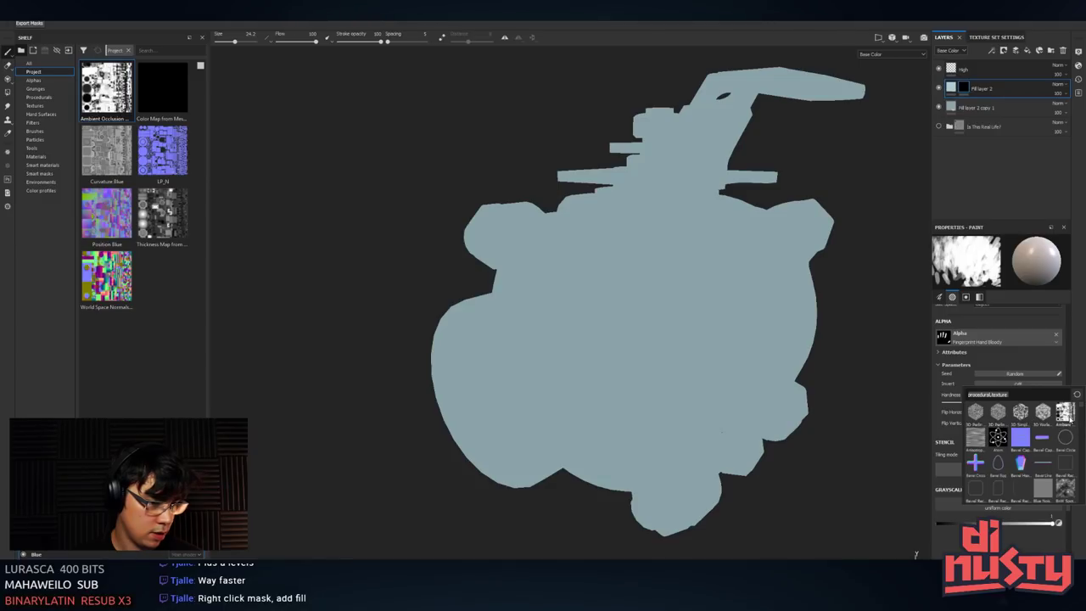
left_click(1065, 414)
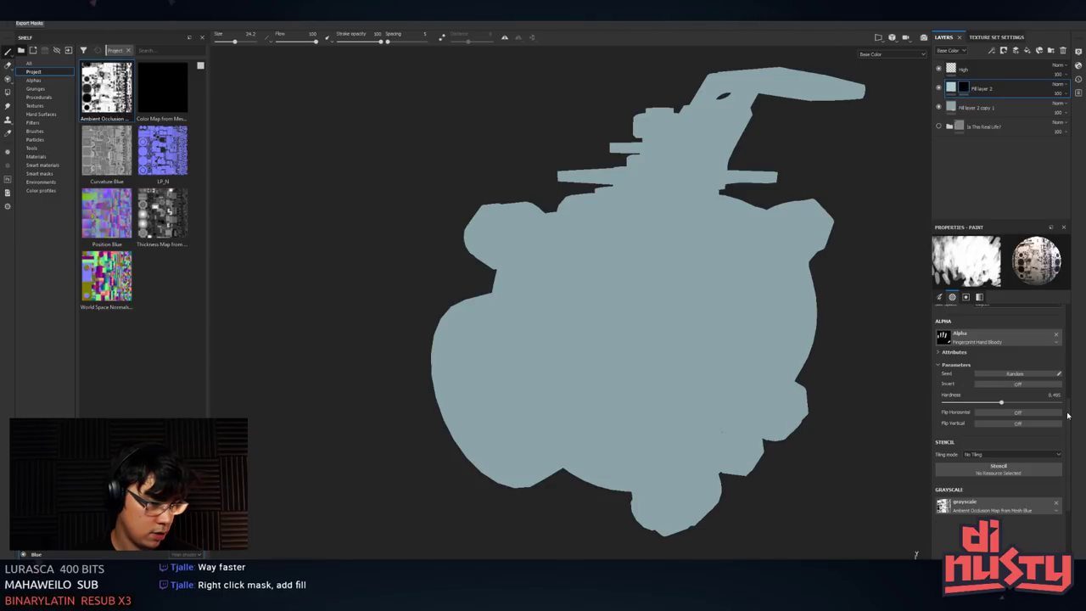
- Undo the Mask Editor removal on Fill layer 2 and clear the Ambient Occlusion map from the brush's grayscale
left_click(967, 88, "alt")
key("ctrl+z")
key("ctrl+z")
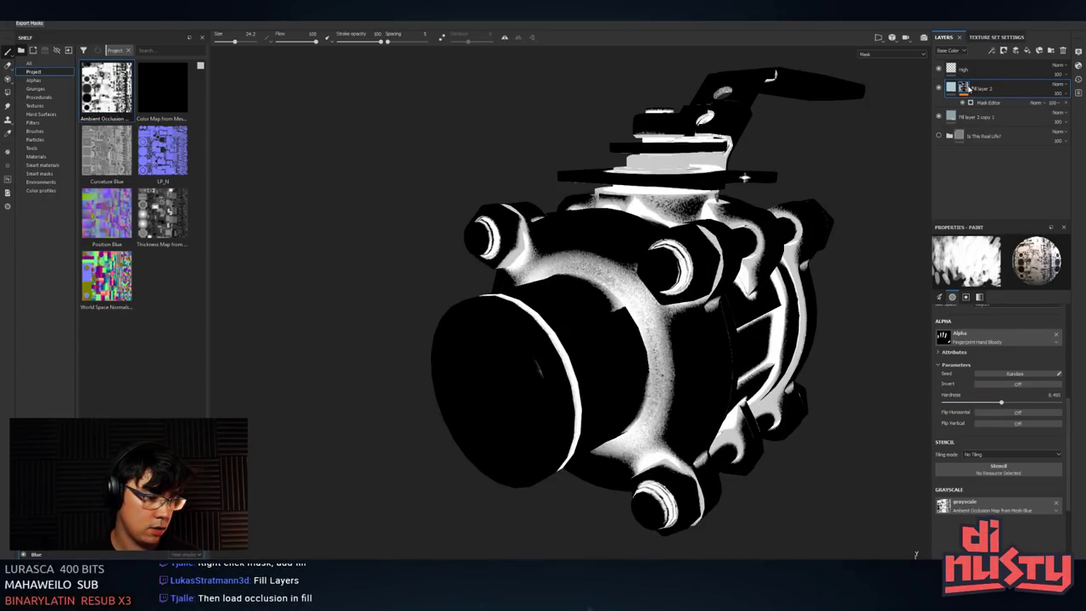
mouse_move(967, 88)
key("ctrl+z")
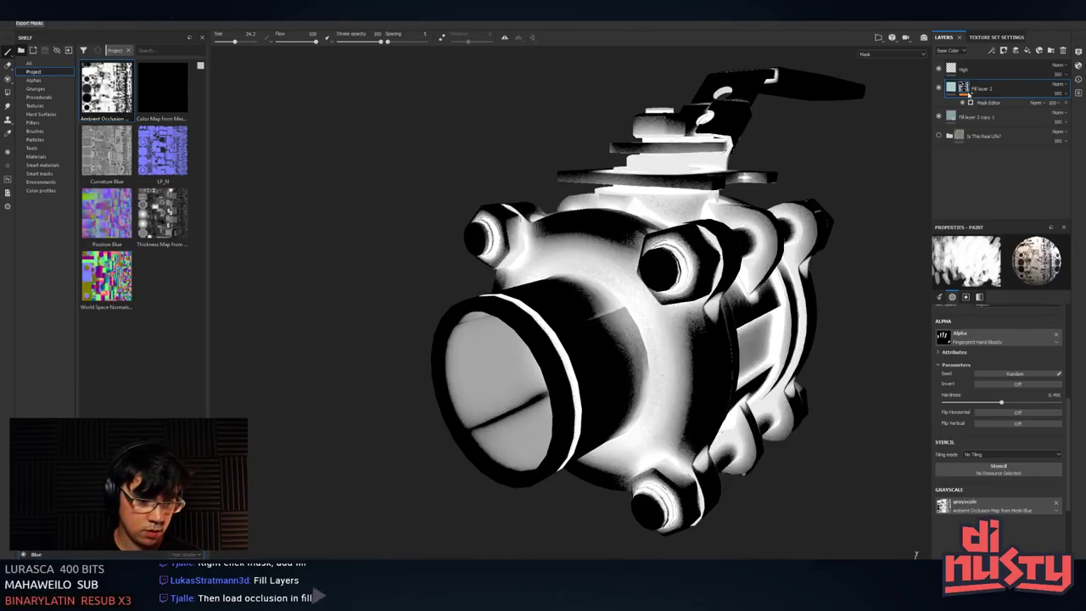
left_click(1056, 503)
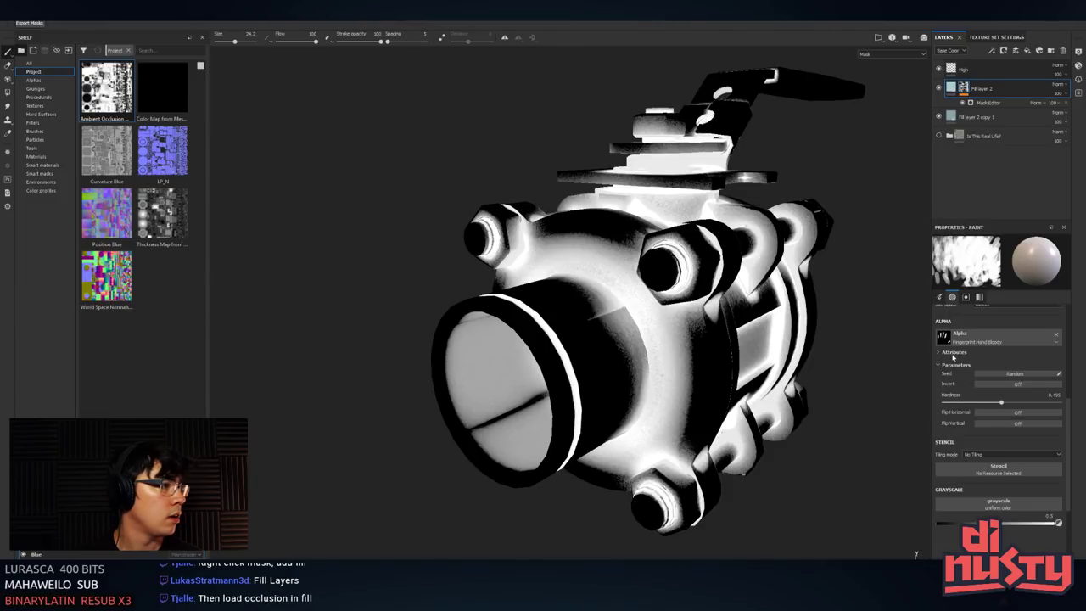
- Try adding a new fill layer above Fill layer 2 as a container for the occlusion map, and delete it
left_click(952, 88)
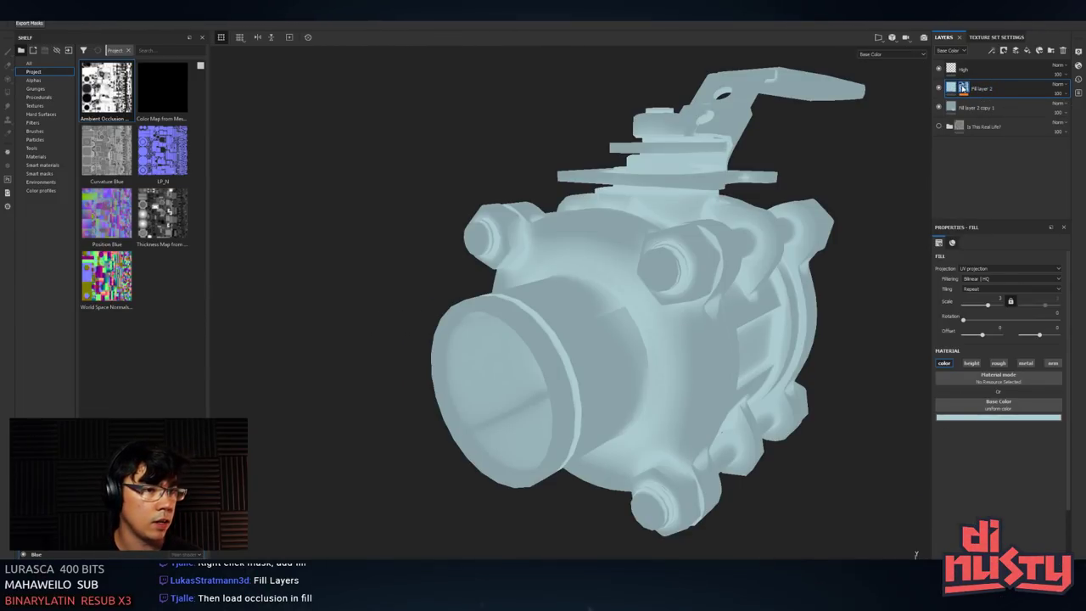
left_click(1027, 51)
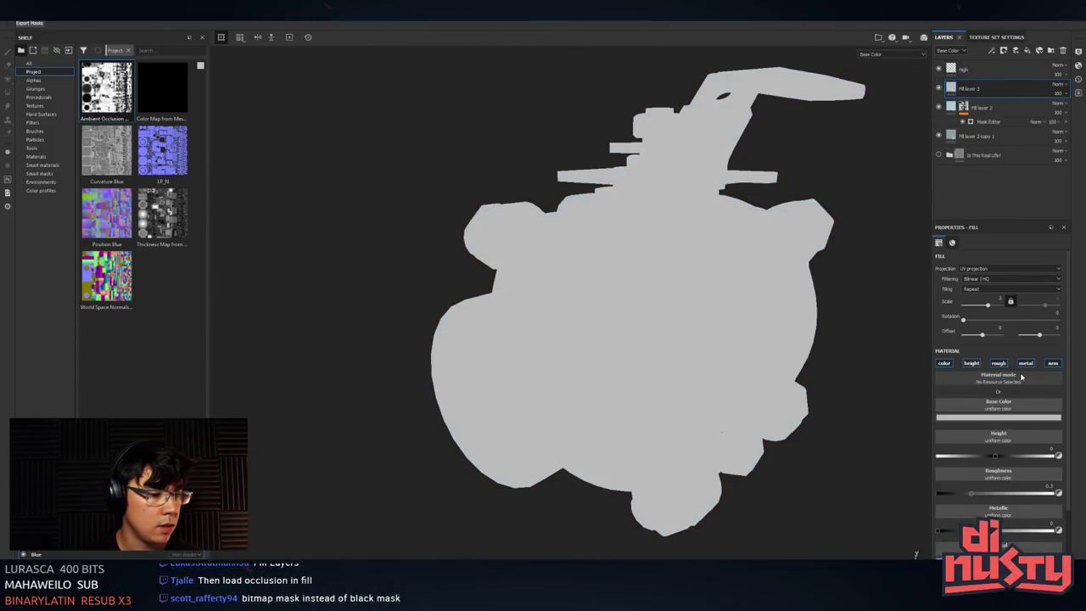
left_click(1031, 406)
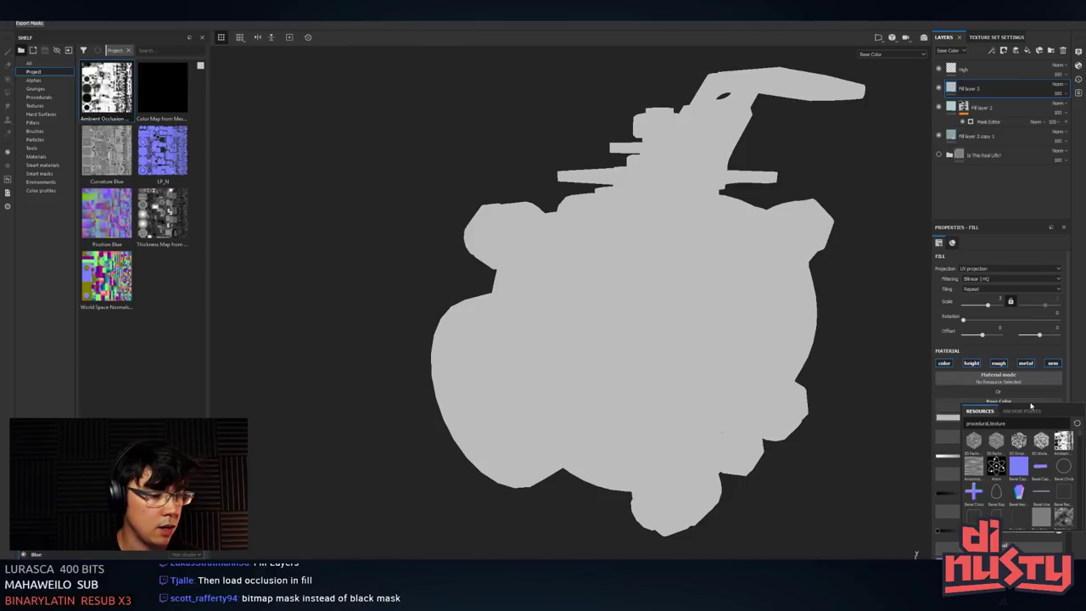
left_click(909, 405)
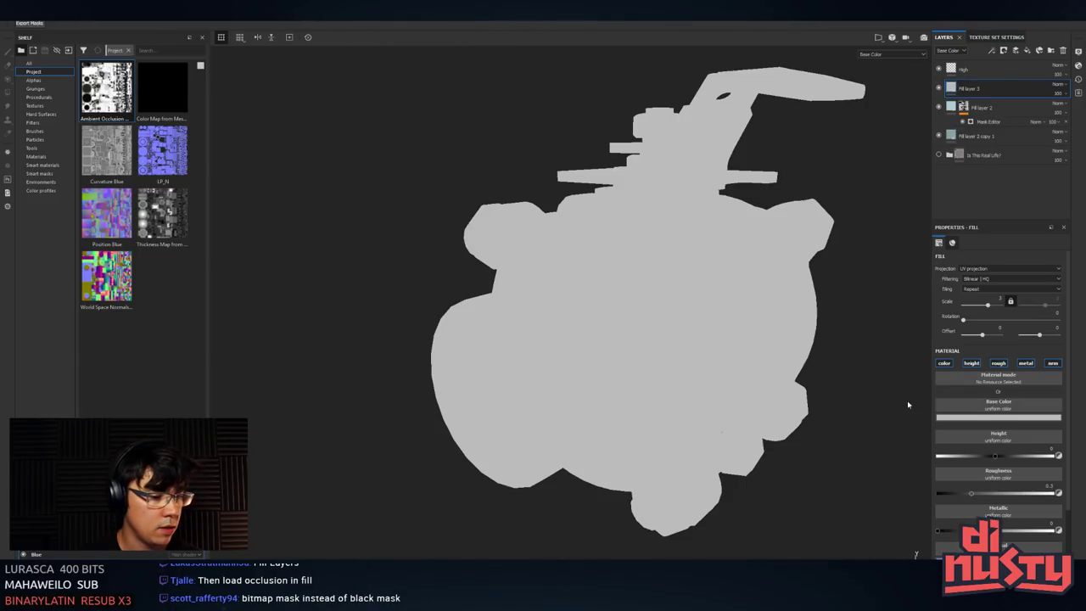
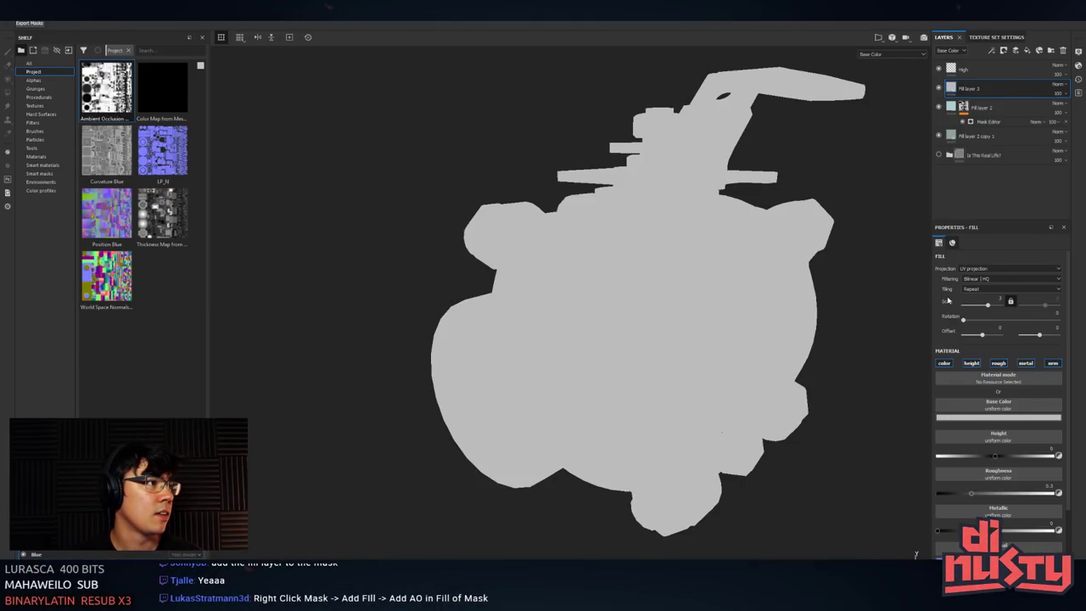
key("Delete")
- Replace Fill layer 2's mask with a bitmap mask that uses the mesh's Ambient Occlusion map
right_click(965, 86)
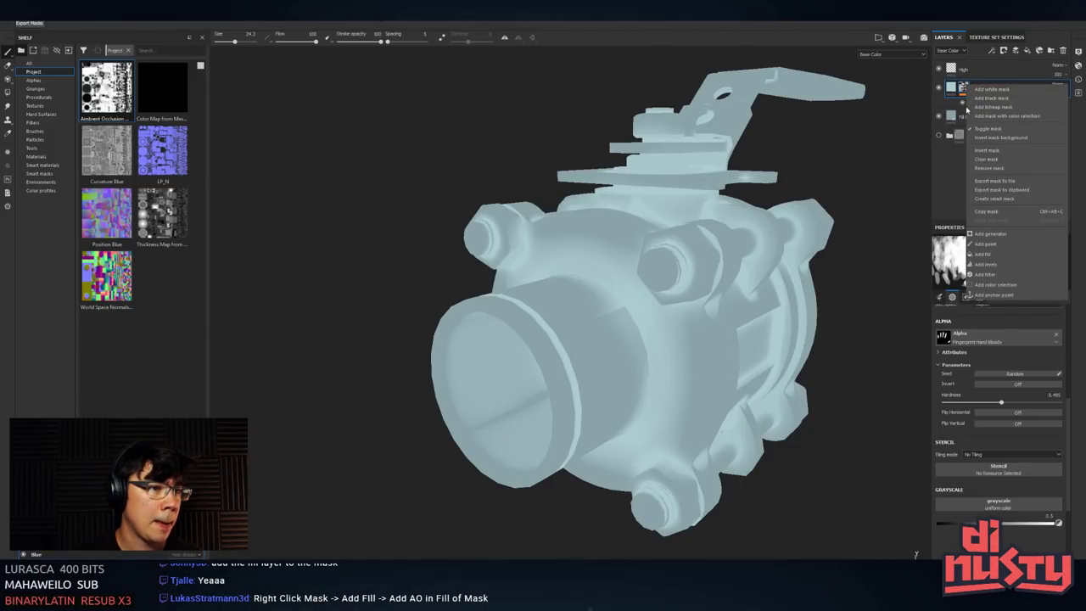
left_click(981, 112)
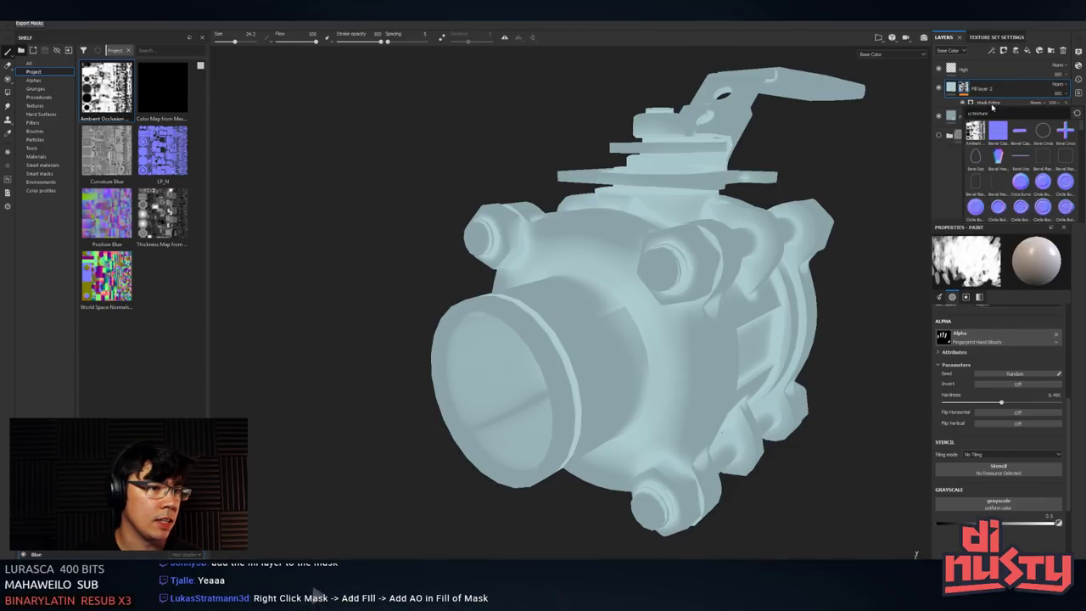
left_click(976, 130)
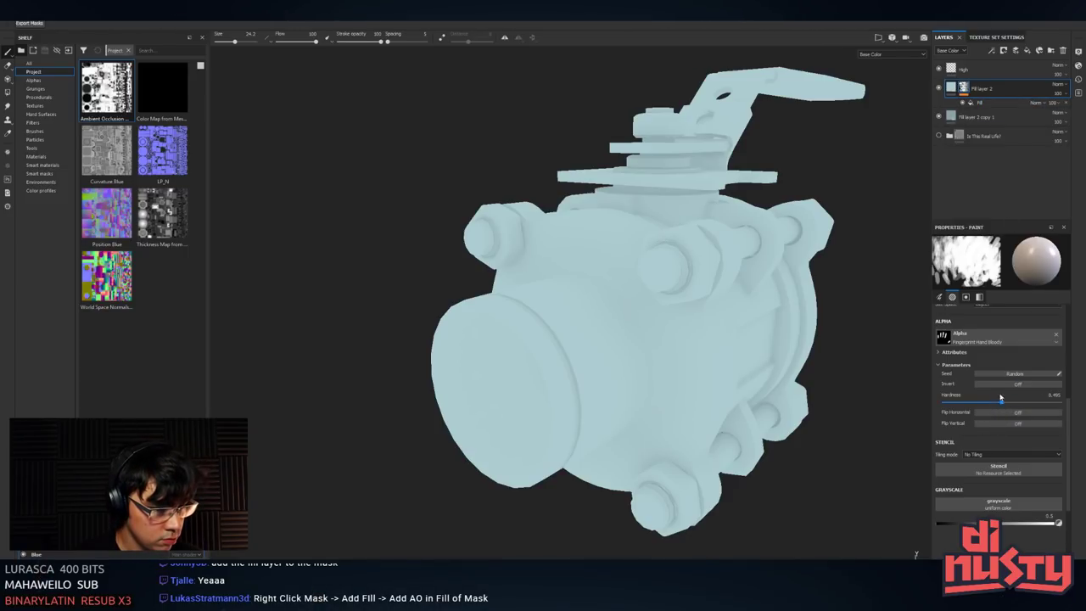
mouse_move(878, 352)
left_mouse_down("alt")
mouse_move(800, 412)
mouse_move(709, 350)
mouse_move(703, 431)
mouse_move(642, 448)
mouse_move(650, 441)
left_mouse_up("alt")
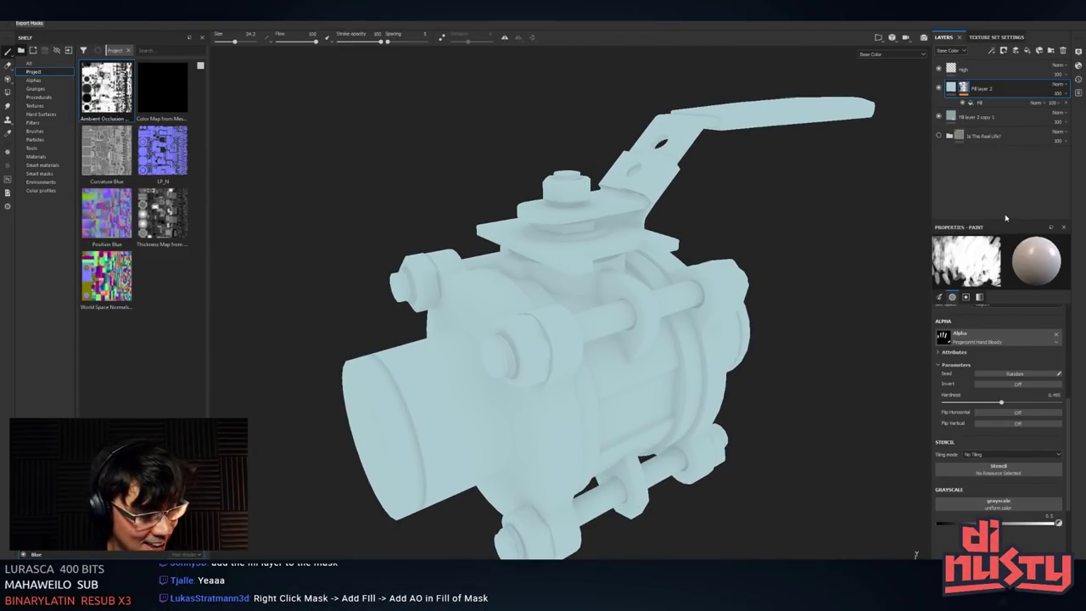
left_click_drag(625, 312, 699, 288, "alt")
- Choose the Artistic Heavy Sponge brush from the shelf and reduce its size to 5.34
left_click(34, 80)
left_click(36, 88)
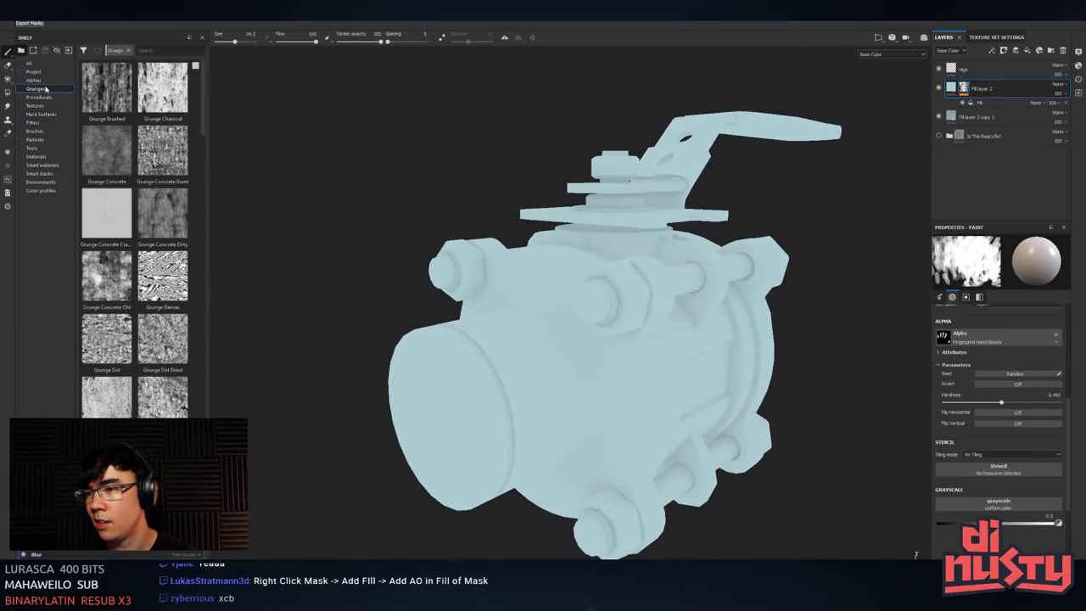
left_click(34, 122)
left_click(34, 131)
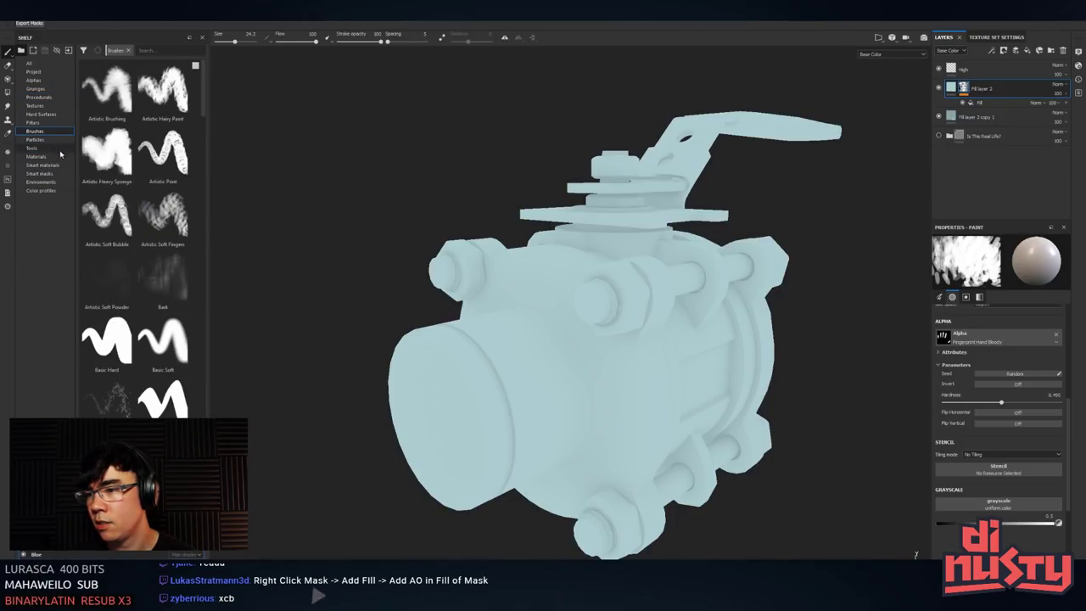
left_click(101, 153)
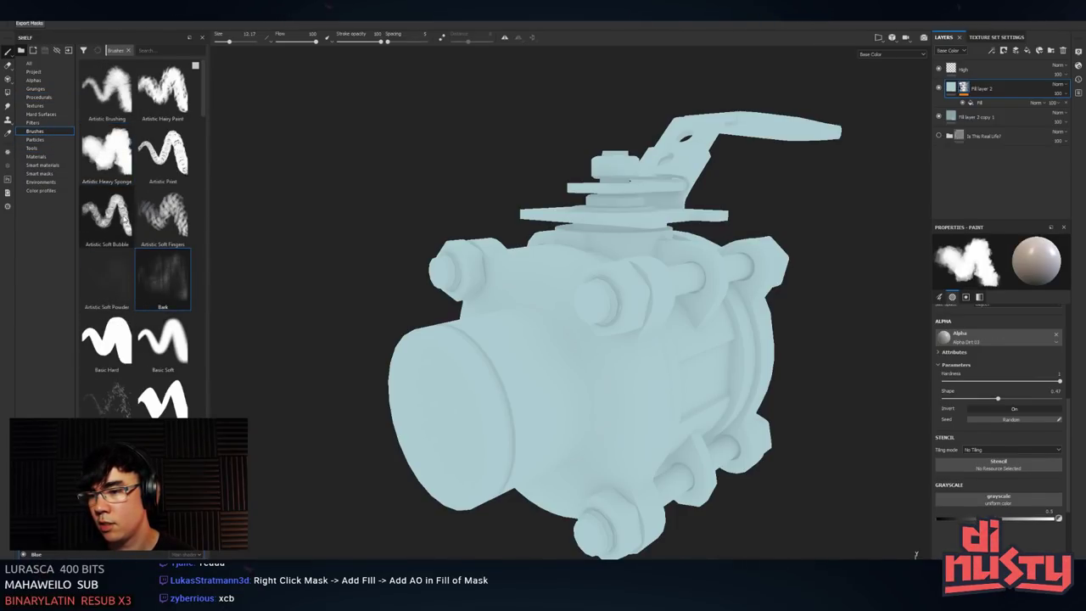
middle_click_drag(486, 246, 489, 205, "alt")
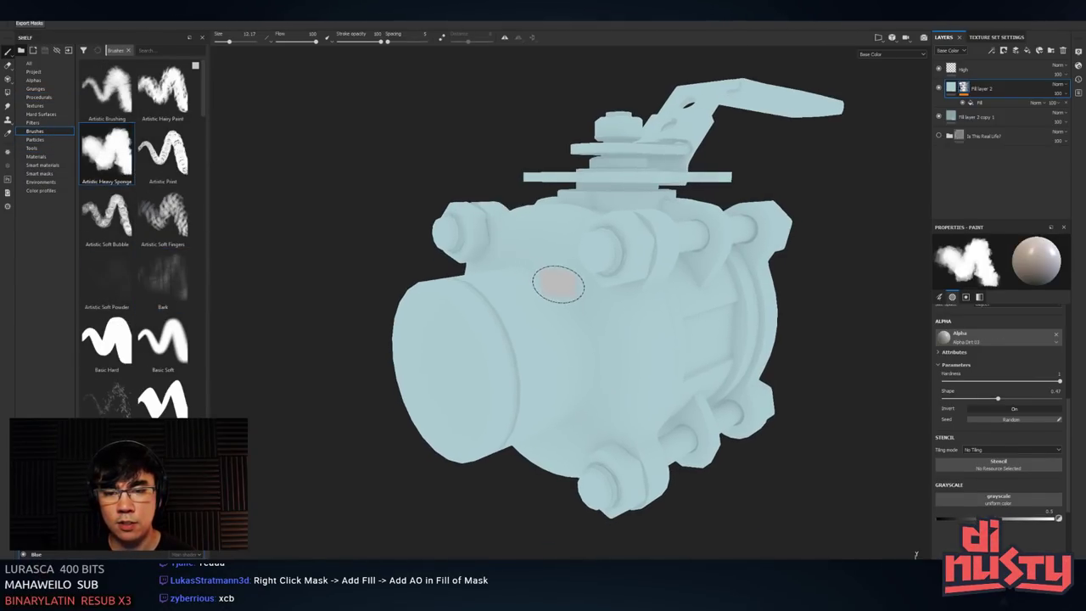
right_click_drag(555, 285, 530, 285, "ctrl")
mouse_move(555, 291)
left_mouse_down("alt")
mouse_move(555, 274)
mouse_move(614, 296)
mouse_move(572, 310)
mouse_move(635, 322)
mouse_move(582, 296)
mouse_move(598, 267)
left_mouse_up("alt")
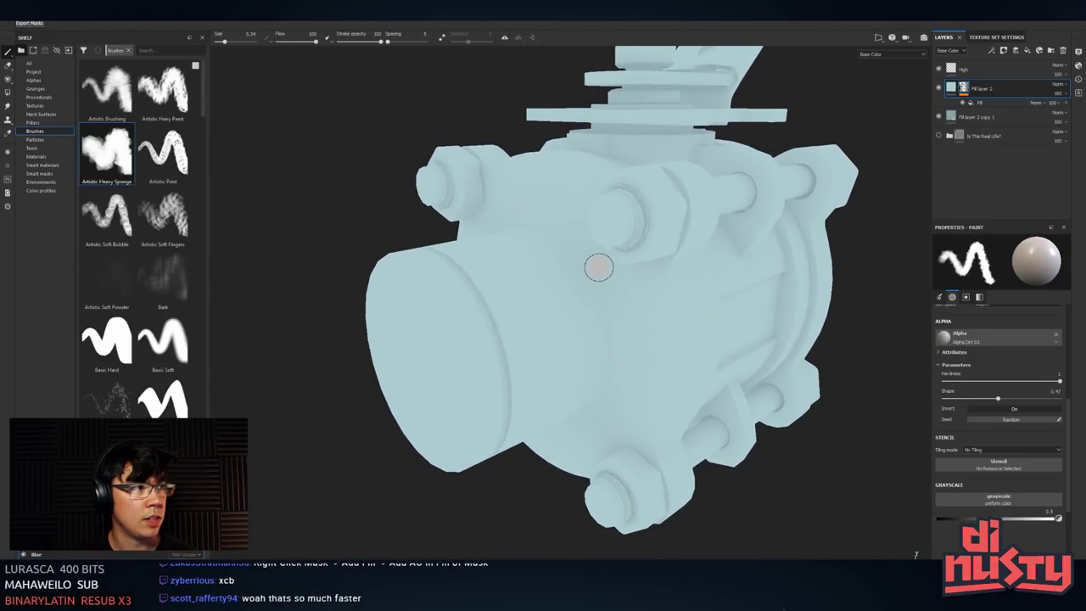
- Add a Levels effect above the occlusion fill in Fill layer 2's mask and shift its midtone toward white
right_click(964, 89)
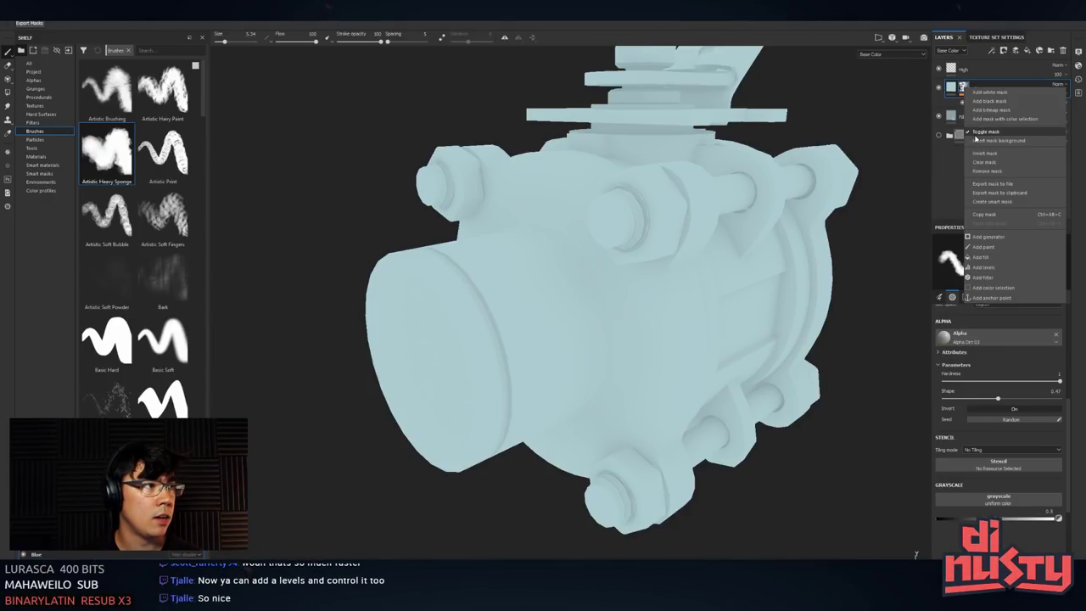
left_click(911, 133)
right_click(985, 104)
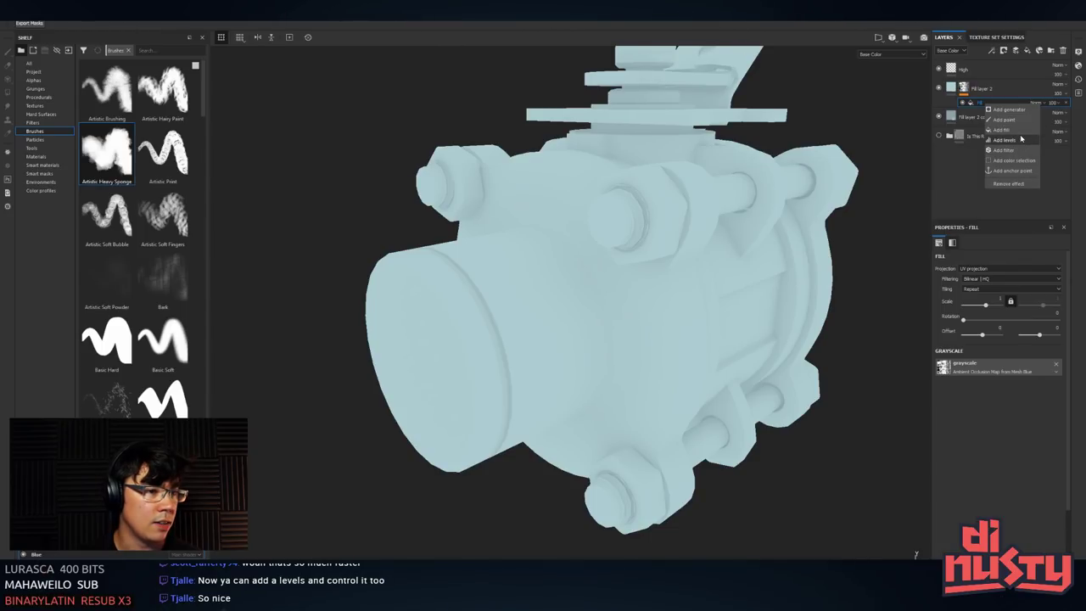
left_click(1021, 139)
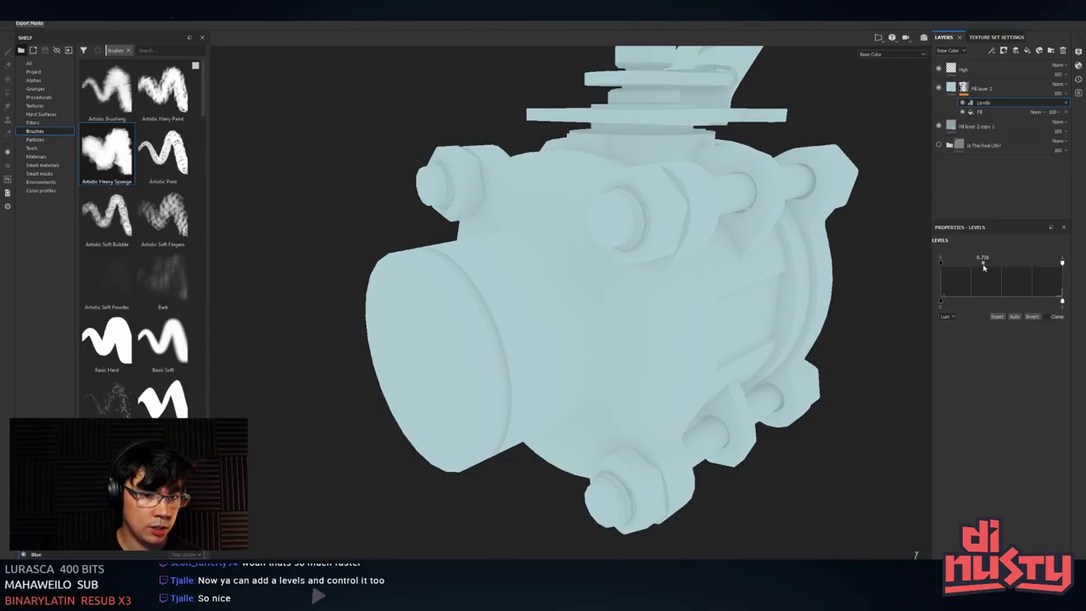
left_click_drag(983, 267, 1025, 269)
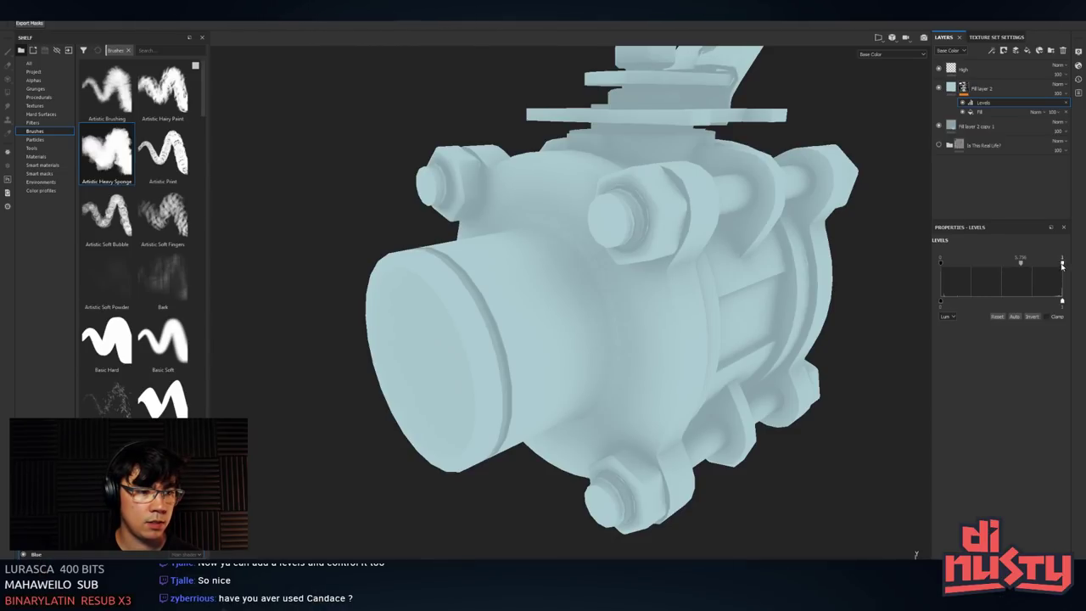
mouse_move(1062, 265)
left_mouse_down()
mouse_move(1031, 267)
mouse_move(1077, 273)
left_mouse_up()
left_click_drag(1005, 266, 935, 268)
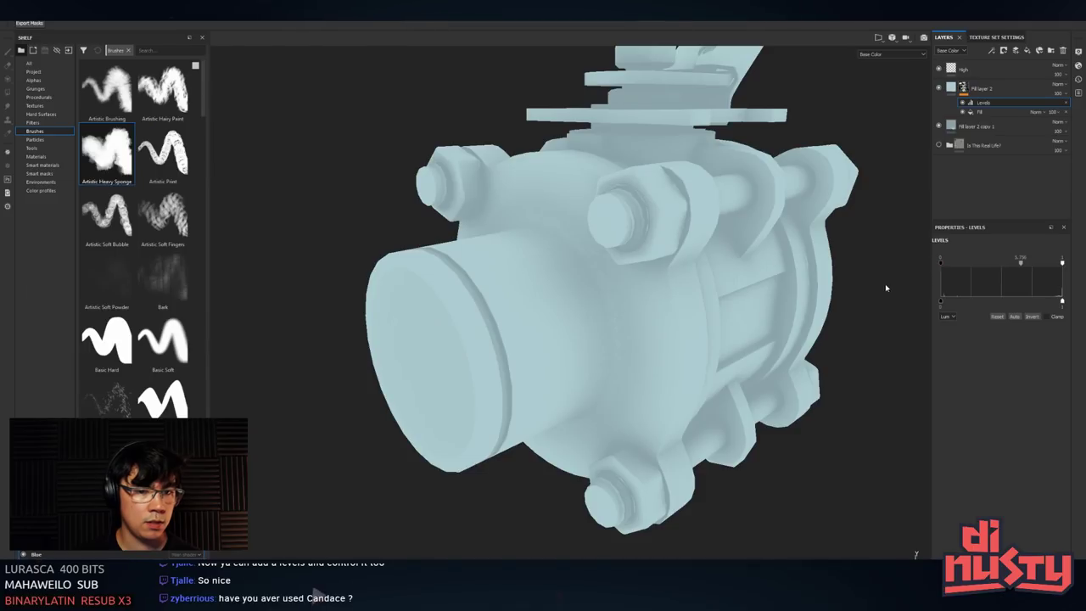
- On the High layer, sample the valve's light blue as the brush's base color and make it brighter
left_click_drag(780, 295, 829, 175, "alt")
left_click(966, 68)
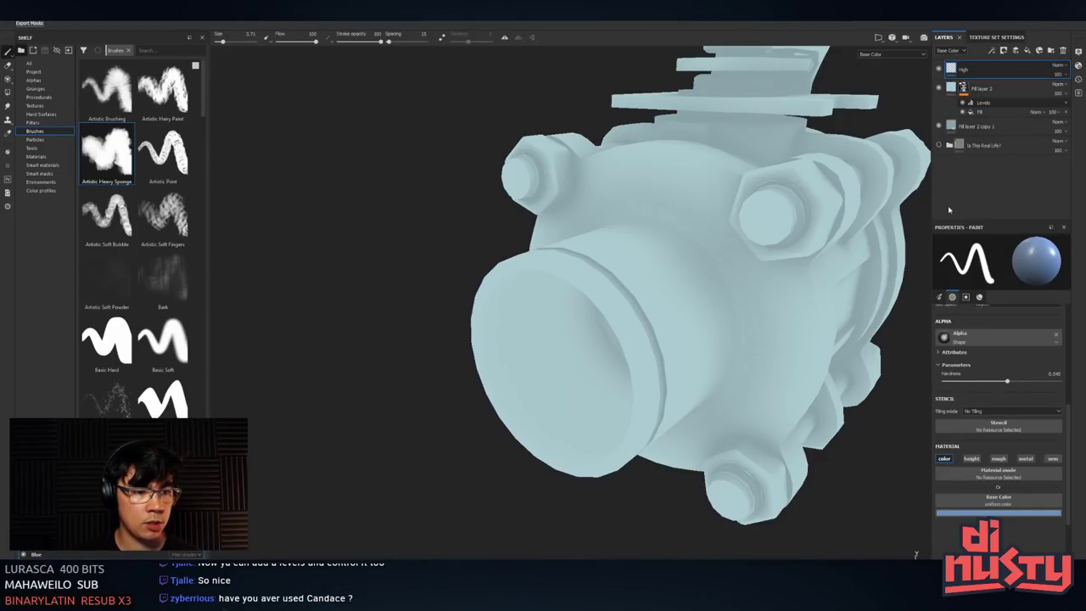
left_click(980, 514)
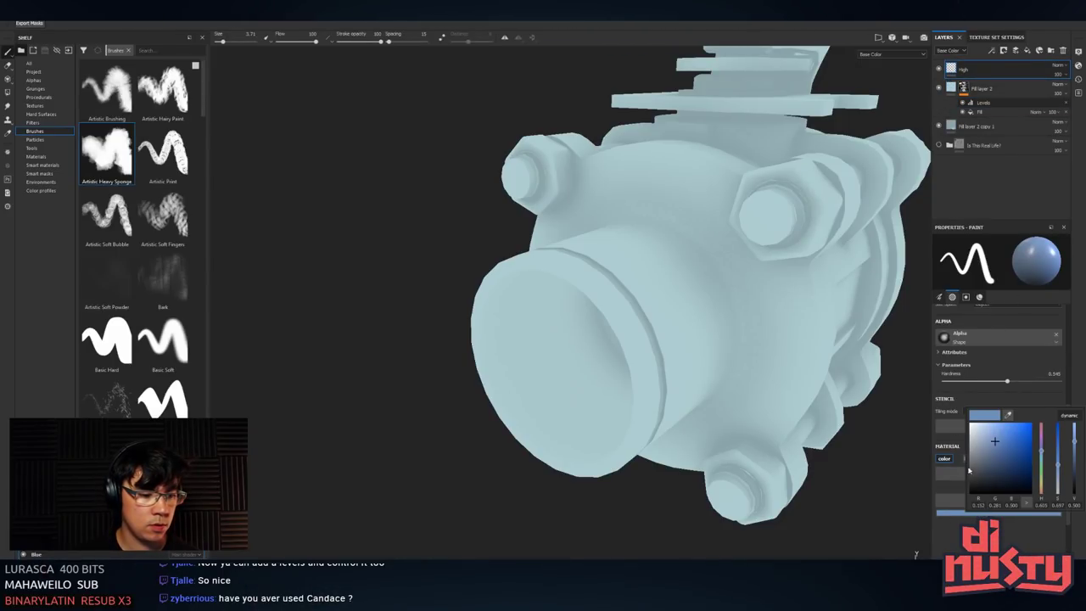
left_click(1008, 415)
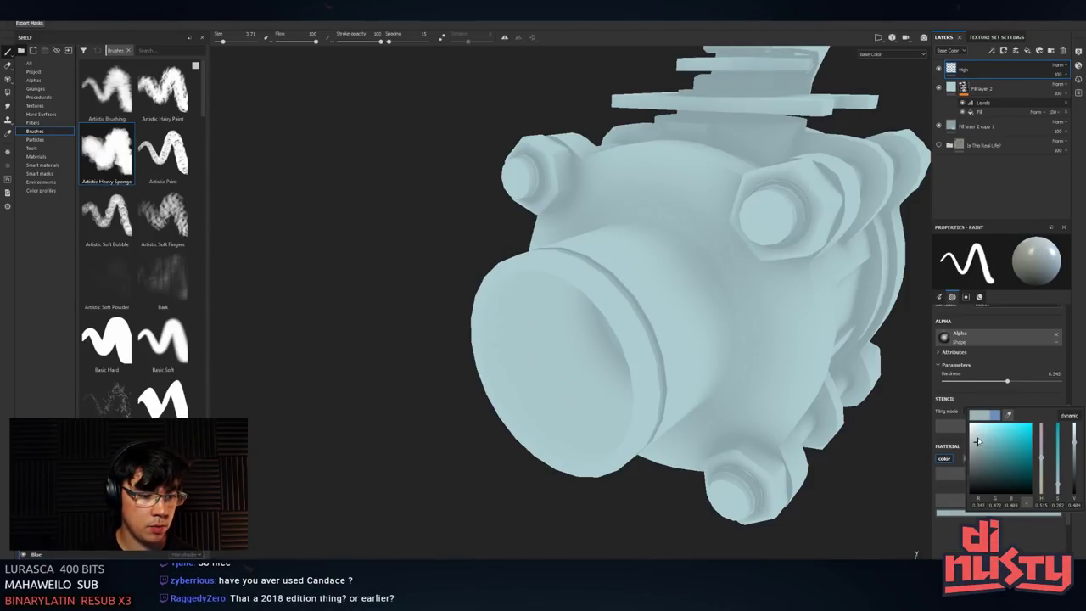
left_click_drag(977, 441, 979, 432)
left_click(983, 391)
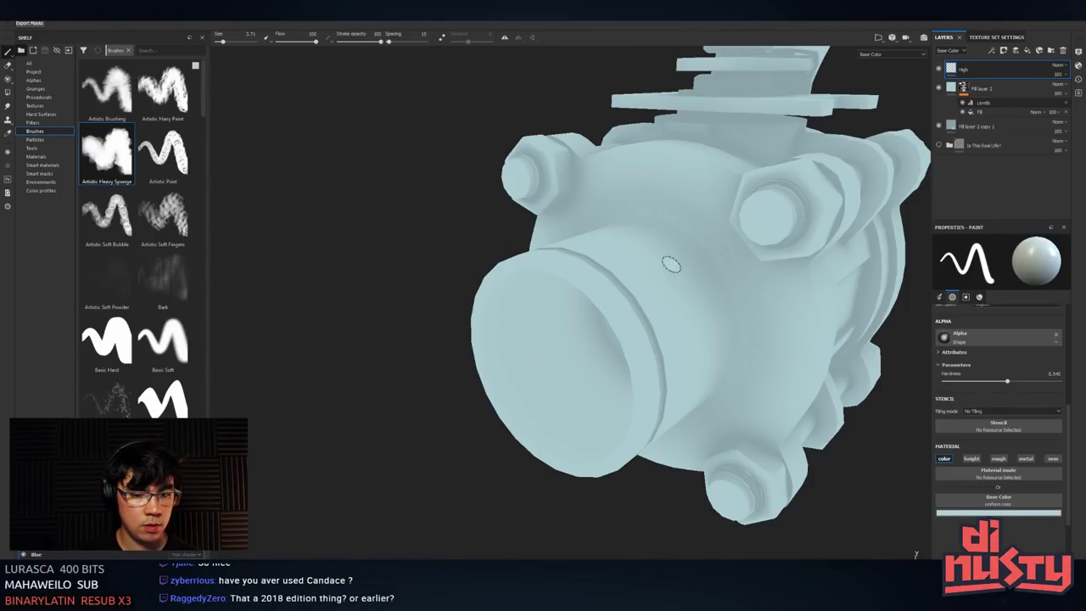
- Try a brush stroke on the pipe neck of the valve and undo it
left_click_drag(671, 265, 646, 253, "alt")
left_click_drag(643, 322, 717, 313)
key("ctrl+z")
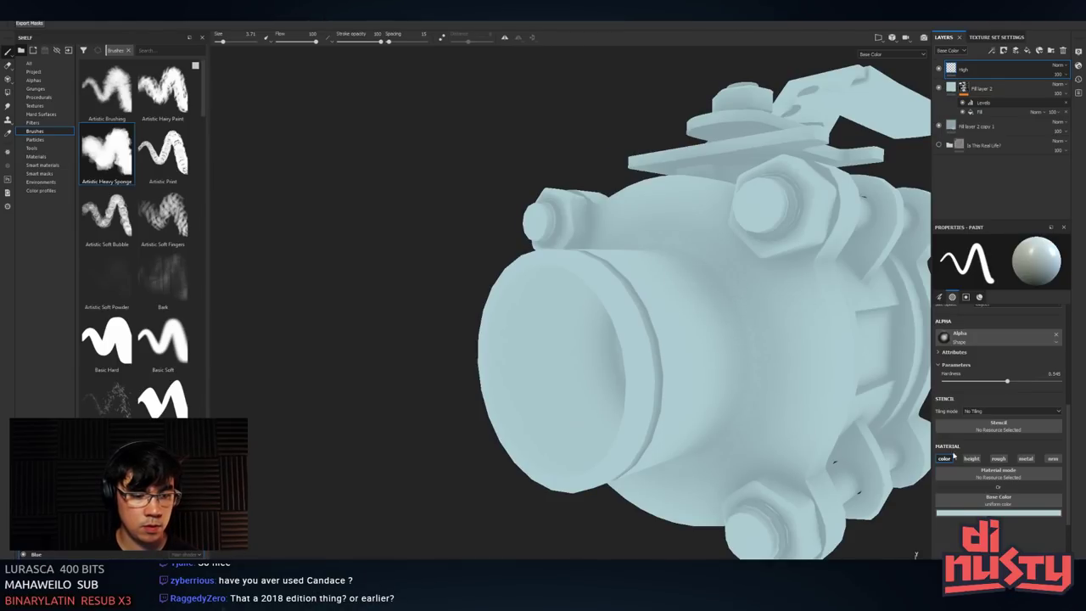
- Darken the base colors of Fill layer 2 and Fill layer 2 copy 1 to muted greyish blues, keeping the copy darker
left_click(997, 512)
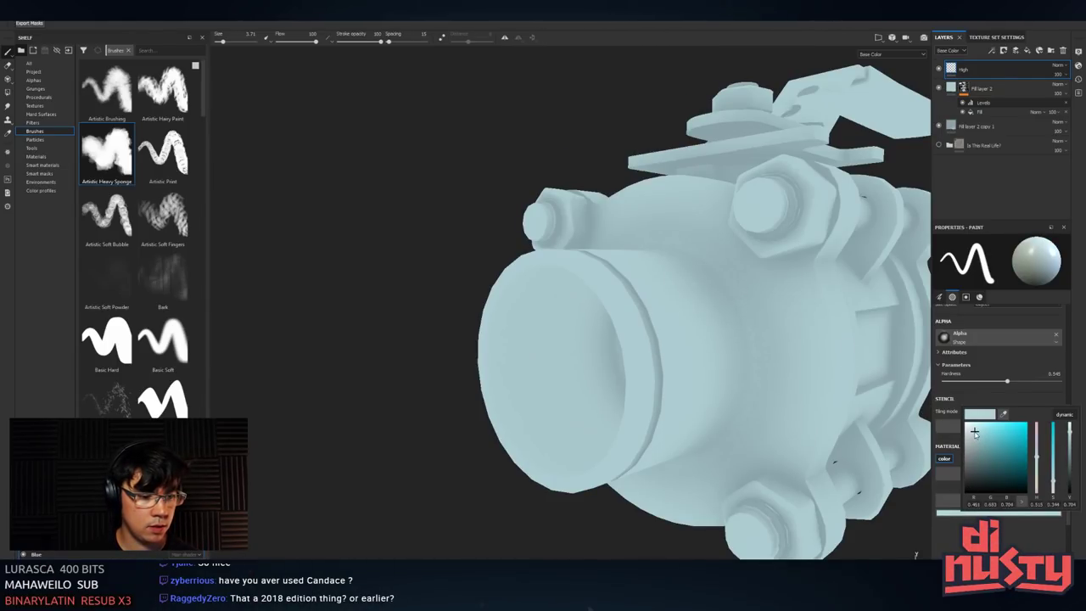
left_click(953, 90)
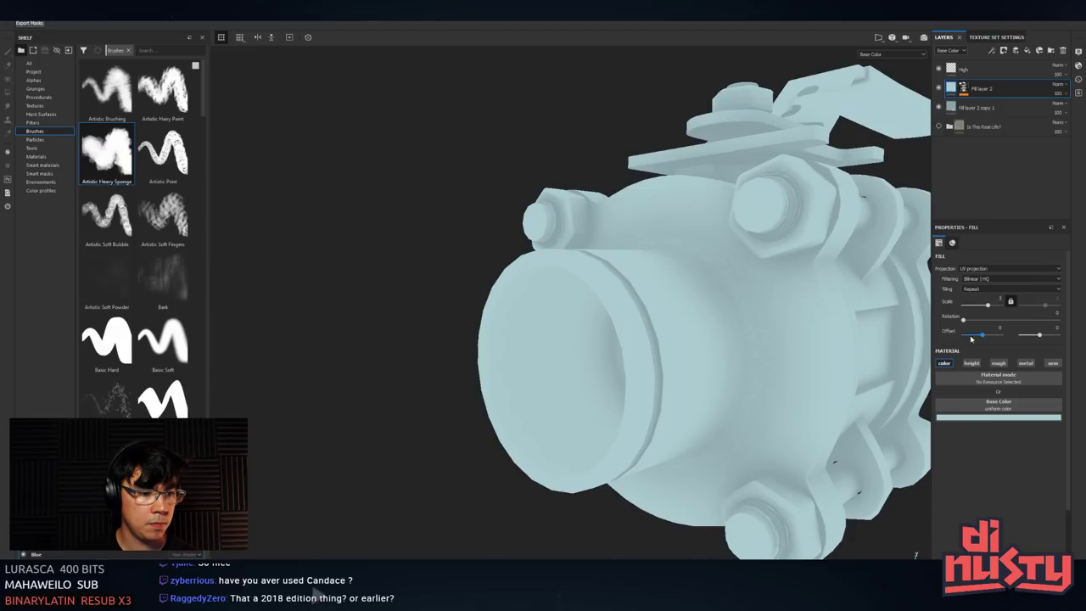
left_click(980, 418)
left_click(979, 459)
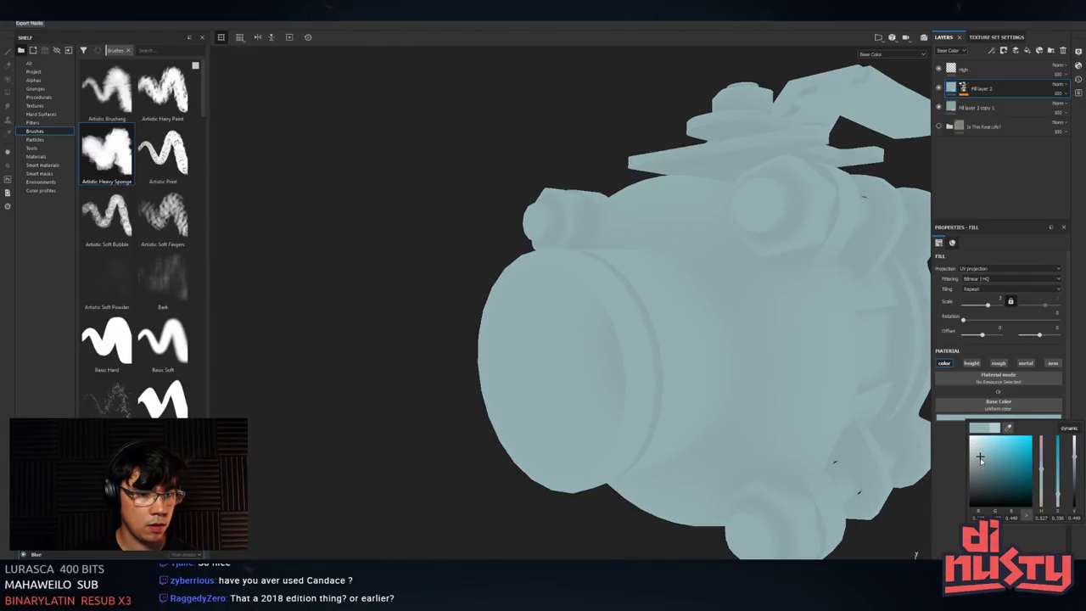
left_click_drag(979, 459, 979, 448)
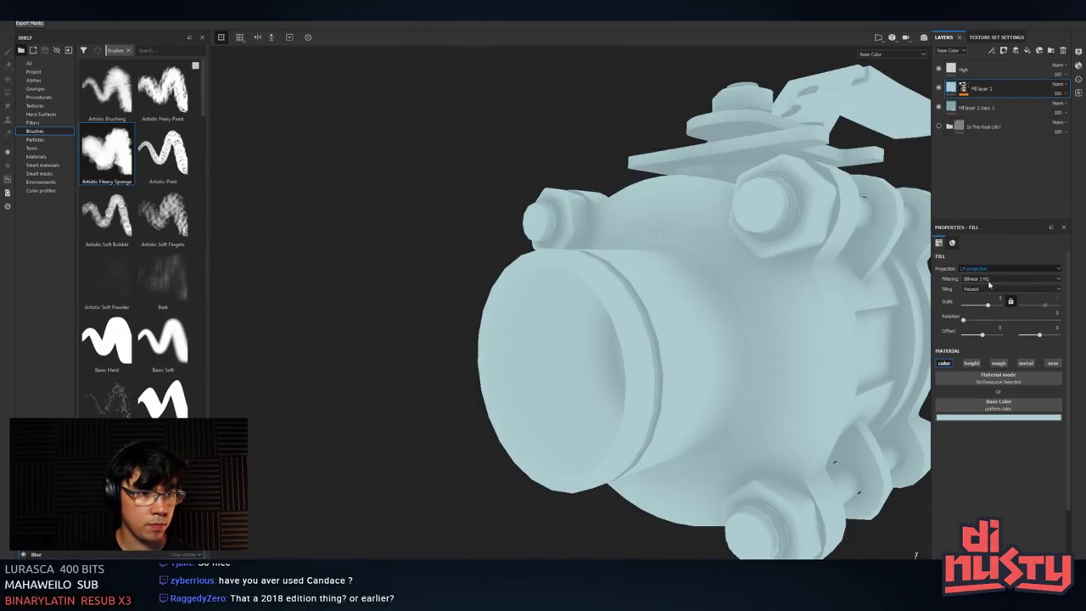
left_click(978, 457)
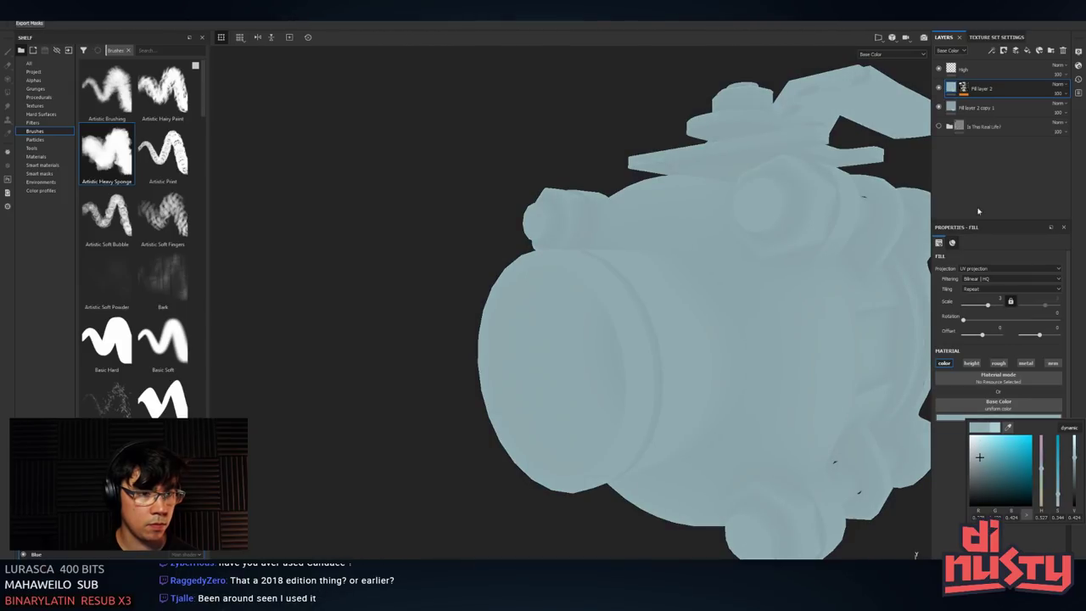
left_click(953, 107)
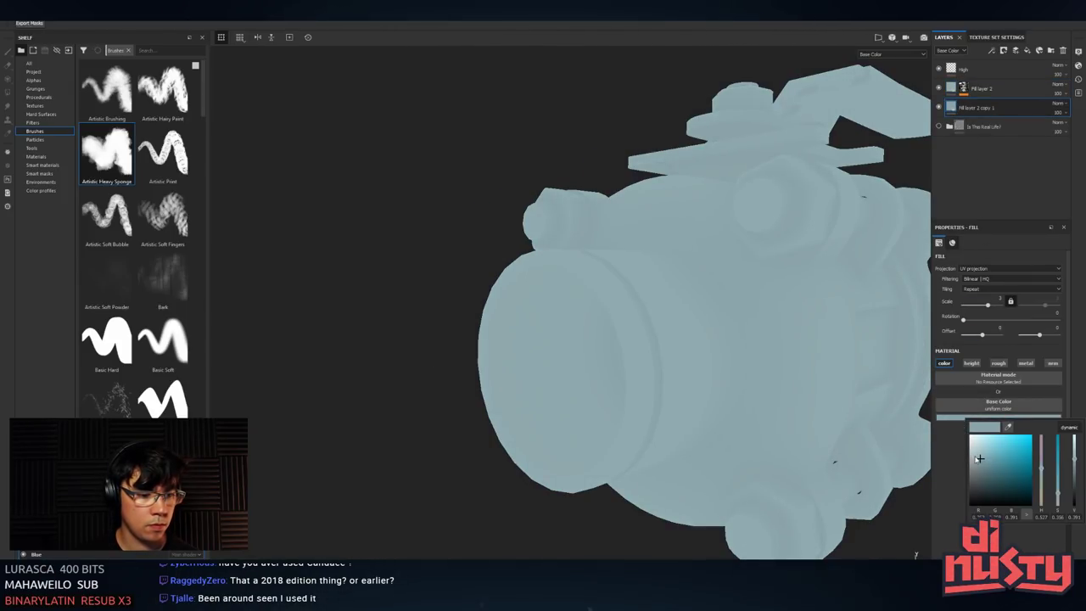
left_click(980, 473)
- On the High layer, try a highlight stroke on the pipe neck, undo it and soften the brush's hardness to 0.03
left_click_drag(763, 296, 718, 260, "alt")
left_click(976, 69)
left_click(692, 311)
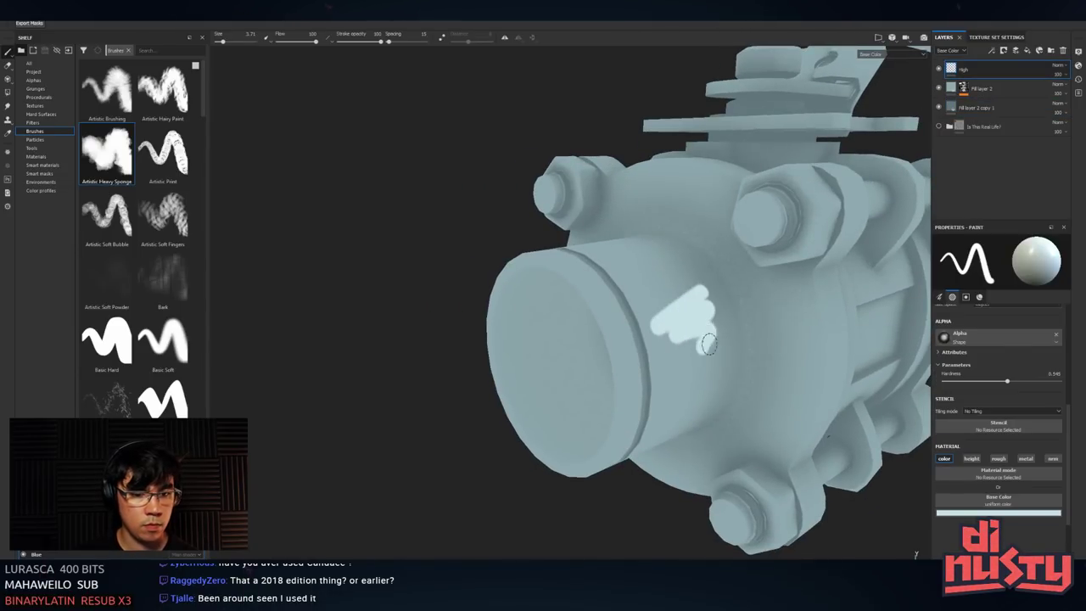
key("ctrl+z")
mouse_move(693, 281)
left_mouse_down("alt")
mouse_move(636, 309)
mouse_move(642, 271)
mouse_move(766, 368)
mouse_move(652, 285)
mouse_move(646, 314)
mouse_move(683, 363)
left_mouse_up("alt")
key("ctrl+z")
- Try light highlight strokes along the rim of the pipe opening and undo them
left_click_drag(567, 276, 585, 372)
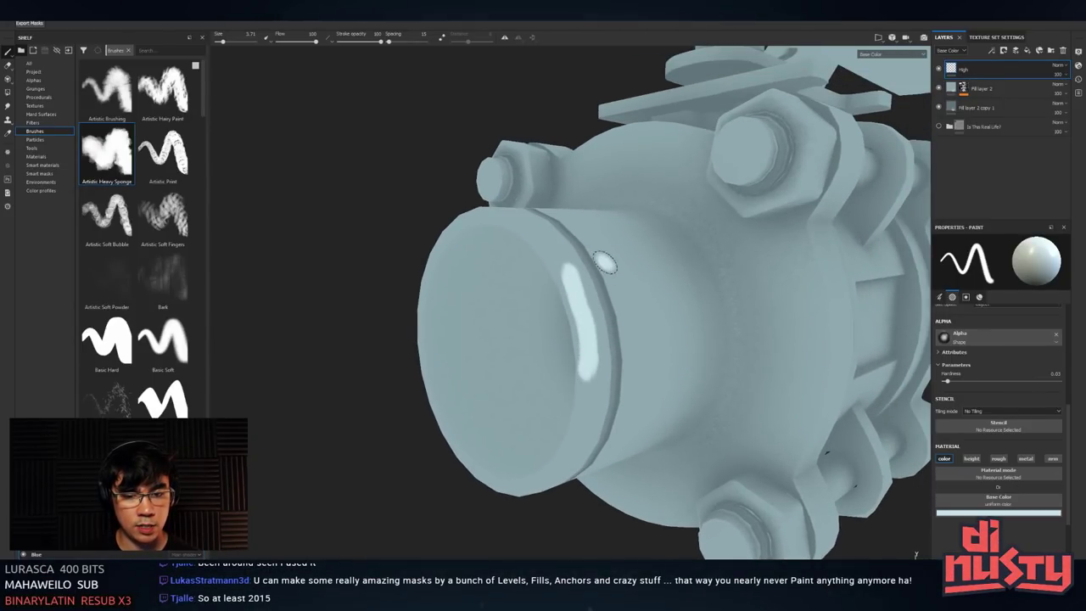
mouse_move(605, 262)
left_mouse_down("alt")
mouse_move(634, 206)
mouse_move(635, 250)
mouse_move(592, 384)
left_mouse_up("alt")
key("ctrl+z")
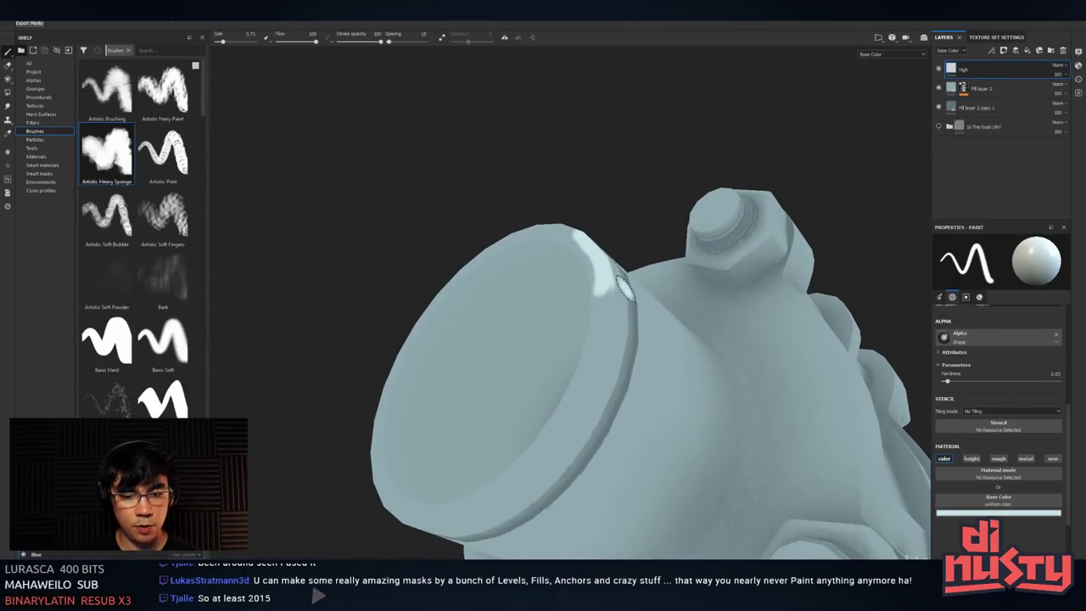
key("ctrl+z")
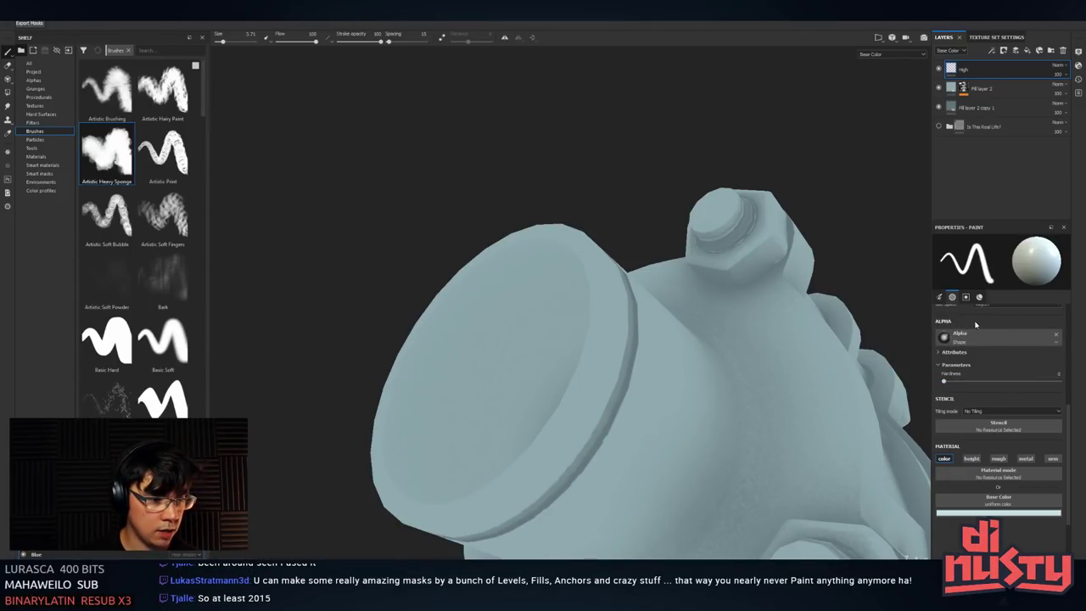
- Lower the brush's flow to 15 and paint thin highlight streaks along the pipe's rim
right_click(684, 206)
scroll(761, 270, "up", 10)
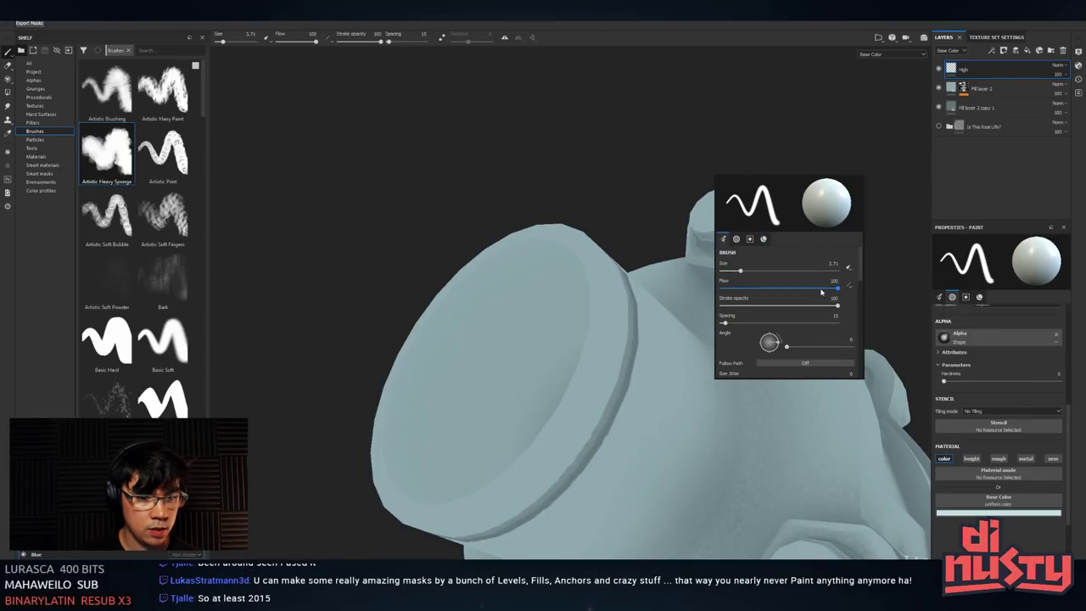
left_click_drag(821, 290, 764, 289)
left_click(609, 292)
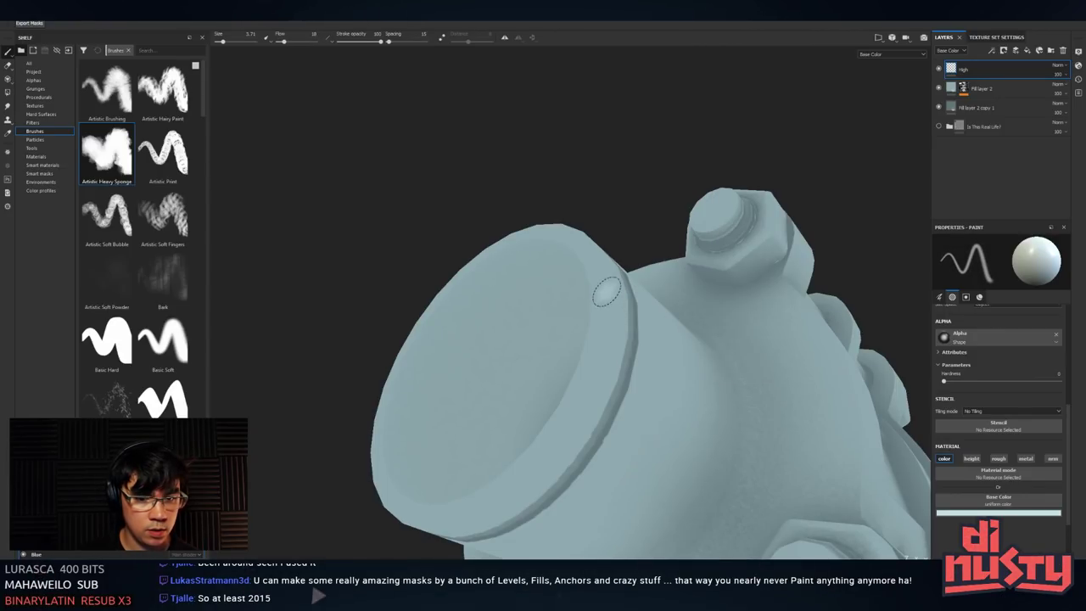
left_click_drag(605, 291, 588, 387)
key("ctrl+z")
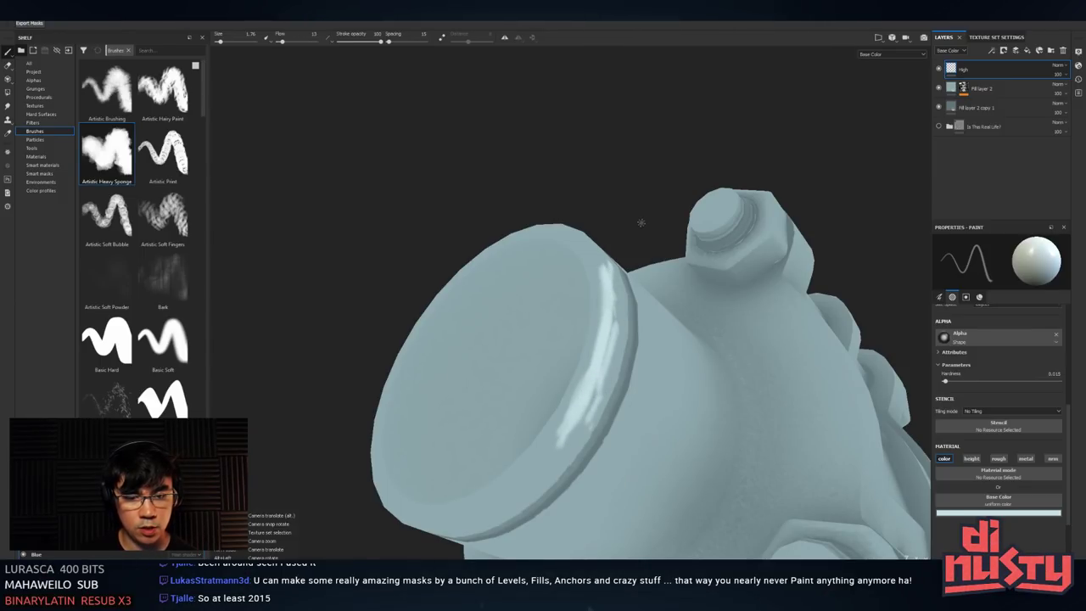
- Try a broad highlight stroke over the pipe's rim with the brush enlarged to 8.03 and undo it
left_click_drag(628, 323, 605, 333, "alt")
right_click_drag(621, 316, 649, 312, "ctrl")
left_click_drag(629, 292, 621, 357)
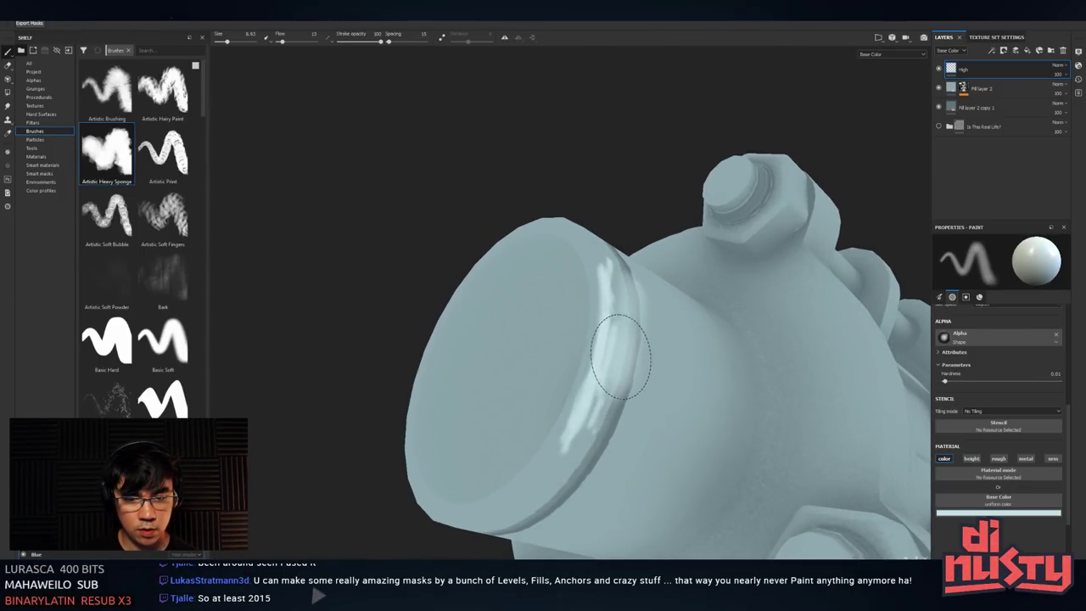
key("ctrl+z")
- Reduce the brush size to 4.79 and build up a continuous soft highlight along the pipe's rim
right_click_drag(635, 329, 616, 327, "ctrl")
mouse_move(603, 294)
left_mouse_down()
mouse_move(602, 387)
mouse_move(618, 294)
mouse_move(611, 321)
left_mouse_up()
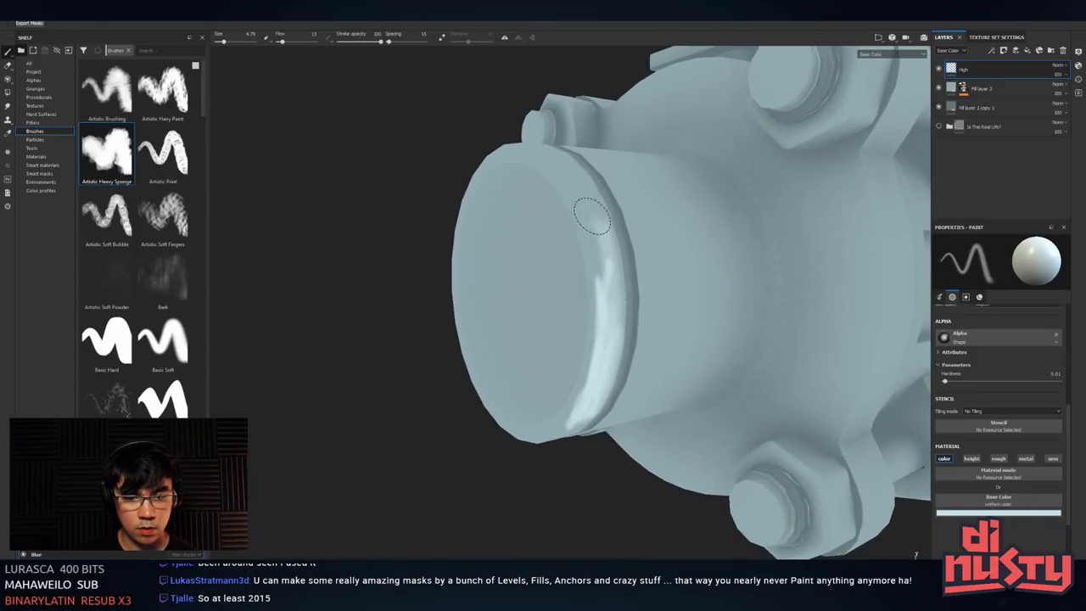
mouse_move(606, 265)
left_mouse_down("alt")
mouse_move(615, 305)
mouse_move(587, 277)
left_mouse_up("alt")
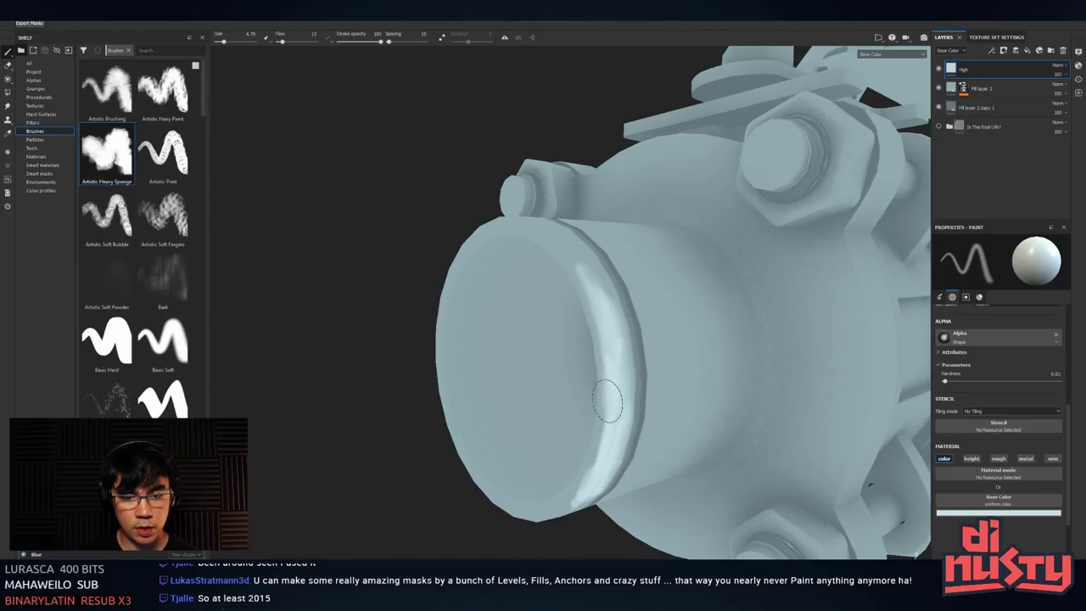
mouse_move(606, 400)
left_mouse_down("alt")
mouse_move(618, 286)
mouse_move(650, 271)
mouse_move(633, 283)
left_mouse_up("alt")
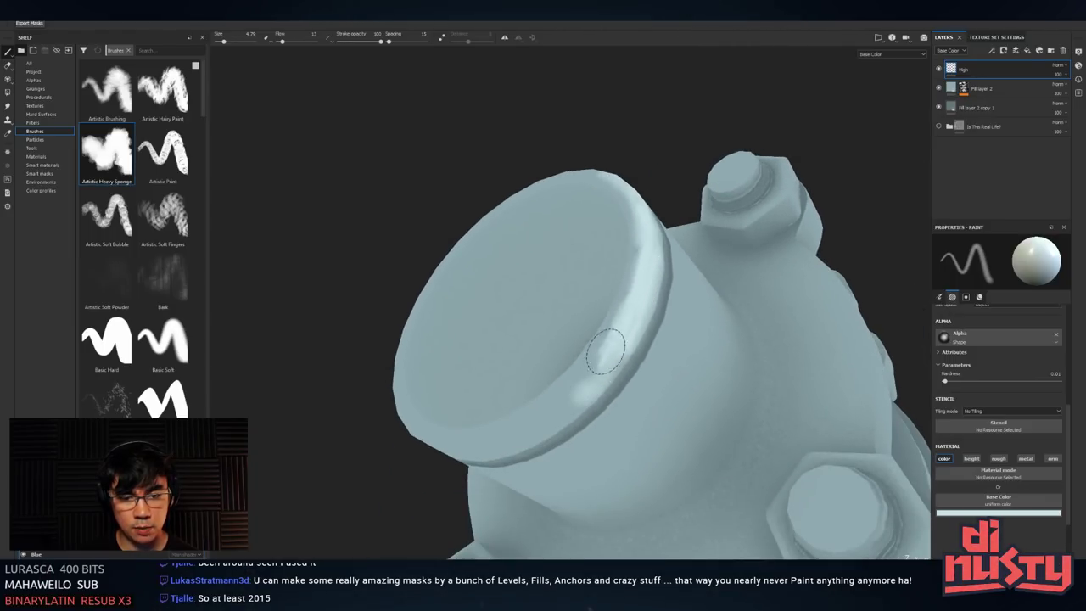
- Switch to the Smudge tool and give it the Artistic Heavy Sponge brush
key("5")
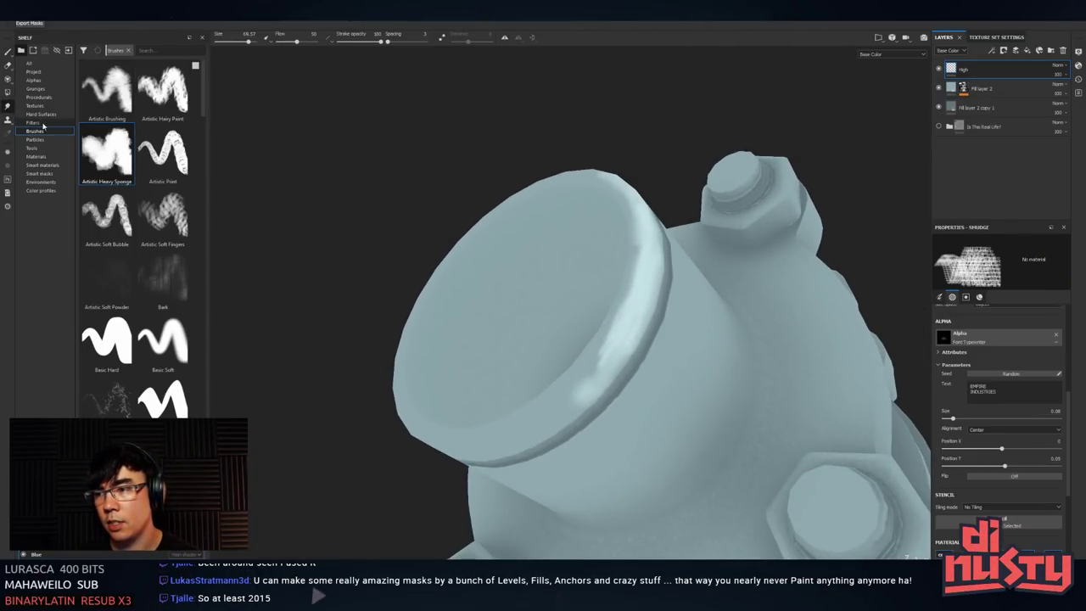
right_click_drag(604, 258, 555, 256, "ctrl")
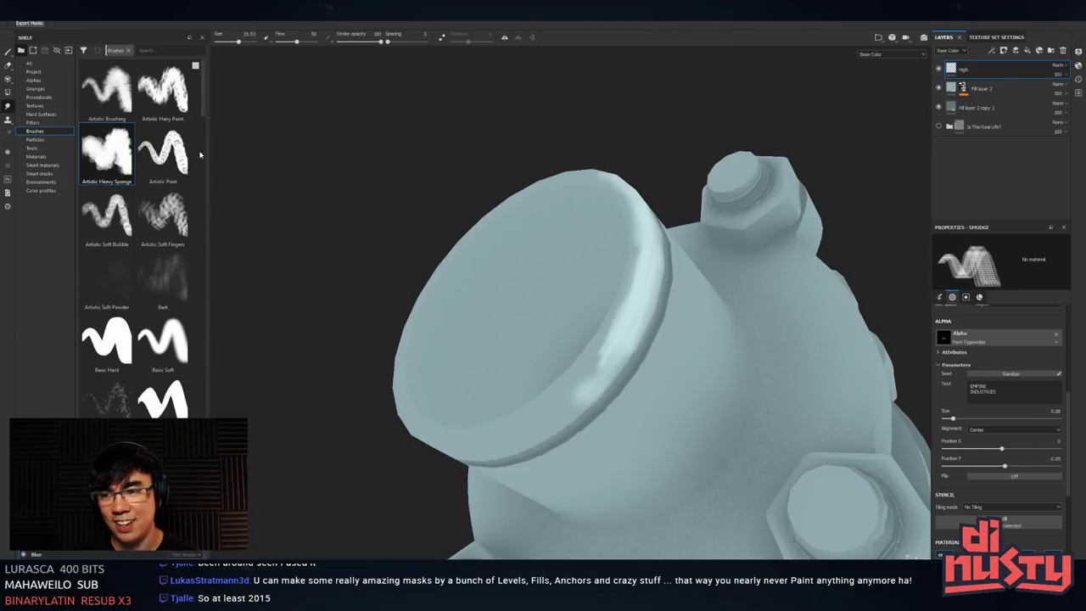
left_click(125, 156)
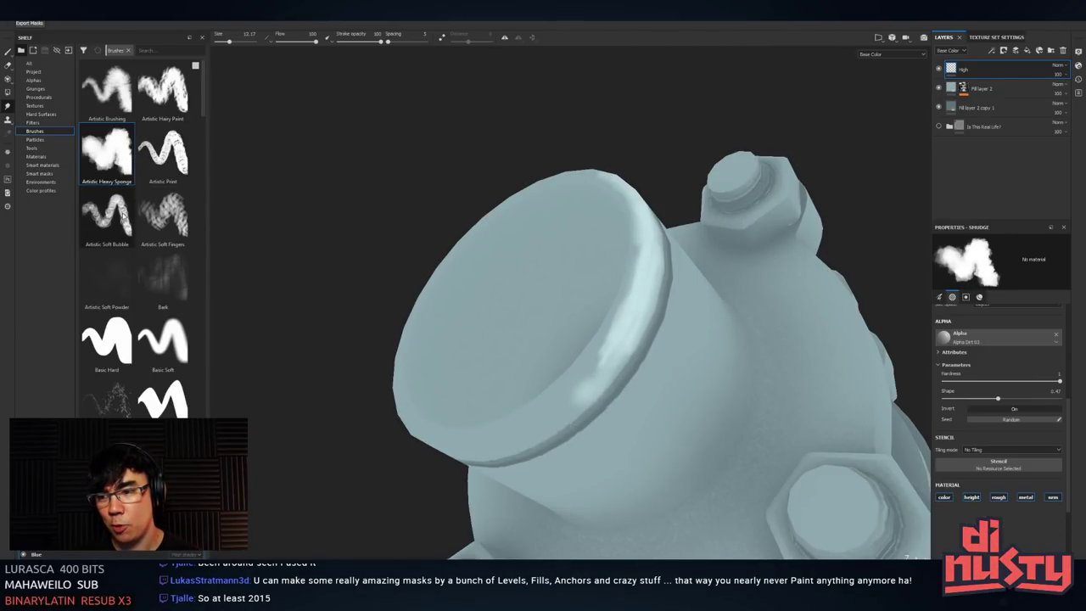
- Undo a test smudge, reduce the smudge brush's size and blend the highlight along the pipe's rim
left_click_drag(594, 278, 552, 373)
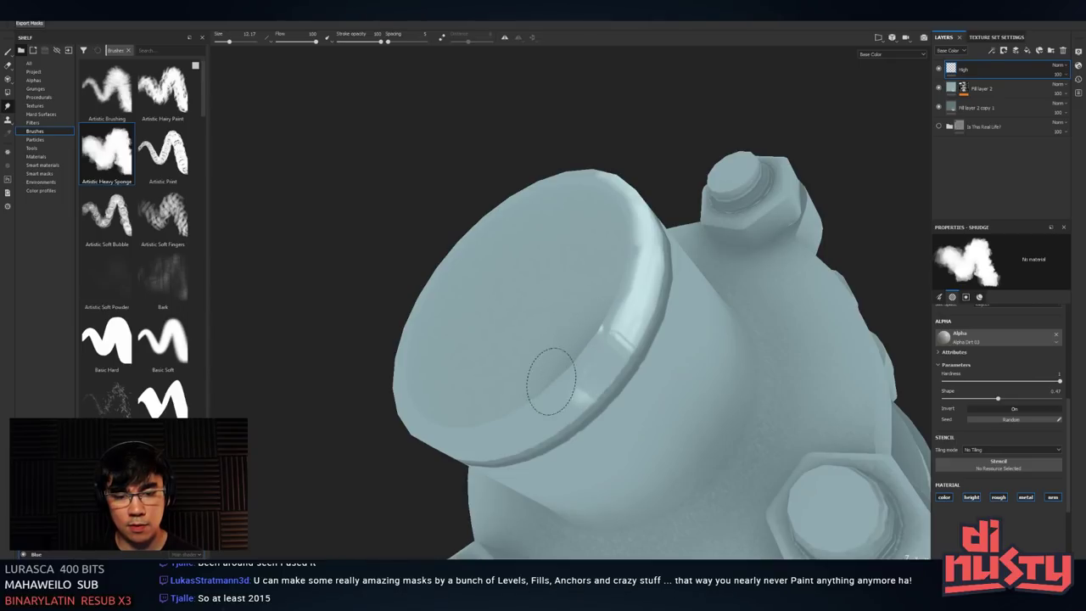
key("ctrl+z")
right_click_drag(598, 324, 584, 326, "ctrl")
mouse_move(542, 331)
left_mouse_down("alt")
mouse_move(616, 317)
mouse_move(592, 296)
left_mouse_up("alt")
right_click_drag(591, 296, 652, 287, "alt")
mouse_move(624, 258)
left_mouse_down()
mouse_move(557, 338)
mouse_move(531, 351)
left_mouse_up()
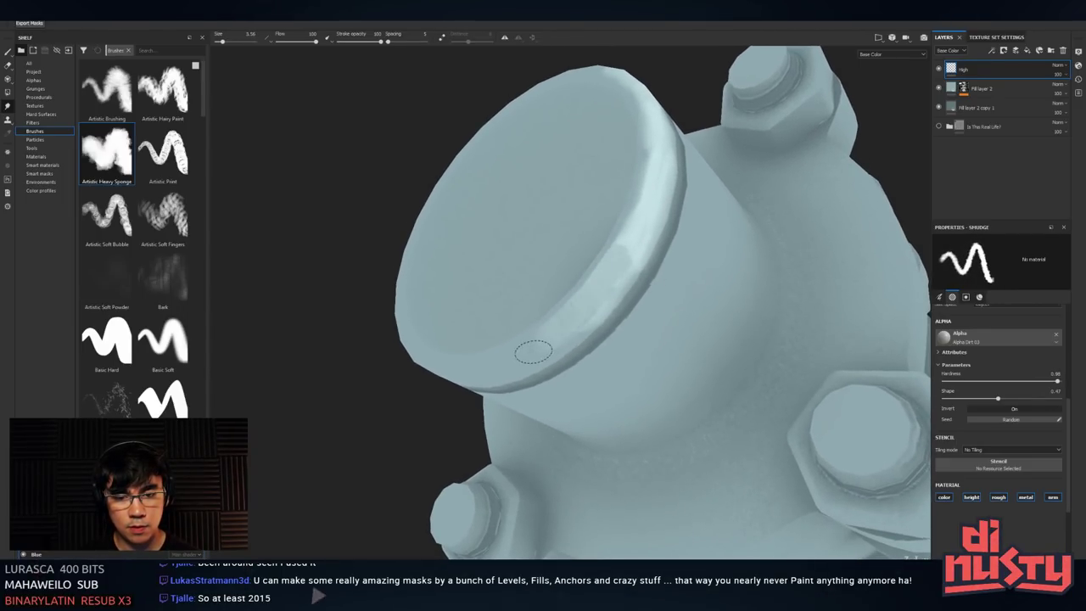
mouse_move(642, 221)
left_mouse_down()
mouse_move(558, 342)
mouse_move(574, 368)
mouse_move(586, 326)
mouse_move(548, 404)
mouse_move(529, 409)
mouse_move(552, 368)
mouse_move(565, 407)
mouse_move(562, 330)
mouse_move(519, 250)
mouse_move(628, 291)
mouse_move(552, 359)
left_mouse_up()
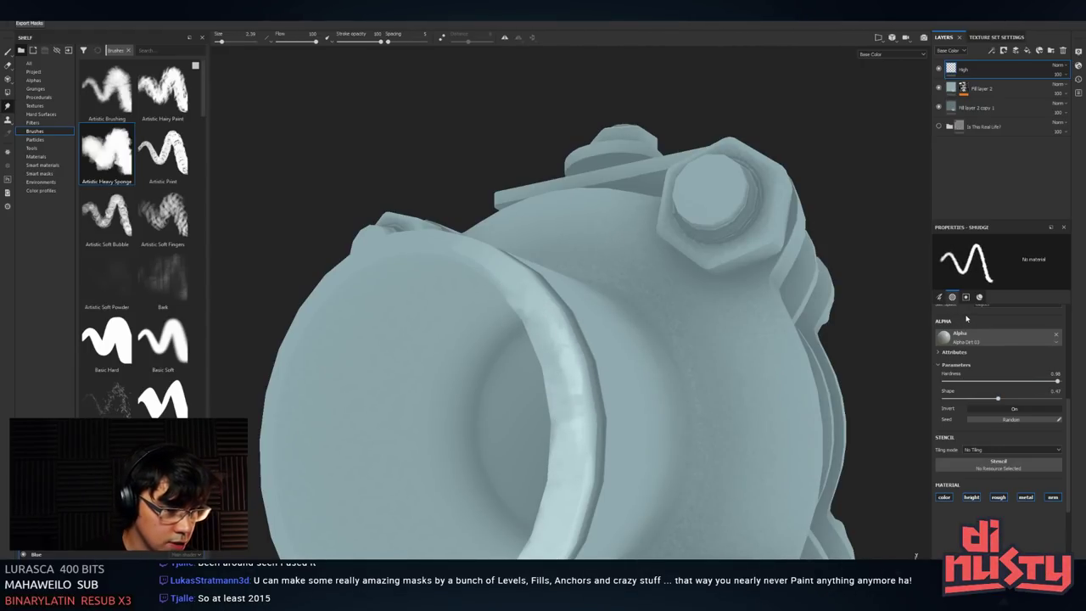
- Review the smudge tool's brush parameters and check the blended rim highlight from several angles
left_click(939, 296)
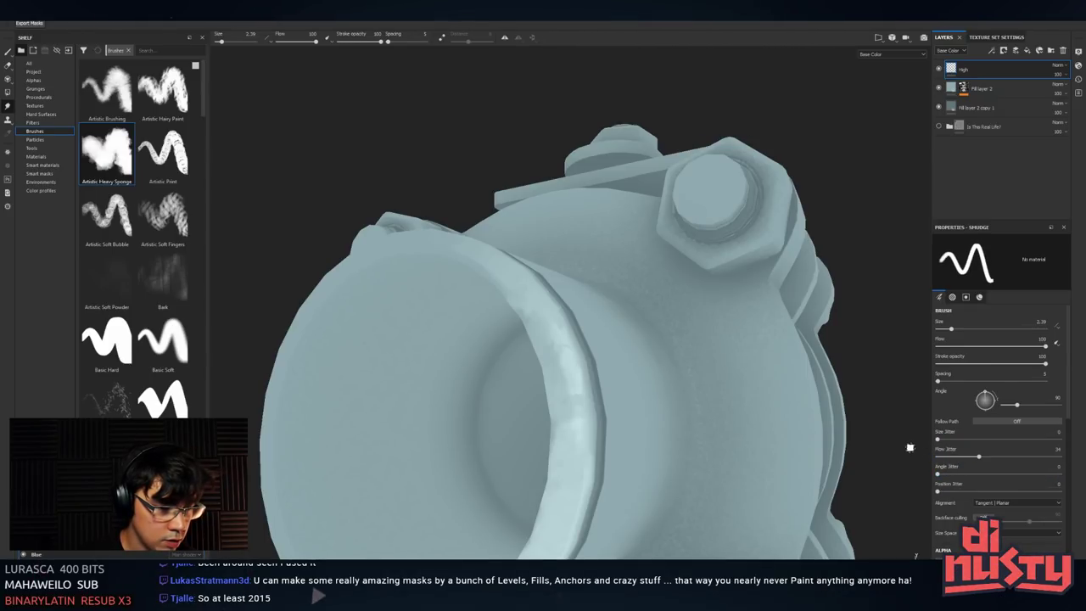
mouse_move(757, 293)
left_mouse_down("alt")
mouse_move(545, 274)
mouse_move(626, 322)
mouse_move(533, 308)
left_mouse_up("alt")
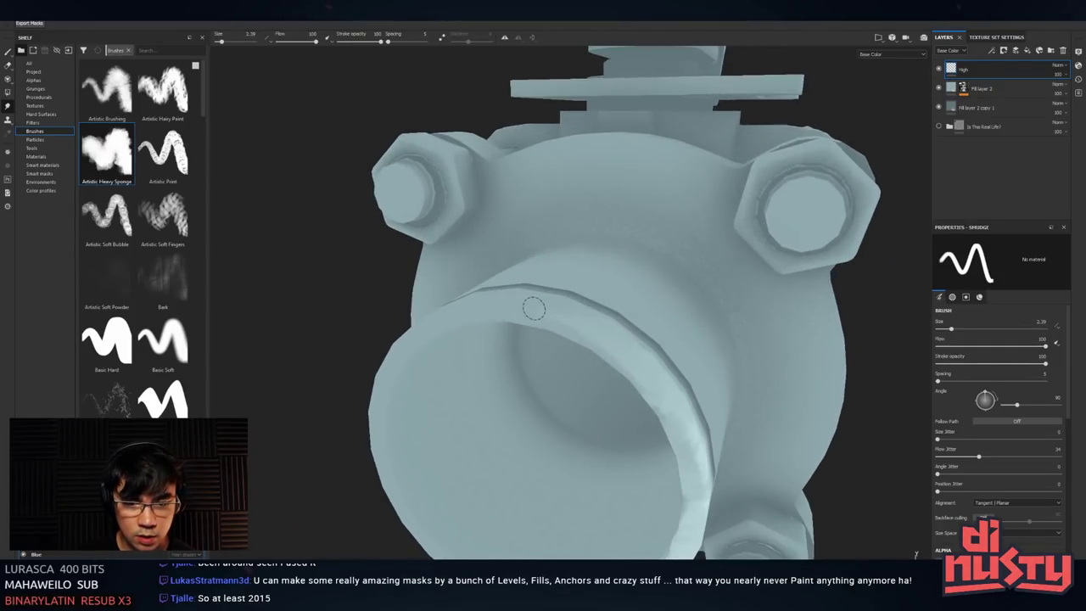
mouse_move(622, 369)
left_mouse_down("alt")
mouse_move(569, 359)
mouse_move(494, 308)
mouse_move(514, 291)
mouse_move(562, 332)
left_mouse_up("alt")
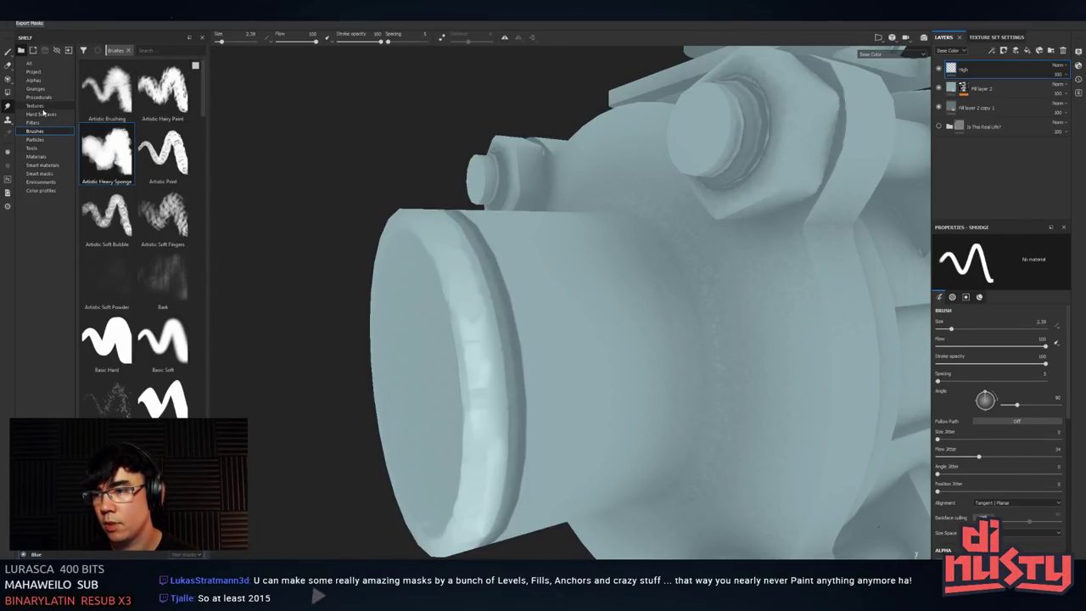
- Switch to the Paint tool with a flow of 66 and paint a zigzag highlight band along the pipe neck
left_click(7, 51)
mouse_move(547, 284)
left_mouse_down()
mouse_move(562, 272)
mouse_move(613, 370)
mouse_move(598, 349)
left_mouse_up()
key("ctrl+z")
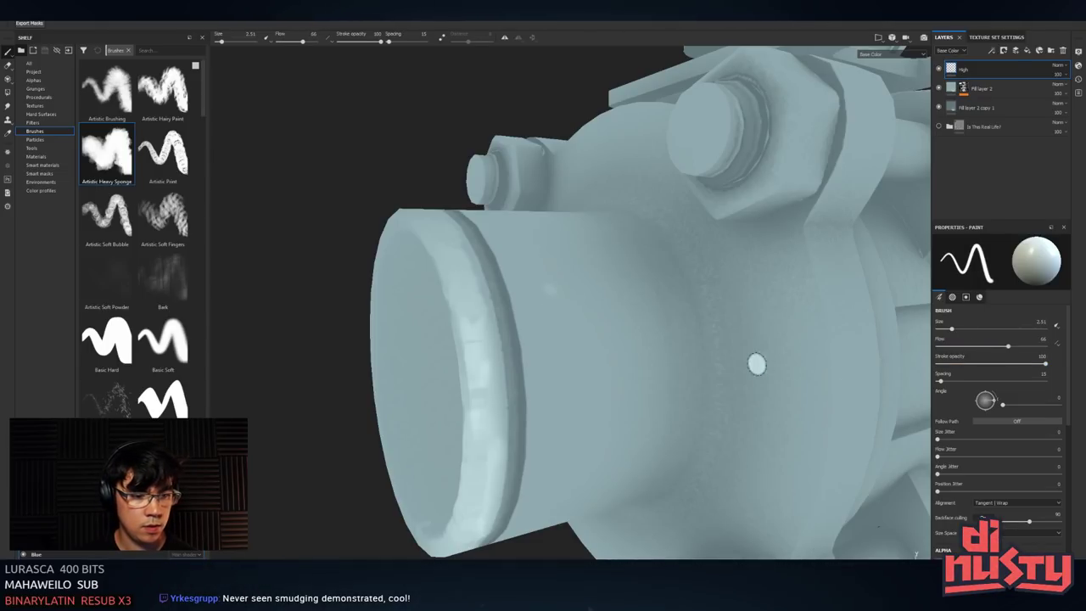
left_click_drag(518, 242, 564, 383)
key("ctrl+z")
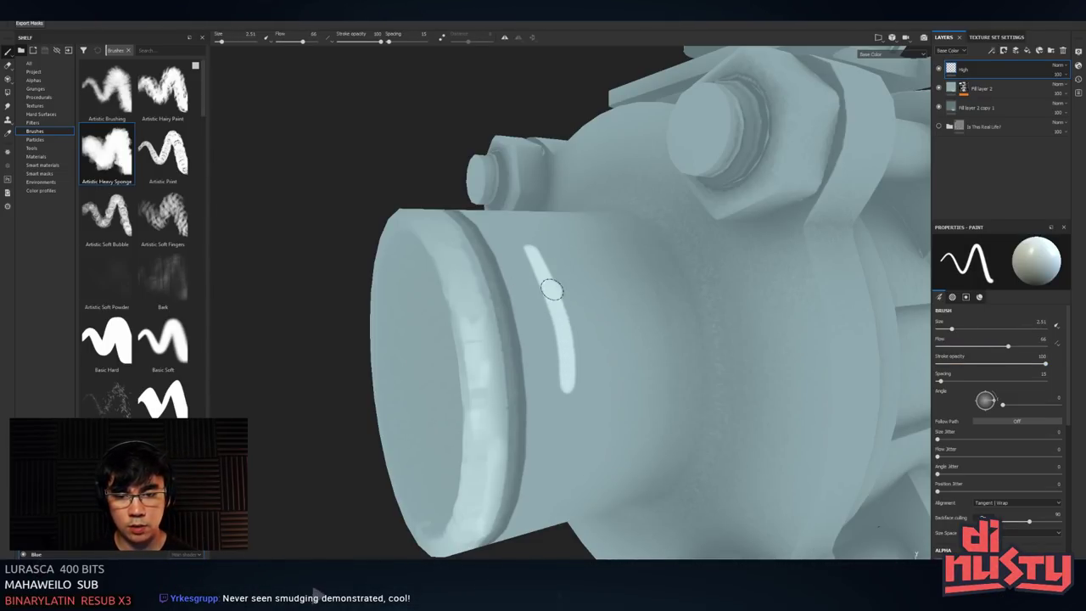
key("ctrl+z")
mouse_move(513, 257)
left_mouse_down()
mouse_move(524, 329)
mouse_move(555, 280)
mouse_move(591, 307)
left_mouse_up()
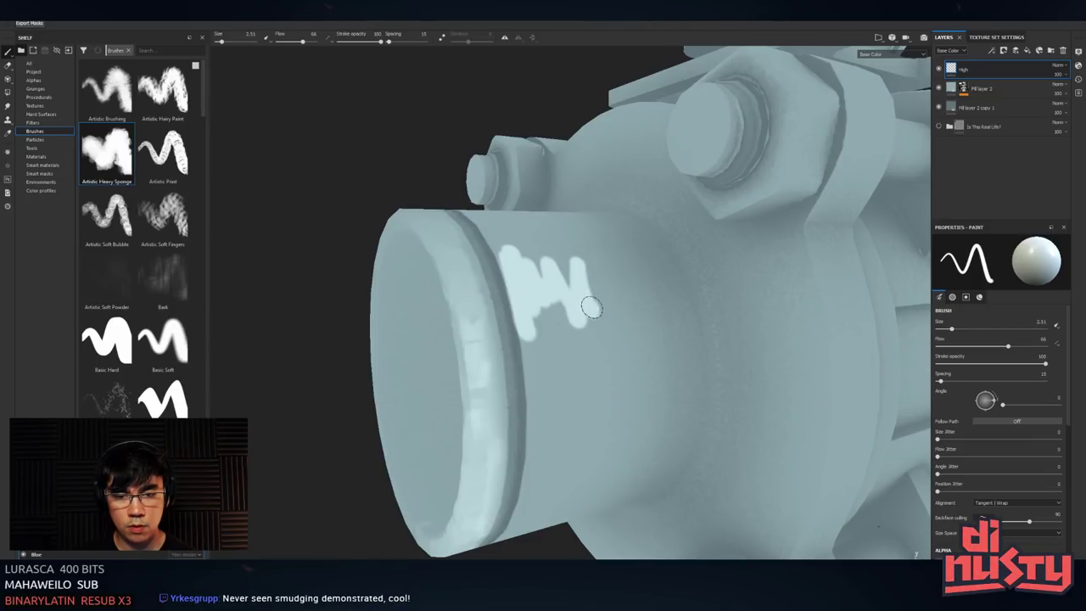
left_click_drag(675, 300, 655, 306, "alt")
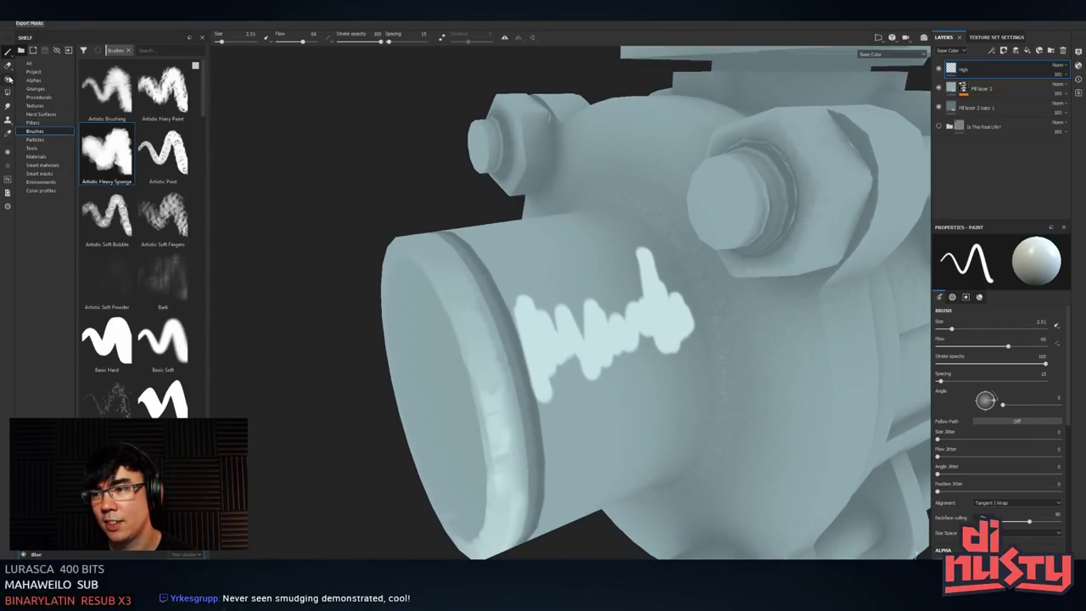
- Smudge the zigzag highlight around the pipe neck's curve with a brush size of 6.48 to spread it into streaks
left_click(9, 106)
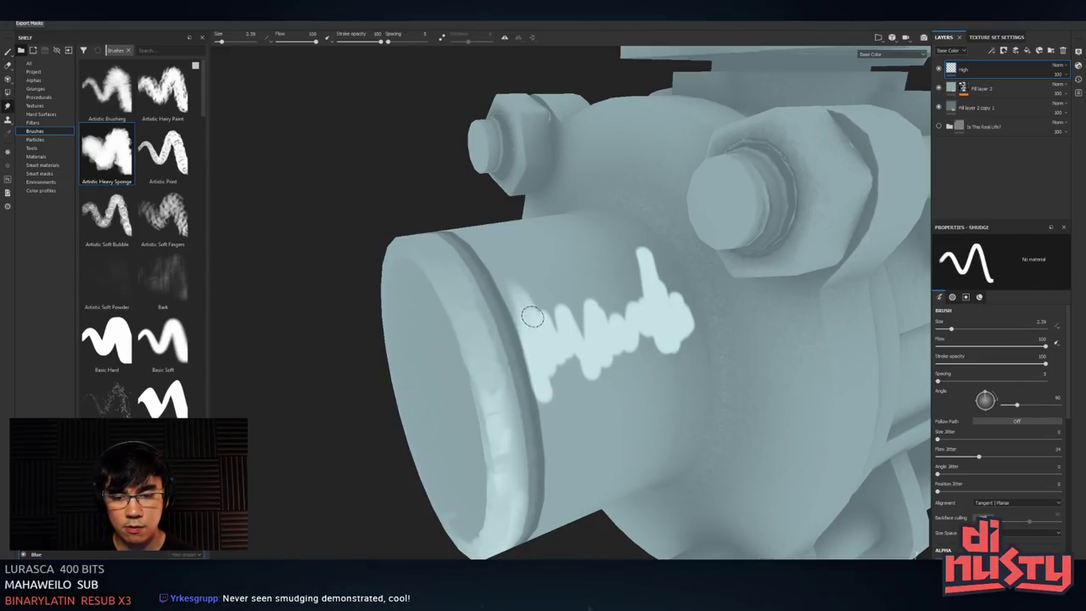
mouse_move(570, 288)
right_mouse_down("ctrl")
mouse_move(585, 293)
mouse_move(595, 324)
mouse_move(577, 331)
right_mouse_up("ctrl")
mouse_move(576, 336)
left_mouse_down()
mouse_move(583, 291)
mouse_move(621, 287)
mouse_move(648, 255)
mouse_move(662, 299)
left_mouse_up()
mouse_move(721, 361)
left_mouse_down("alt")
mouse_move(694, 329)
mouse_move(677, 368)
left_mouse_up("alt")
left_click_drag(666, 341, 652, 376)
mouse_move(635, 342)
left_mouse_down()
mouse_move(631, 371)
mouse_move(569, 407)
mouse_move(550, 368)
mouse_move(557, 406)
mouse_move(543, 385)
mouse_move(554, 437)
mouse_move(639, 341)
mouse_move(635, 456)
mouse_move(588, 455)
mouse_move(572, 359)
mouse_move(622, 415)
left_mouse_up()
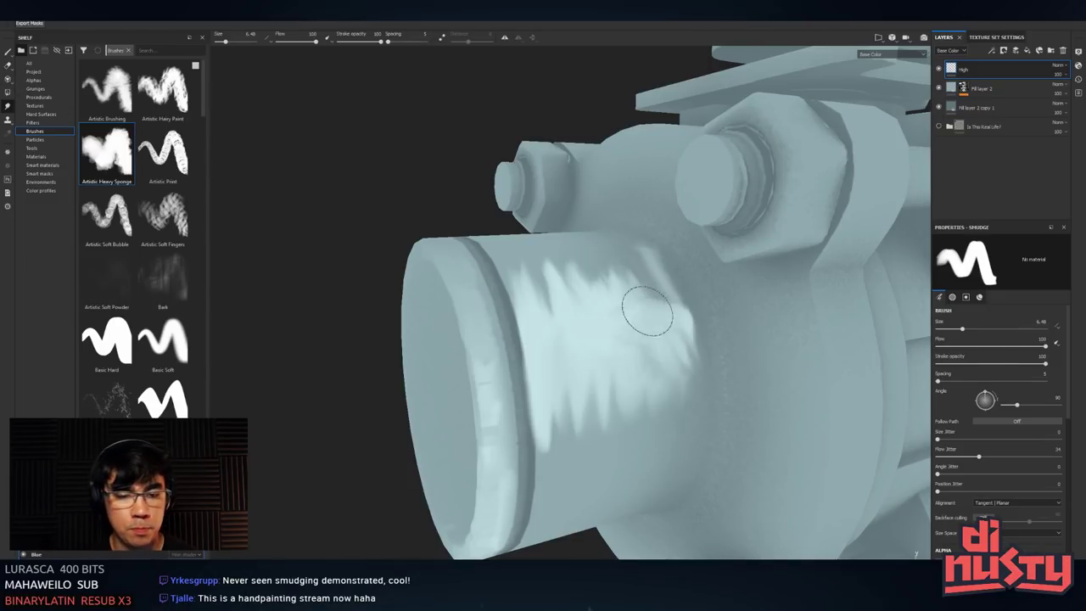
mouse_move(647, 311)
left_mouse_down()
mouse_move(653, 268)
mouse_move(636, 236)
mouse_move(672, 230)
left_mouse_up()
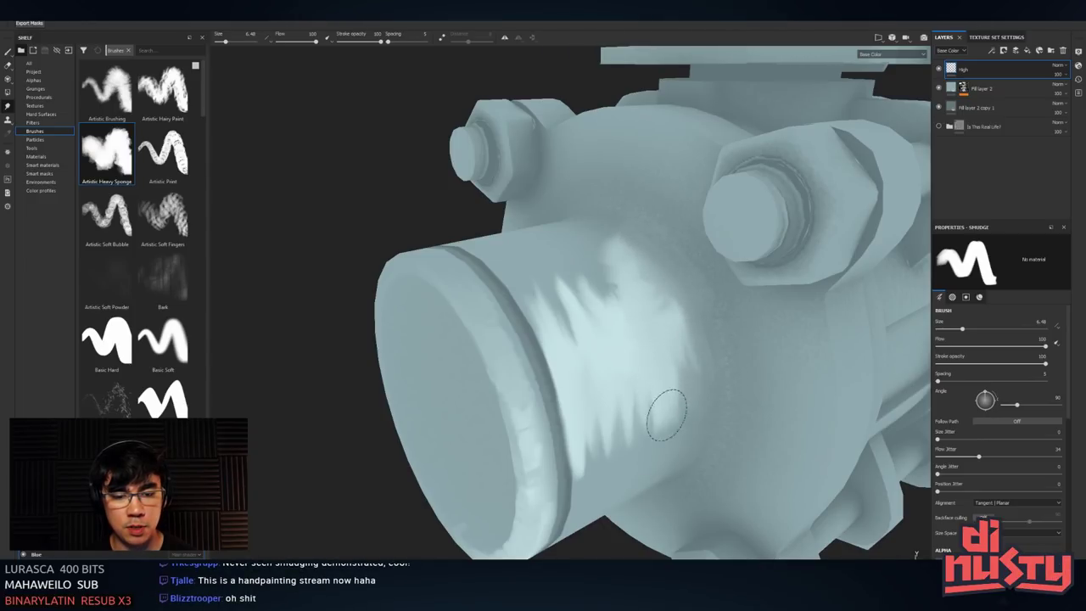
- Enlarge the smudge brush to 12.29 and blend the streaks on the pipe neck into a smooth, wide highlight
mouse_move(695, 292)
left_mouse_down("alt")
mouse_move(621, 353)
mouse_move(626, 363)
left_mouse_up("alt")
right_click_drag(653, 377, 677, 377, "ctrl")
mouse_move(603, 399)
left_mouse_down()
mouse_move(676, 392)
mouse_move(656, 463)
mouse_move(666, 328)
mouse_move(690, 448)
mouse_move(654, 461)
mouse_move(601, 432)
mouse_move(668, 430)
mouse_move(550, 347)
mouse_move(625, 249)
mouse_move(652, 313)
mouse_move(622, 272)
mouse_move(650, 288)
mouse_move(659, 343)
left_mouse_up()
mouse_move(659, 342)
left_mouse_down("alt")
mouse_move(664, 320)
mouse_move(647, 280)
mouse_move(679, 352)
left_mouse_up("alt")
mouse_move(648, 388)
left_mouse_down()
mouse_move(659, 293)
mouse_move(681, 340)
mouse_move(664, 288)
mouse_move(691, 298)
left_mouse_up()
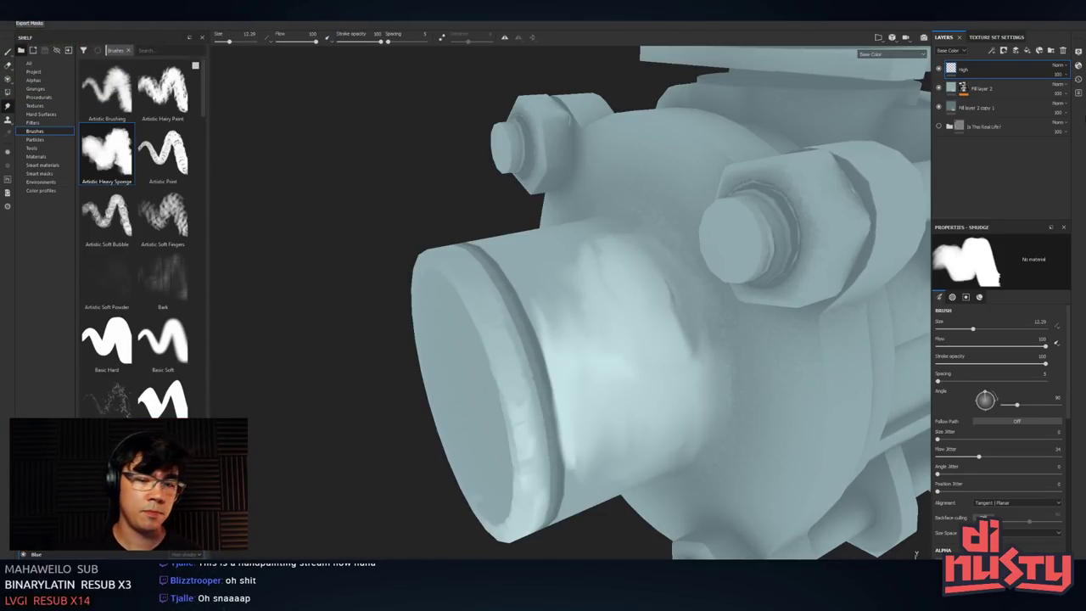
left_click_drag(606, 302, 625, 279, "alt")
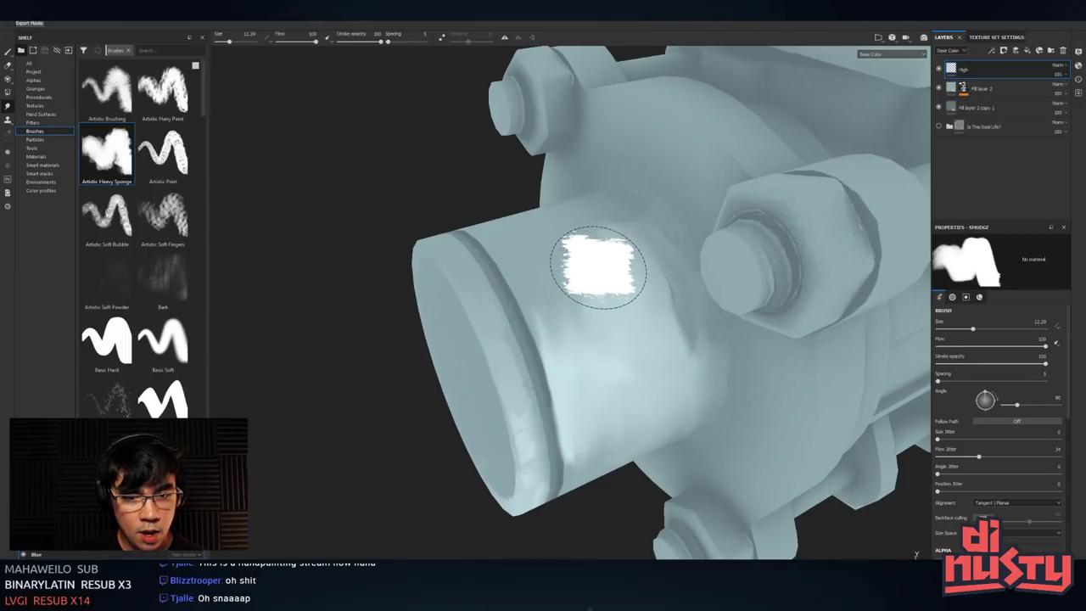
- Reduce the smudge brush size to 10.26 and blend the highlight further across the pipe neck
key("bracketleft")
key("bracketleft")
key("bracketleft")
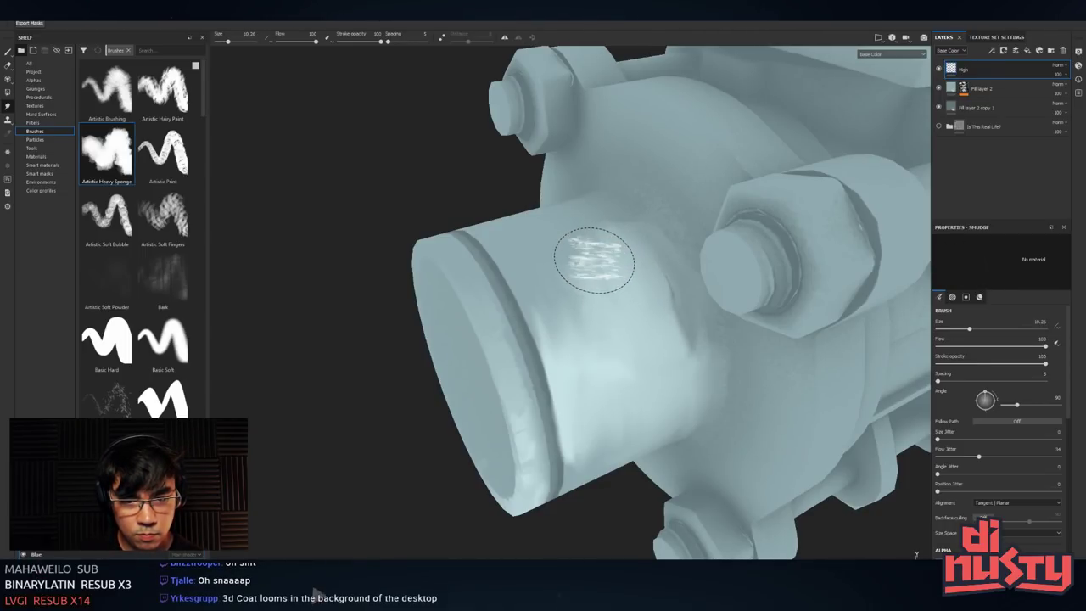
left_click_drag(568, 285, 584, 311, "alt")
mouse_move(595, 330)
left_mouse_down("alt")
mouse_move(599, 351)
mouse_move(599, 331)
mouse_move(640, 275)
mouse_move(660, 293)
mouse_move(620, 325)
mouse_move(596, 276)
mouse_move(574, 296)
mouse_move(666, 381)
left_mouse_up("alt")
mouse_move(572, 361)
left_mouse_down()
mouse_move(537, 304)
mouse_move(582, 272)
left_mouse_up()
left_click_drag(560, 333, 540, 282)
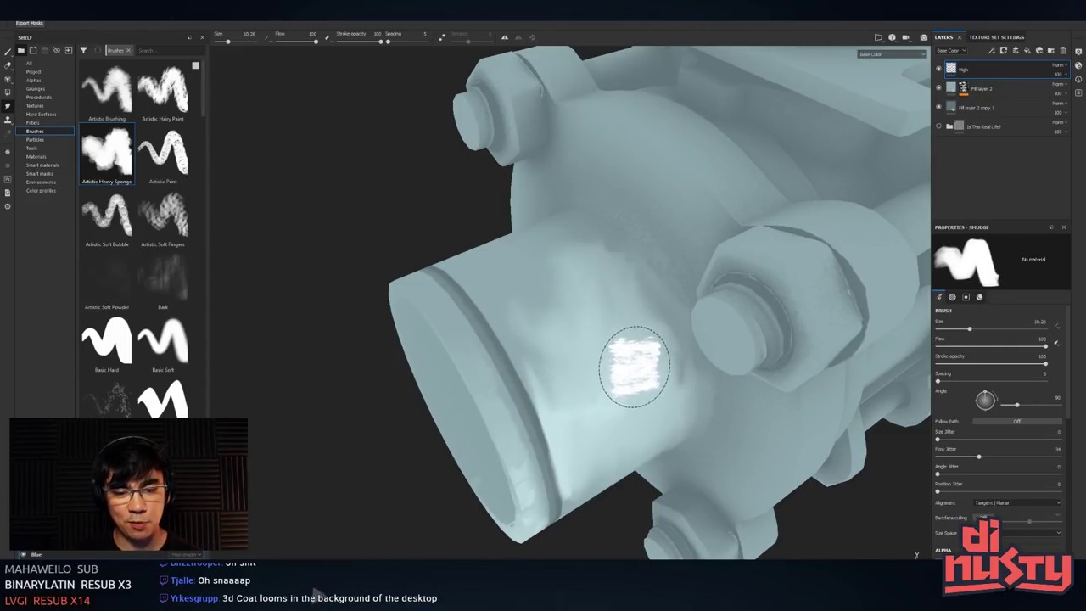
mouse_move(625, 359)
left_mouse_down("alt")
mouse_move(583, 298)
mouse_move(588, 255)
mouse_move(606, 274)
left_mouse_up("alt")
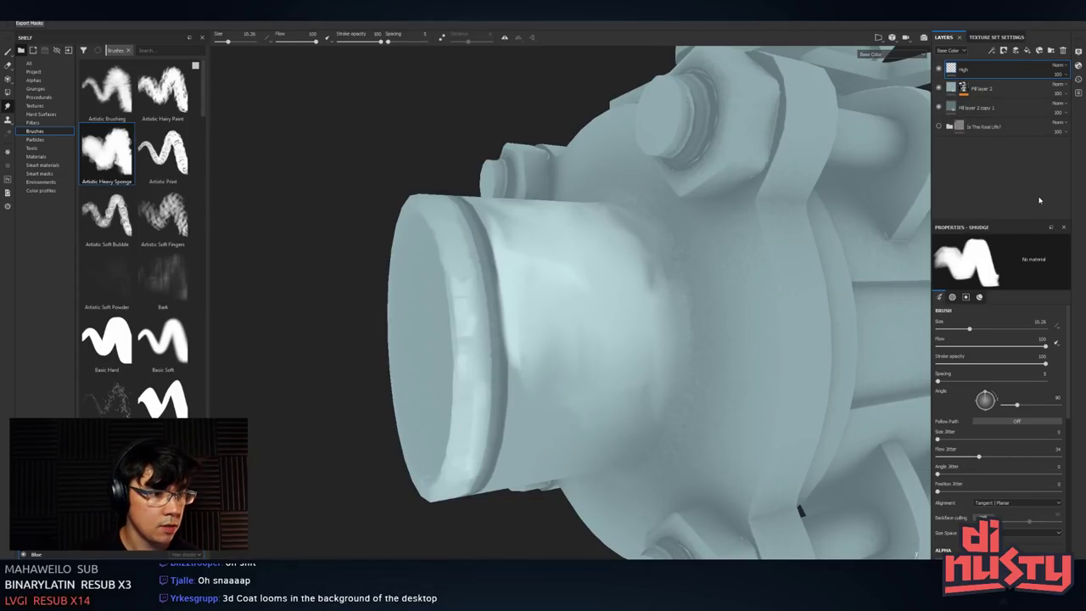
- Add a new paint layer above the High layer and switch to the Paint tool with a dark teal base color
left_click(1014, 51)
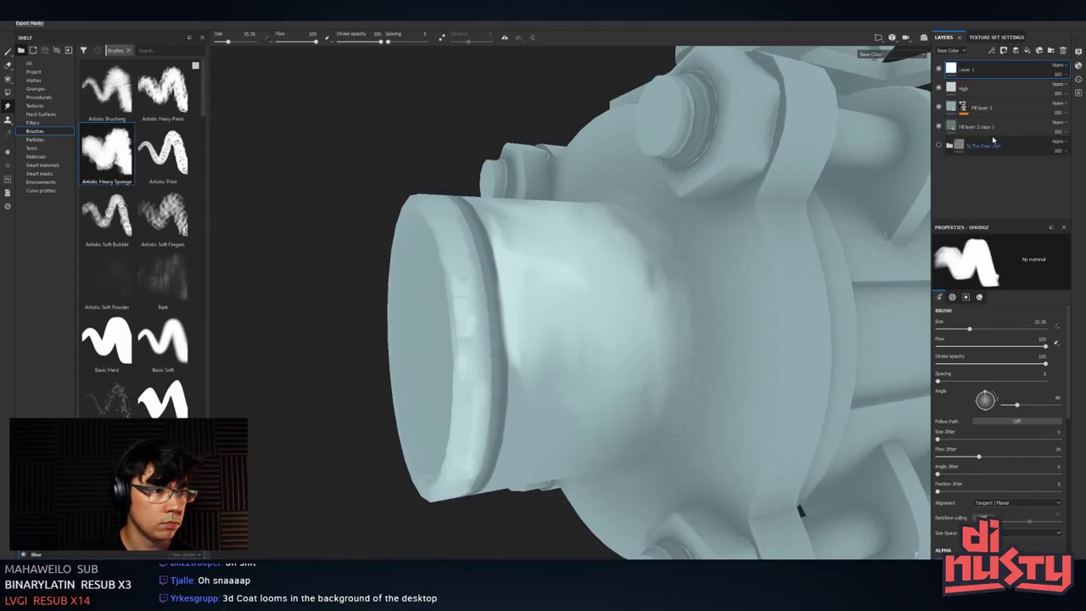
mouse_move(731, 168)
left_mouse_down()
mouse_move(753, 197)
mouse_move(717, 246)
left_mouse_up()
key("ctrl+z")
left_click(7, 52)
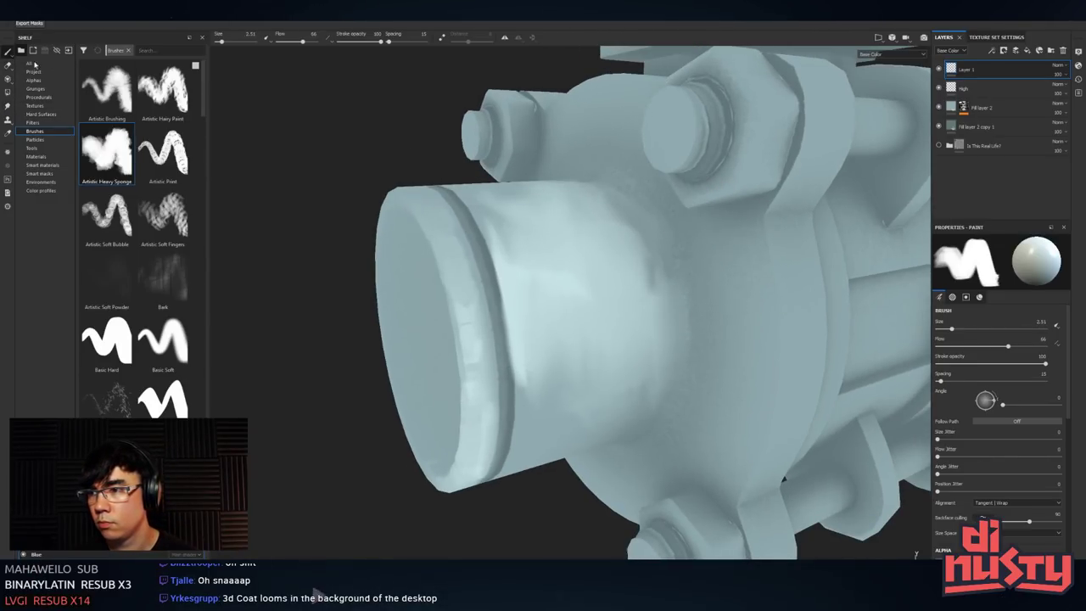
right_click(562, 239)
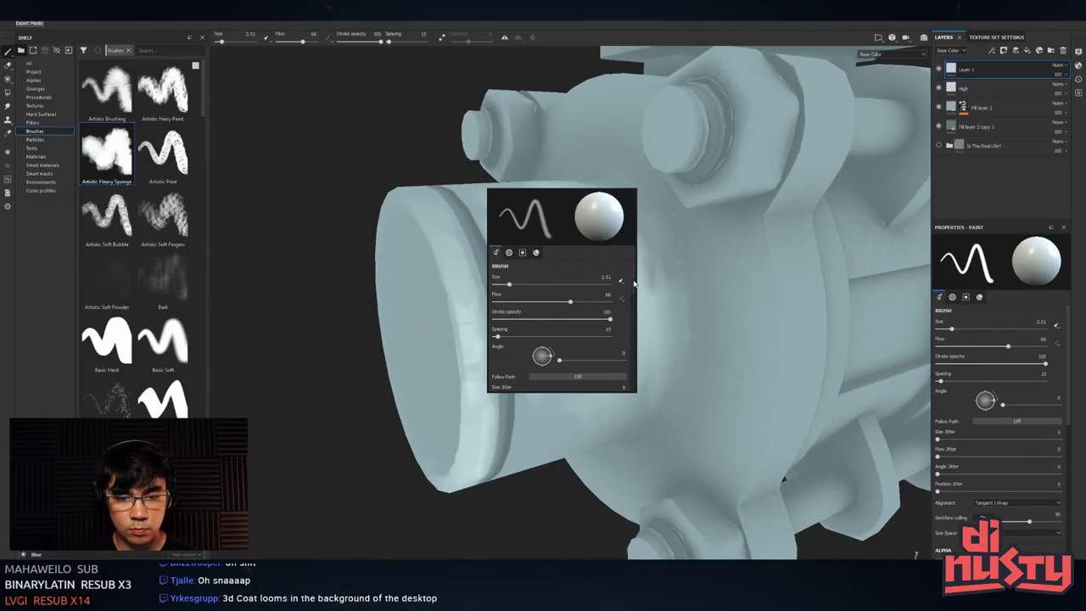
mouse_move(633, 282)
left_mouse_down()
mouse_move(620, 421)
mouse_move(654, 418)
left_mouse_up()
left_click(622, 348)
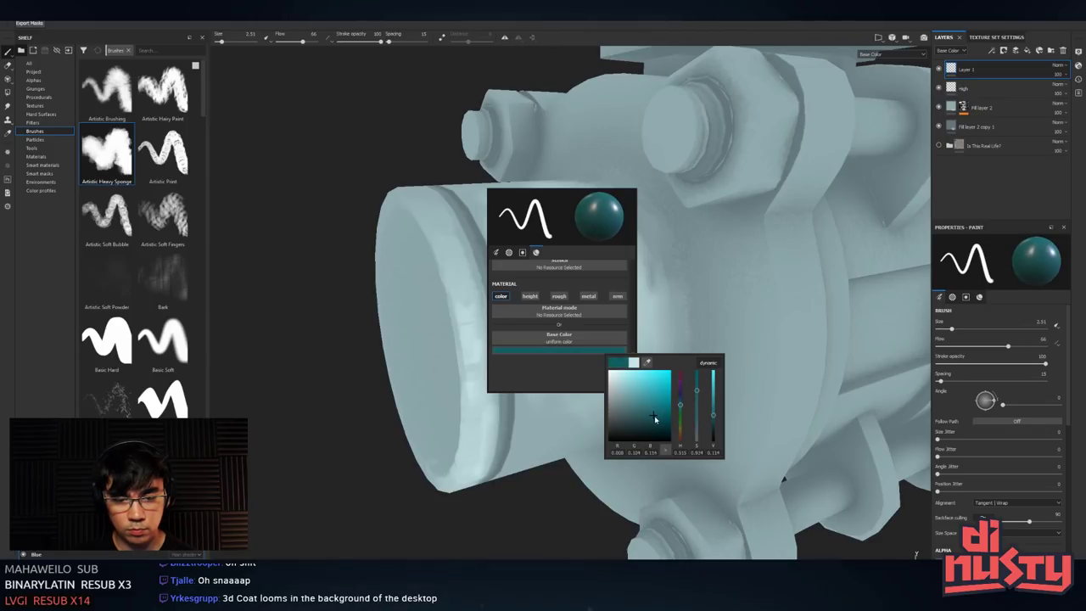
- Set the paint brush size to 1.08, trying out teal strokes on the pipe neck
left_click_drag(528, 240, 537, 397)
key("ctrl+z")
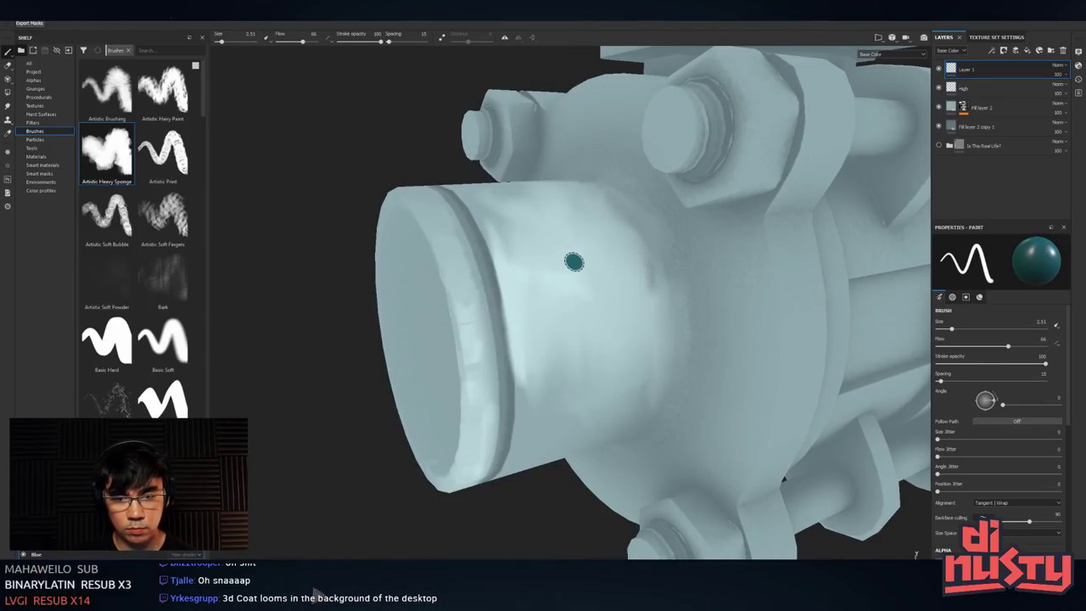
mouse_move(573, 262)
right_mouse_down("ctrl")
mouse_move(544, 262)
mouse_move(563, 261)
right_mouse_up("ctrl")
mouse_move(622, 200)
left_mouse_down()
mouse_move(656, 273)
mouse_move(658, 347)
left_mouse_up()
key("ctrl+z")
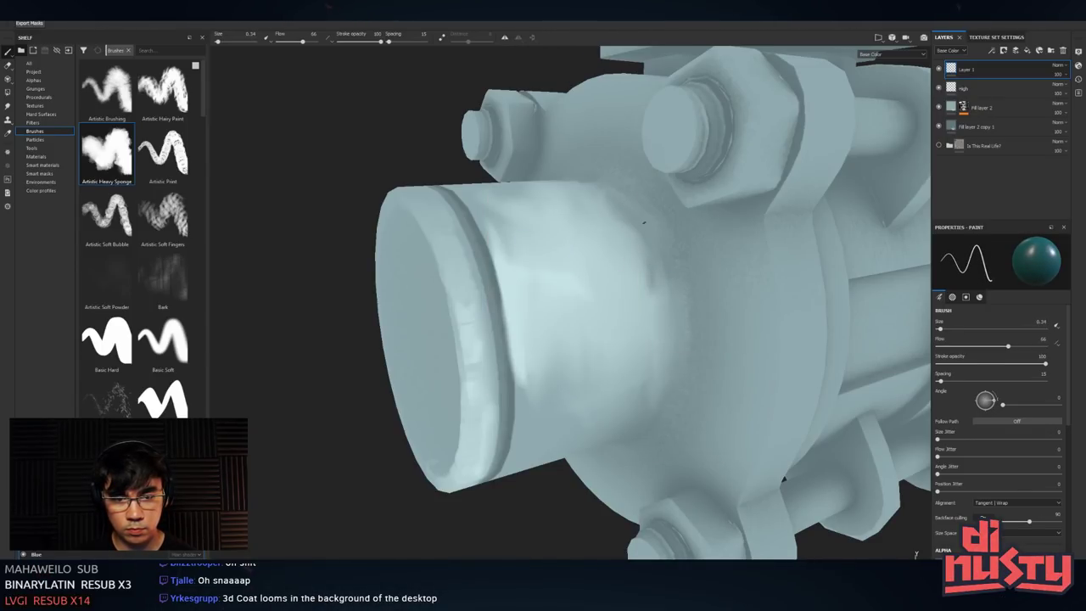
left_click_drag(652, 217, 648, 219, "alt")
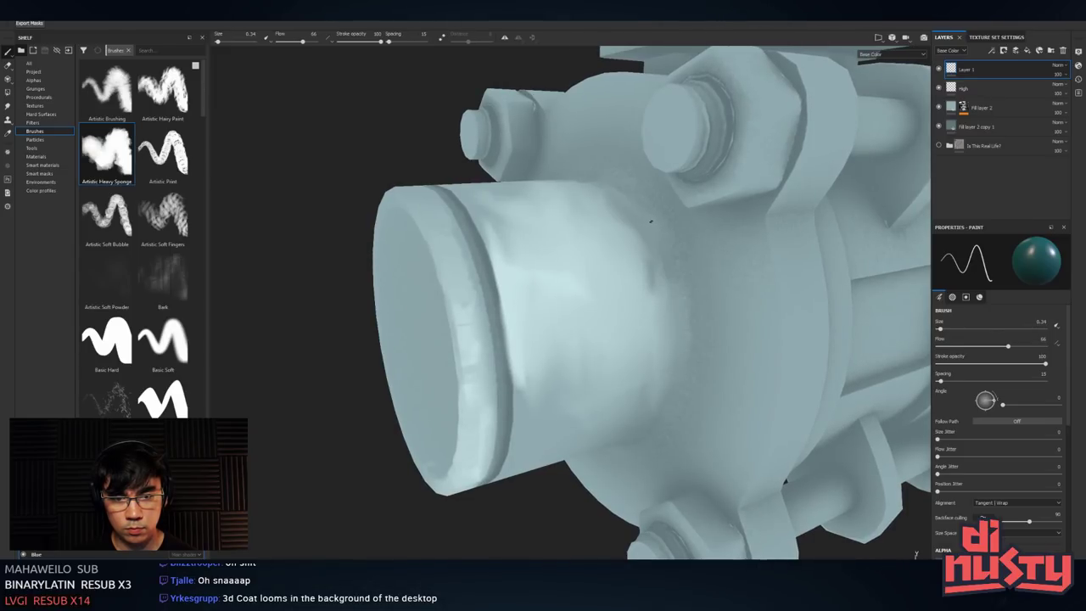
right_click_drag(627, 244, 622, 252, "ctrl")
left_click_drag(623, 197, 663, 371)
key("ctrl+z")
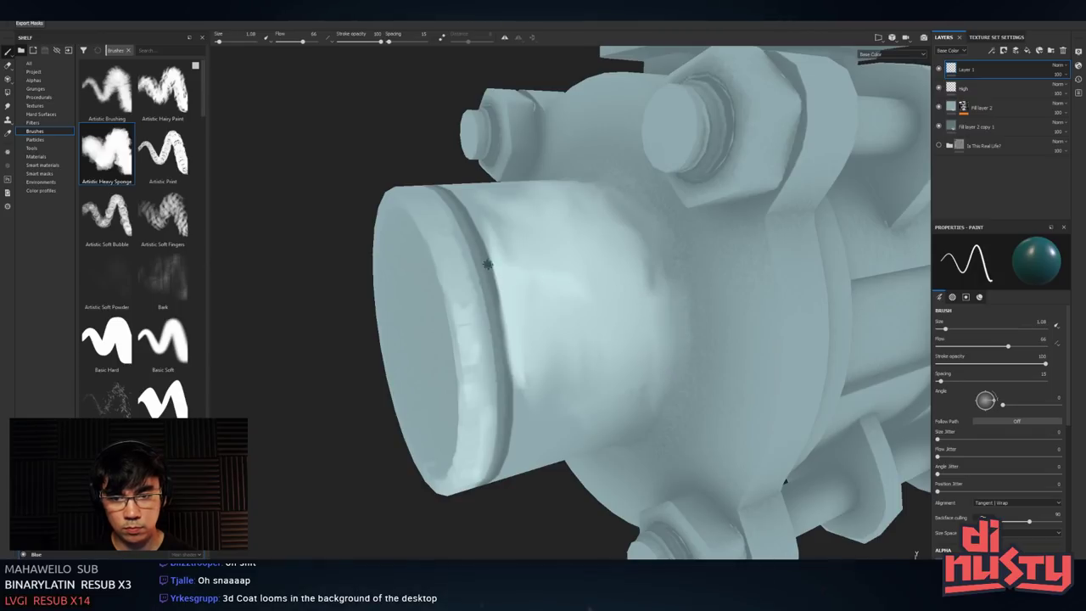
- Paint dark teal lines along both edges of the groove between the rim and the pipe neck
left_click_drag(504, 317, 512, 441)
left_click_drag(556, 411, 577, 344, "alt")
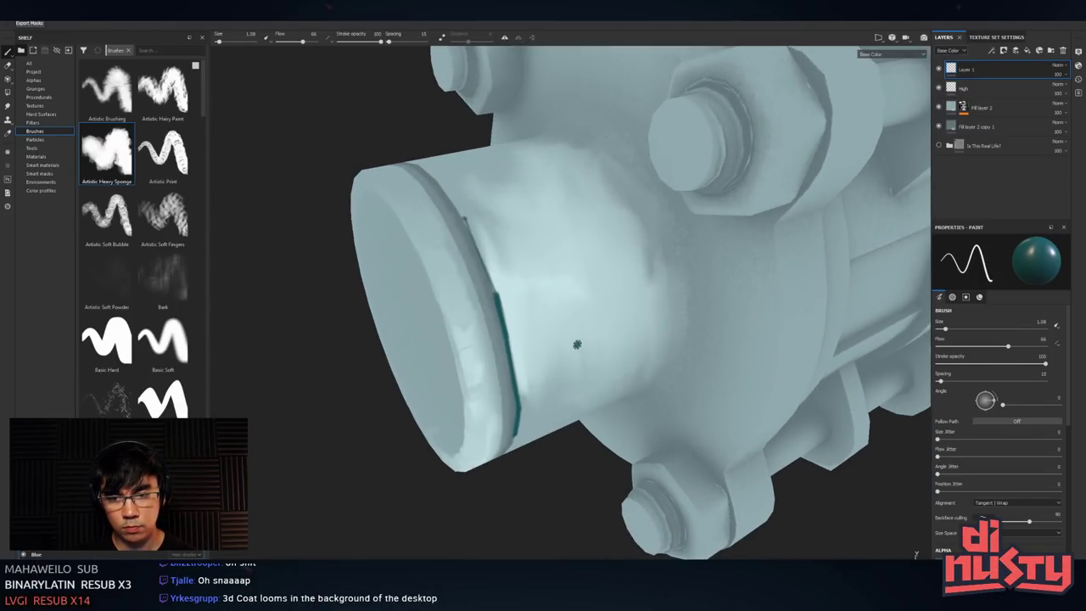
left_click(467, 223, "shift")
left_click_drag(530, 253, 472, 230, "alt")
left_click(479, 305, "shift")
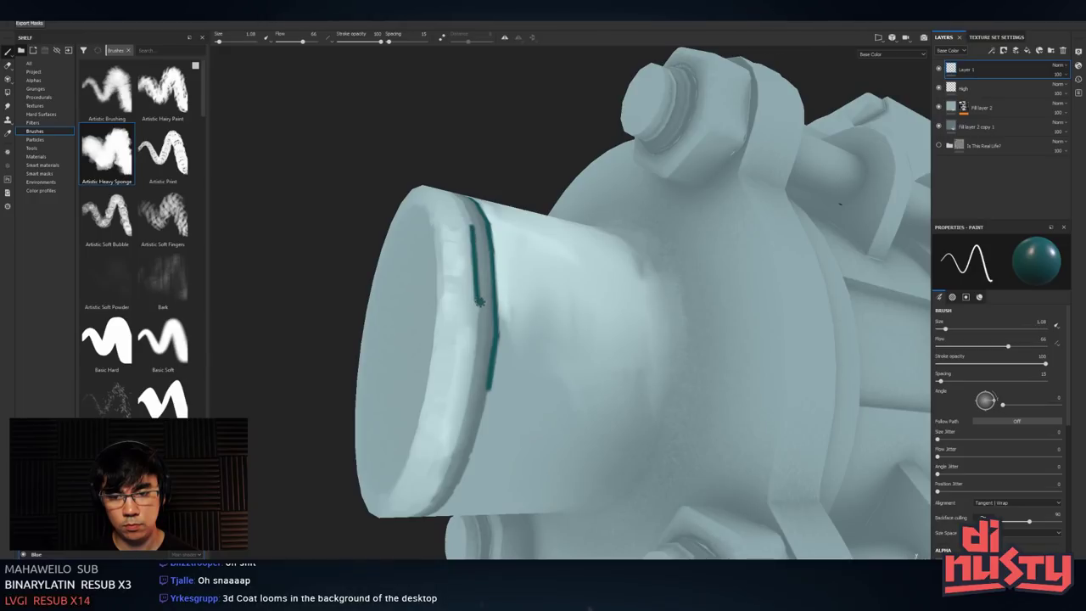
left_click(473, 370, "shift")
left_click(458, 442, "shift")
mouse_move(462, 418)
left_mouse_down("alt")
mouse_move(441, 411)
mouse_move(489, 429)
left_mouse_up("alt")
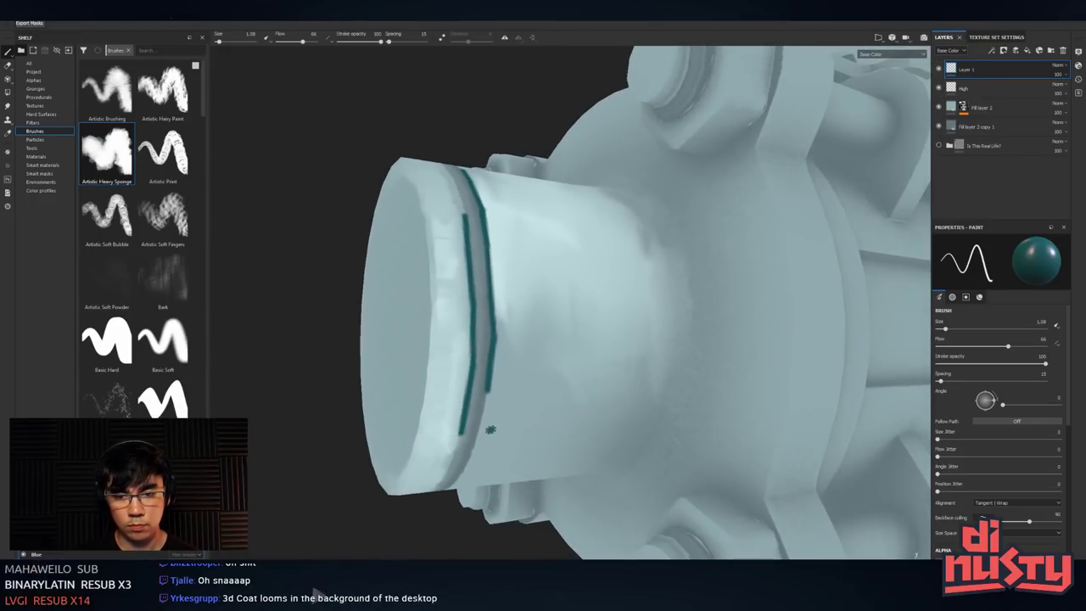
- Paint a dark teal line in straight segments along the front edge of the pipe rim
right_click_drag(489, 429, 395, 196, "alt")
left_click_drag(395, 195, 483, 249, "alt")
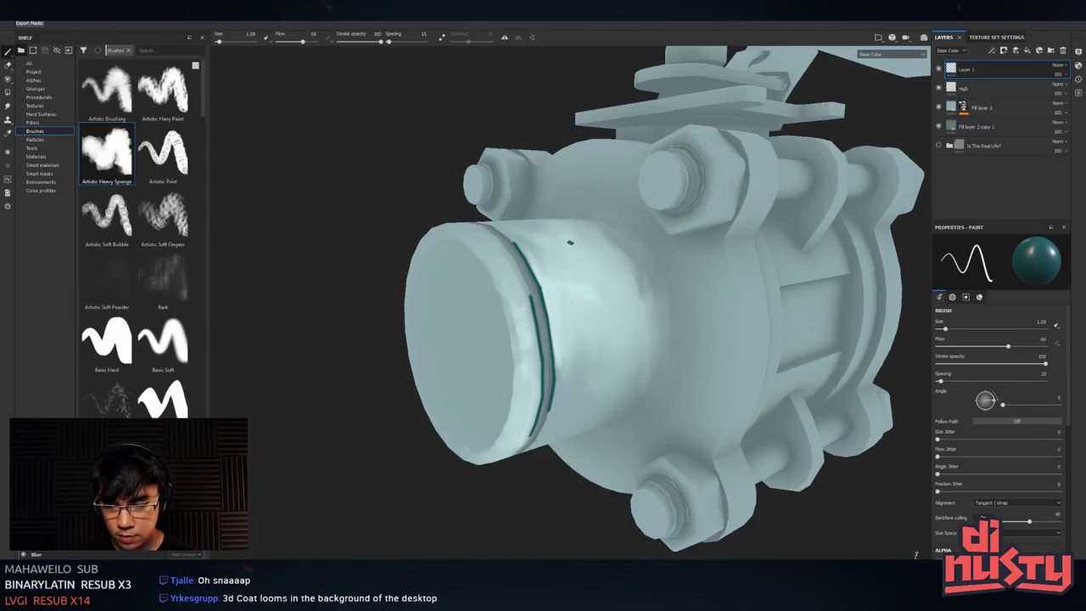
left_click_drag(513, 319, 547, 276, "alt")
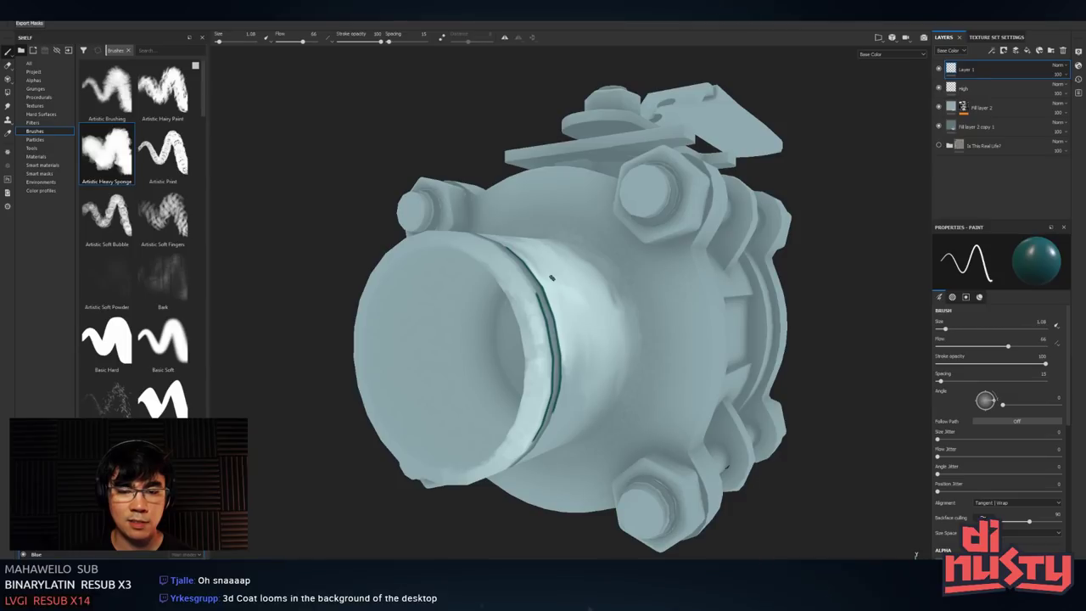
mouse_move(551, 277)
left_mouse_down("alt")
mouse_move(534, 322)
mouse_move(543, 348)
mouse_move(514, 364)
mouse_move(499, 349)
mouse_move(521, 334)
mouse_move(528, 368)
mouse_move(552, 332)
mouse_move(488, 311)
mouse_move(517, 308)
mouse_move(531, 328)
left_mouse_up("alt")
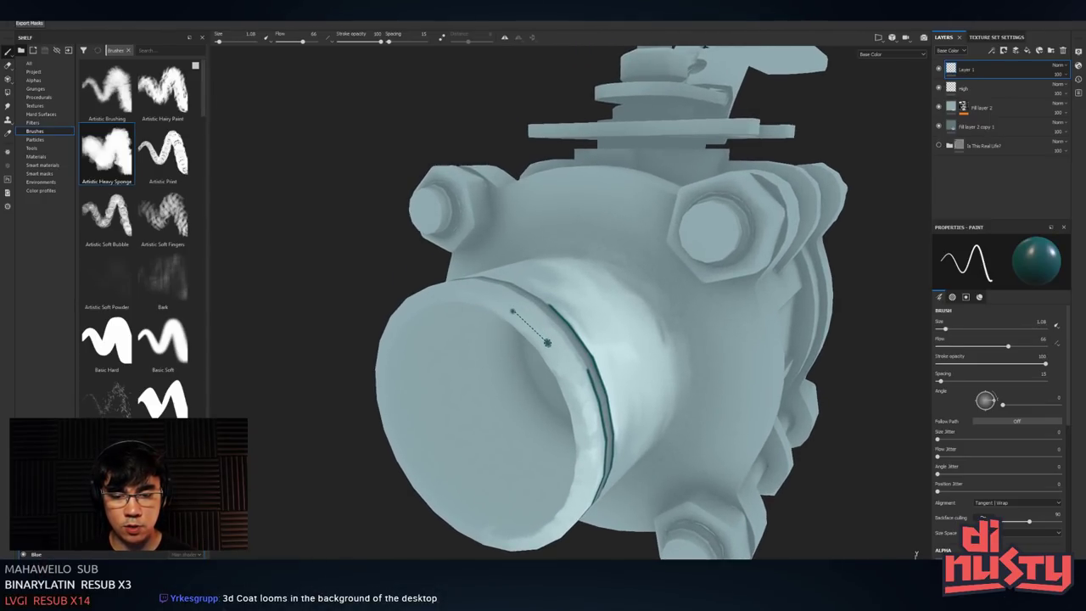
left_click_drag(574, 391, 558, 251, "alt")
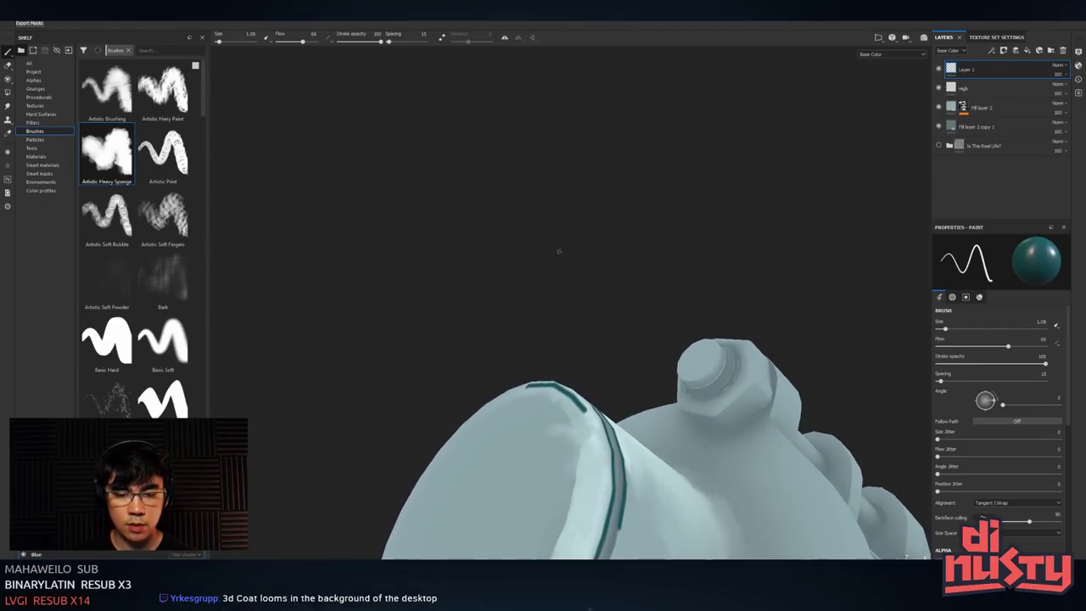
mouse_move(555, 293)
left_mouse_down("alt")
mouse_move(528, 337)
mouse_move(568, 379)
left_mouse_up("alt")
left_click_drag(531, 341, 553, 336)
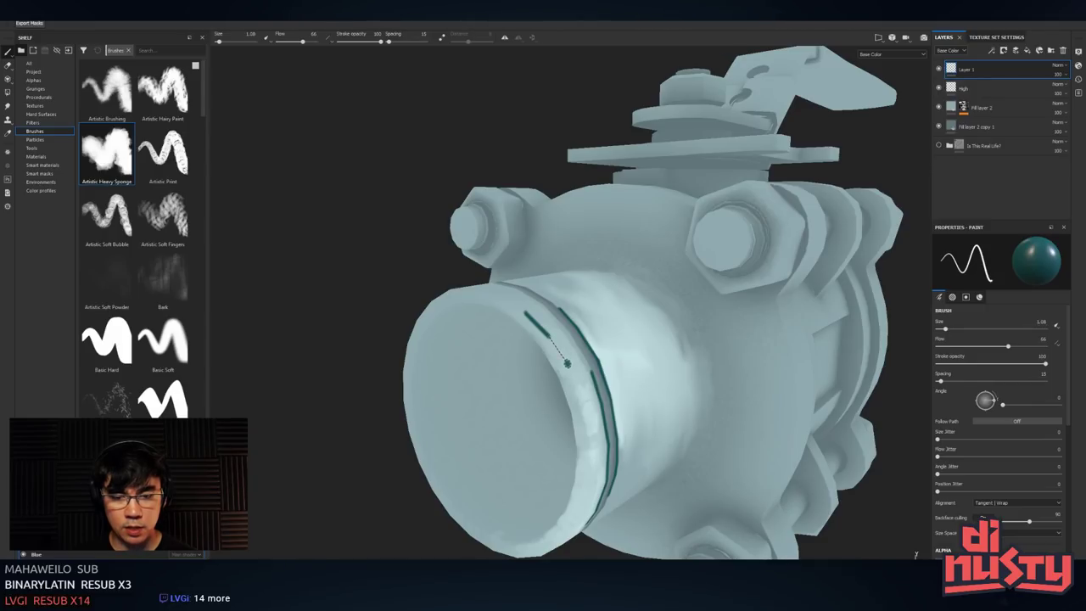
mouse_move(598, 401)
left_mouse_down("alt")
mouse_move(546, 378)
mouse_move(555, 368)
left_mouse_up("alt")
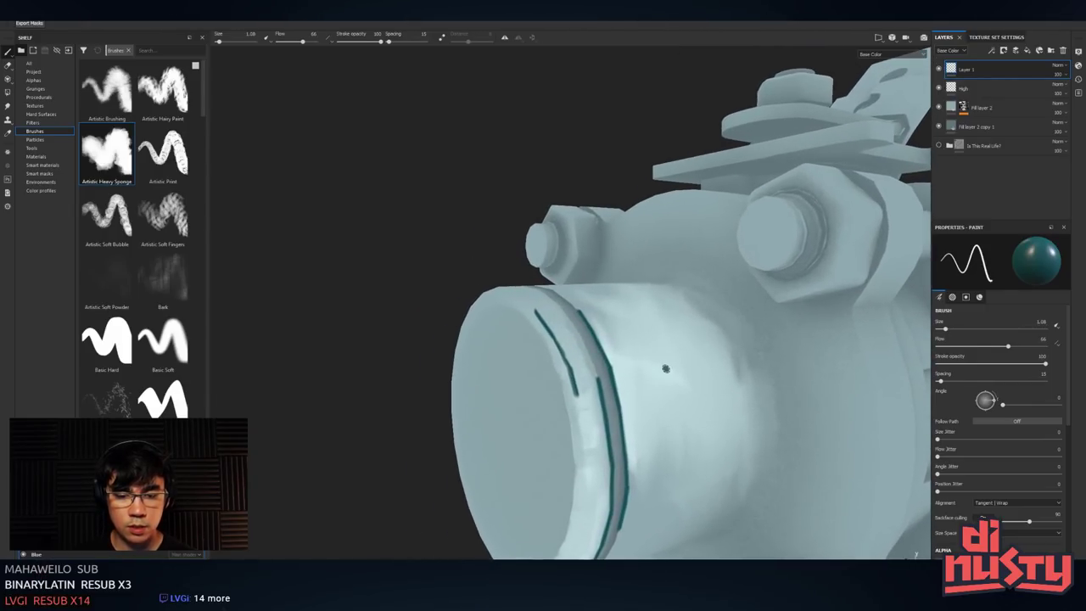
- Undo the teal strokes on the rim's front edge and try straight segments there again
key("ctrl+z")
key("ctrl+z")
key("ctrl+z")
left_click_drag(626, 296, 580, 367, "alt")
mouse_move(529, 344)
left_mouse_down("alt")
mouse_move(518, 336)
mouse_move(536, 324)
mouse_move(504, 301)
mouse_move(478, 252)
left_mouse_up("alt")
left_click(519, 341, "shift")
left_click(499, 325, "shift")
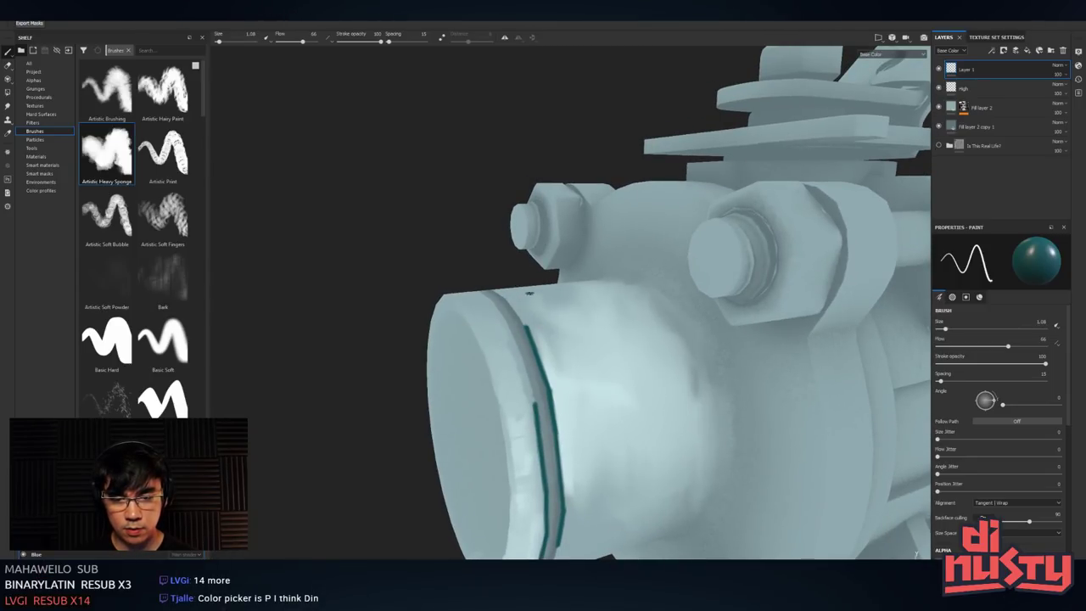
- Erase the dark teal lines along the rim groove with the Eraser at size 10
left_click(33, 71)
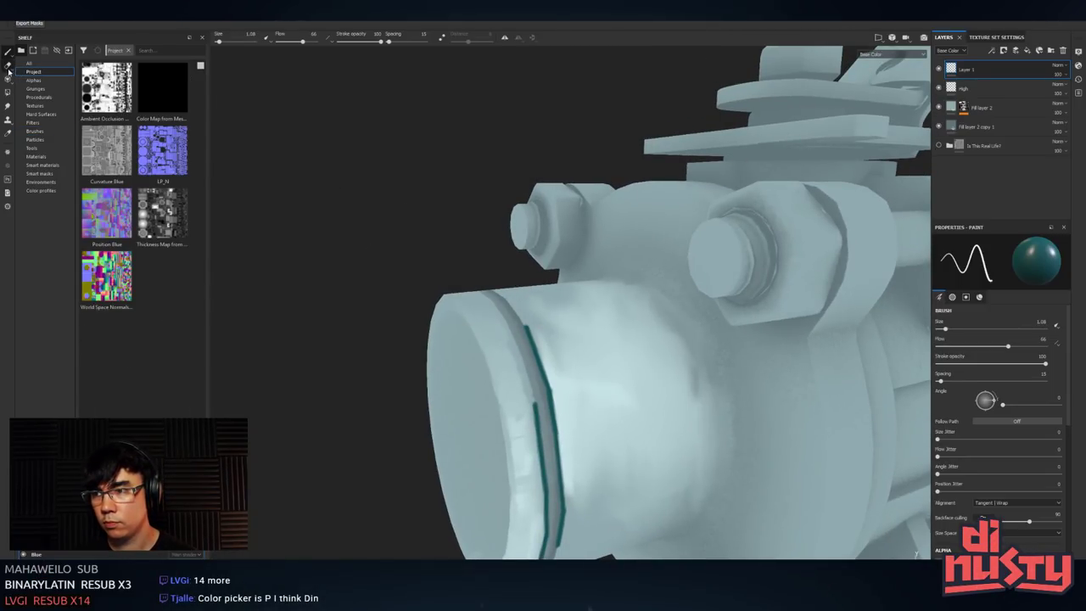
left_click(8, 65)
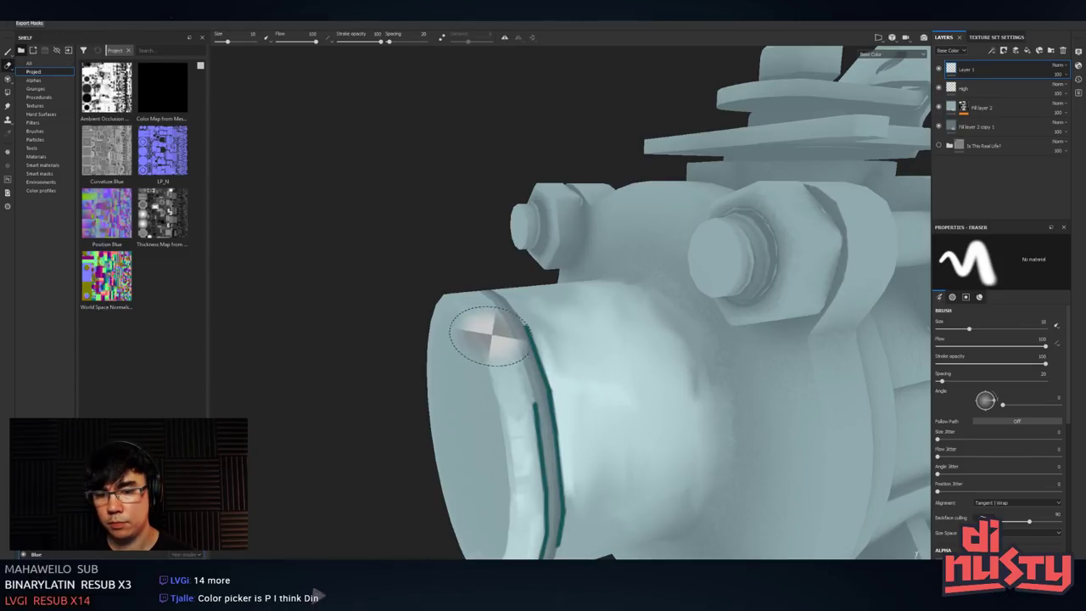
mouse_move(489, 335)
left_mouse_down()
mouse_move(545, 314)
mouse_move(582, 388)
mouse_move(545, 409)
mouse_move(549, 530)
left_mouse_up()
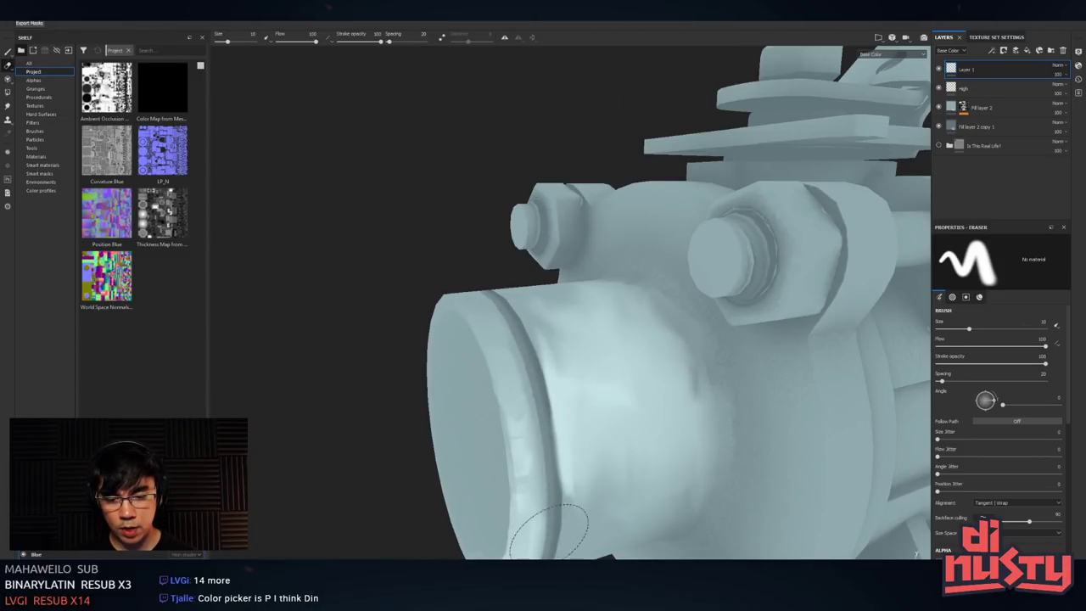
- Switch back to the Paint tool, sample the groove's color from the model and darken it to a deep grey-blue
left_click(8, 51)
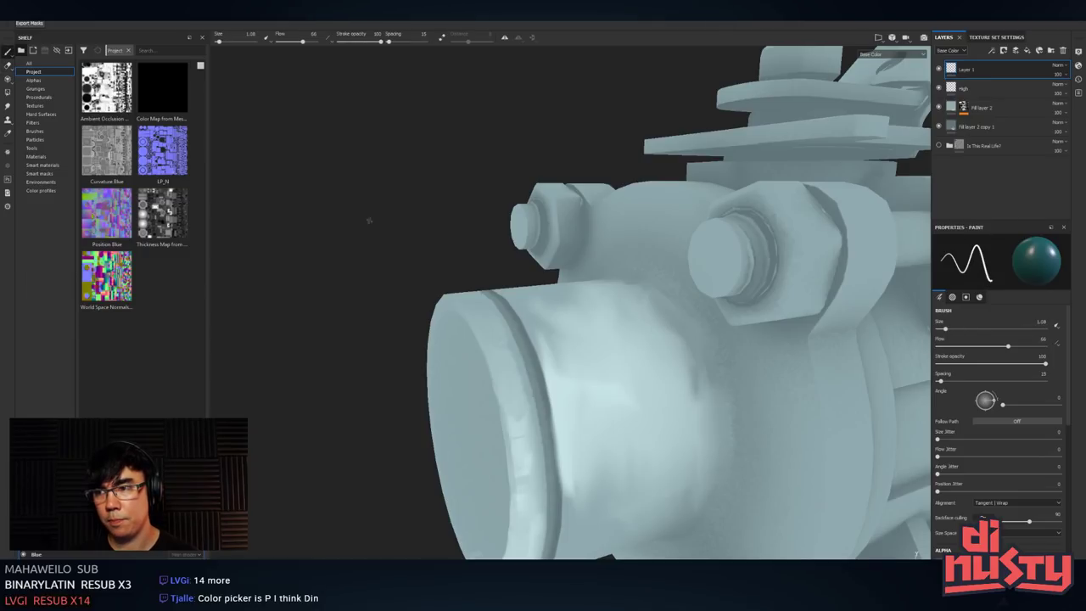
left_click_drag(368, 221, 545, 242, "alt")
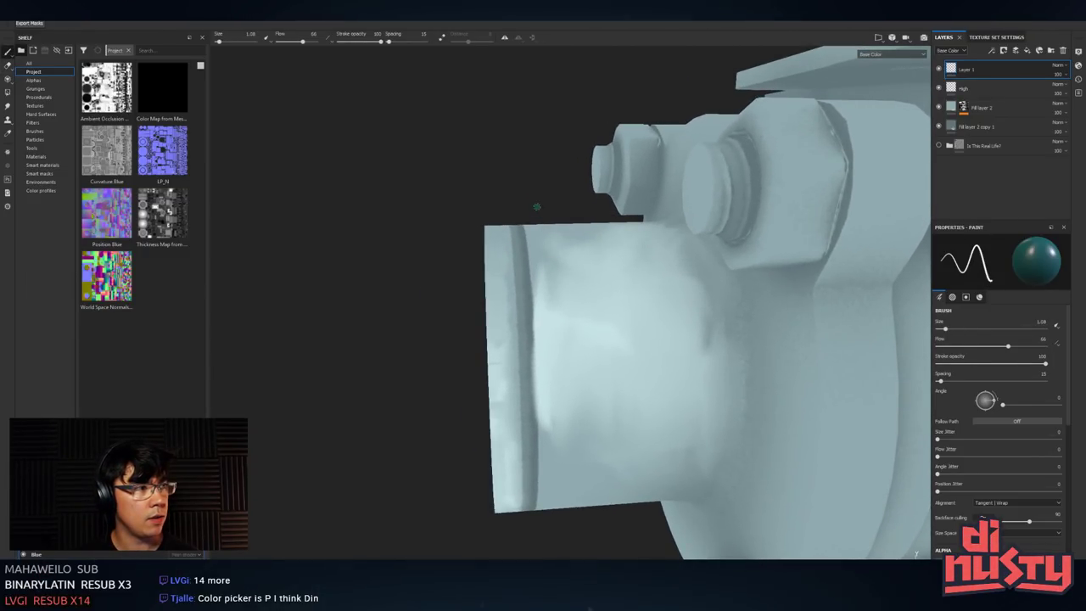
left_click_drag(536, 206, 538, 267, "alt")
key("p")
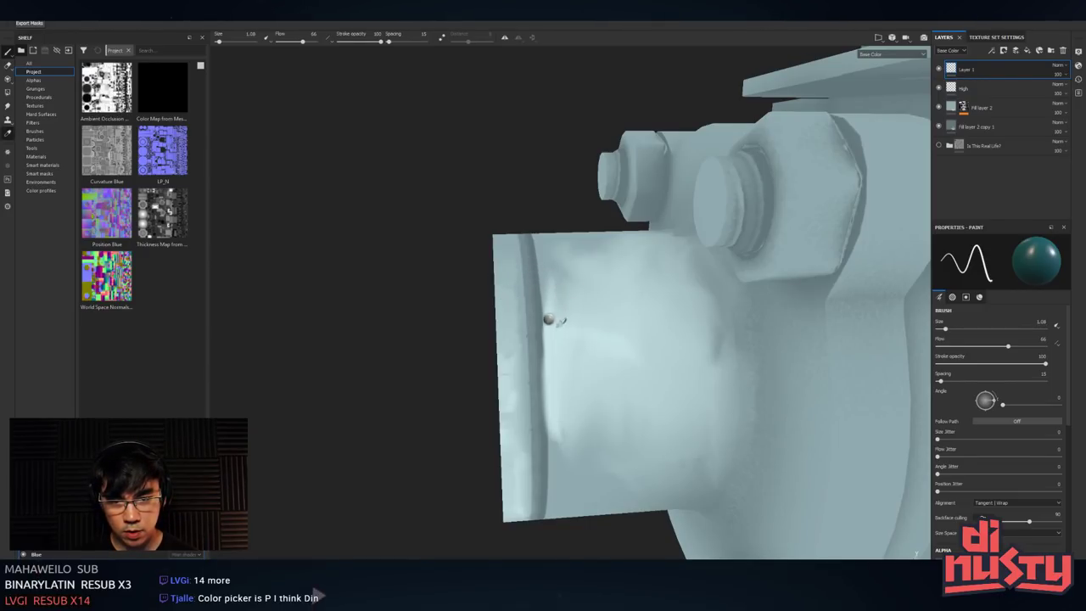
left_click(547, 333)
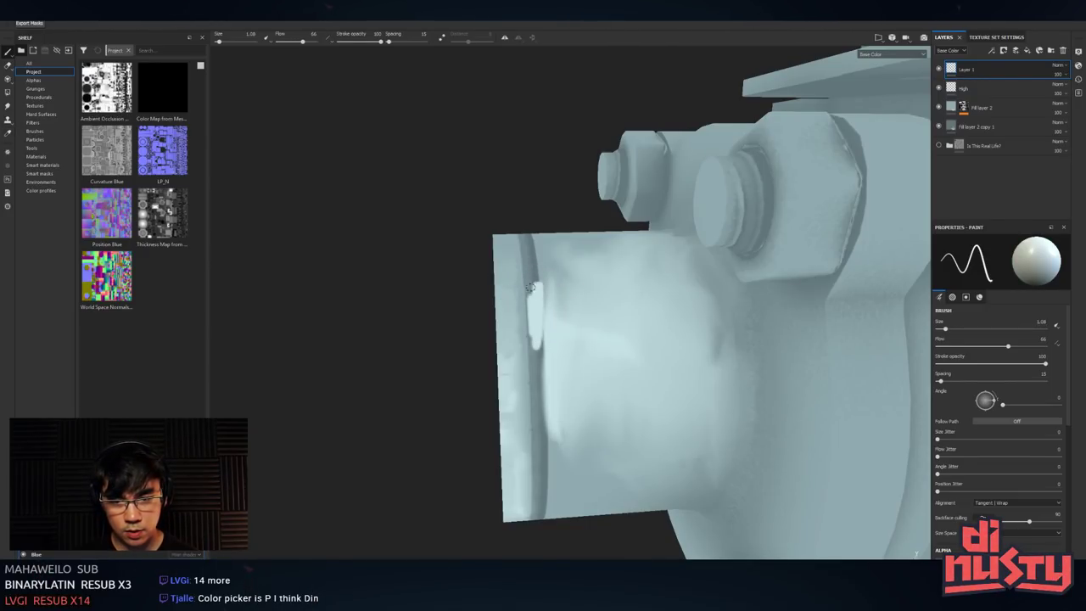
left_click_drag(540, 298, 527, 302, "alt")
left_click(538, 307)
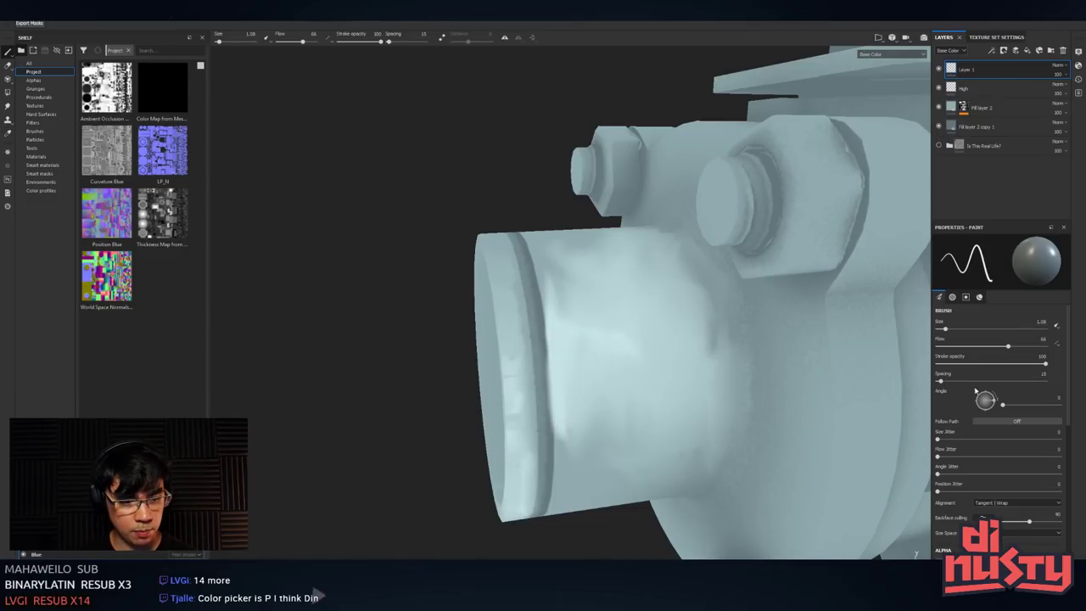
right_click(600, 270)
left_click(662, 376)
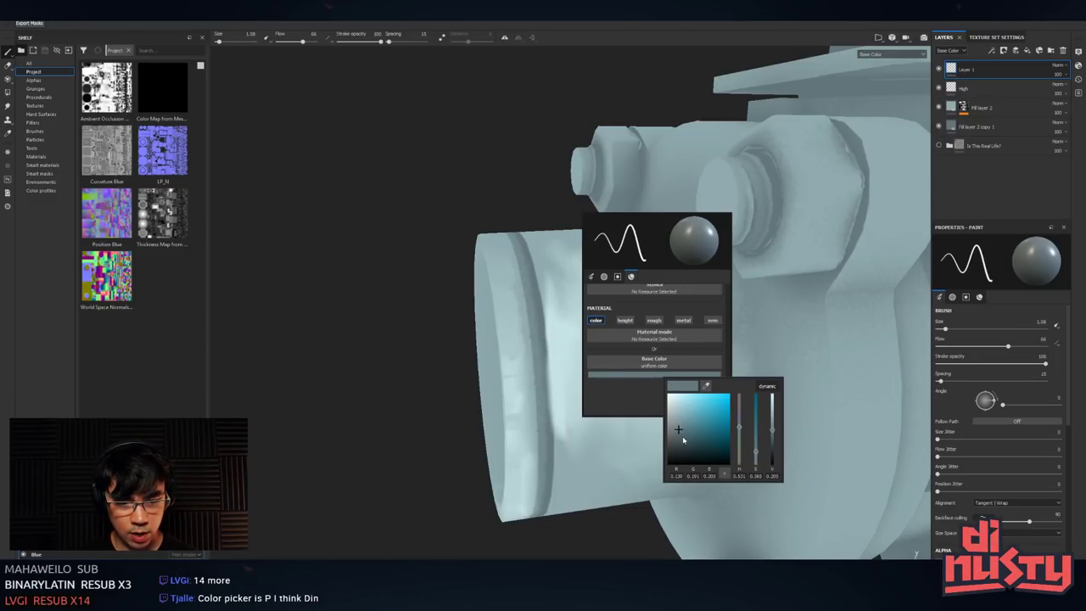
left_click(680, 439)
- Paint a dark grey-blue line in straight segments down the groove behind the pipe rim
left_click(528, 329)
mouse_move(569, 315)
left_mouse_down("alt")
mouse_move(545, 314)
mouse_move(532, 268)
left_mouse_up("alt")
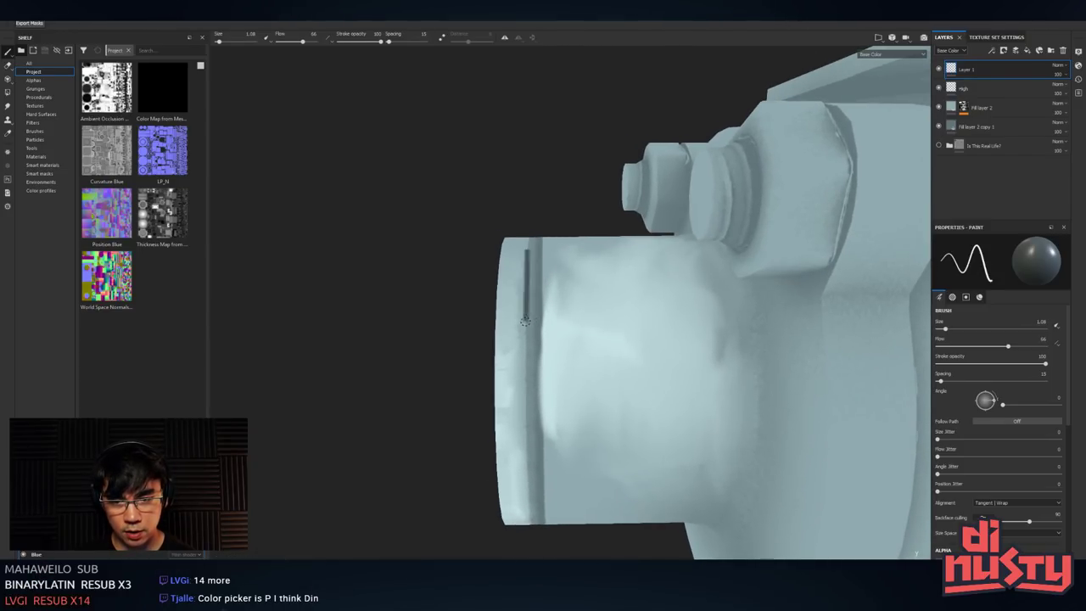
left_click(526, 404, "shift")
left_click(526, 445, "shift")
- Paint a dark line in straight segments along the rear edge of the upper nut, where it meets the flange
mouse_move(535, 456)
left_mouse_down("alt")
mouse_move(548, 317)
mouse_move(552, 438)
mouse_move(538, 323)
mouse_move(611, 300)
mouse_move(606, 252)
mouse_move(725, 241)
mouse_move(707, 222)
left_mouse_up("alt")
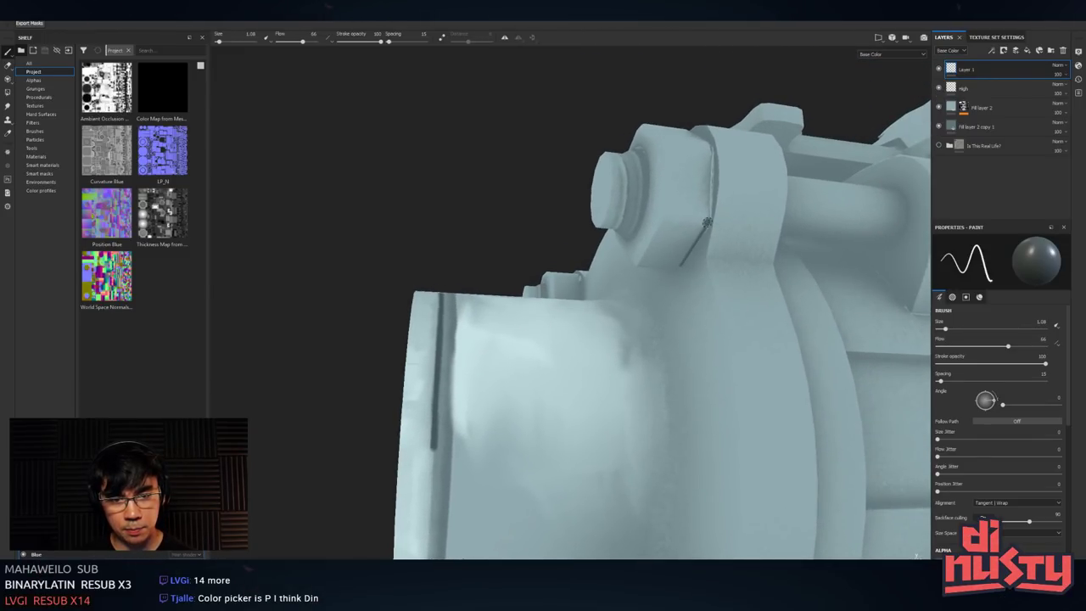
left_click(709, 153, "shift")
mouse_move(709, 170)
left_mouse_down("alt")
mouse_move(713, 128)
mouse_move(710, 154)
left_mouse_up("alt")
- Try painting a dark line along the front edge of the pipe rim
mouse_move(504, 289)
left_mouse_down("alt")
mouse_move(569, 308)
mouse_move(528, 404)
left_mouse_up("alt")
key("ctrl+z")
left_click_drag(508, 288, 531, 374)
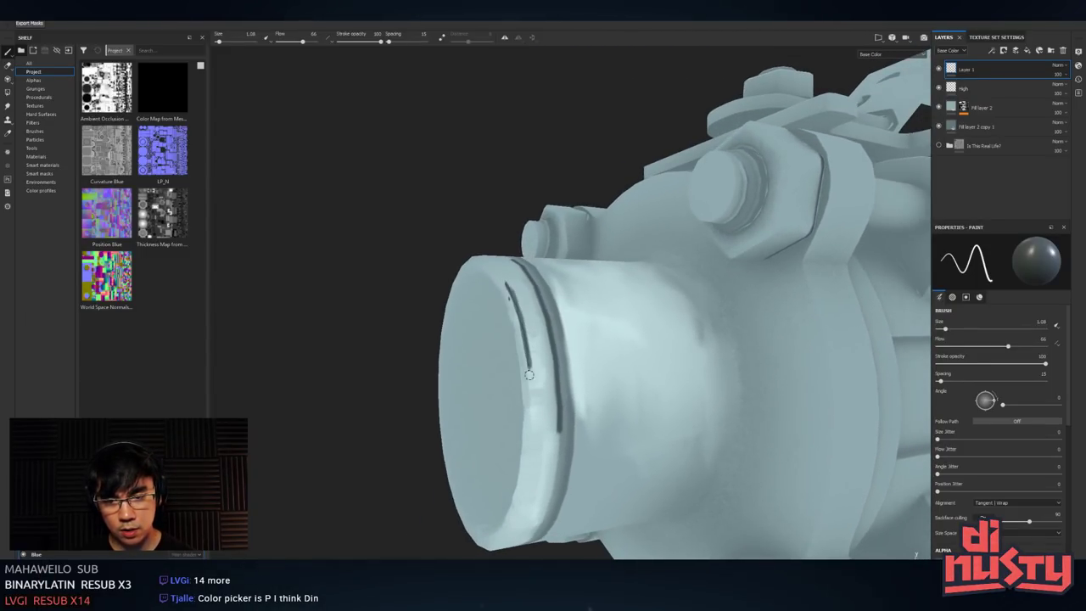
key("ctrl+z")
- Undo the dark rim line and paint thin dark lines in the upper bolt's thread grooves, reducing the brush size to 0.41
mouse_move(538, 311)
left_mouse_down("alt")
mouse_move(596, 361)
mouse_move(587, 307)
mouse_move(682, 254)
mouse_move(667, 269)
left_mouse_up("alt")
key("ctrl+z")
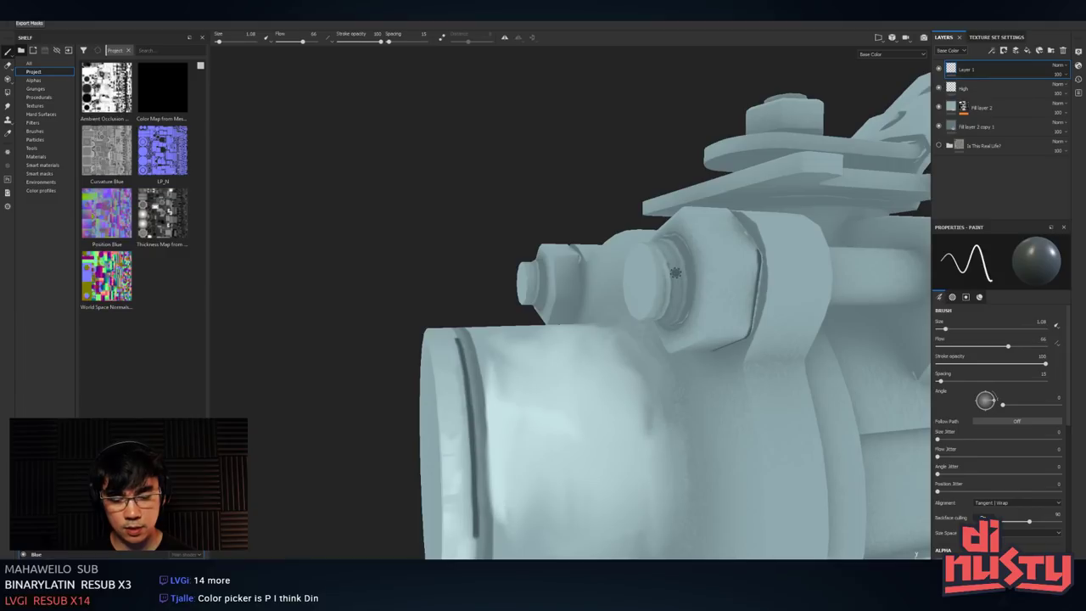
key("[")
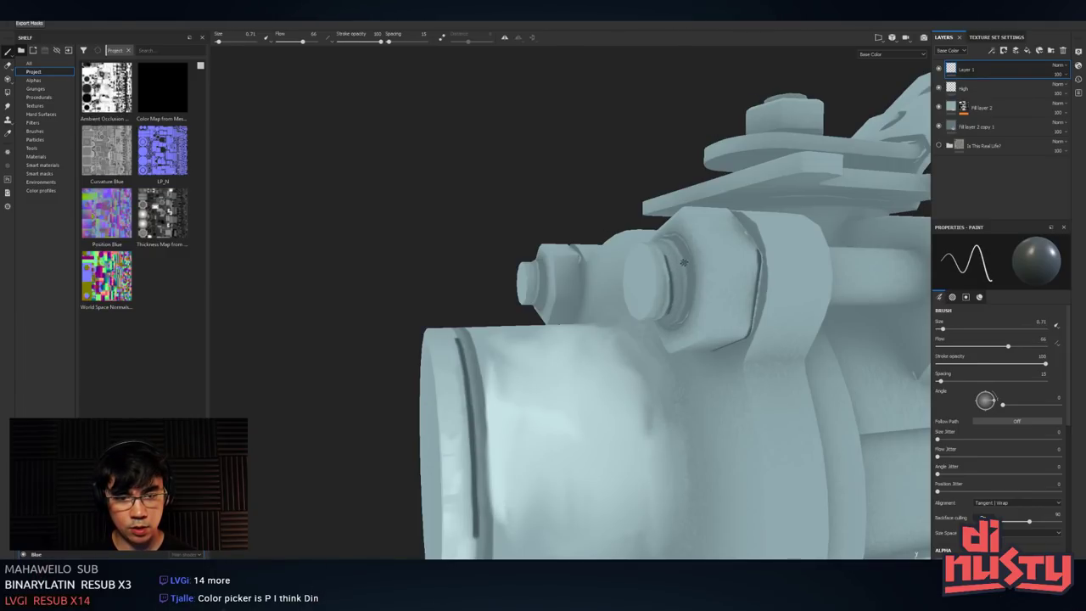
key("[")
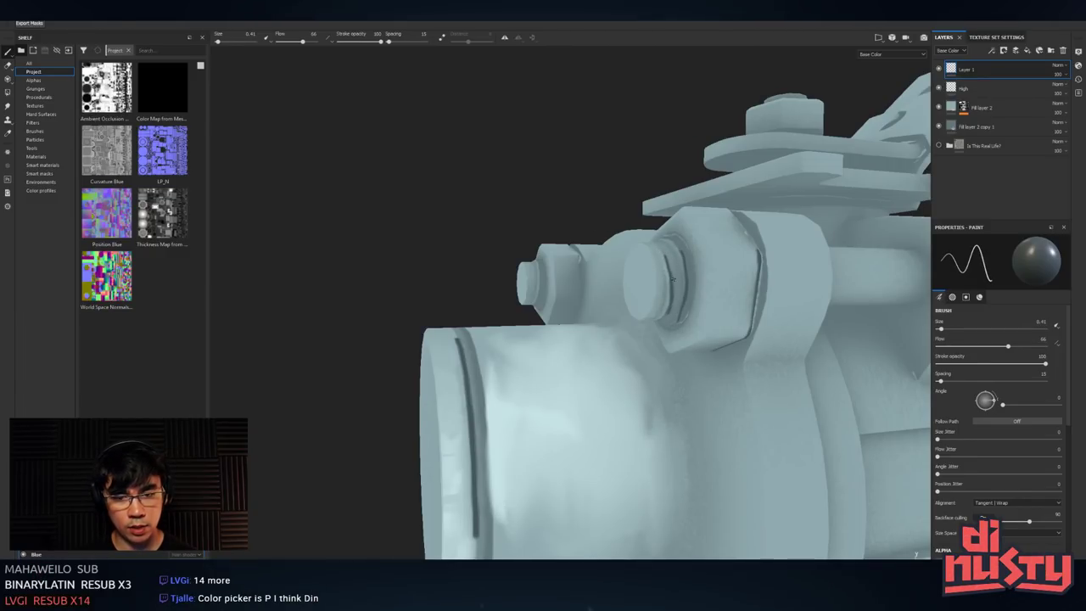
- Try a brown paint color along the front edge of the pipe rim
key("p")
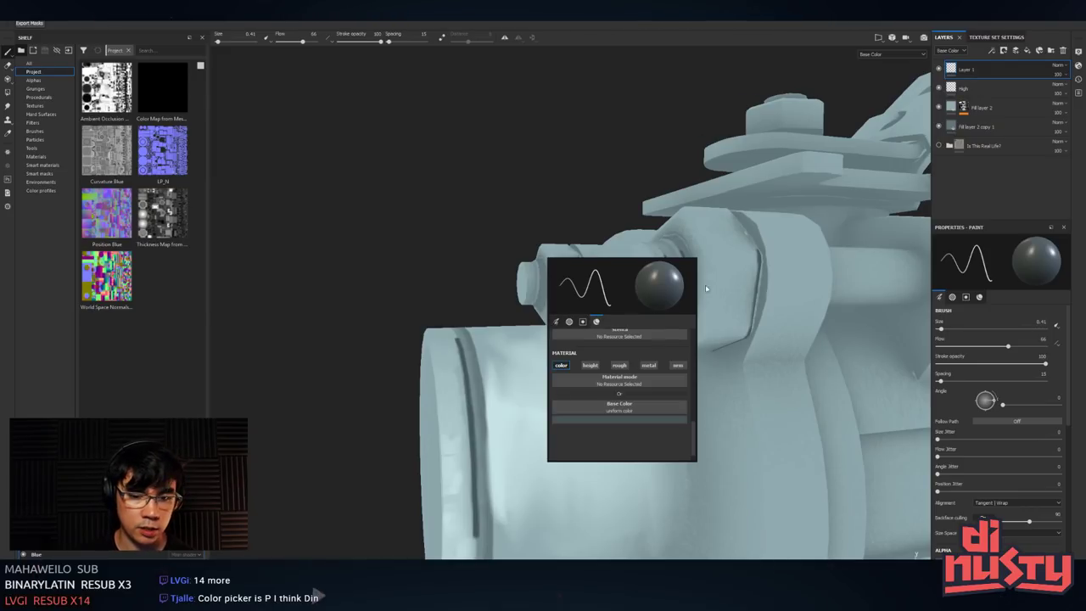
scroll(619, 399, "down", 3)
left_click(619, 418)
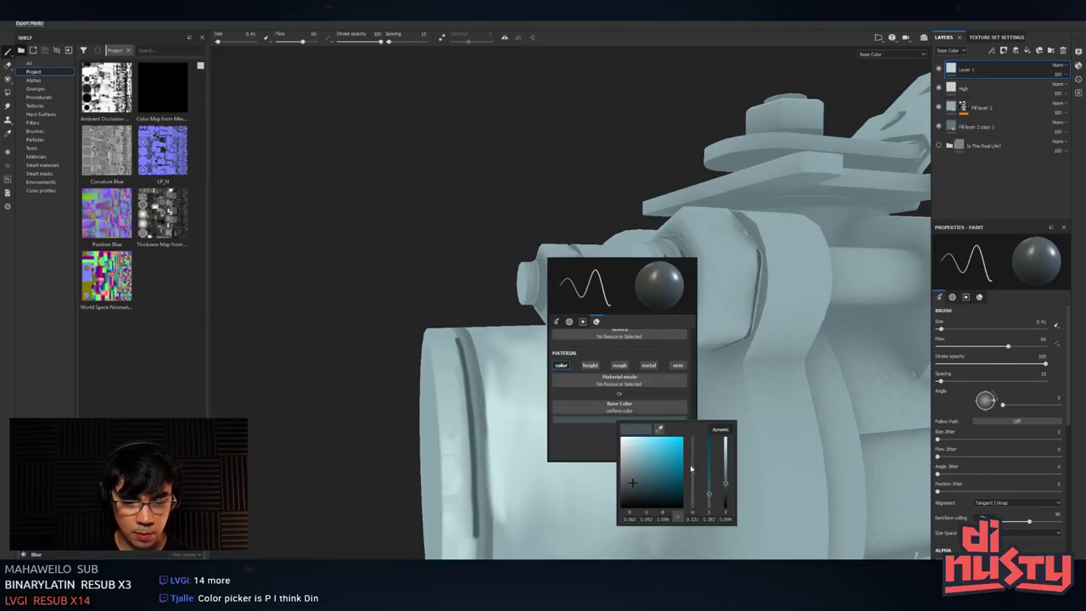
left_click_drag(693, 469, 651, 477)
left_click(513, 417)
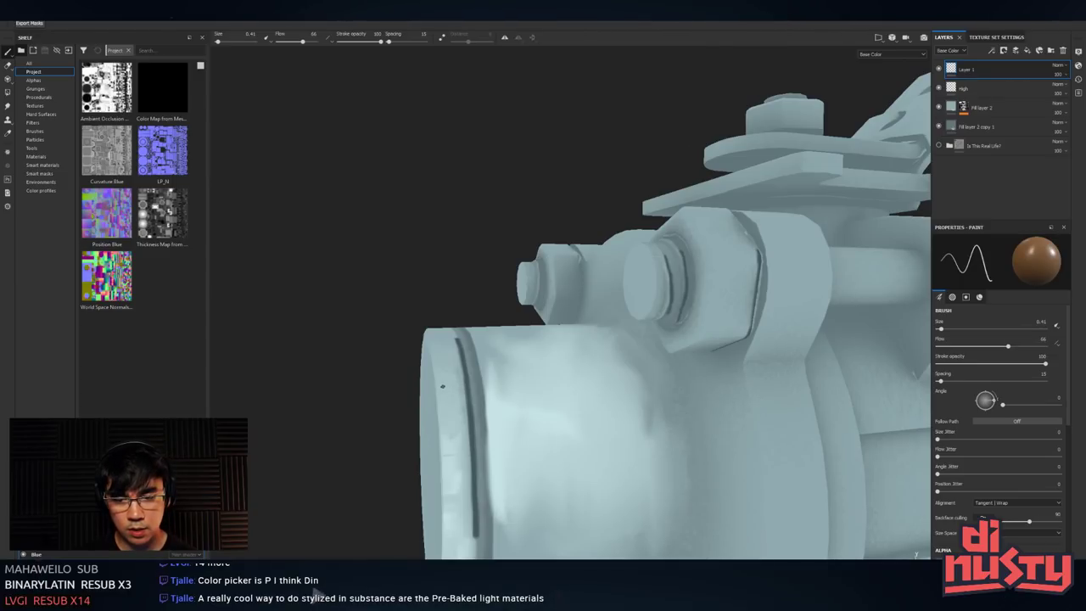
mouse_move(441, 384)
left_mouse_down("alt")
mouse_move(435, 360)
mouse_move(450, 448)
left_mouse_up("alt")
key("ctrl+z")
- Sample the light blue from the pipe neck, saturate it to bright cyan and try a thin line along the pipe rim's front edge
right_click(605, 277)
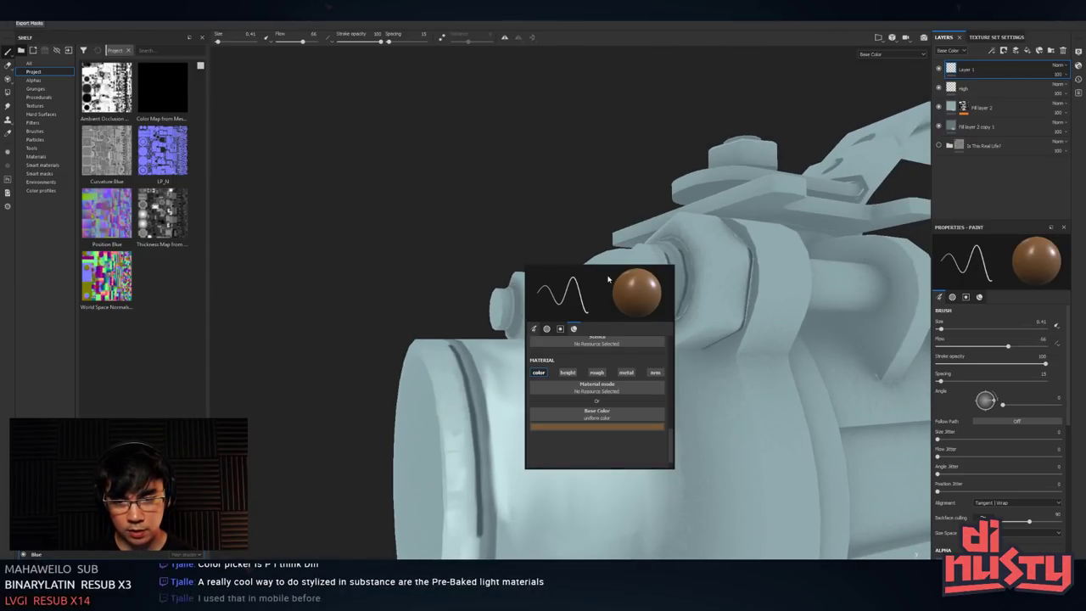
left_click(594, 428)
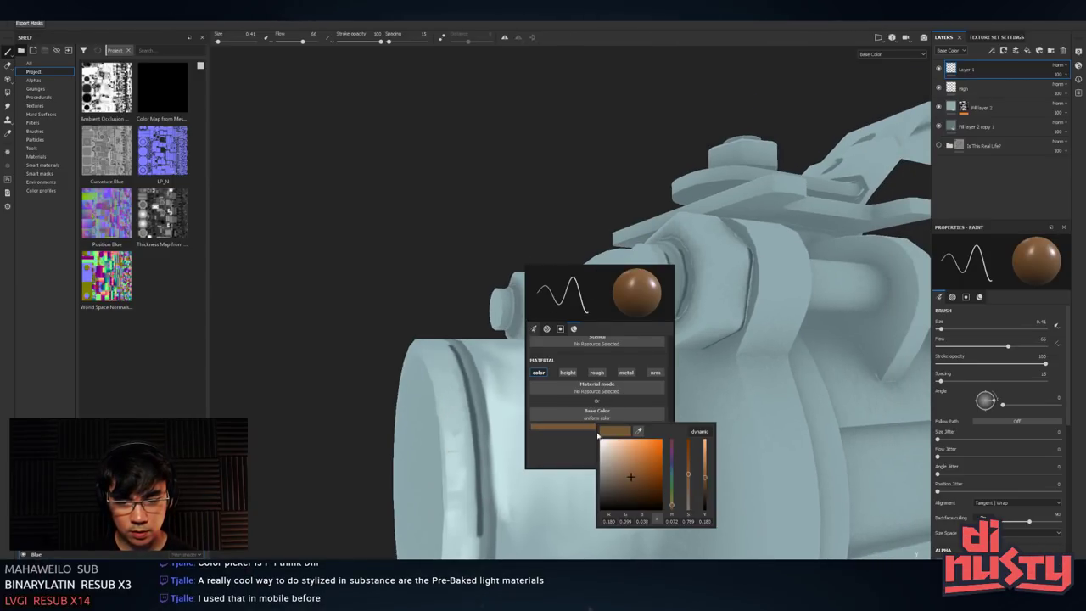
left_click(505, 437)
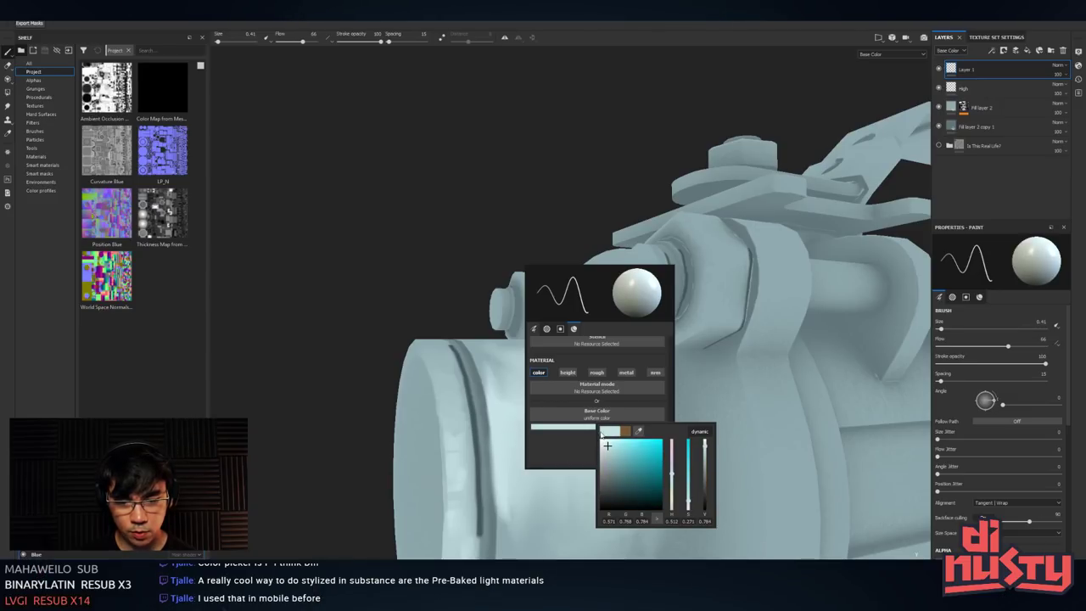
left_click_drag(608, 445, 637, 448)
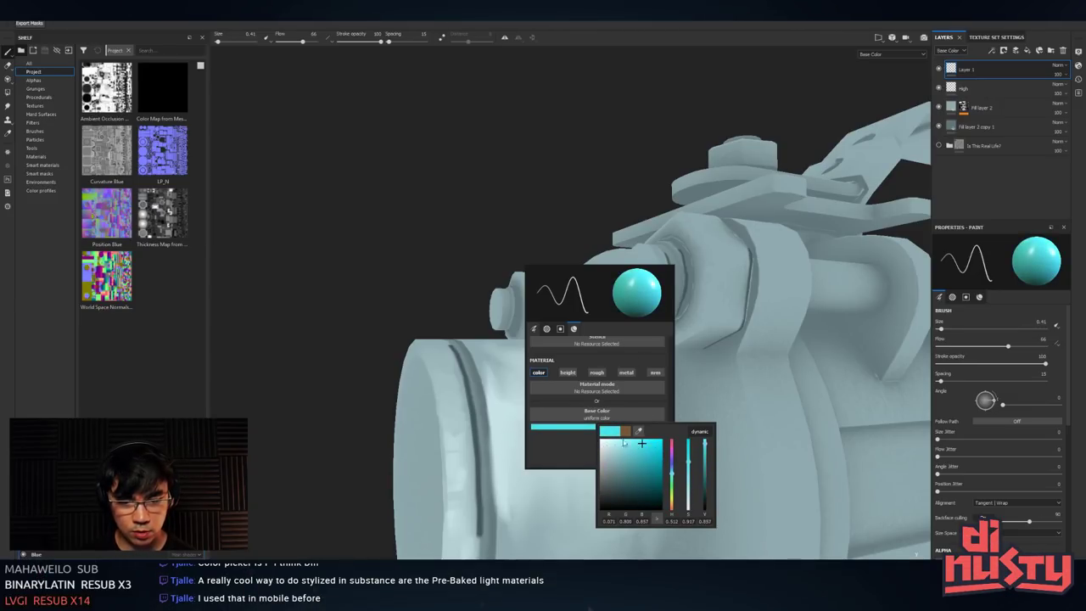
left_click_drag(386, 363, 448, 359, "alt")
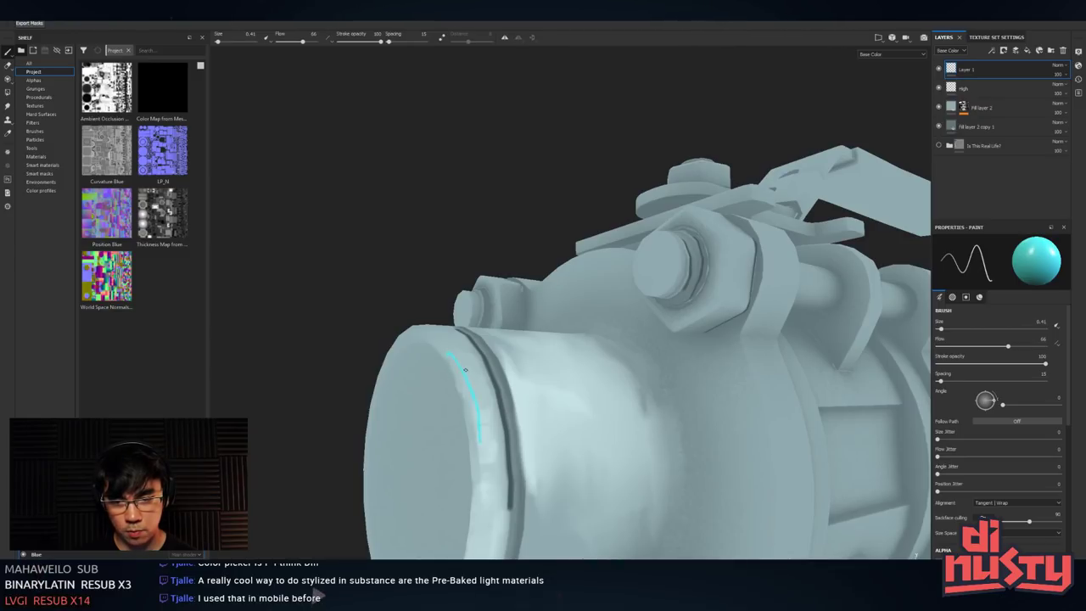
- Try a softer, less saturated cyan line along the front edge of the pipe rim
right_click(489, 380)
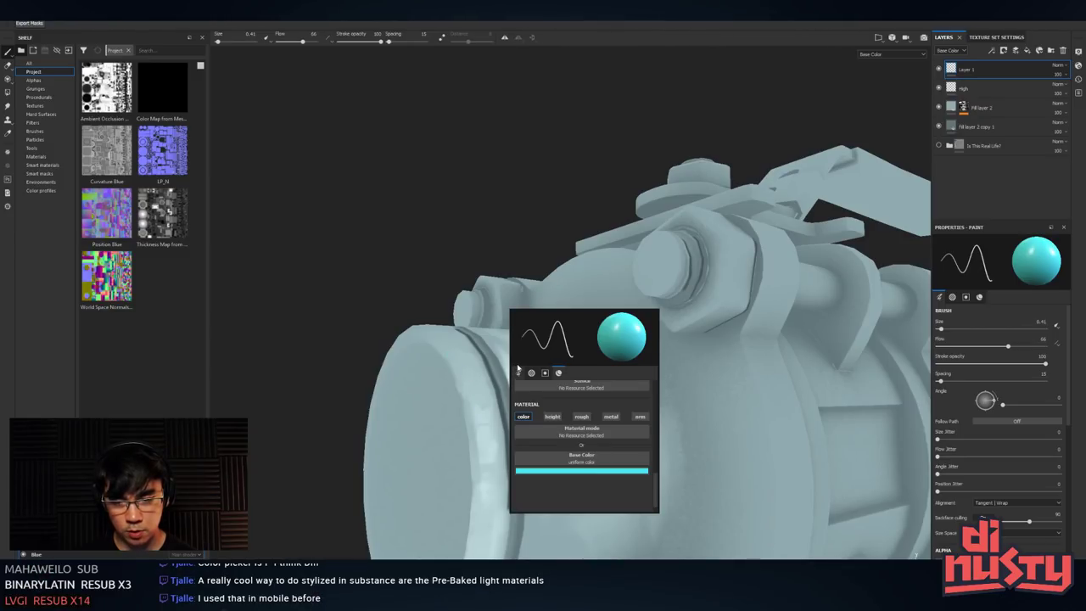
left_click(594, 472)
left_click_drag(636, 493, 622, 499)
mouse_move(466, 380)
left_mouse_down()
mouse_move(473, 432)
mouse_move(560, 374)
left_mouse_up()
key("ctrl+z")
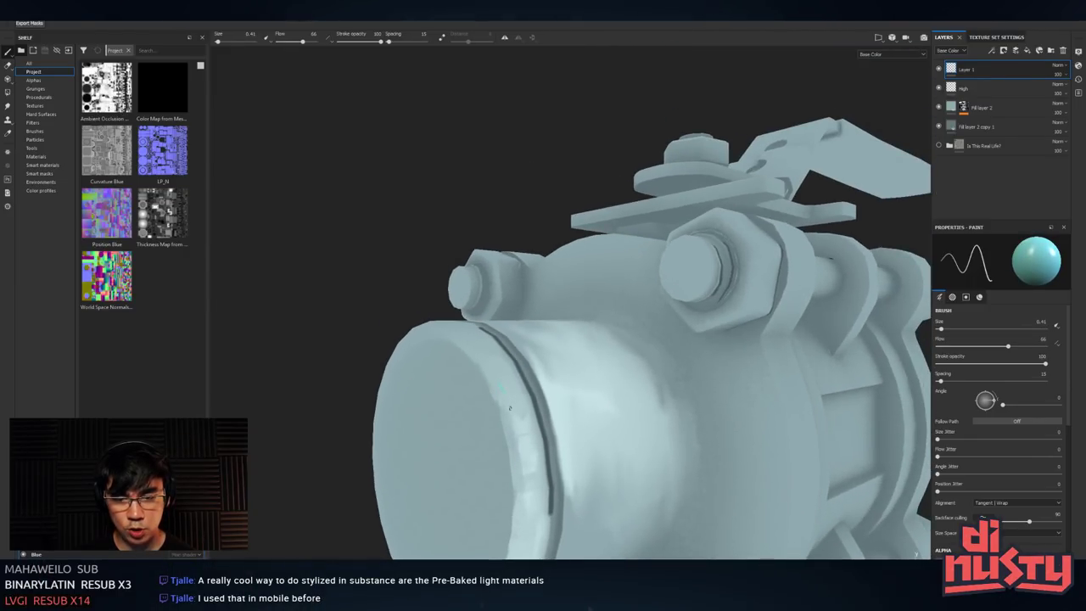
- Set the paint color to a very pale blue and paint a highlight along the pipe rim's front edge with brush size 0.92
right_click(641, 299)
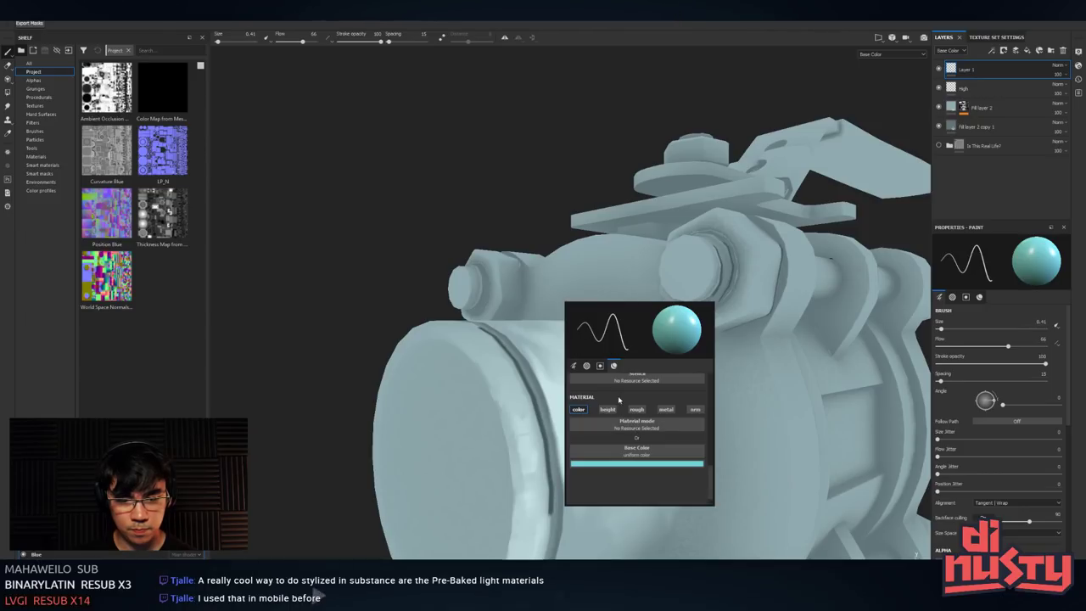
left_click(654, 466)
left_click_drag(685, 501, 670, 488)
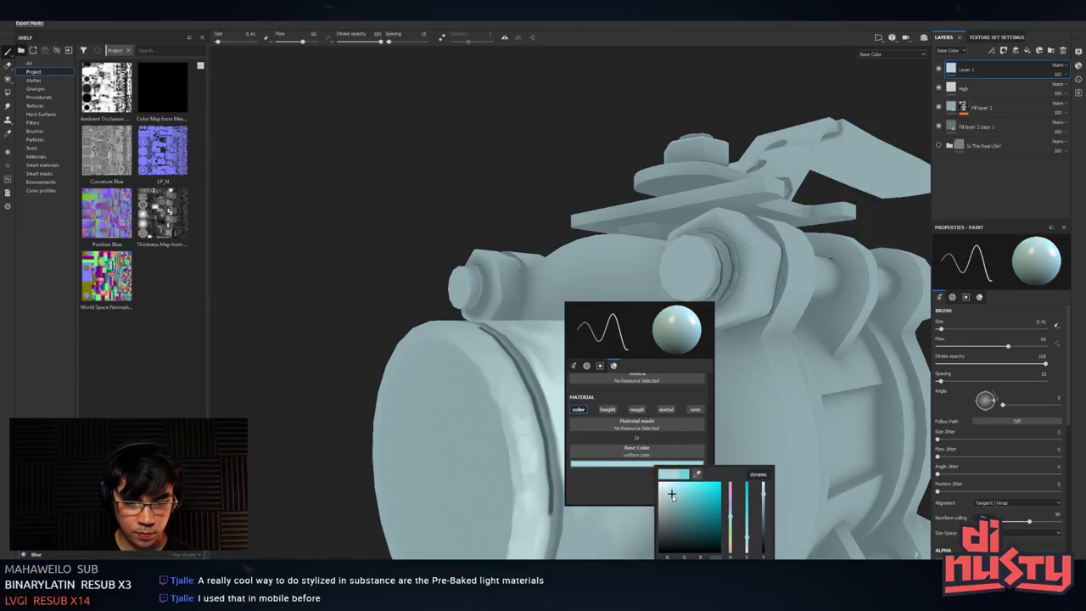
left_click(543, 441)
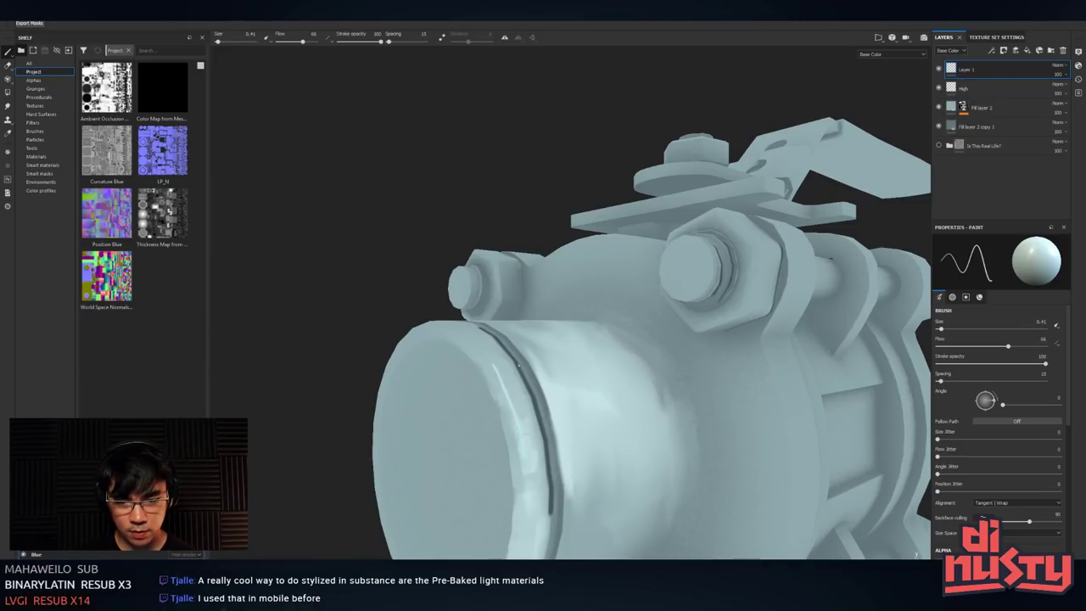
key("ctrl+z")
left_click_drag(482, 355, 516, 431)
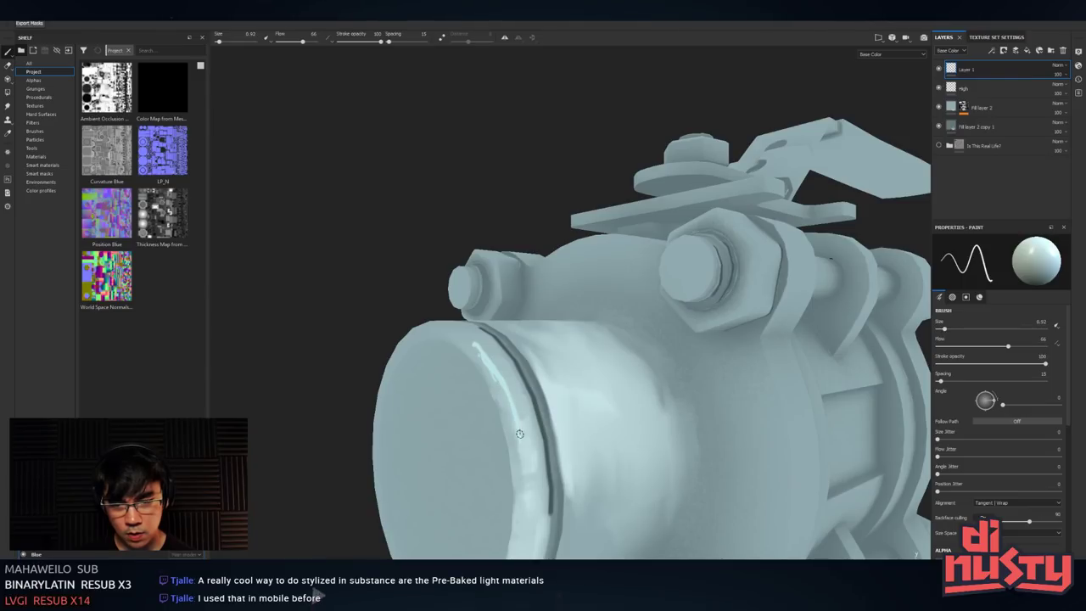
- Blend the pipe rim's highlight using the Smudge tool at brush size 2.2, and make the High layer active
left_click_drag(531, 493, 561, 484, "alt")
mouse_move(480, 365)
left_mouse_down("alt")
mouse_move(500, 363)
mouse_move(478, 361)
mouse_move(485, 374)
left_mouse_up("alt")
left_click(7, 106)
mouse_move(501, 365)
right_mouse_down("ctrl")
mouse_move(440, 360)
mouse_move(443, 351)
right_mouse_up("ctrl")
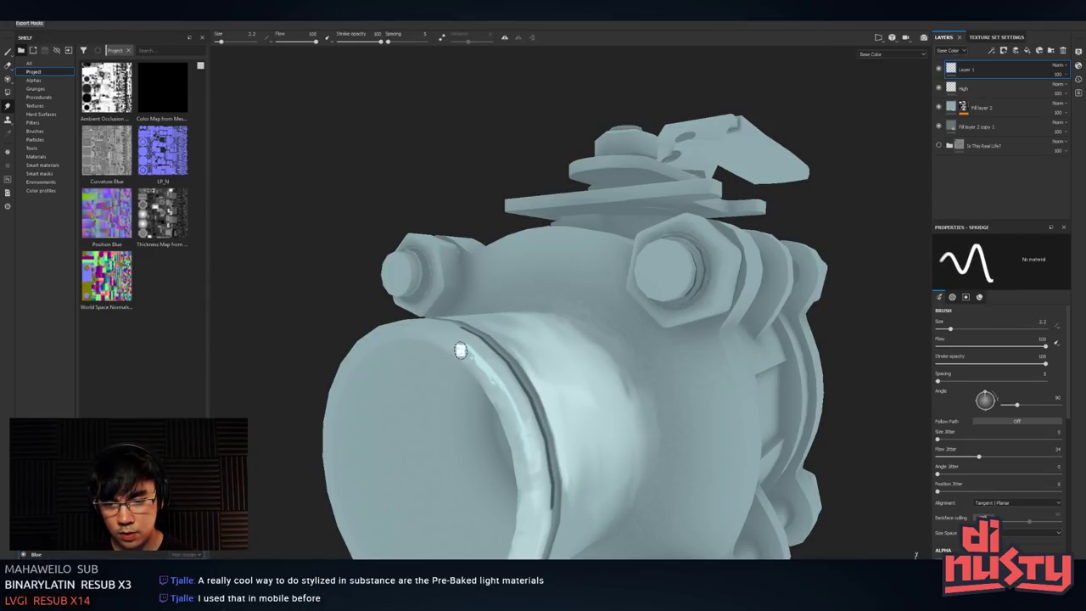
mouse_move(480, 361)
left_mouse_down()
mouse_move(445, 337)
mouse_move(488, 368)
mouse_move(451, 373)
mouse_move(516, 378)
mouse_move(546, 416)
mouse_move(545, 376)
left_mouse_up()
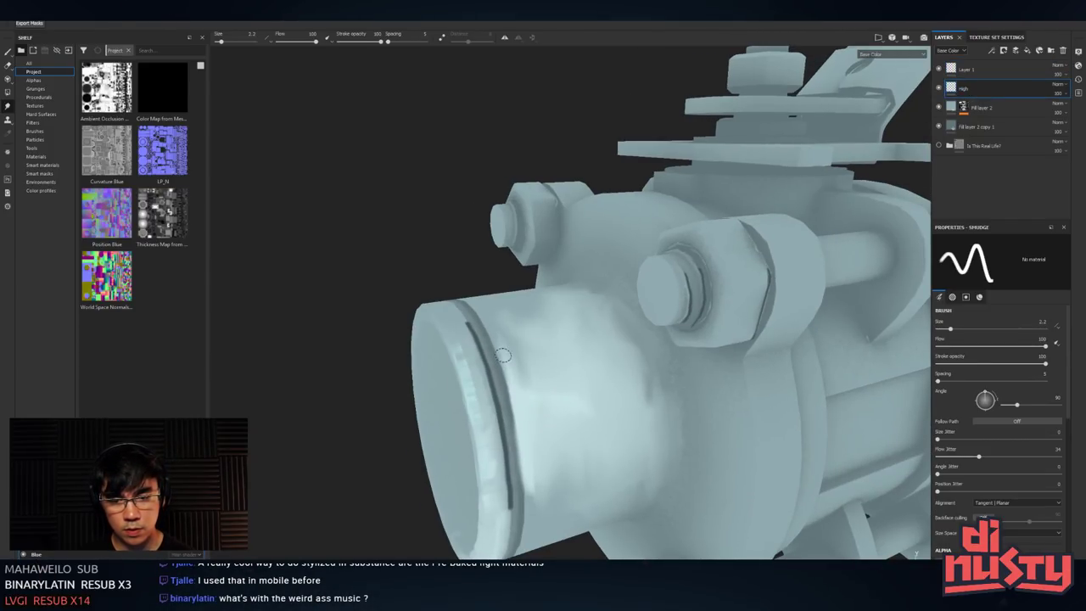
left_click_drag(565, 373, 508, 360, "alt")
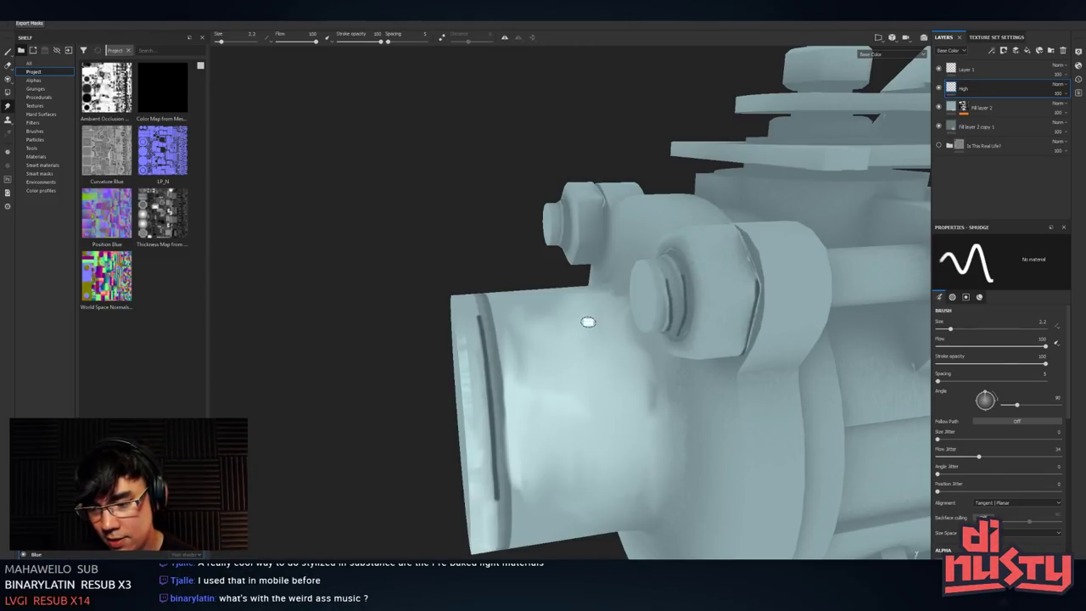
left_click_drag(587, 322, 520, 305, "alt")
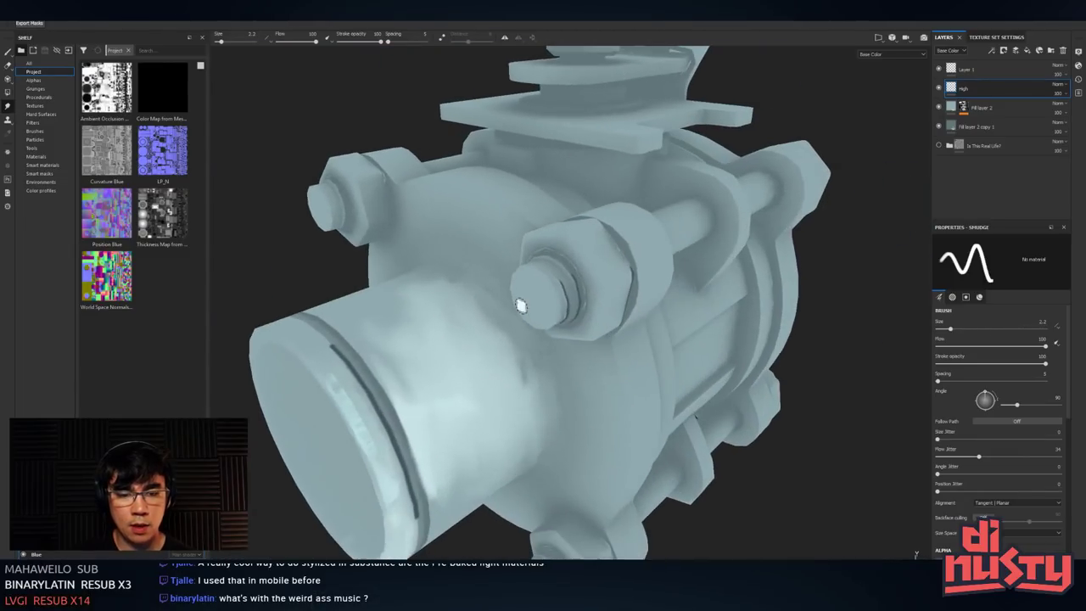
- Inspect the baked world space normal map around the upper bolt and nut, and return to the Base Color view
mouse_move(575, 283)
left_mouse_down("alt")
mouse_move(589, 279)
mouse_move(562, 291)
left_mouse_up("alt")
right_click_drag(562, 291, 680, 359, "alt")
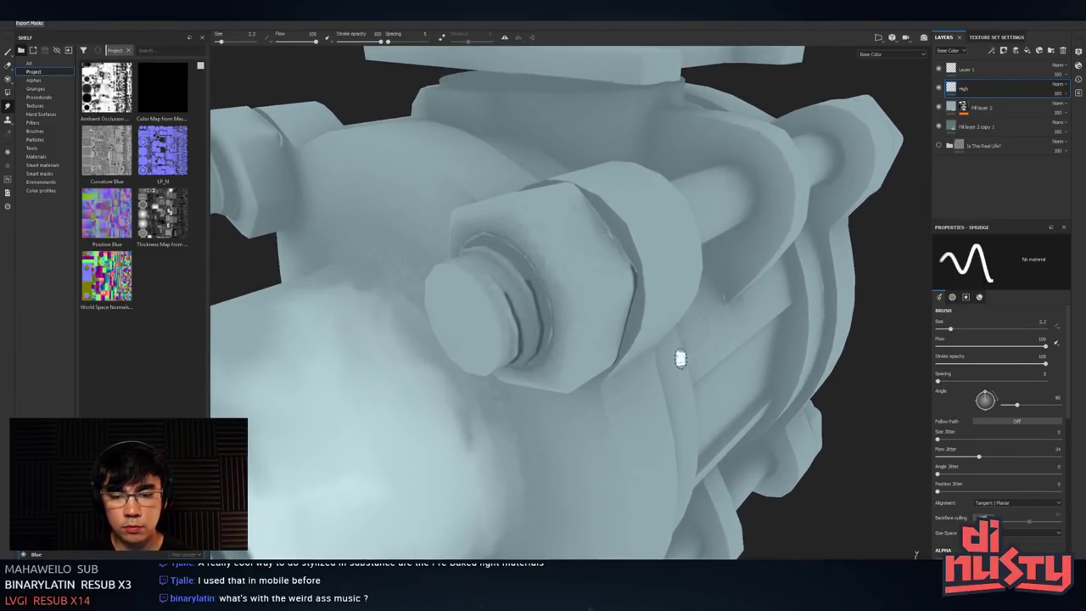
key("b")
key("b")
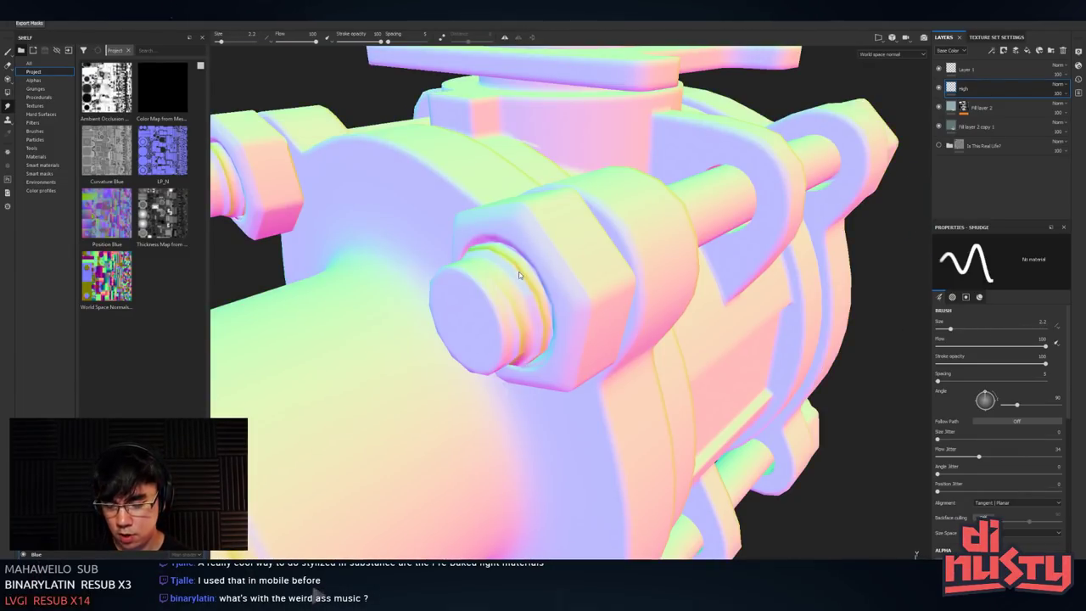
key("m")
key("c")
left_click_drag(540, 294, 508, 242, "alt")
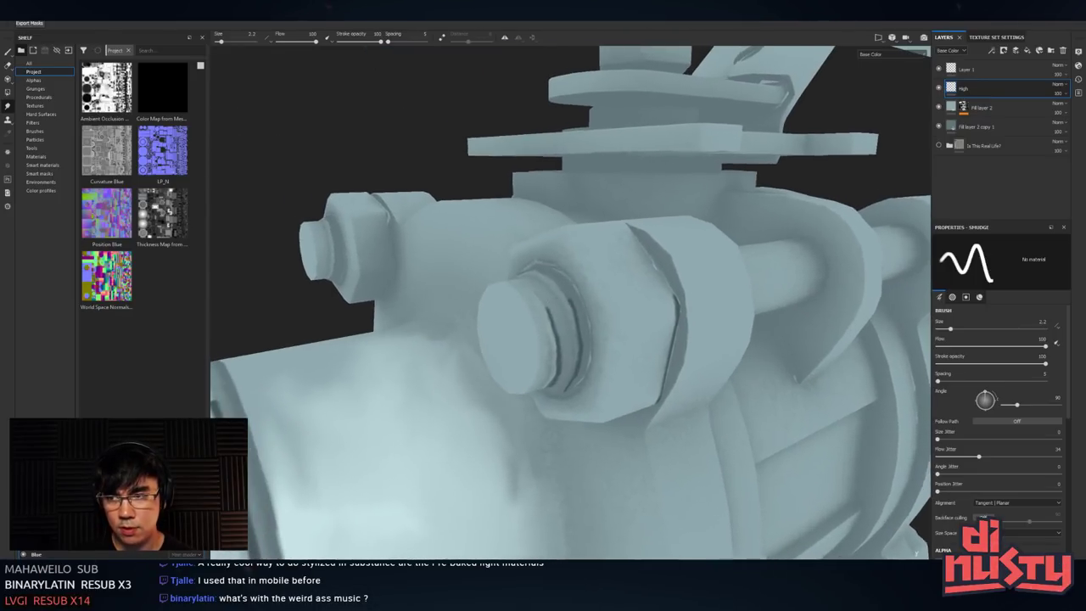
- Switch to the Paint tool at brush size 0.41 and paint a pale highlight along the edge of the upper bolt's end face
key("1")
left_click_drag(509, 307, 533, 304, "alt")
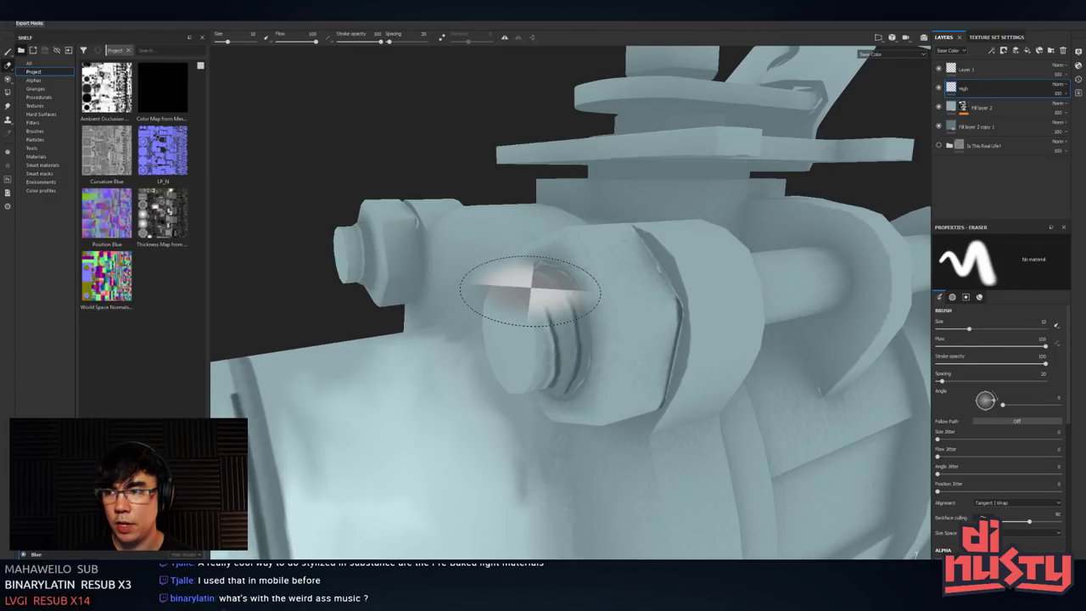
key("4")
key("5")
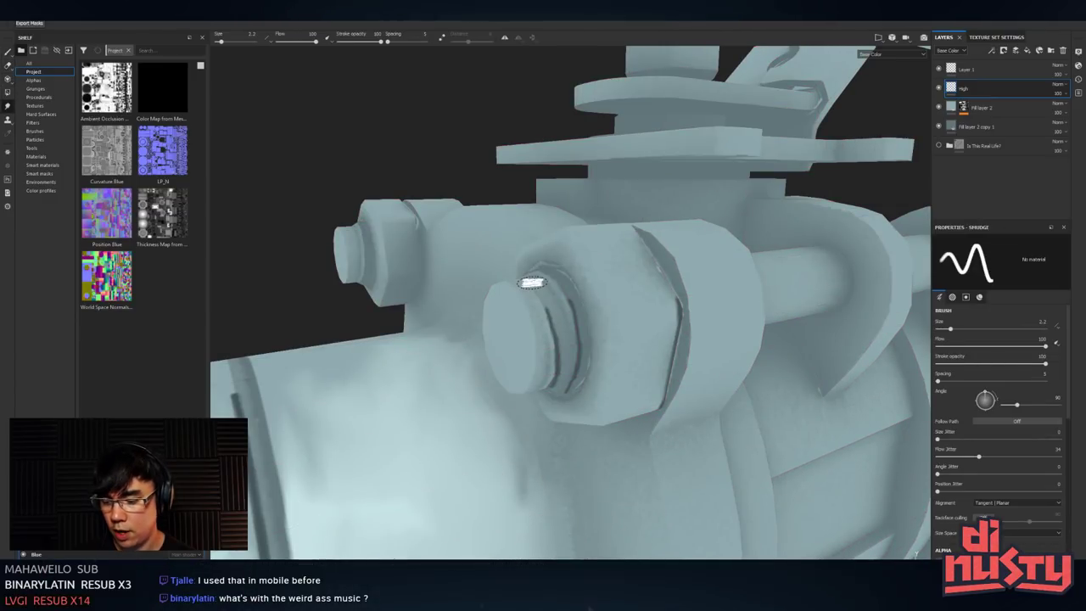
key("2")
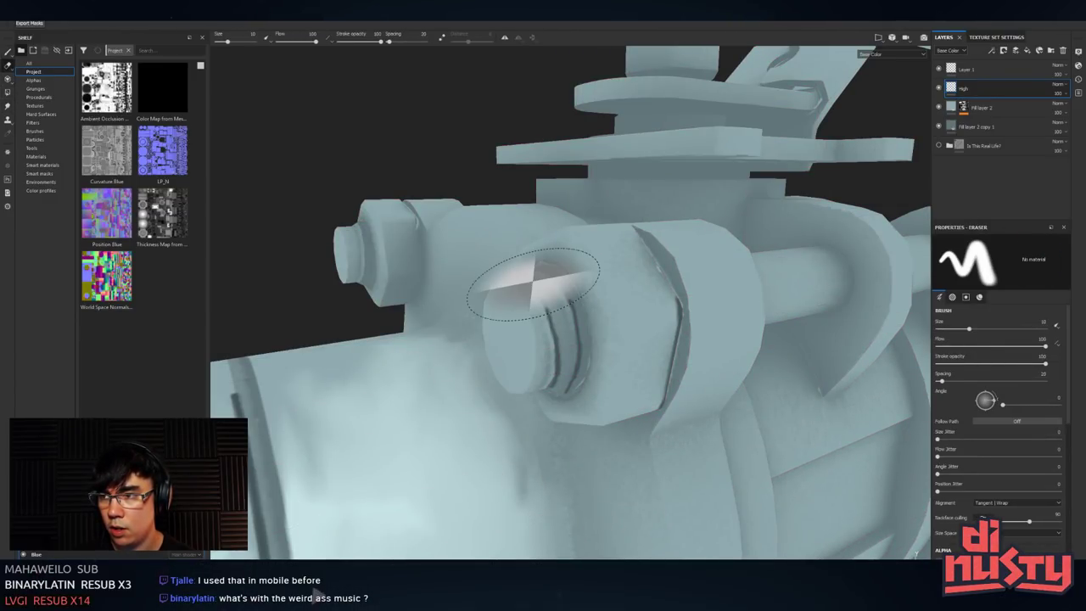
key("1")
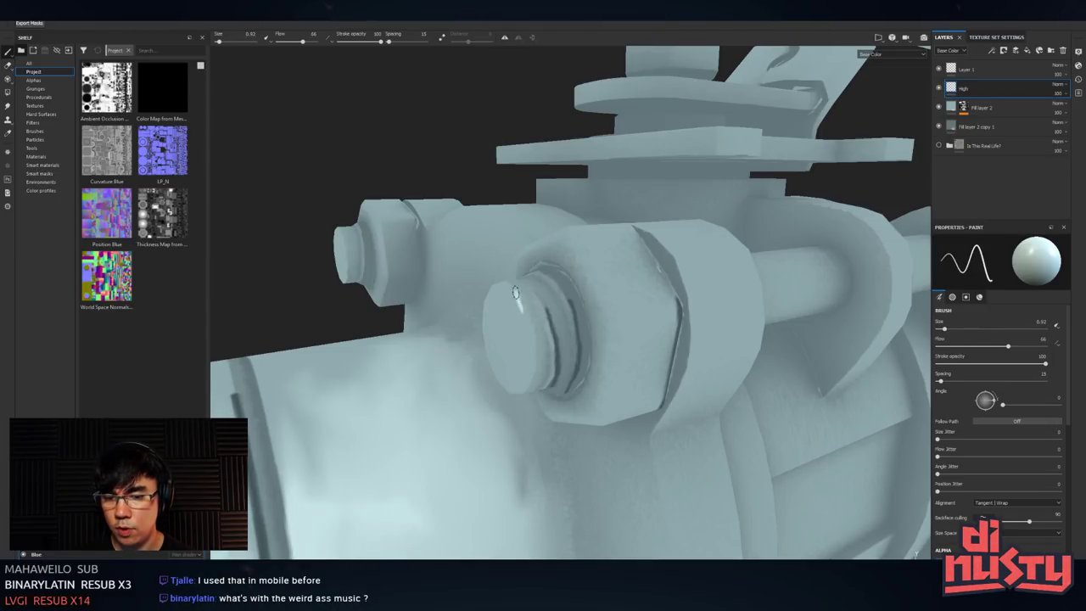
right_click_drag(533, 316, 511, 296, "ctrl")
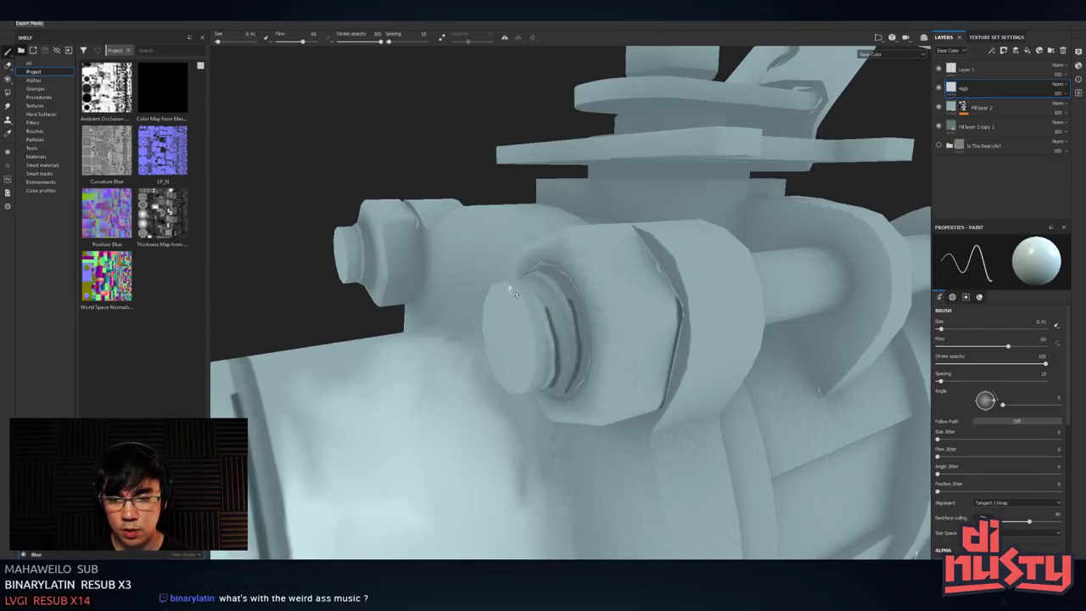
left_click_drag(511, 287, 529, 362)
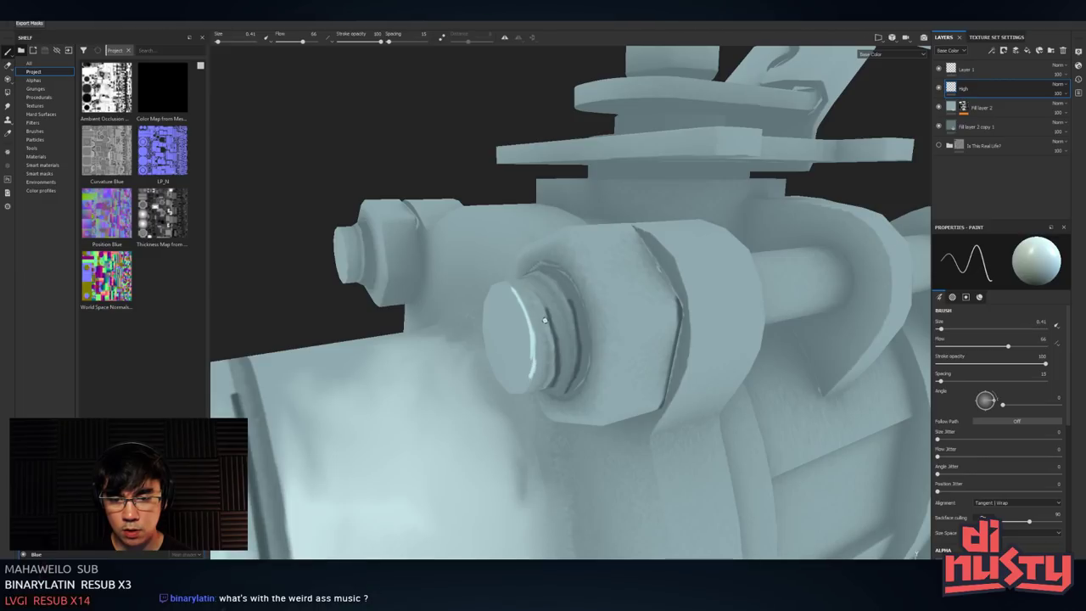
- Paint pale highlight lines along the thread ridges of the upper bolt
mouse_move(545, 320)
left_mouse_down("alt")
mouse_move(551, 349)
mouse_move(538, 409)
left_mouse_up("alt")
left_click_drag(564, 371, 567, 339, "alt")
left_click_drag(563, 295, 563, 407)
left_click_drag(574, 367, 570, 340, "alt")
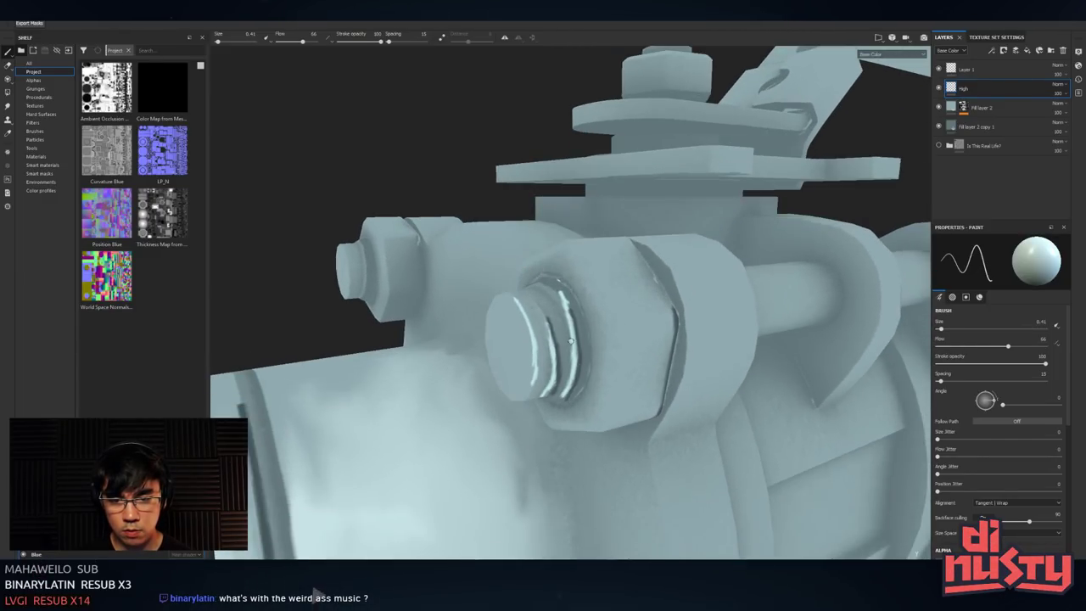
- Undo the last thread highlight strokes and repaint the pale line down the bolt's outer thread ridge
mouse_move(546, 287)
left_mouse_down()
mouse_move(573, 336)
mouse_move(576, 375)
left_mouse_up()
key("ctrl+z")
key("ctrl+z")
key("ctrl+z")
left_click_drag(576, 374, 574, 348, "alt")
left_click_drag(575, 370, 561, 416)
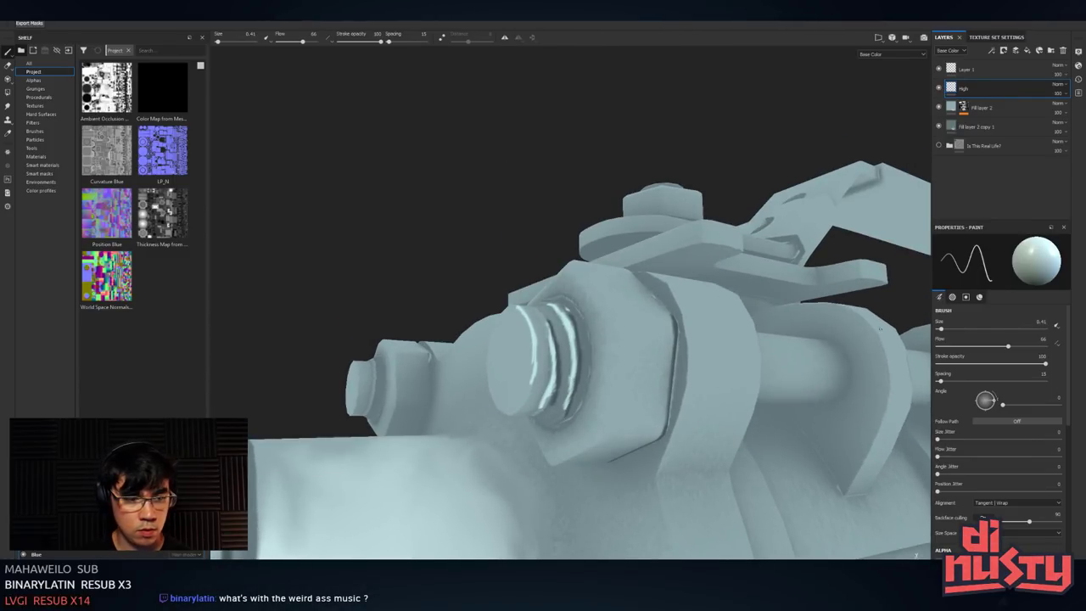
- Lower the brush flow to 17 and build up softer pale highlights on the lower part of the bolt's end edge and threads
left_click_drag(571, 335, 561, 408)
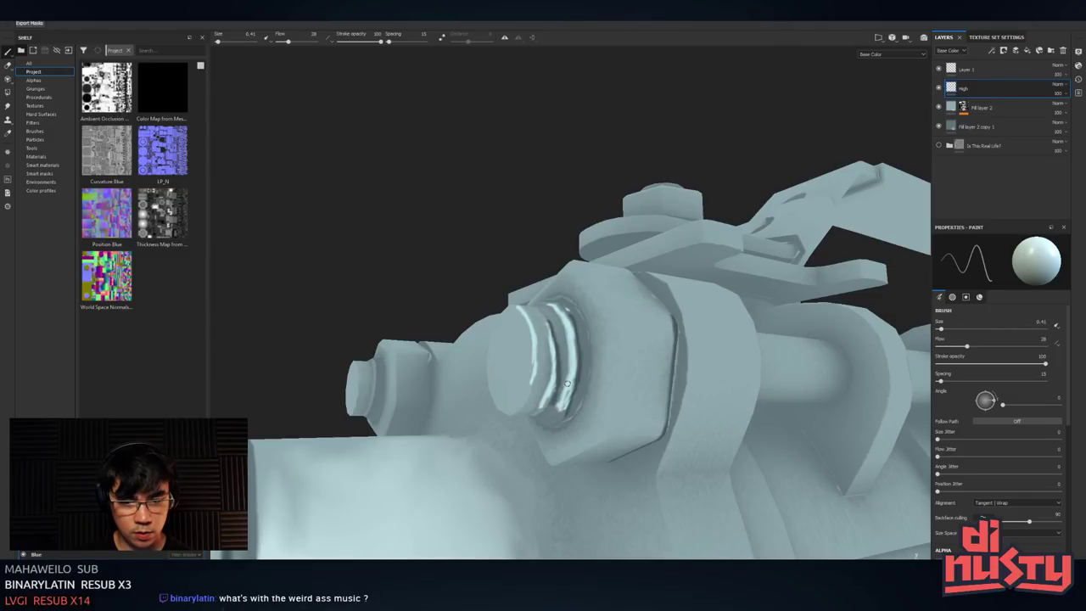
key("ctrl+z")
mouse_move(573, 327)
left_mouse_down()
mouse_move(627, 316)
mouse_move(648, 332)
left_mouse_up()
key("ctrl+z")
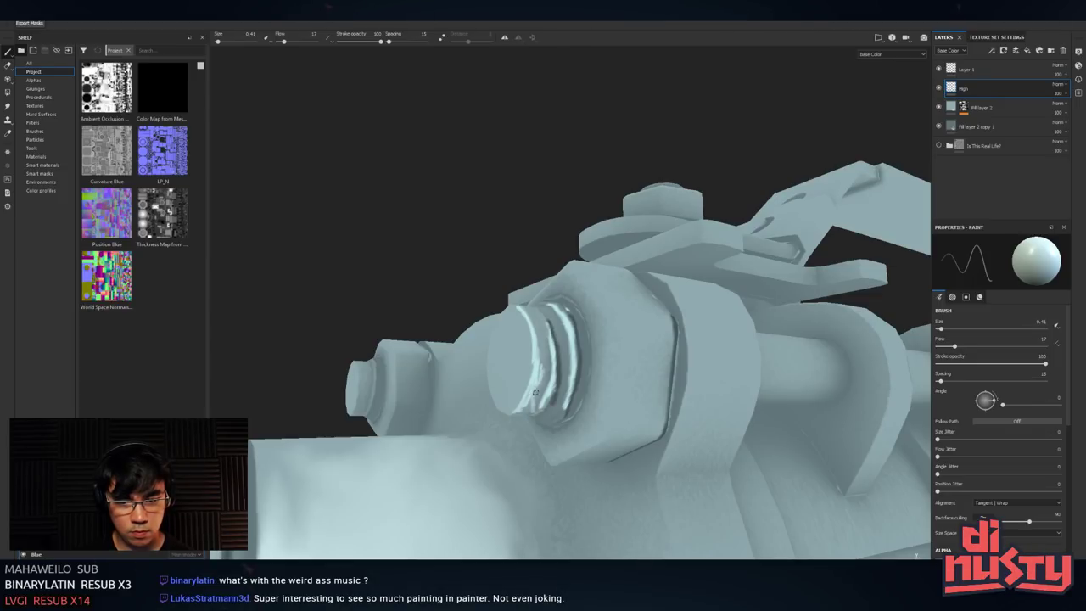
mouse_move(550, 329)
left_mouse_down("alt")
mouse_move(544, 359)
mouse_move(550, 310)
left_mouse_up("alt")
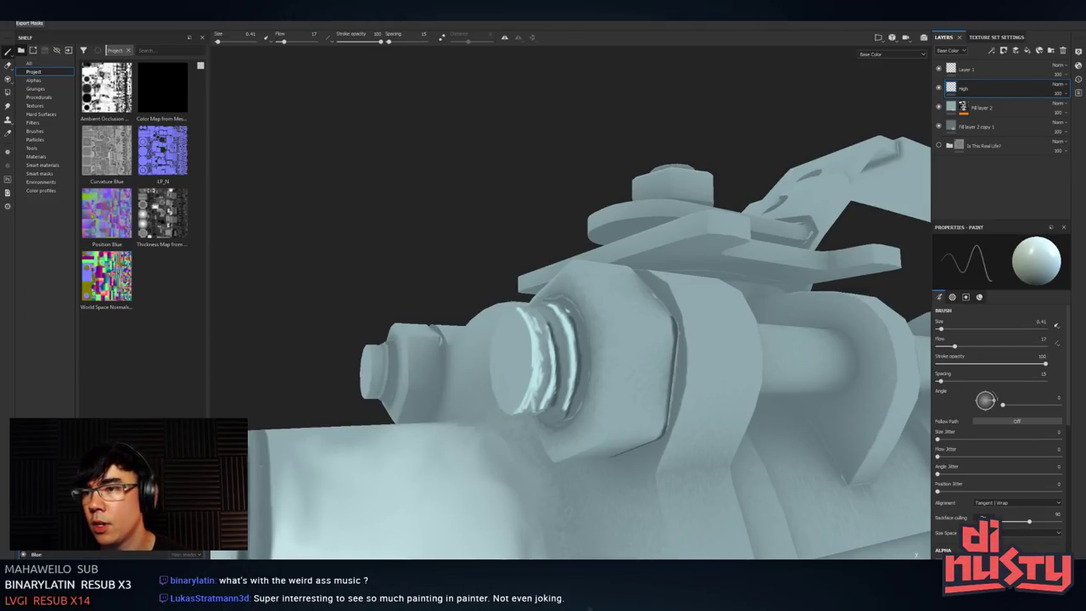
- Open the color palette plugin's swatch strip and place it inside the viewport over the empty background
left_click(127, 19)
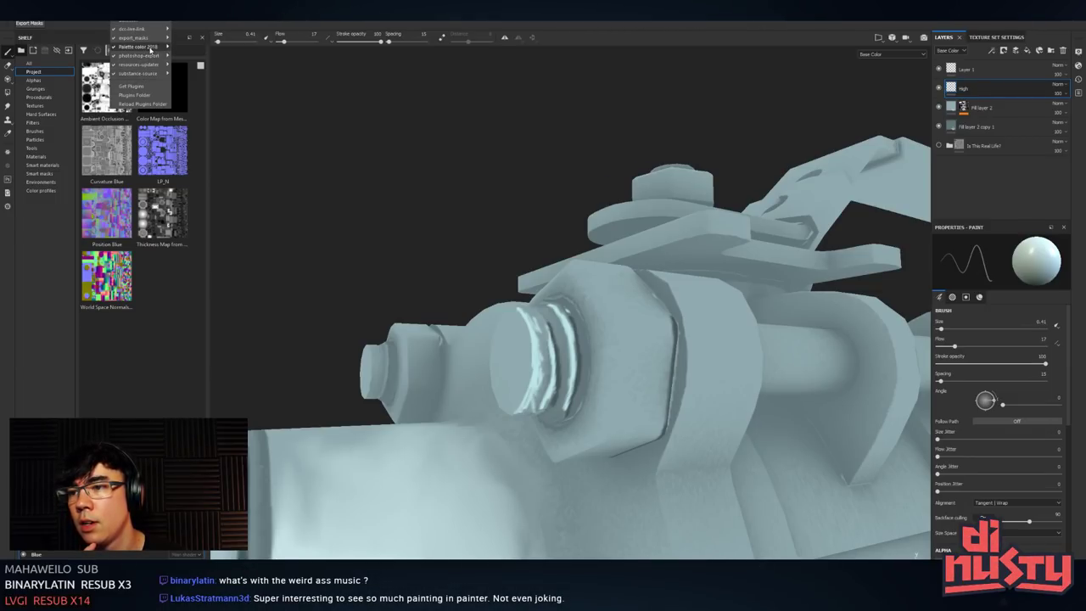
mouse_move(151, 49)
left_click(186, 55)
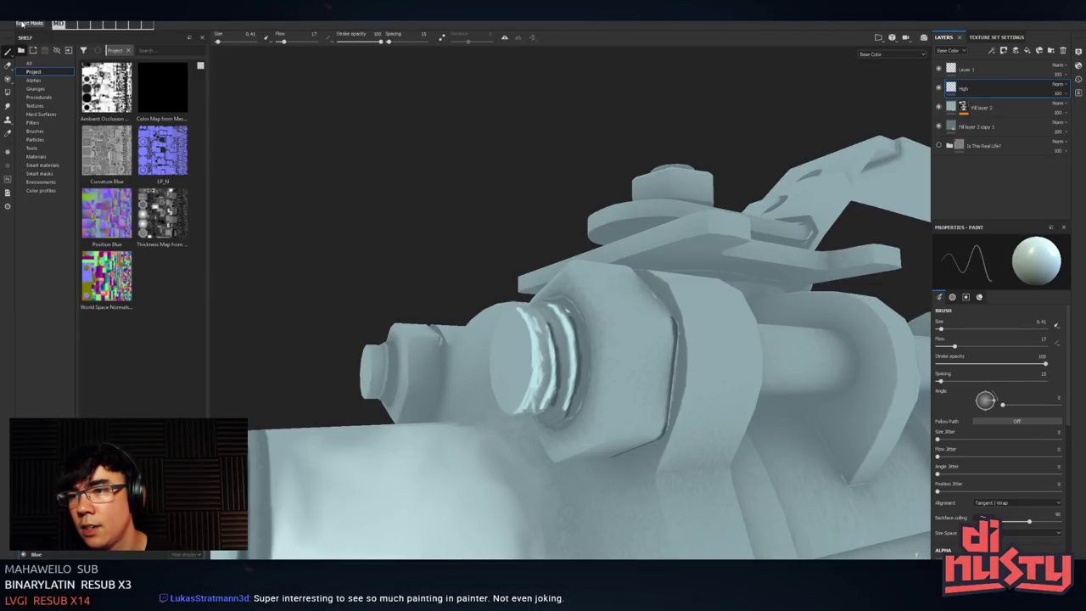
left_click_drag(57, 23, 242, 81)
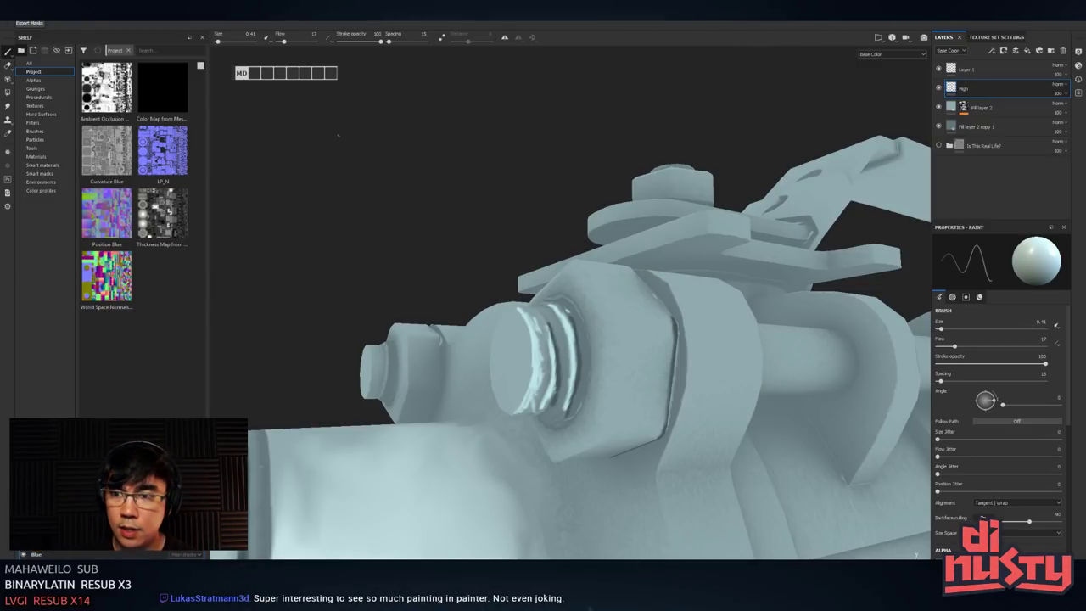
- Store the base blue-grey #8ca7ab in the first palette swatch by sampling it from the rear nut
left_click(257, 75)
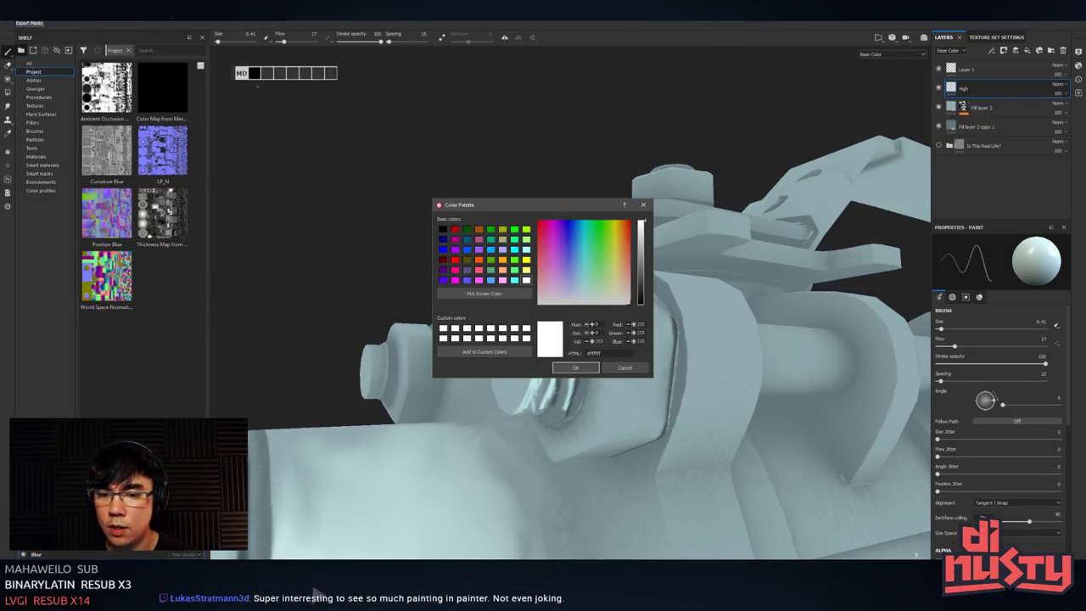
left_click(483, 292)
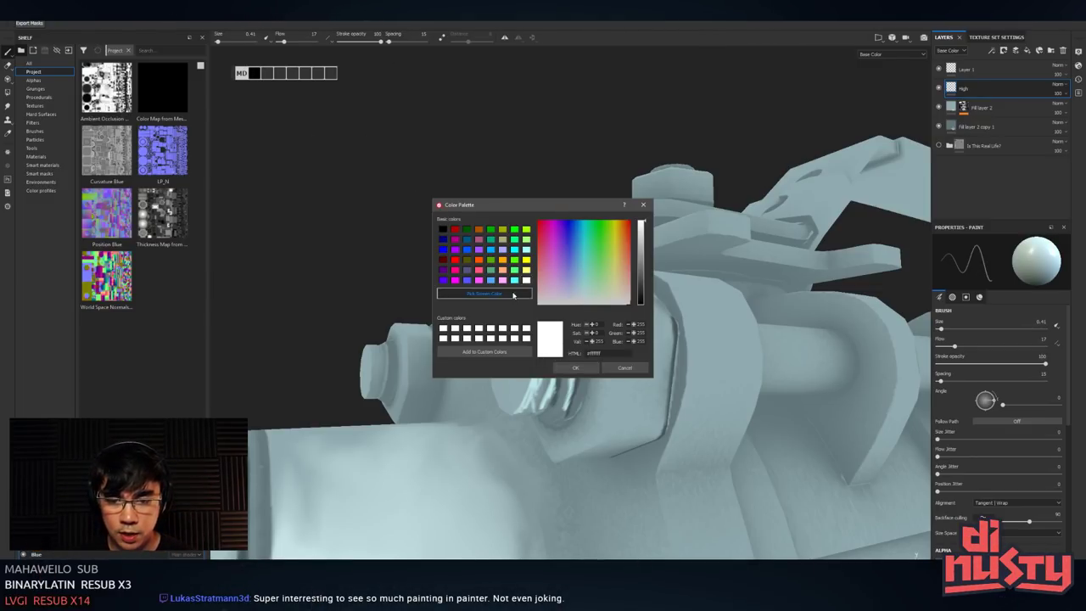
left_click(415, 367)
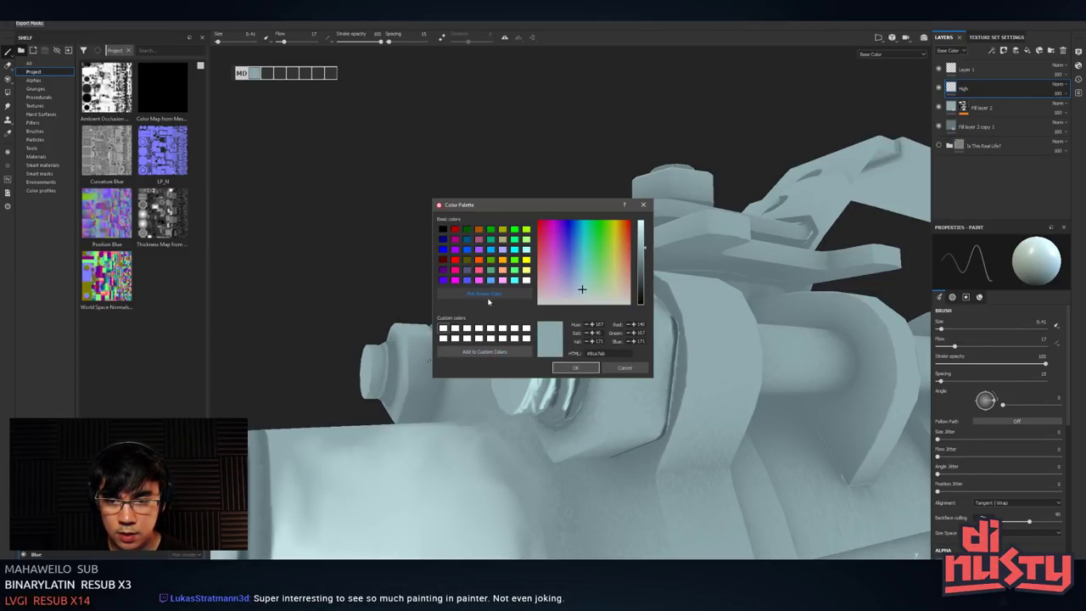
left_click(575, 367)
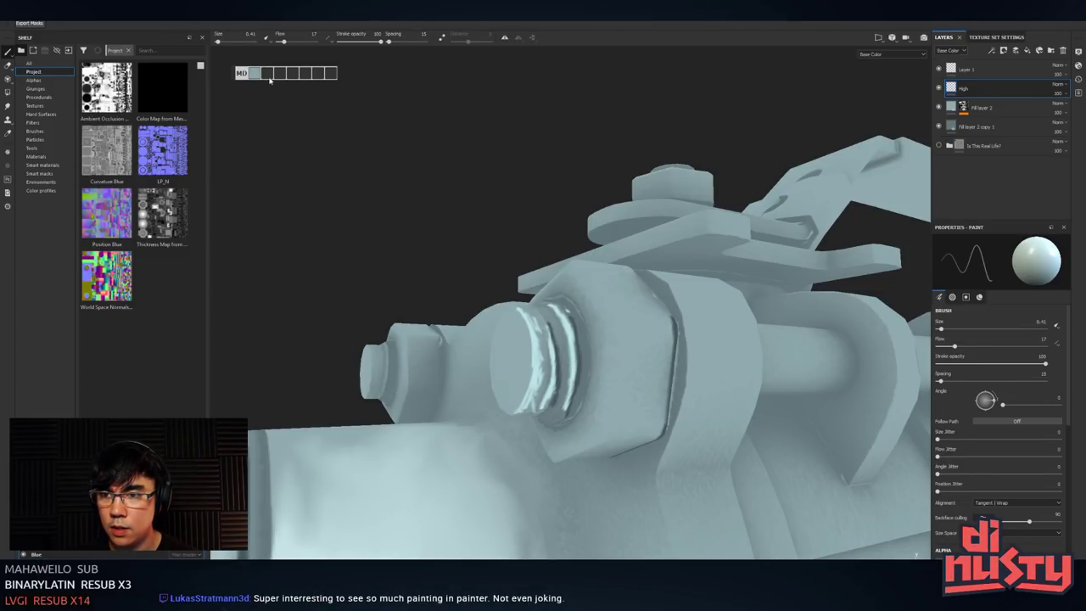
- Store the pale highlight color #bce4e7 in the second palette swatch by sampling it from the bolt threads
left_click(267, 73)
left_click(483, 292)
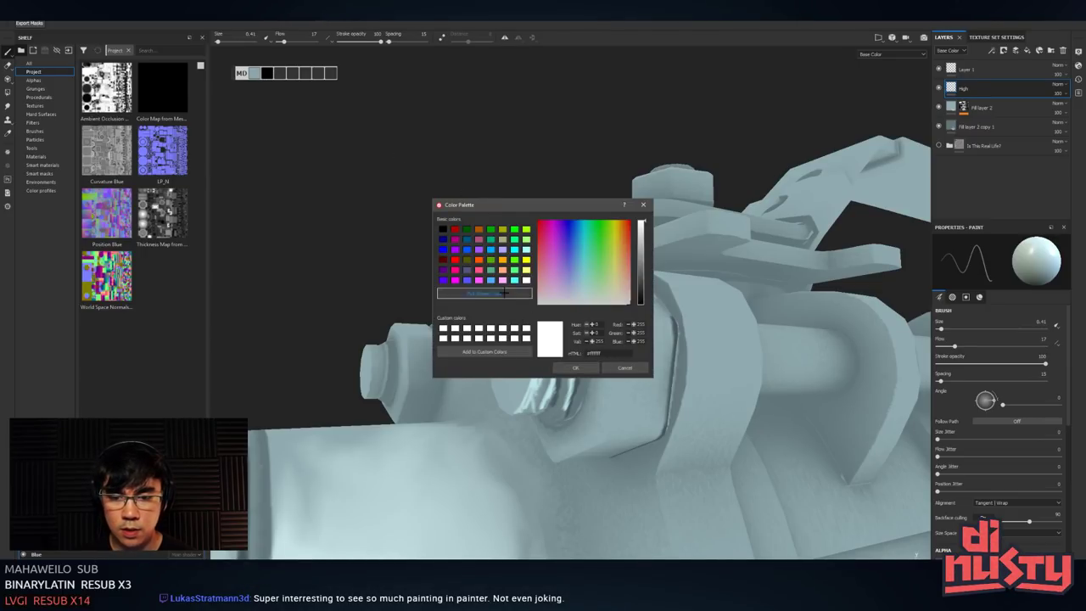
left_click(536, 391)
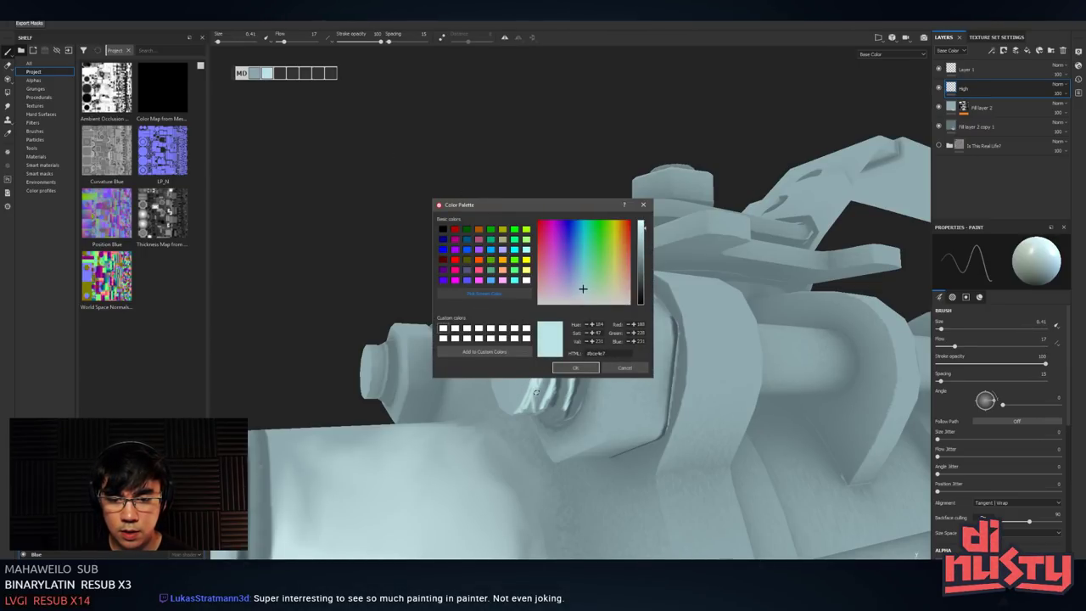
left_click(573, 367)
- Store a dark blue-grey screen-sampled color in the third palette swatch
left_click(280, 73)
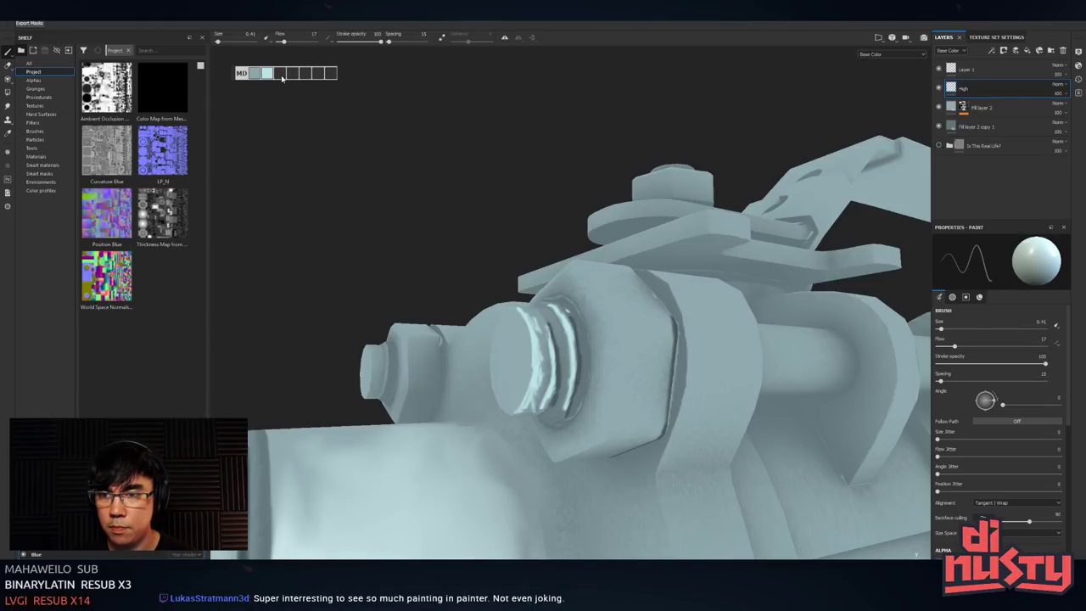
left_click(483, 293)
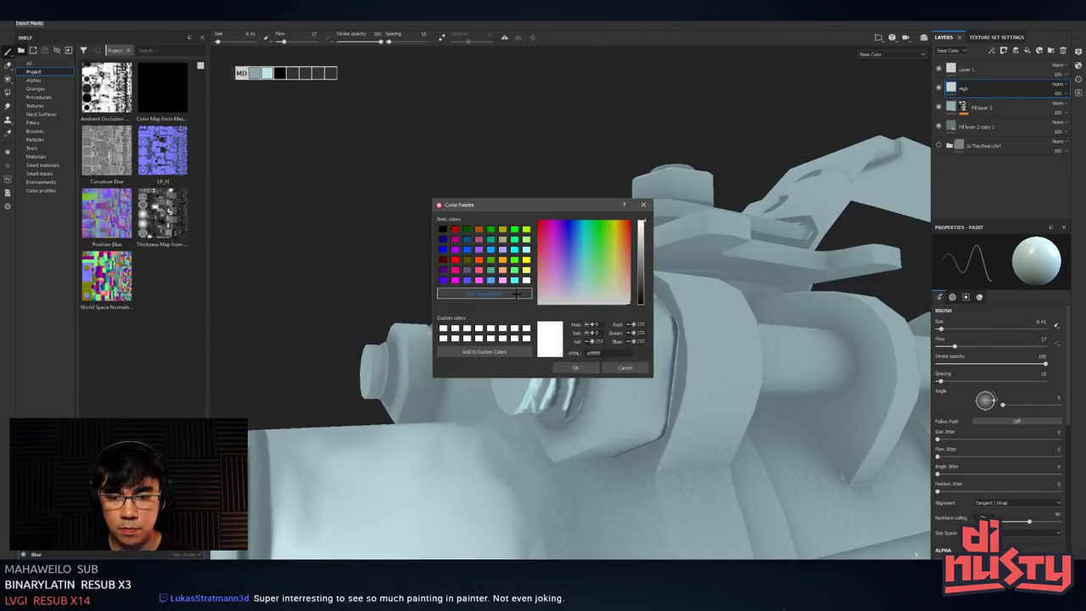
left_click(575, 367)
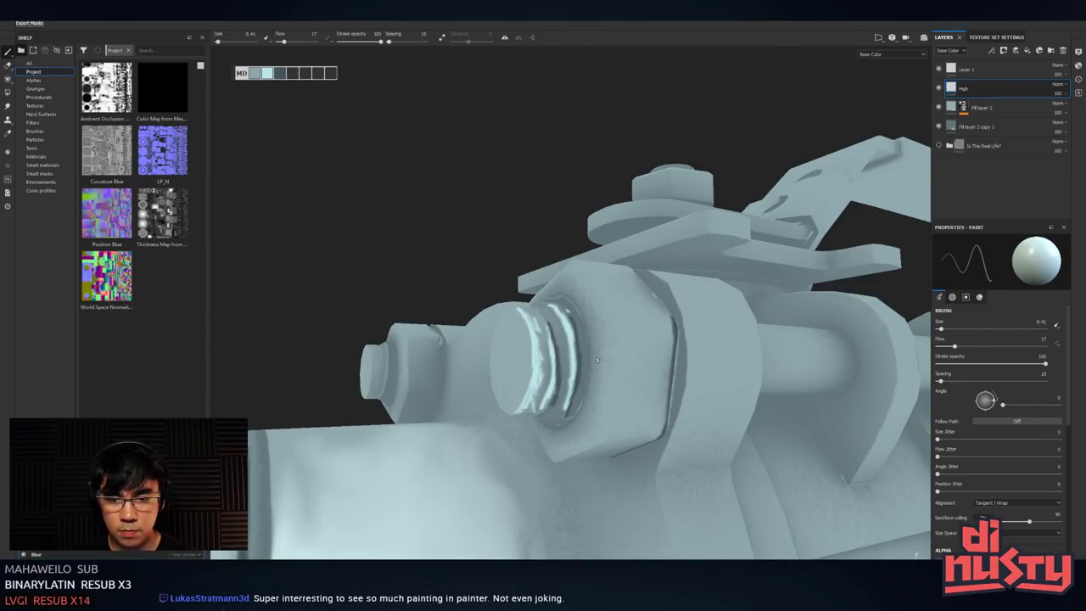
- Paint pale highlight strokes down the side face of the upper nut, undoing an unwanted stroke
mouse_move(601, 336)
left_mouse_down()
mouse_move(596, 416)
mouse_move(609, 357)
mouse_move(612, 373)
mouse_move(619, 357)
mouse_move(628, 424)
left_mouse_up()
key("ctrl+z")
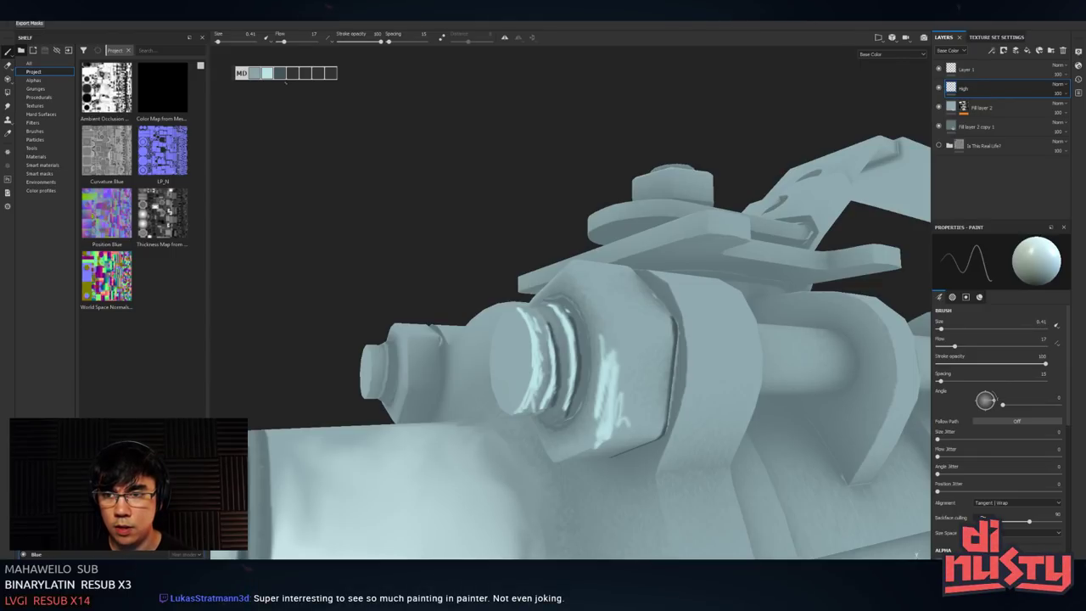
left_click_drag(750, 394, 675, 358, "alt")
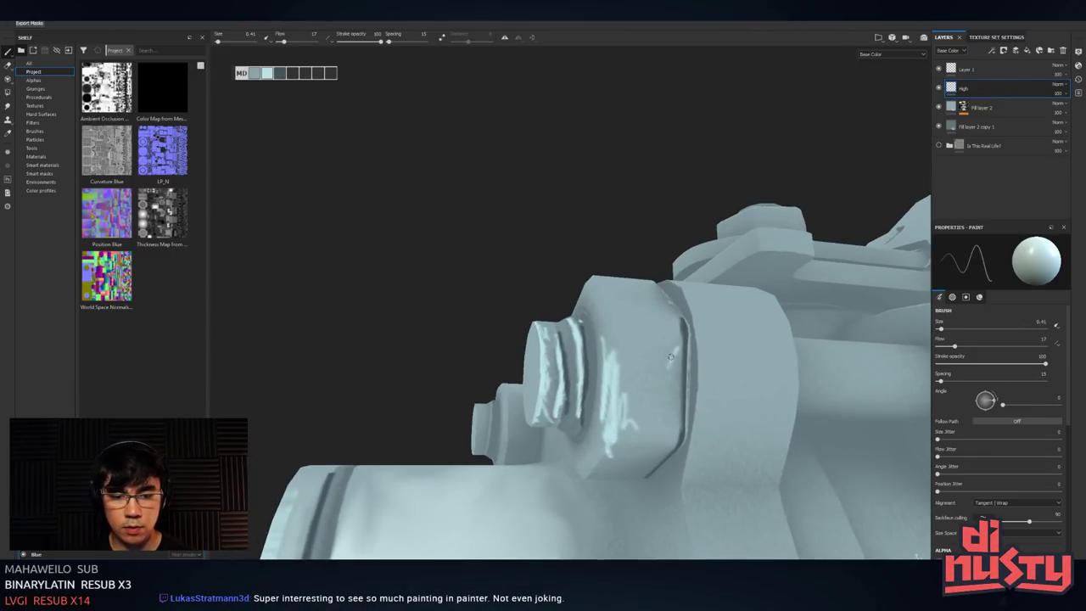
- Try to paint with the third palette swatch on the nut's side face and undo the stroke
left_click(288, 73)
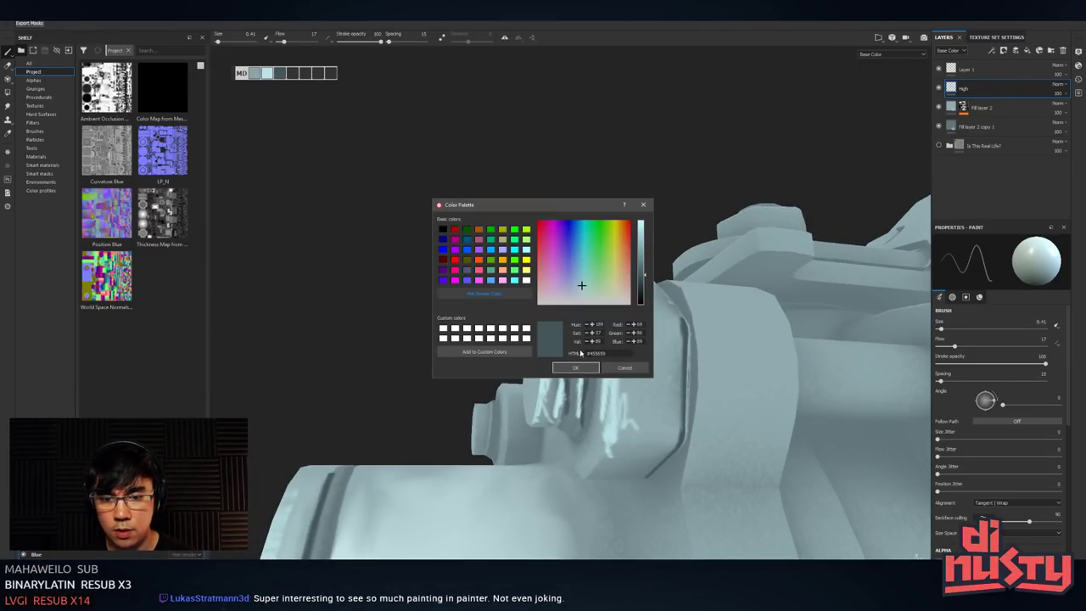
left_click(575, 368)
left_click_drag(674, 357, 657, 393)
key("ctrl+z")
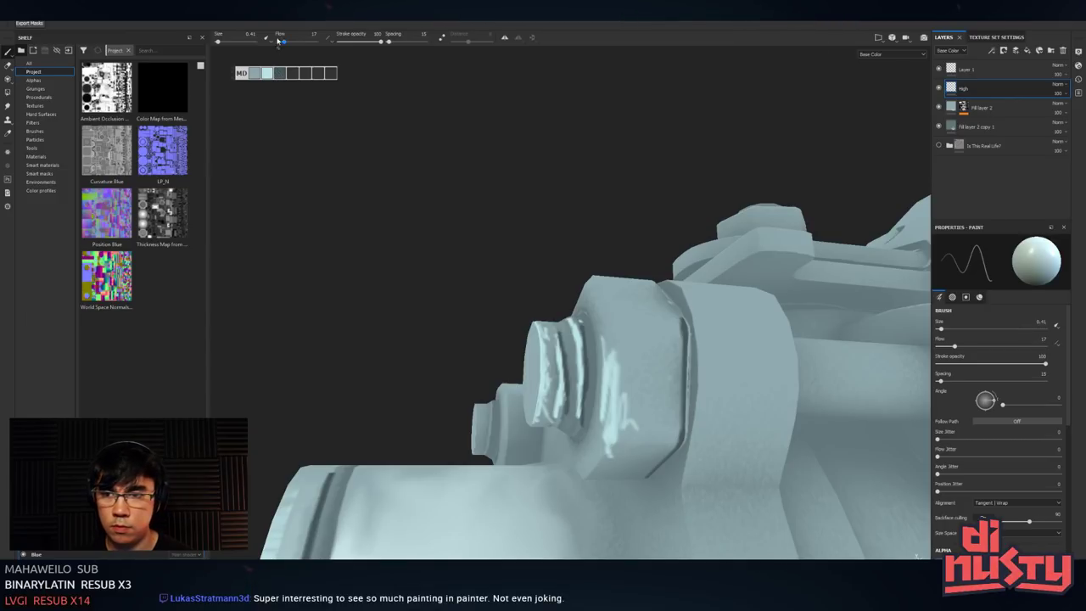
- Make the dark blue-grey swatch the brush color and paint thin dark strokes on the nut's side face near its rear edge
mouse_move(415, 185)
left_mouse_down("alt")
mouse_move(463, 215)
mouse_move(400, 185)
left_mouse_up("alt")
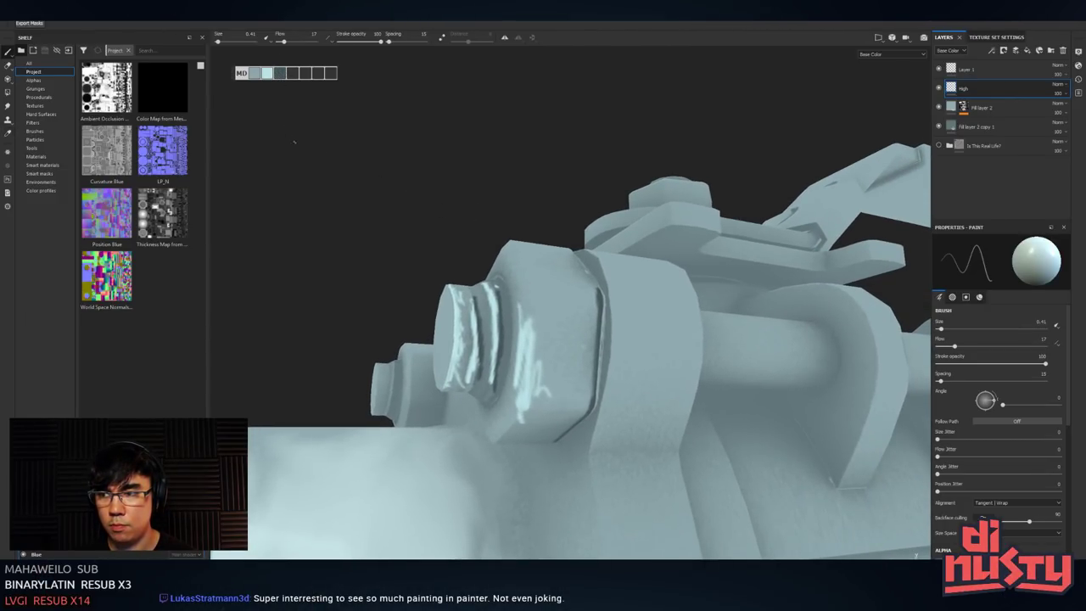
left_click(281, 73)
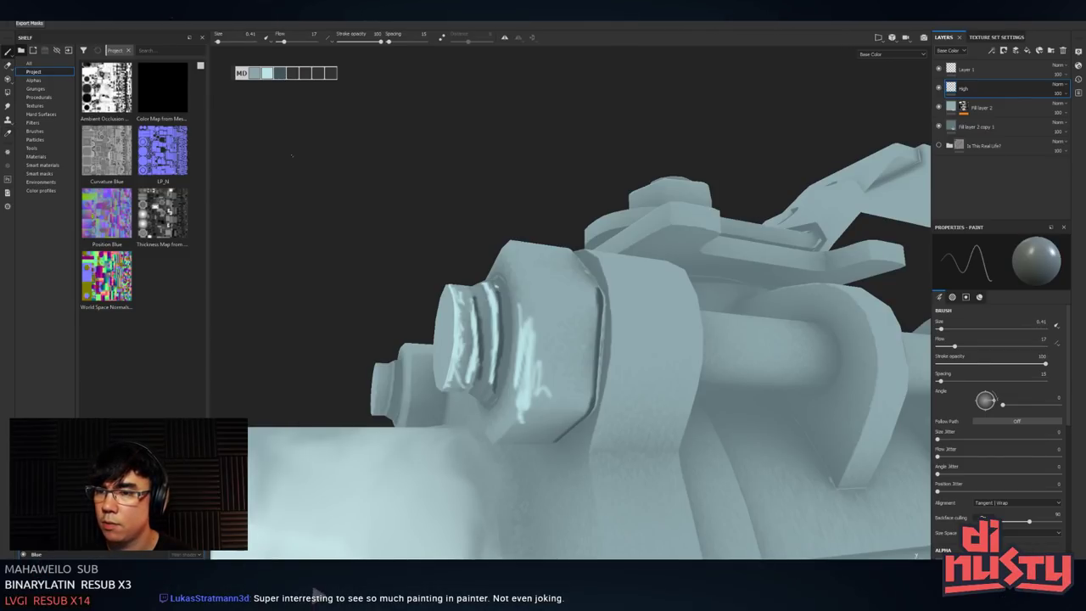
double_click(287, 74)
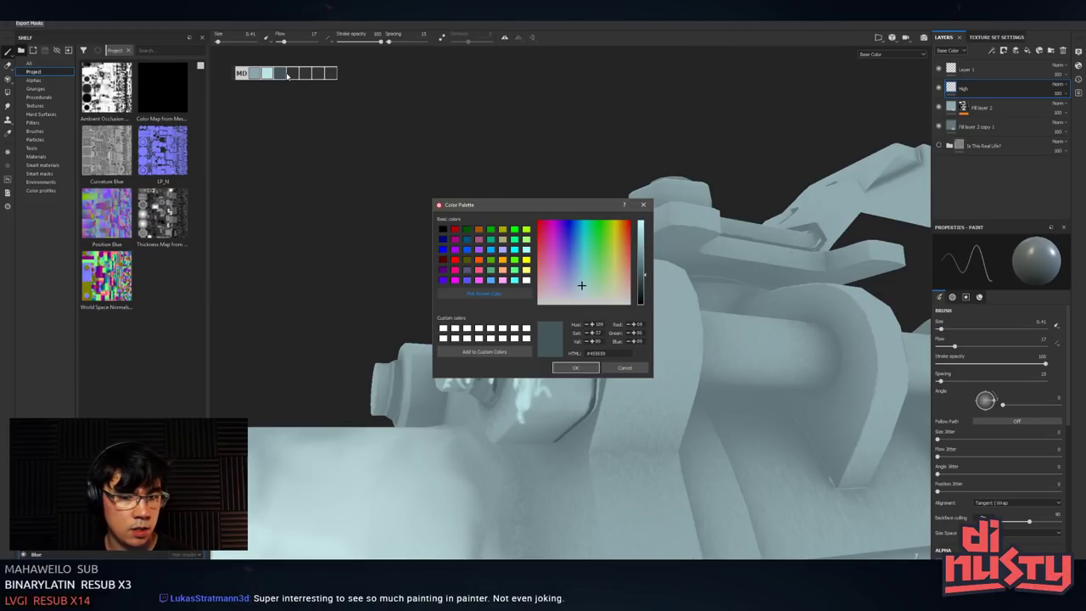
left_click(592, 369)
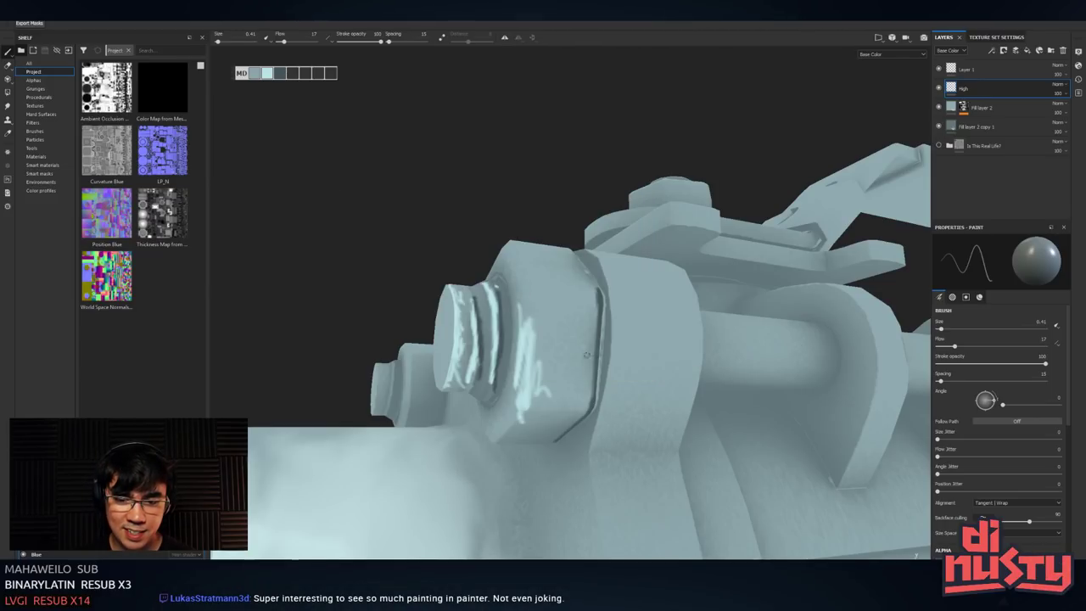
key("ctrl+z")
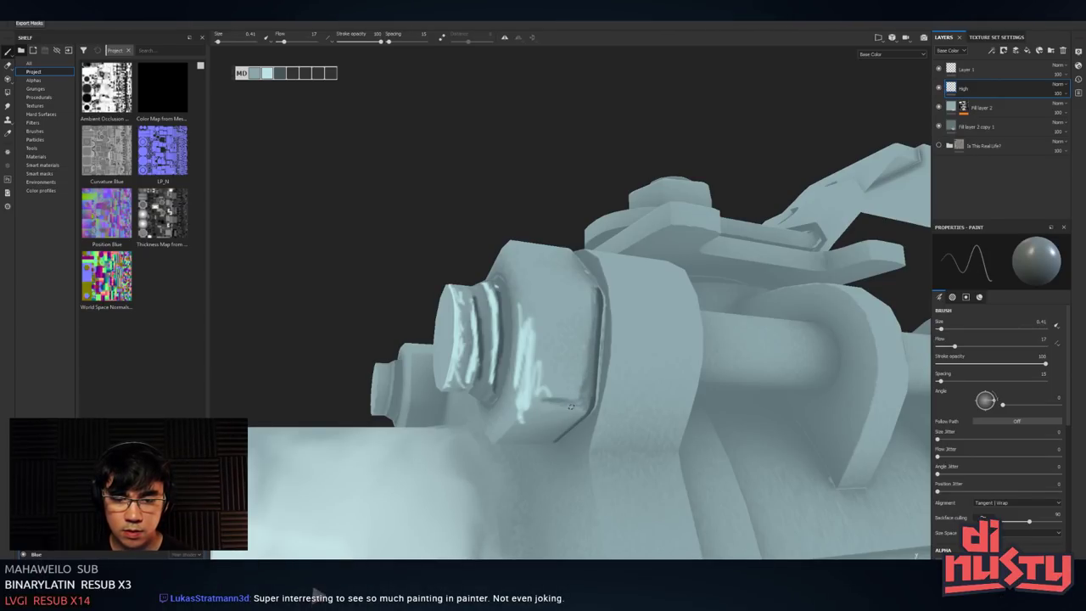
mouse_move(573, 402)
left_mouse_down()
mouse_move(581, 371)
mouse_move(550, 397)
left_mouse_up()
mouse_move(586, 339)
left_mouse_down()
mouse_move(586, 389)
mouse_move(662, 377)
left_mouse_up()
- Enlarge the brush to size 1.7 and paint broader dark shading over the rear part of the nut's side face
right_click_drag(662, 378, 577, 377, "alt")
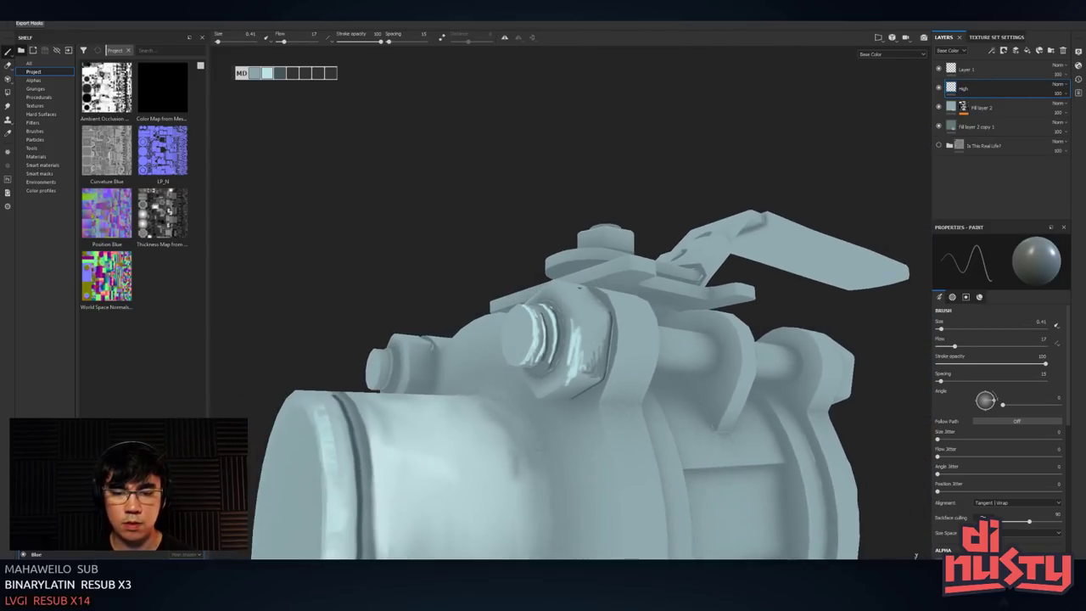
left_click_drag(576, 378, 607, 378, "alt")
left_click_drag(670, 182, 699, 225, "alt")
right_click_drag(700, 225, 636, 251, "alt")
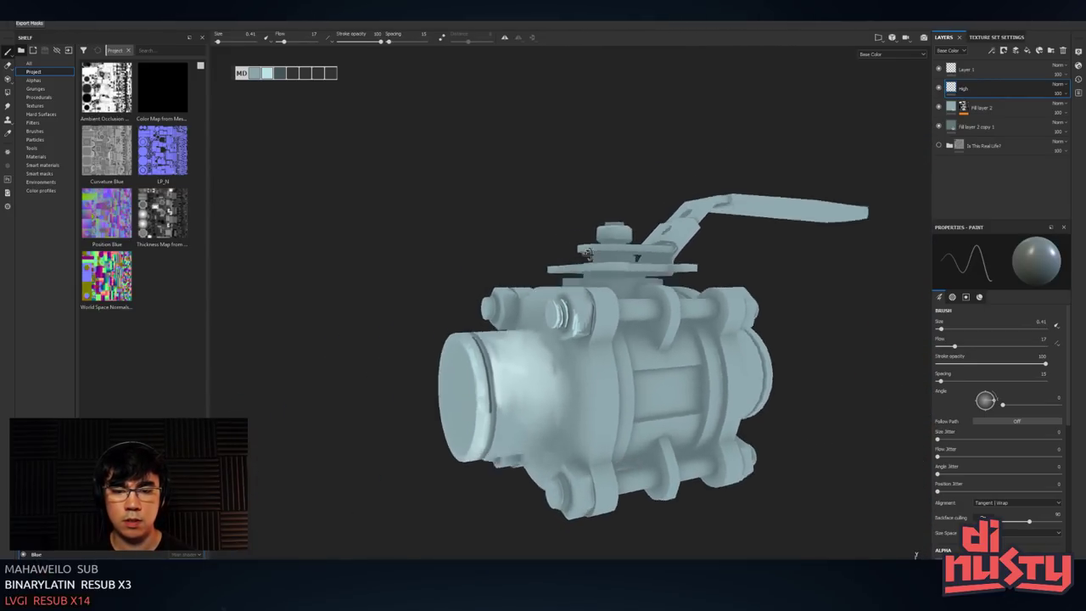
left_click_drag(635, 251, 621, 220, "alt")
mouse_move(620, 220)
right_mouse_down("alt")
mouse_move(604, 298)
mouse_move(619, 296)
mouse_move(628, 324)
right_mouse_up("alt")
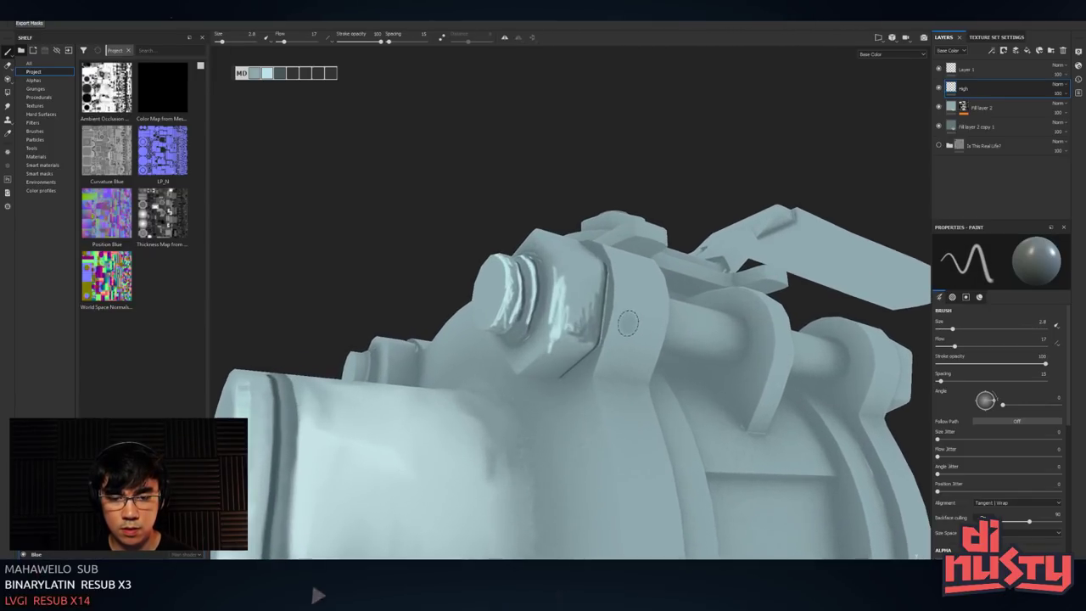
left_click_drag(628, 322, 603, 294, "alt")
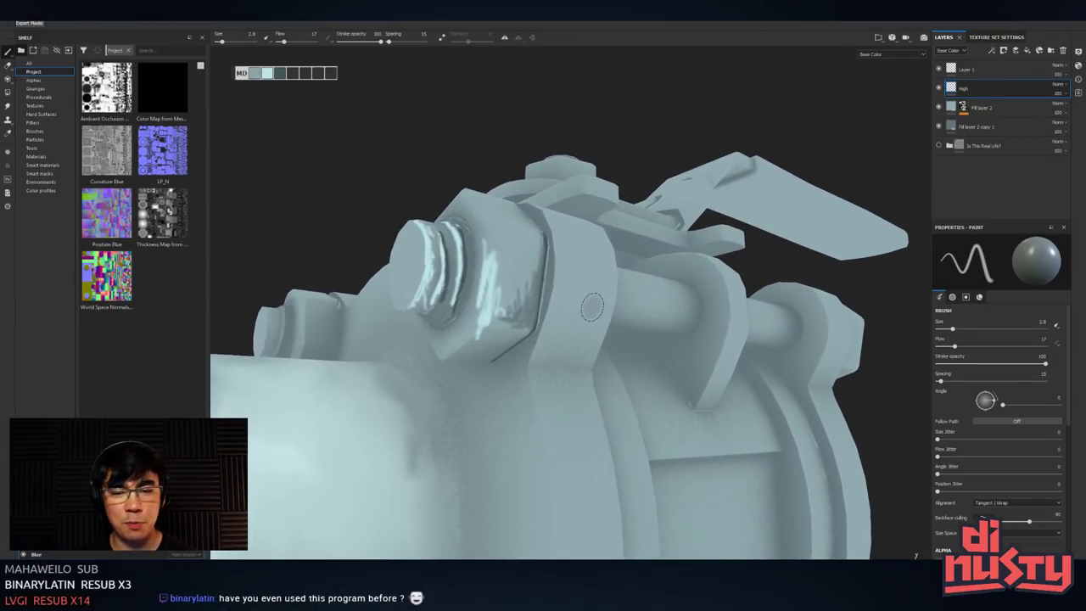
mouse_move(565, 298)
right_mouse_down("ctrl")
mouse_move(535, 293)
mouse_move(559, 290)
right_mouse_up("ctrl")
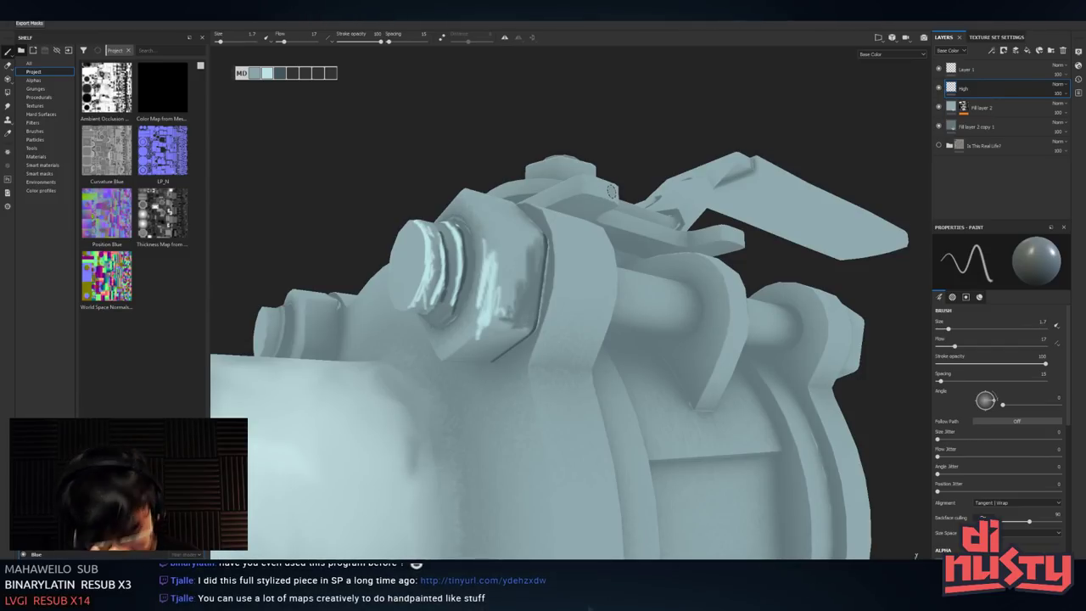
left_click_drag(526, 255, 534, 280, "alt")
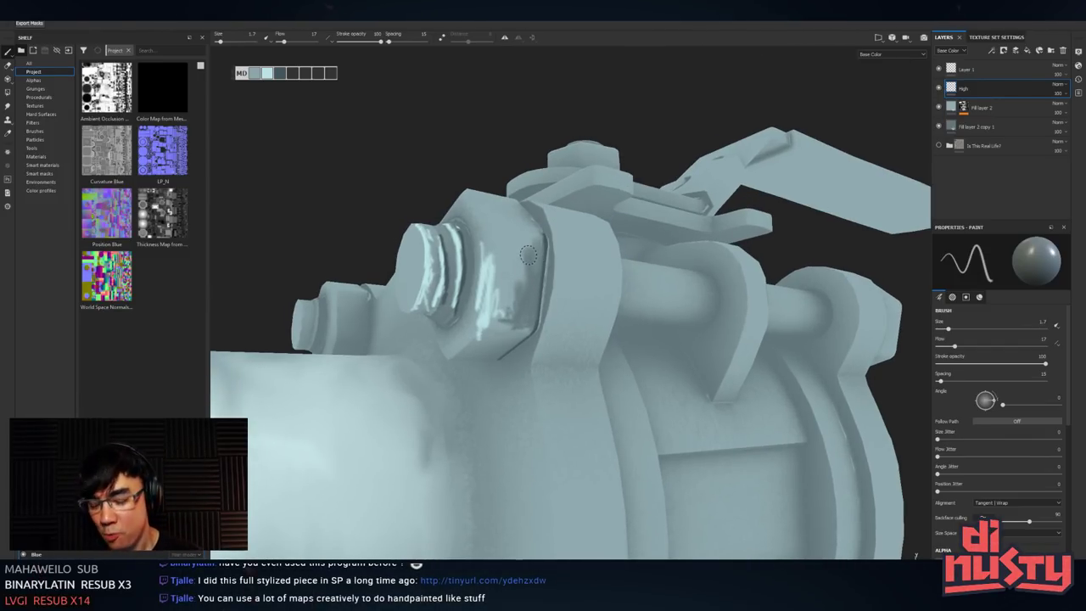
- Try the Eraser on the nut's dark shading and check the world space normal map before returning to Base Color painting
key("e")
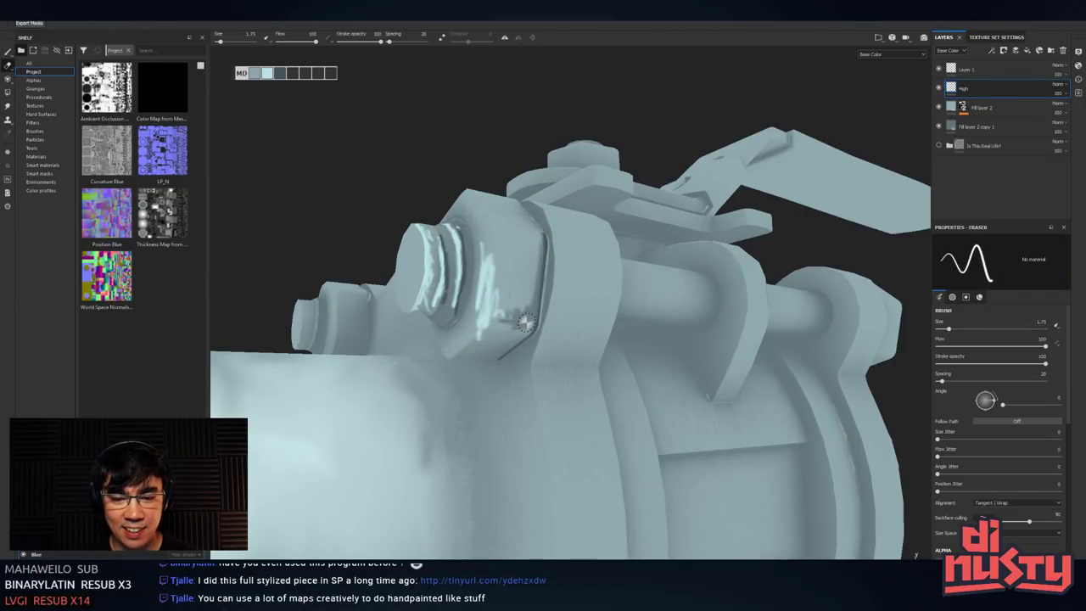
key("b")
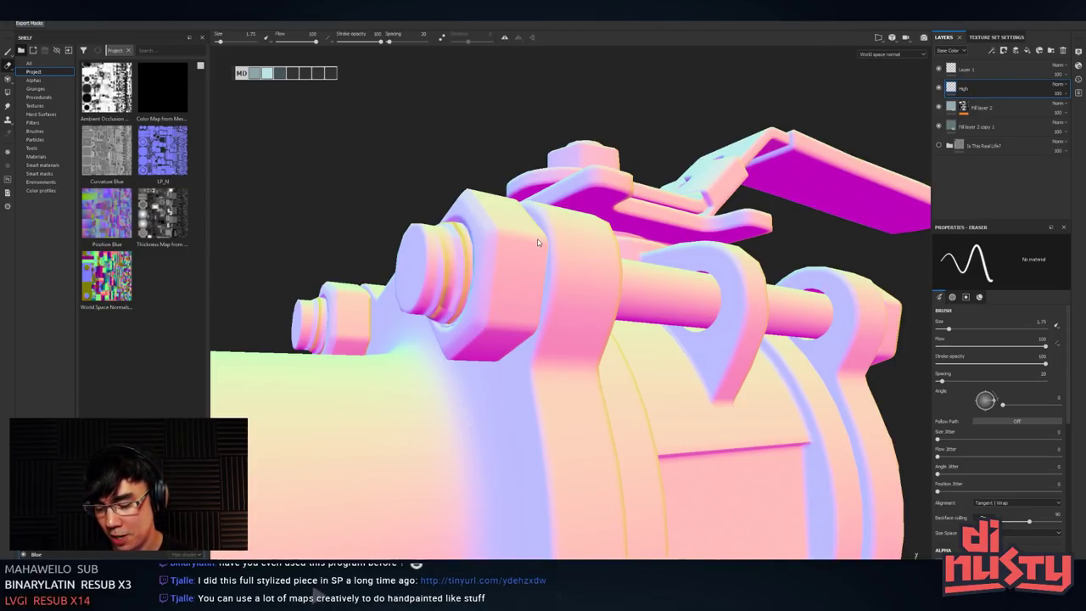
key("c")
key("1")
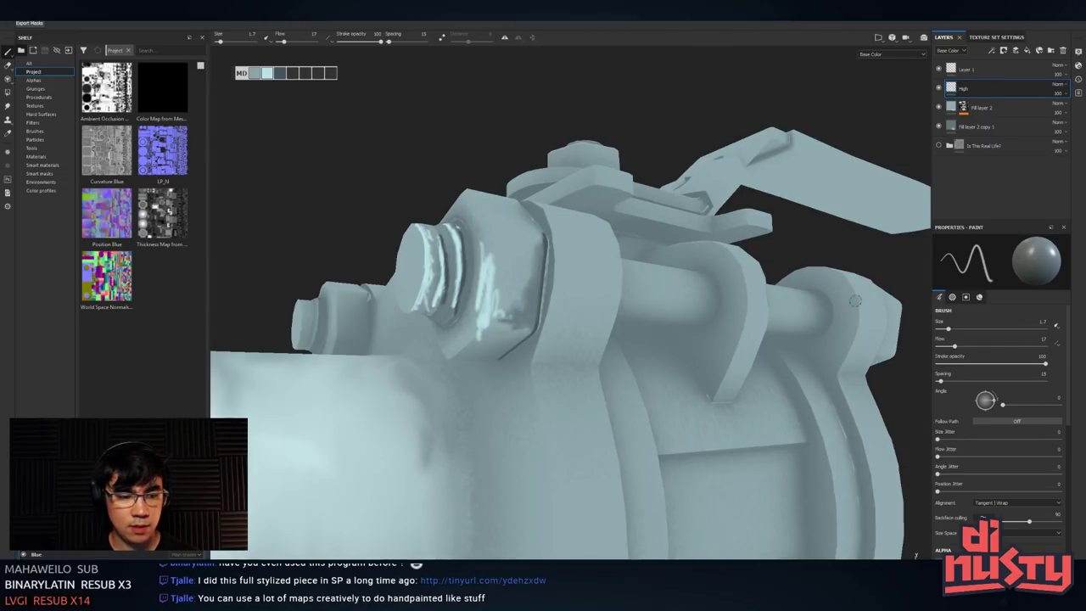
- Lower the brush flow to 10 and inspect the shaded nut and pipe neck from several angles
left_click_drag(955, 348, 947, 348)
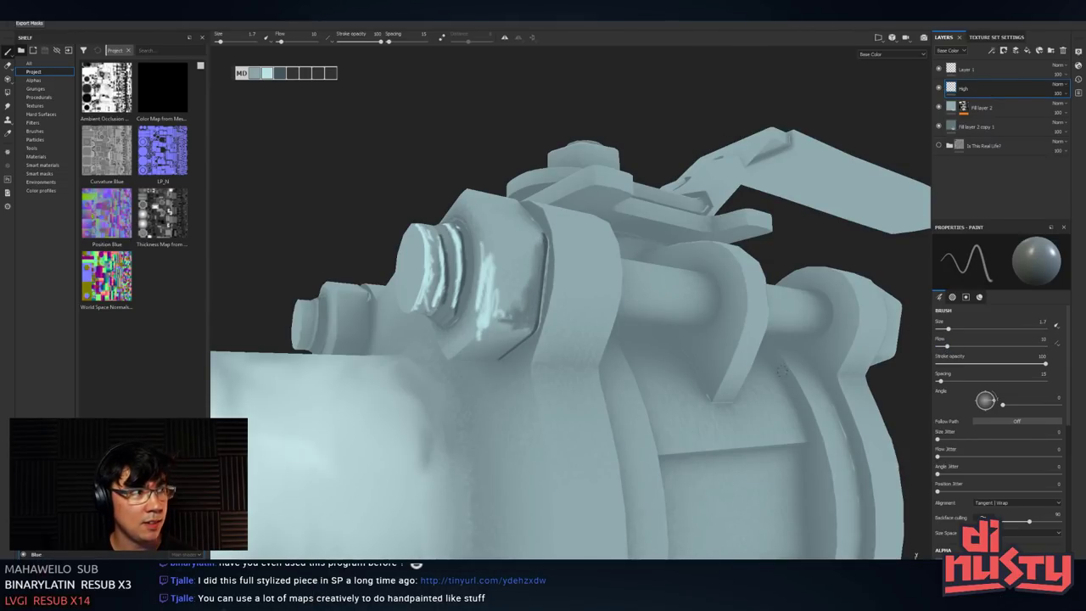
left_click_drag(560, 310, 598, 201, "alt")
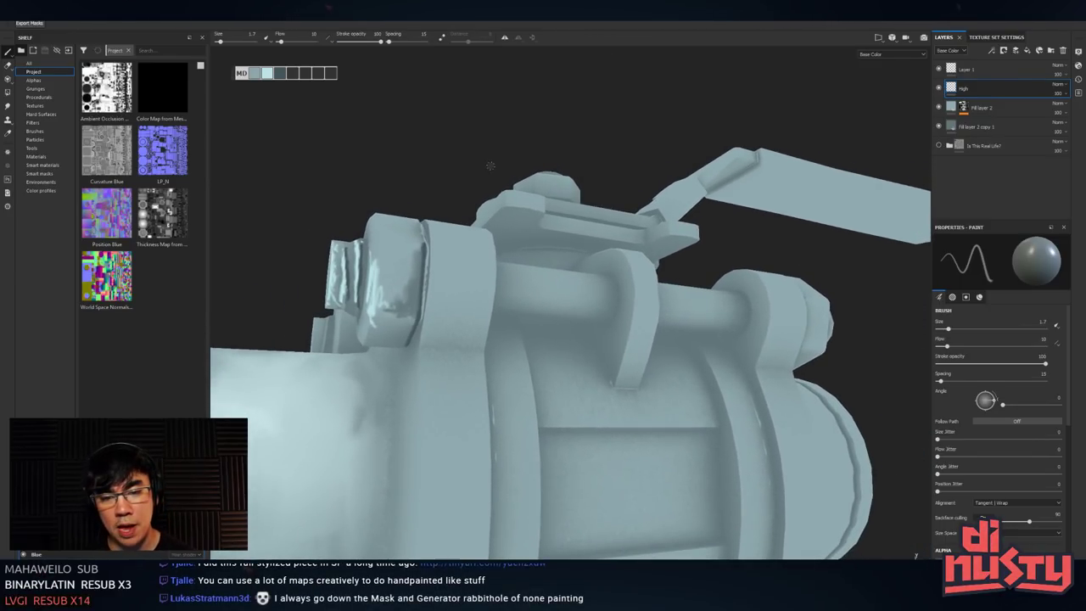
left_click_drag(529, 264, 584, 285, "alt")
right_click_drag(542, 297, 474, 307, "alt")
left_click_drag(475, 307, 472, 274, "alt")
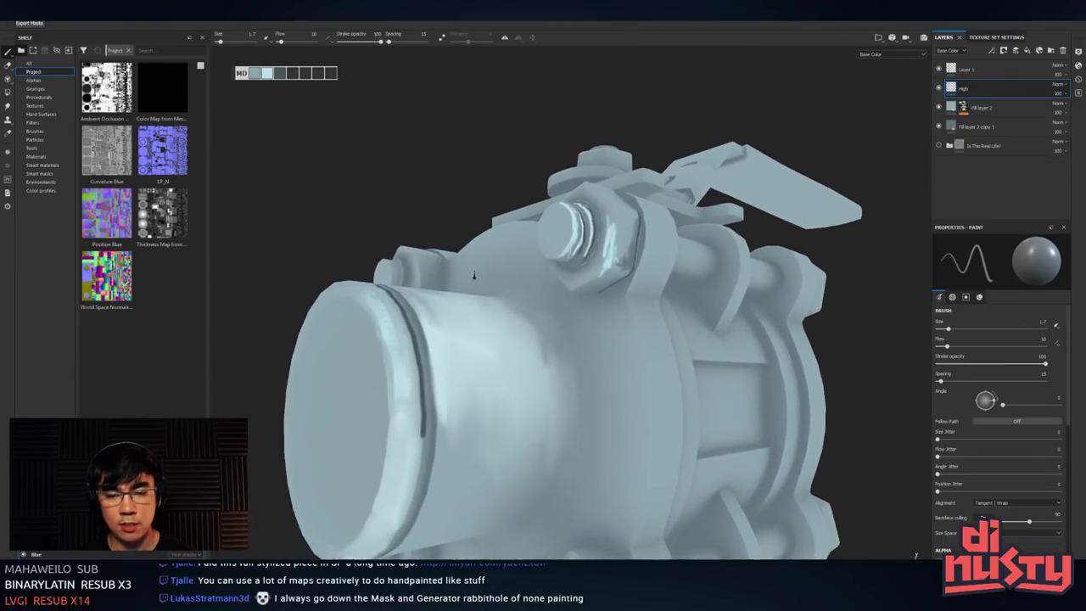
- Hide Layer 1 and the High layer to view the valve without the hand-painted lines and highlights
left_click_drag(952, 99, 941, 69)
left_click(939, 69)
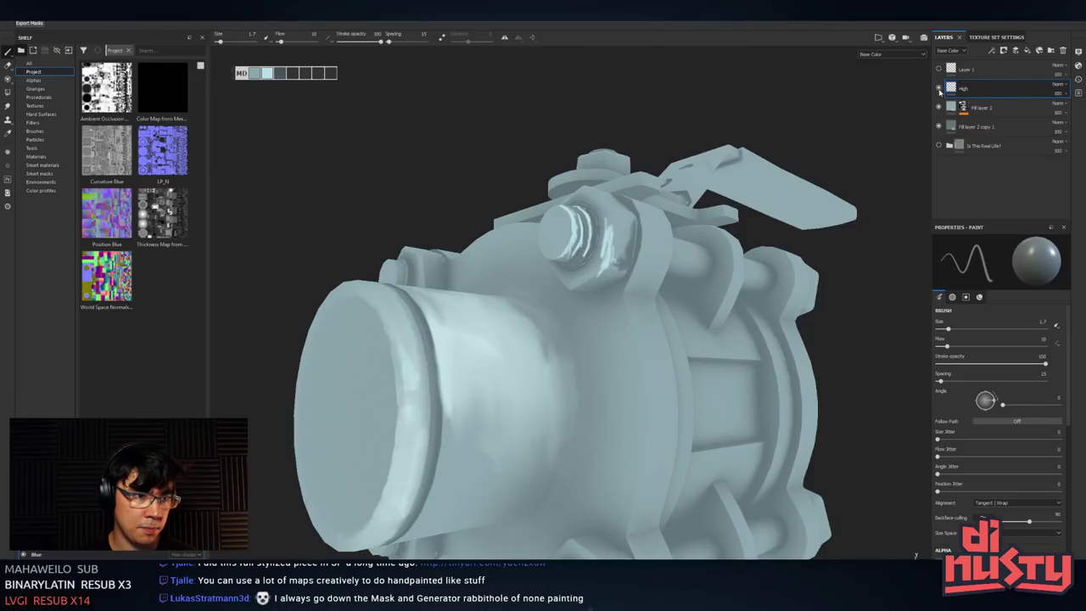
left_click(939, 88)
left_click_drag(858, 126, 901, 110, "alt")
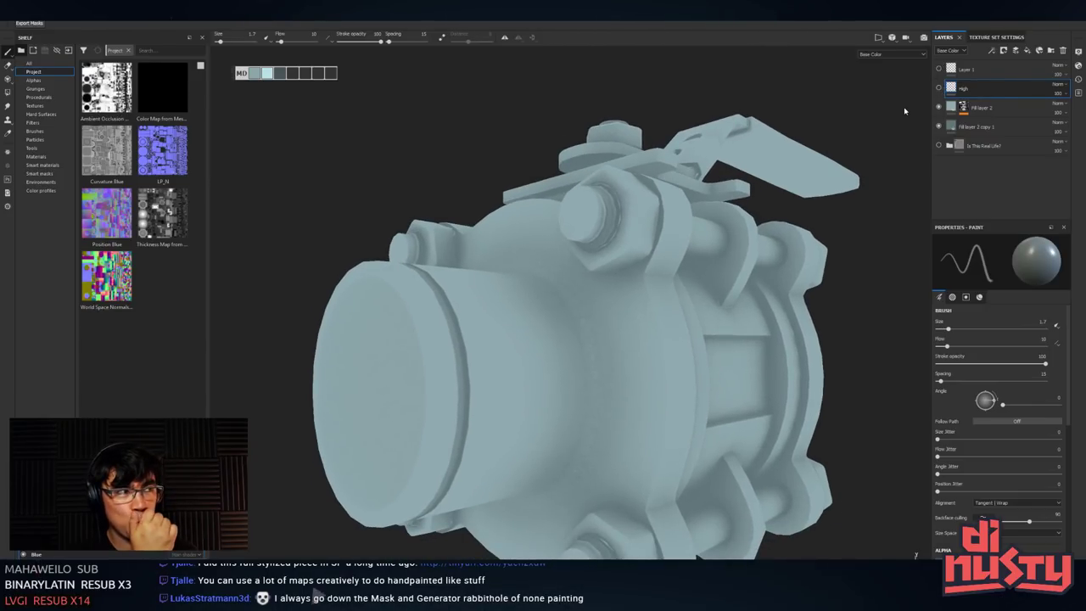
- Duplicate Fill layer 2 and set the copy's base color to a very pale cyan
left_click_drag(738, 270, 615, 243, "alt")
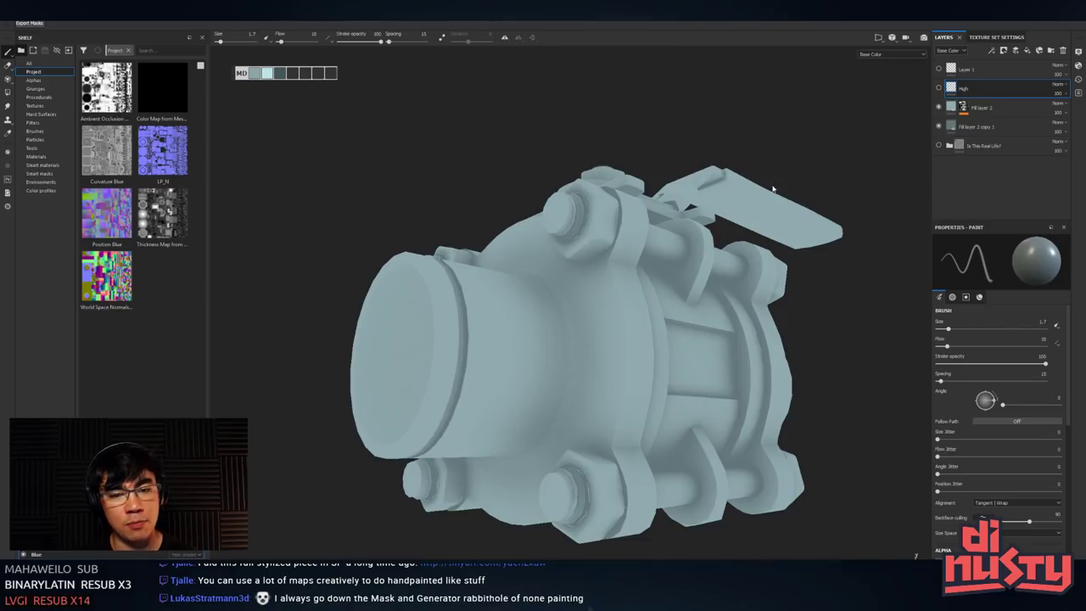
mouse_move(773, 189)
left_mouse_down("alt")
mouse_move(826, 250)
mouse_move(725, 224)
left_mouse_up("alt")
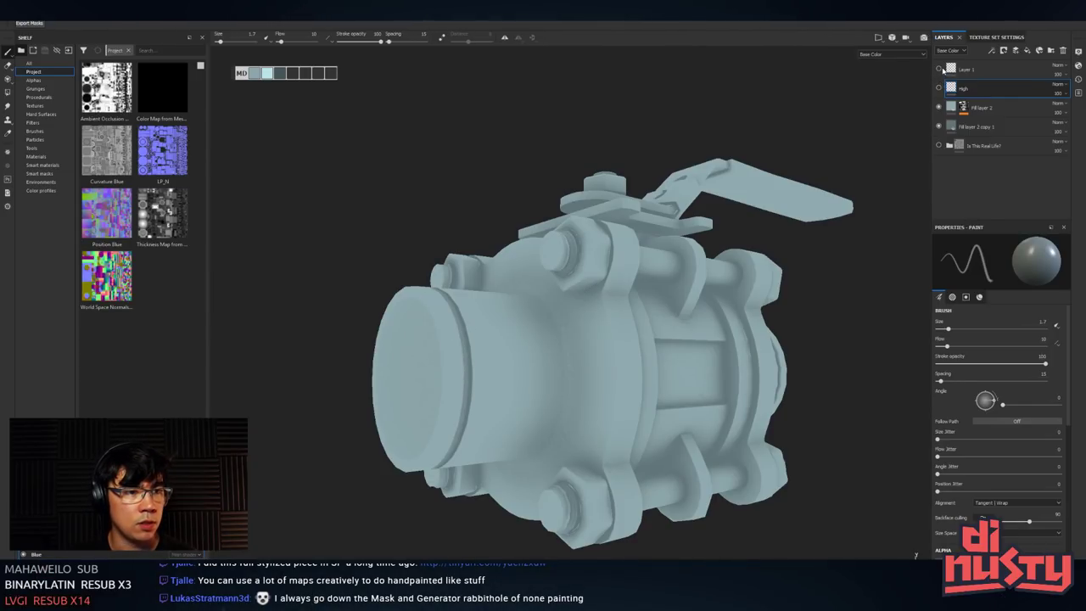
left_click(1017, 108)
key("ctrl+d")
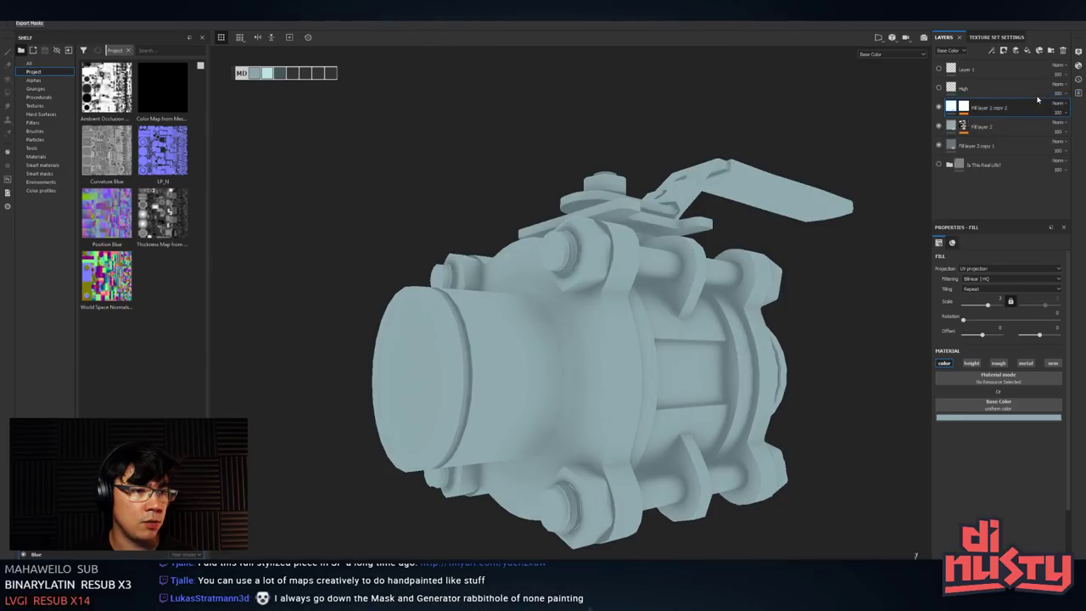
left_click(1006, 417)
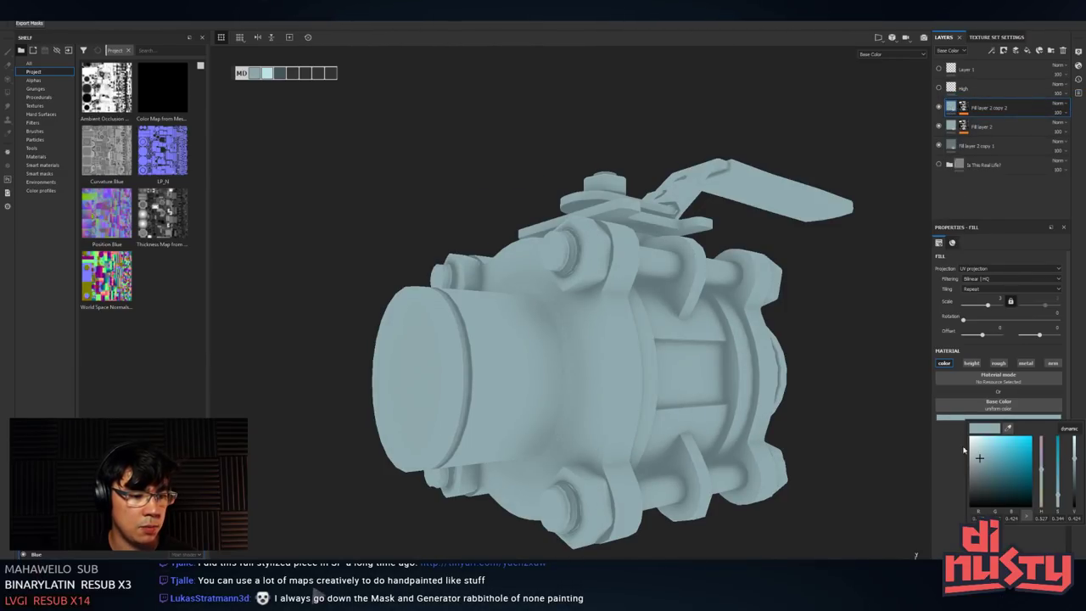
left_click(979, 447)
left_click_drag(980, 447, 980, 439)
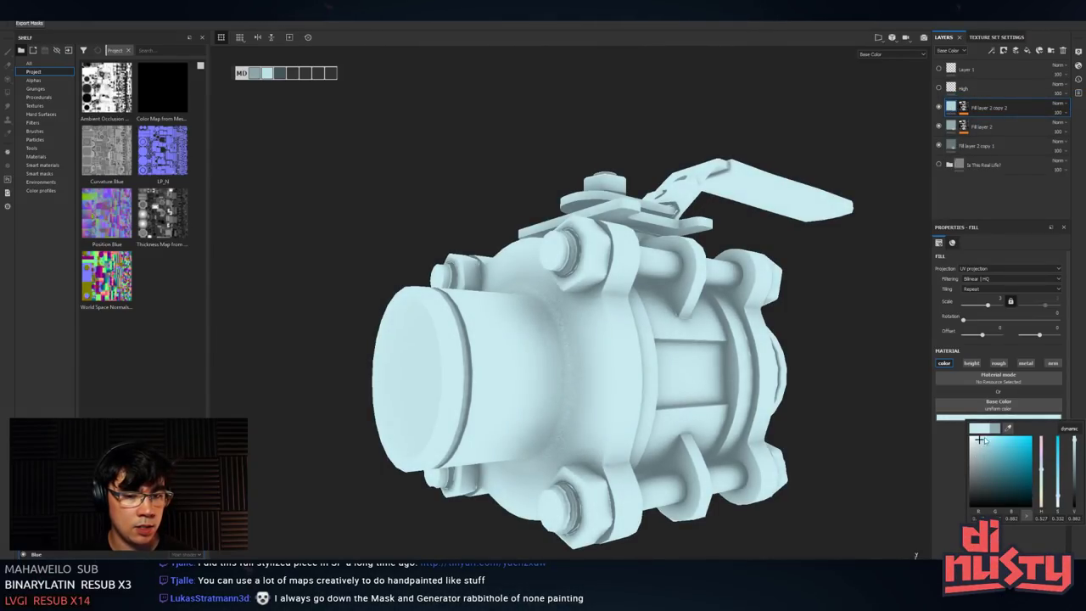
- Remove the Fill and Levels effects from the mask of Fill layer 2 copy 2
left_click(963, 109)
left_click(987, 122)
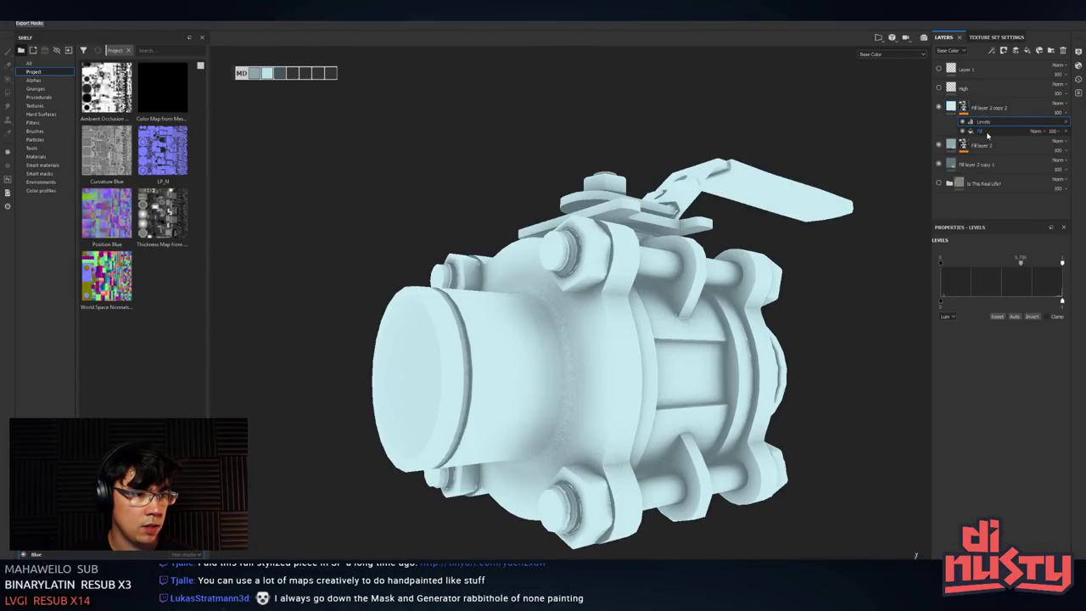
left_click(987, 132)
left_click(996, 124)
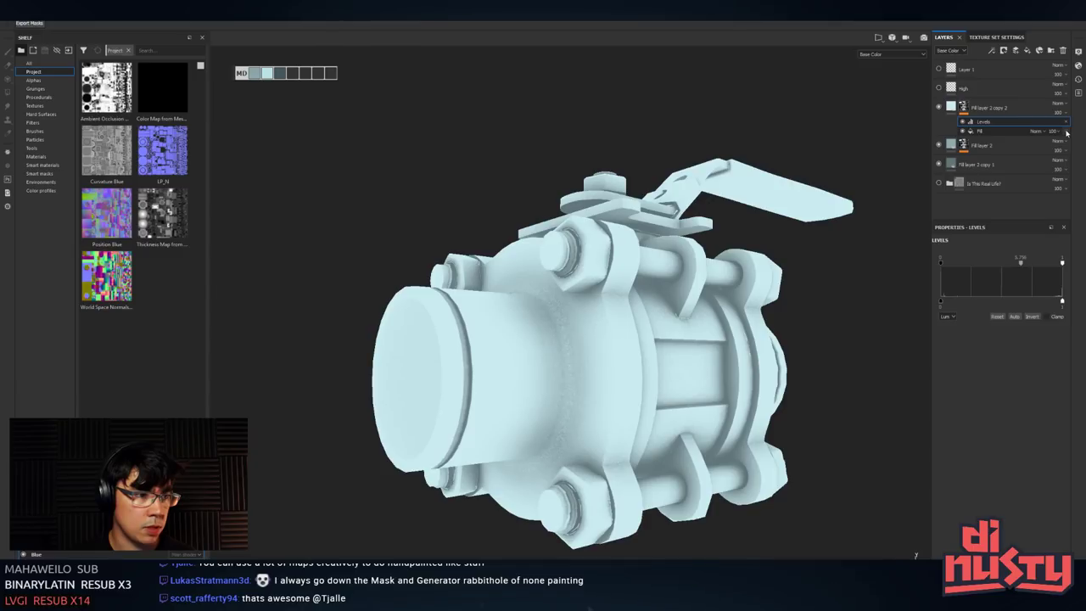
left_click(1066, 132)
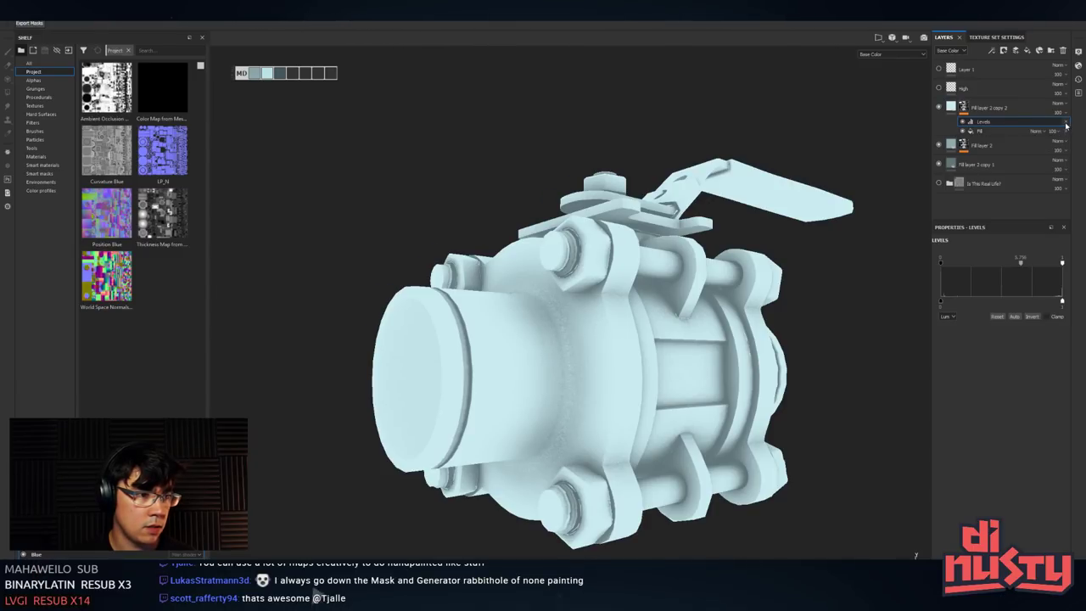
left_click(1066, 122)
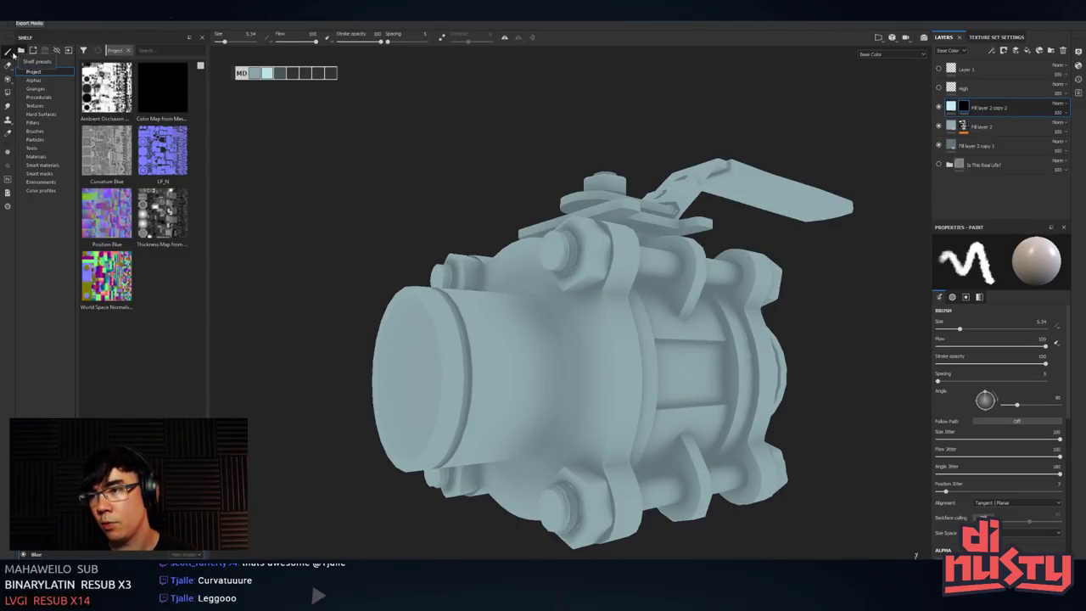
- Try the Edges Strong smart mask on Fill layer 2 copy 2 and inspect the valve's edge highlights
left_click(41, 164)
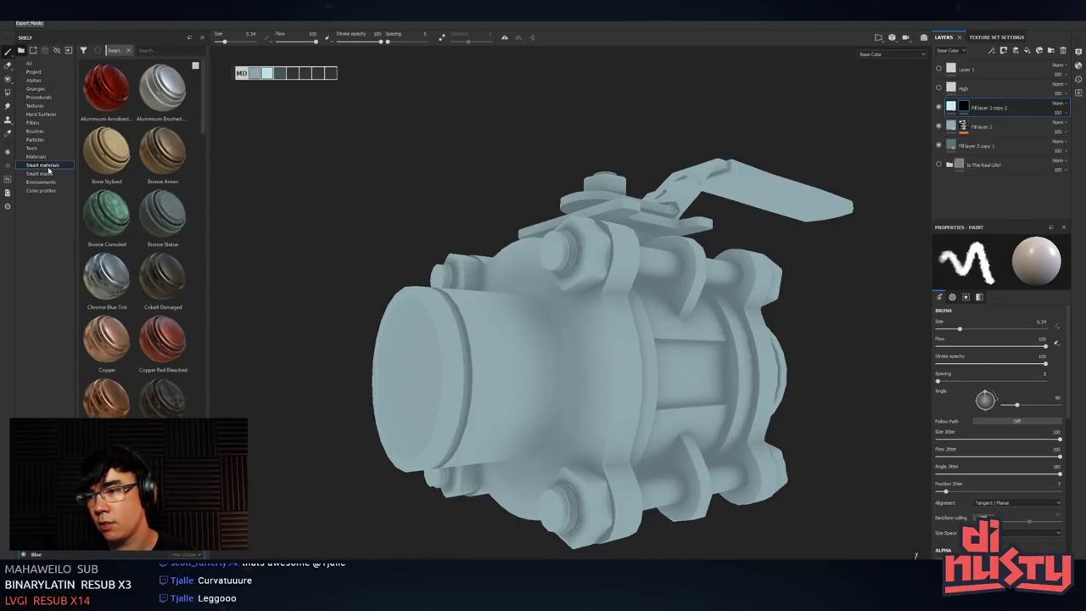
left_click(39, 173)
scroll(144, 203, "down", 3)
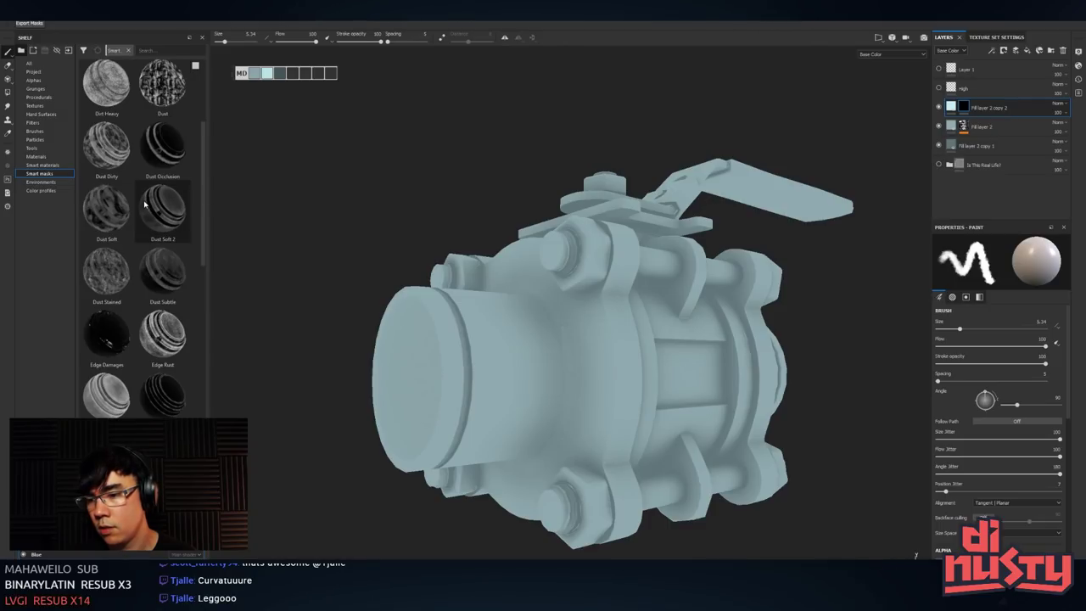
scroll(149, 205, "down", 3)
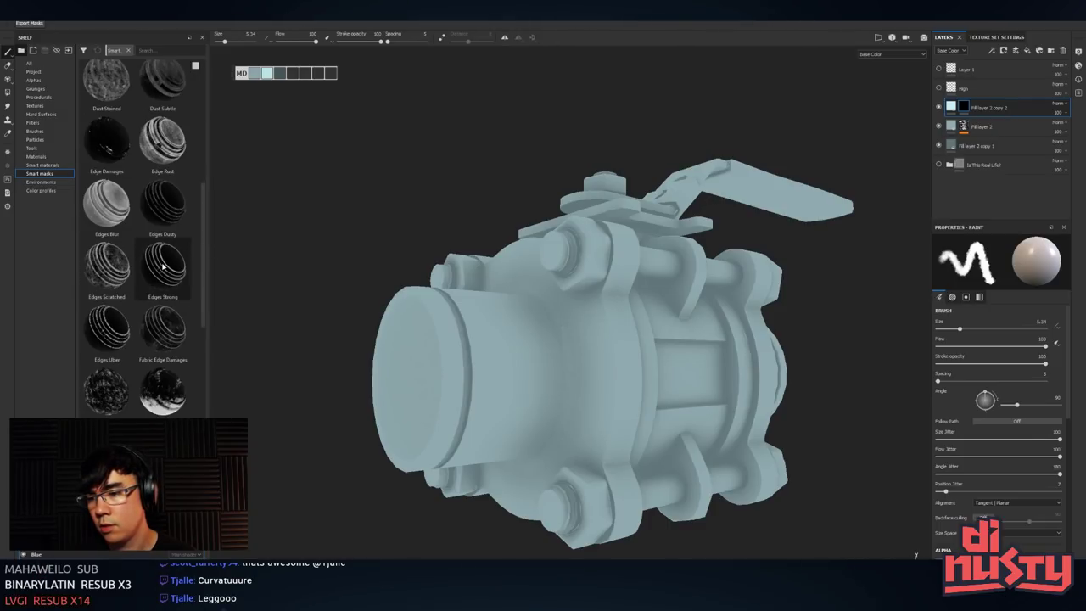
left_click_drag(163, 266, 958, 127)
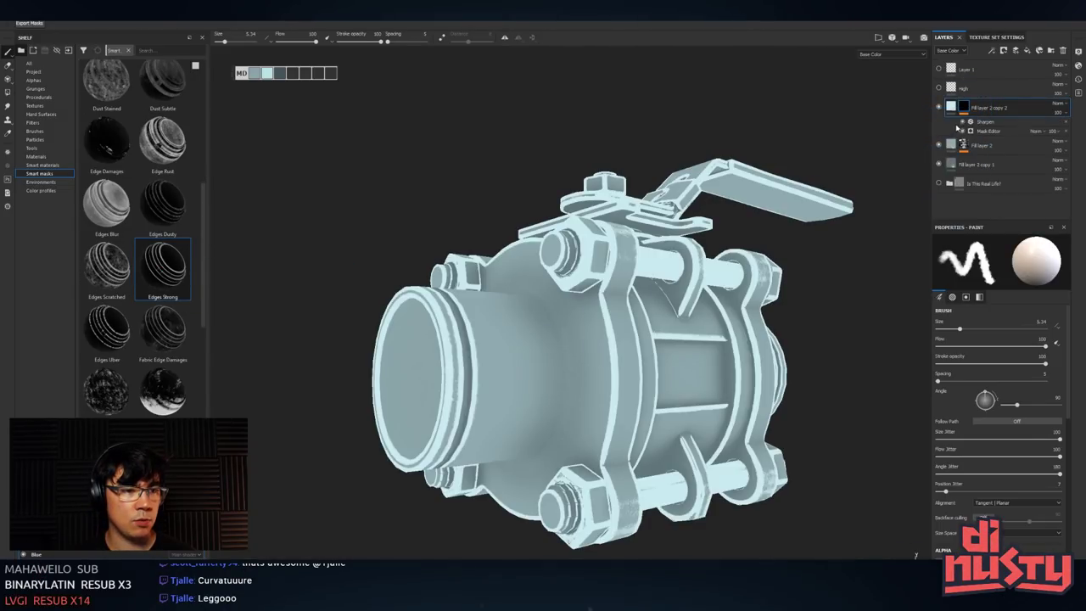
left_click_drag(823, 187, 783, 238, "alt")
right_click_drag(782, 238, 541, 238, "alt")
left_click_drag(541, 238, 464, 270, "alt")
- Delete the Sharpen filter from the edge mask and set the Mask Editor's Texture to 0.3
left_click(1065, 123)
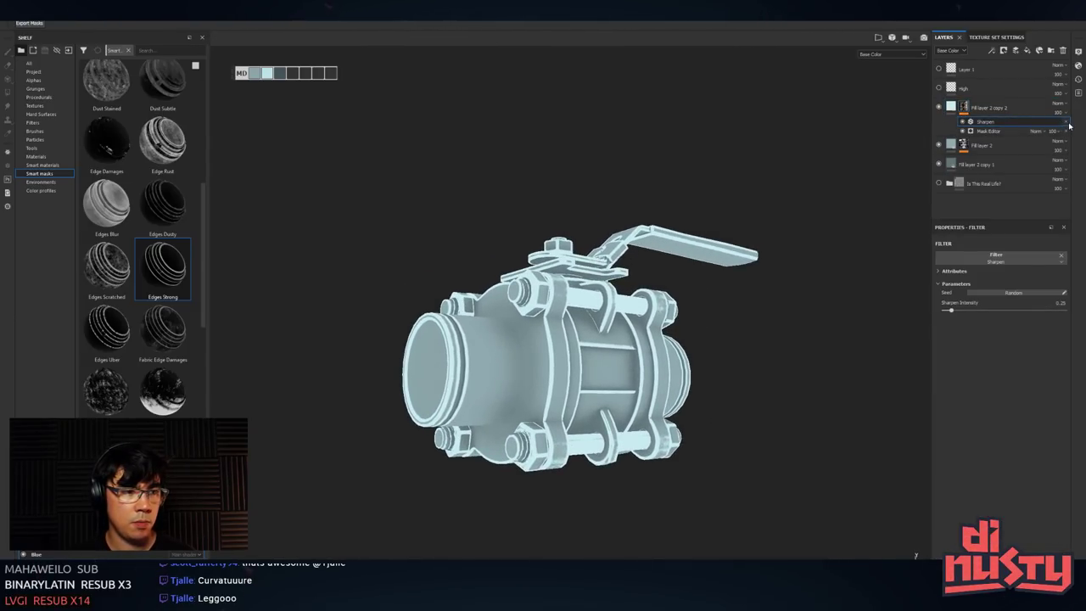
left_click(1066, 124)
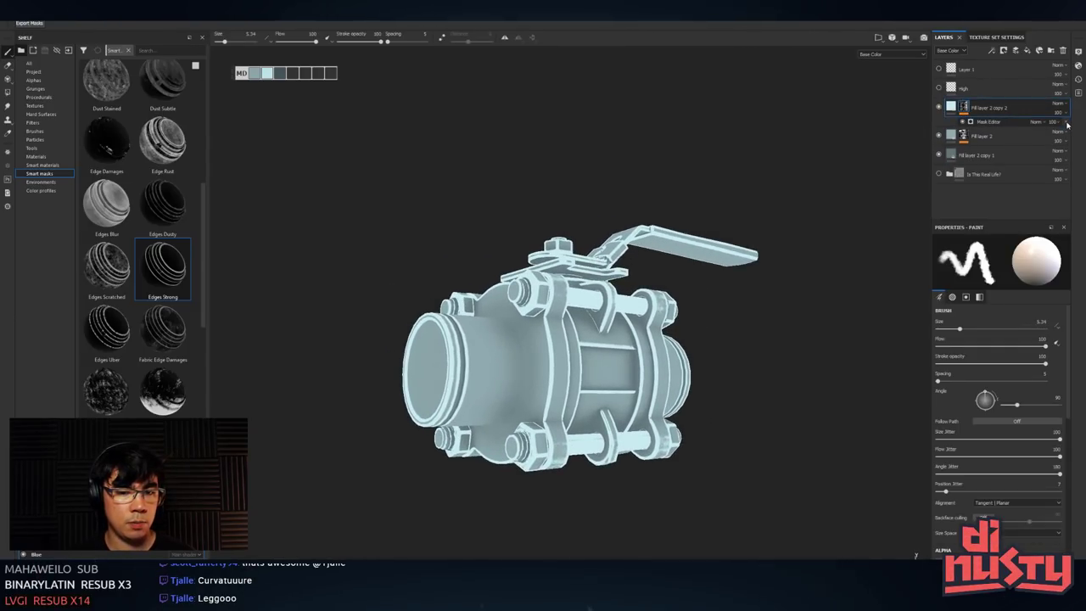
left_click(992, 122)
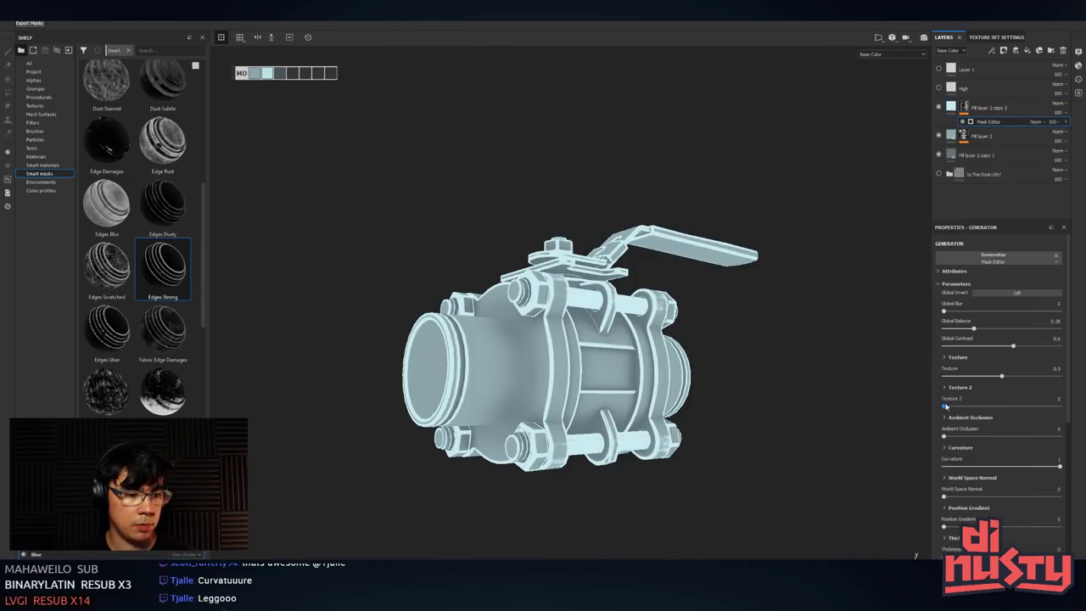
left_click(943, 375)
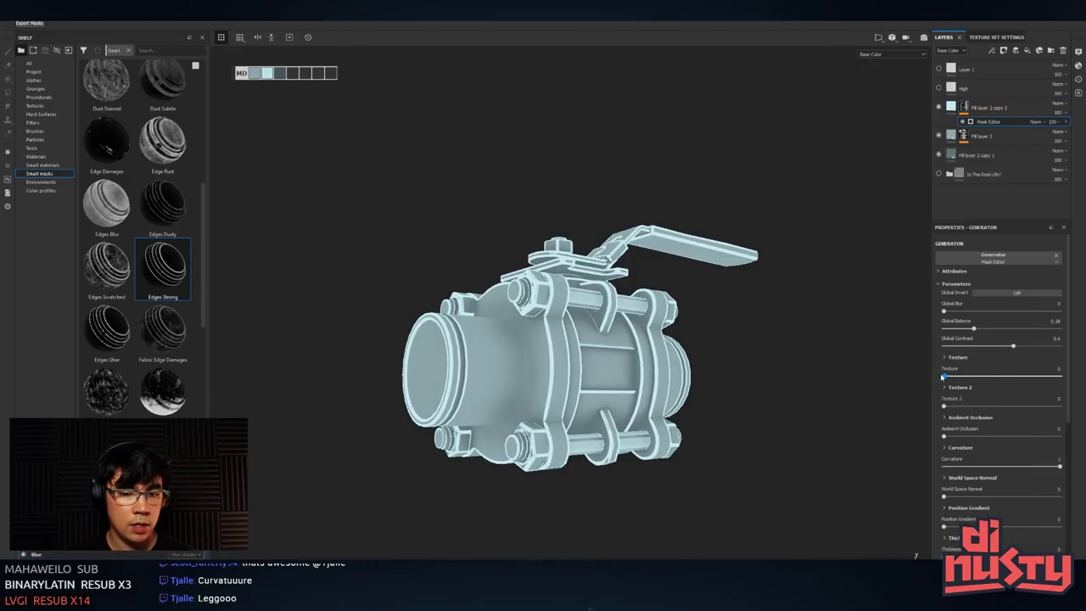
left_click_drag(944, 376, 979, 377)
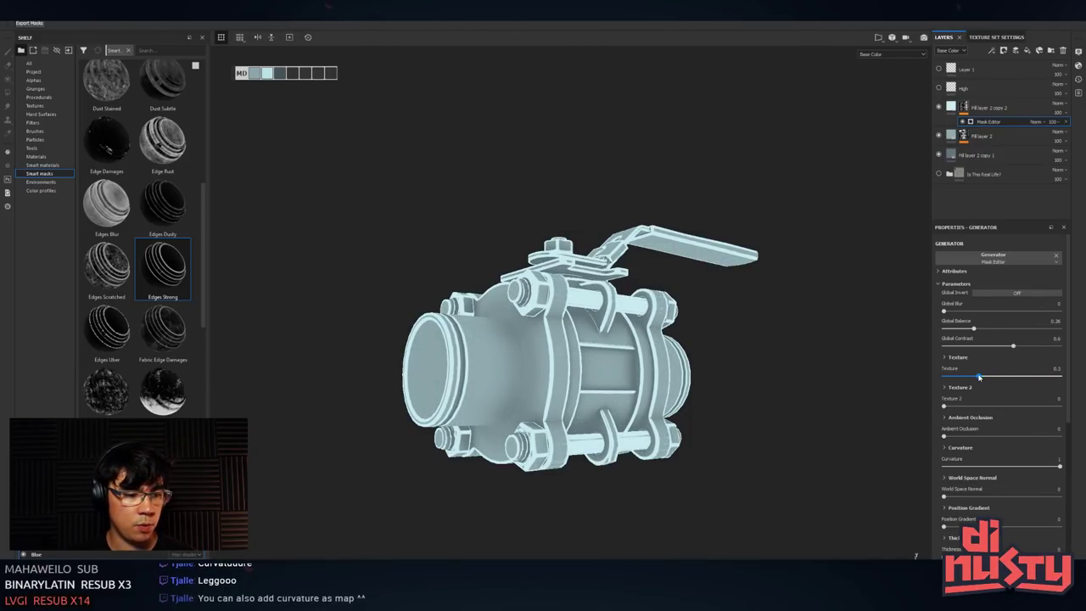
- Set the Mask Editor's Global Blur to 0.41, Global Balance to 0.07, Global Contrast to 0 and its opacity to 32
mouse_move(942, 312)
left_mouse_down()
mouse_move(978, 318)
mouse_move(952, 320)
left_mouse_up()
left_click_drag(768, 365, 787, 386, "alt")
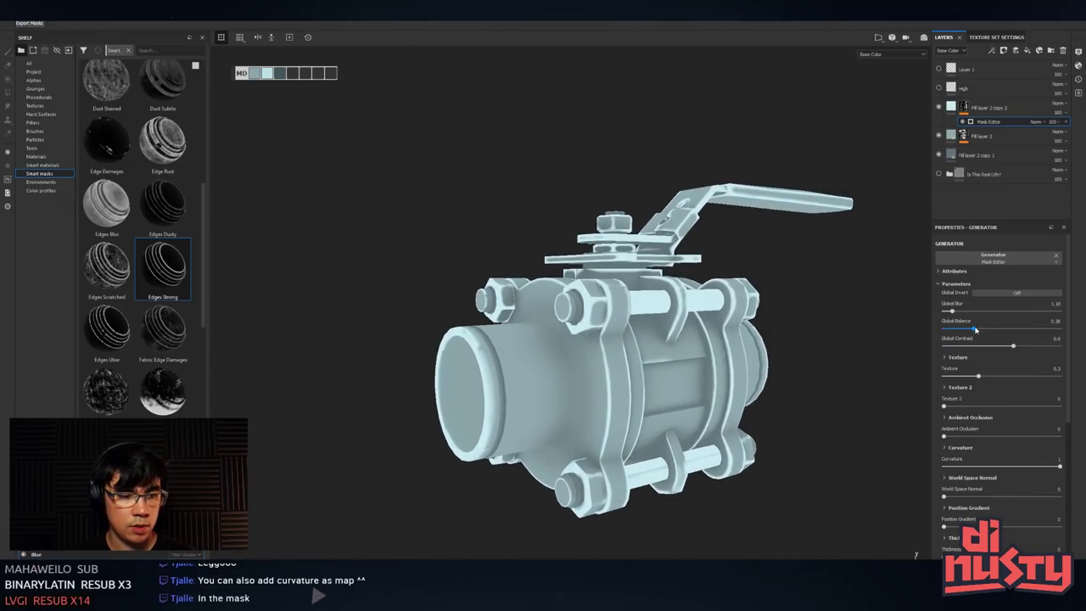
left_click_drag(973, 329, 946, 311)
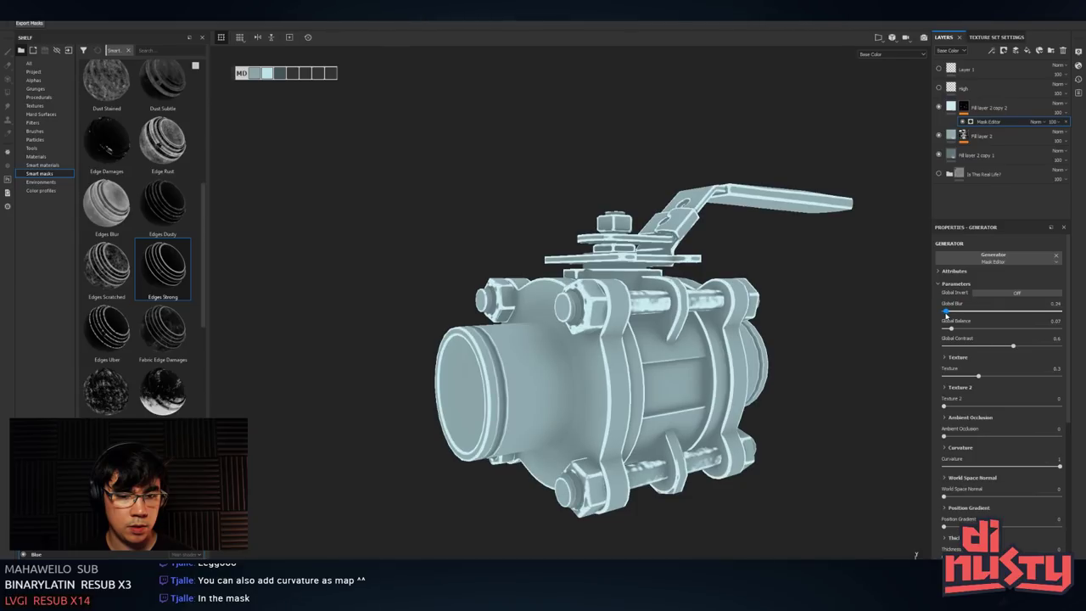
left_click_drag(998, 348, 887, 344)
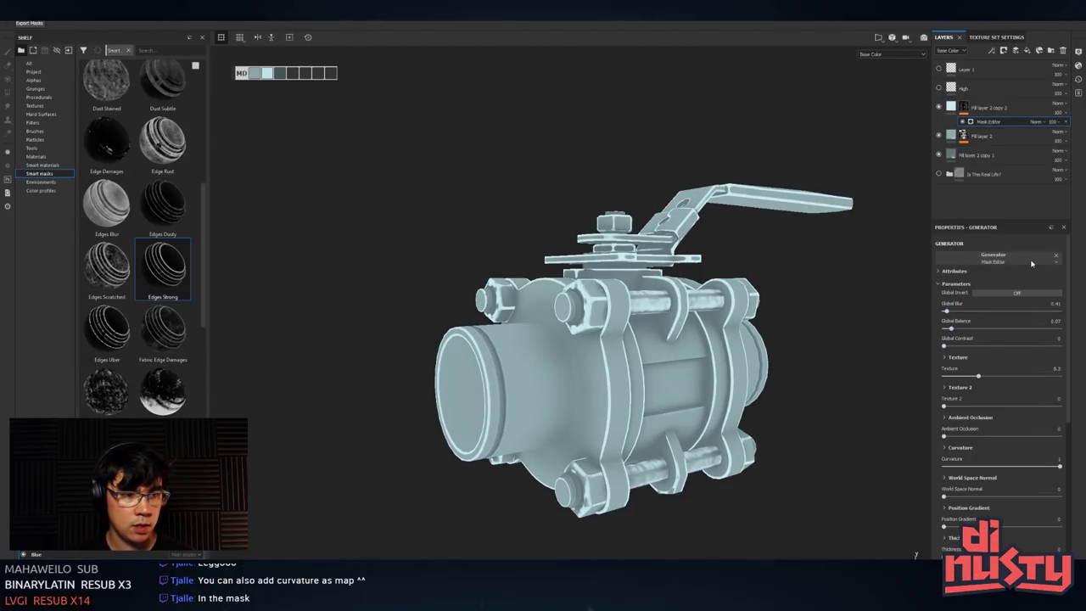
left_click(1053, 123)
mouse_move(1058, 136)
left_mouse_down()
mouse_move(1045, 137)
mouse_move(1056, 138)
left_mouse_up()
left_click_drag(863, 217, 779, 341, "alt")
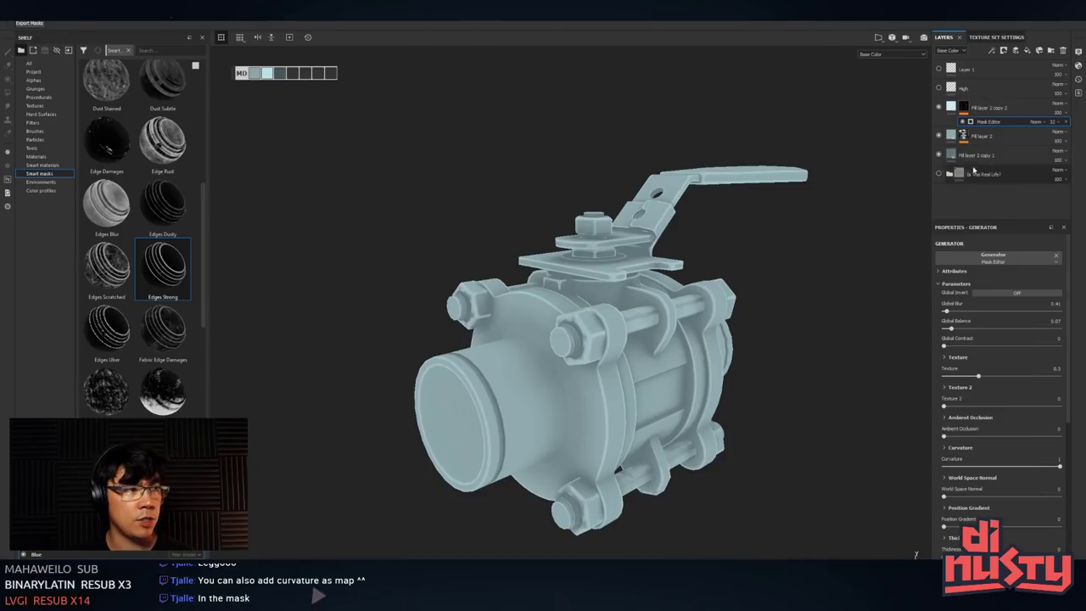
- Show the project's baked maps and remove the Mask Editor generator from the mask of Fill layer 2 copy 2
left_click(34, 71)
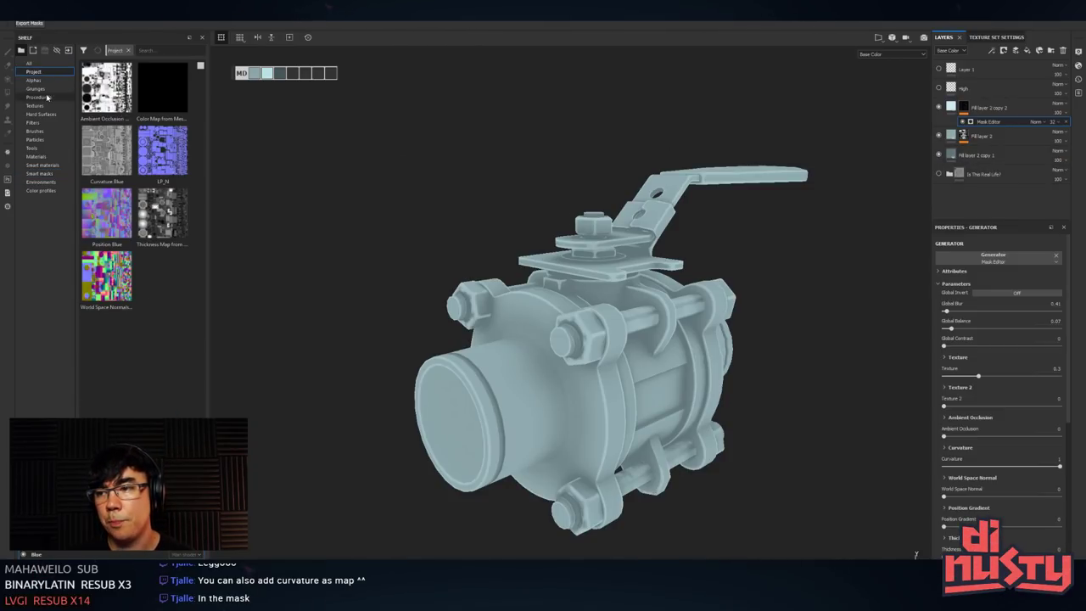
left_click(1001, 117)
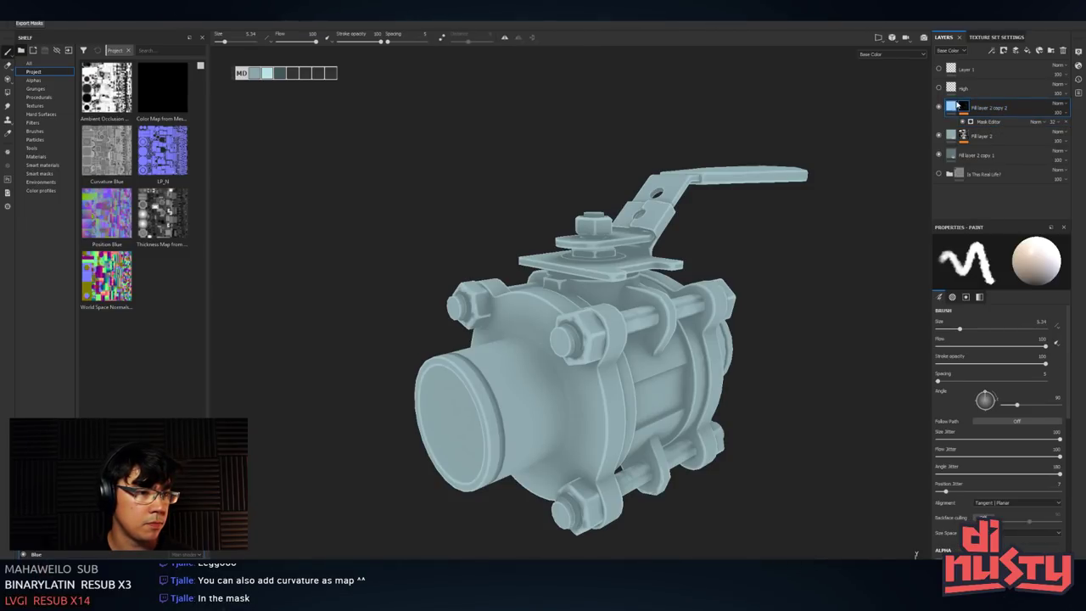
right_click(957, 104)
left_click(991, 130)
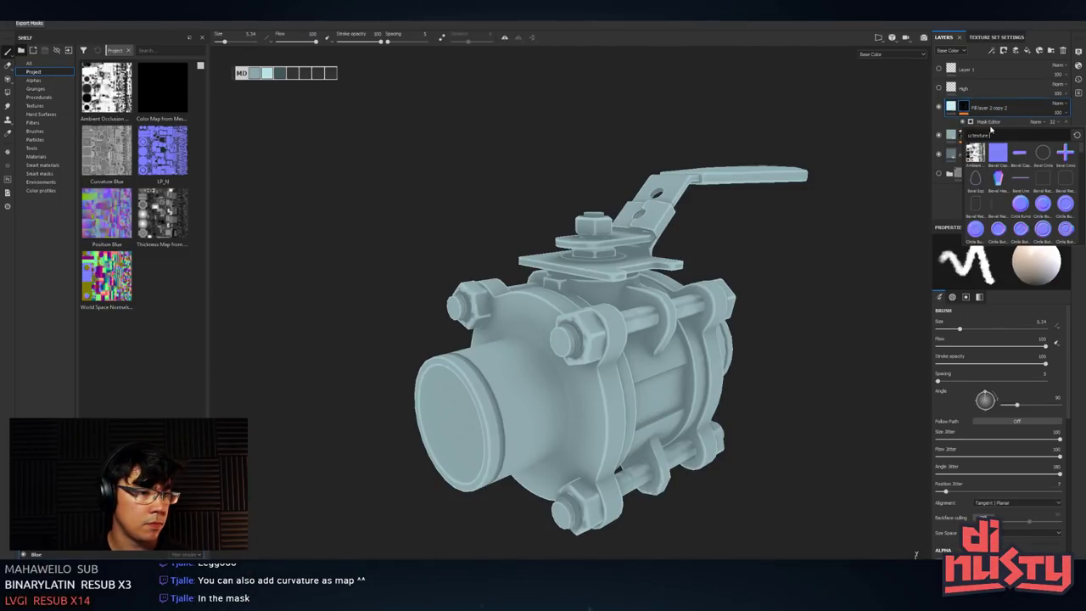
right_click(965, 107)
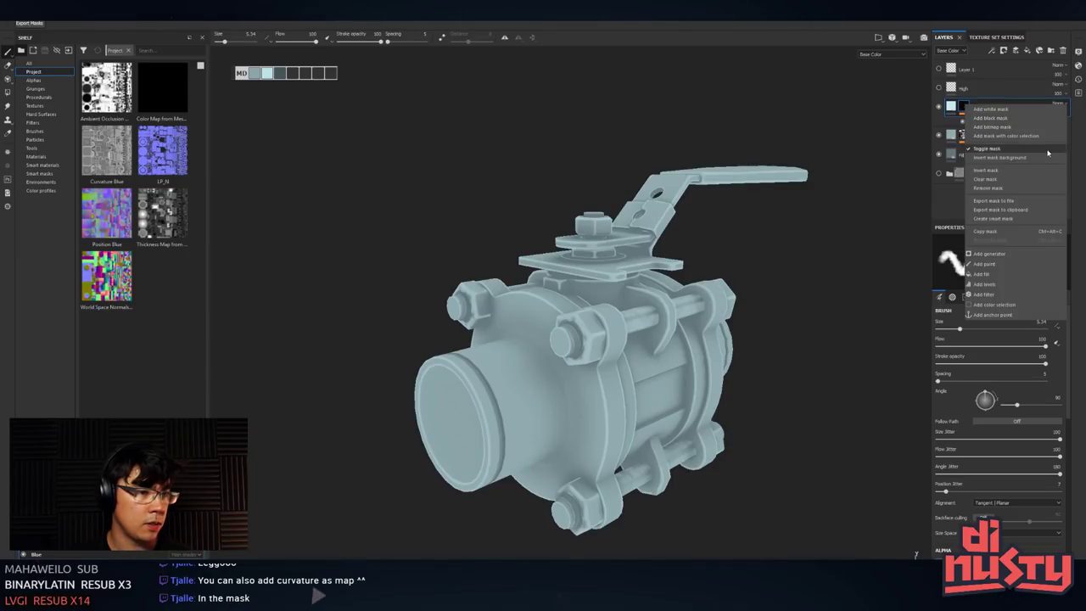
left_click(908, 130)
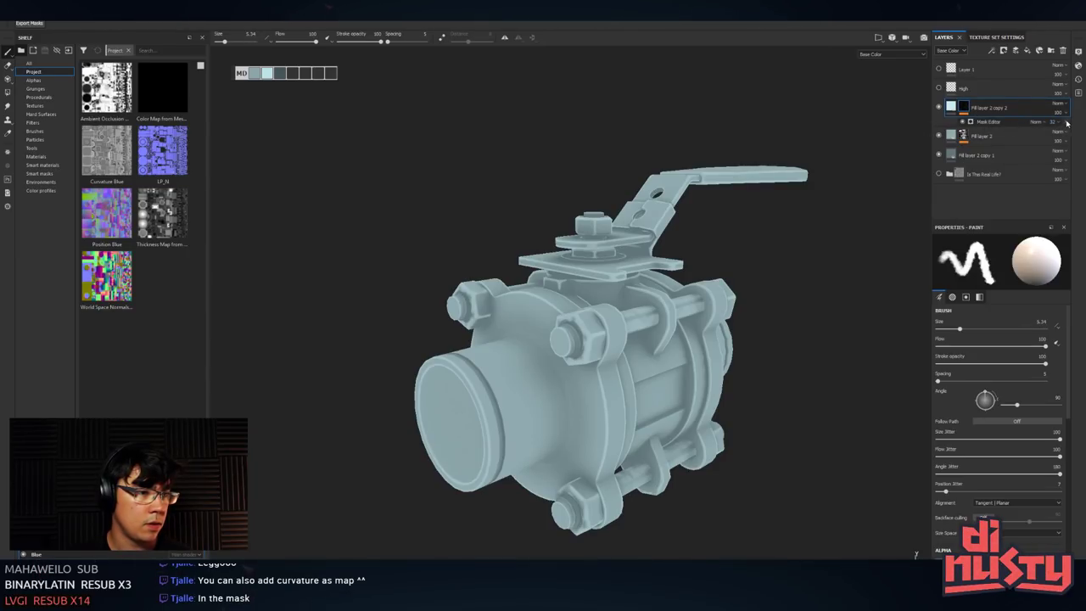
right_click(965, 110)
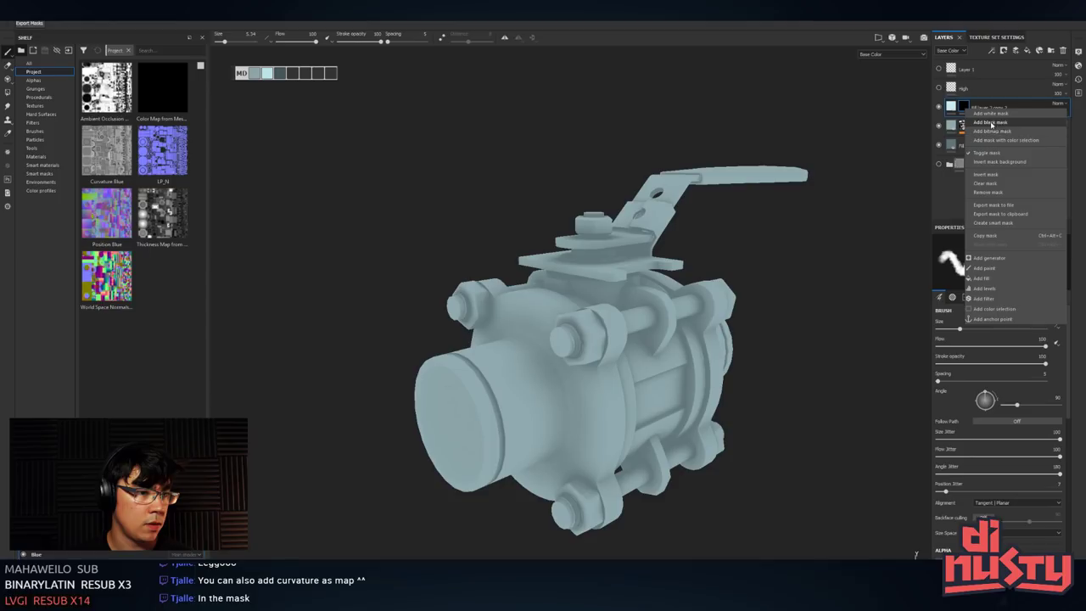
left_click(1032, 123)
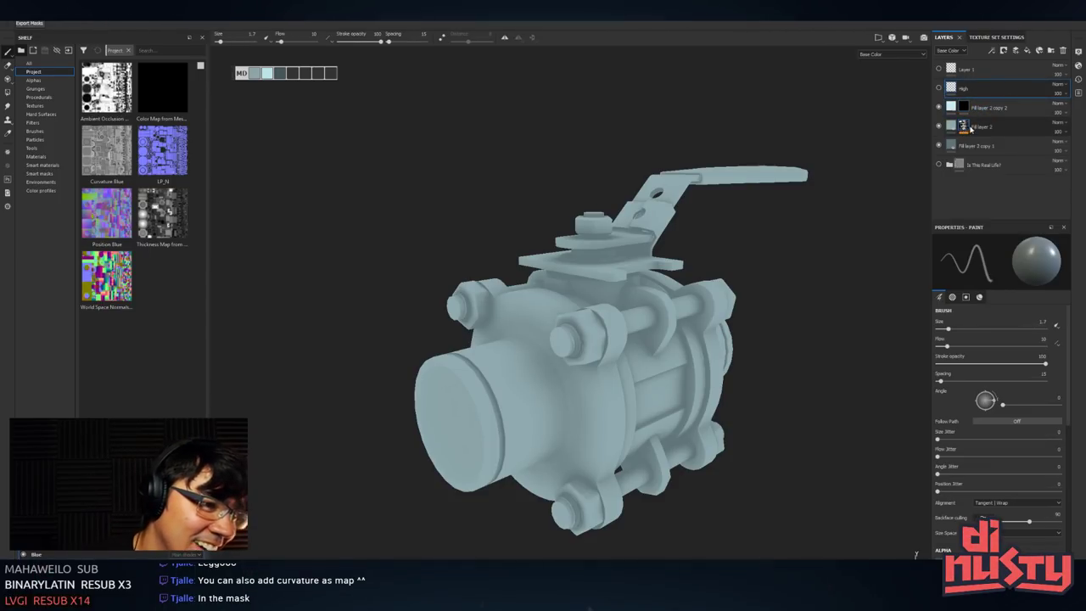
- Add a fill to the black mask of Fill layer 2 copy 2 and assign the Curvature Blue map as its grayscale
right_click(964, 107)
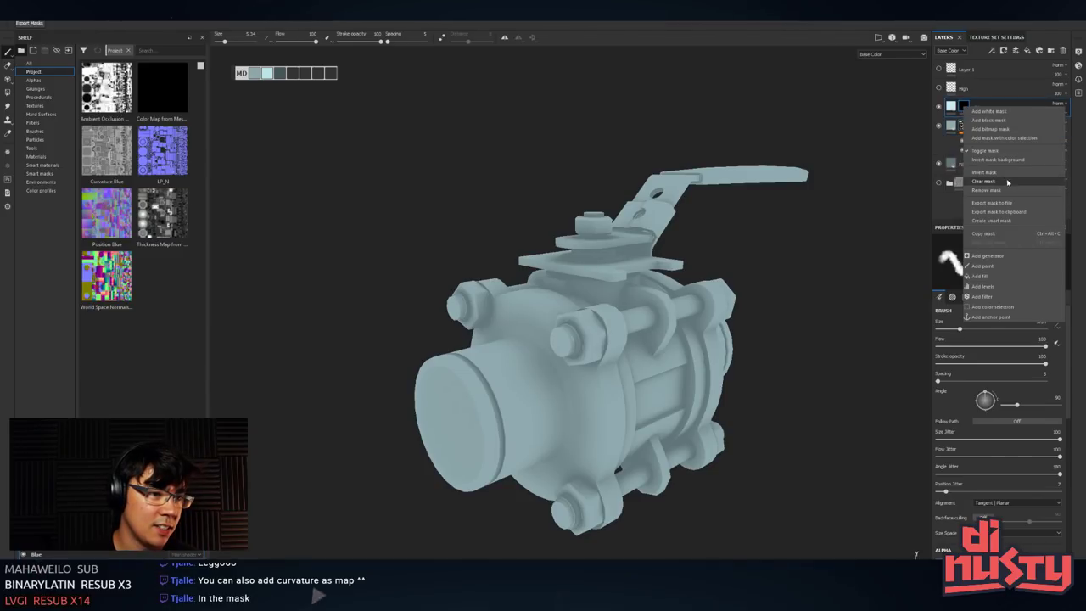
left_click(1015, 279)
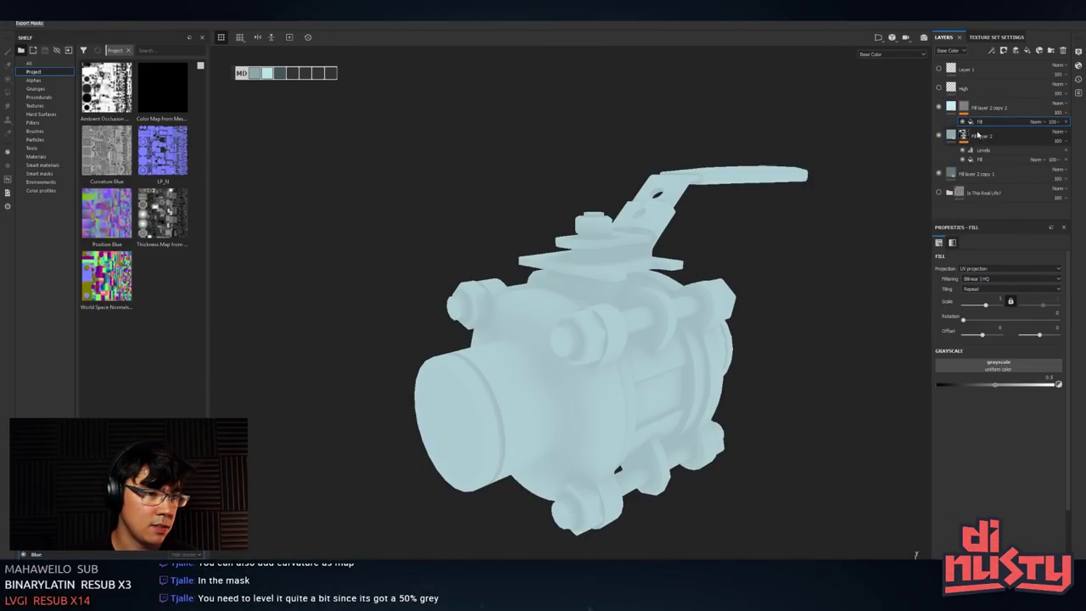
left_click(996, 363)
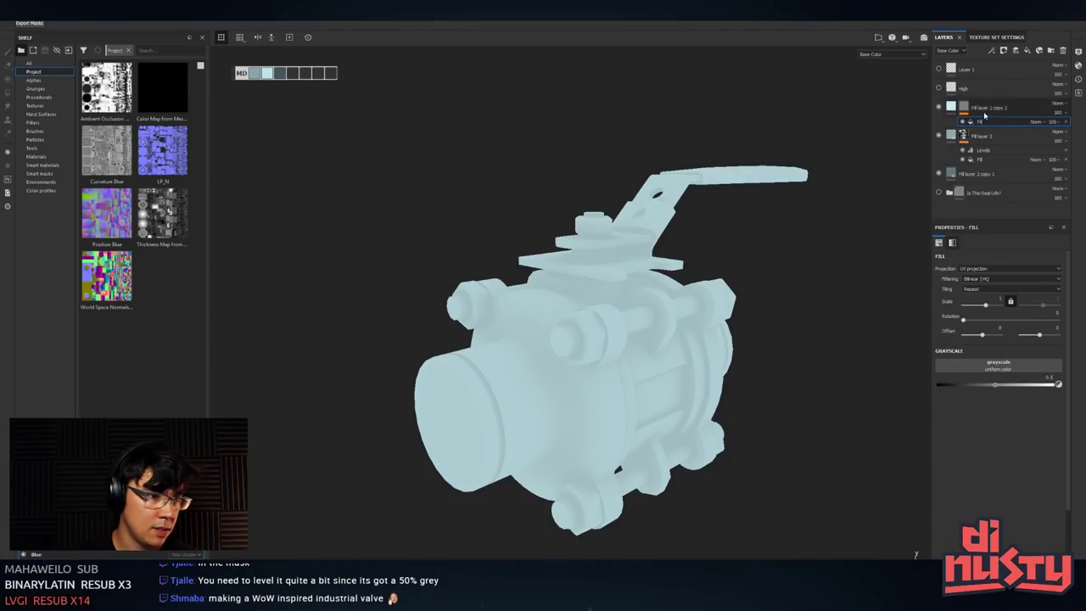
left_click_drag(864, 254, 824, 294, "alt")
left_click(1009, 366)
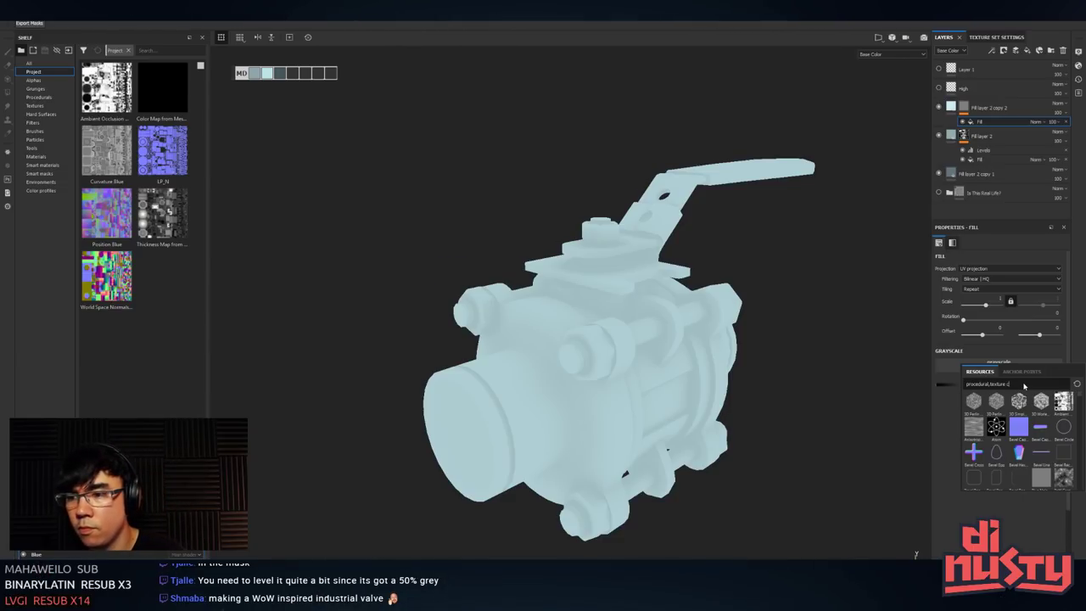
type("curv")
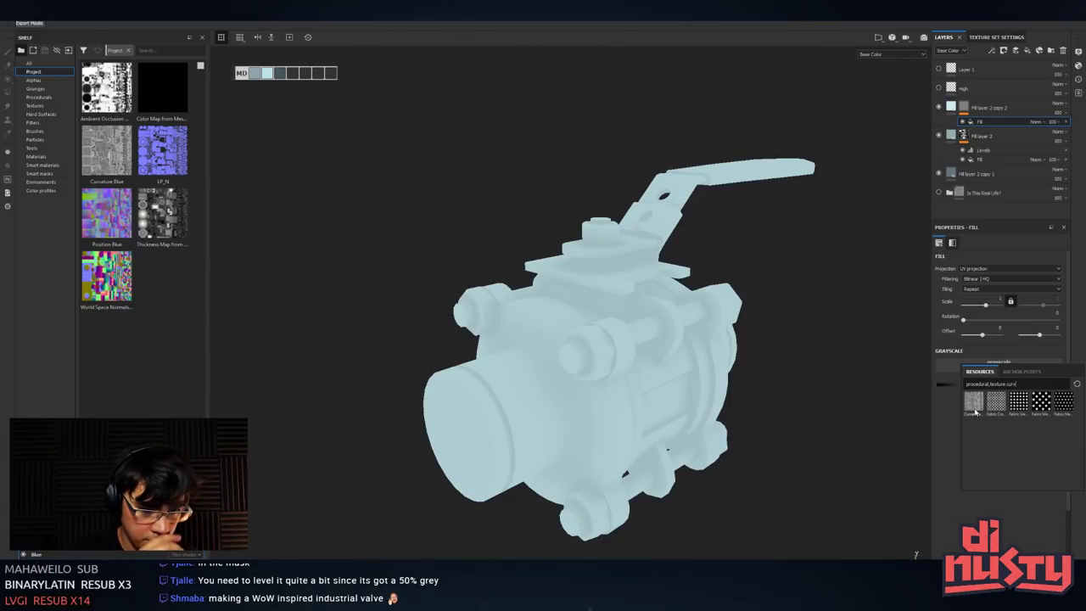
left_click(973, 402)
left_click_drag(731, 330, 731, 306, "alt")
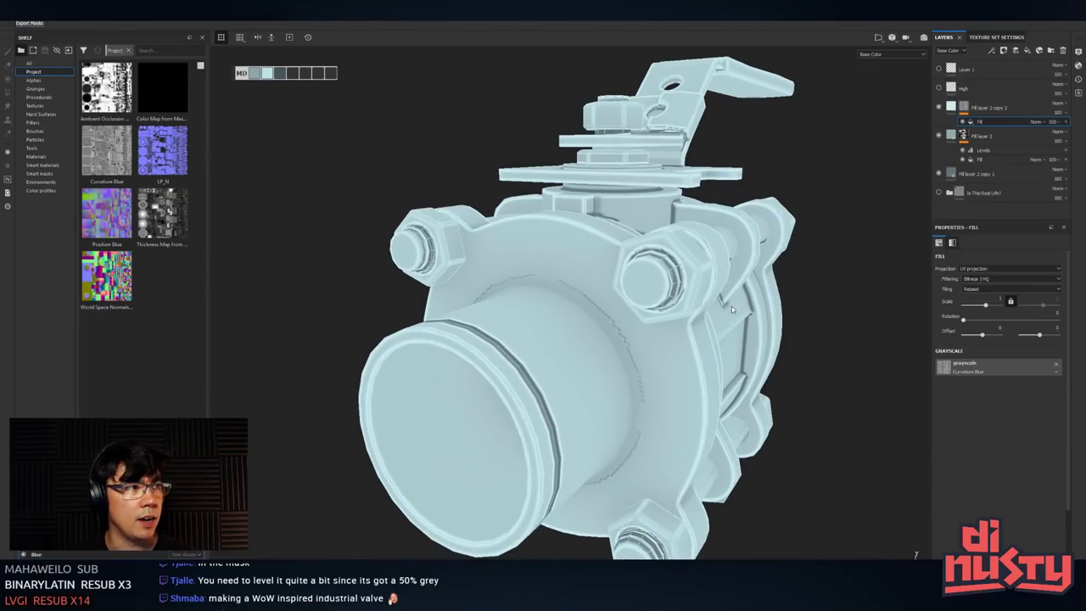
- Add a Levels adjustment above the Curvature Blue fill in the mask of Fill layer 2 copy 2
middle_click_drag(731, 306, 776, 343, "alt")
mouse_move(777, 343)
left_mouse_down("alt")
mouse_move(678, 394)
mouse_move(666, 312)
mouse_move(659, 378)
mouse_move(726, 340)
mouse_move(739, 347)
mouse_move(587, 268)
mouse_move(635, 352)
mouse_move(648, 348)
left_mouse_up("alt")
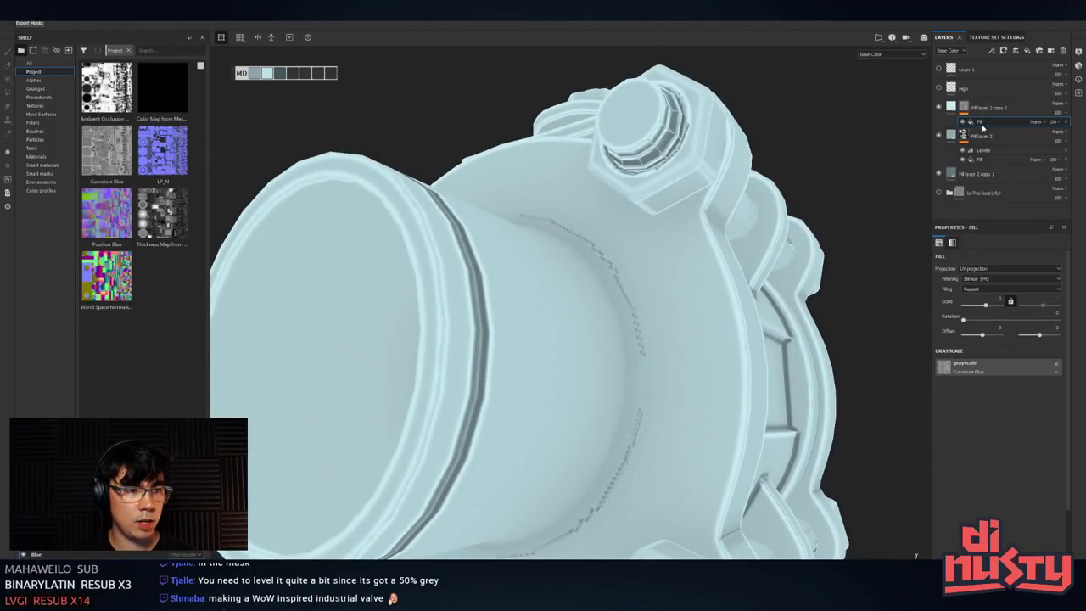
right_click(986, 124)
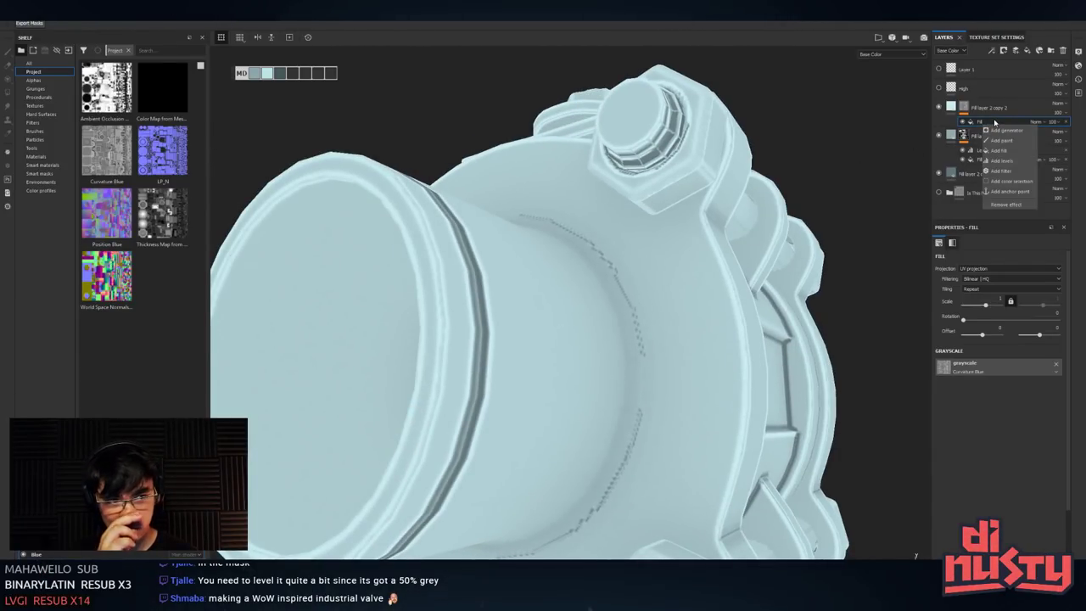
left_click(995, 123)
right_click(995, 123)
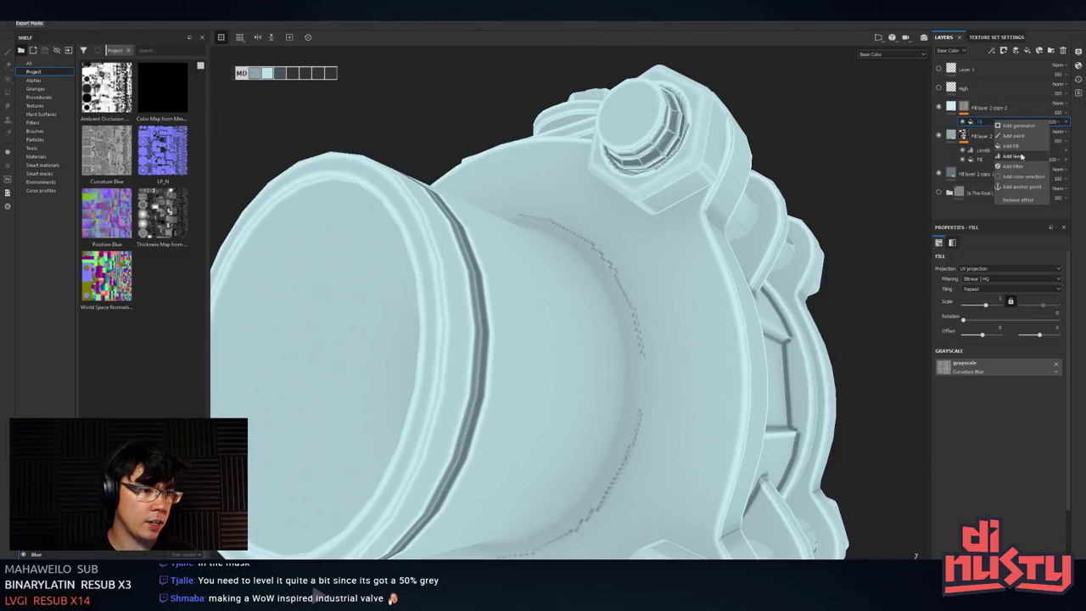
left_click(1025, 160)
key("ctrl+v")
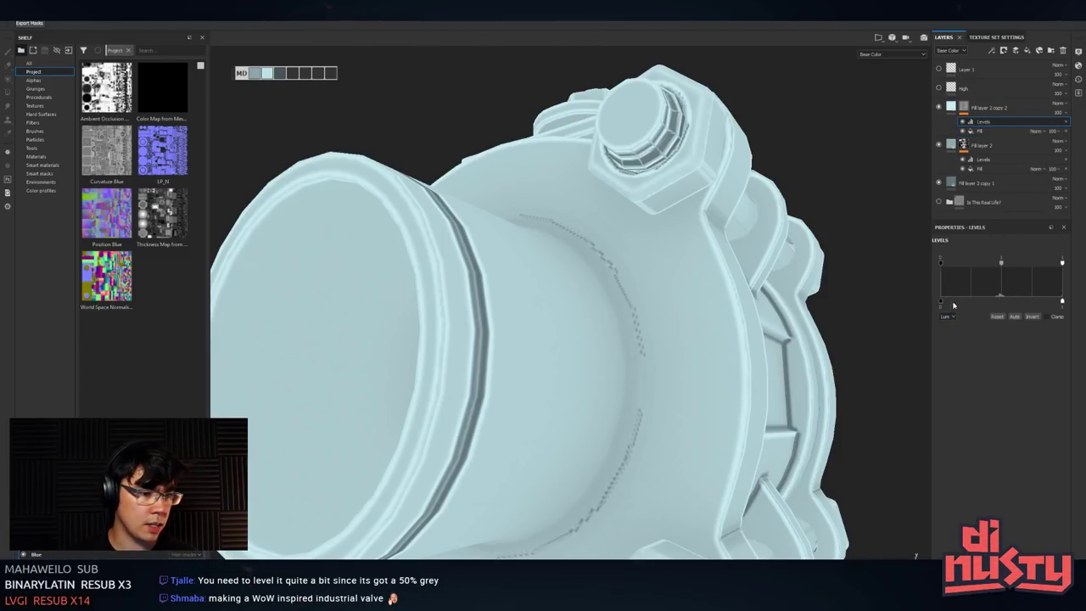
left_click_drag(942, 303, 895, 307)
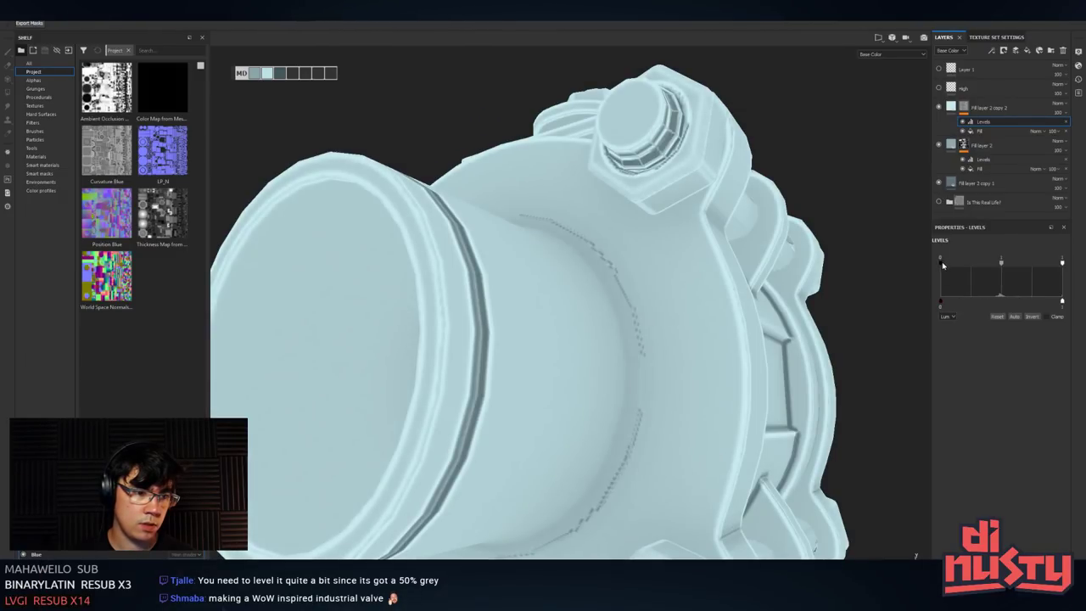
left_click_drag(1057, 303, 1080, 283)
left_click(952, 319)
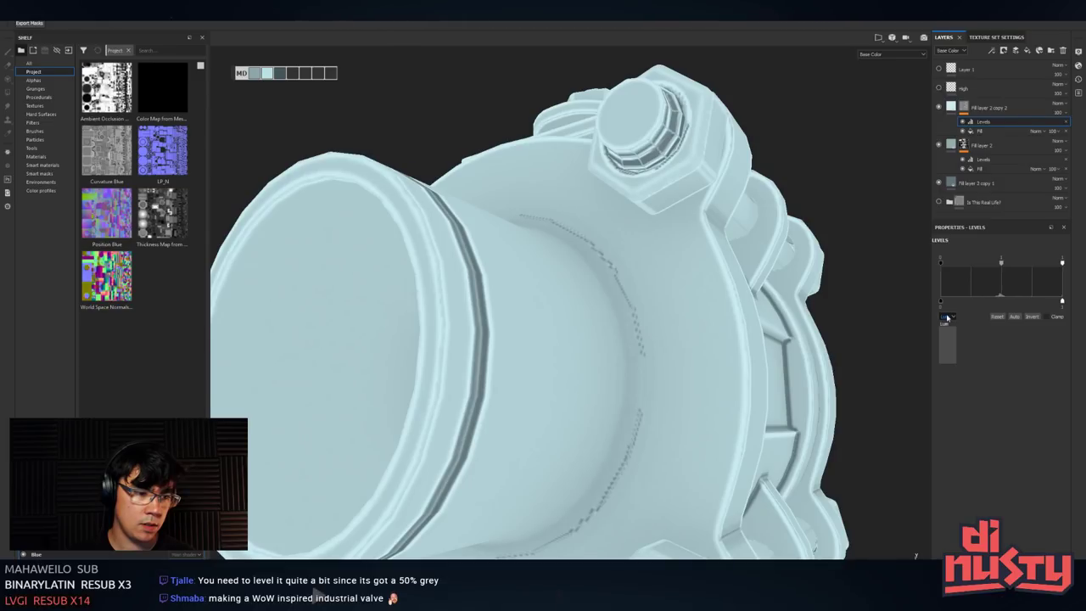
left_click(973, 326)
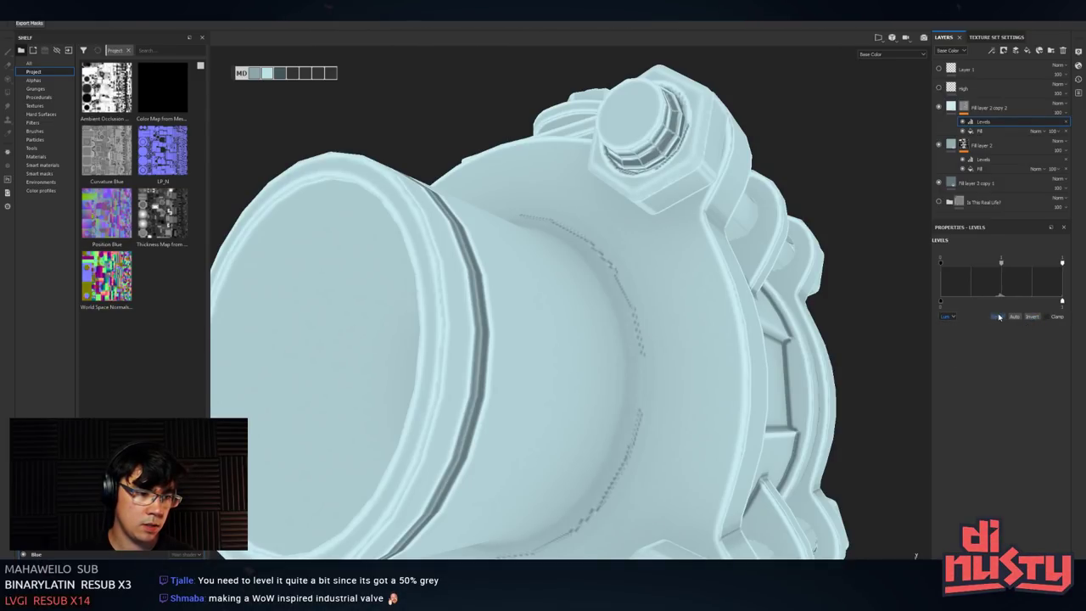
- Try strongly raising the midtone of the mask's Levels while keeping its lower output at 0
left_click_drag(941, 303, 1002, 303)
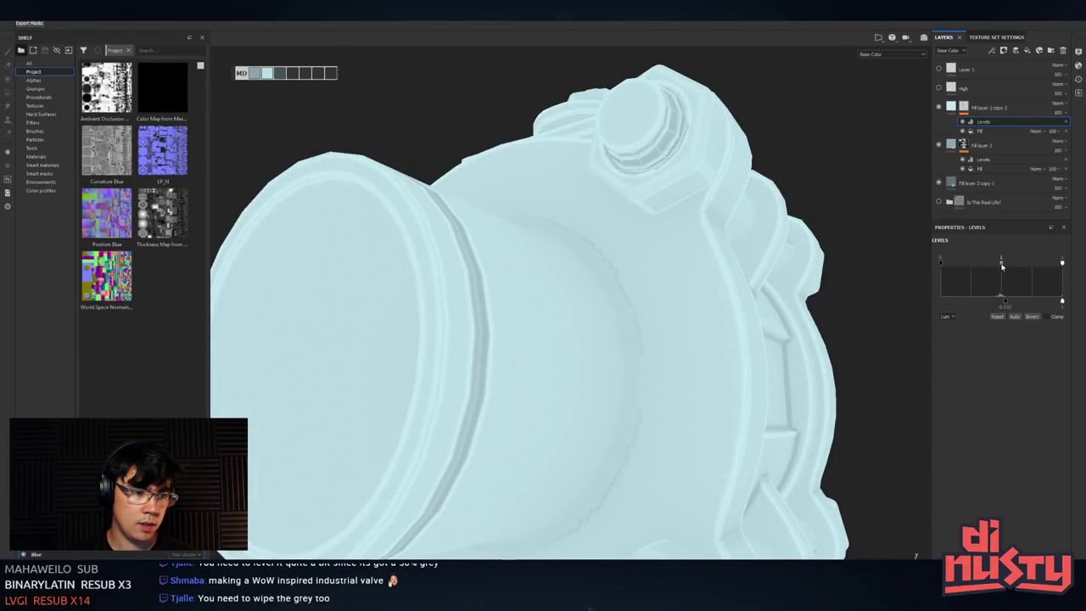
mouse_move(995, 264)
left_mouse_down()
mouse_move(1029, 271)
mouse_move(995, 304)
left_mouse_up()
scroll(782, 334, "down", 5)
left_click_drag(782, 334, 496, 362, "alt")
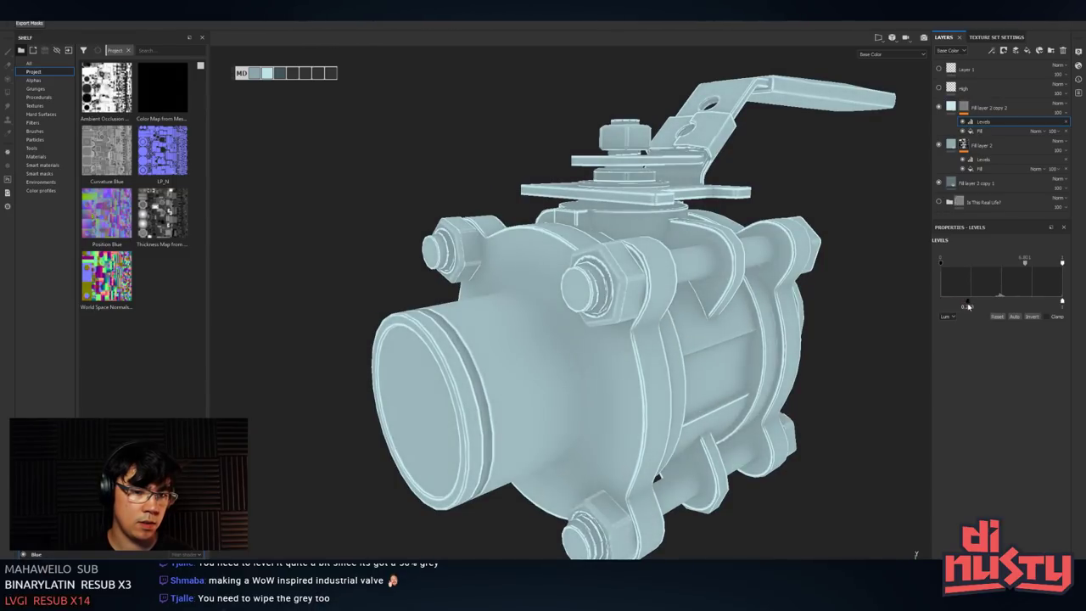
left_click_drag(770, 319, 617, 354, "alt")
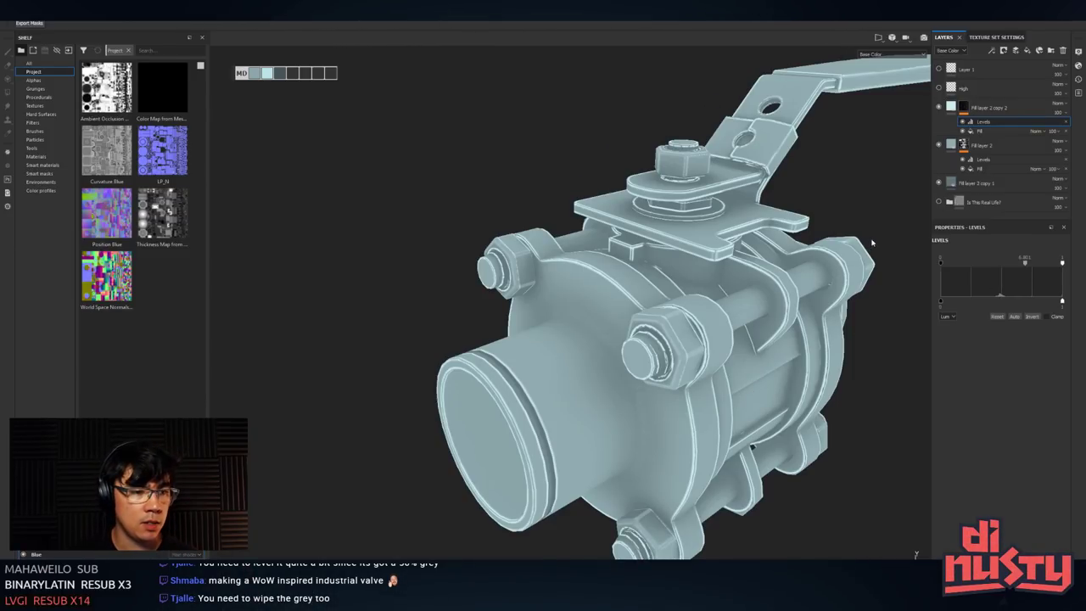
- Compare the valve with Fill layer 2 copy 2 hidden and shown, and reset its mask Levels midtone to 1
left_click(938, 107)
left_click(938, 107)
left_click(938, 107)
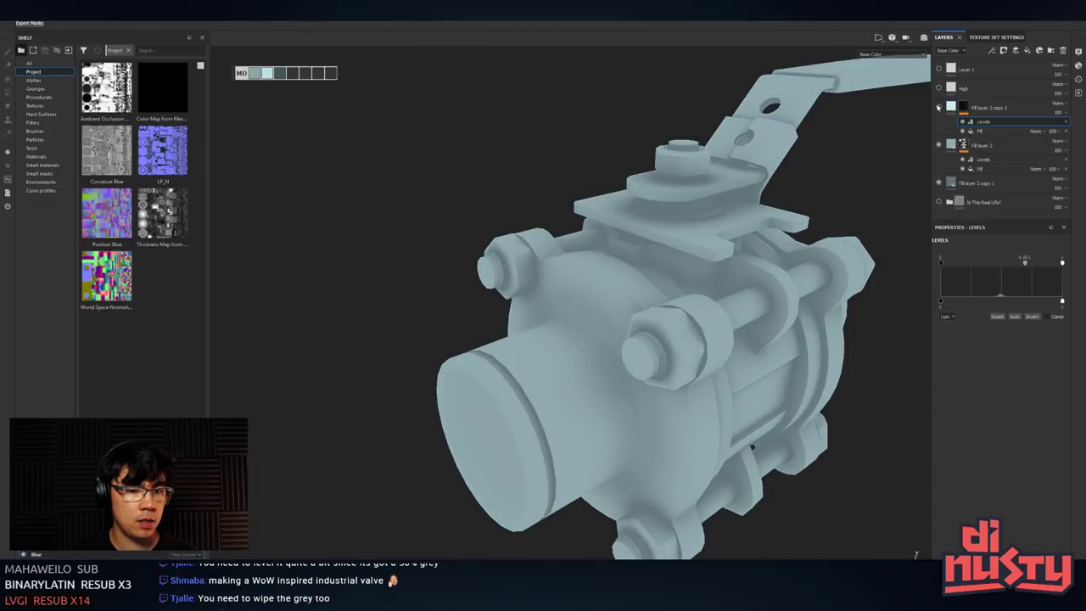
left_click(938, 107)
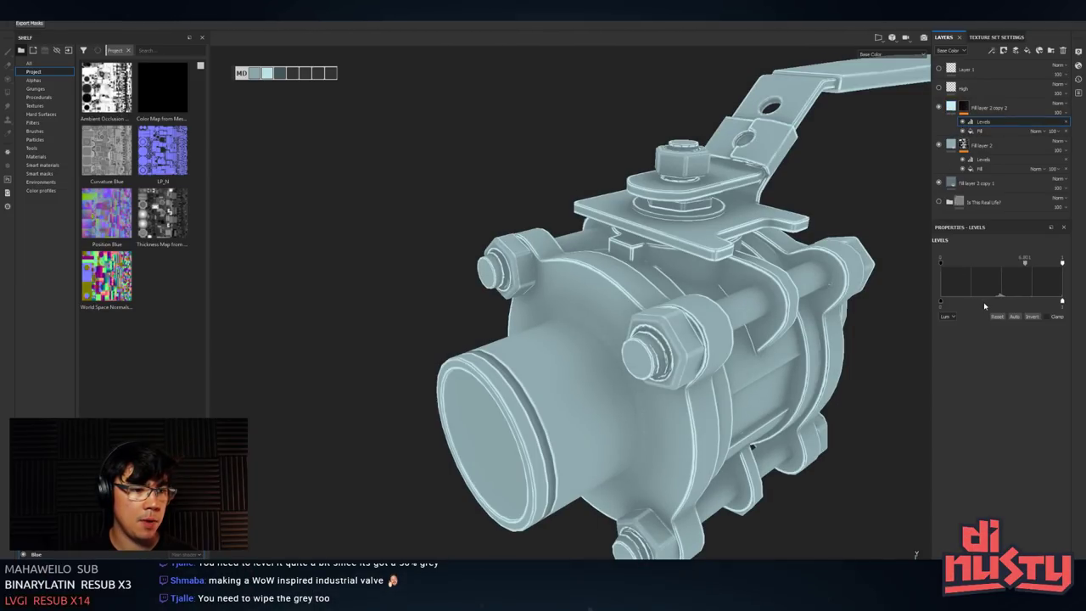
left_click_drag(1019, 268, 1003, 275)
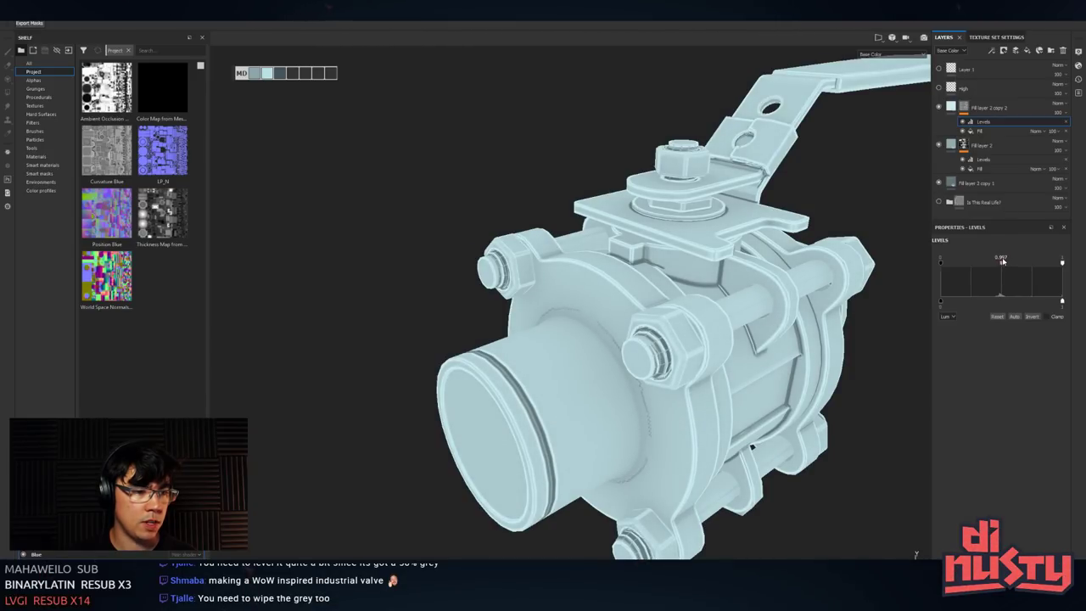
left_click(1002, 258)
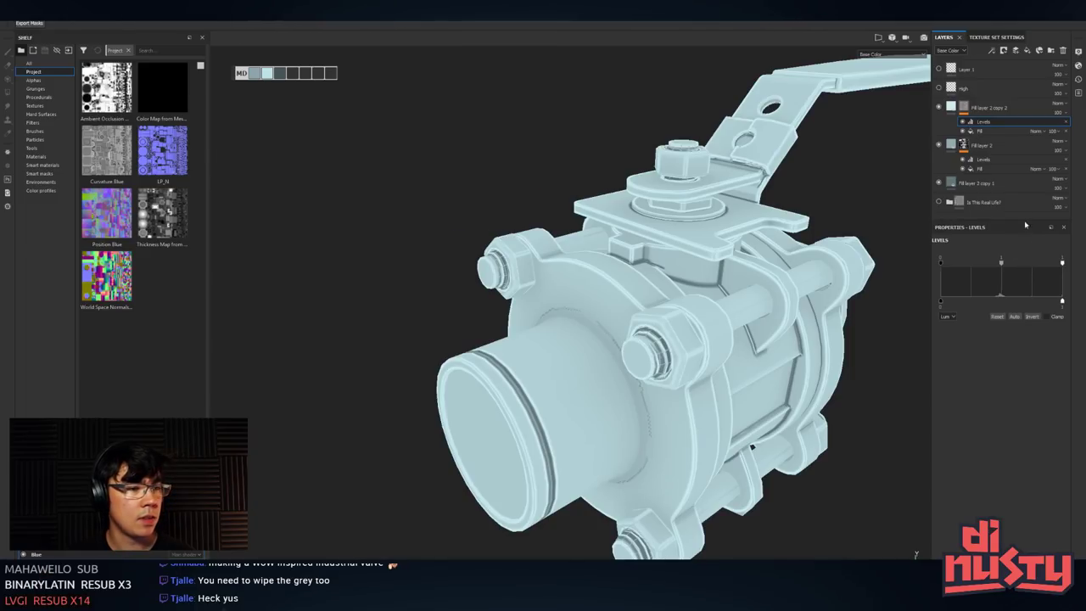
- Try the Linear dodge (Add) and Overlay blending modes on the mask's Curvature Blue fill, and return it to Normal
left_click(1035, 131)
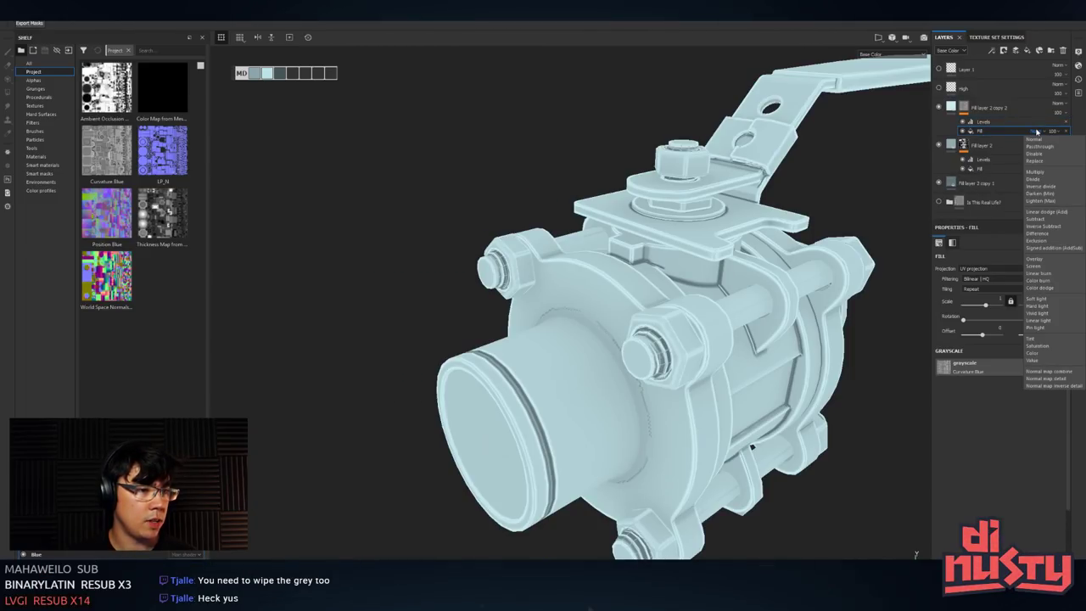
left_click(1058, 209)
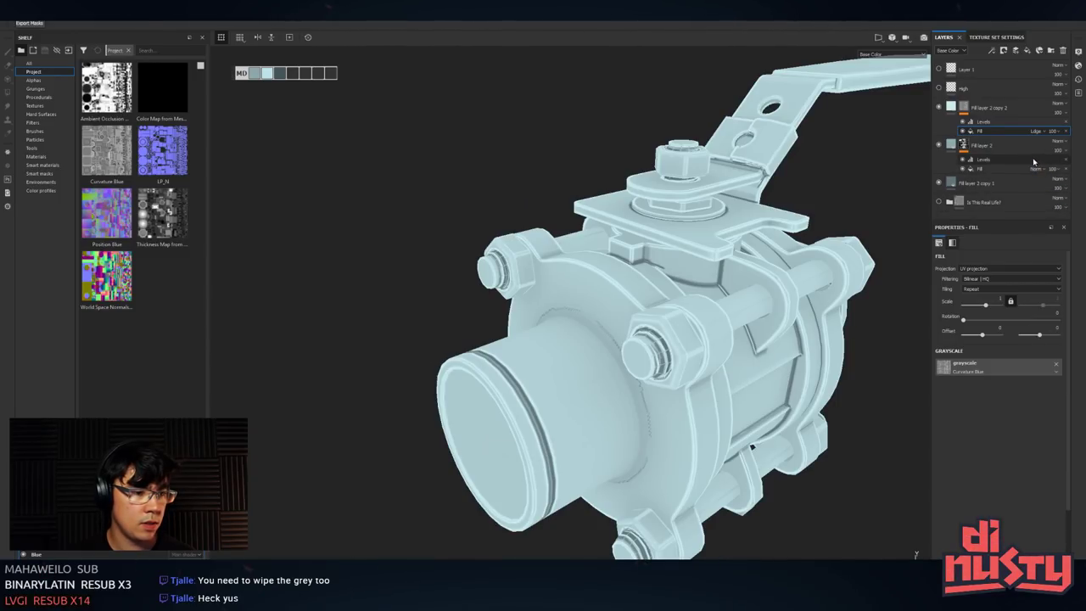
left_click(1036, 132)
left_click(1041, 136)
left_click(1041, 134)
left_click(1041, 134)
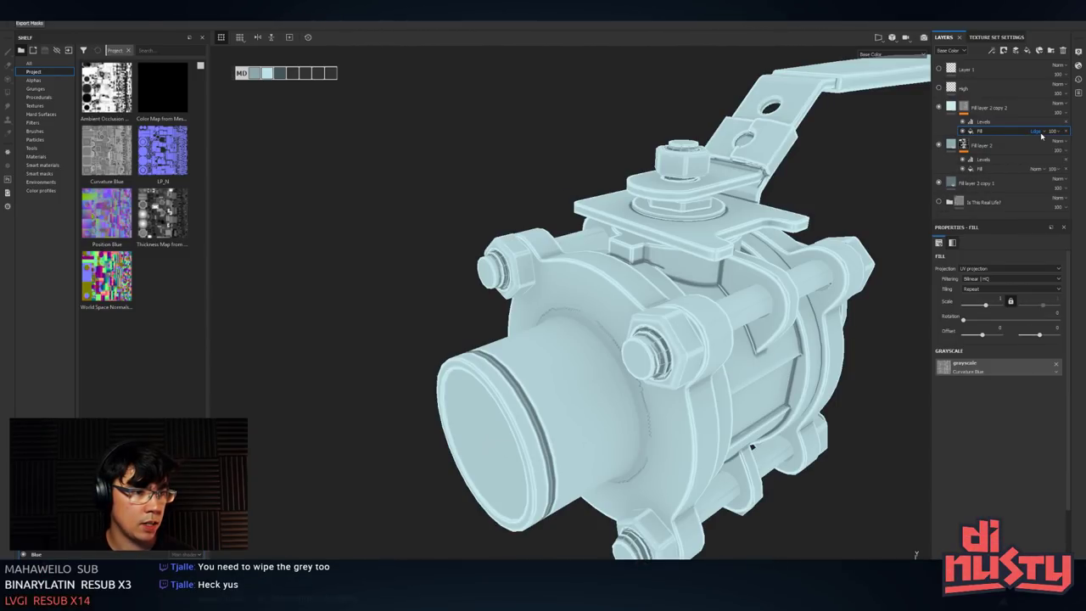
left_click(1040, 134)
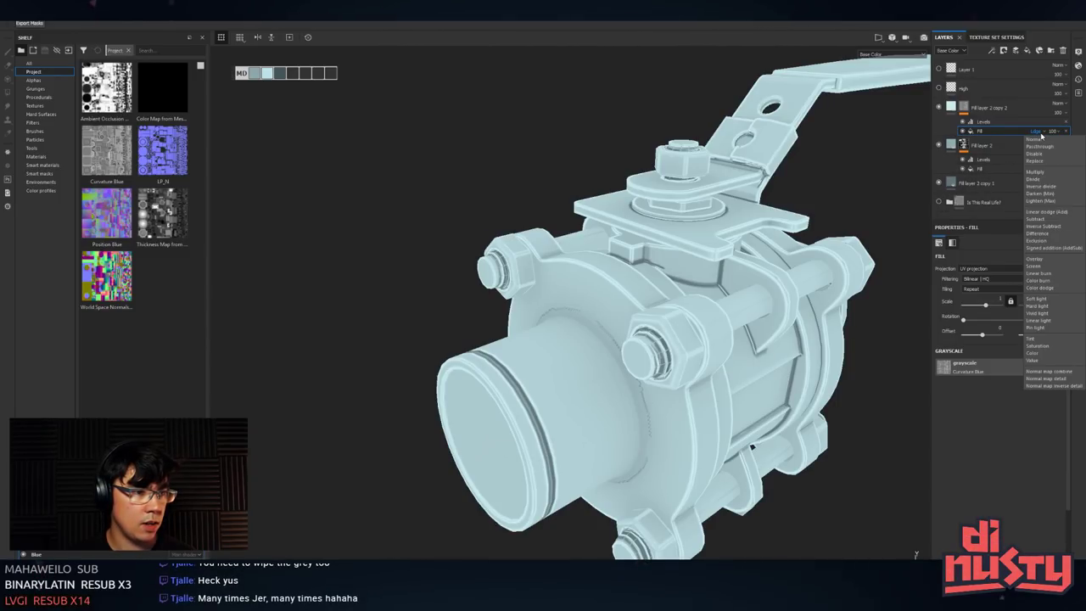
left_click(1065, 263)
left_click(1035, 132)
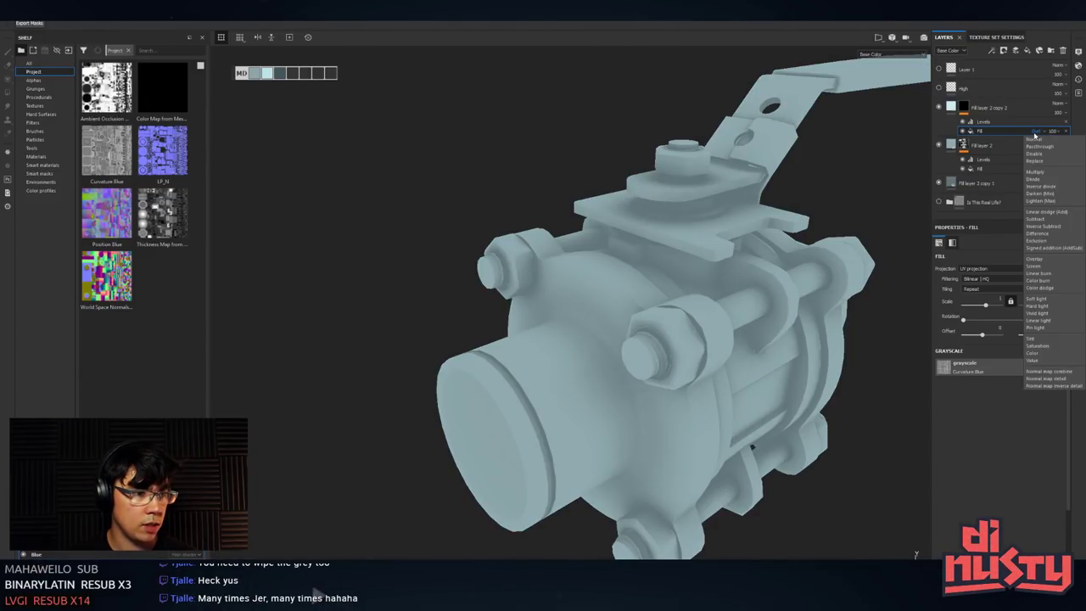
left_click(1034, 138)
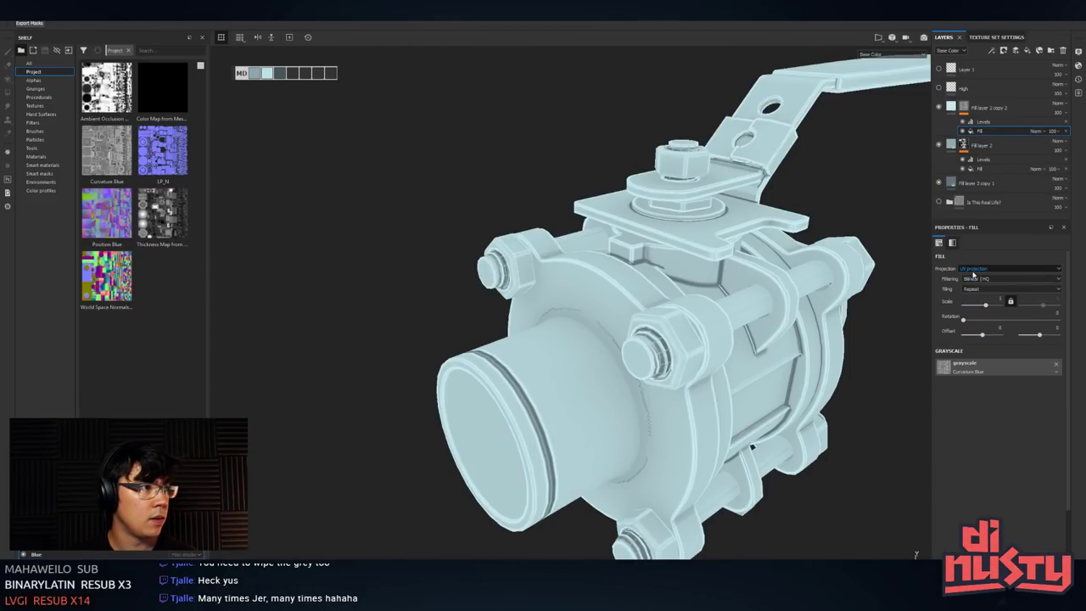
- Set the lower output of the mask's Levels to about 0.44 and its midtone to about 4.8
left_click_drag(845, 314, 816, 277, "alt")
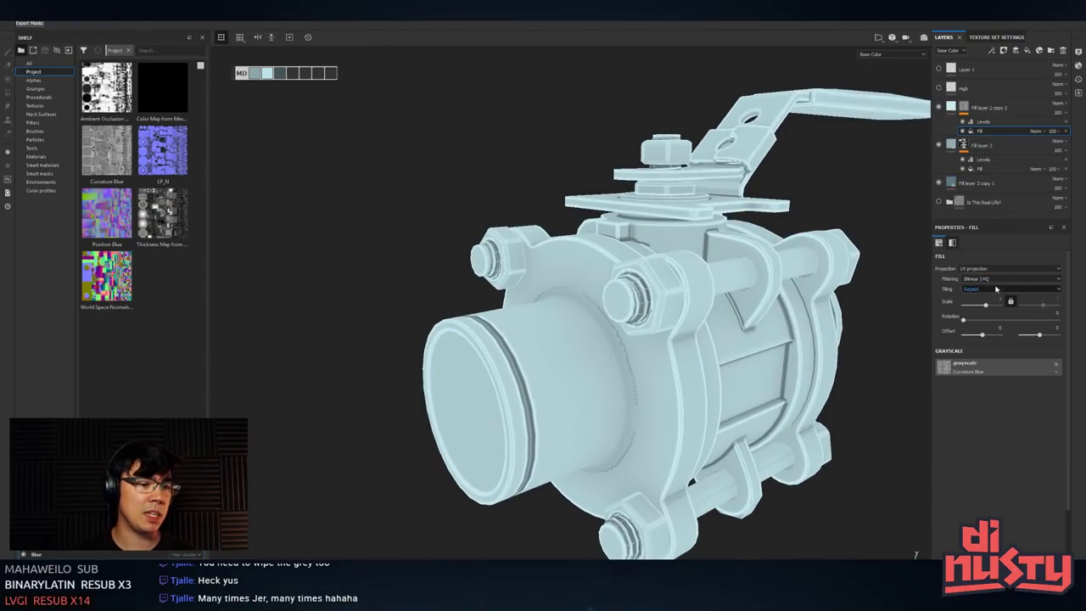
left_click(982, 116)
left_click(982, 123)
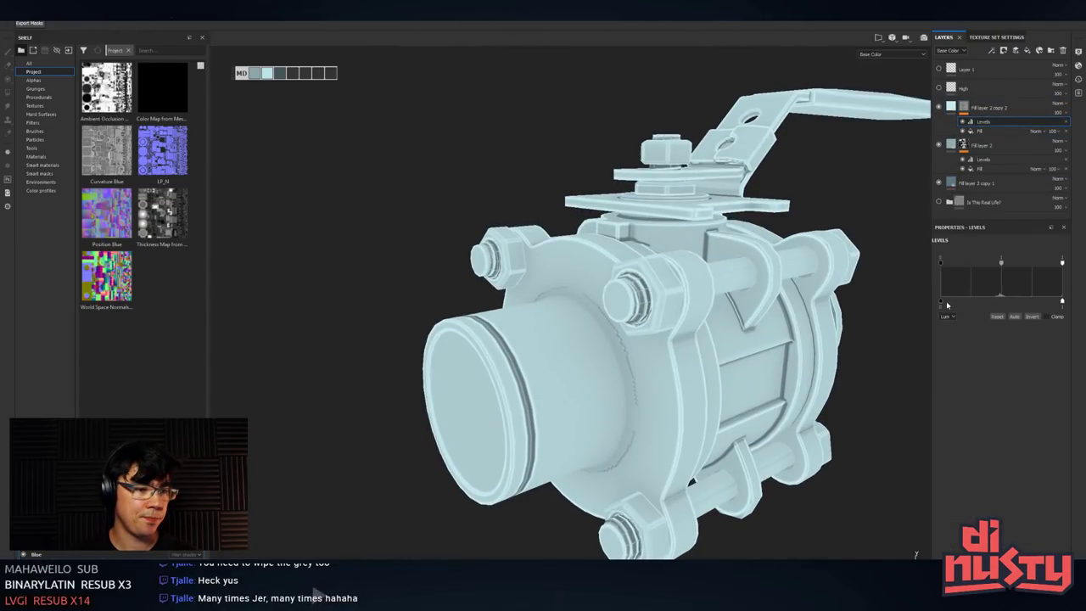
left_click_drag(943, 303, 994, 302)
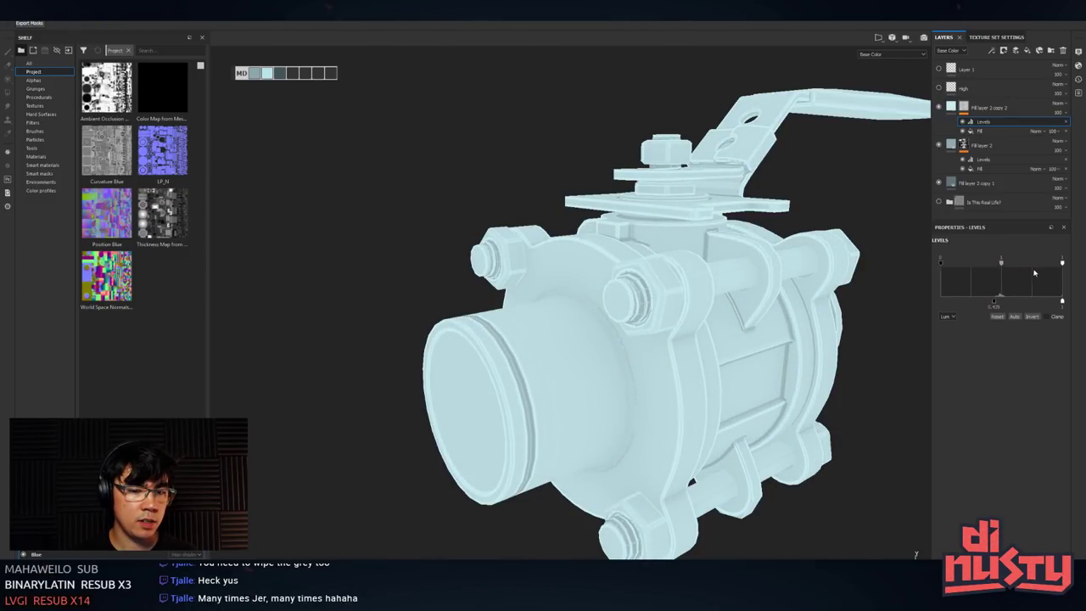
mouse_move(1002, 262)
left_mouse_down()
mouse_move(1029, 268)
mouse_move(1016, 268)
left_mouse_up()
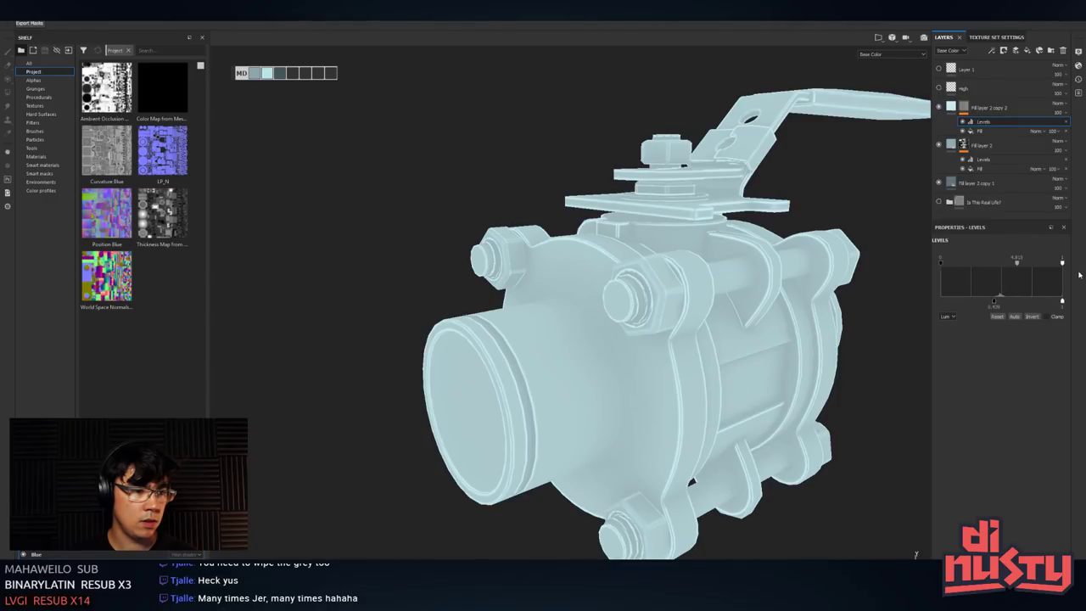
left_click_drag(1061, 302, 1036, 301)
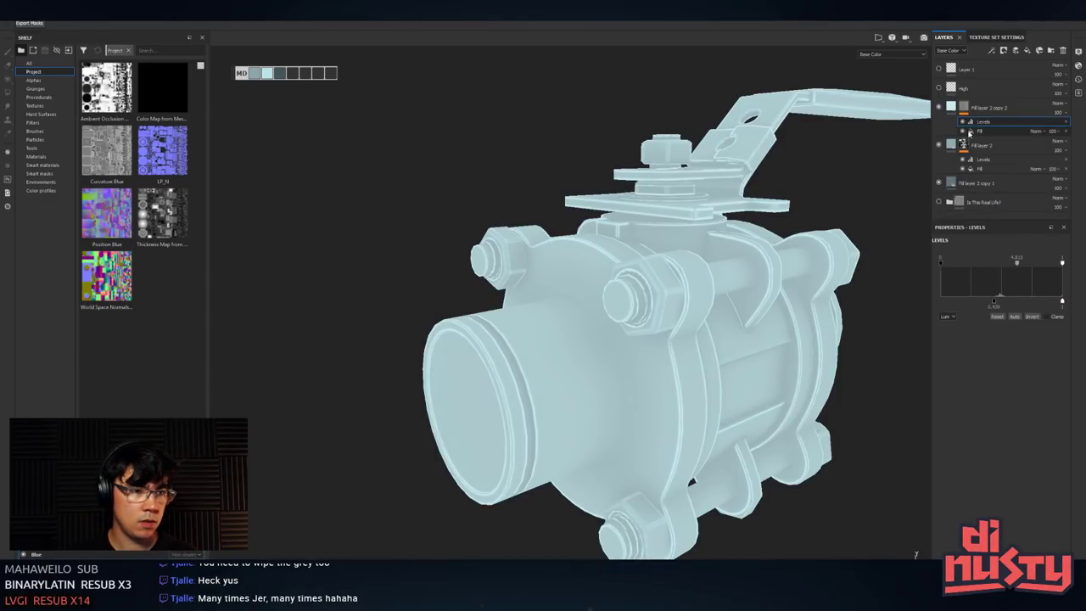
- Examine the edge highlights on the valve from several angles with Fill layer 2 copy 2 hidden and shown
left_click(950, 107)
left_click(938, 108)
left_click(938, 107)
left_click(939, 106)
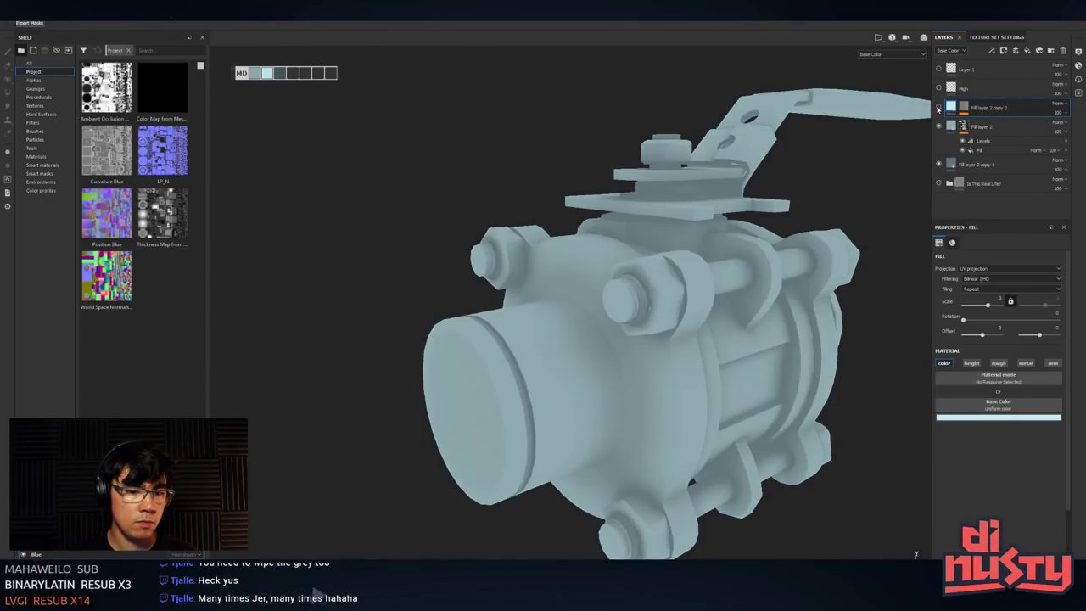
left_click(938, 107)
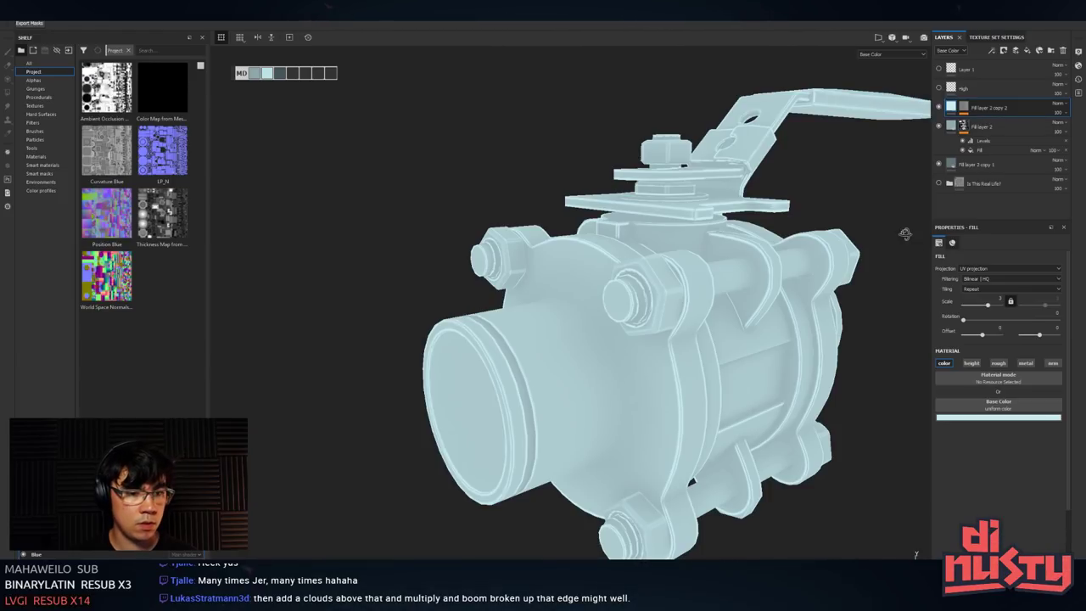
mouse_move(899, 232)
left_mouse_down("alt")
mouse_move(900, 257)
mouse_move(891, 225)
left_mouse_up("alt")
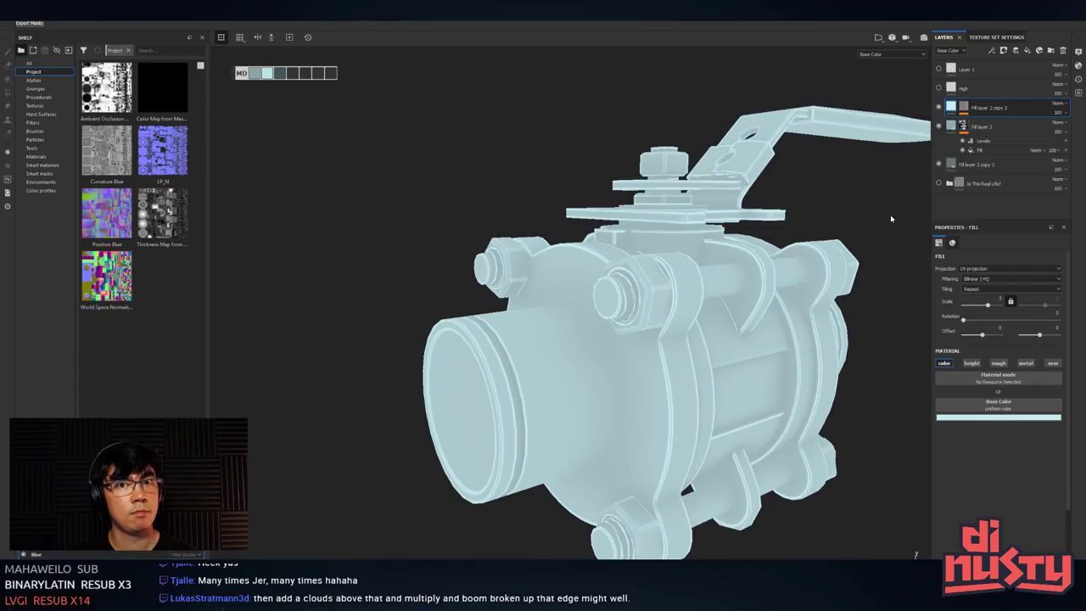
left_click_drag(890, 214, 932, 195, "alt")
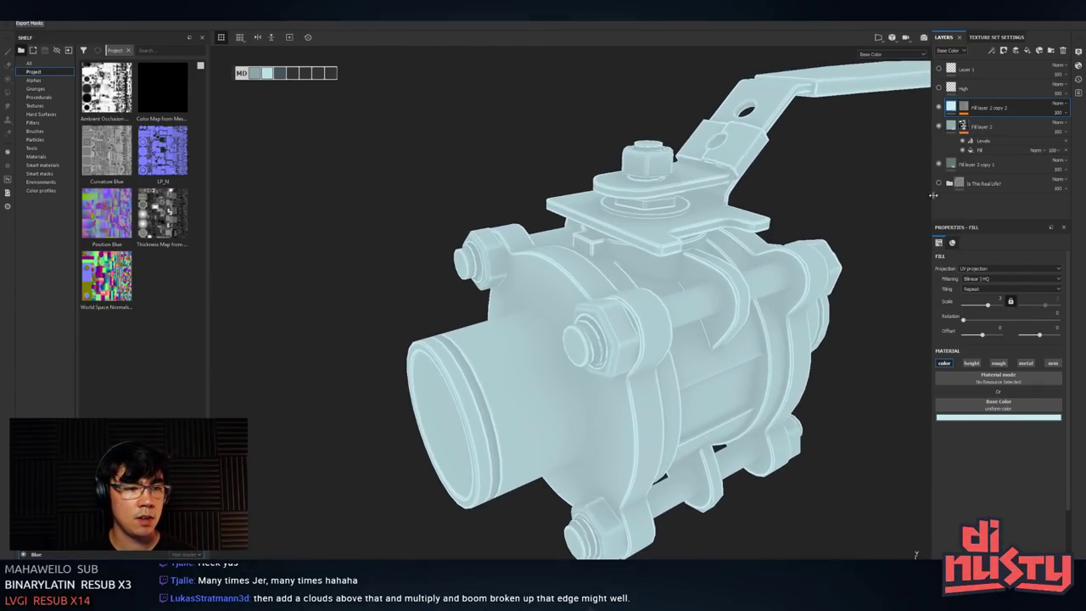
left_click(938, 107)
left_click(938, 106)
left_click(938, 107)
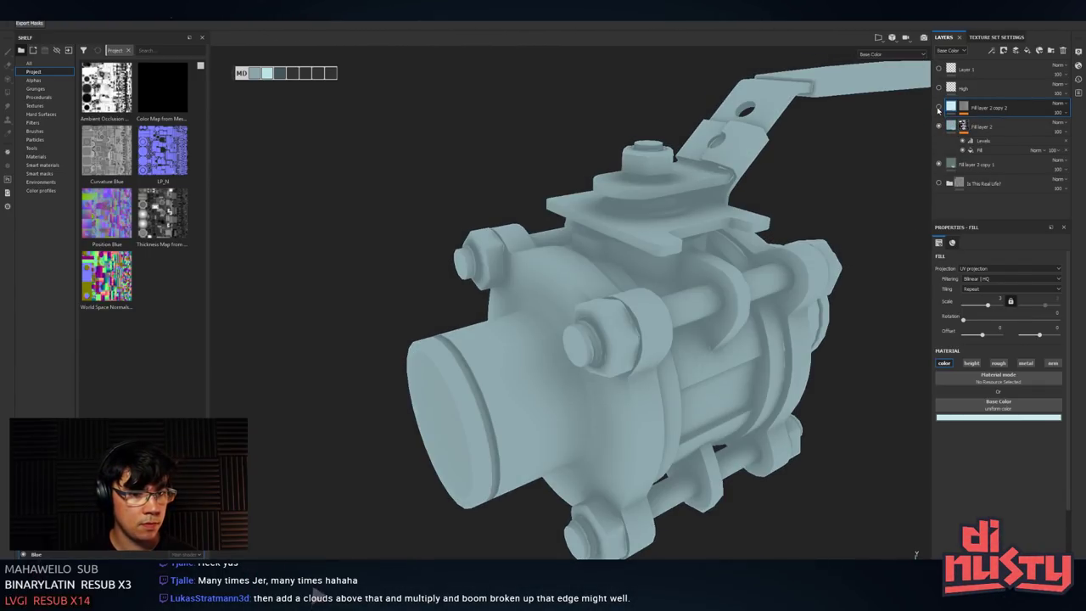
left_click(938, 107)
left_click(1055, 104)
left_click(1055, 104)
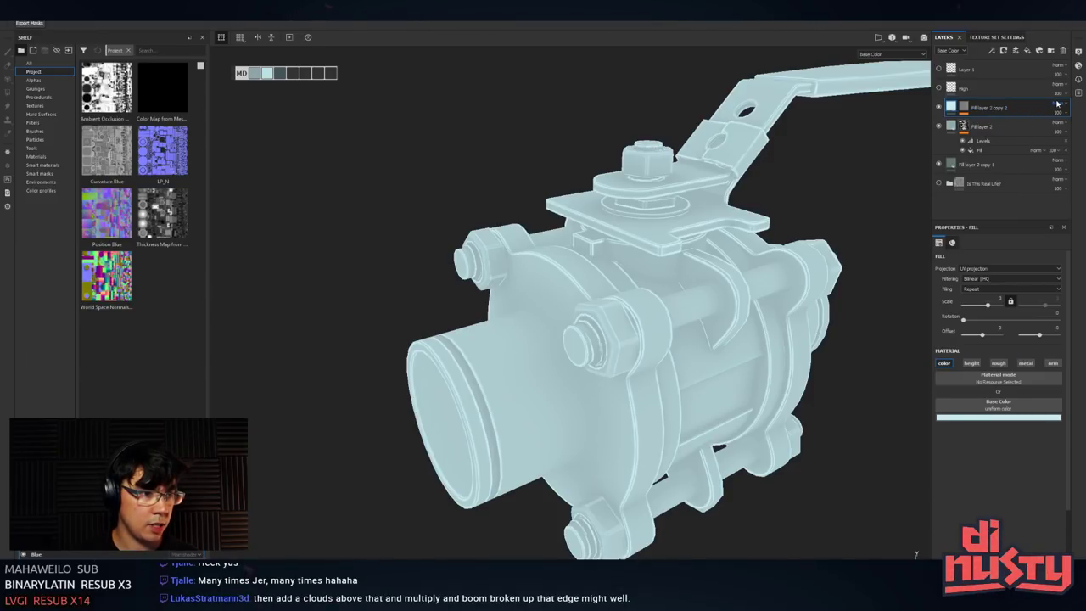
left_click(1056, 103)
left_click(1052, 113)
left_click(1056, 103)
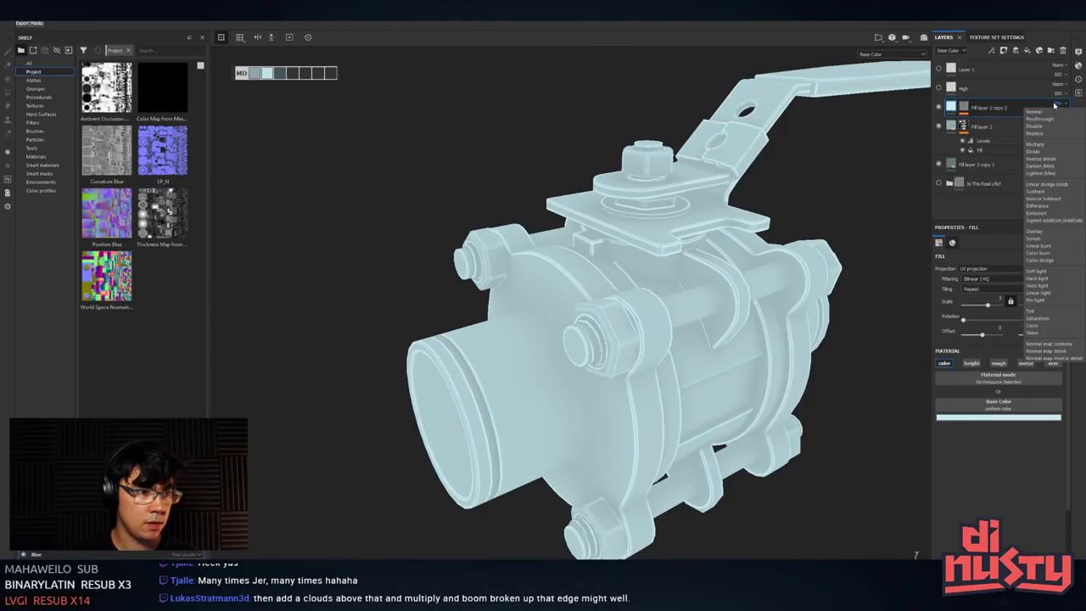
left_click(1051, 112)
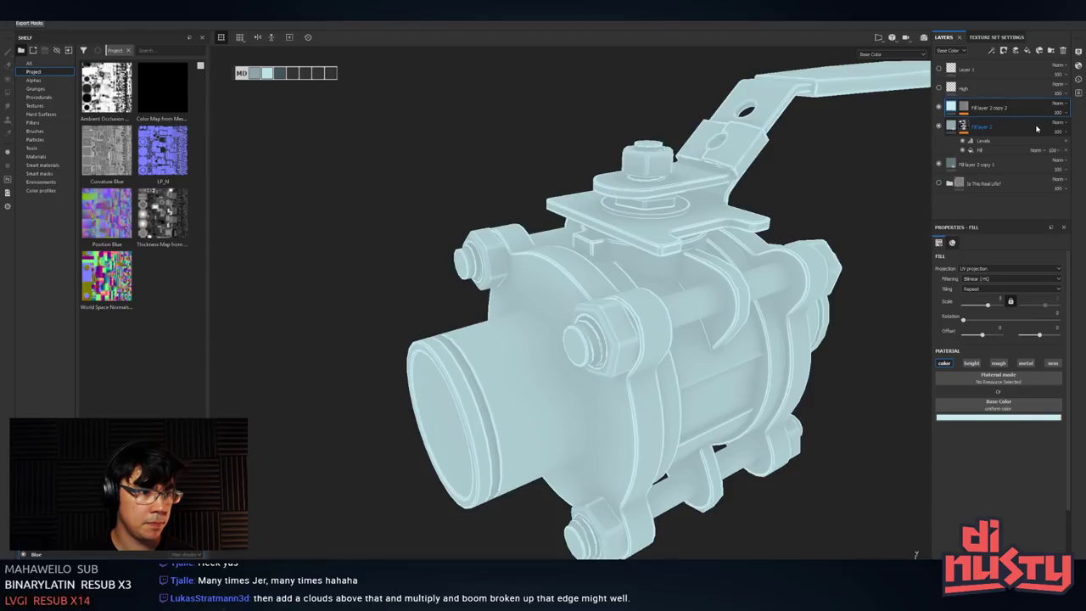
left_click(993, 127)
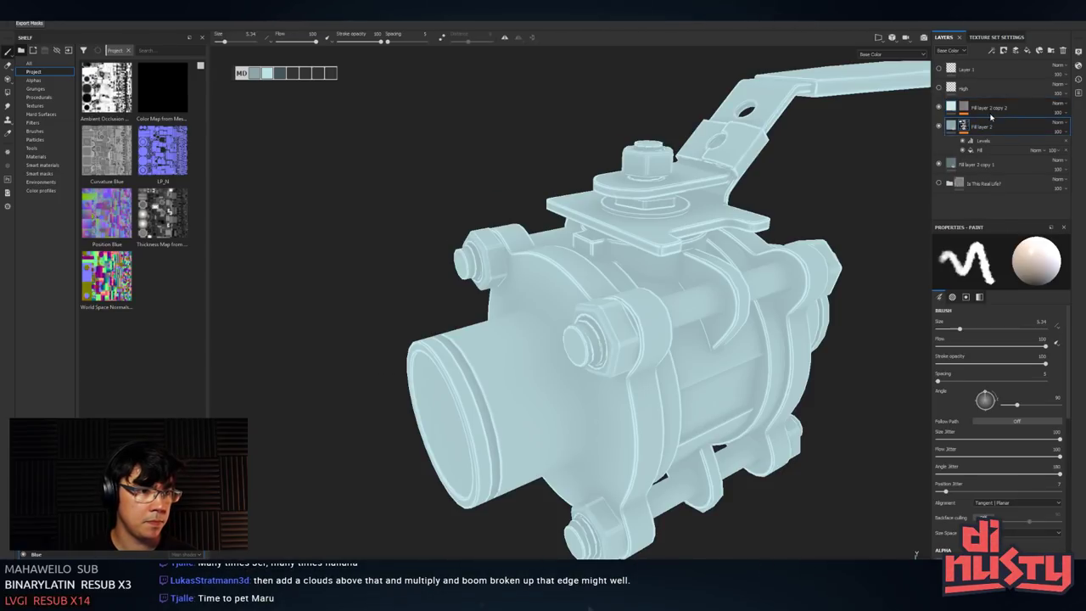
left_click(993, 112)
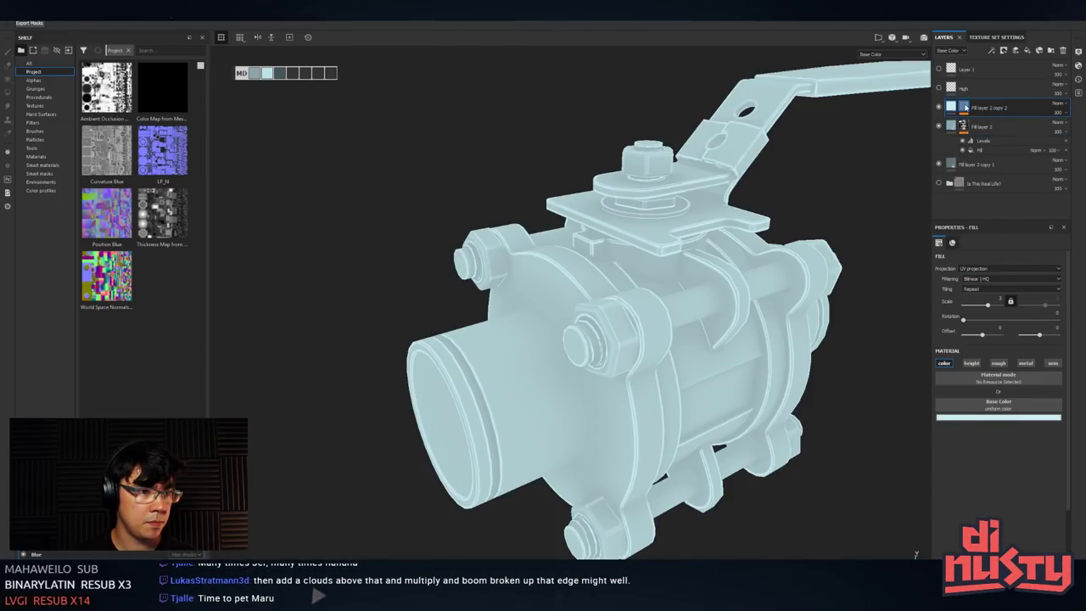
- Set the lower output of the Levels on Fill layer 2 copy 2's mask to 0 and the midtone to about 5.3
left_click(964, 106)
left_click(980, 123)
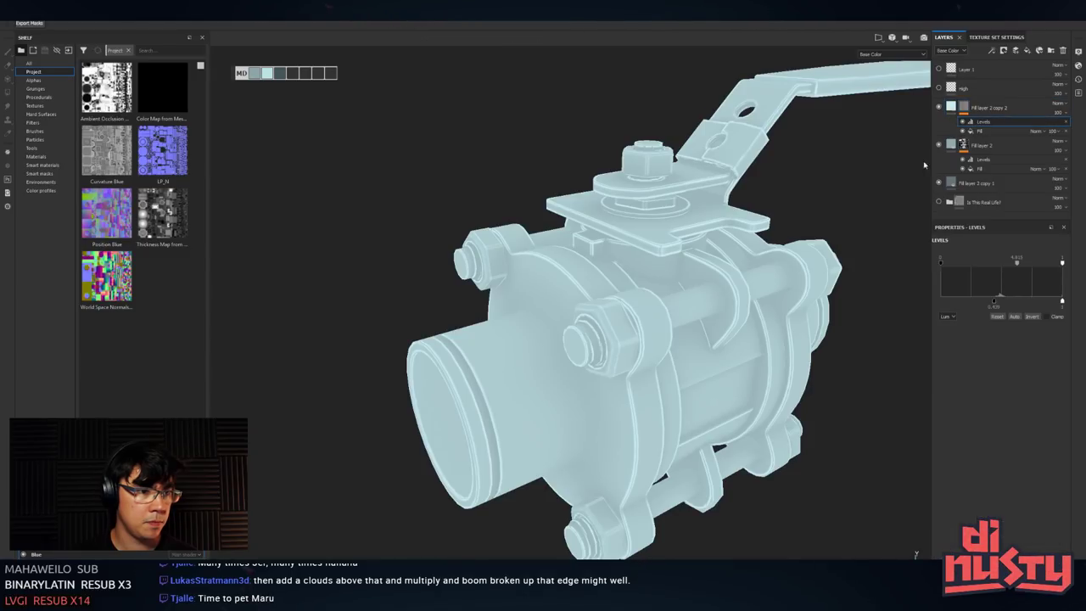
left_click_drag(999, 303, 910, 300)
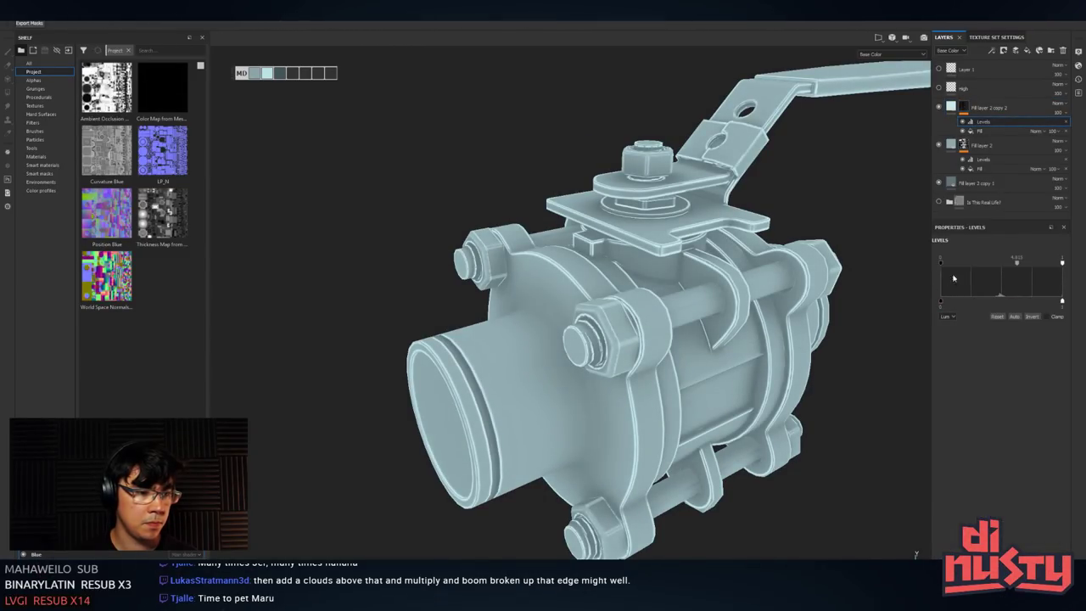
mouse_move(1017, 263)
left_mouse_down()
mouse_move(991, 268)
mouse_move(1019, 271)
left_mouse_up()
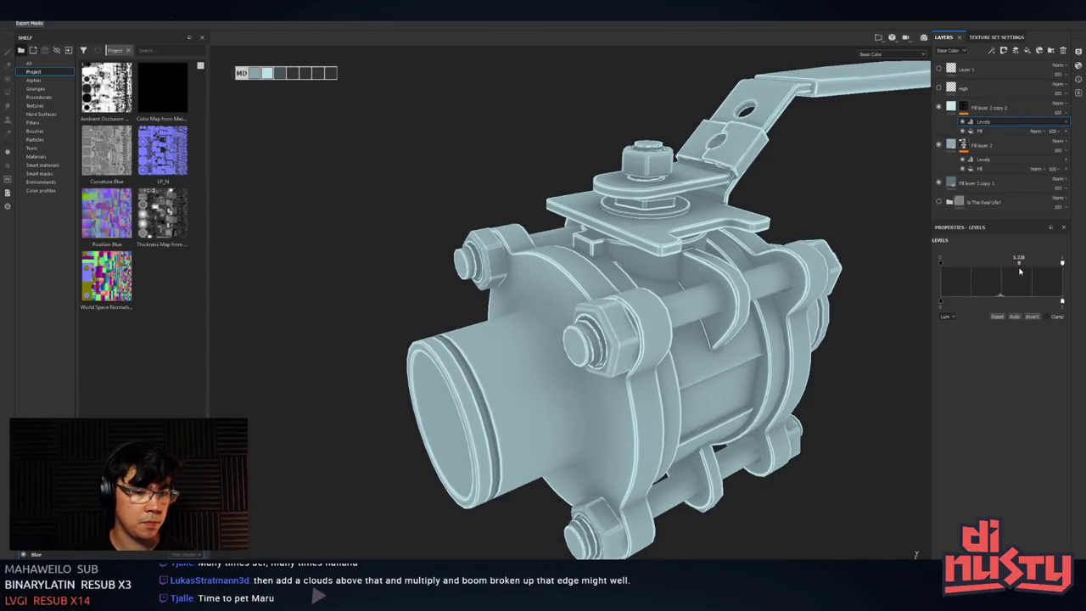
mouse_move(944, 266)
left_mouse_down()
mouse_move(952, 272)
mouse_move(934, 273)
left_mouse_up()
left_click_drag(747, 301, 772, 348, "alt")
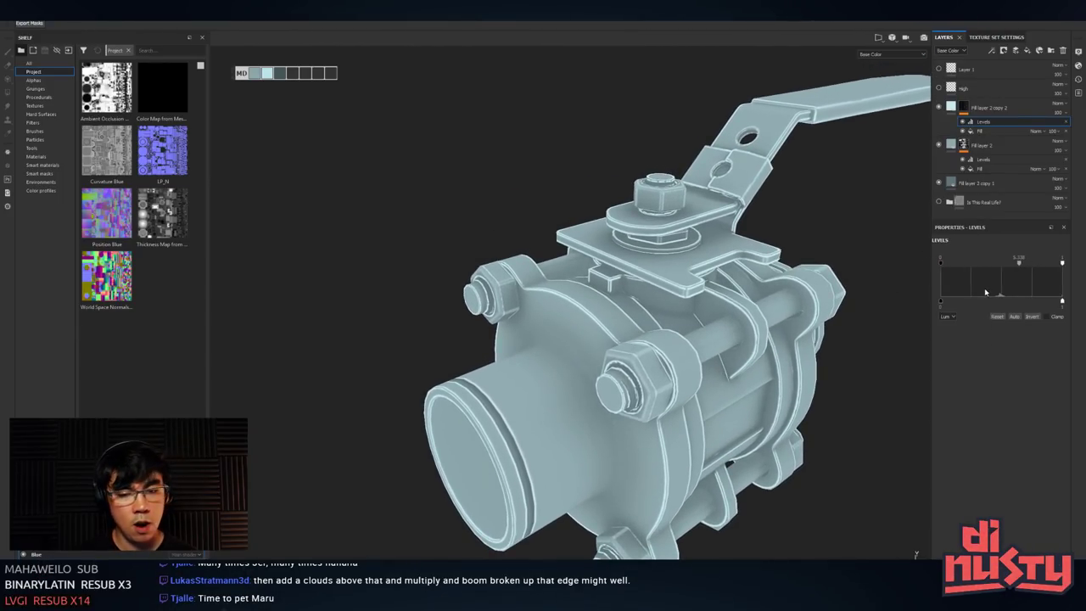
left_click_drag(848, 317, 664, 316, "alt")
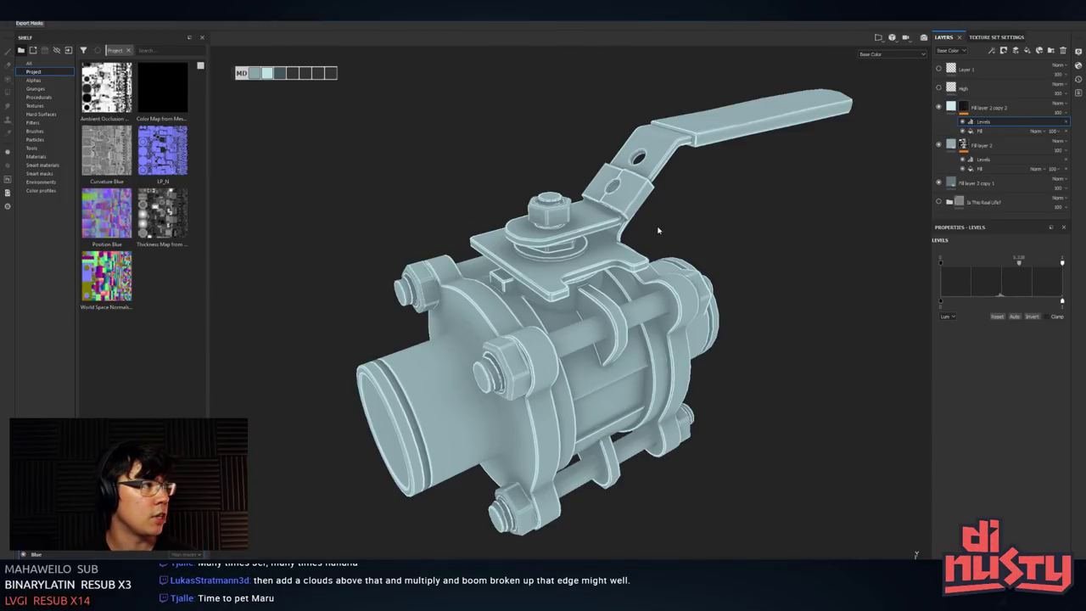
left_click_drag(657, 230, 645, 266, "alt")
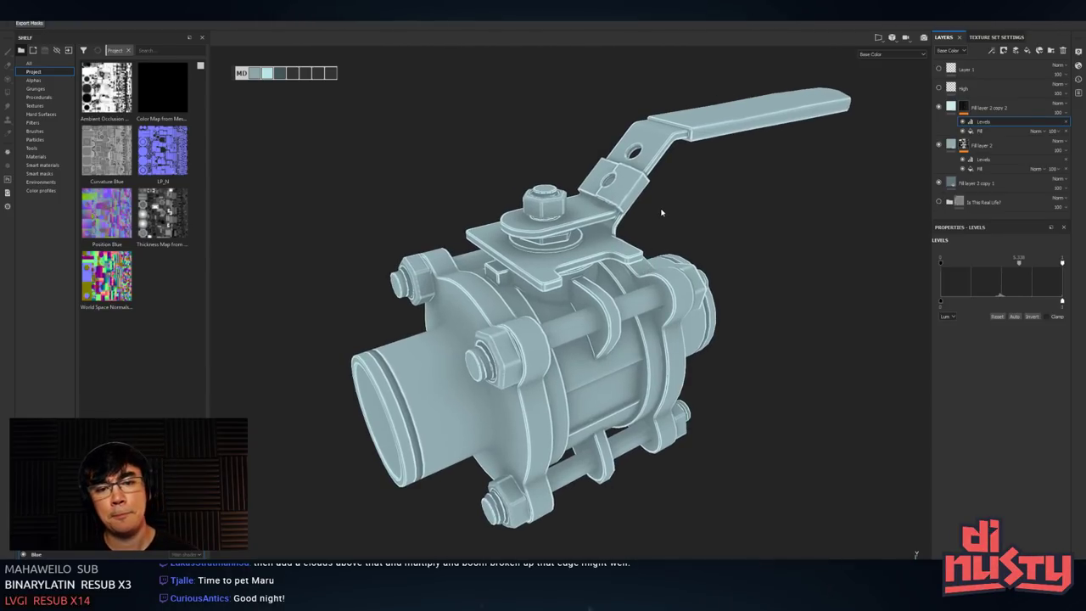